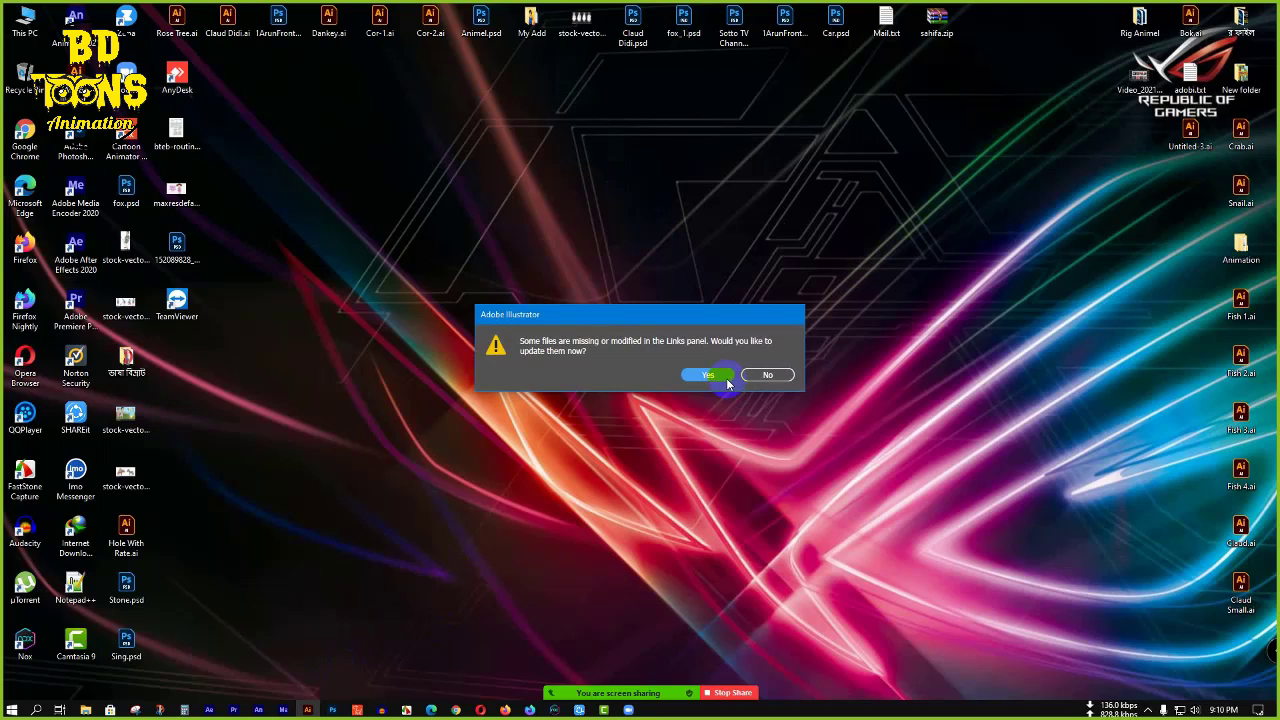
- Ignore all missing linked files for the car document and bring Illustrator to the front
click(709, 375)
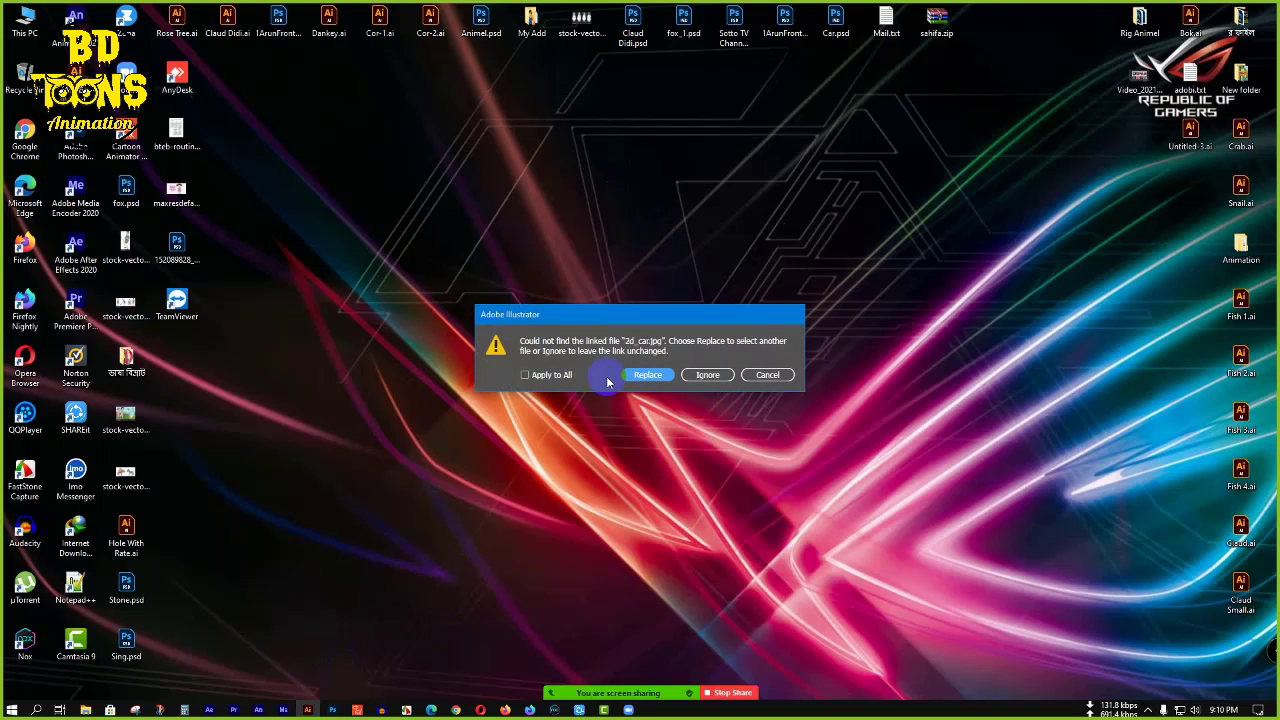
click(540, 377)
click(709, 375)
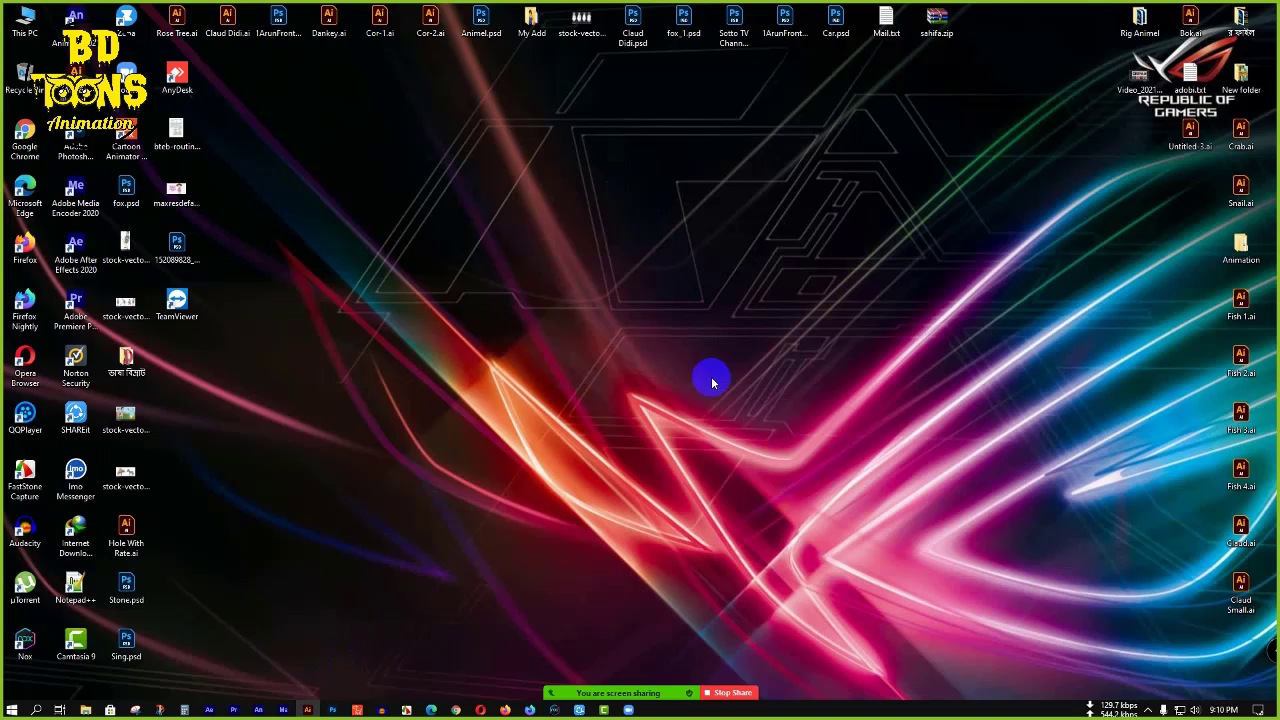
click(309, 711)
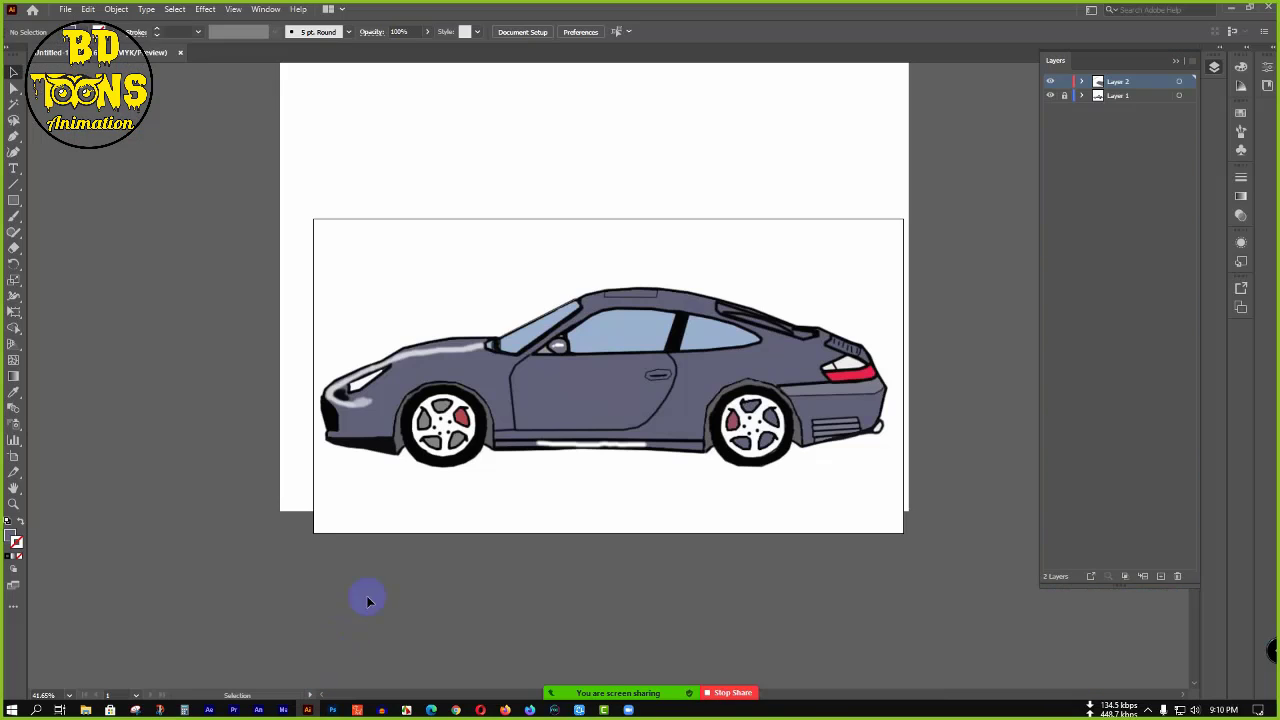
- Close the Untitled-1 car document without saving and open the recent file Demo.ai
click(179, 52)
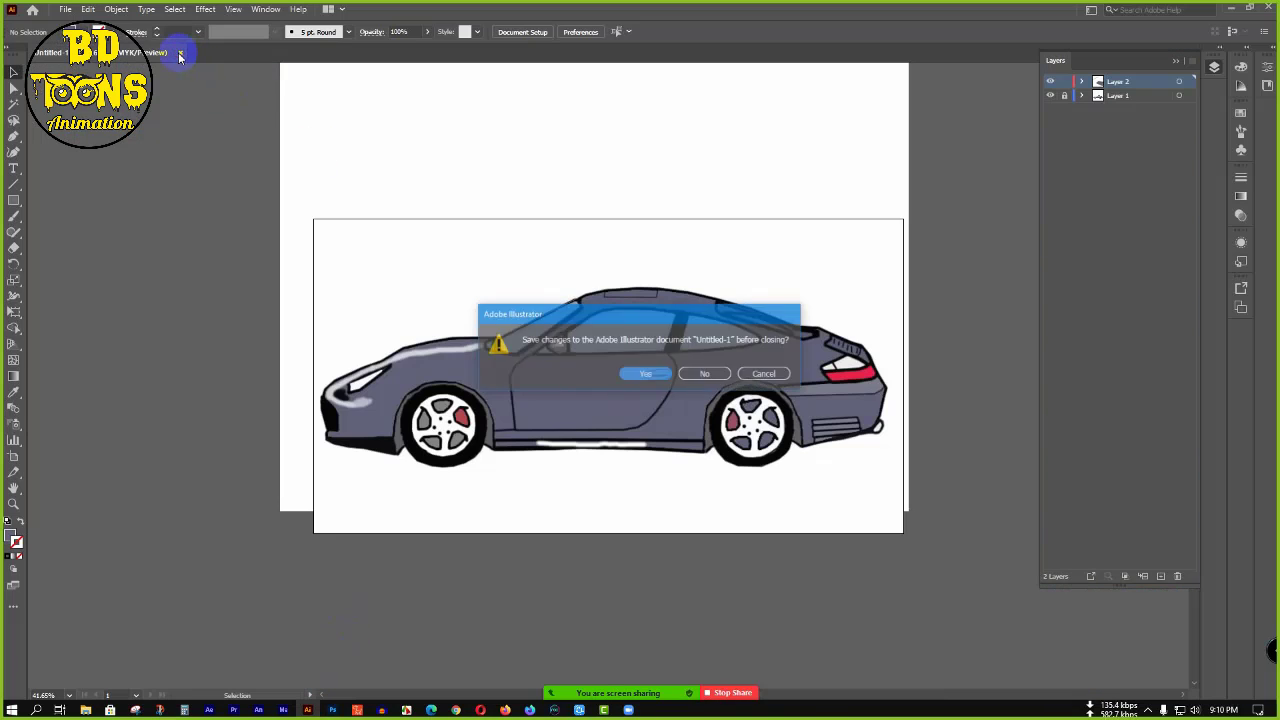
click(707, 375)
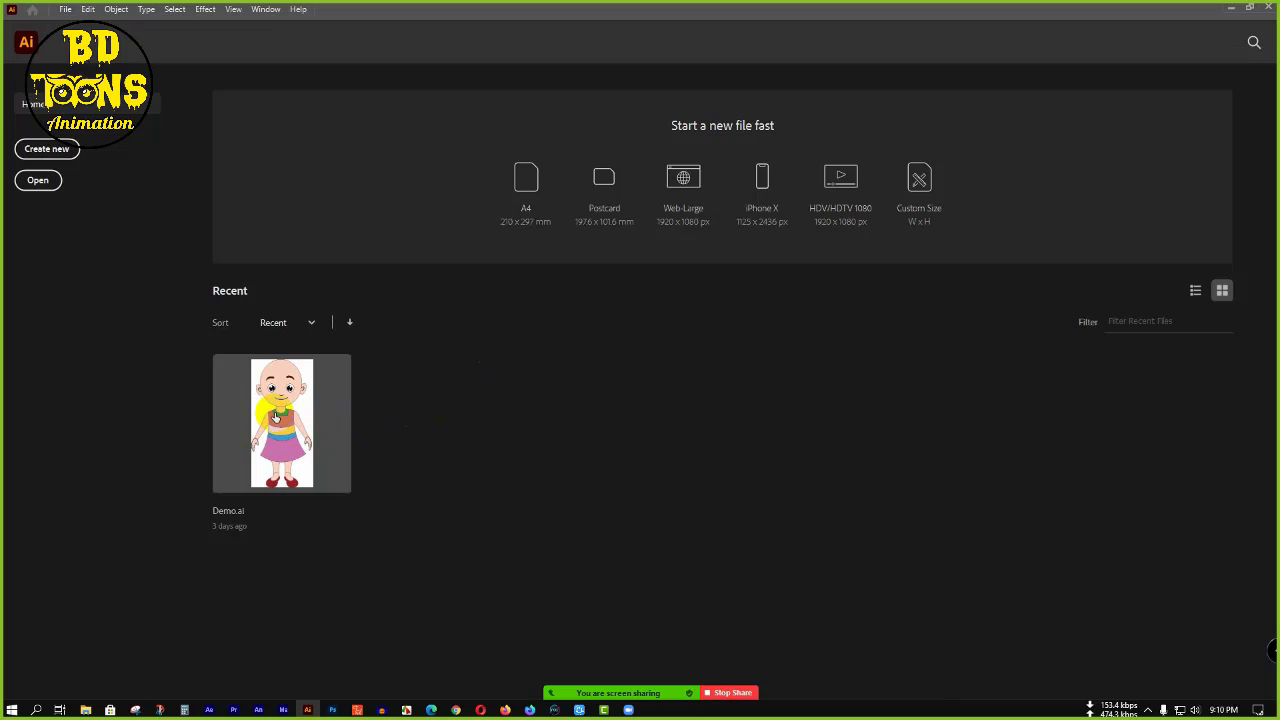
click(317, 409)
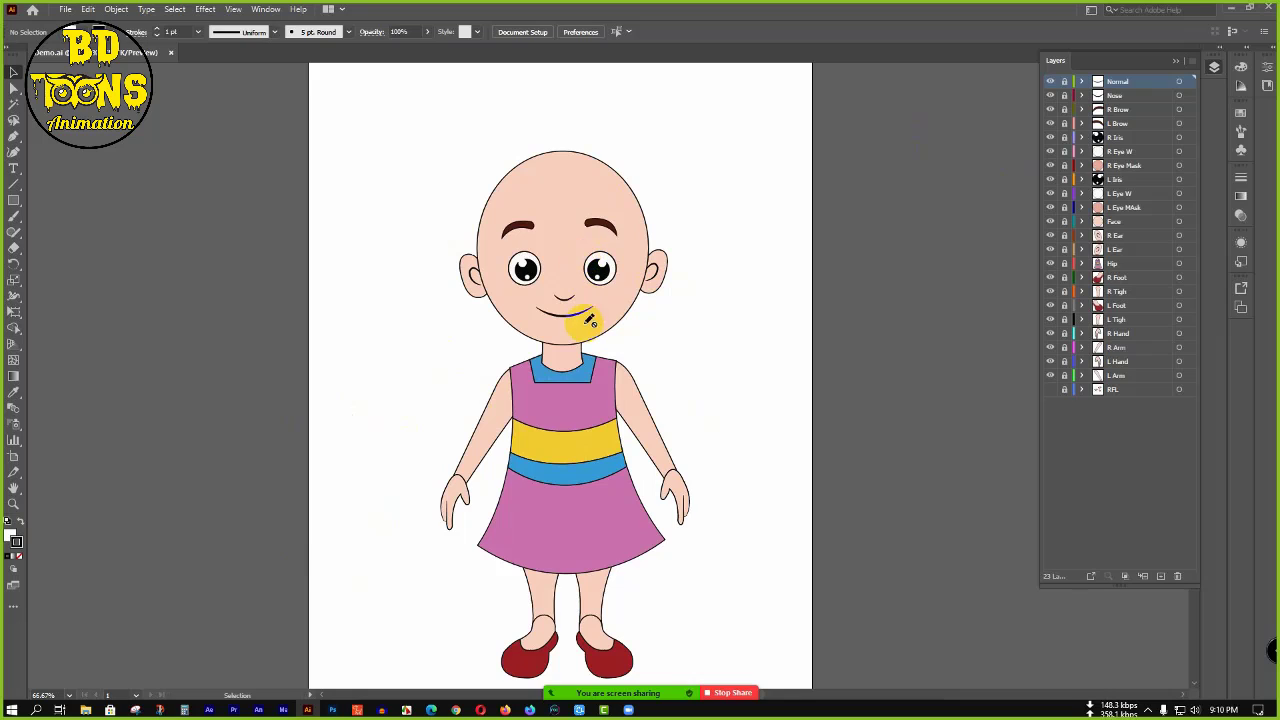
- Add a new layer directly above the Face layer and name it "Front Heair"
scroll(530, 321, down, 1)
scroll(540, 315, down, 3)
scroll(560, 305, up, 4)
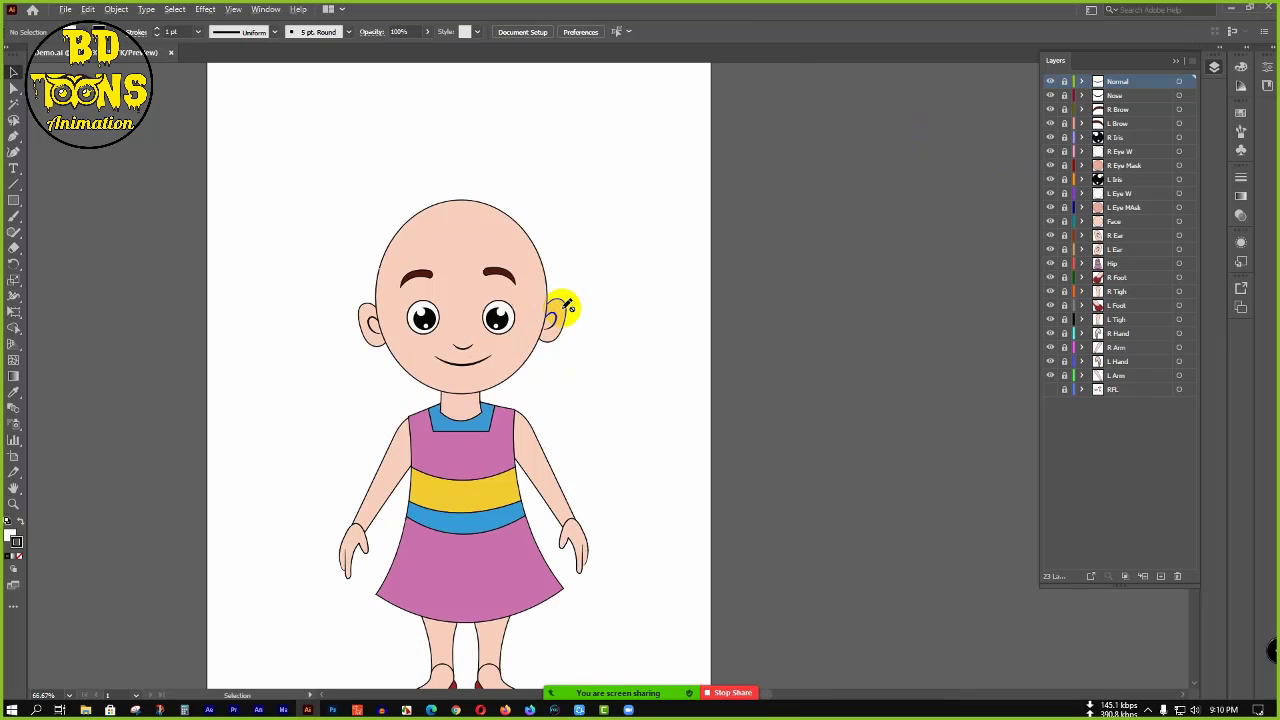
scroll(421, 255, up, 1)
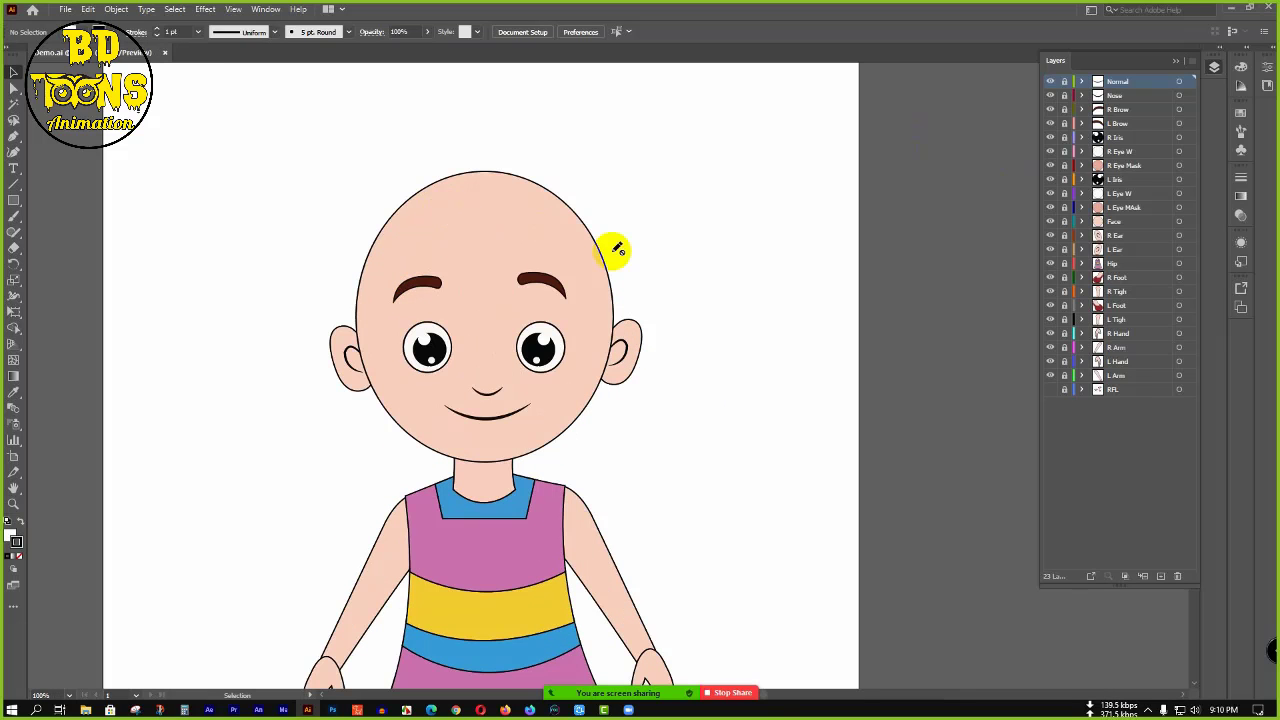
click(1122, 82)
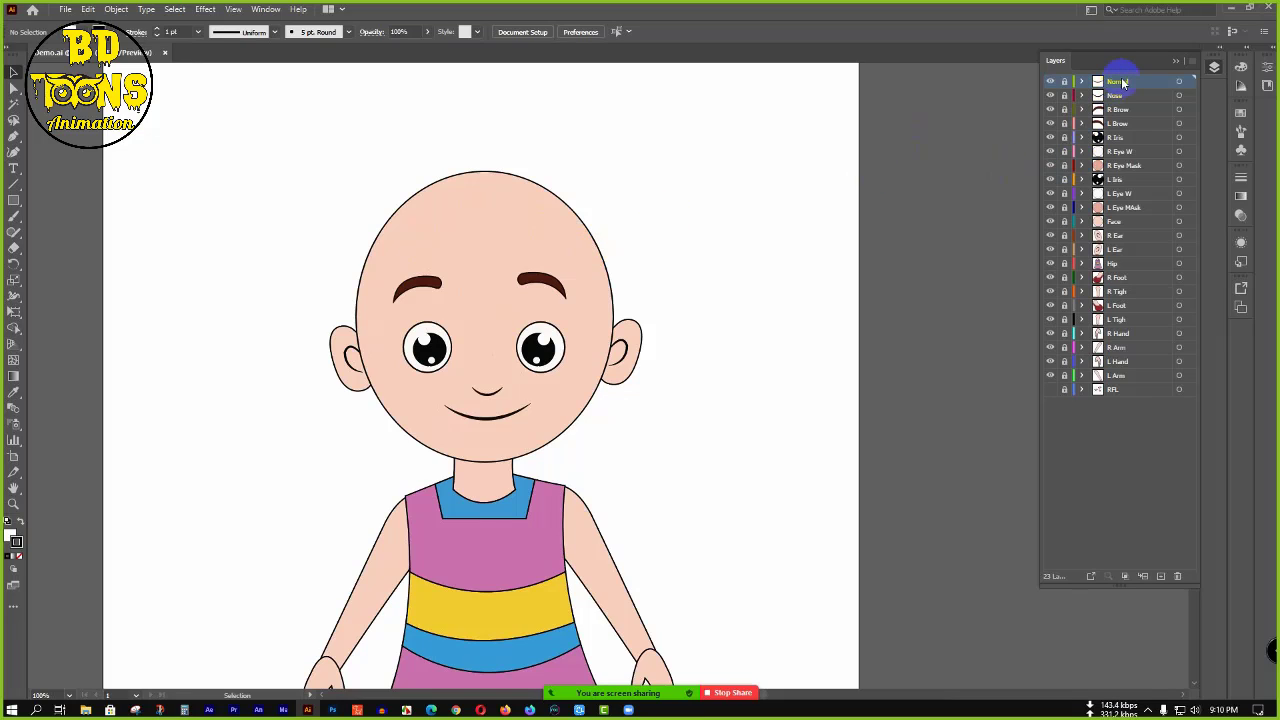
click(533, 353)
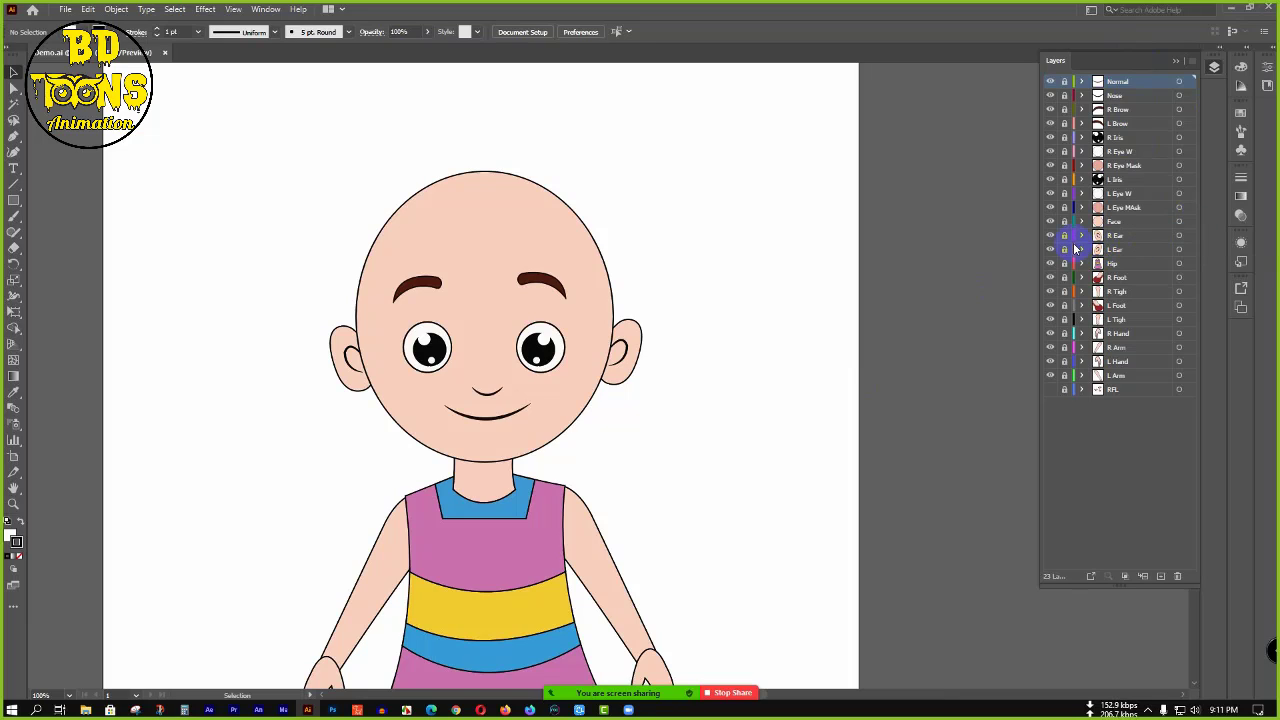
click(1129, 227)
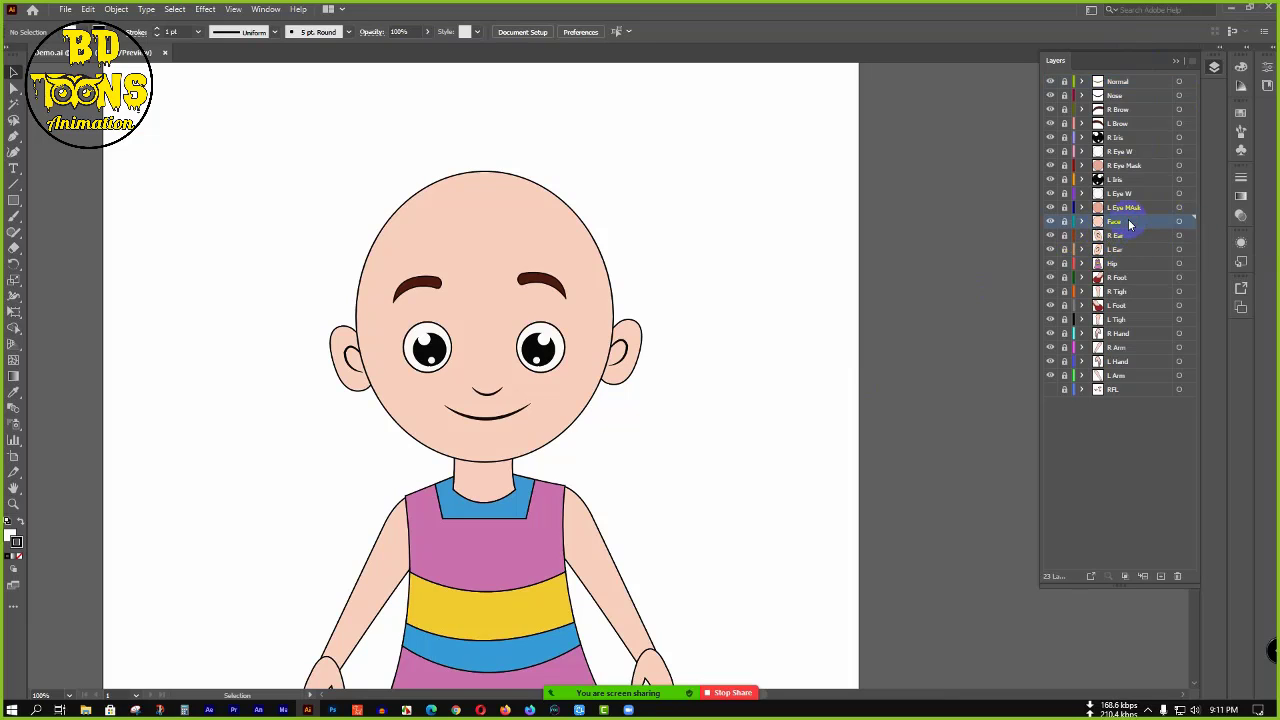
click(1161, 577)
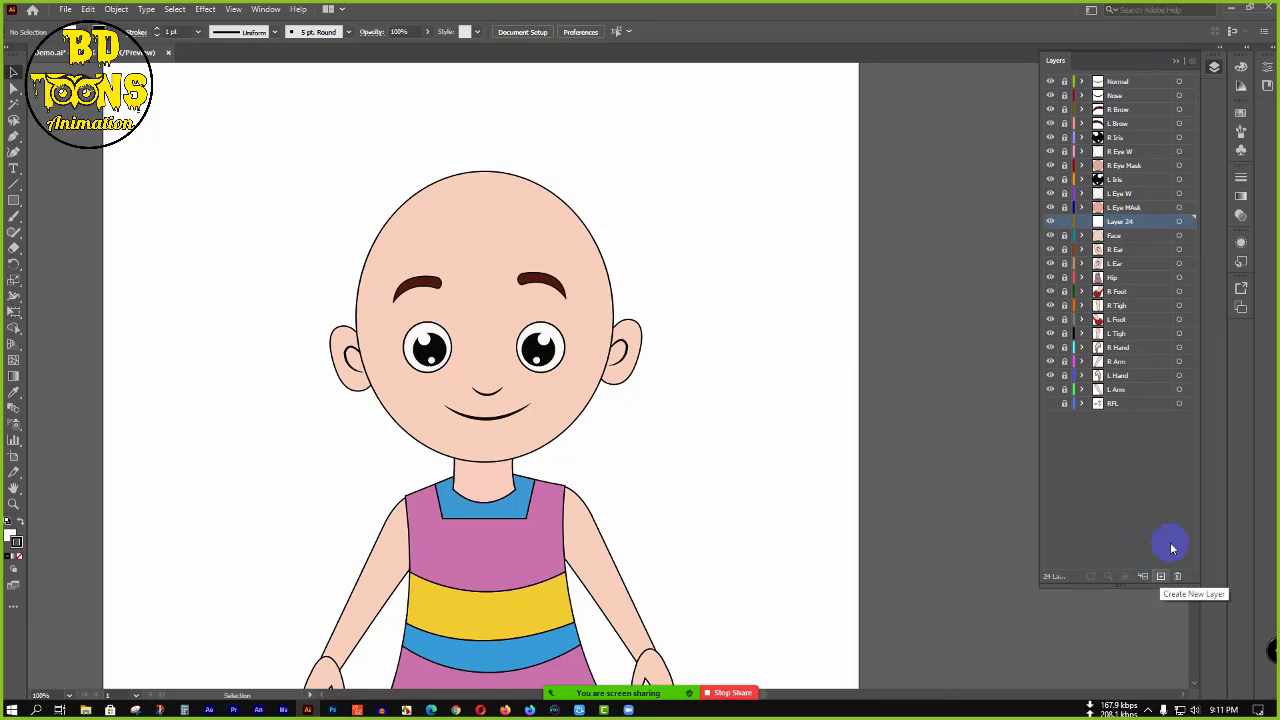
double_click(1122, 224)
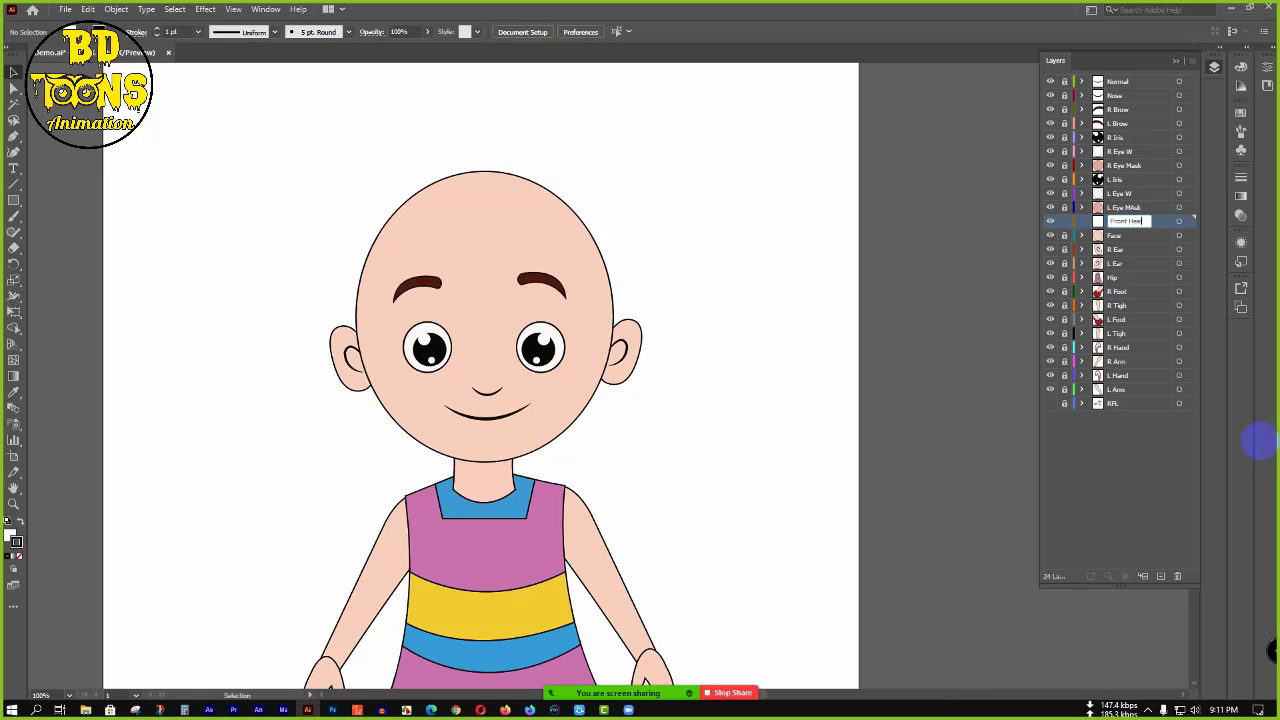
key(Return)
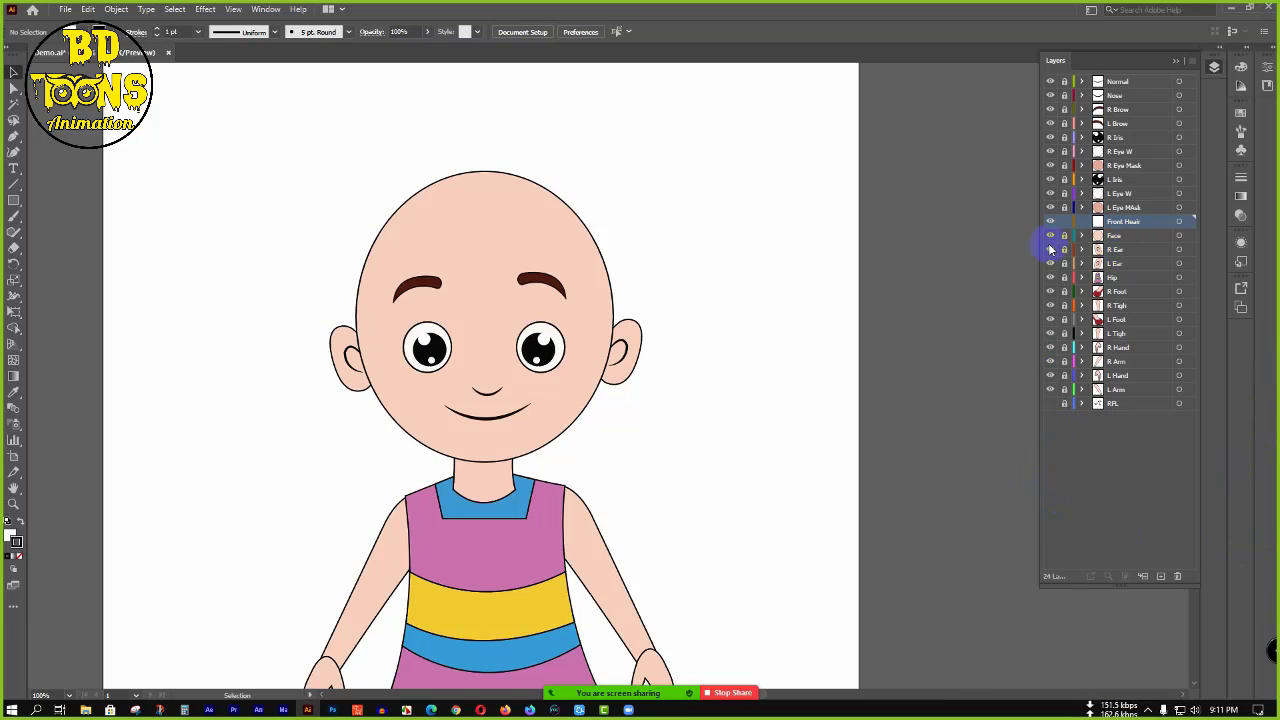
- Hide all the character layers and show the RFL reference layer
drag(1050, 82, 1052, 553)
key(ctrl+y)
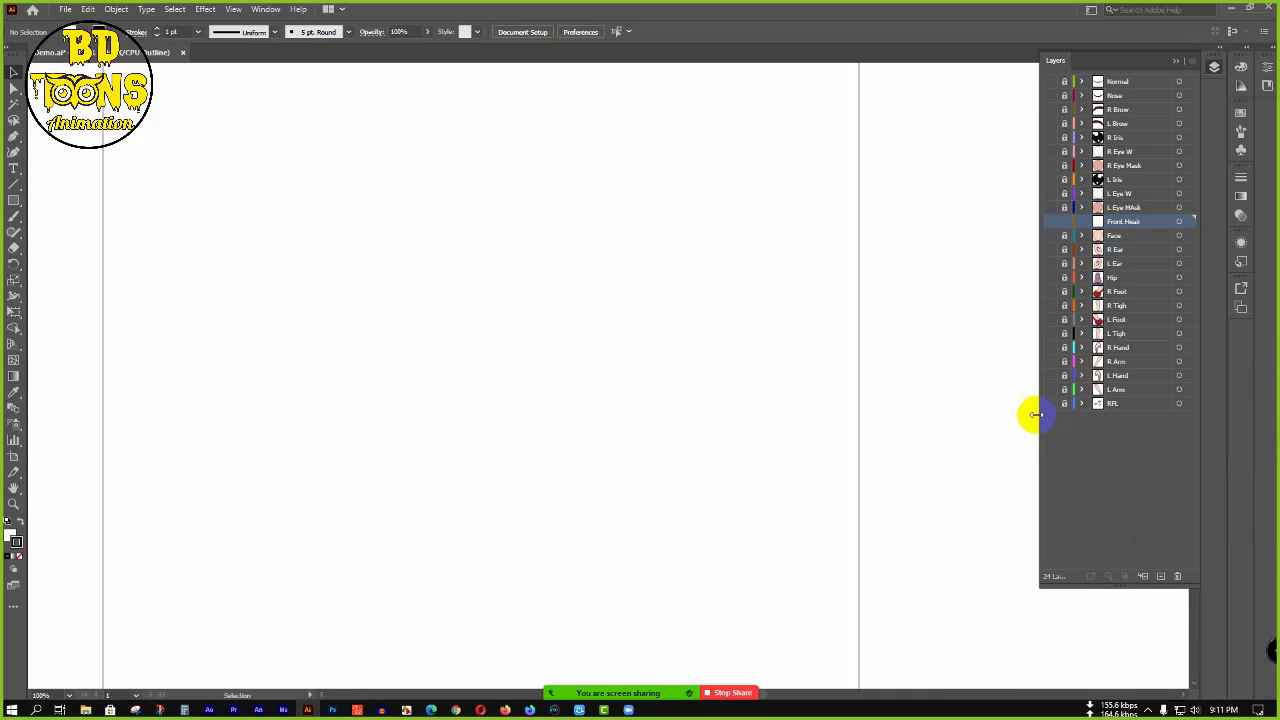
key(ctrl+y)
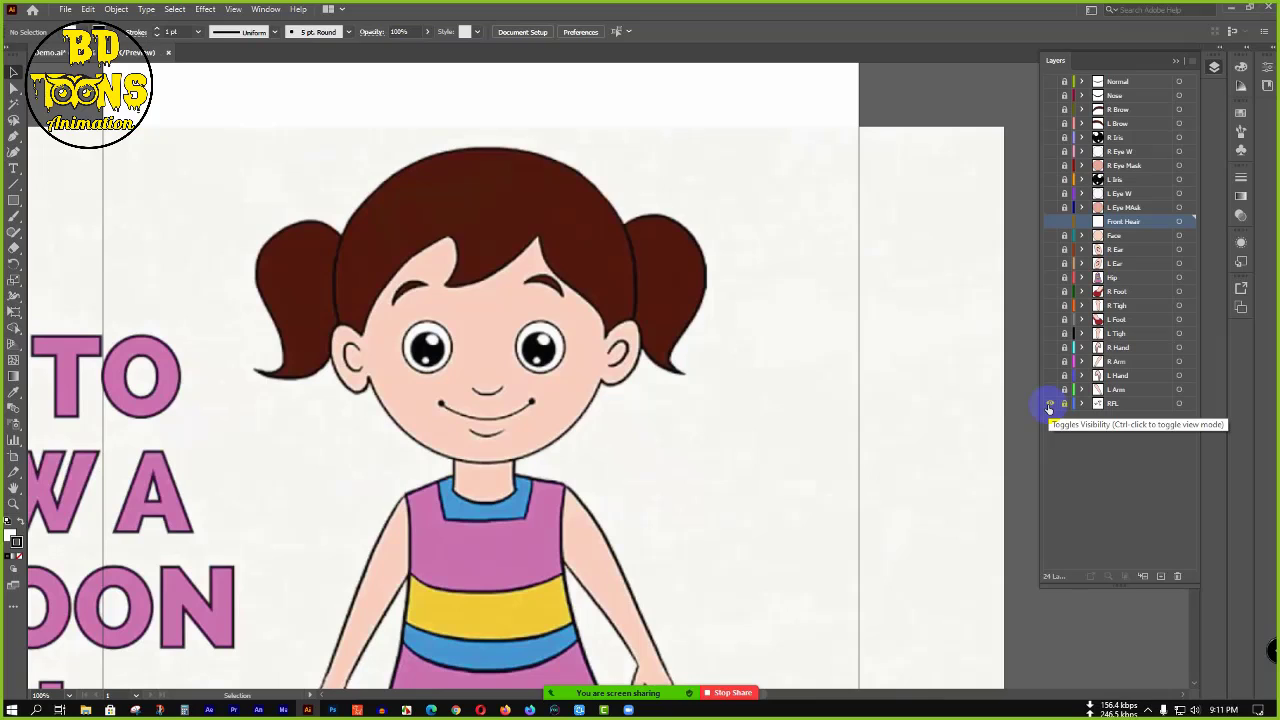
click(1050, 404)
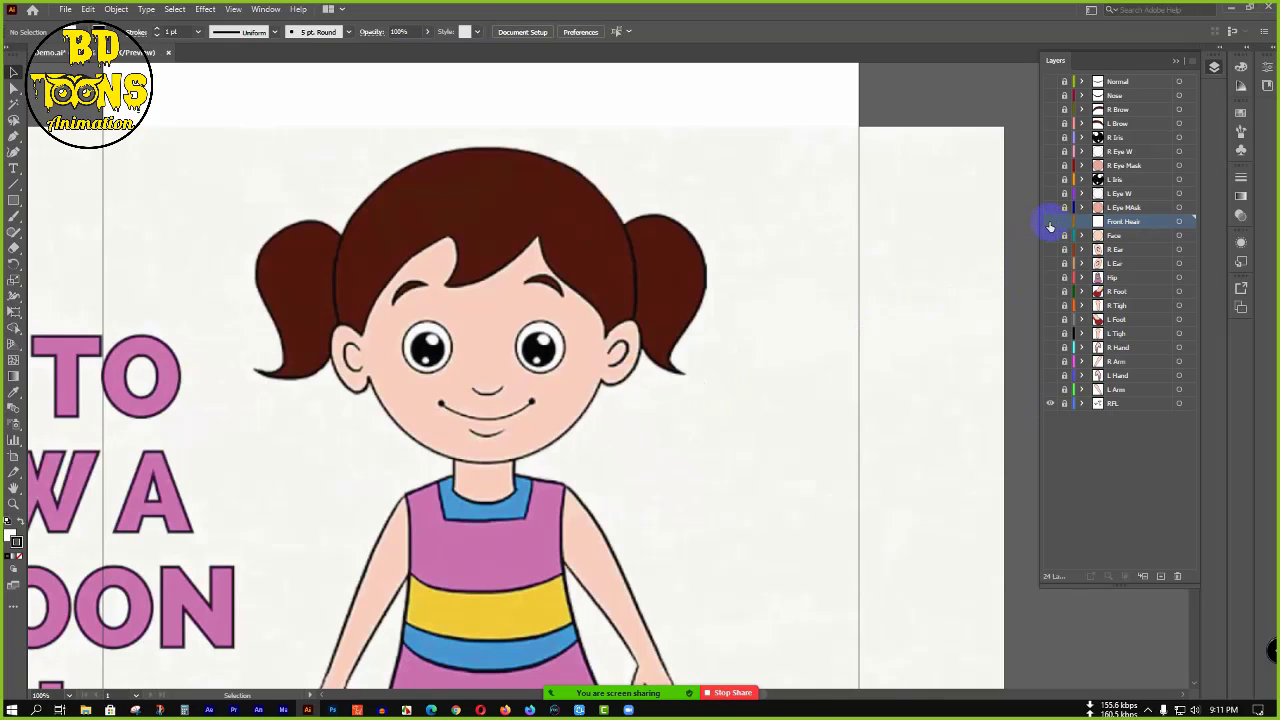
- Show the Front Heair layer and trace the central fringe lock of the reference hair with the Pen tool
key(p)
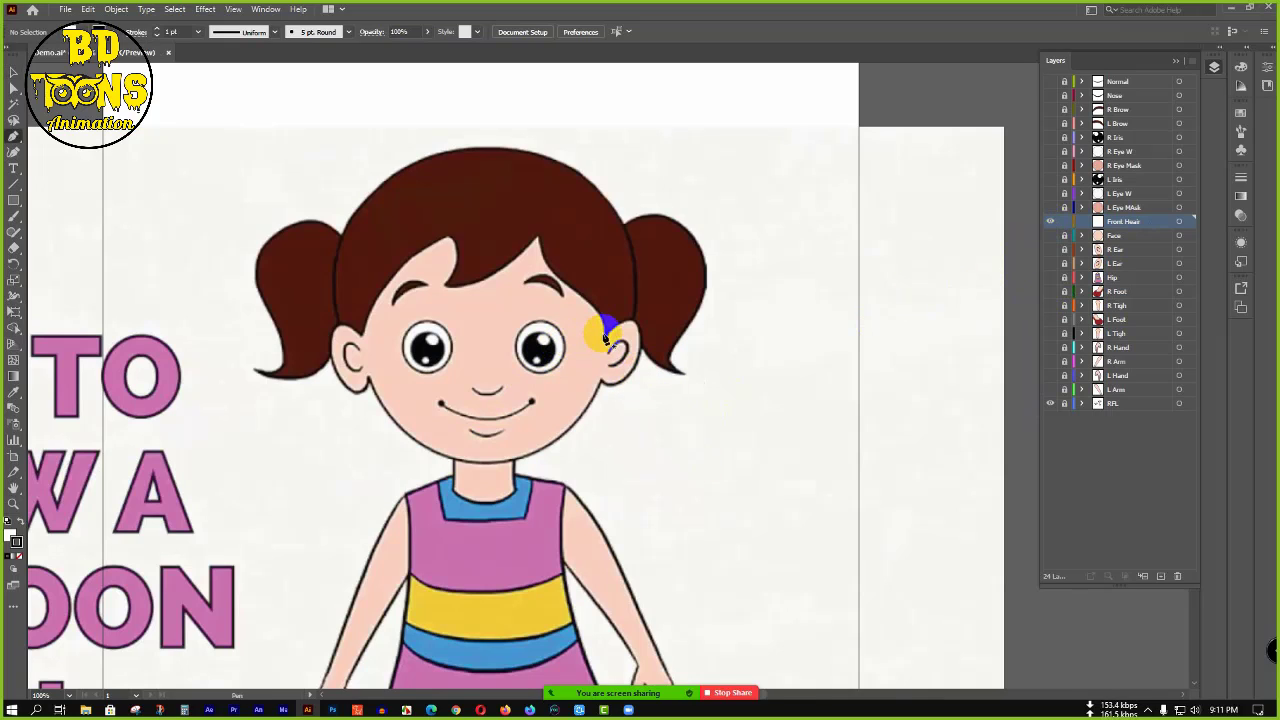
click(449, 243)
click(446, 287)
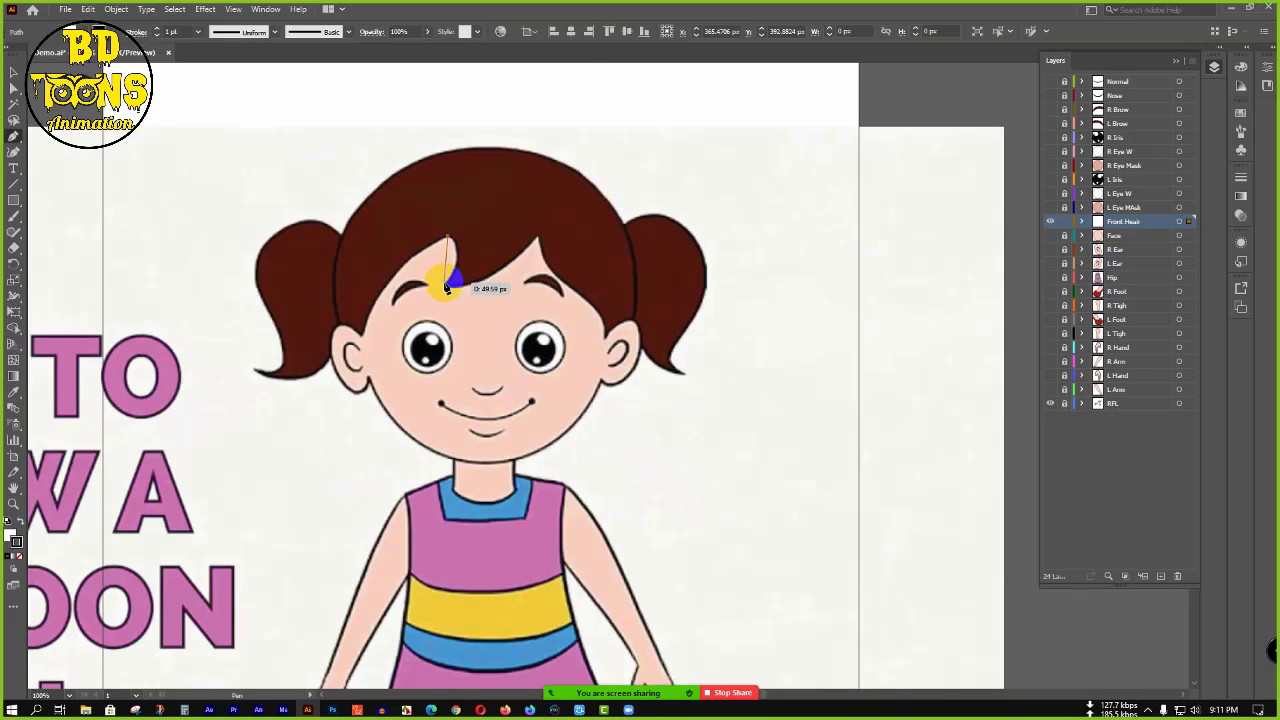
drag(417, 299, 586, 234)
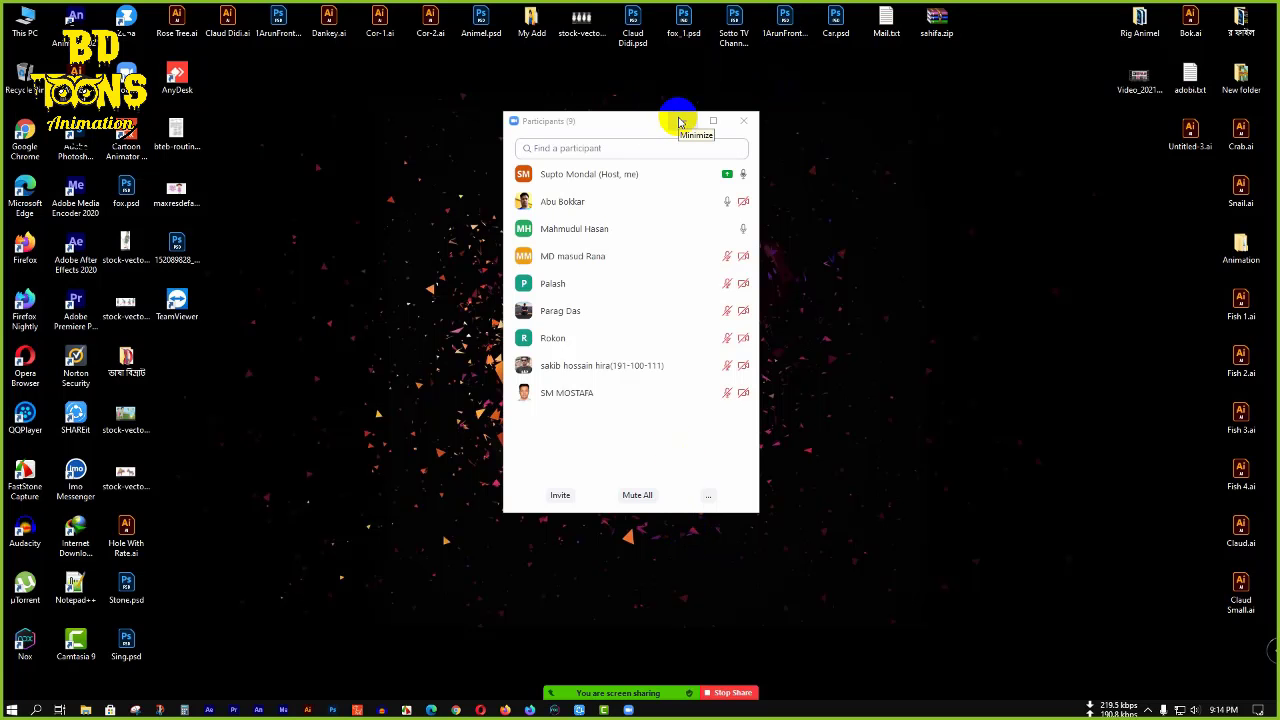
- Minimise the meeting participants window, refresh the desktop and switch back to Illustrator
click(679, 122)
right_click(574, 187)
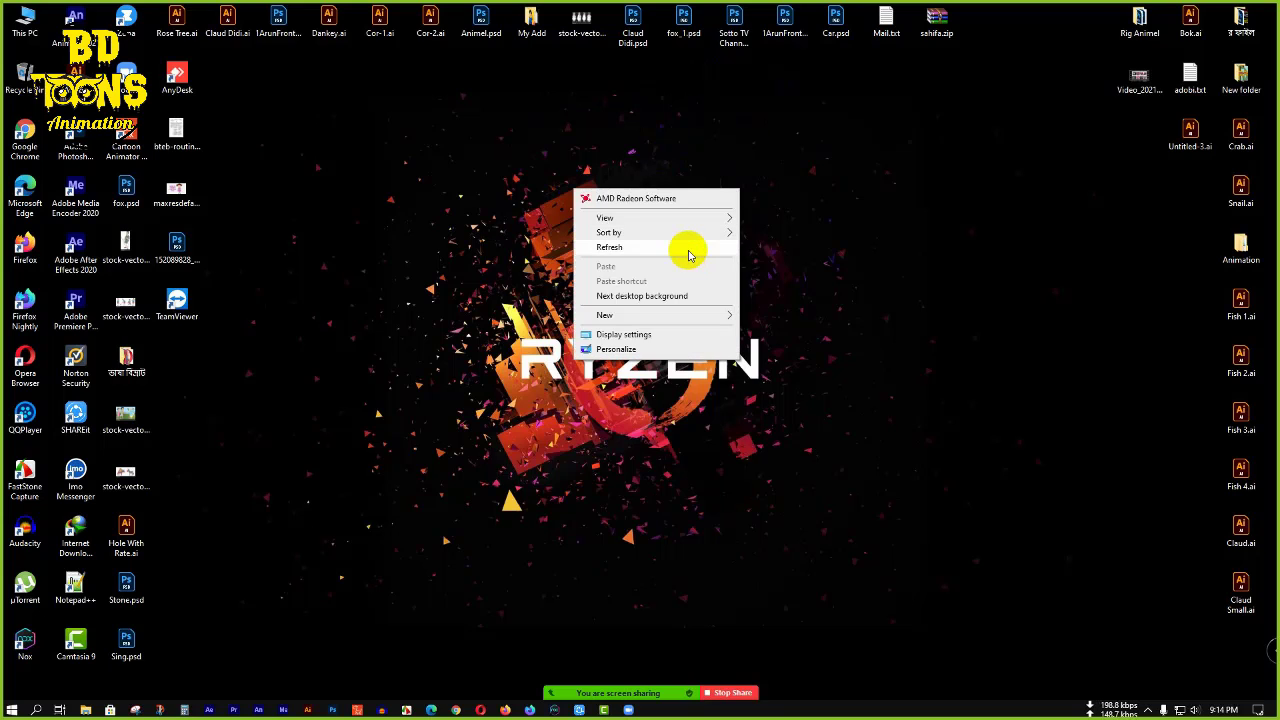
click(690, 252)
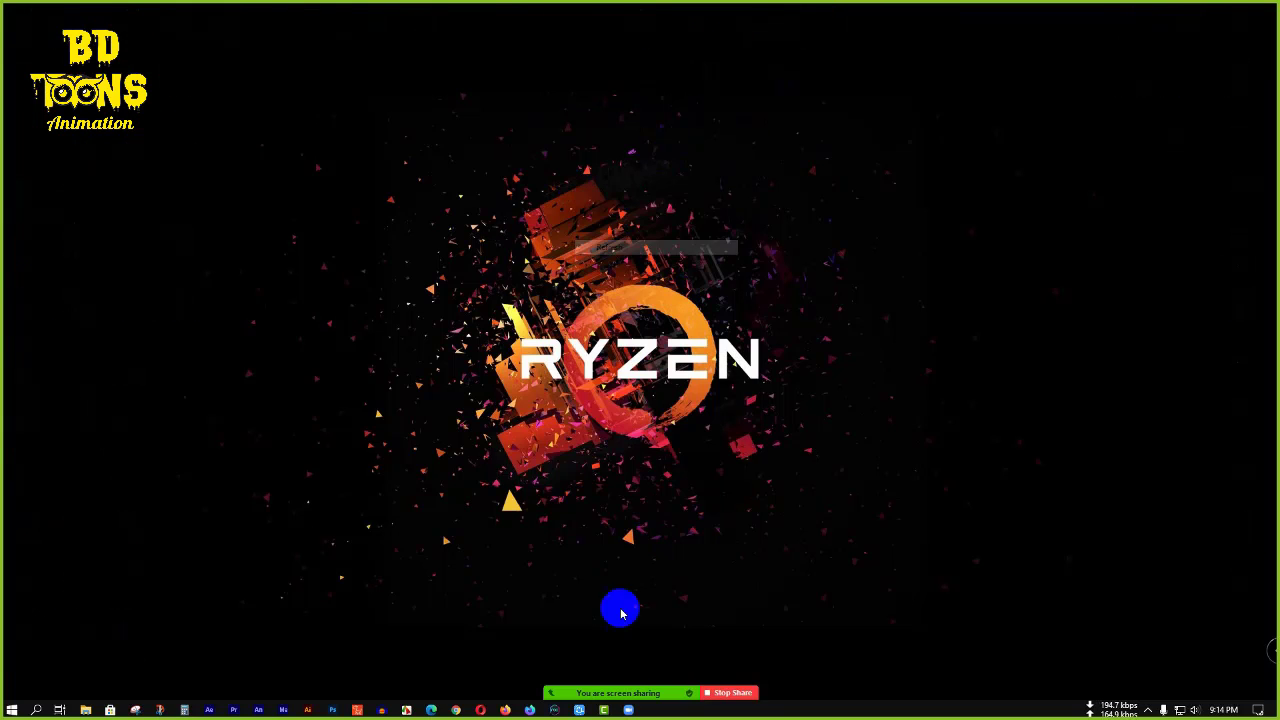
click(310, 710)
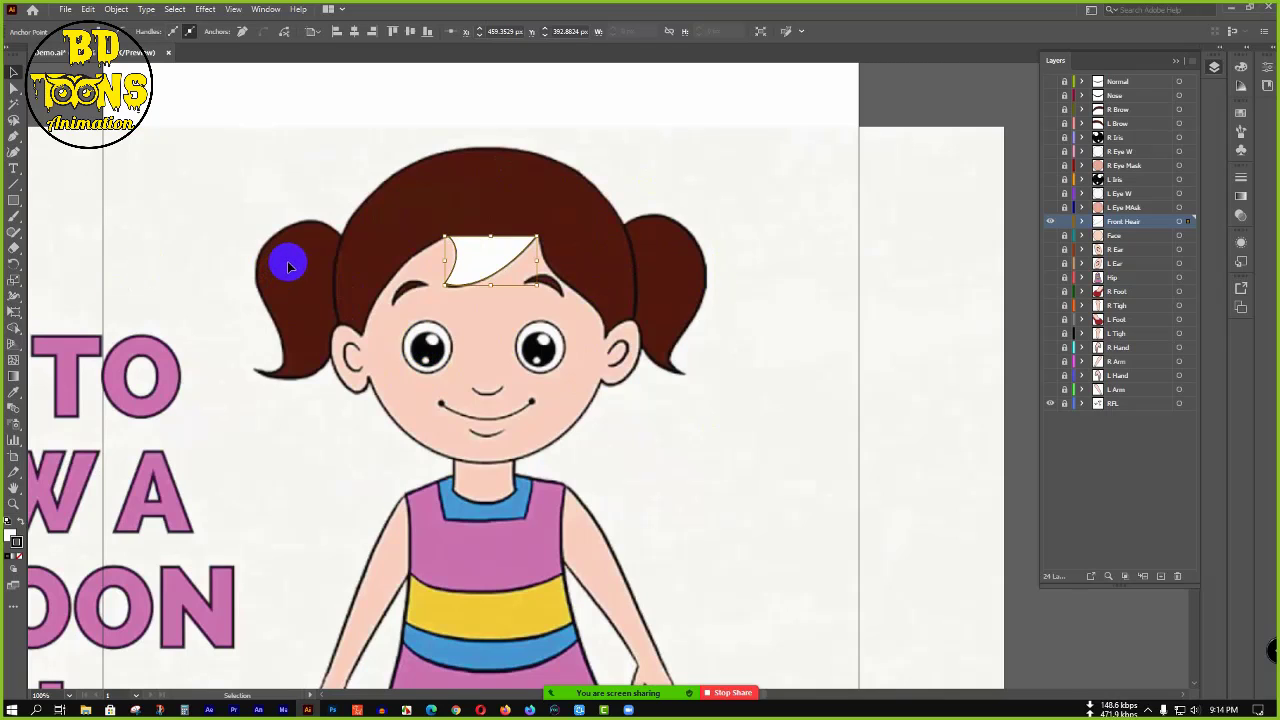
- Continue the hair path along the fringe to the ear on the right side and up around the head to the crown
key(p)
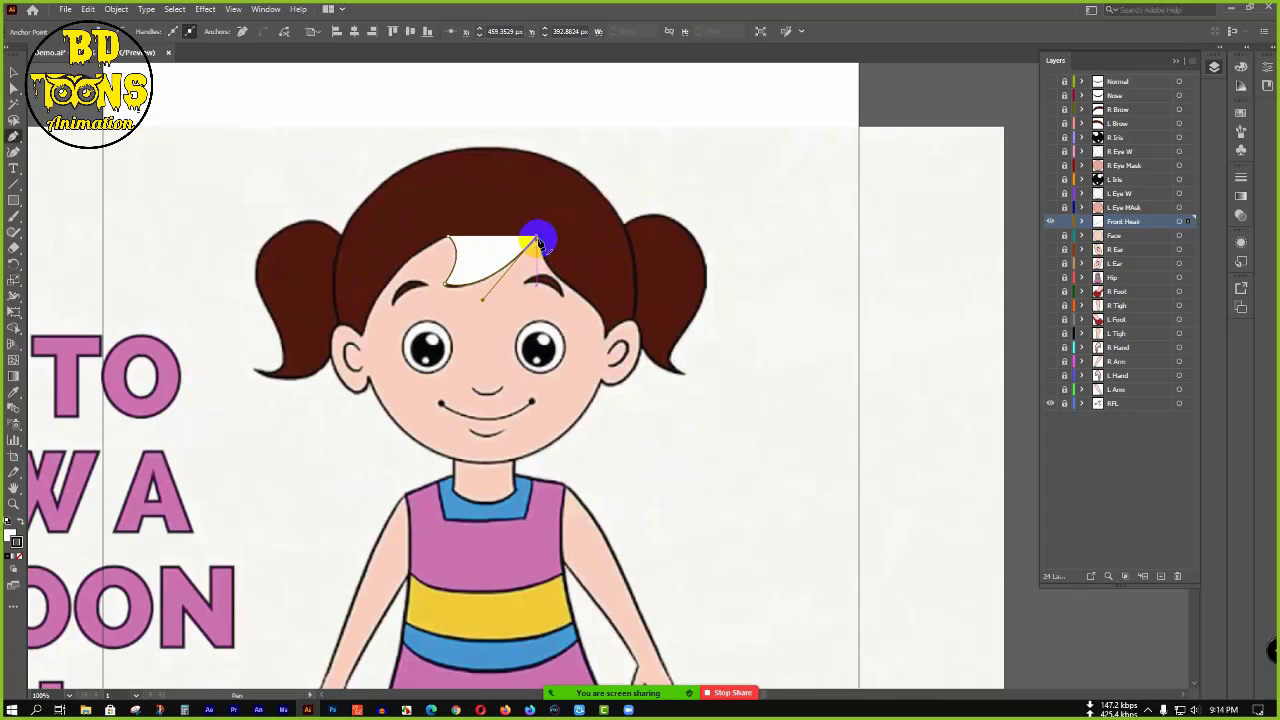
click(538, 242)
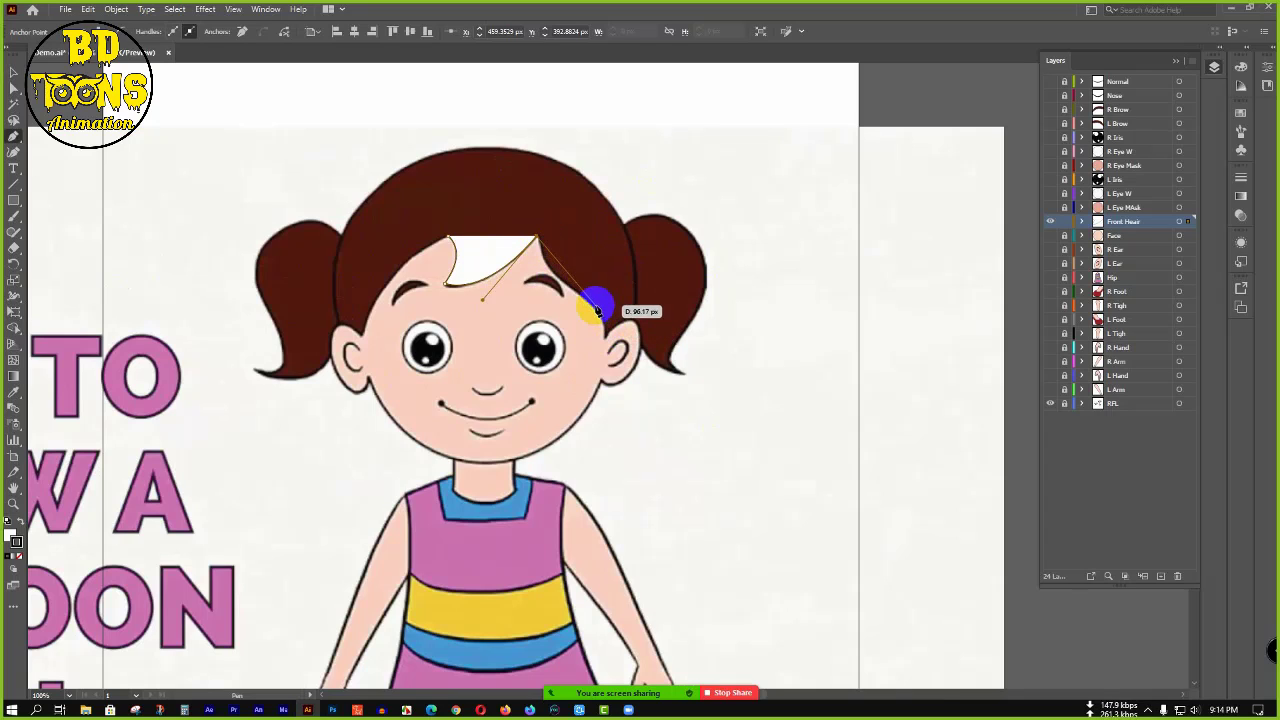
drag(583, 297, 604, 348)
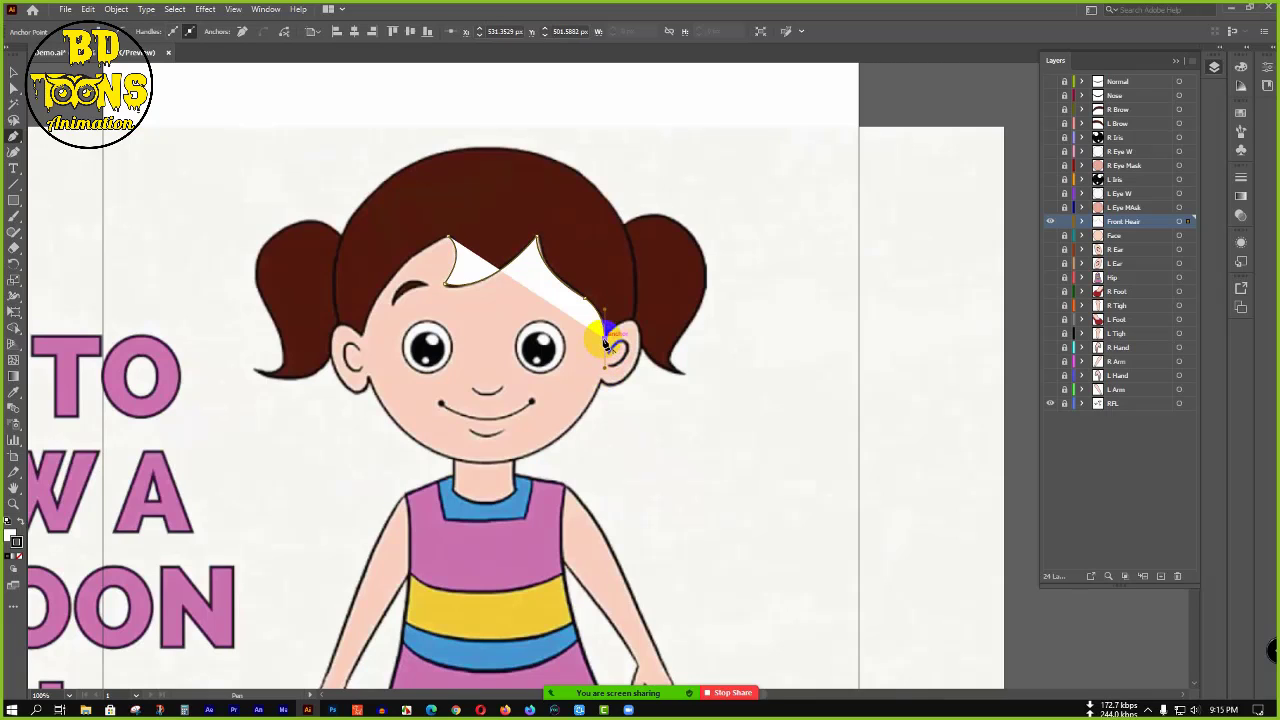
drag(600, 338, 291, 143)
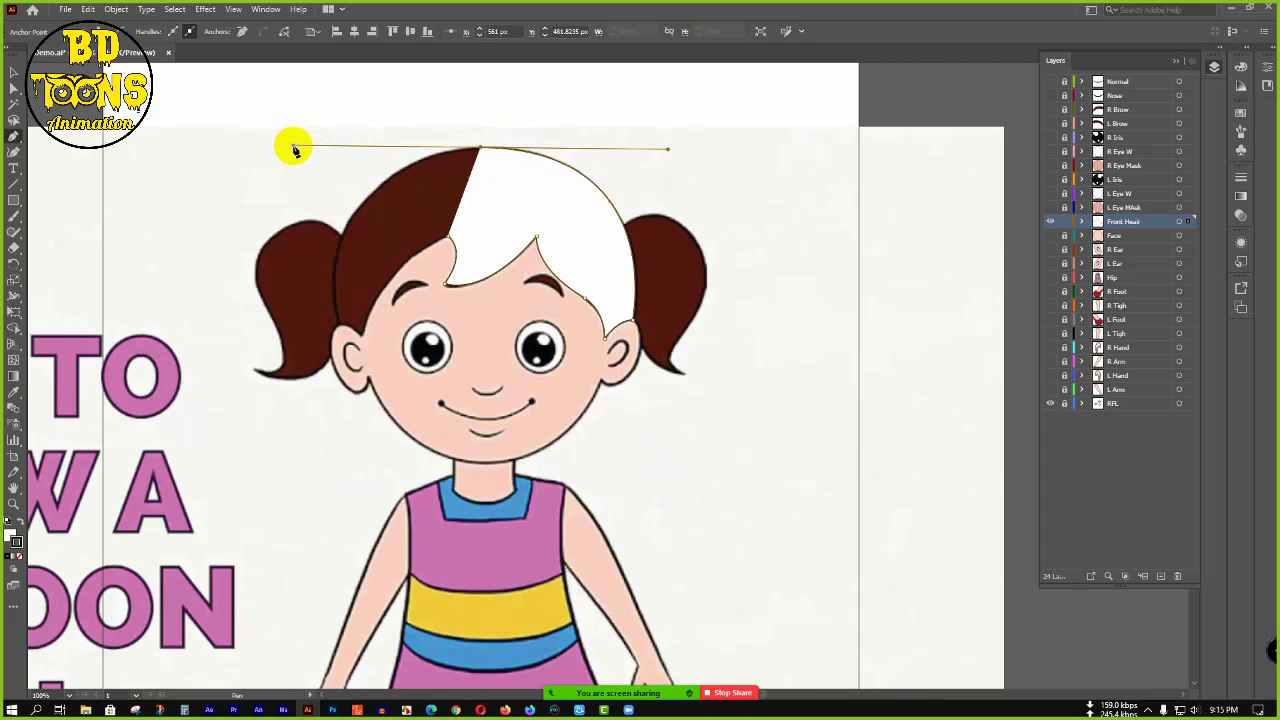
- Trace the hair from the crown down to the other ear and close the path at the fringe, with its layer in outline view
drag(477, 149, 374, 489)
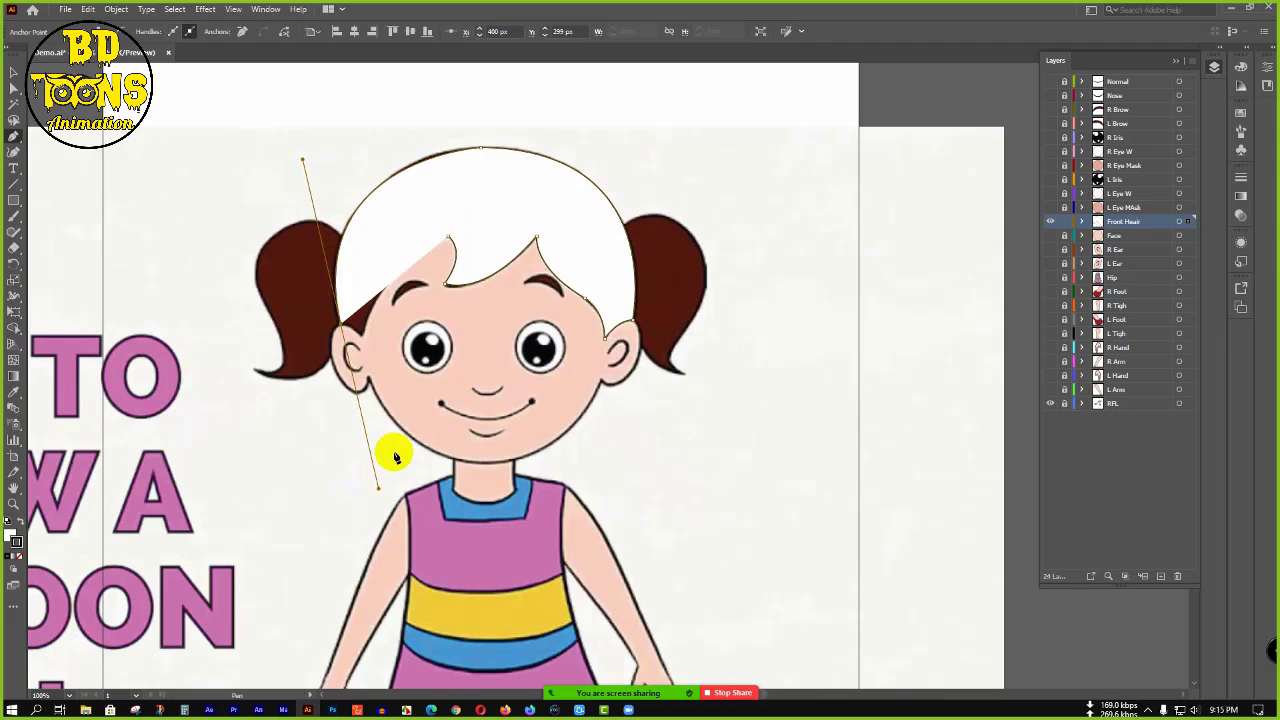
click(341, 323)
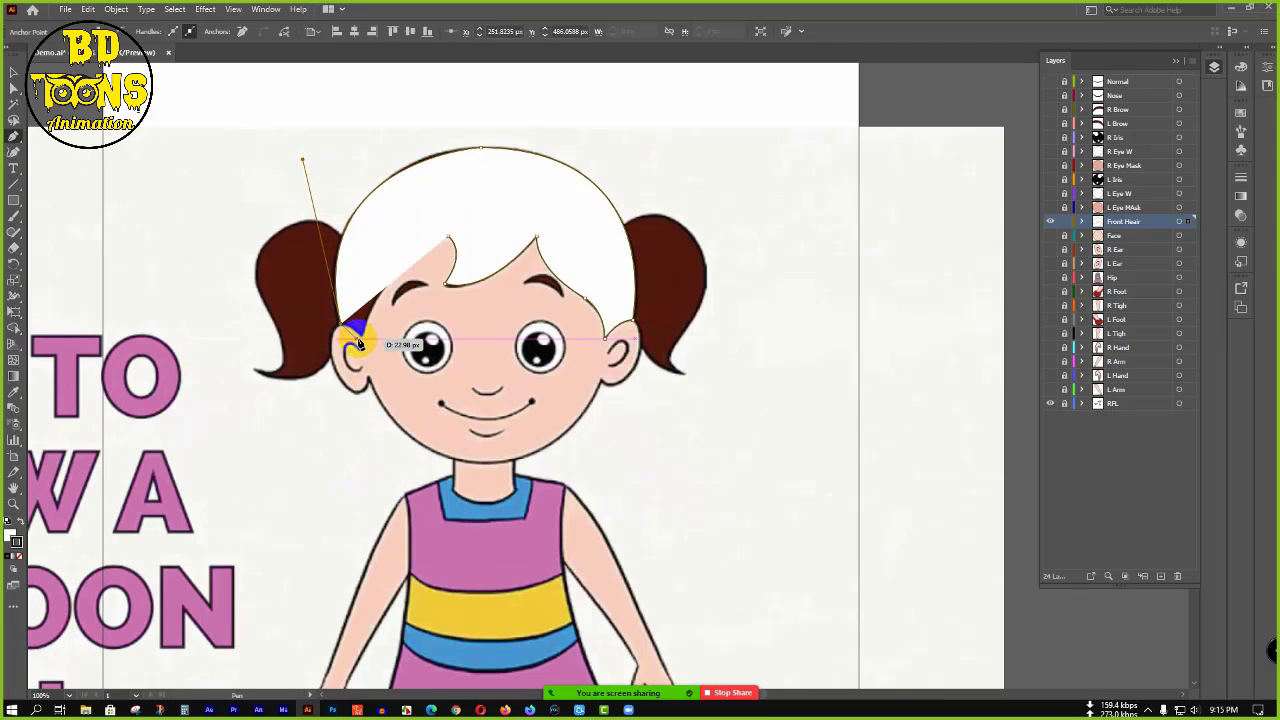
drag(361, 333, 1036, 232)
ctrl+click(1049, 222)
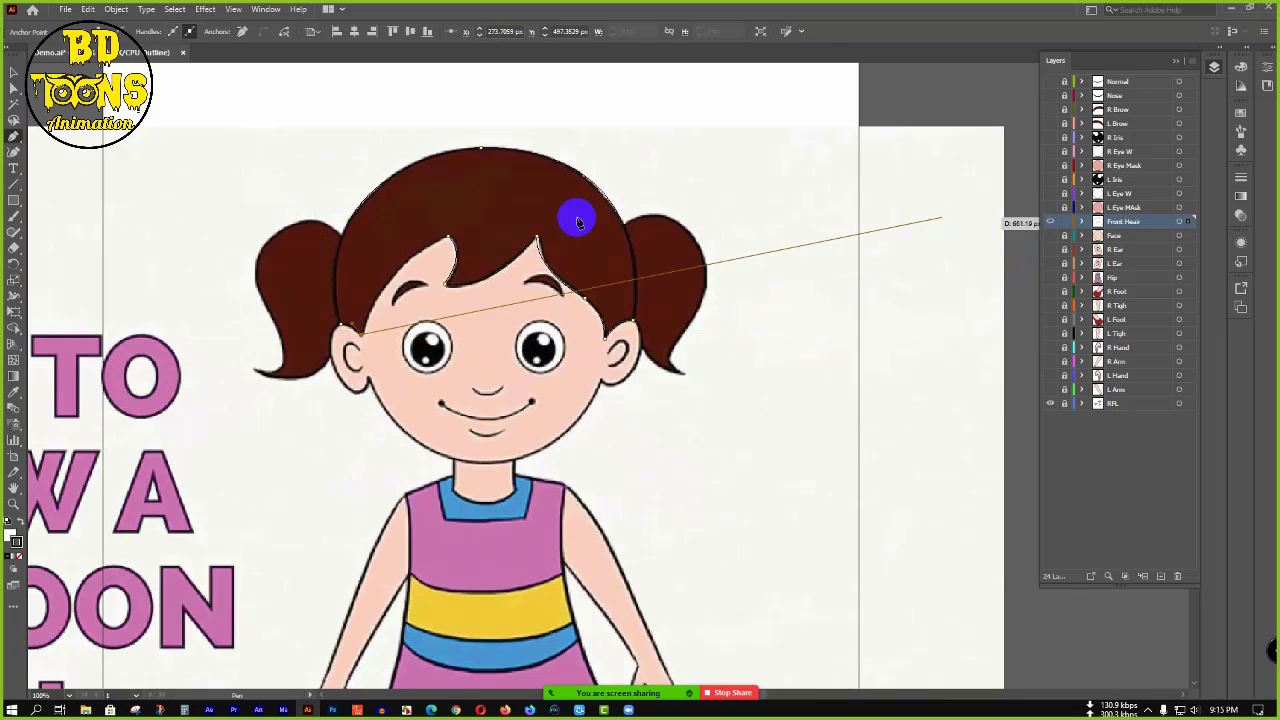
drag(447, 237, 510, 220)
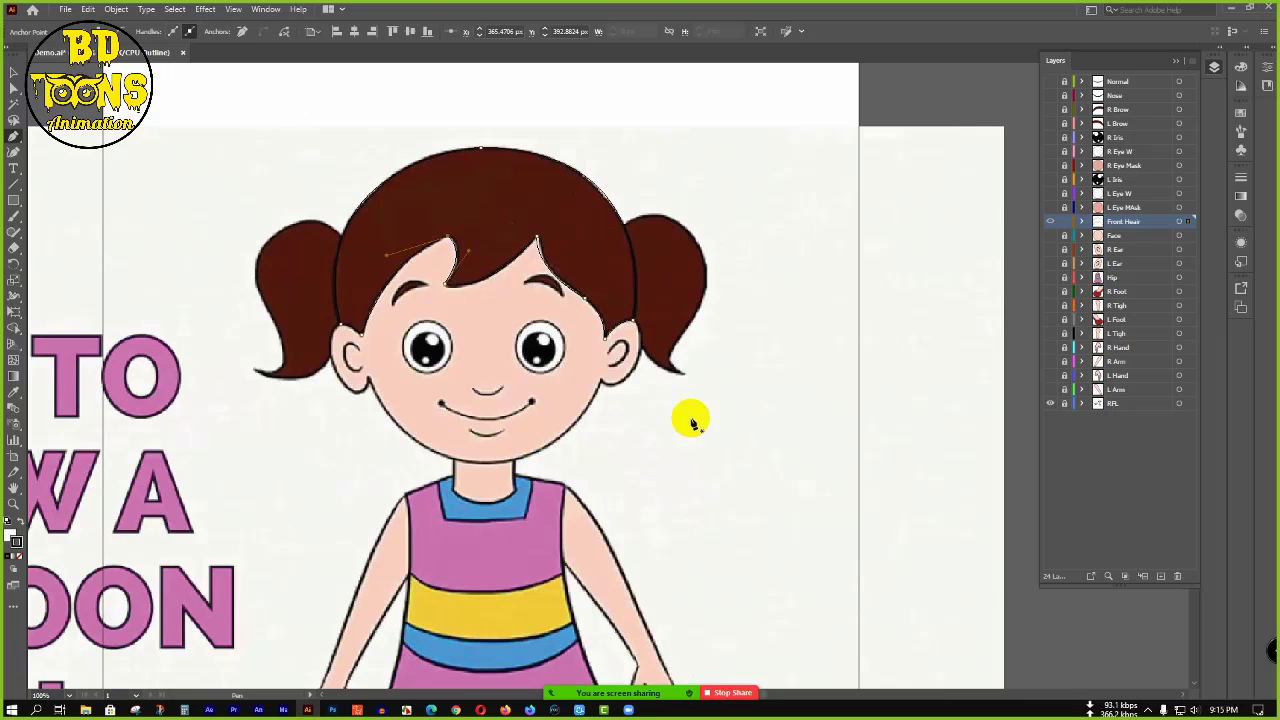
- Try to mute the unmuted attendee in the meeting's participants list, and minimise the list
mouse_move(703, 643)
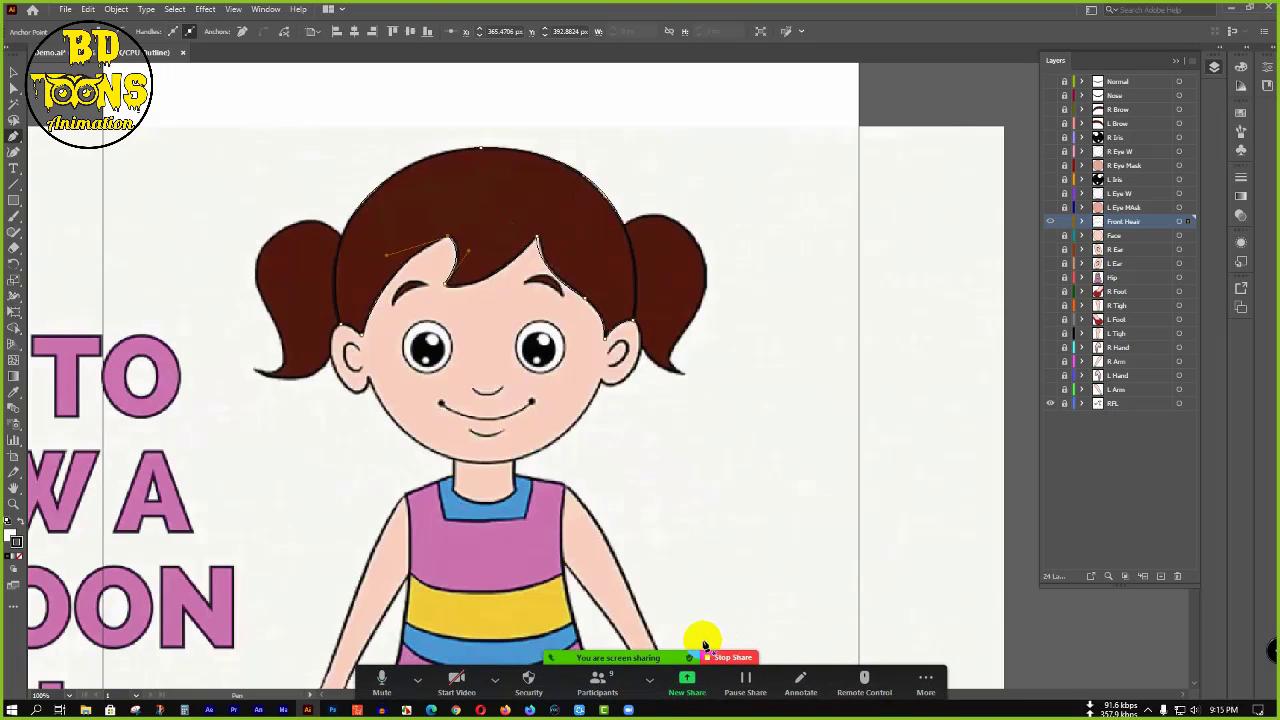
click(610, 680)
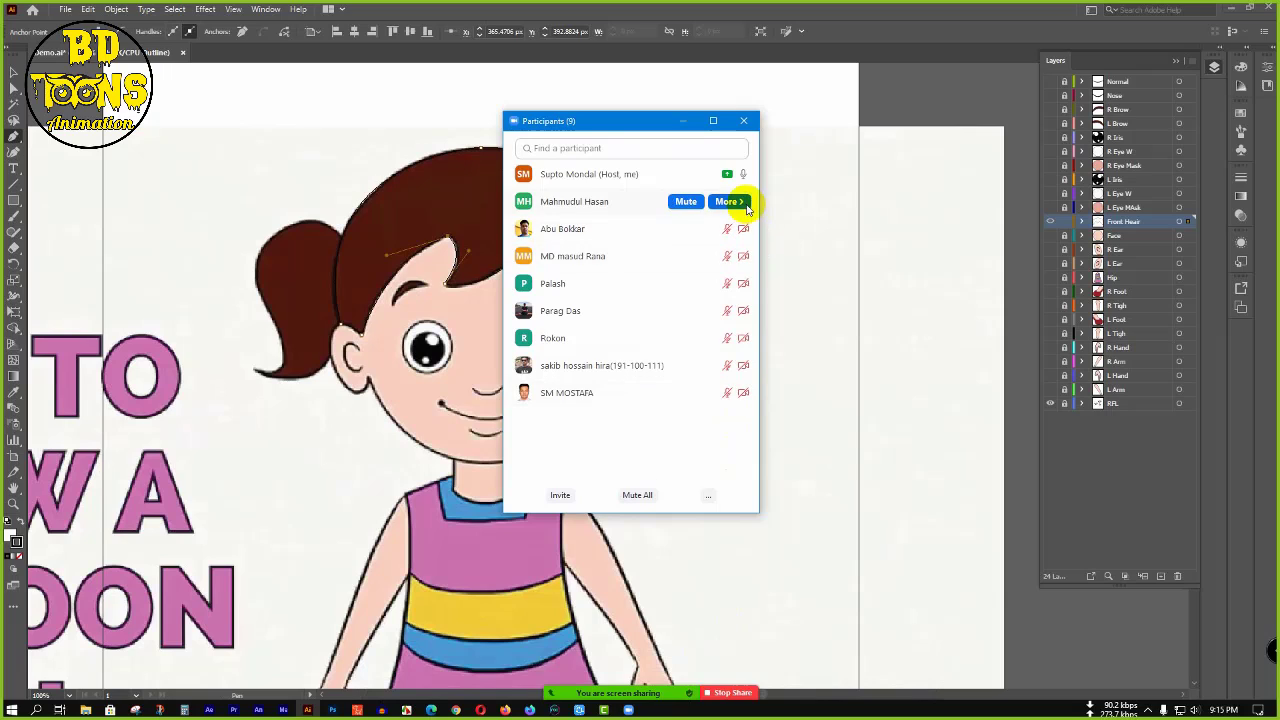
click(686, 201)
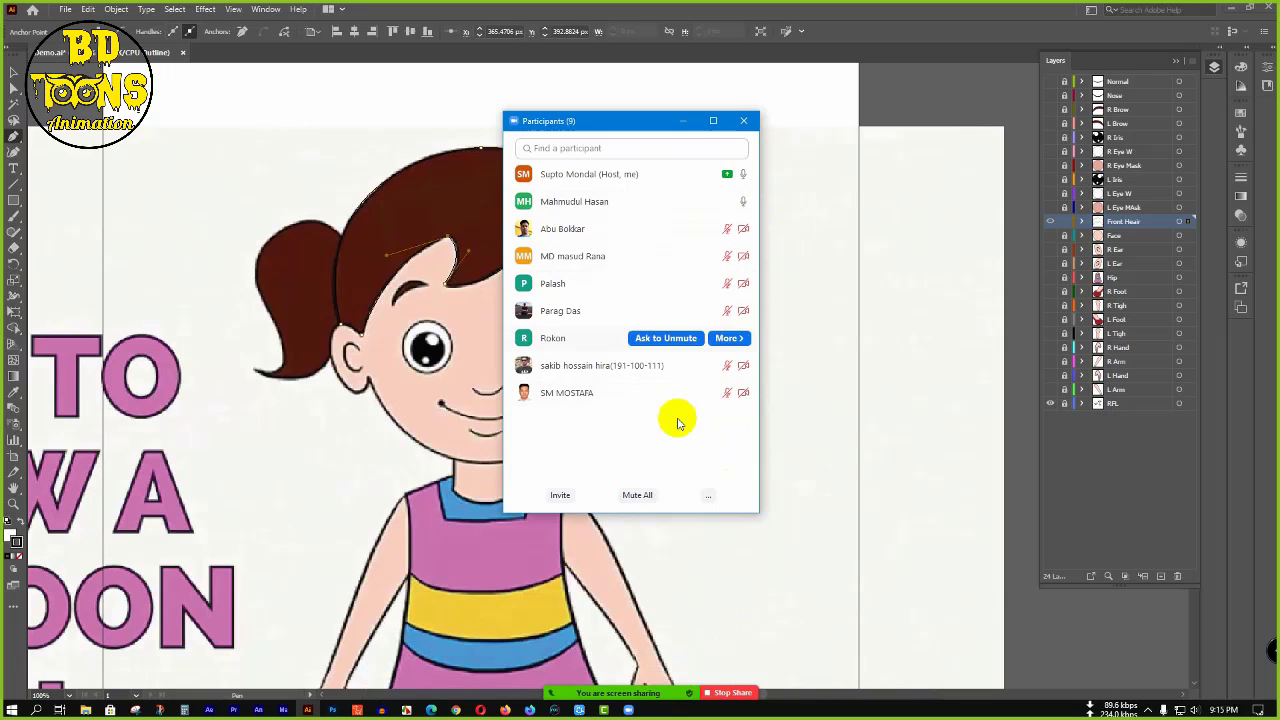
click(682, 120)
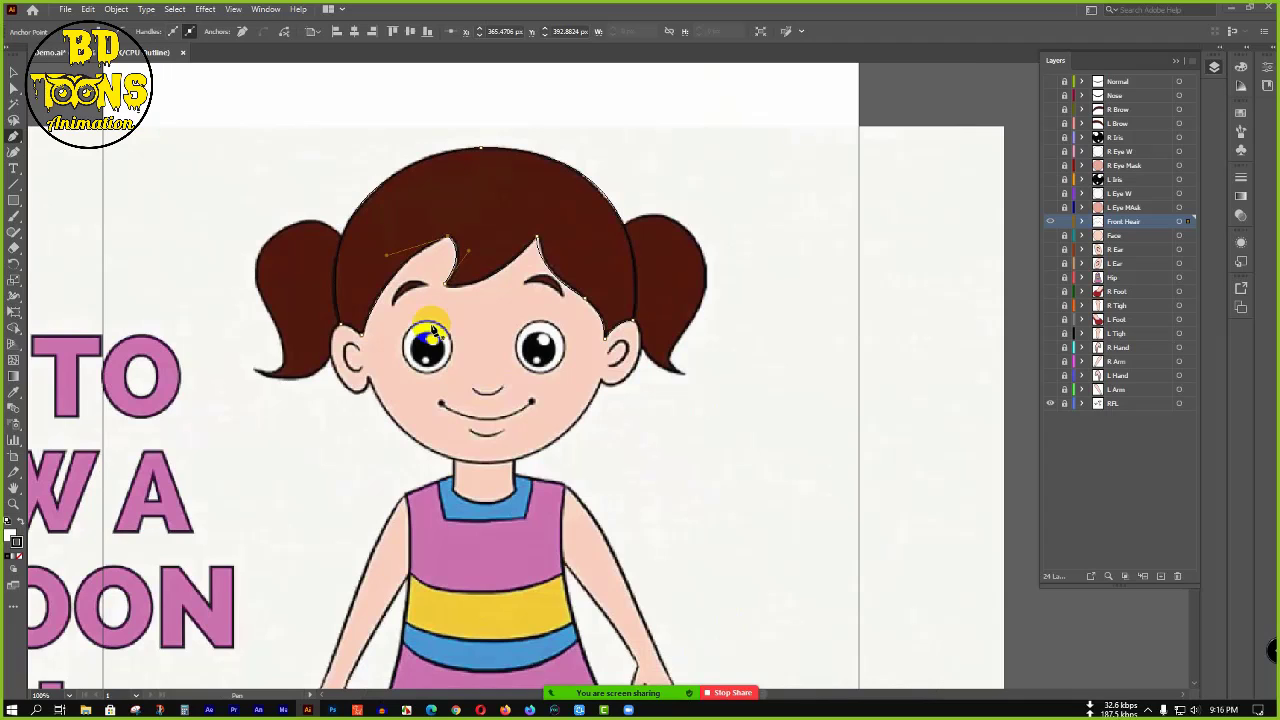
- Fill the front hair path with the dark brown sampled from the hair in the reference image
ctrl+click(1050, 221)
key(p)
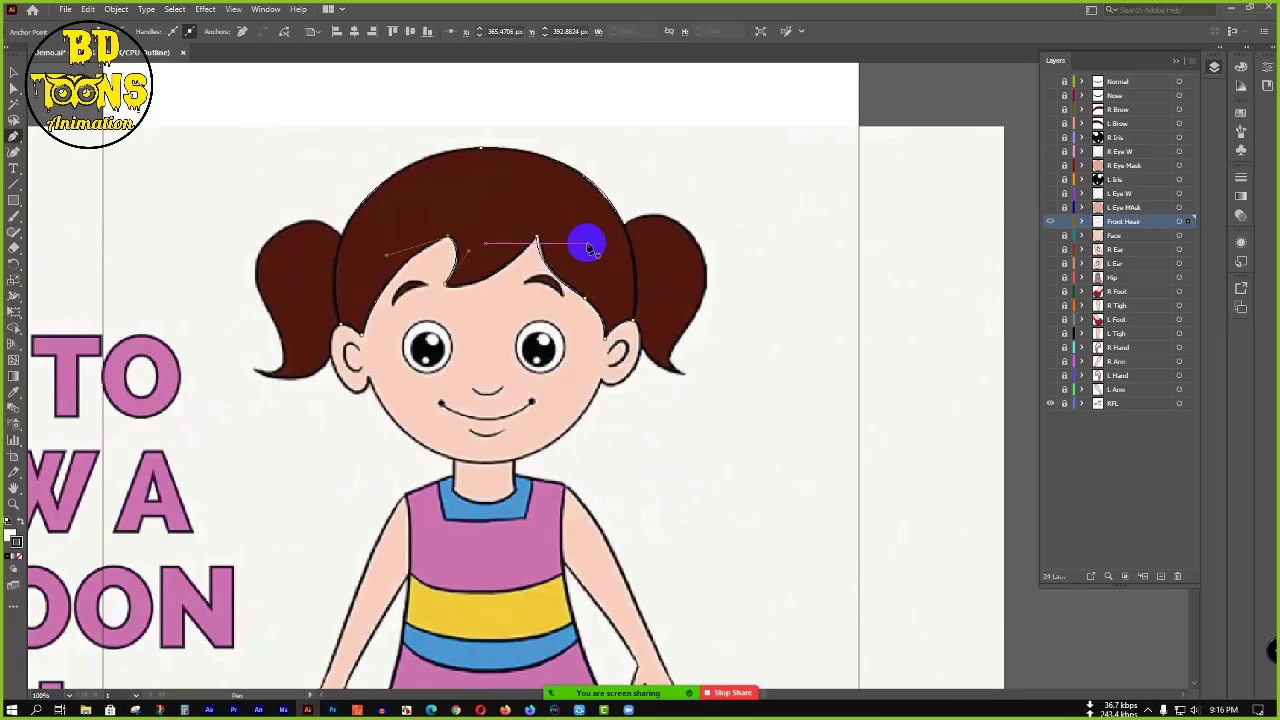
key(v)
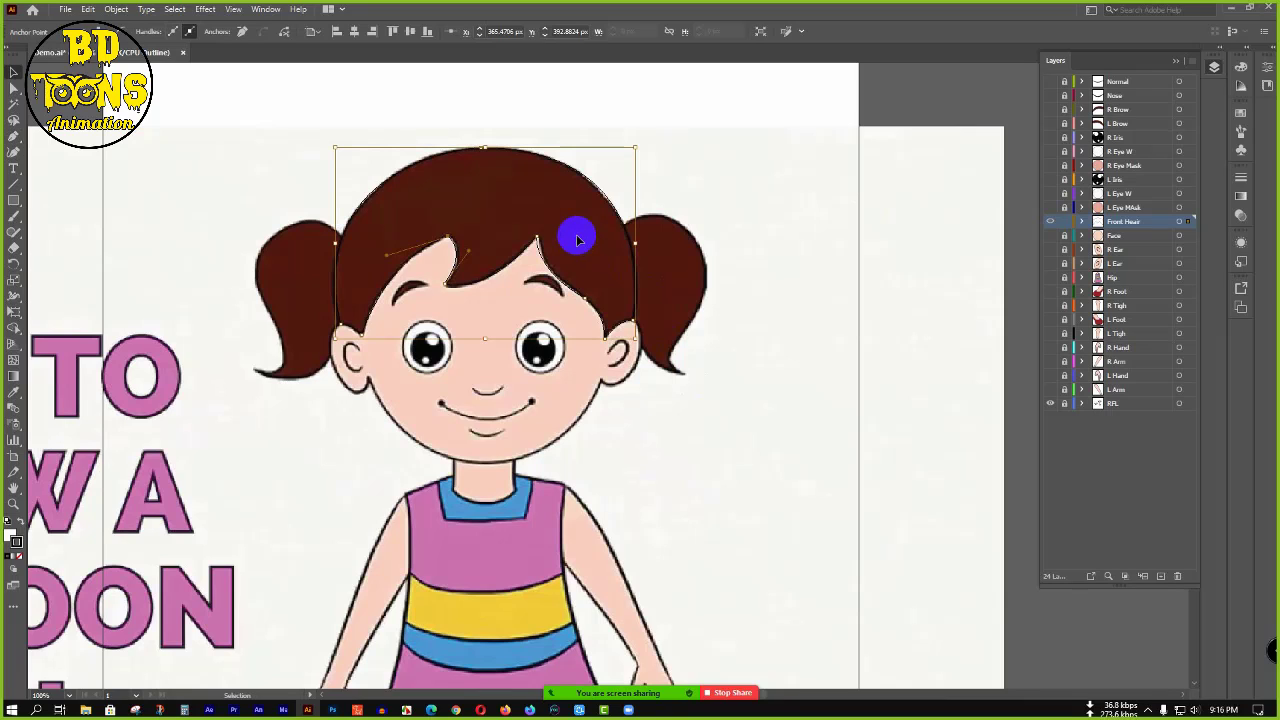
click(682, 181)
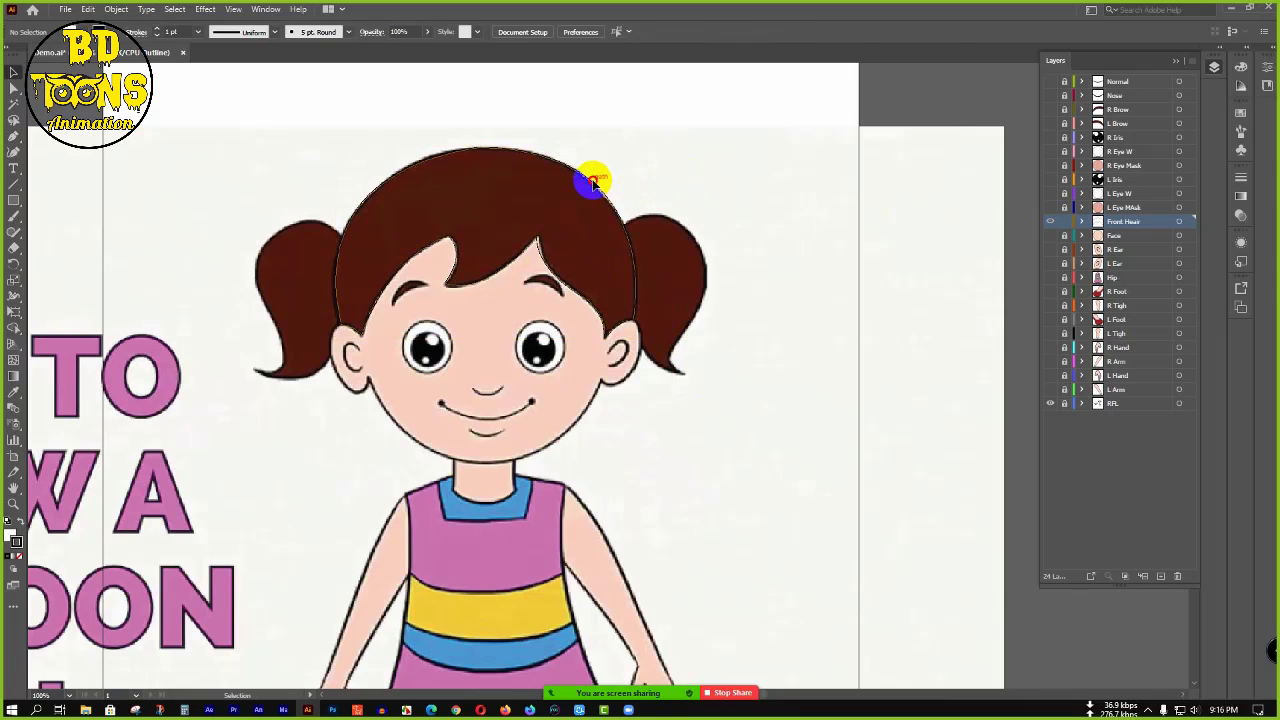
click(591, 184)
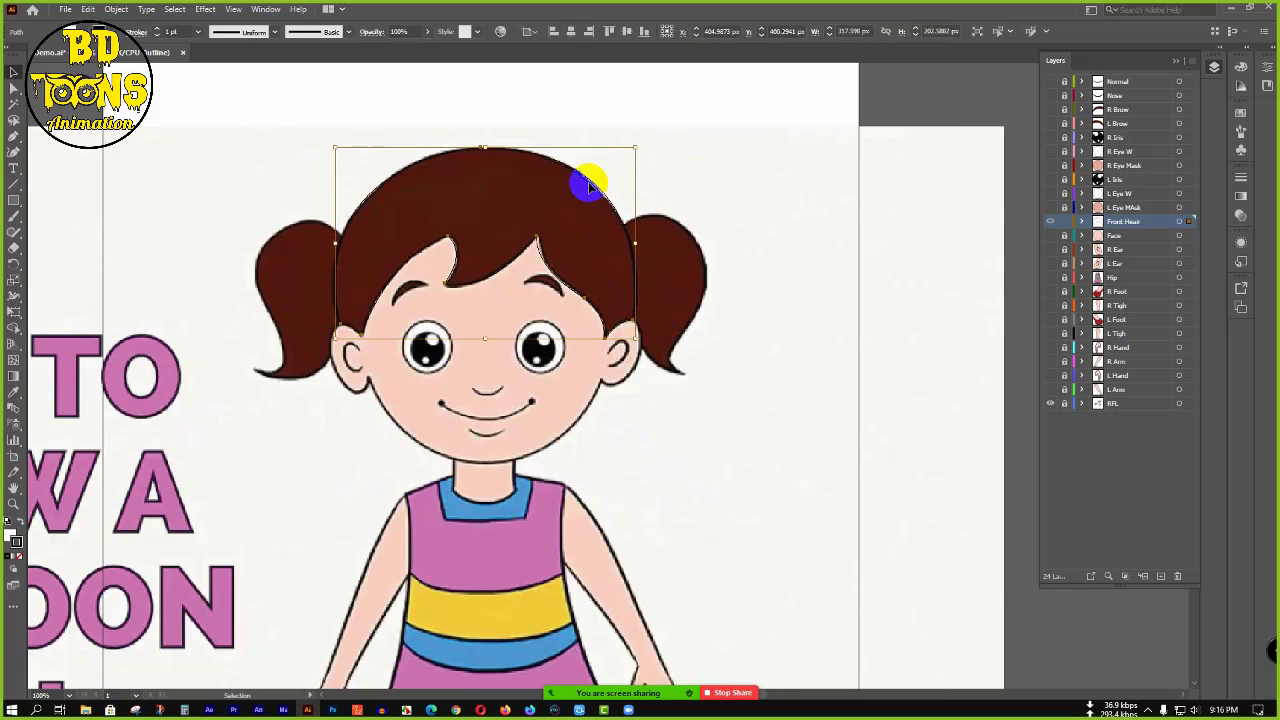
key(i)
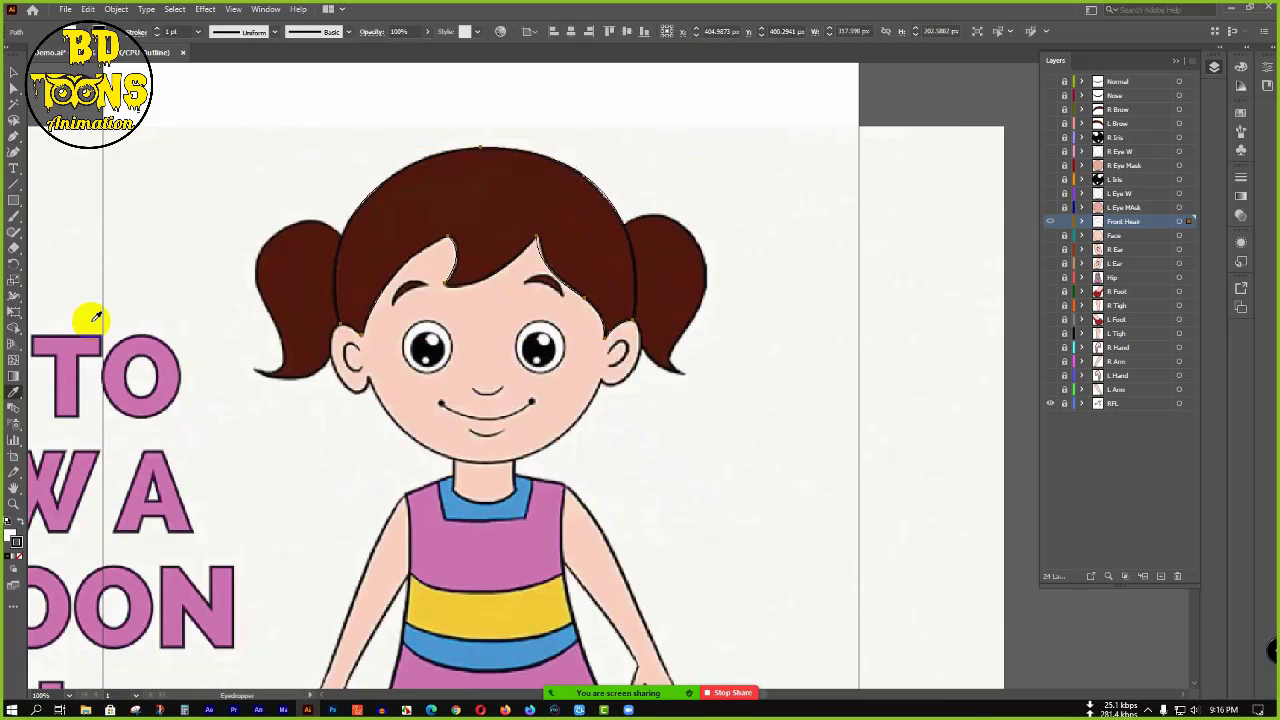
click(532, 193)
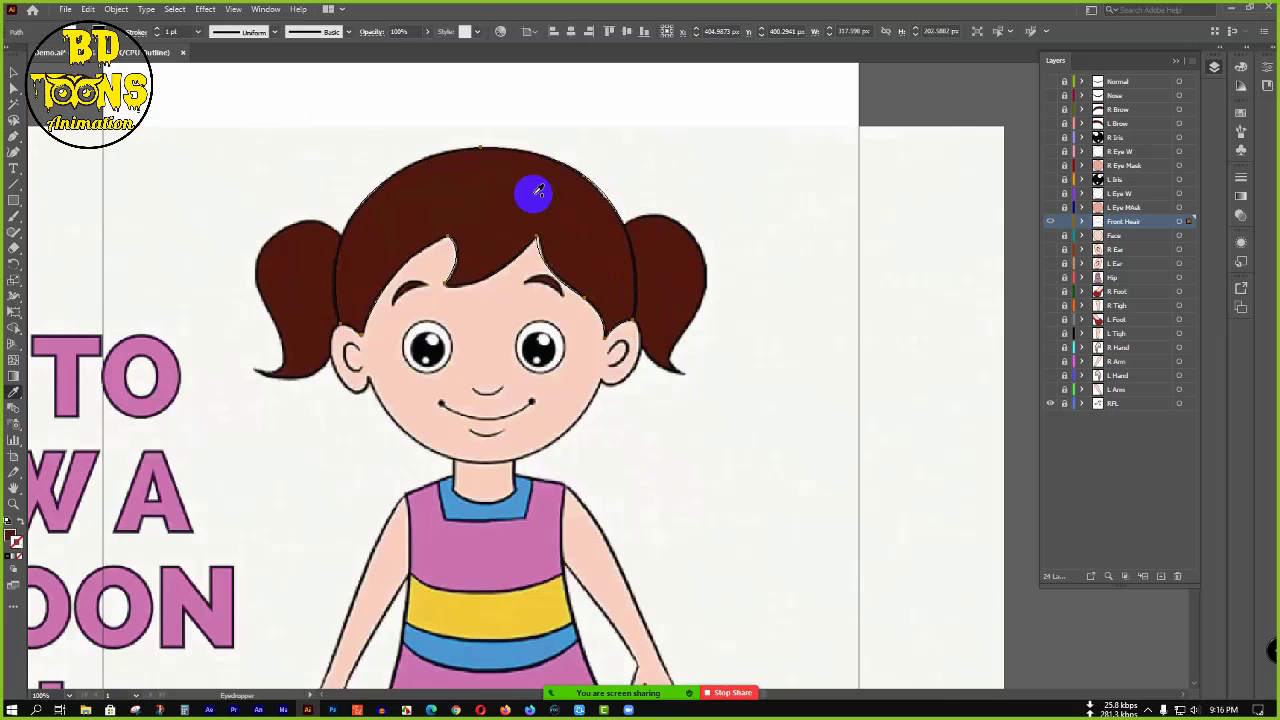
- Return the Front Heair layer to preview view and deselect the hair path
ctrl+click(1050, 221)
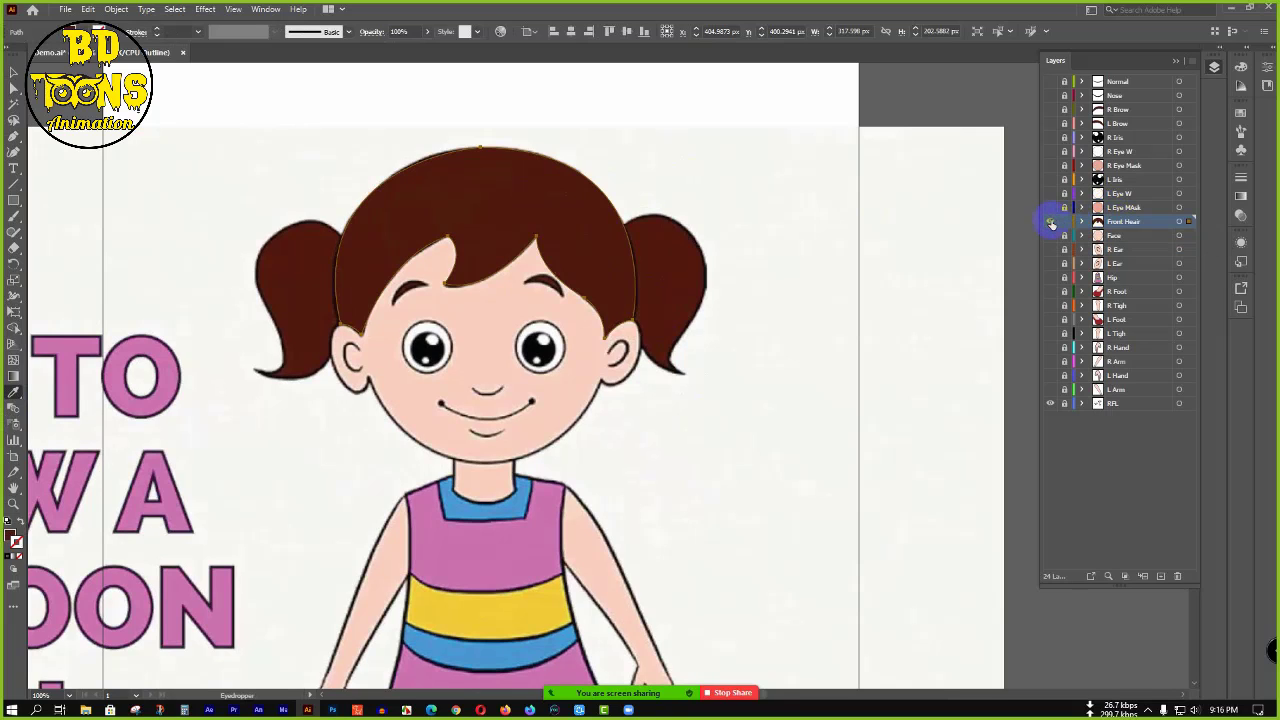
key(v)
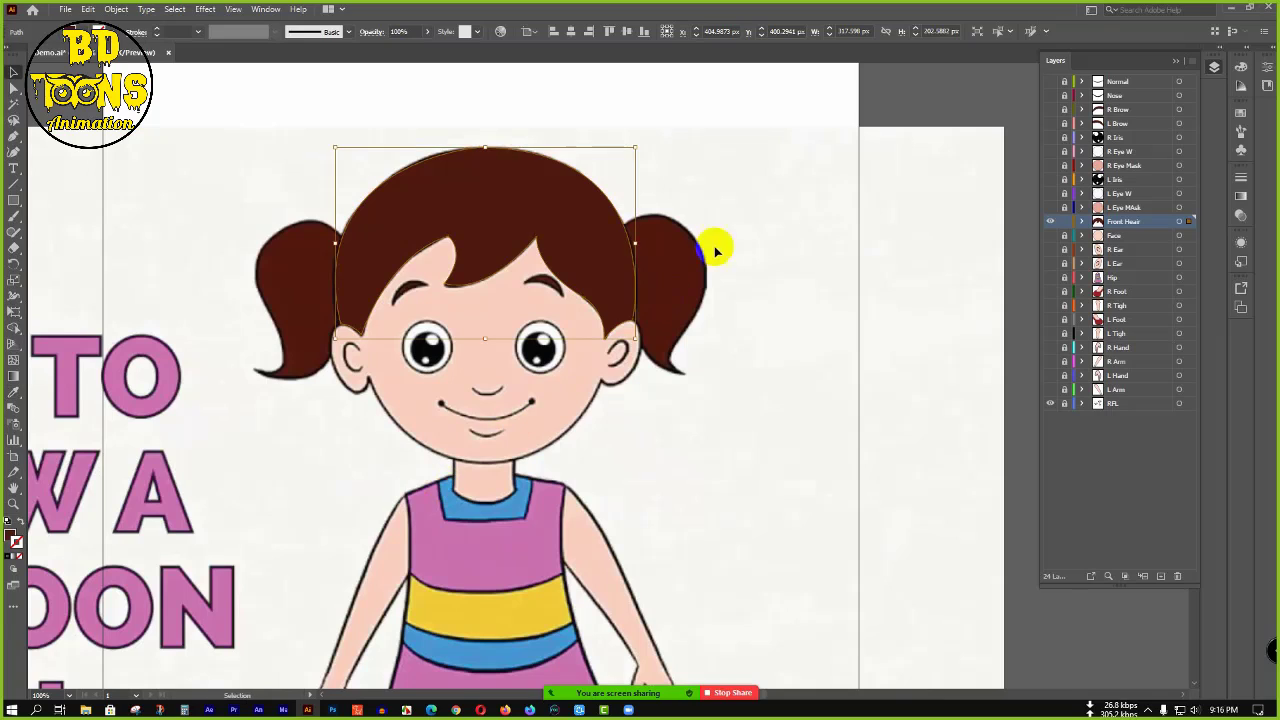
click(768, 178)
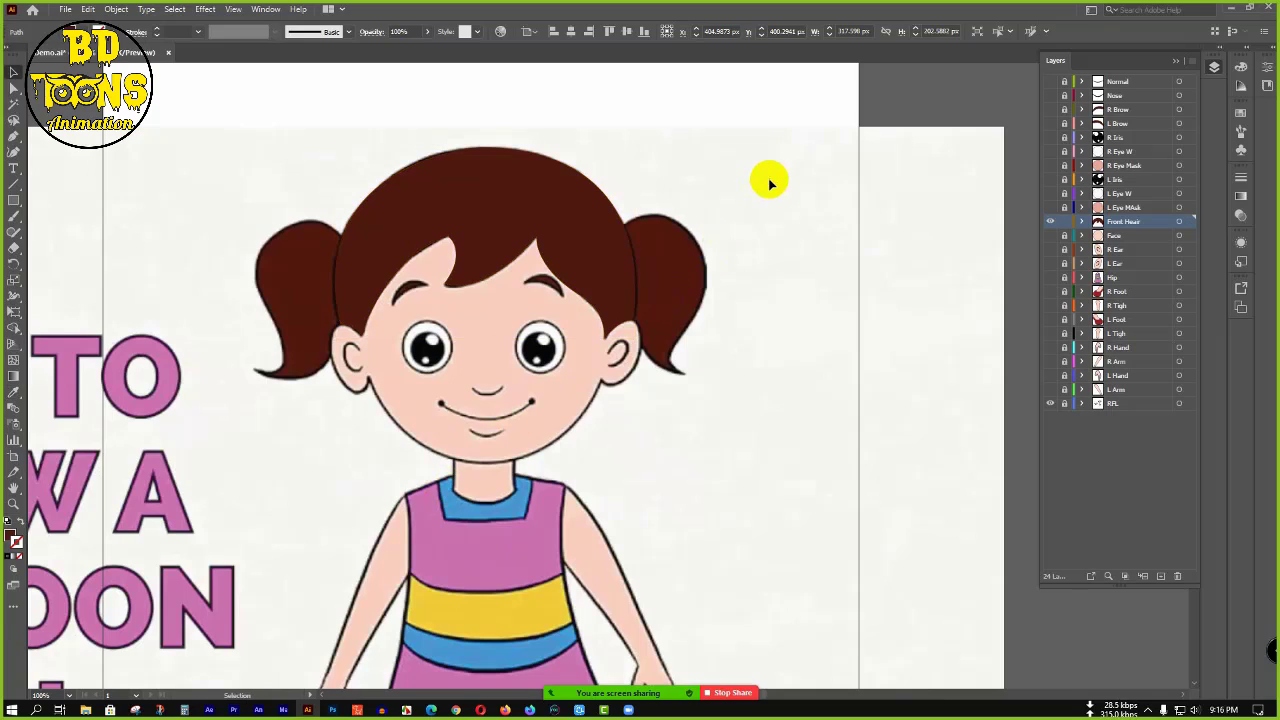
- Hide and lock the Front Heair layer and add a new layer named Back Heair
click(1050, 223)
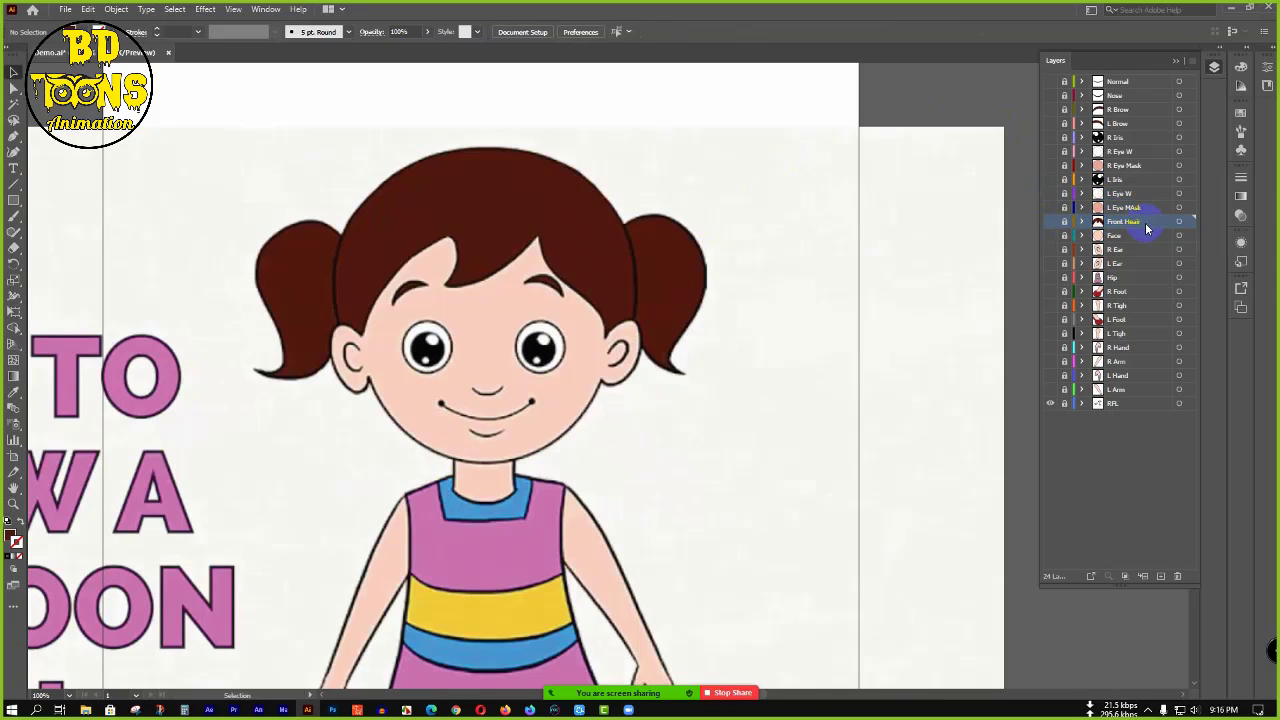
click(1160, 576)
double_click(1124, 220)
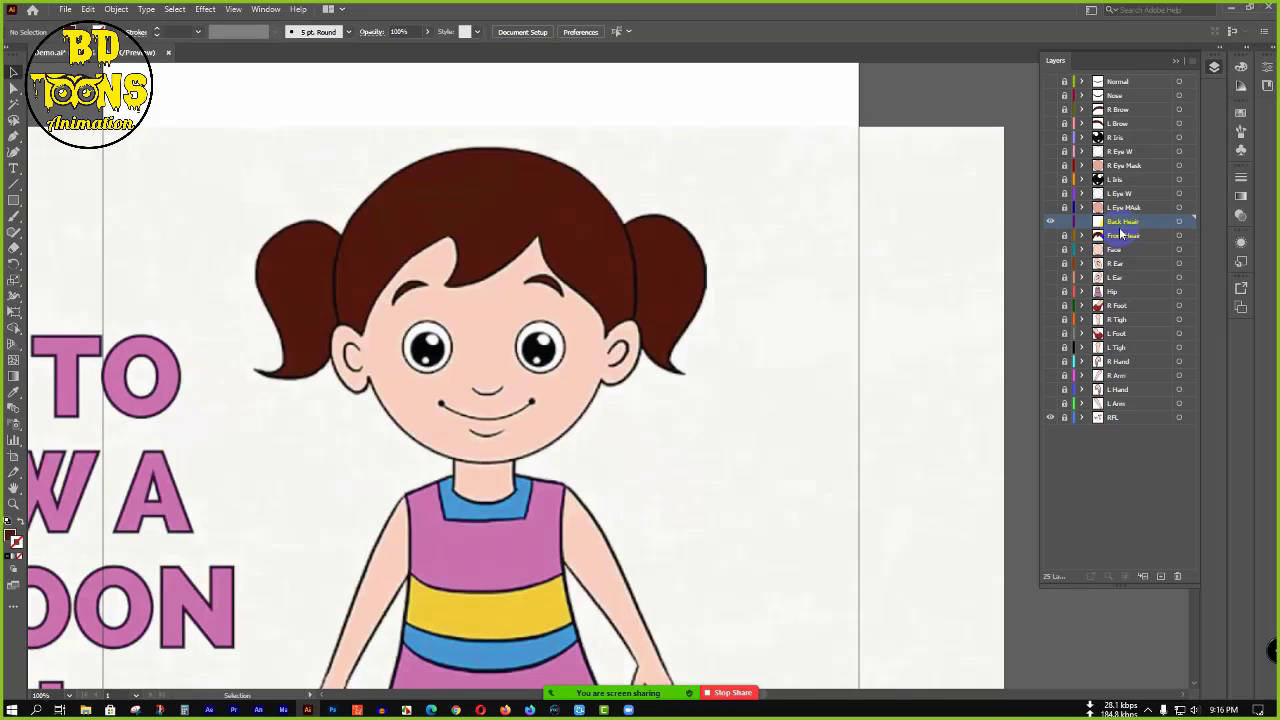
- Trace the pigtail on the right side of the head with the Pen tool as a closed path on the Back Heair layer
key(p)
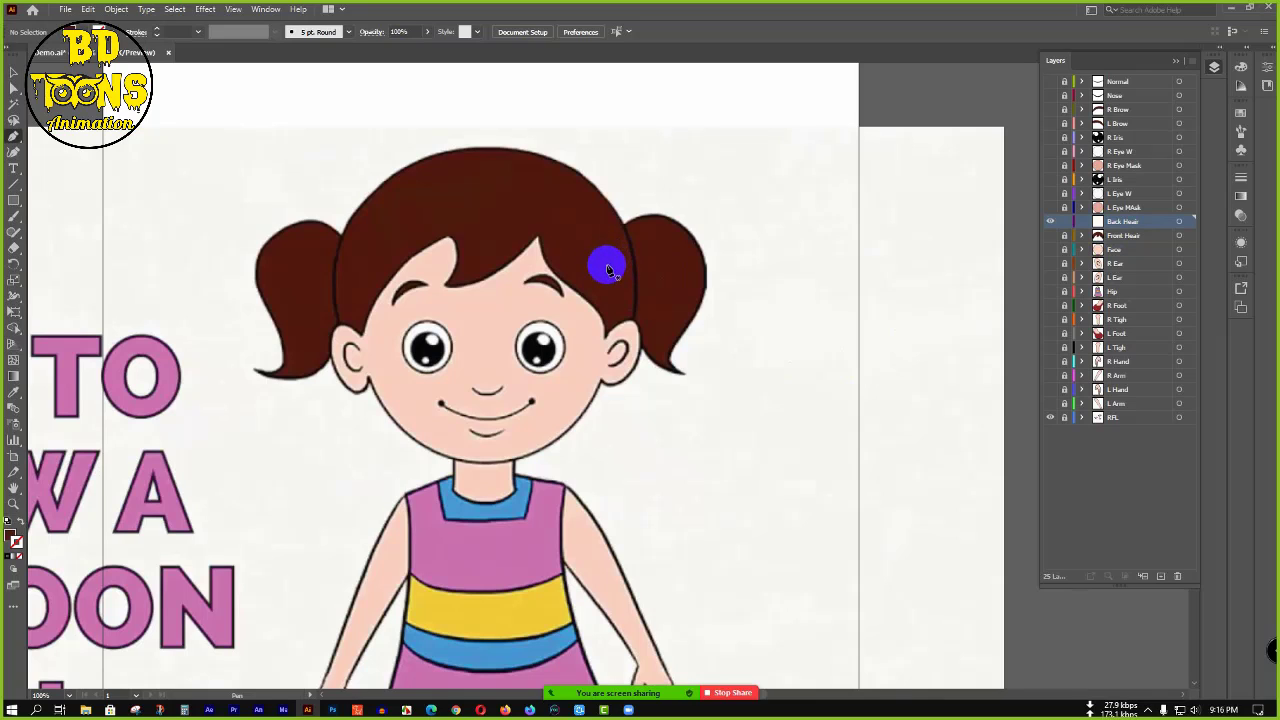
drag(607, 268, 741, 263)
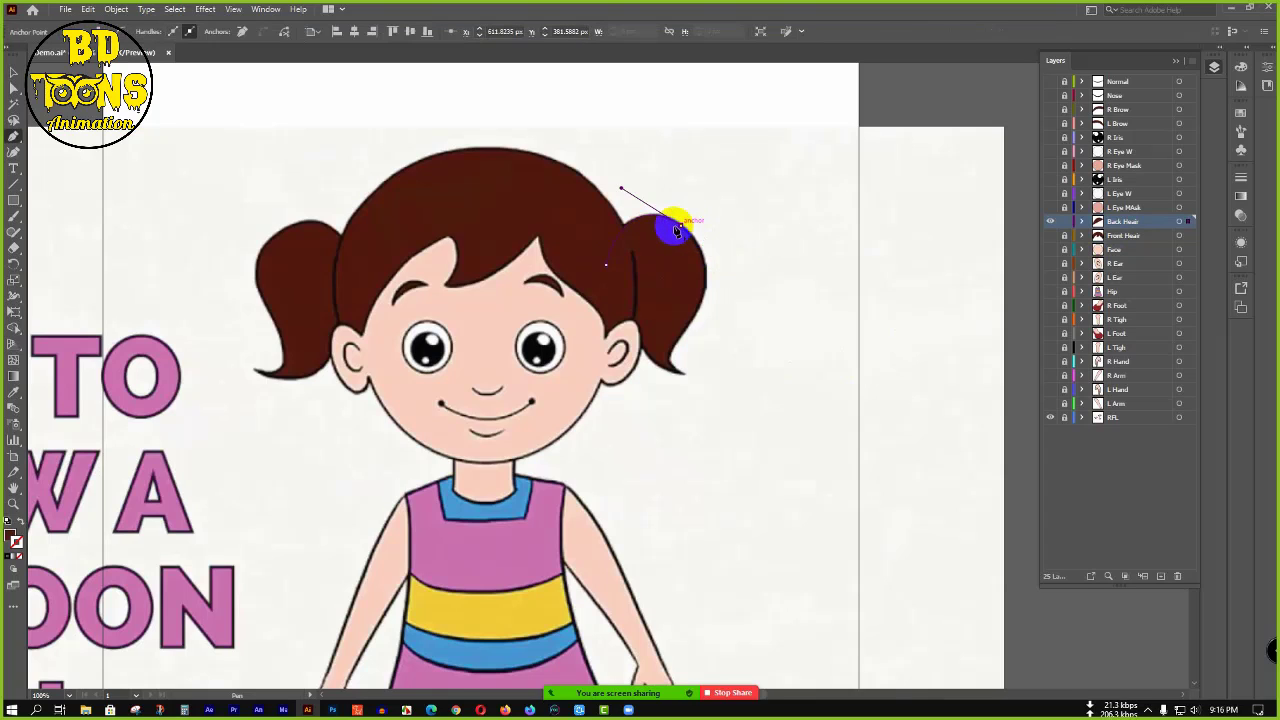
drag(681, 229, 673, 367)
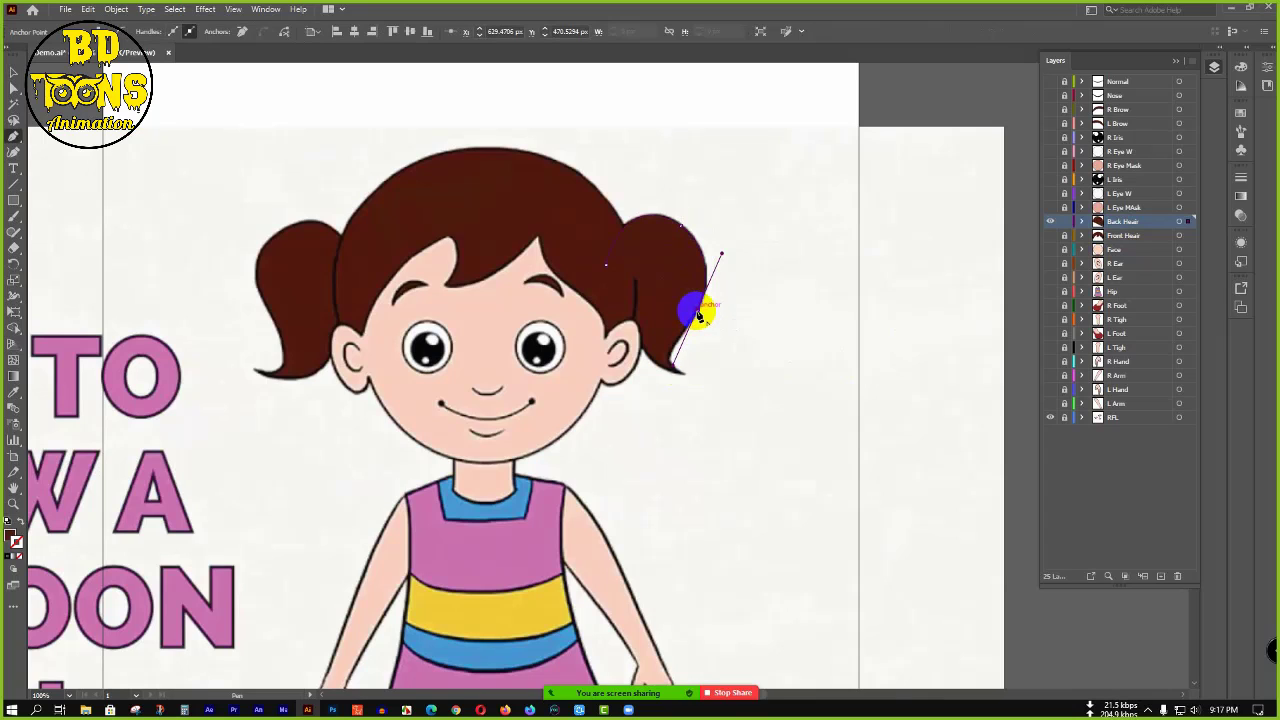
click(681, 372)
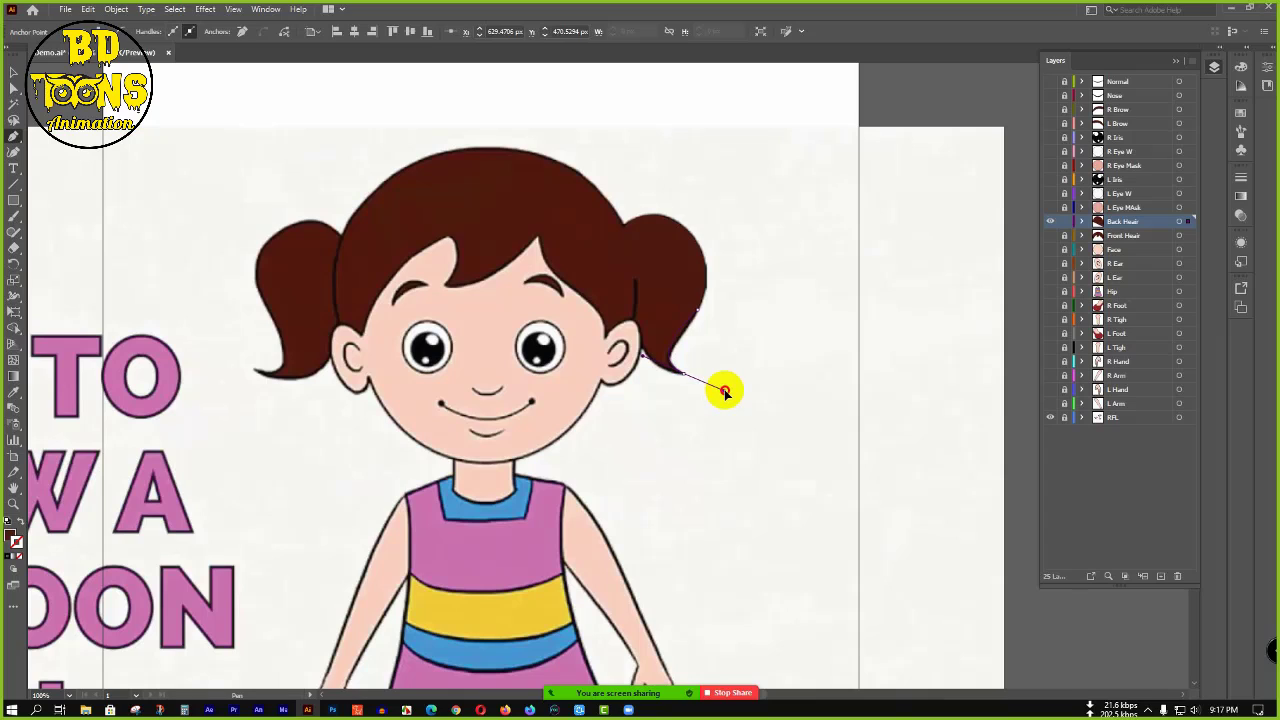
drag(675, 370, 621, 303)
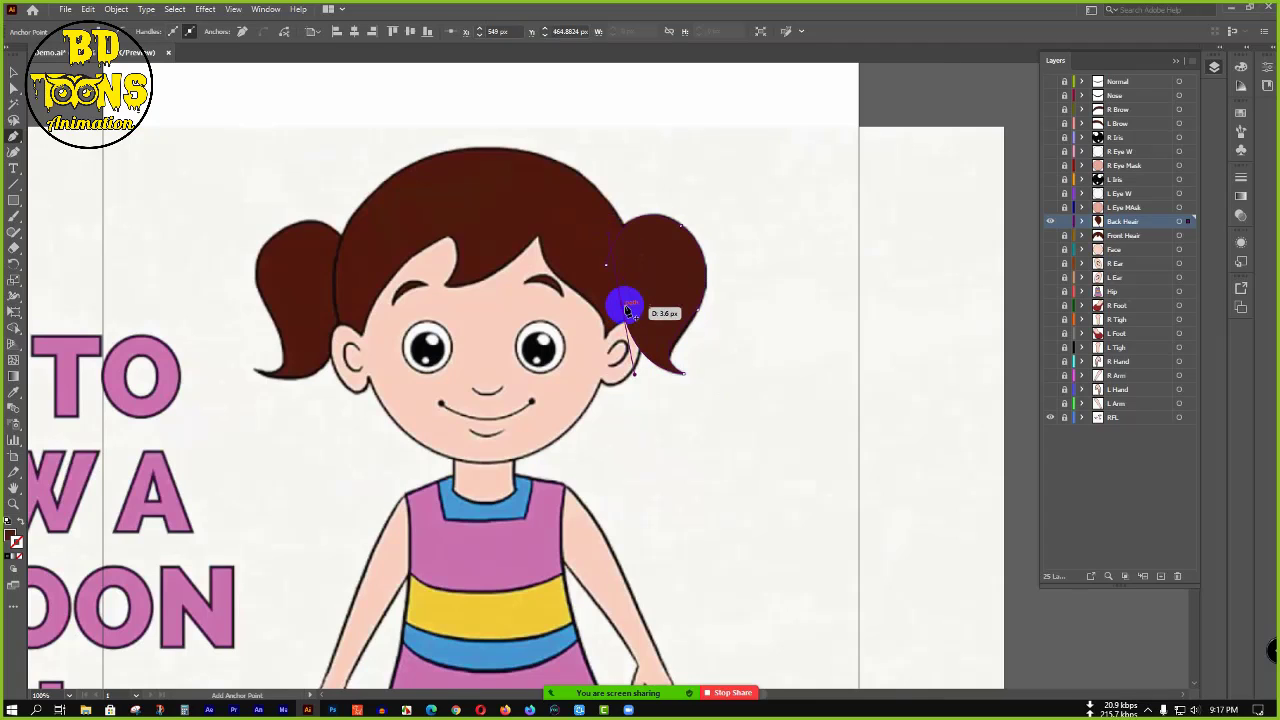
mouse_move(620, 297)
mouse_down()
mouse_move(626, 266)
mouse_move(606, 268)
mouse_move(604, 250)
mouse_up()
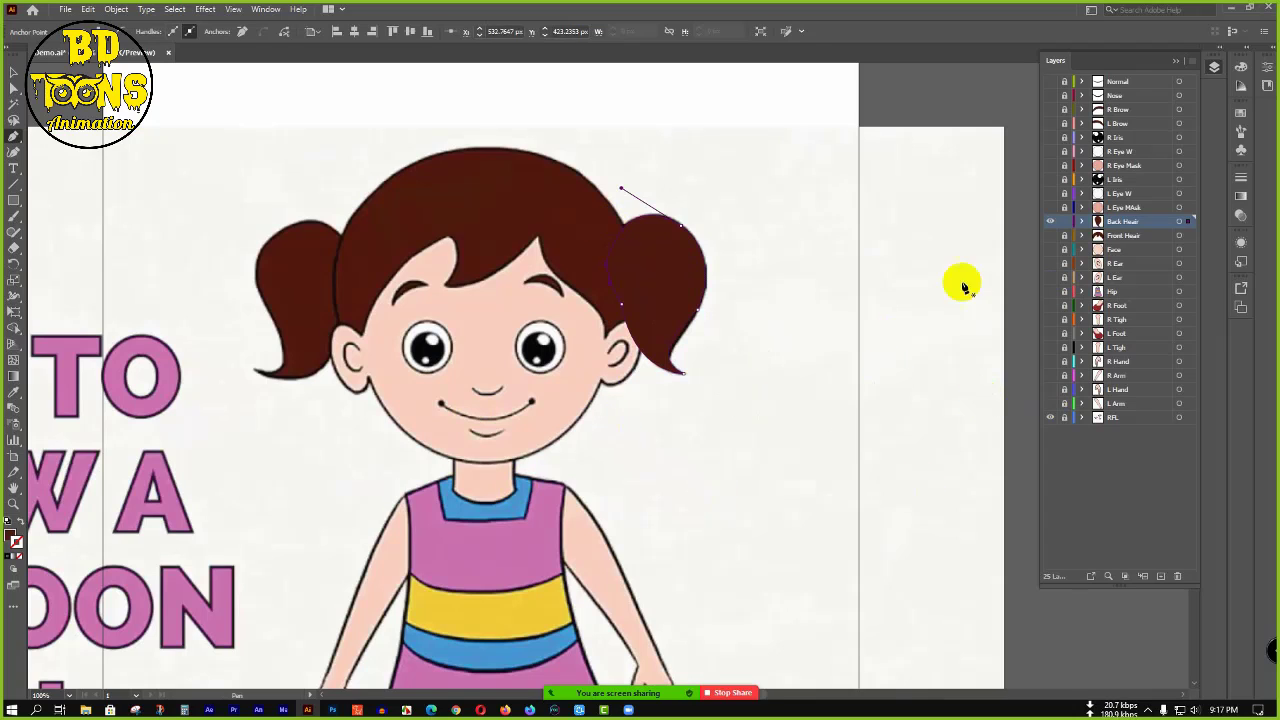
- Hide and lock the Back Heair layer and add a new layer named Back Heair 2
click(1147, 222)
double_click(1123, 222)
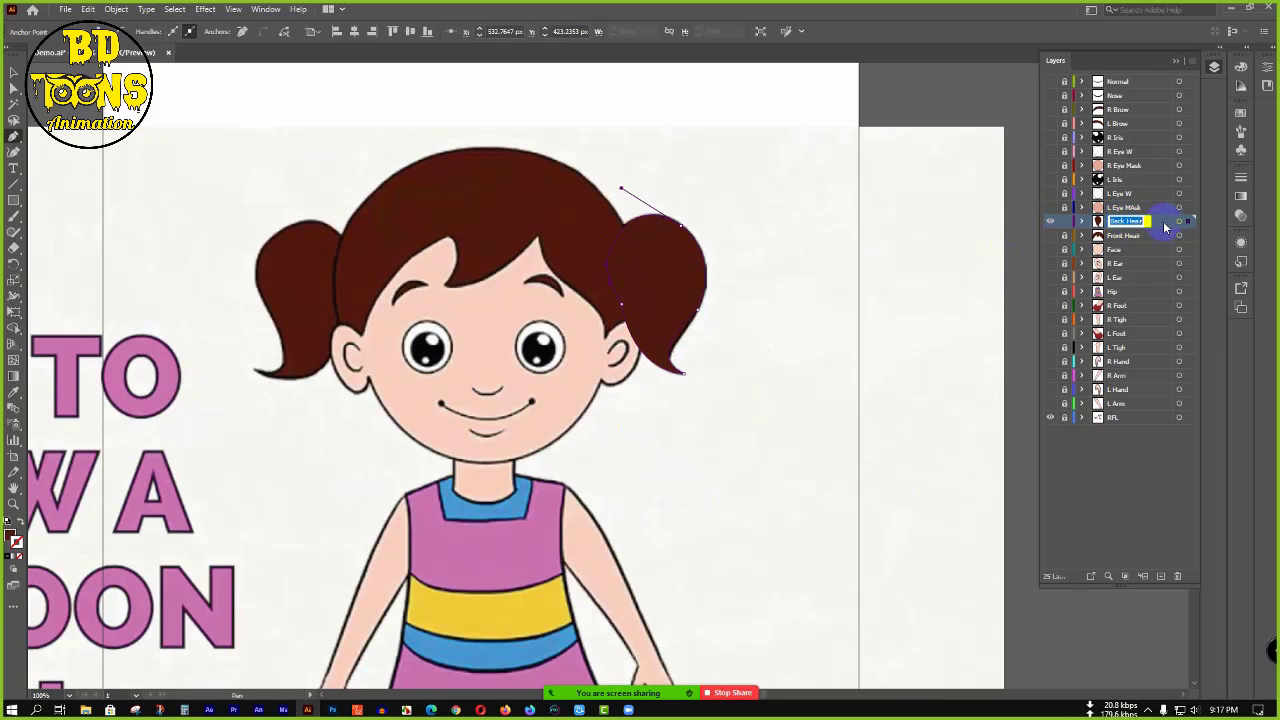
click(1064, 223)
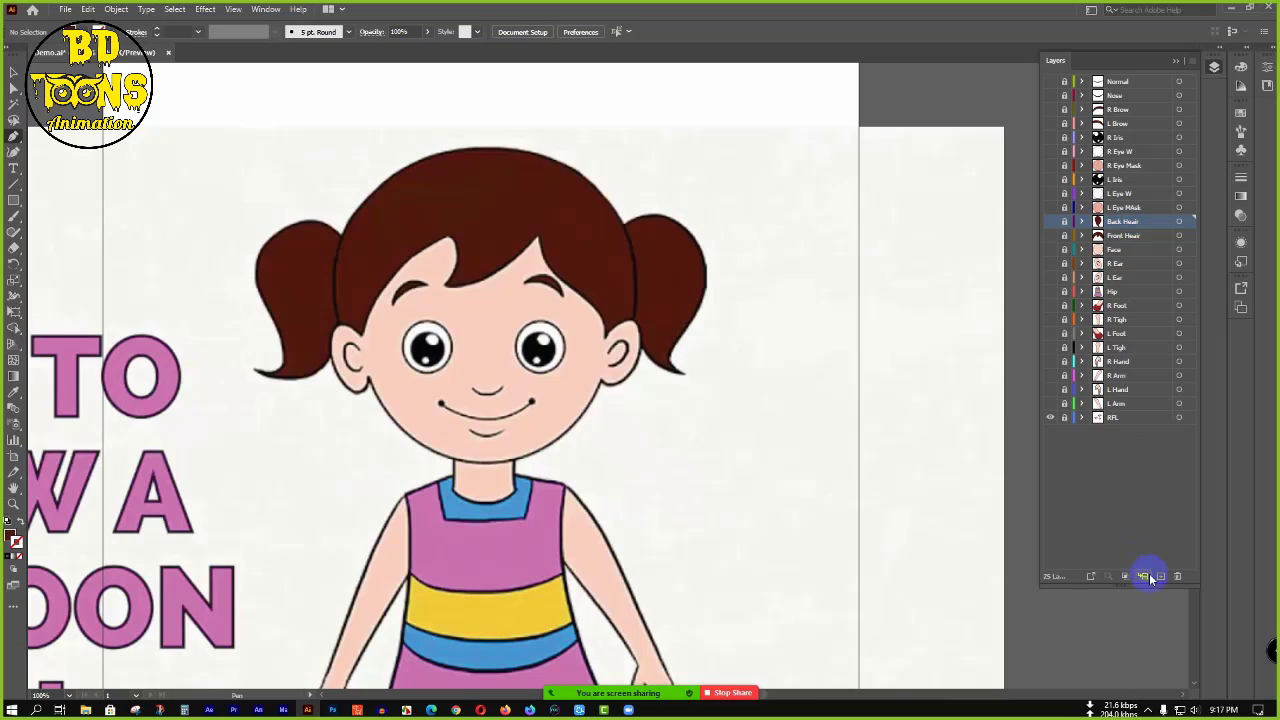
click(1160, 577)
double_click(1121, 221)
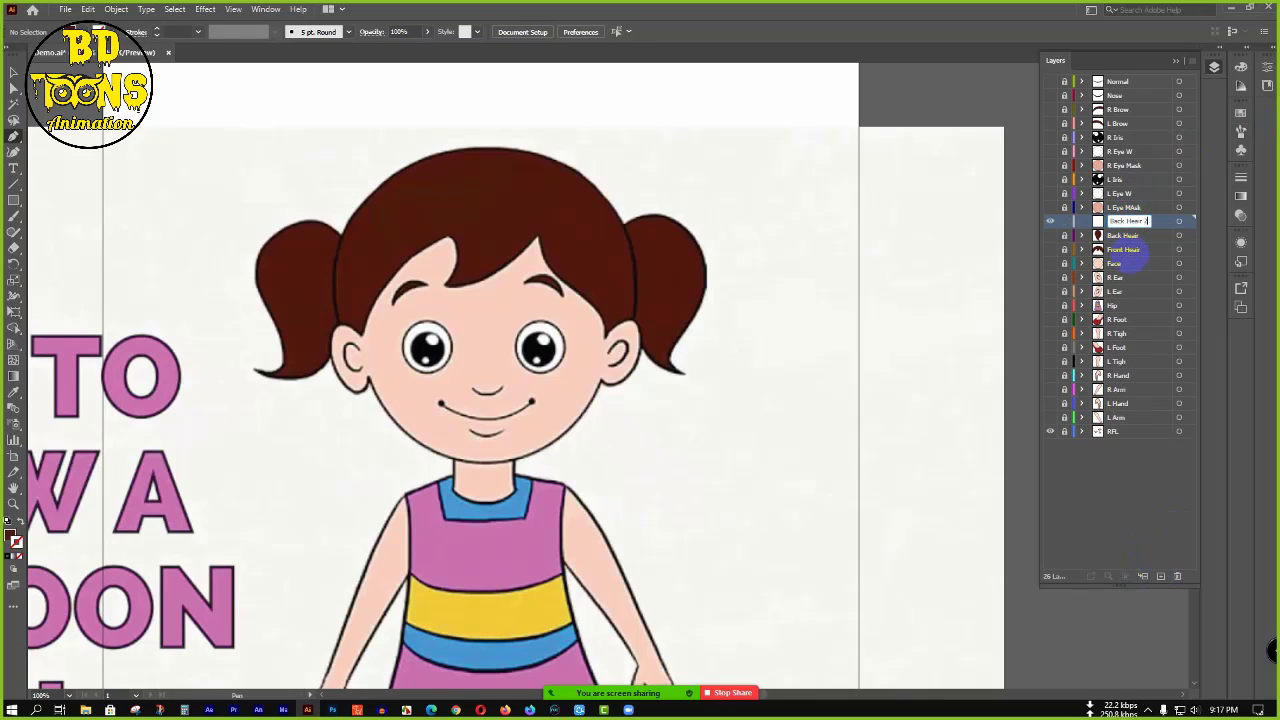
text(Back Heair 2)
key(Return)
- Unlock and show the Back Heair layer and make it the active layer
click(1064, 235)
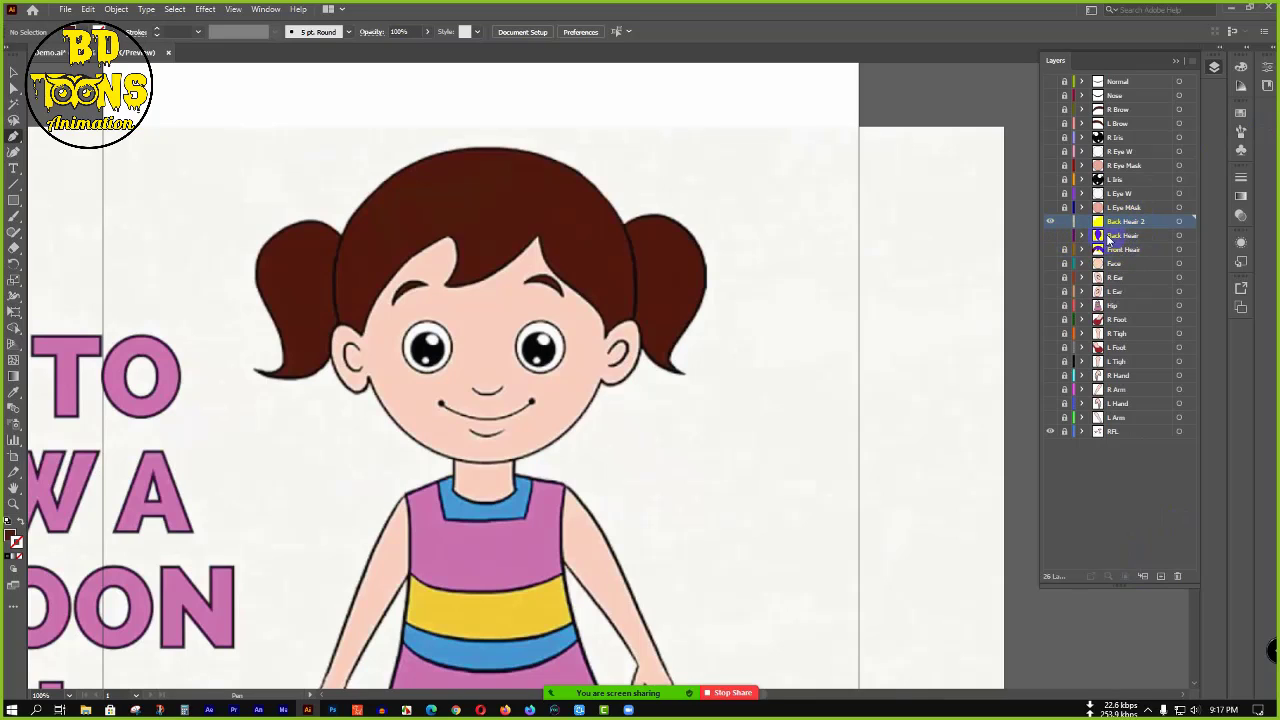
click(1108, 237)
click(1050, 235)
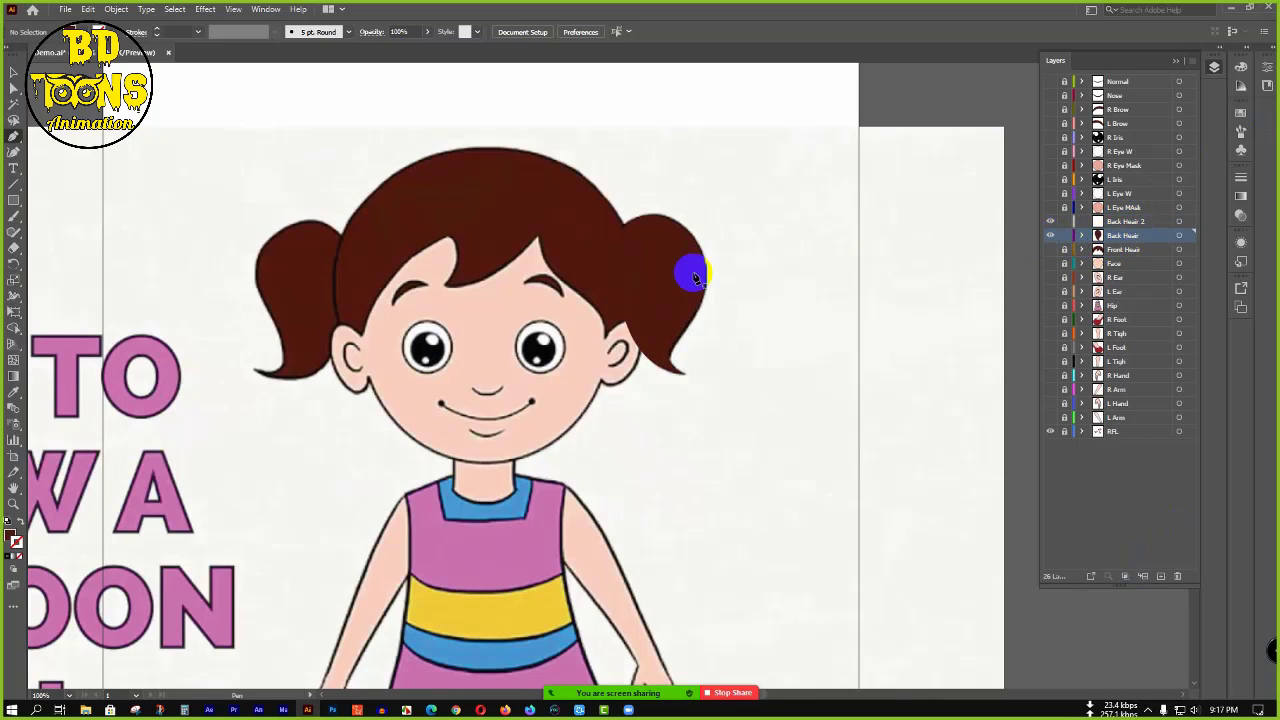
- Reflect a copy of the pigtail across a vertical axis at the face's centre and align it with the reference's other pigtail
key(c)
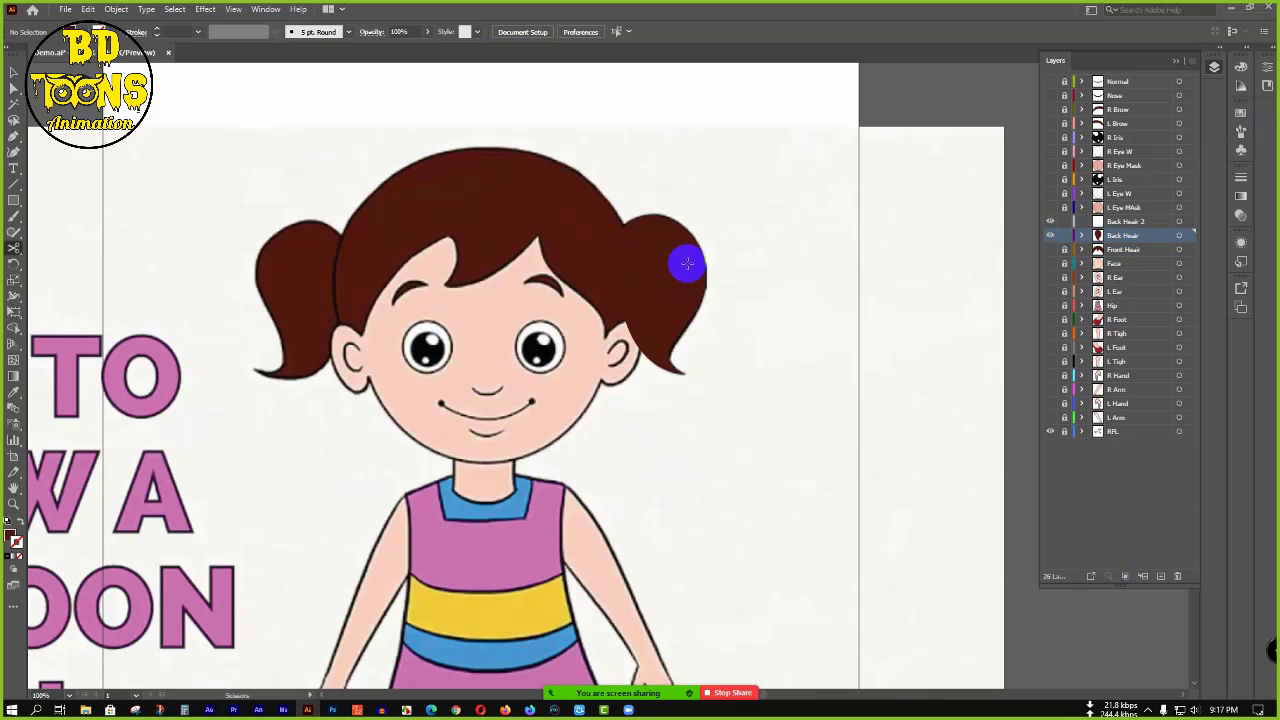
key(v)
click(685, 264)
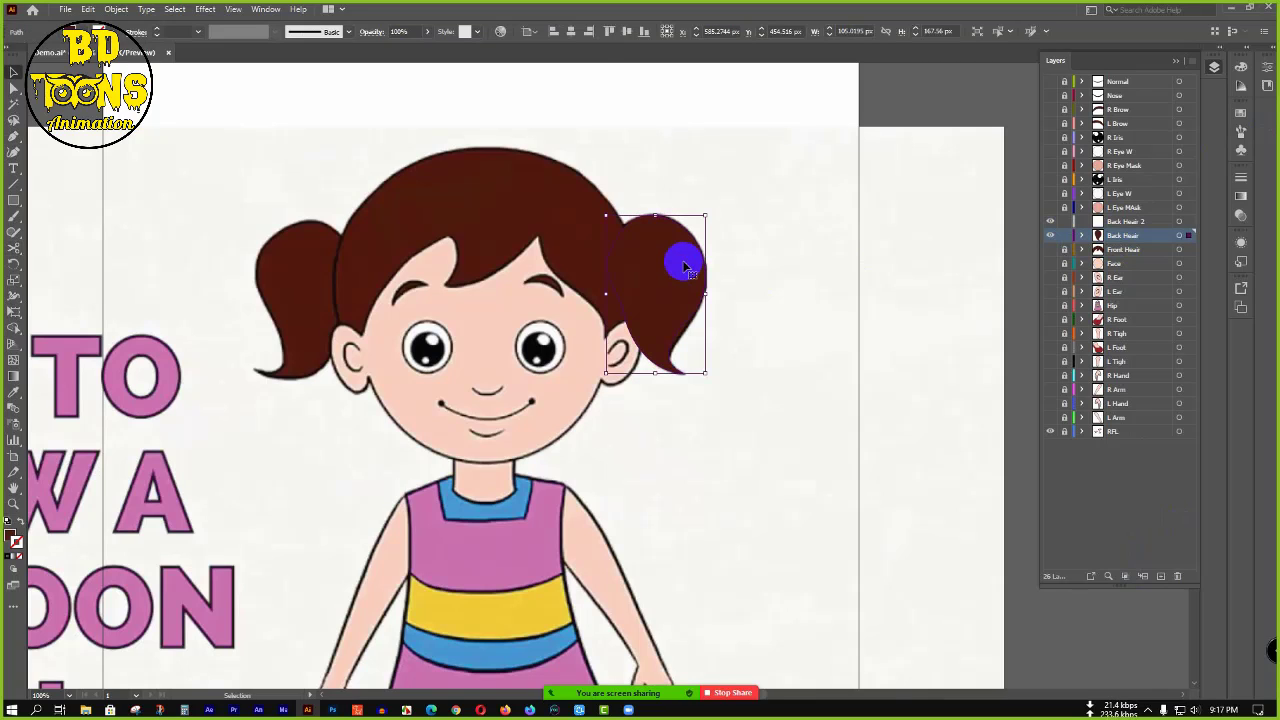
key(c)
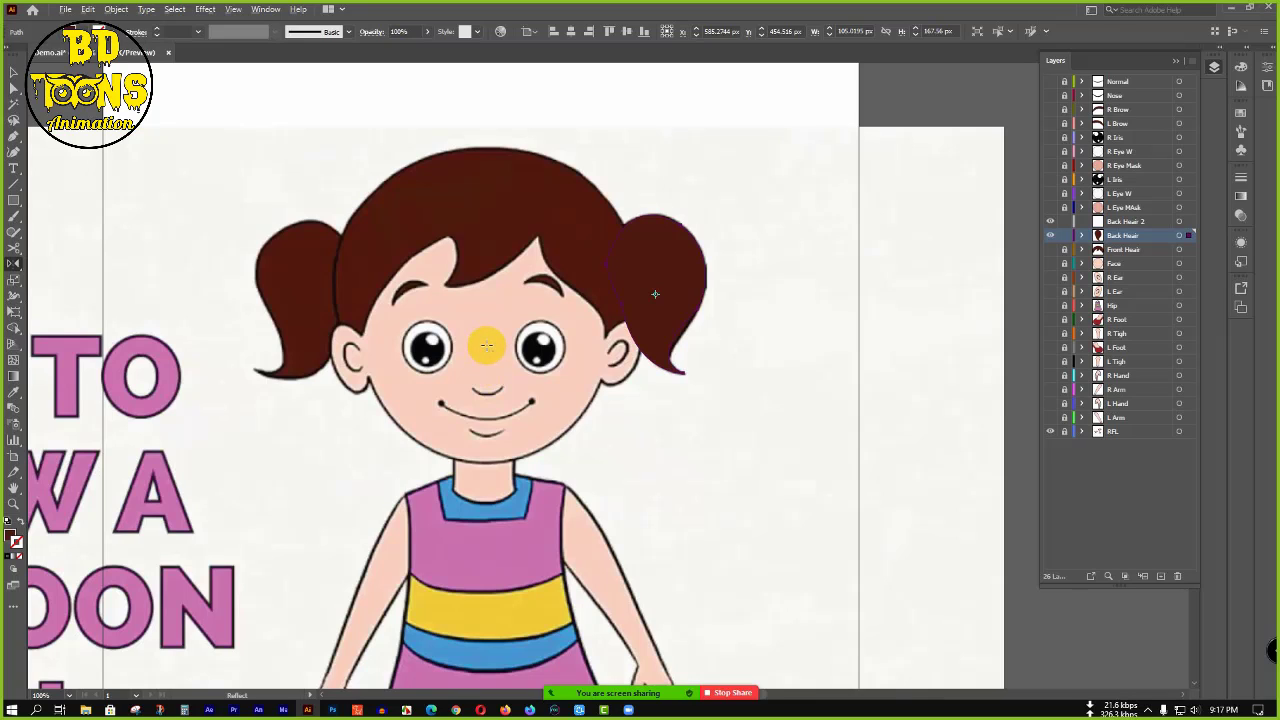
alt+click(486, 345)
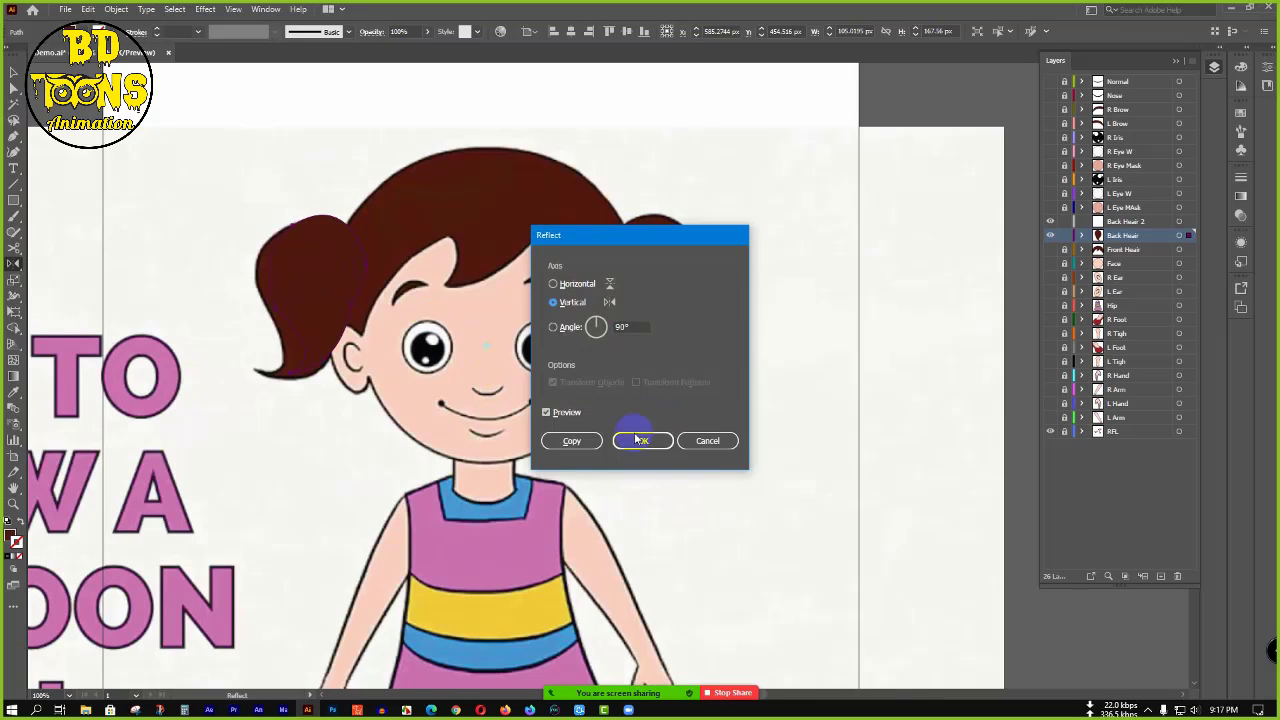
click(568, 440)
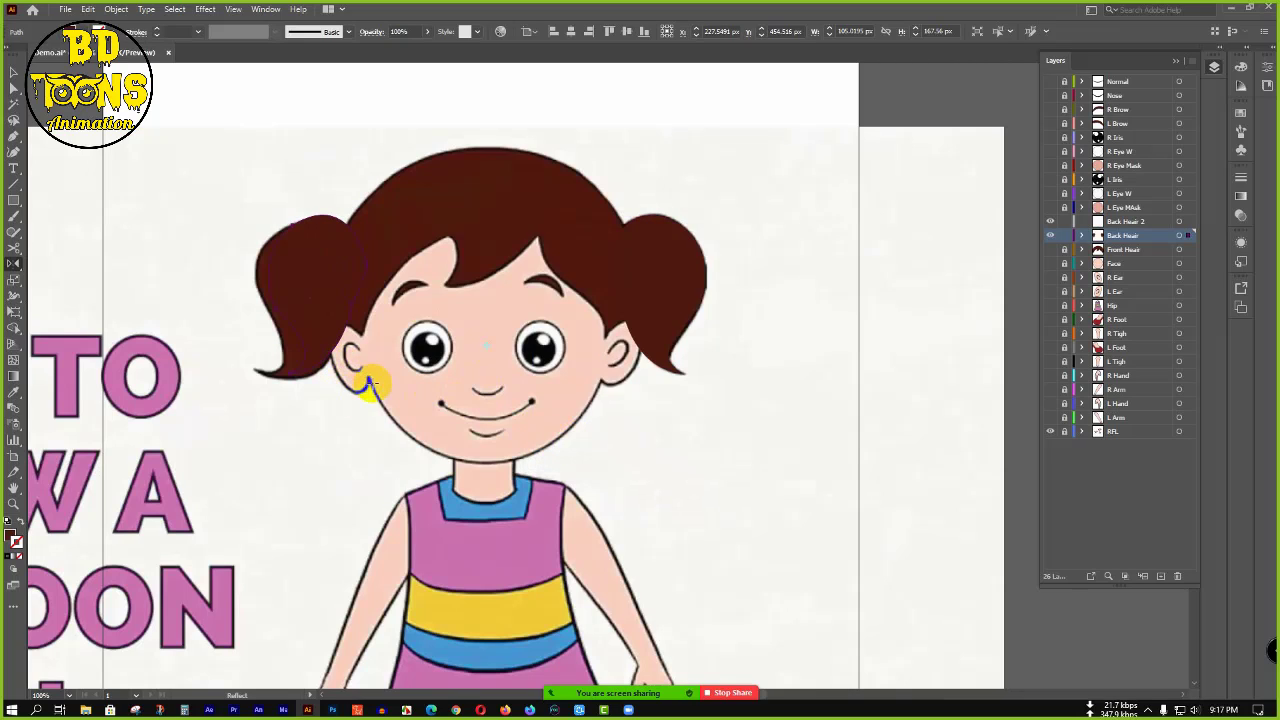
key(v)
mouse_move(323, 284)
mouse_down()
mouse_move(311, 283)
mouse_move(349, 238)
mouse_move(277, 149)
mouse_move(214, 151)
mouse_move(316, 290)
mouse_up()
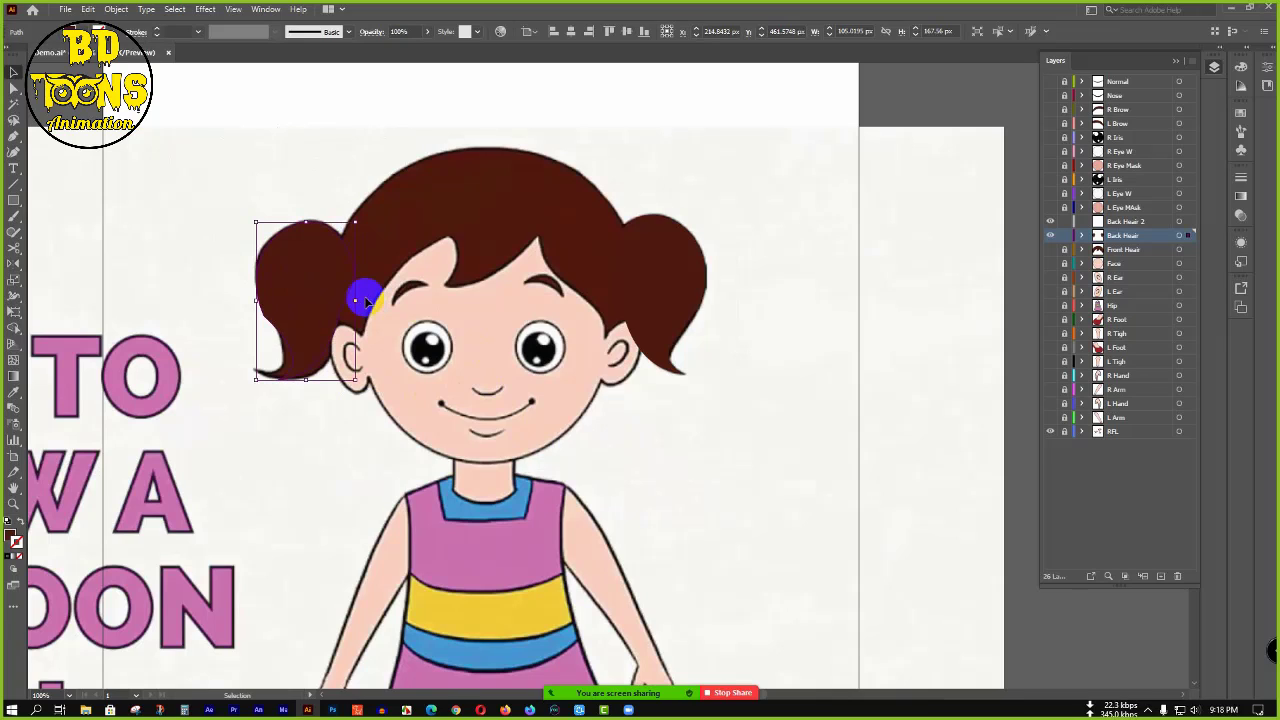
- Move the mirrored pigtail path from the Back Heair layer to the Back Heair 2 layer
click(1082, 236)
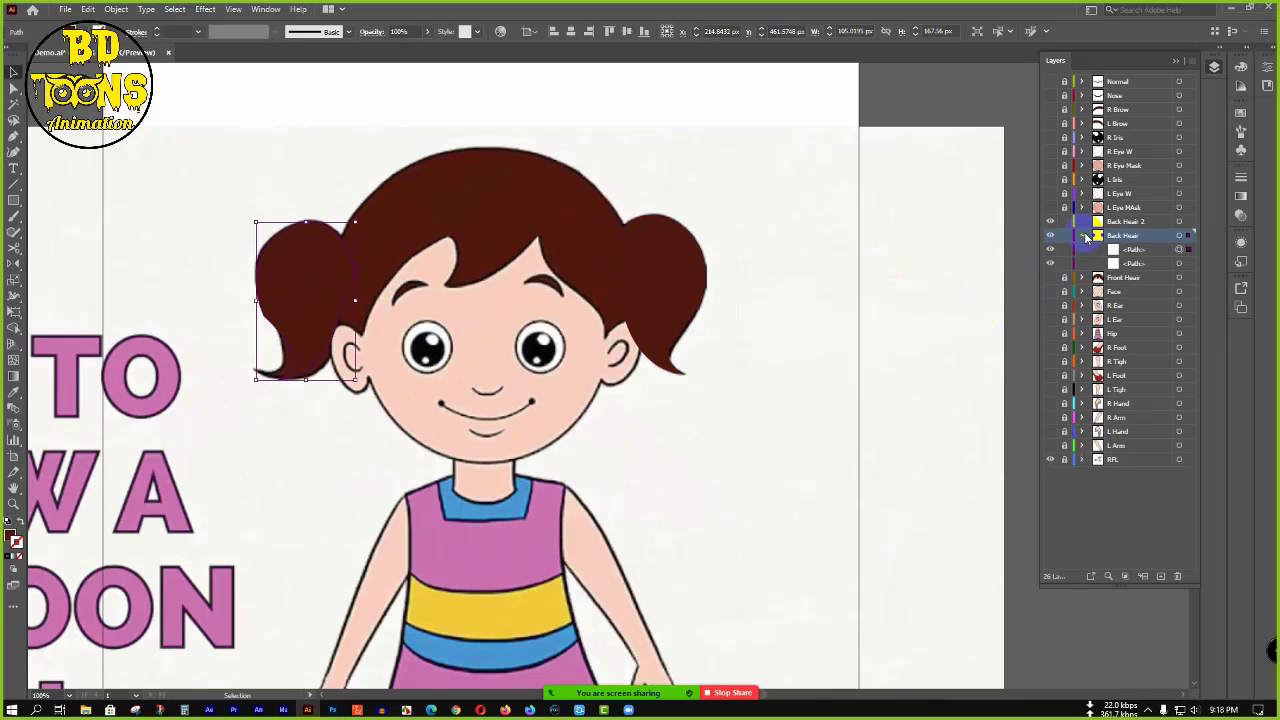
click(1142, 222)
drag(1142, 222, 1144, 224)
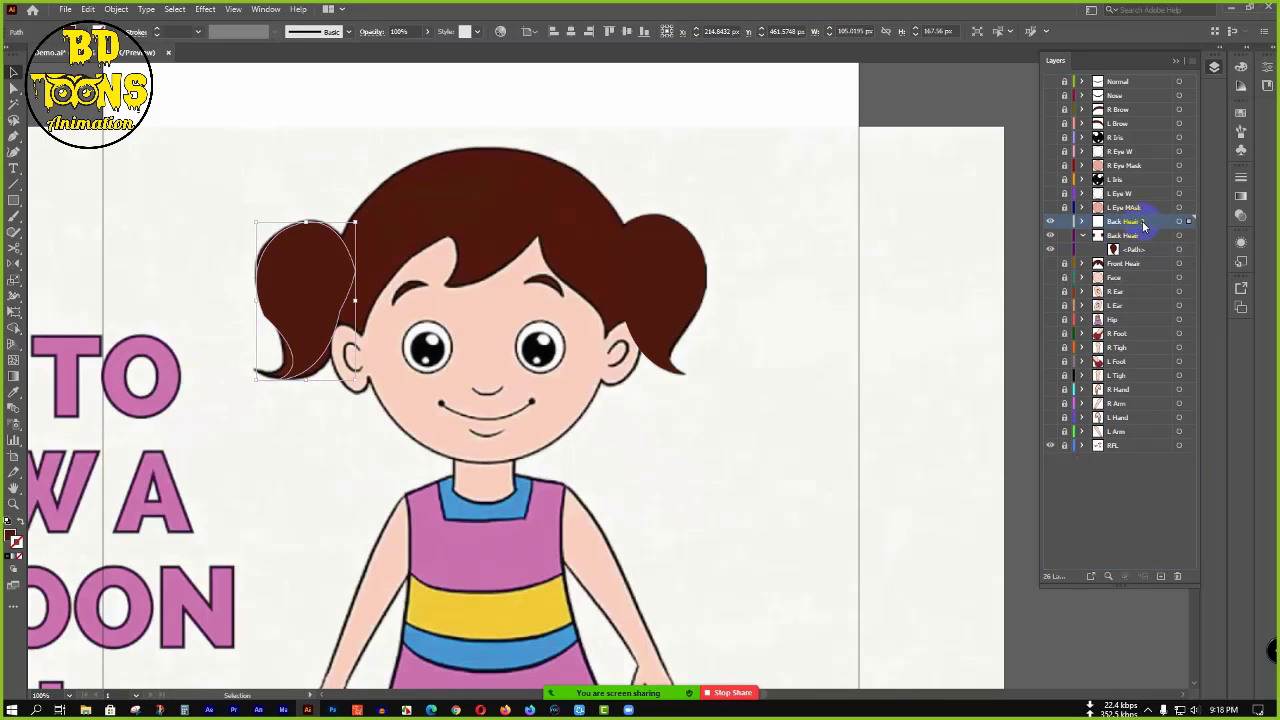
click(1083, 236)
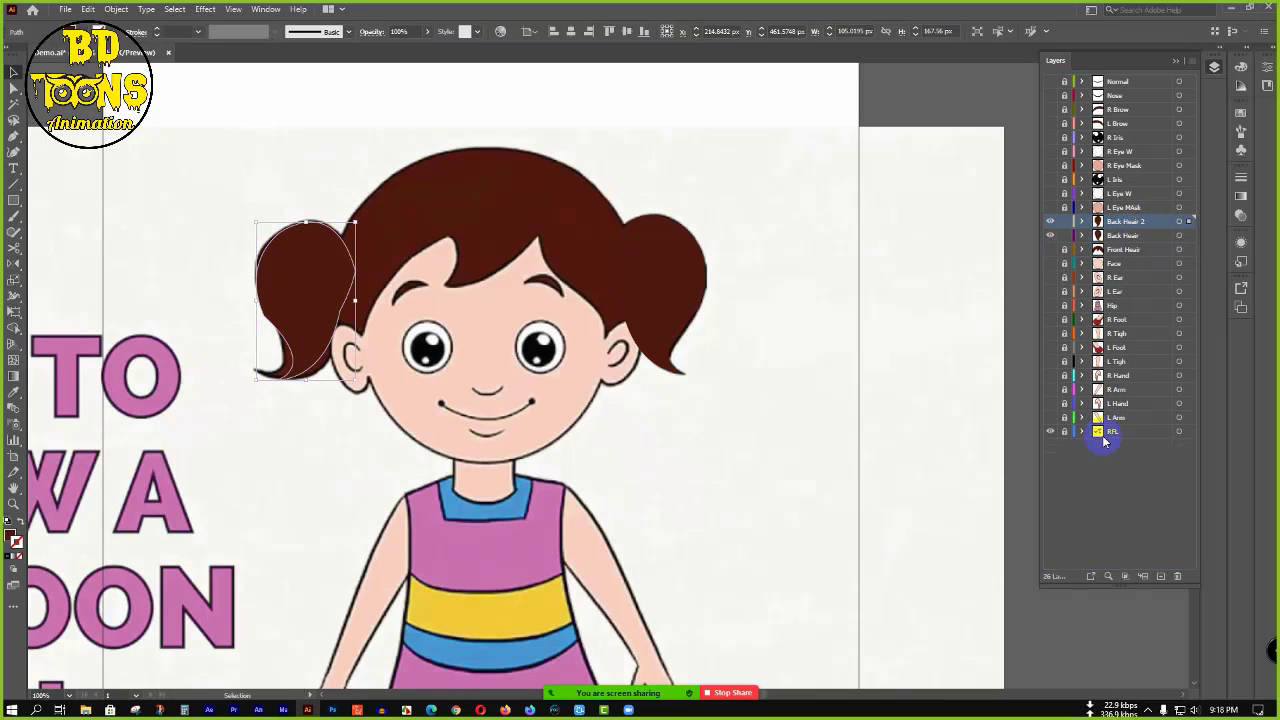
- Hide the RFL reference layer and clear the selection so that only the two pigtails remain on the artboard
click(1050, 431)
click(416, 338)
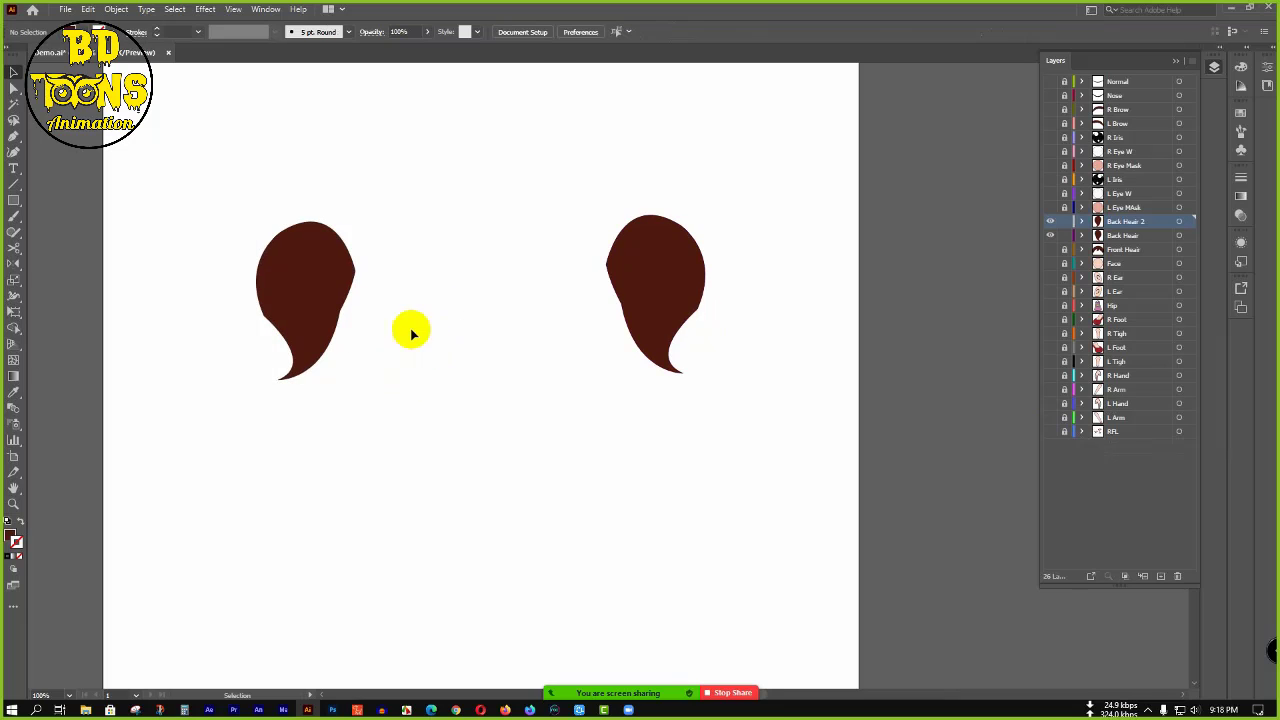
scroll(701, 316, up, 5)
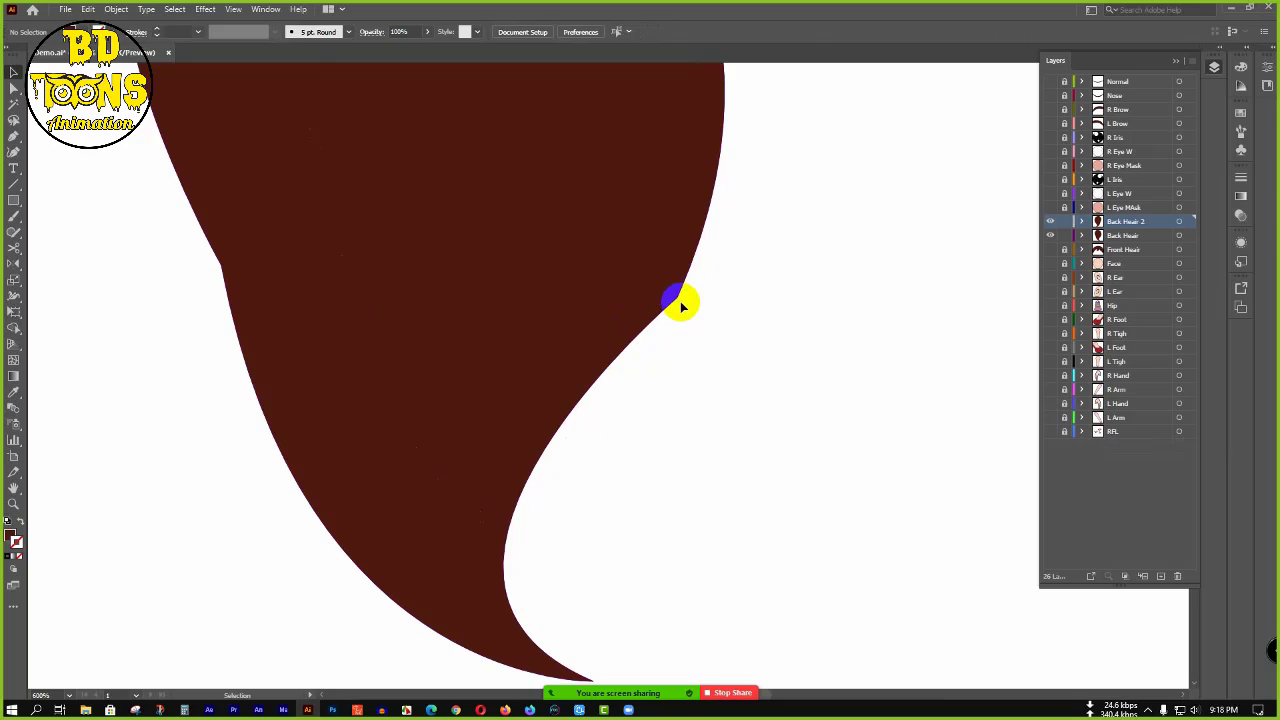
click(686, 310)
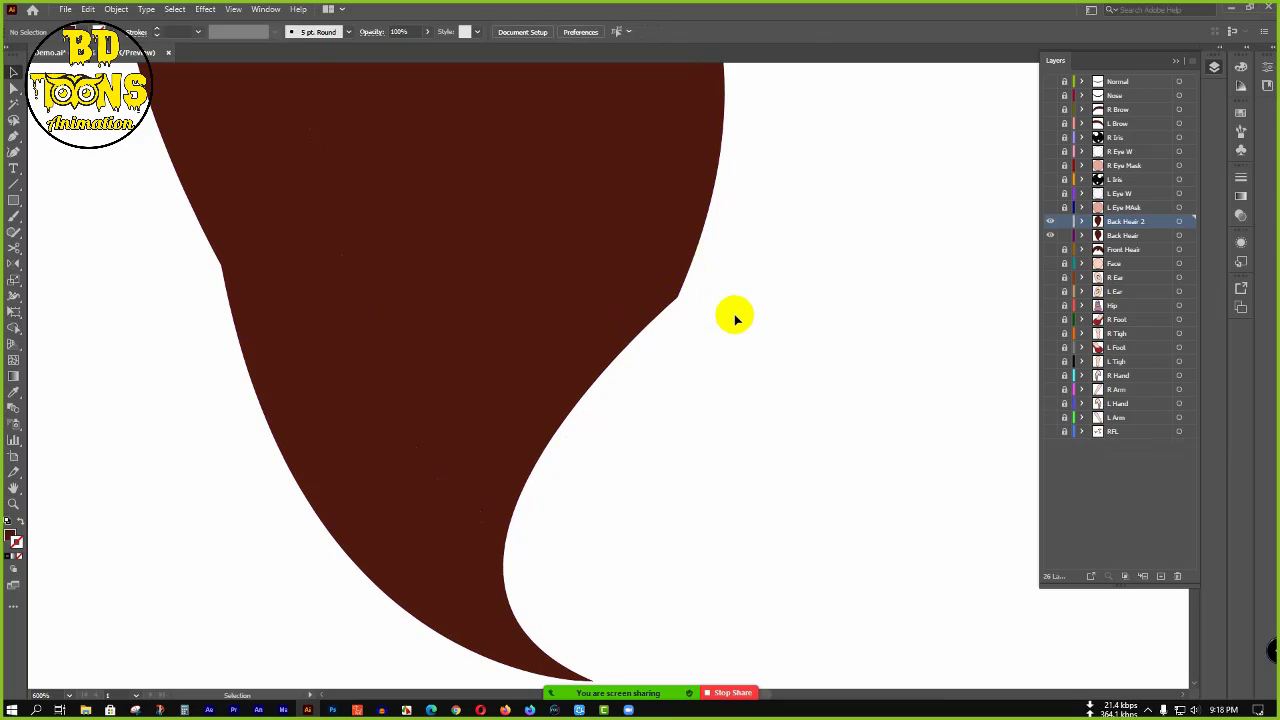
- Round the outer corner above the tip of the Back Heair pigtail to a corner radius of about 55.7 px
click(540, 281)
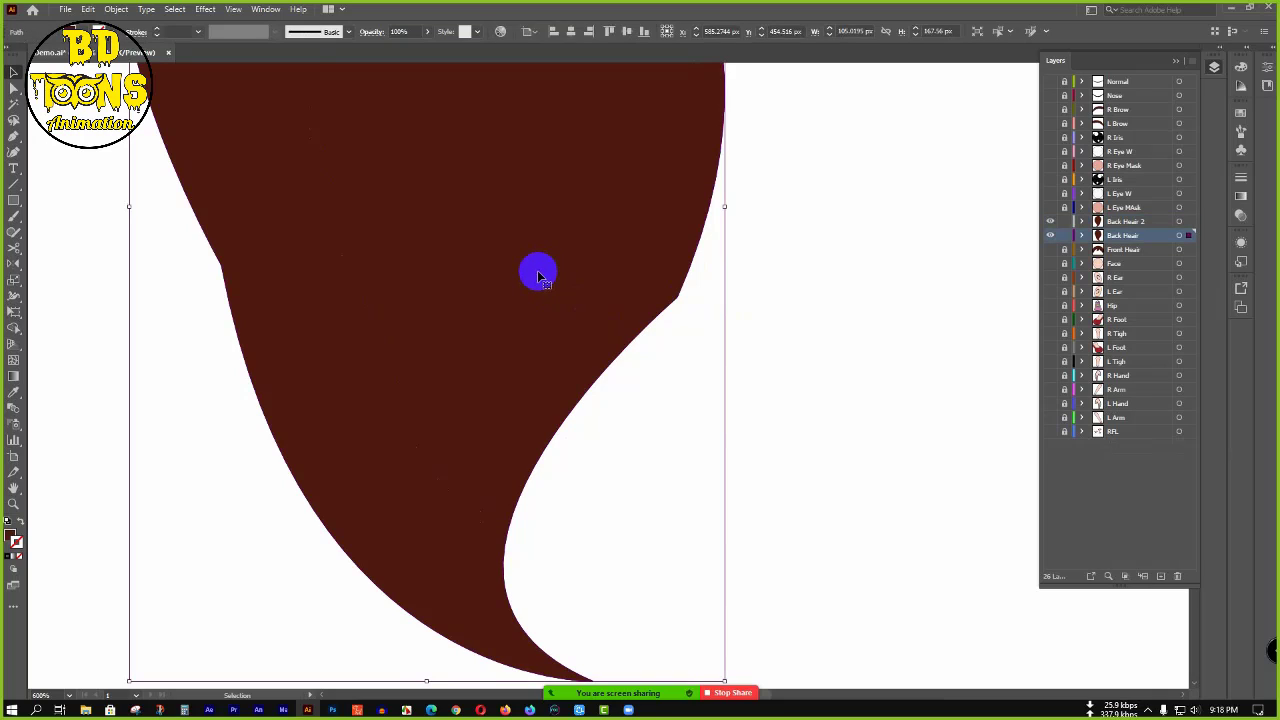
key(a)
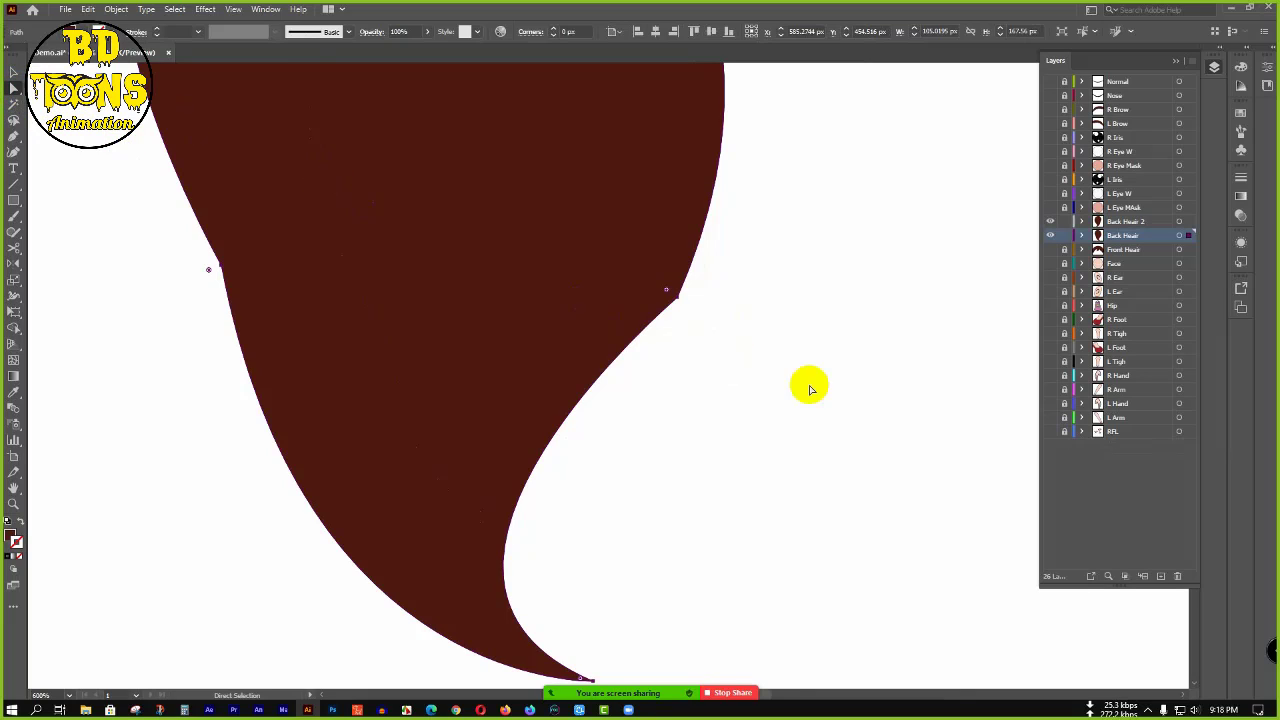
click(667, 293)
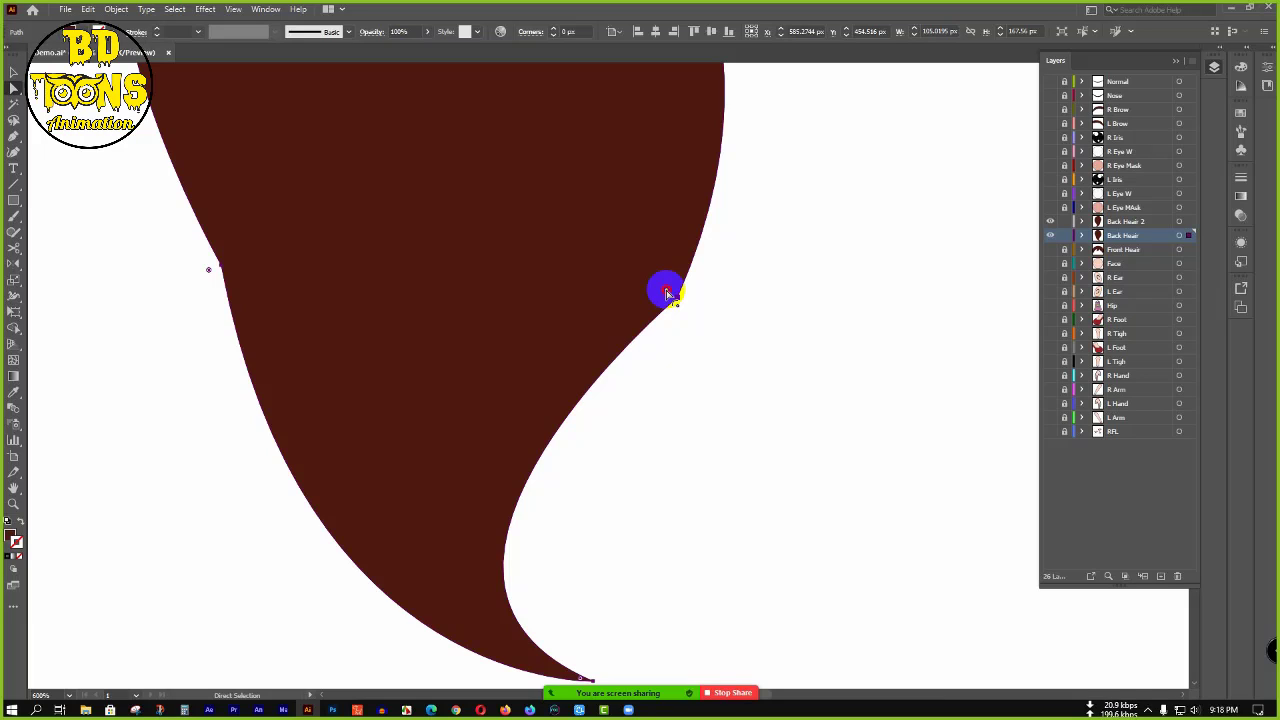
double_click(667, 293)
click(608, 391)
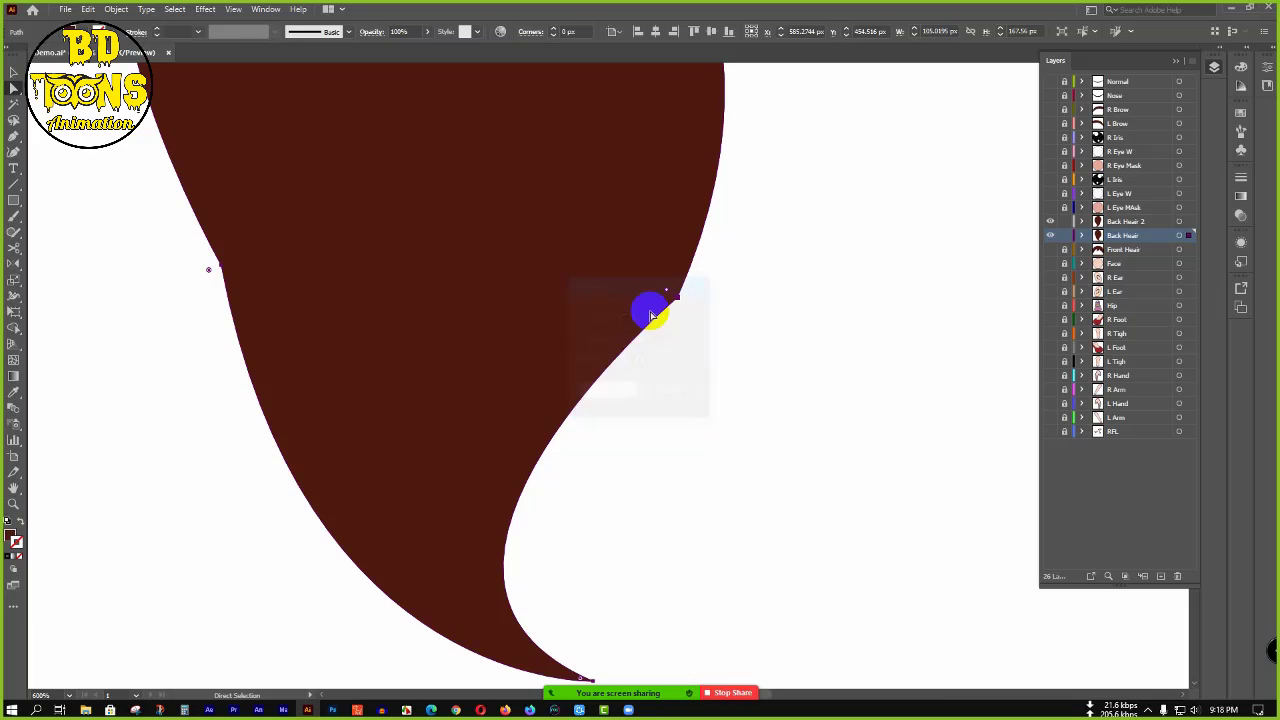
drag(668, 294, 397, 149)
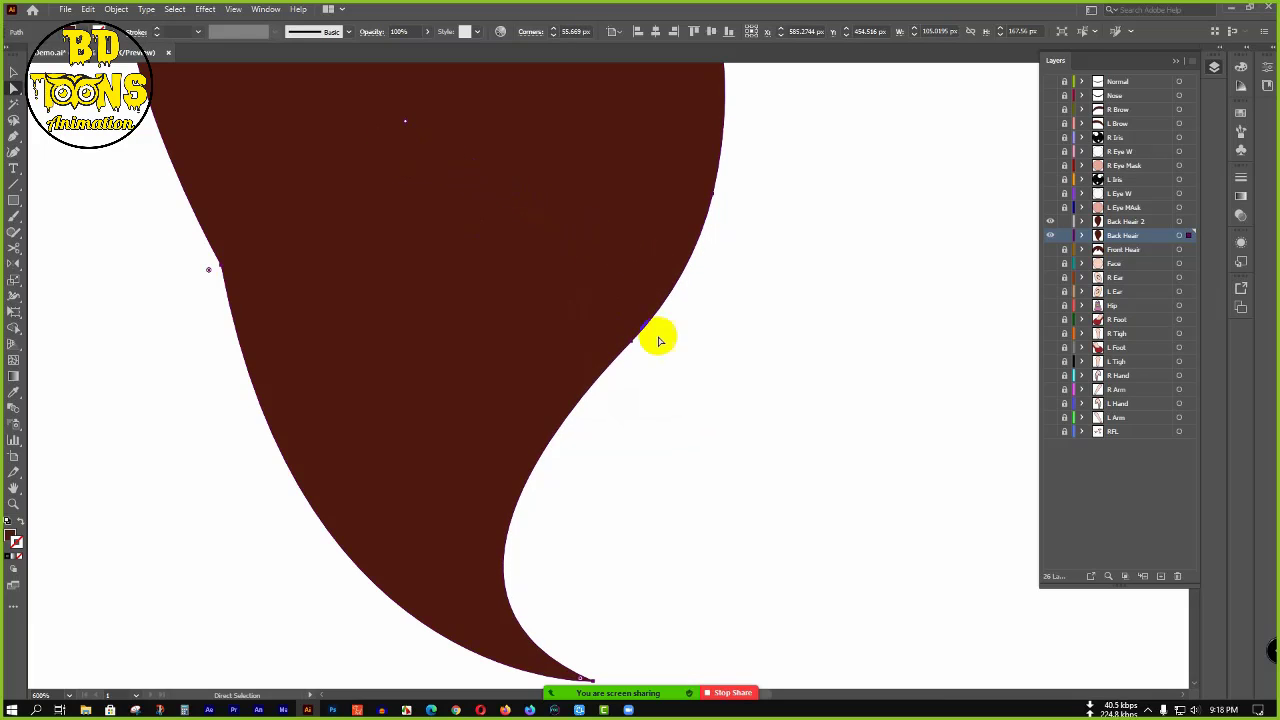
key(v)
click(857, 346)
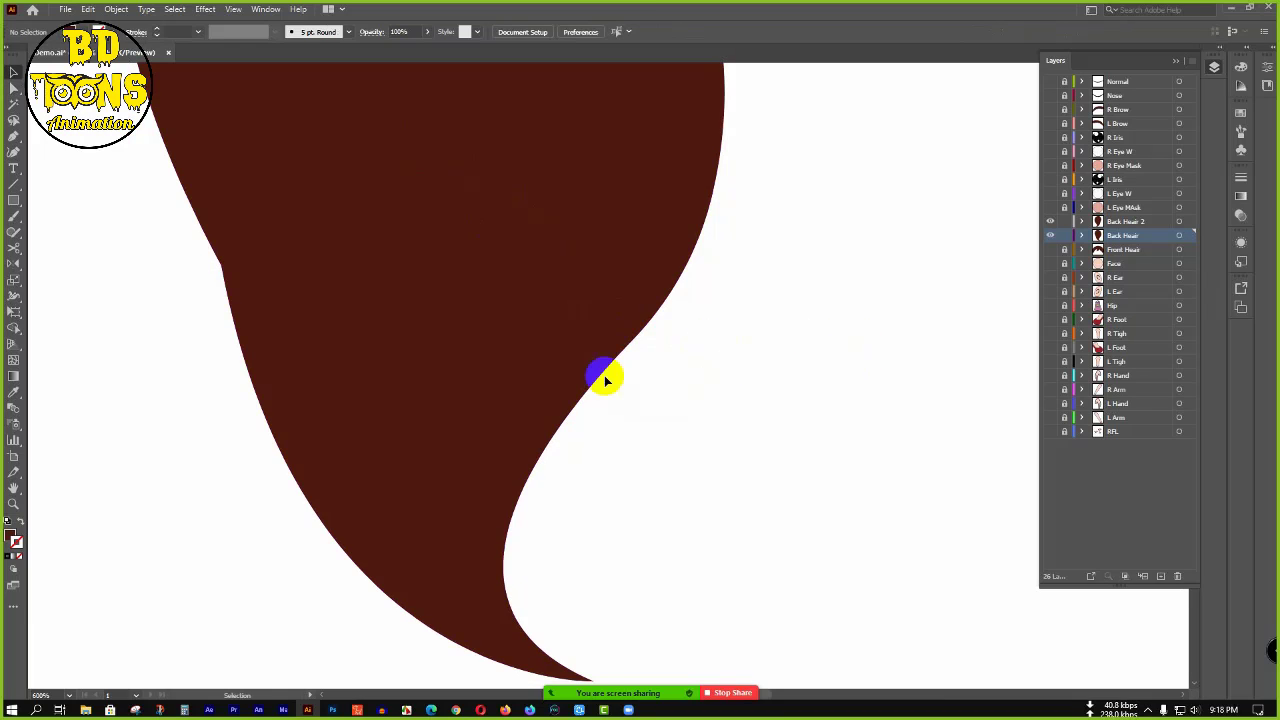
- Round the pointed corner on the face side of the Back Heair pigtail to a radius of about 62 px
scroll(600, 371, down, 5)
scroll(414, 243, up, 3)
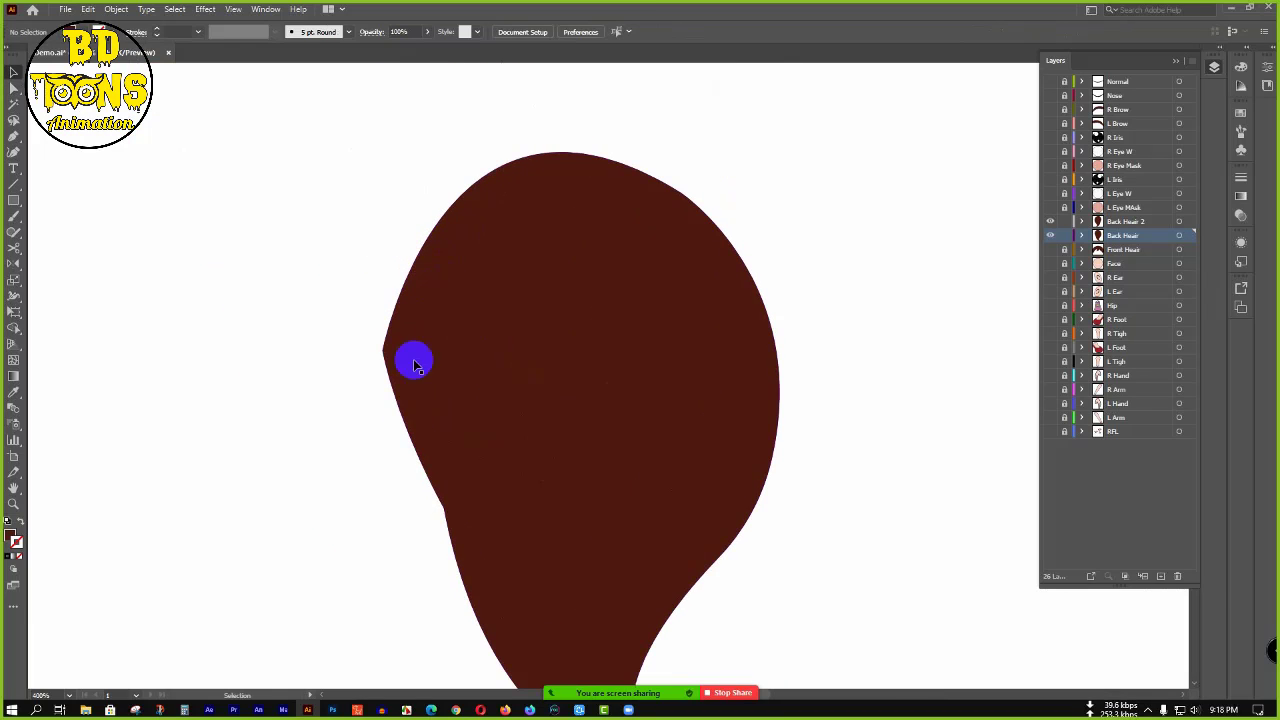
click(432, 387)
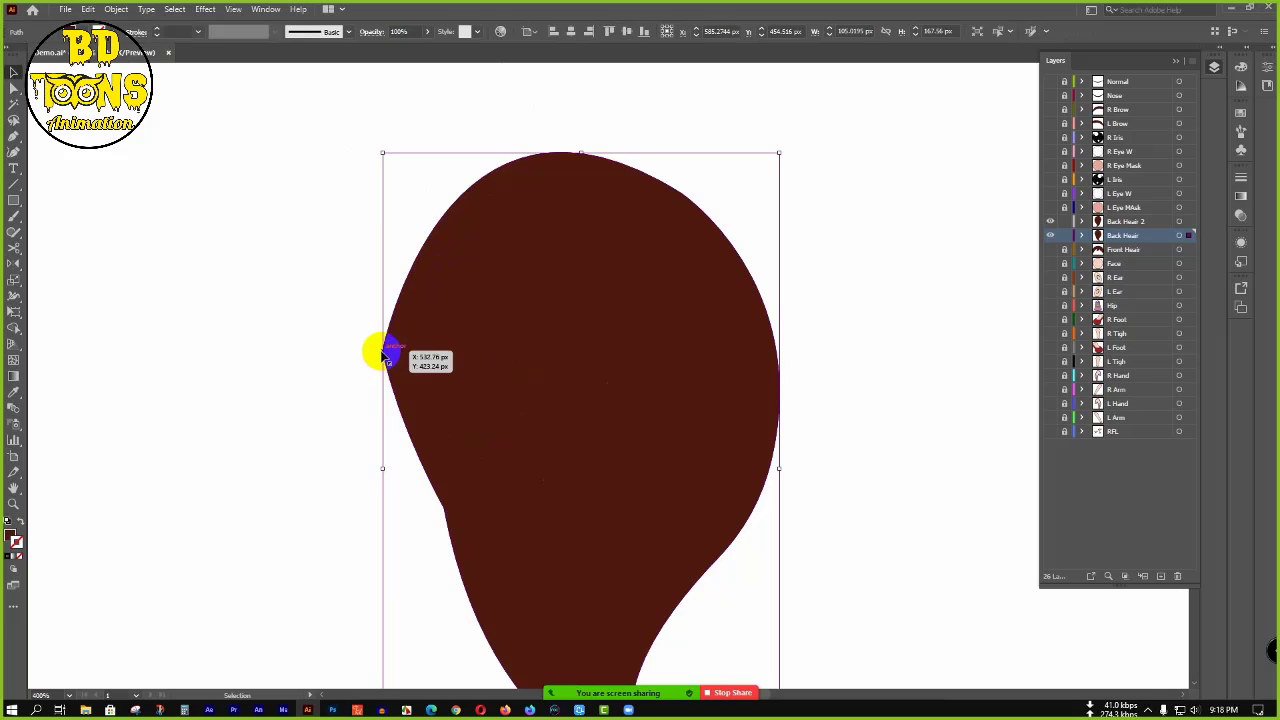
key(a)
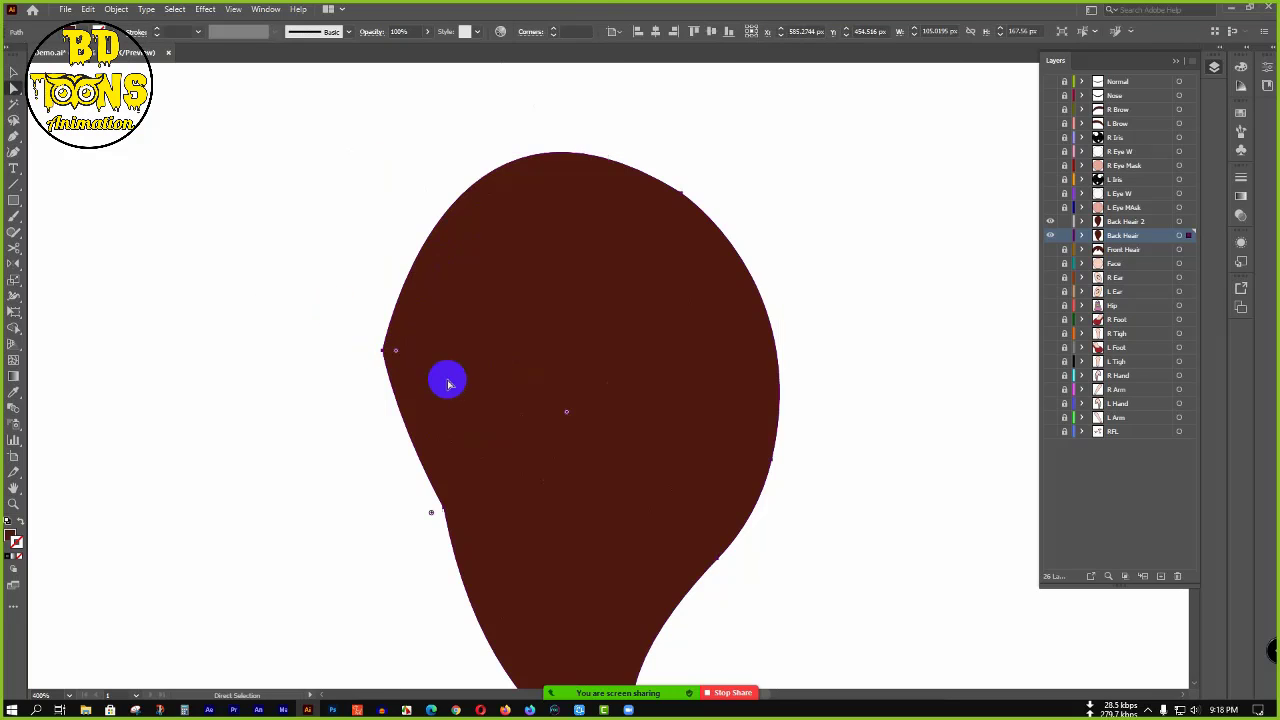
drag(393, 350, 383, 354)
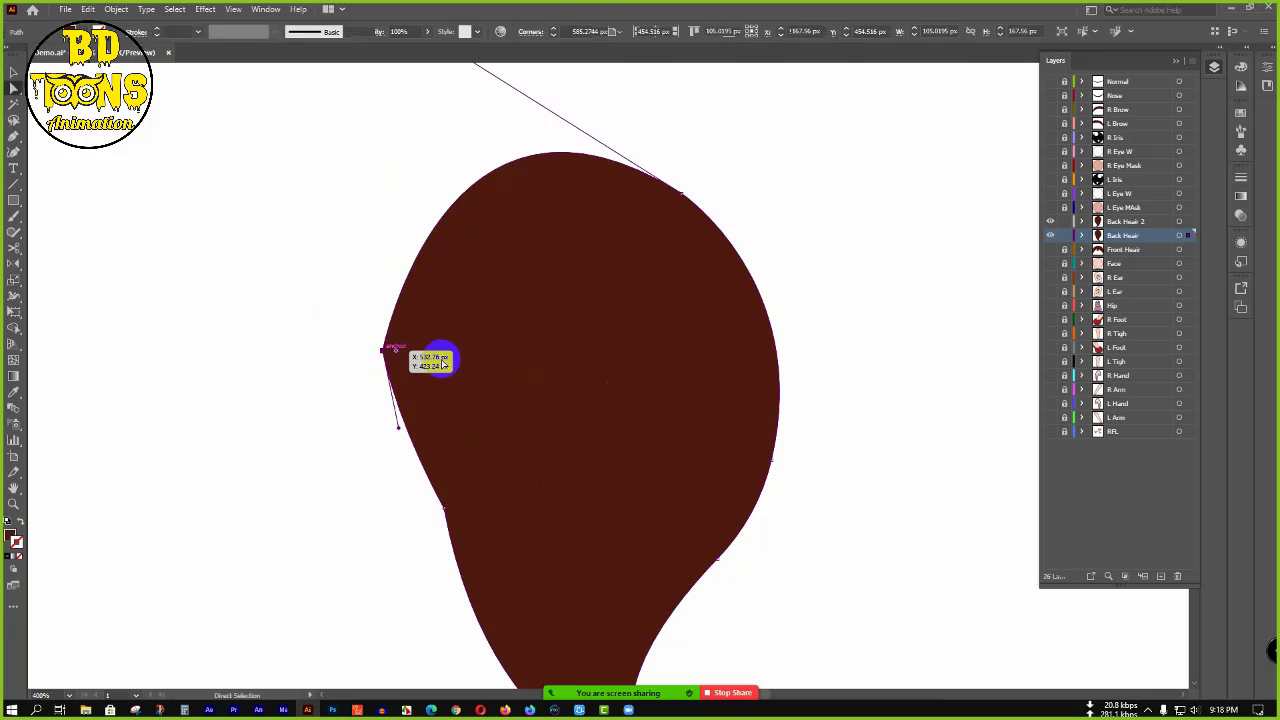
click(383, 351)
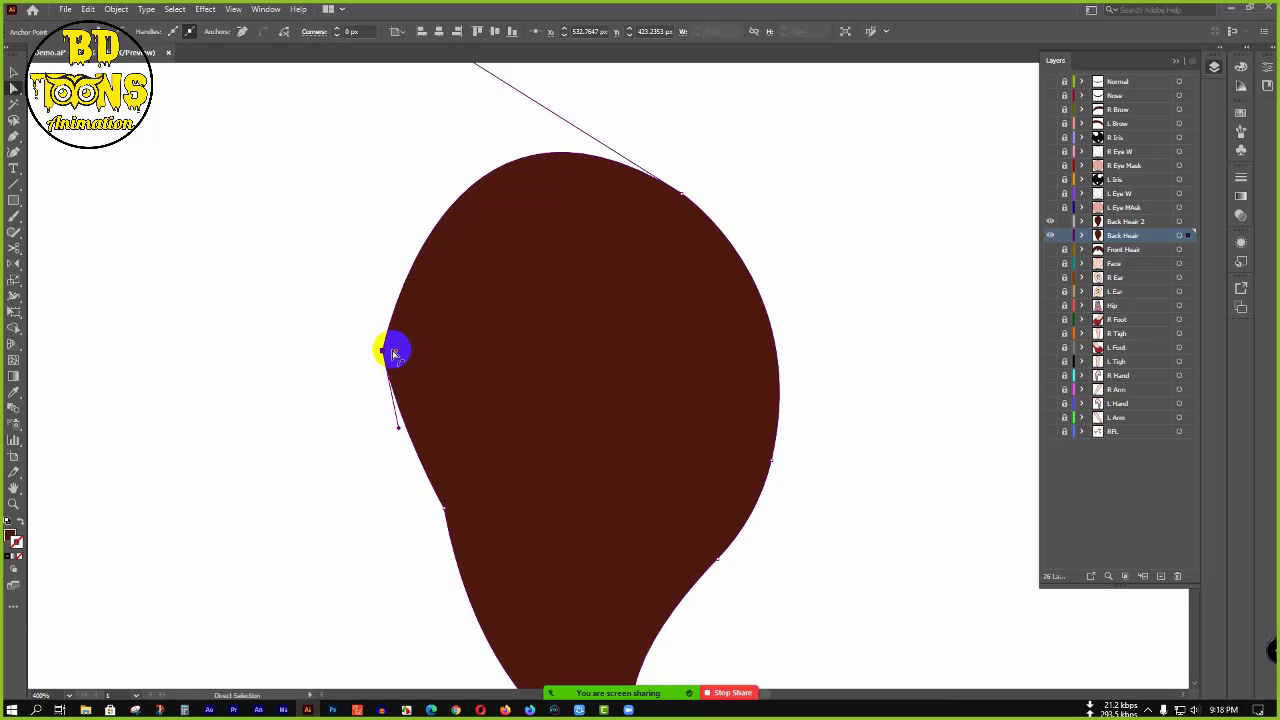
double_click(397, 352)
click(669, 394)
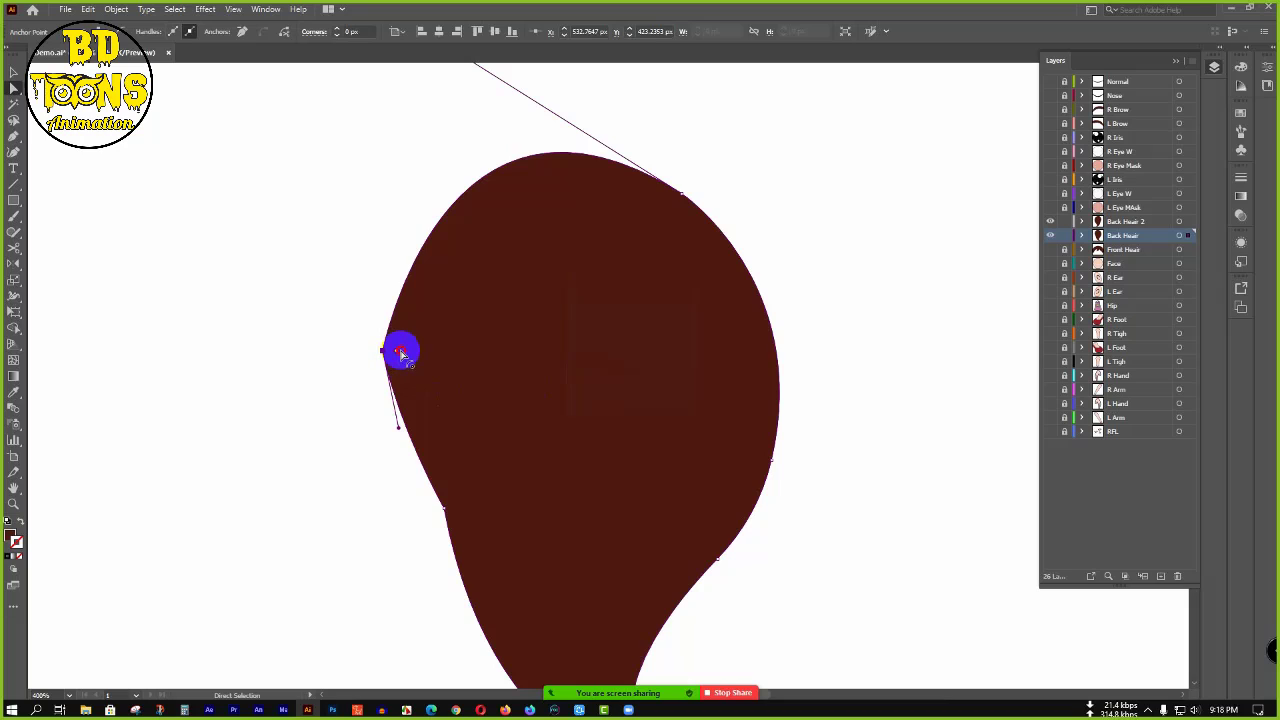
drag(400, 351, 700, 388)
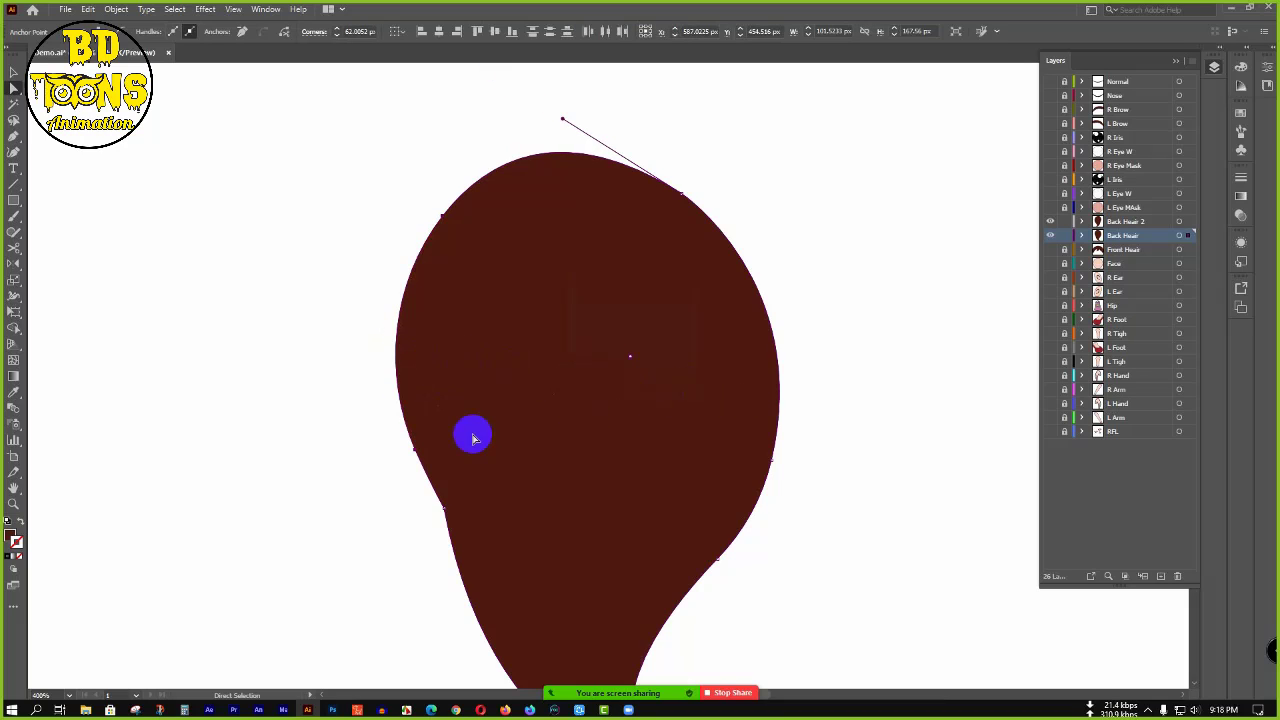
key(v)
click(846, 321)
- Round the outer corner above the tip of the Back Heair 2 pigtail to a radius of about 46 px
scroll(442, 391, down, 5)
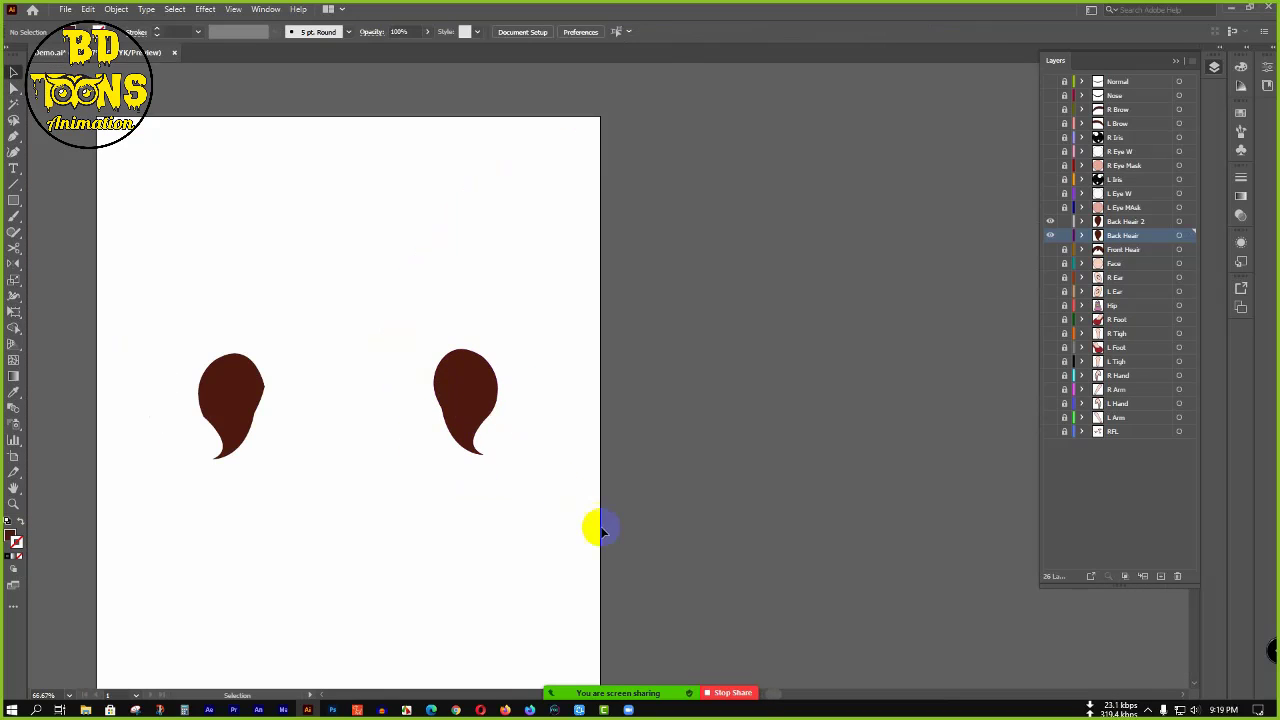
scroll(219, 382, up, 4)
click(249, 443)
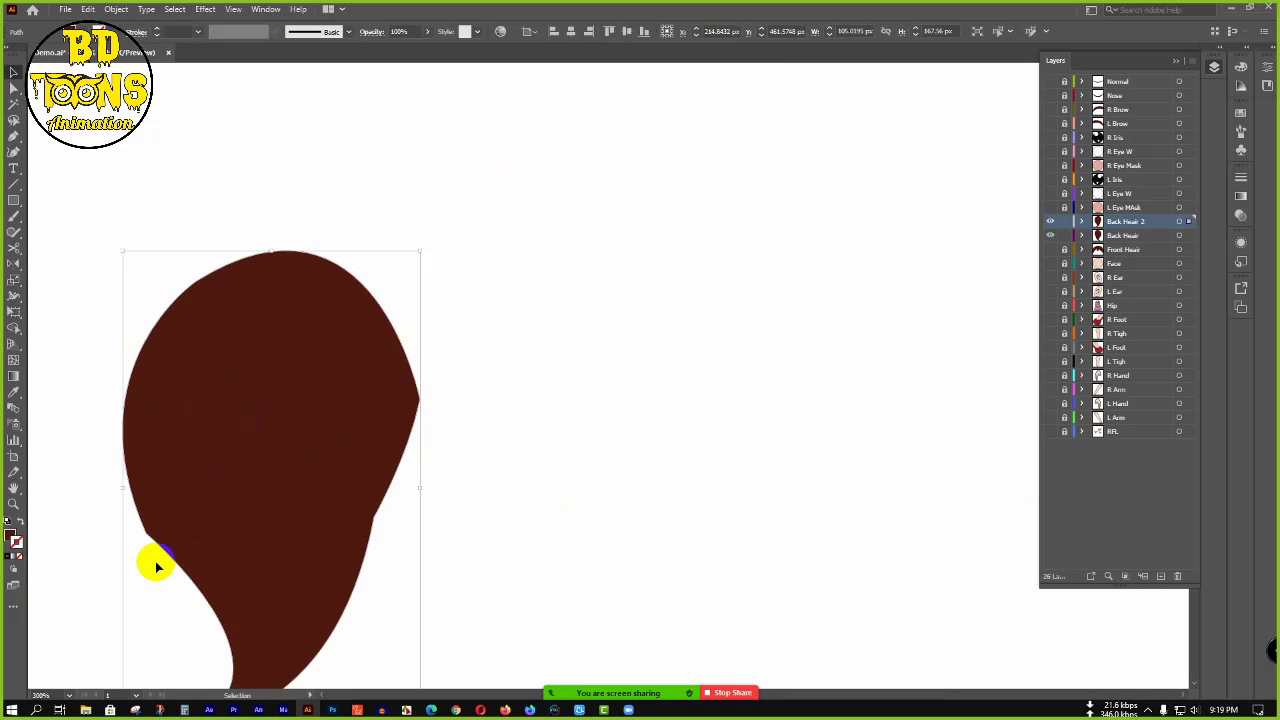
key(a)
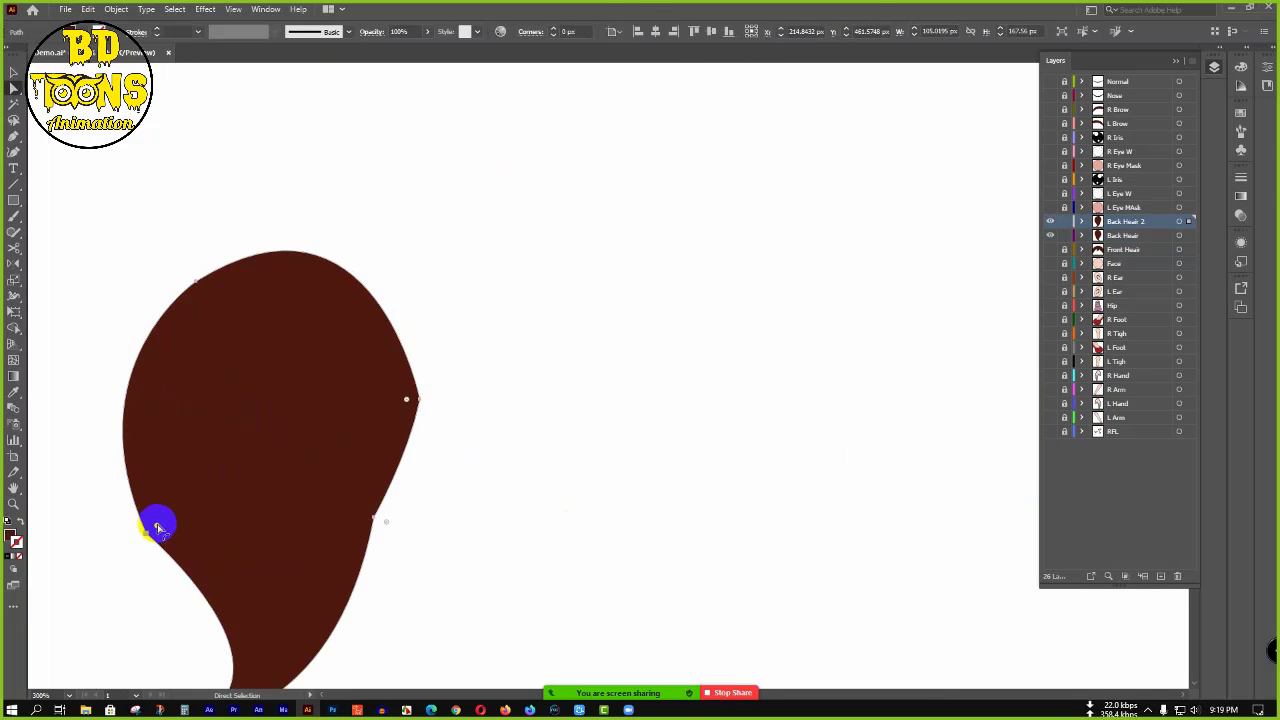
drag(157, 528, 262, 455)
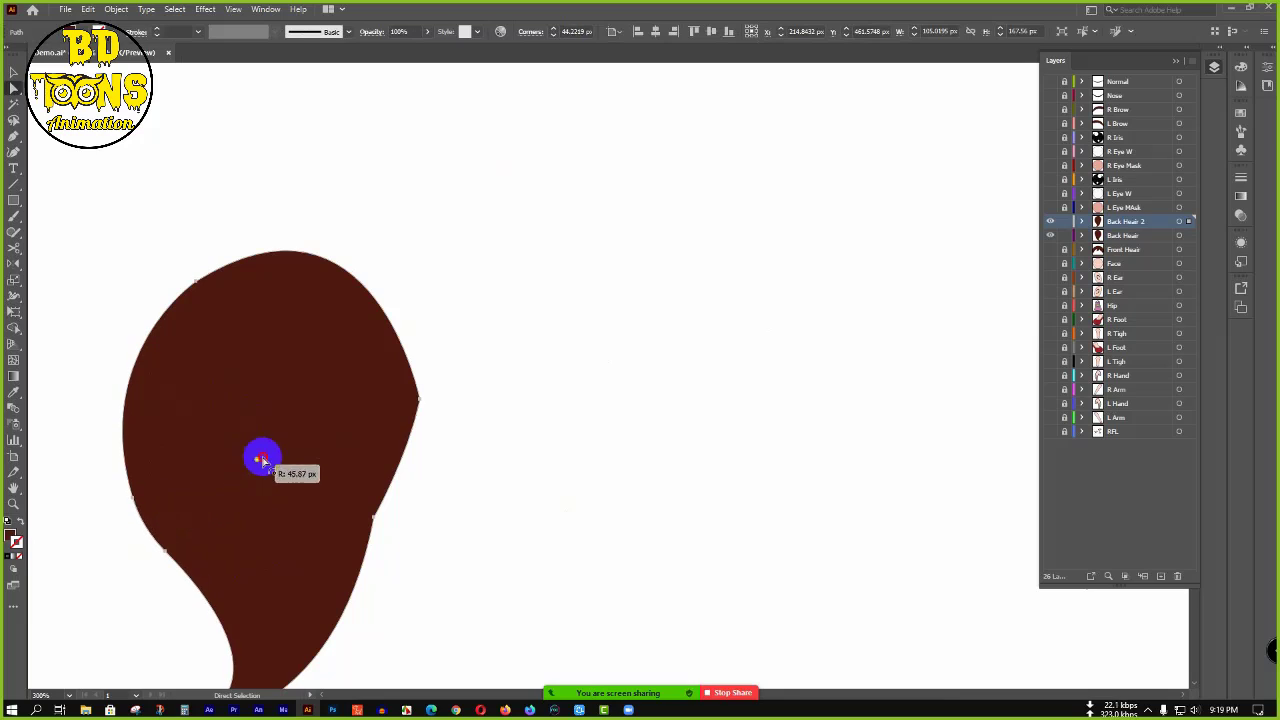
- Round the pointed corner on the face side of the Back Heair 2 pigtail and deselect the shape
click(408, 400)
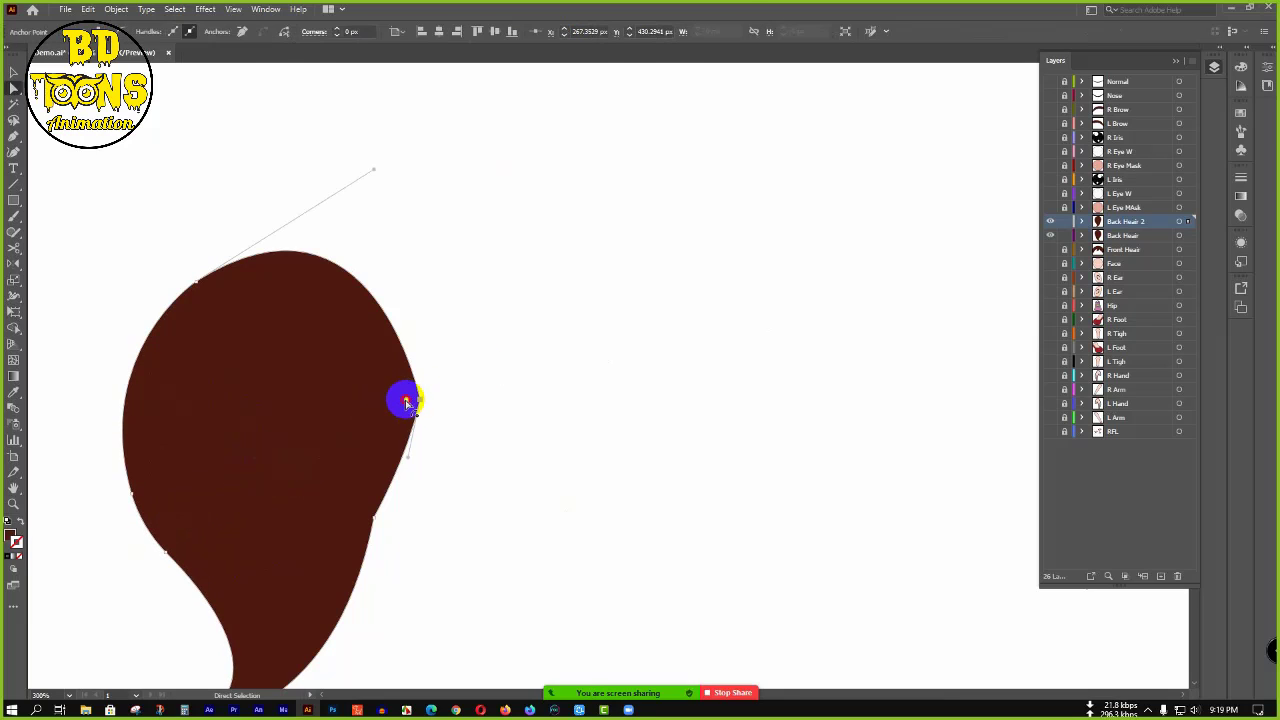
drag(406, 402, 190, 450)
click(605, 403)
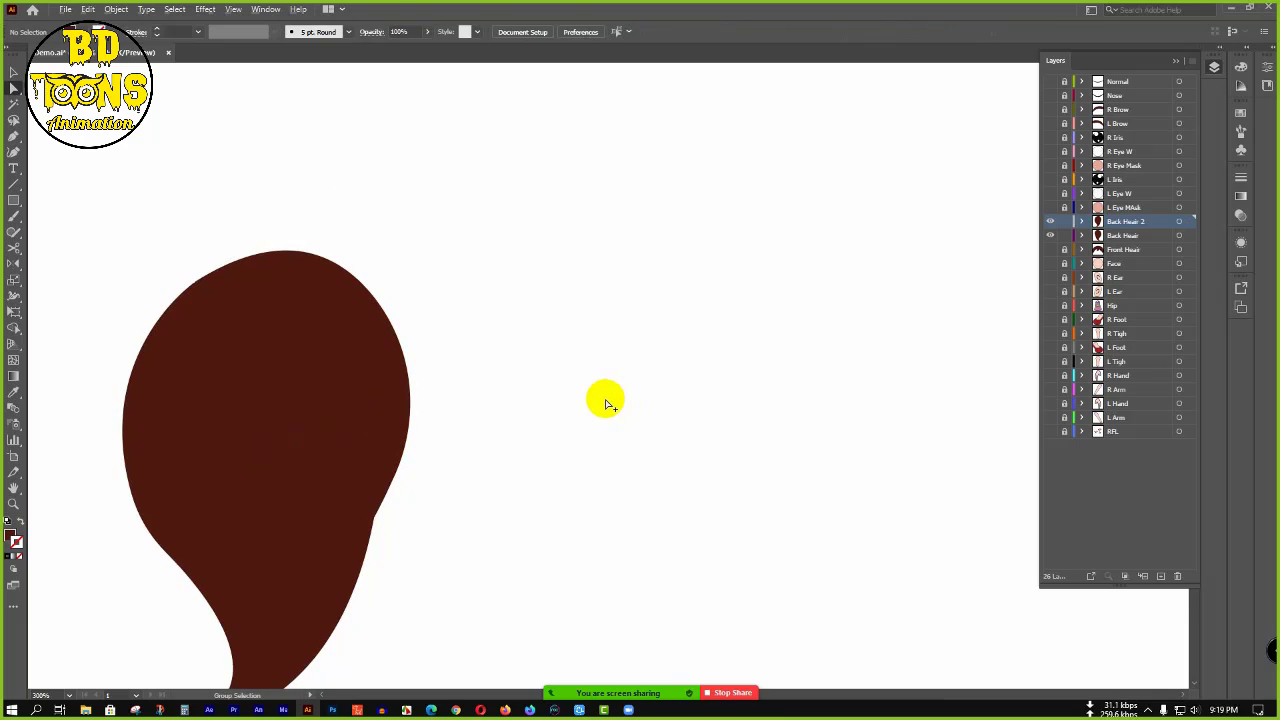
- Show the Front Heair and Face layers and lock the Back Heair and Back Heair 2 layers
key(ctrl+0)
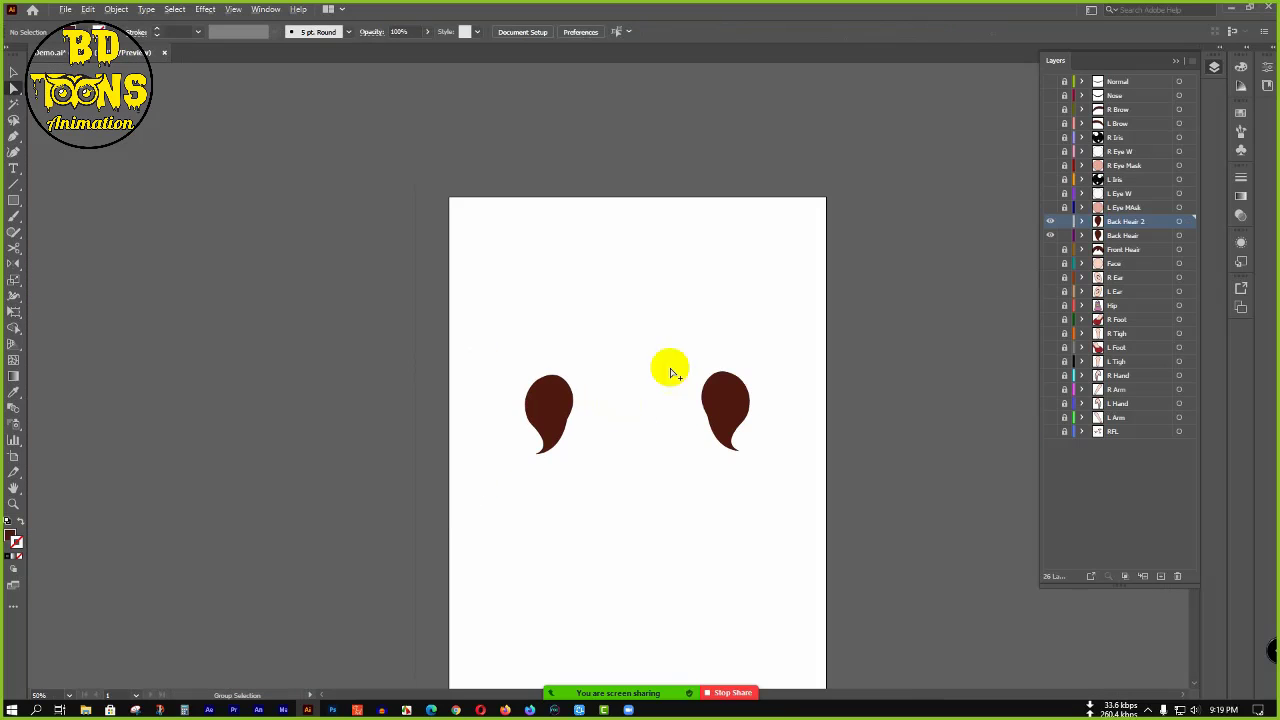
click(1050, 249)
click(1050, 263)
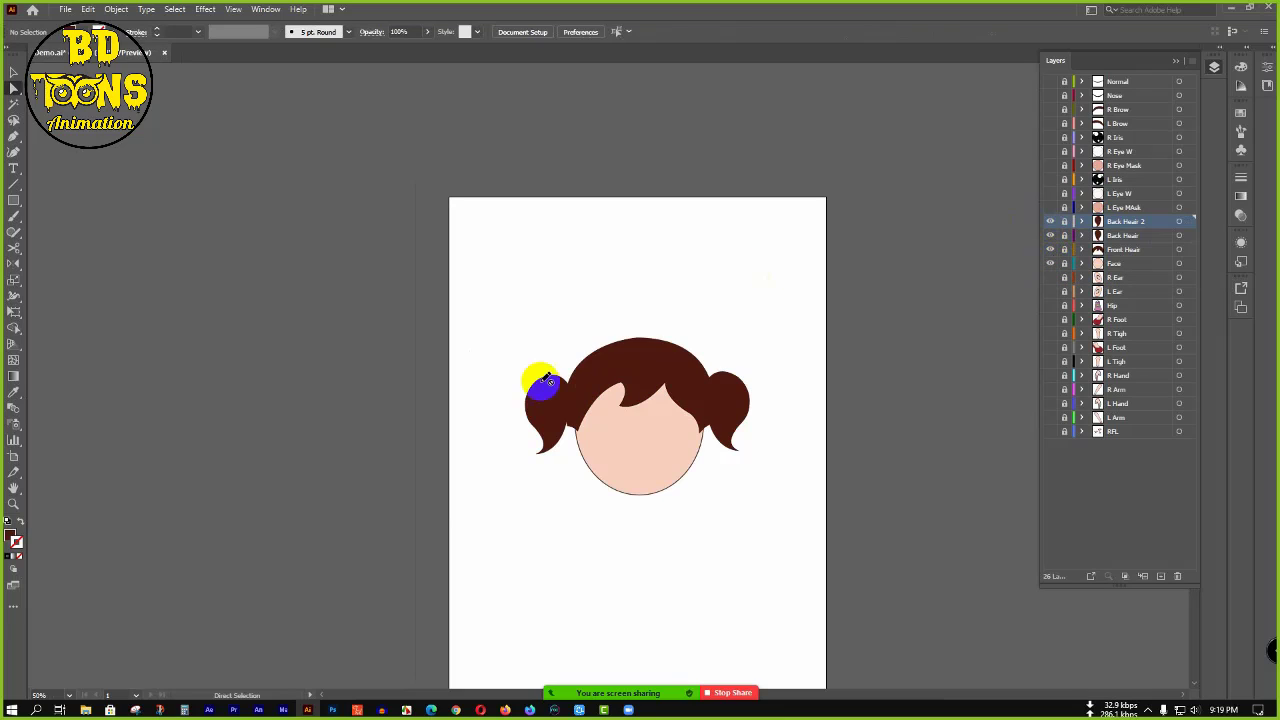
- Move the Back Heair and Back Heair 2 layers together below the Face layer in the layer order
click(1153, 237)
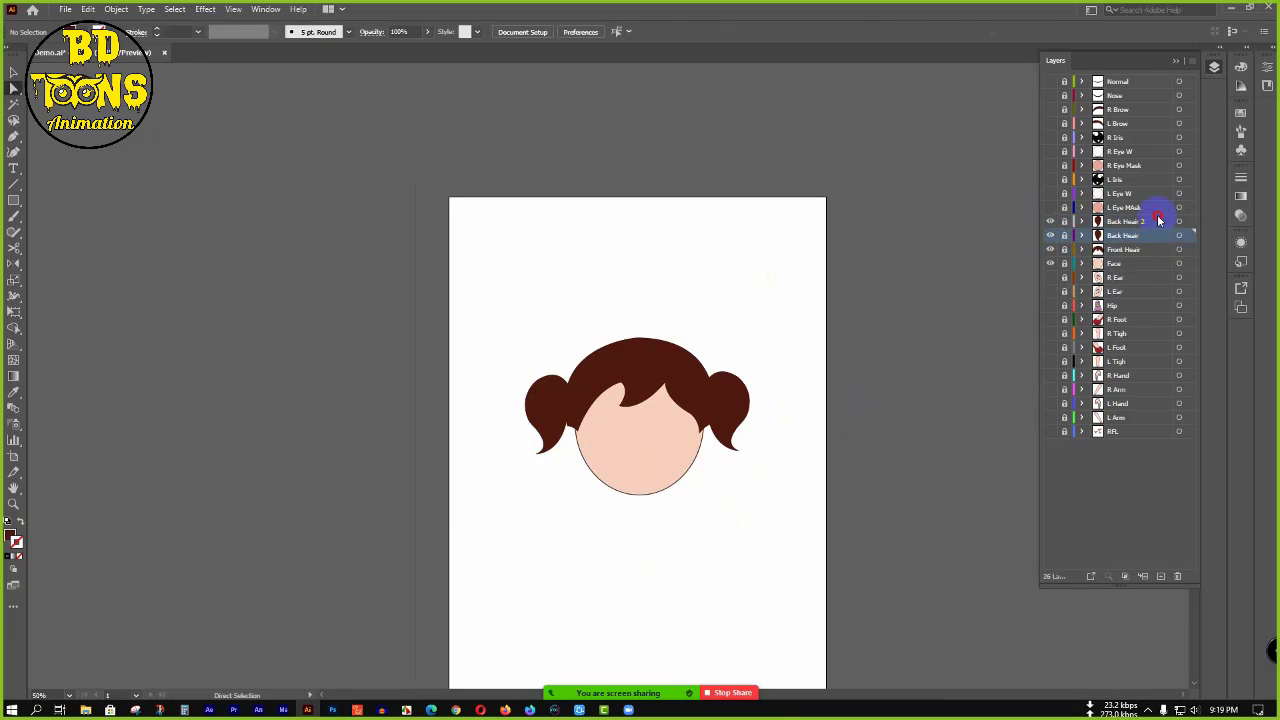
click(1159, 220)
click(1152, 237)
shift+click(1155, 222)
drag(1161, 225, 1128, 266)
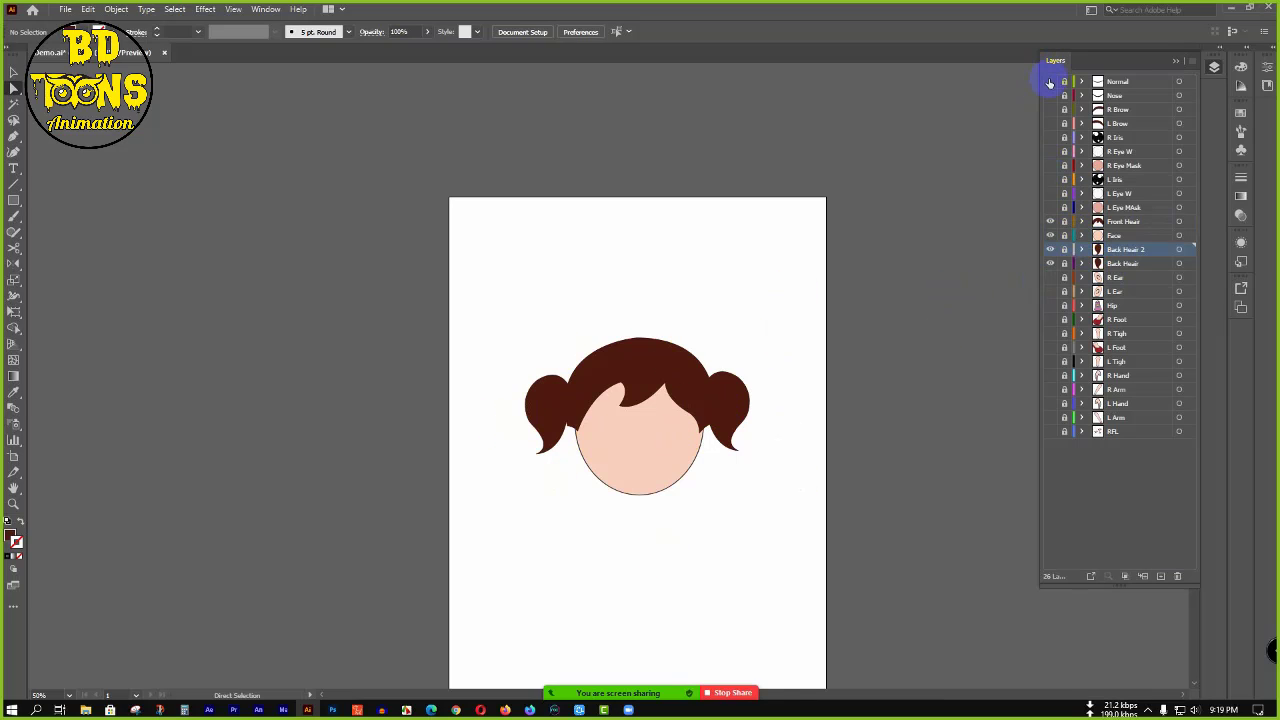
- Show all the character's layers from Normal down to L Arm, leaving the RFL reference hidden
drag(1050, 84, 1057, 420)
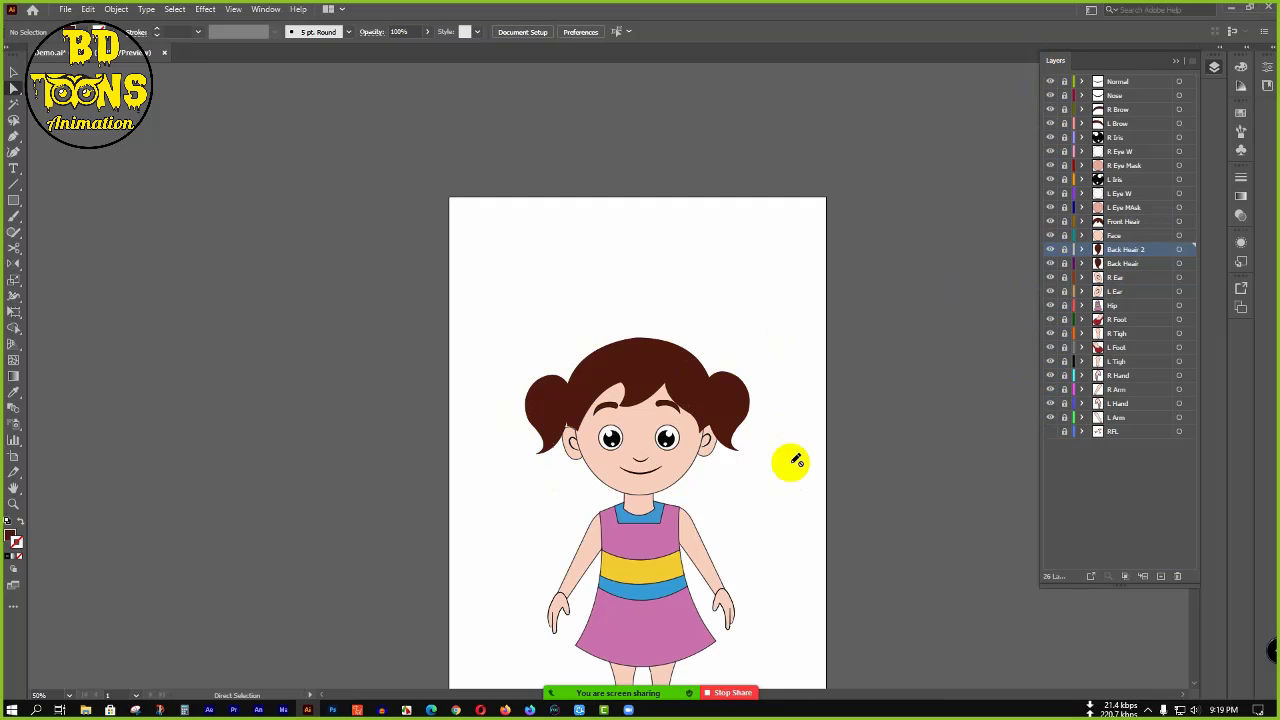
scroll(618, 400, up, 4)
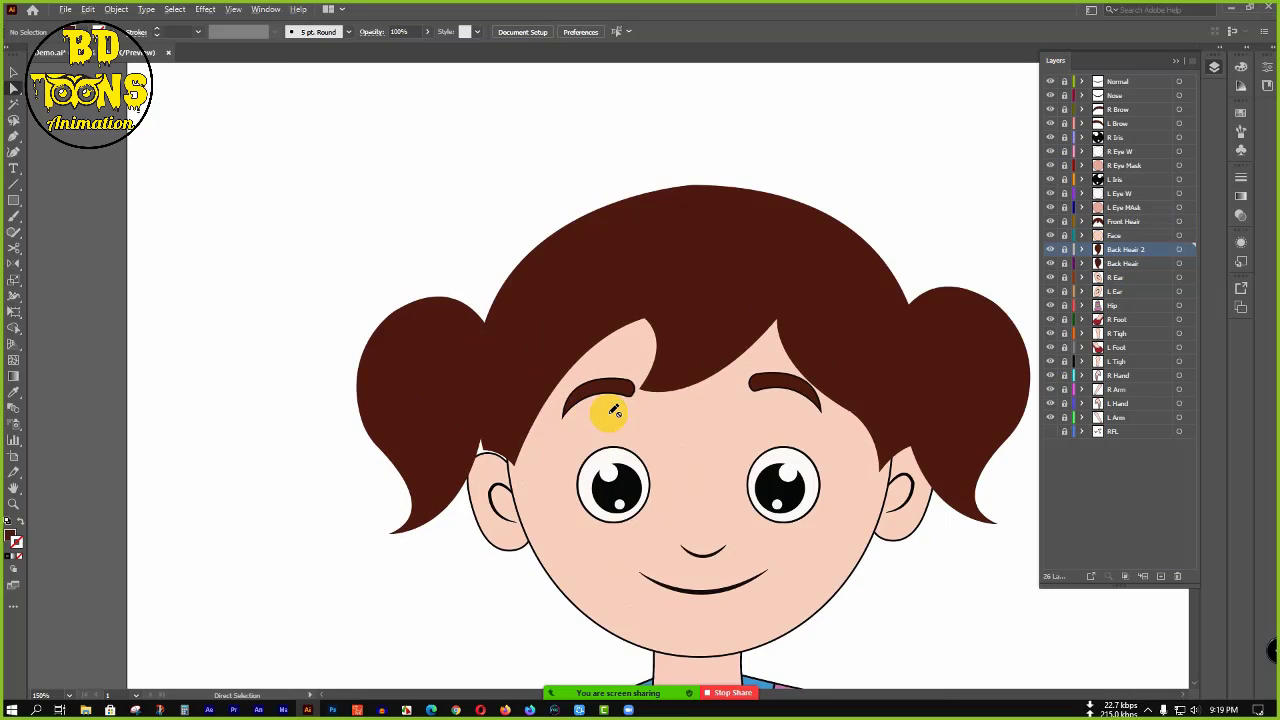
scroll(600, 405, down, 2)
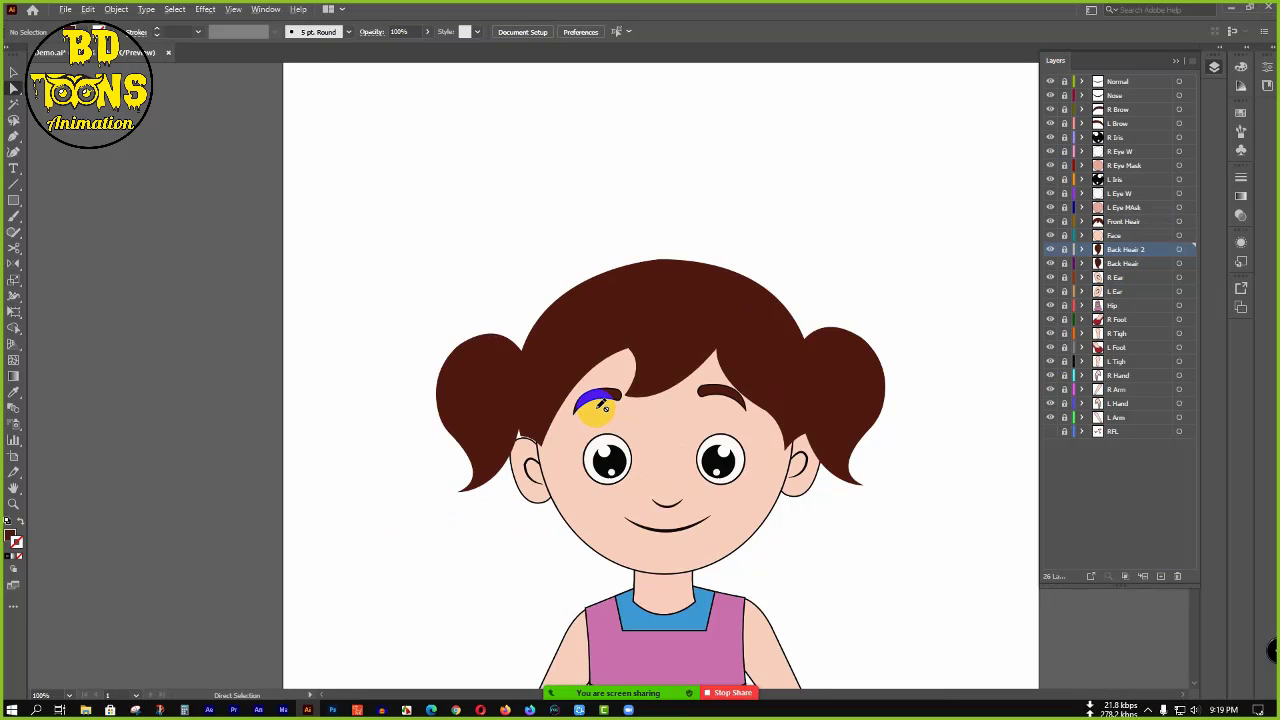
drag(643, 334, 589, 346)
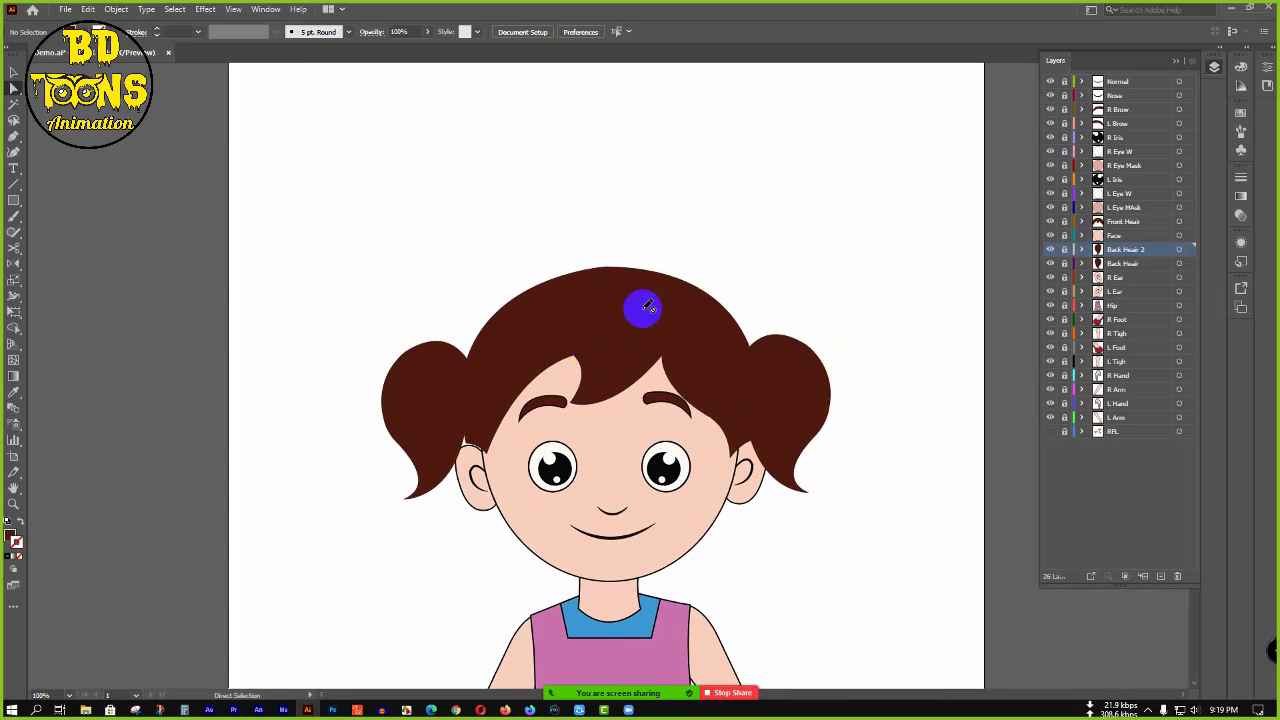
- Unlock the R Ear layer, select the whole ear group, and nudge it slightly up against the hair
click(1126, 279)
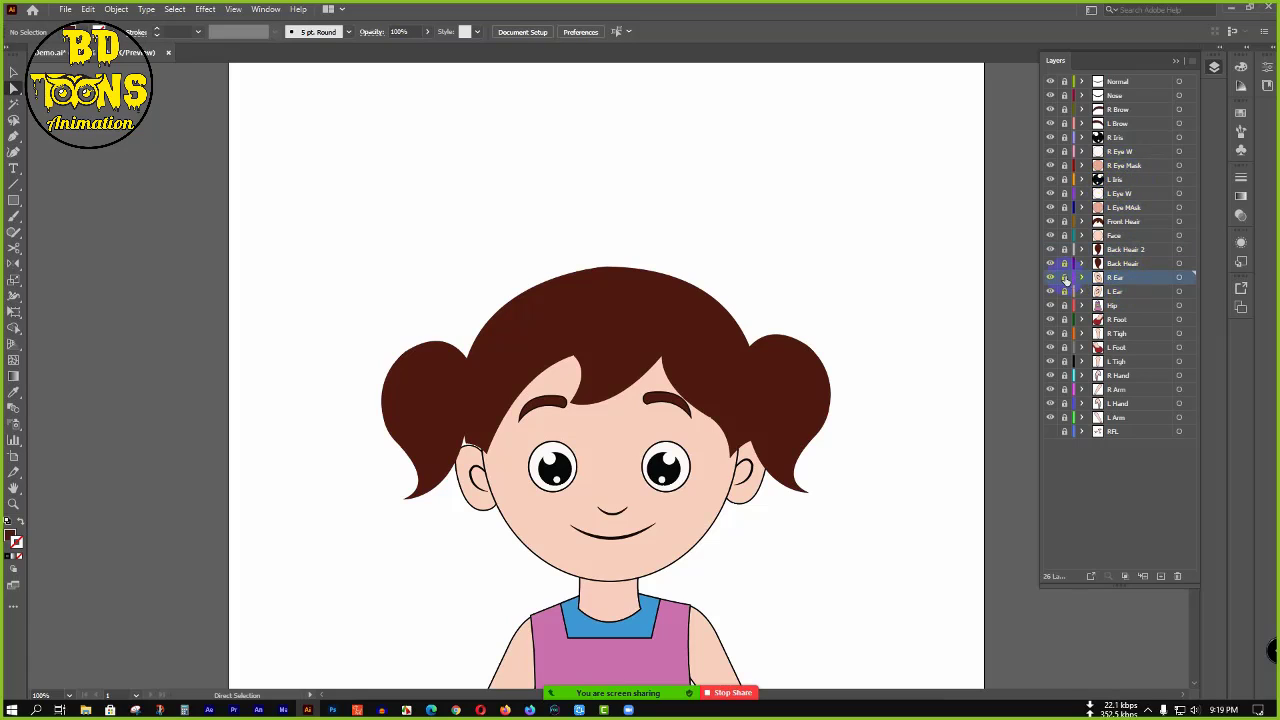
click(478, 483)
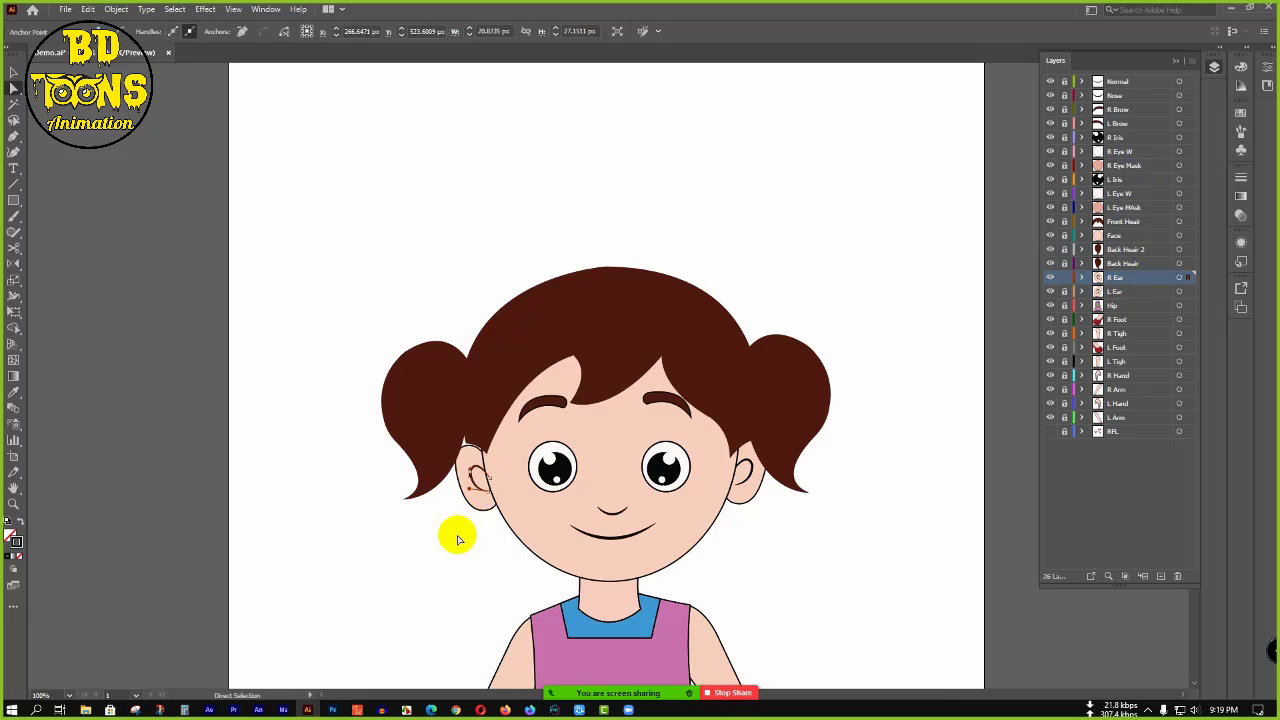
click(451, 534)
drag(357, 364, 528, 536)
right_click(468, 477)
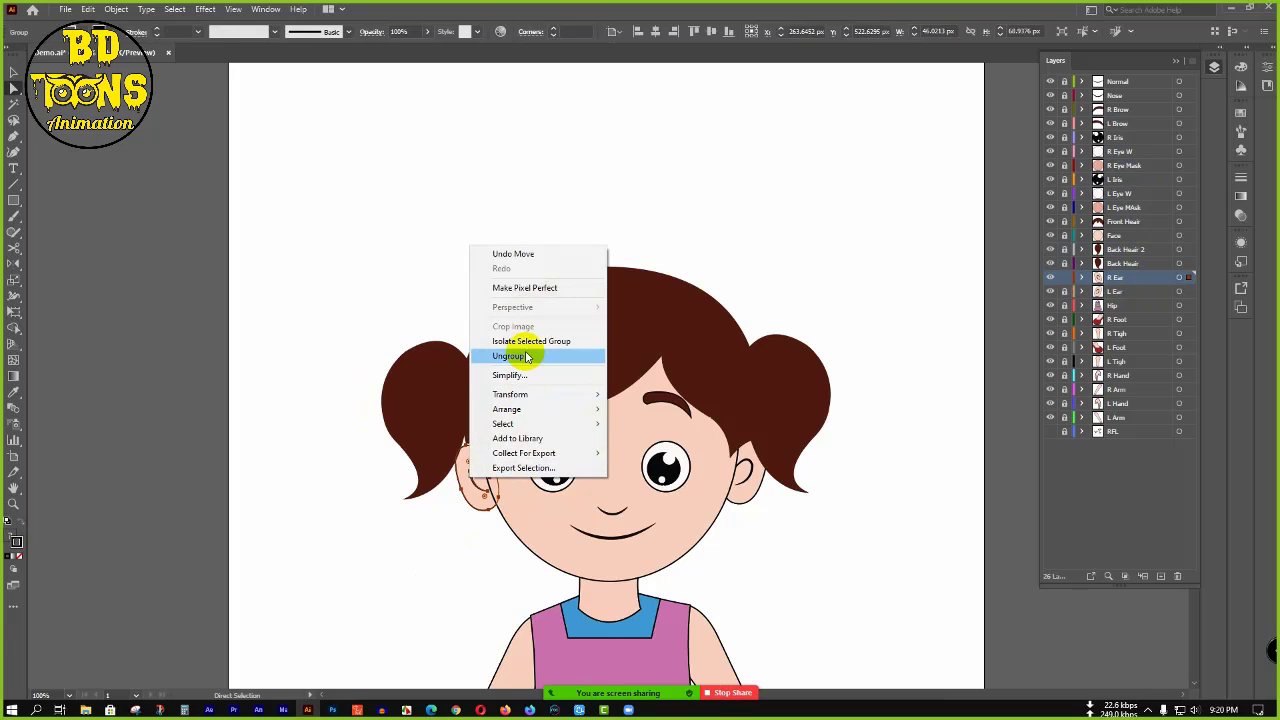
click(449, 563)
click(14, 73)
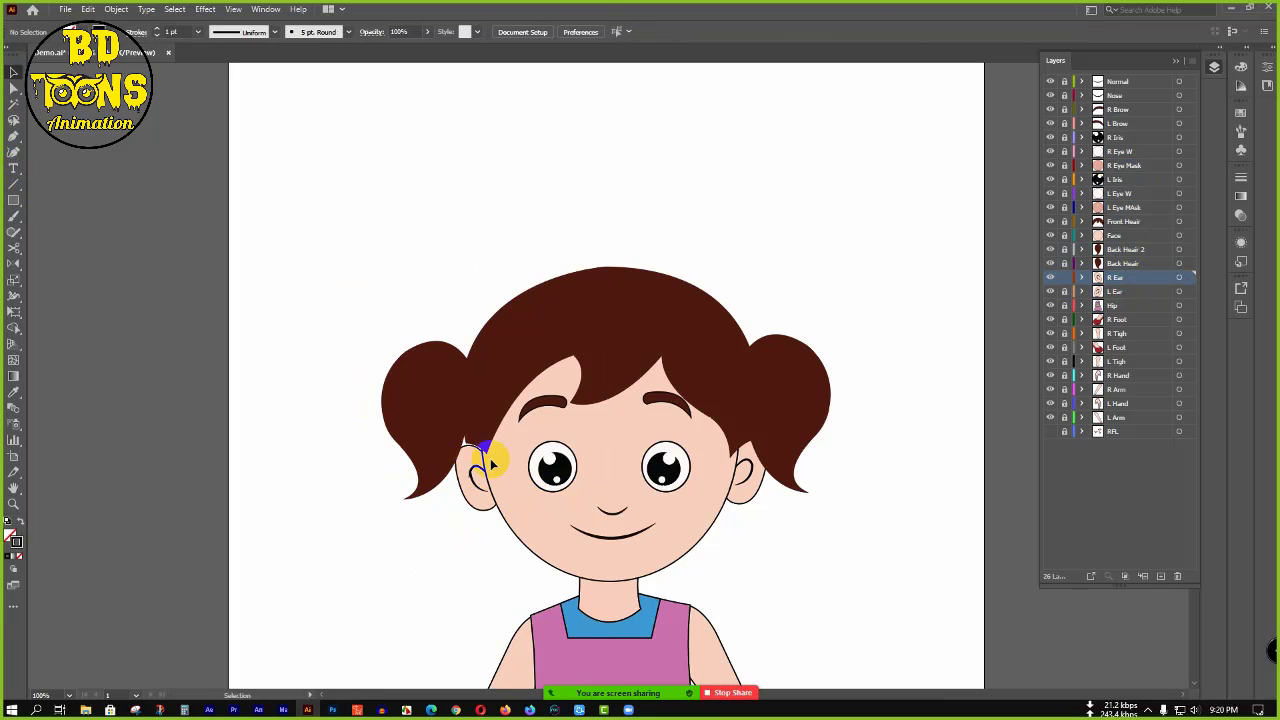
click(476, 498)
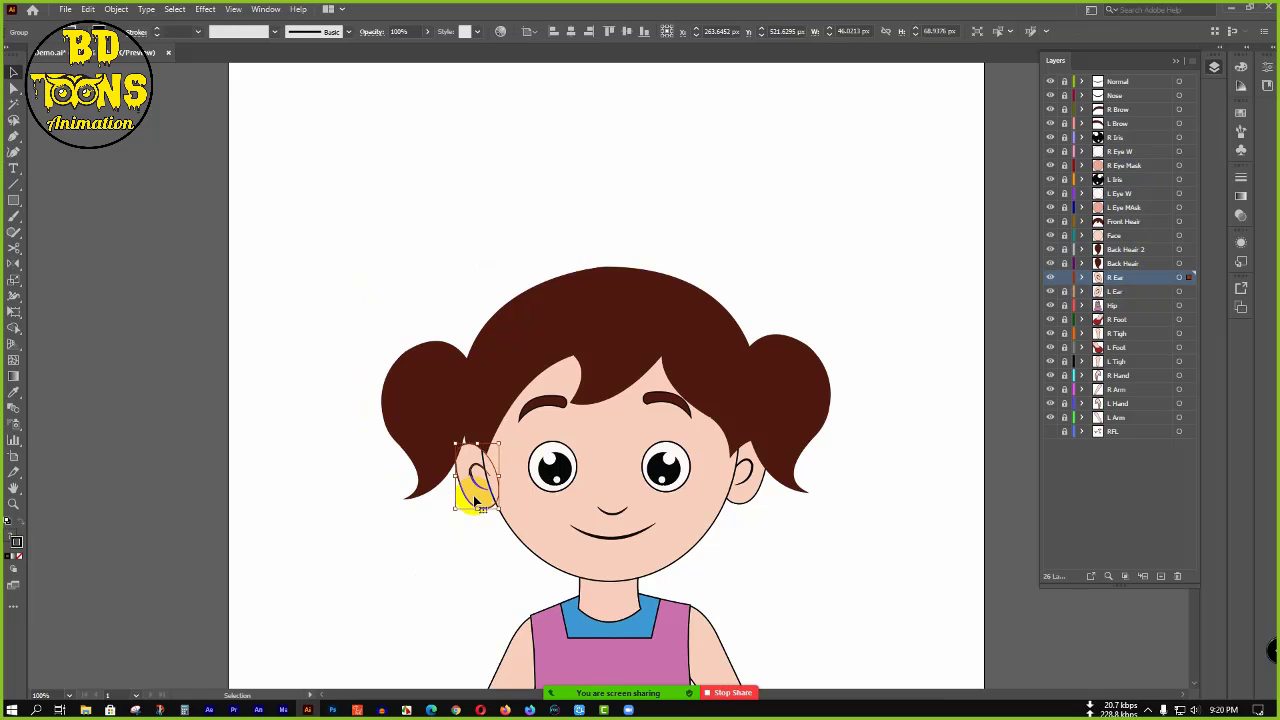
click(466, 535)
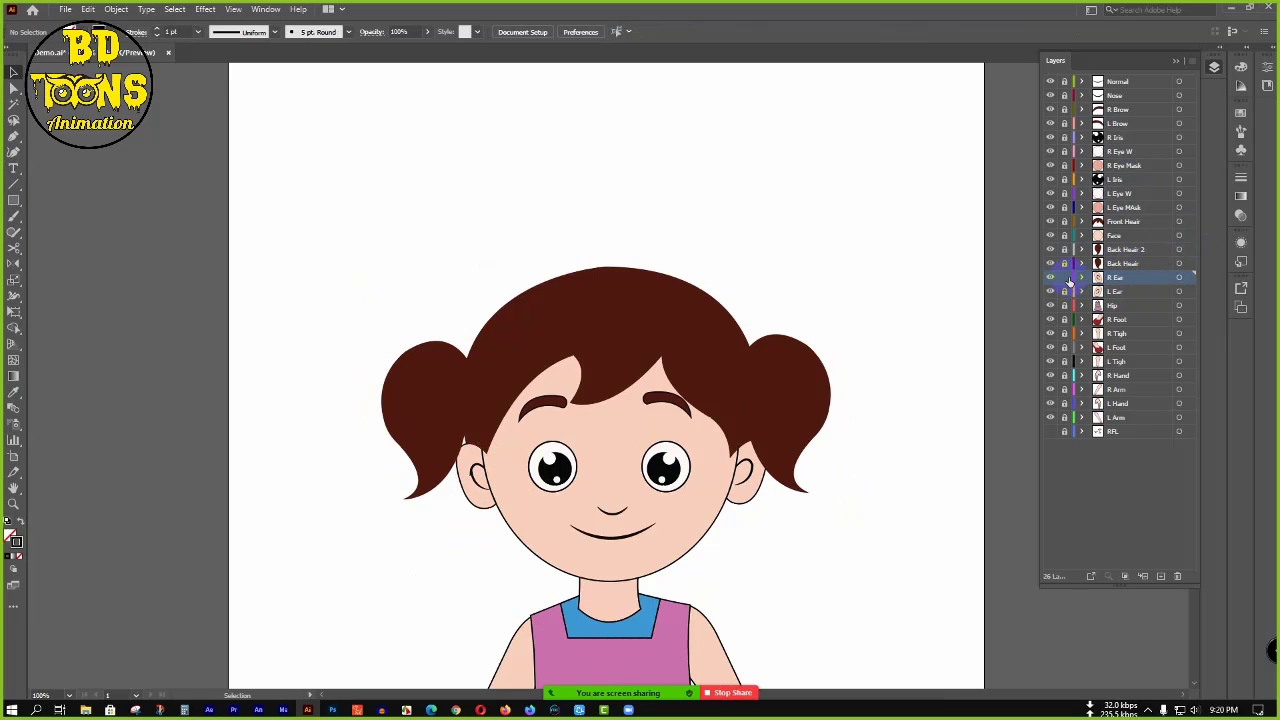
- Move the Nose layer down in the layer order so it sits between Front Heair and Face
scroll(446, 344, down, 3)
scroll(485, 426, up, 4)
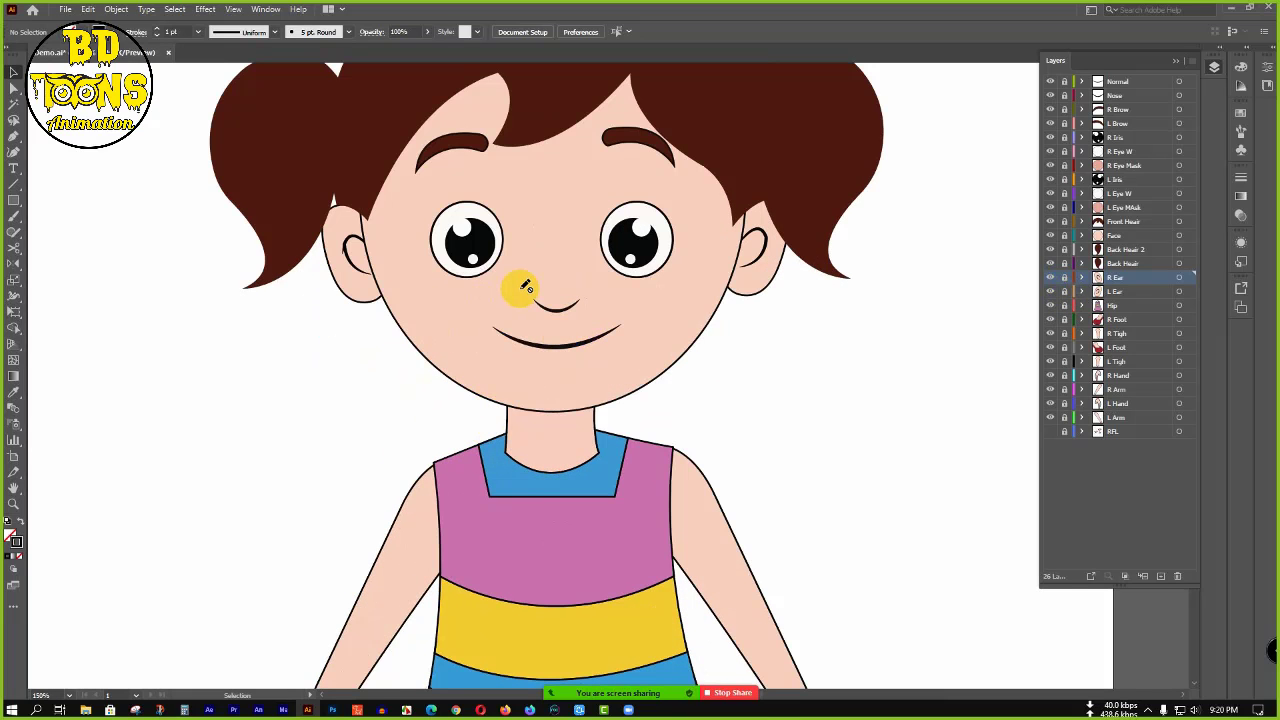
click(1118, 96)
drag(1128, 123, 1130, 227)
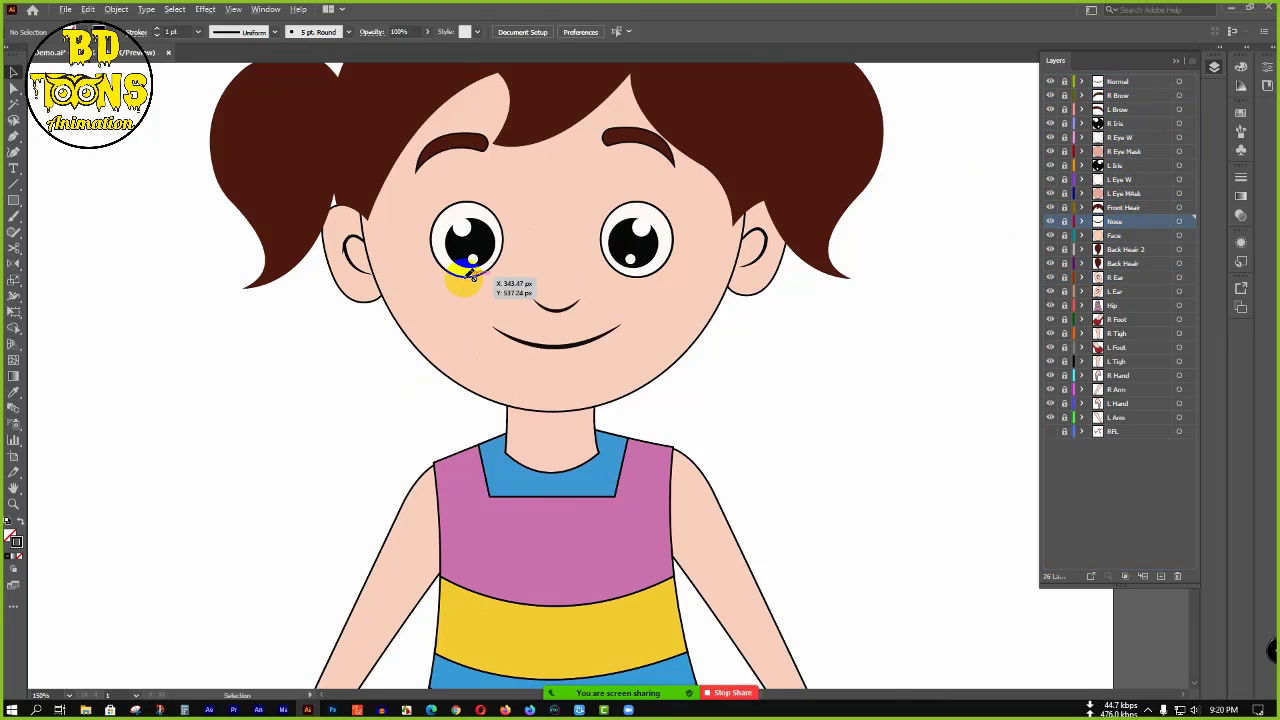
- Examine the nose and smiling mouth up close on the character's face
scroll(467, 278, down, 2)
scroll(467, 278, up, 2)
scroll(523, 297, up, 1)
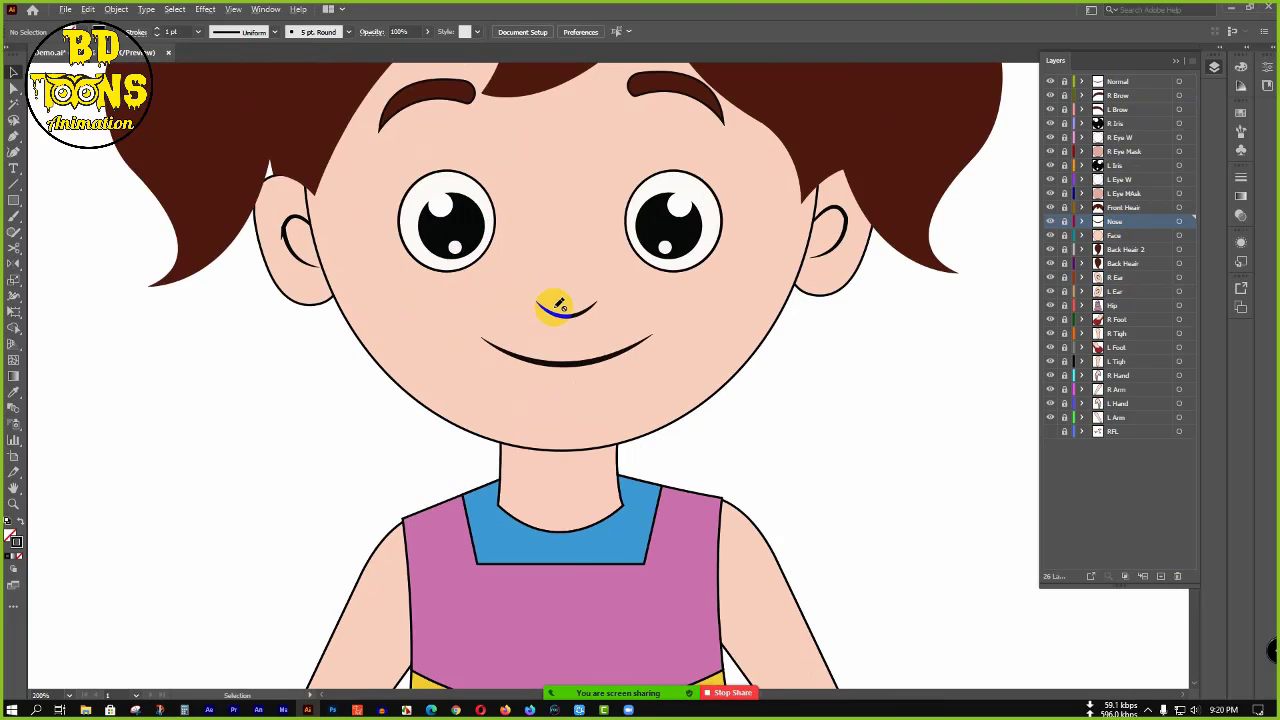
scroll(543, 297, down, 1)
drag(579, 269, 526, 299)
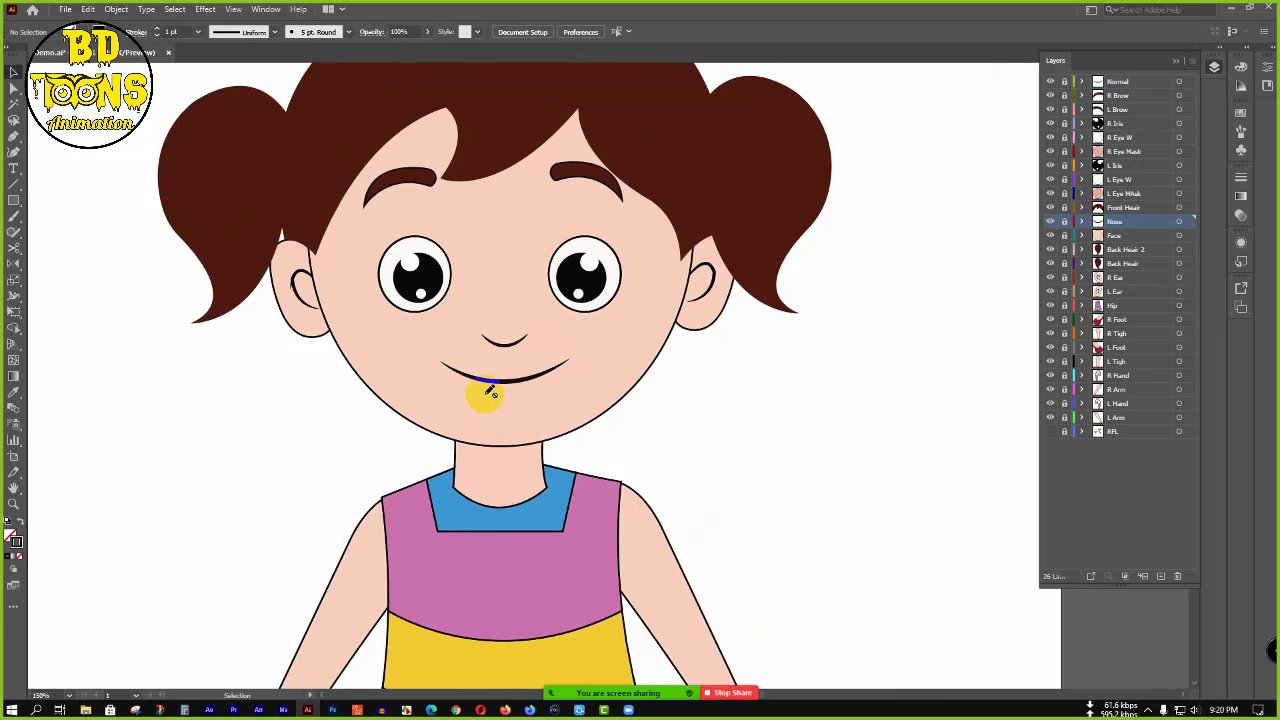
drag(490, 392, 448, 358)
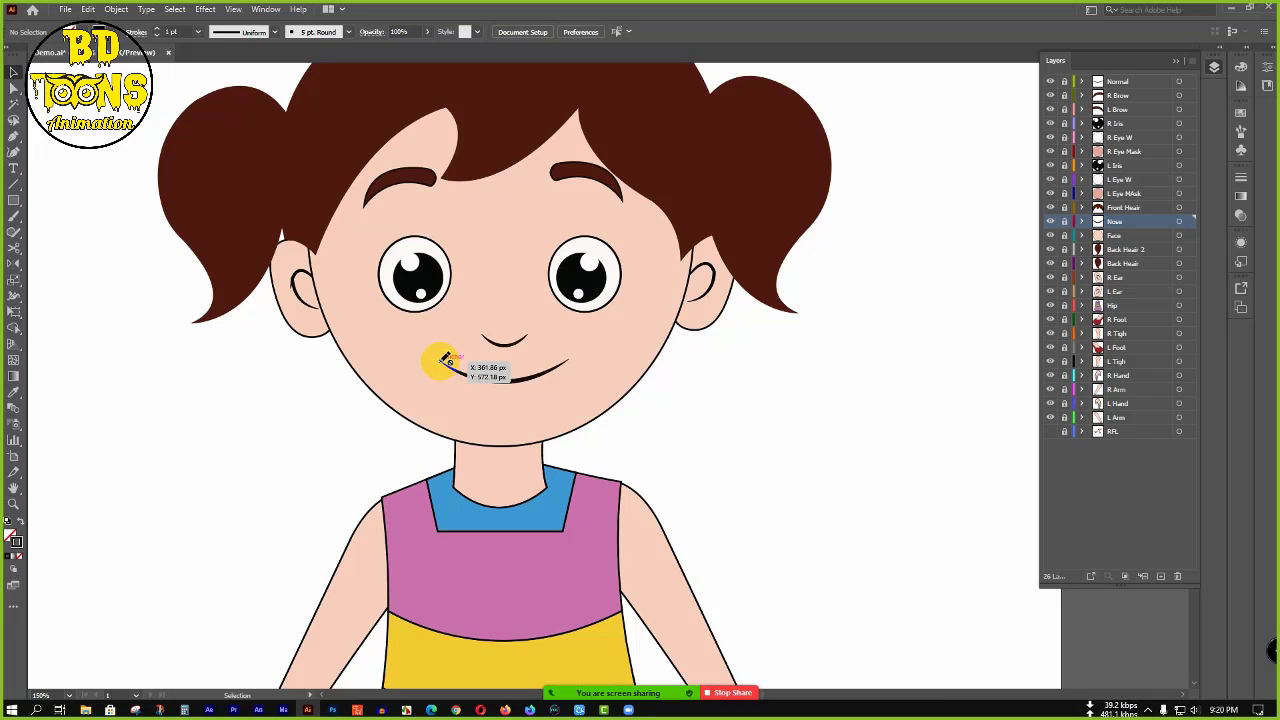
drag(448, 358, 450, 359)
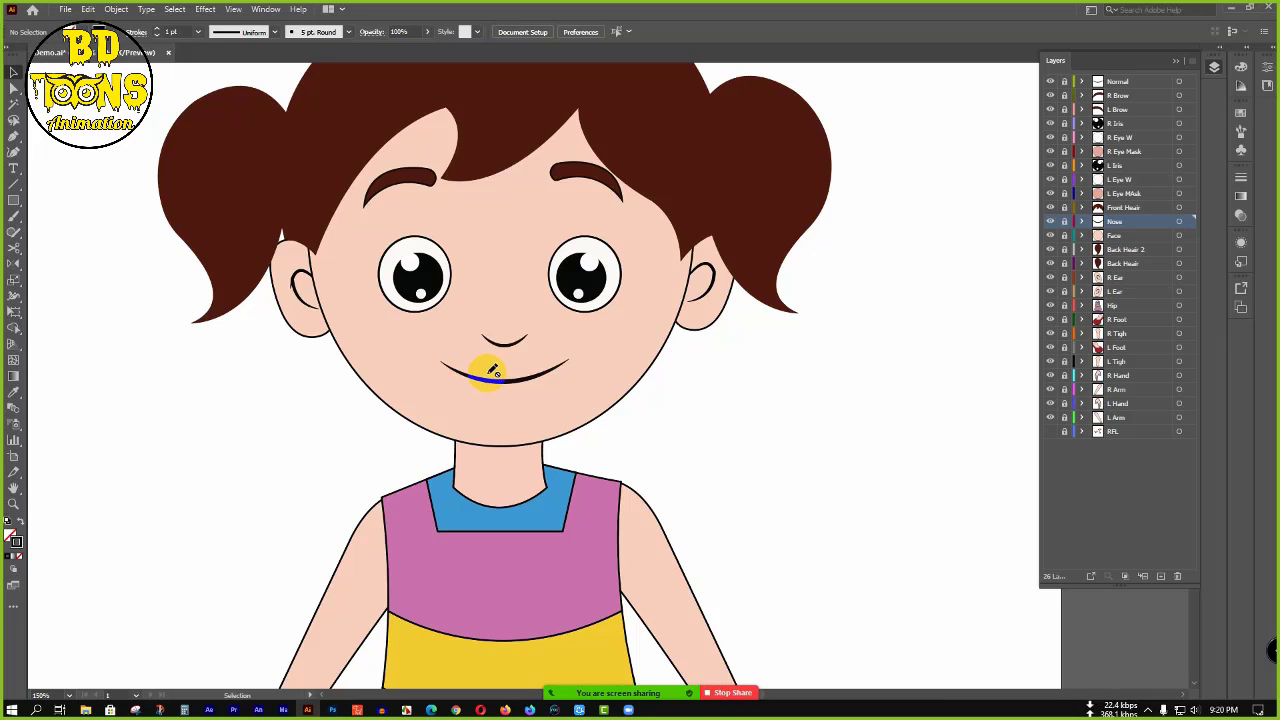
- Add 13 new empty layers between the Normal and R Brow layers
click(1133, 96)
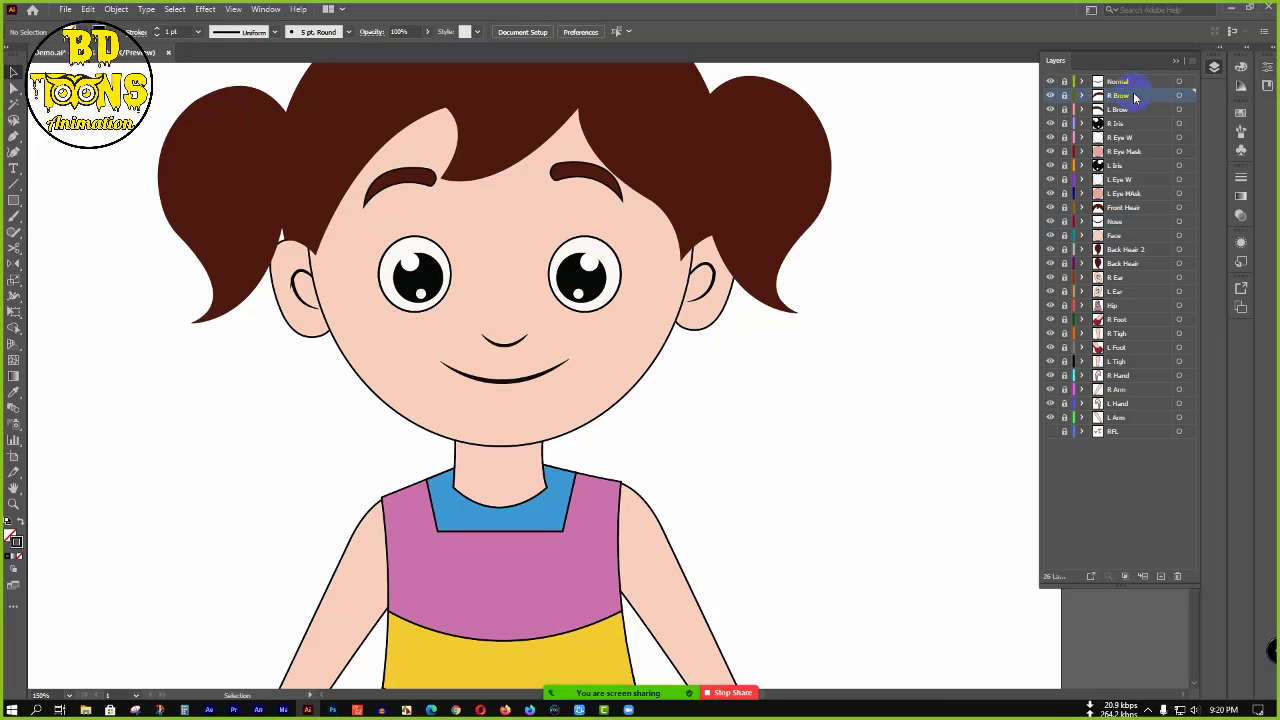
click(1161, 576)
click(1161, 576)
click(1161, 576)
click(1161, 576)
click(1161, 576)
click(1161, 576)
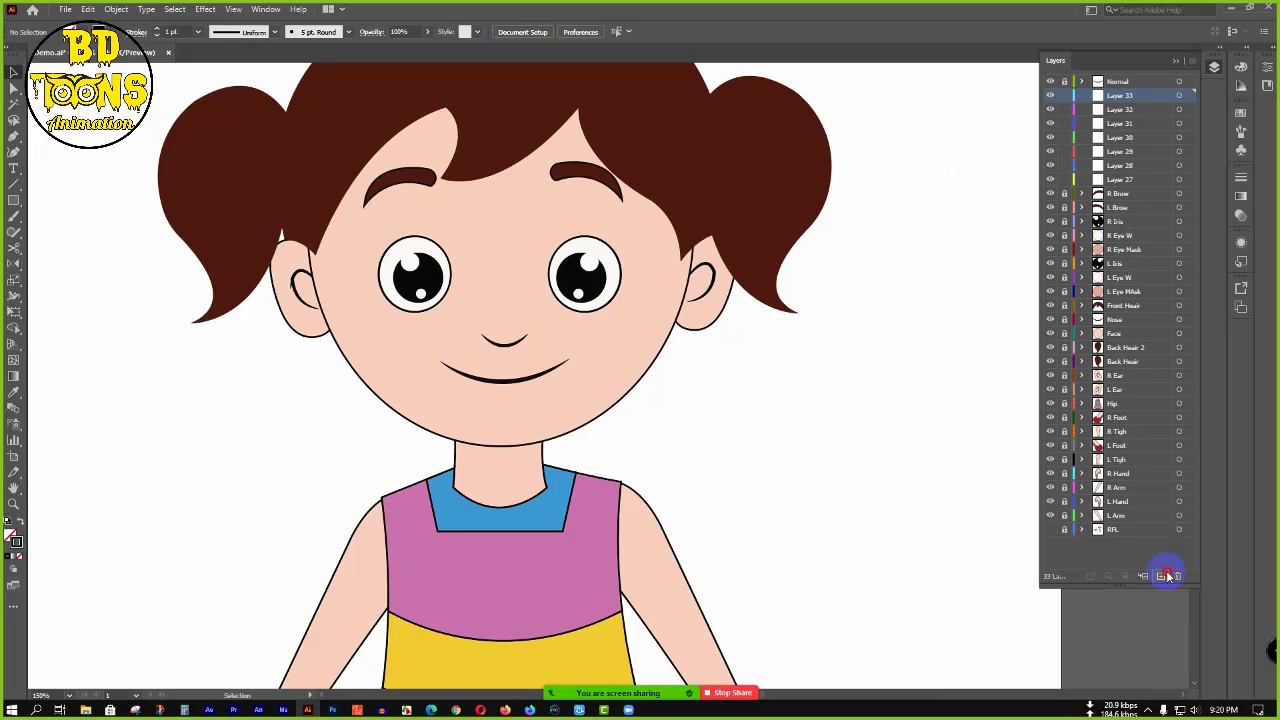
click(1161, 576)
click(1161, 576)
click(1166, 576)
click(1166, 576)
click(1166, 576)
click(1166, 576)
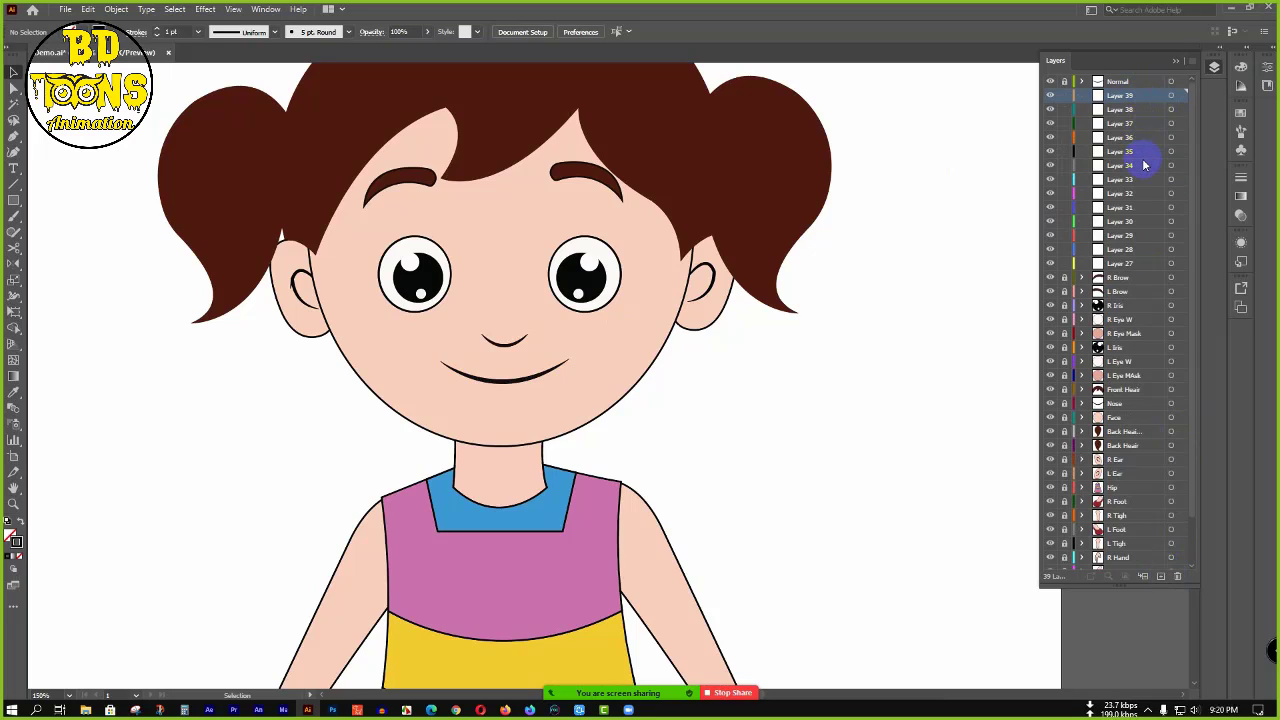
- Delete the two surplus empty layers directly above R Brow, Layer 27 and Layer 28
click(1145, 250)
shift+click(1147, 263)
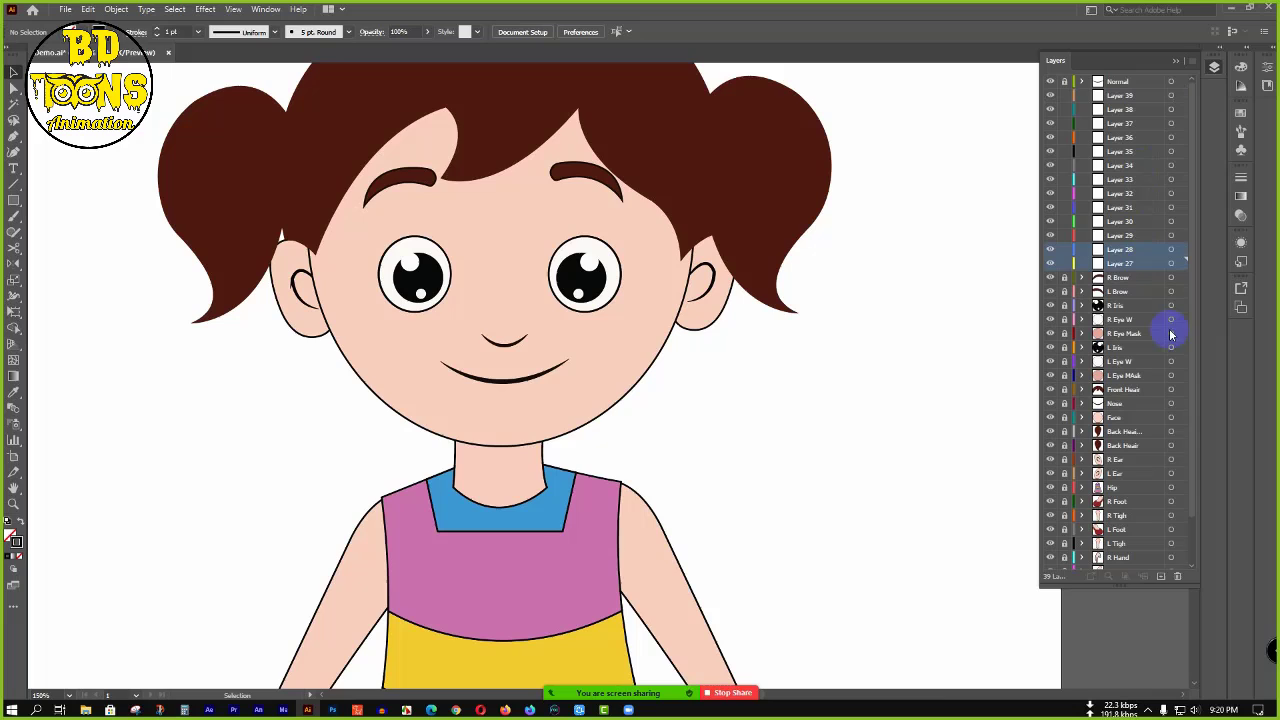
click(1178, 577)
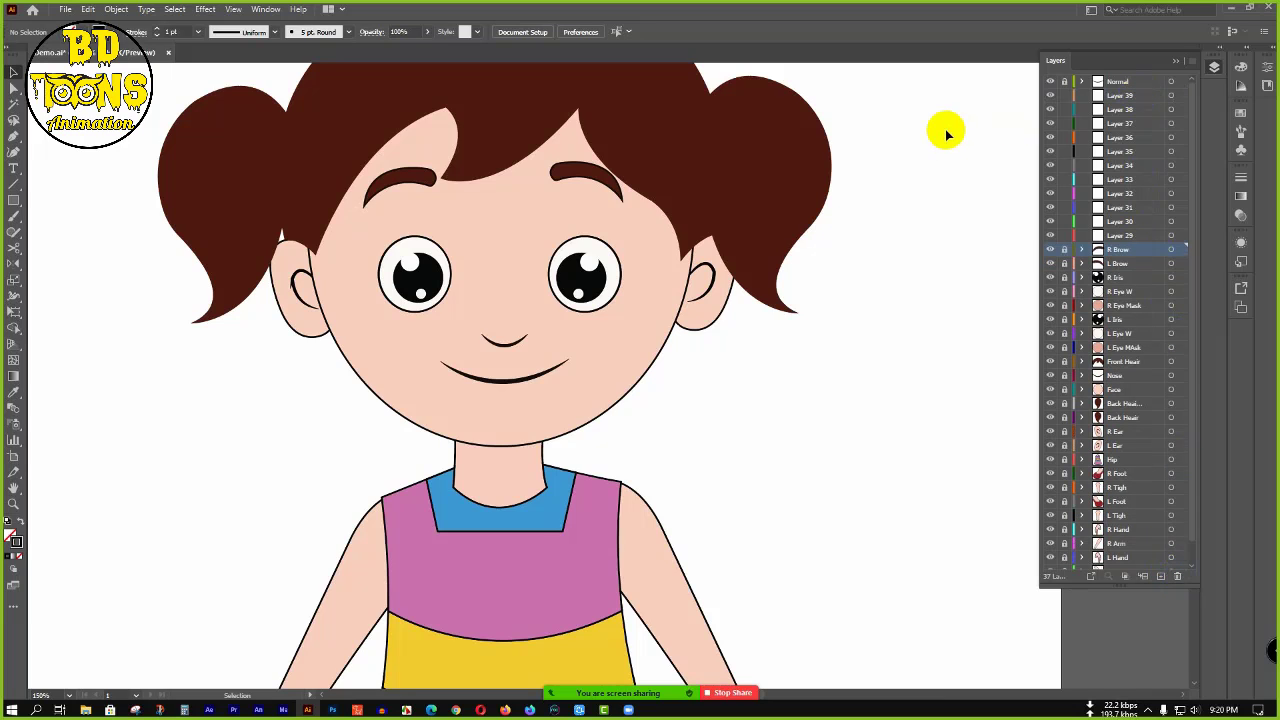
- Inspect the assembled character at full figure and close up around the face and hair
scroll(610, 218, down, 4)
scroll(609, 129, up, 6)
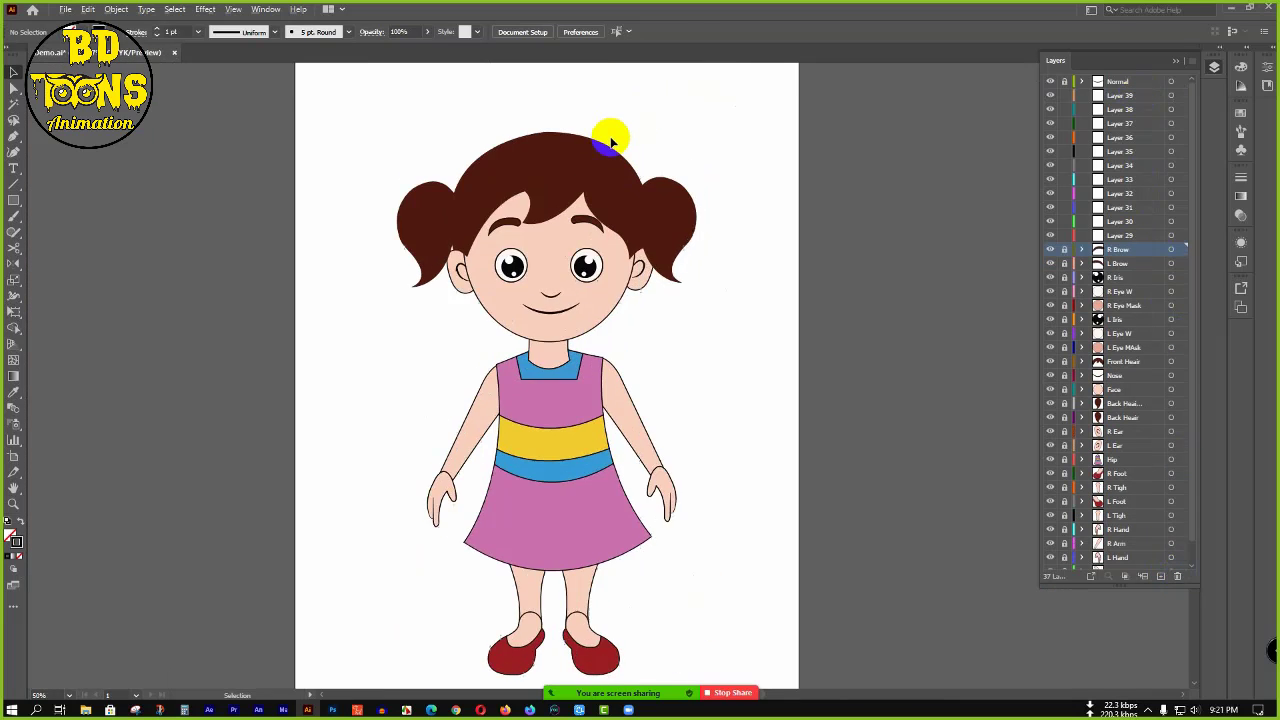
scroll(448, 207, down, 2)
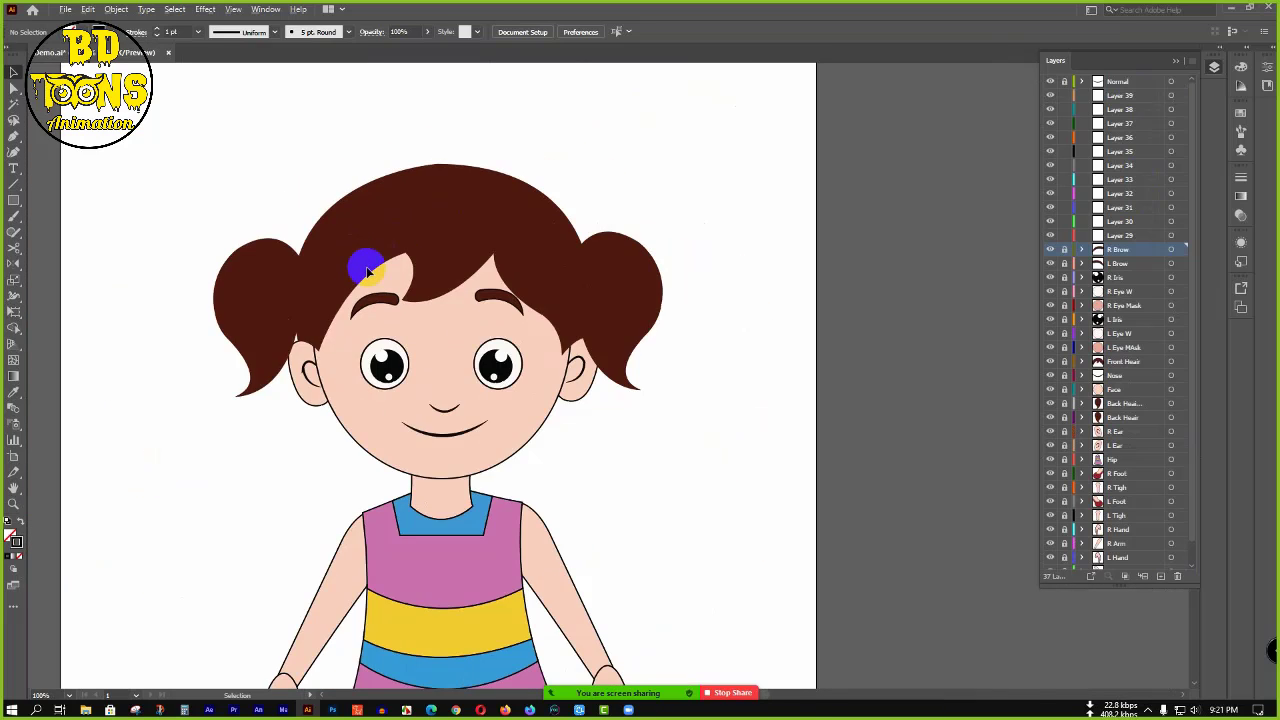
scroll(369, 273, up, 2)
scroll(369, 280, up, 1)
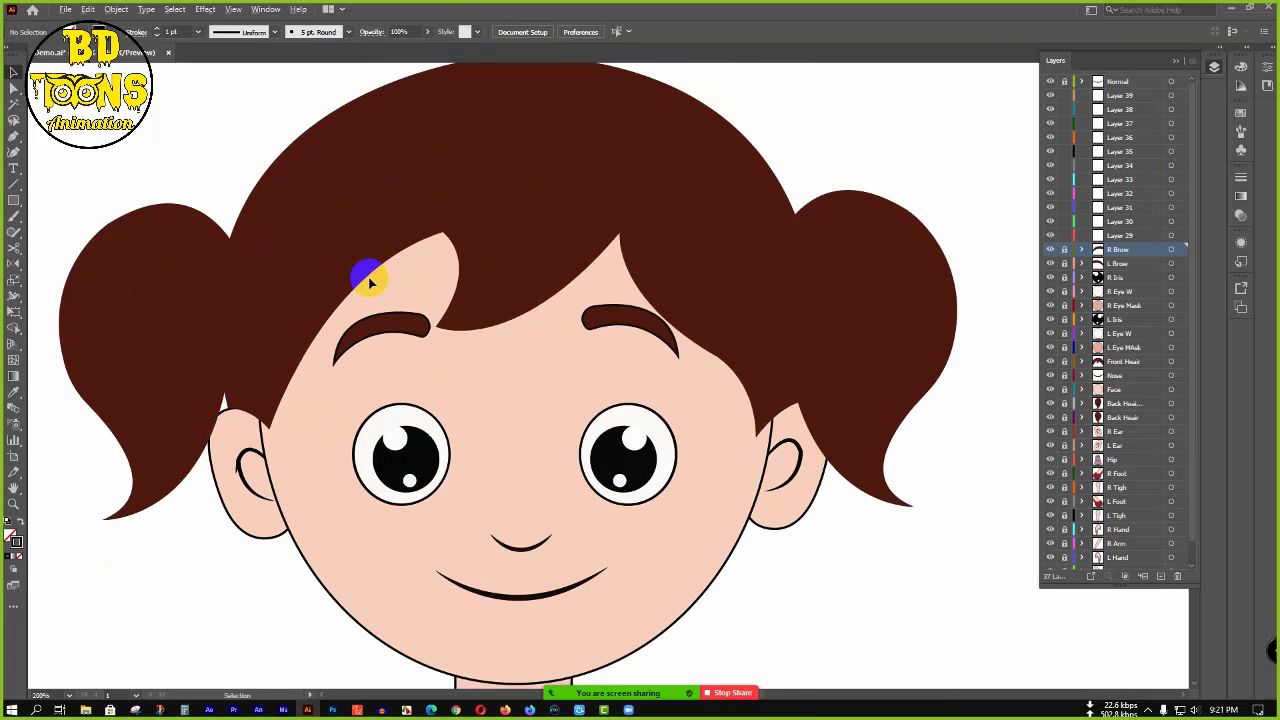
scroll(369, 280, down, 4)
drag(378, 277, 480, 271)
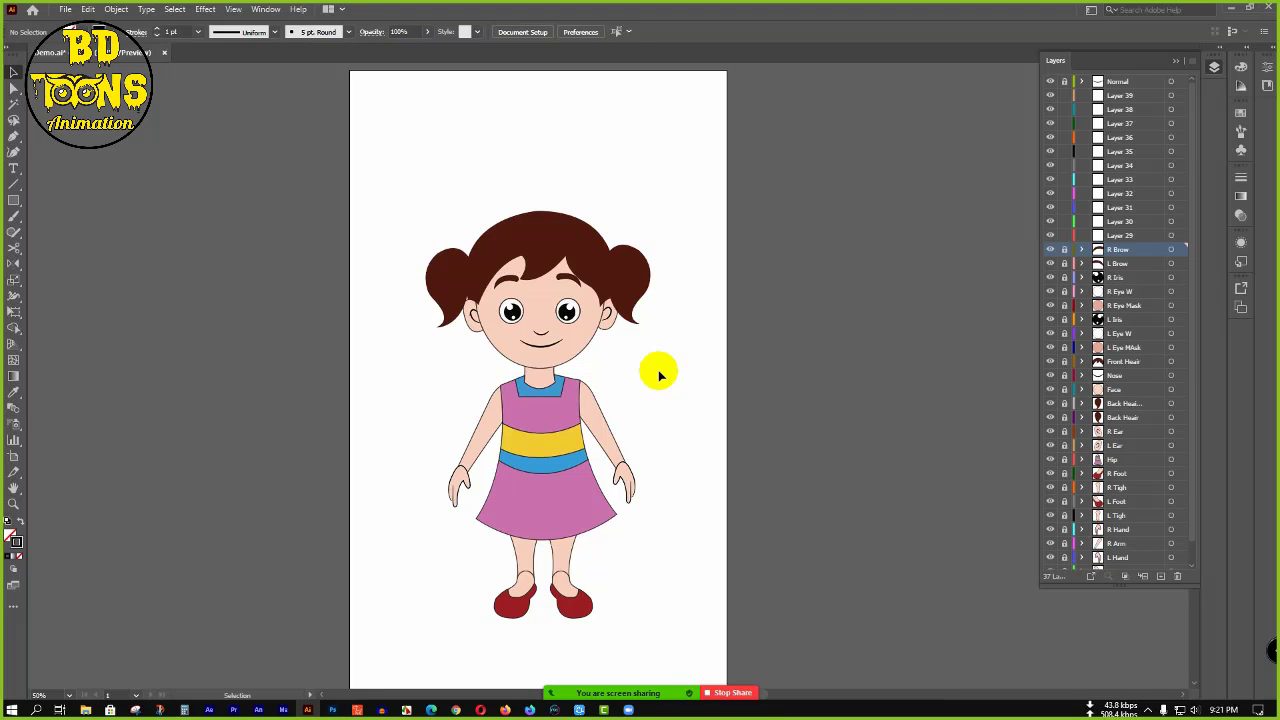
- Switch to the desktop, open the ঠোঁট folder inside র ফাইল, and check the mouth files in its Femele Leep folder
click(1233, 14)
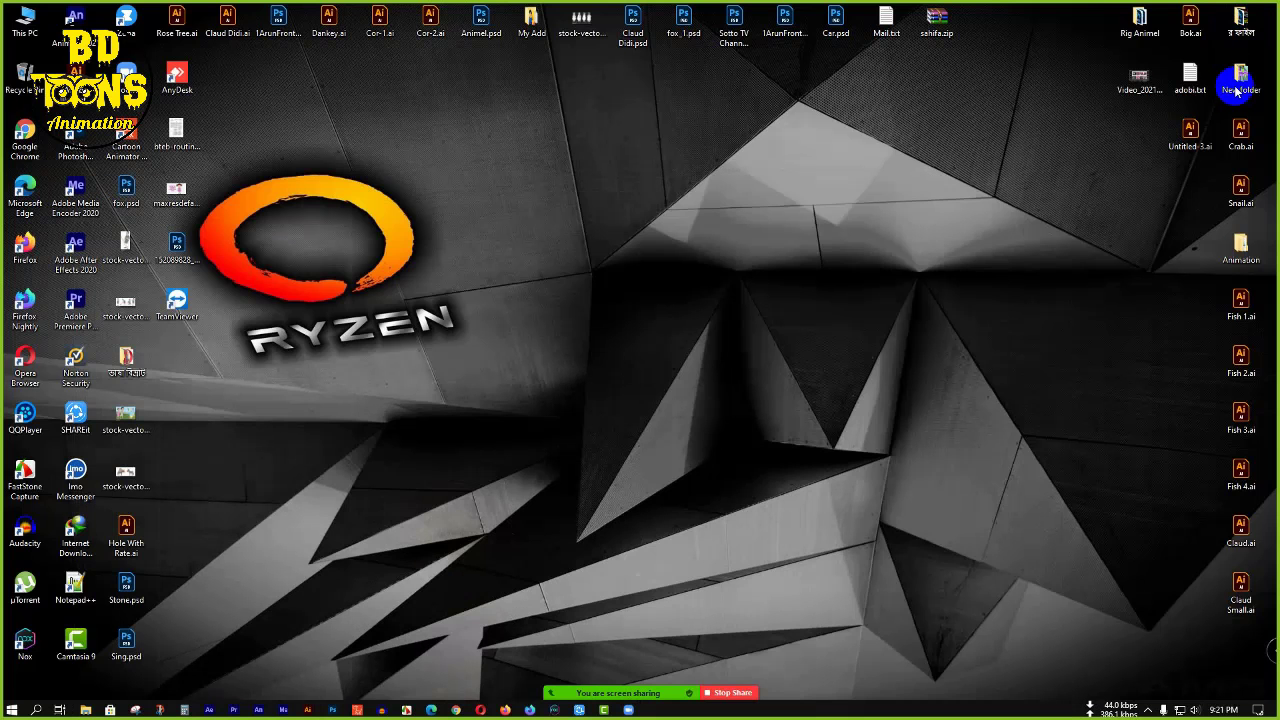
double_click(1243, 24)
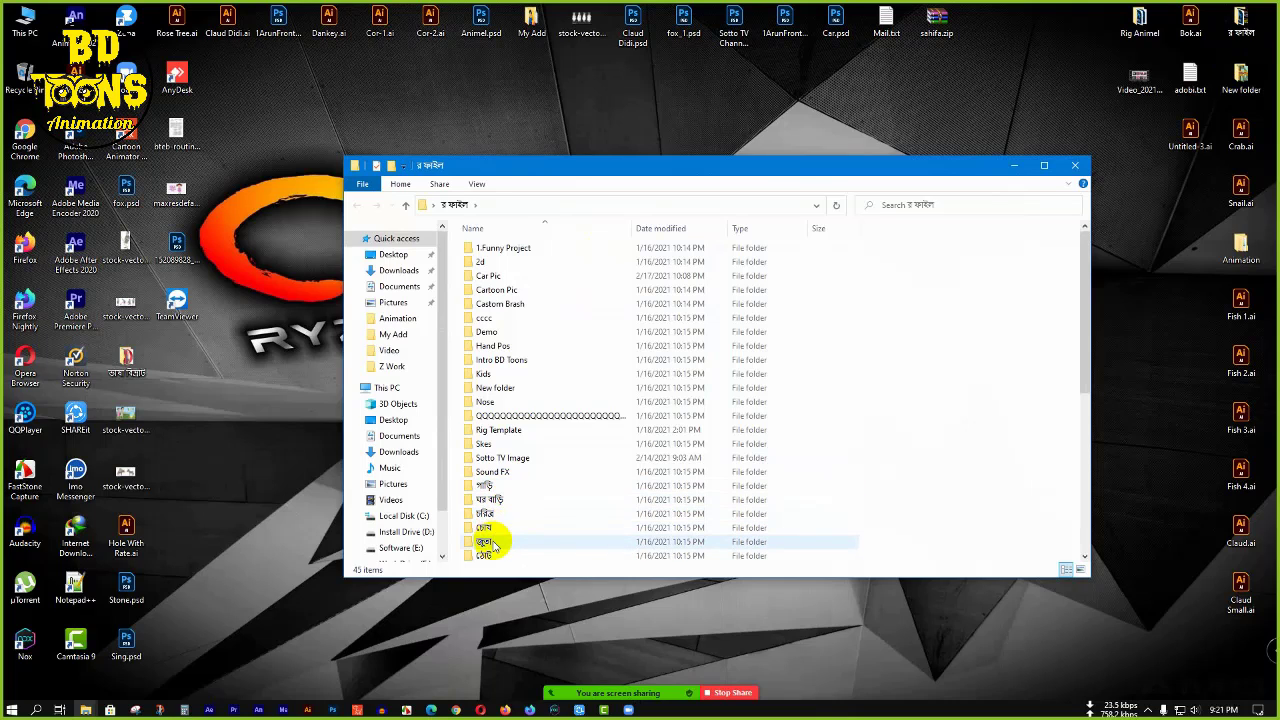
double_click(491, 556)
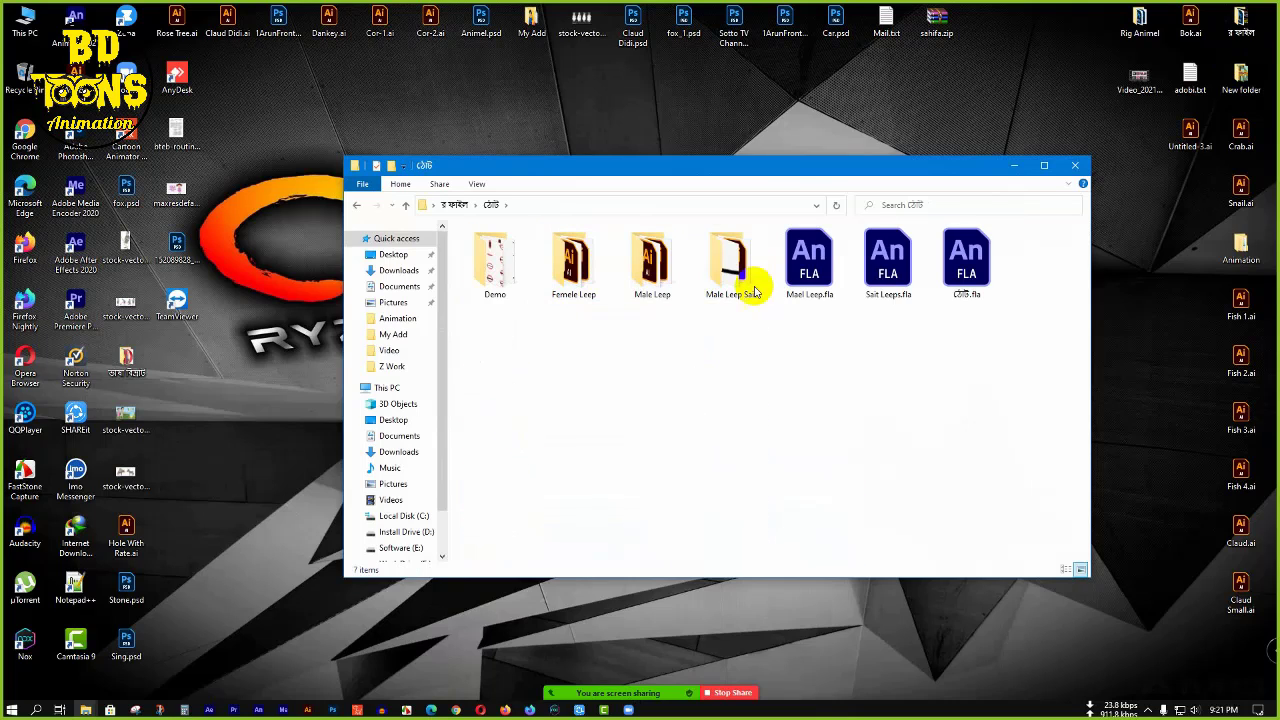
double_click(575, 270)
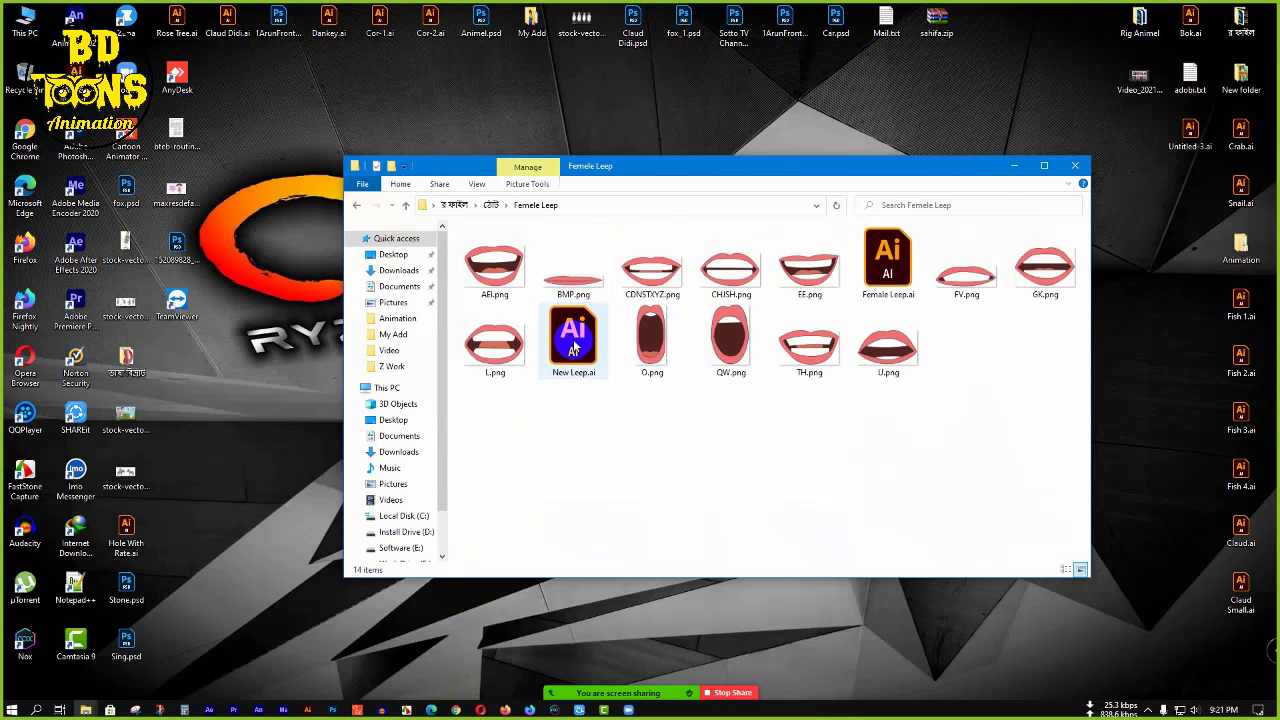
click(356, 206)
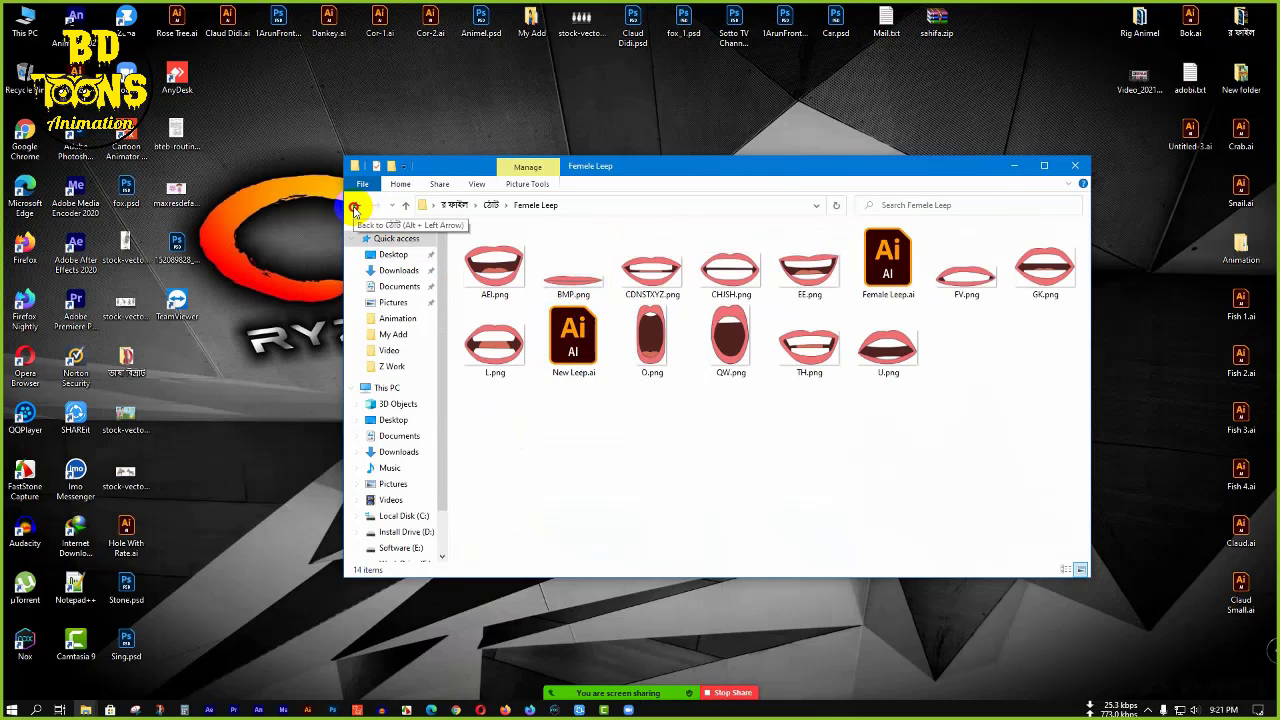
- Open Male&Female.ai from the Male Leep folder and look over its separate mouth shapes
double_click(648, 258)
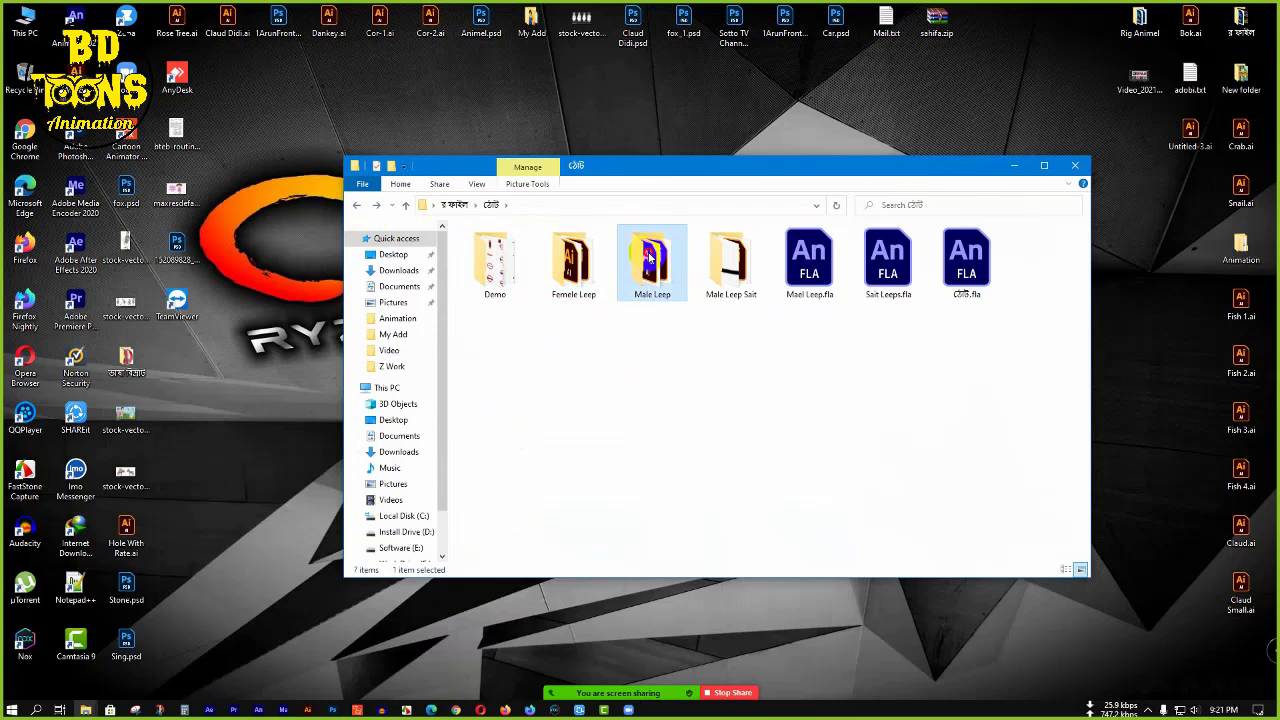
click(650, 358)
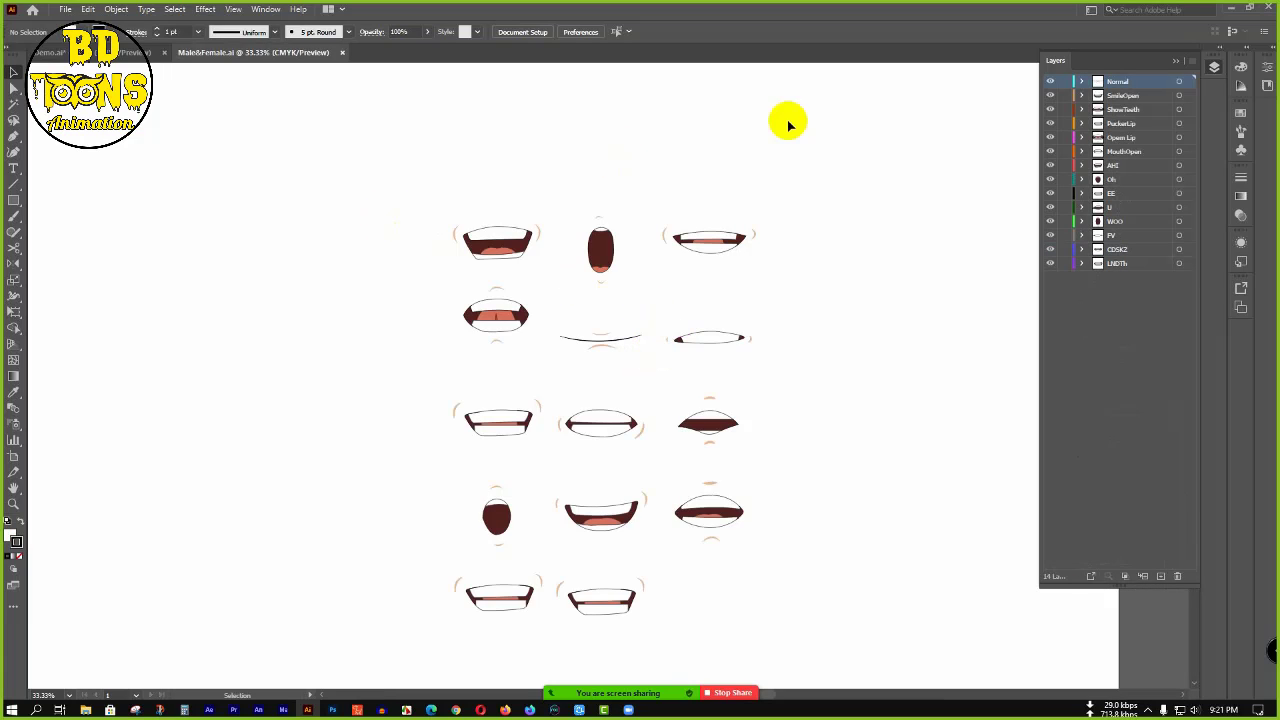
scroll(535, 274, down, 2)
- Return to the Male Leep folder, open Male&Female 2.ai, and look over its stacked mouth shapes
click(1230, 8)
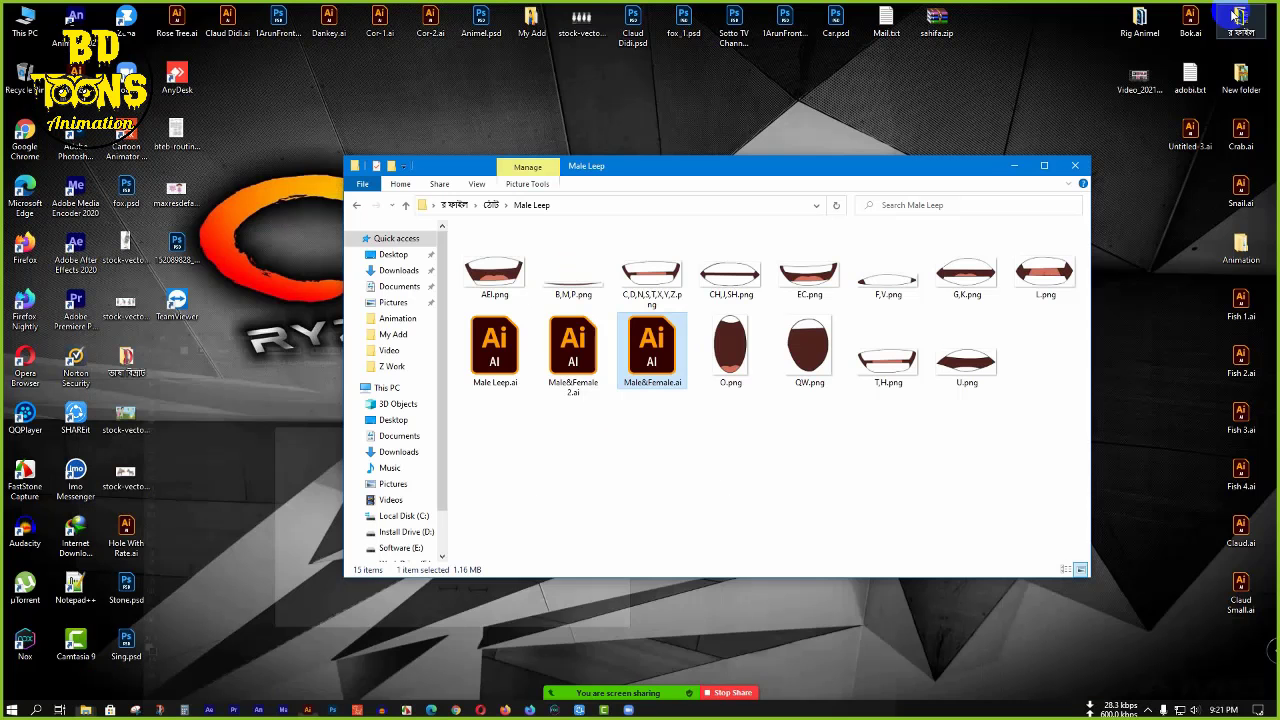
double_click(573, 341)
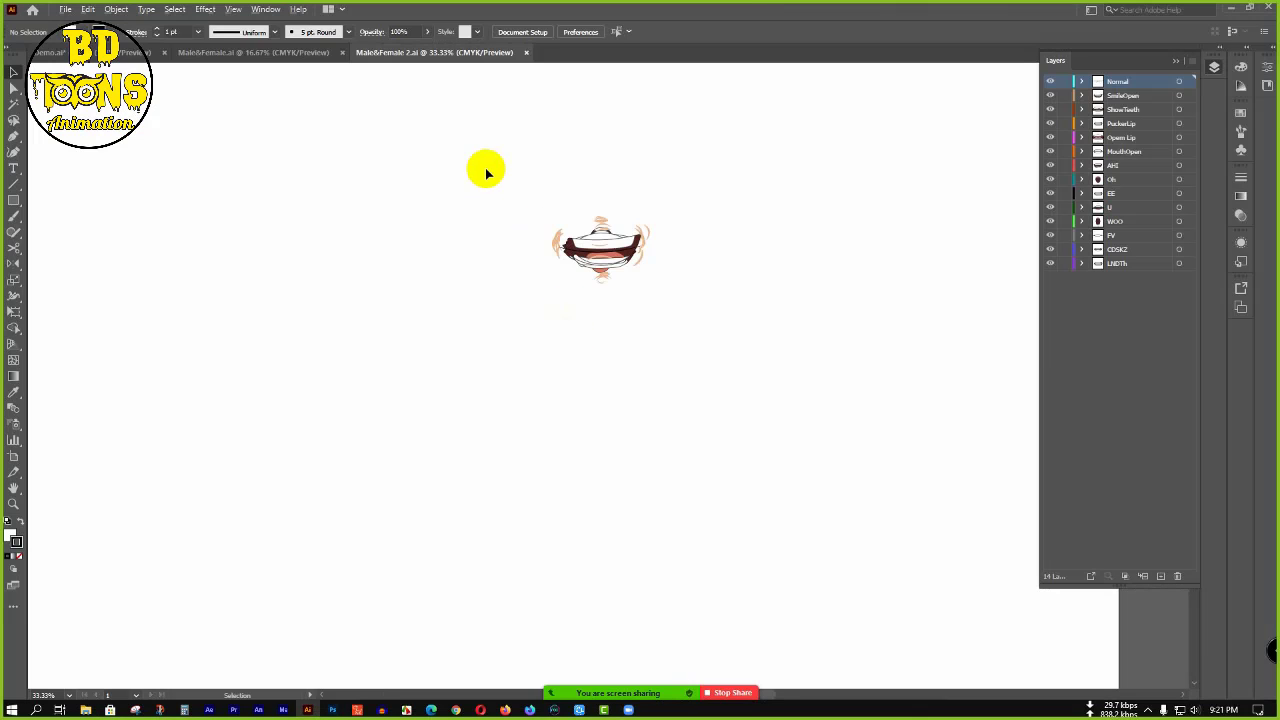
scroll(486, 171, down, 1)
scroll(612, 168, up, 2)
scroll(537, 240, down, 1)
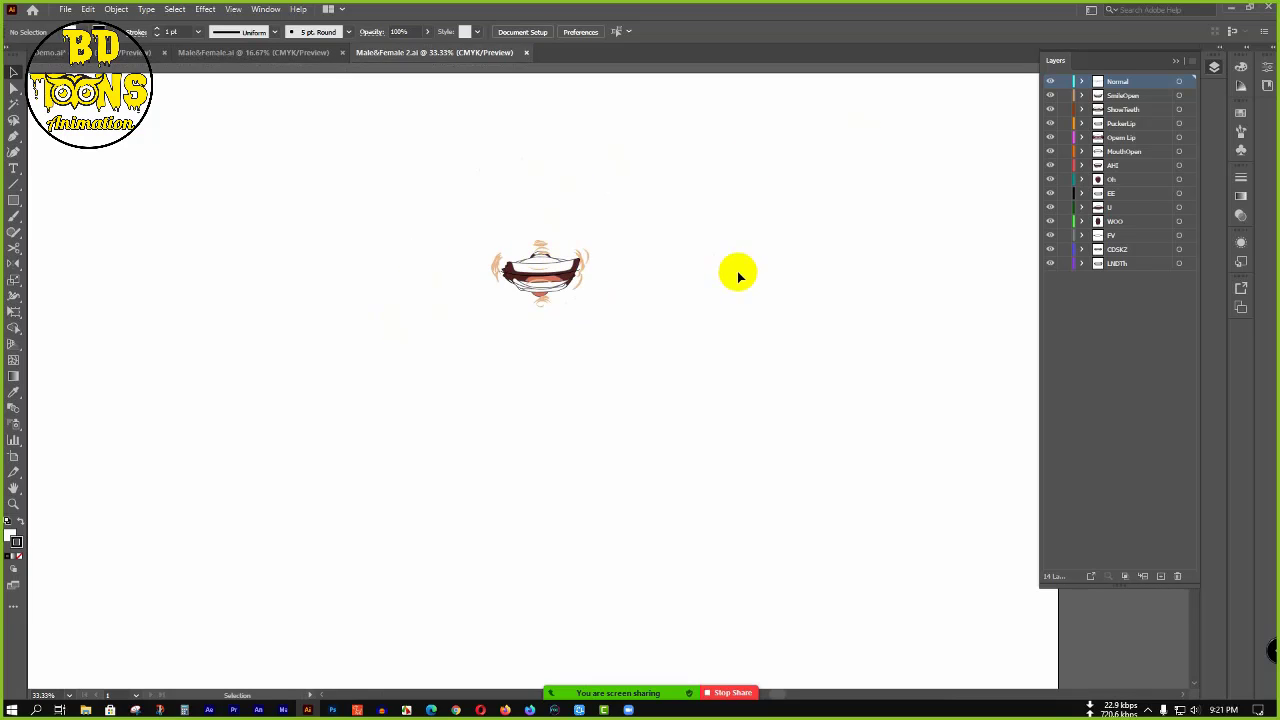
- Close Male&Female.ai and return to Demo.ai, keeping Male&Female 2.ai open for comparing the layers
click(341, 52)
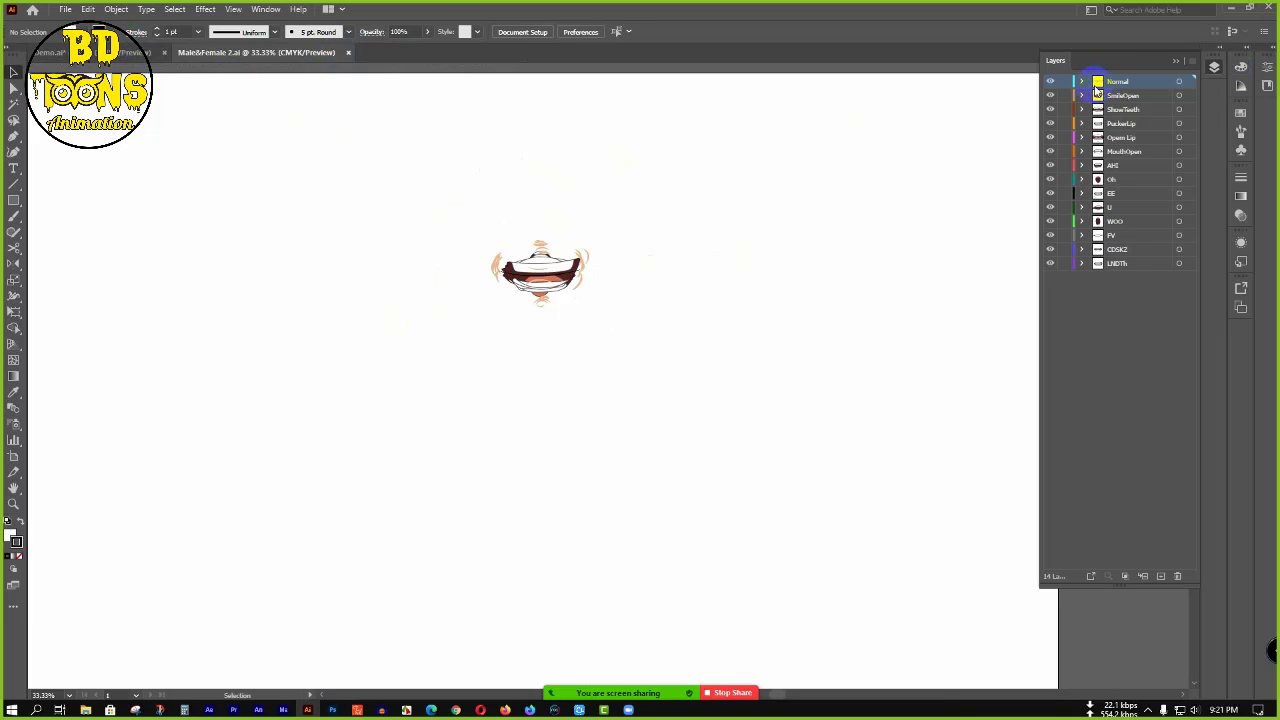
click(140, 54)
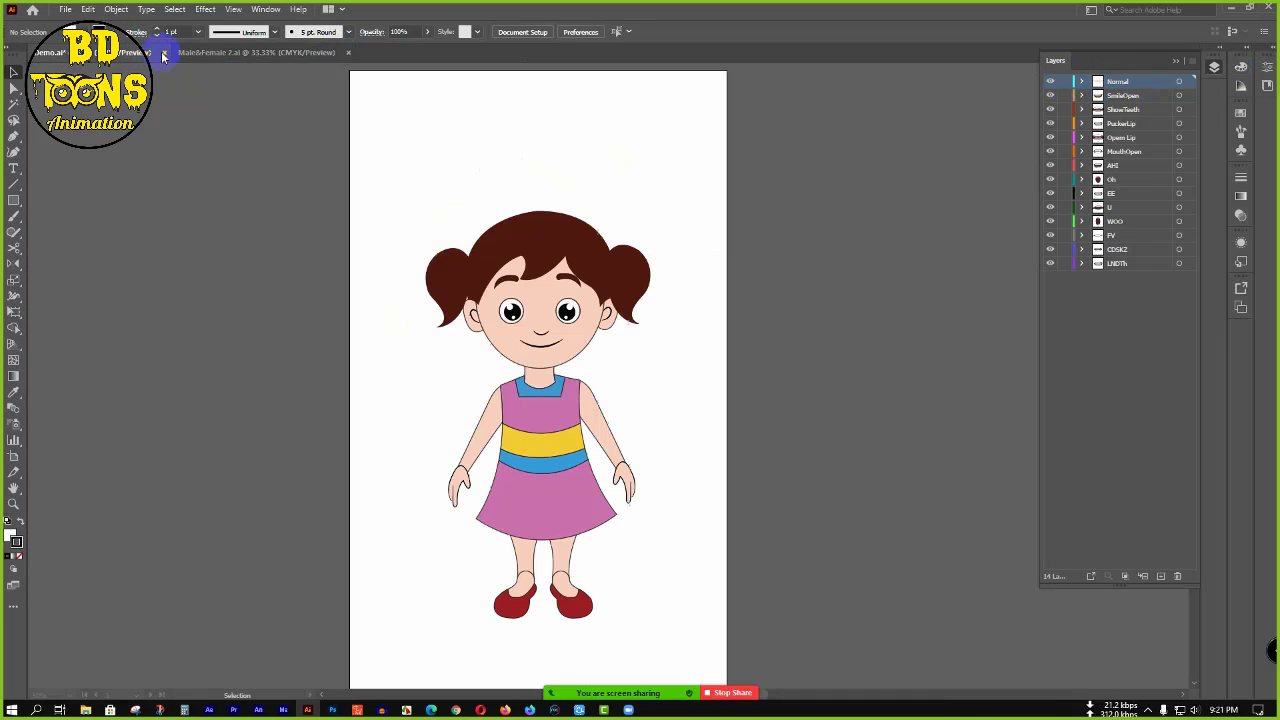
click(190, 54)
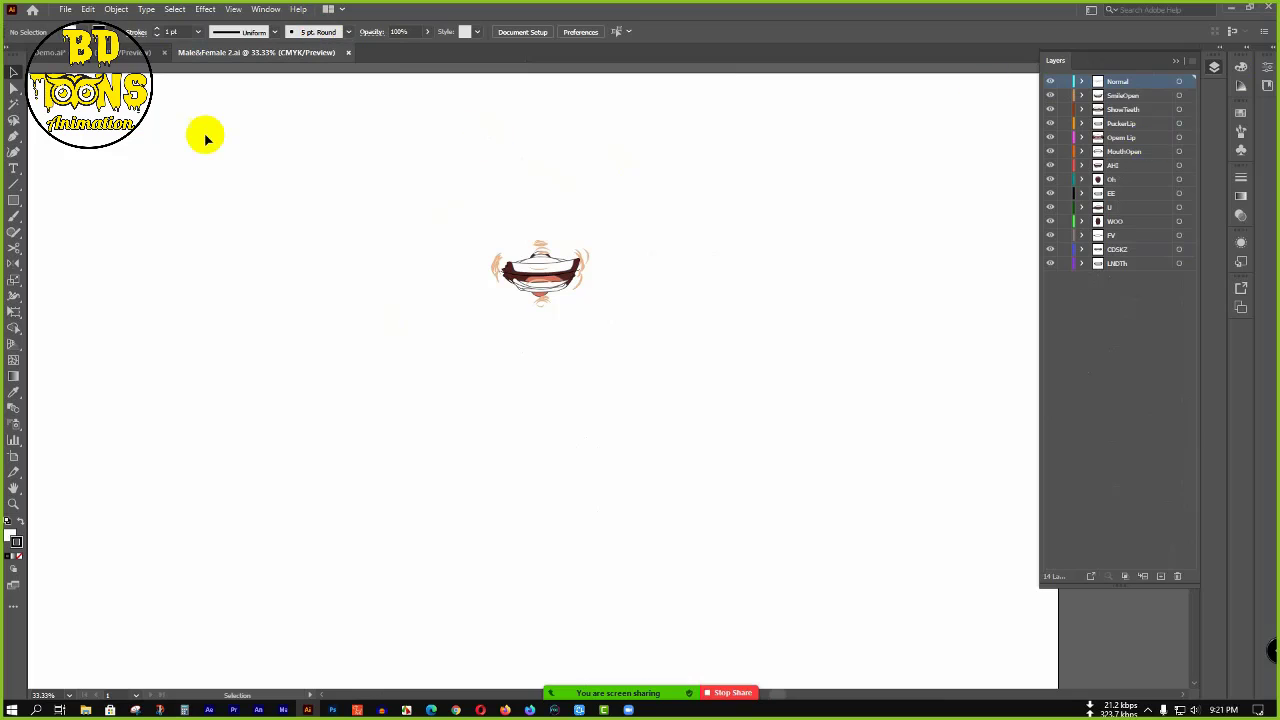
click(120, 54)
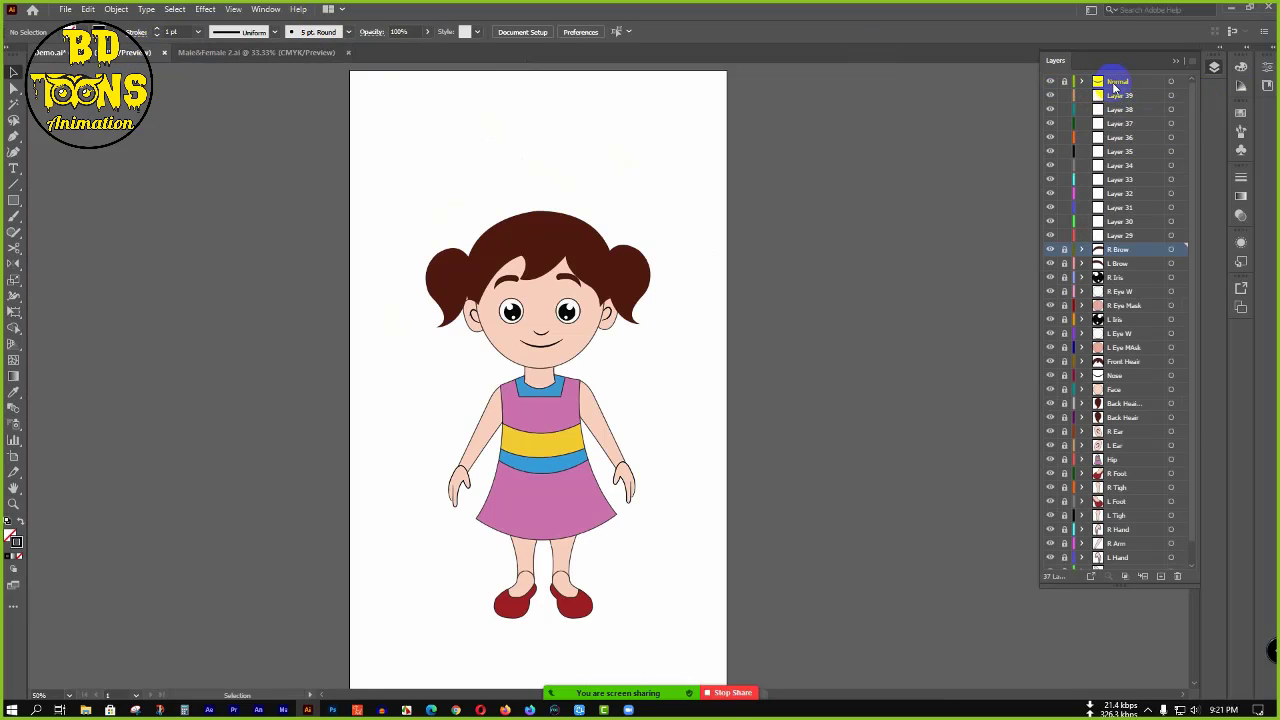
- Copy the SmileOpen layer name from Male&Female 2.ai and rename Layer 39 in Demo.ai as SmileOpen
click(300, 52)
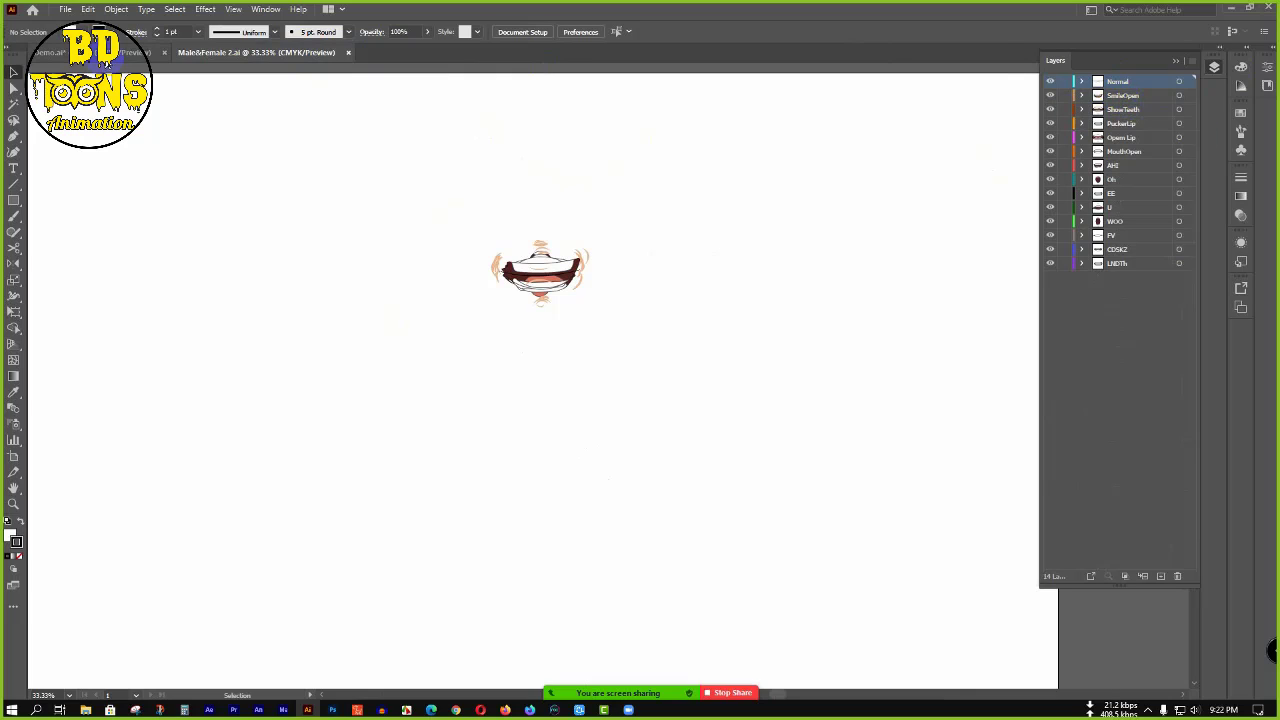
double_click(1126, 96)
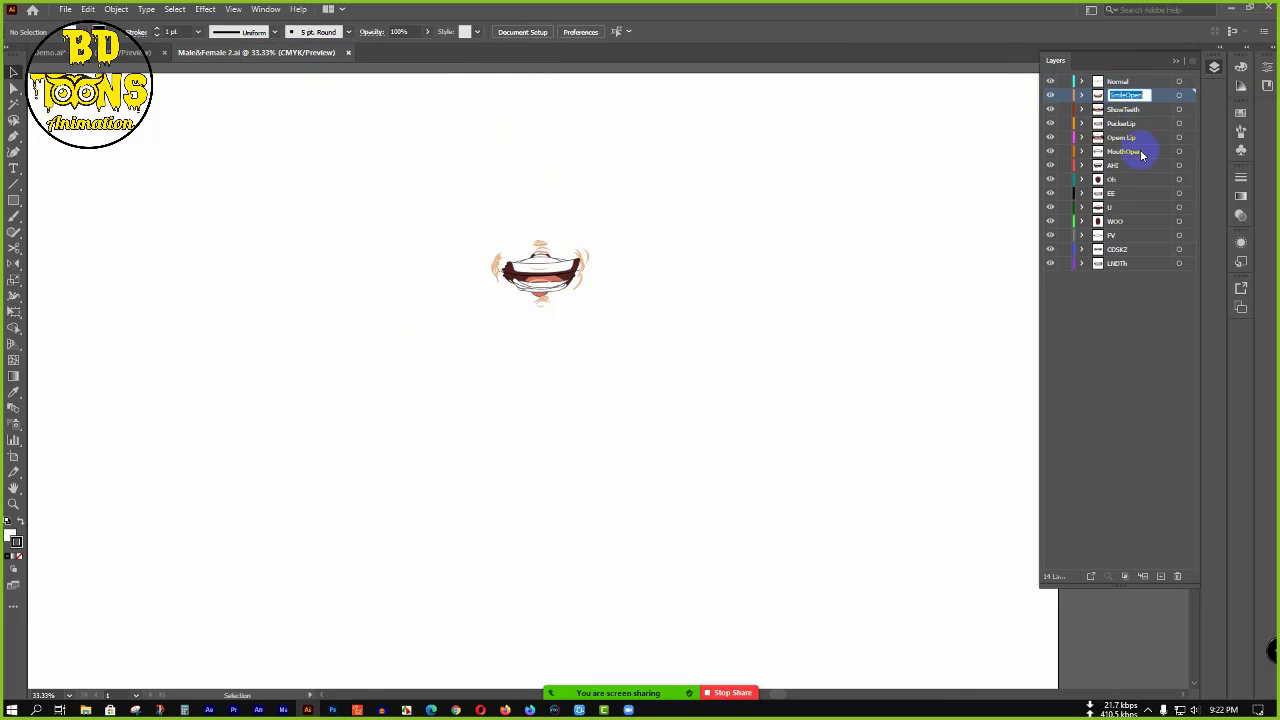
key(ctrl+Tab)
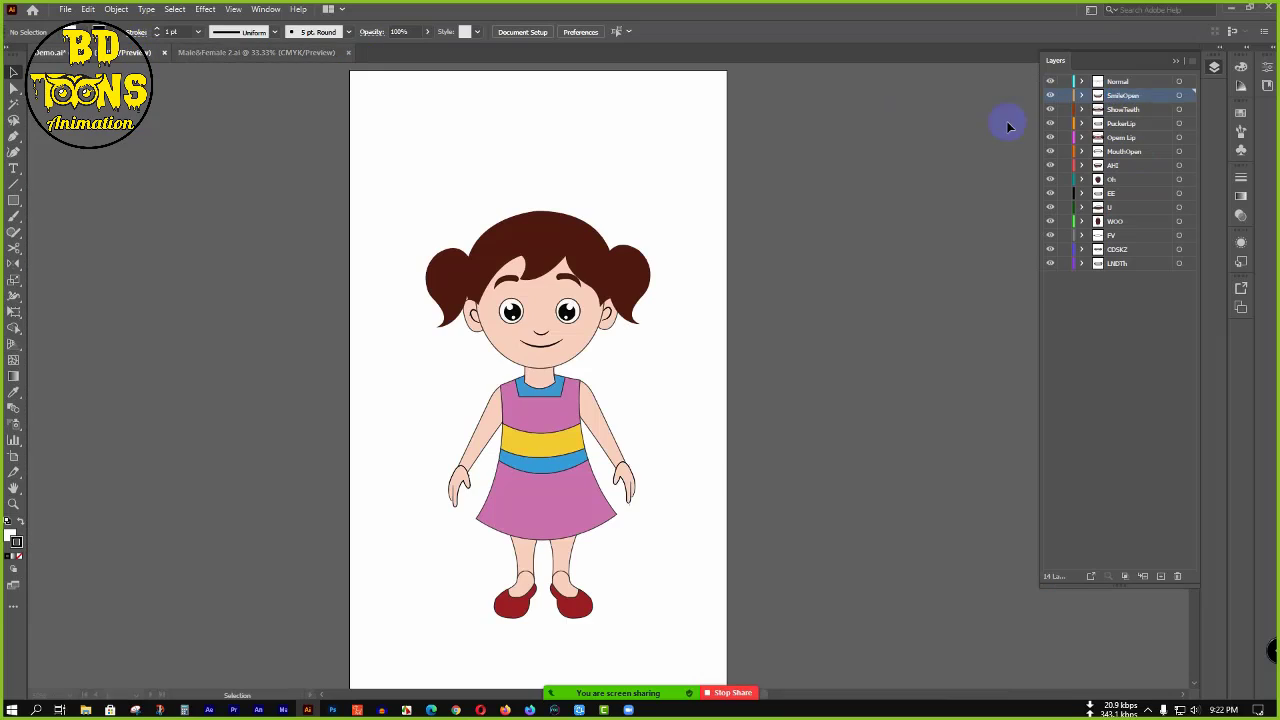
double_click(1121, 96)
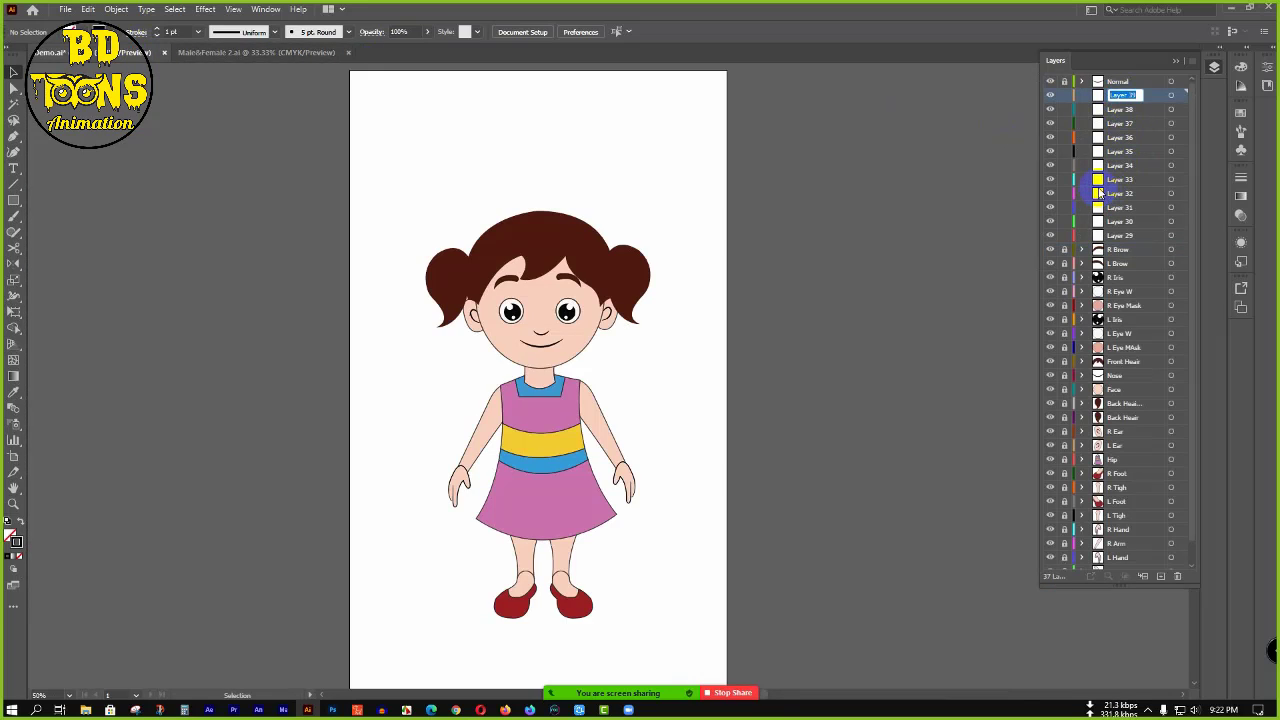
key(Return)
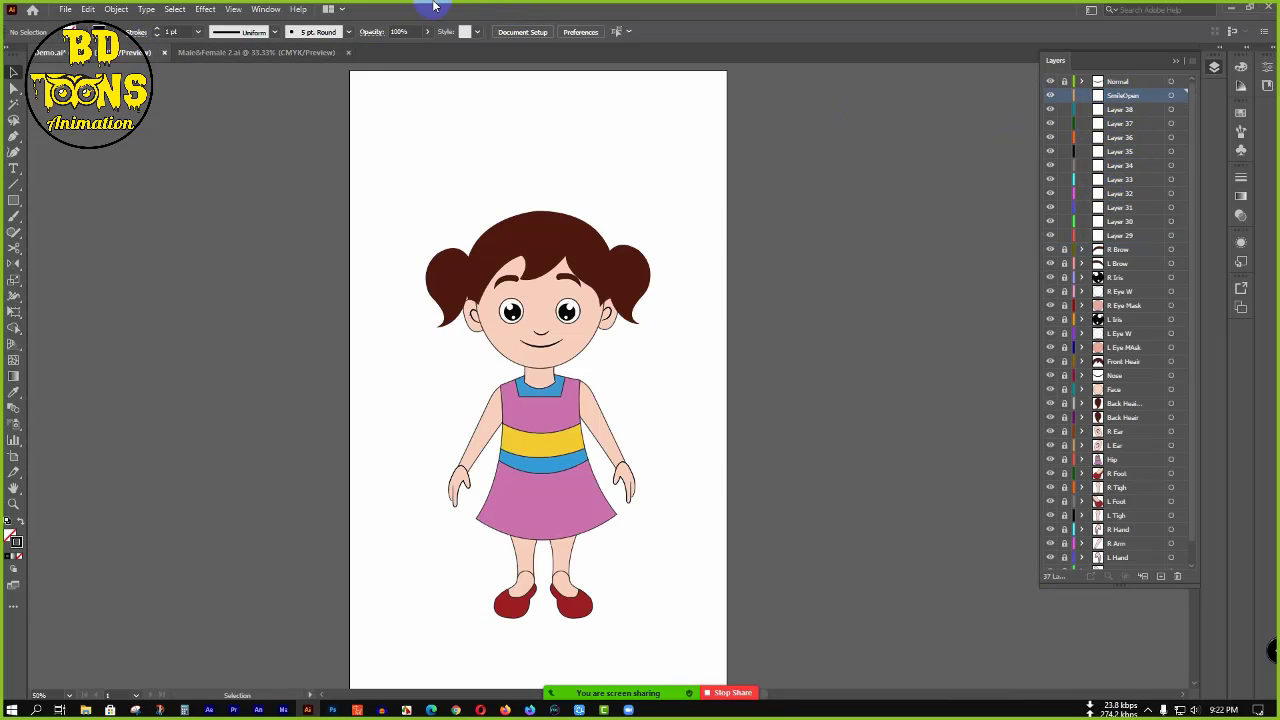
- Copy the ShowTeeth layer name from Male&Female 2.ai and rename Layer 38 in Demo.ai as ShowTeeth
click(295, 52)
double_click(1127, 109)
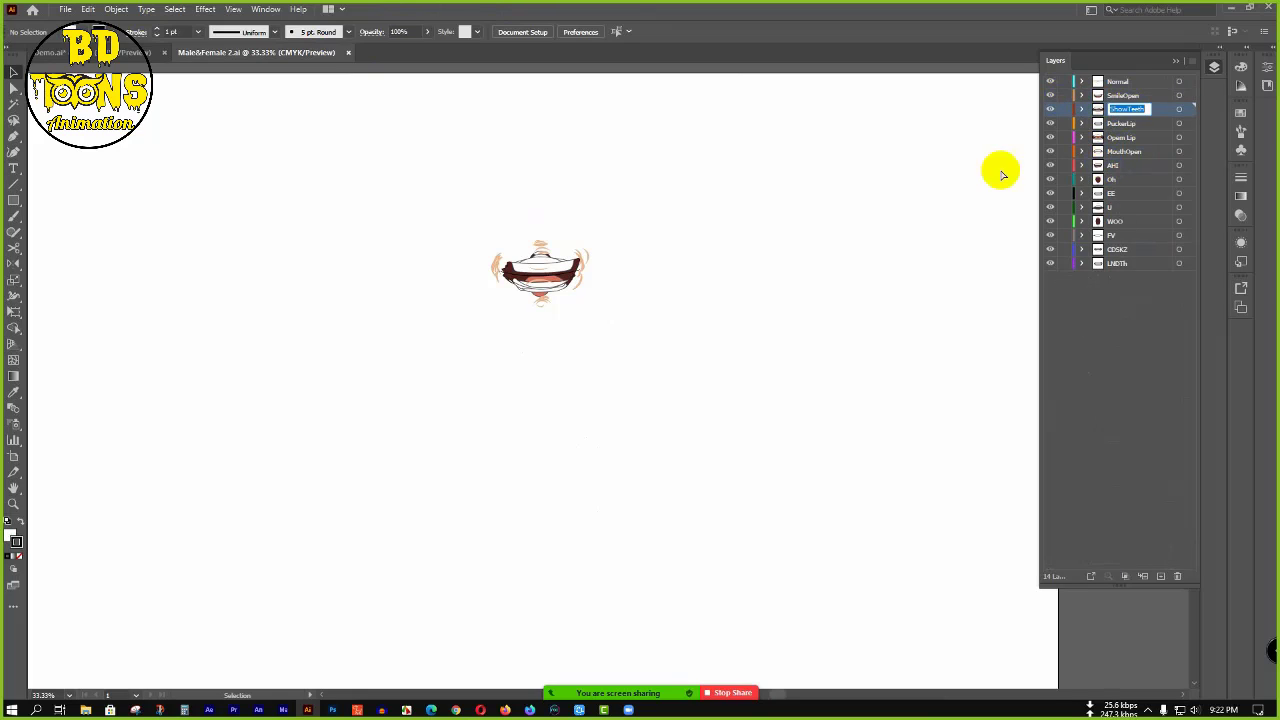
click(122, 55)
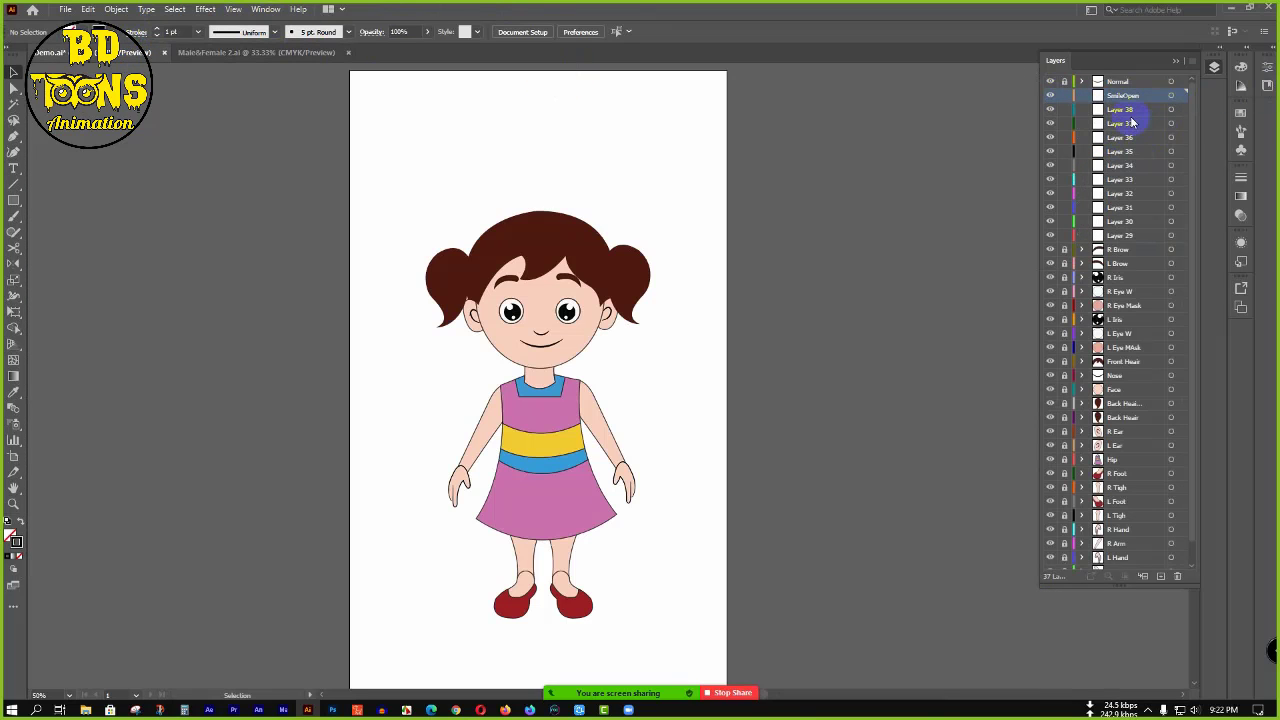
double_click(1122, 109)
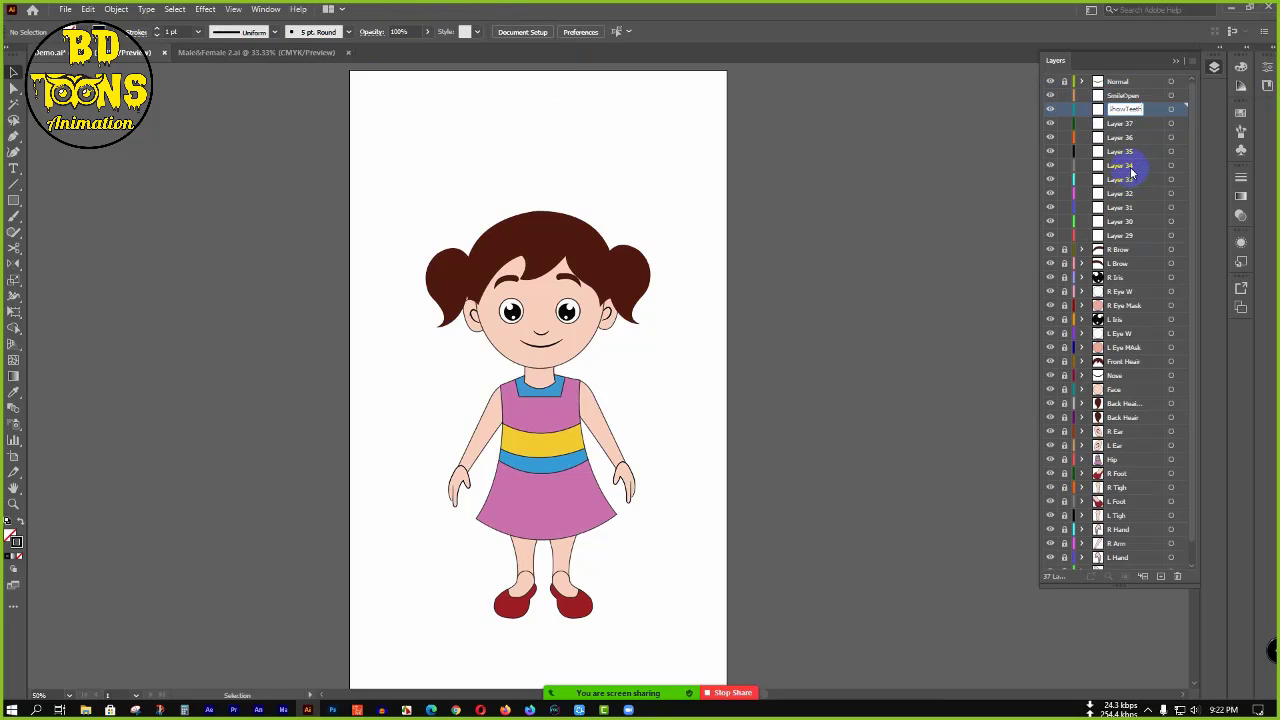
- Copy the PuckerLip layer name from Male&Female 2.ai and rename Layer 37 in Demo.ai as PuckerLip
click(278, 53)
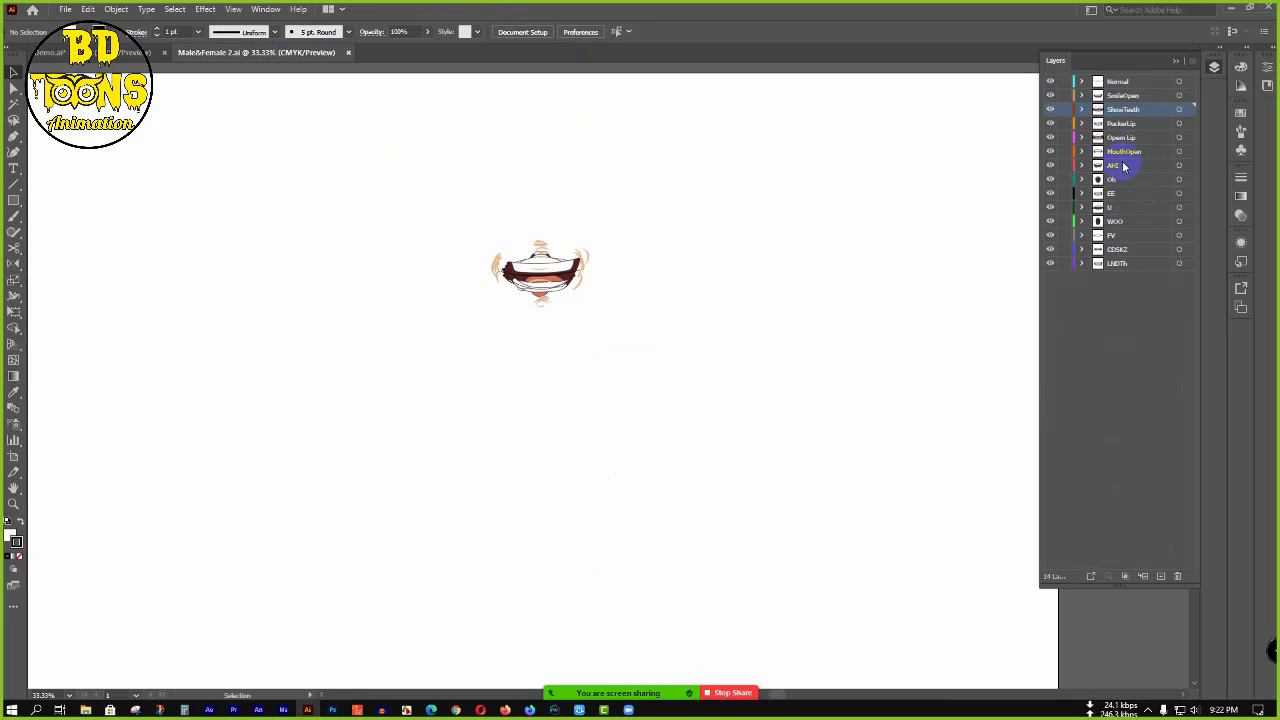
double_click(1120, 124)
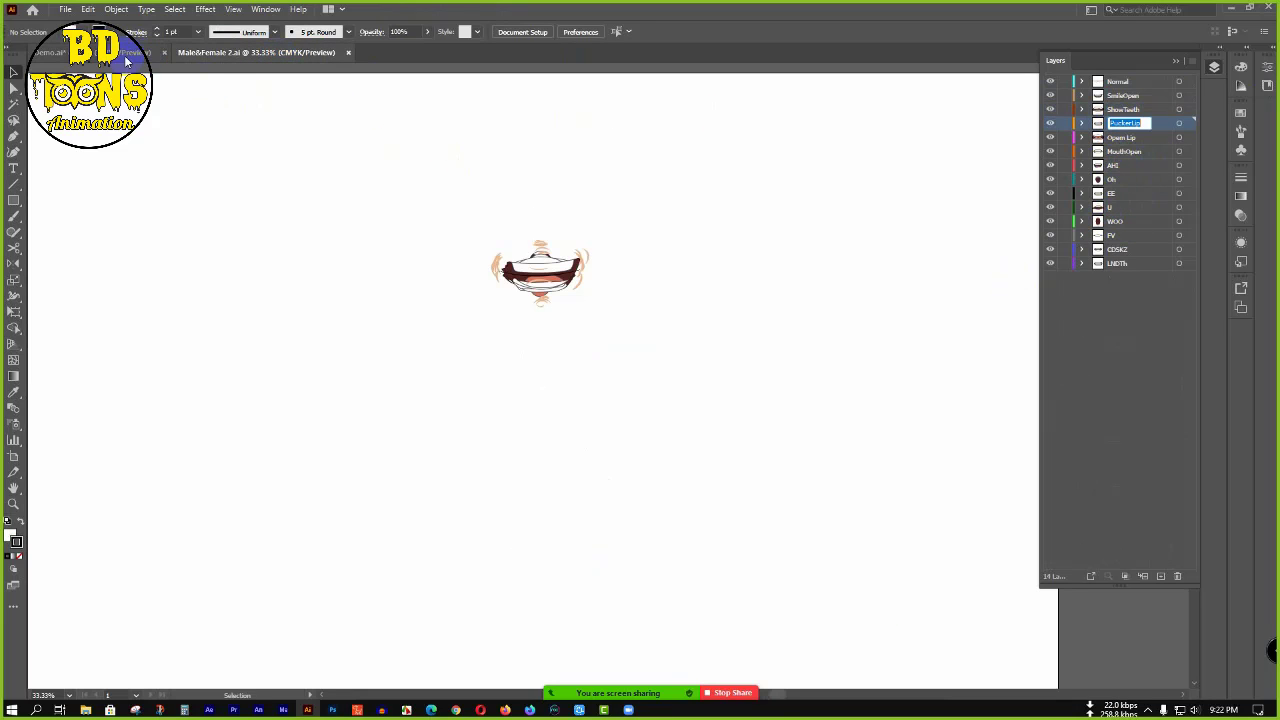
click(124, 55)
click(1118, 124)
double_click(1120, 124)
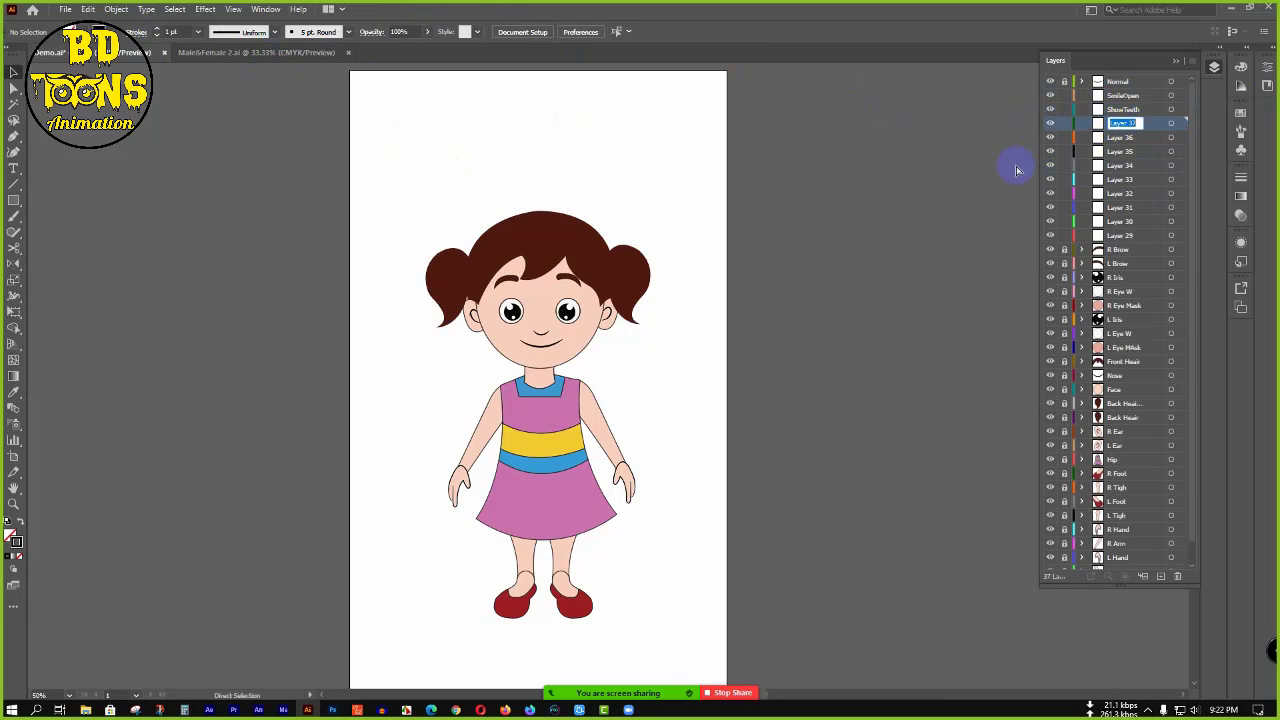
- Copy the open-lip layer's name, listed below PuckerLip in Male&Female 2.ai, and give it to Layer 36 in Demo.ai
click(228, 55)
click(1118, 138)
double_click(1118, 138)
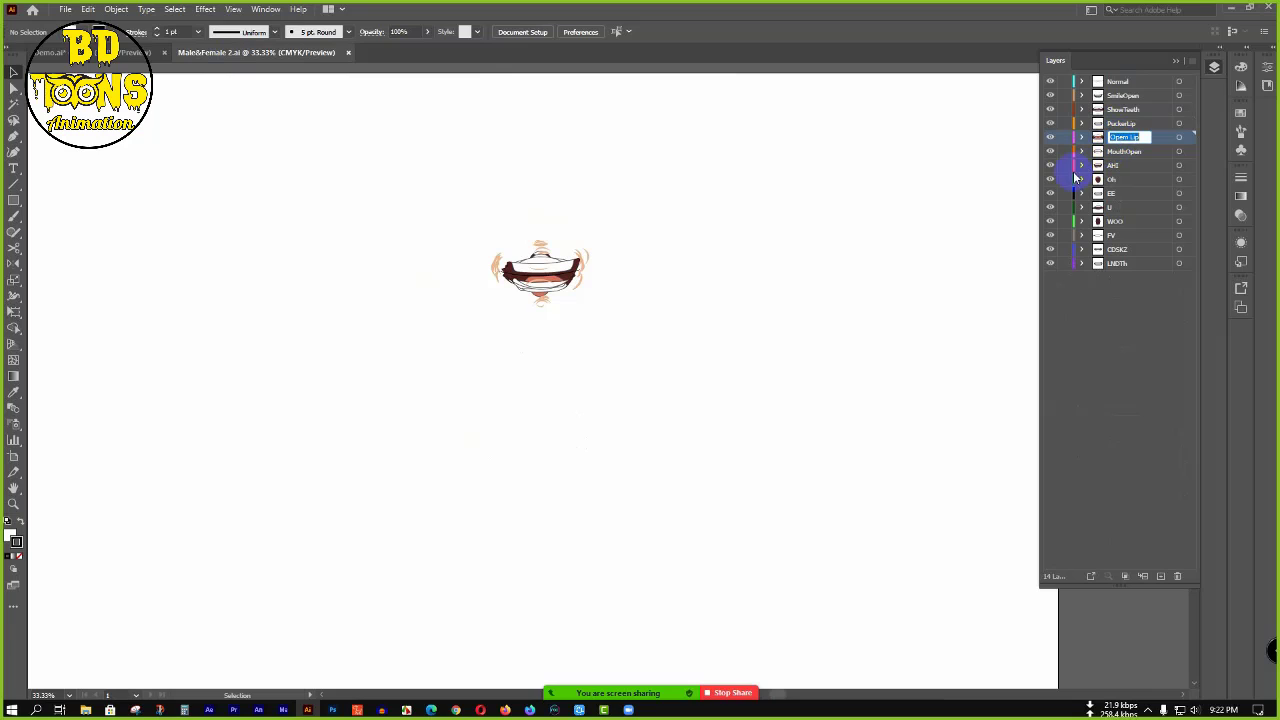
click(135, 57)
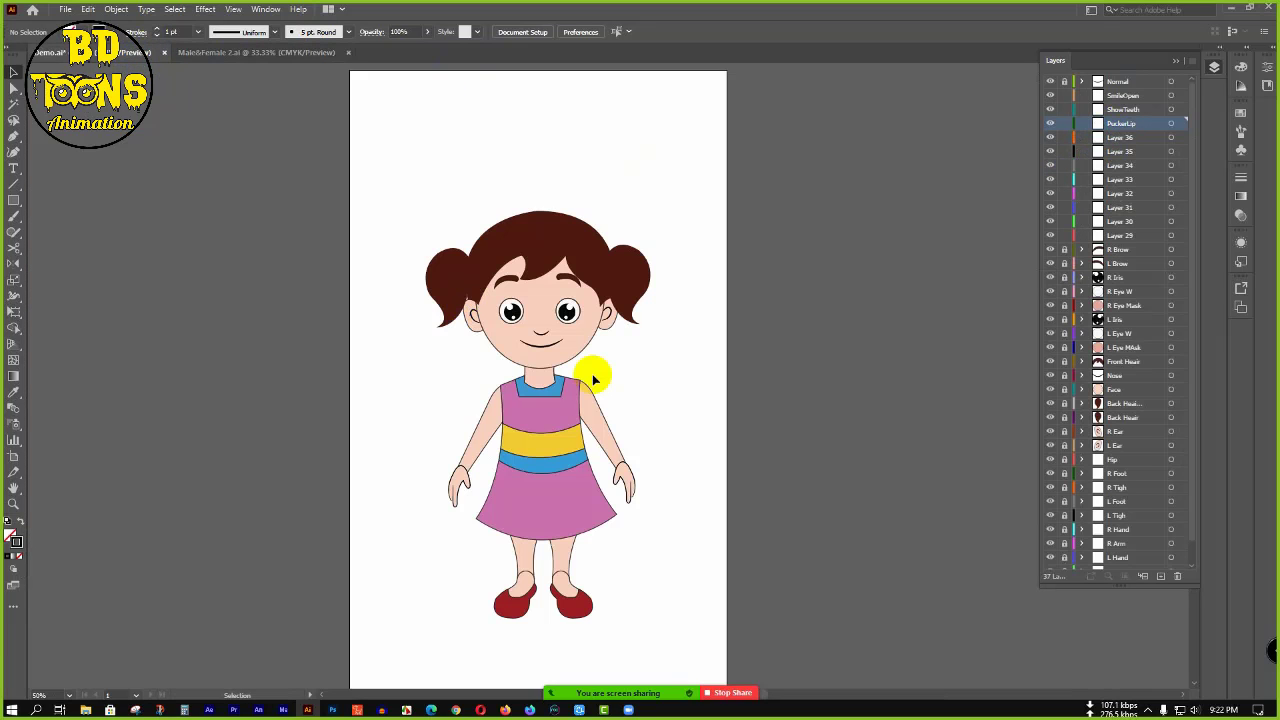
double_click(1121, 138)
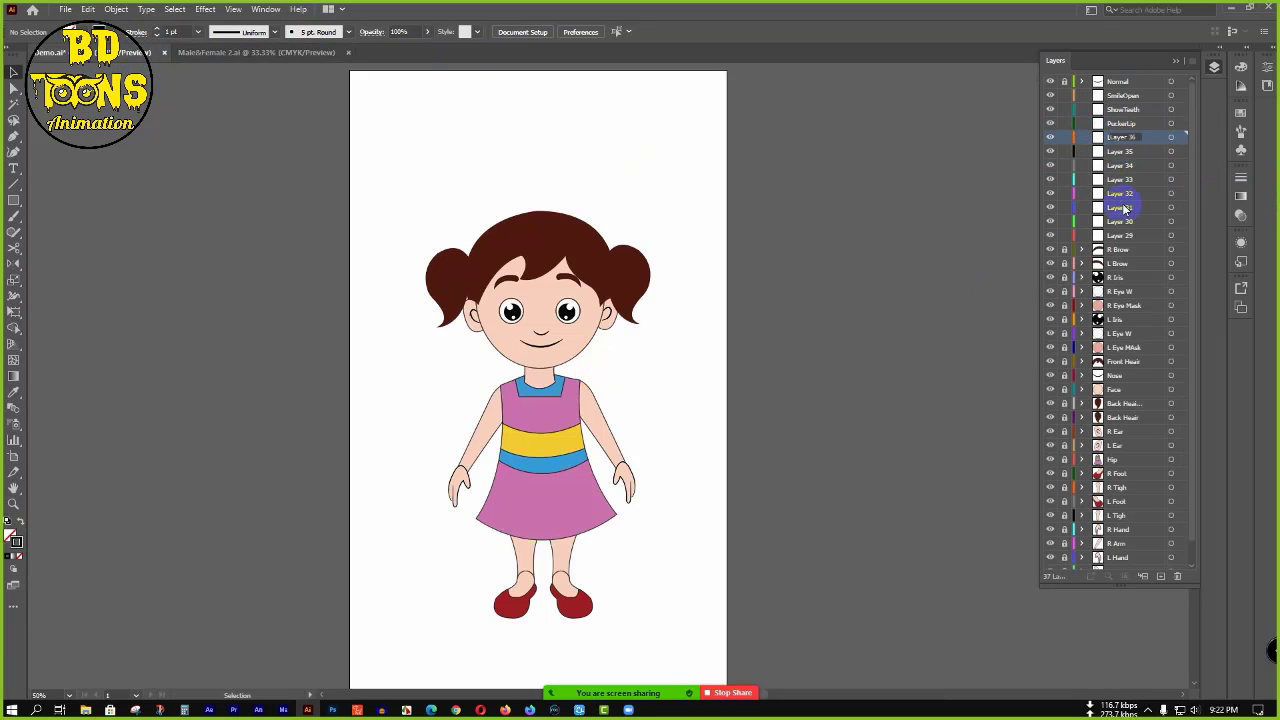
key(Return)
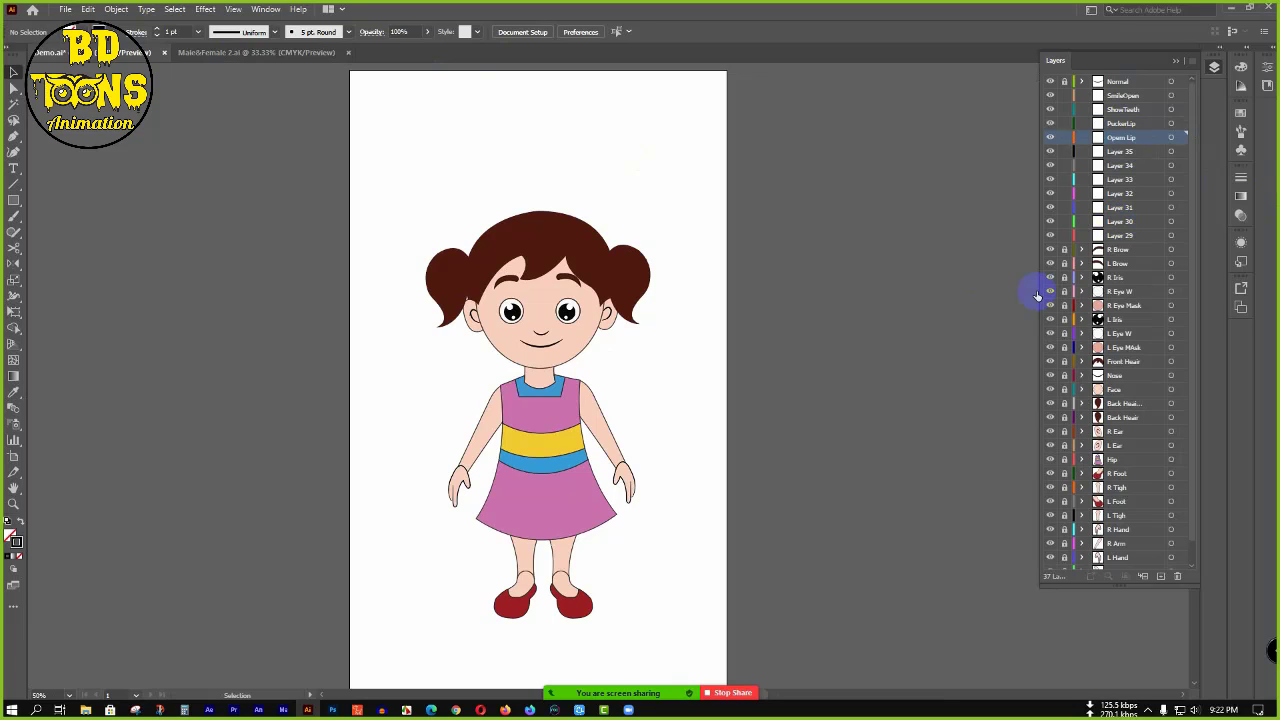
- Switch to the Chrome window, decline the incoming Facebook call, and close the Facebook tab before returning to Illustrator
click(455, 709)
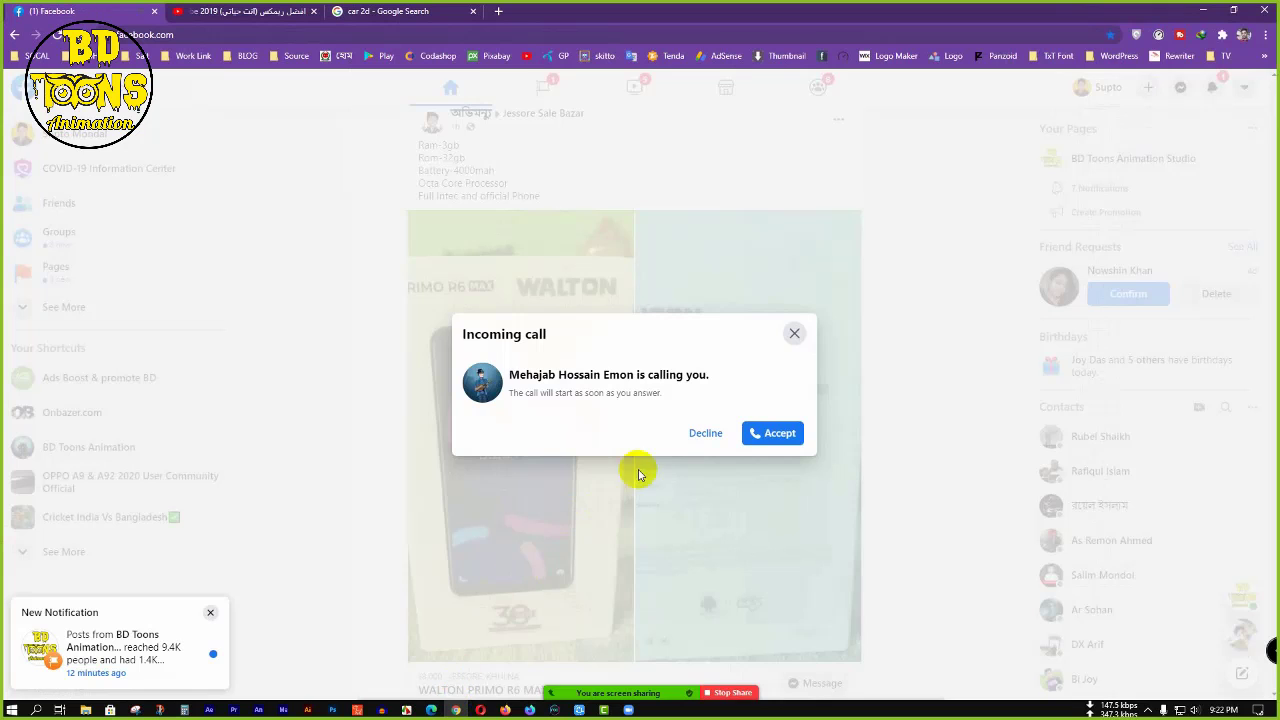
click(691, 433)
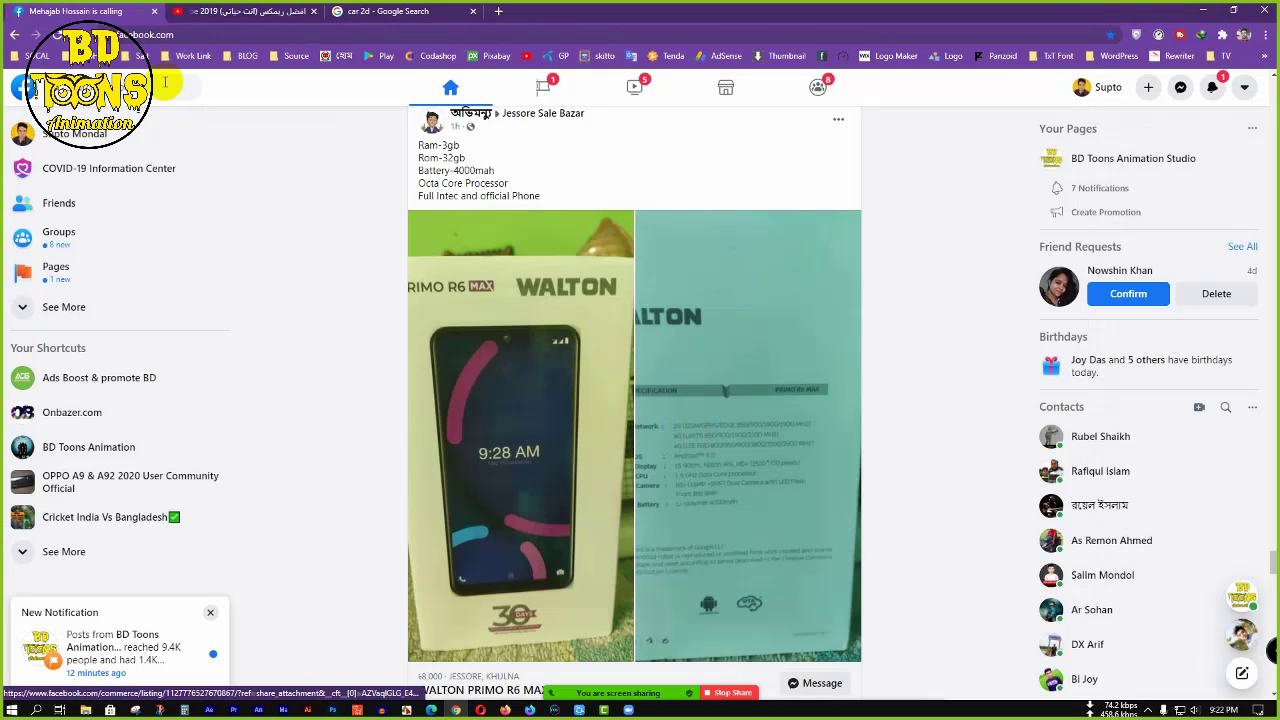
click(155, 12)
click(1203, 10)
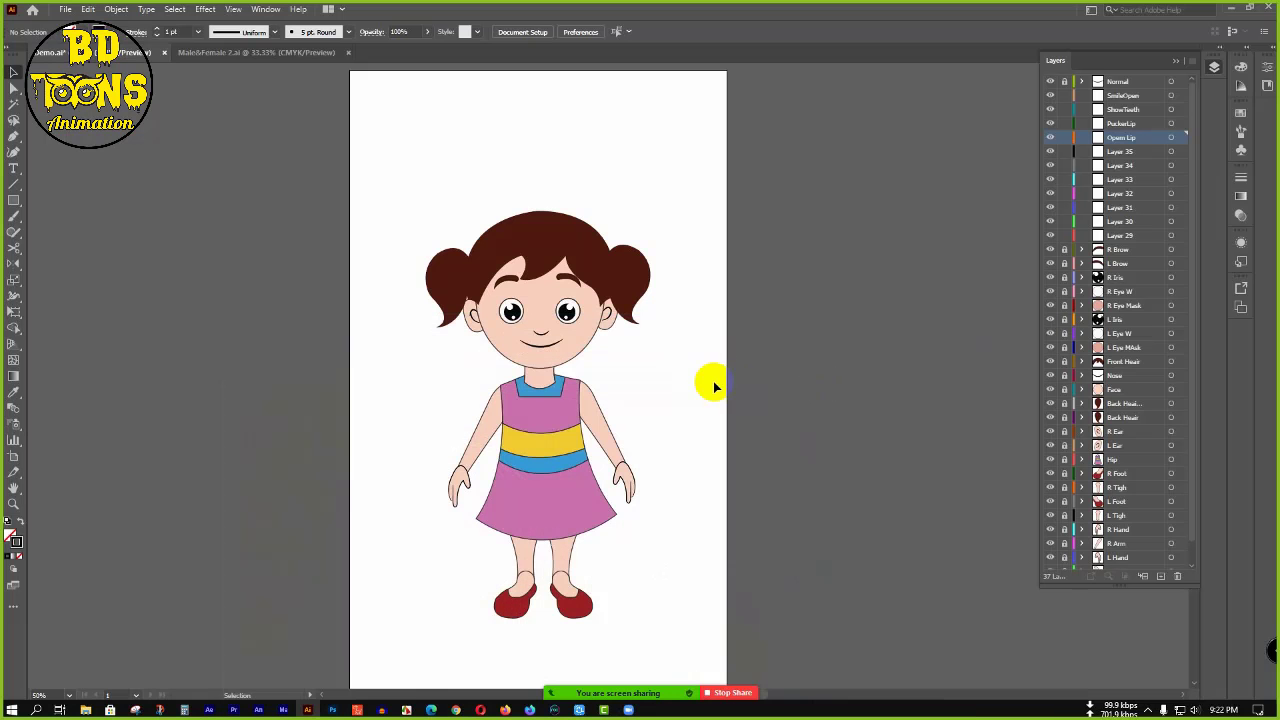
- Copy the MouthOpen layer name from Male&Female 2.ai and rename Layer 35 in Demo.ai as MouthOpen
click(298, 55)
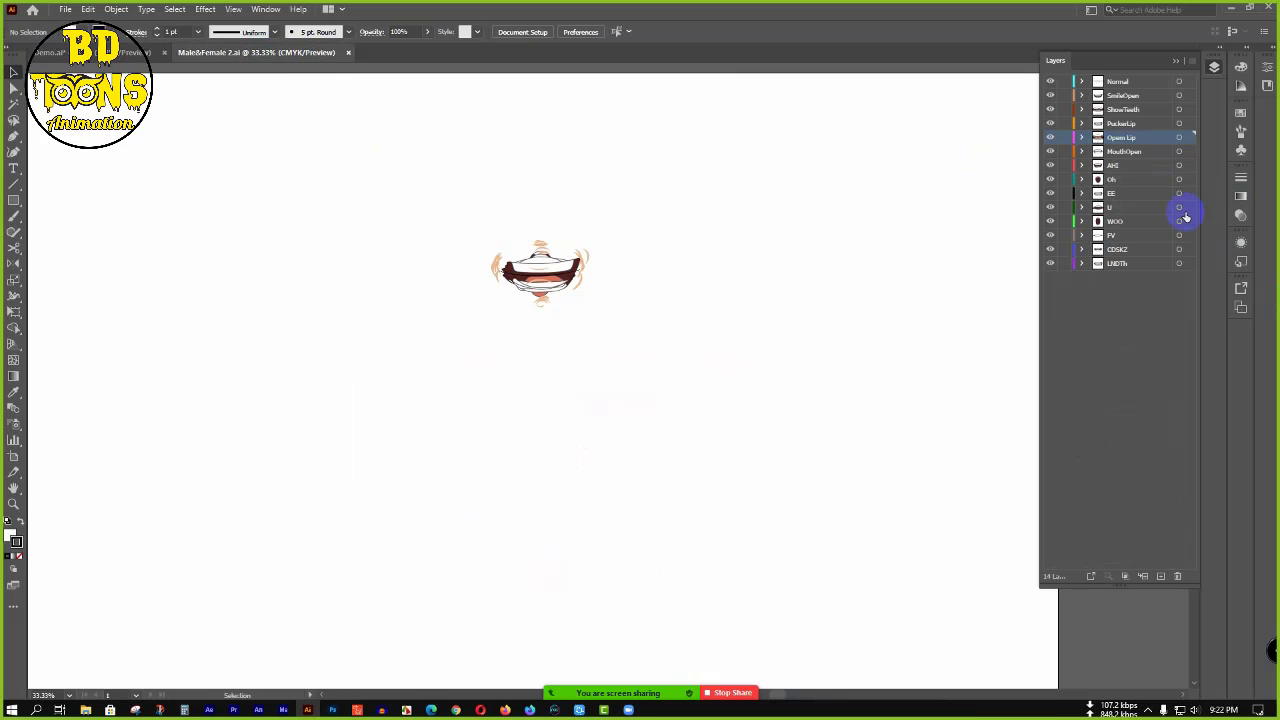
click(1121, 151)
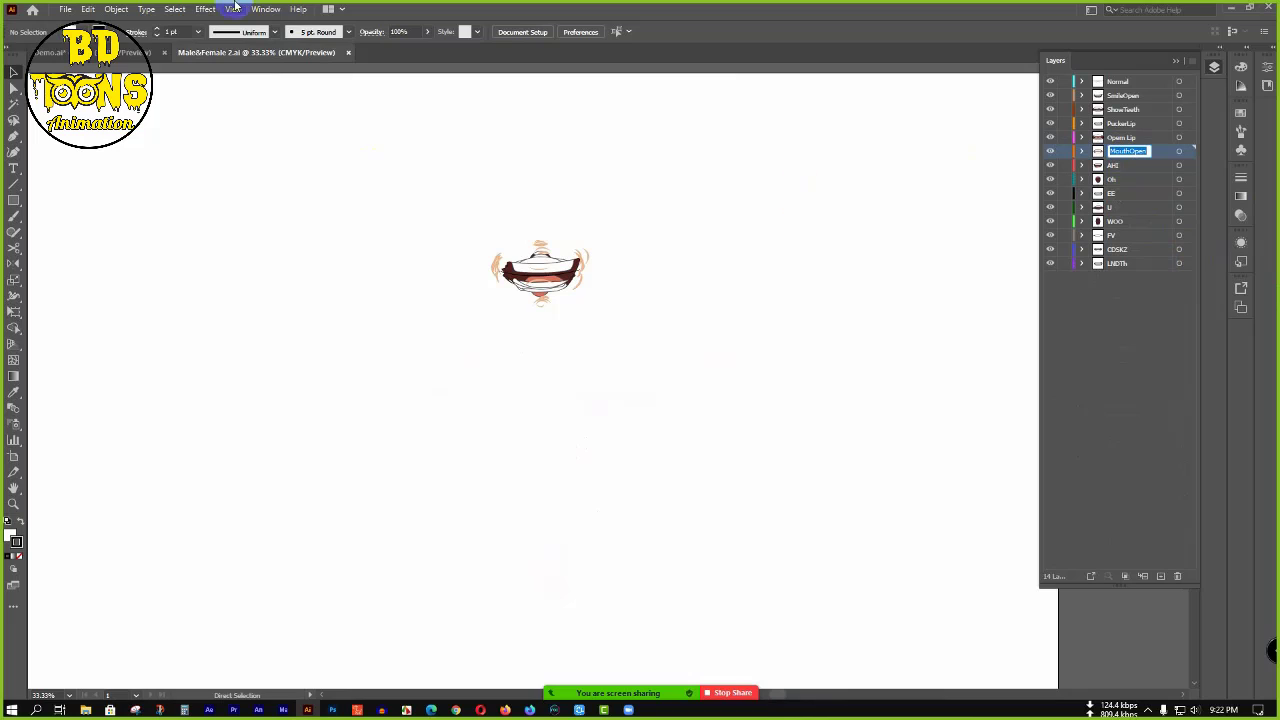
click(50, 53)
double_click(1120, 151)
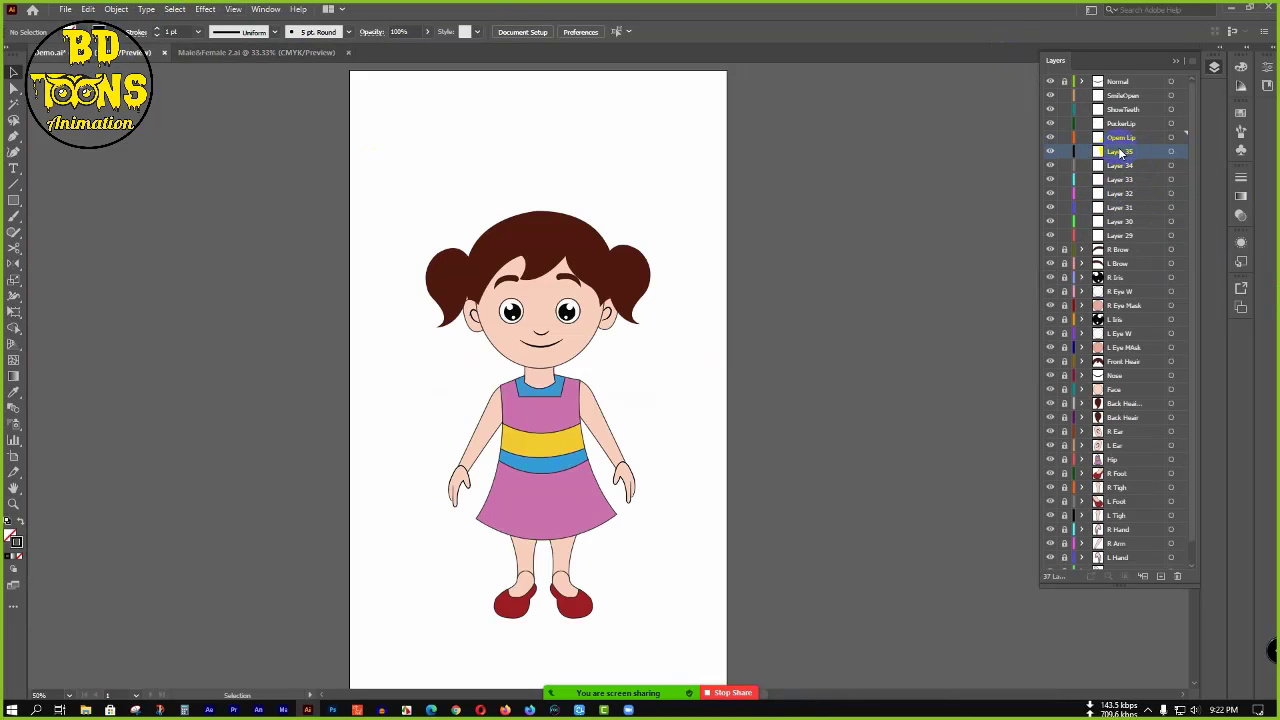
text(MouthOpen)
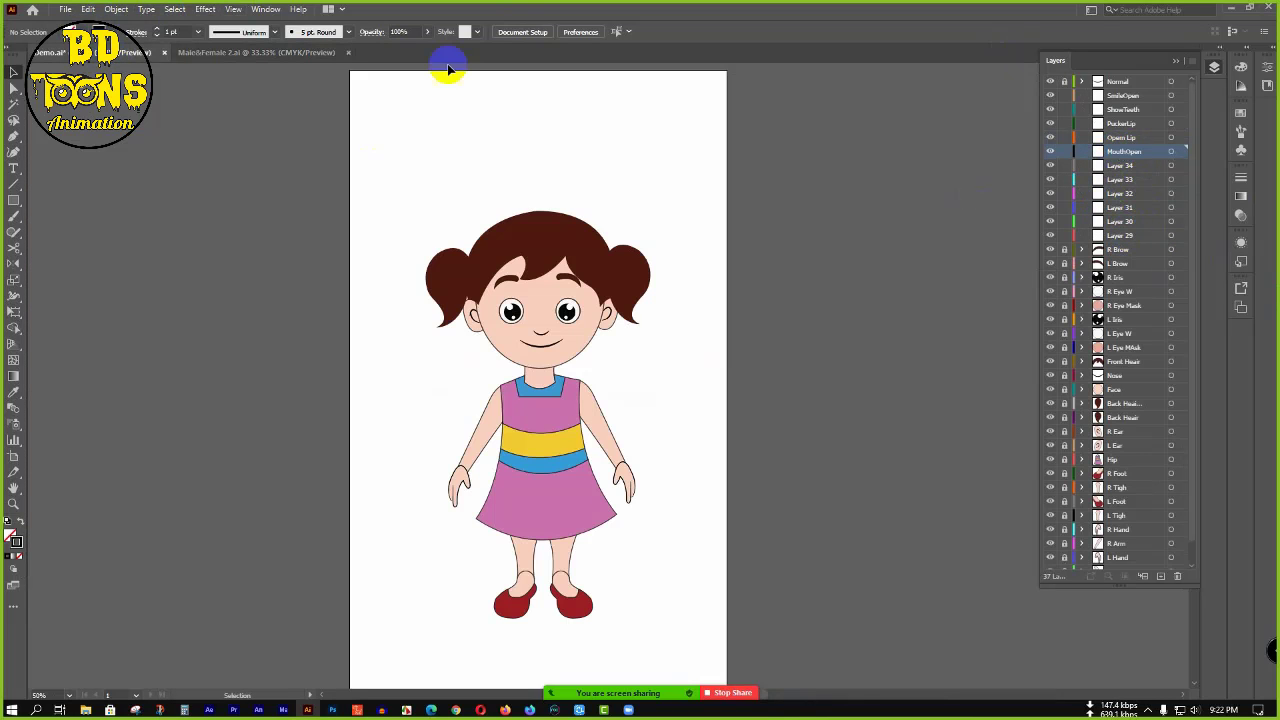
- Copy the AHI layer name from Male&Female 2.ai and rename Layer 34 in Demo.ai as AHI
click(185, 50)
double_click(1113, 166)
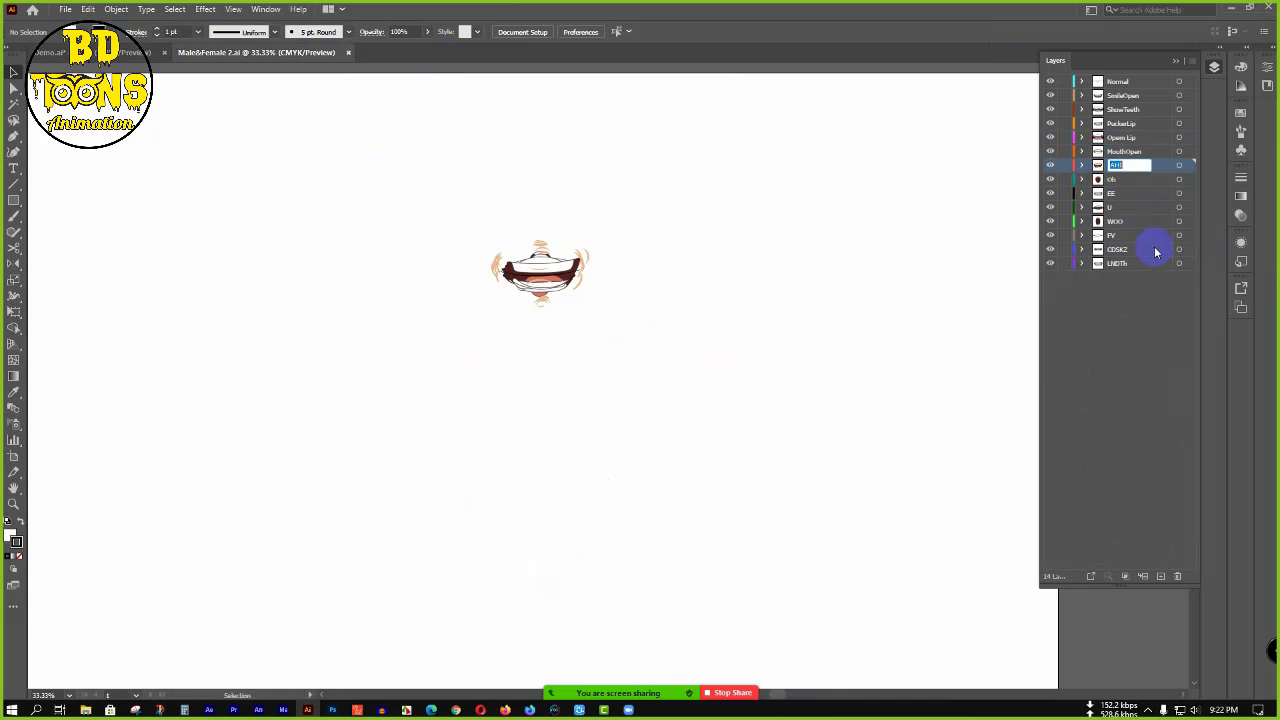
click(50, 53)
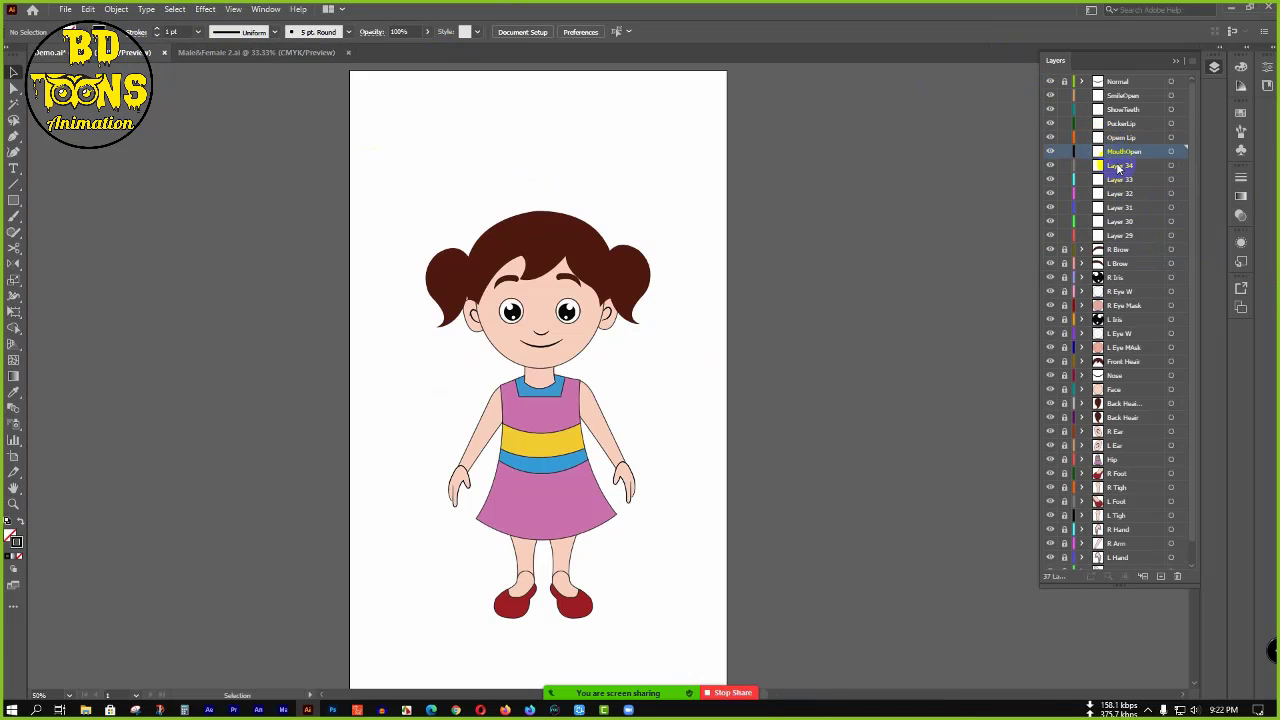
double_click(1120, 165)
text(AH)
click(871, 232)
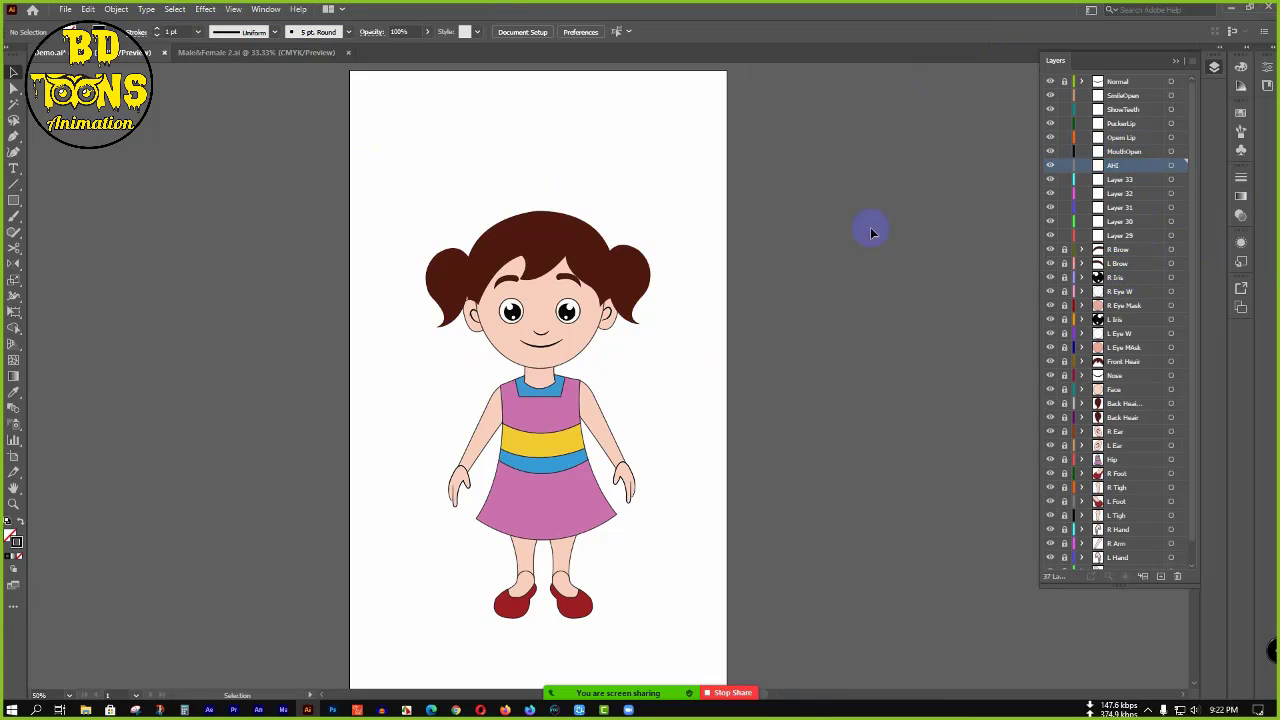
- Copy the Oh layer name from Male&Female 2.ai and rename Layer 33 in Demo.ai as Oh
click(251, 52)
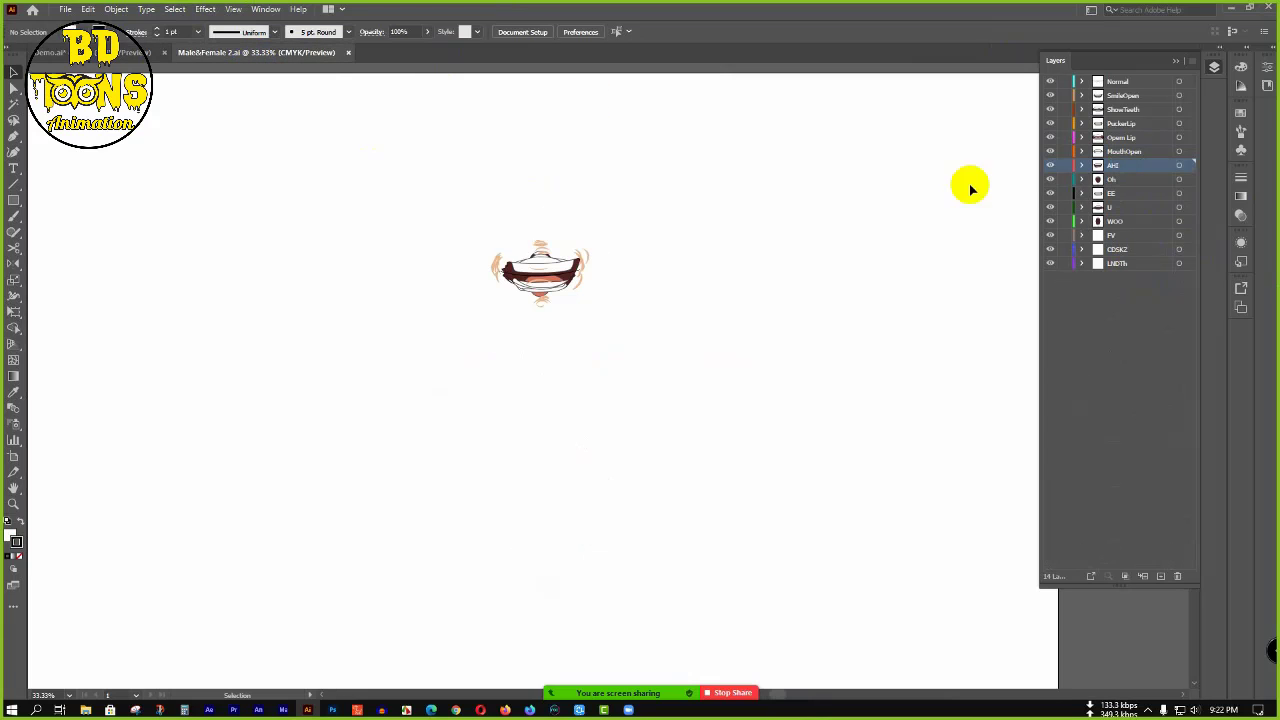
click(1113, 181)
double_click(1113, 181)
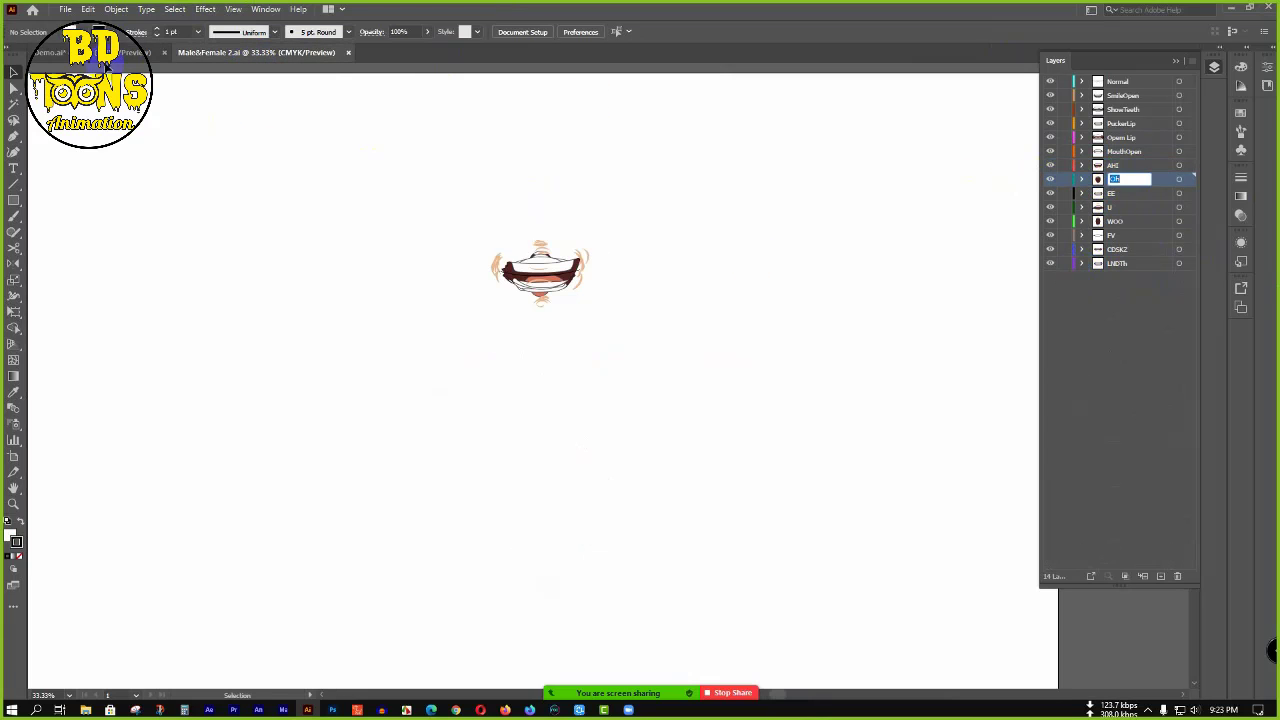
click(98, 53)
double_click(1122, 179)
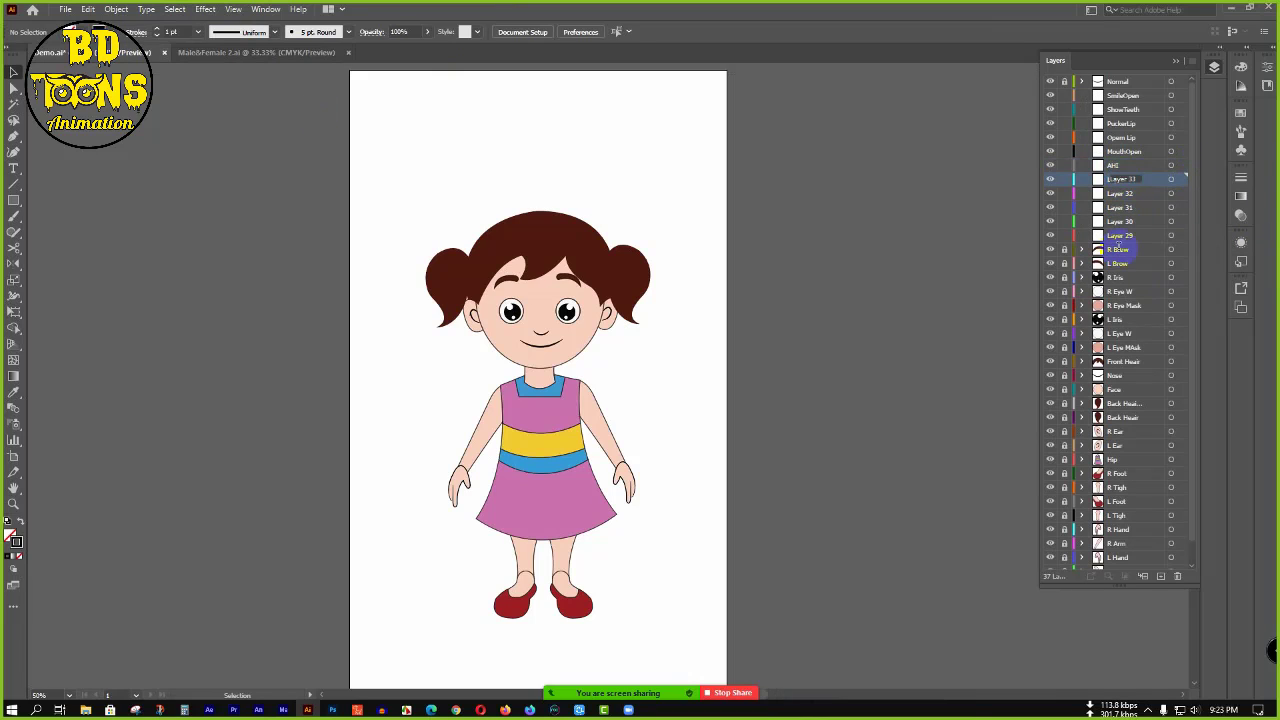
key(Return)
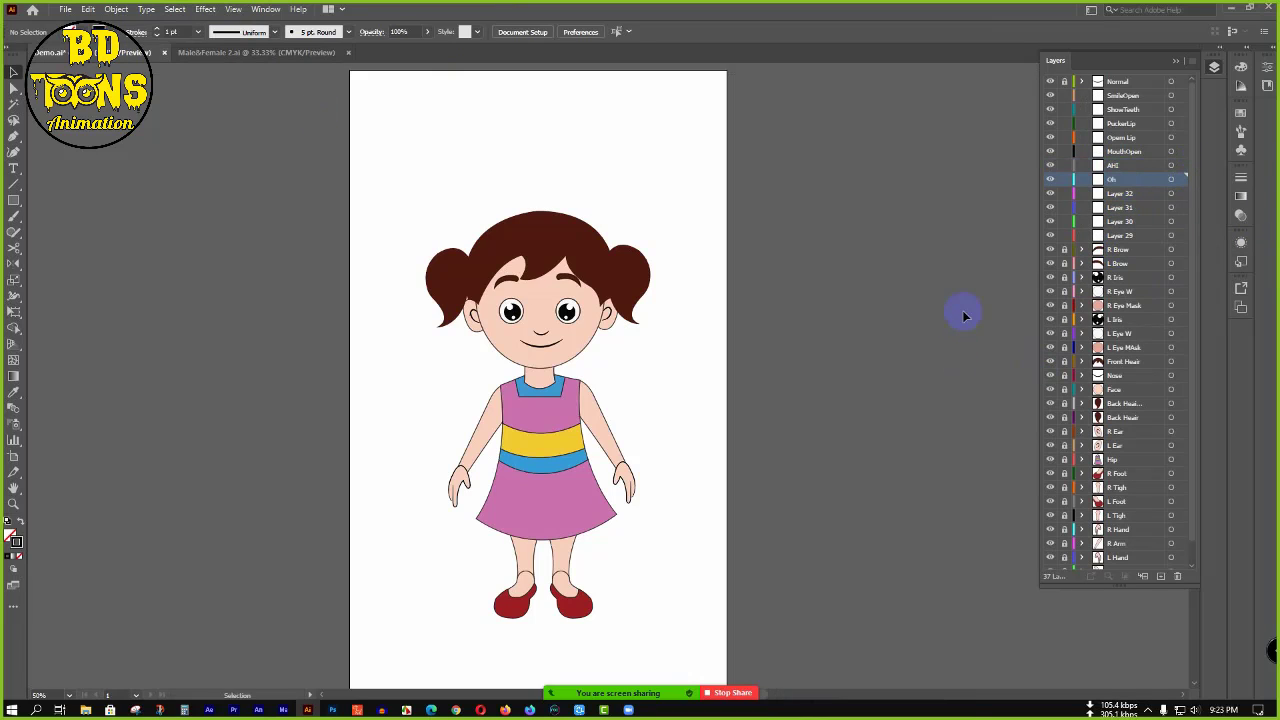
- Check the EE layer name in Male&Female 2.ai and rename Layer 32 in Demo.ai as EE
click(266, 52)
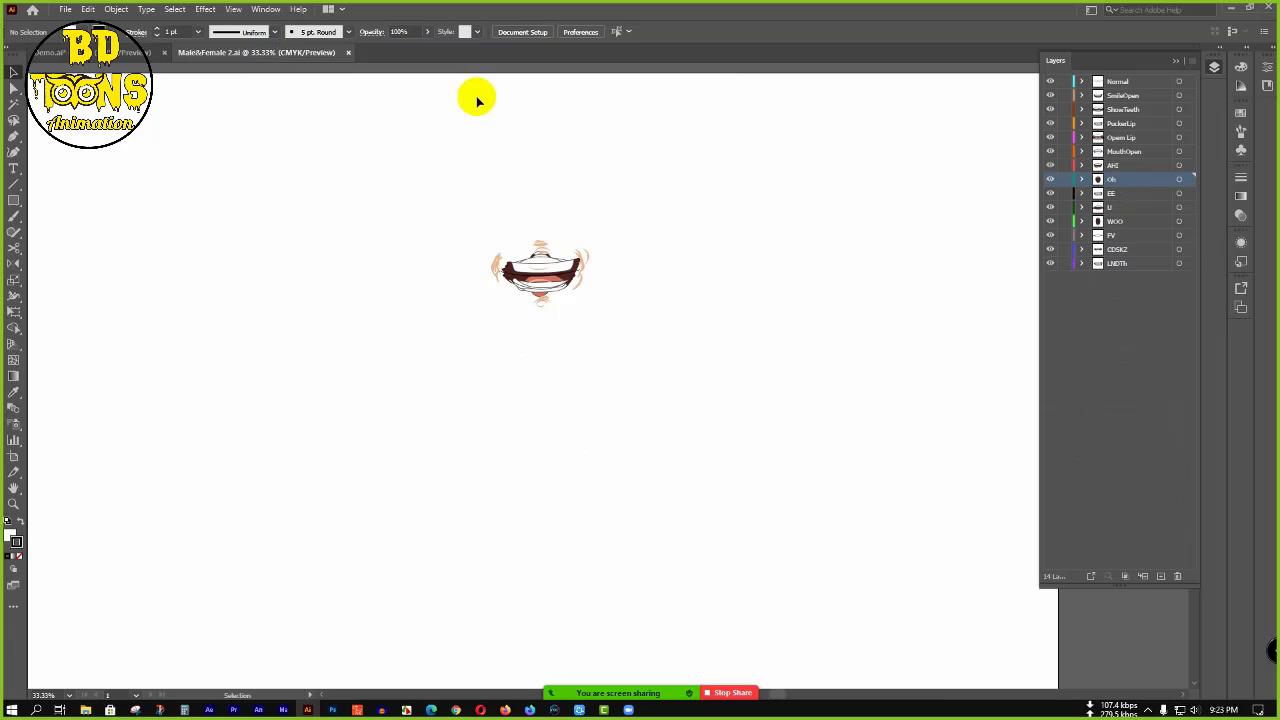
click(1110, 196)
double_click(1110, 196)
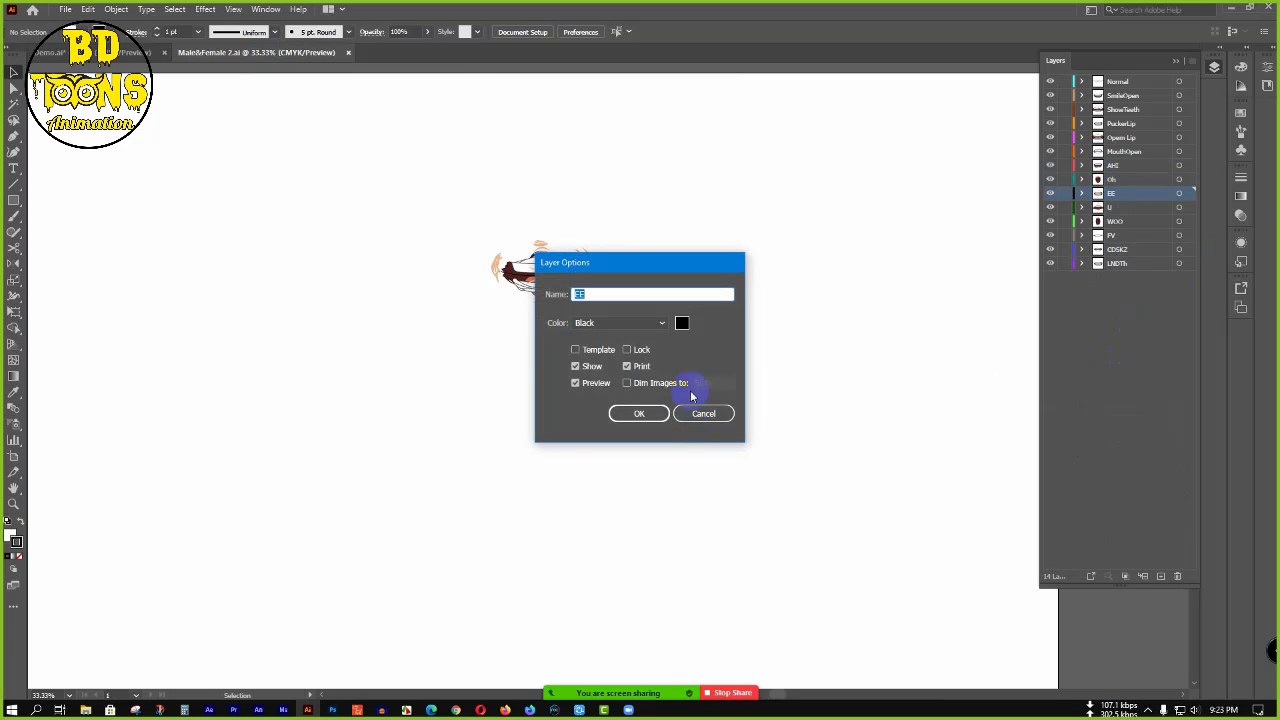
click(641, 414)
click(48, 52)
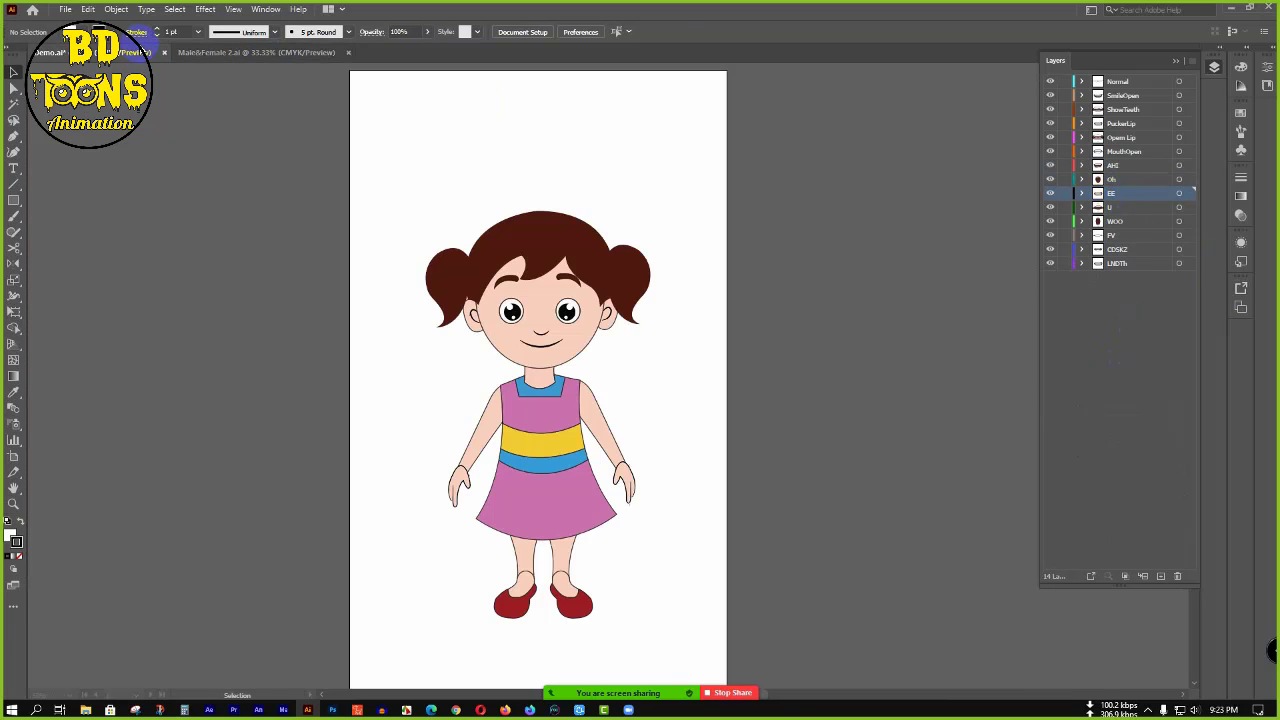
double_click(1125, 194)
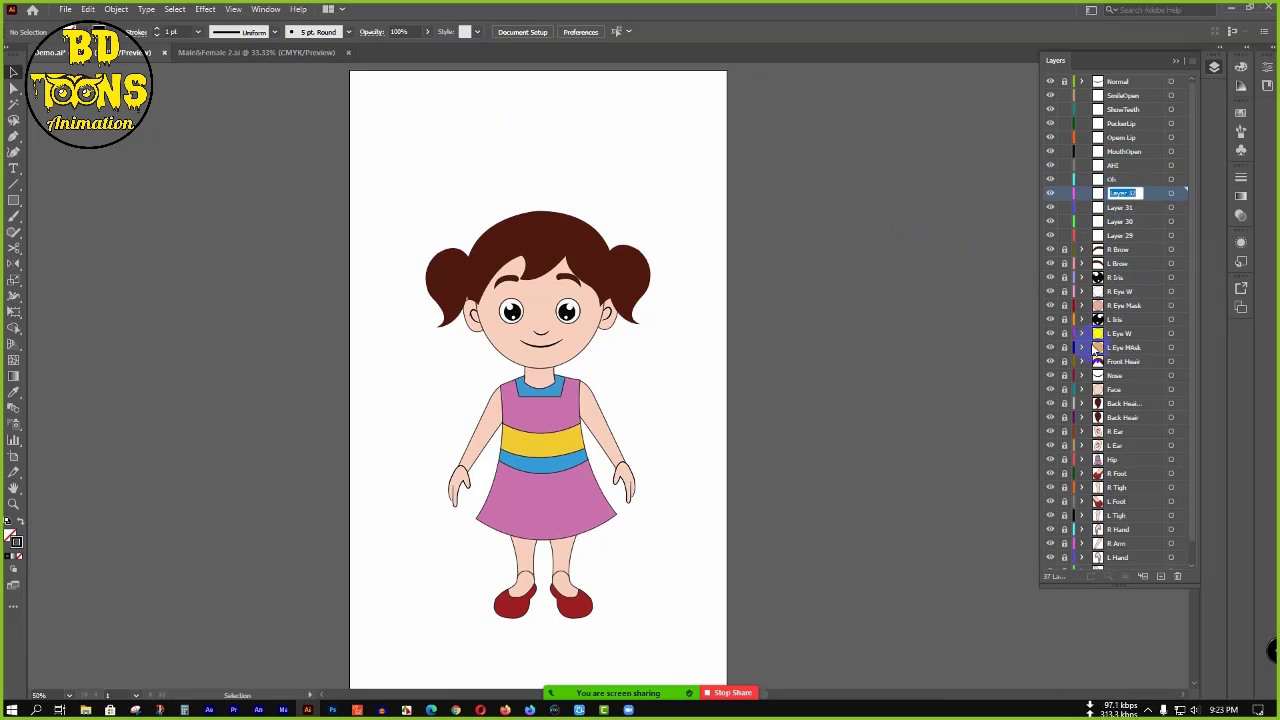
- Check the U layer name in Male&Female 2.ai and rename Layer 31 in Demo.ai as U
click(312, 53)
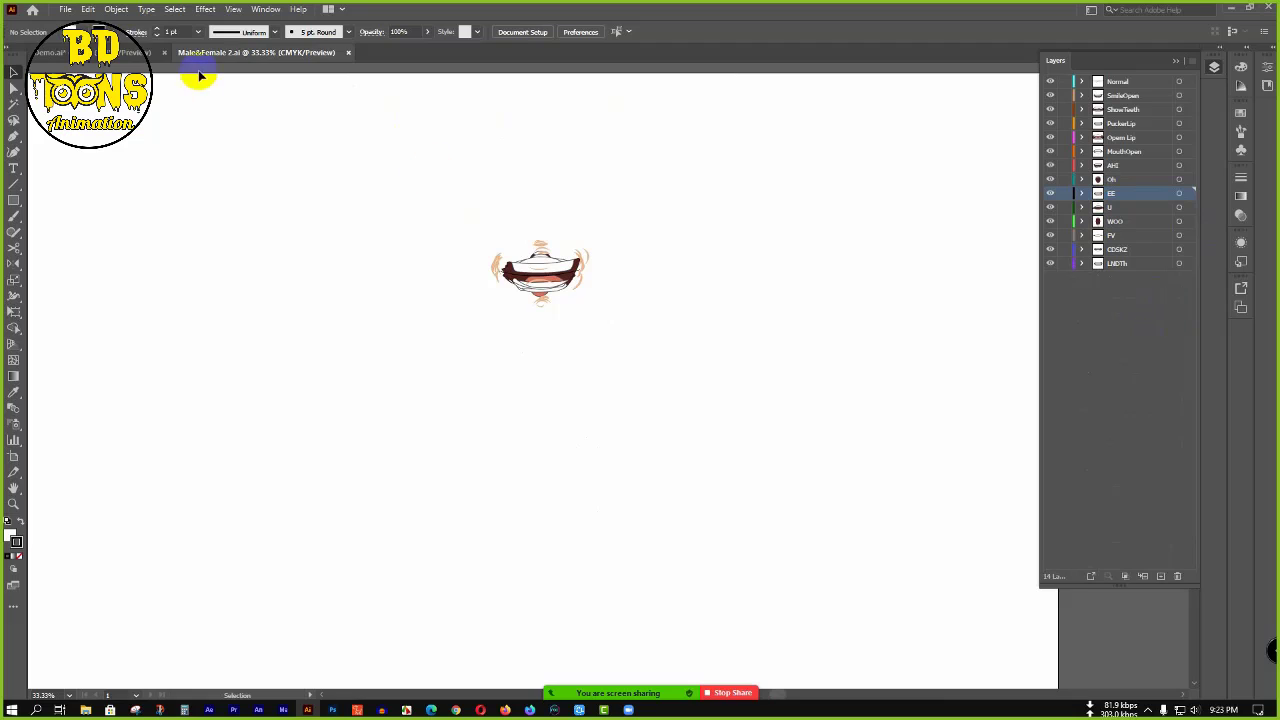
click(48, 52)
double_click(1120, 207)
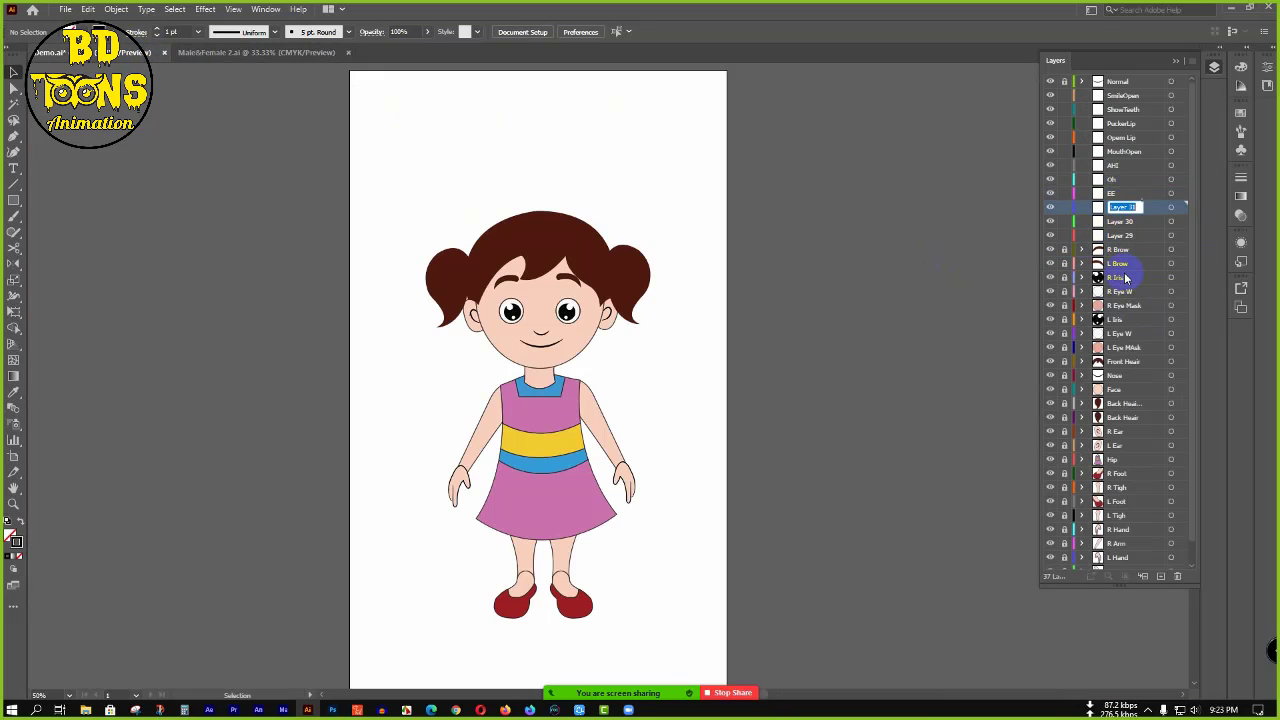
text(U)
key(Return)
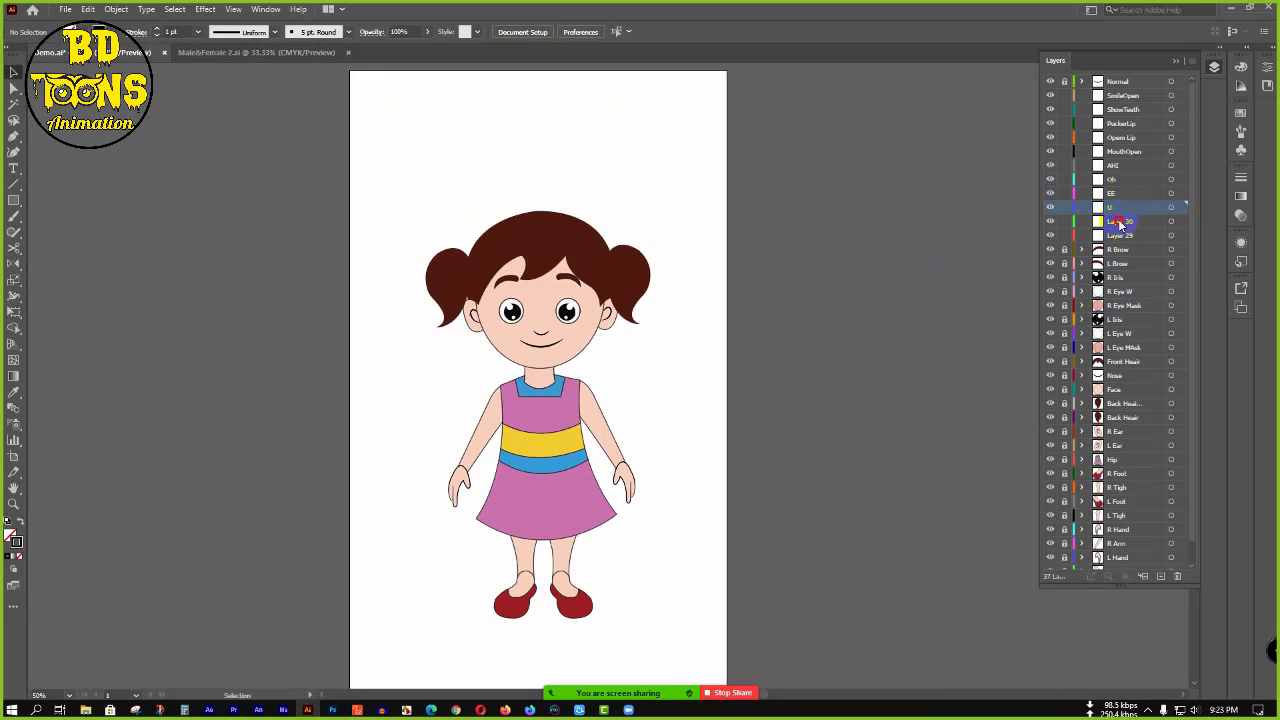
- Rename Layer 30 in Demo.ai as Woo and Layer 29 as FV
double_click(1120, 222)
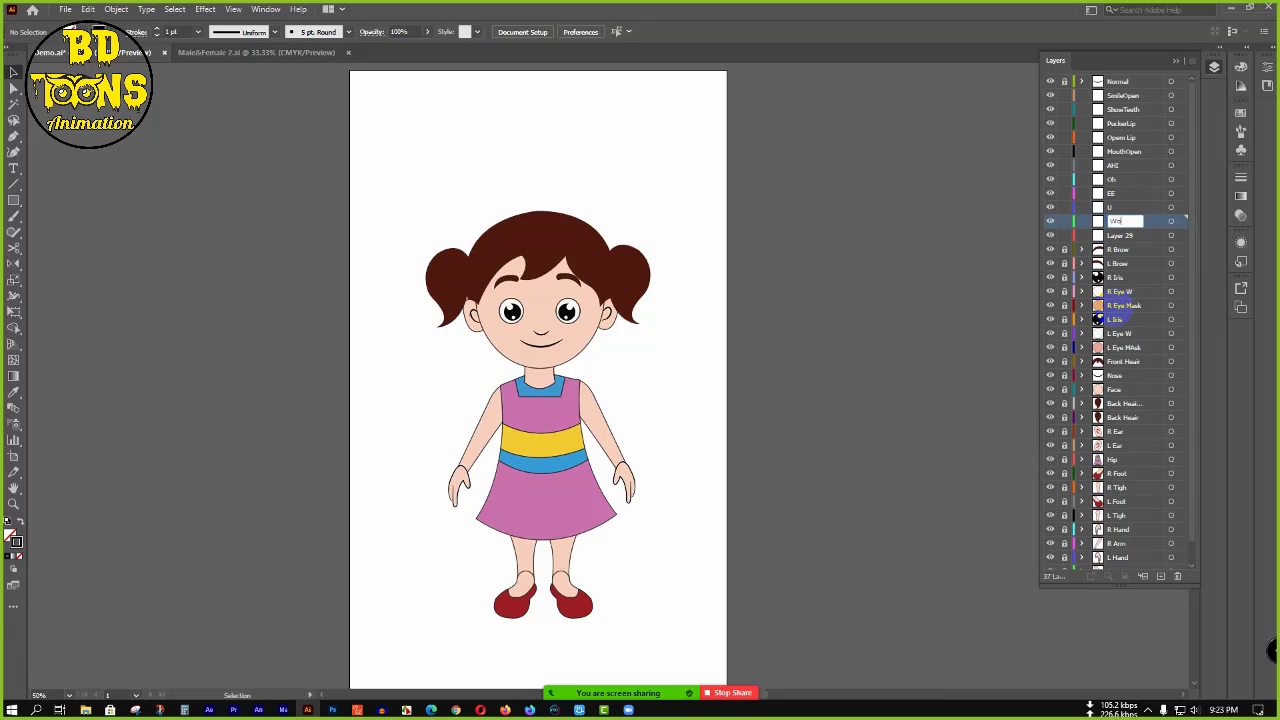
text(Woo)
double_click(1123, 237)
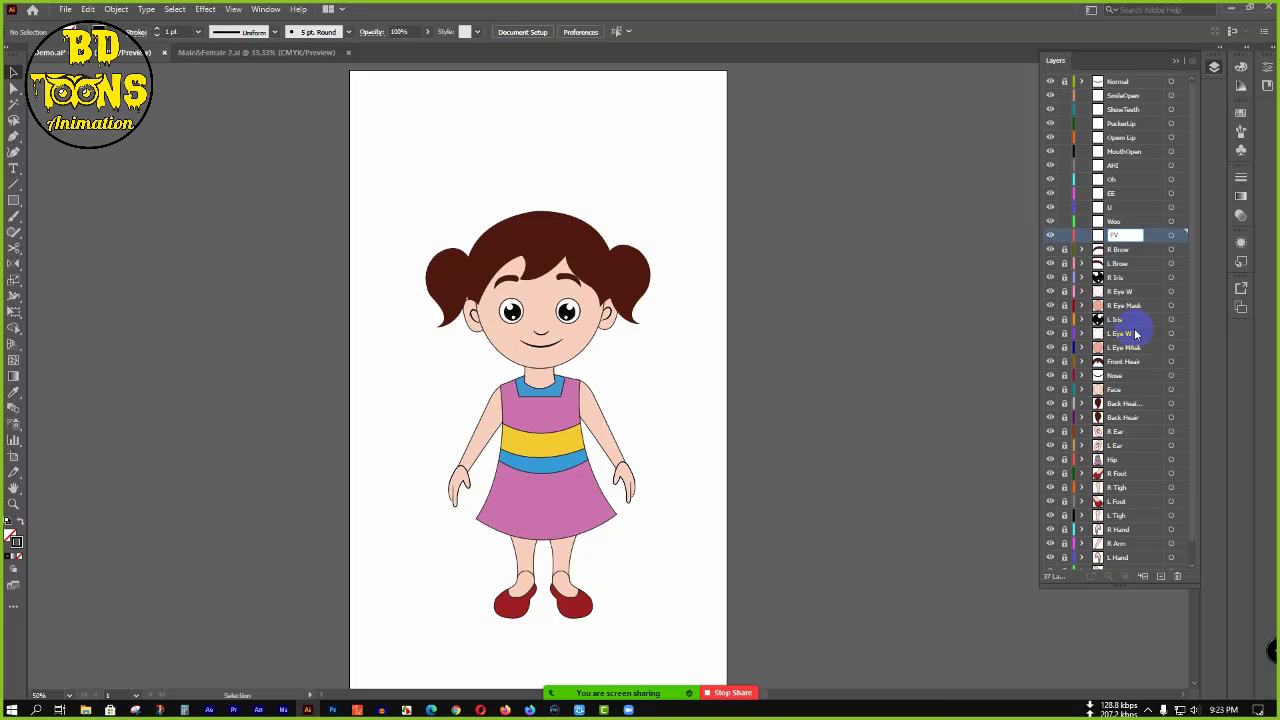
- Add two new layers above R Brow in Demo.ai and name the upper one CDSKZ, copied from Male&Female 2.ai
click(1136, 251)
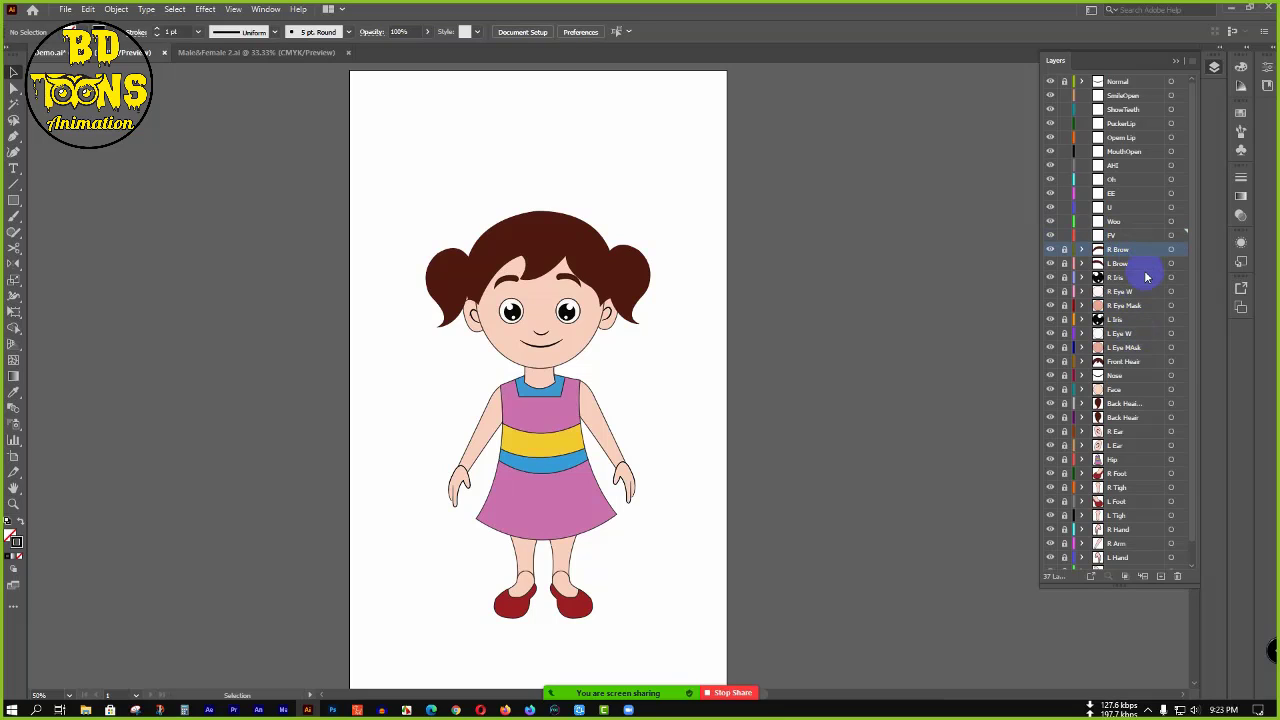
click(1161, 577)
click(1161, 577)
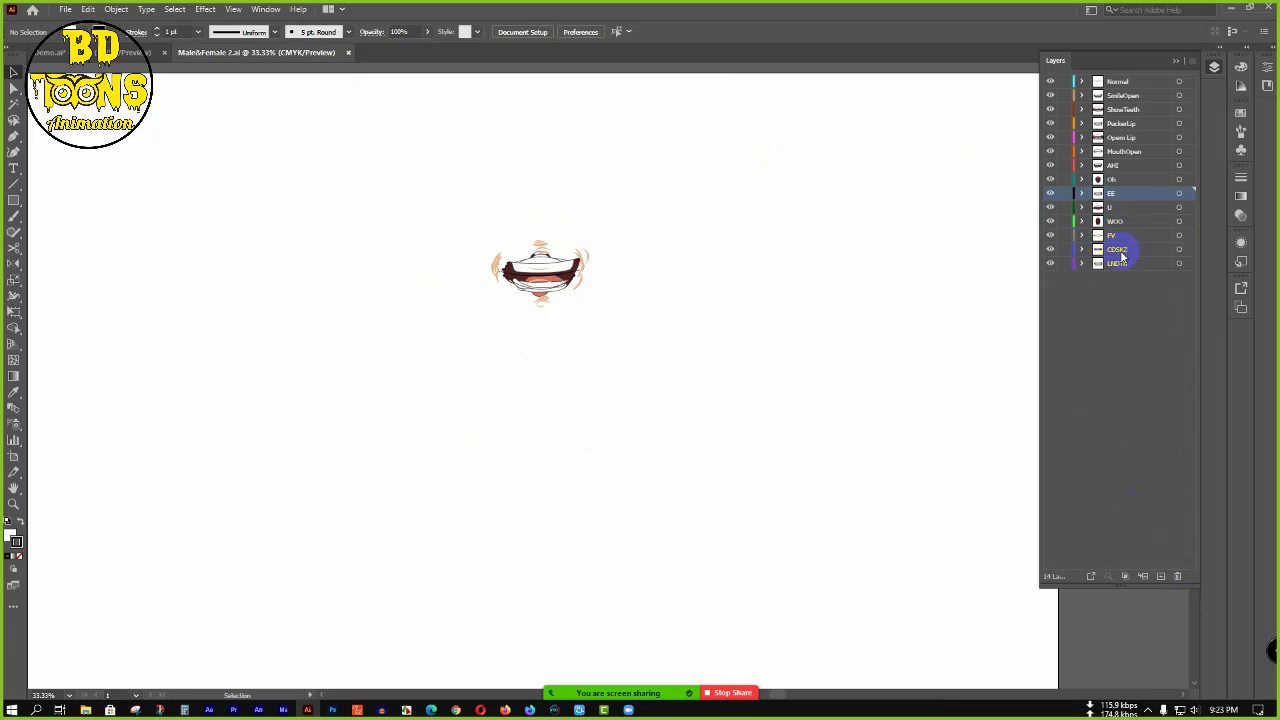
double_click(1120, 251)
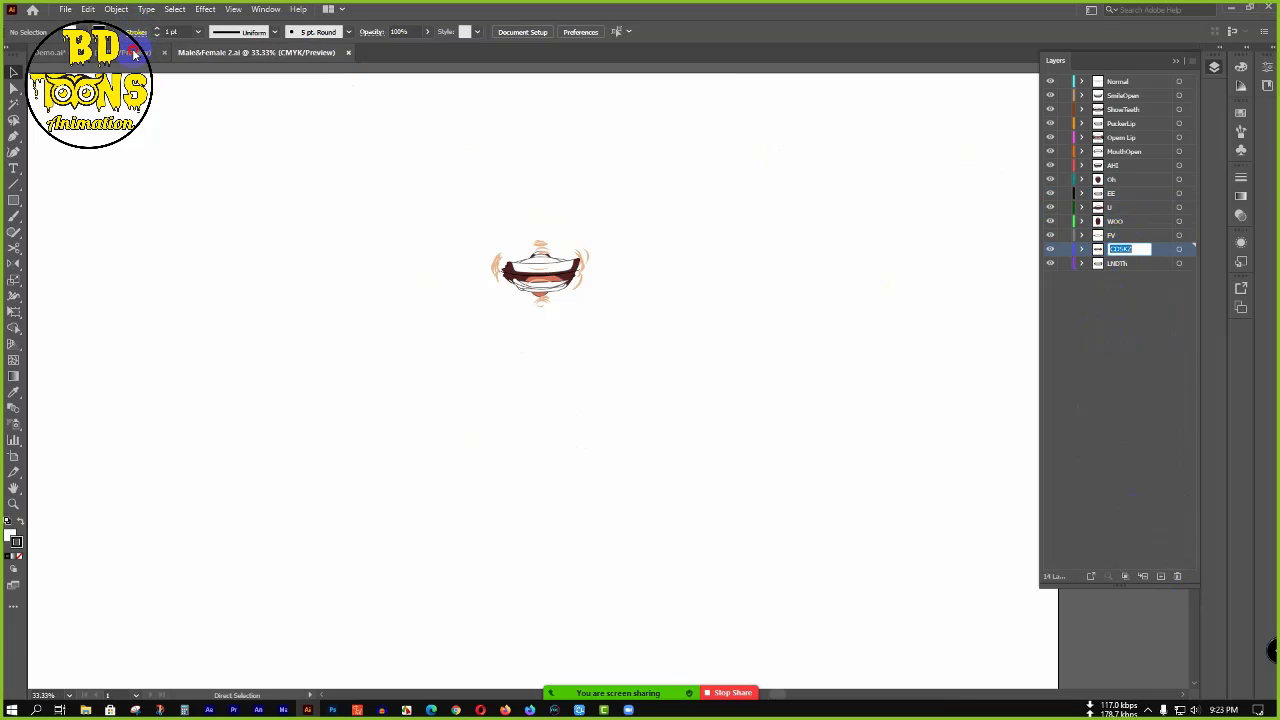
click(135, 55)
double_click(1122, 250)
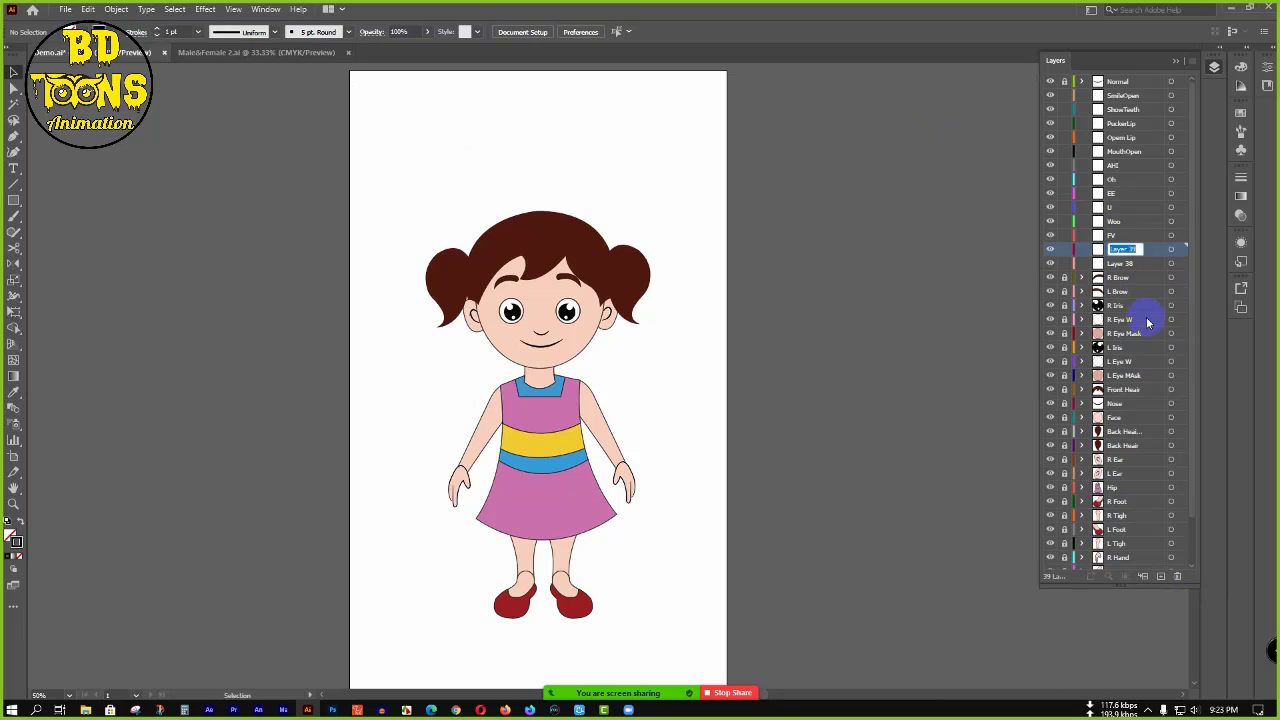
- Copy the LNDTh layer name from Male&Female 2.ai and rename Layer 38 in Demo.ai as LNDTh
click(252, 52)
double_click(1118, 263)
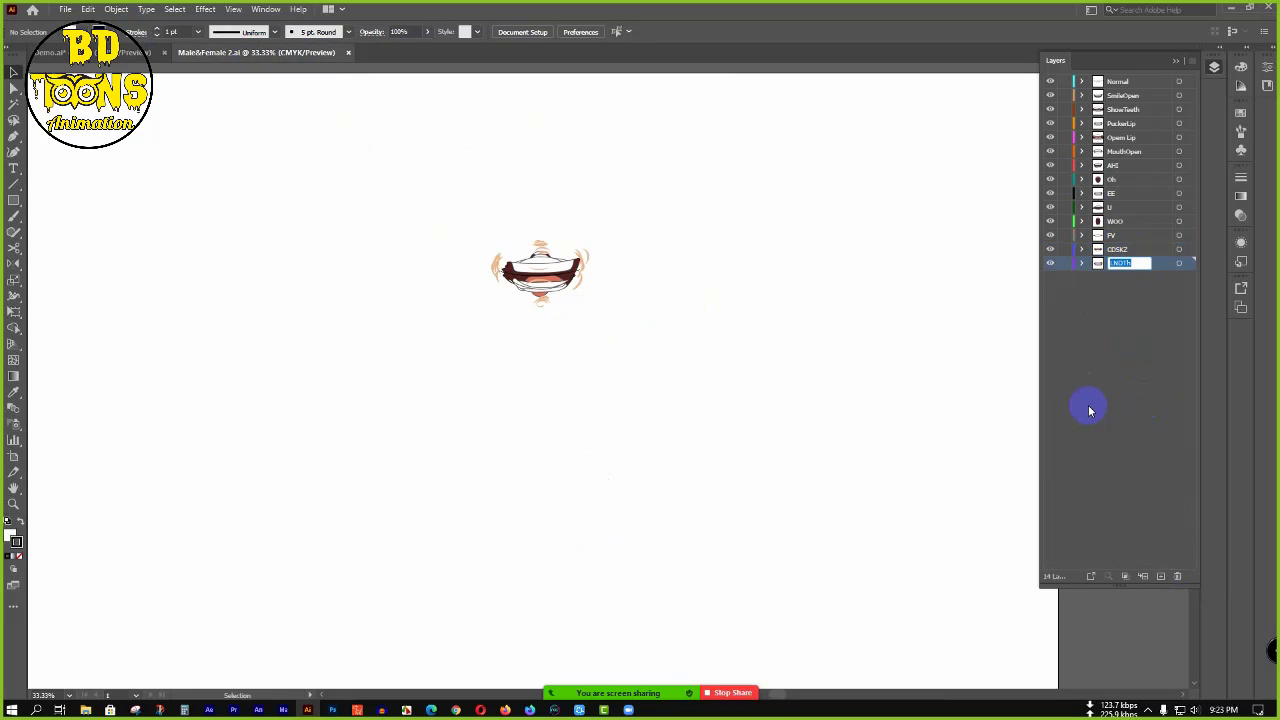
click(54, 53)
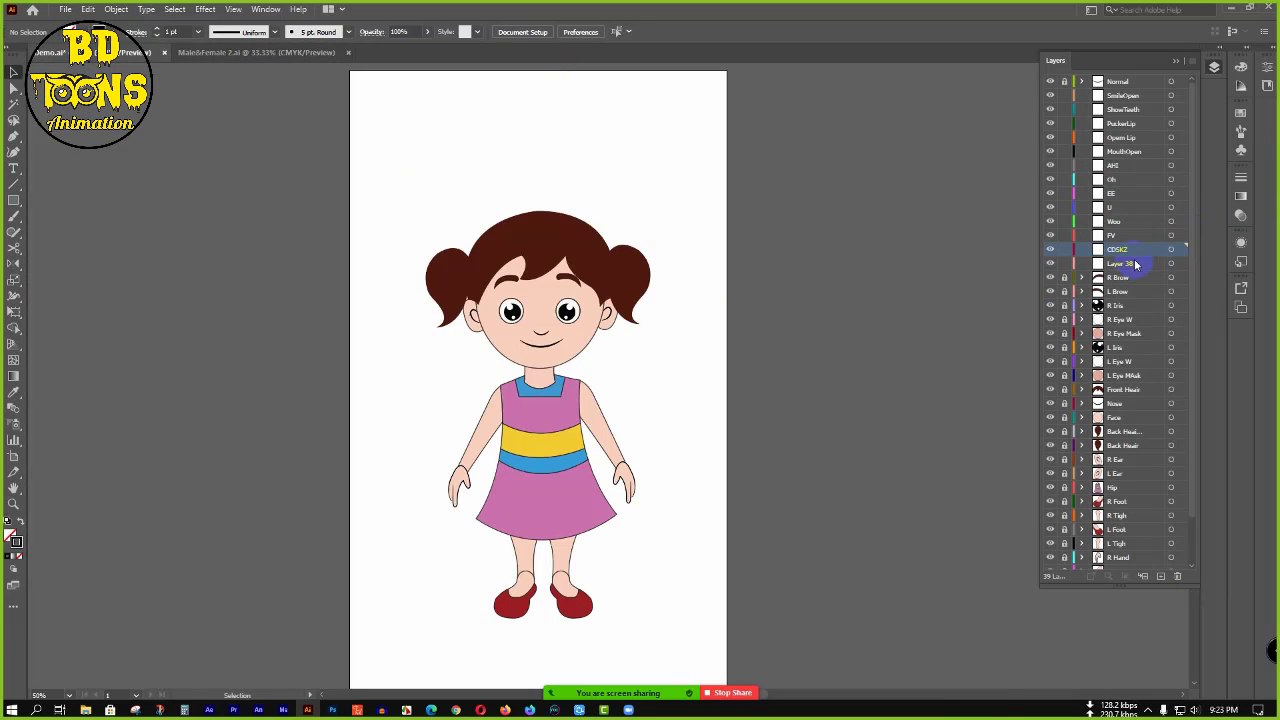
double_click(1120, 263)
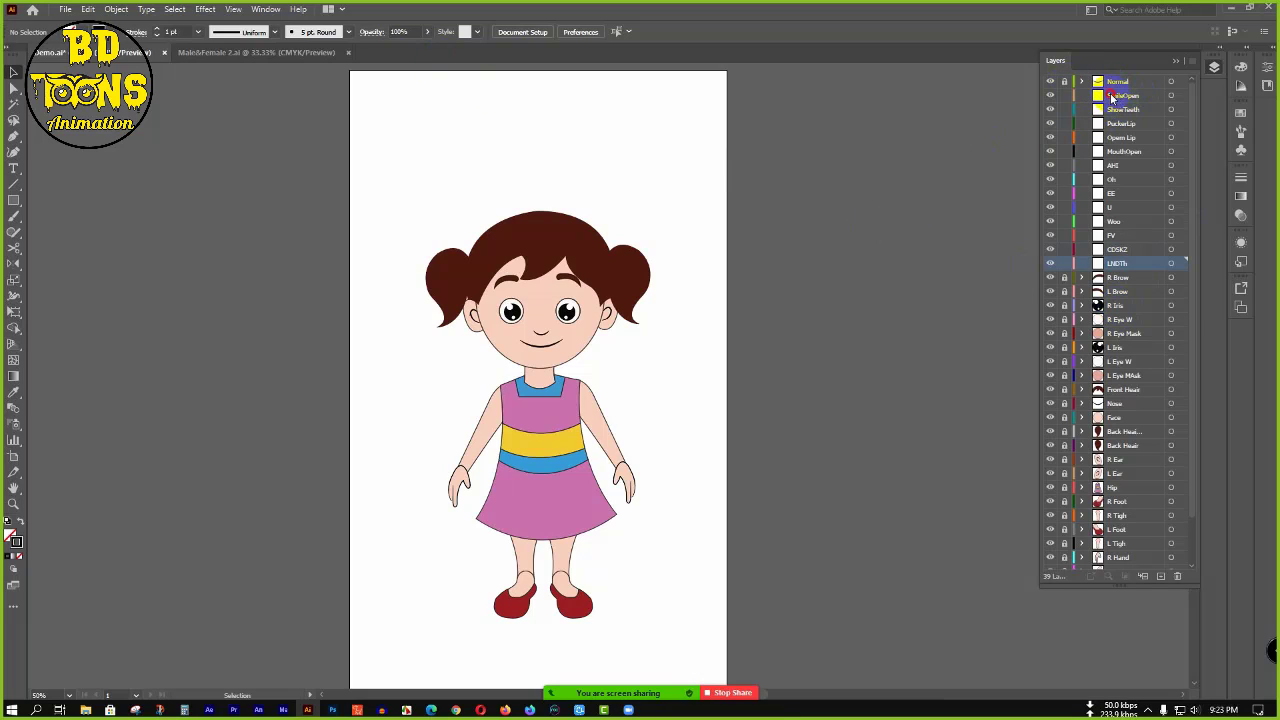
- Copy all mouth shapes except Normal from Male&Female 2.ai and paste them over the girl's mouth on the SmileOpen layer in Demo.ai
click(230, 58)
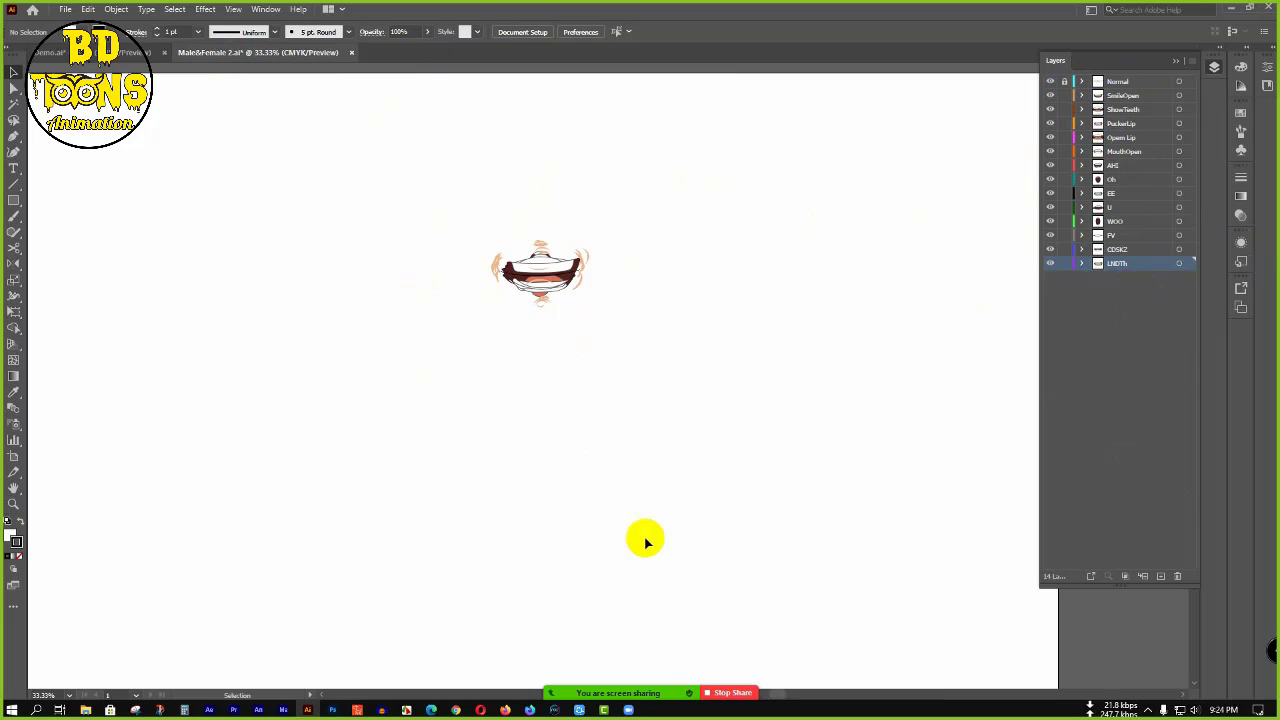
drag(381, 164, 766, 440)
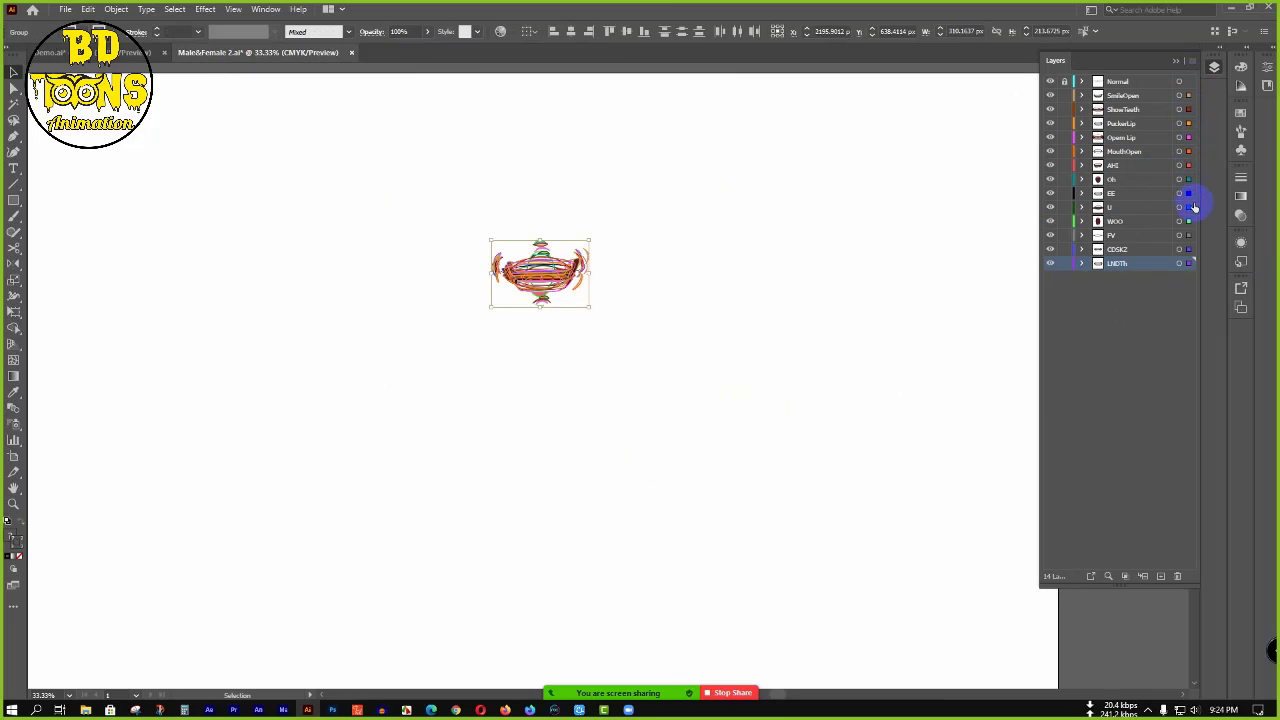
drag(542, 275, 540, 345)
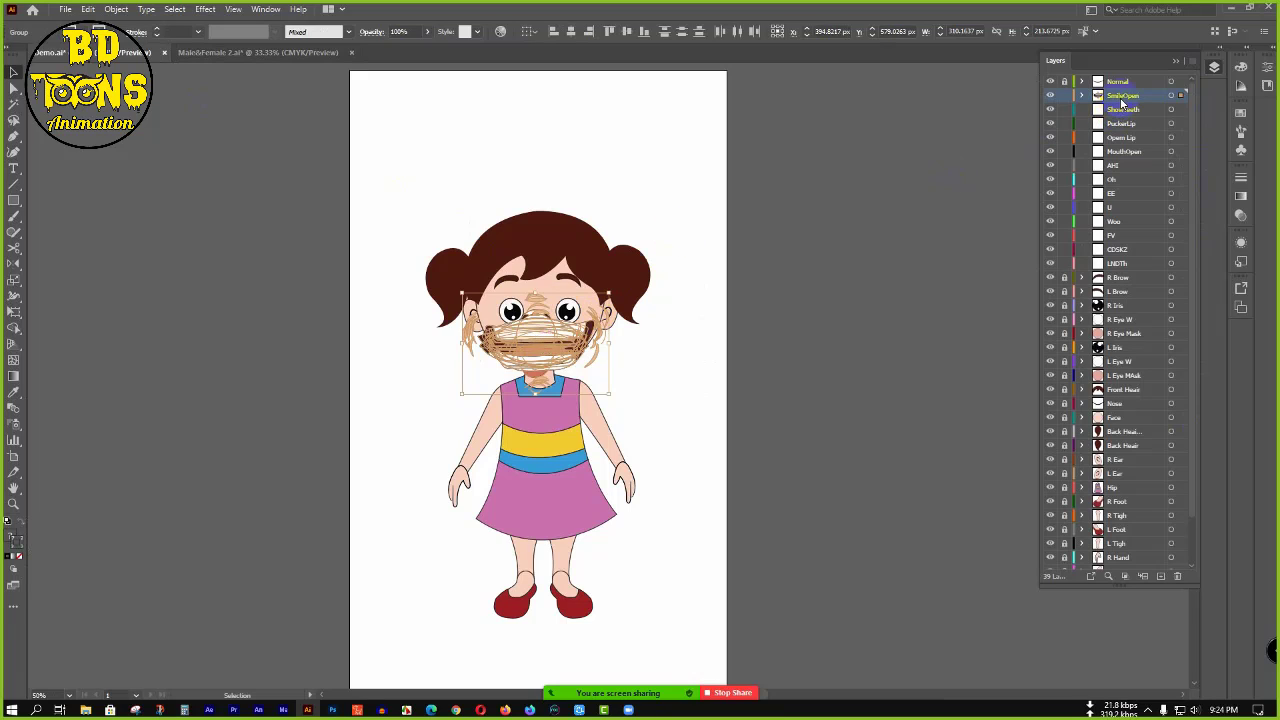
click(220, 53)
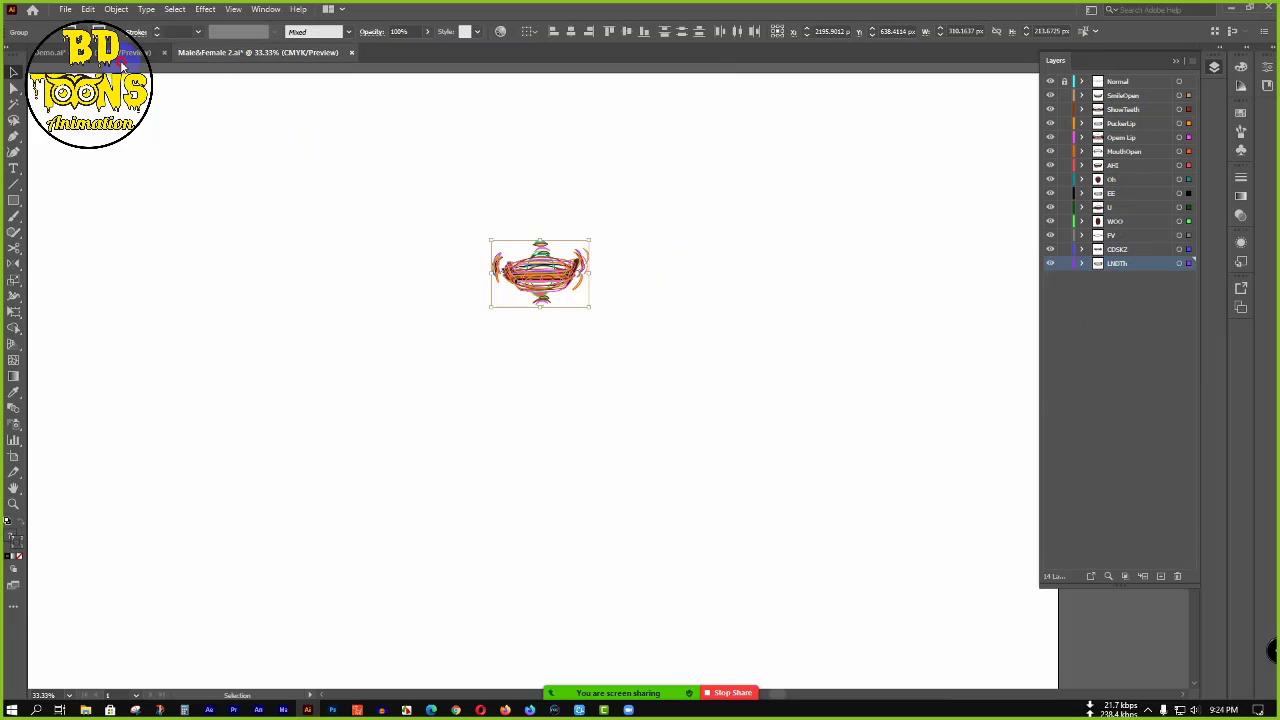
click(121, 55)
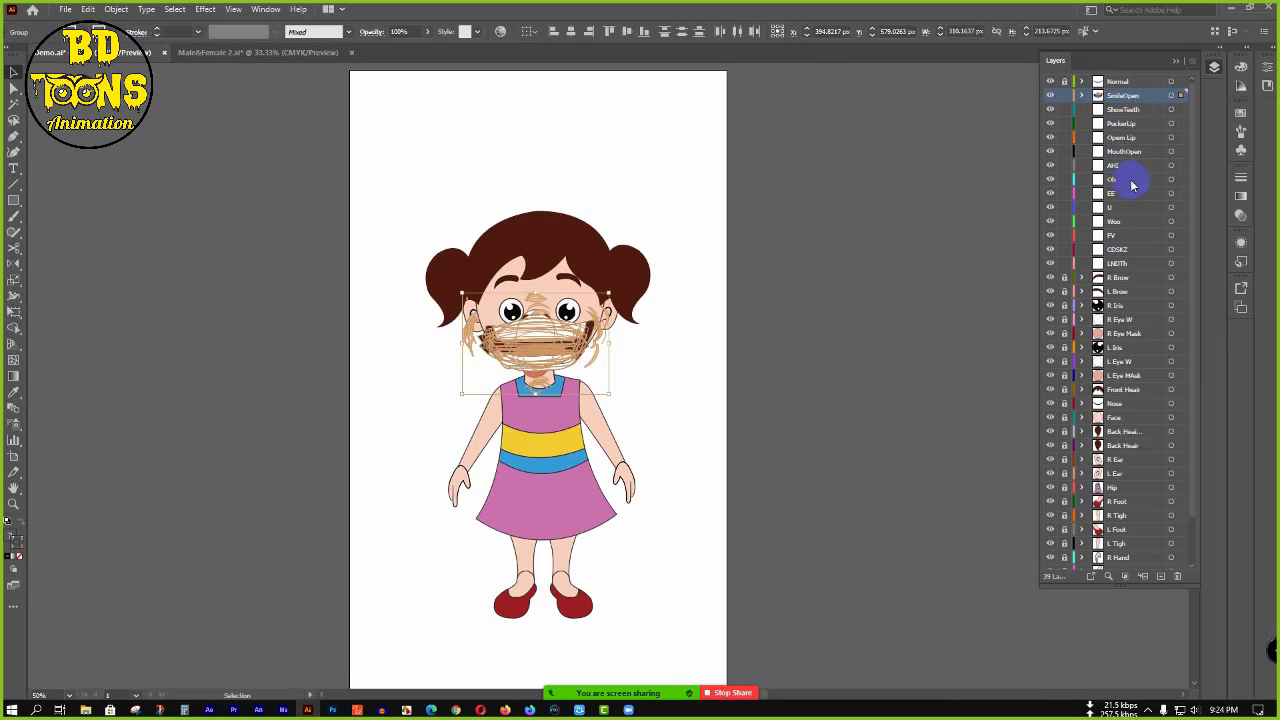
- Move the lowest three mouth groups in SmileOpen, from the bottom up, into the LNDTh, CDSKZ and FV layers
click(1081, 96)
click(1153, 284)
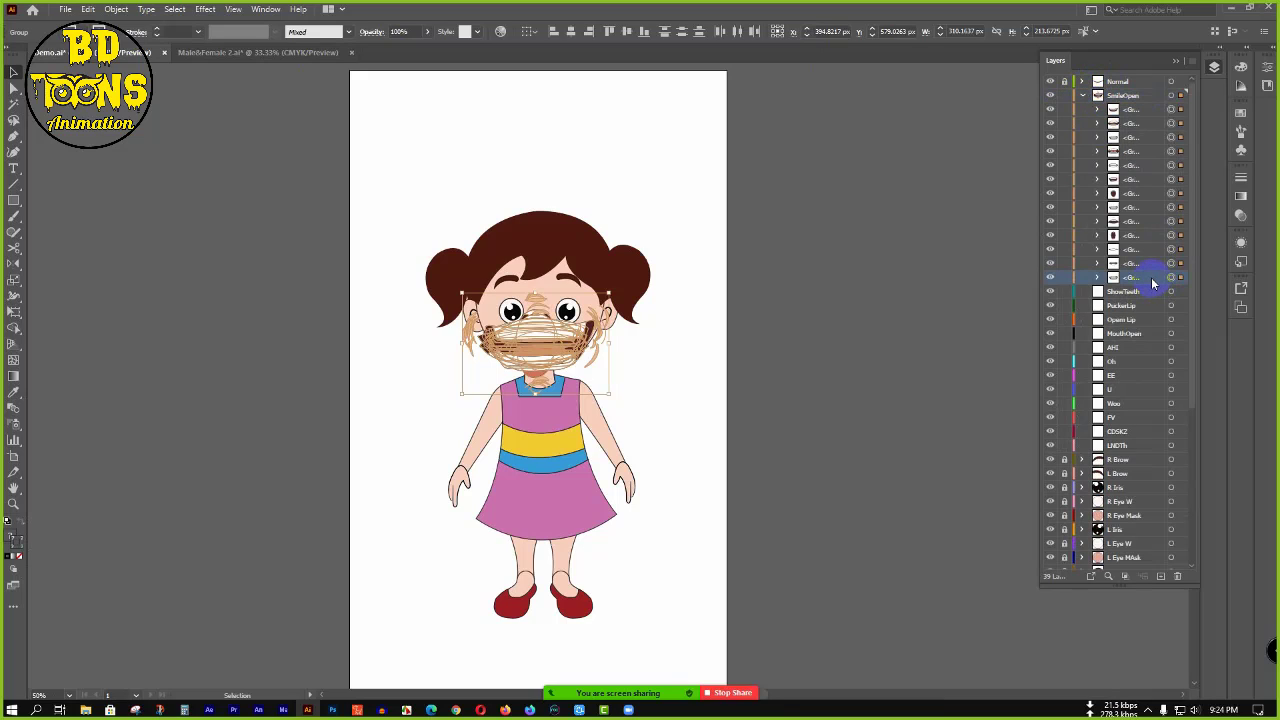
drag(1143, 281, 1138, 445)
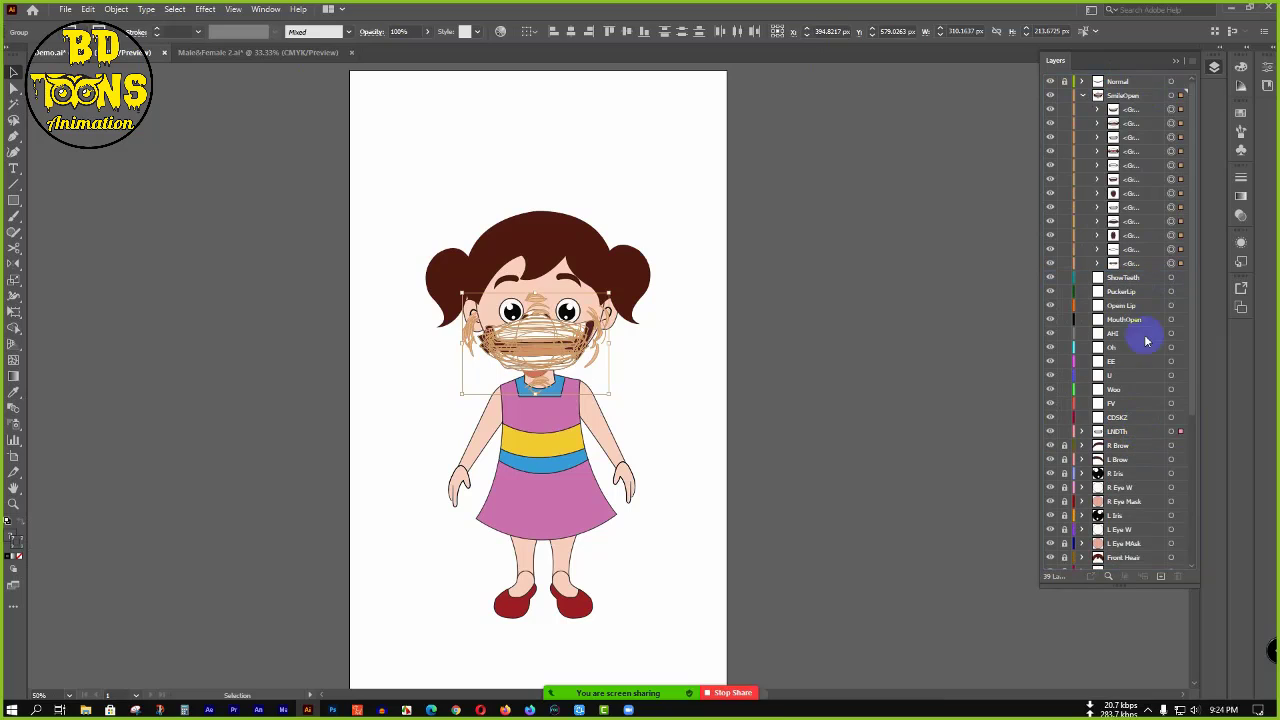
click(1148, 263)
drag(1148, 263, 1143, 415)
click(1147, 248)
drag(1147, 248, 1145, 389)
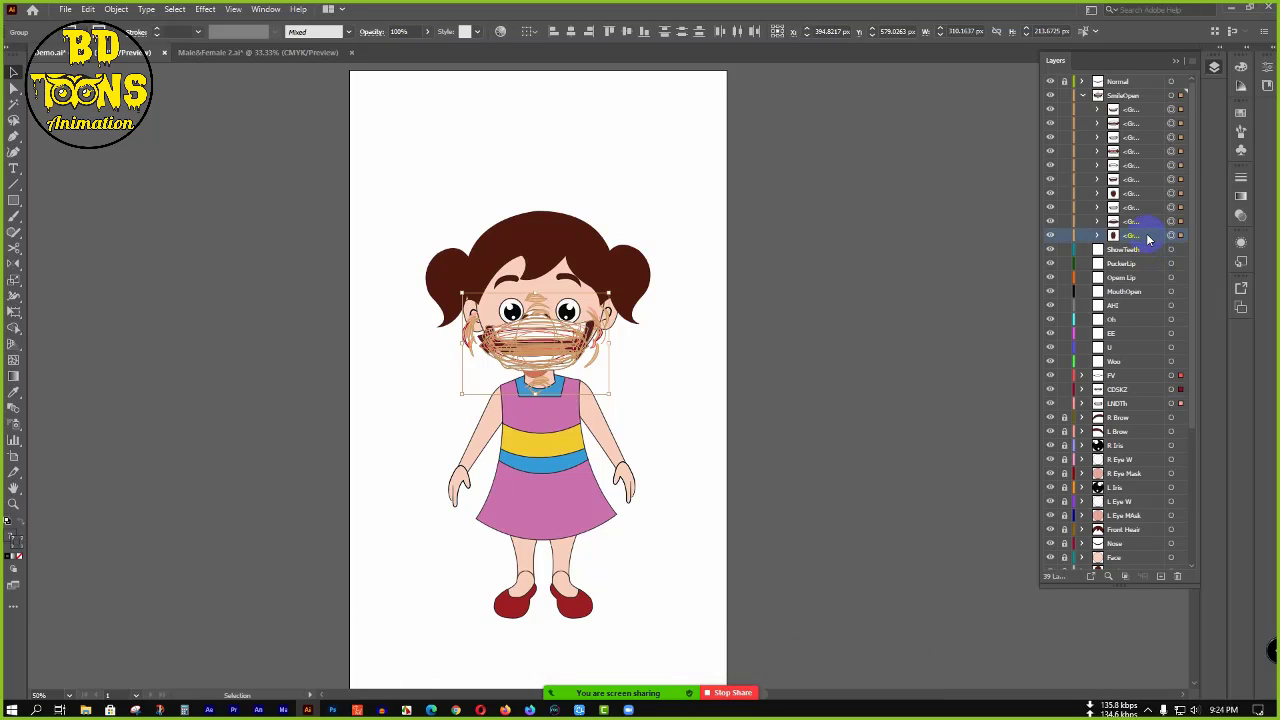
click(1194, 708)
drag(1120, 680, 1136, 680)
click(983, 623)
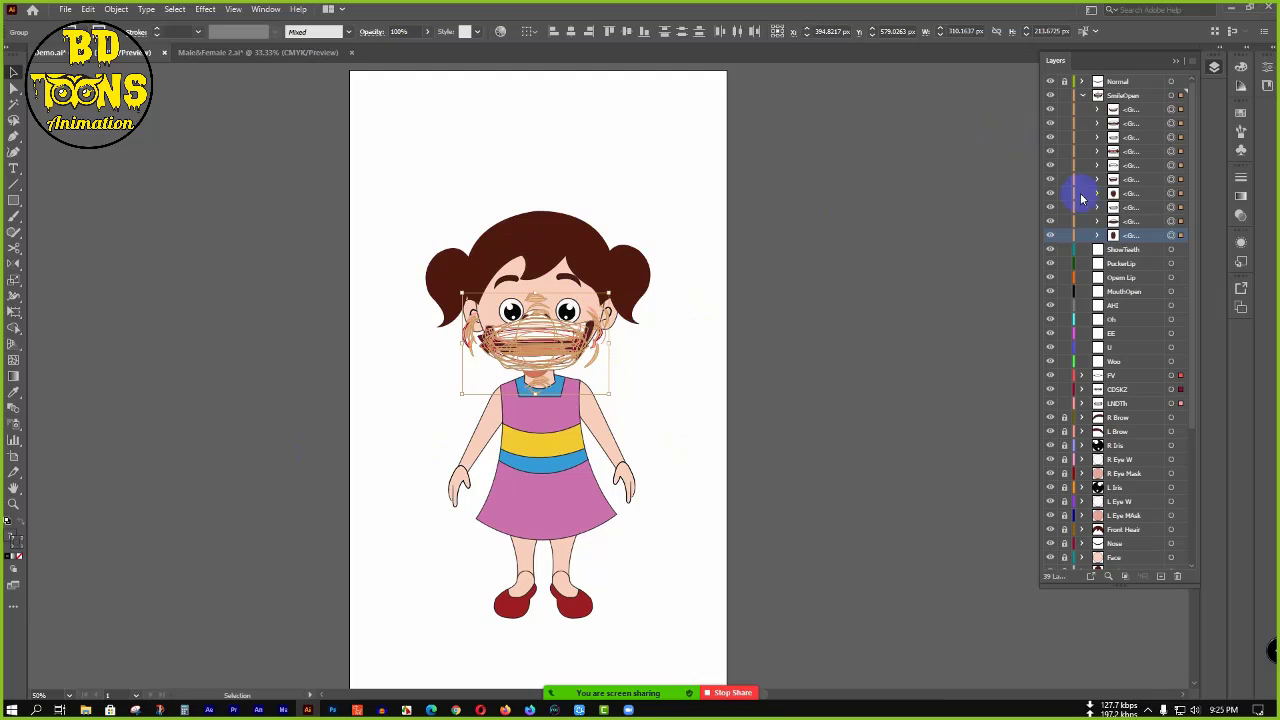
- Move the next three mouth groups in SmileOpen, from the bottom up, into the Woo, U and EE layers
drag(1152, 238, 1130, 334)
click(1148, 213)
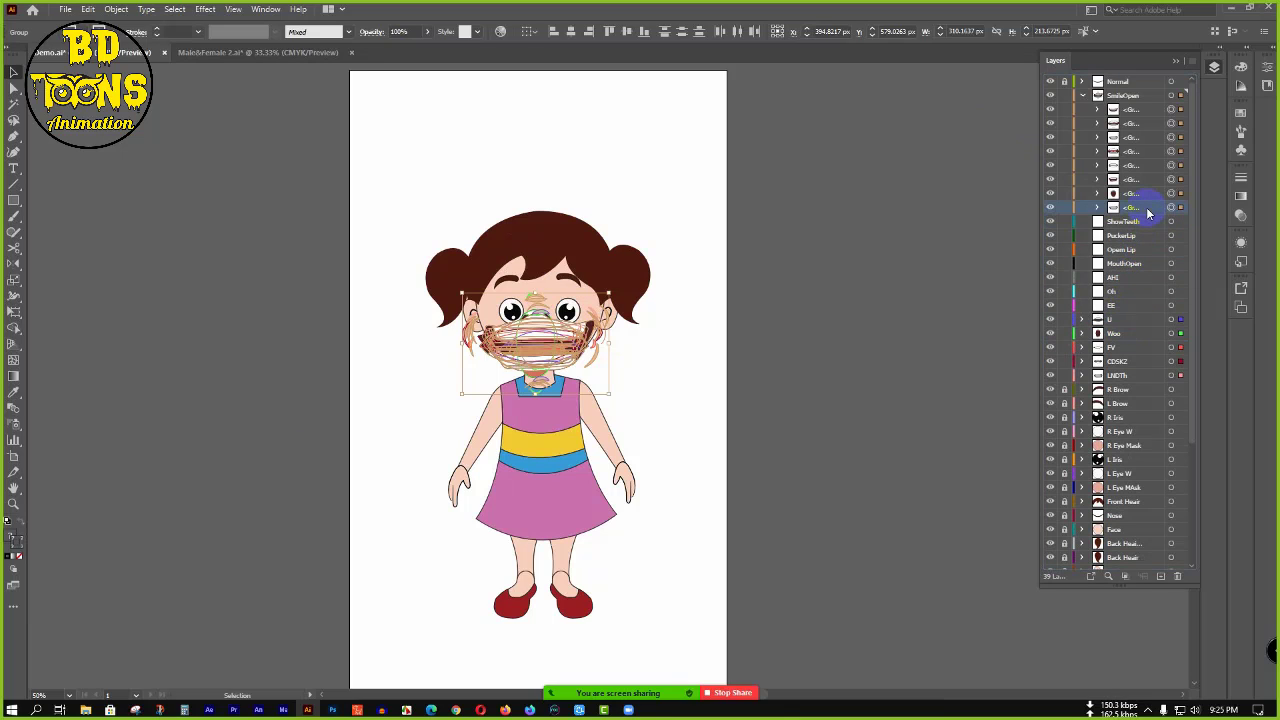
drag(1146, 208, 1139, 311)
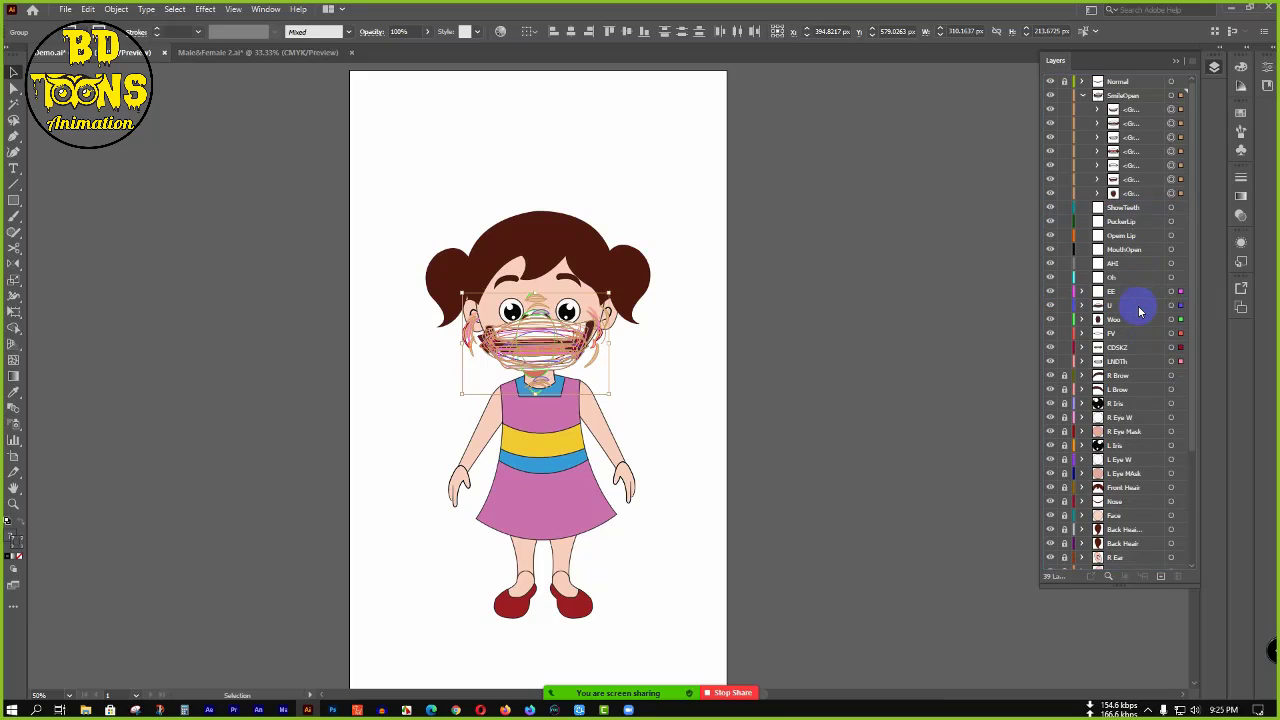
- Undo the mouth group moves and the pasting of the mouth shapes in Demo.ai
key(ctrl+z)
key(ctrl+z)
key(ctrl+z)
key(ctrl+z)
key(ctrl+z)
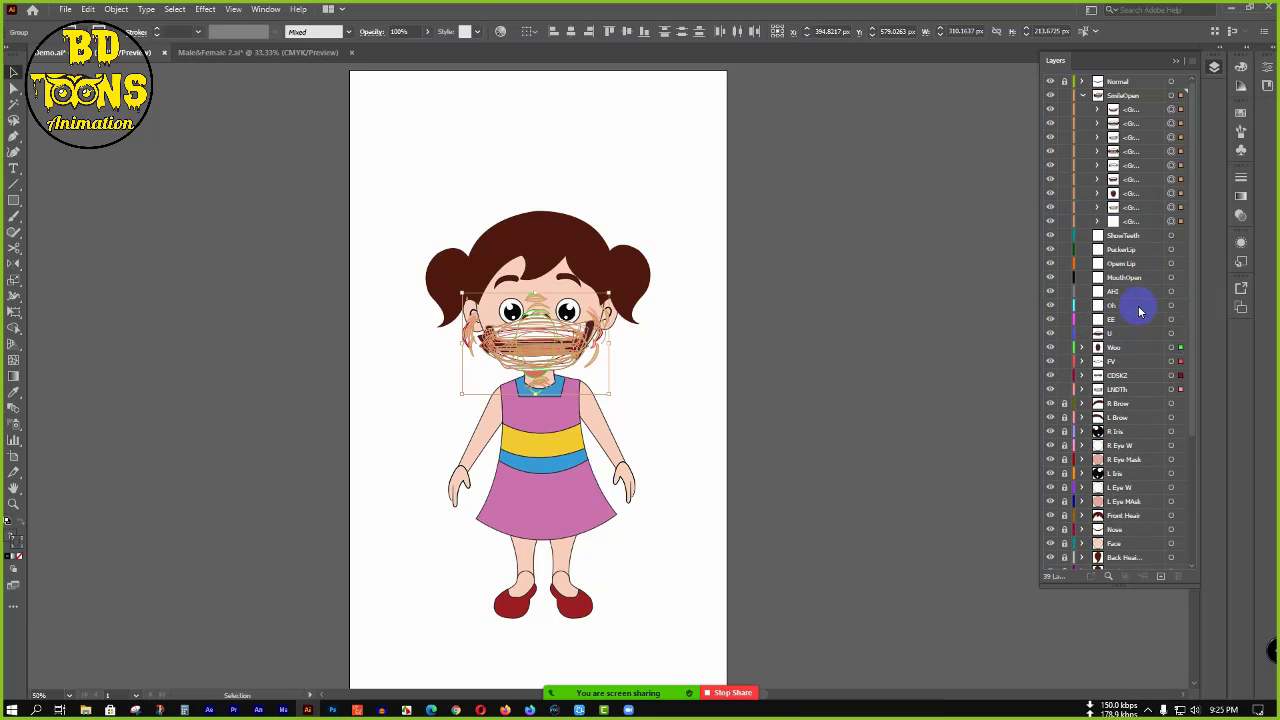
key(ctrl+z)
key(ctrl+z)
key(ctrl+z)
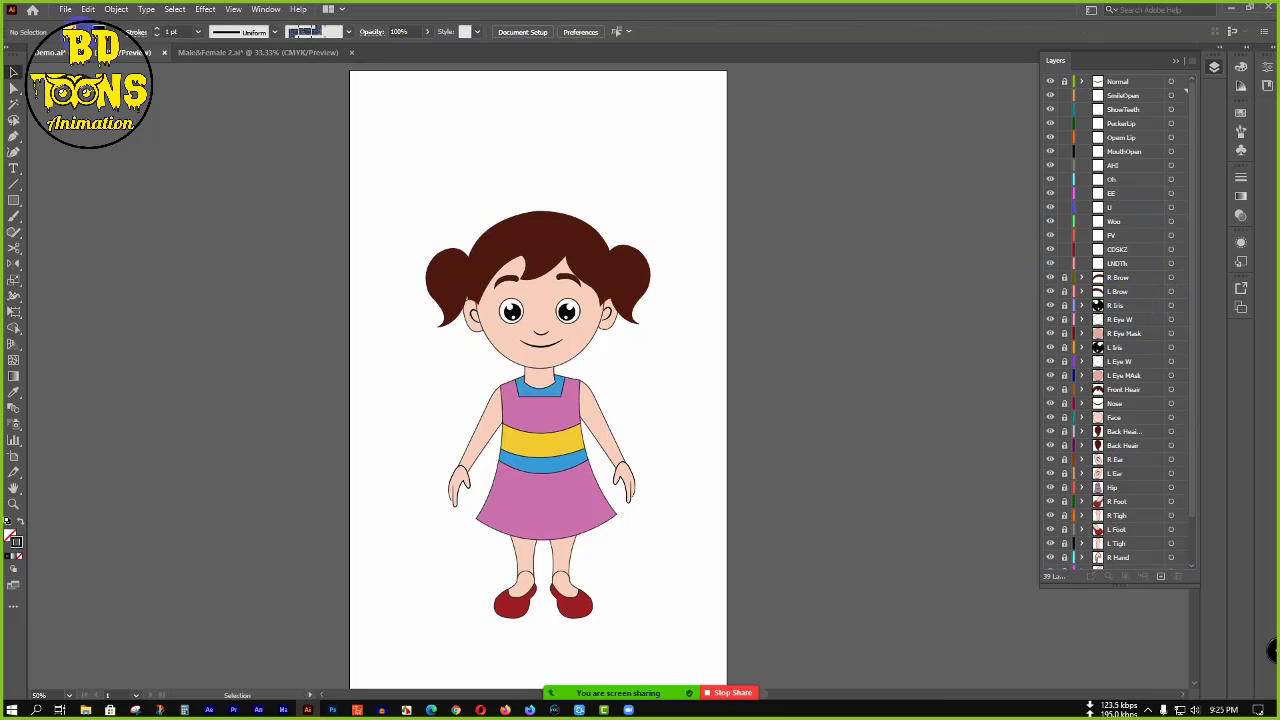
- Undo the LNDTh layer rename, restore it together with the pasted mouth shapes, and collapse the SmileOpen layer
click(65, 9)
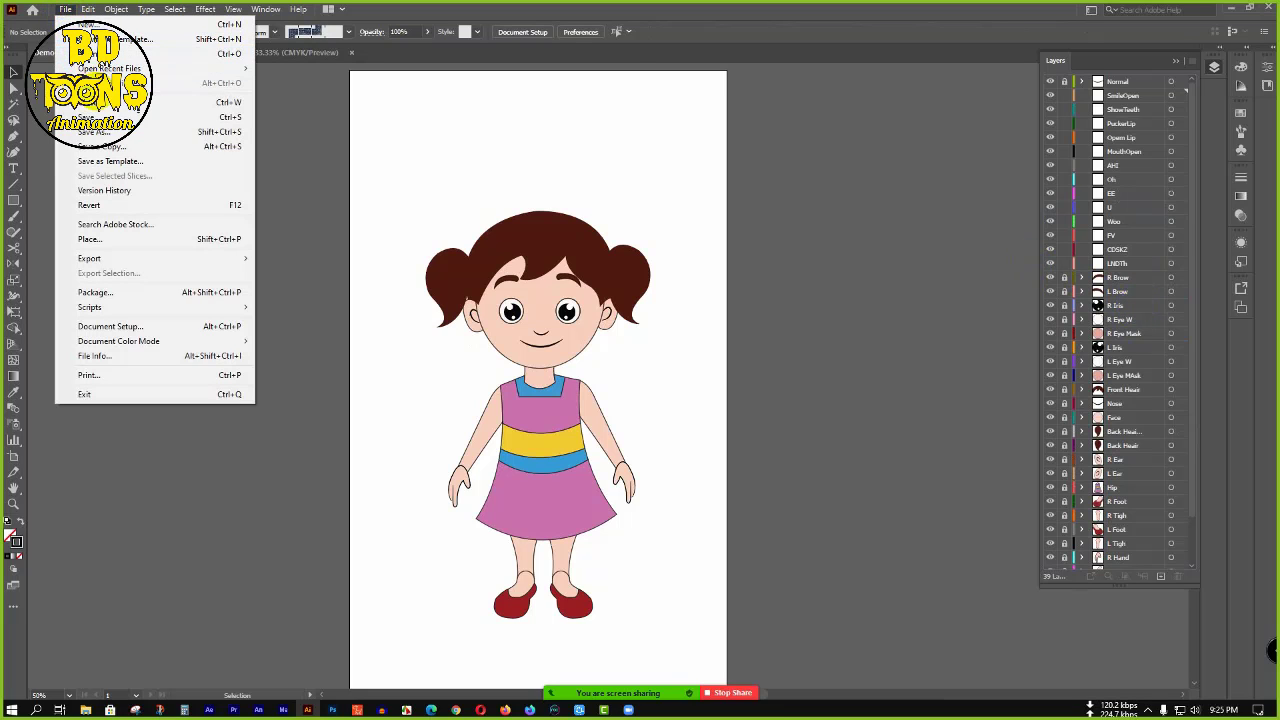
mouse_move(88, 12)
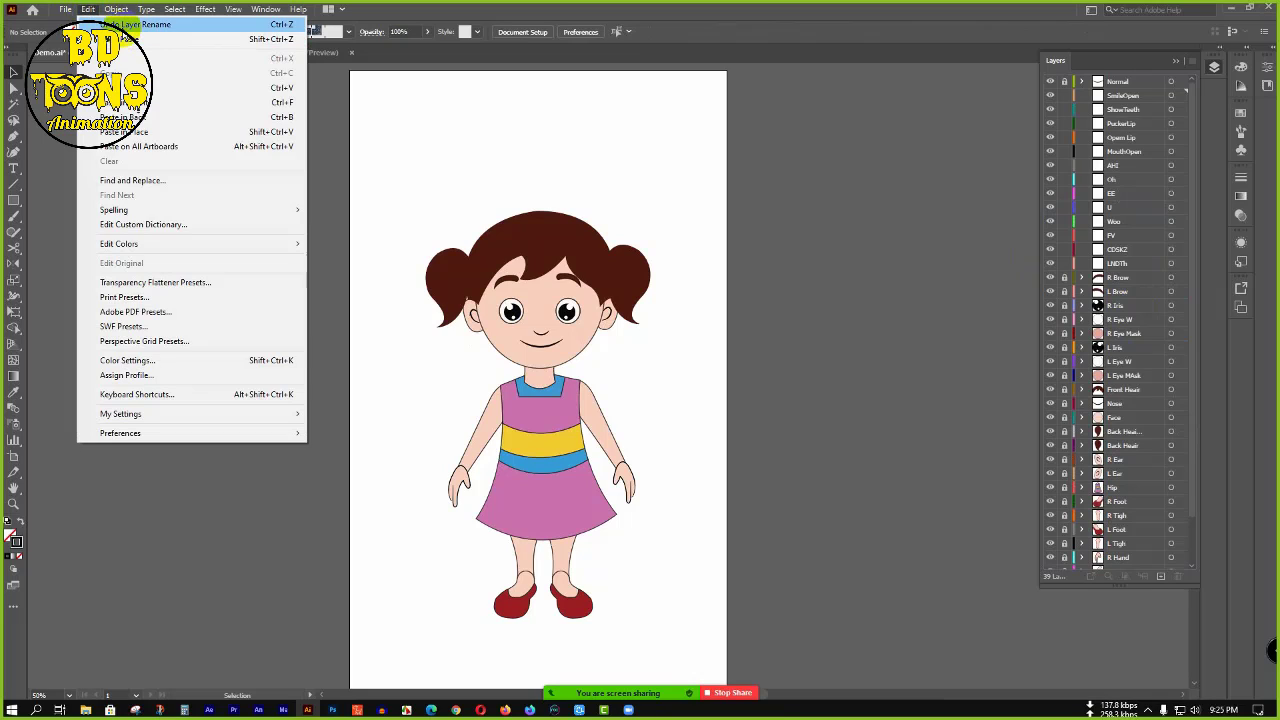
click(128, 25)
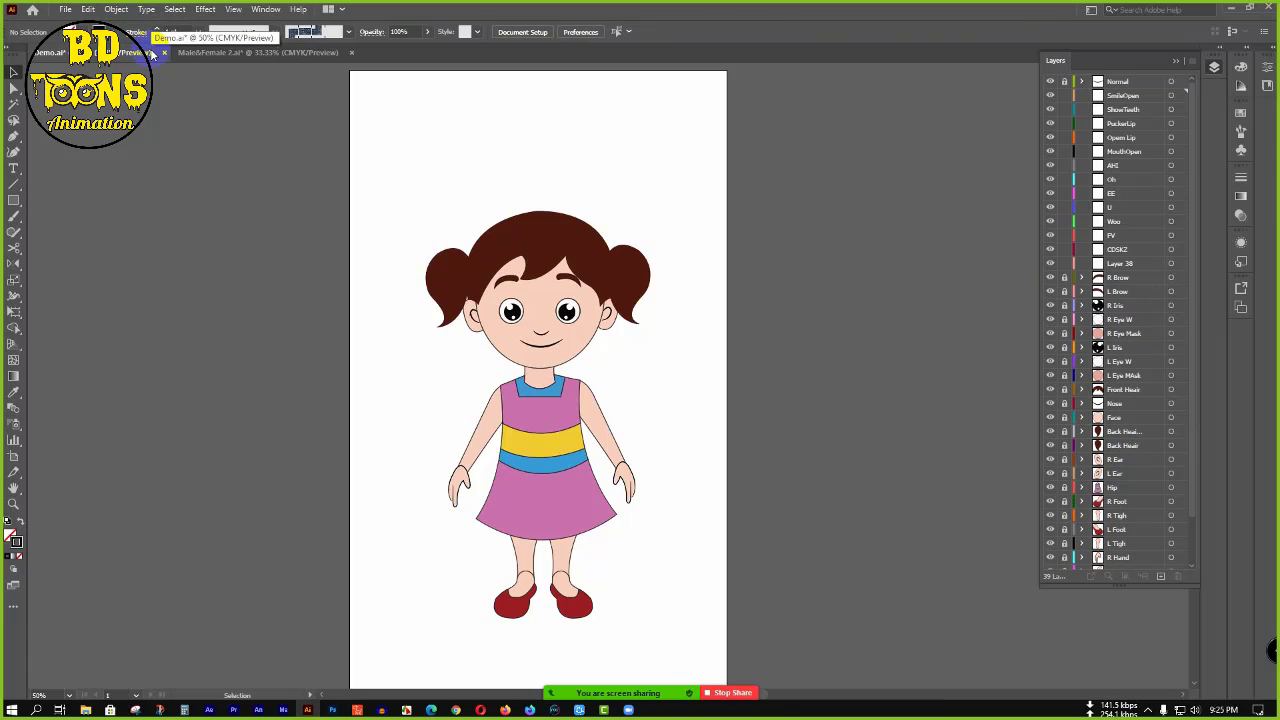
key(ctrl+z)
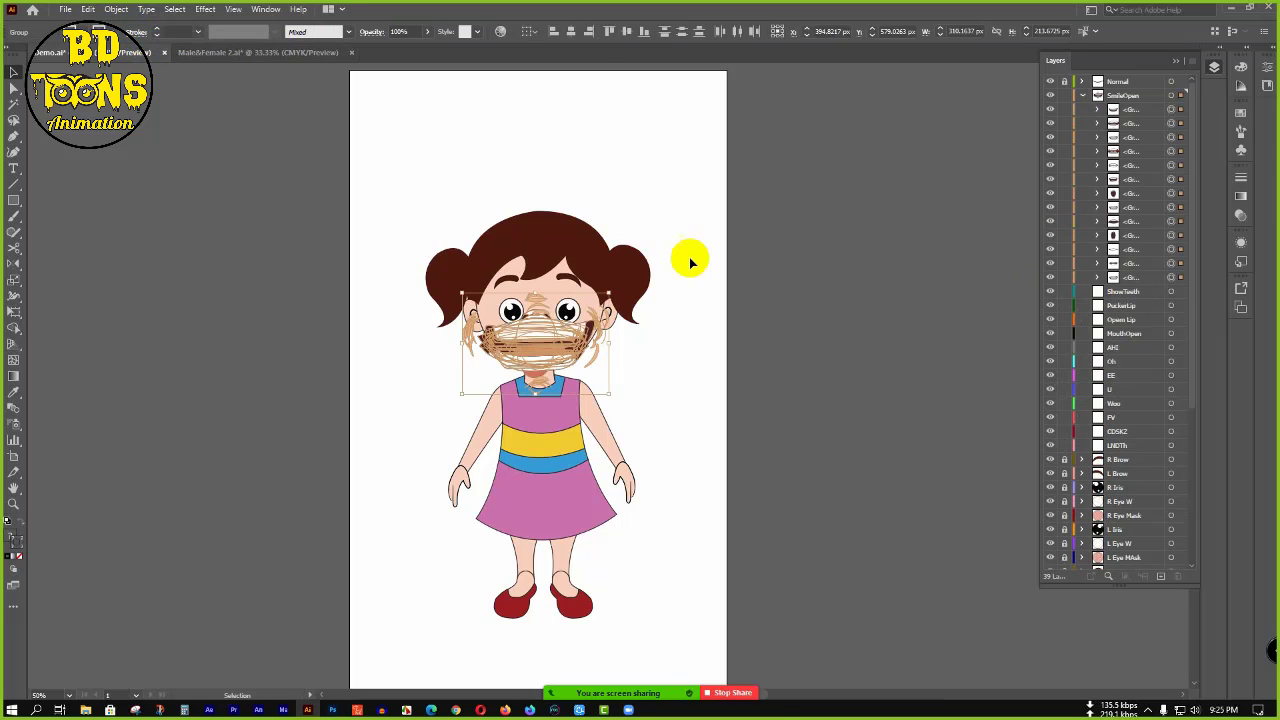
click(1082, 97)
- Compare the mouth shape layers in Male&Female 2.ai with the SmileOpen layer and empty mouth layers in Demo.ai
click(277, 52)
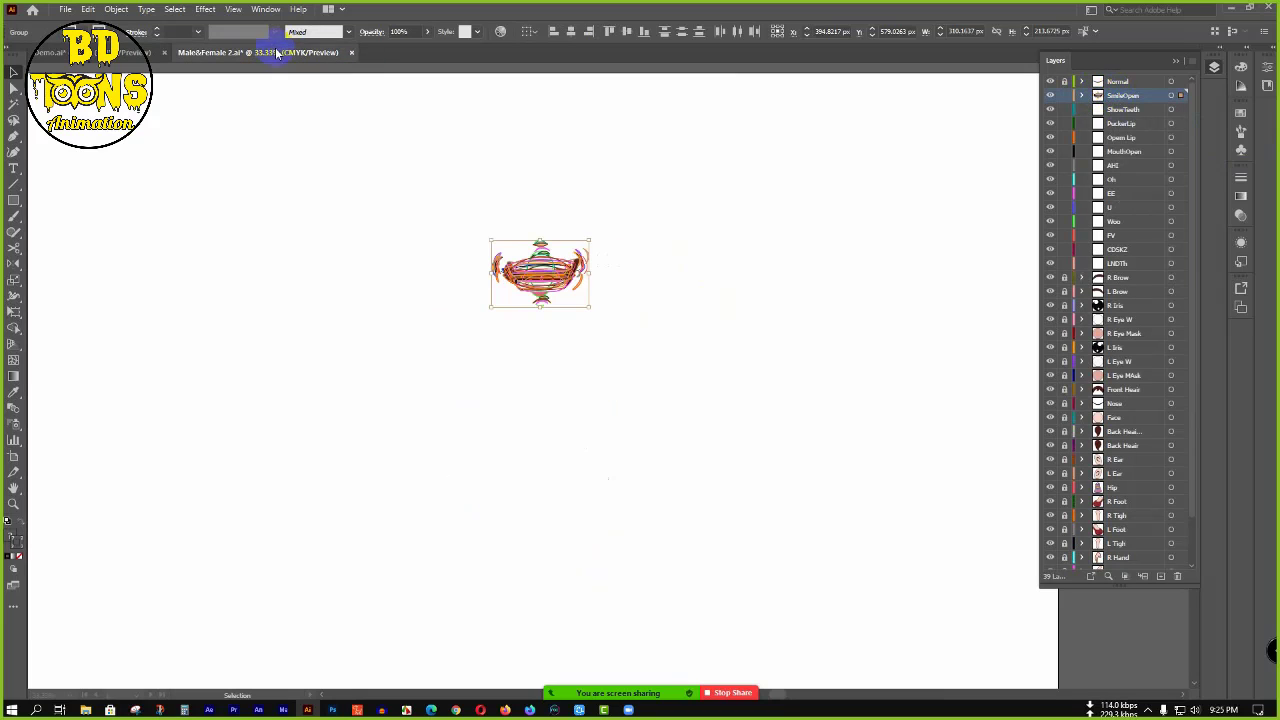
click(140, 52)
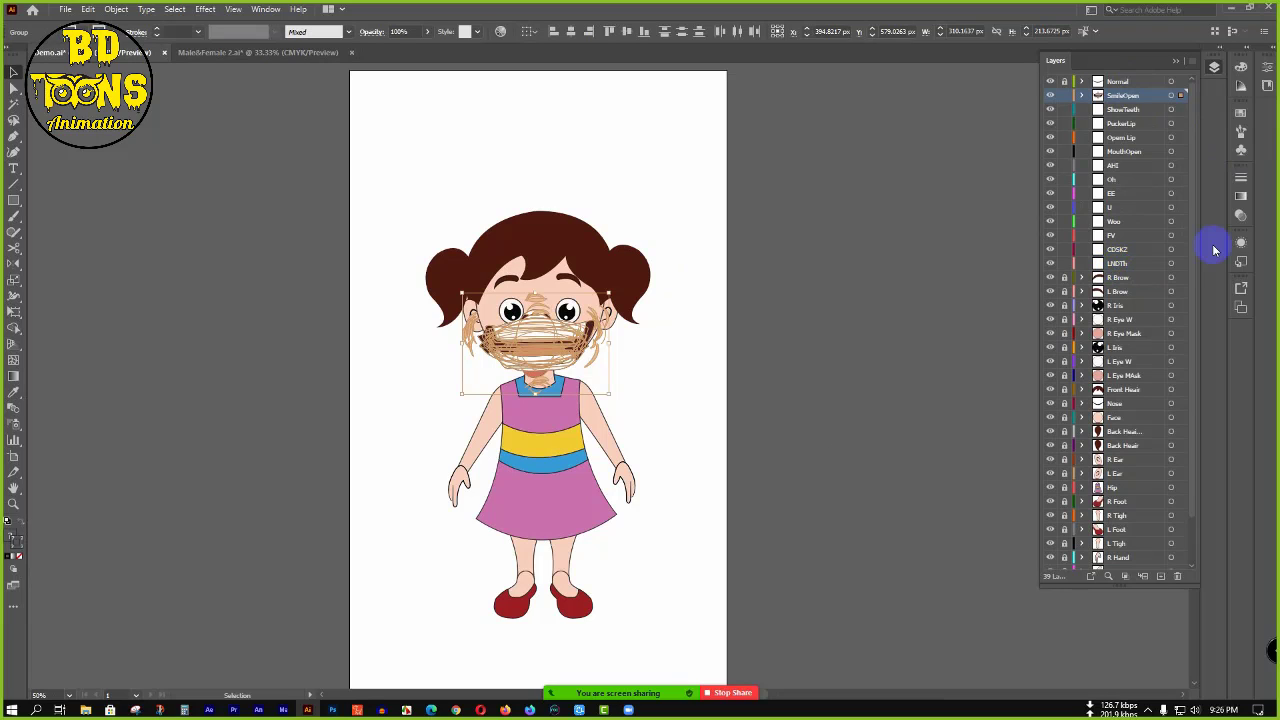
click(310, 52)
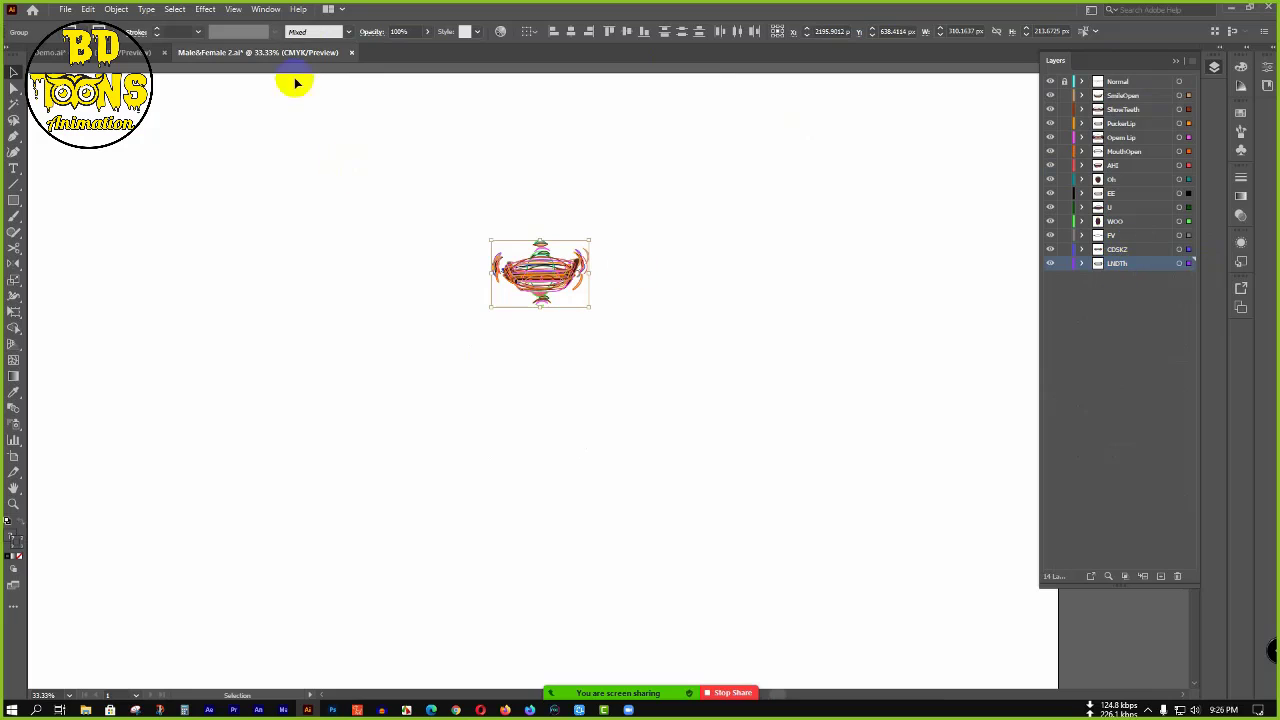
click(50, 52)
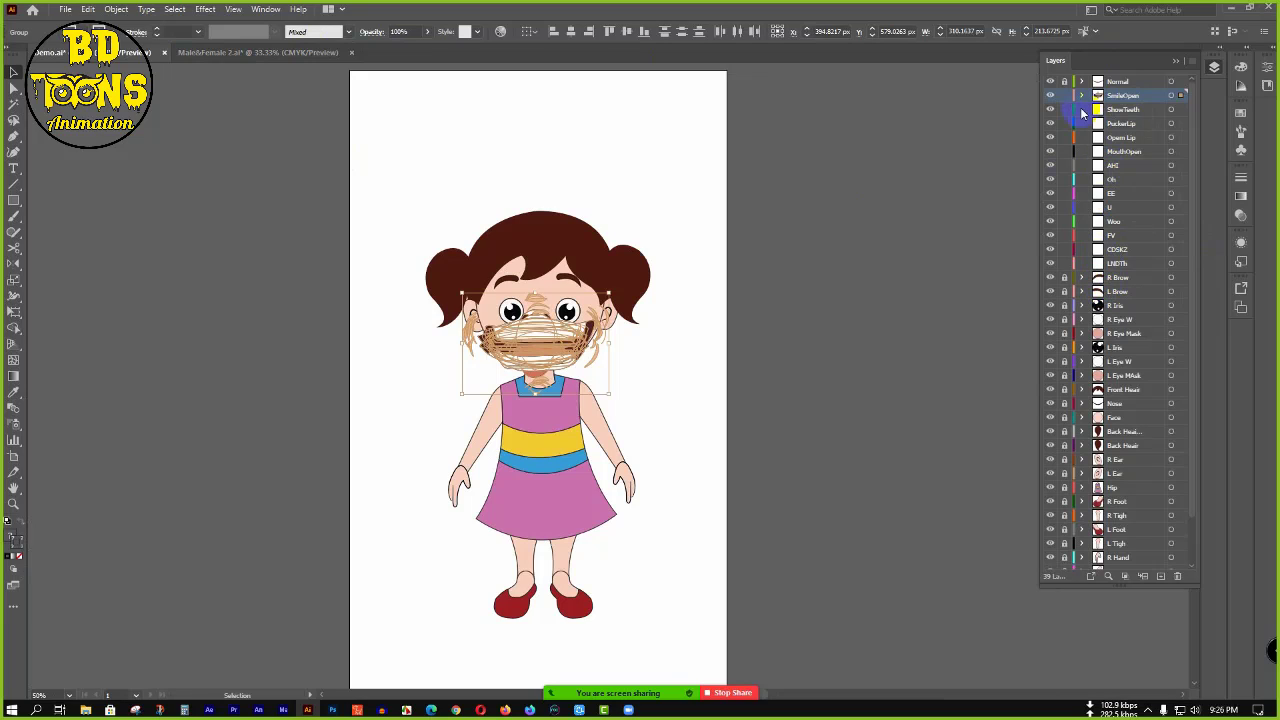
click(286, 52)
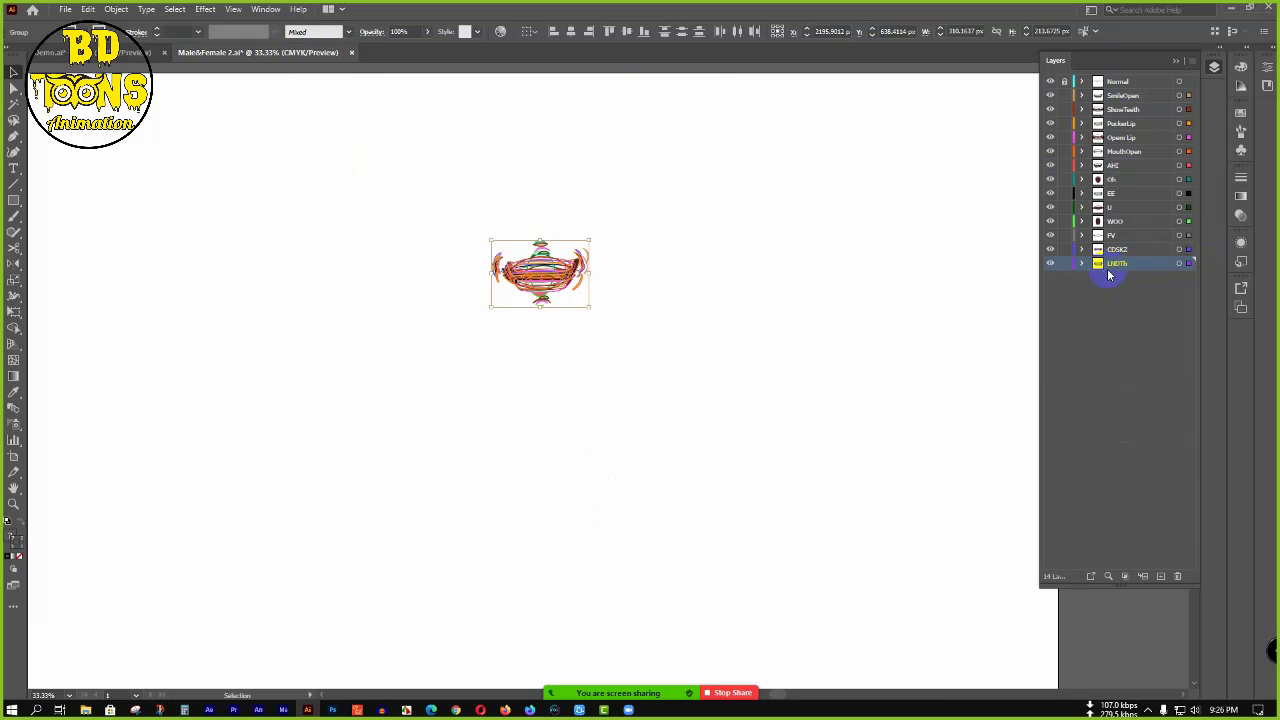
click(50, 52)
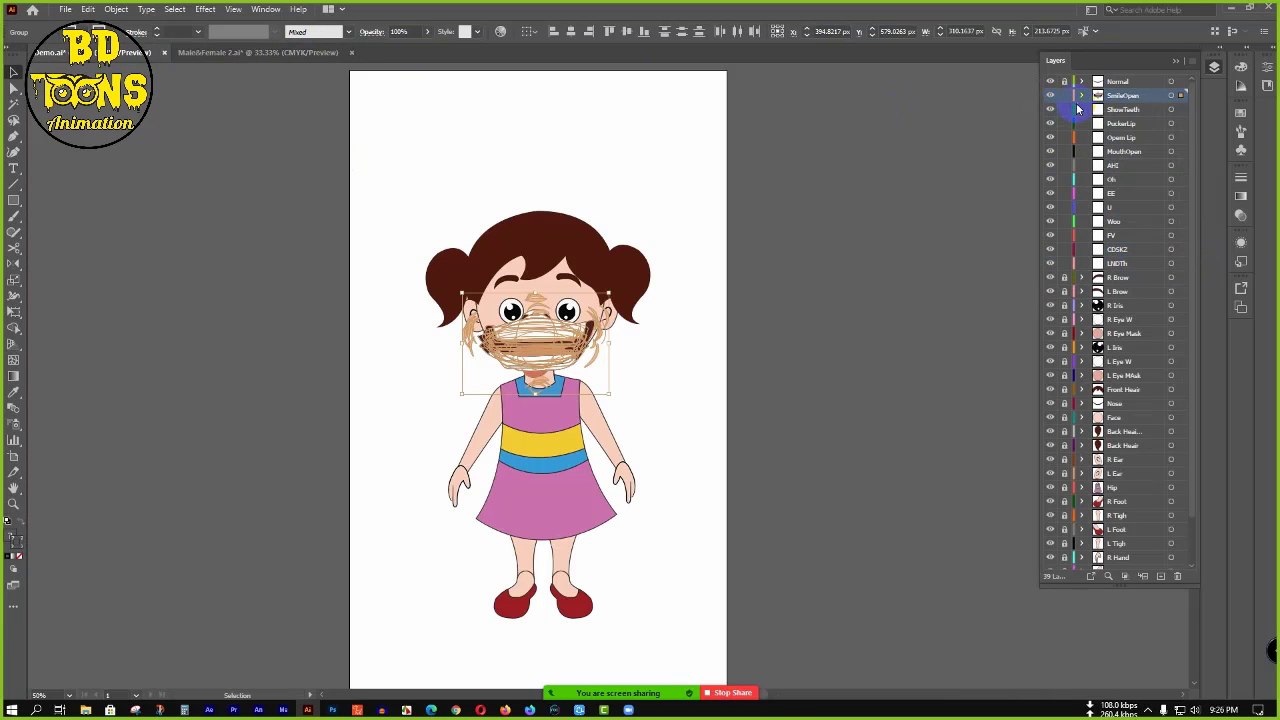
- Expand the SmileOpen layer and move its three lowest mouth groups, from the bottom up, into the LNDTh, CDSKZ and FV layers
click(1082, 96)
click(1151, 278)
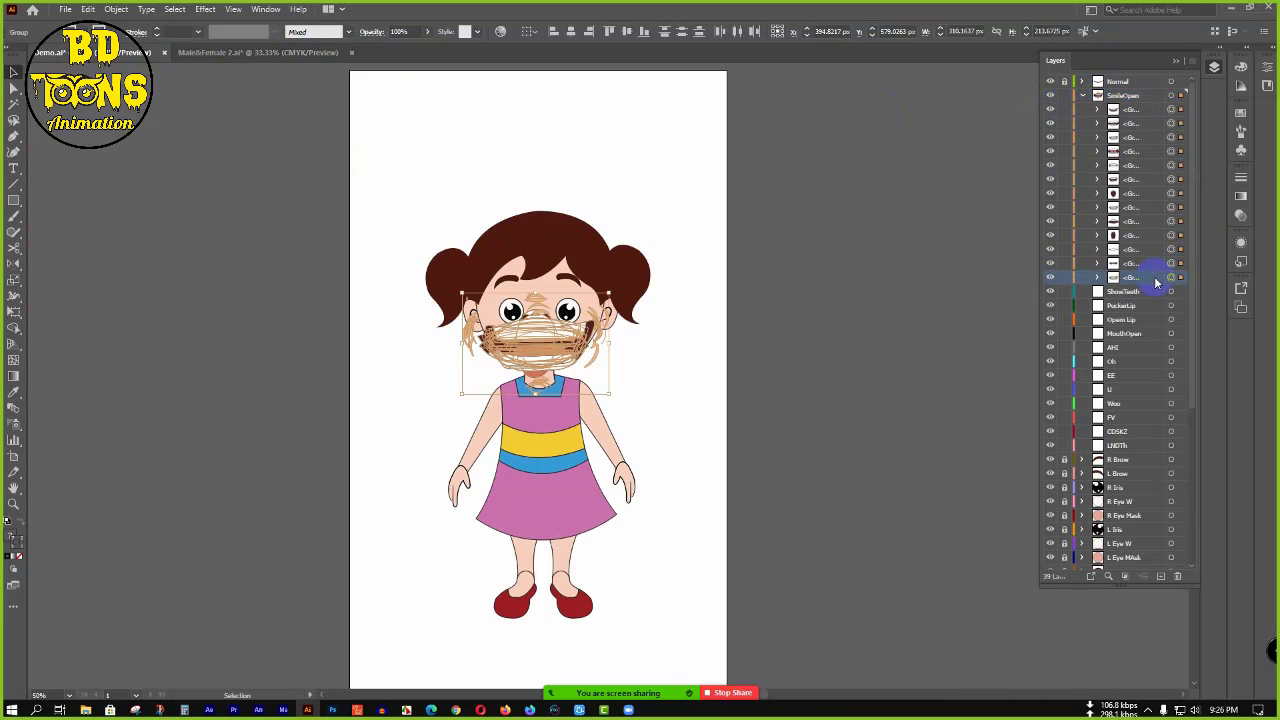
click(1121, 443)
click(1140, 277)
drag(1151, 291, 1135, 445)
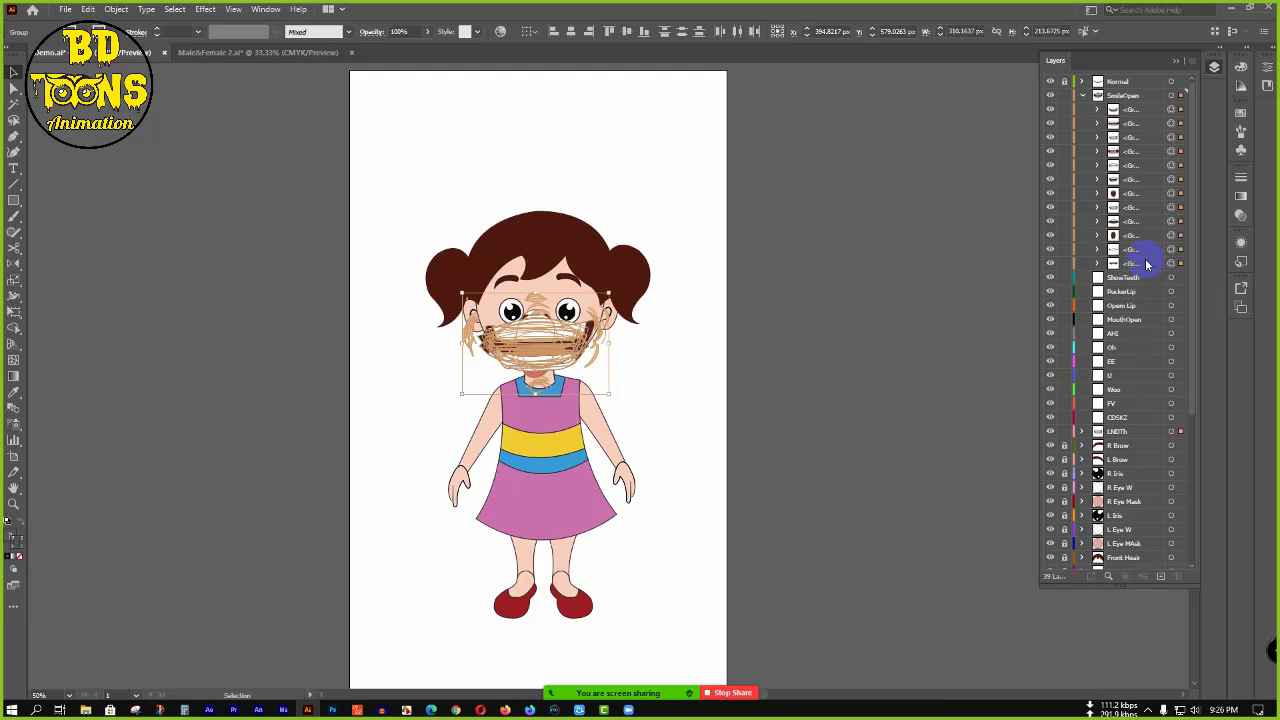
mouse_move(1147, 264)
mouse_down()
mouse_move(1146, 417)
mouse_move(1143, 246)
mouse_move(1142, 391)
mouse_up()
drag(1146, 240, 1140, 345)
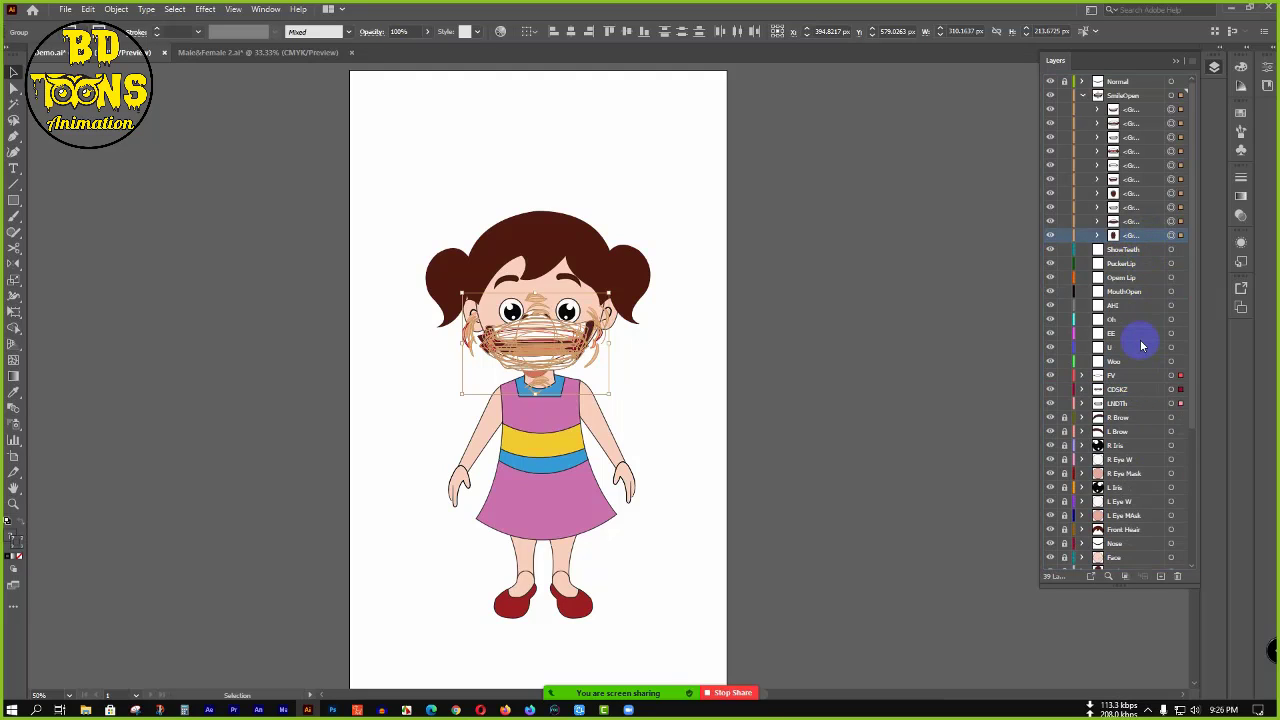
- Move the next five mouth groups in SmileOpen, from the bottom up, into the Woo, U, EE, Oh and AHI layers
mouse_move(1150, 237)
mouse_down()
mouse_move(1127, 363)
mouse_move(1144, 222)
mouse_move(1128, 333)
mouse_up()
click(1147, 211)
drag(1146, 222, 1141, 303)
click(1149, 194)
drag(1149, 194, 1143, 278)
click(1150, 179)
drag(1150, 179, 1143, 249)
click(1143, 181)
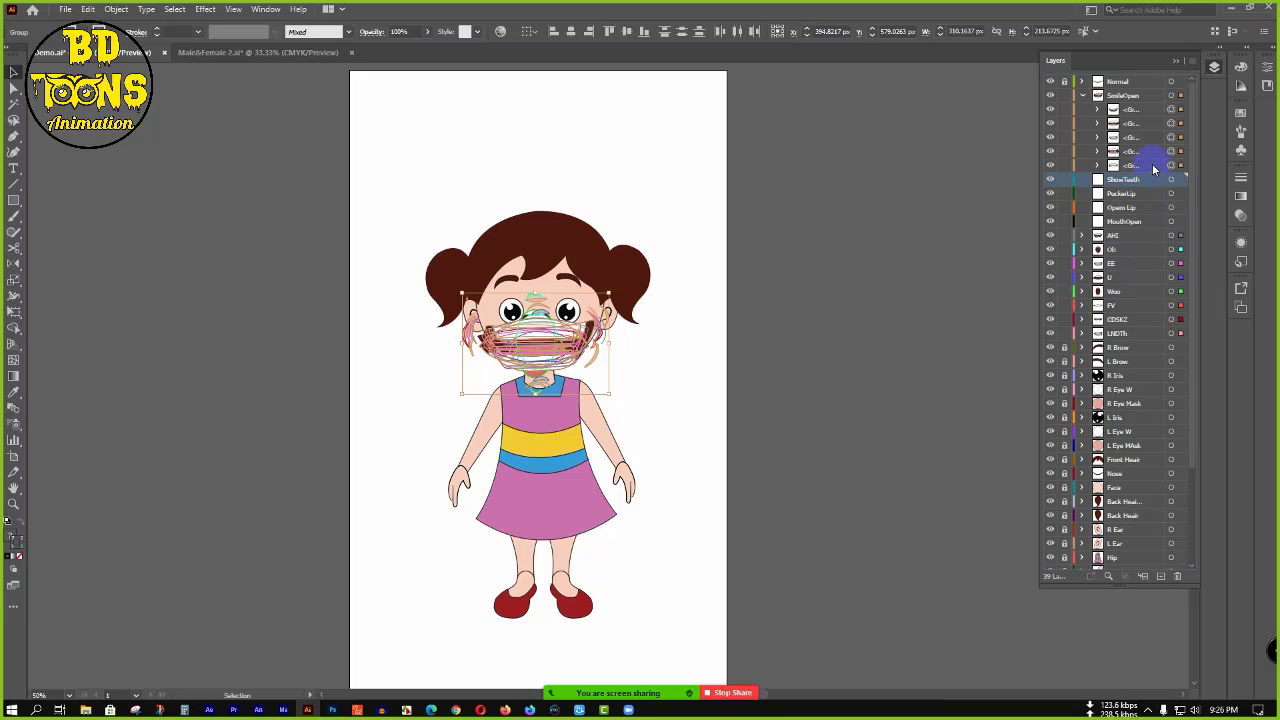
- Move the next four SmileOpen groups upward into MouthOpen, Opem Lip, PuckerLip and ShowTeeth, keep the top group, and collapse SmileOpen
mouse_move(1153, 168)
mouse_down()
mouse_move(1143, 223)
mouse_move(1150, 155)
mouse_move(1147, 196)
mouse_up()
click(1147, 155)
click(1152, 137)
mouse_move(1152, 137)
mouse_down()
mouse_move(1143, 165)
mouse_move(1145, 142)
mouse_up()
click(1140, 126)
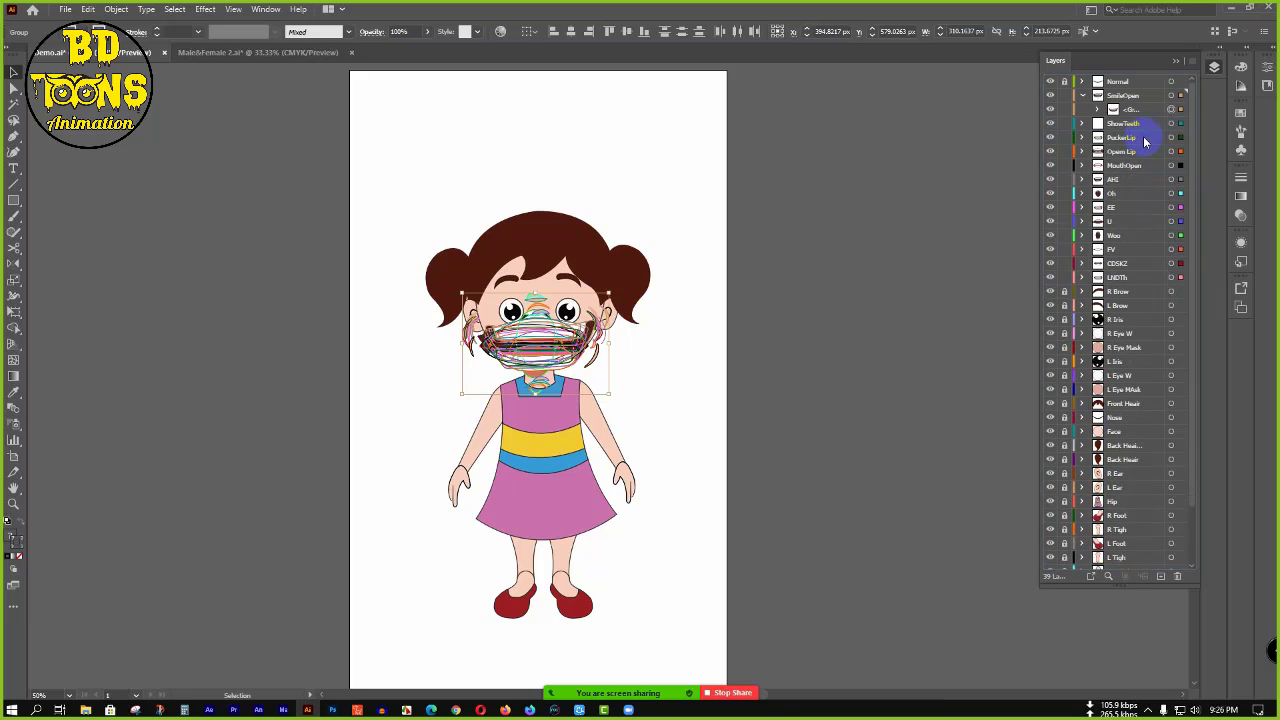
click(1082, 96)
- Scale all the mouth shapes together down to about 98 px wide and place them on the lower face beneath the nose
drag(1062, 97, 1063, 280)
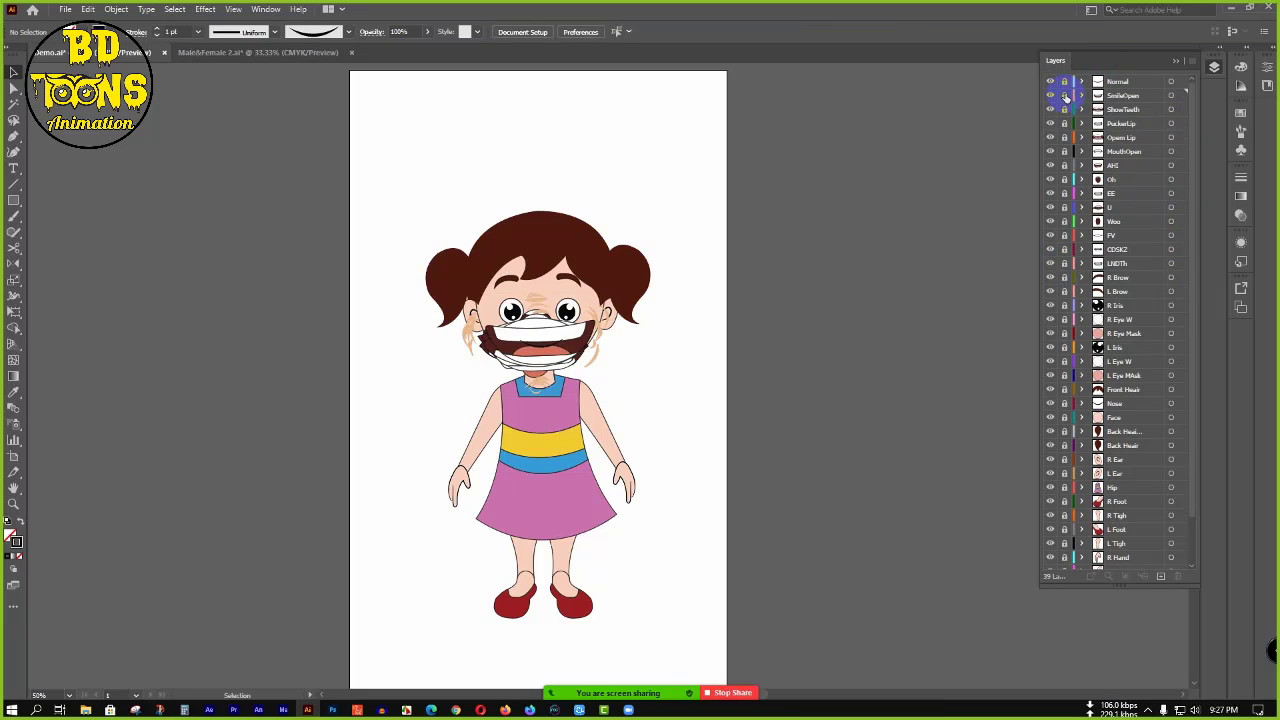
drag(1066, 97, 1066, 186)
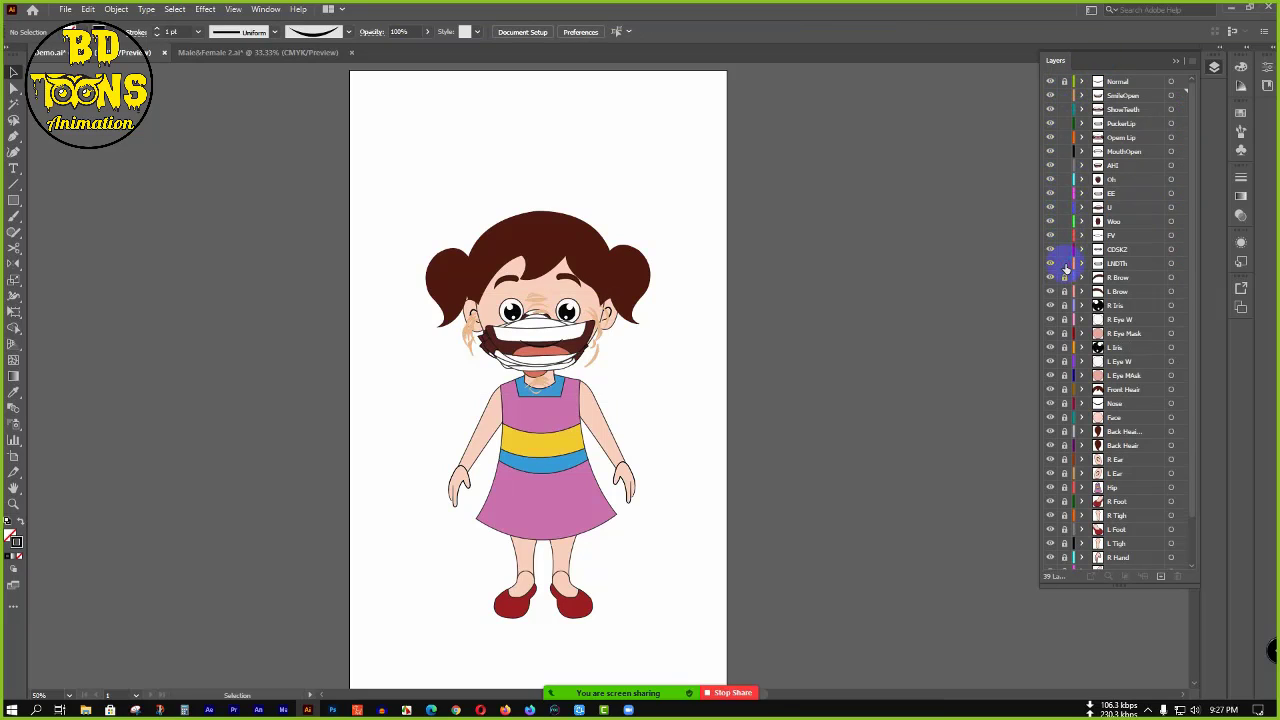
drag(380, 174, 797, 533)
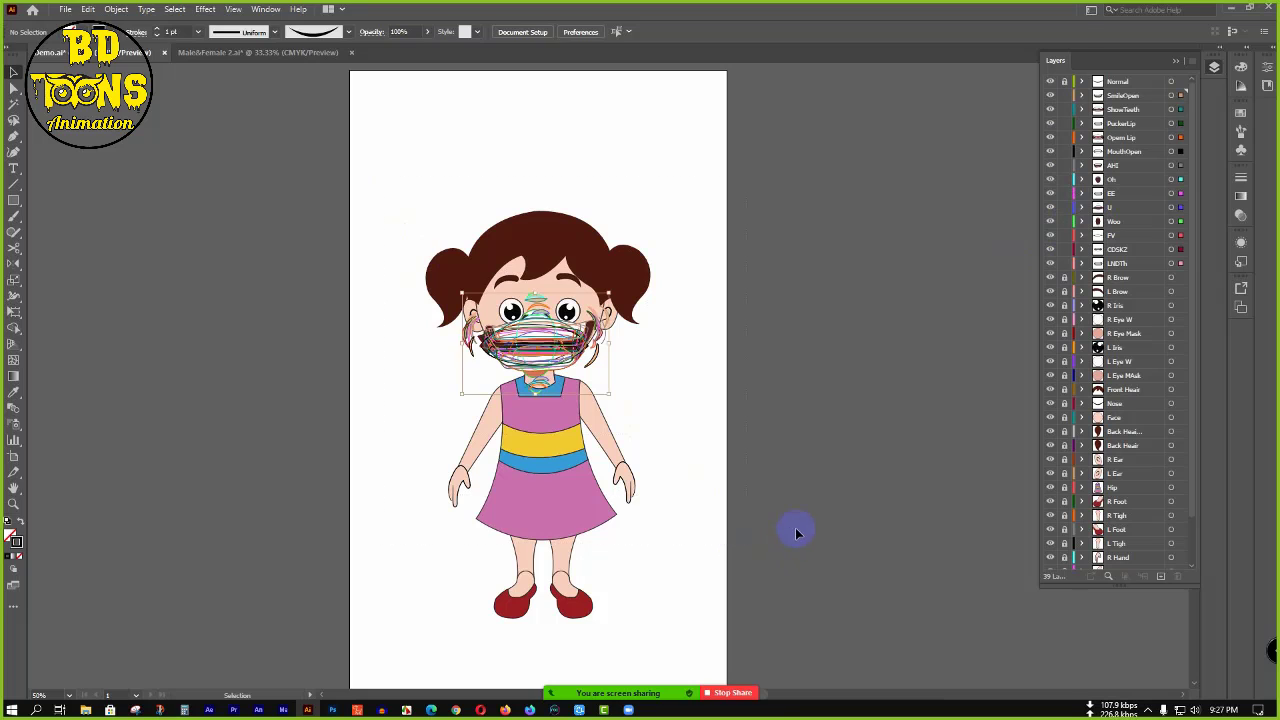
drag(607, 394, 641, 406)
scroll(494, 316, up, 2)
scroll(494, 316, up, 2)
scroll(494, 316, down, 2)
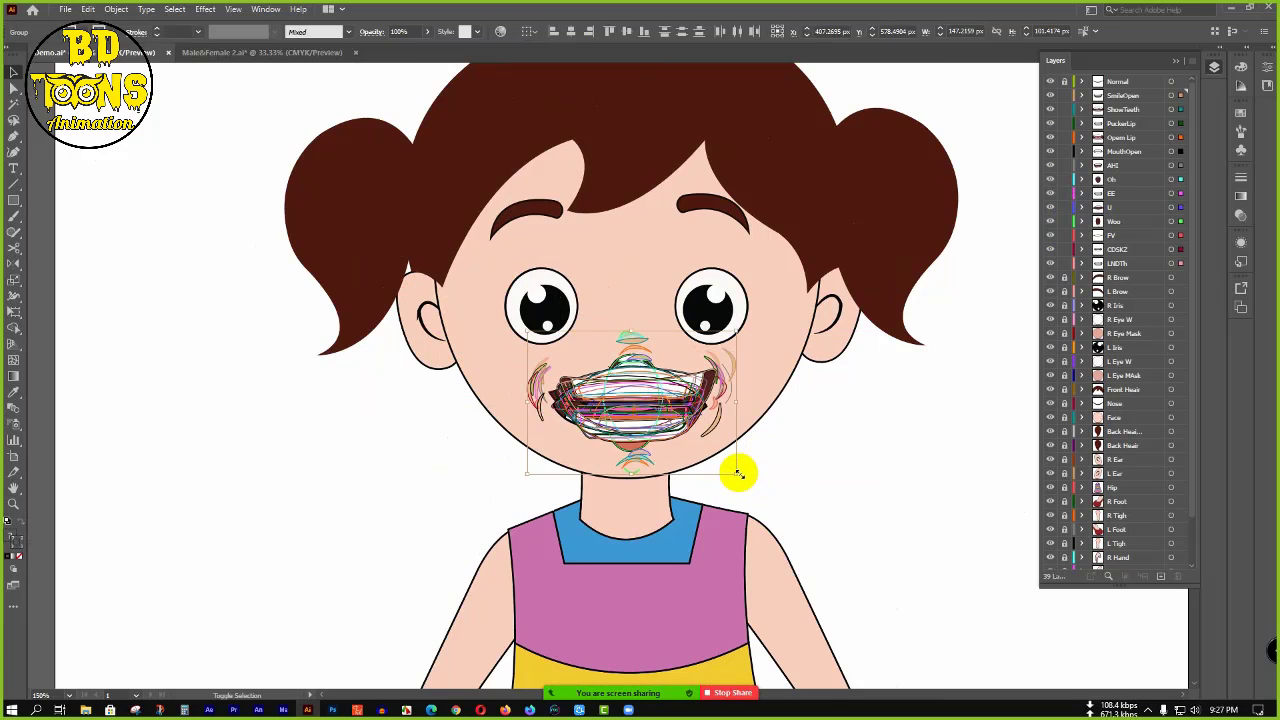
drag(738, 473, 690, 426)
drag(591, 374, 627, 409)
click(812, 409)
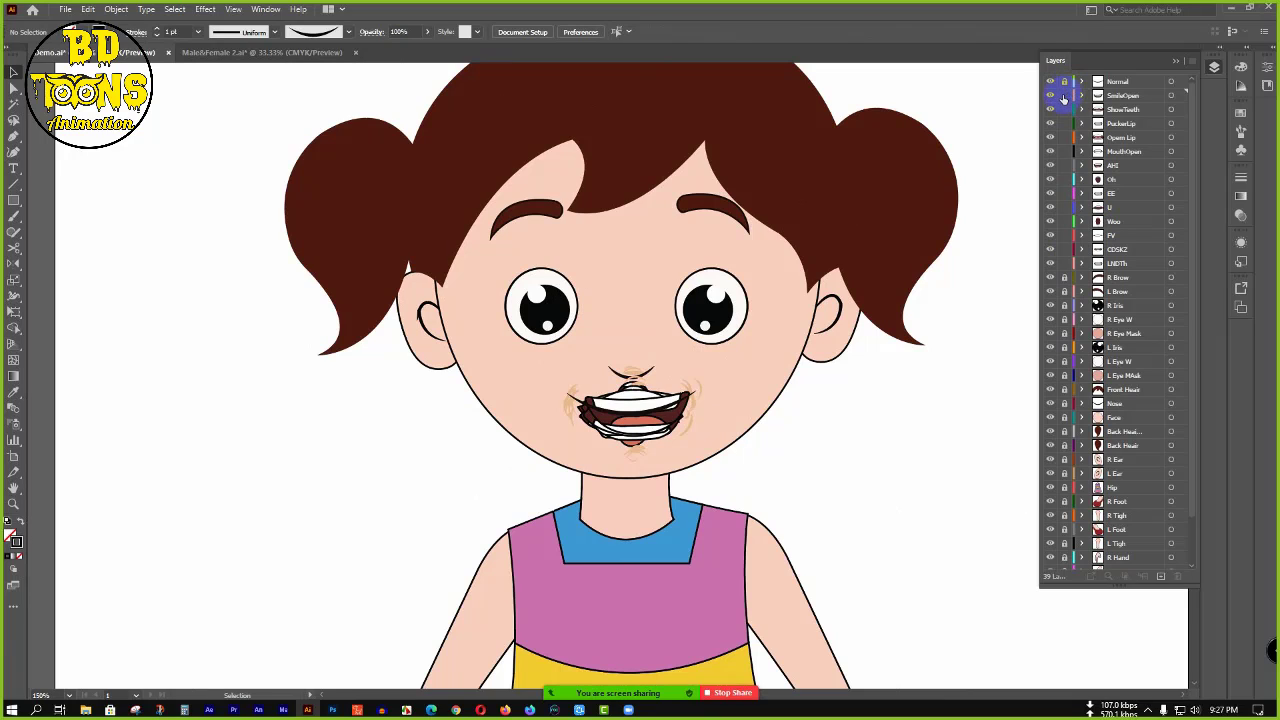
- Hide the Normal layer and temporarily isolate the SmileOpen mouth to check how it sits on the face
drag(1064, 109, 1065, 264)
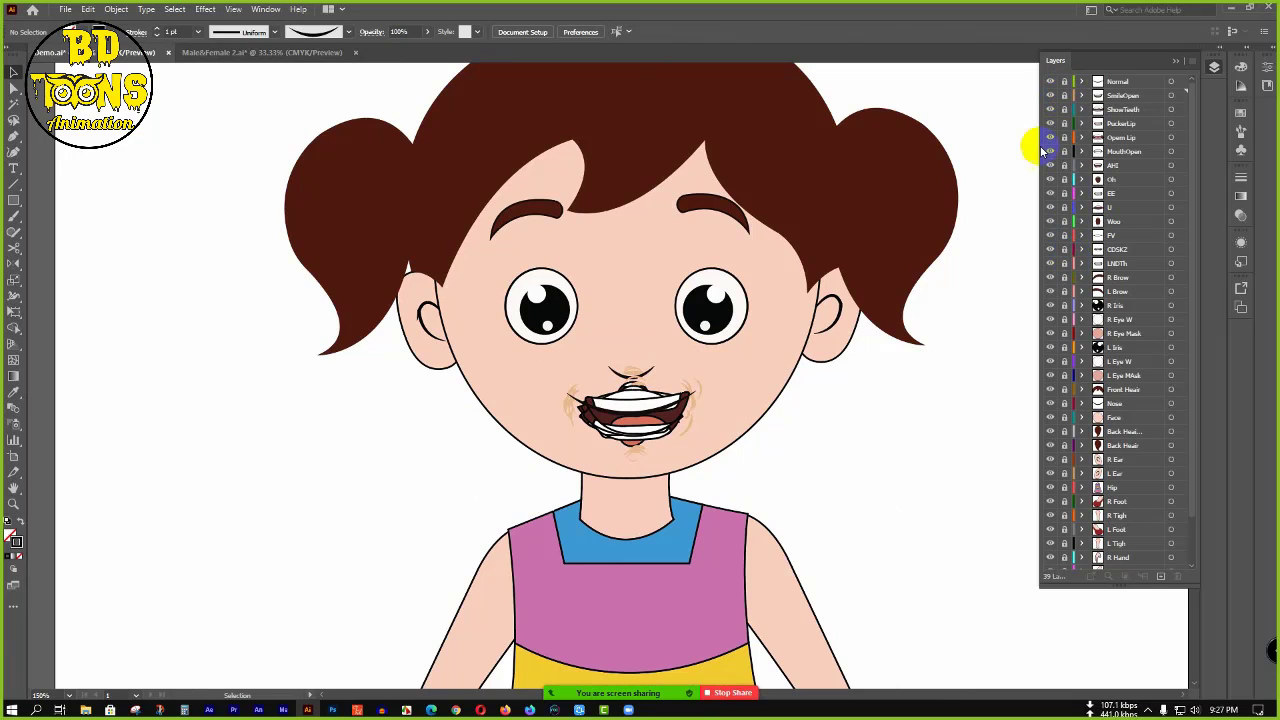
drag(1049, 109, 1045, 234)
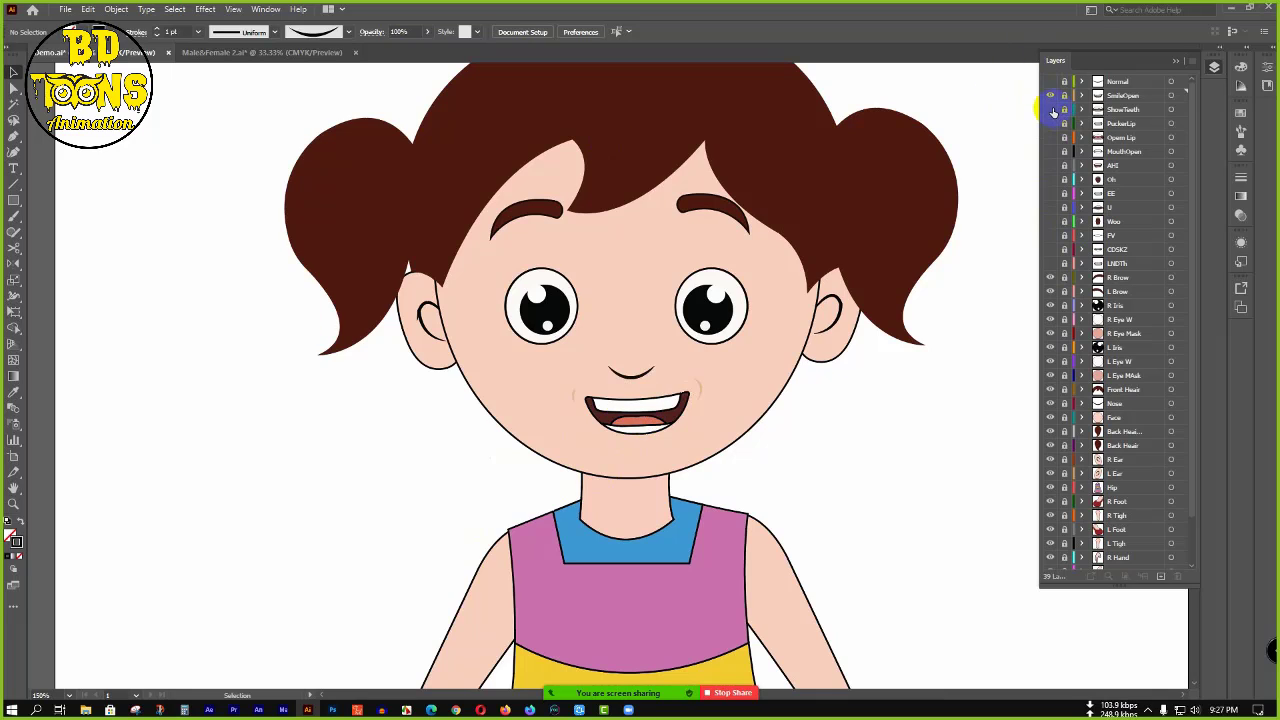
drag(1053, 112, 1053, 268)
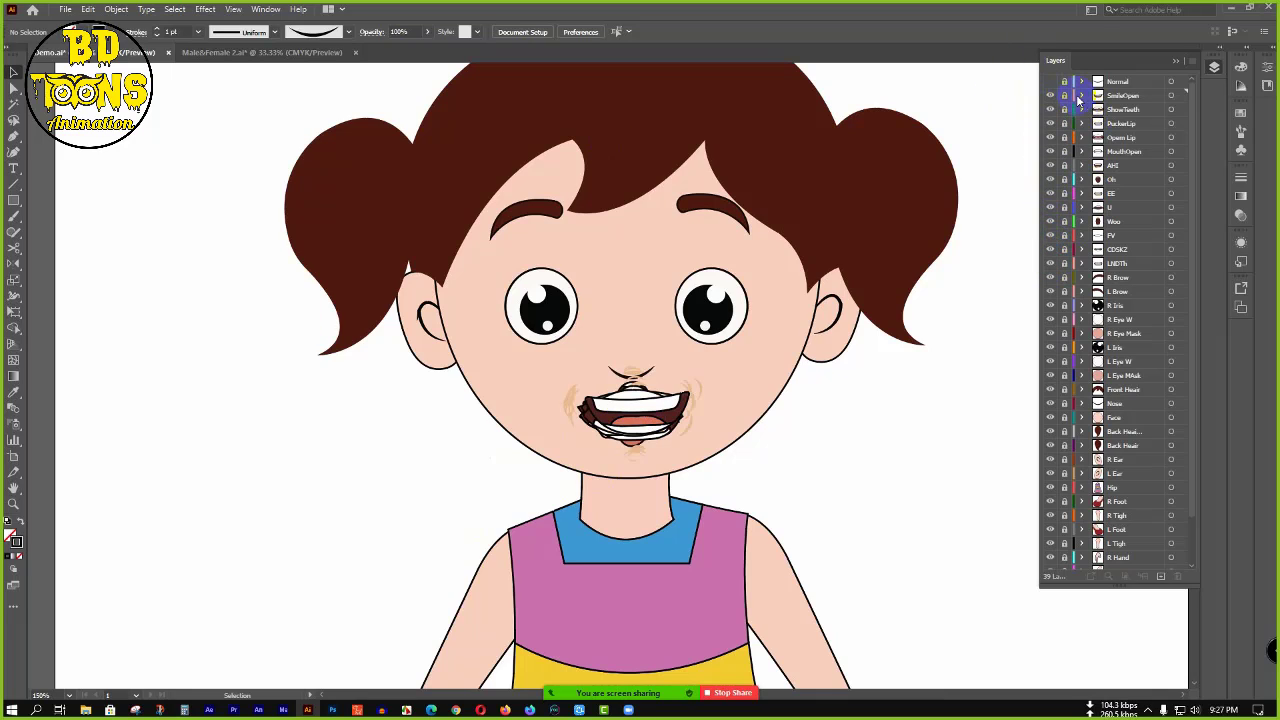
- Unlock the mouth layers from SmileOpen to LNDTh and nudge all their shapes 3 px to the left
drag(1064, 110, 1070, 262)
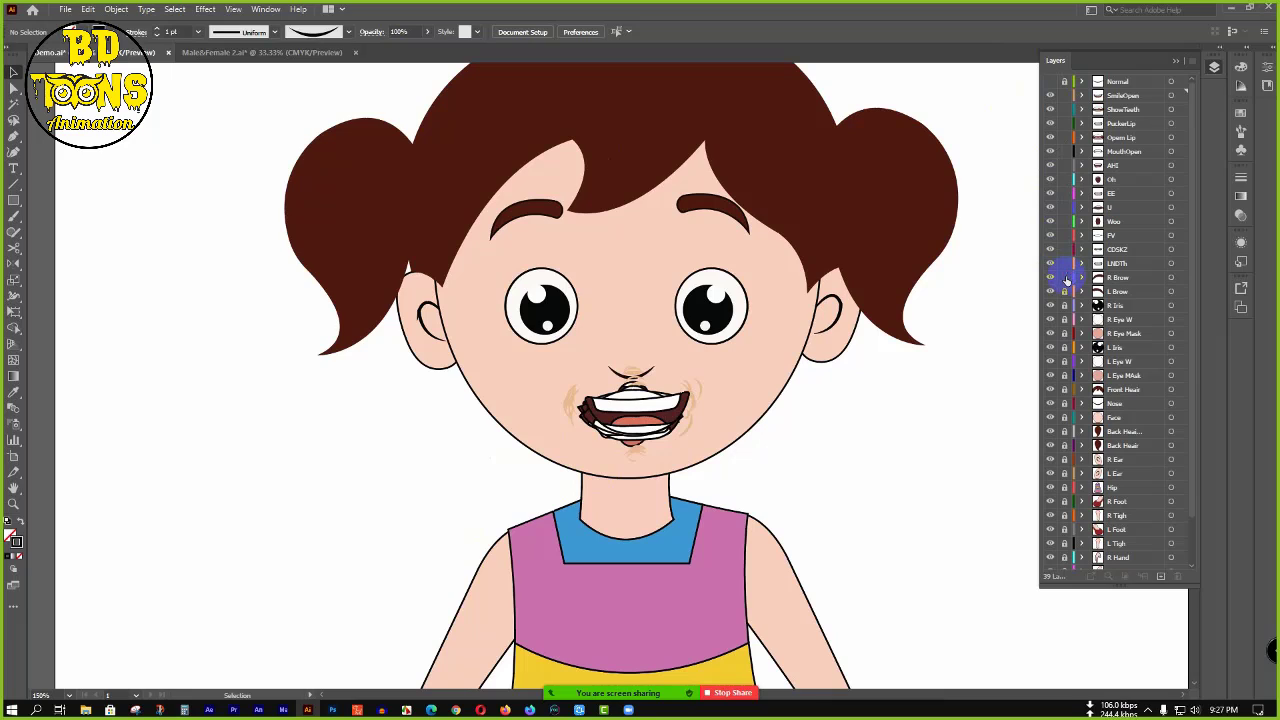
drag(786, 371, 446, 471)
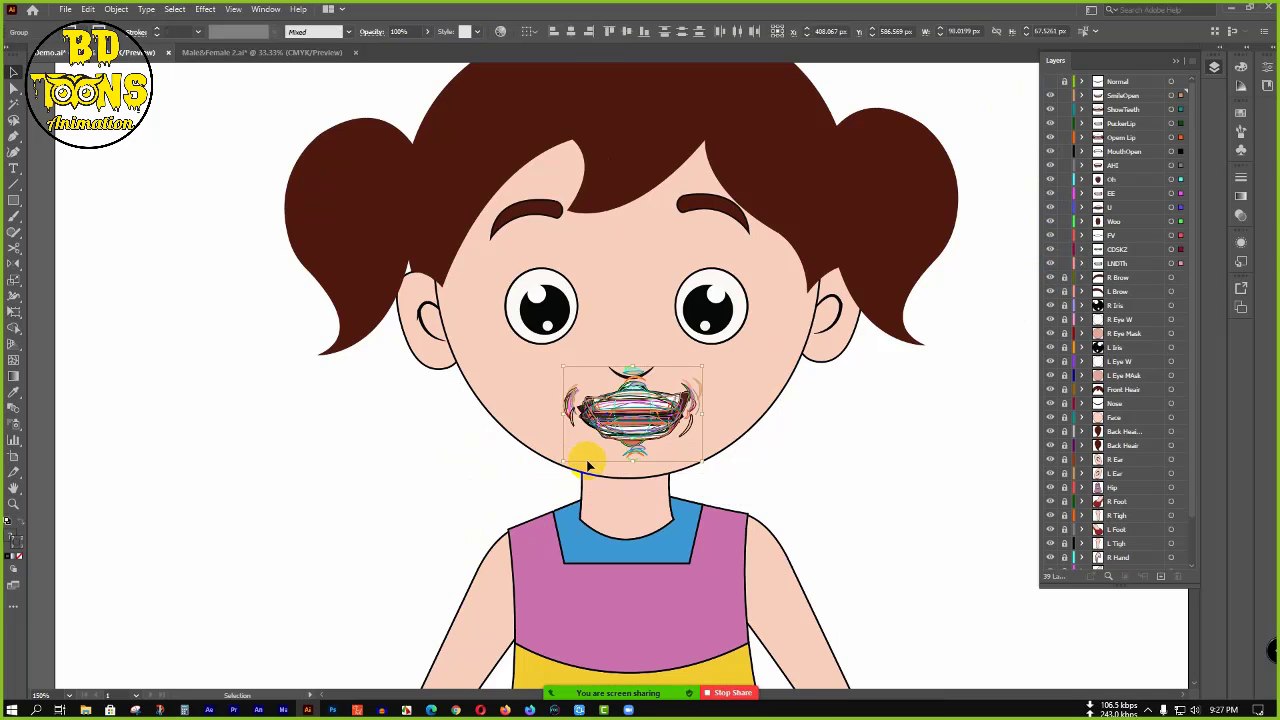
key(Left)
key(Left)
key(Left)
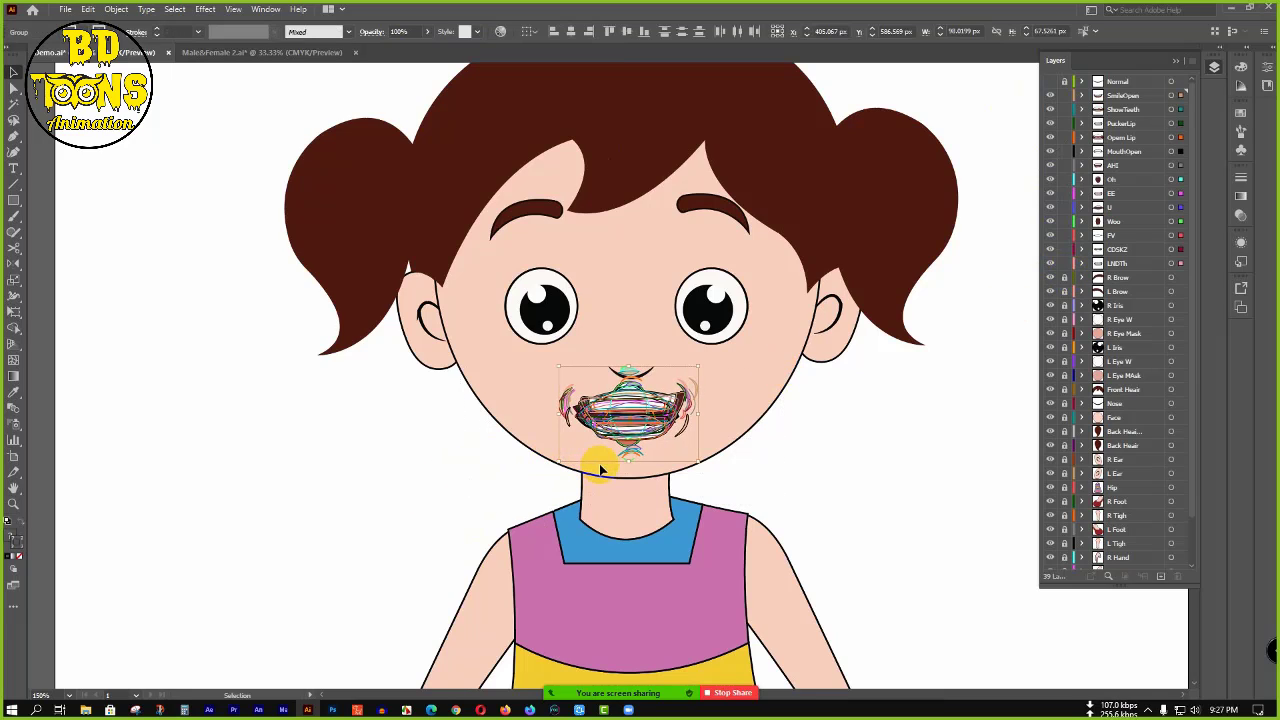
click(800, 409)
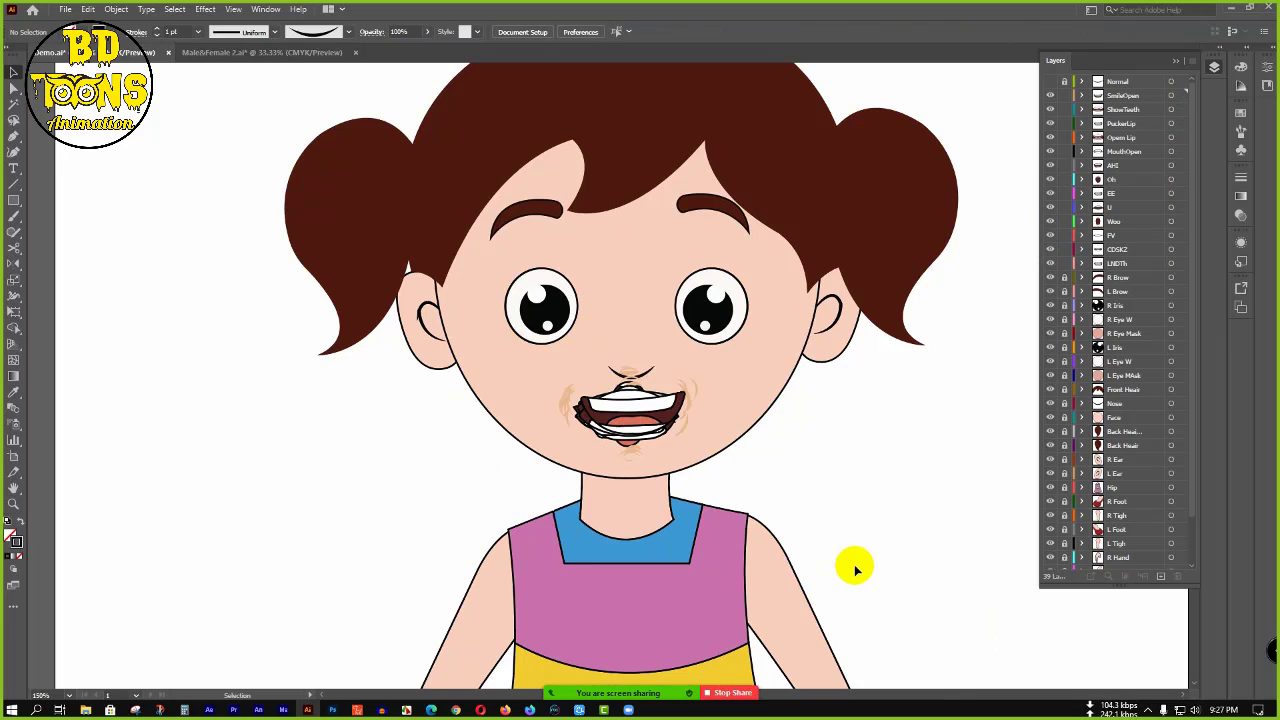
- Inspect the overlapping mouth shapes up close, lock their layers, and hide every mouth layer except SmileOpen
scroll(590, 400, up, 3)
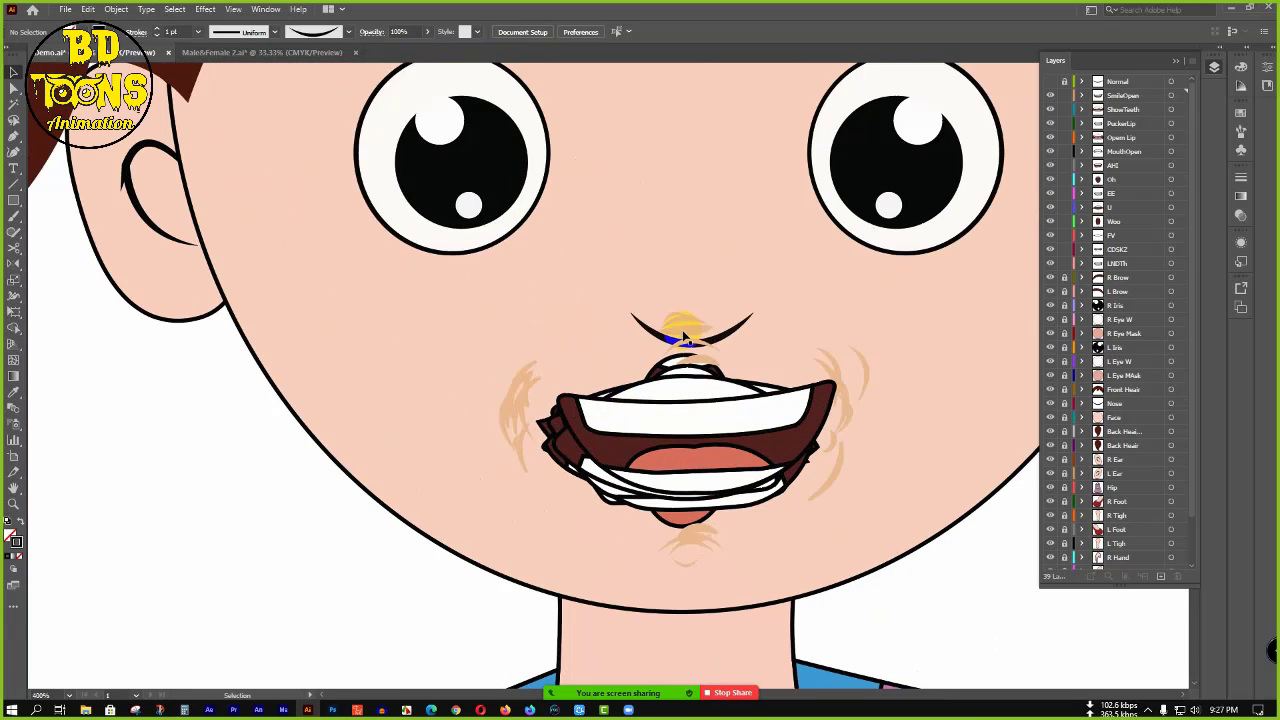
scroll(591, 340, down, 2)
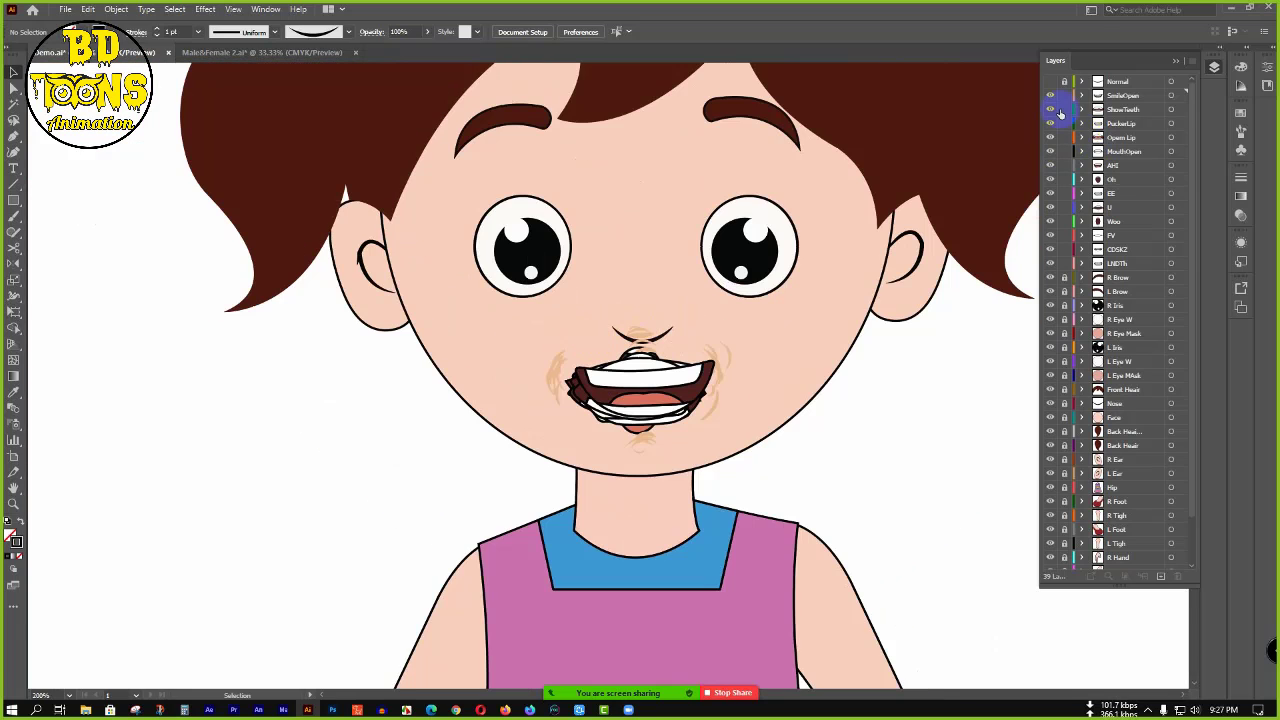
drag(1064, 100, 1066, 256)
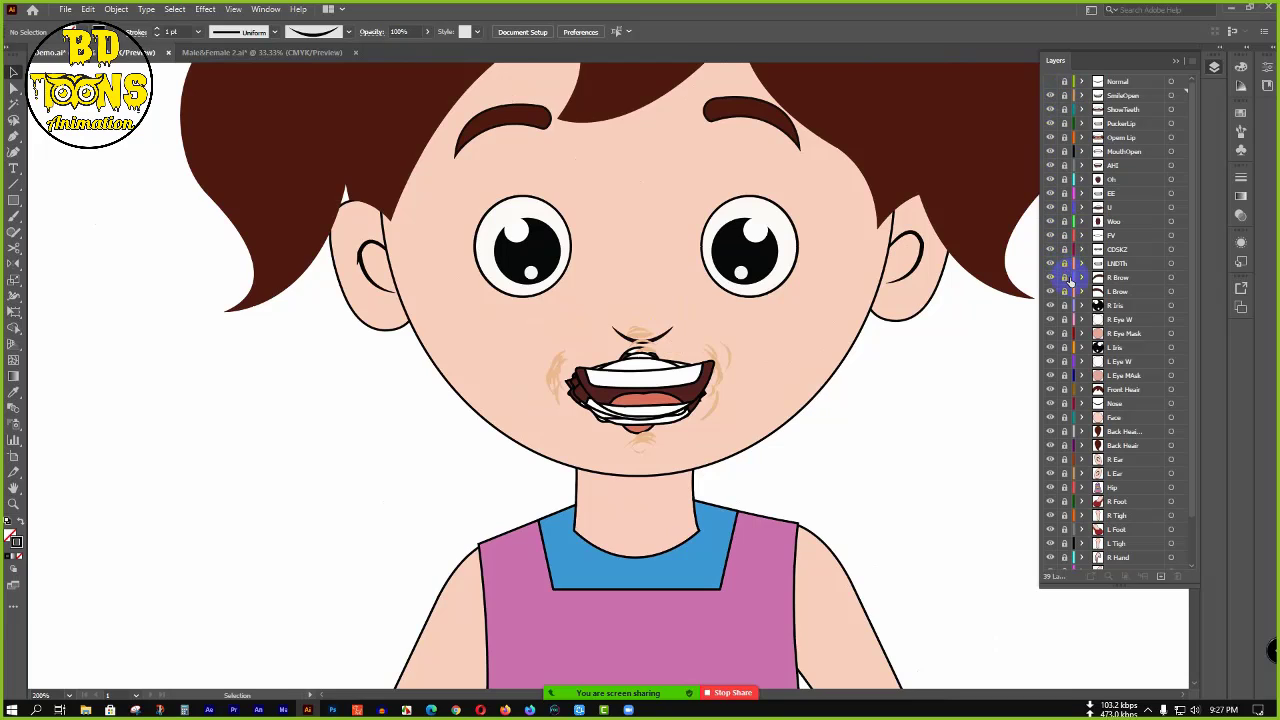
drag(1050, 110, 1048, 262)
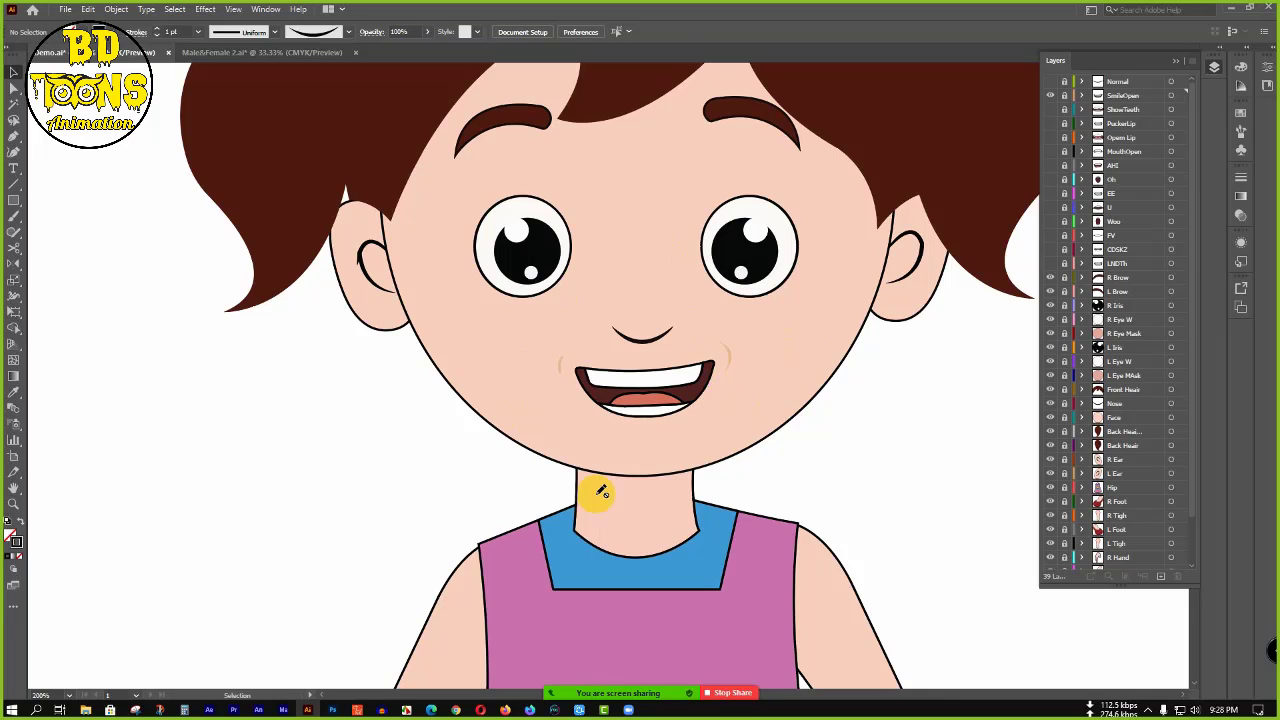
- Use the Eraser tool on the SmileOpen layer to remove the crease lines on both sides of the mouth, leaving the layer locked
click(1119, 97)
click(1131, 97)
click(1140, 94)
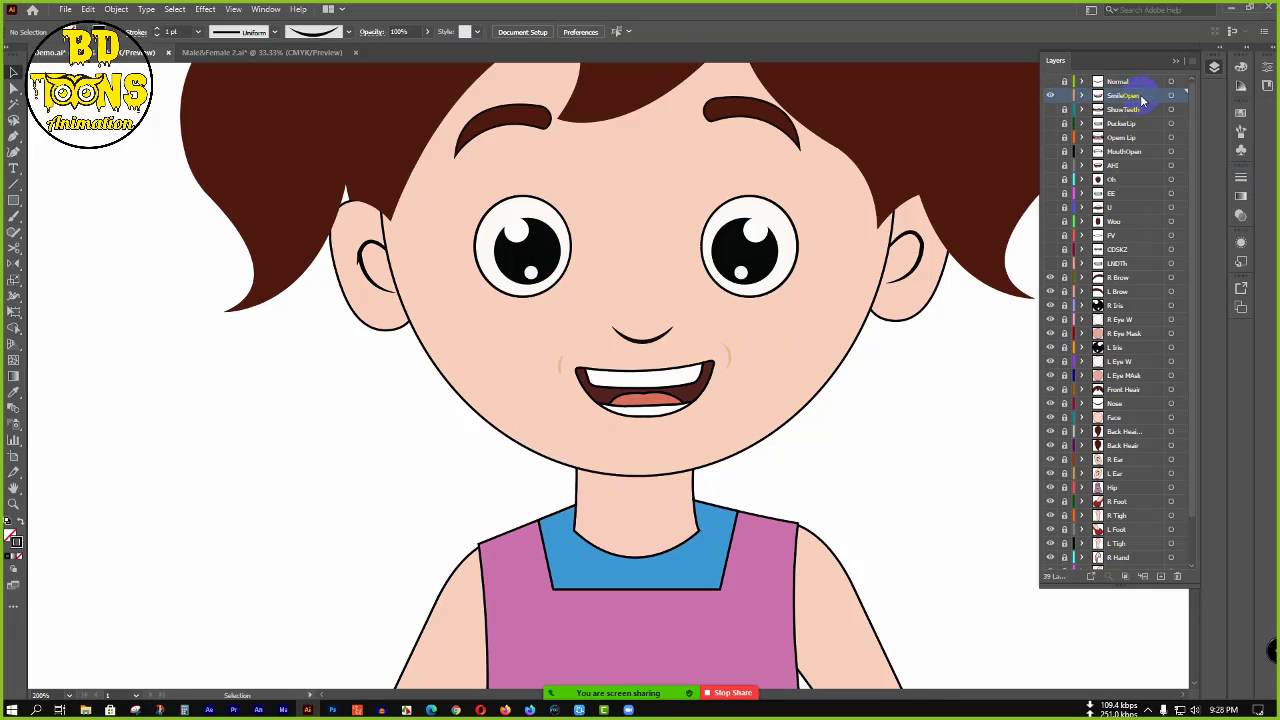
click(14, 250)
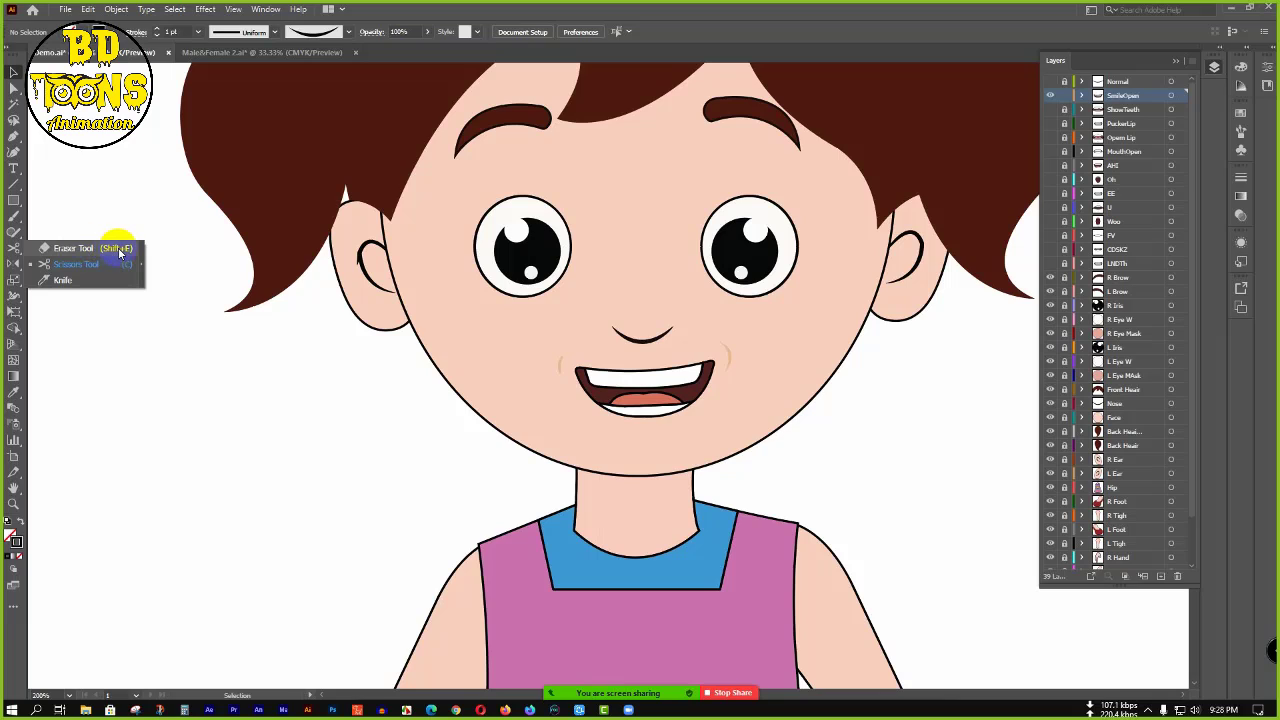
click(85, 250)
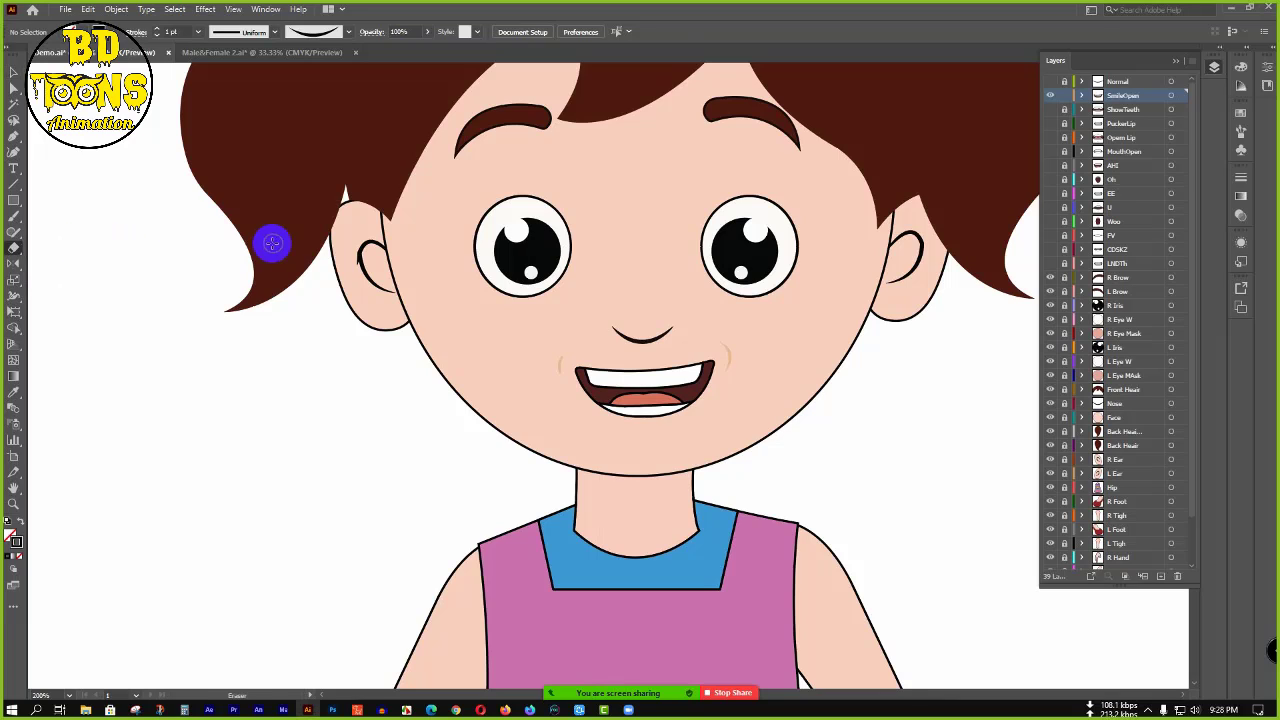
drag(720, 333, 729, 383)
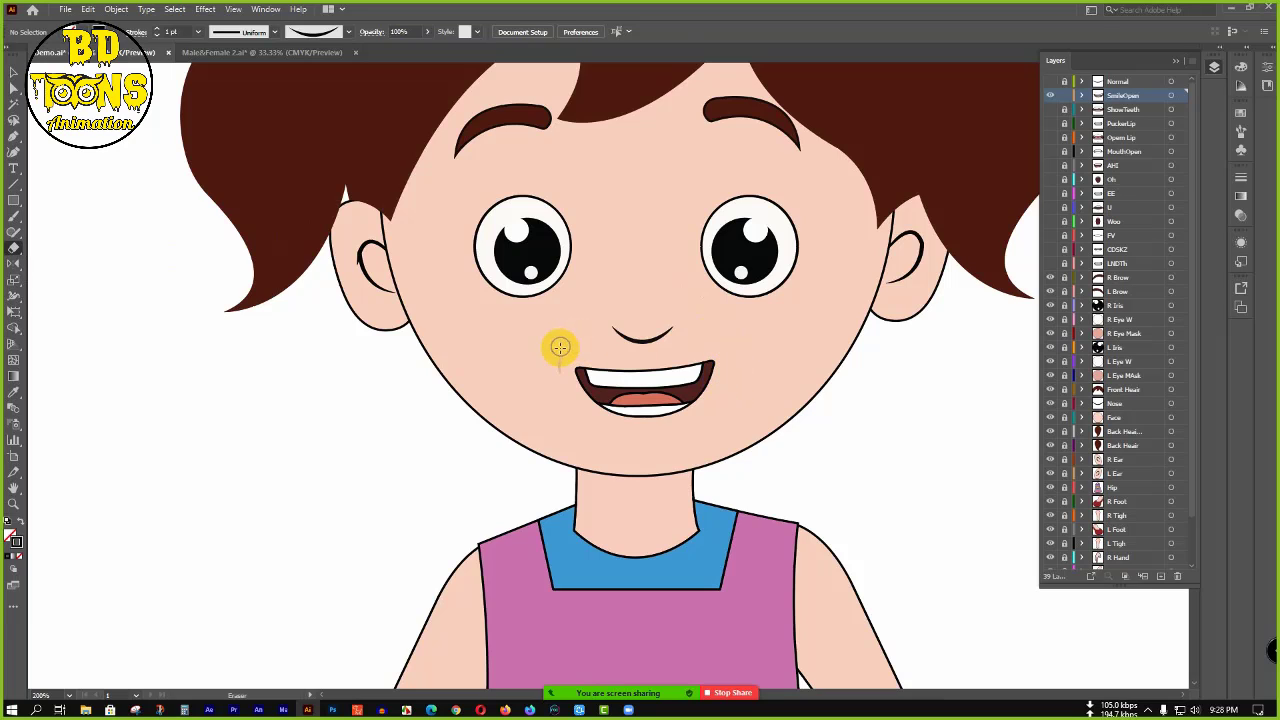
mouse_move(557, 343)
mouse_down()
mouse_move(551, 366)
mouse_move(574, 386)
mouse_up()
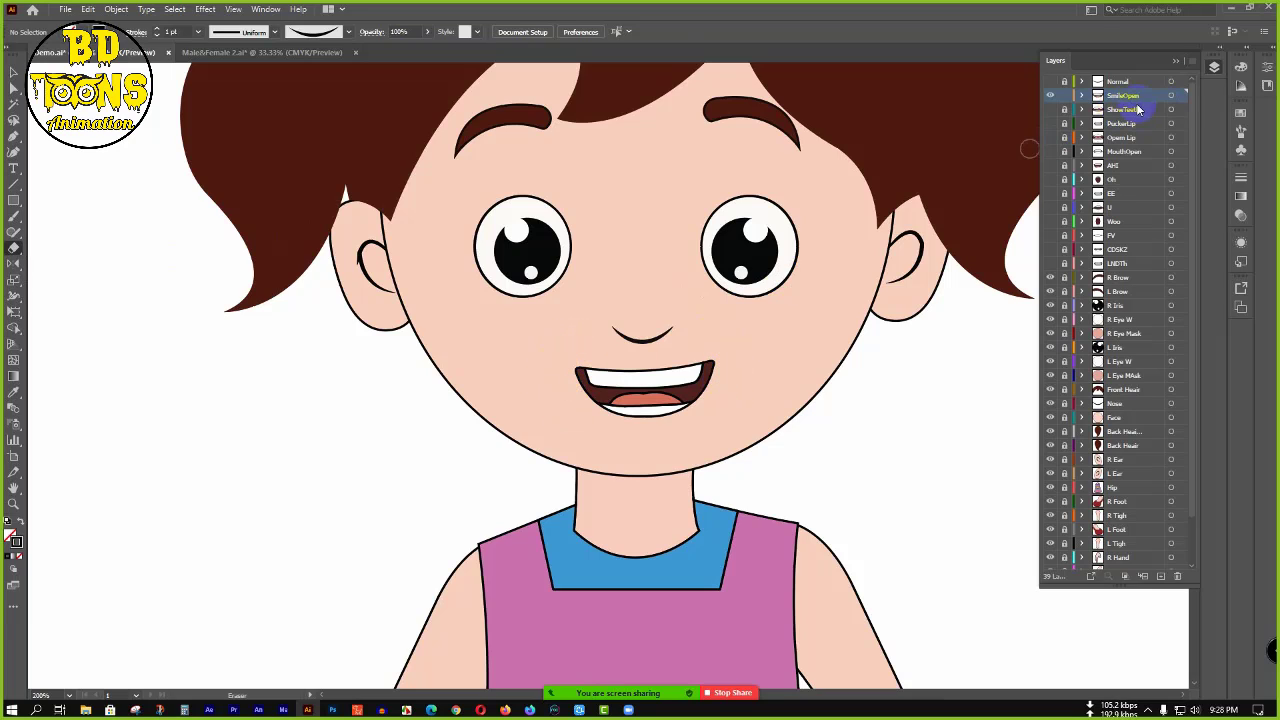
click(1064, 140)
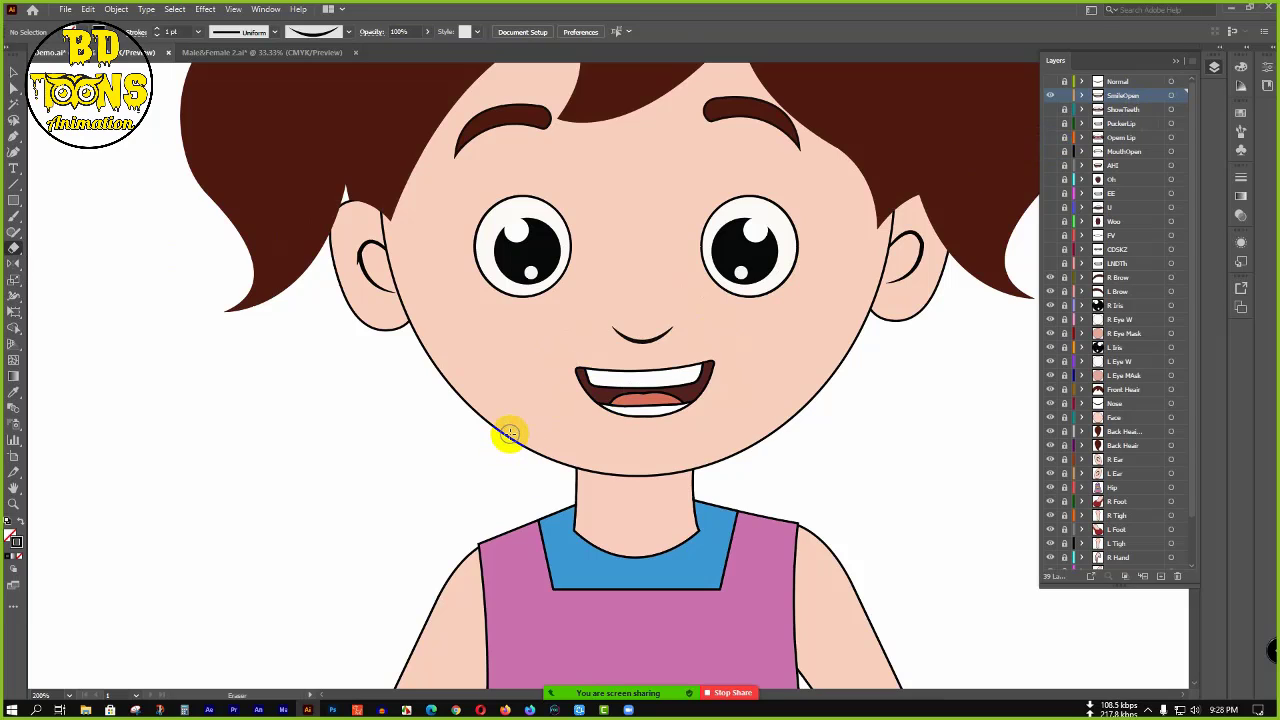
- Show ShowTeeth instead of SmileOpen, erase the crease marks above and below its mouth, and lock the layer
click(1050, 95)
click(1050, 109)
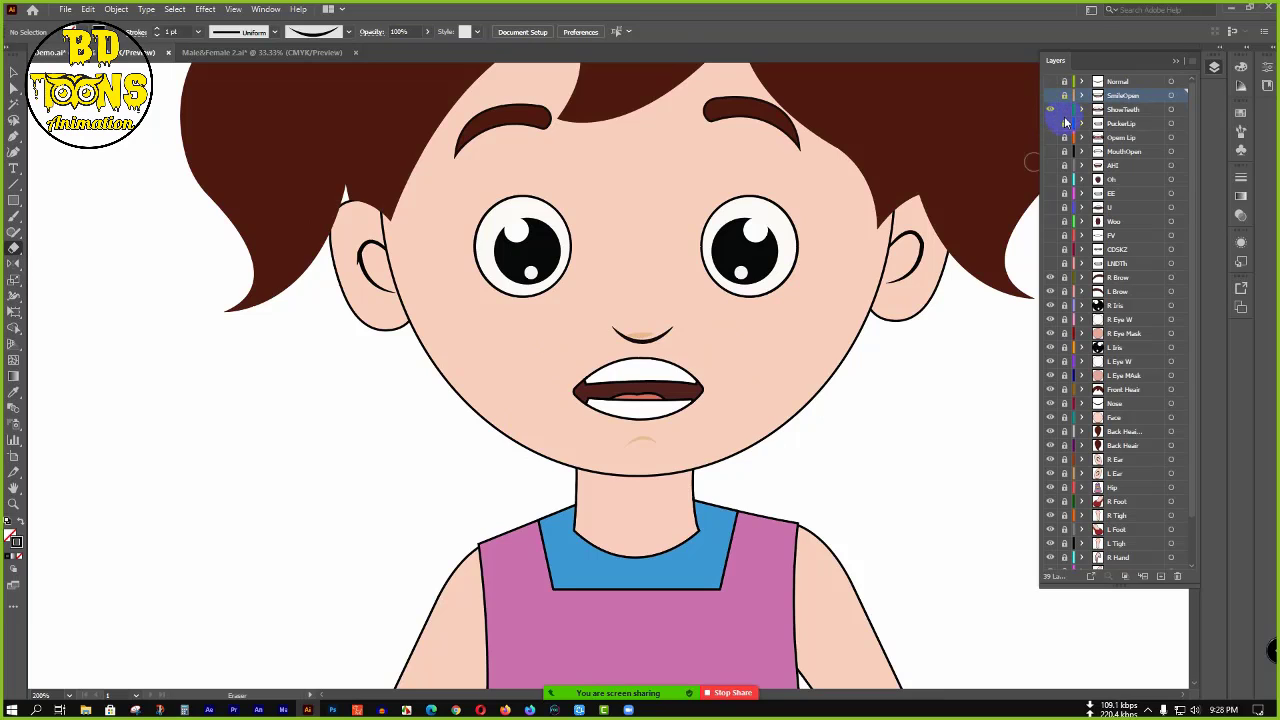
click(1138, 112)
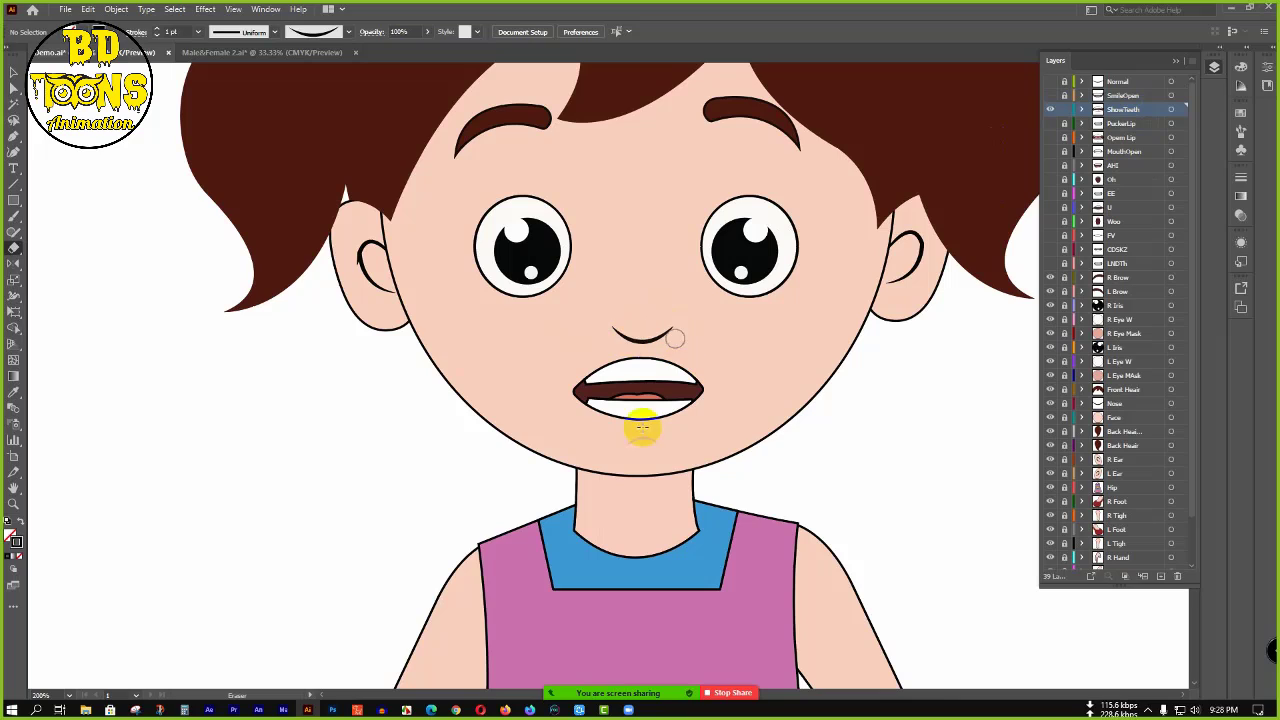
drag(626, 447, 666, 457)
click(1066, 112)
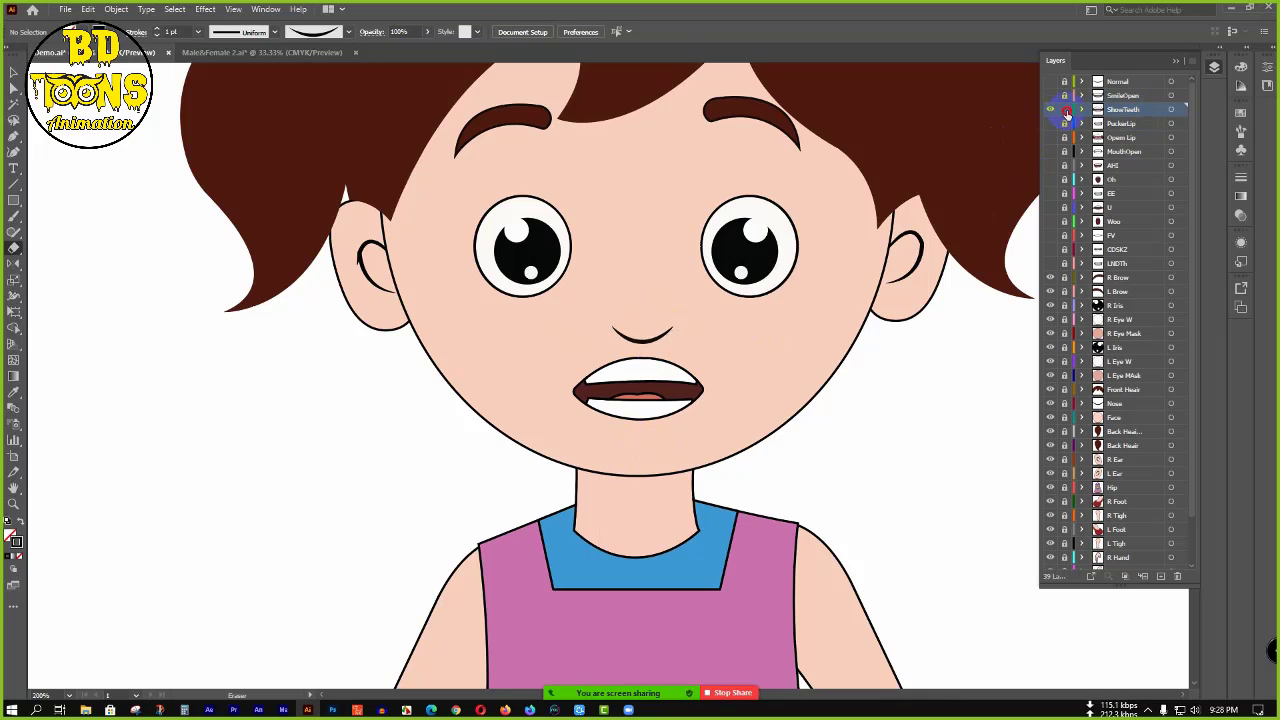
- Isolate the PuckerLip and Opem Lip layers in turn and erase the crease marks around each mouth
click(1050, 110)
click(1050, 124)
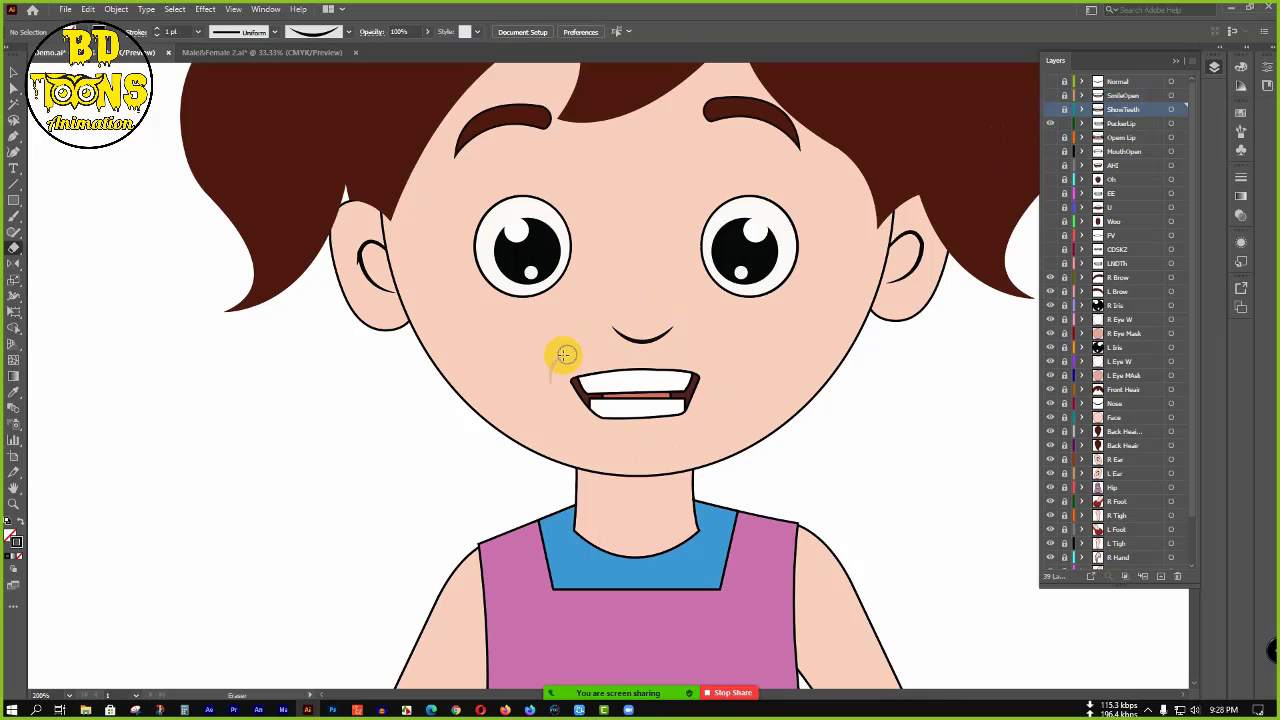
click(1050, 124)
click(1063, 140)
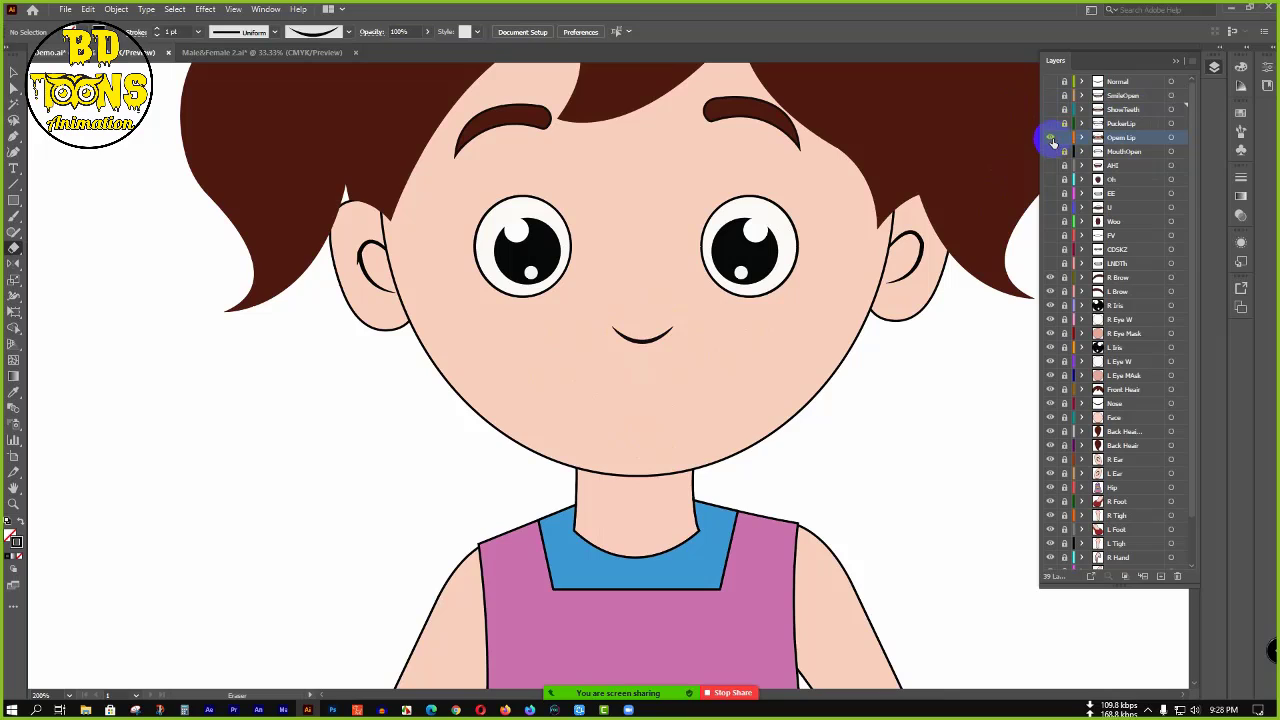
click(1050, 138)
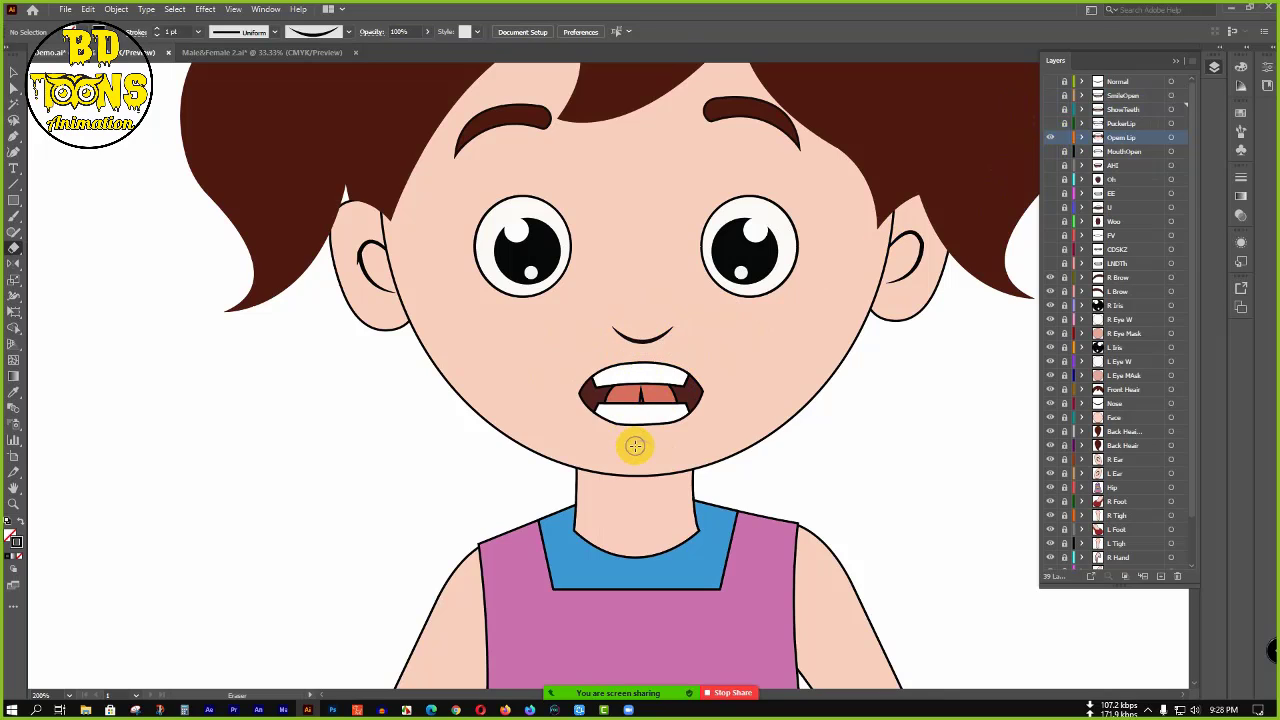
- Isolate the MouthOpen and AHI layers in turn and erase the crease marks on both sides of each mouth
click(1050, 138)
click(1050, 151)
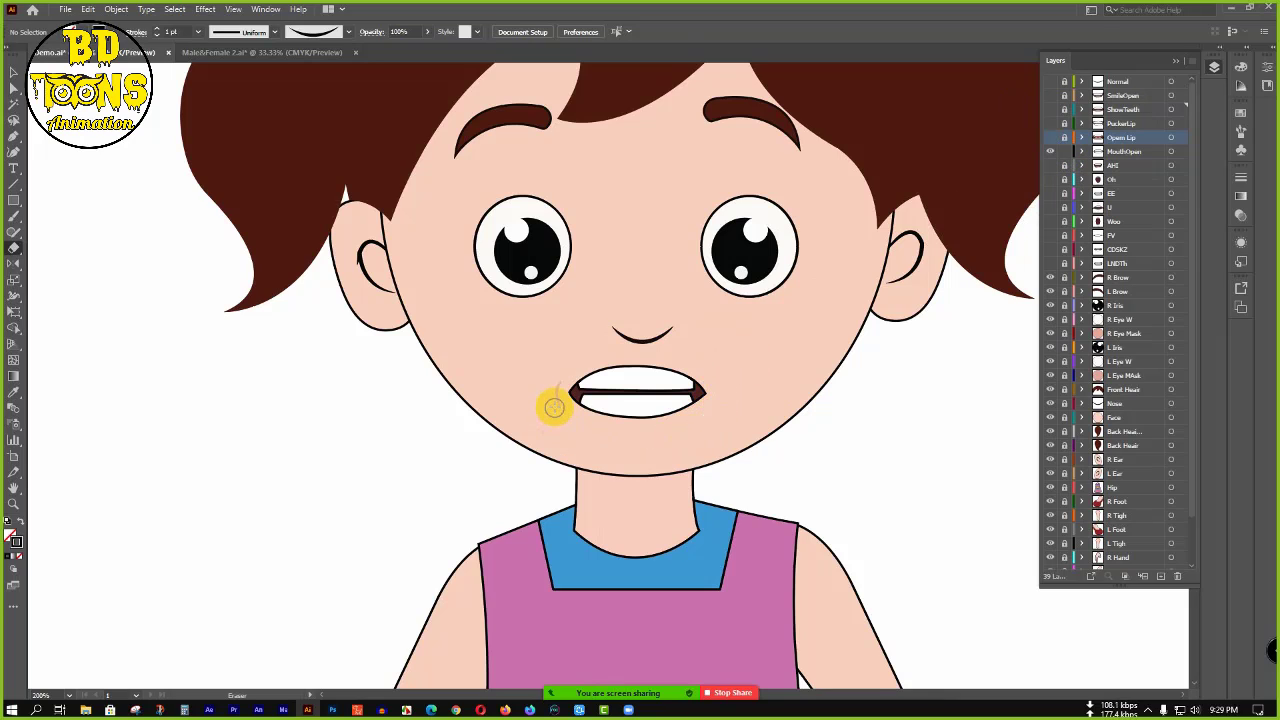
click(1050, 151)
click(1050, 165)
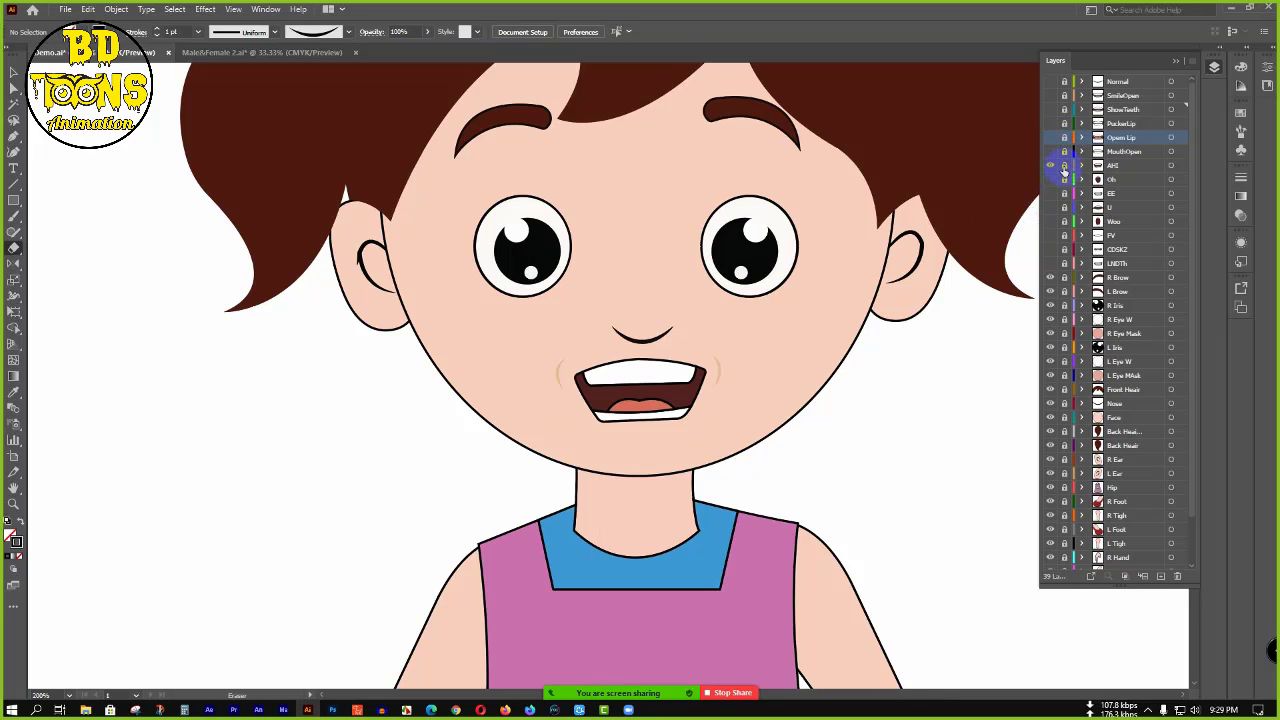
drag(718, 355, 714, 386)
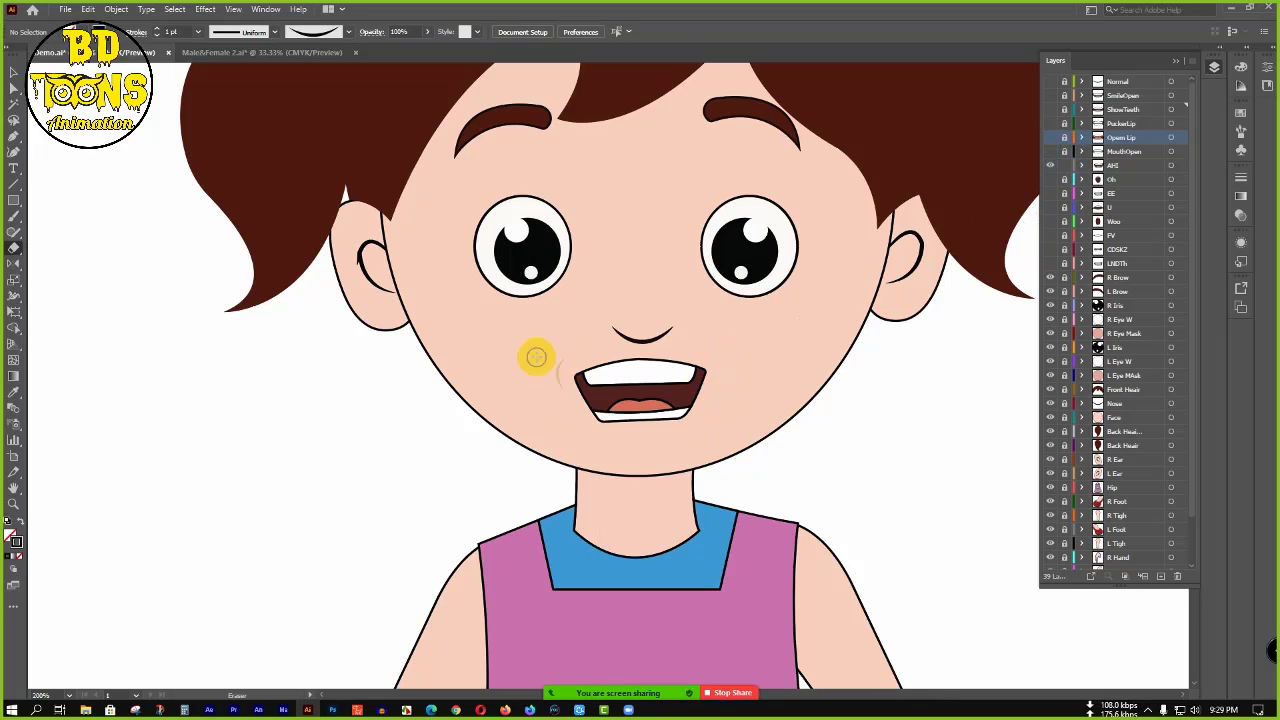
drag(564, 352, 562, 396)
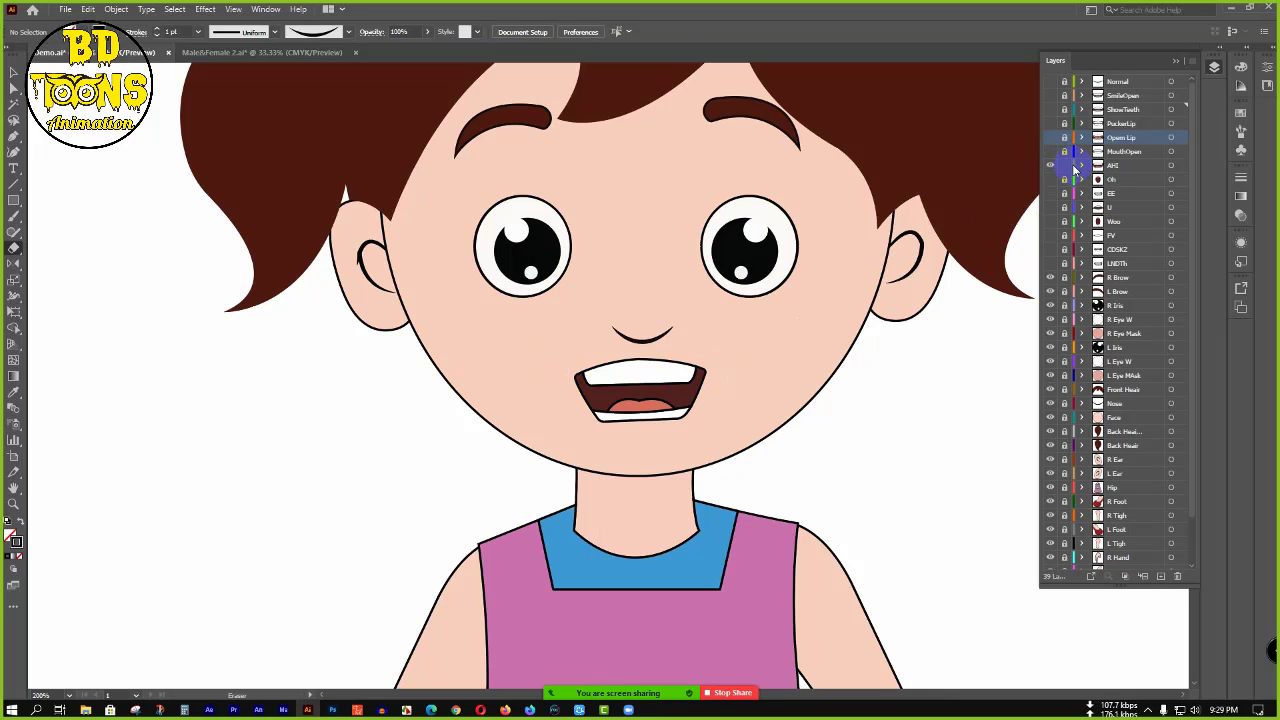
click(1050, 165)
- Isolate the Oh and EE layers in turn, erasing the marks above and below the Oh mouth and beside the EE mouth
click(1050, 179)
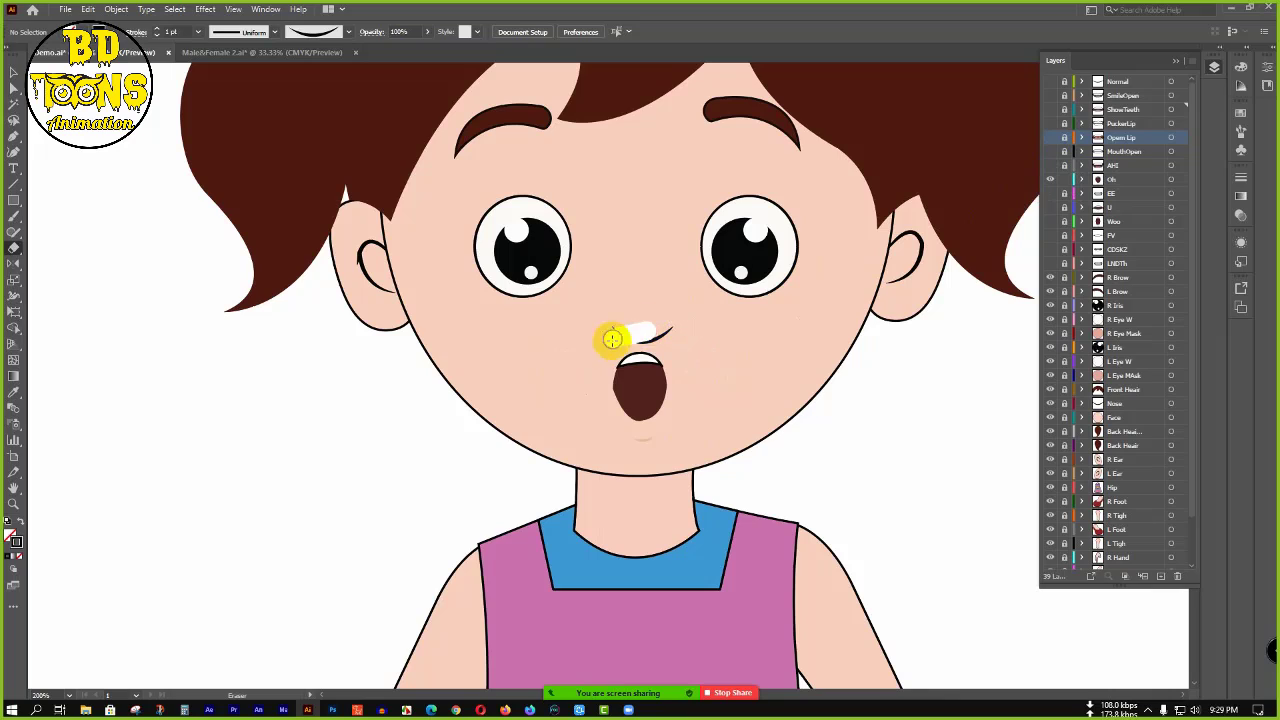
click(1050, 180)
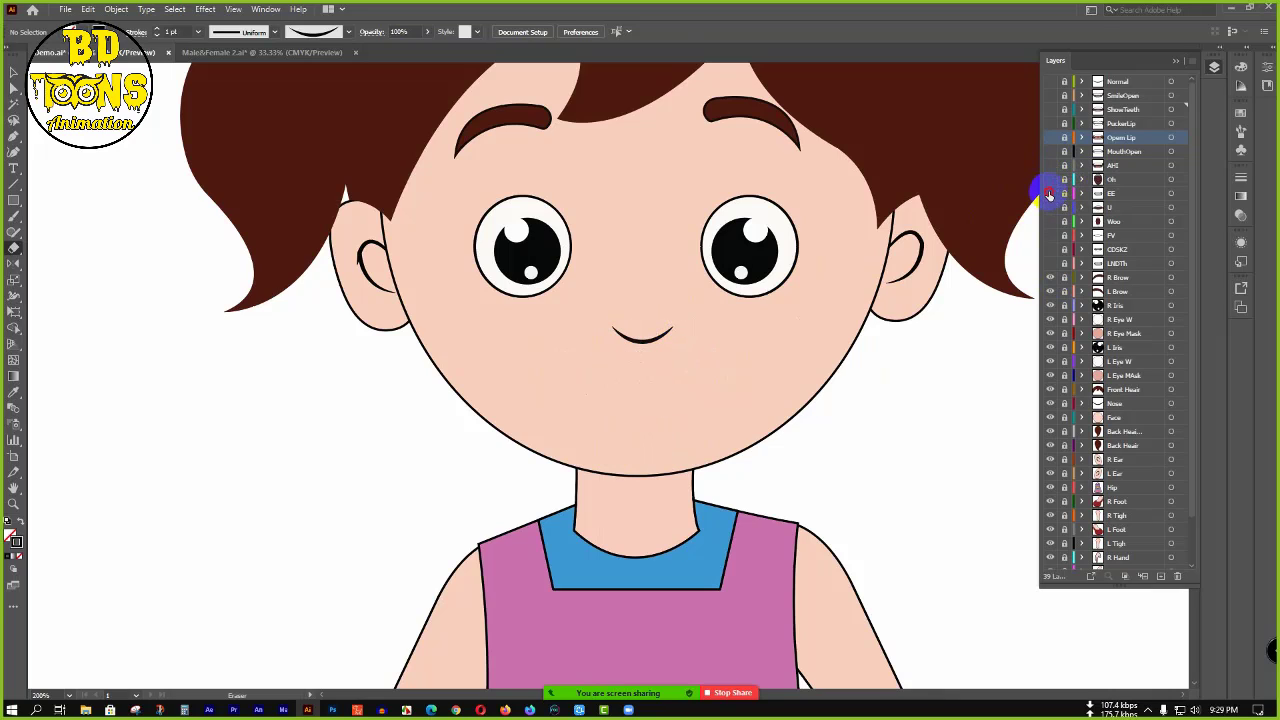
click(1050, 193)
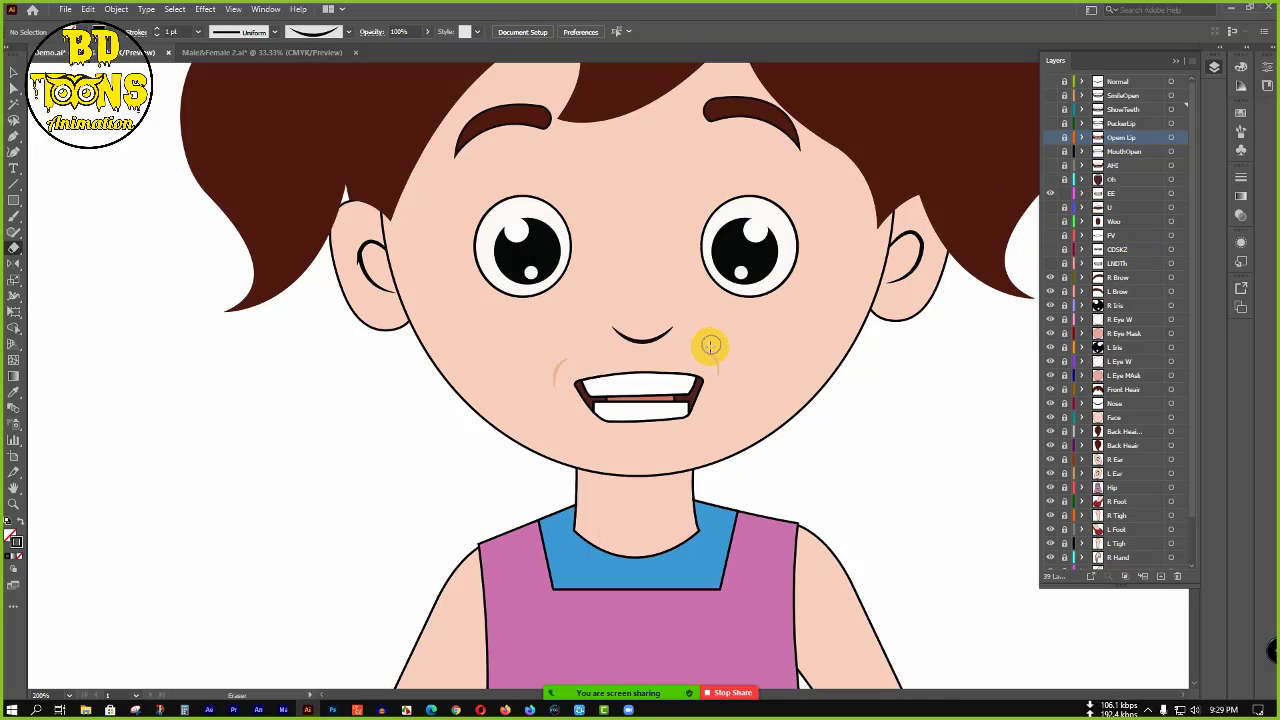
drag(710, 345, 723, 391)
drag(571, 357, 552, 398)
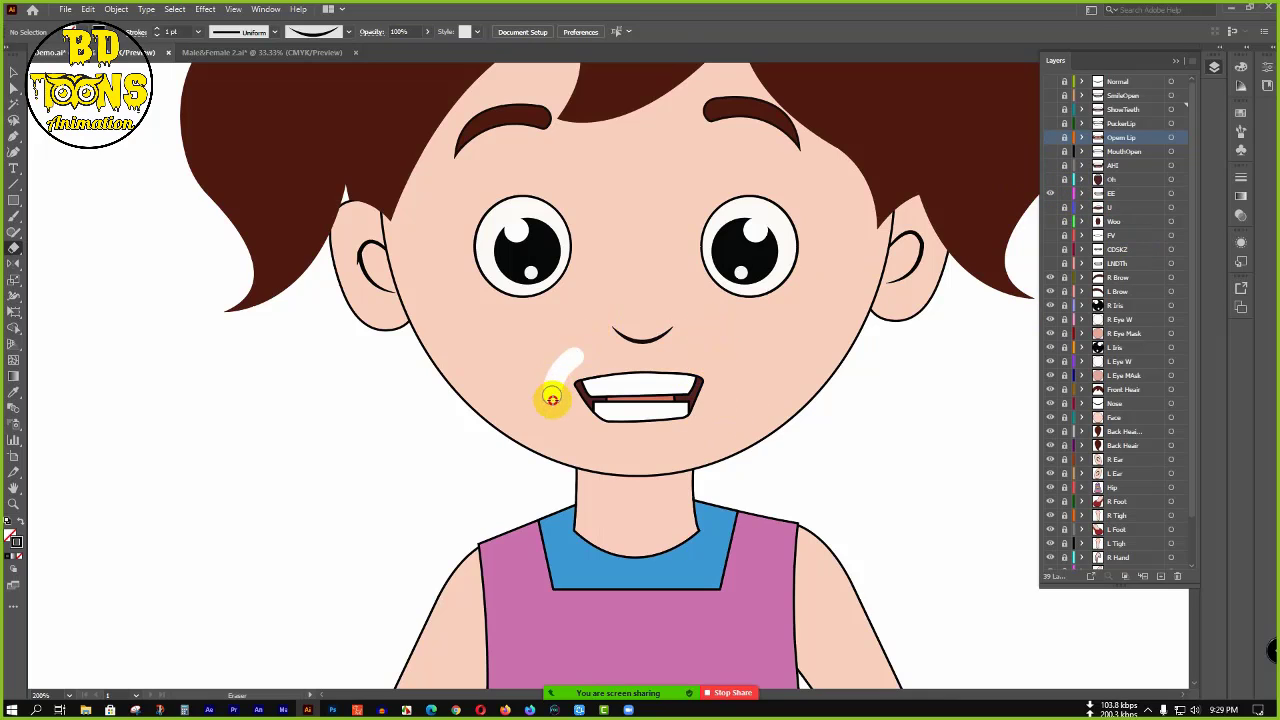
click(1050, 193)
- Isolate the U and Woo layers in turn and erase the crease marks around each mouth
click(1050, 207)
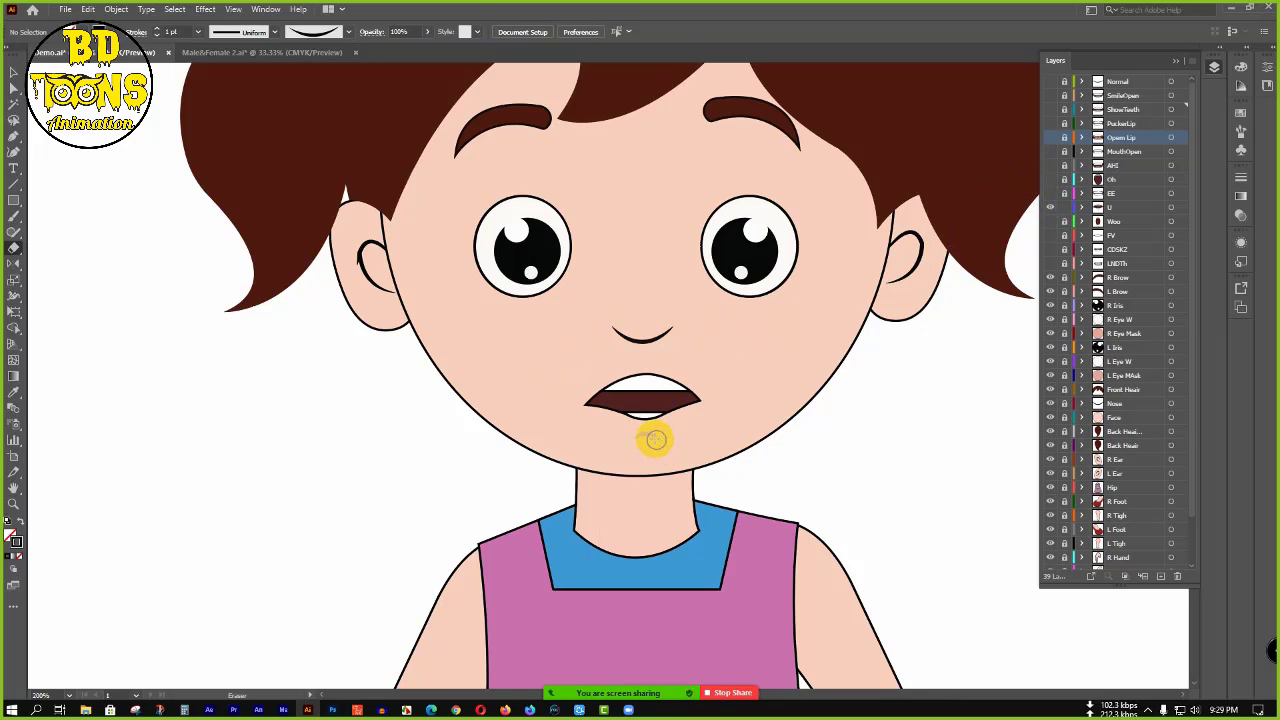
click(1050, 207)
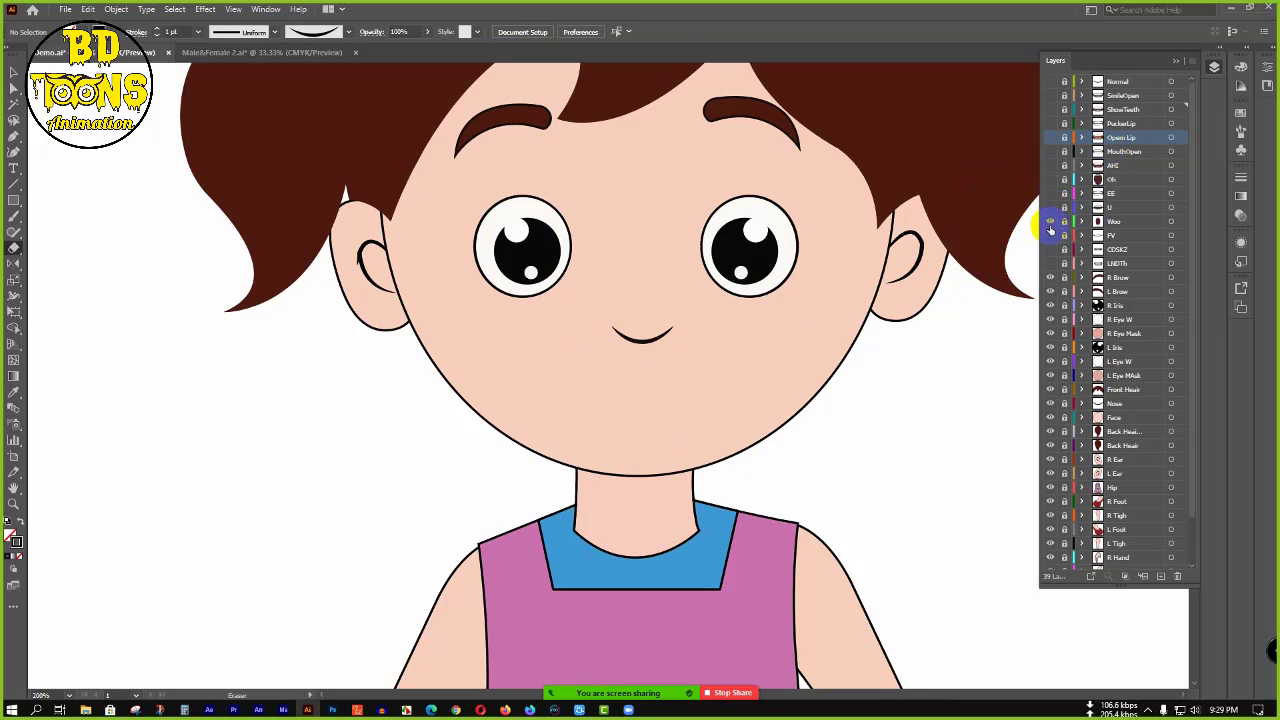
click(1050, 223)
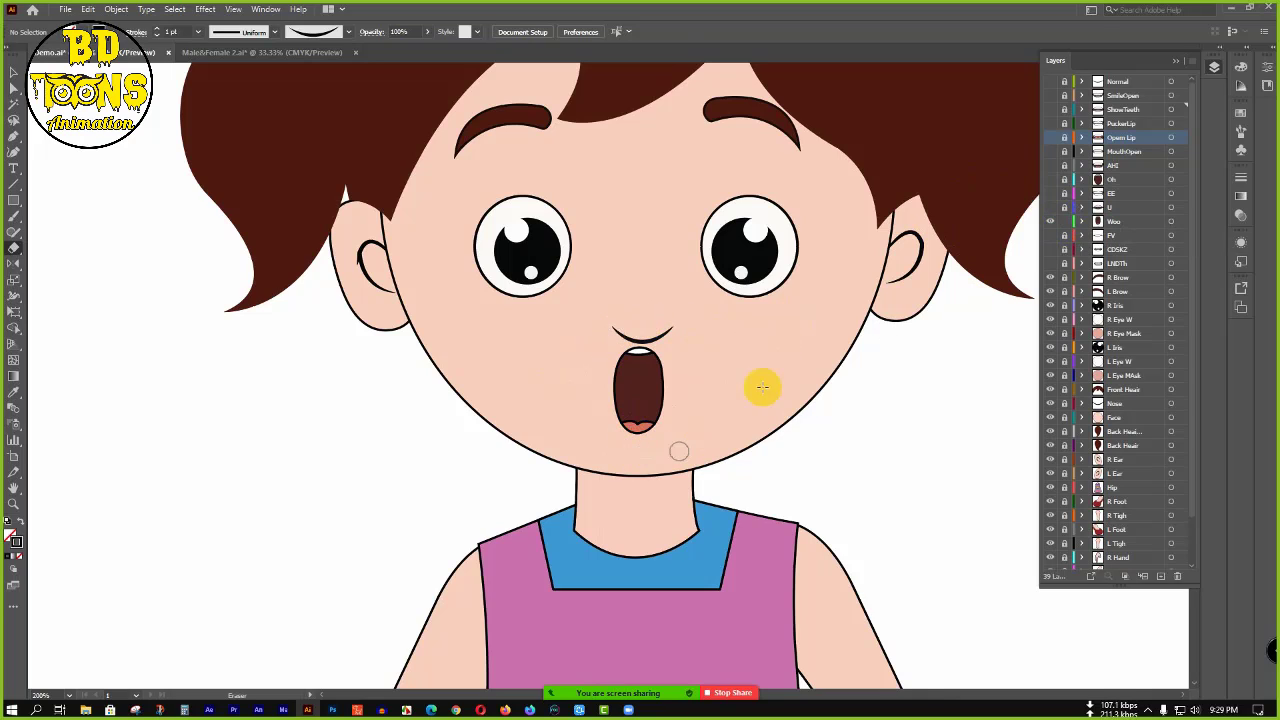
click(1050, 221)
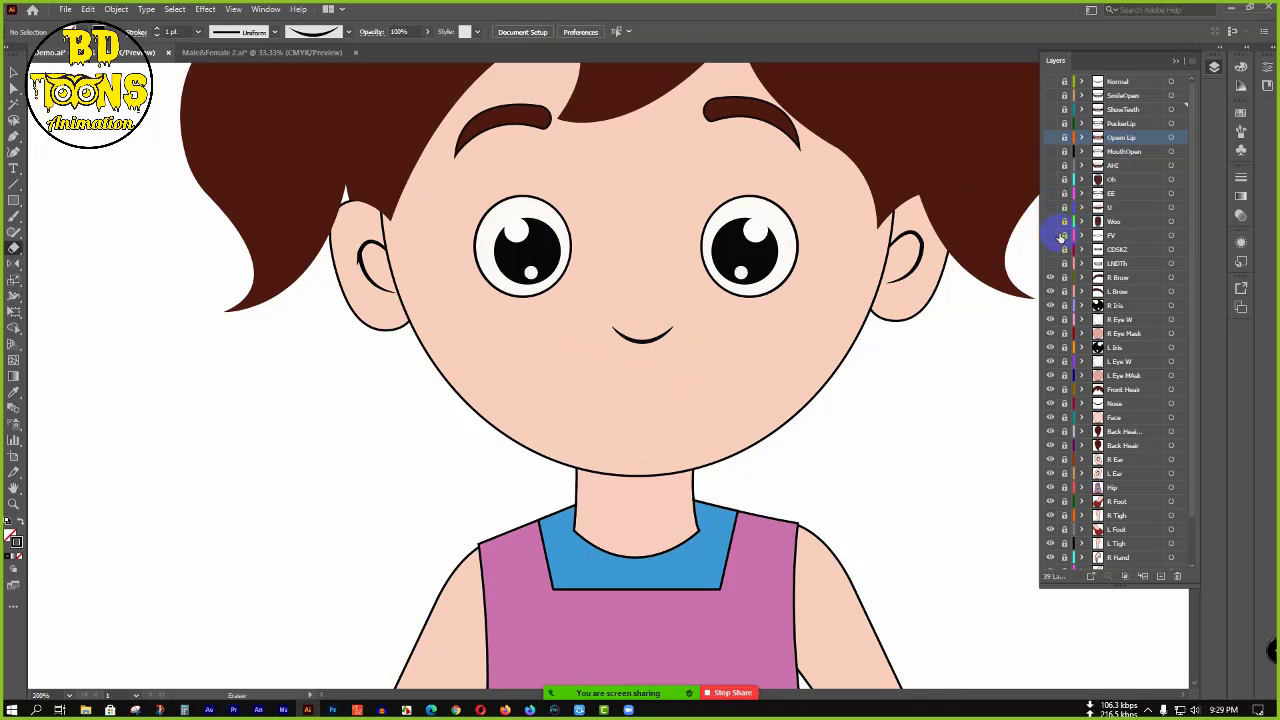
- Isolate the FV and CDSKZ layers in turn and erase the crease marks on both sides of each mouth
click(1050, 235)
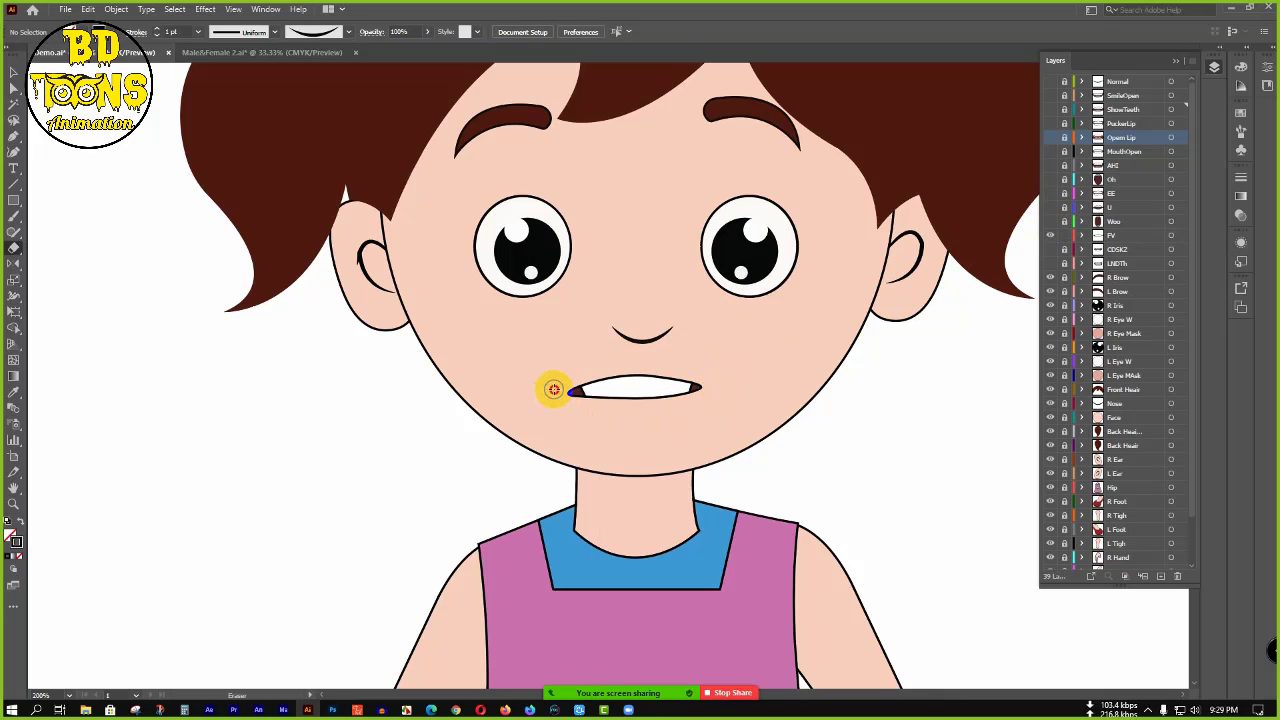
click(1050, 236)
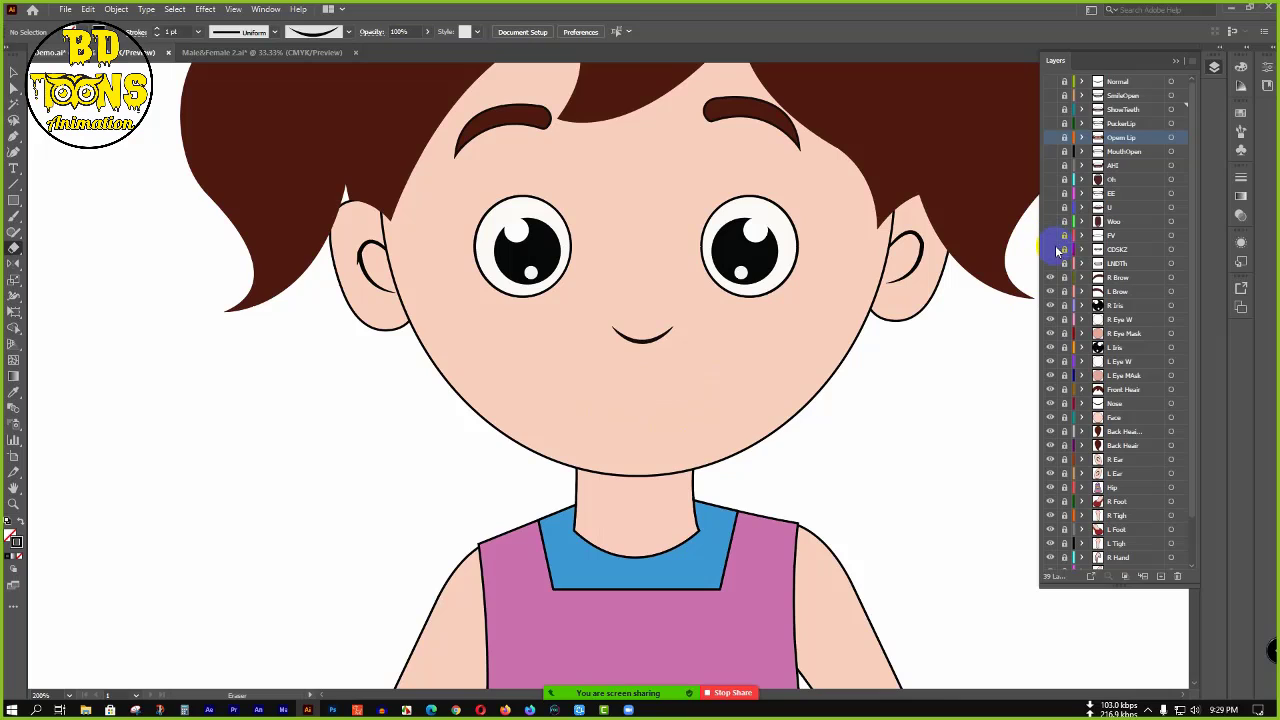
click(1050, 249)
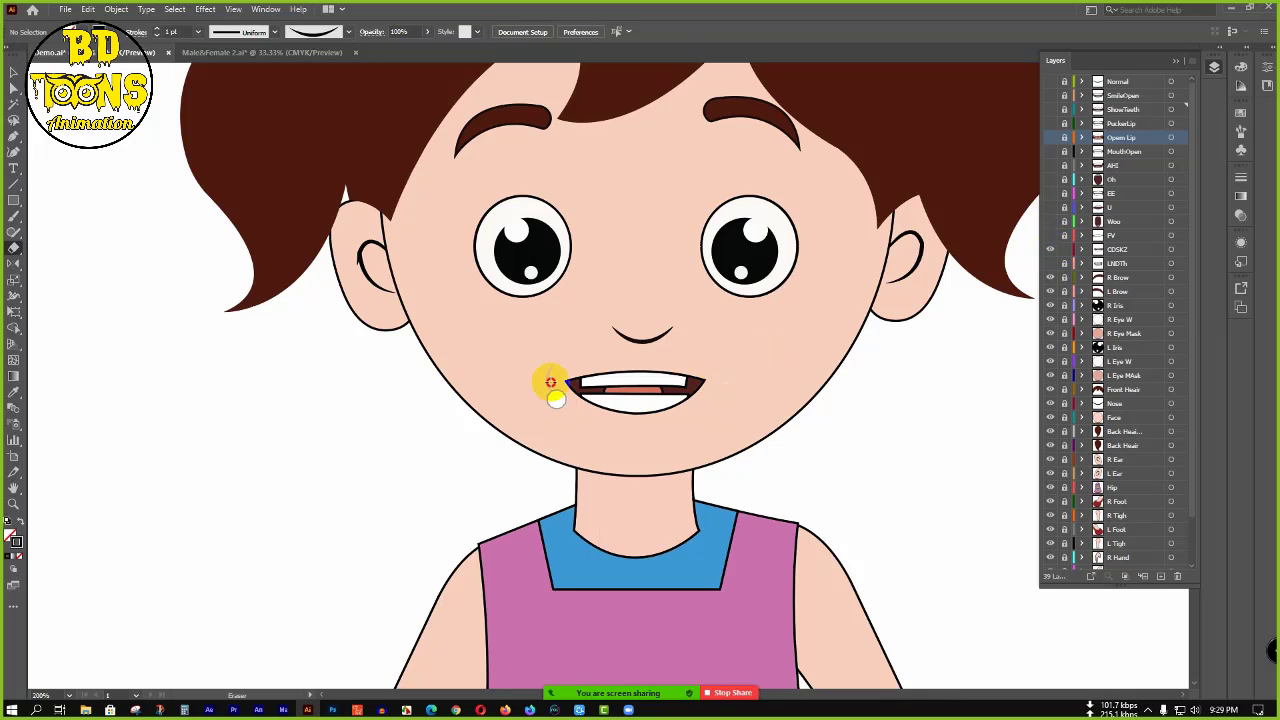
click(1050, 249)
- Show the LNDTh layer, dismiss the meeting time-limit notice, and erase the crease lines beside the mouth
click(1050, 263)
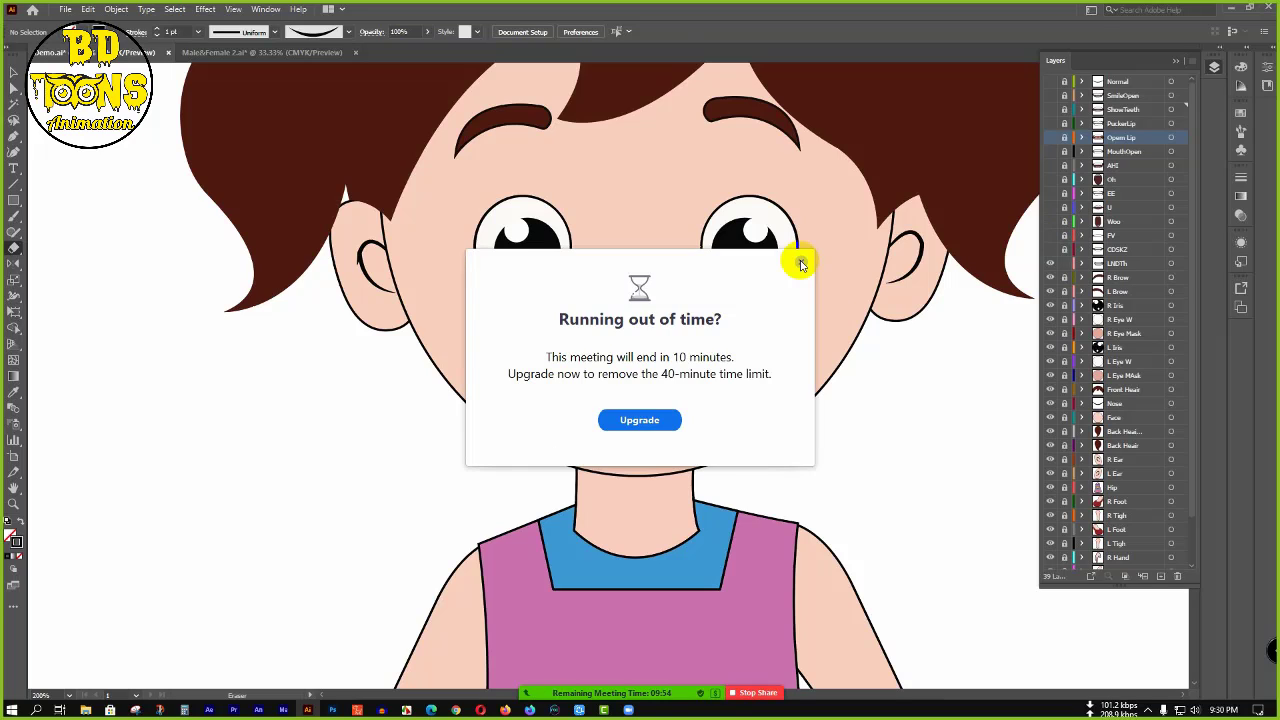
click(802, 262)
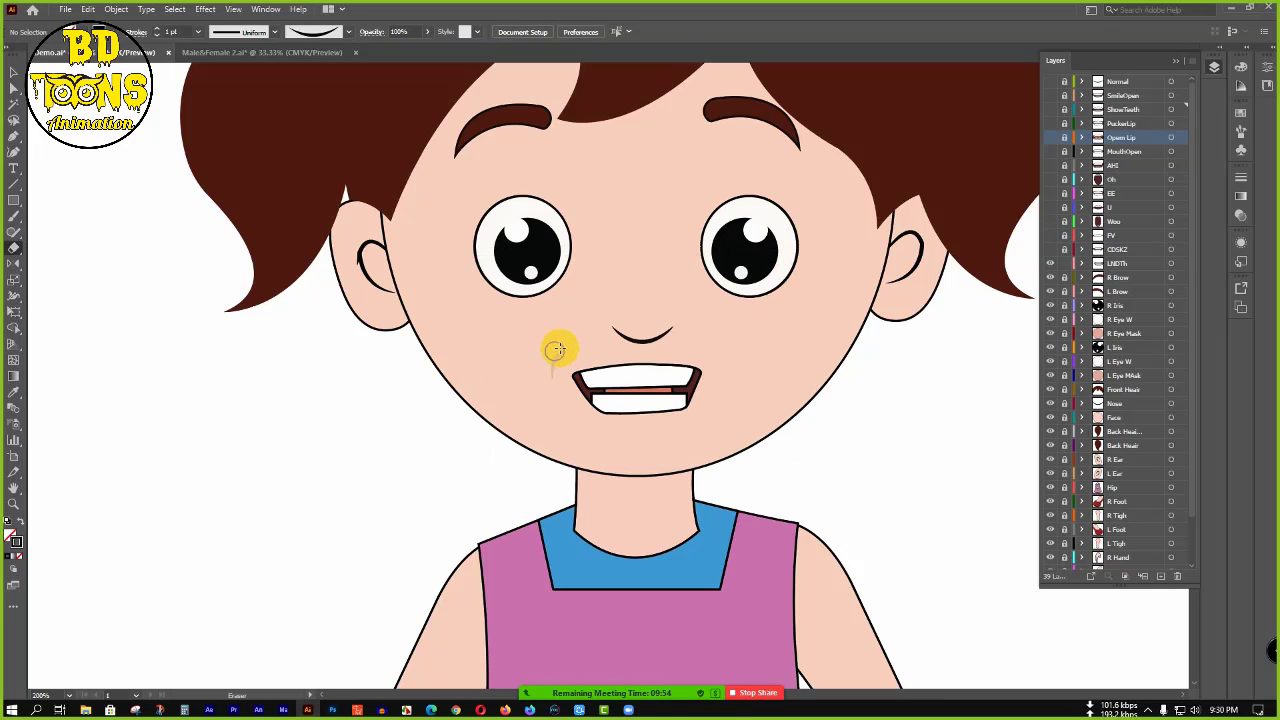
drag(552, 376, 552, 395)
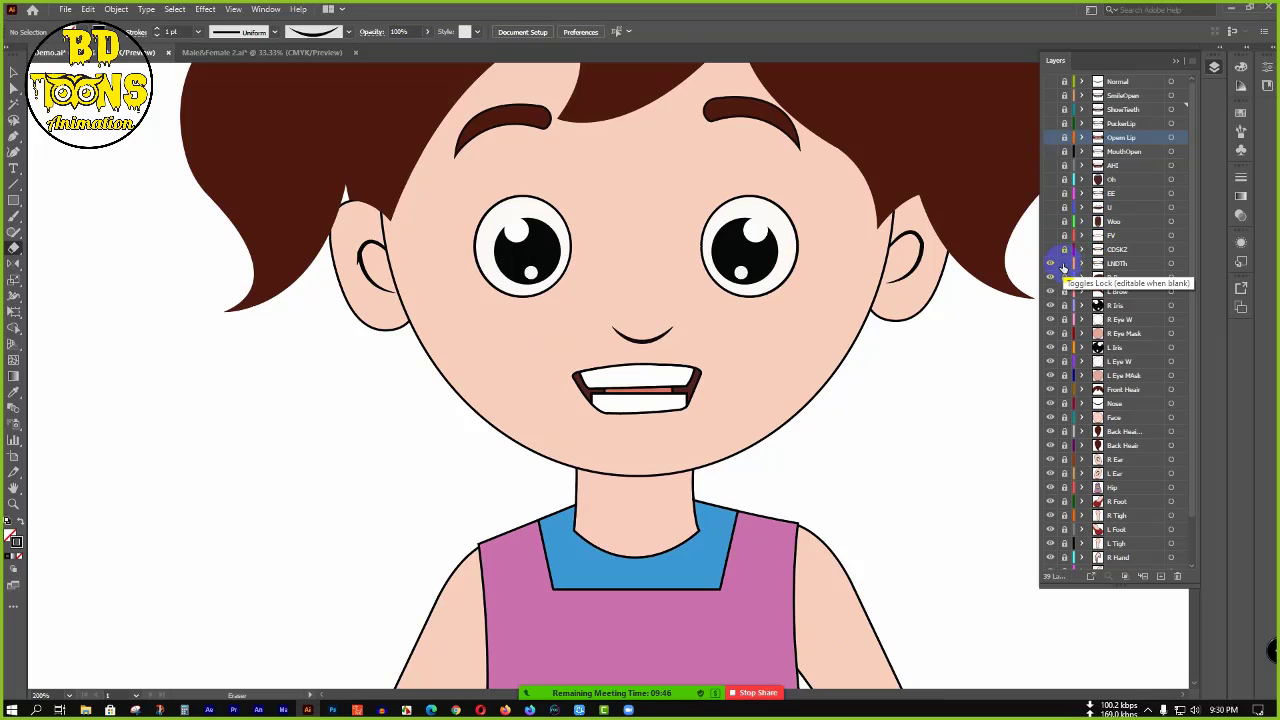
- Make all the mouth shape layers from Normal through CDSKZ visible again
click(1050, 83)
click(1050, 95)
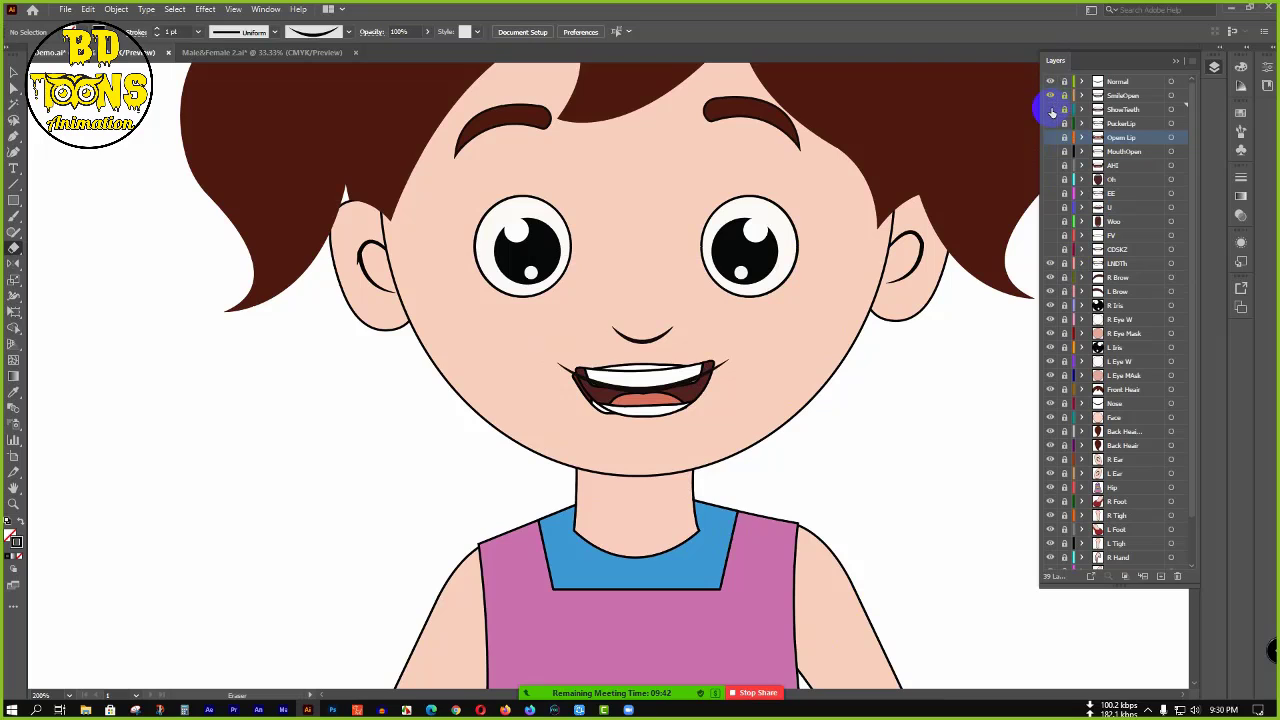
drag(1051, 110, 1049, 286)
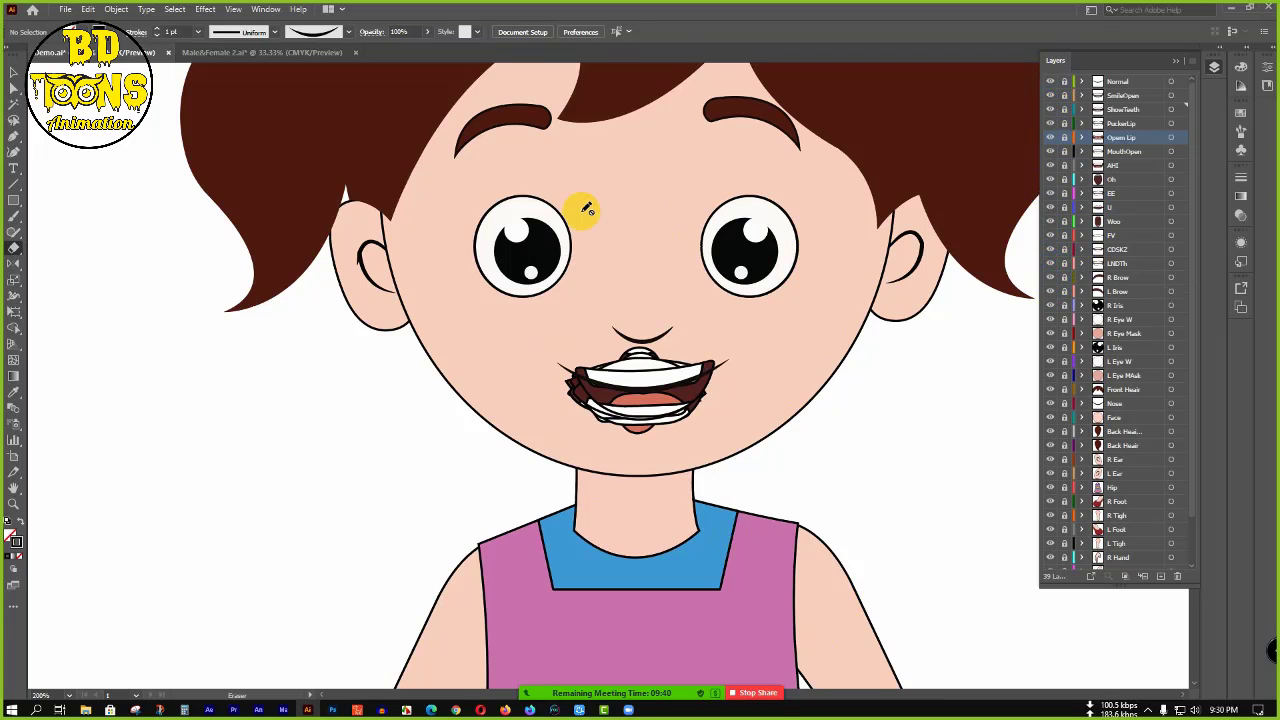
- Lengthen the layer list so that every layer down to RFL fits
scroll(587, 209, down, 8)
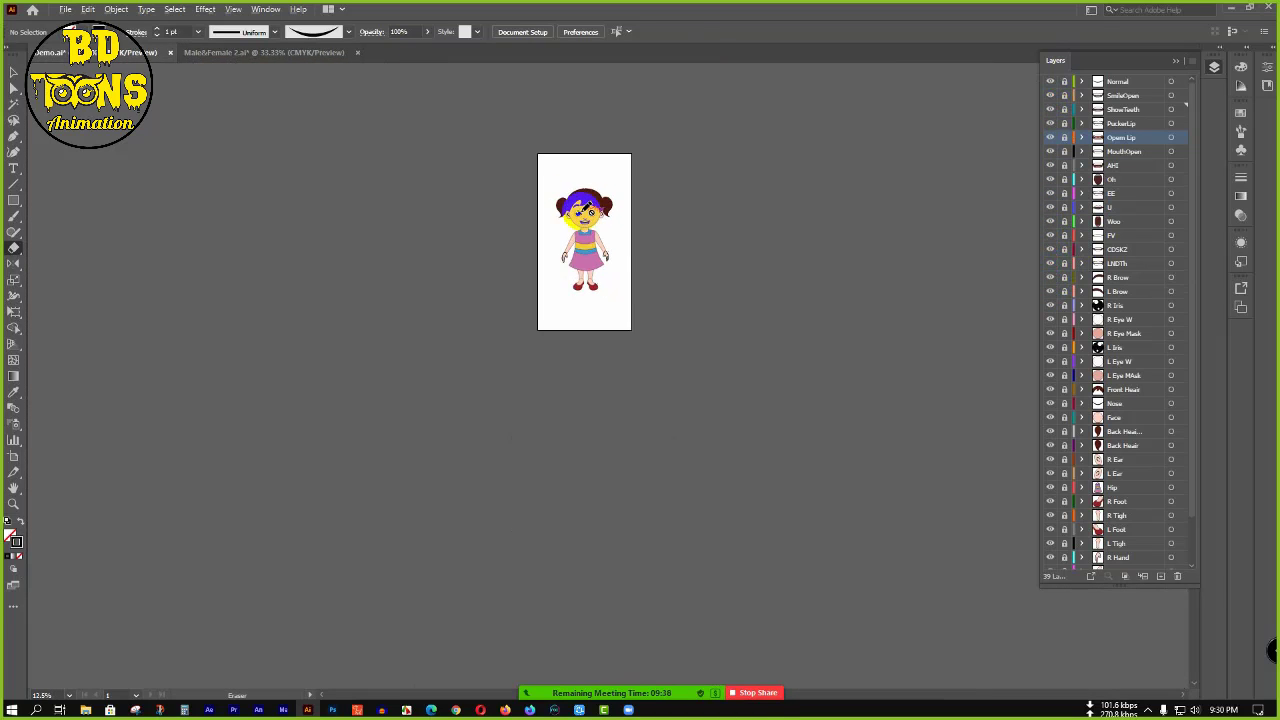
scroll(581, 214, up, 1)
scroll(583, 207, up, 2)
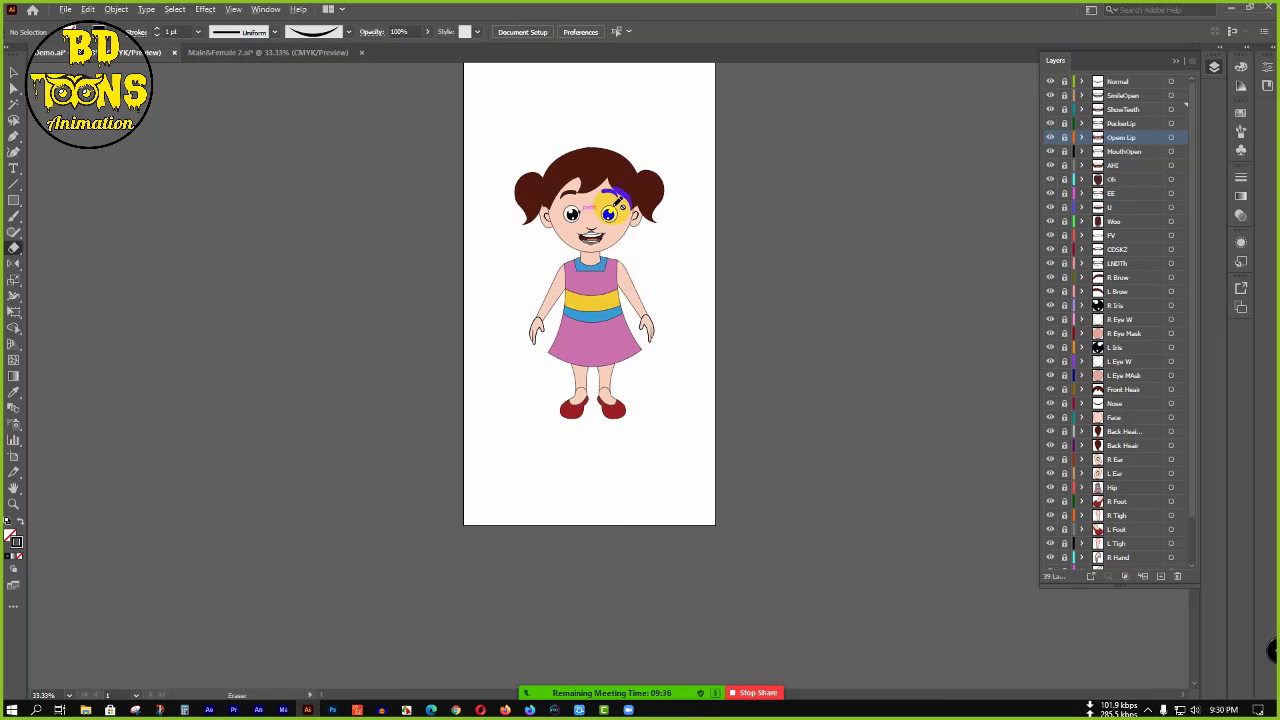
drag(629, 149, 620, 214)
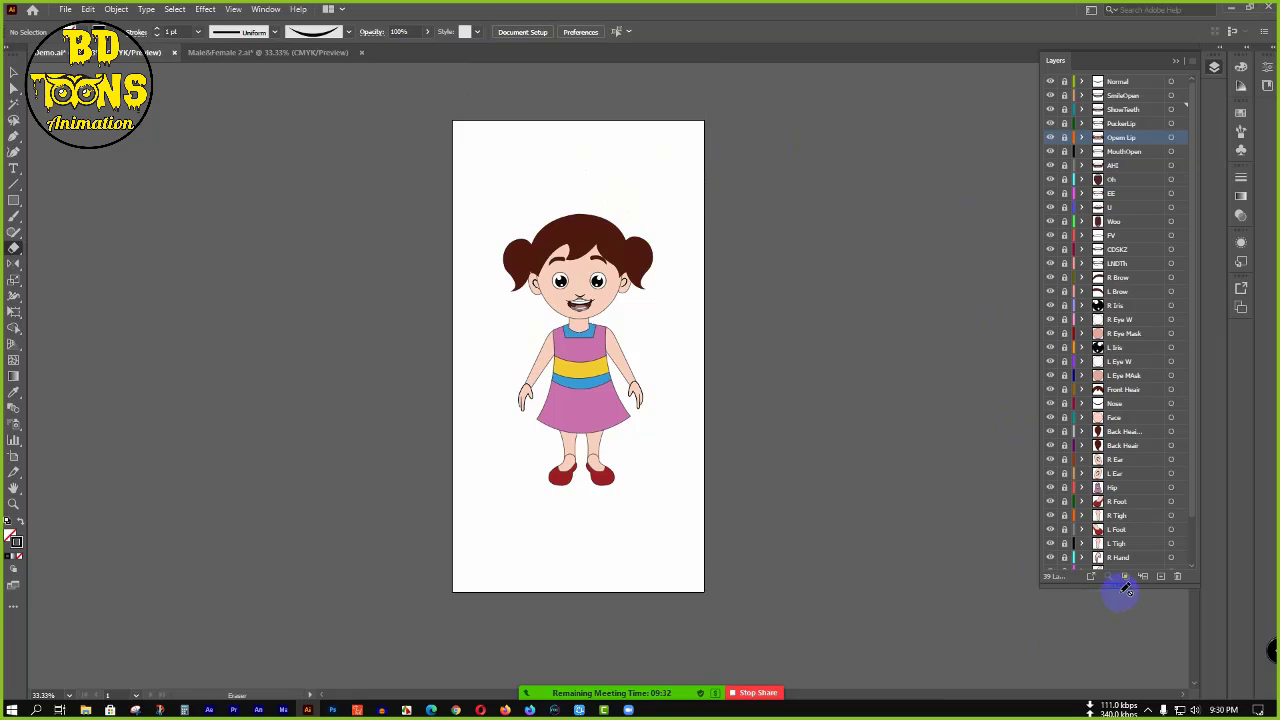
drag(1117, 584, 1112, 688)
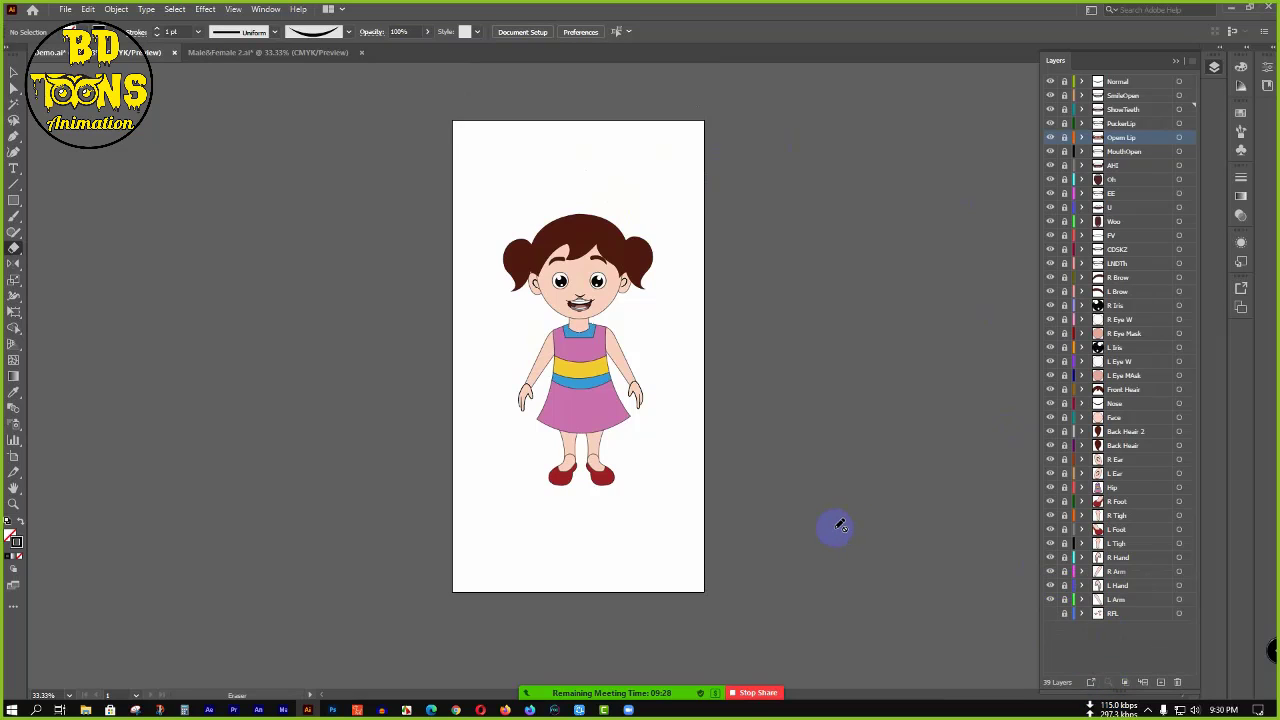
mouse_move(630, 360)
mouse_down()
mouse_move(542, 362)
mouse_move(529, 377)
mouse_move(618, 383)
mouse_move(603, 361)
mouse_move(556, 354)
mouse_move(630, 367)
mouse_up()
mouse_move(627, 437)
mouse_down()
mouse_move(669, 417)
mouse_move(623, 380)
mouse_move(630, 390)
mouse_up()
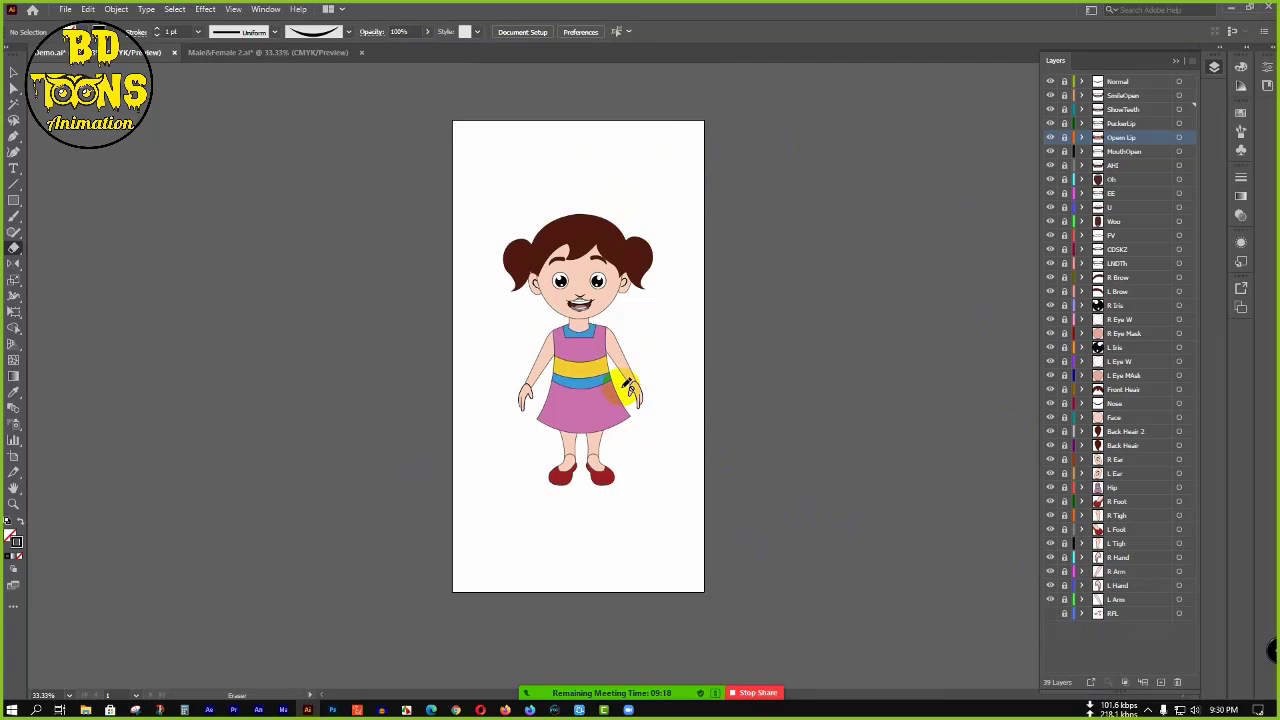
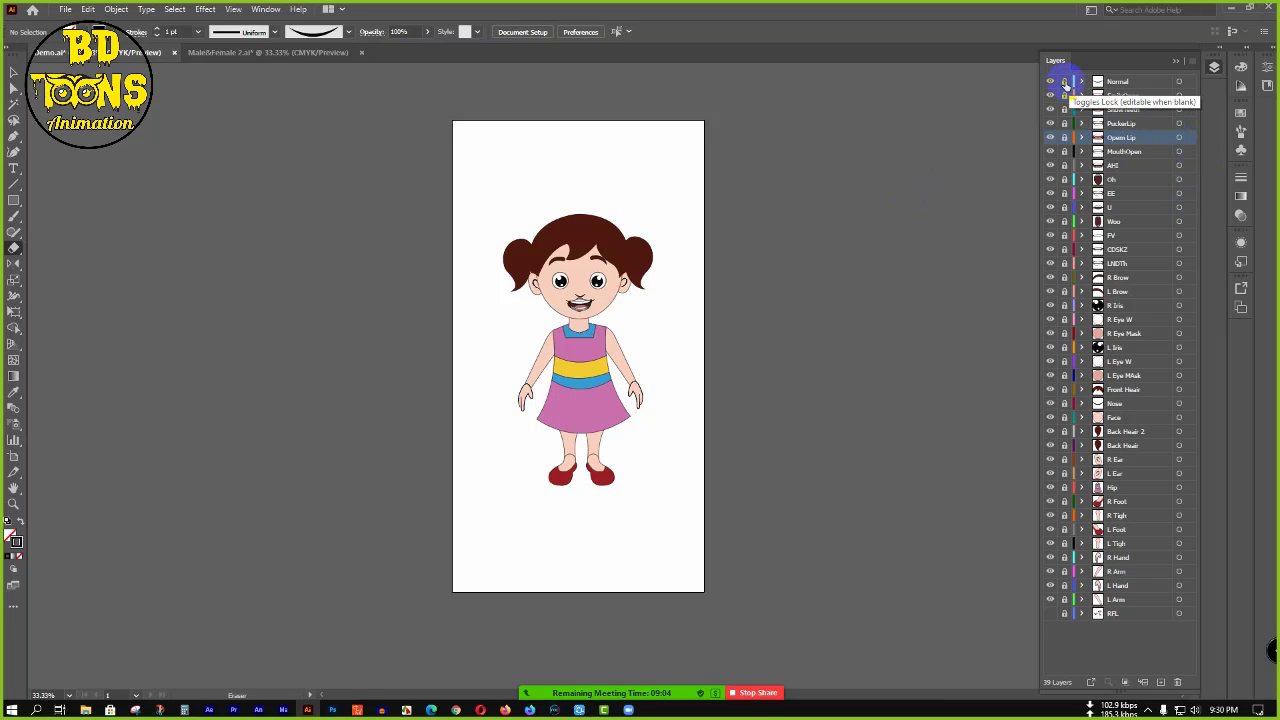
- Unlock all layers and delete the hidden RFL layer, confirming the deletion
alt+click(1066, 85)
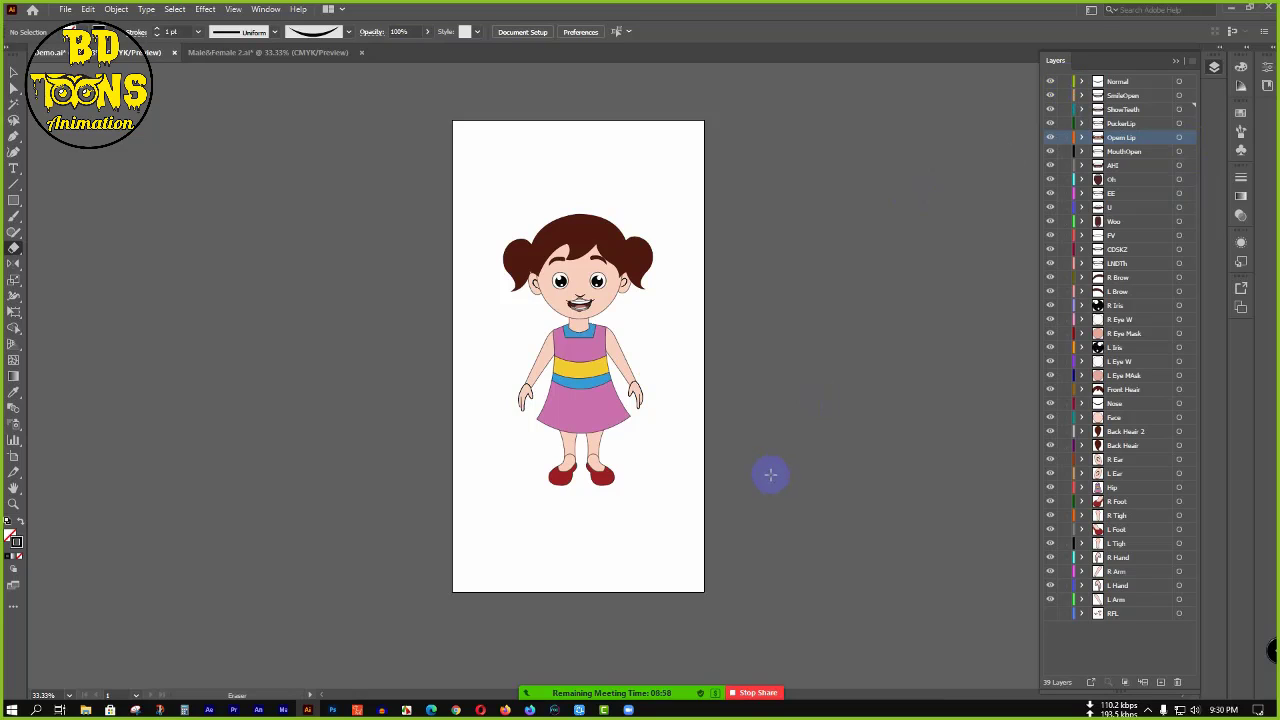
click(1164, 614)
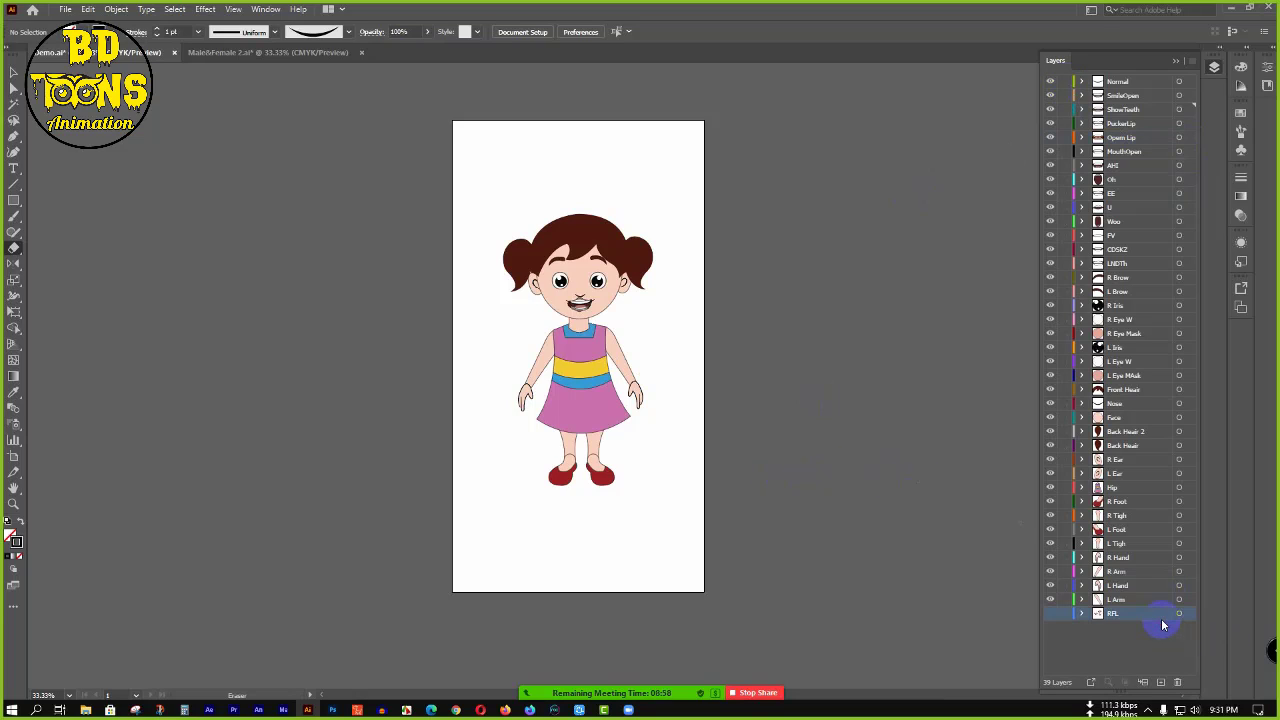
click(1180, 683)
click(678, 372)
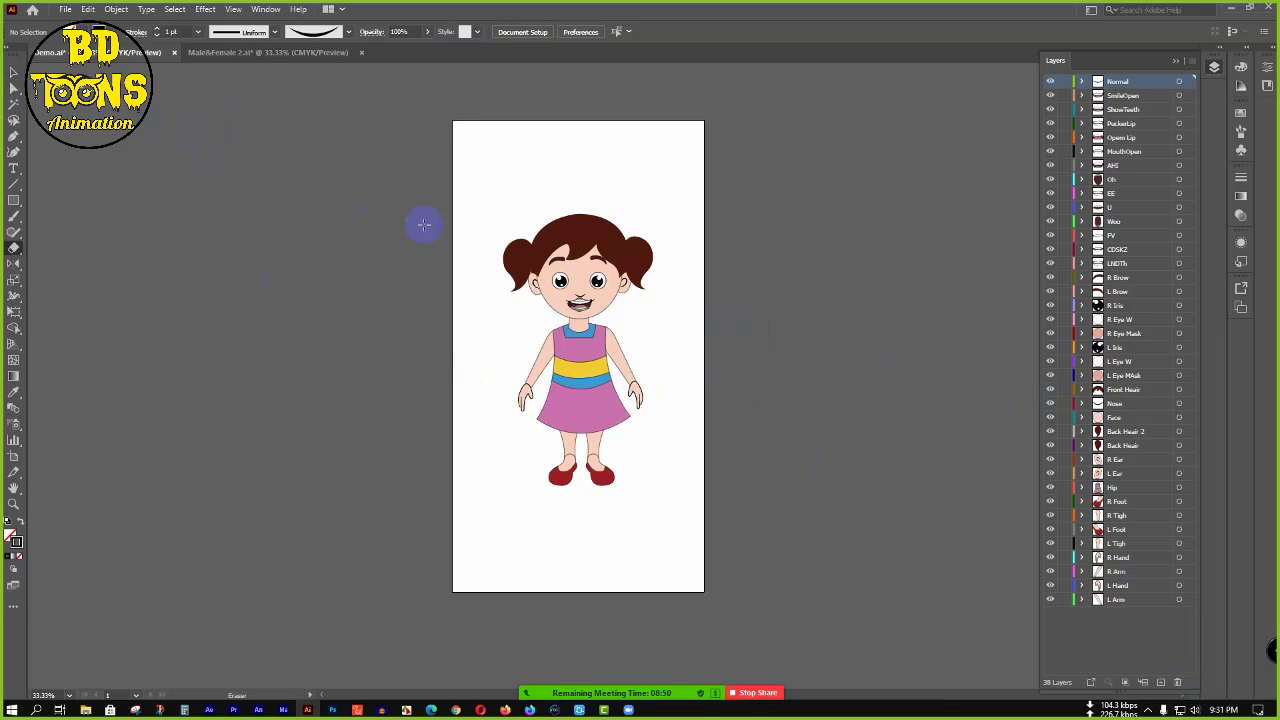
- Select all of the character's artwork on the artboard with the Selection tool
key(v)
drag(386, 124, 838, 592)
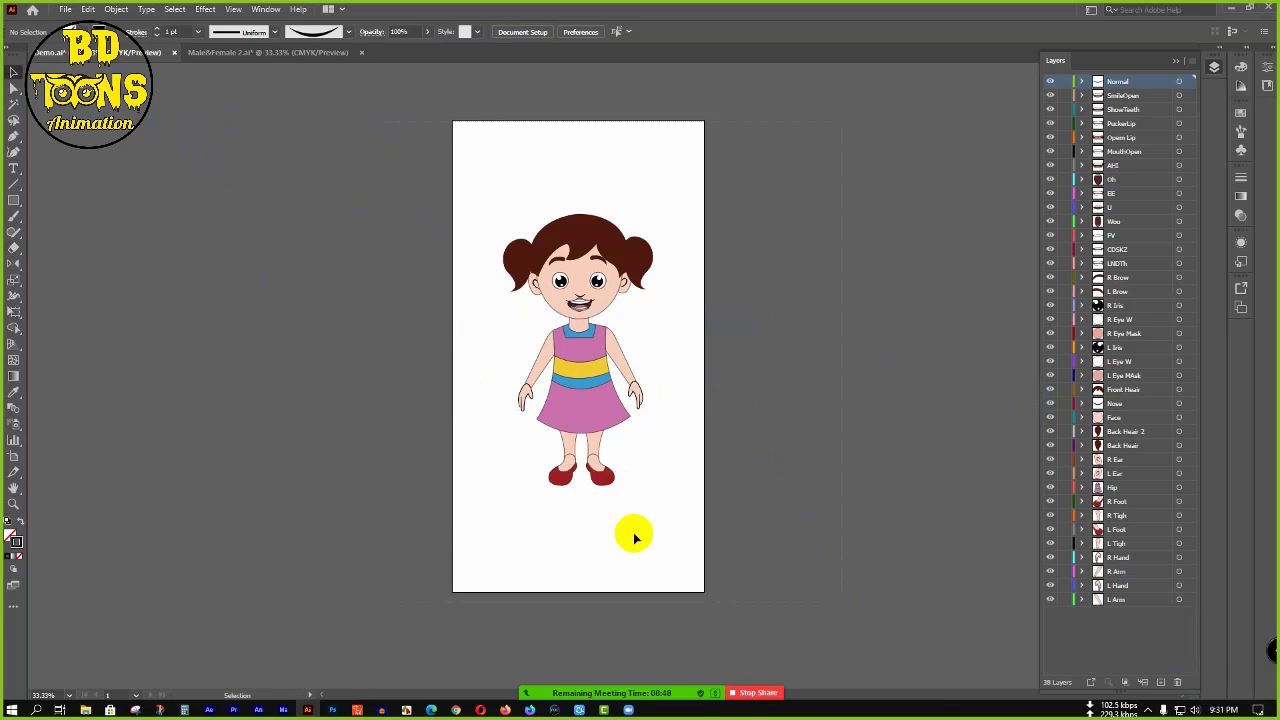
drag(578, 486, 585, 565)
key(a)
key(ctrl+z)
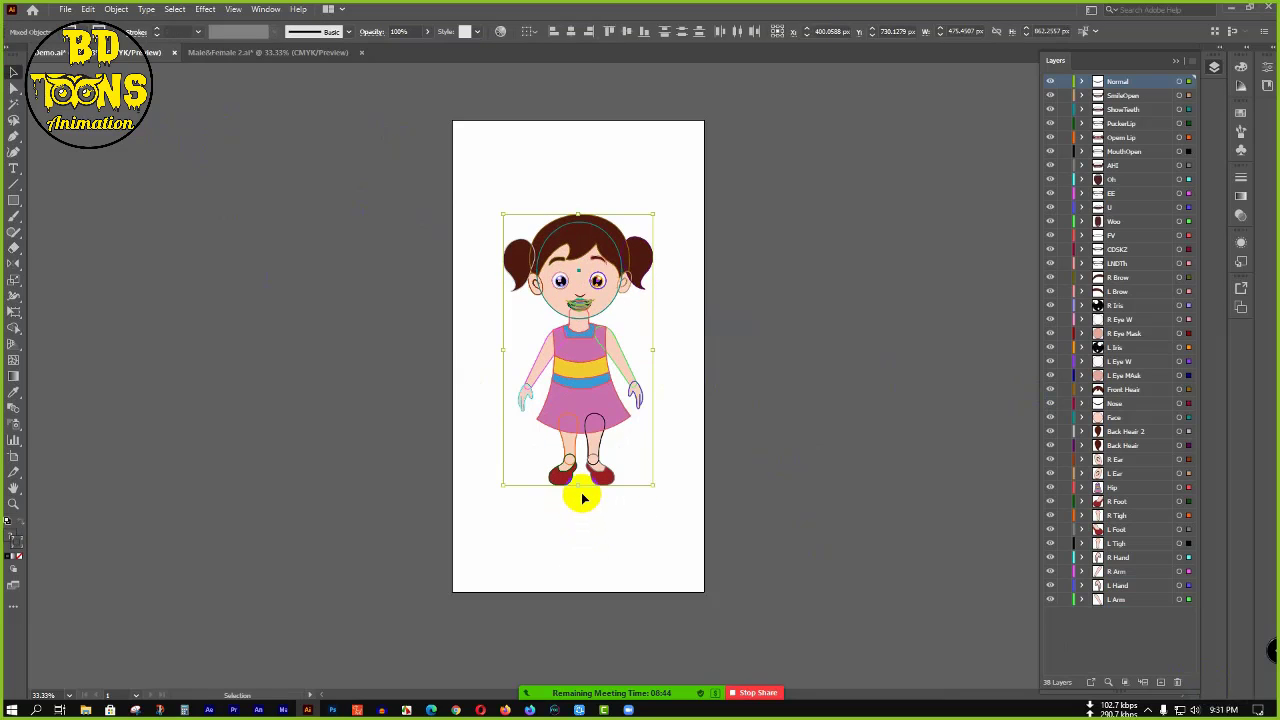
- Scale the whole character up proportionally to about 755 × 1370 px so it nearly fills the artboard, and deselect it
drag(580, 486, 580, 580)
drag(578, 214, 575, 145)
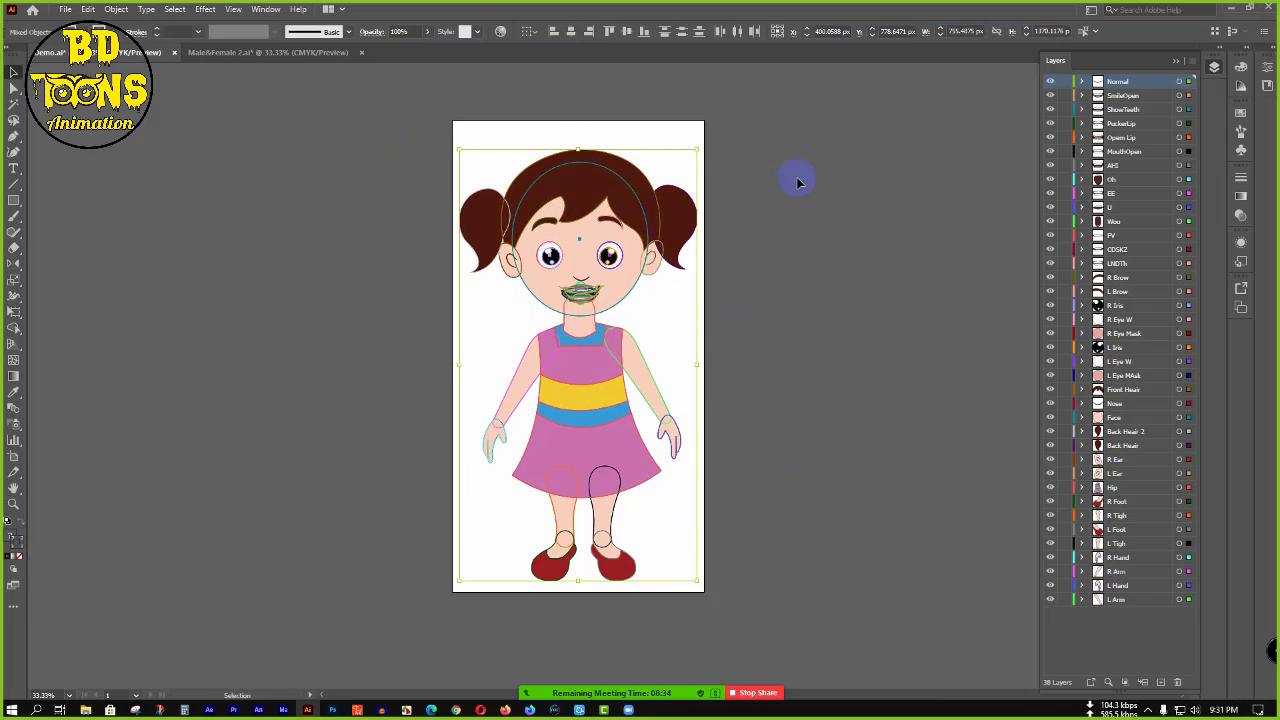
click(826, 164)
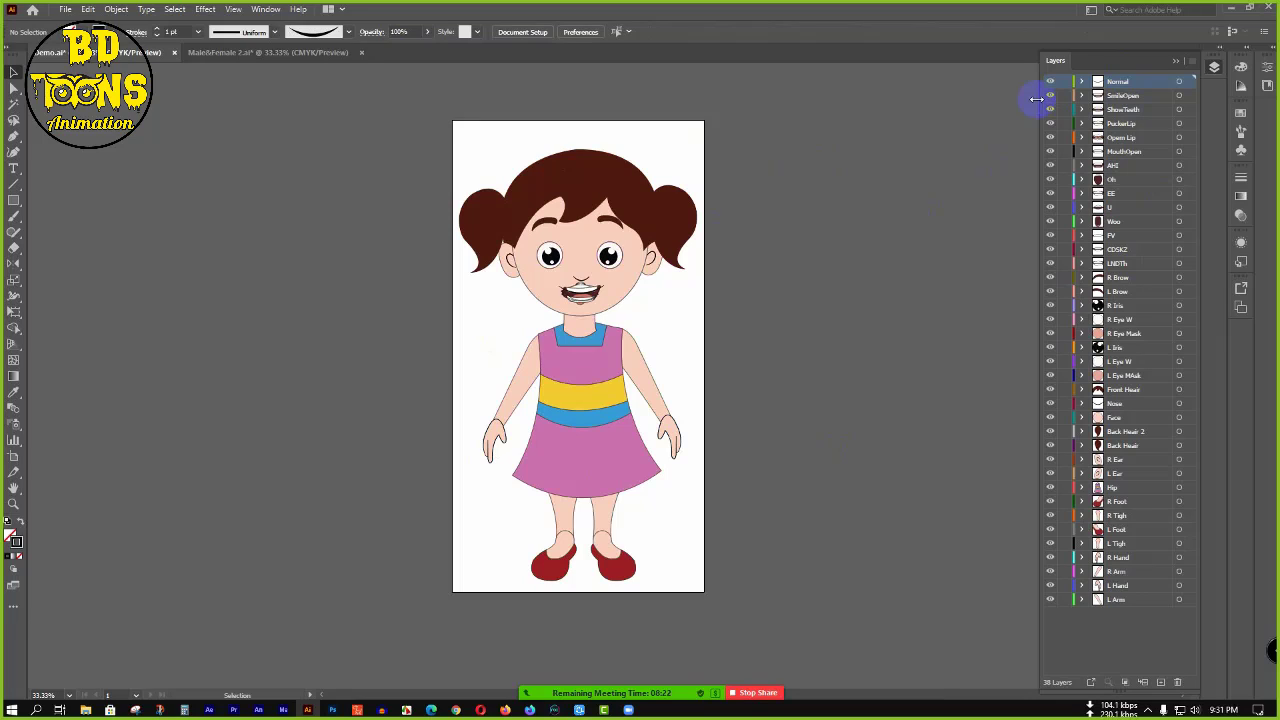
- Start exporting the artwork to the Animation folder on the Desktop, with Photoshop (*.PSD) as the file type
click(66, 10)
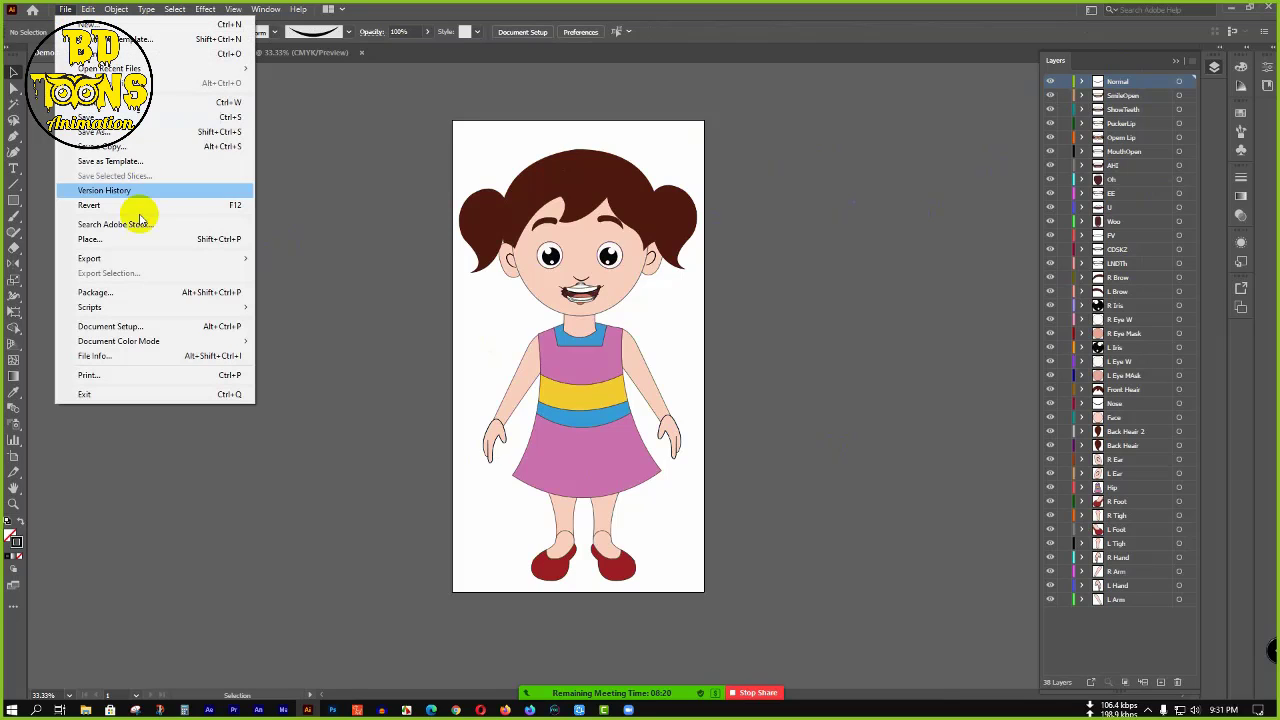
mouse_move(128, 258)
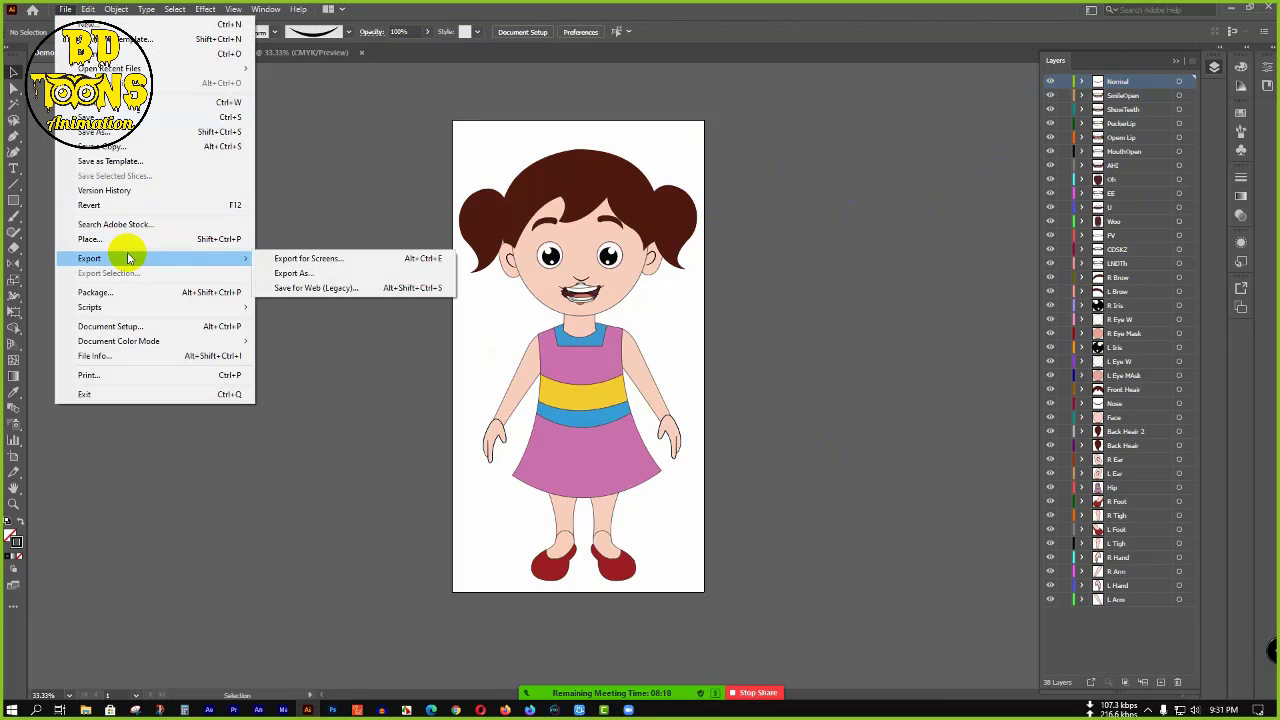
click(287, 274)
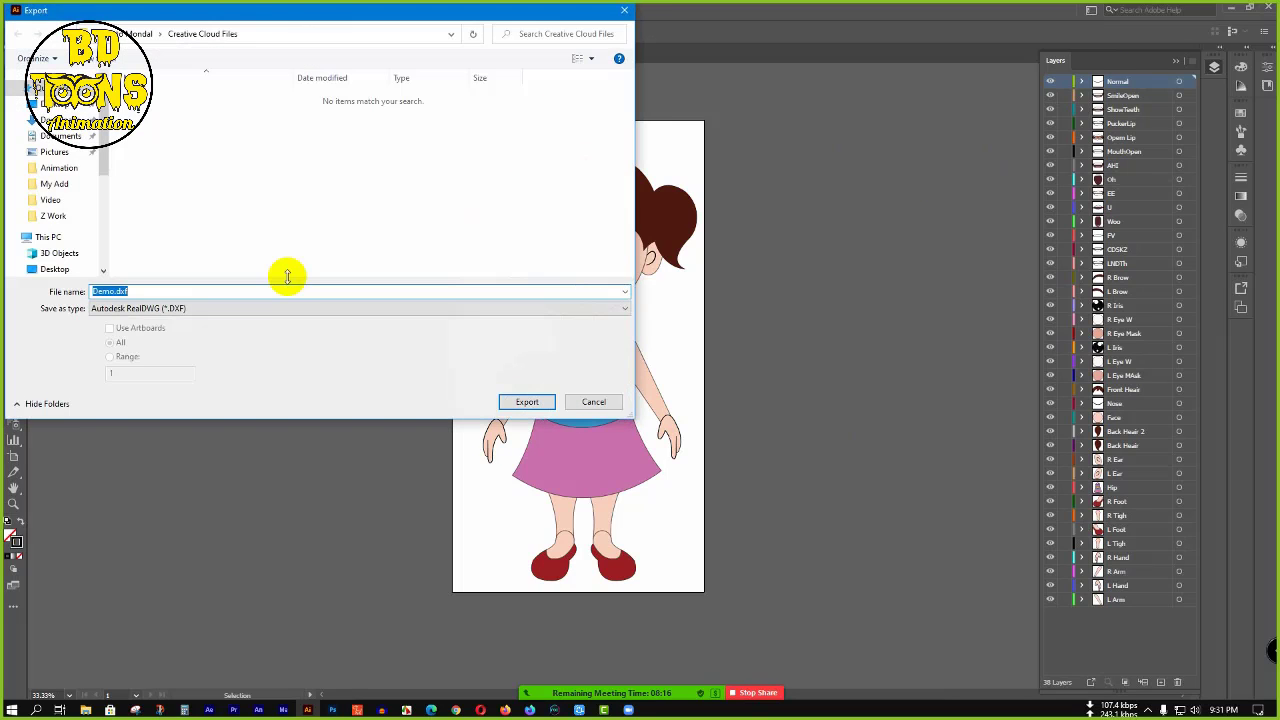
click(24, 110)
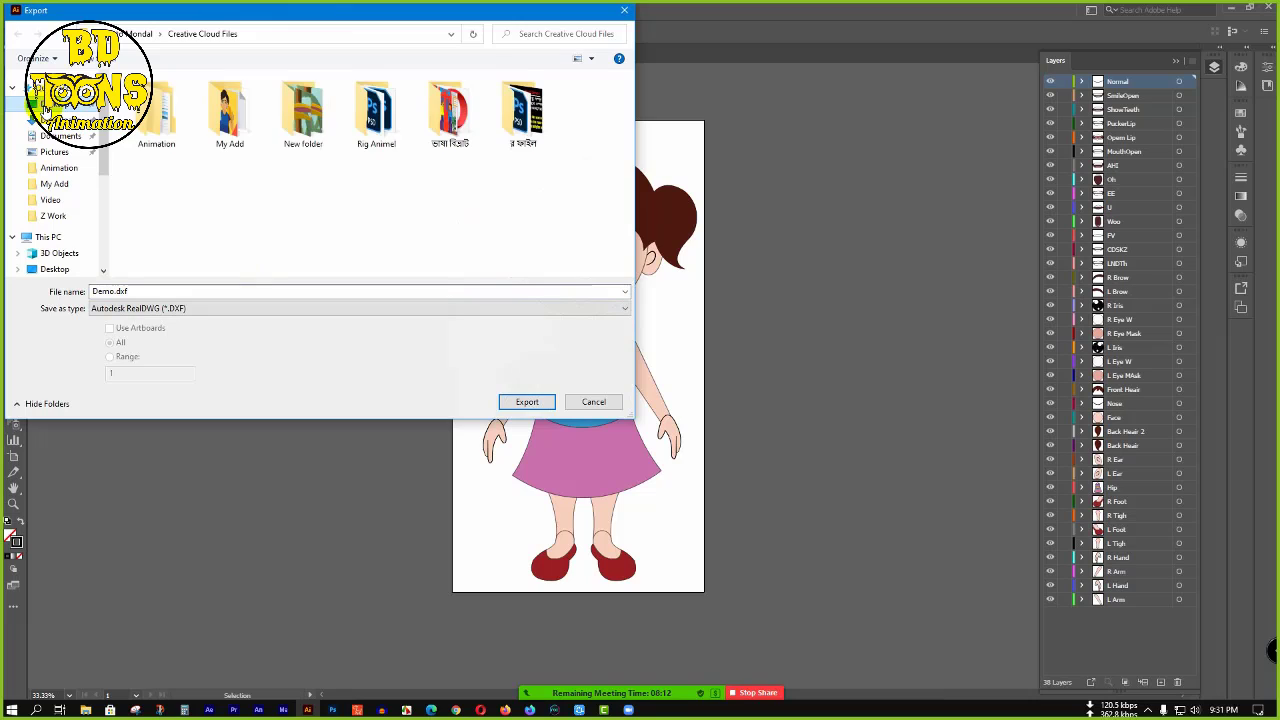
double_click(187, 118)
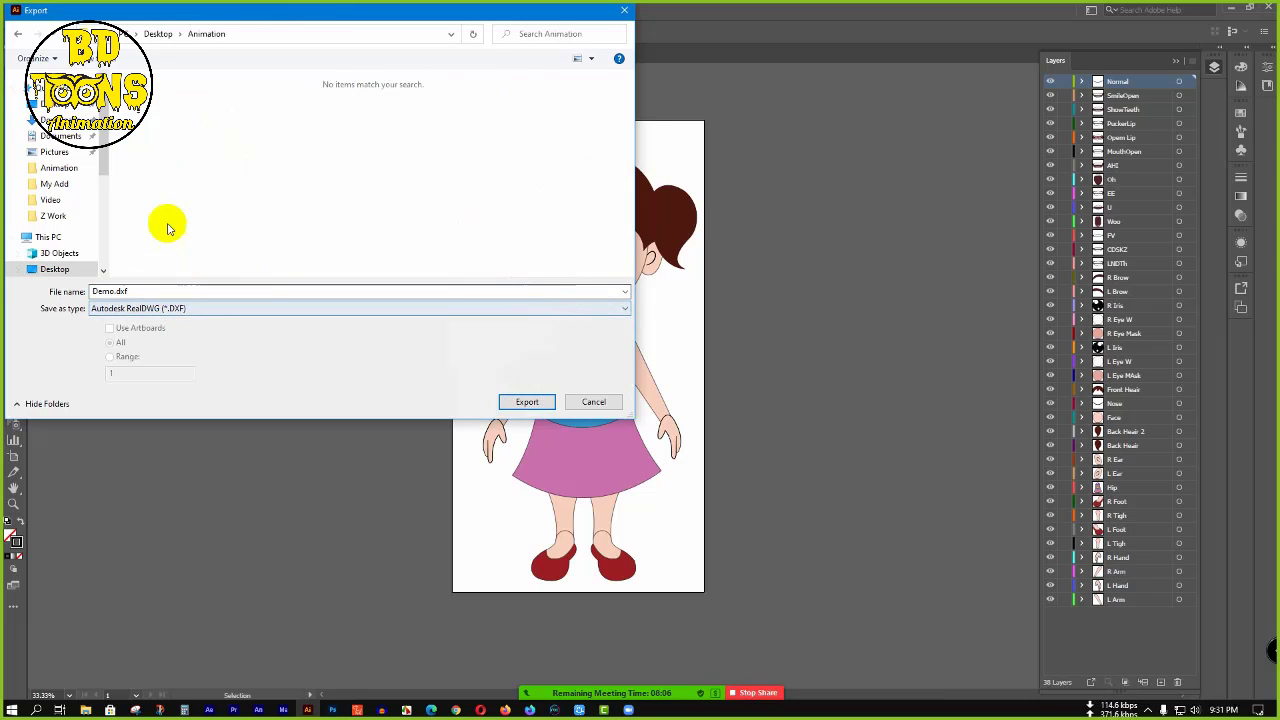
click(181, 309)
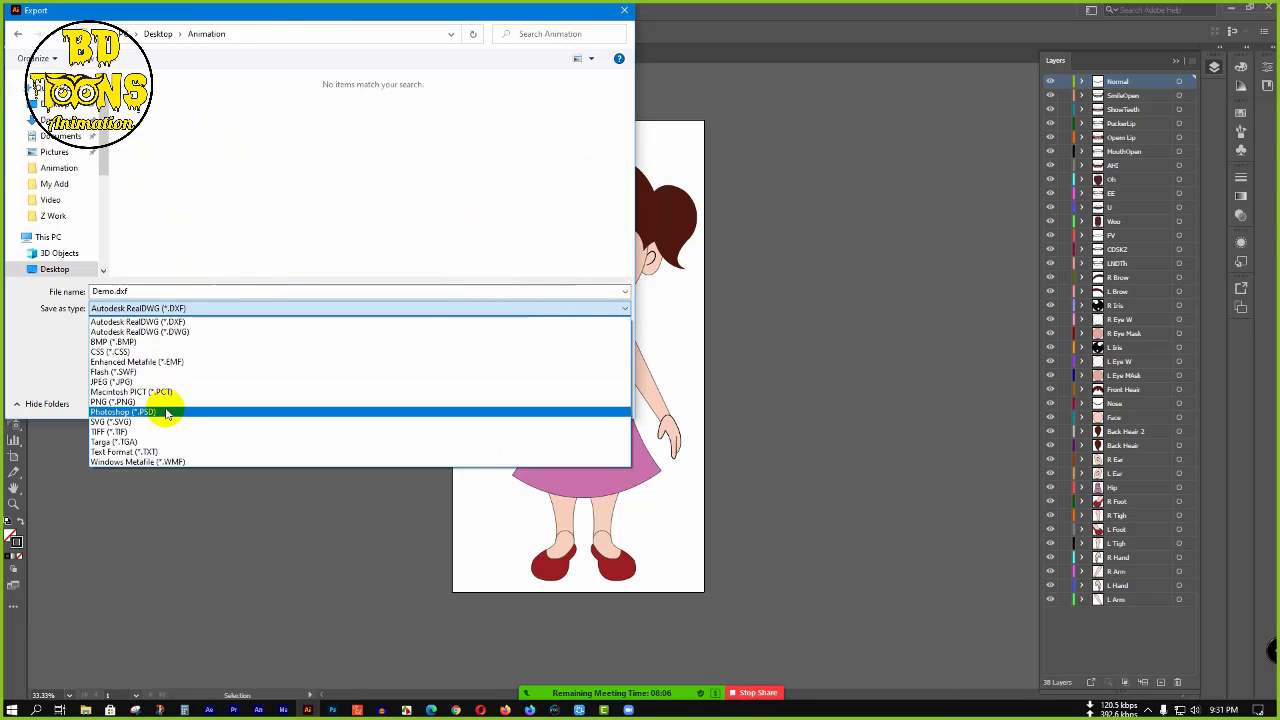
click(166, 408)
- Create a folder named Class-3 inside the Animation folder and open it as the export destination
right_click(247, 131)
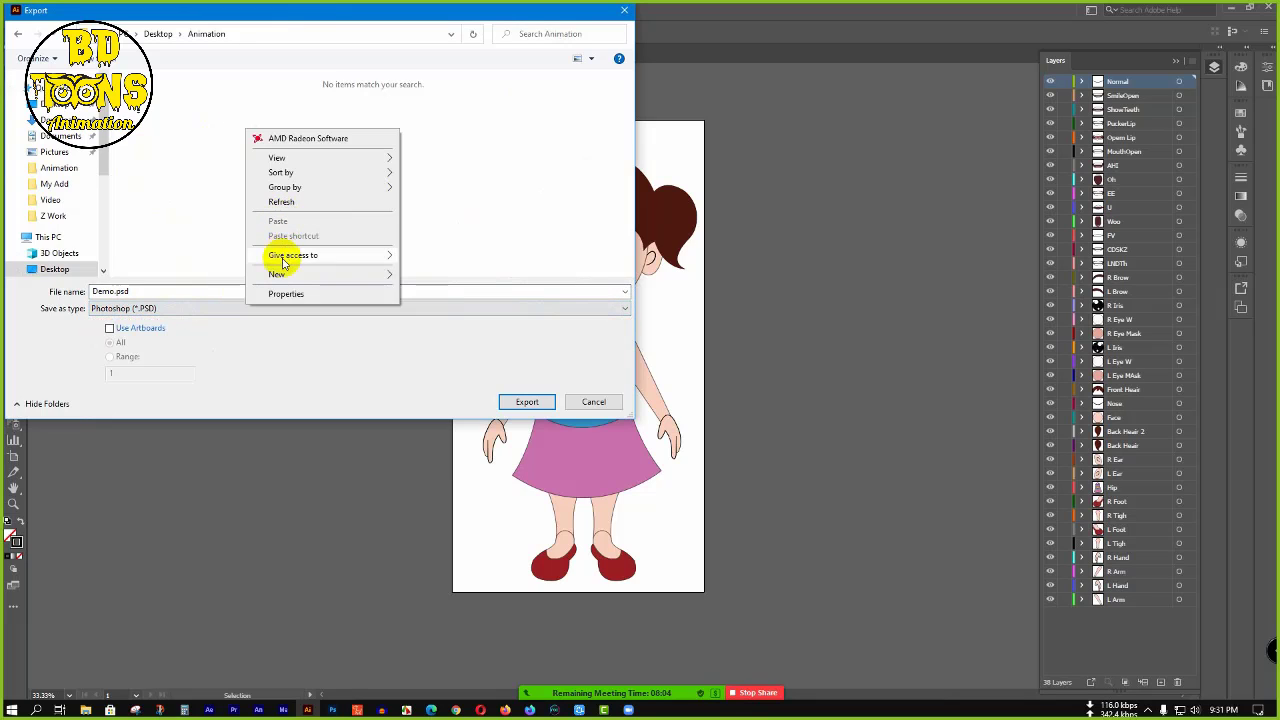
mouse_move(285, 274)
click(412, 278)
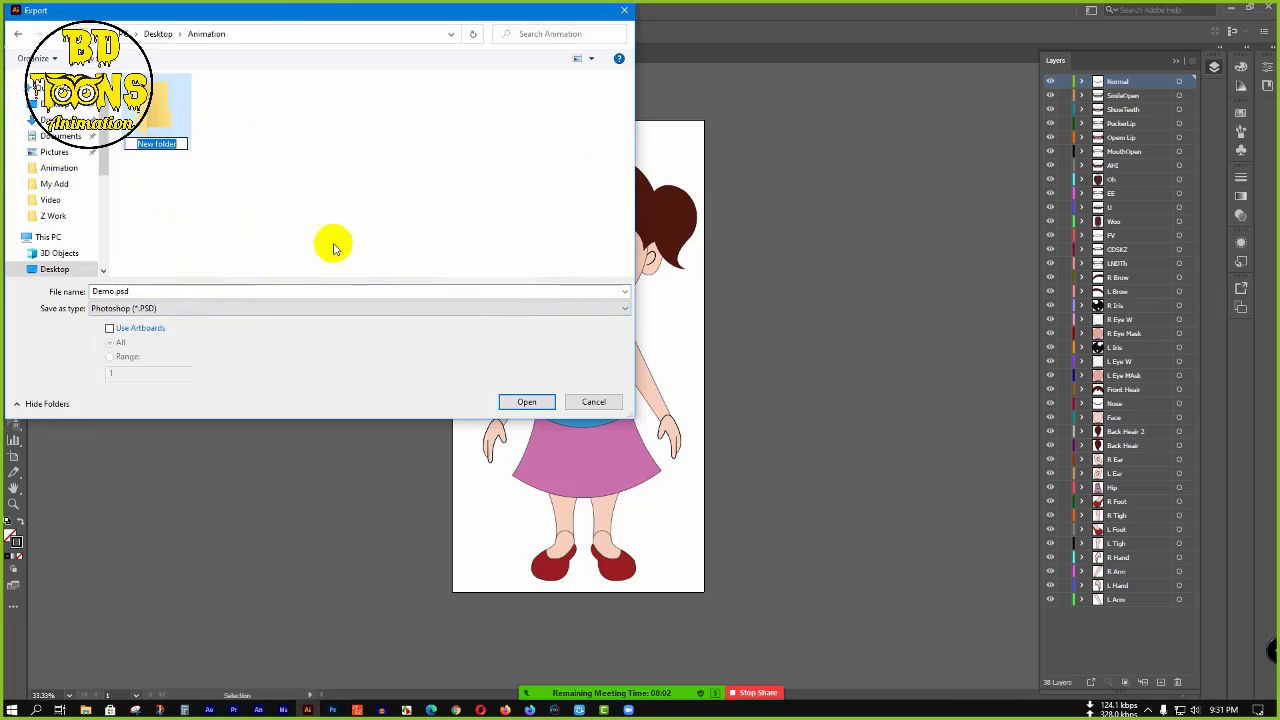
text(C)
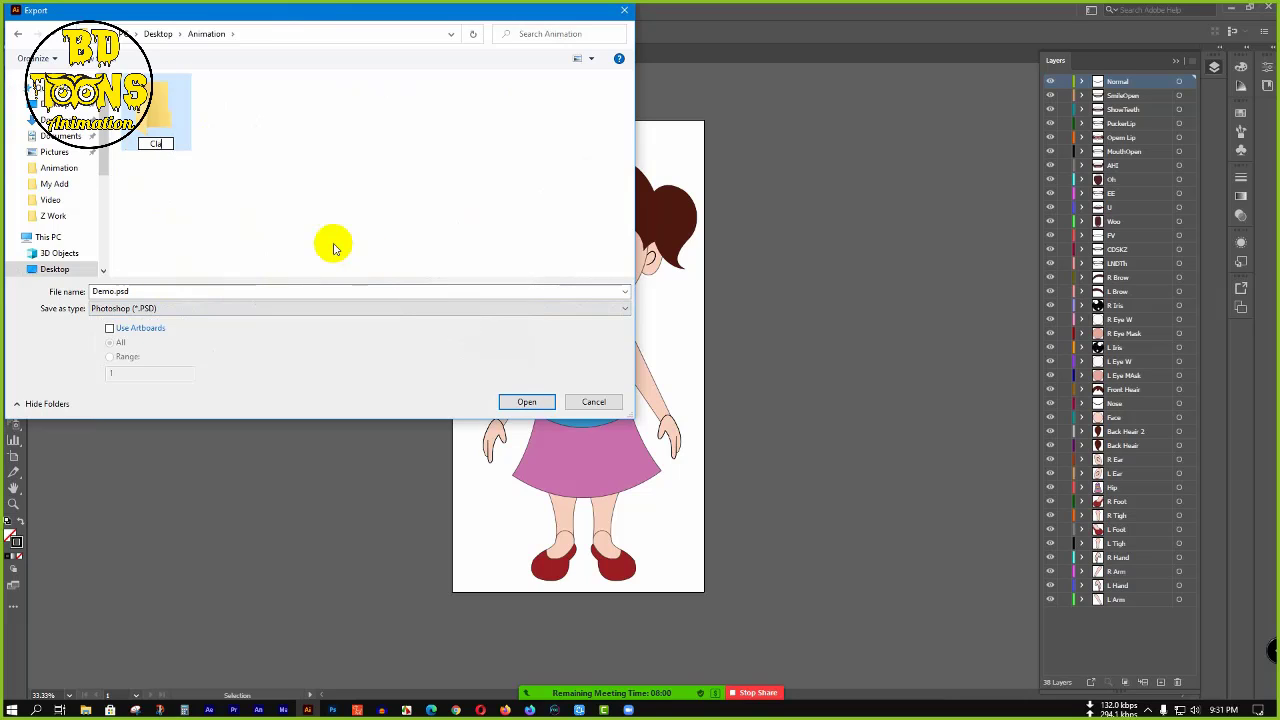
text(lass-3)
key(Return)
key(Return)
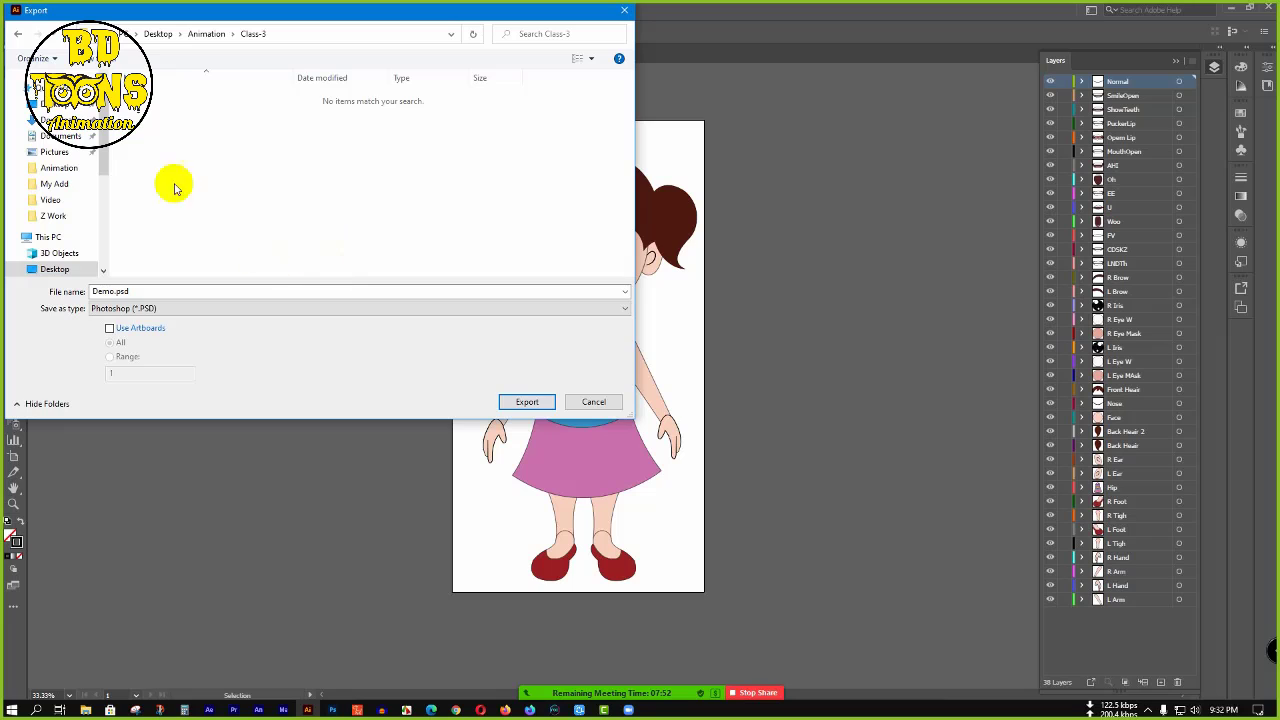
- Export Demo.psd with the CMYK color model, High (300 ppi) resolution, and Write Layers with Maximum Editability
click(528, 401)
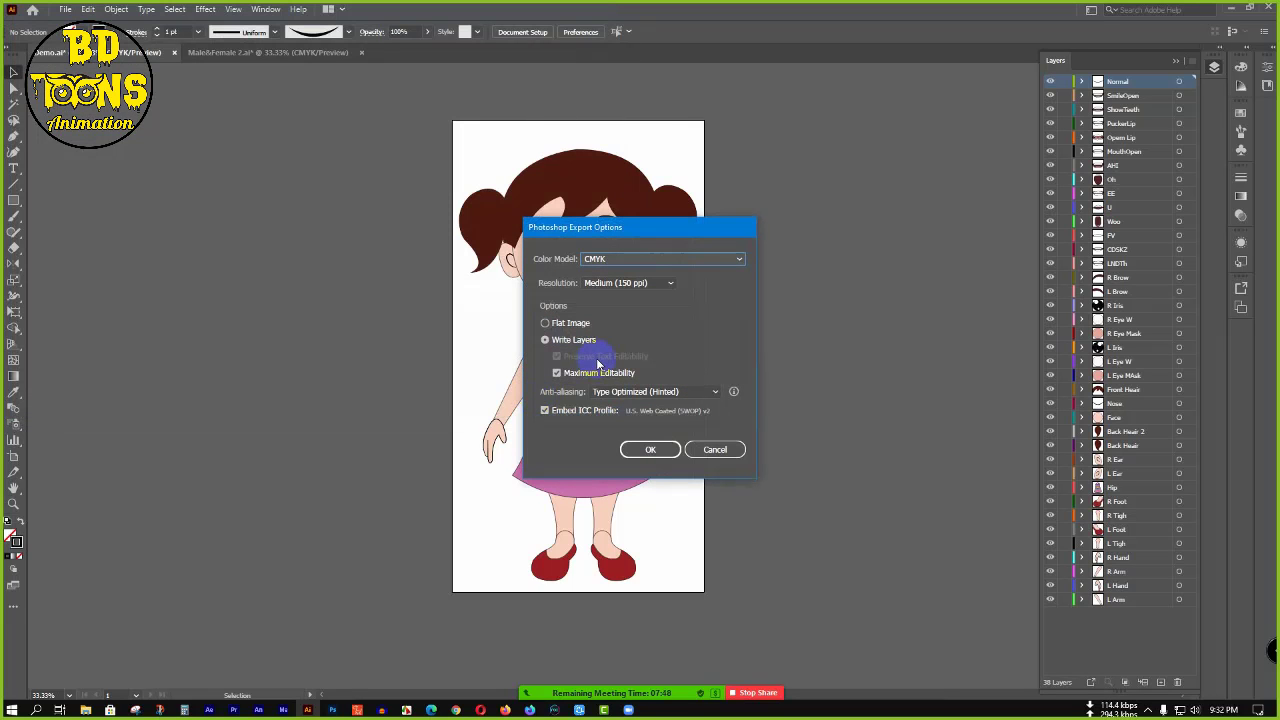
click(608, 283)
click(618, 328)
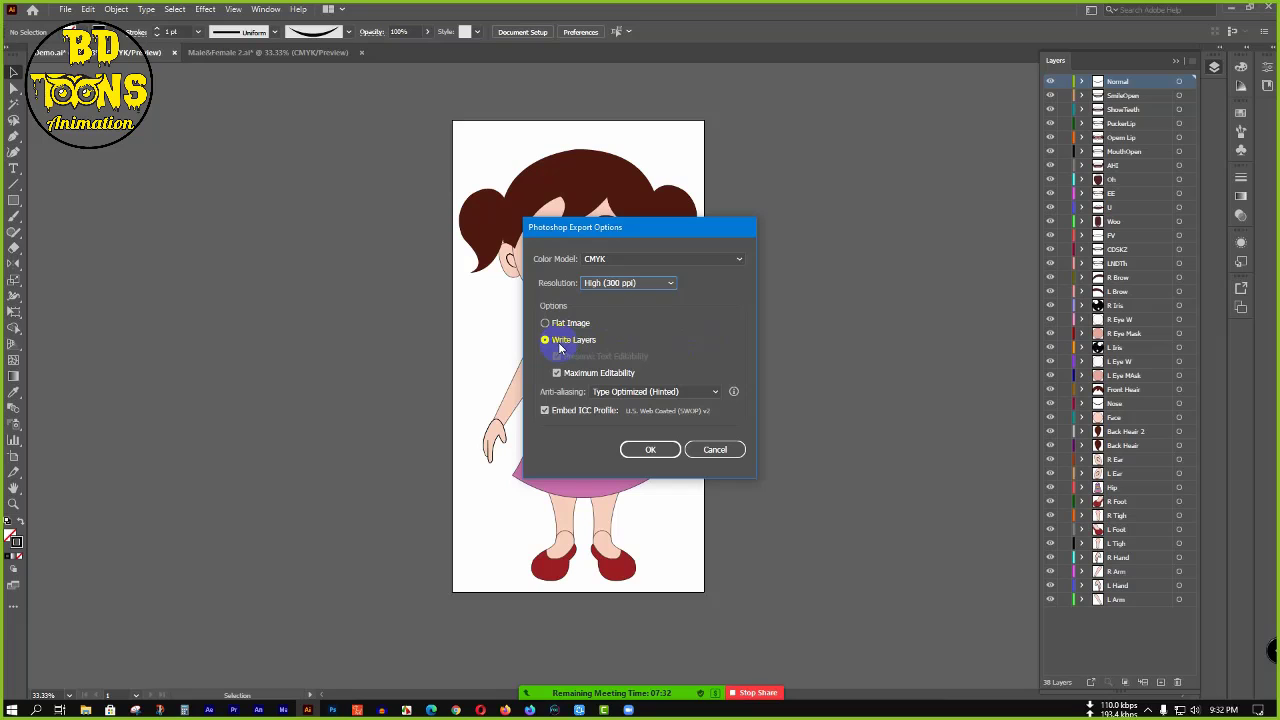
drag(636, 229, 728, 141)
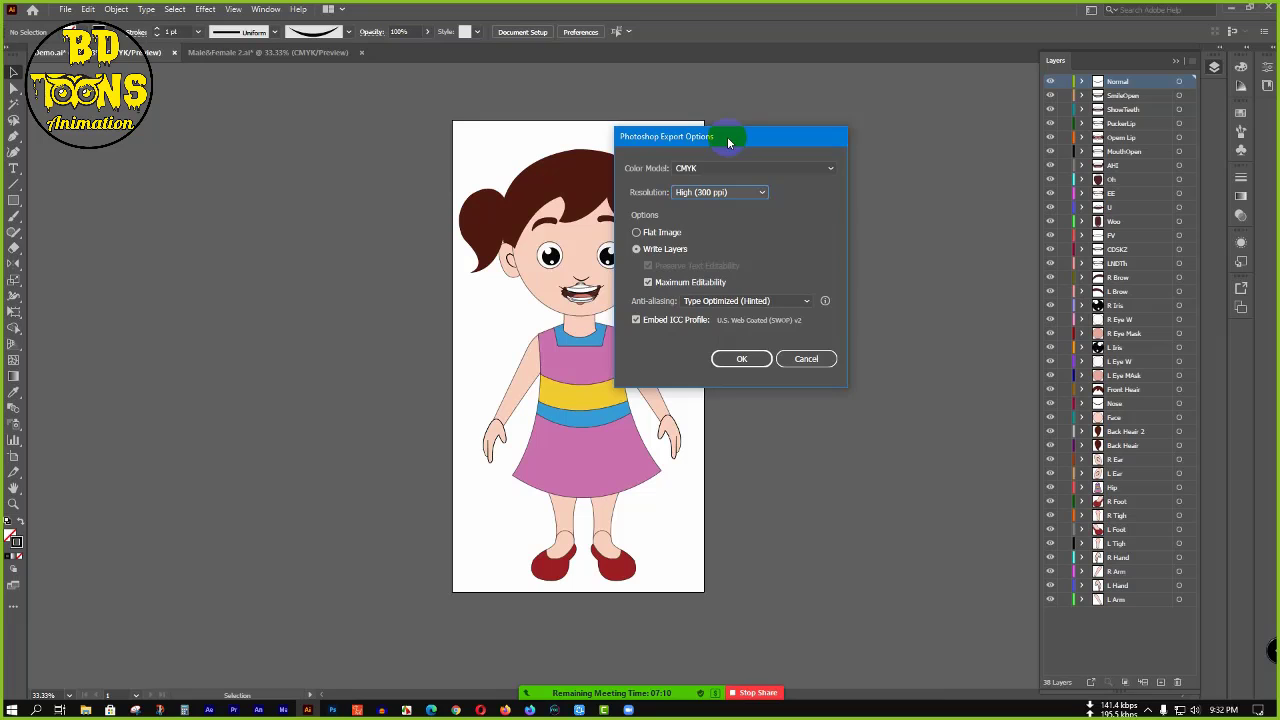
drag(728, 140, 686, 220)
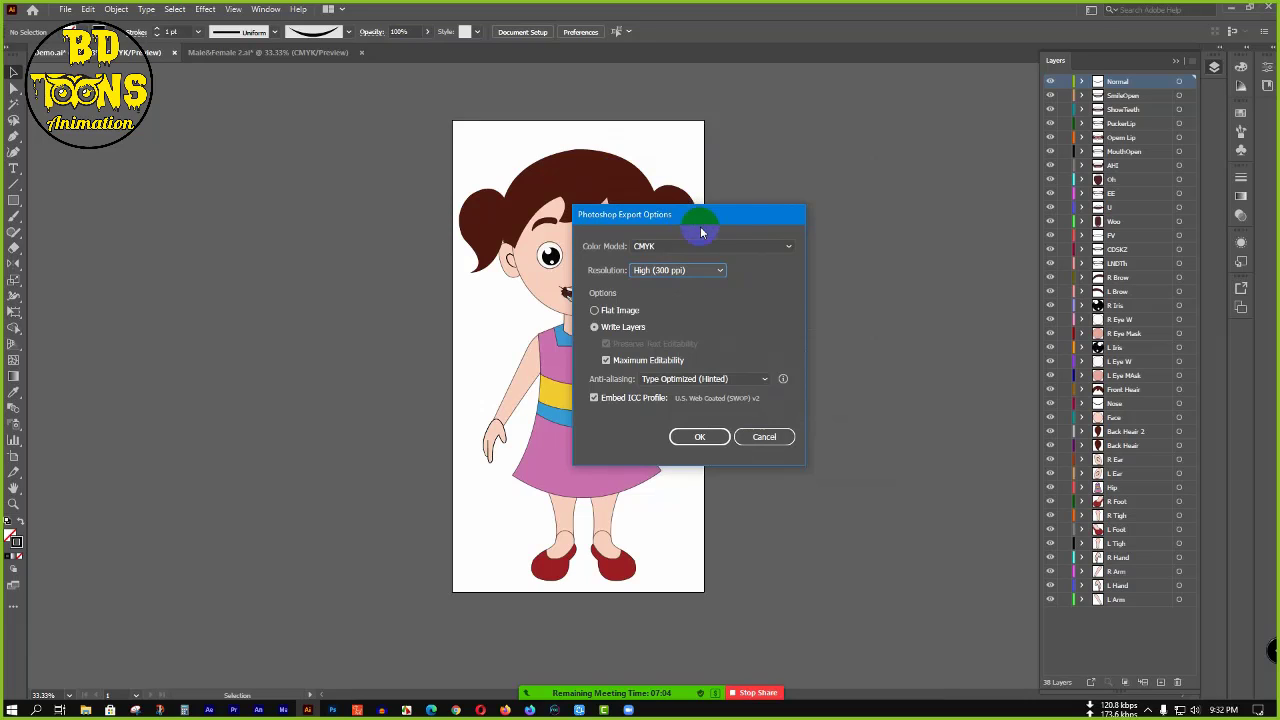
click(700, 272)
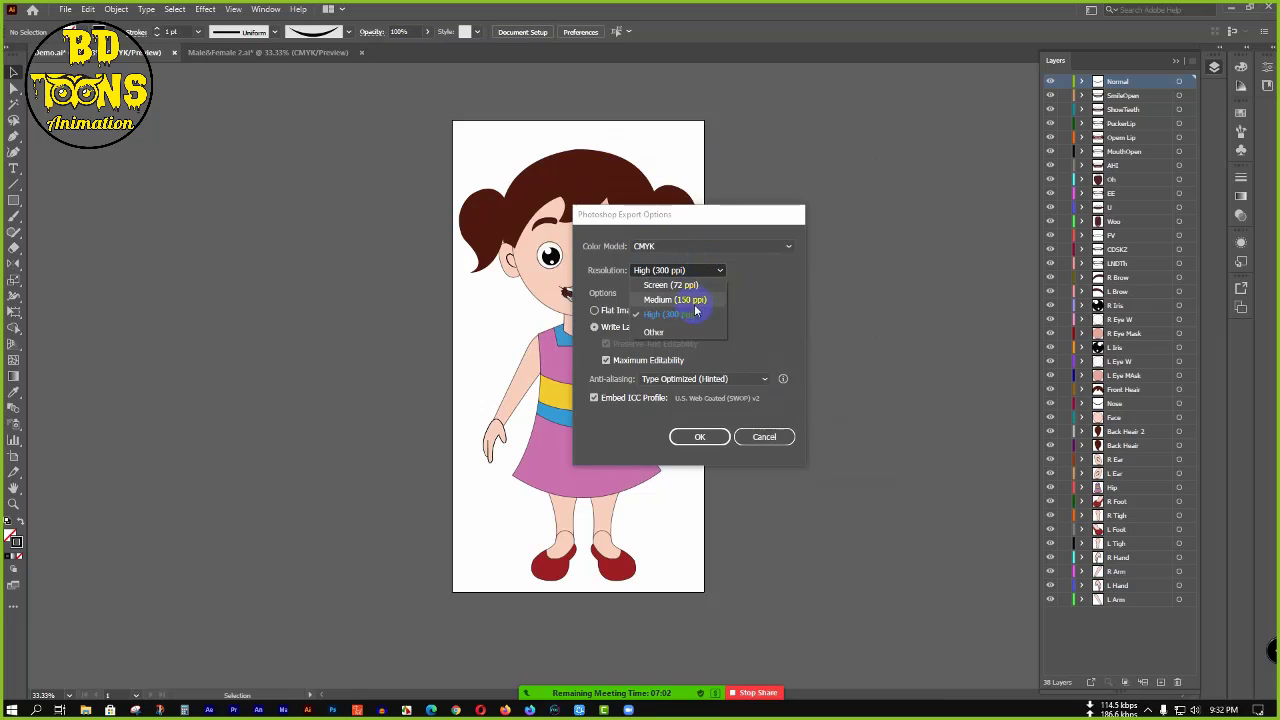
click(692, 314)
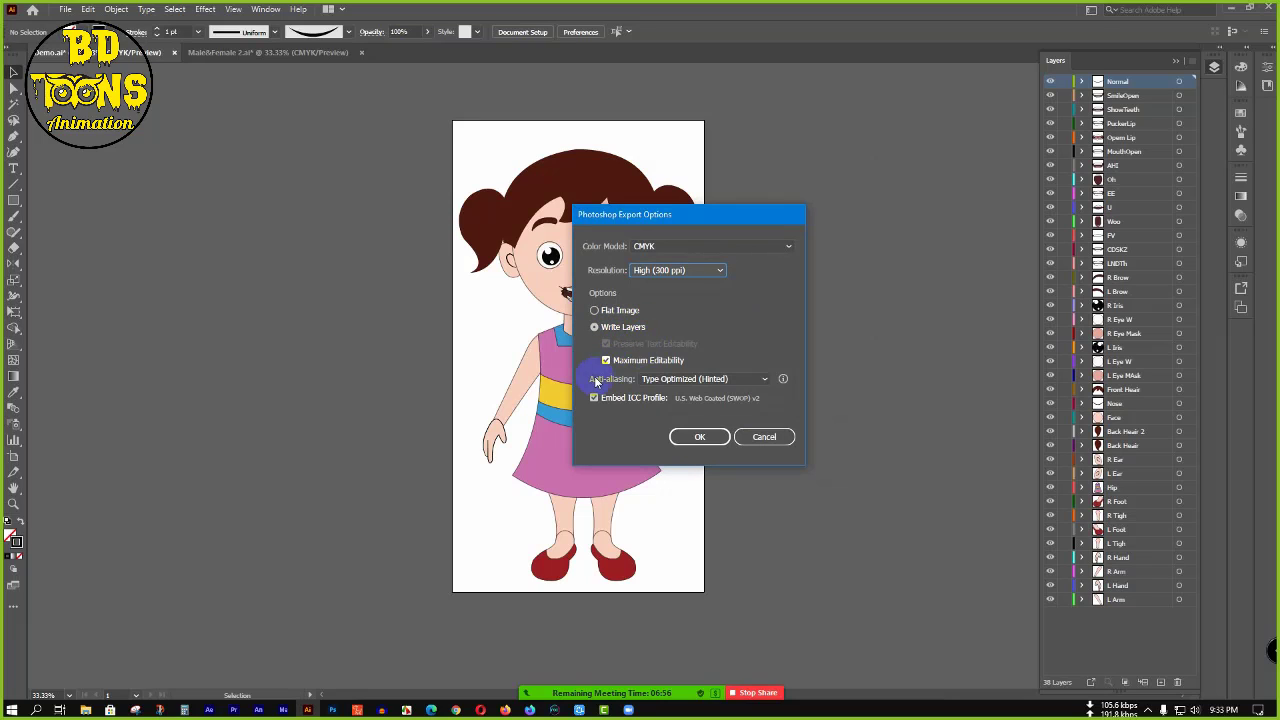
click(687, 437)
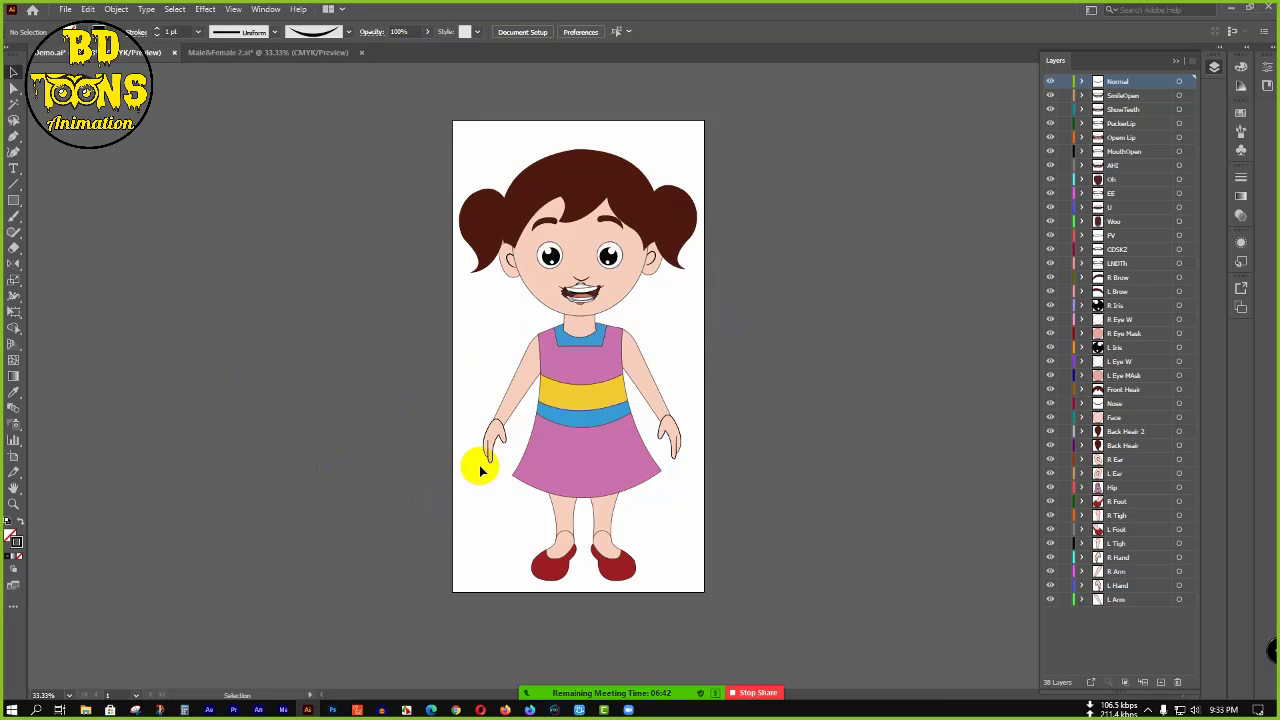
- Save Demo.ai, accepting the legacy format, and save it again into Desktop > Animation > Class-3 as Illustrator CC (Legacy)
key(ctrl+s)
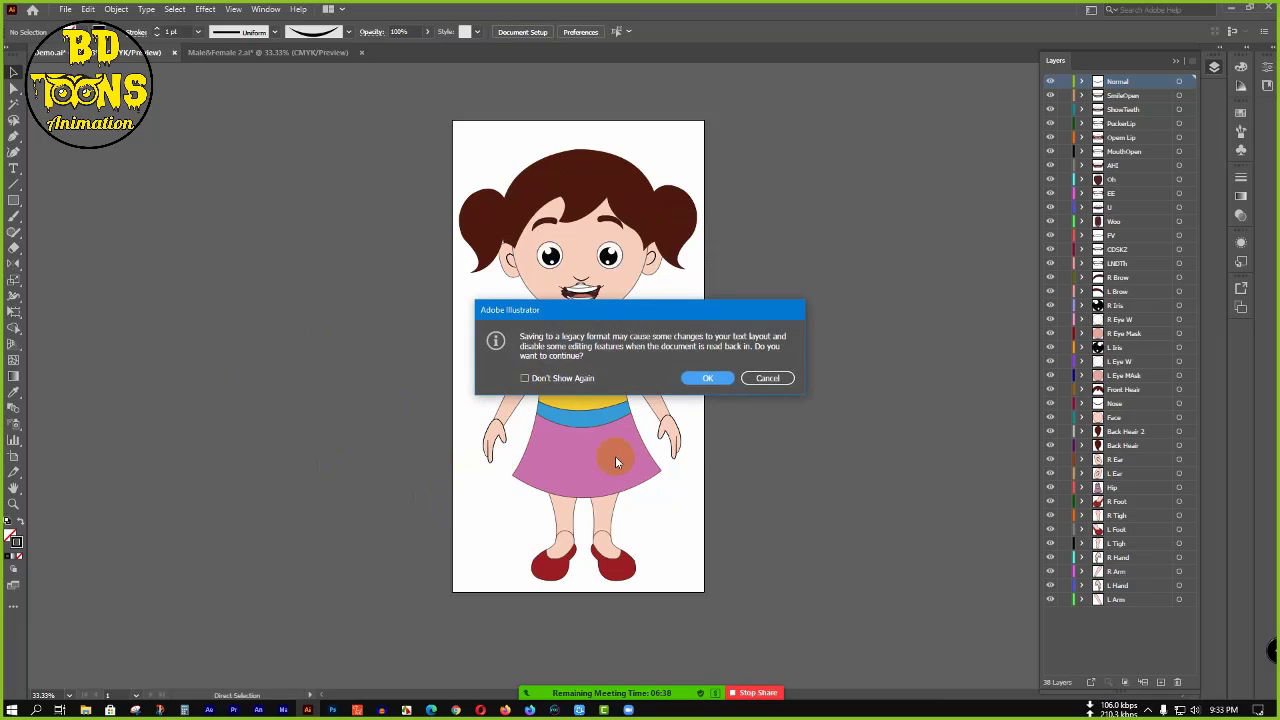
click(705, 377)
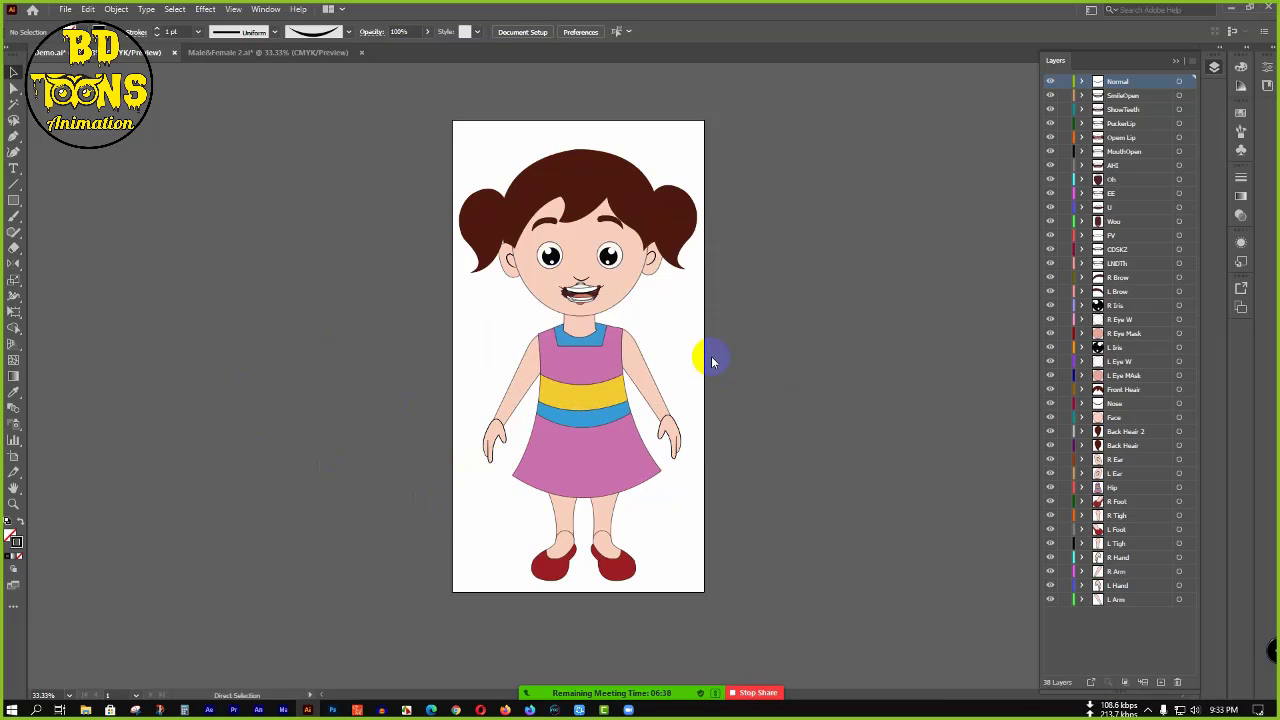
click(76, 12)
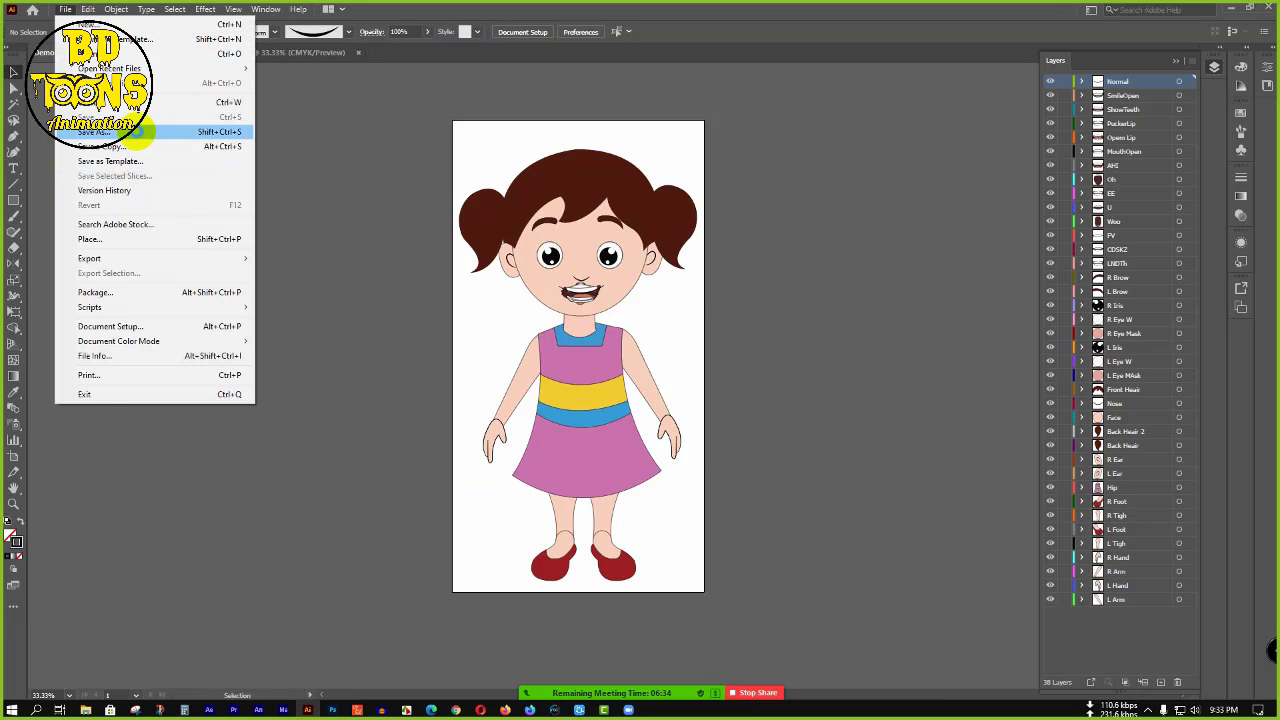
click(135, 132)
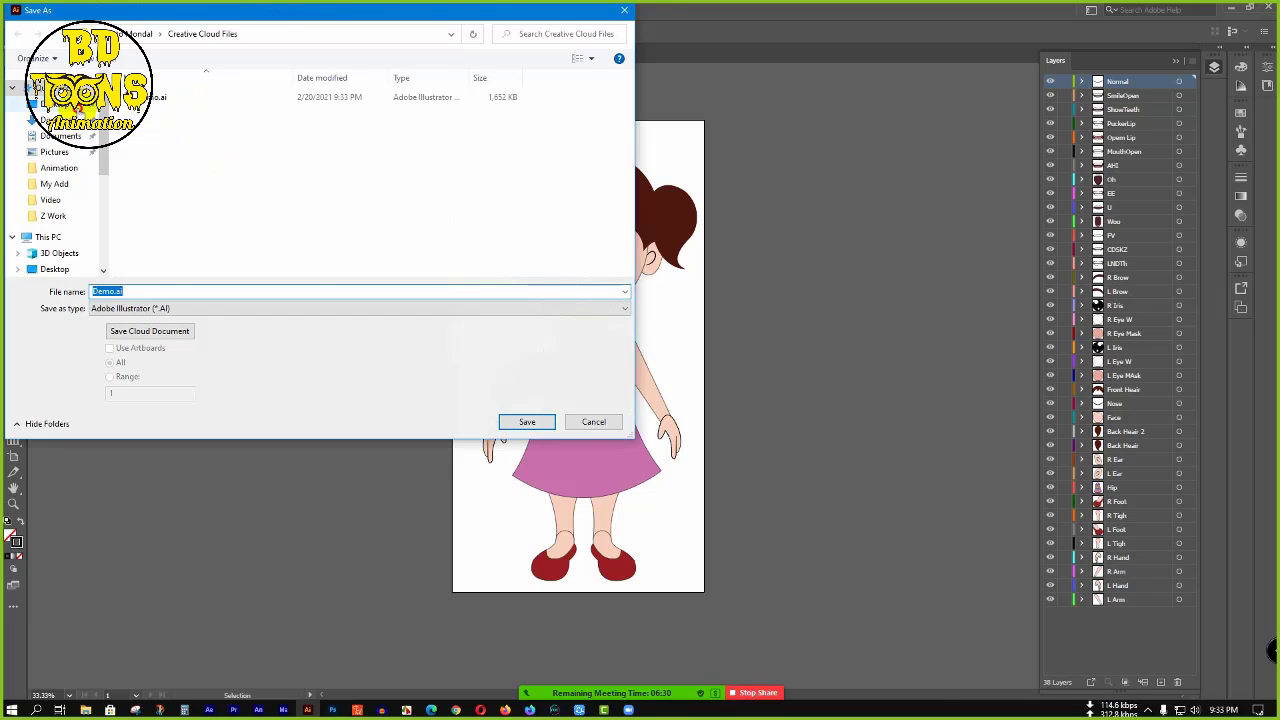
click(54, 269)
double_click(163, 116)
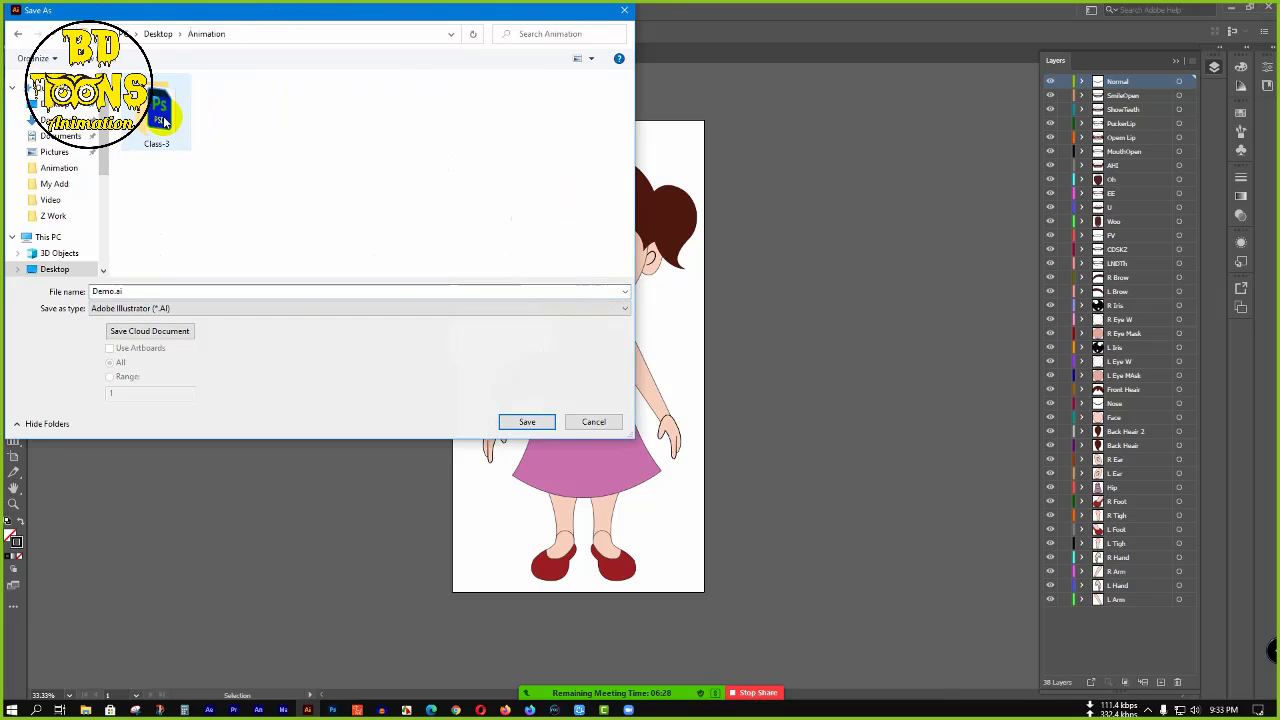
double_click(180, 115)
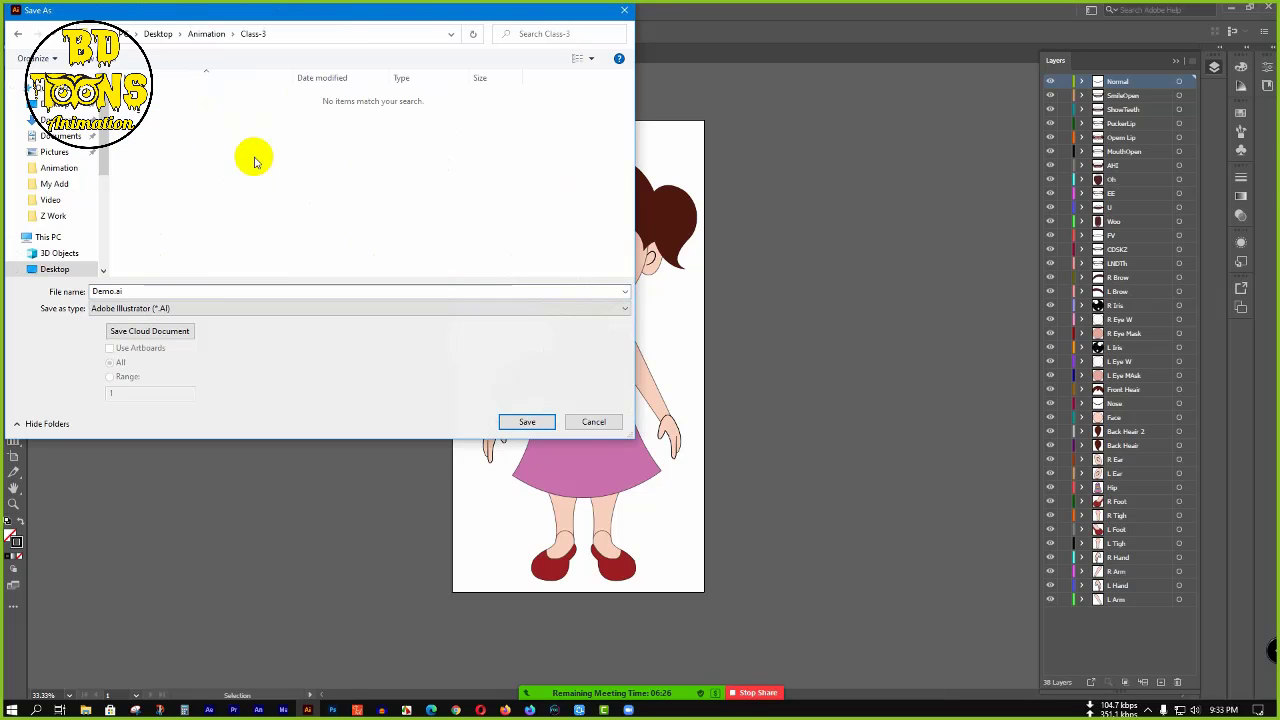
click(529, 422)
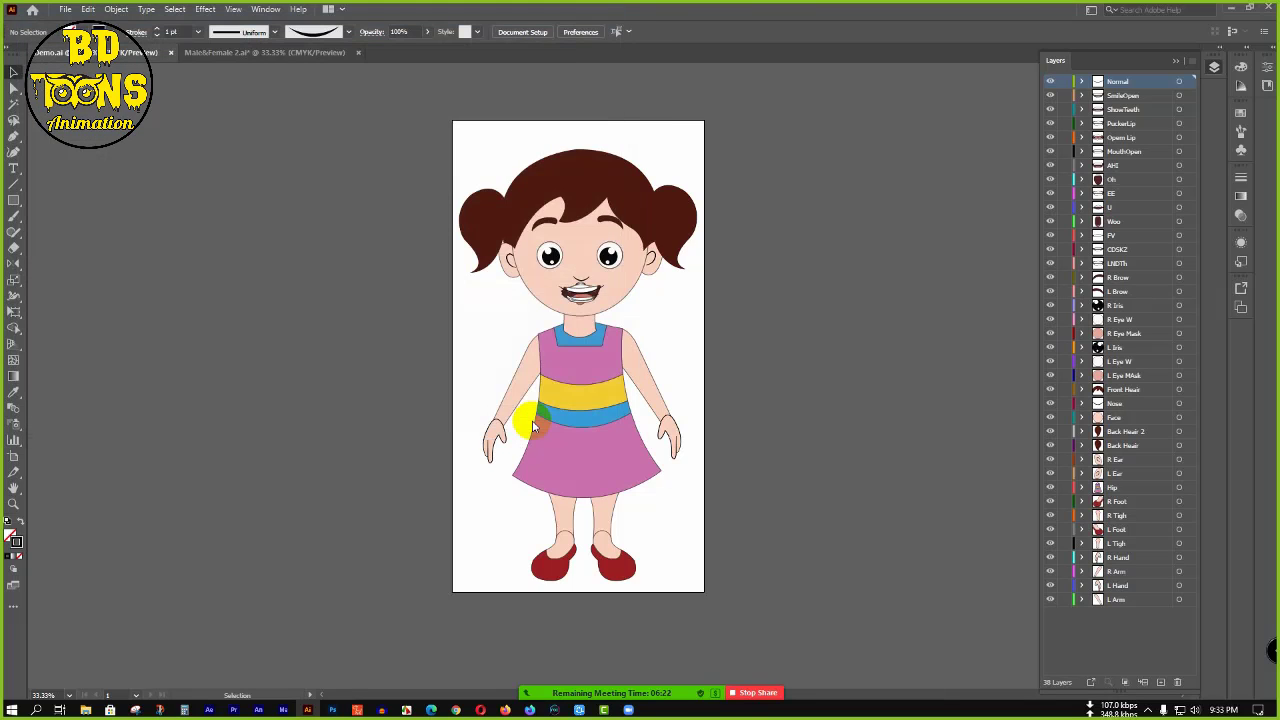
click(605, 168)
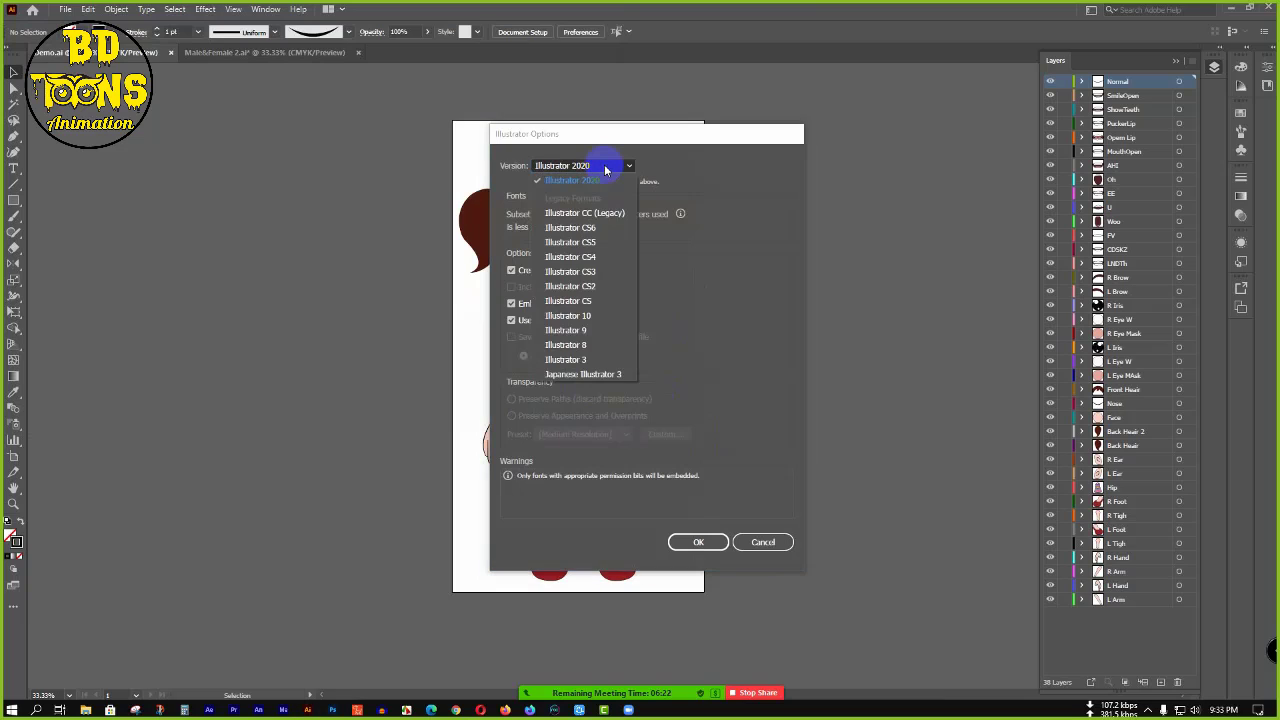
click(620, 215)
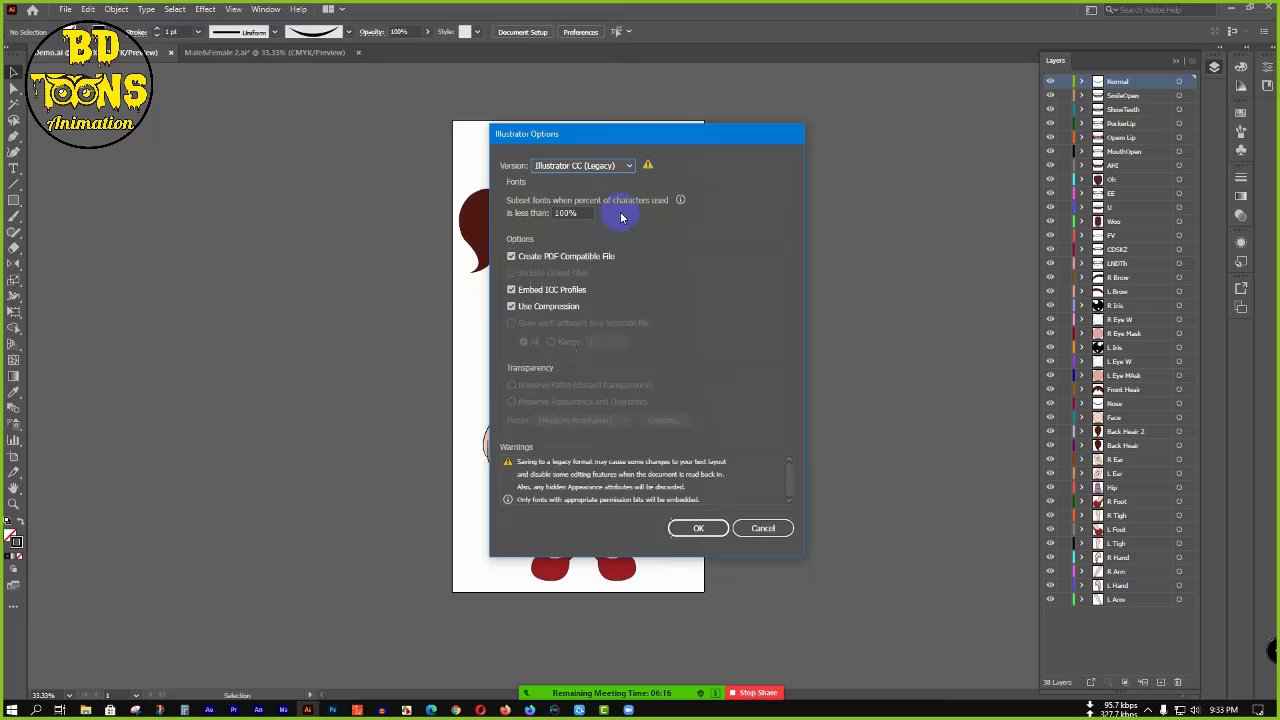
click(704, 528)
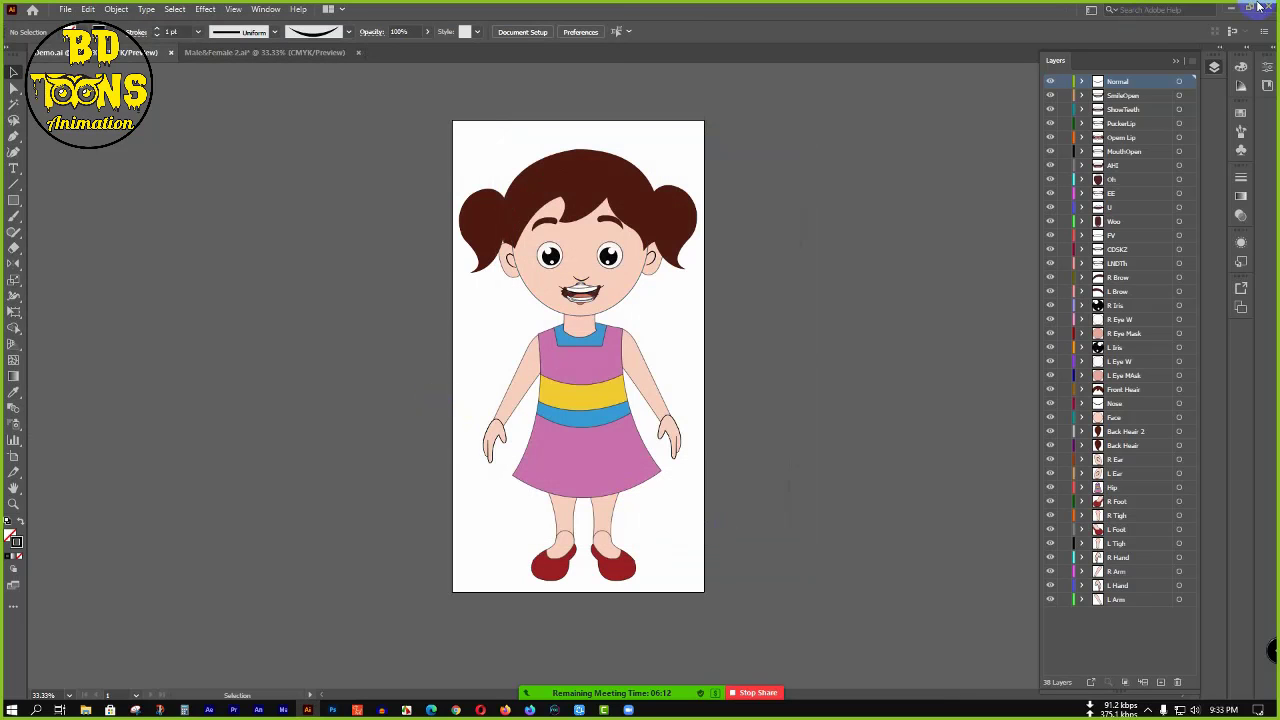
- Minimize Illustrator, close the Male Leep folder window on the desktop, and return to the Illustrator document
click(1232, 8)
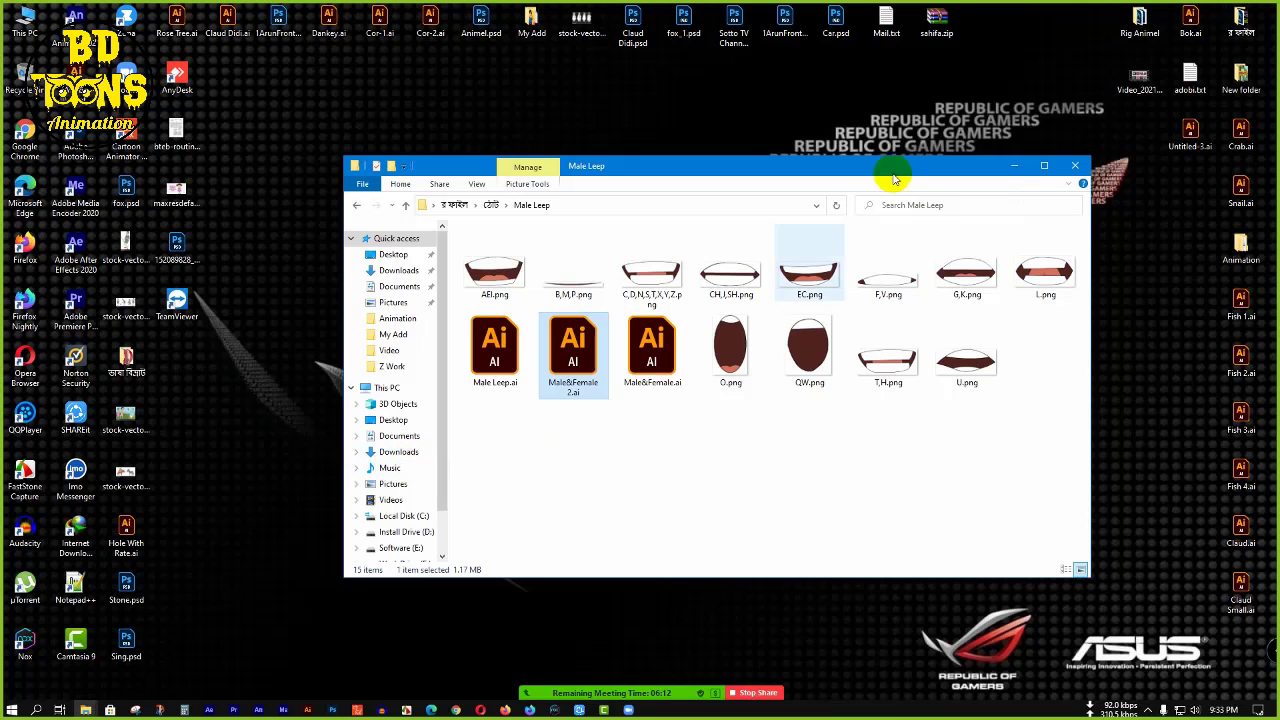
drag(820, 177, 774, 106)
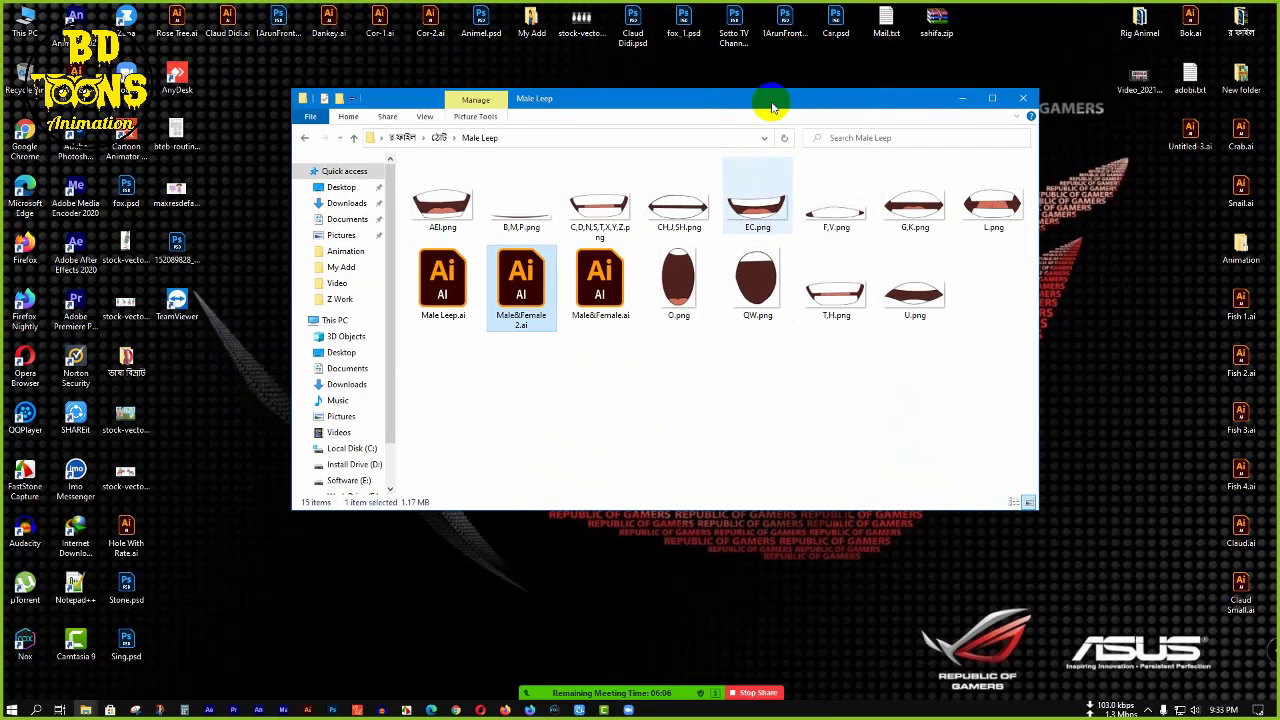
click(1026, 100)
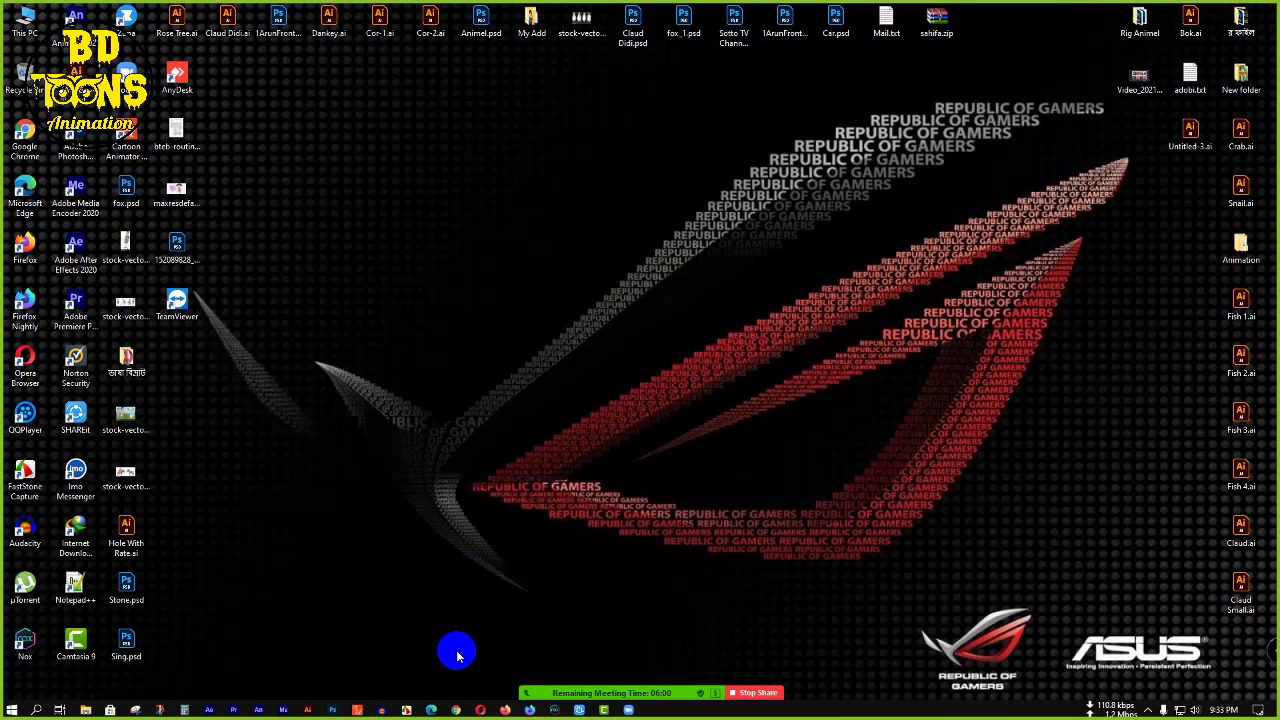
click(312, 710)
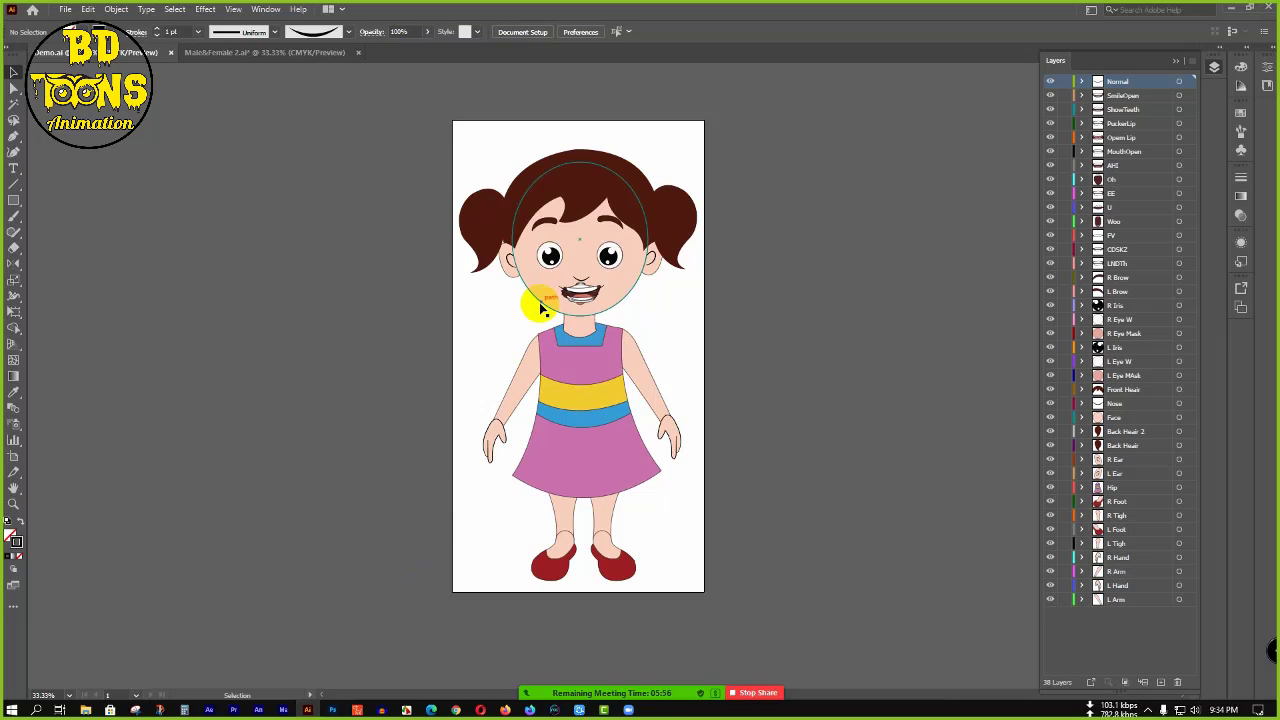
- Inspect the Adobe Illustrator 2021 process and its available actions in Task Manager, then close Task Manager
right_click(932, 712)
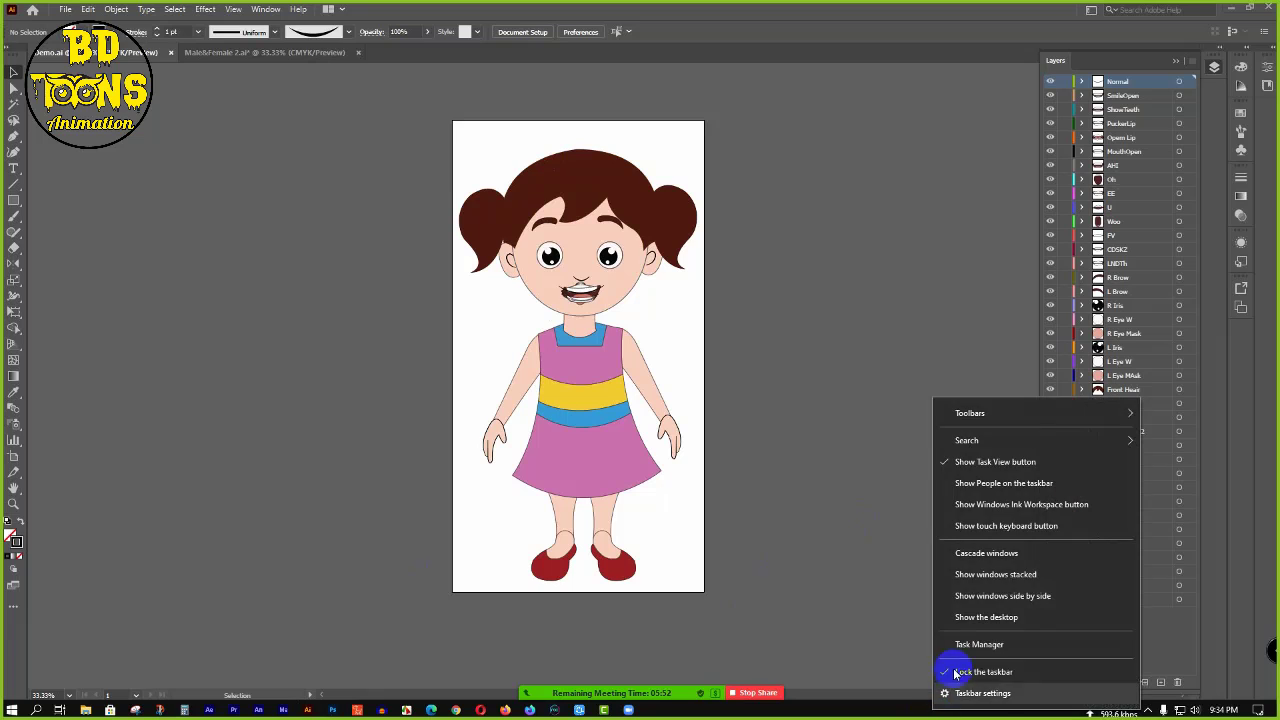
click(956, 650)
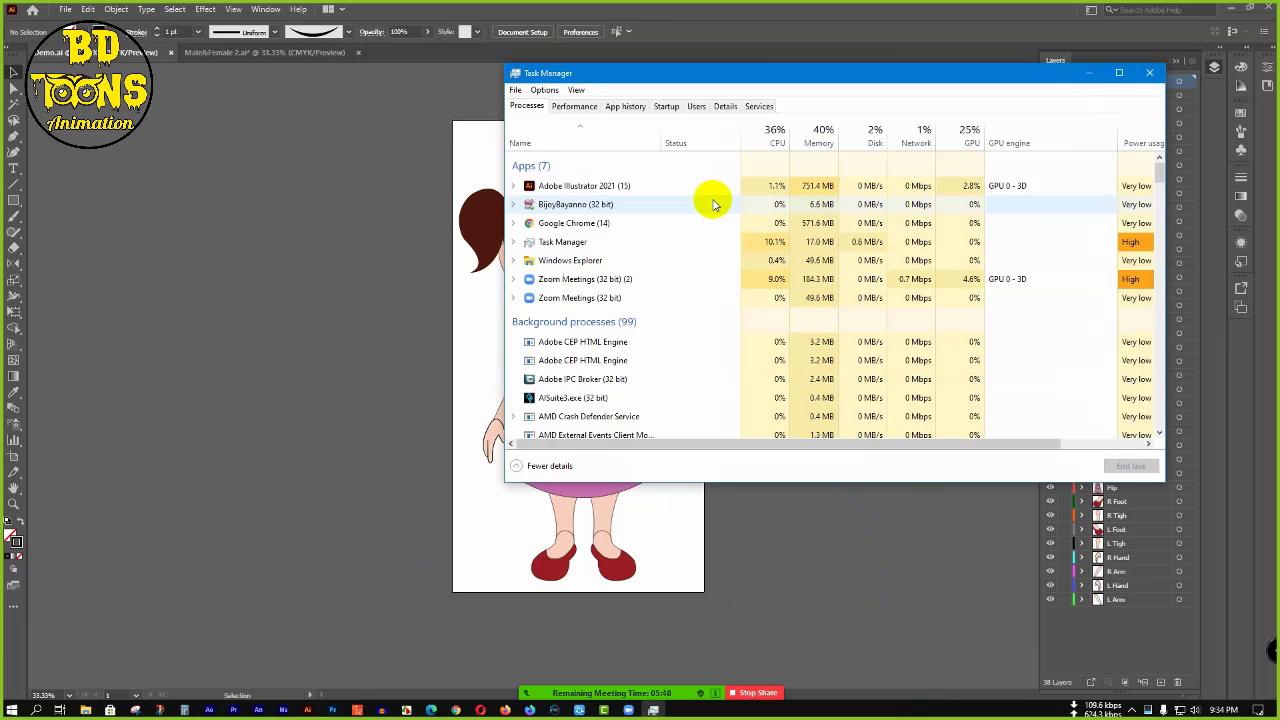
click(632, 188)
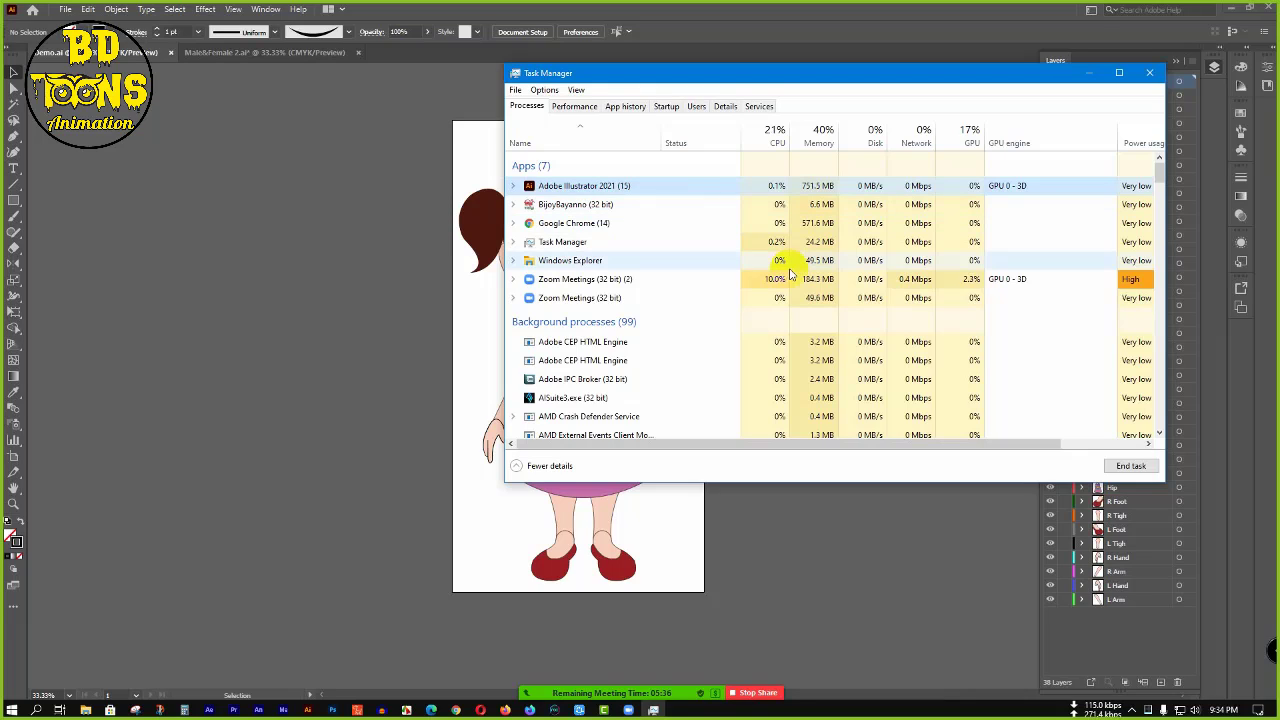
right_click(666, 189)
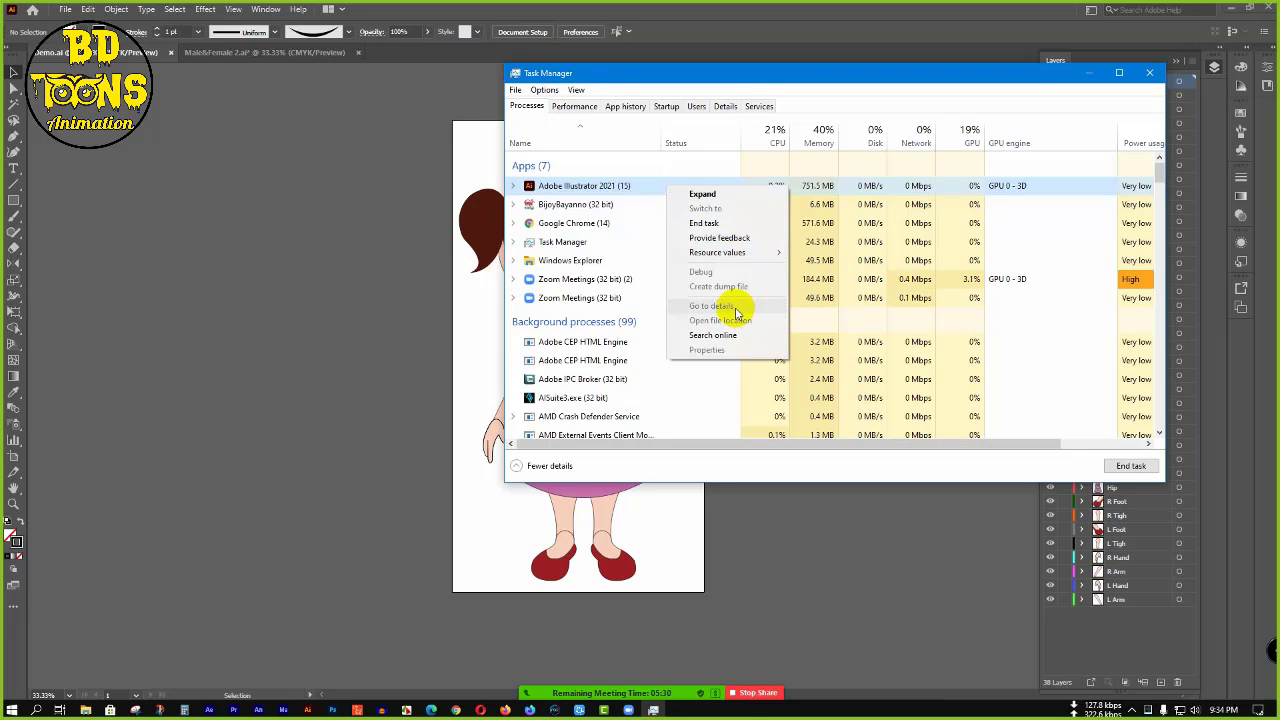
mouse_move(748, 258)
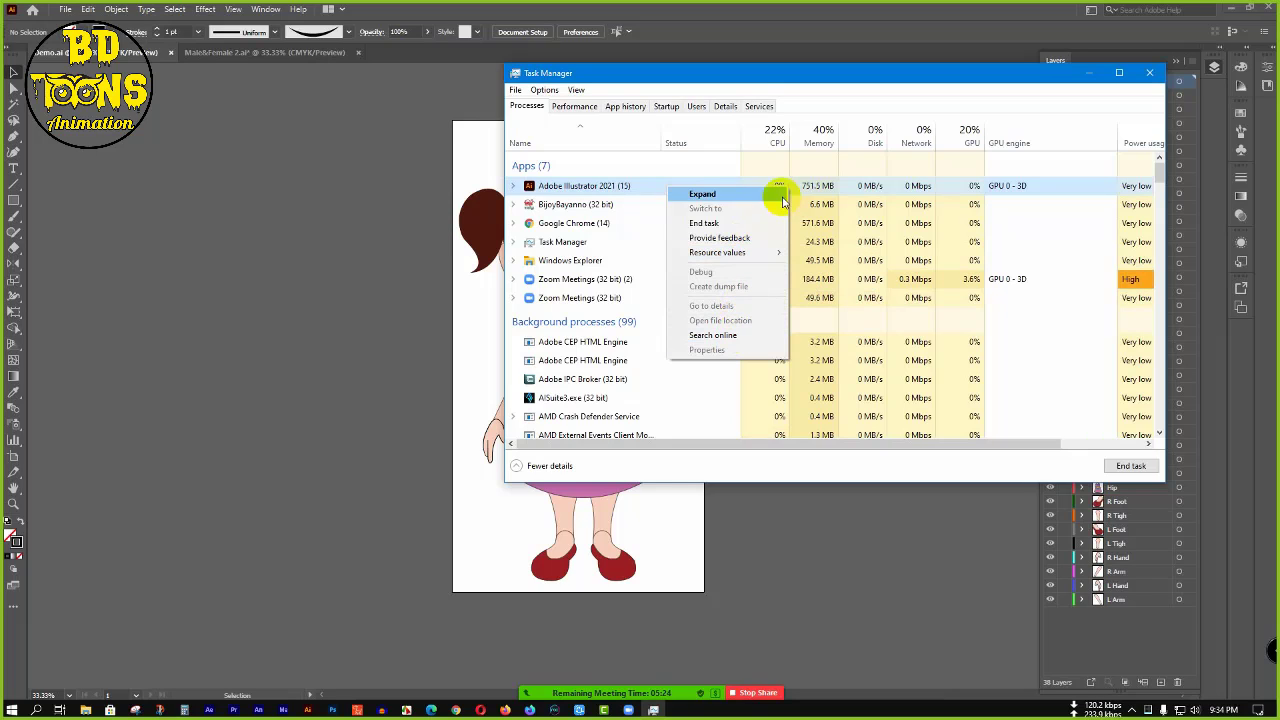
click(600, 129)
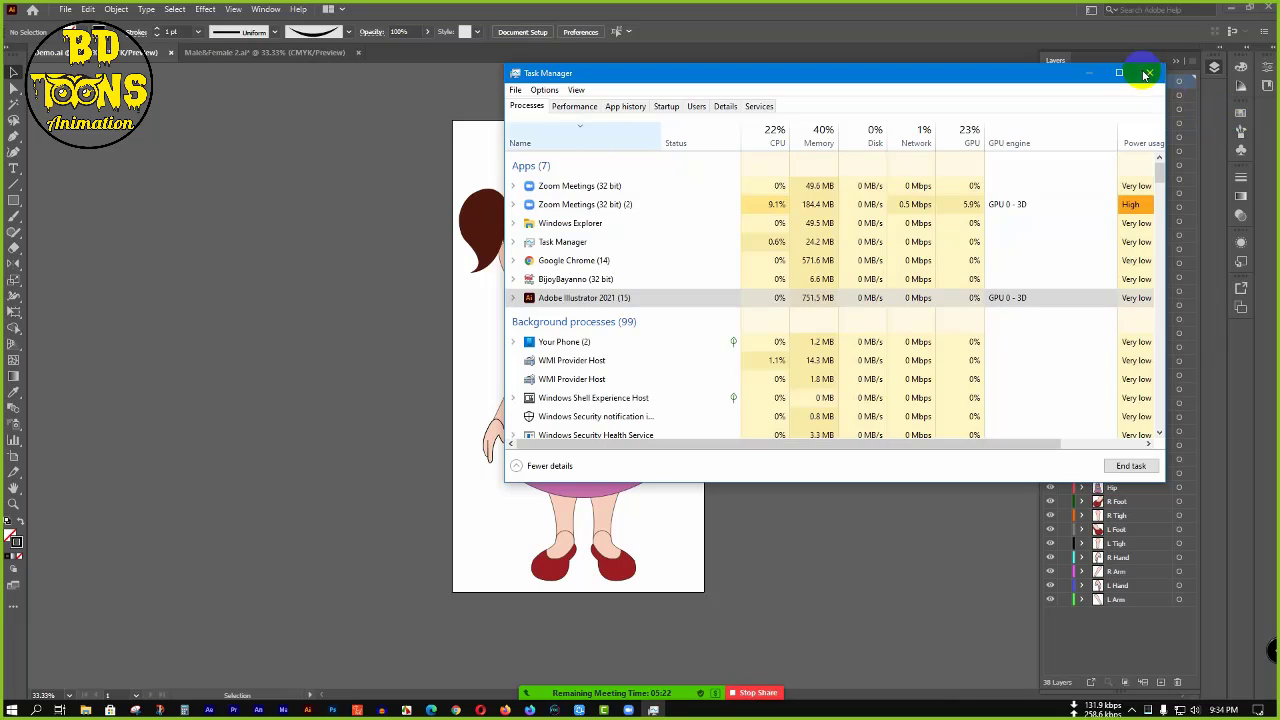
click(1146, 74)
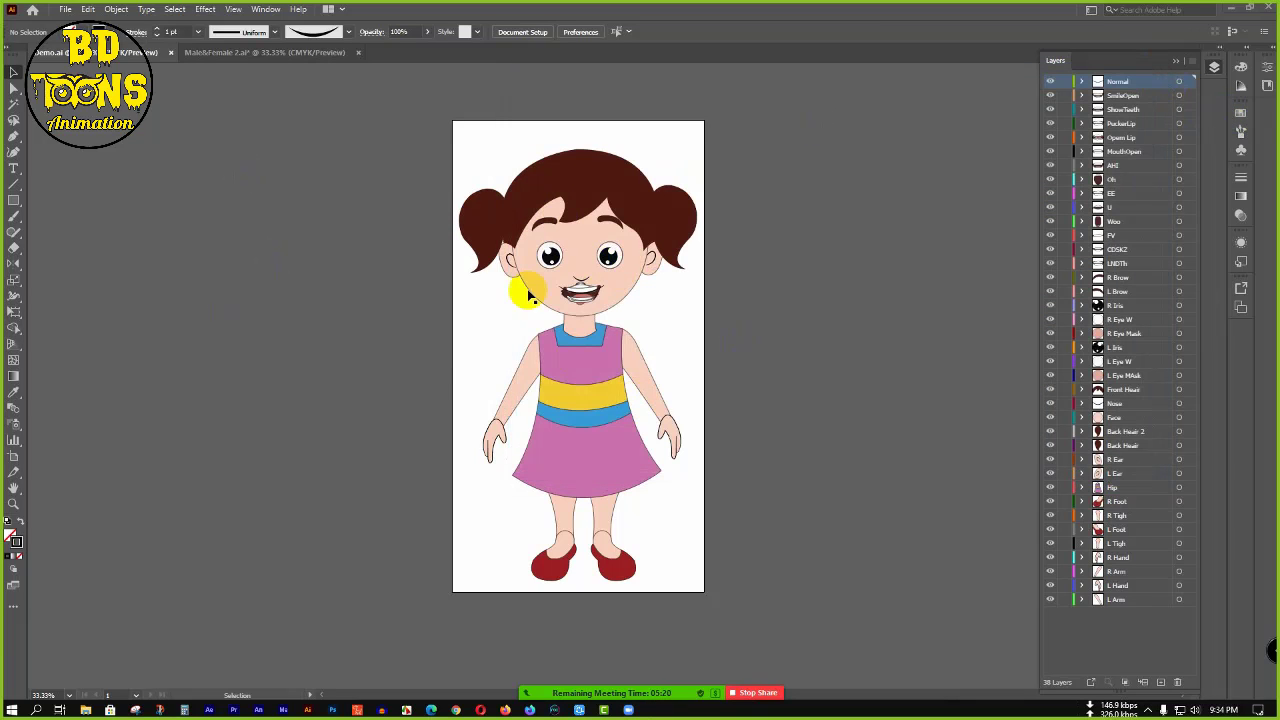
- Quit Illustrator without saving the changes to Male&Female 2.ai and refresh the desktop
click(1272, 9)
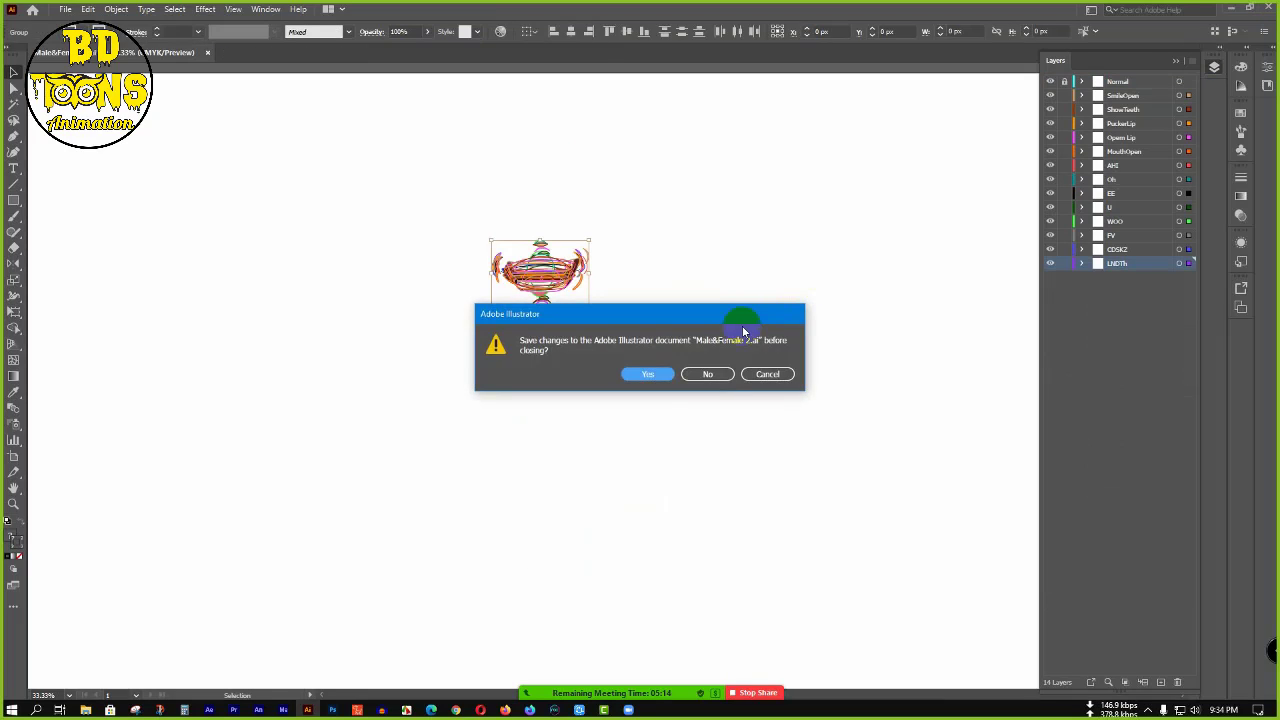
click(706, 376)
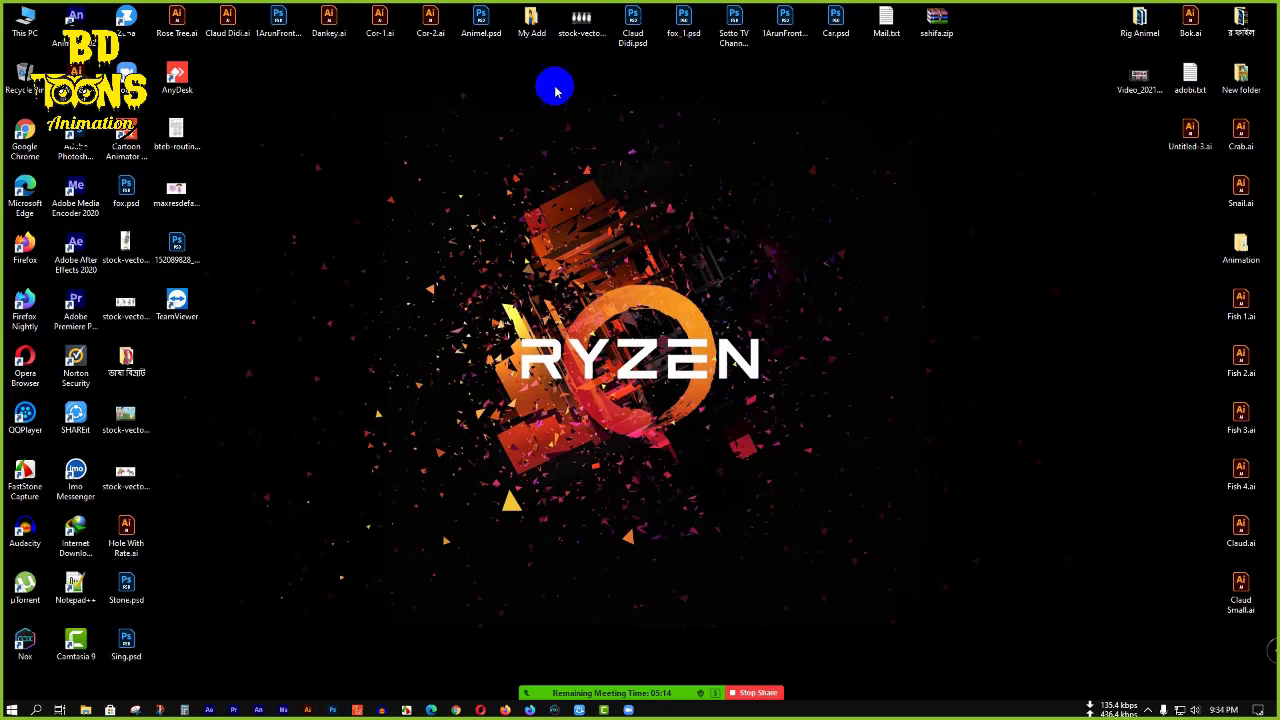
right_click(604, 160)
click(608, 157)
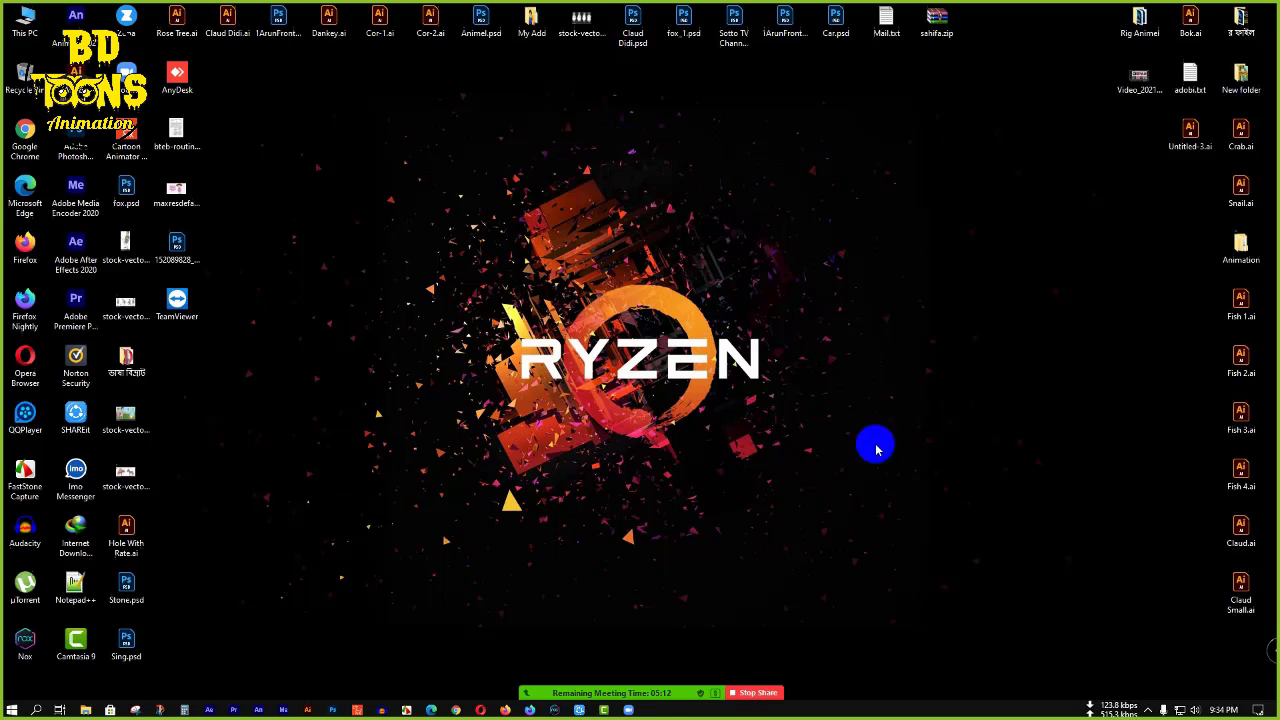
- Open the Class-3 folder inside the desktop's Animation folder and refresh its contents
double_click(1228, 245)
double_click(472, 250)
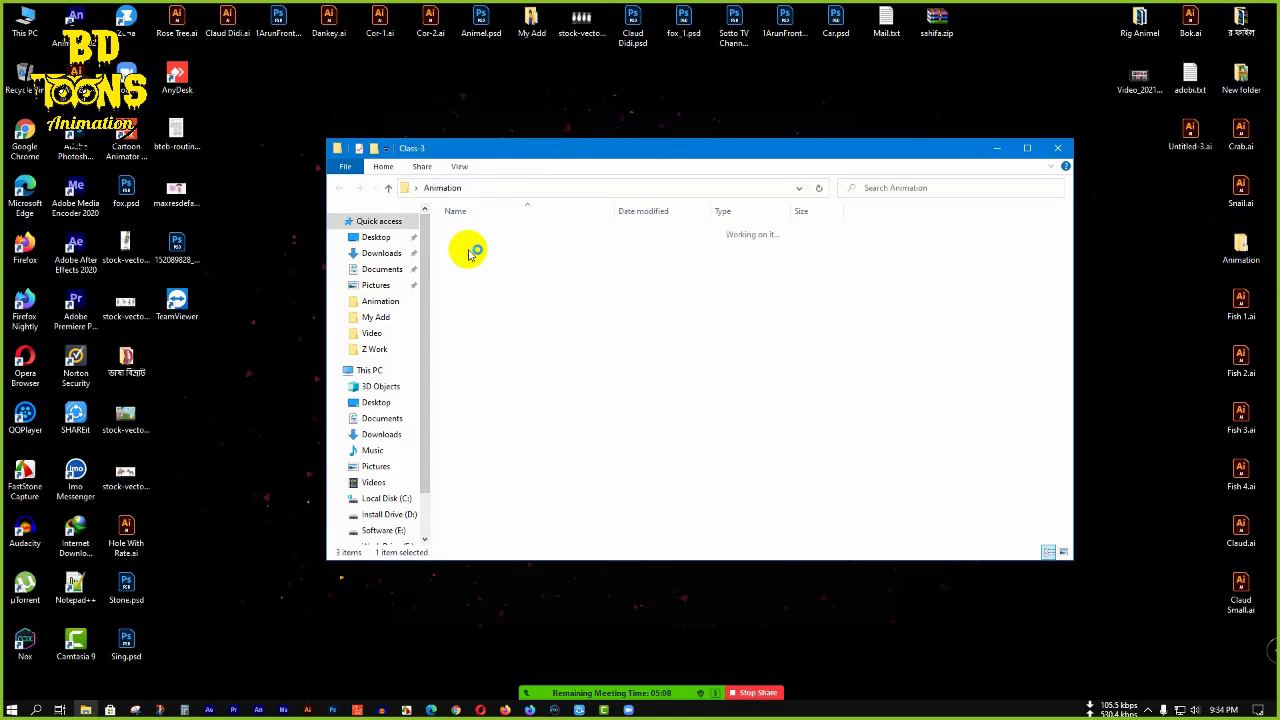
right_click(676, 248)
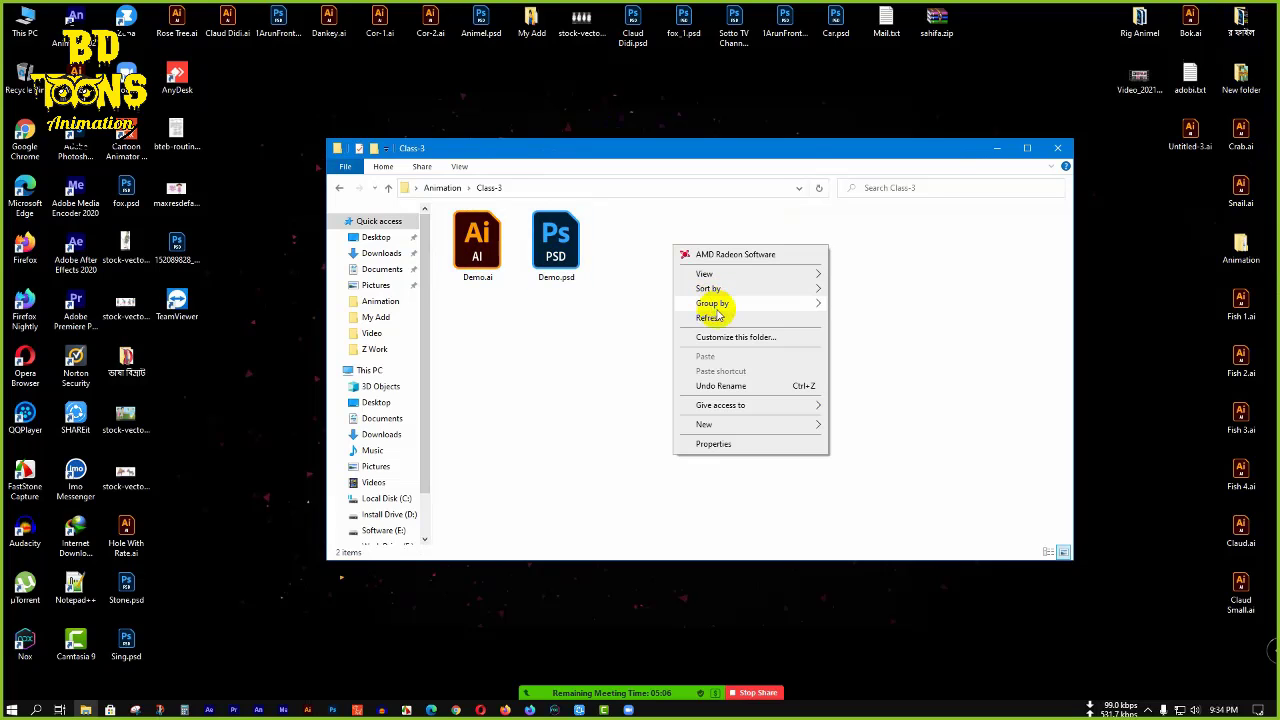
click(720, 318)
- Open Demo.psd from the Class-3 folder in Photoshop, dismissing the Creative Cloud repair dialog with Quit
click(563, 238)
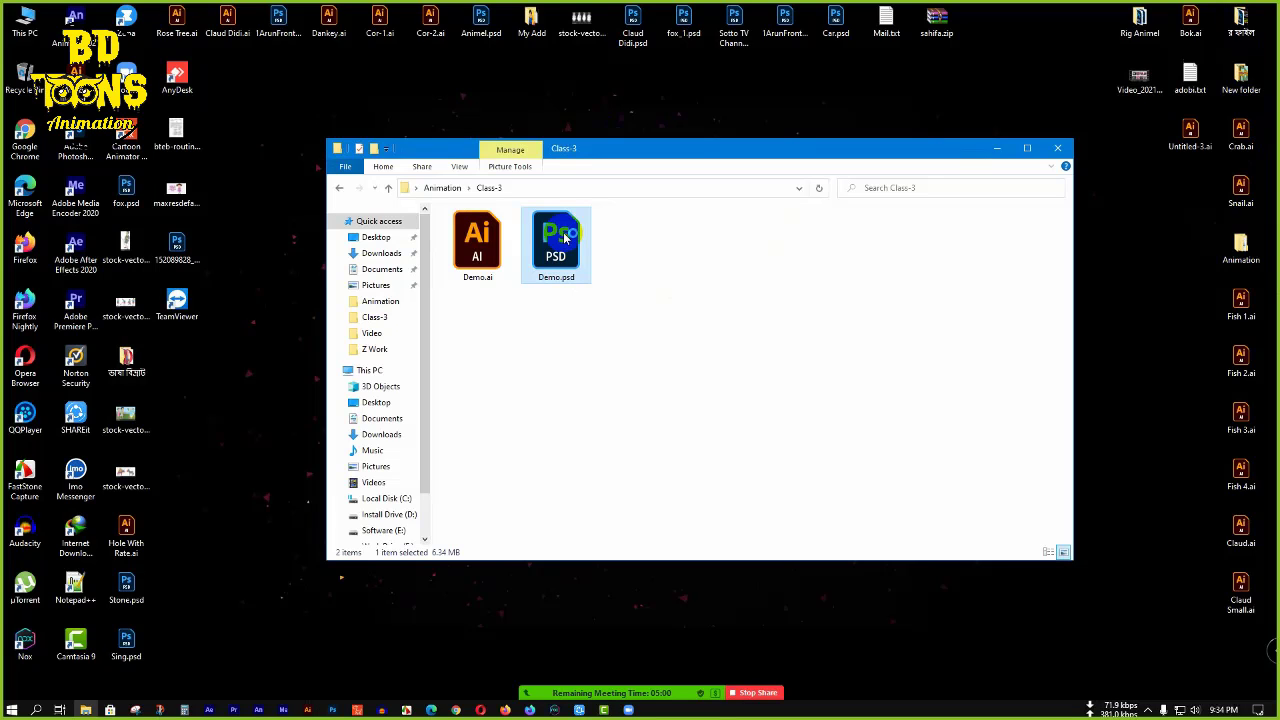
double_click(563, 238)
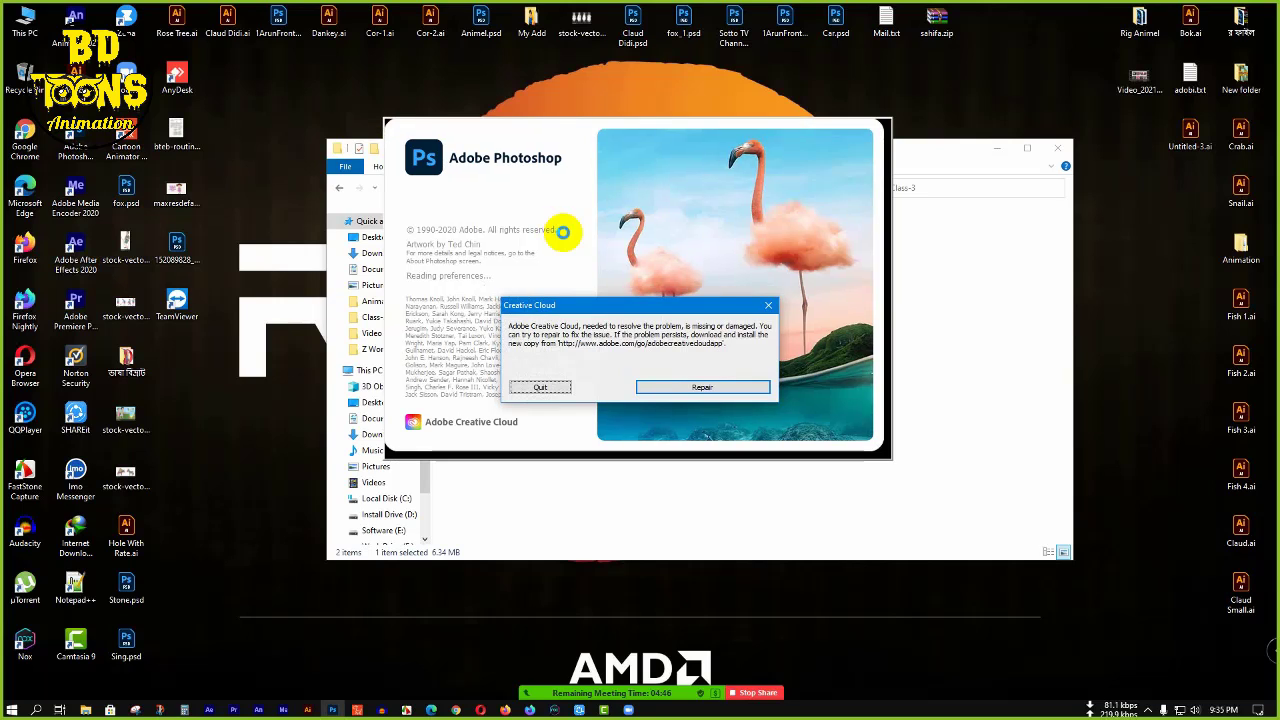
click(546, 388)
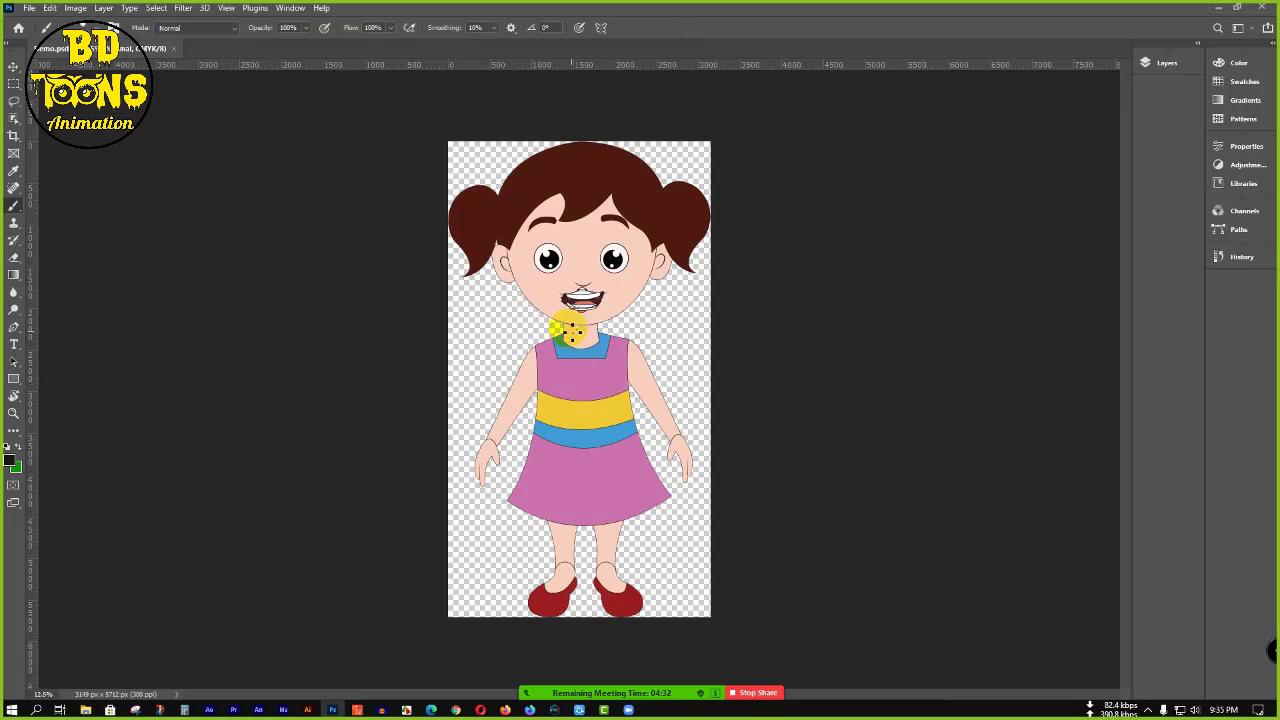
- Activate the Move tool and inspect the girl's face and mouth shapes up close in Demo.psd
key(v)
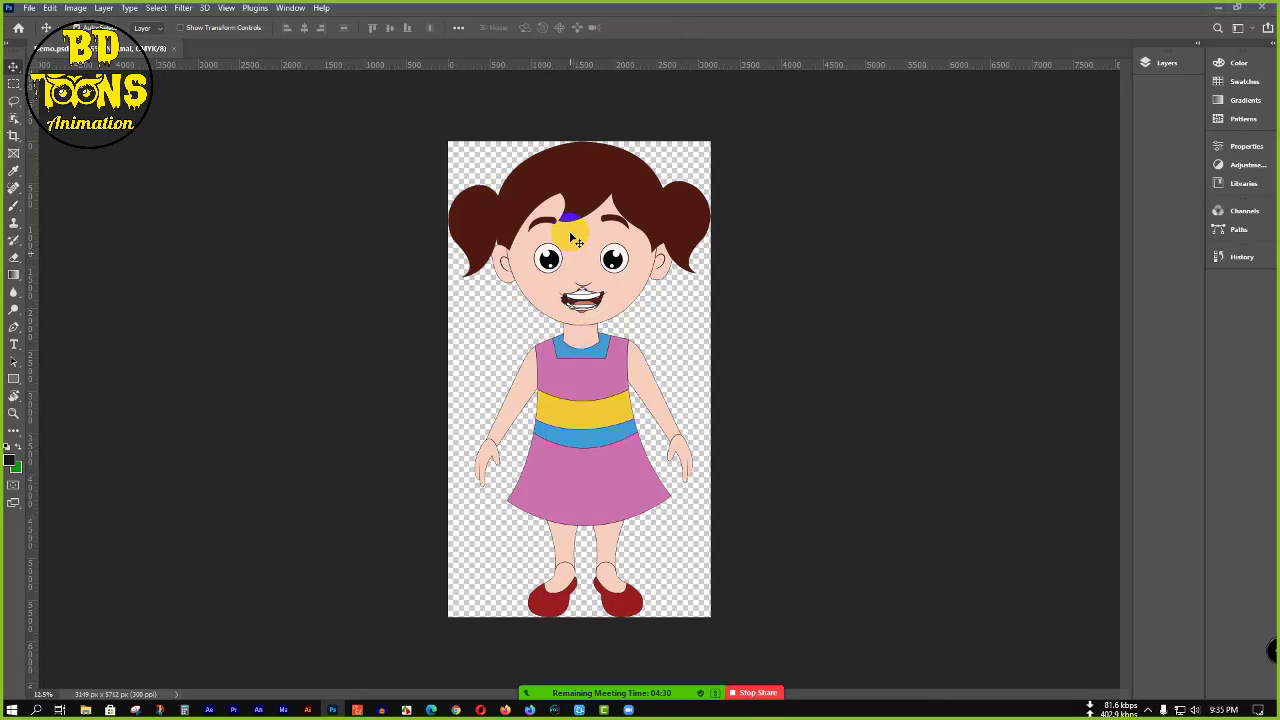
scroll(571, 194, up, 3)
scroll(471, 286, up, 3)
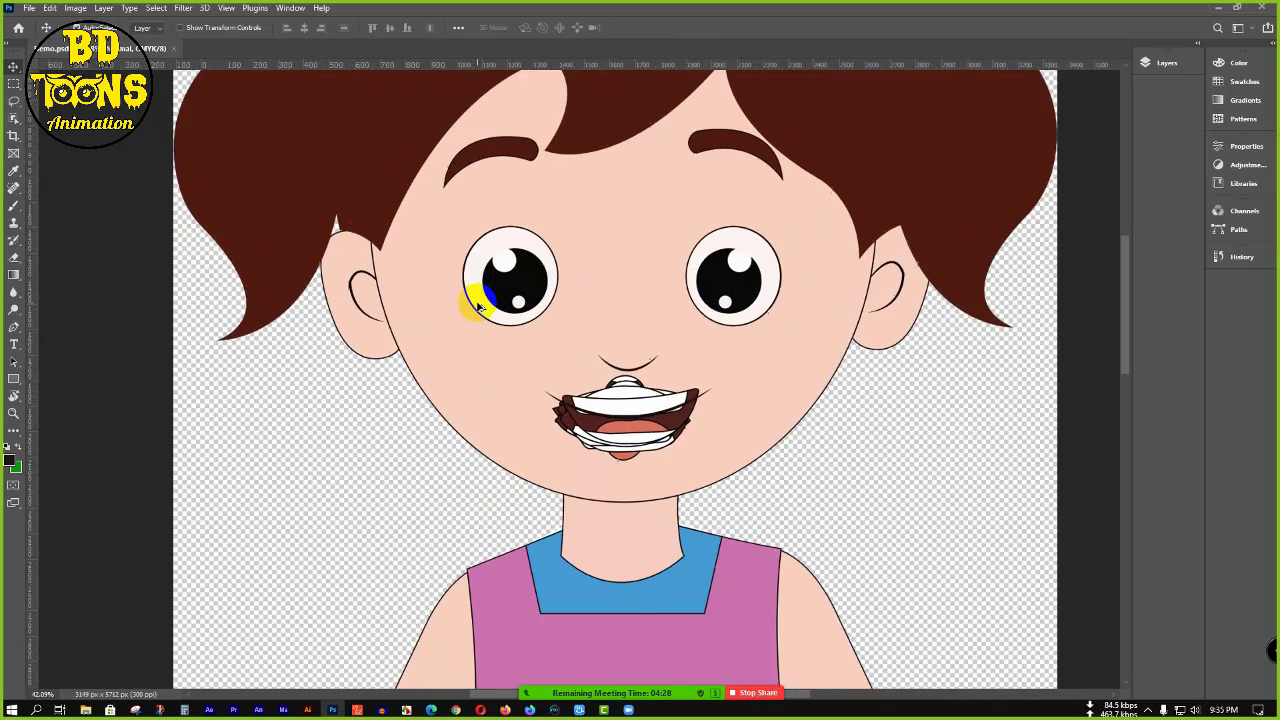
scroll(443, 366, up, 5)
scroll(389, 416, up, 4)
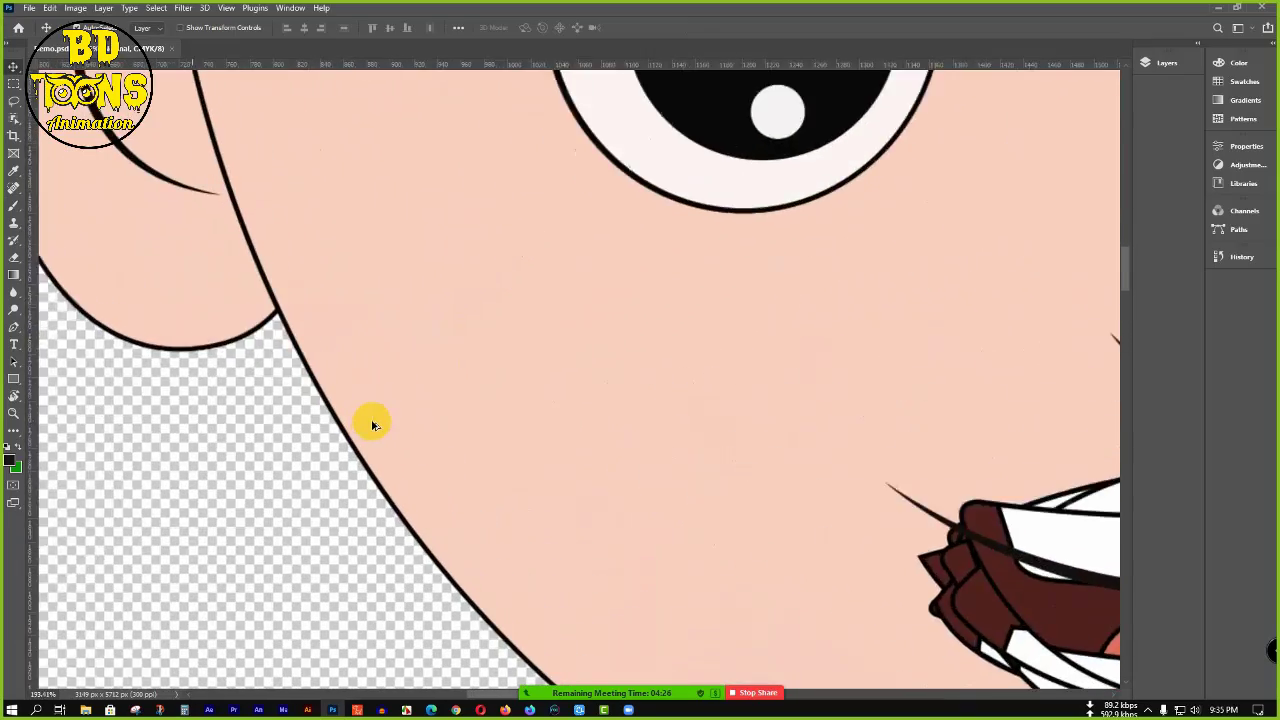
scroll(350, 431, down, 12)
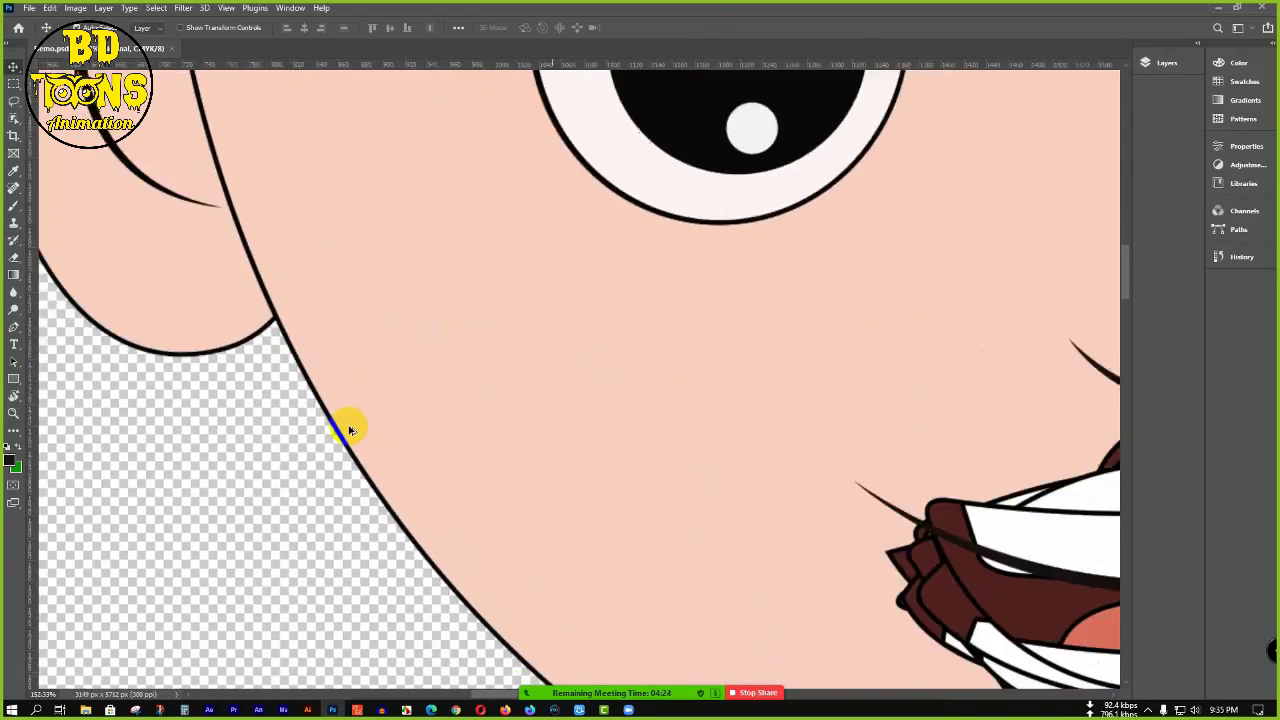
scroll(350, 431, down, 2)
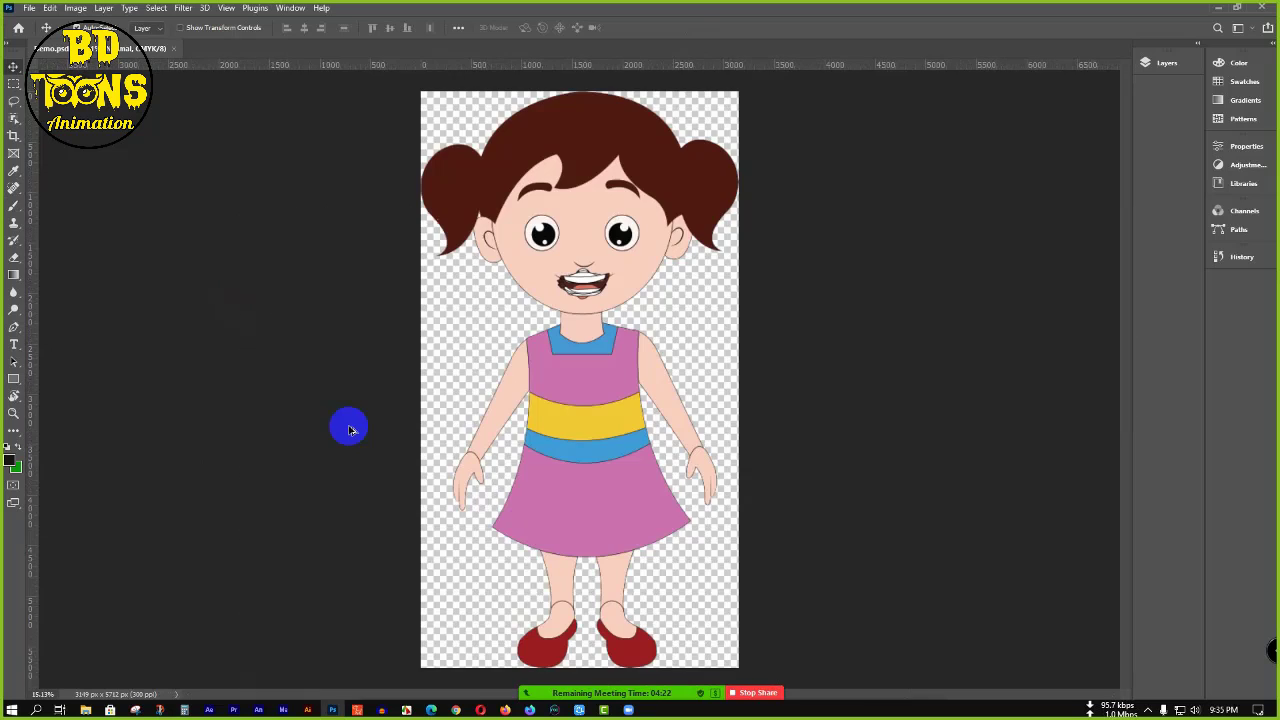
scroll(397, 394, down, 3)
scroll(399, 399, down, 1)
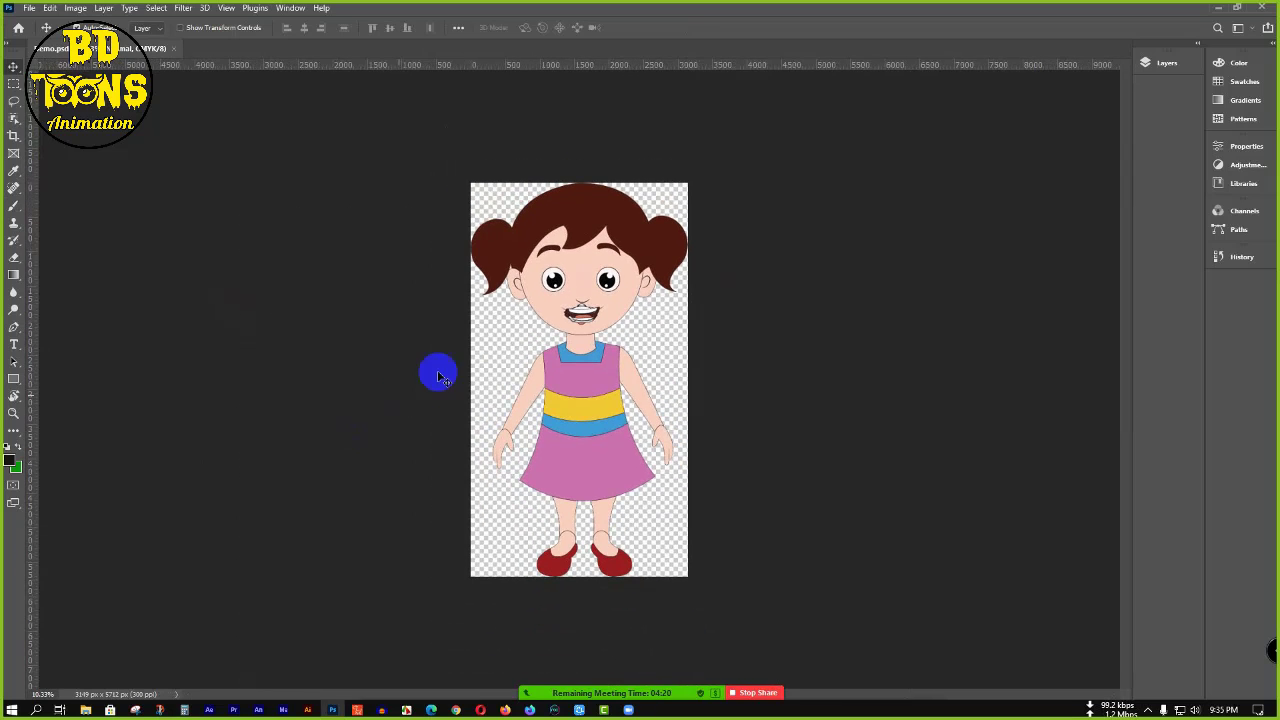
- Show the layer list and merge the SmileOpen group into a single layer
click(1170, 64)
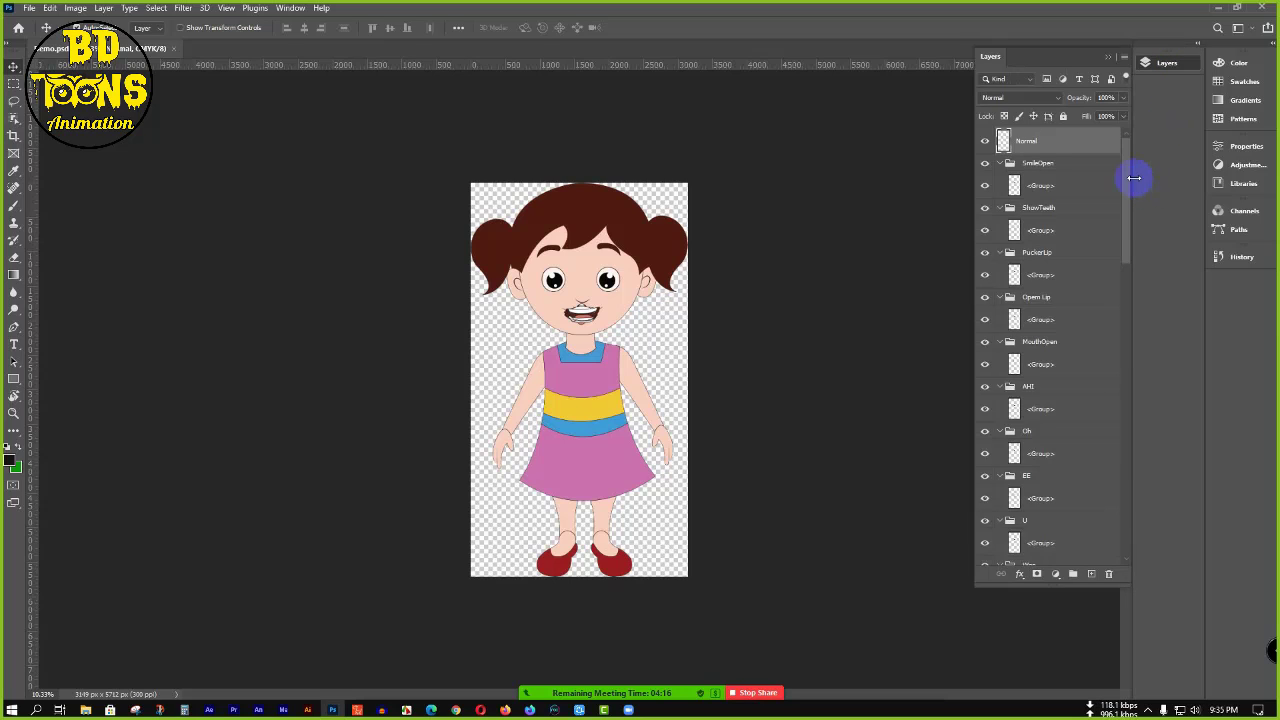
drag(1130, 183, 1166, 154)
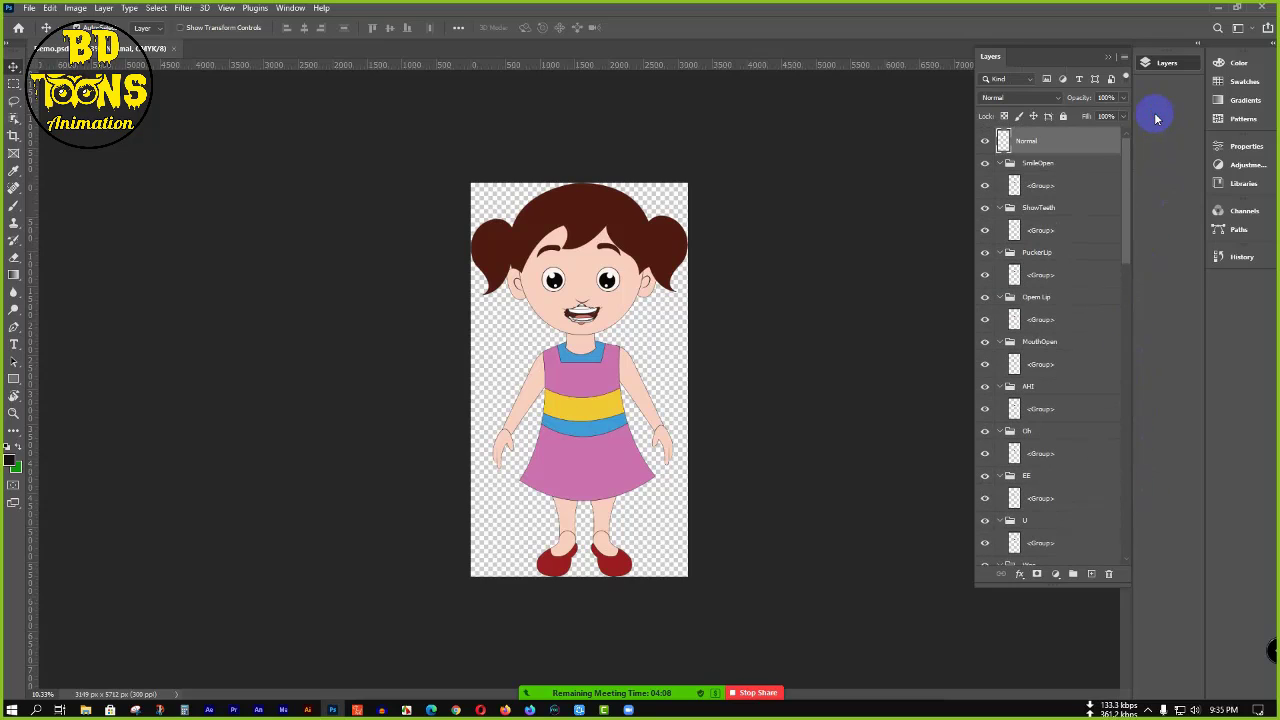
click(1050, 183)
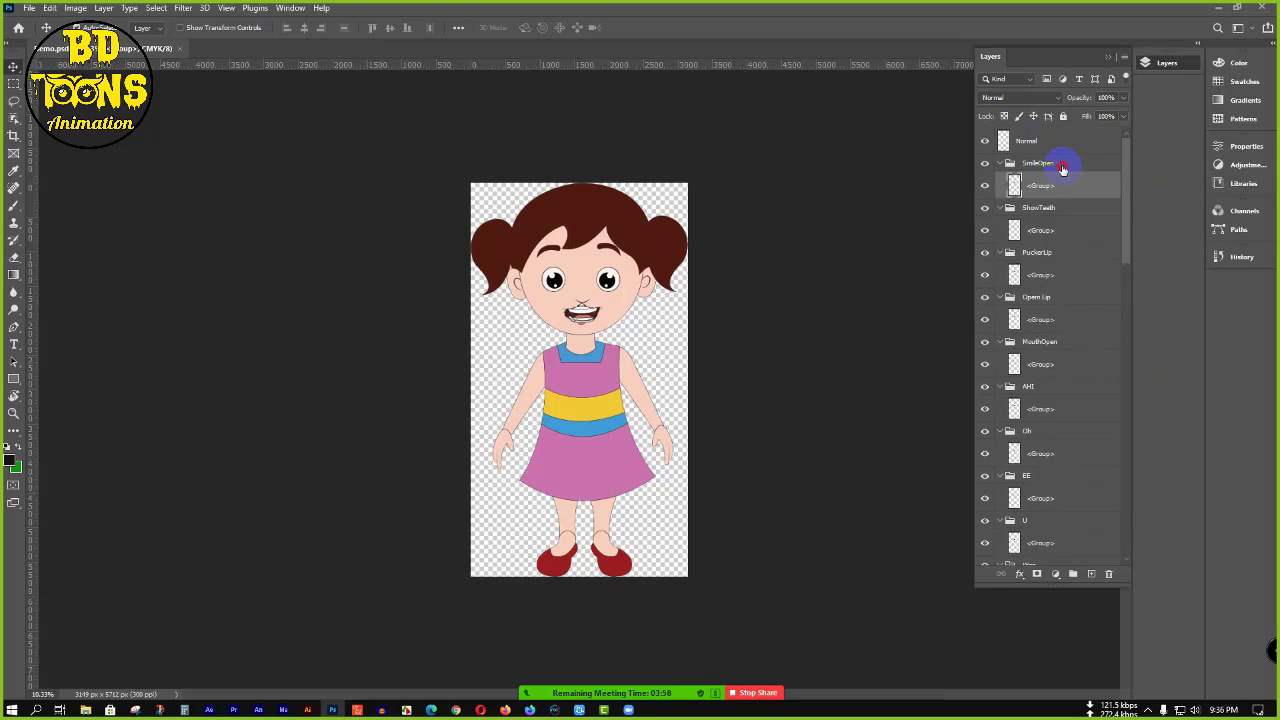
click(1062, 168)
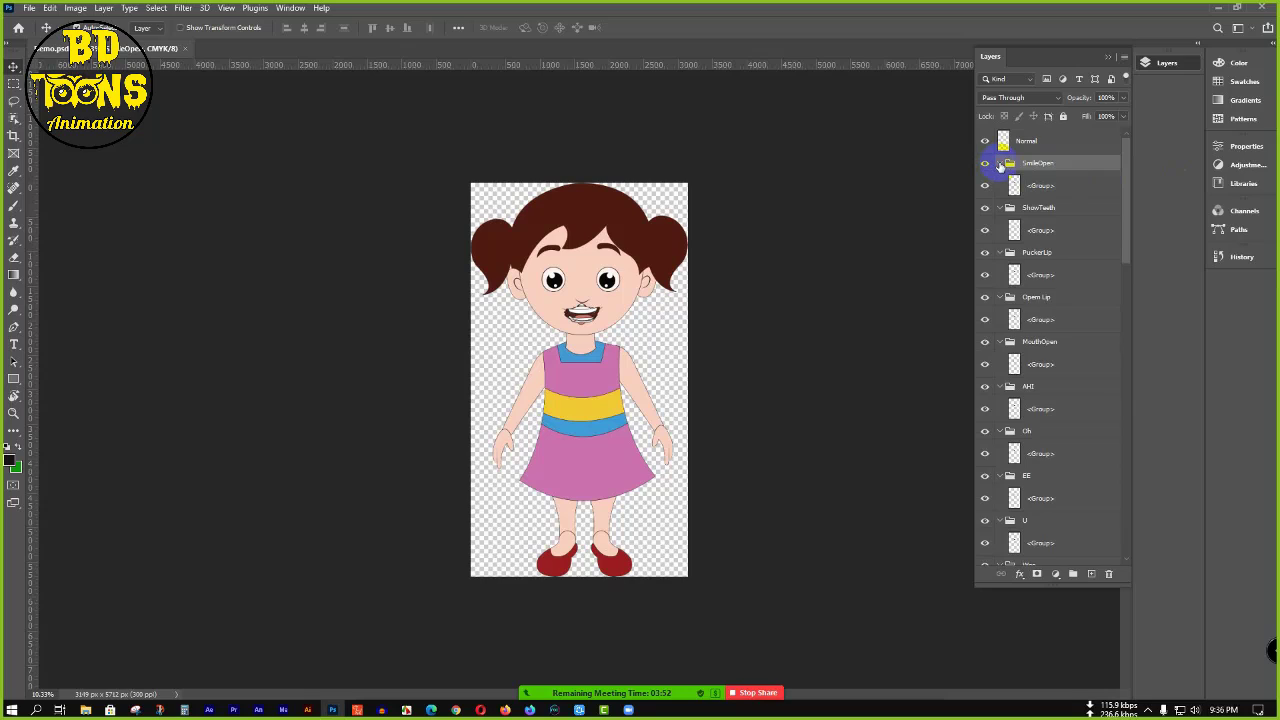
click(999, 163)
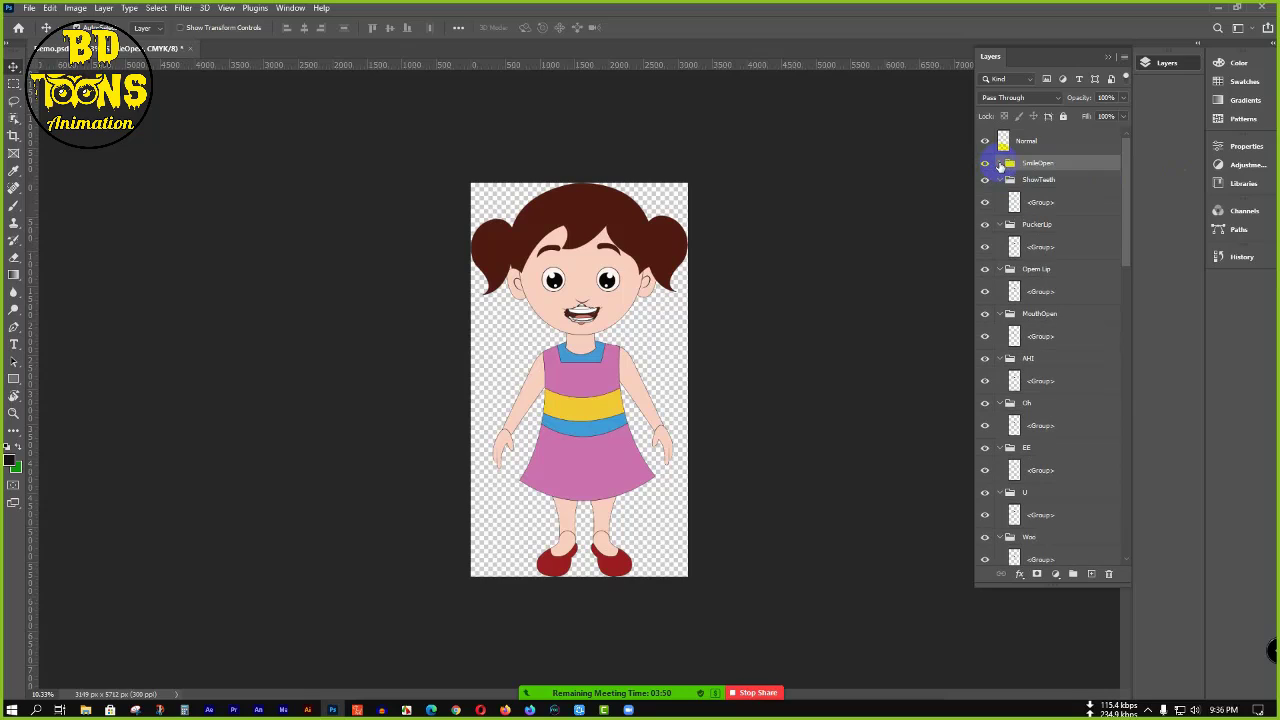
right_click(1068, 163)
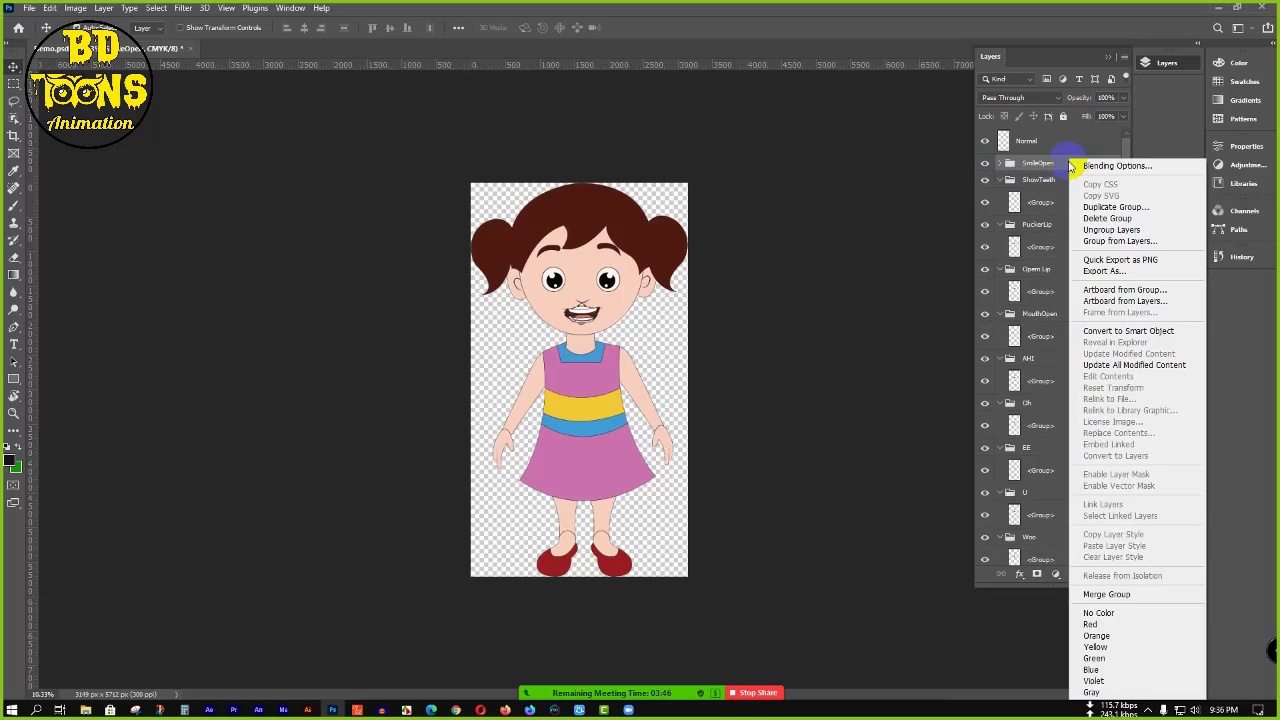
click(1125, 596)
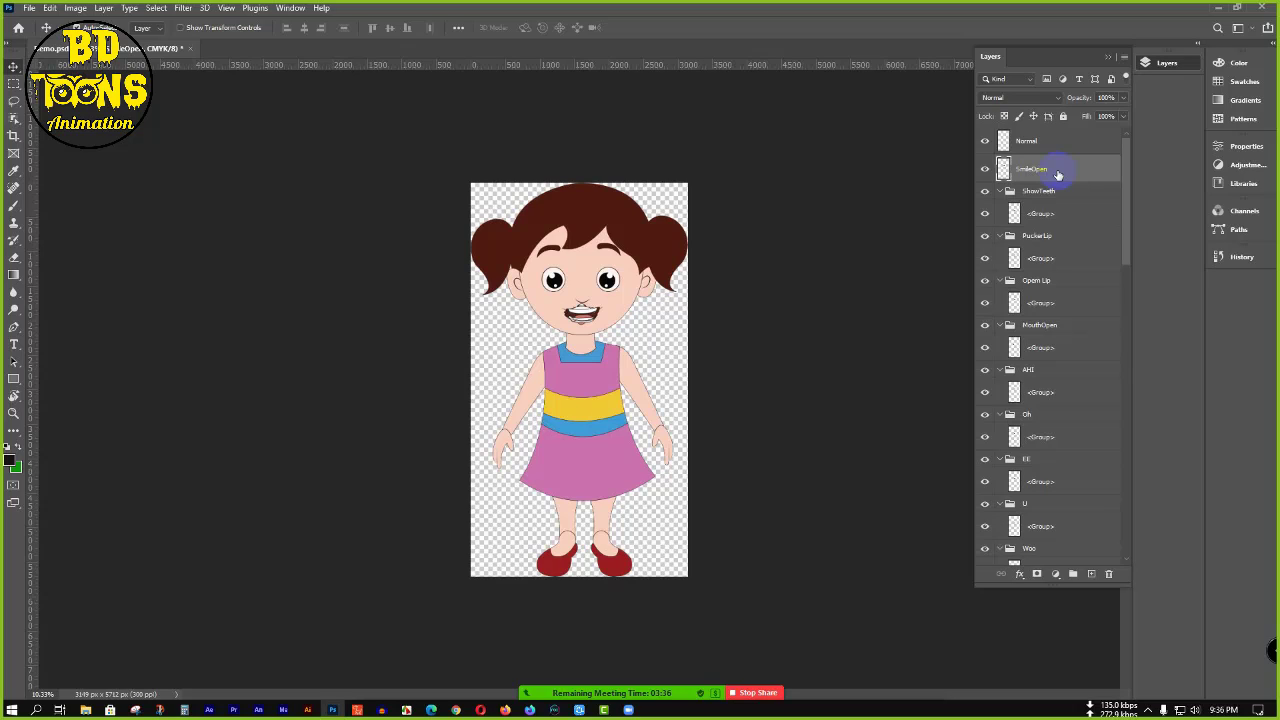
- Collapse the ShowTeeth group and merge it into a single layer
click(1058, 191)
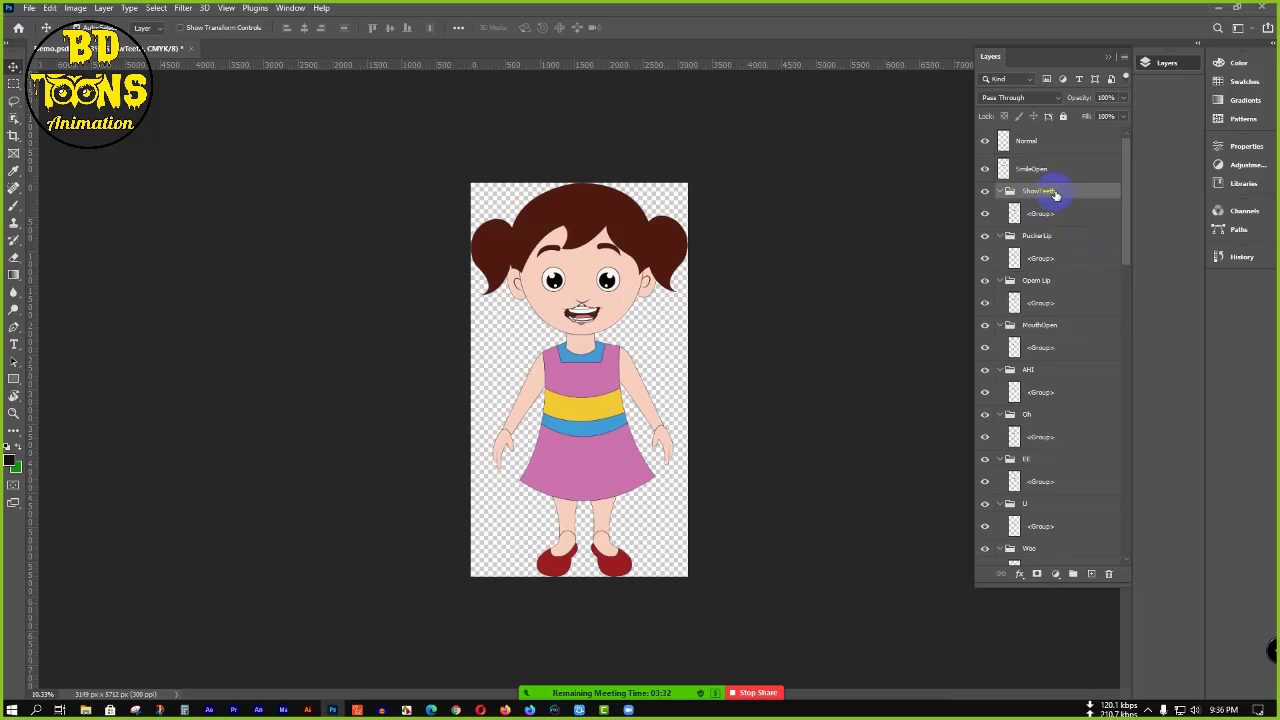
click(1068, 219)
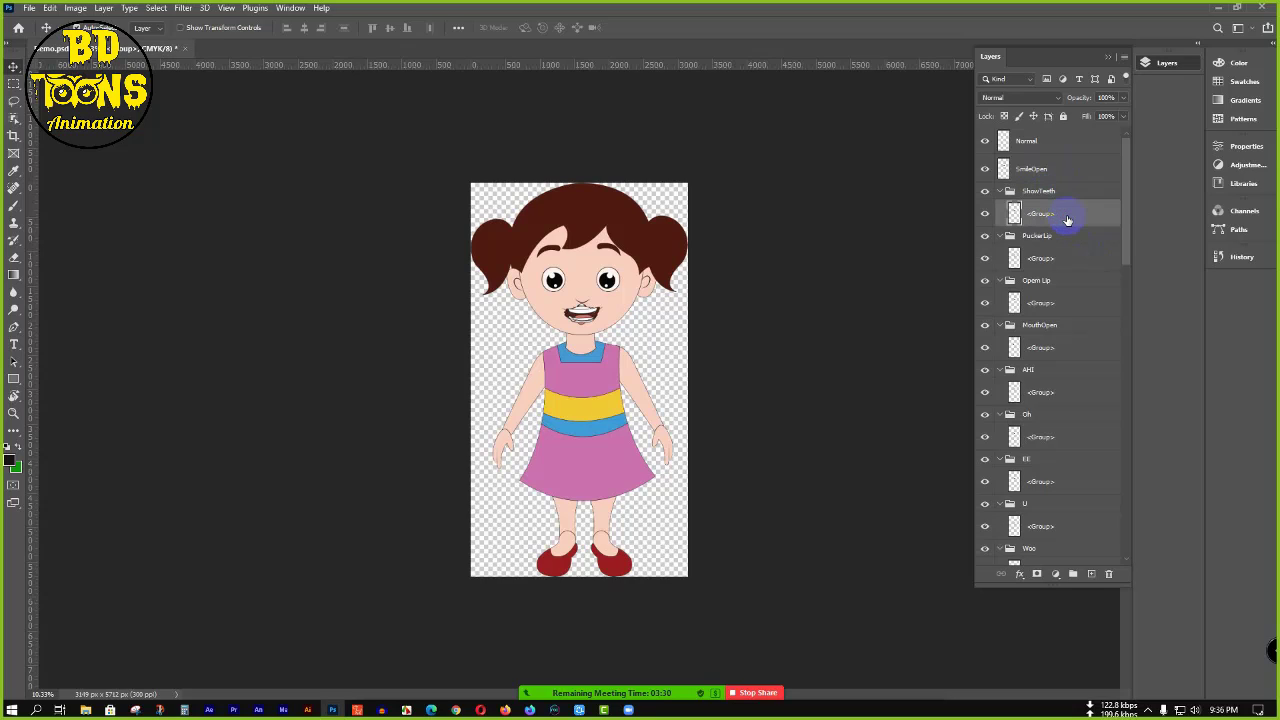
click(1068, 194)
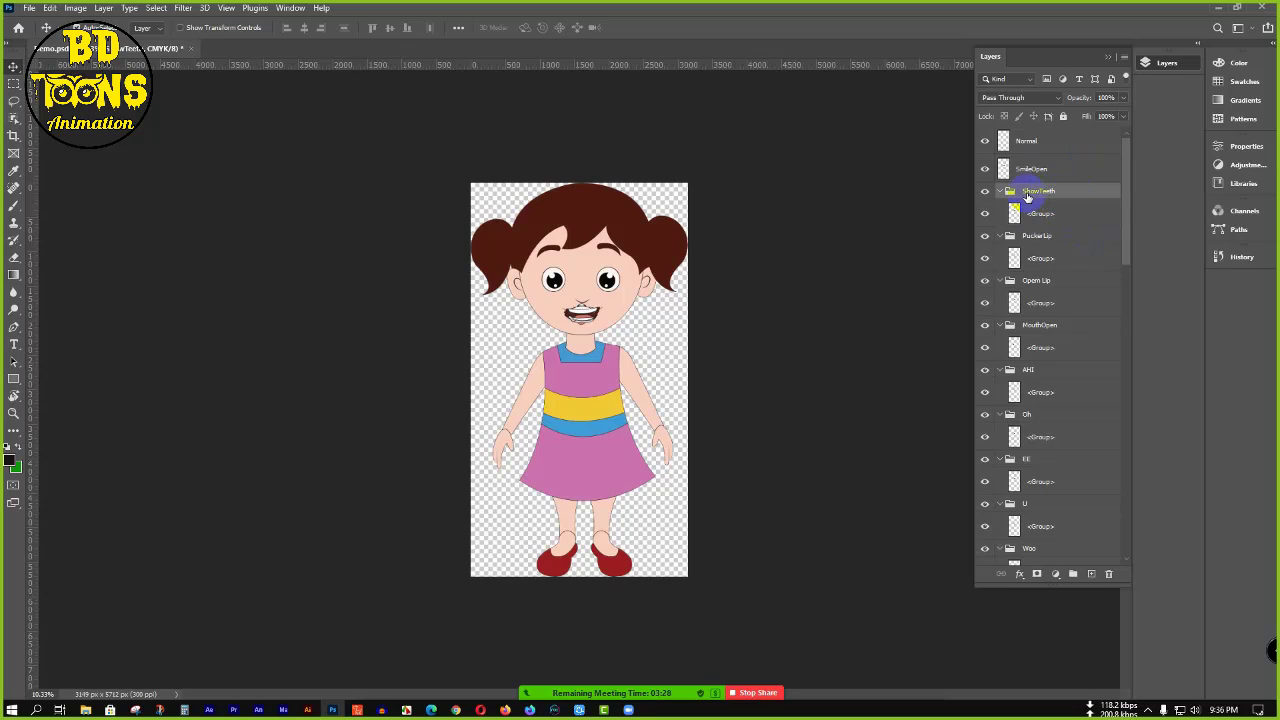
click(1001, 191)
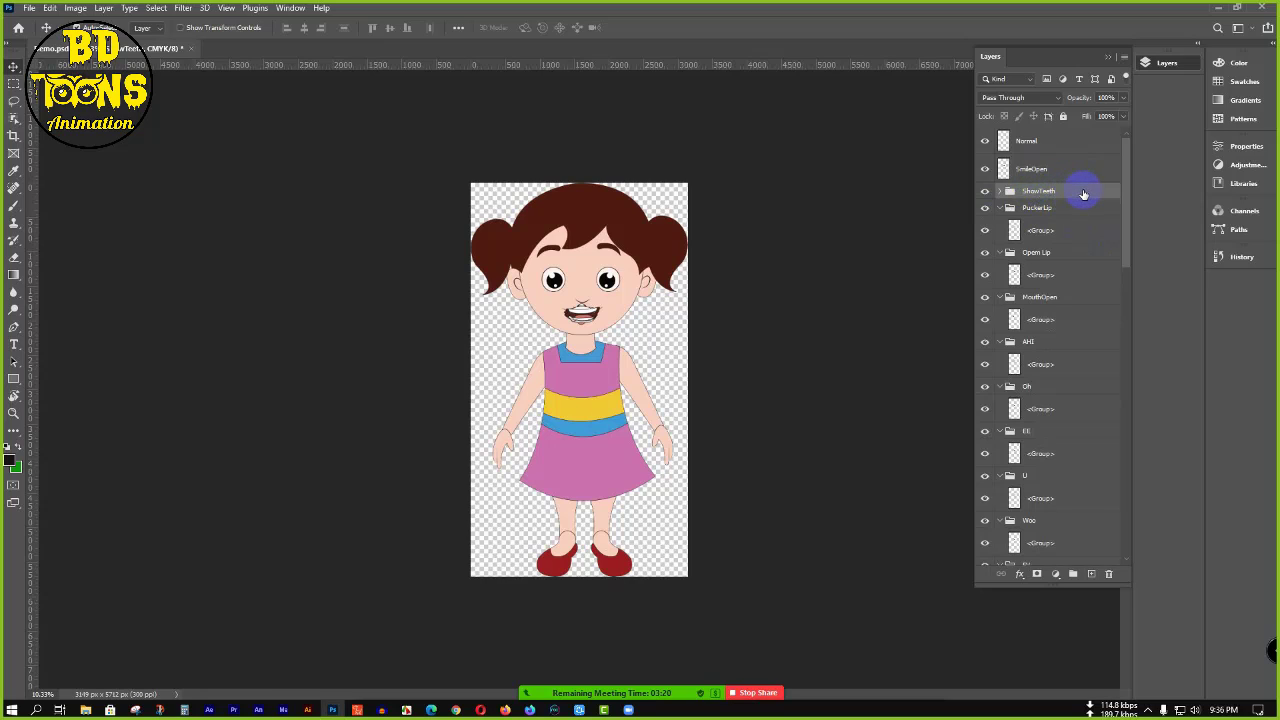
right_click(1084, 194)
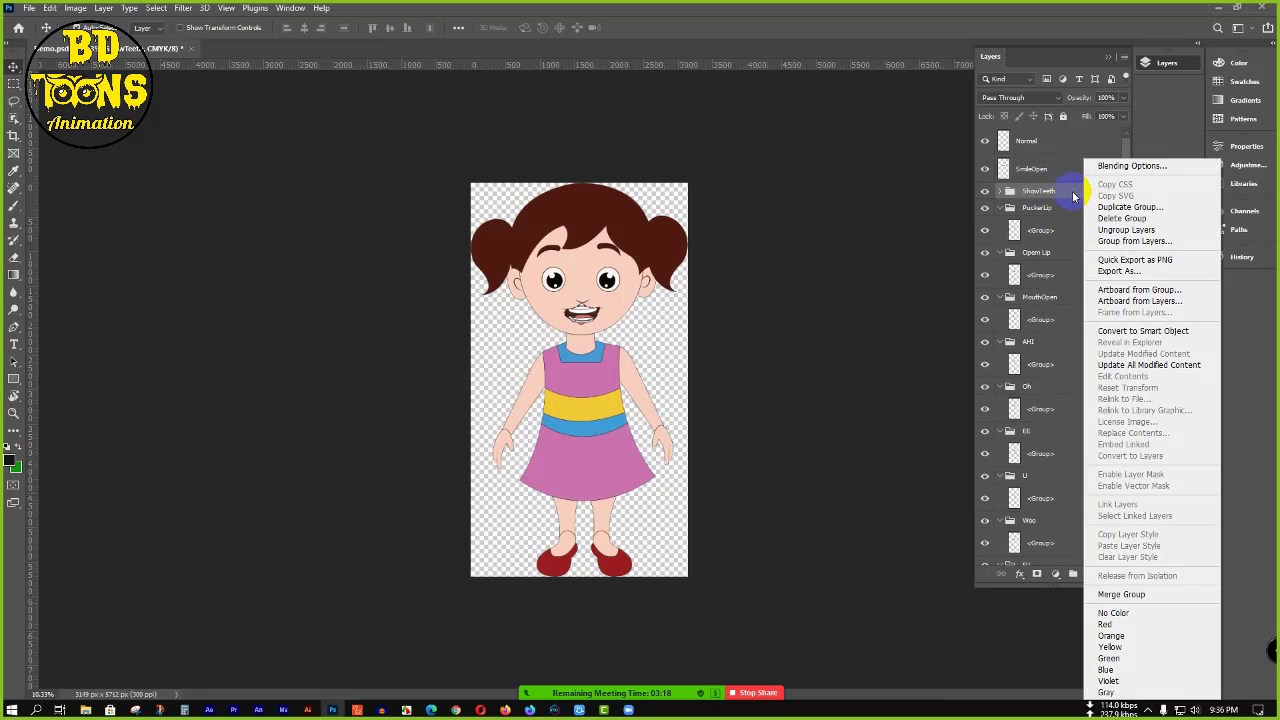
click(1156, 594)
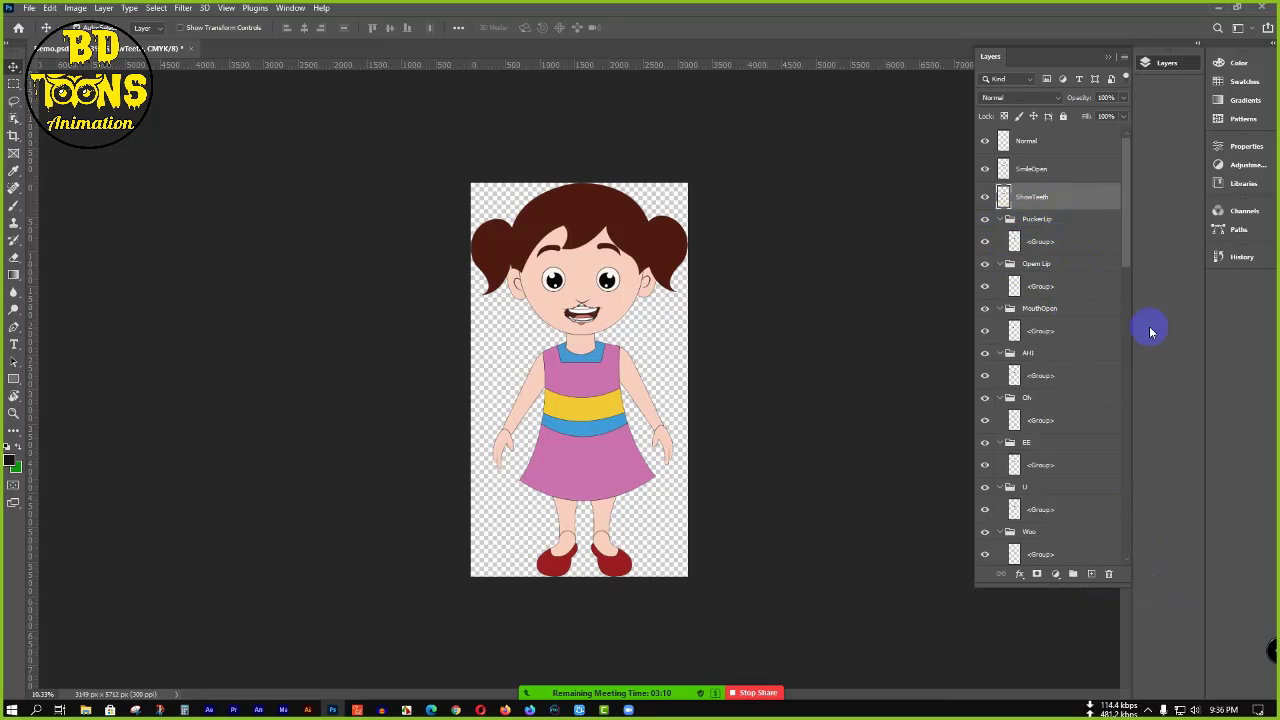
- Collapse all remaining mouth-shape groups in the layer list, from PuckerLip down to LNDTh
click(1072, 219)
drag(1126, 240, 1131, 175)
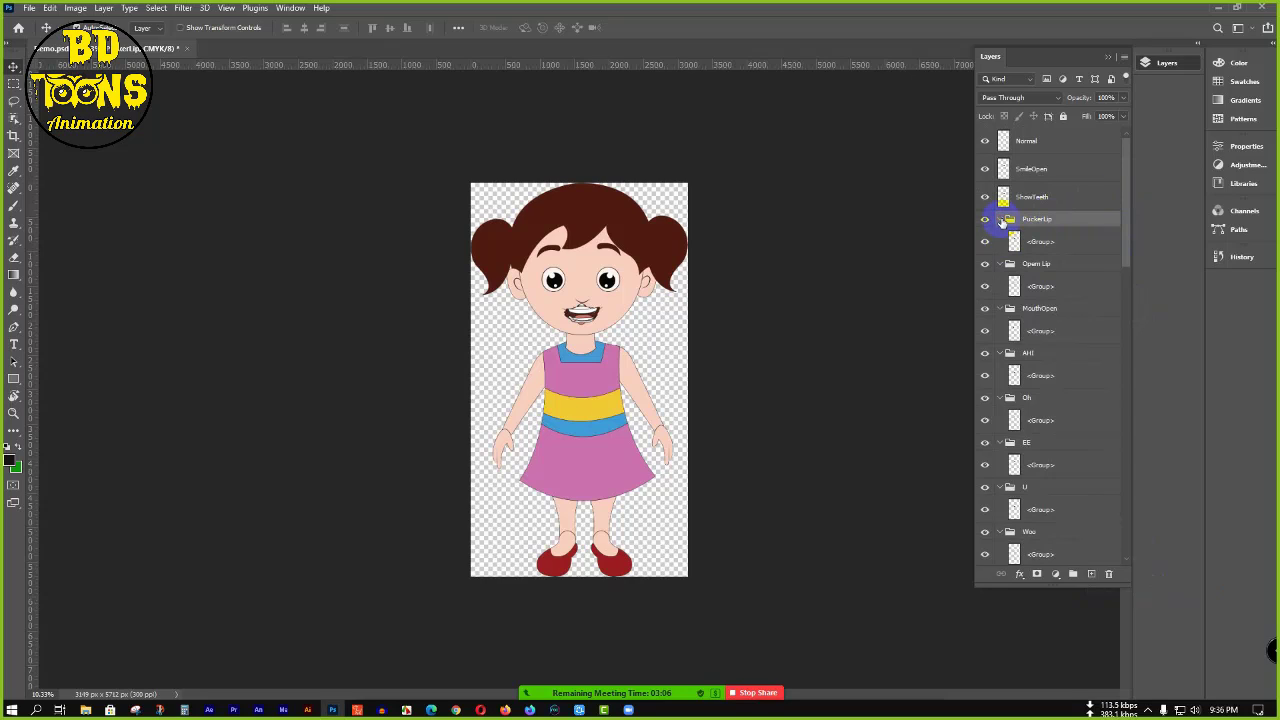
click(1001, 220)
click(1000, 236)
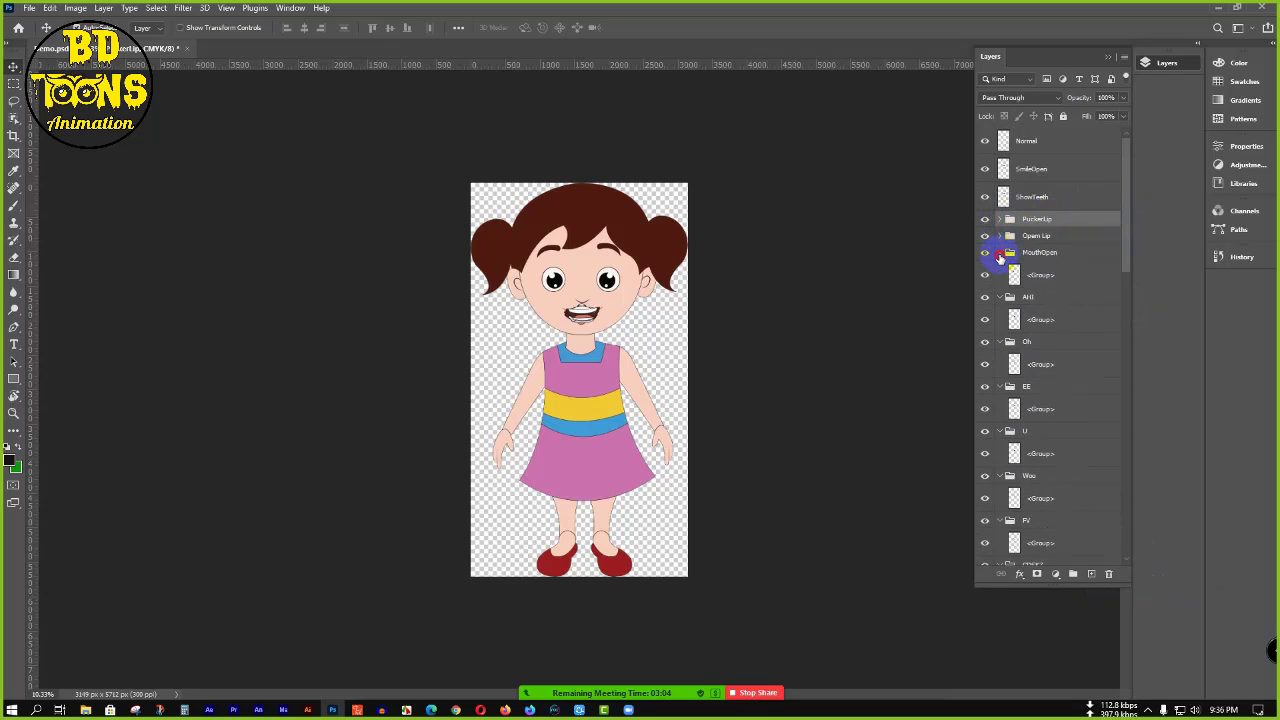
click(1000, 254)
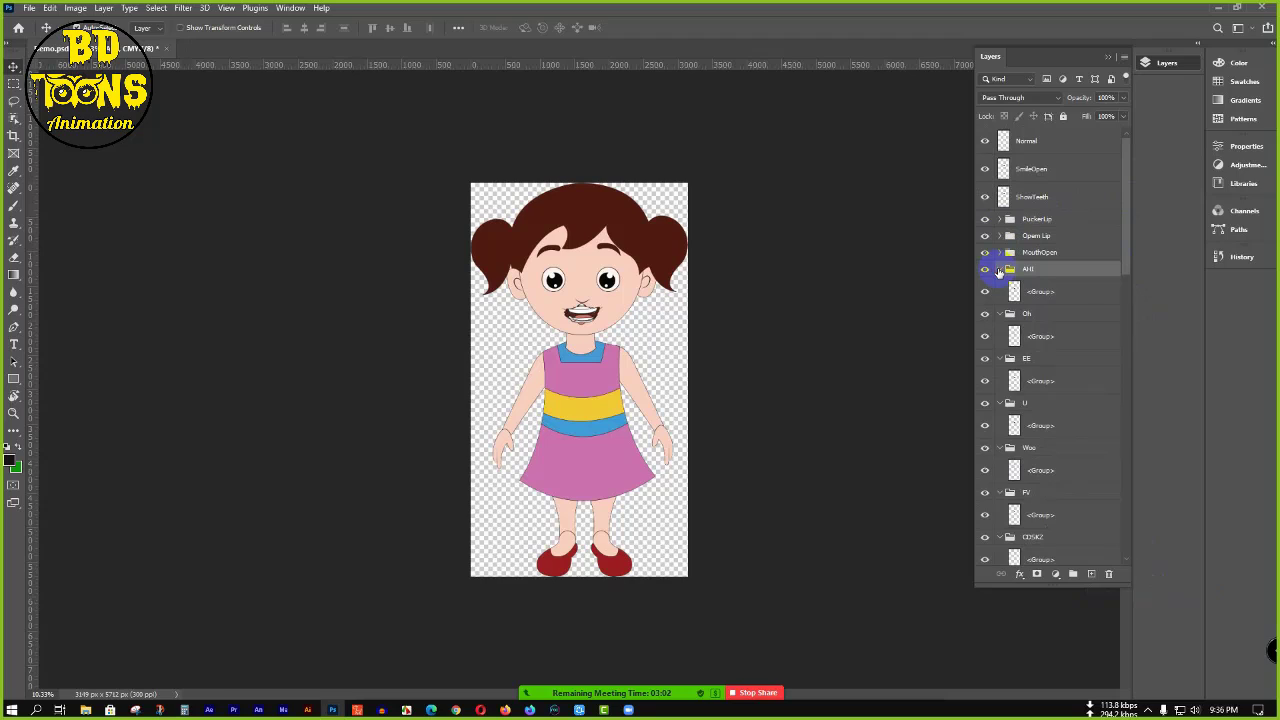
click(999, 270)
click(1001, 286)
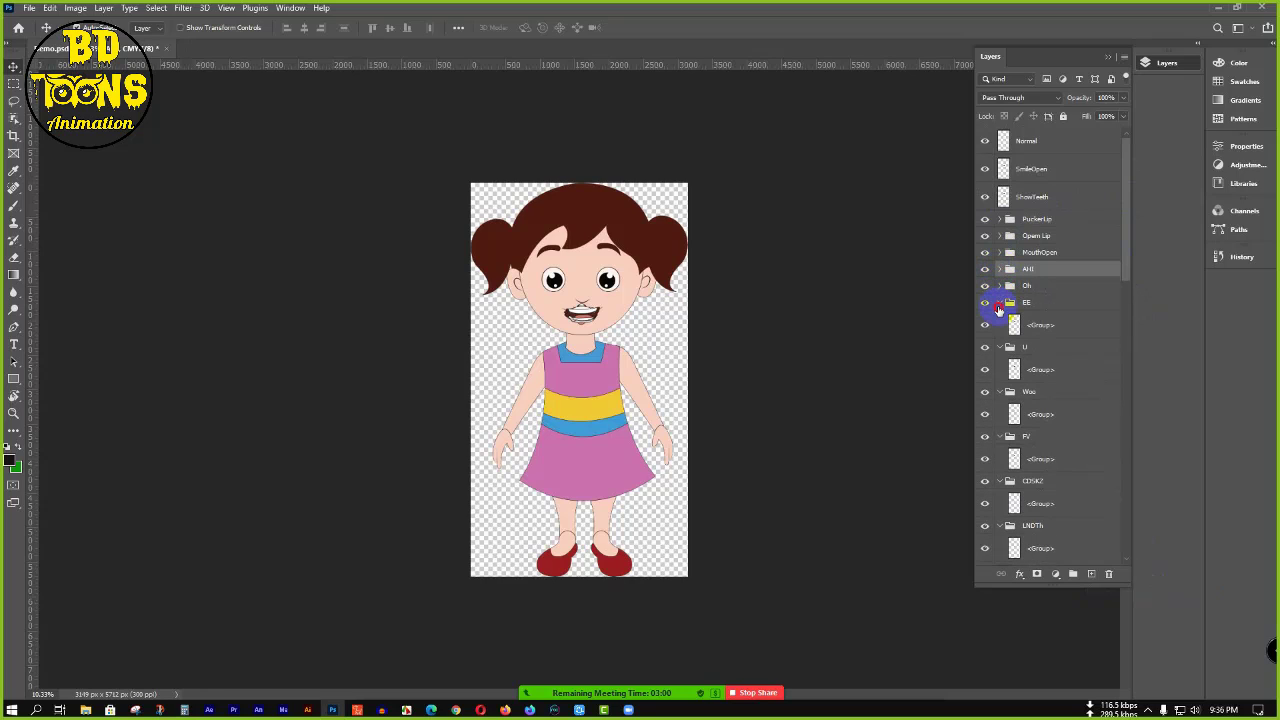
click(1000, 303)
click(1000, 319)
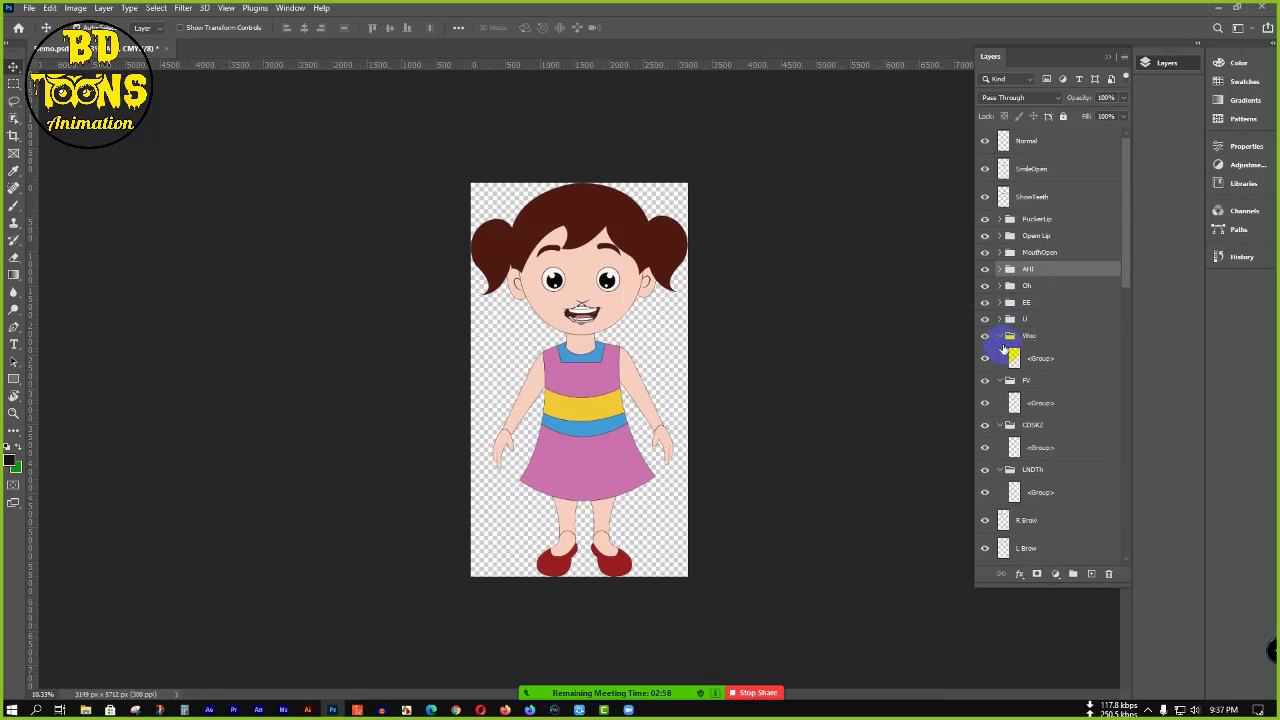
click(1000, 336)
click(1000, 352)
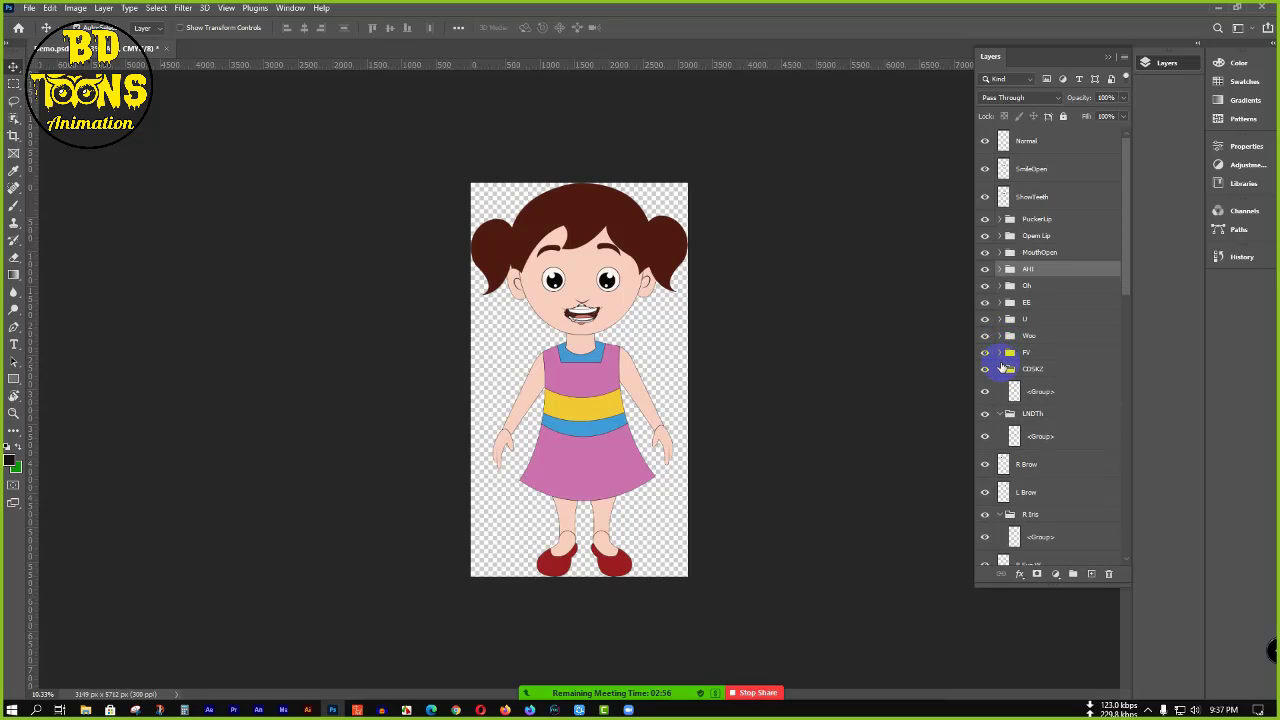
click(1001, 369)
click(1000, 386)
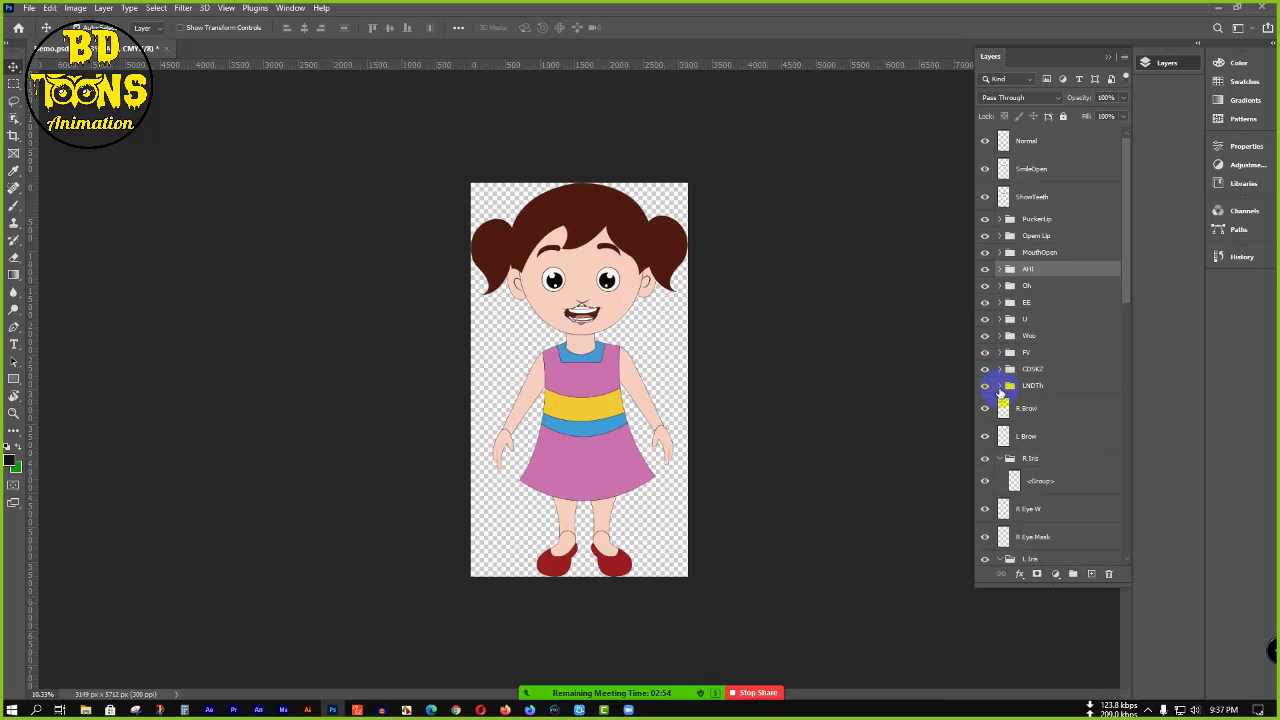
- Collapse the R Iris and L Iris groups in the layer list
click(1000, 458)
scroll(1000, 420, down, 3)
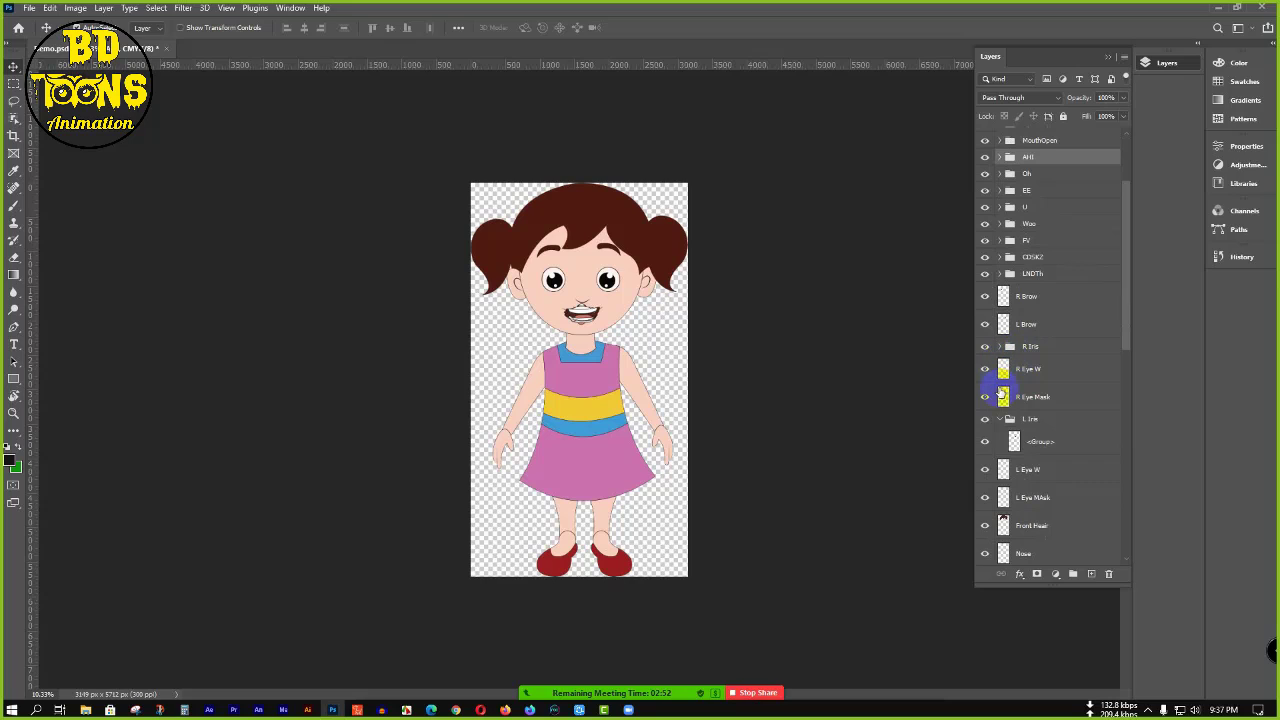
click(1001, 419)
- Collapse the ear, Hip, foot, L Tigh and hand groups in the lower part of the layer list
scroll(1014, 330, down, 6)
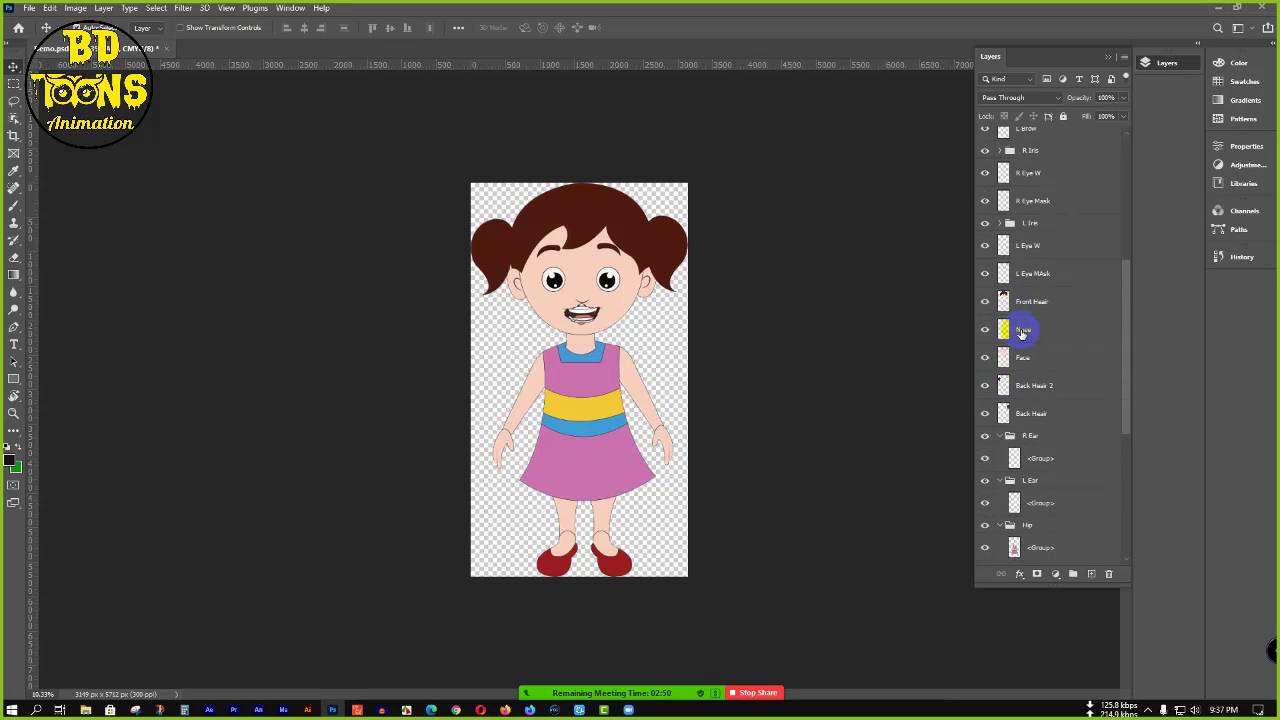
scroll(1020, 333, down, 1)
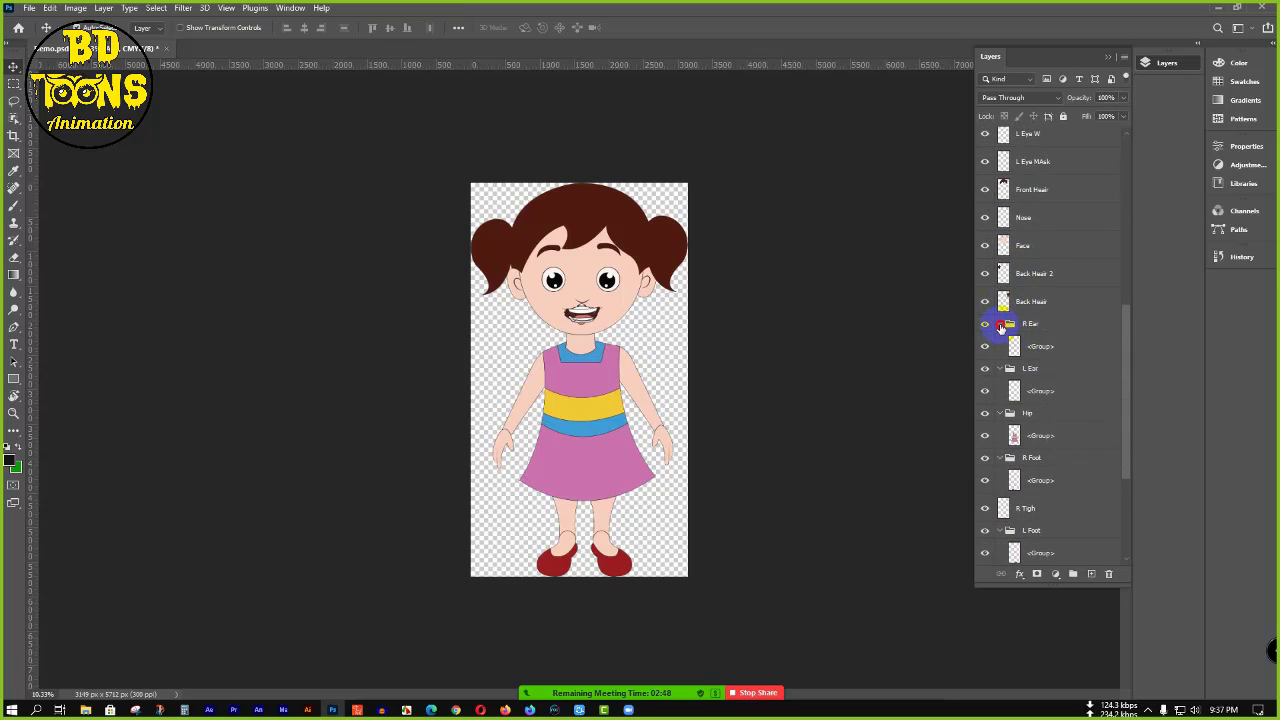
click(1000, 325)
click(1001, 341)
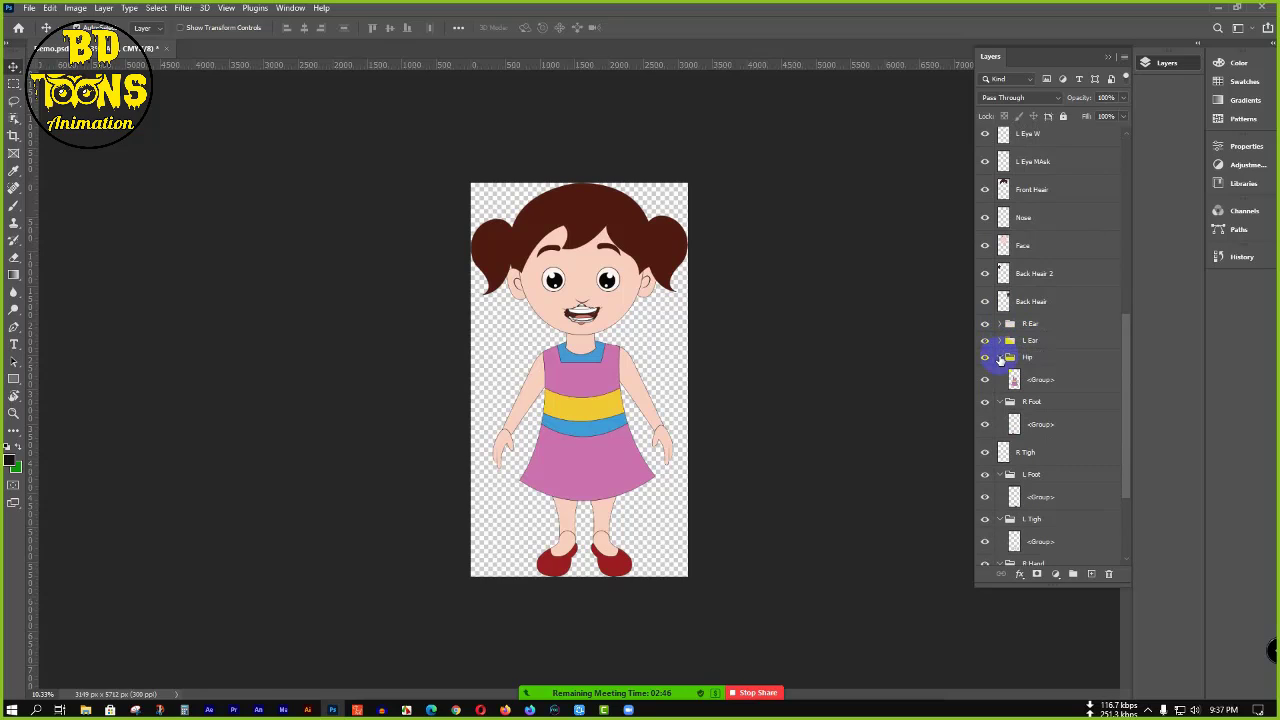
click(1001, 358)
click(1002, 374)
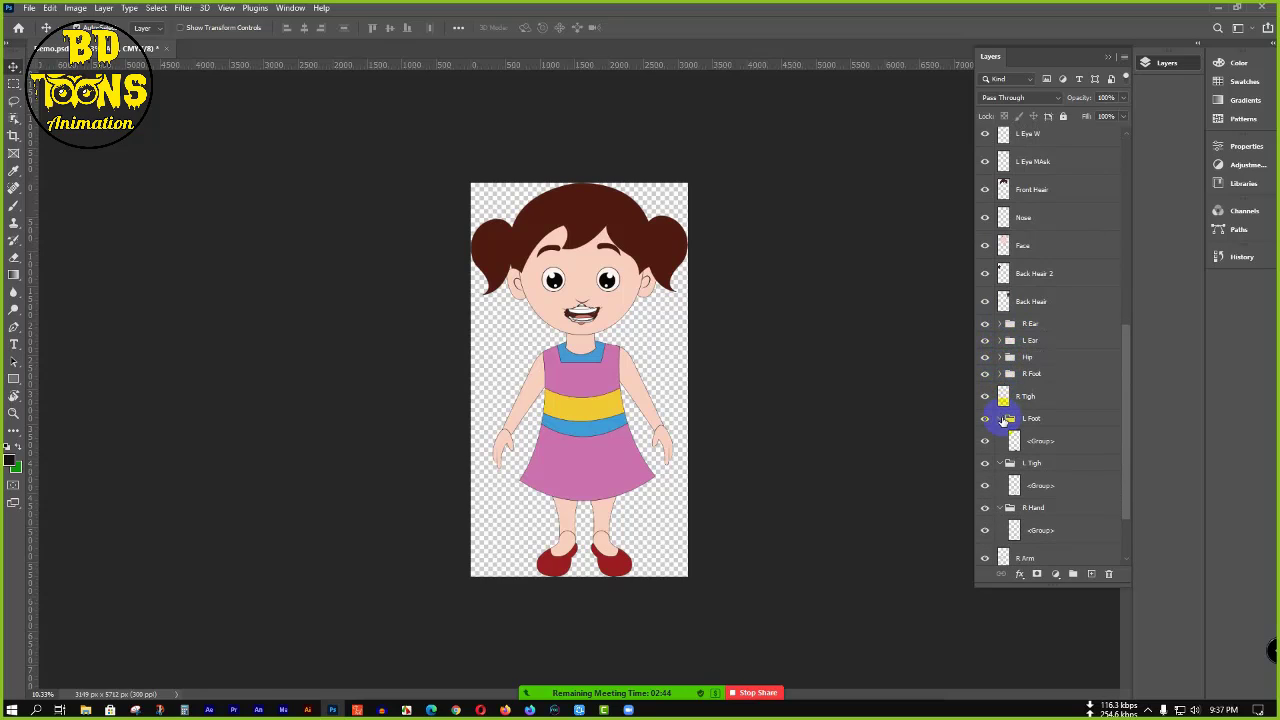
click(1001, 419)
click(1001, 440)
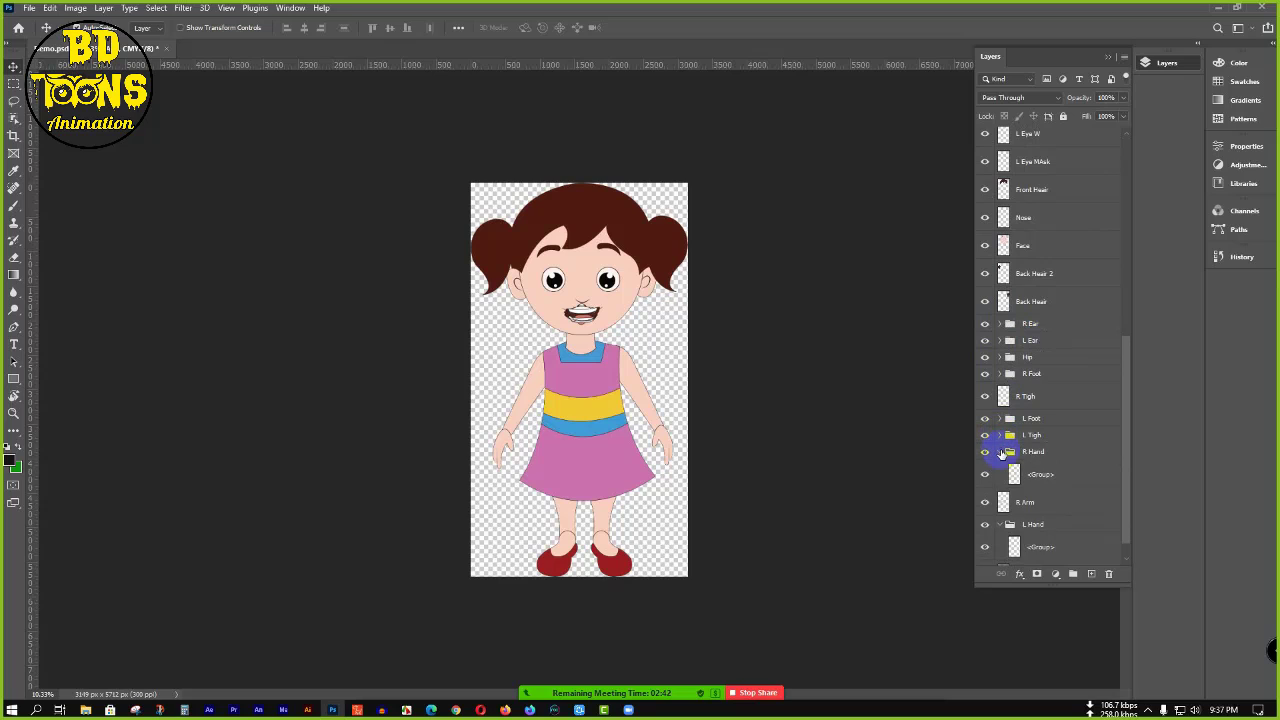
click(1002, 456)
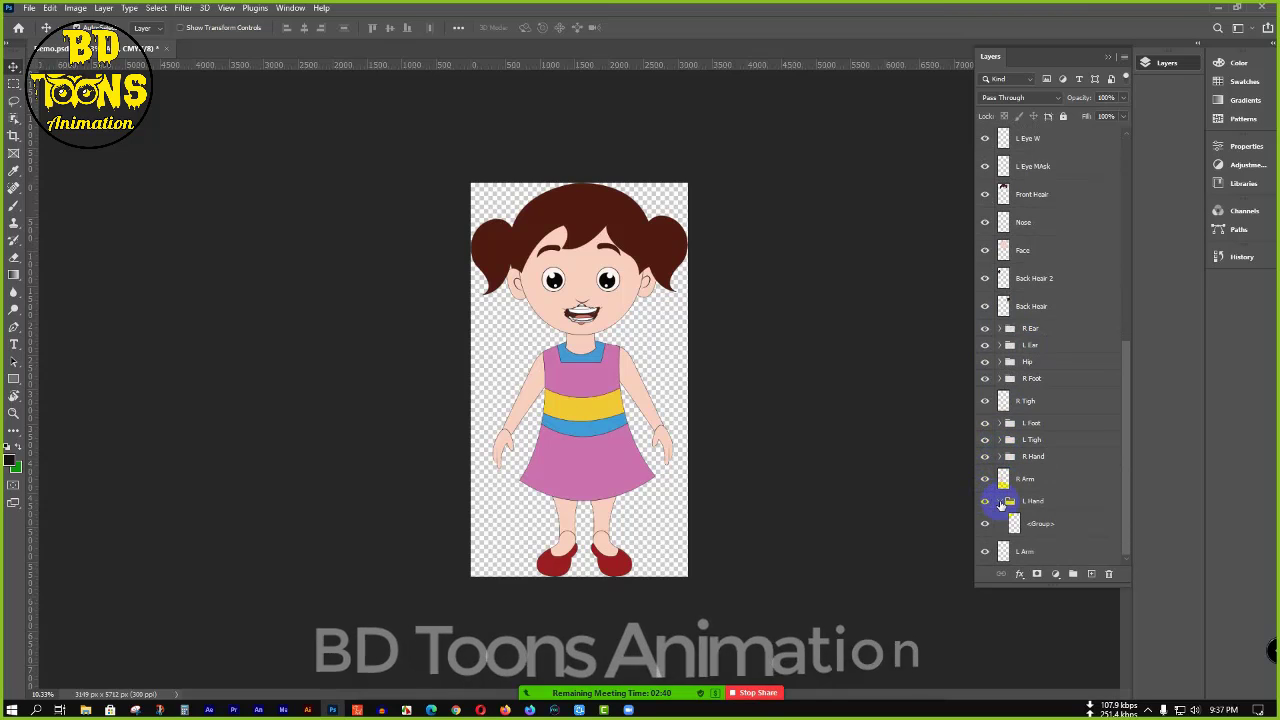
click(1001, 501)
- Merge the PuckerLip group into a single layer
scroll(1001, 435, up, 12)
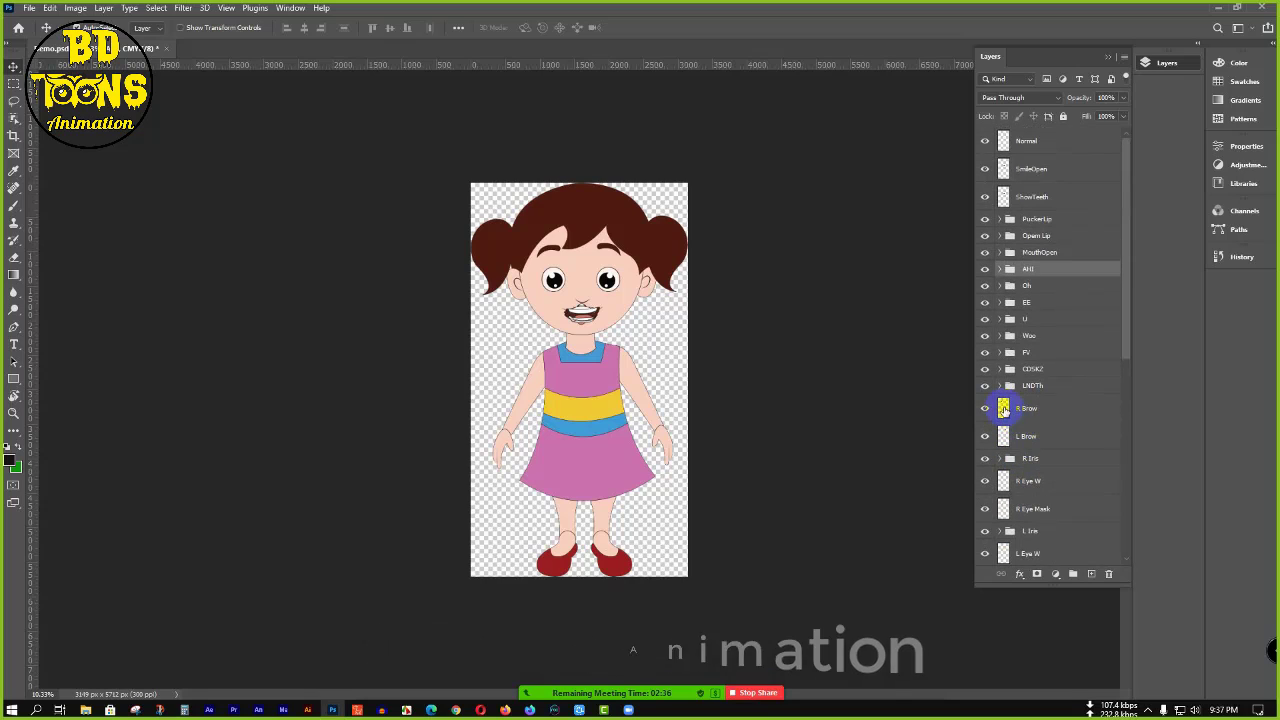
click(1100, 224)
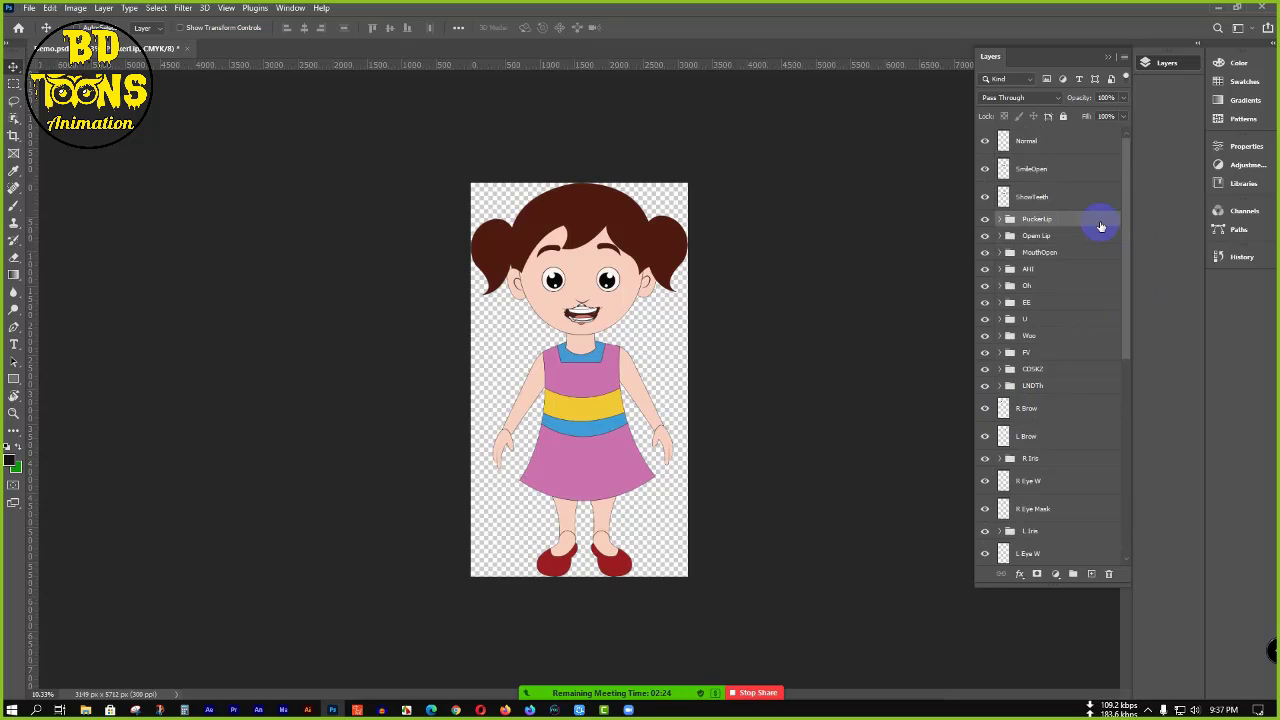
key(ctrl+e)
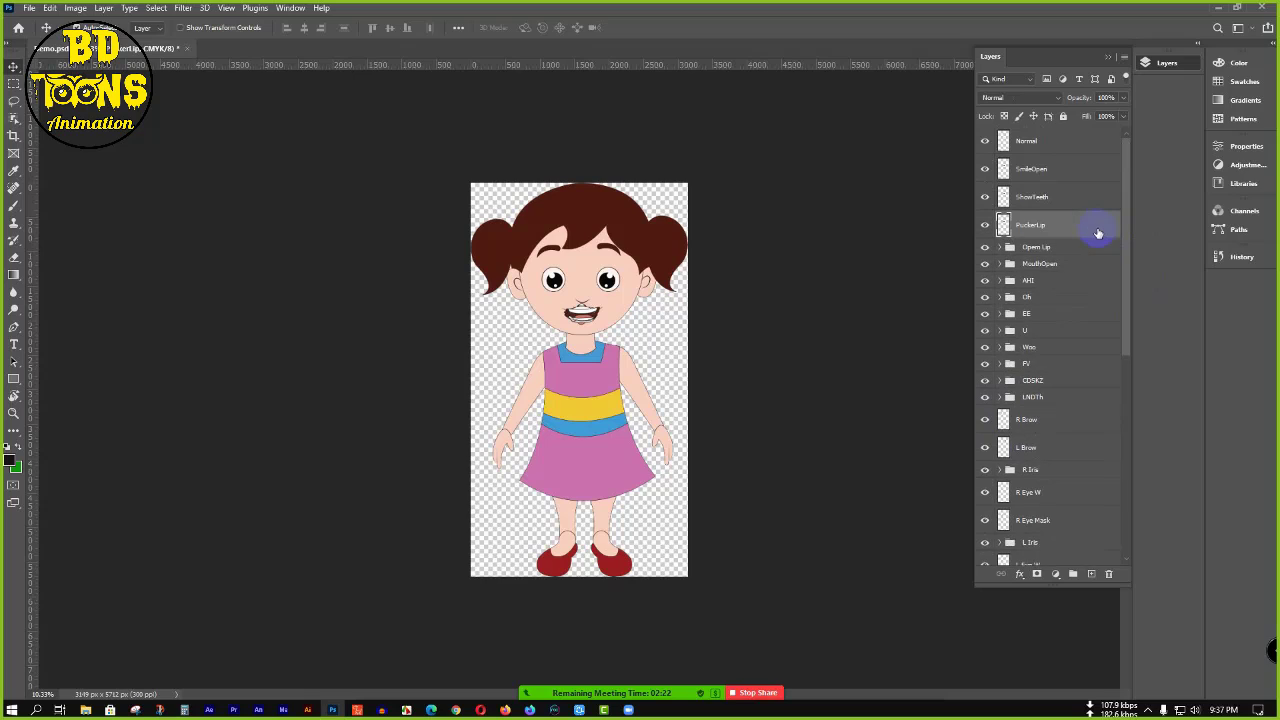
- Merge the open-lip, MouthOpen, AHI and Oh mouth groups each into a single layer
click(1087, 248)
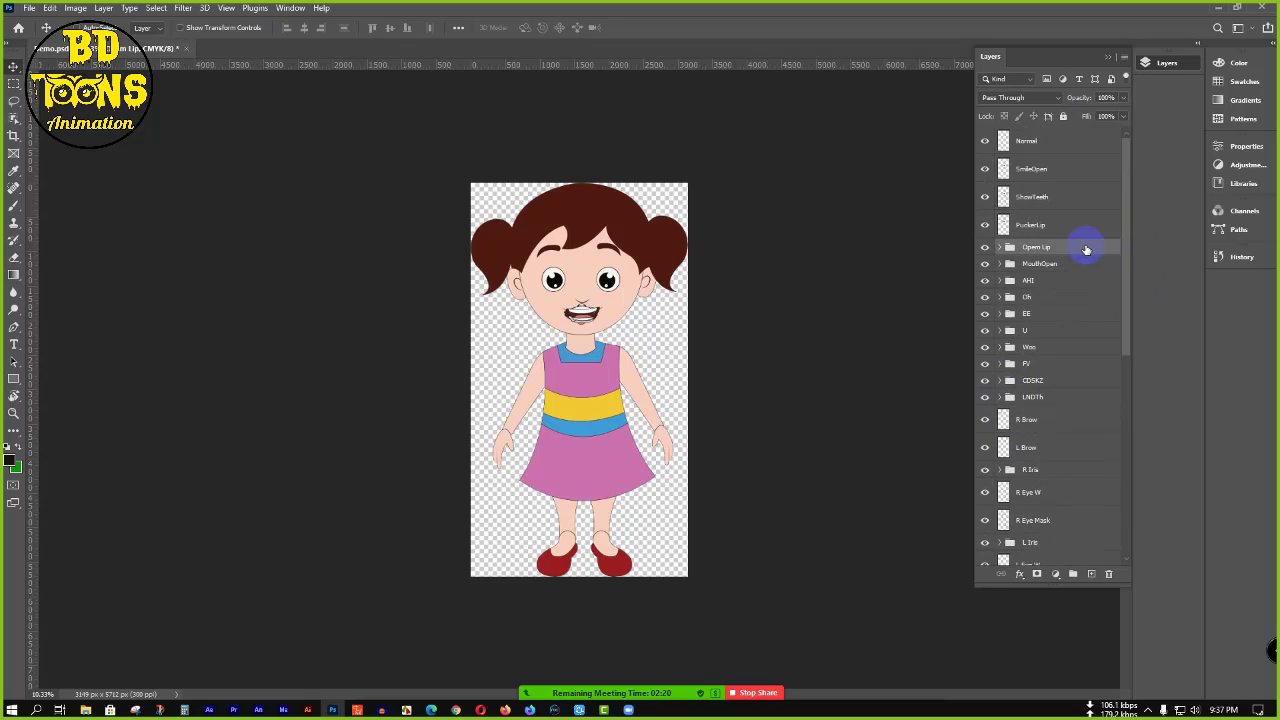
key(ctrl+e)
click(1078, 272)
key(ctrl+e)
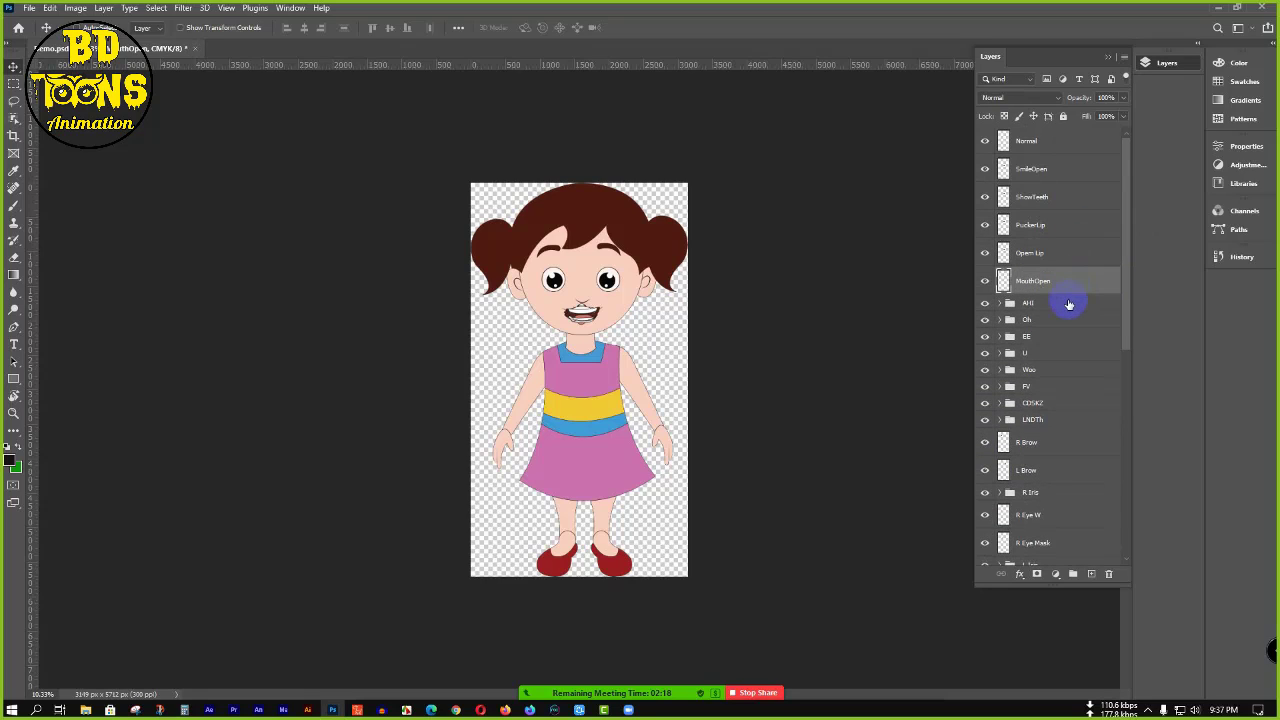
click(1068, 303)
key(ctrl+e)
click(1057, 333)
key(ctrl+e)
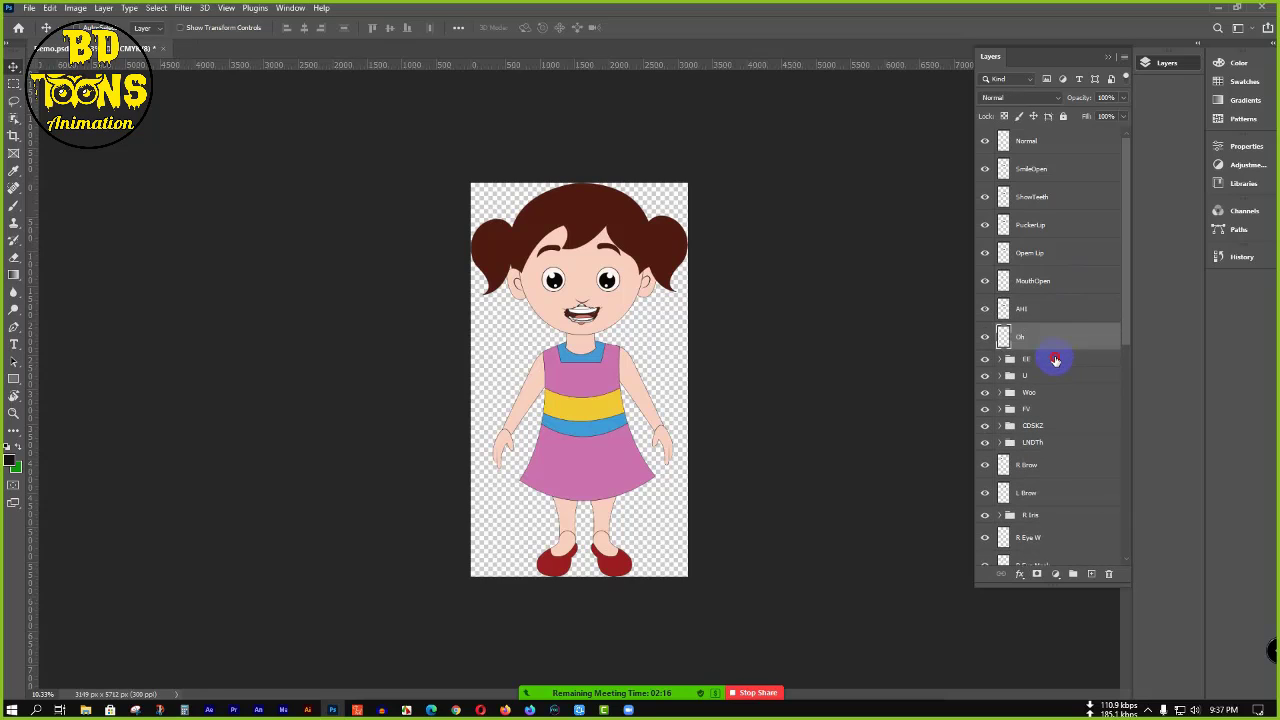
- Merge the EE, U, Woo and FV mouth groups each into a single layer
click(1055, 360)
key(ctrl+e)
click(1054, 392)
key(ctrl+e)
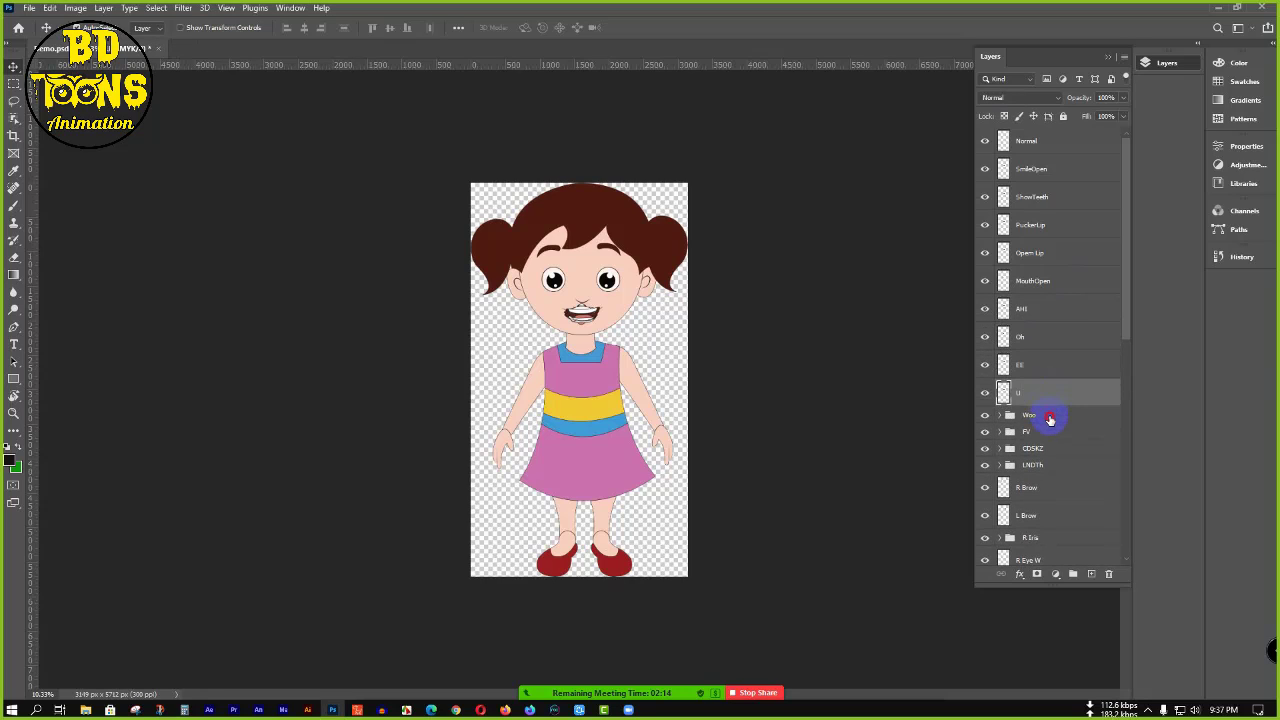
click(1049, 418)
key(ctrl+e)
click(1051, 446)
key(ctrl+e)
- Merge the CDSKZ and LNDTh mouth groups each into a single layer
click(1053, 471)
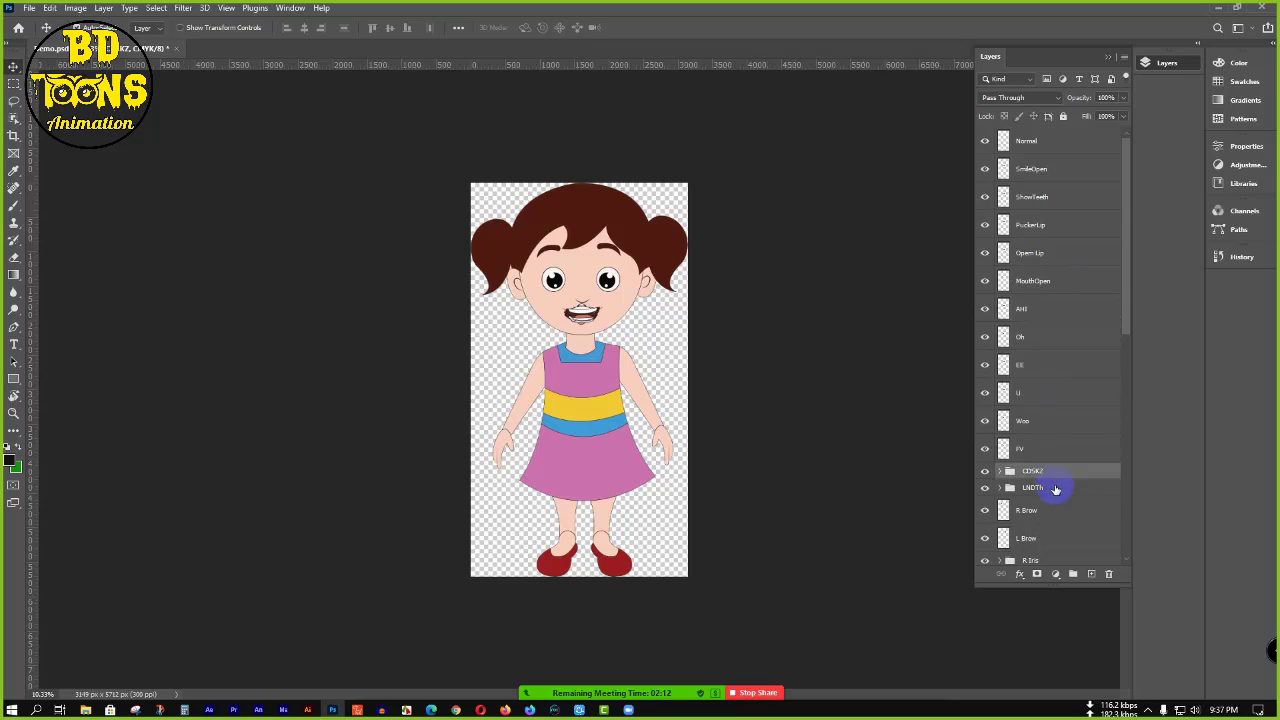
key(ctrl+e)
click(1055, 499)
key(ctrl+e)
- Merge the L Iris and R Iris groups each into a single layer
scroll(1041, 410, down, 3)
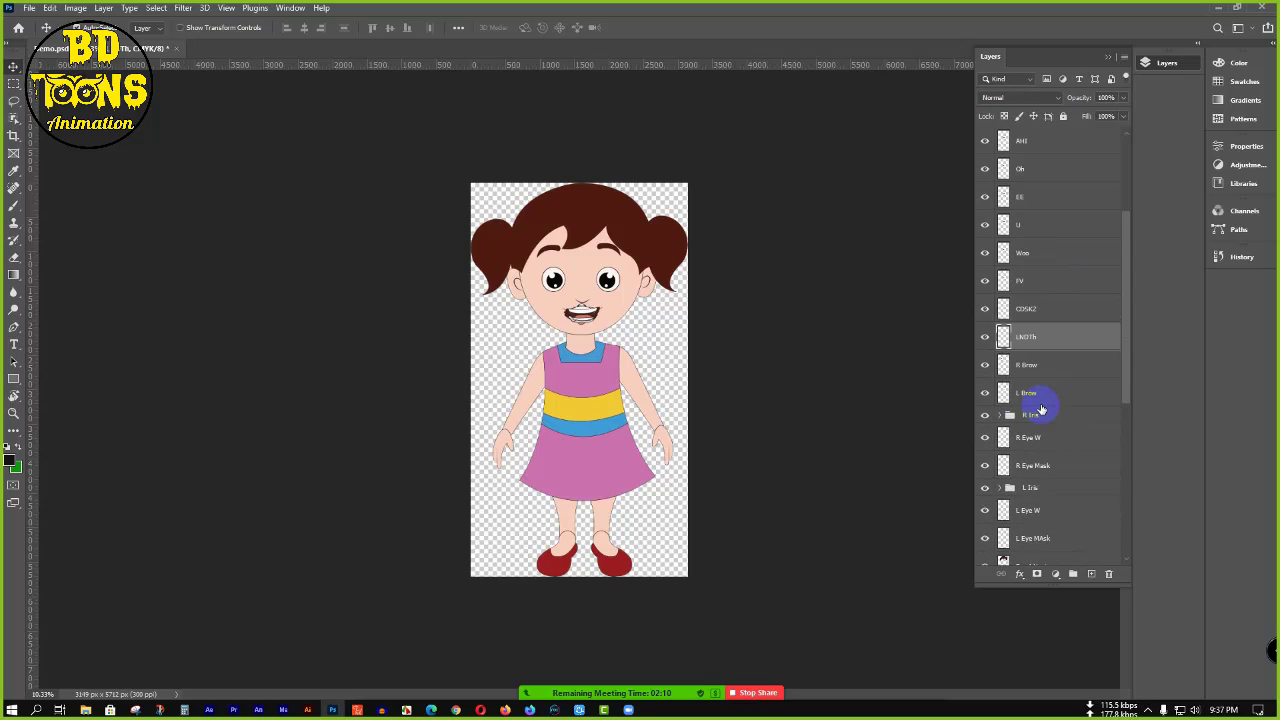
scroll(1041, 410, down, 5)
click(1043, 240)
key(ctrl+e)
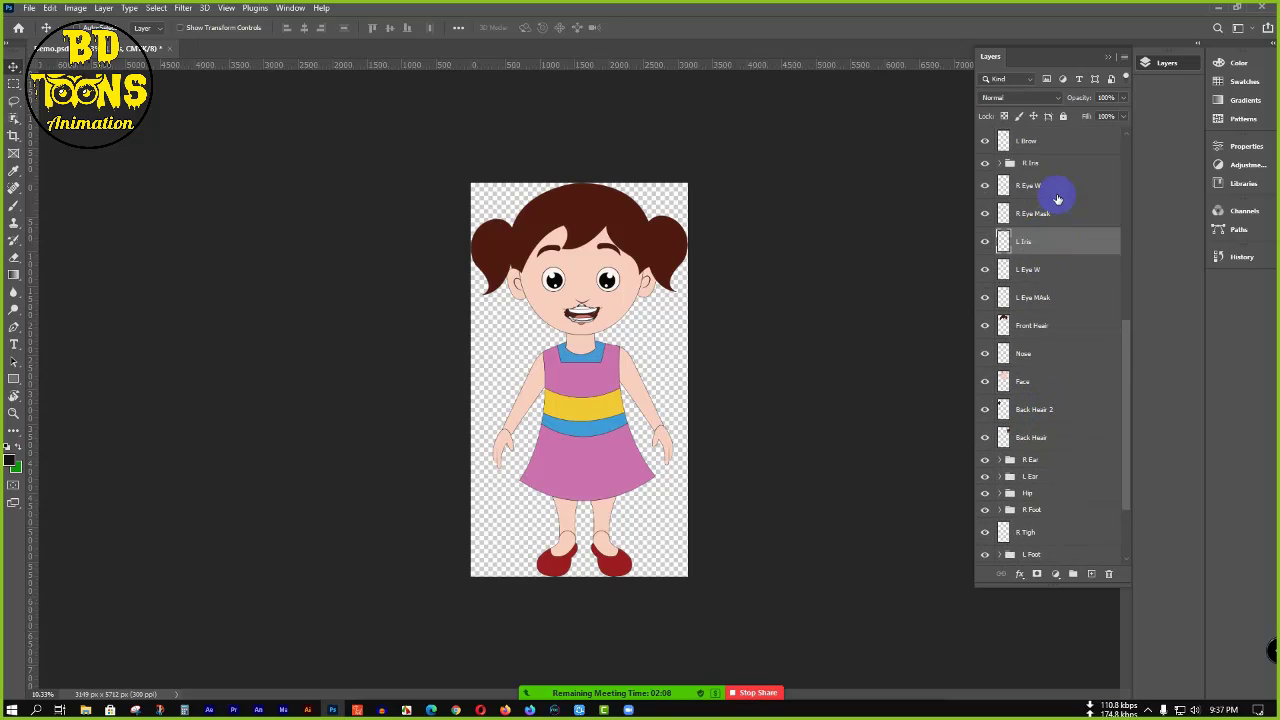
click(1054, 163)
key(ctrl+e)
scroll(1029, 260, up, 3)
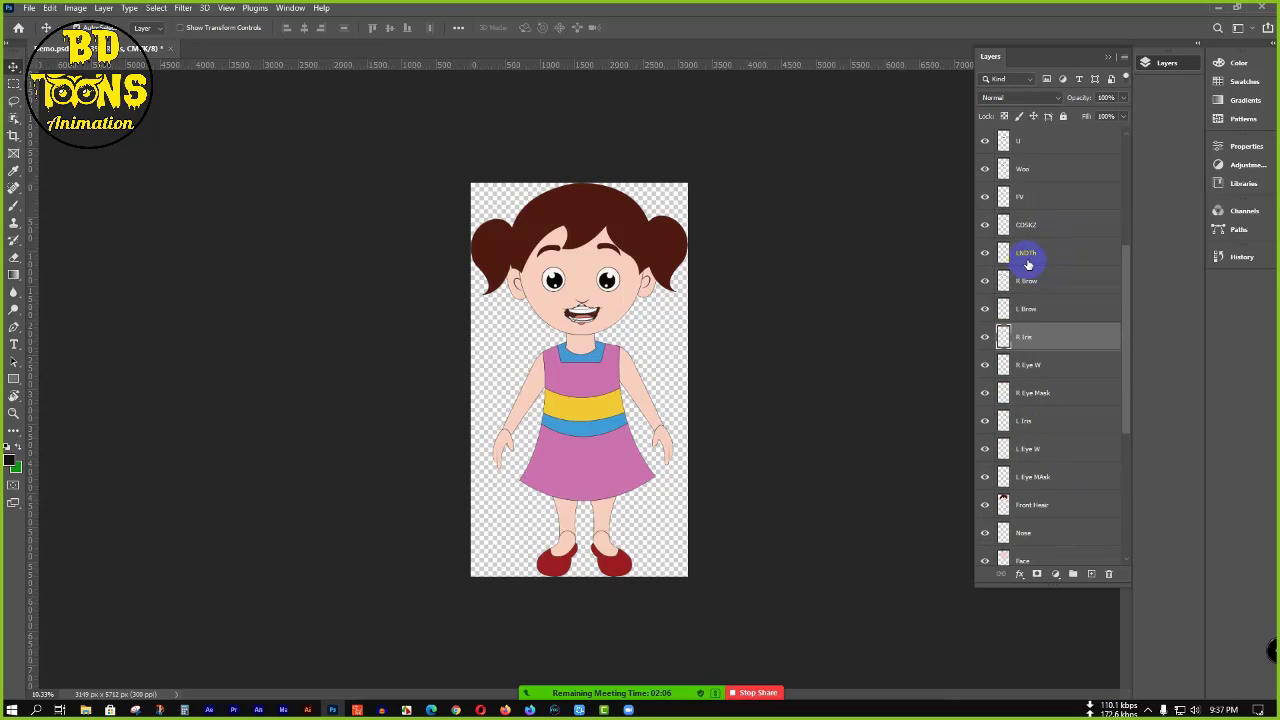
- Merge the R Ear, L Ear and Hip groups each into a single layer
scroll(1029, 260, down, 5)
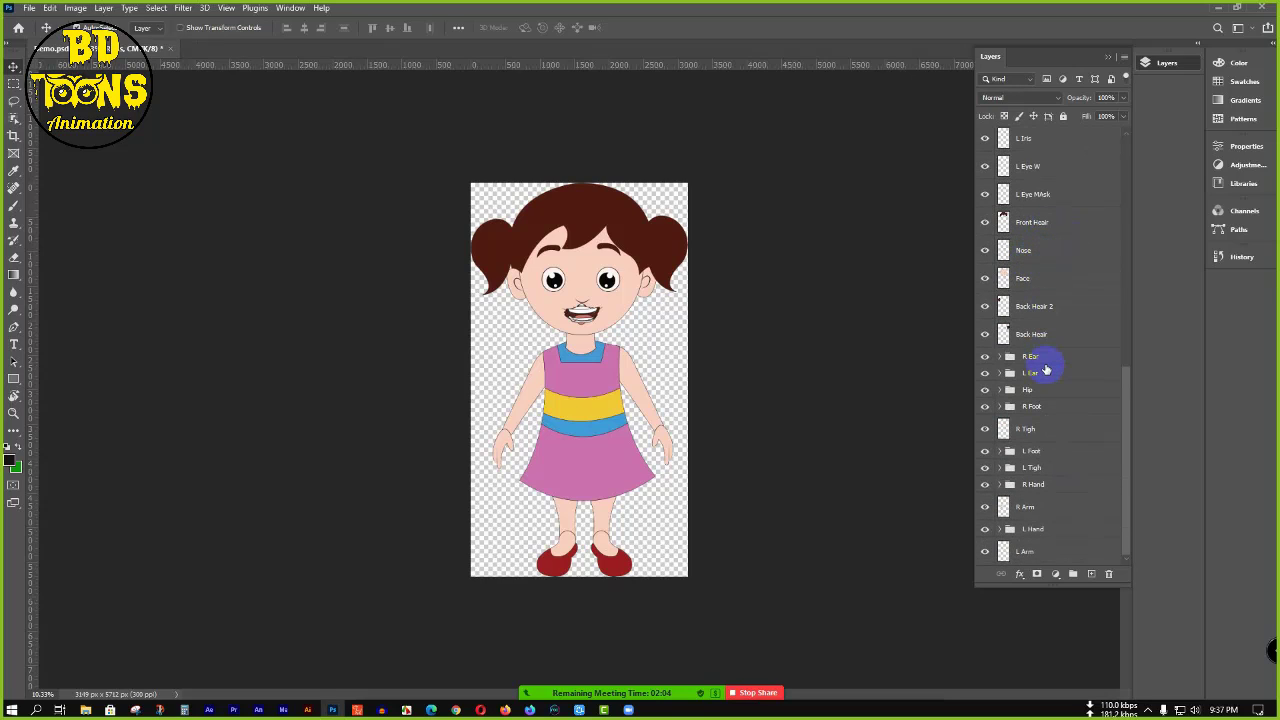
click(1045, 358)
key(ctrl+e)
click(1048, 390)
key(ctrl+e)
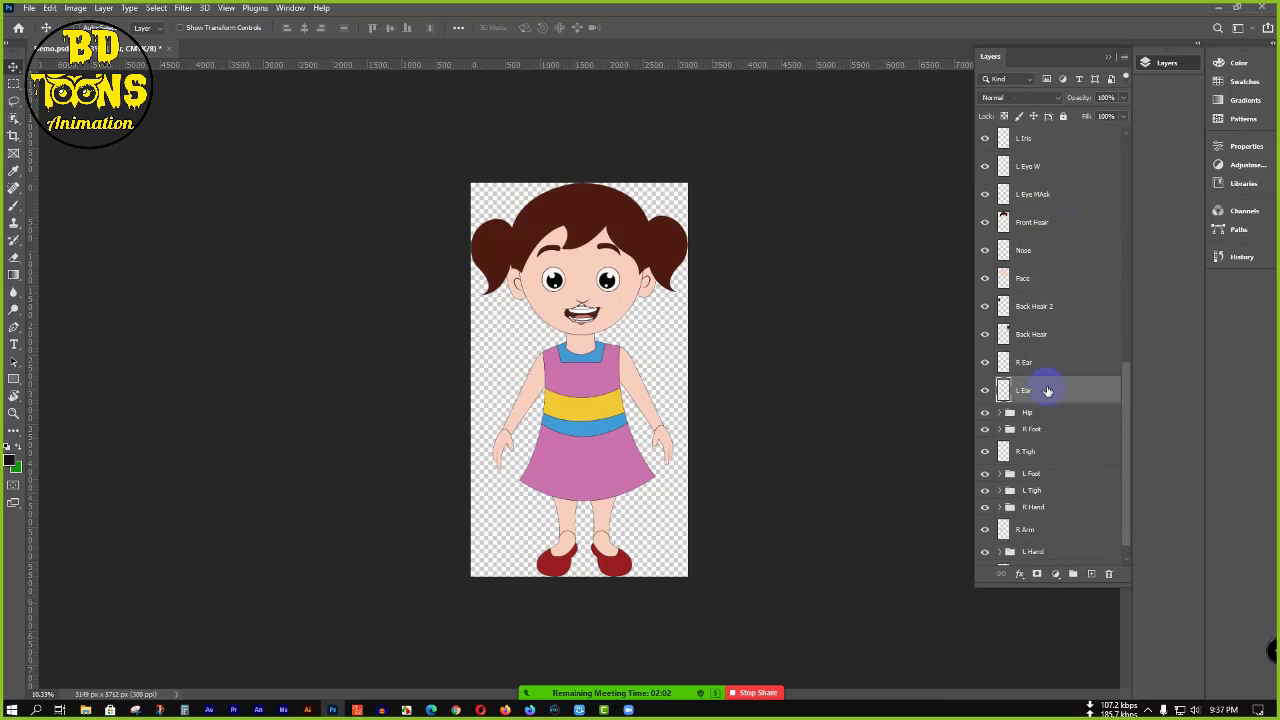
click(1043, 413)
key(ctrl+e)
- Merge the R Foot and L Foot groups each into a single layer
click(1040, 441)
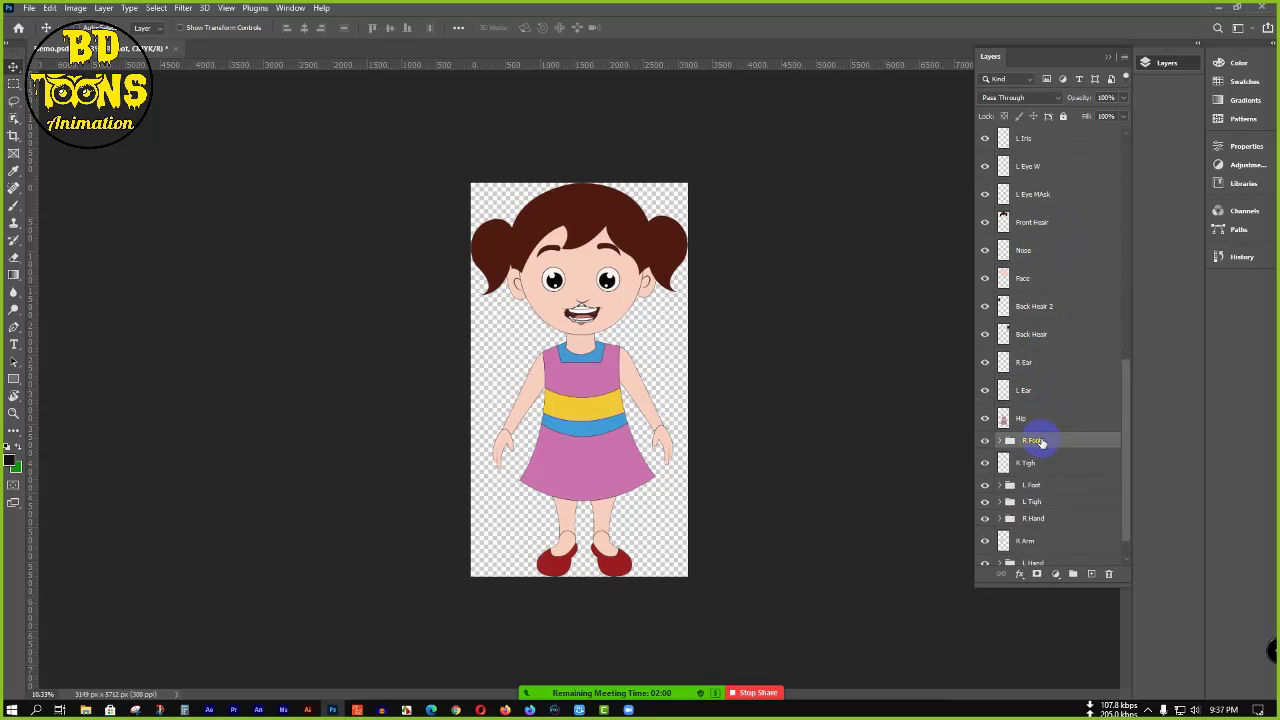
key(ctrl+e)
click(1052, 455)
key(ctrl+e)
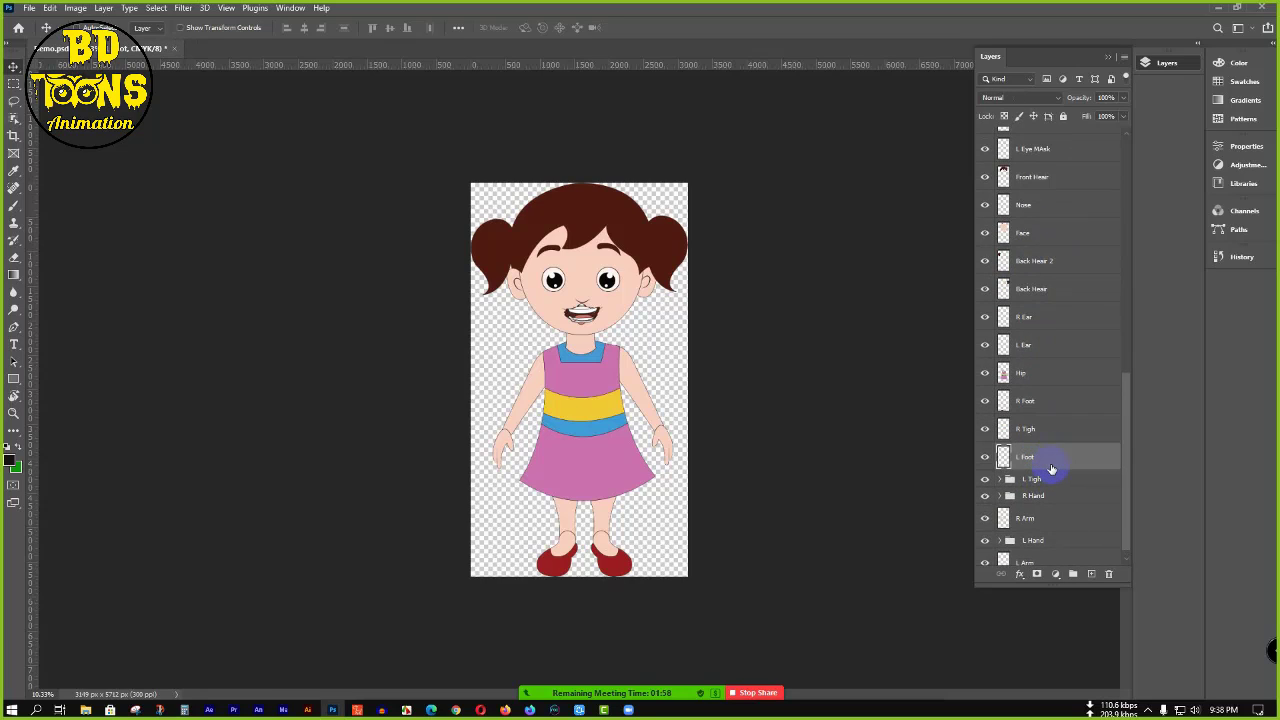
- Merge the L Tigh, R Hand and L Hand groups each into a single layer
click(1048, 480)
key(ctrl+e)
click(1040, 505)
key(ctrl+e)
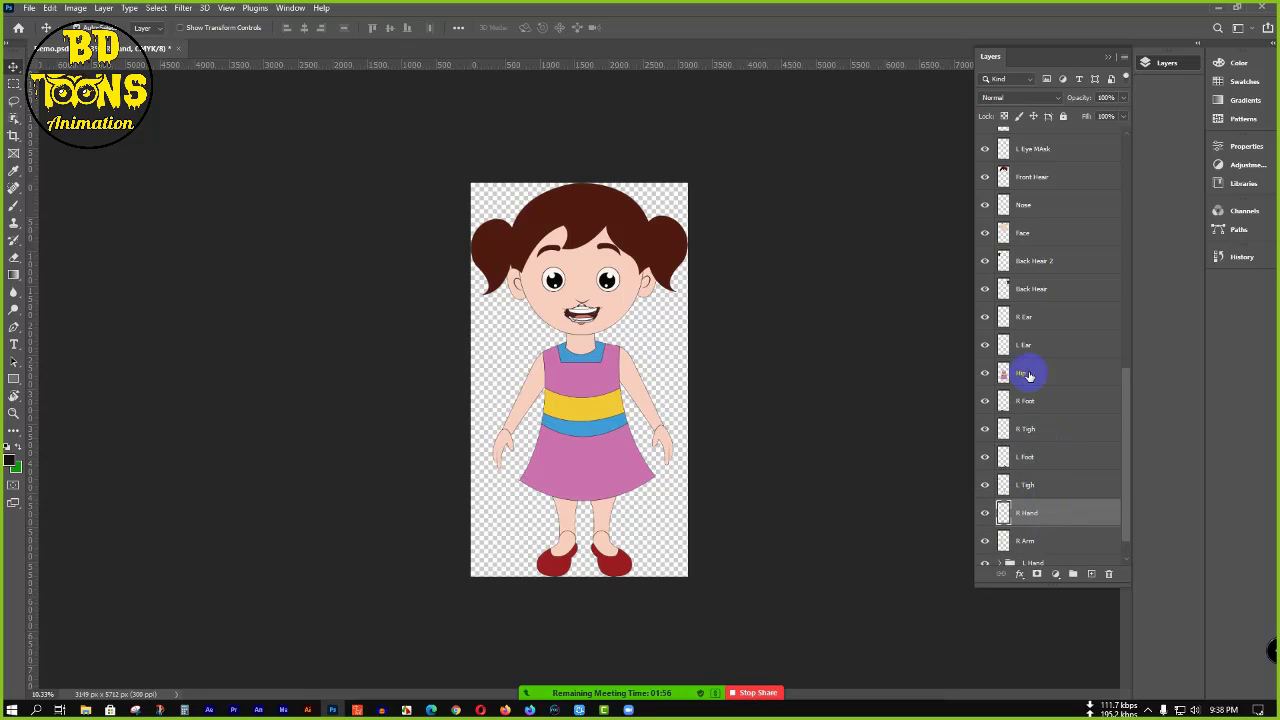
click(1041, 529)
key(ctrl+e)
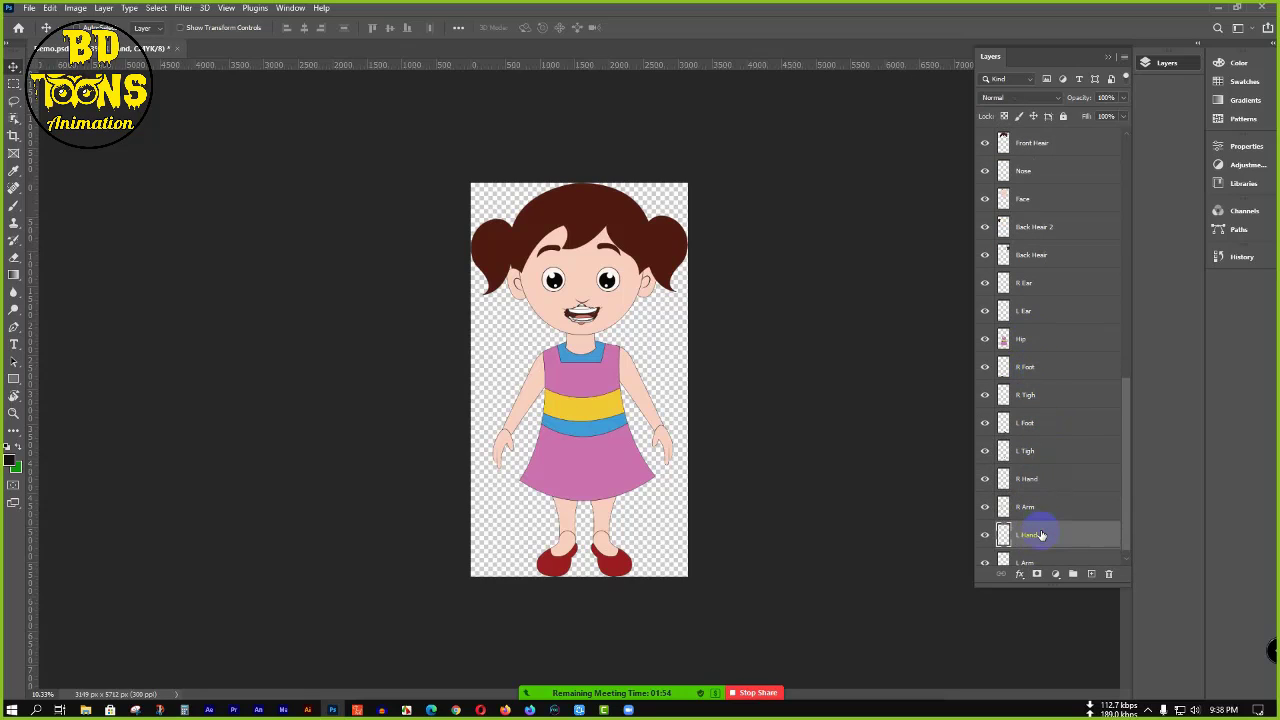
scroll(1042, 505, up, 10)
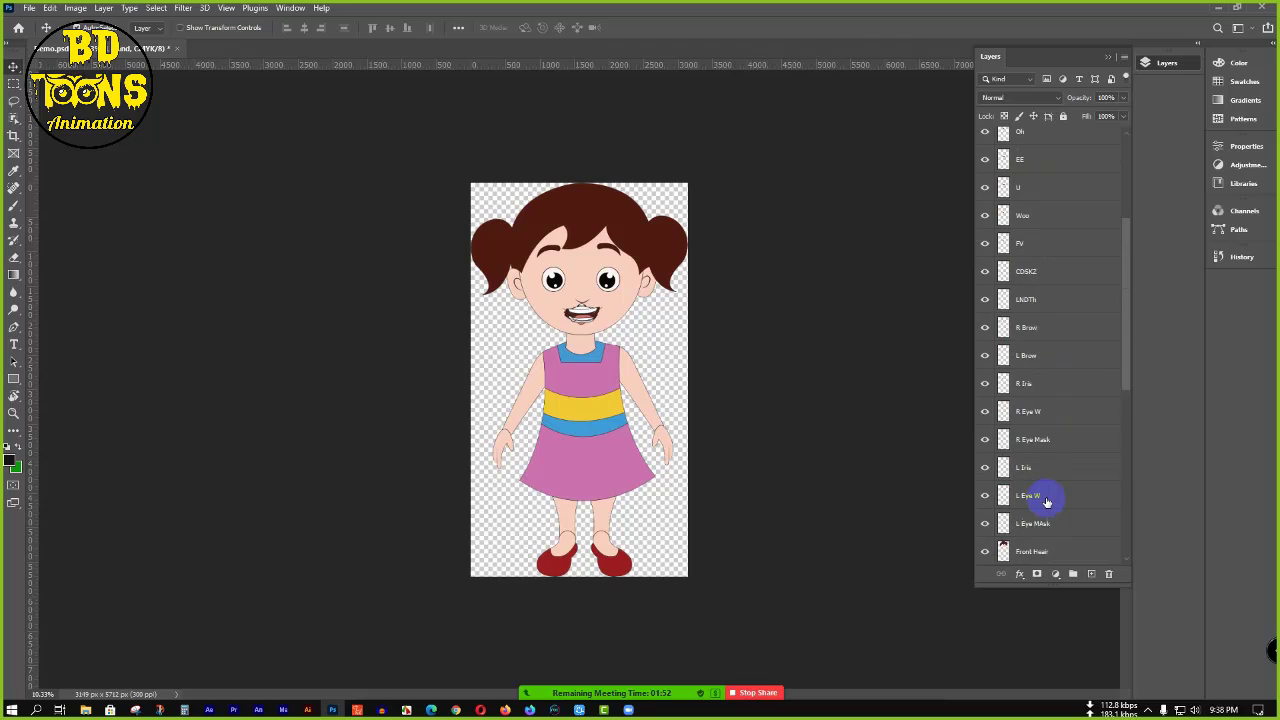
scroll(1046, 500, up, 3)
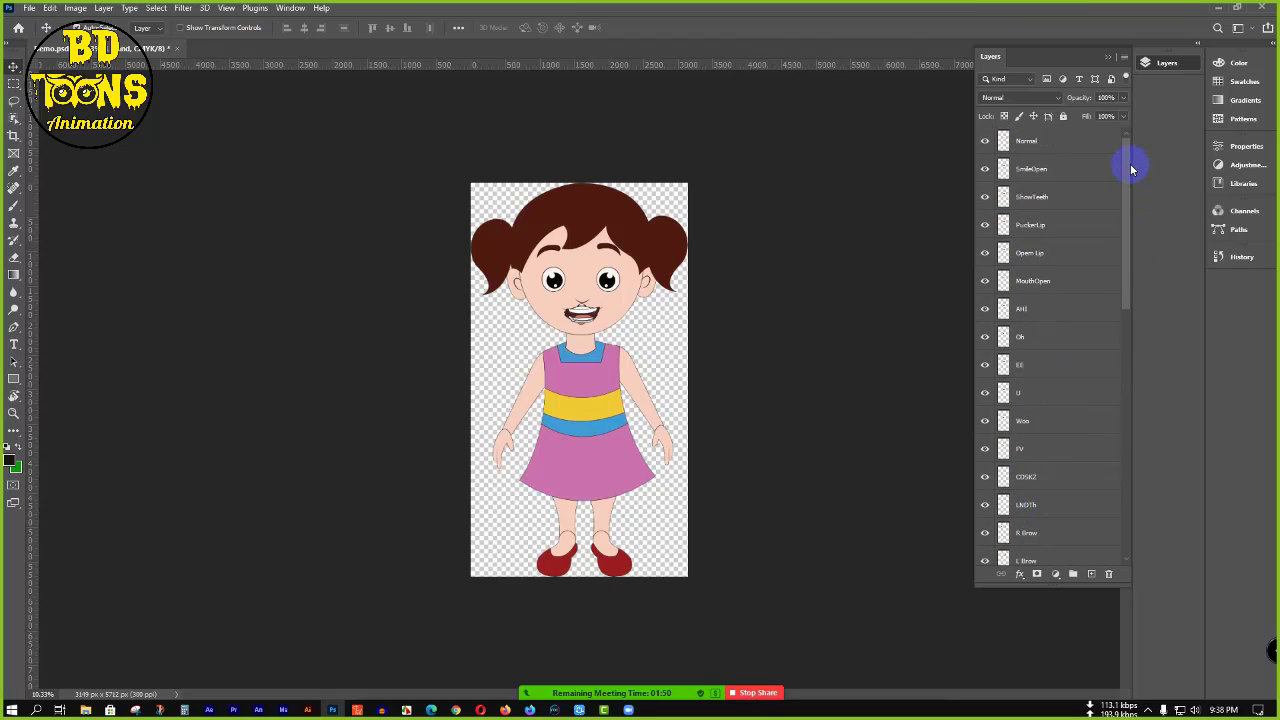
drag(1130, 153, 1120, 114)
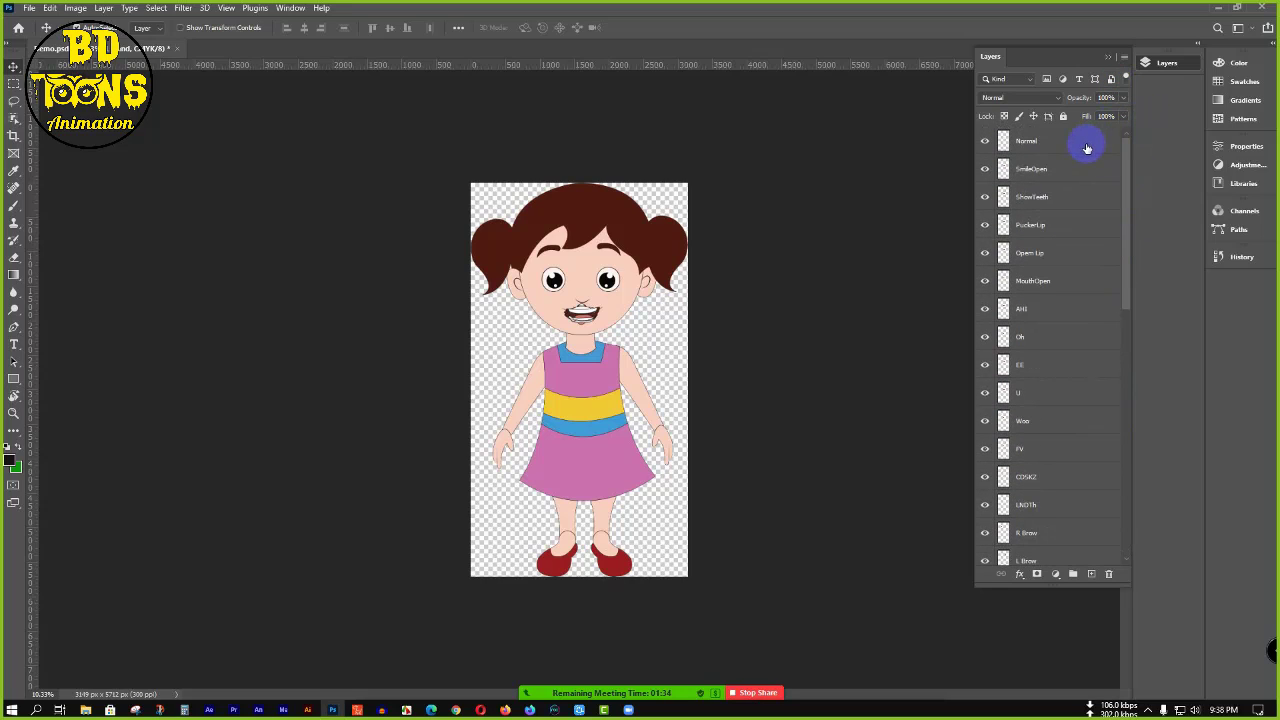
click(1086, 147)
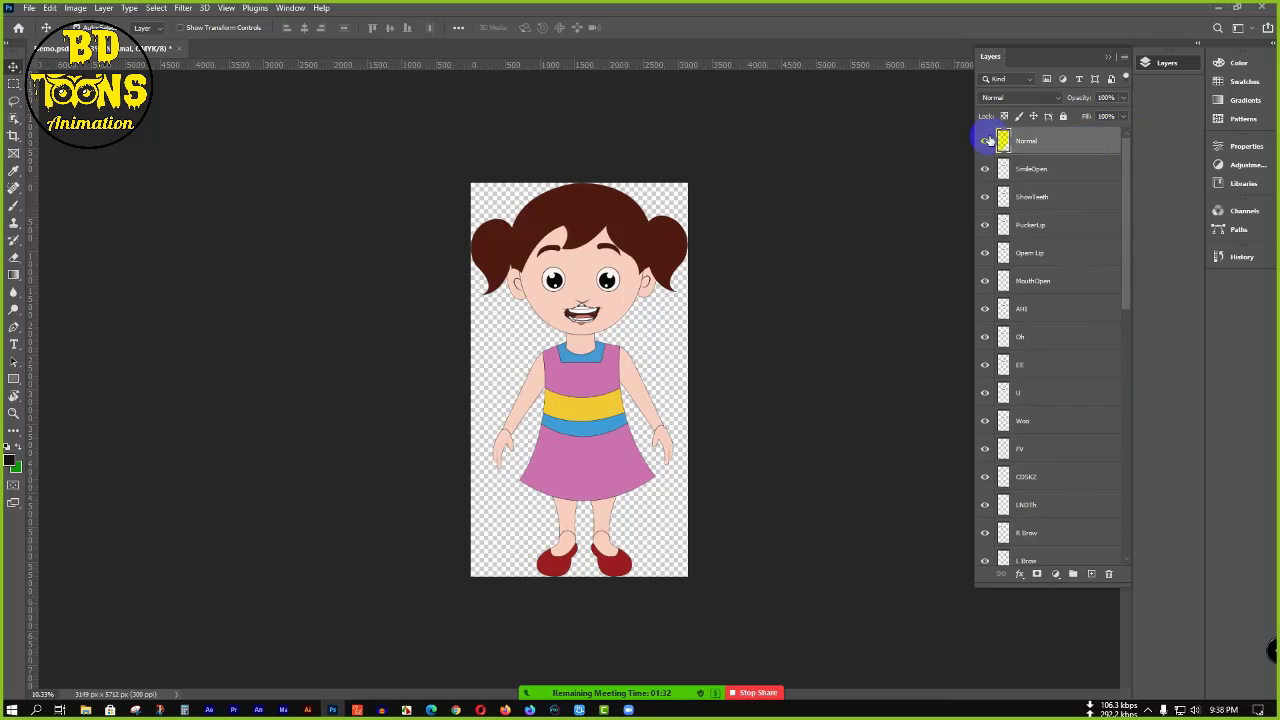
ctrl+click(1070, 176)
ctrl+click(1084, 203)
click(1080, 168)
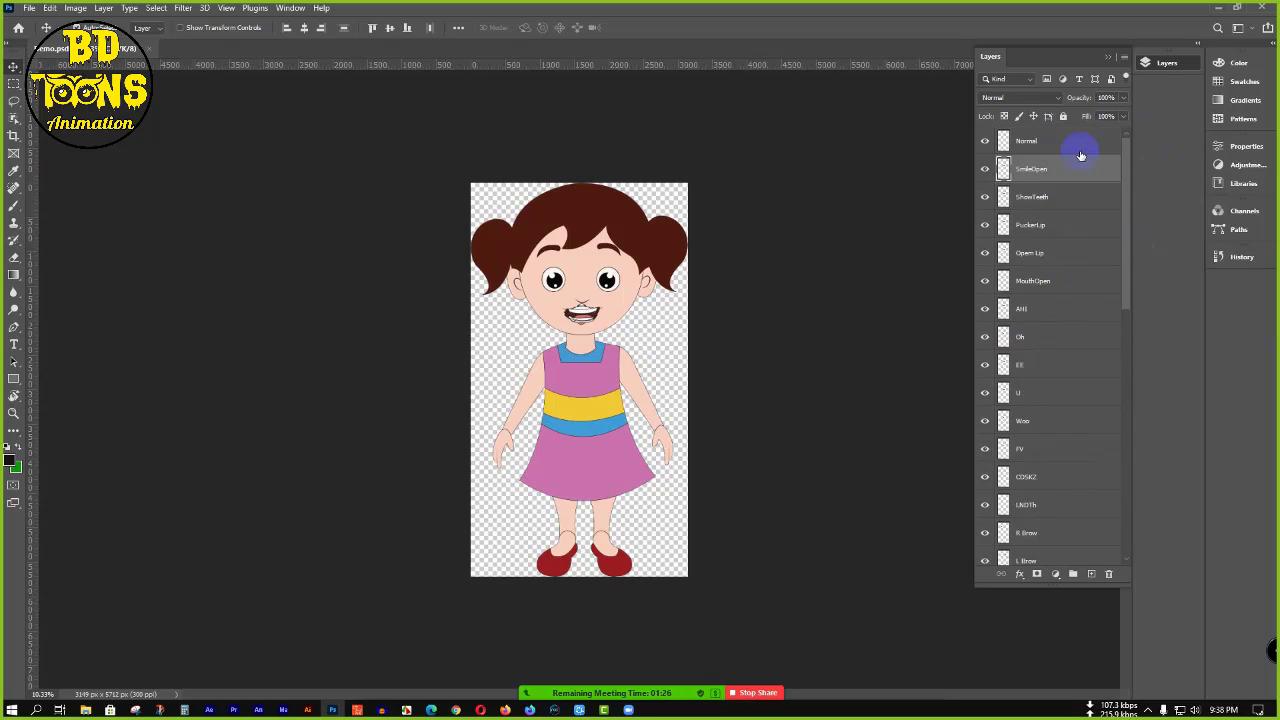
click(1080, 145)
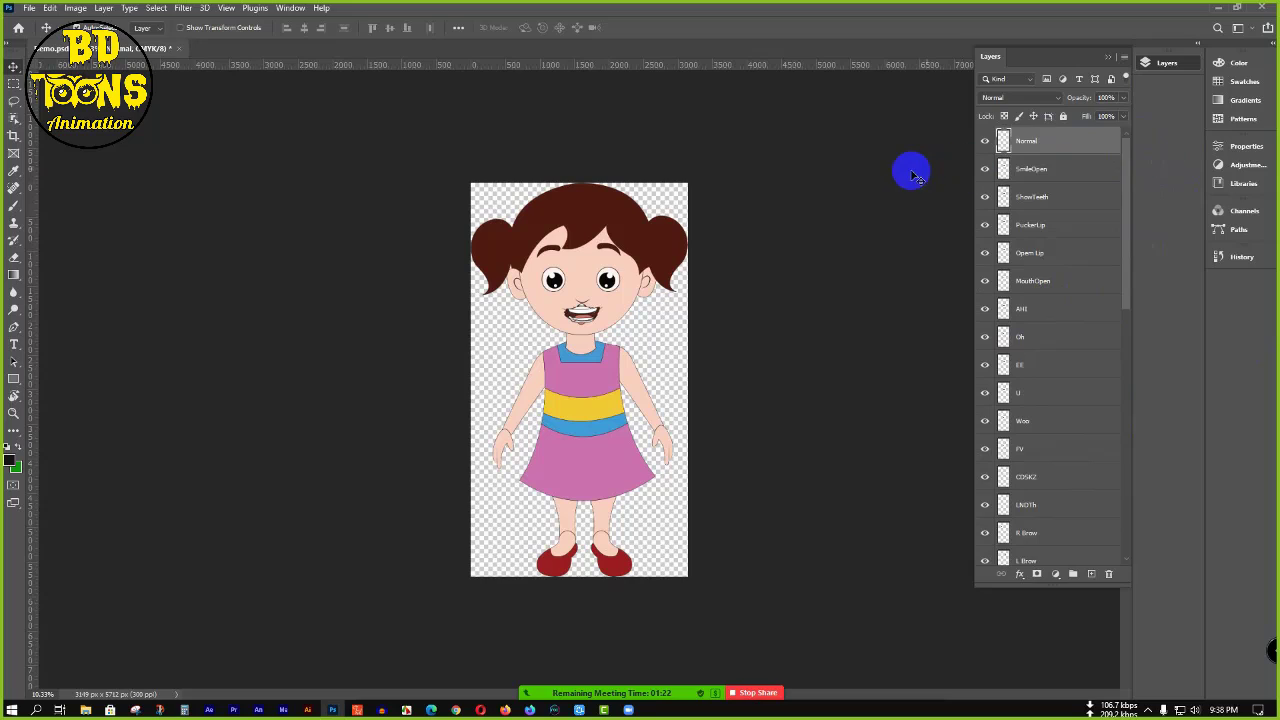
click(878, 208)
- Group all the character's layers, from Normal down to L Arm, into one group
click(1084, 143)
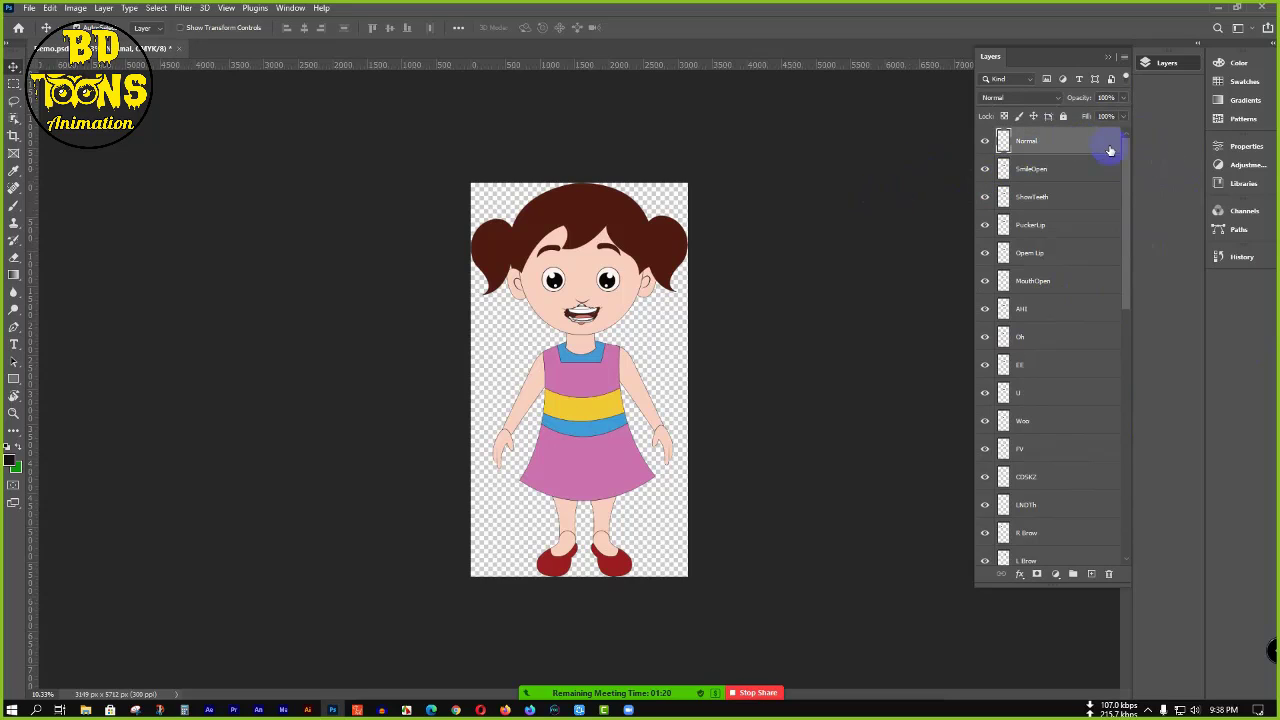
drag(1128, 163, 1134, 471)
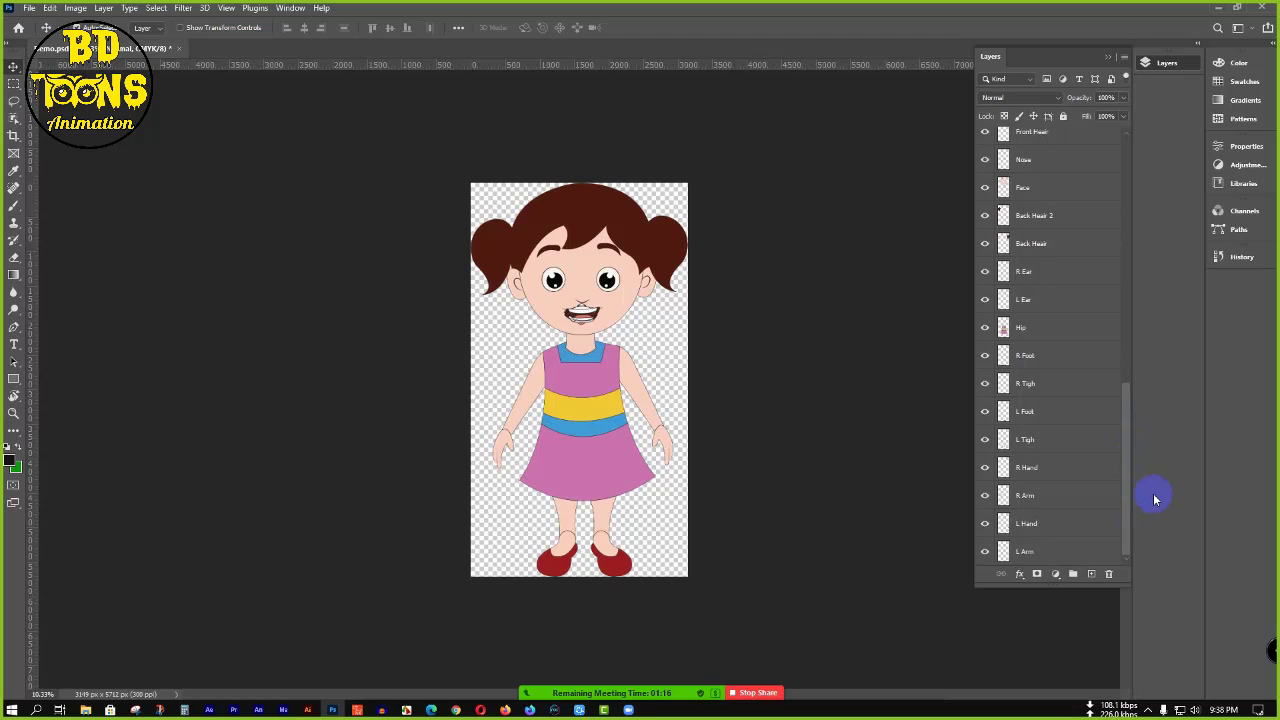
shift+click(1098, 554)
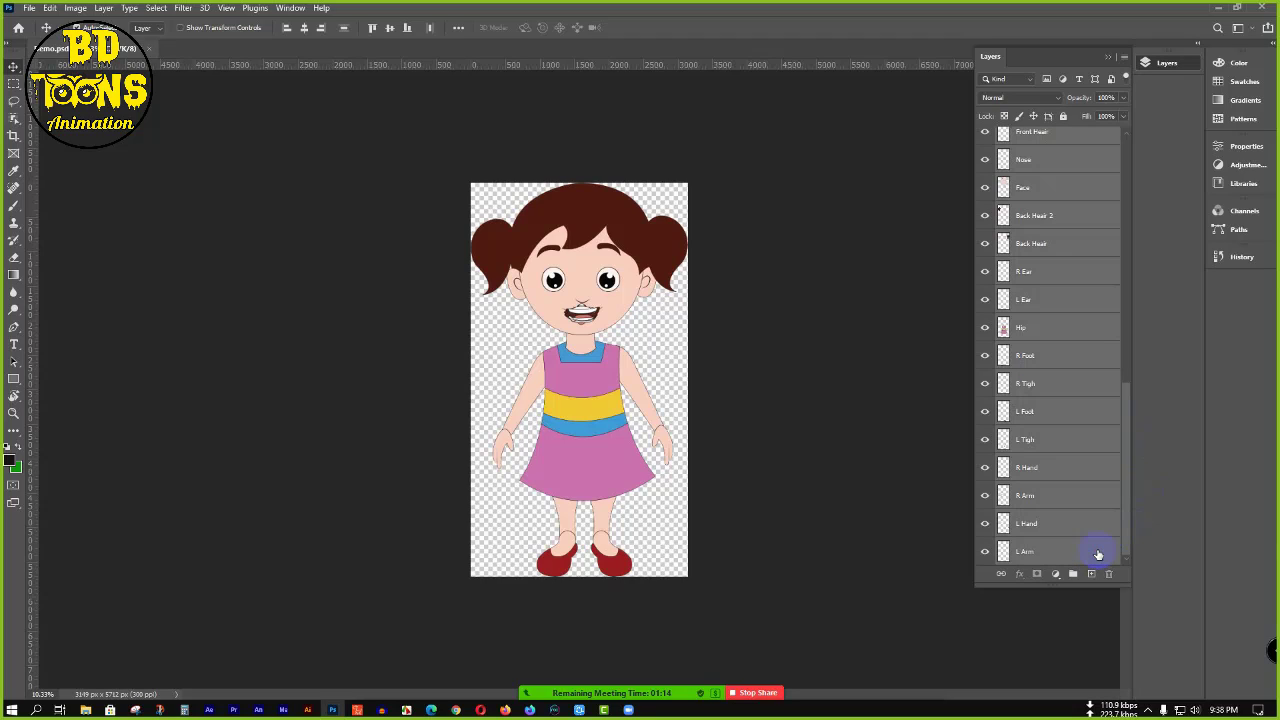
drag(1128, 474, 1126, 190)
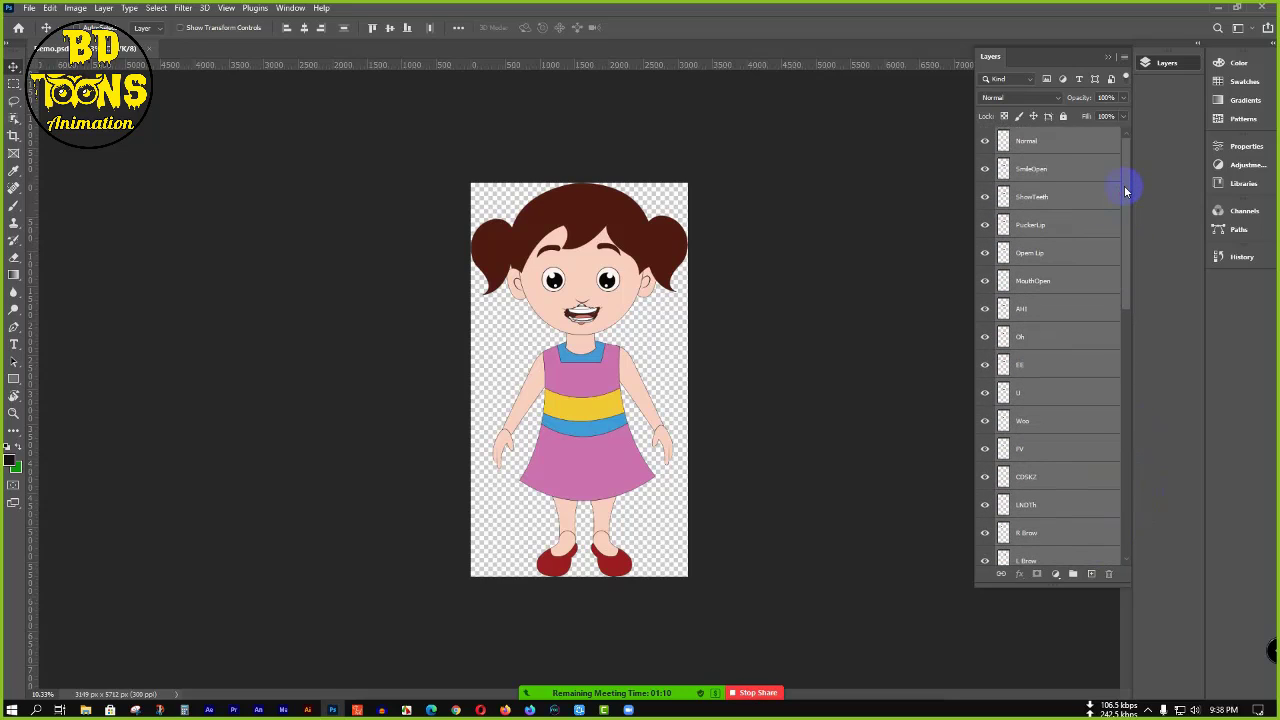
key(ctrl+g)
- Rename the group holding all the character's layers as Custom
double_click(1040, 136)
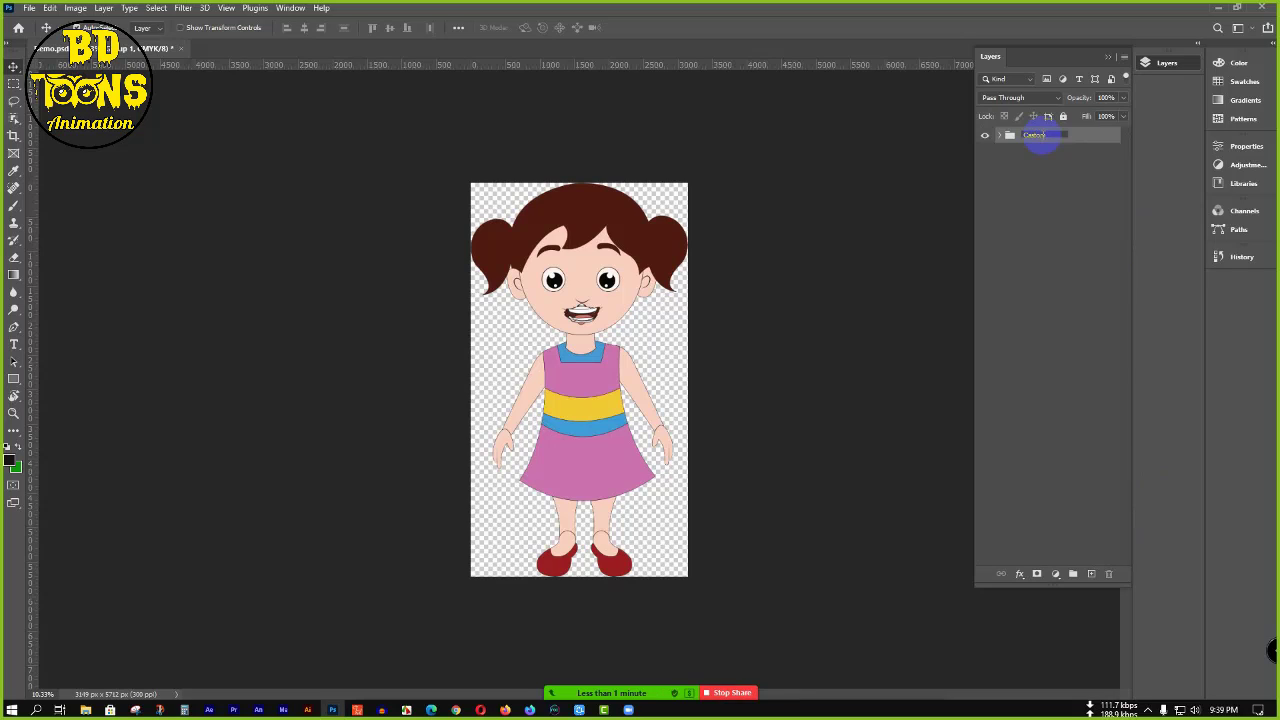
key(Return)
click(1030, 140)
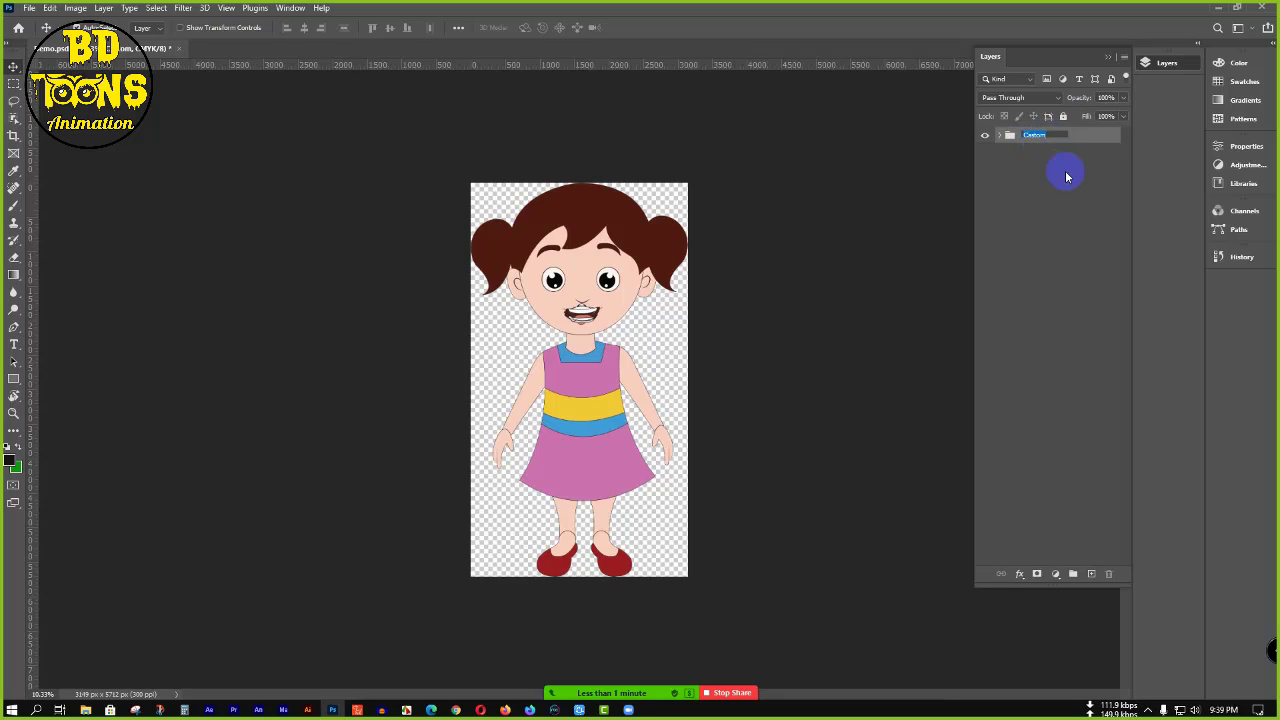
click(1063, 172)
click(1062, 145)
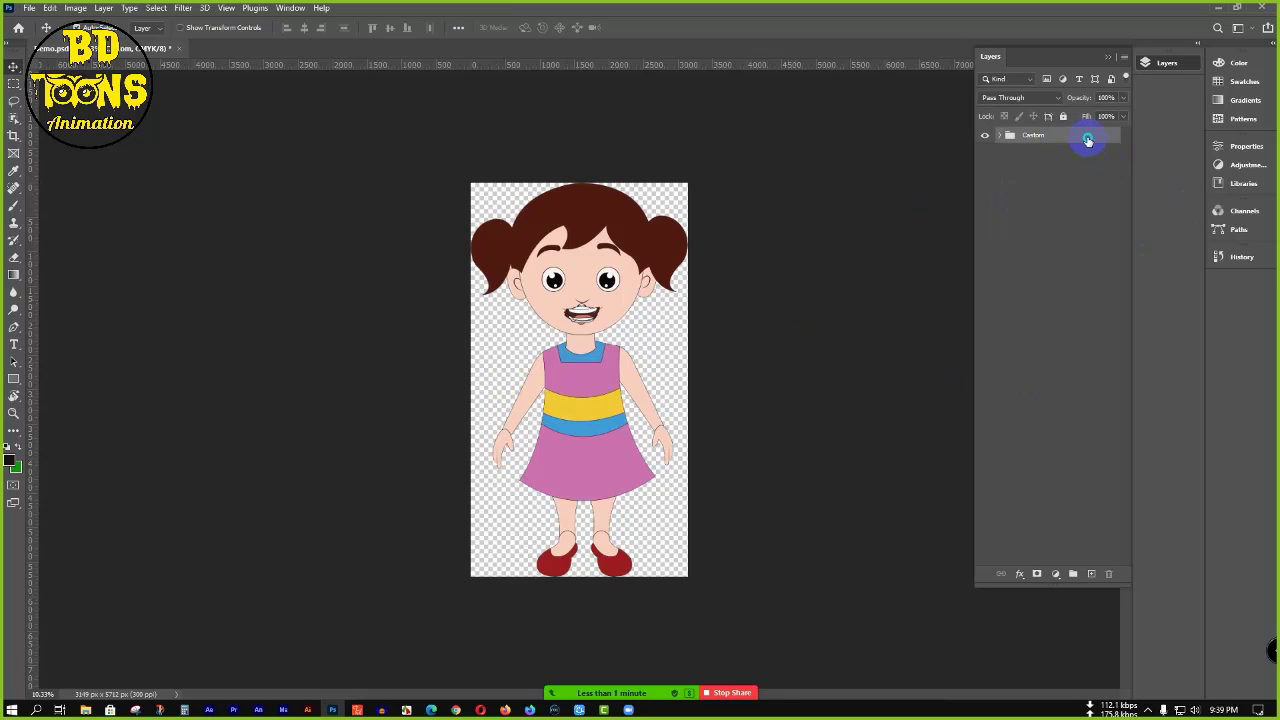
- Set the Custom group's color label to Green and check its layers before collapsing it again
right_click(1088, 140)
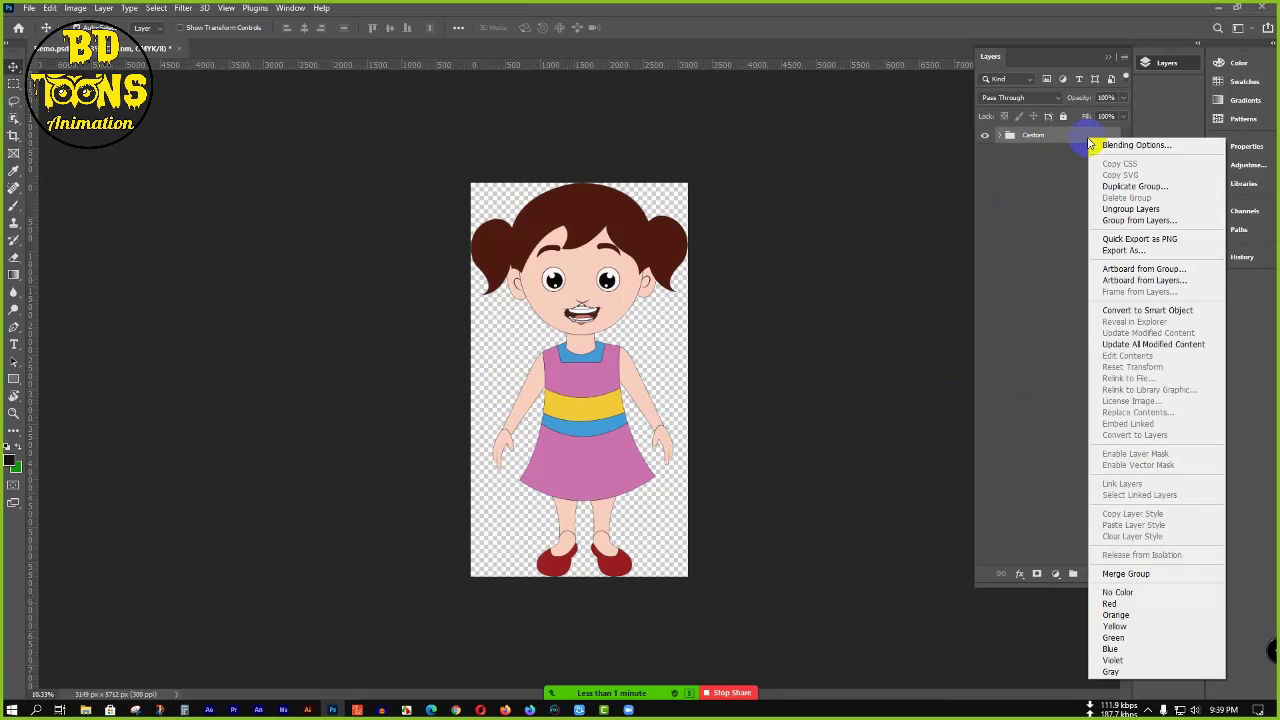
click(1141, 638)
click(999, 136)
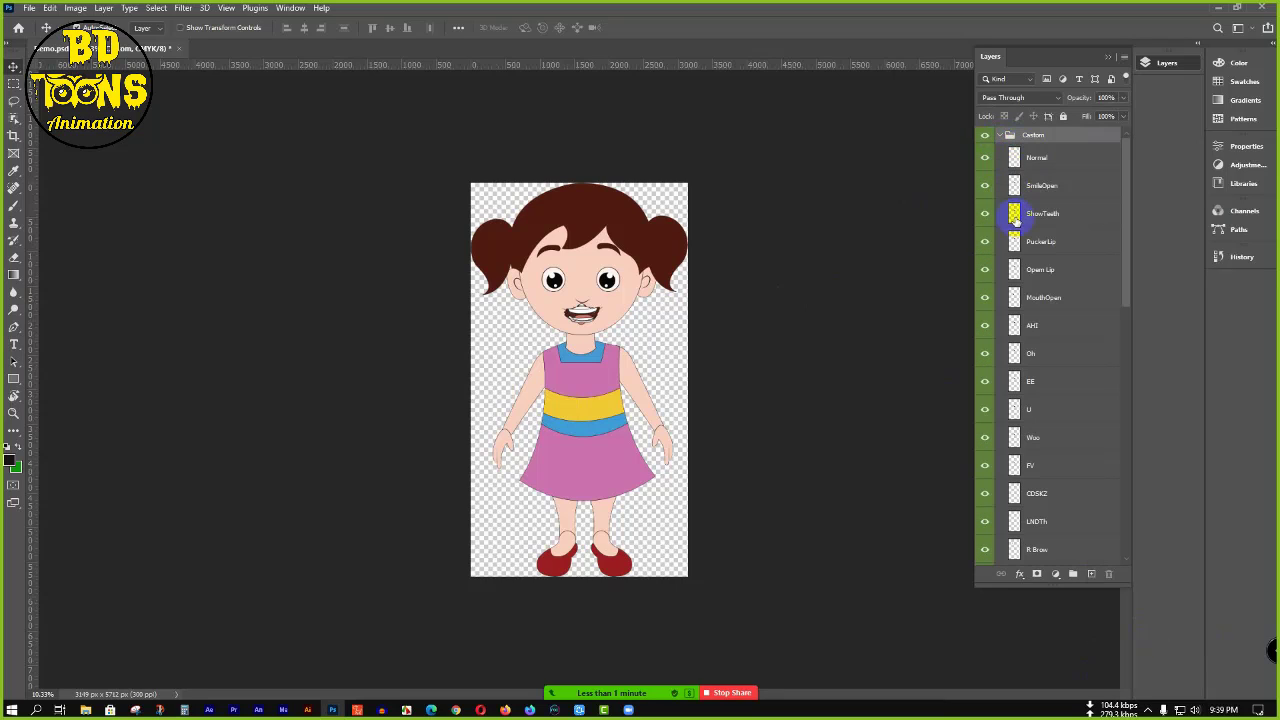
click(999, 135)
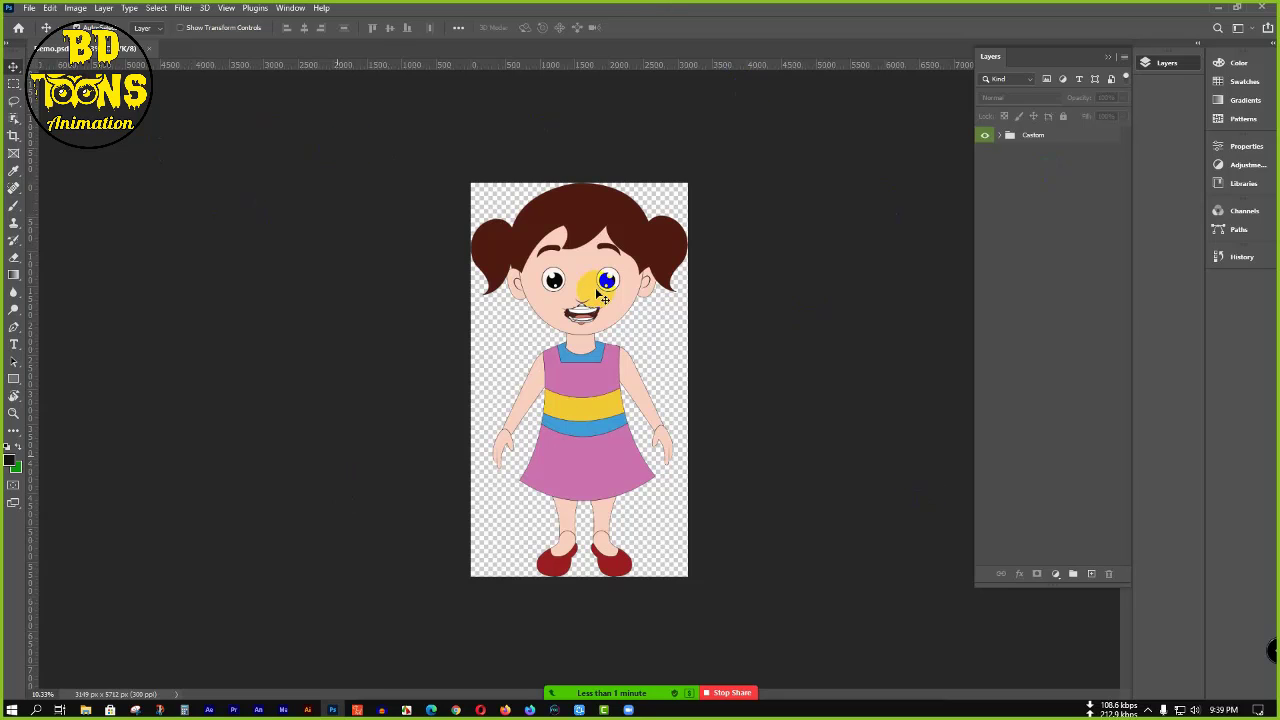
- Minimize the open program windows to reach the desktop and close the Class-3 folder window
click(1219, 8)
click(1220, 9)
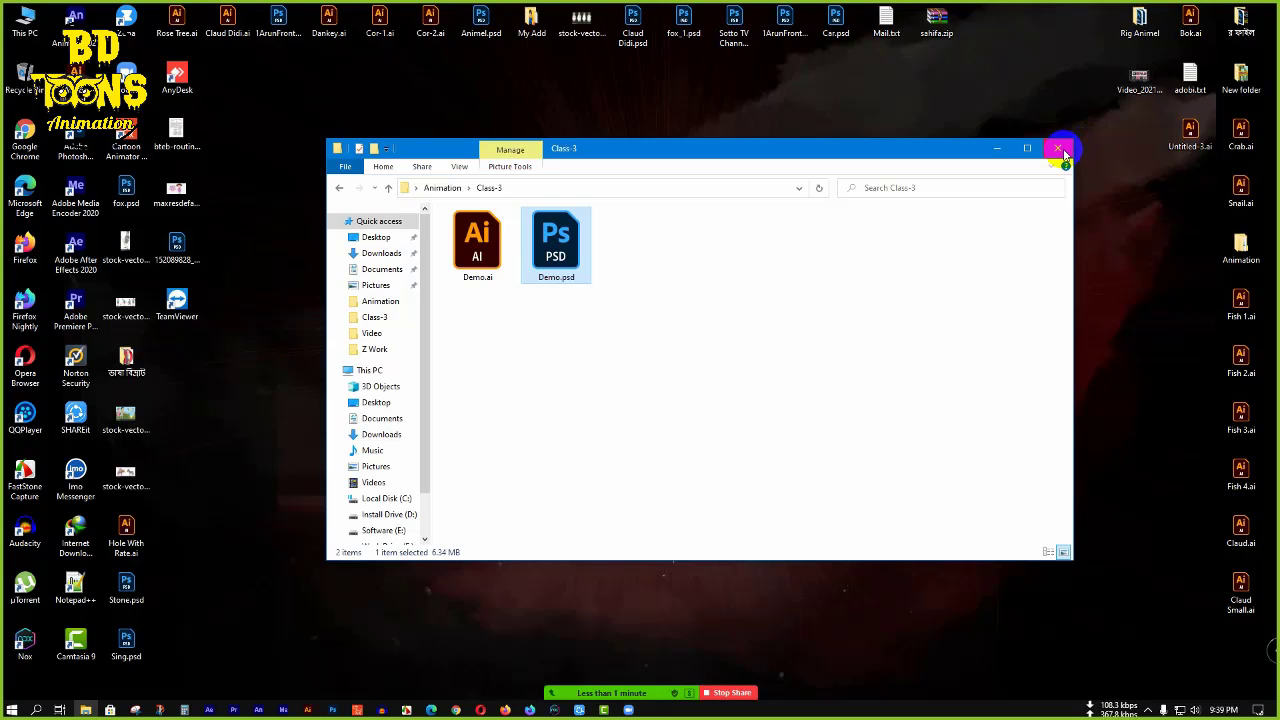
click(1061, 150)
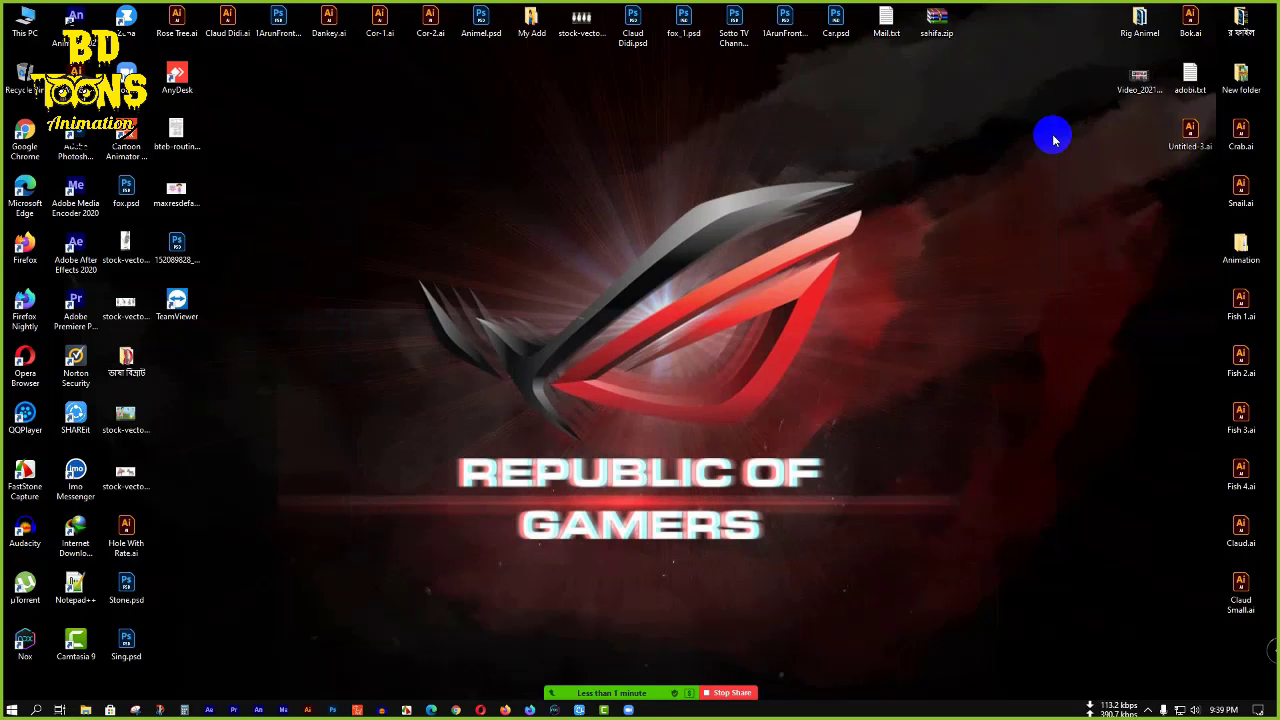
- Copy CTA_PSD_Ai_Trial_Resource_Pack.zip from the folder named with repeated C letters on Install Drive (D:), then close the window
double_click(27, 18)
double_click(655, 380)
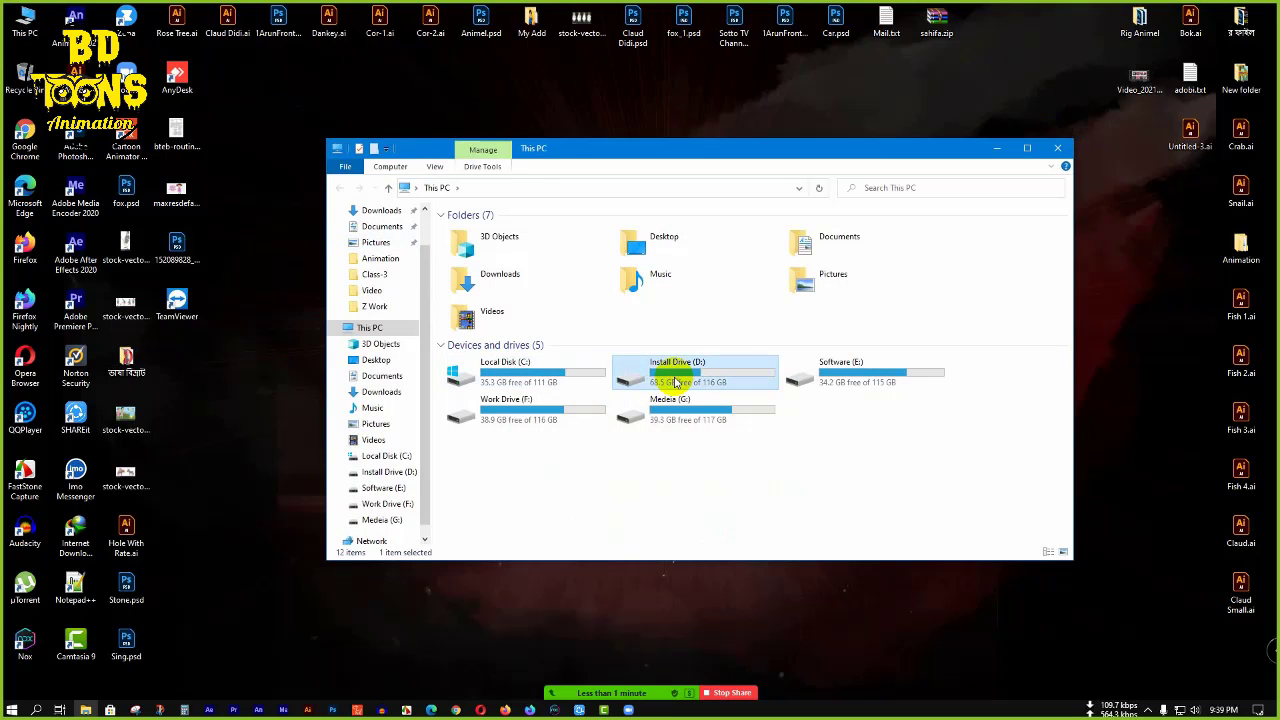
double_click(530, 273)
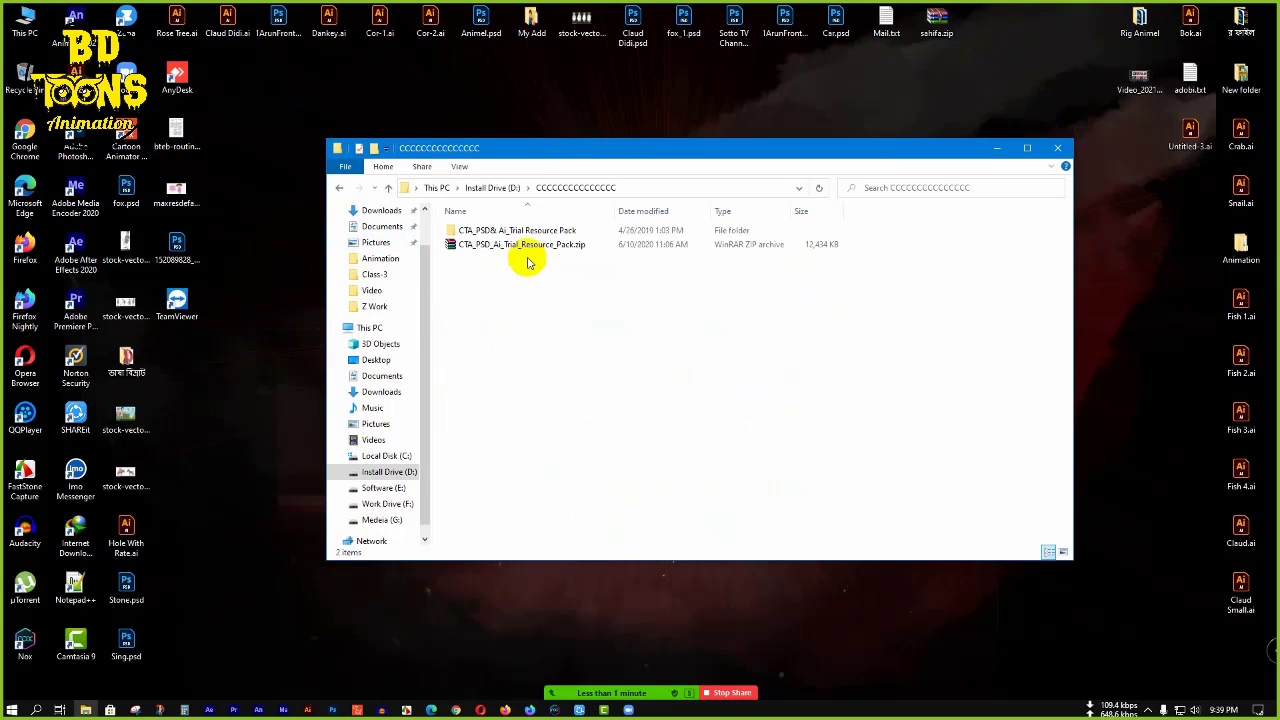
click(525, 246)
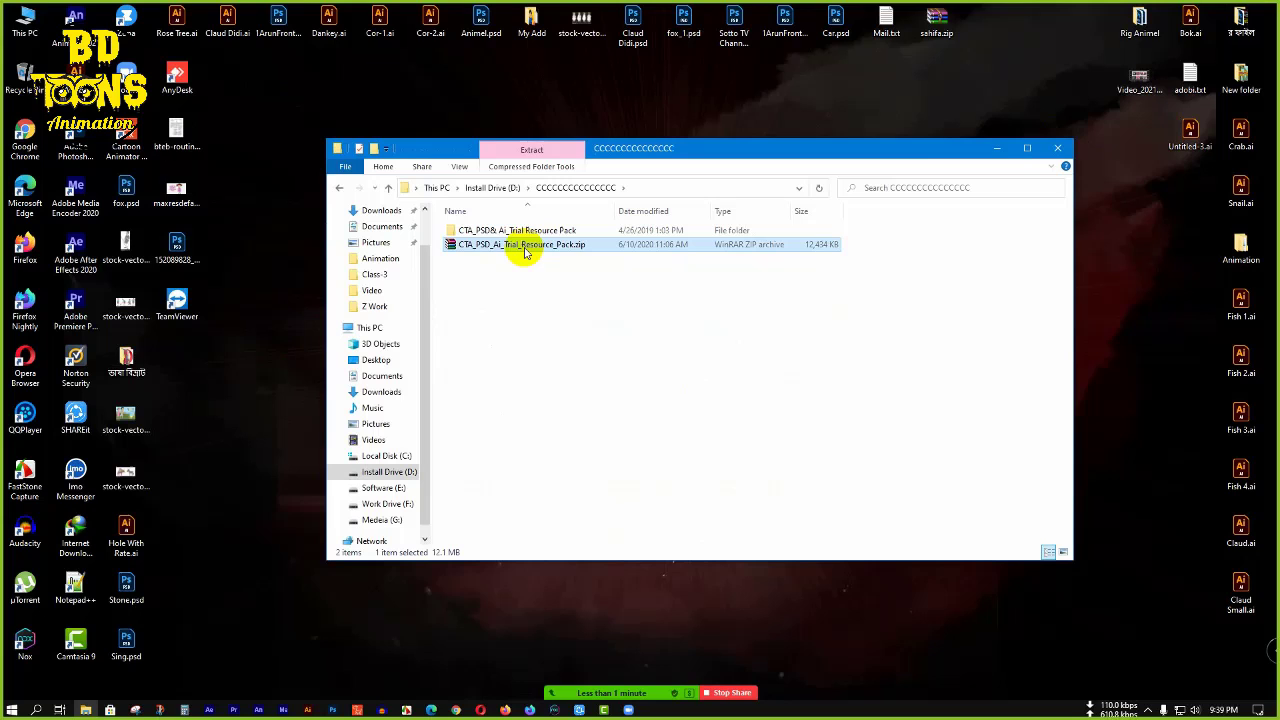
click(1058, 148)
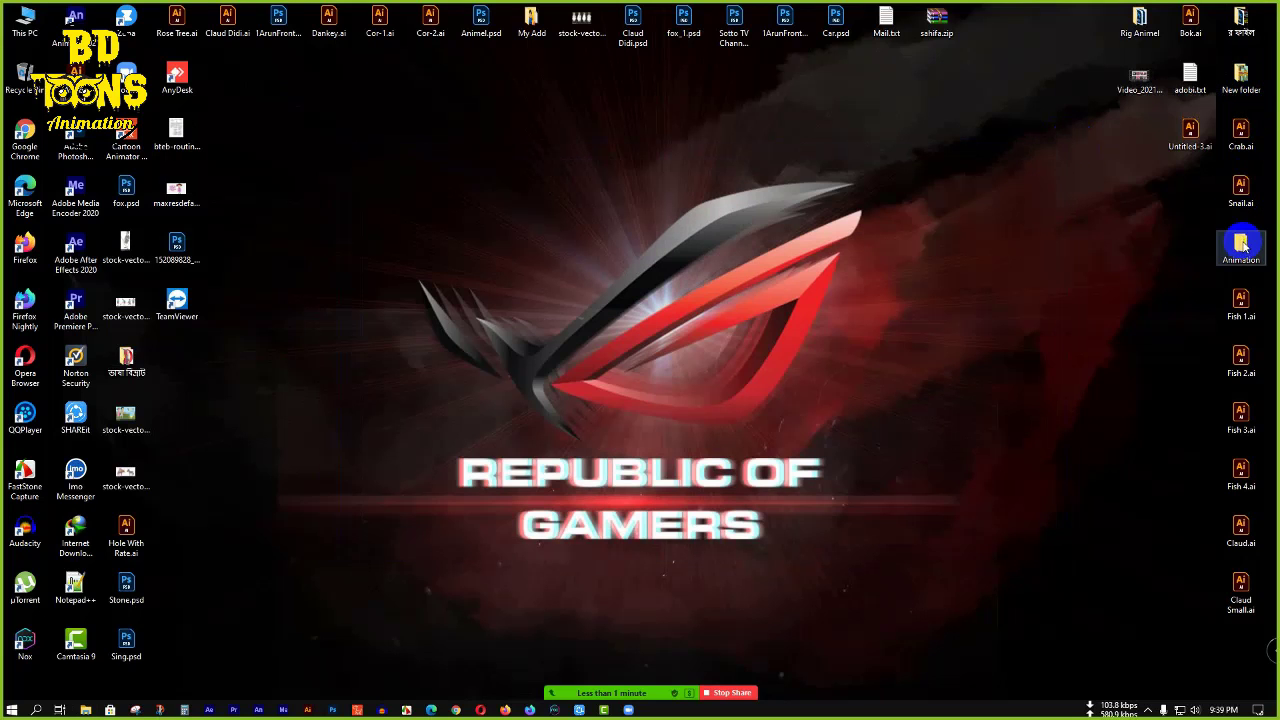
- Paste the copied resource pack zip into the Class-3 folder inside the desktop's Animation folder and select it there
double_click(1241, 245)
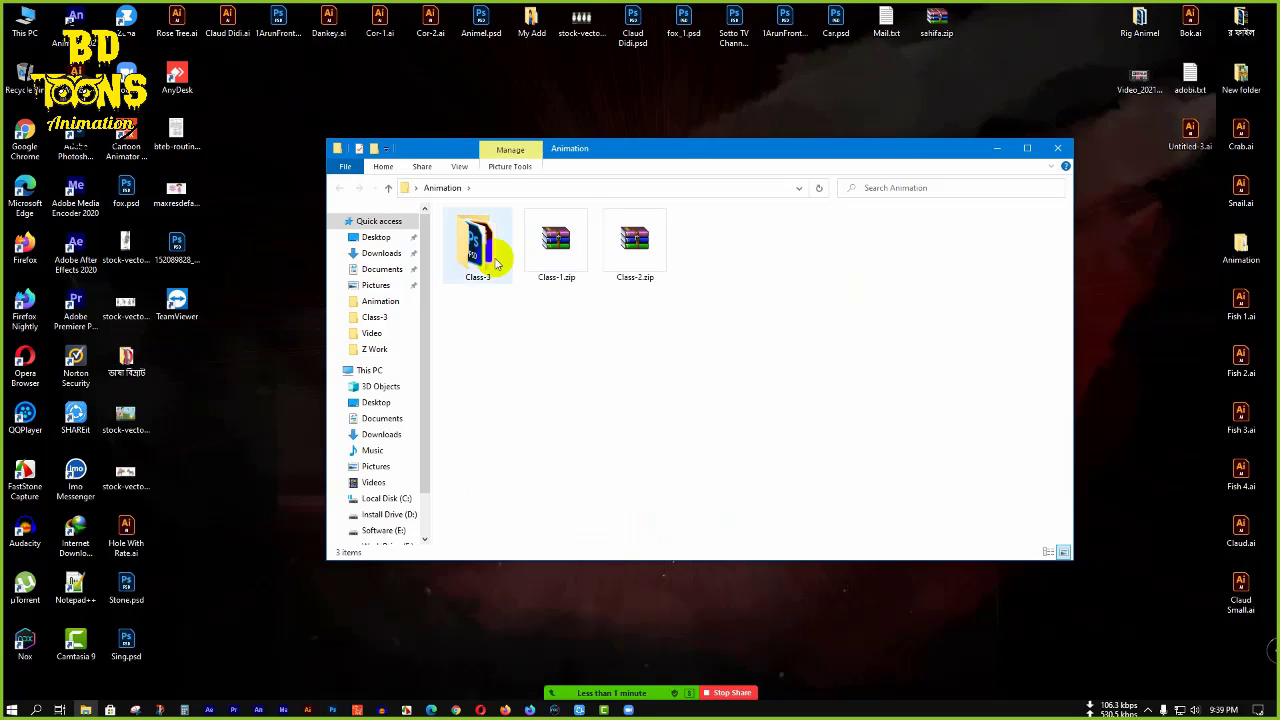
double_click(477, 237)
right_click(633, 285)
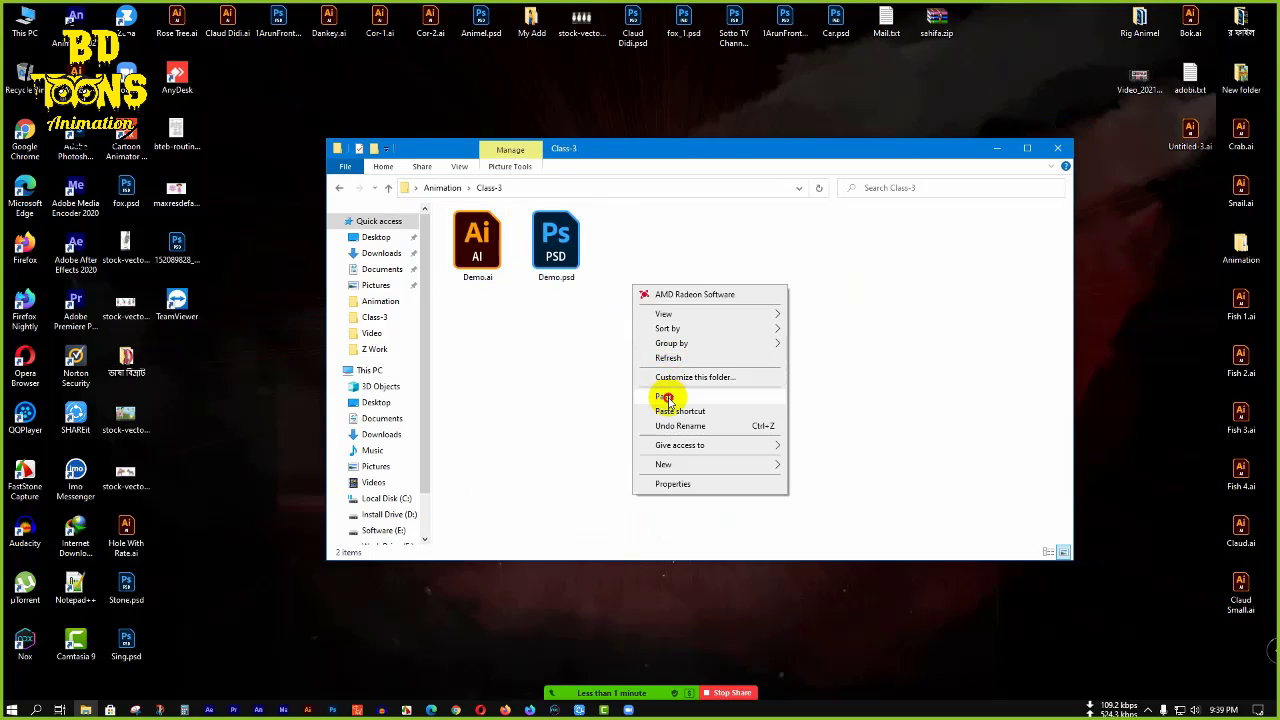
click(668, 397)
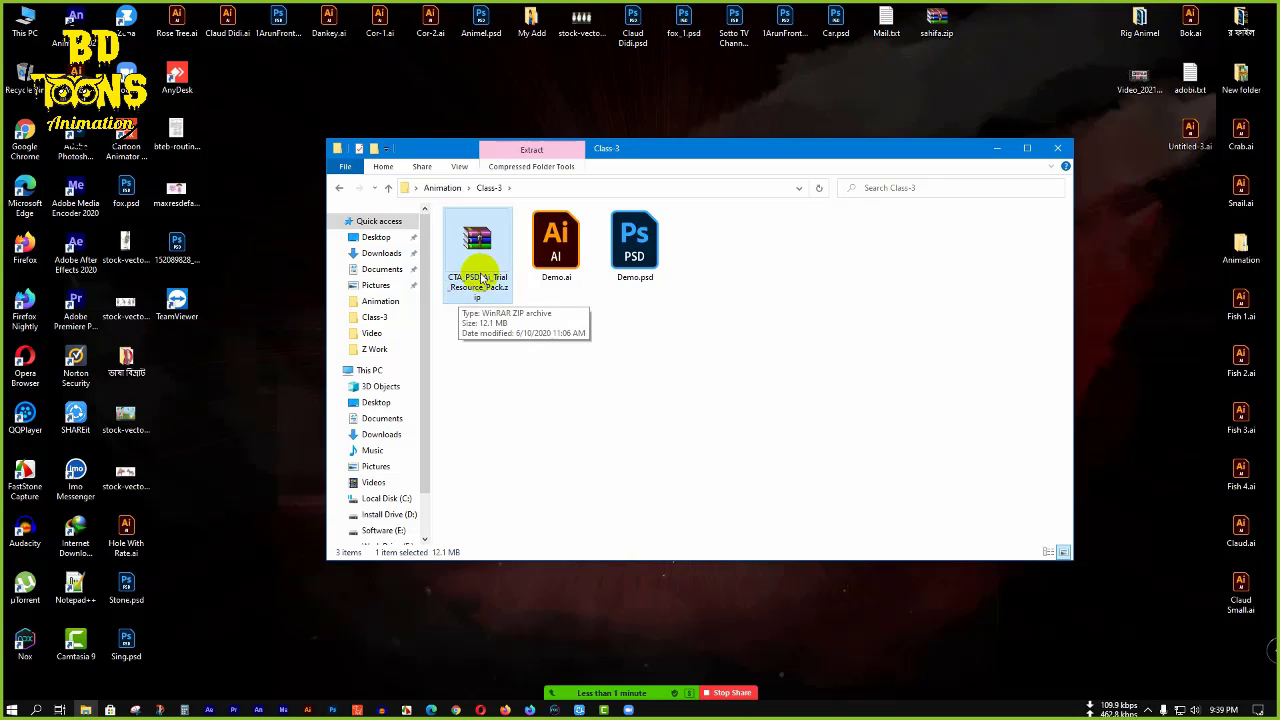
click(662, 330)
click(484, 254)
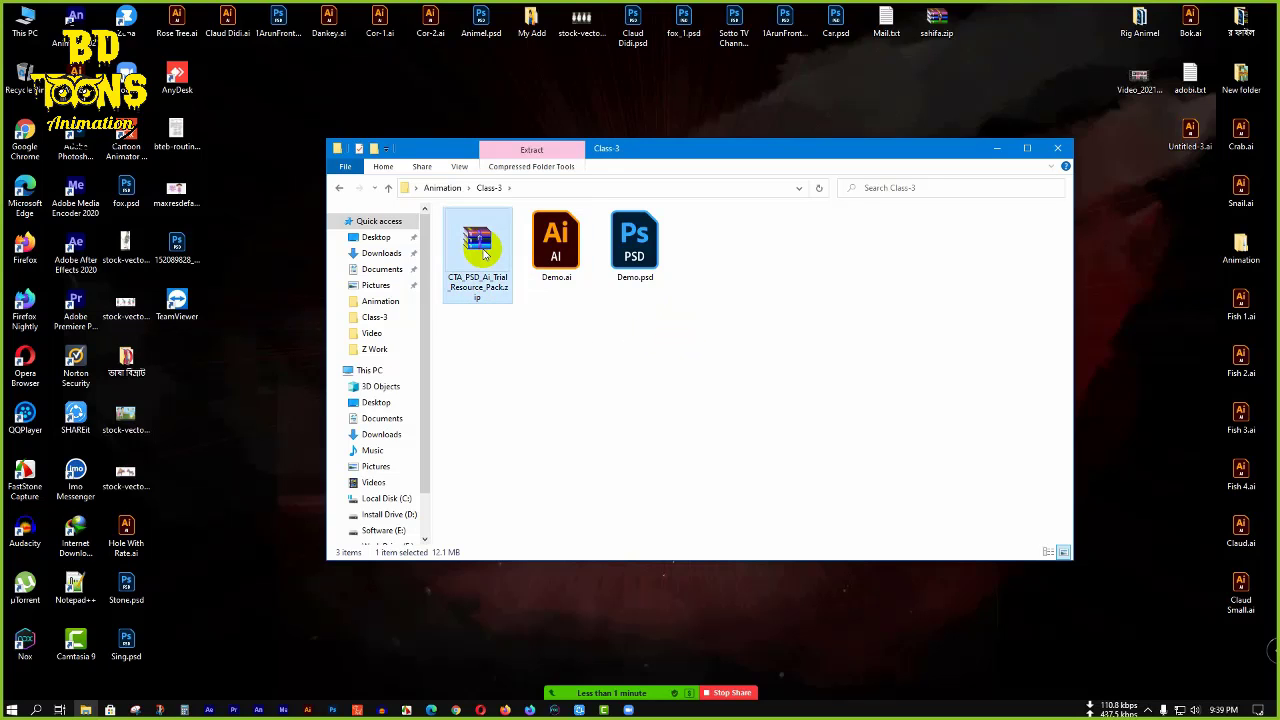
right_click(484, 254)
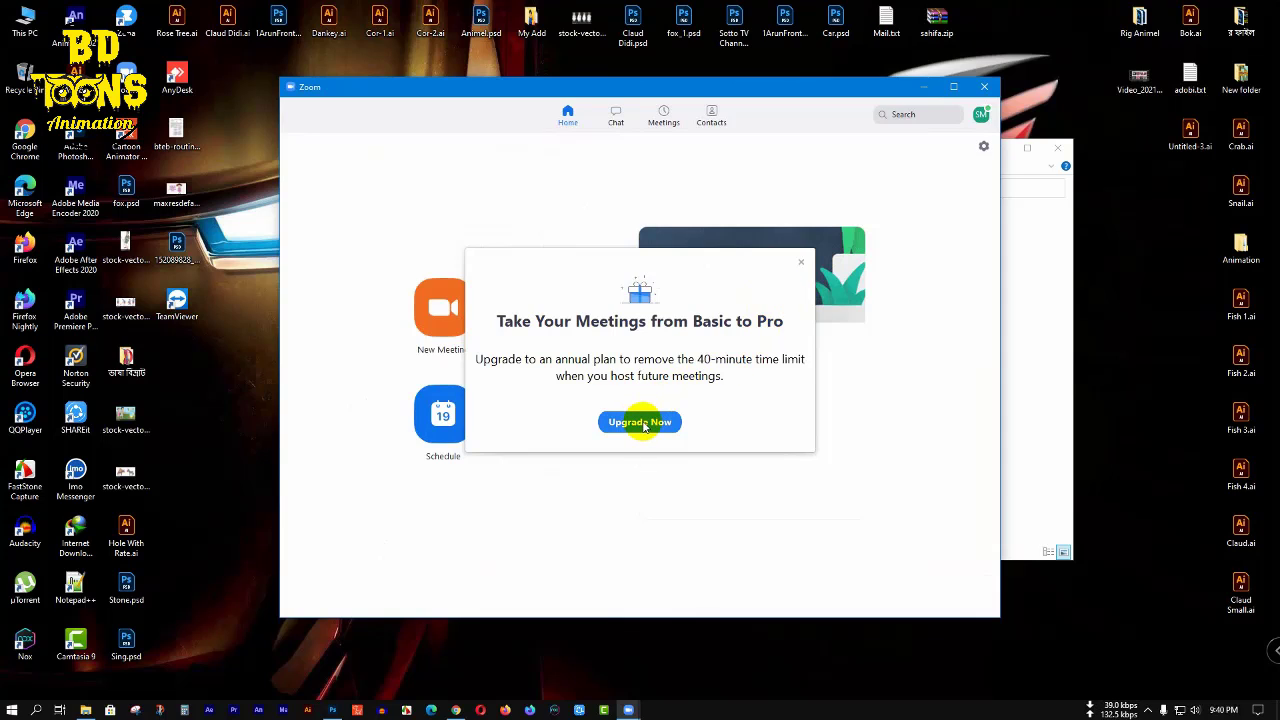
- Dismiss the Zoom upgrade offer and pause the FastStone Screen Recorder
click(804, 263)
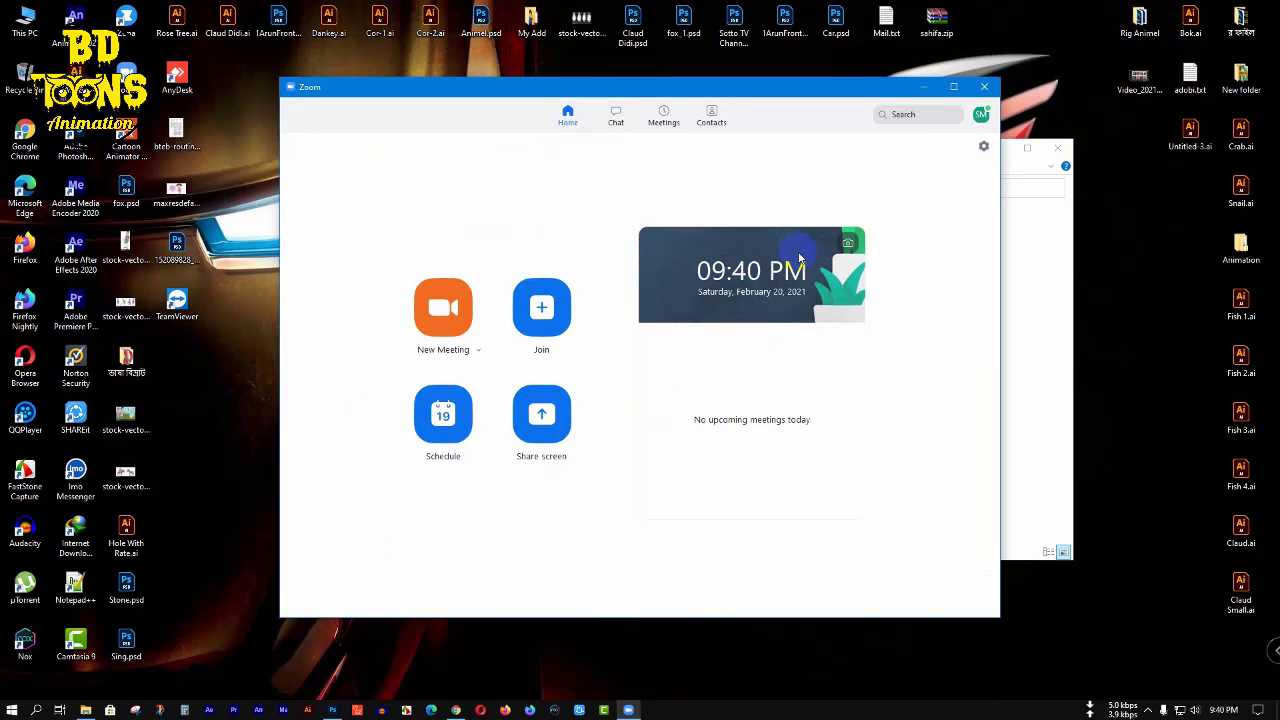
click(455, 330)
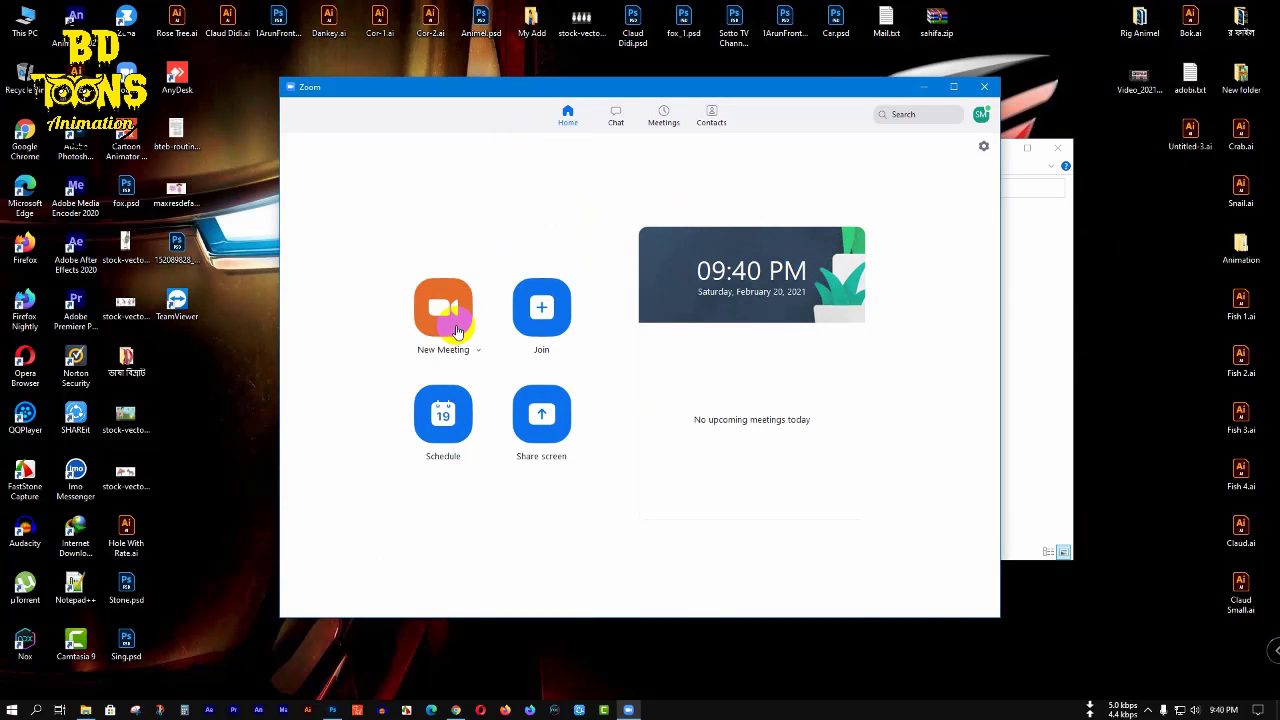
click(1150, 710)
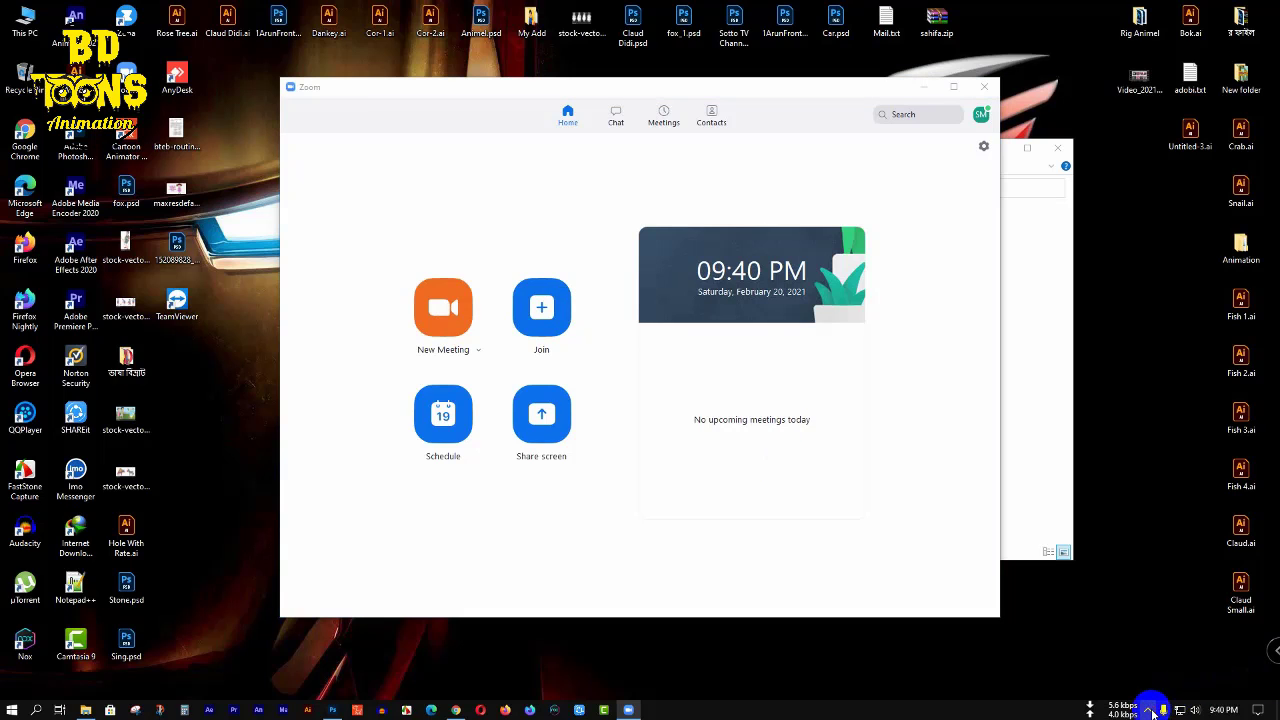
right_click(1095, 687)
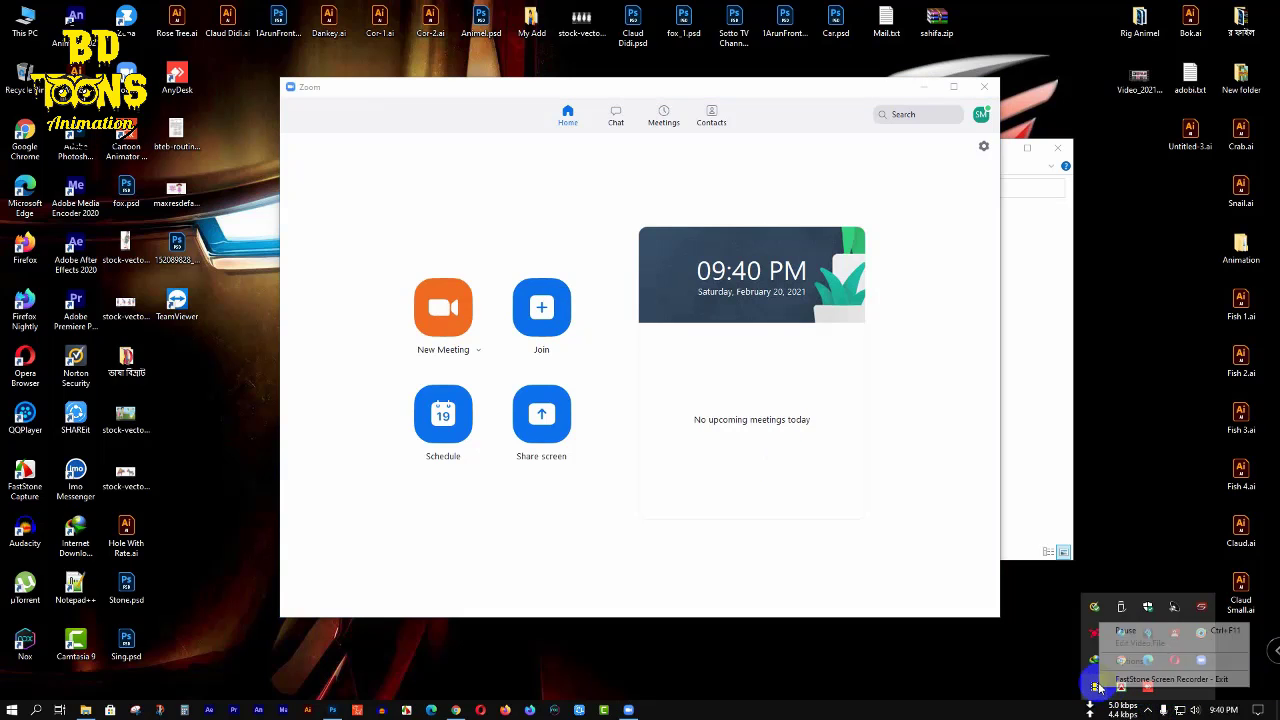
click(1125, 632)
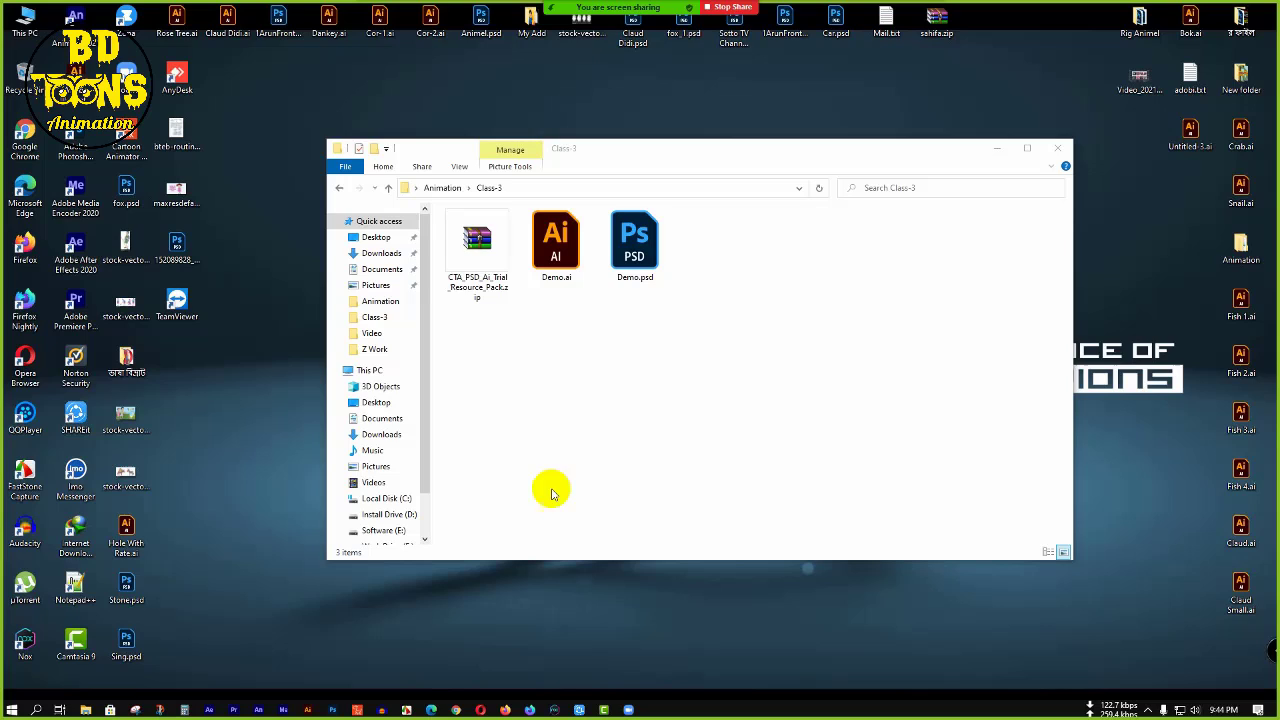
- Extract CTA_PSD_Ai_Trial_Resource_Pack.zip into the Class-3 folder and select the extracted folder
click(487, 247)
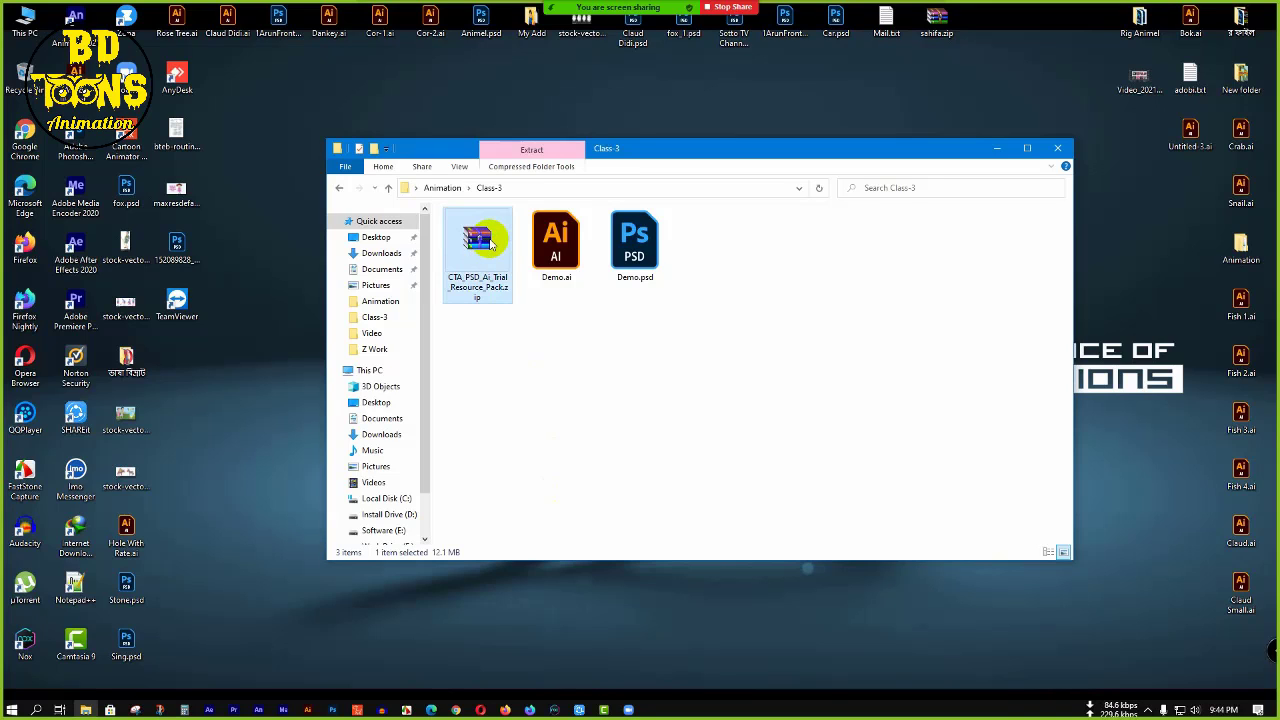
right_click(487, 245)
click(531, 326)
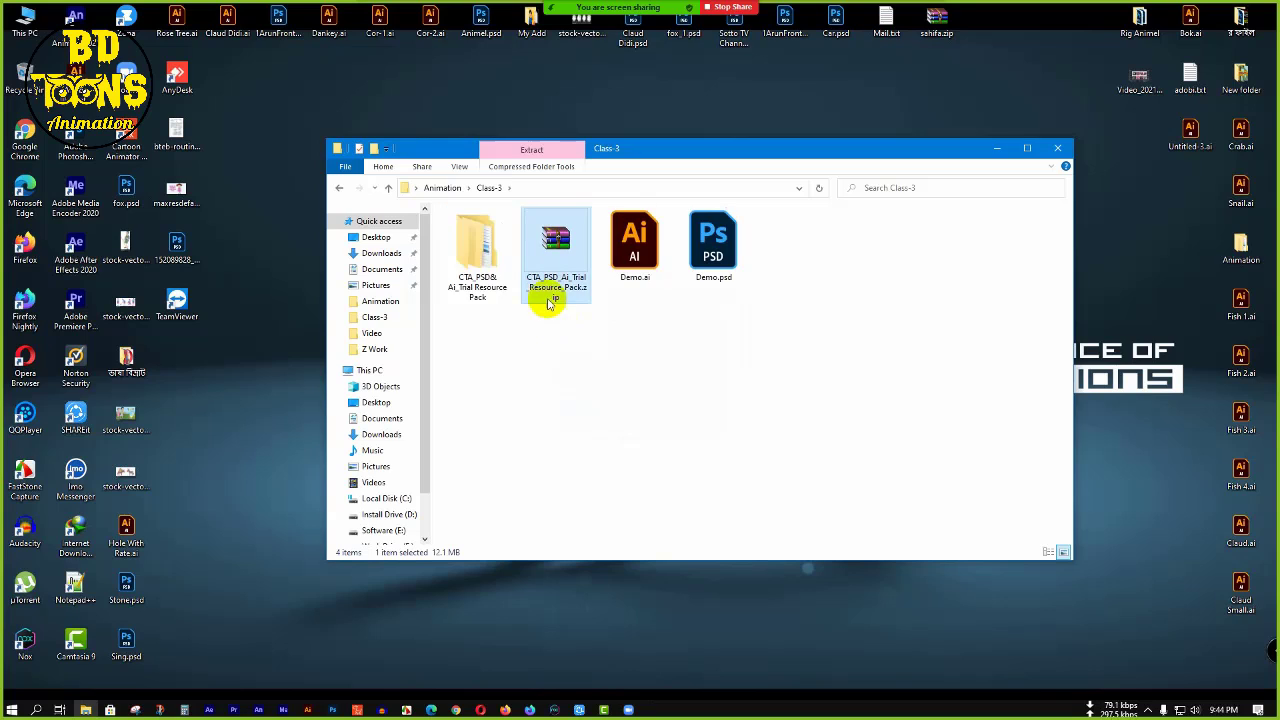
click(476, 268)
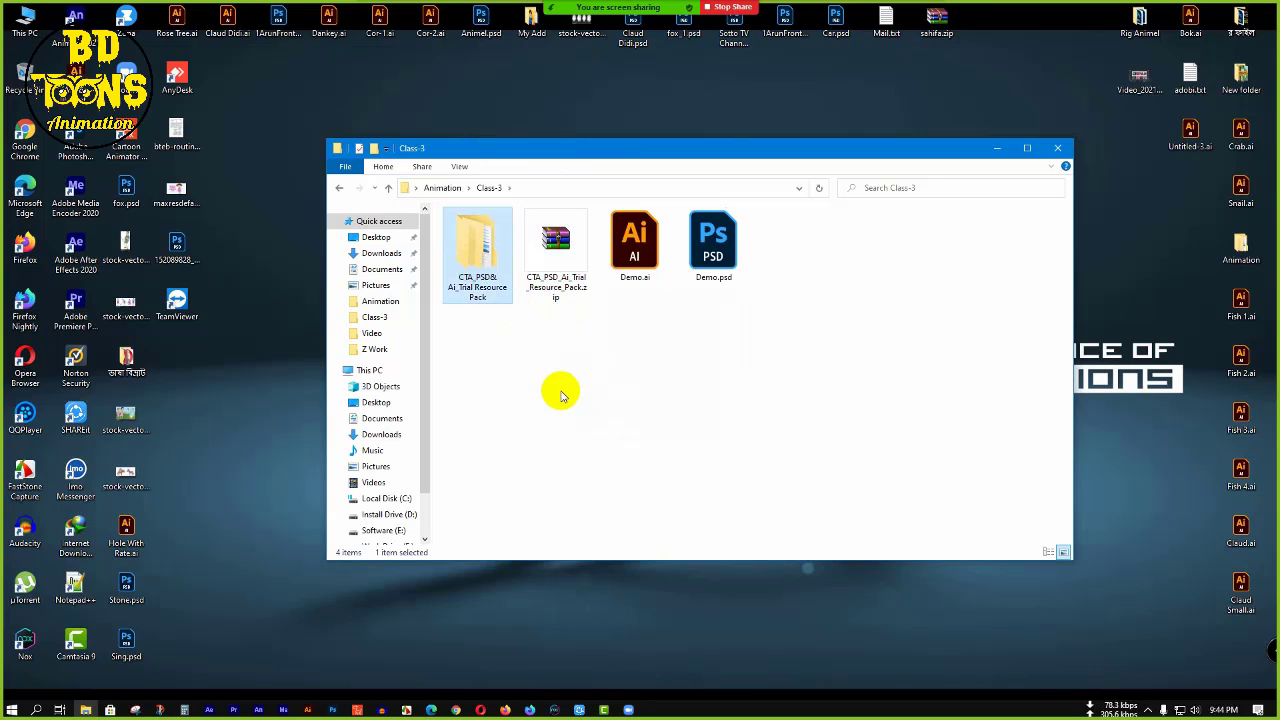
- Open Philipp_F.psd in Photoshop from the extracted pack's G3_360_Character_PSD_Template_Trial folder
double_click(476, 262)
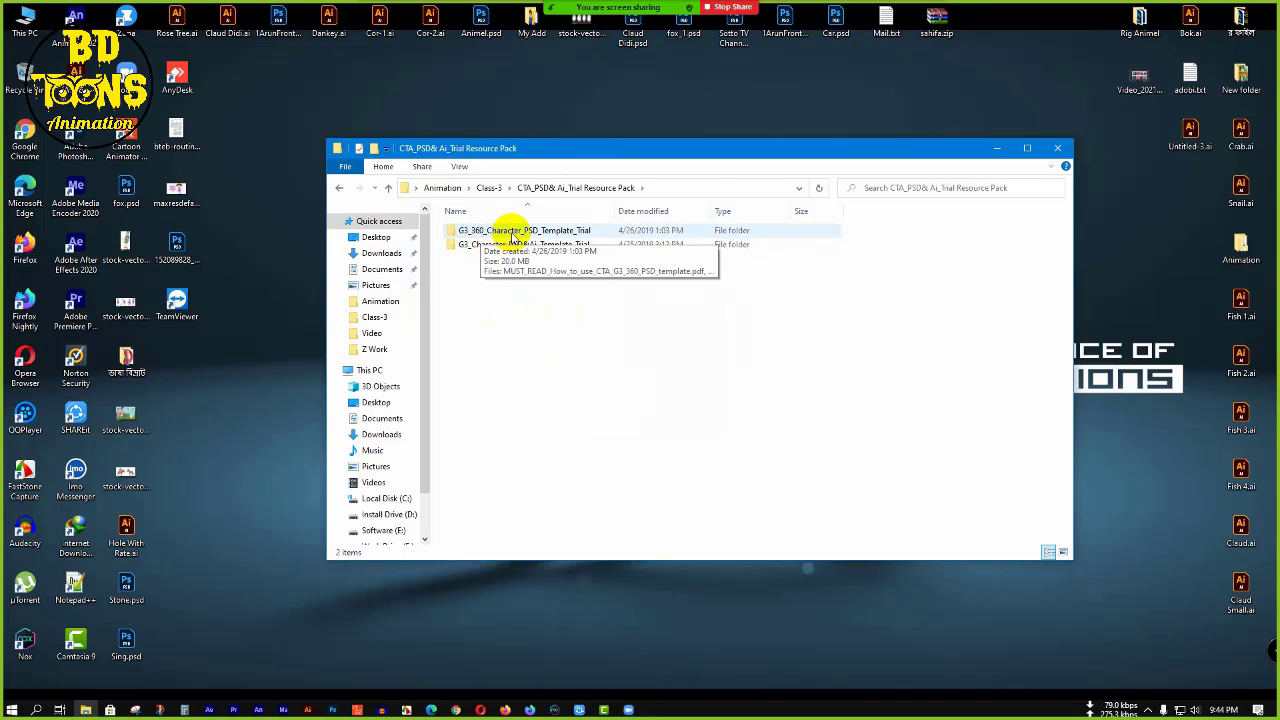
double_click(512, 232)
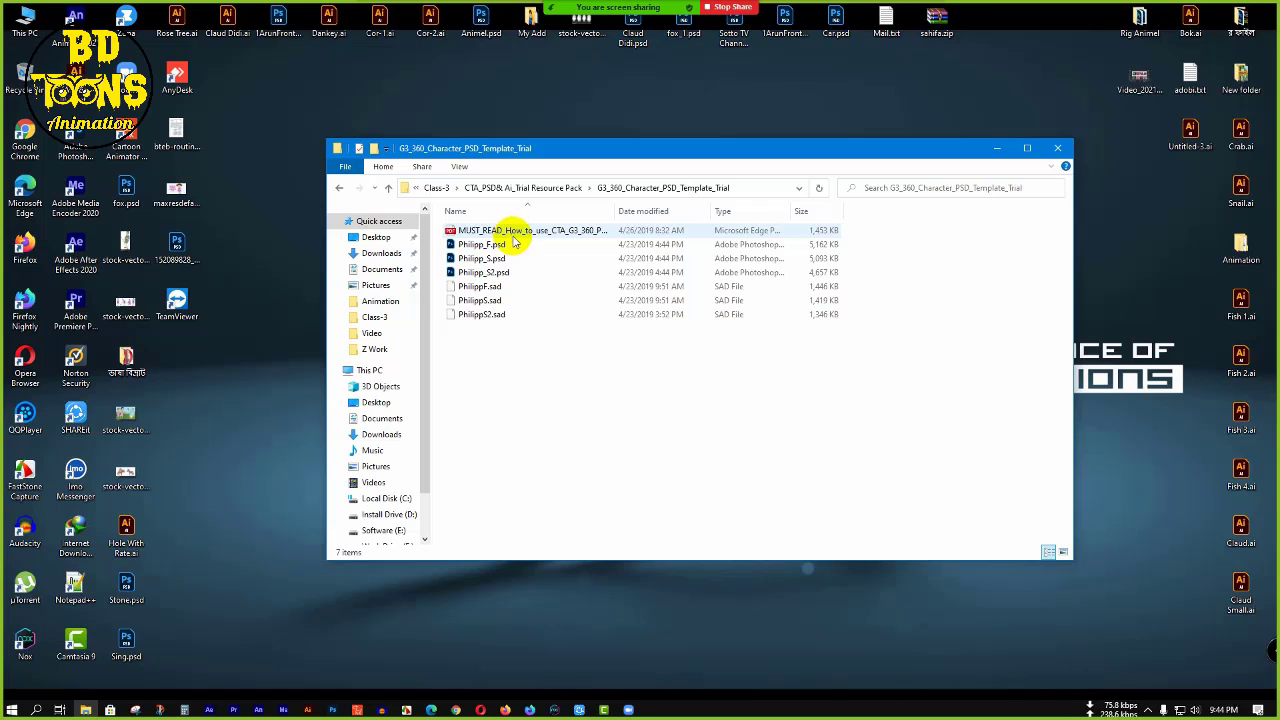
click(515, 244)
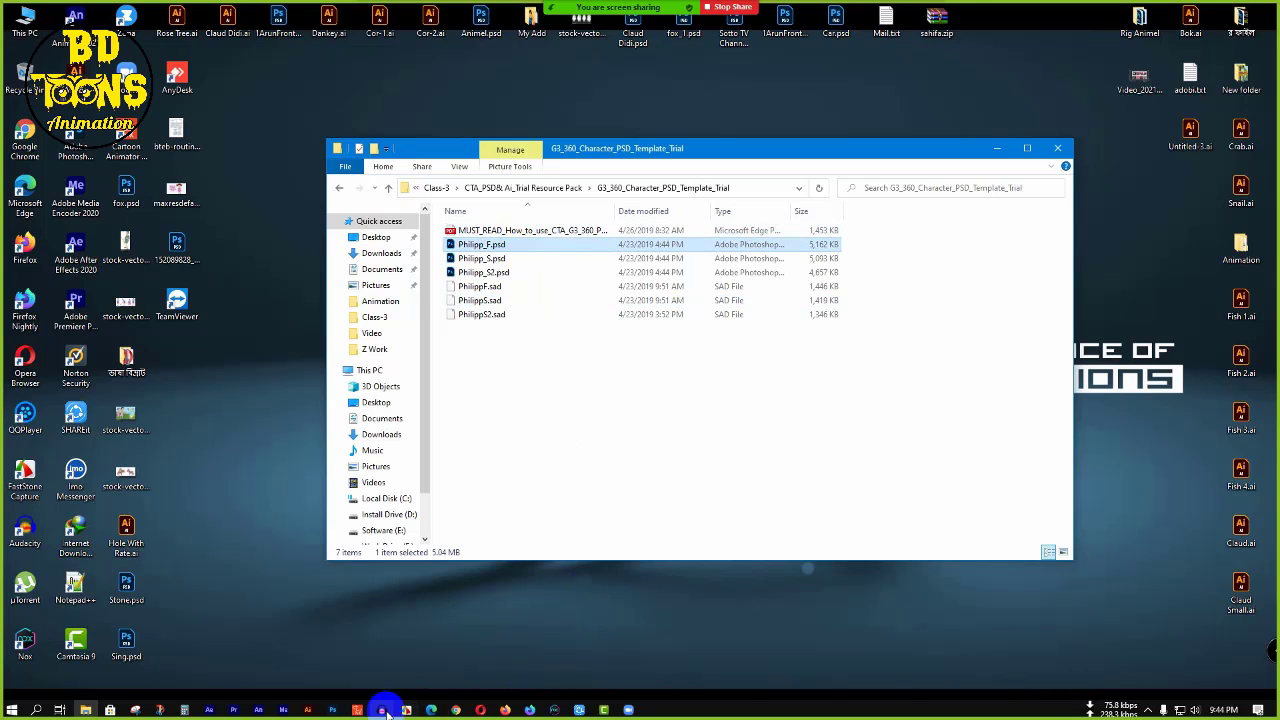
click(336, 710)
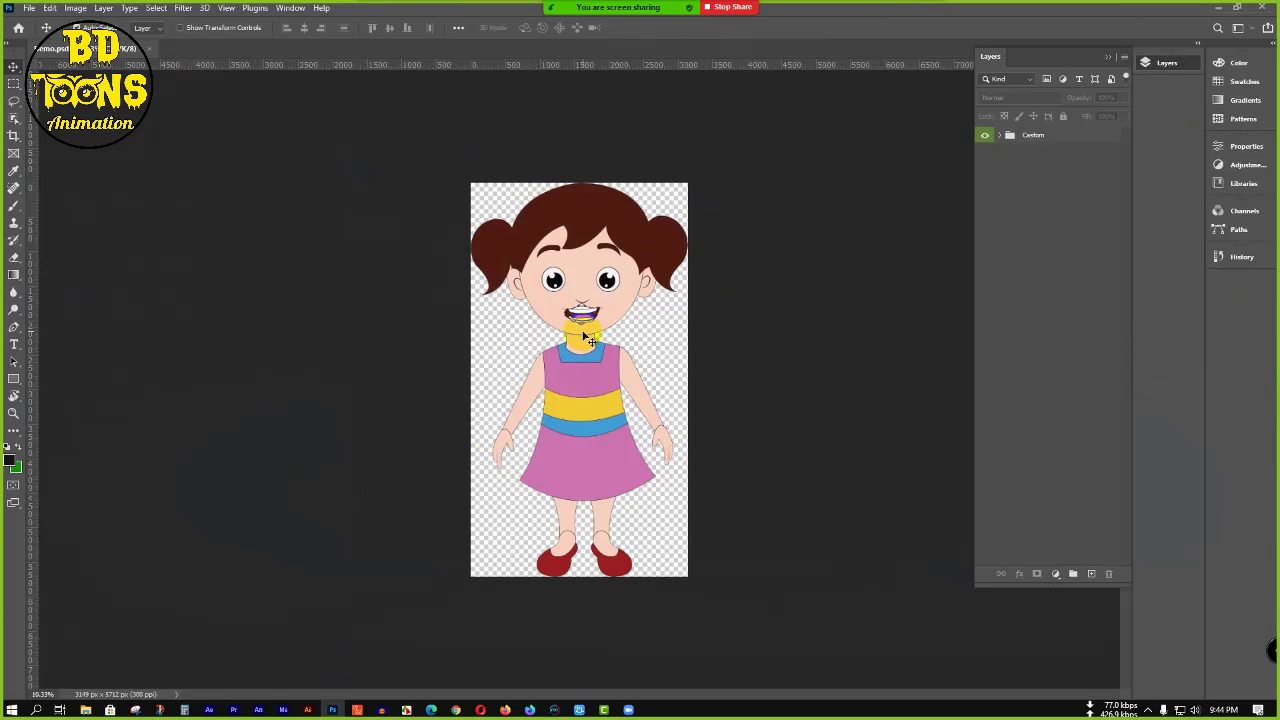
click(1220, 10)
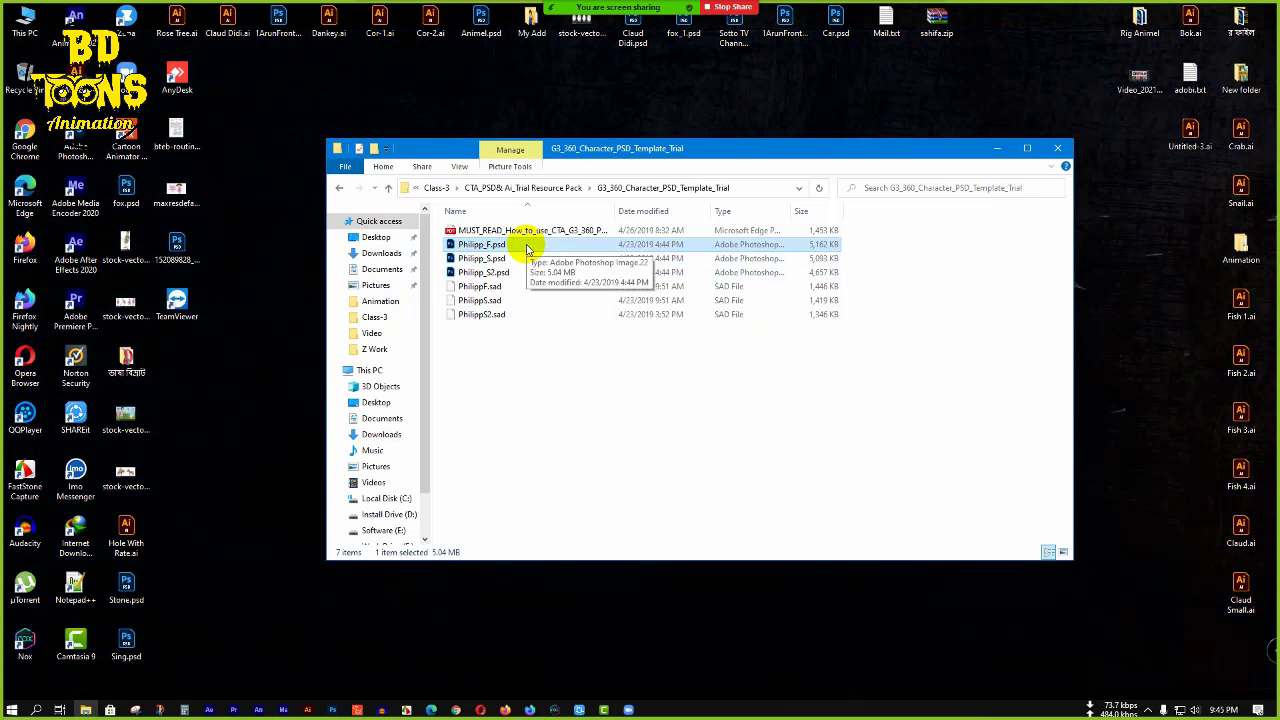
double_click(525, 245)
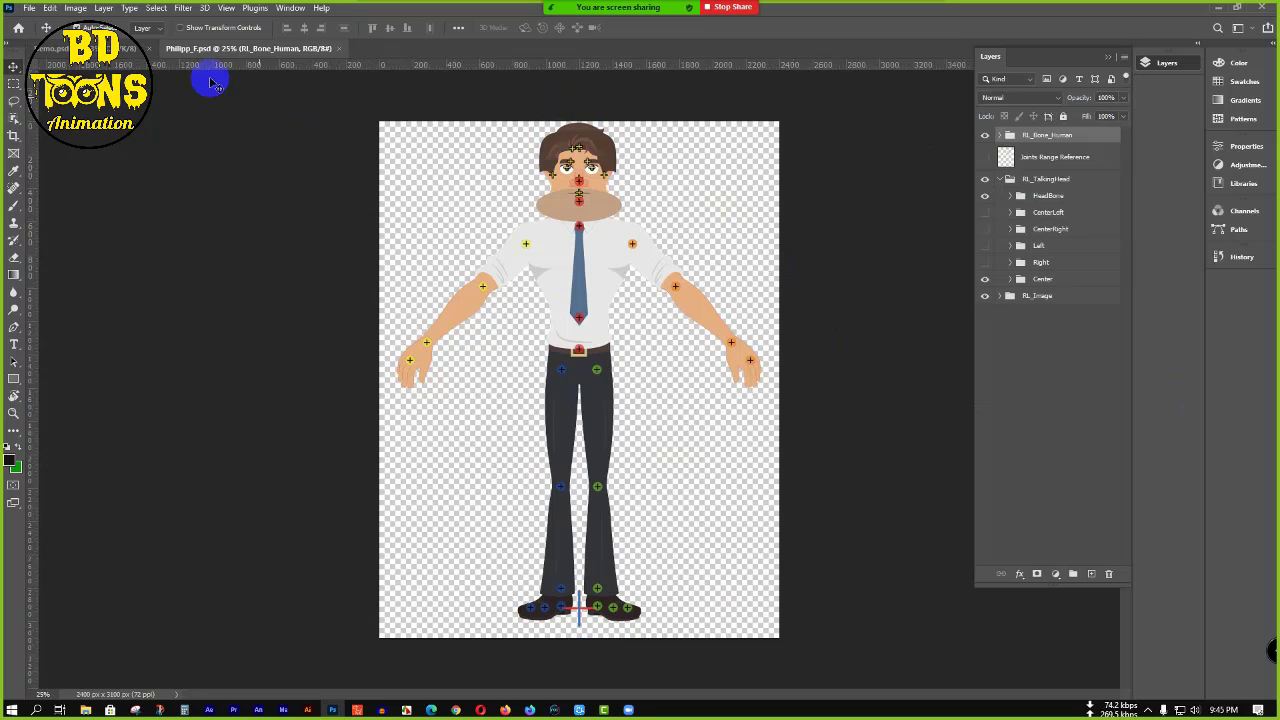
- Hide the RL_Bone_Human and HeadBone groups in Philipp_F.psd and collapse the RL_TalkingHead group
click(125, 50)
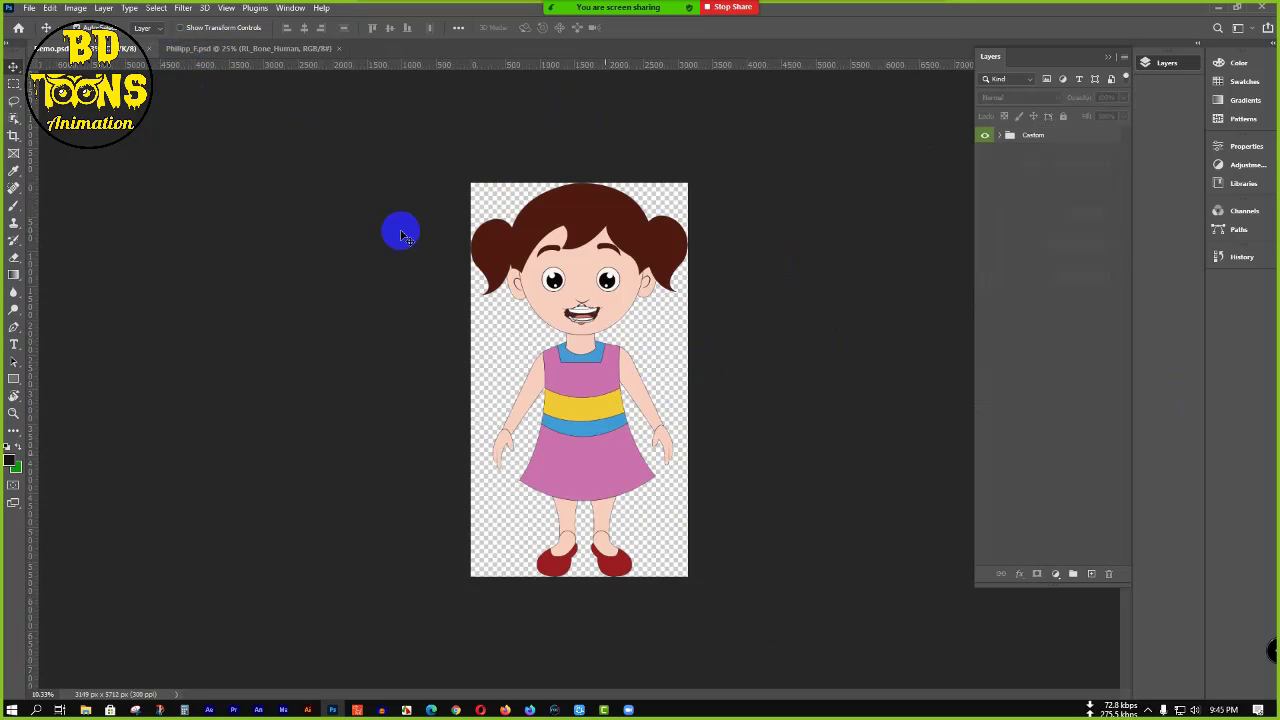
click(300, 48)
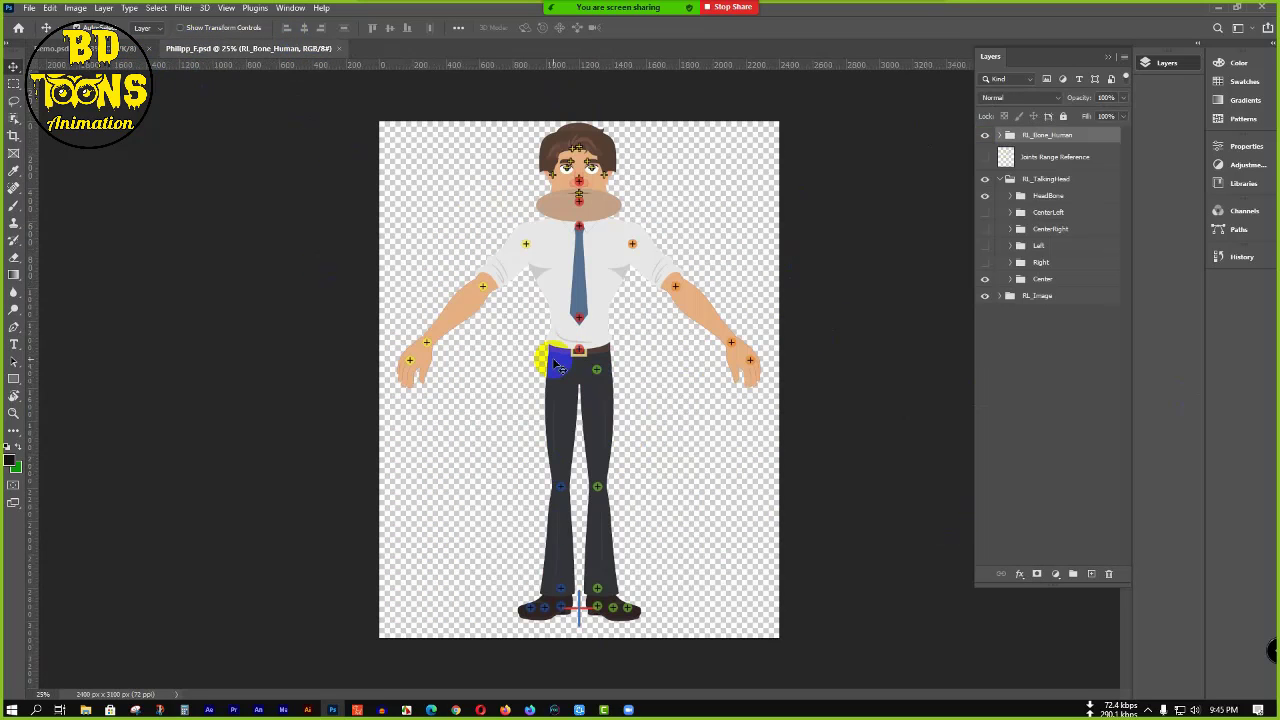
click(180, 186)
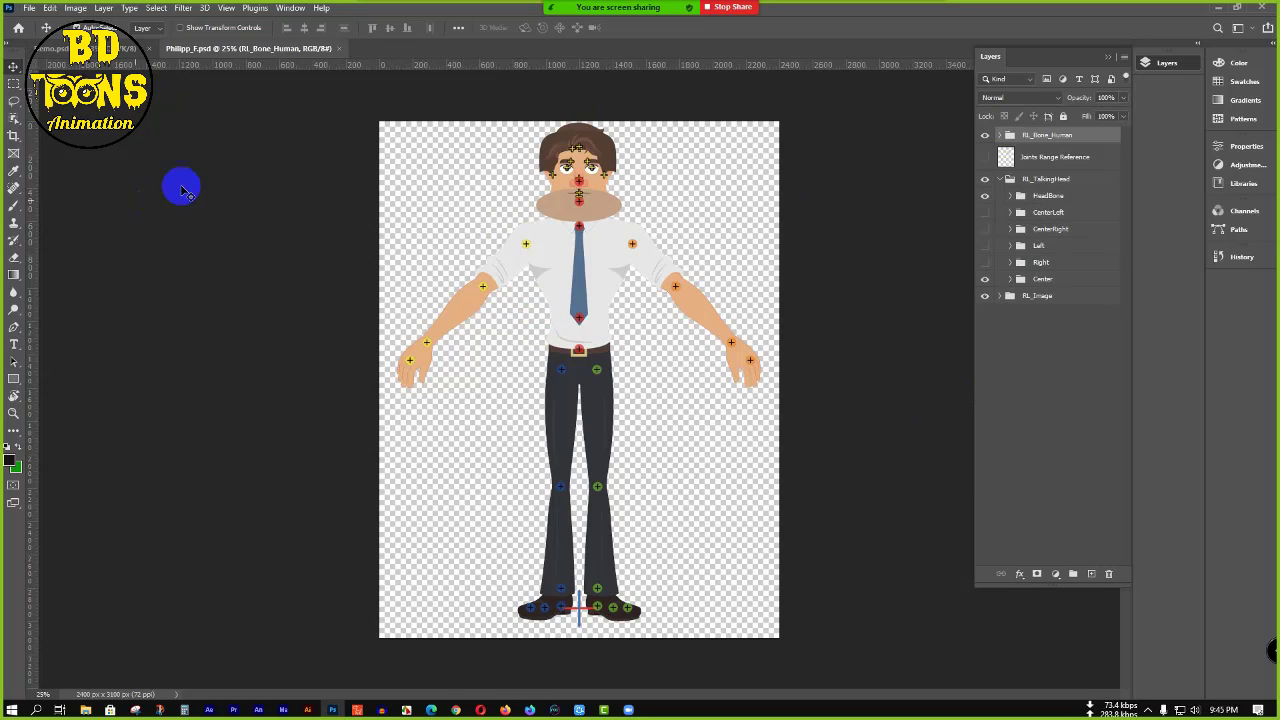
click(1018, 125)
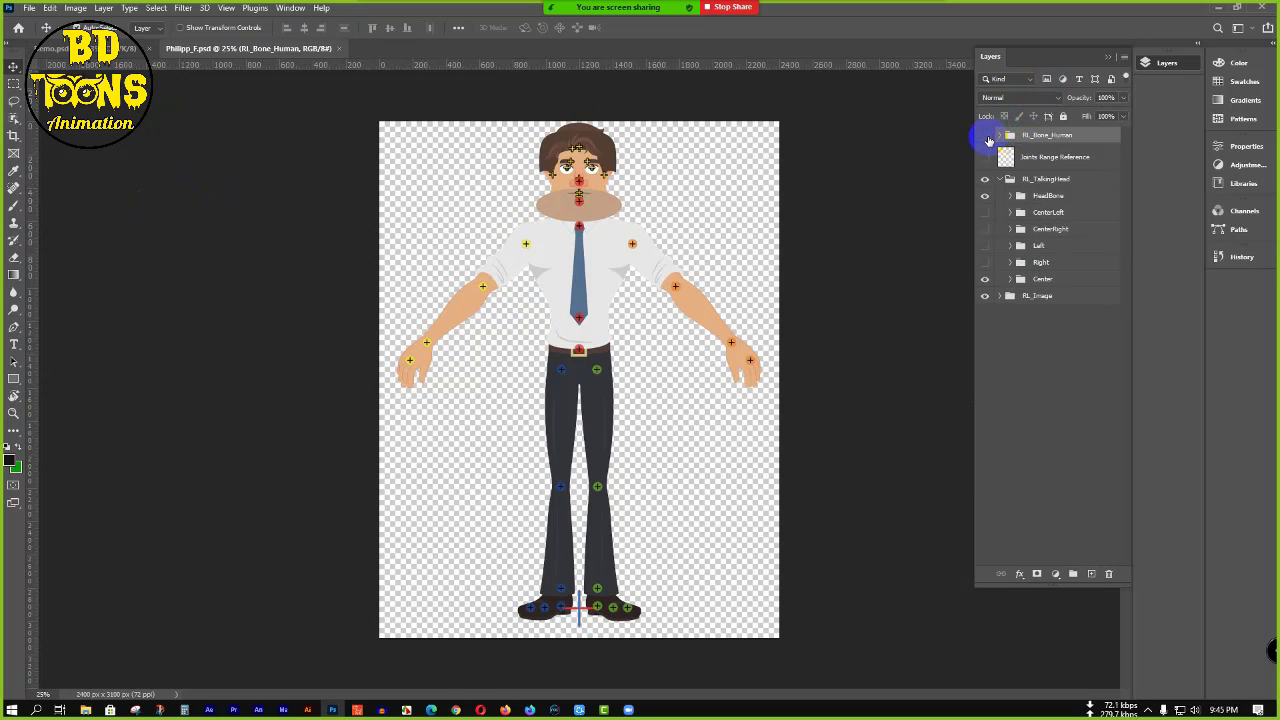
click(986, 137)
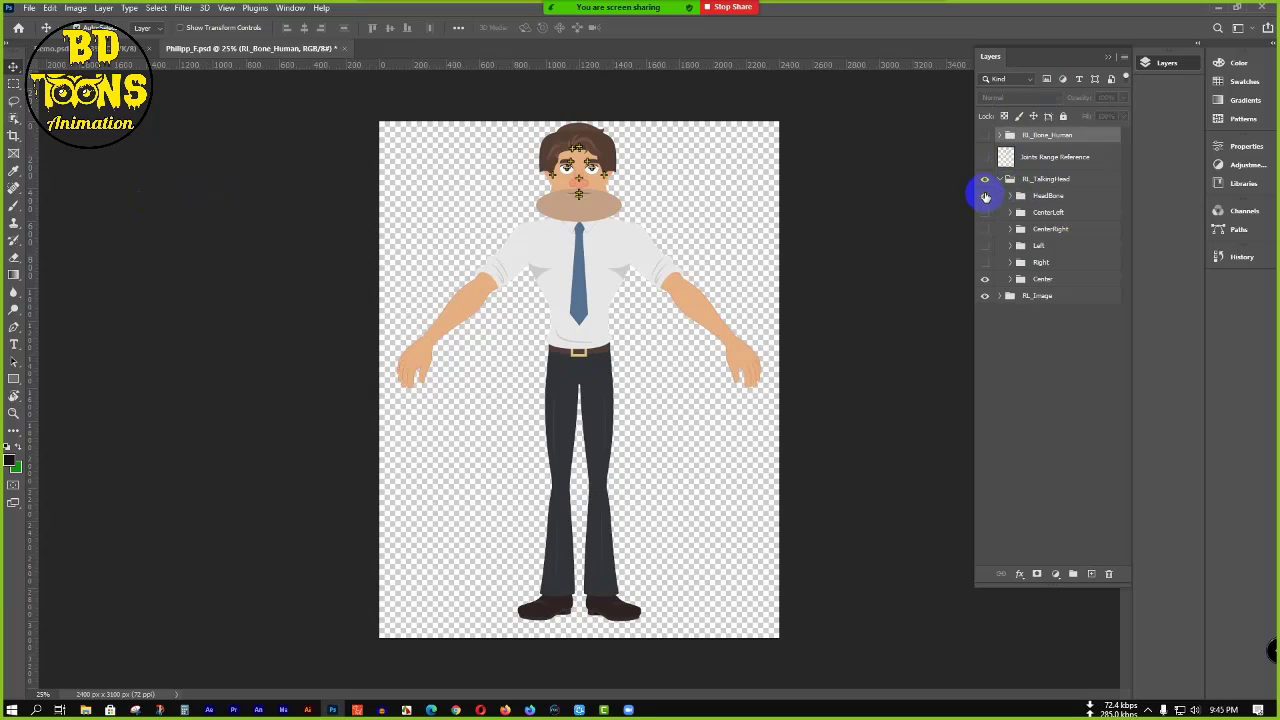
click(1000, 178)
click(1023, 268)
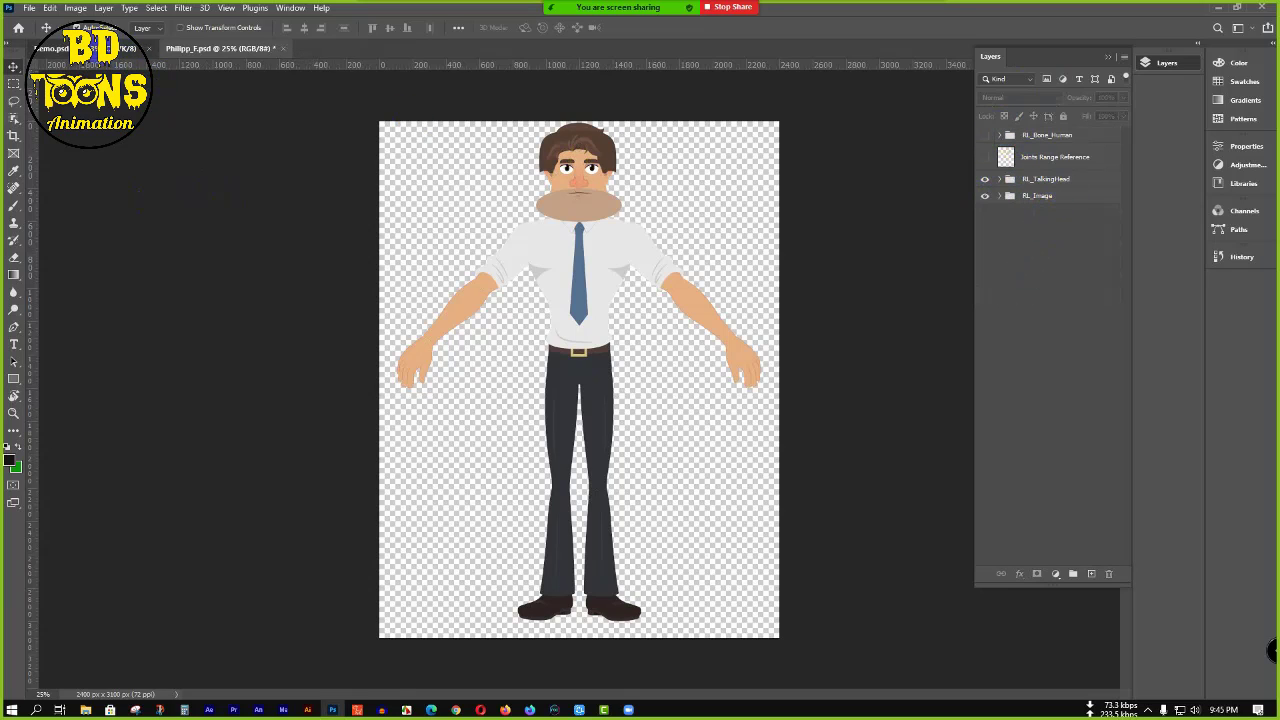
- Set the Move tool's auto-select to Group and copy the Custom group from Demo.psd onto the man in Philipp_F.psd
click(128, 48)
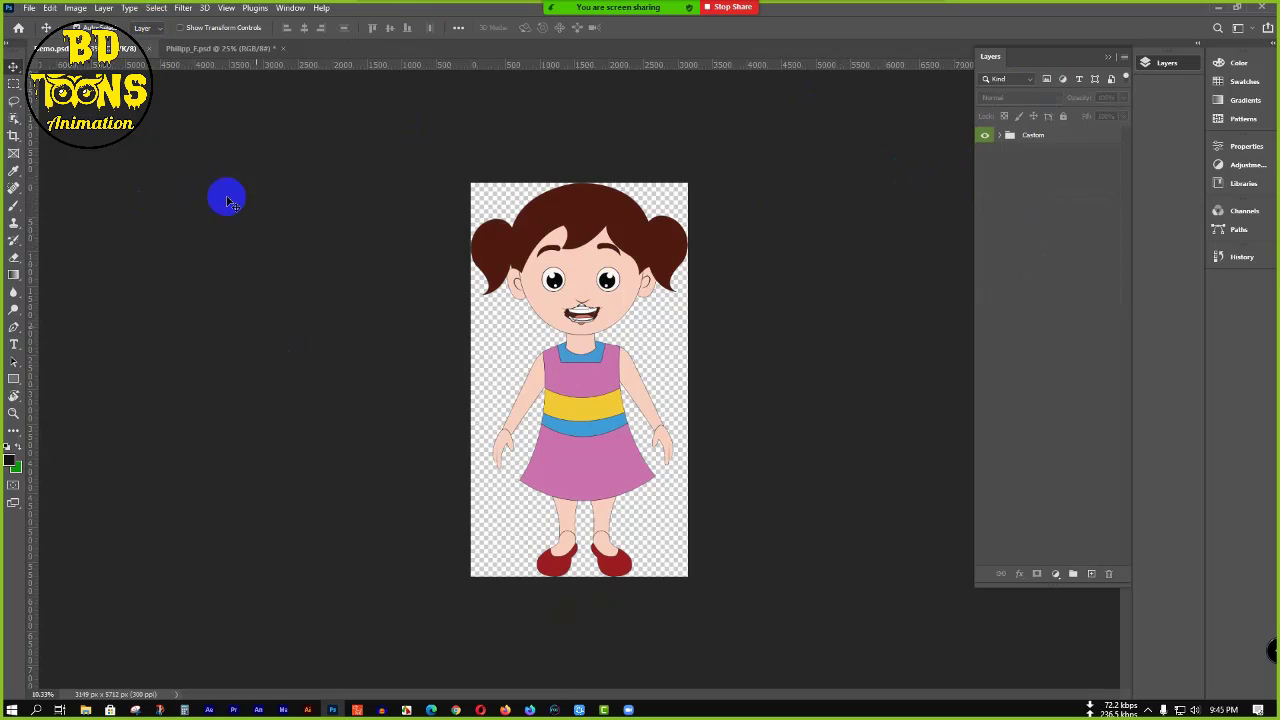
click(231, 50)
click(128, 50)
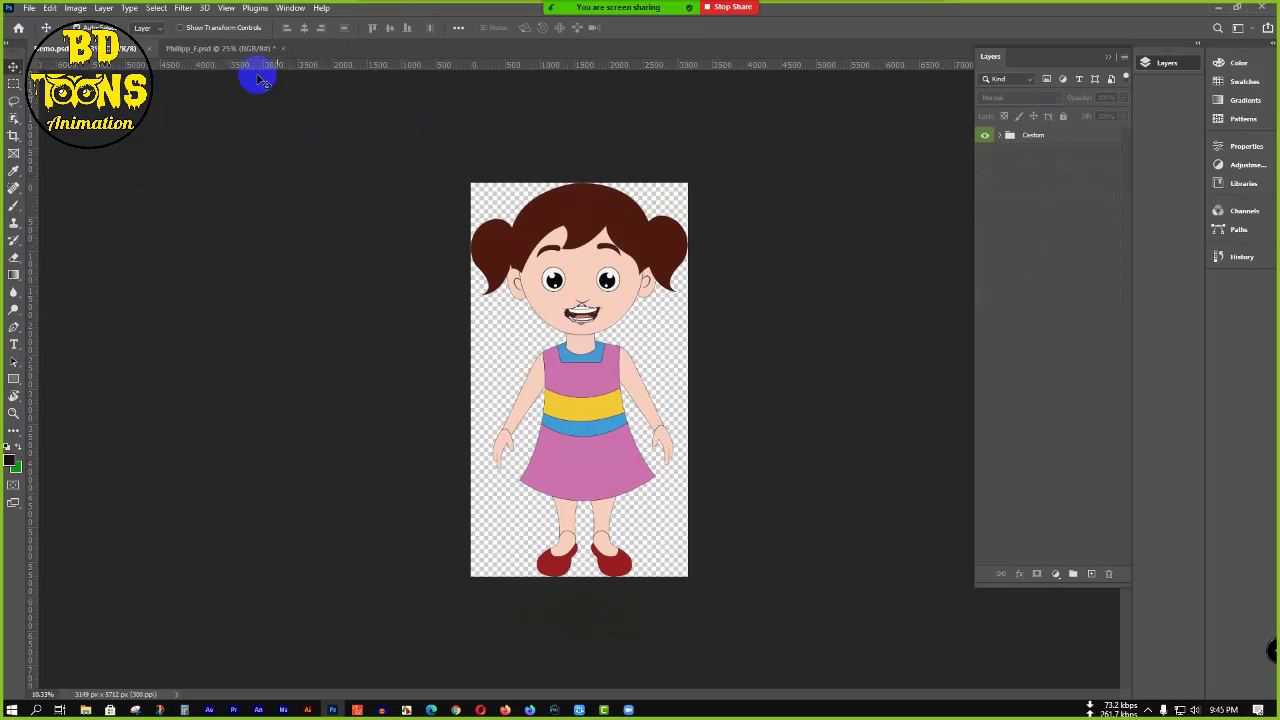
click(240, 49)
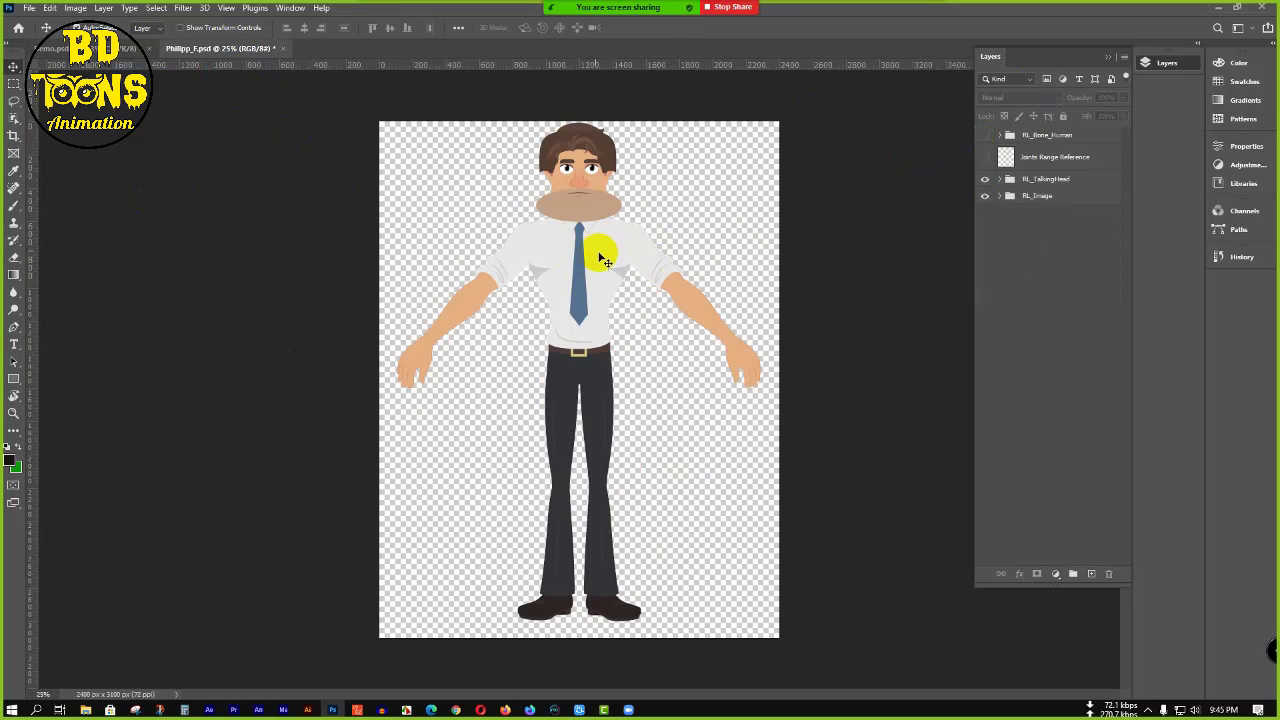
click(91, 50)
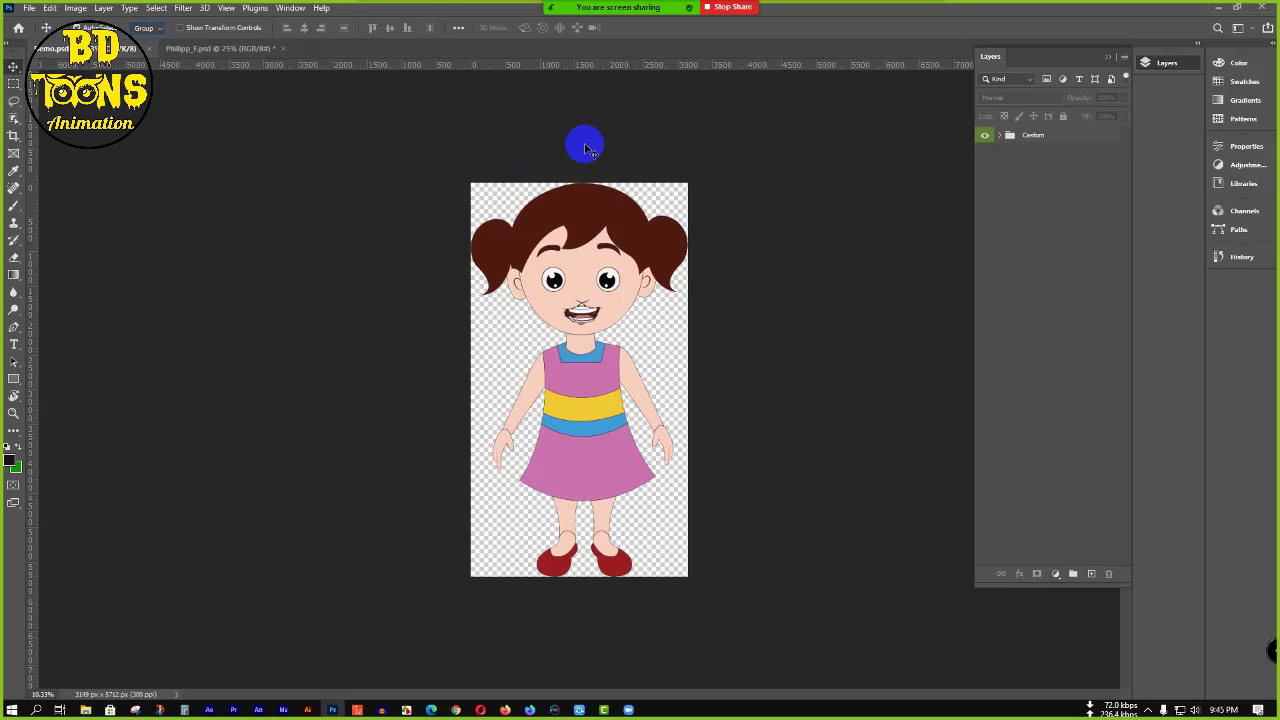
click(583, 200)
drag(615, 201, 586, 263)
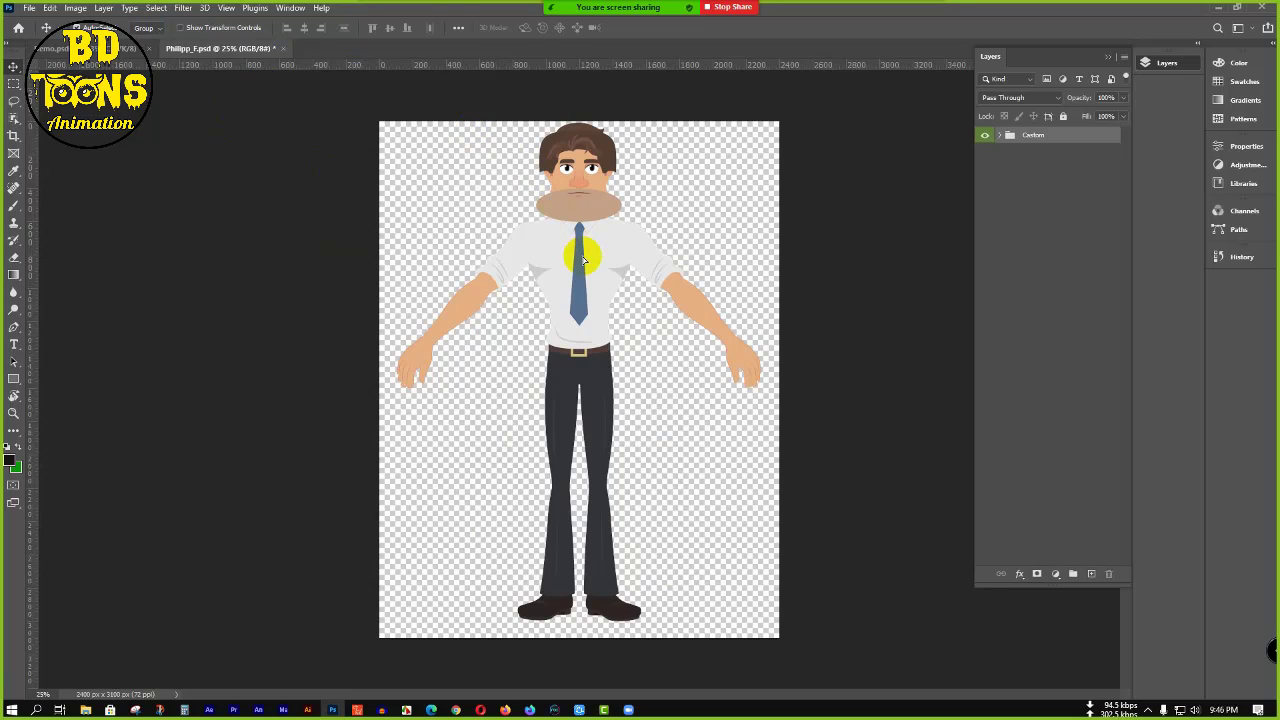
drag(584, 260, 586, 262)
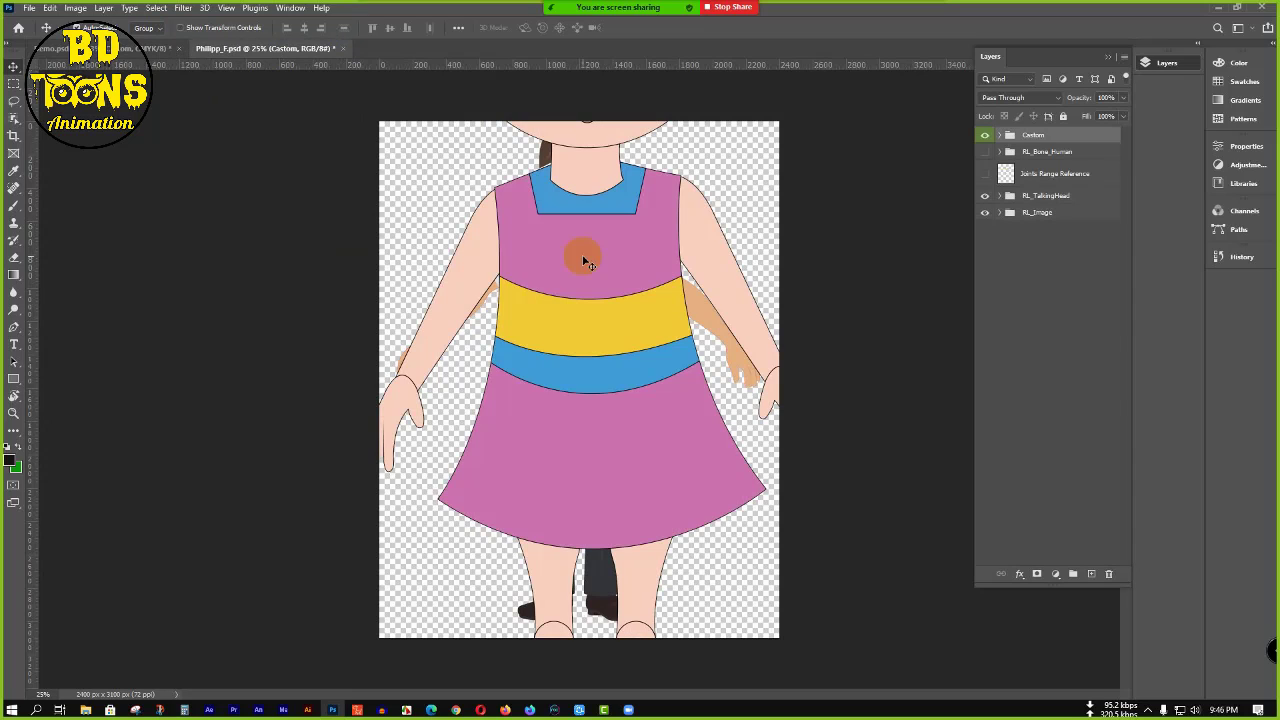
- Scale the Custom group proportionally to about 50.78% and position the girl over the man within the canvas
scroll(590, 263, down, 4)
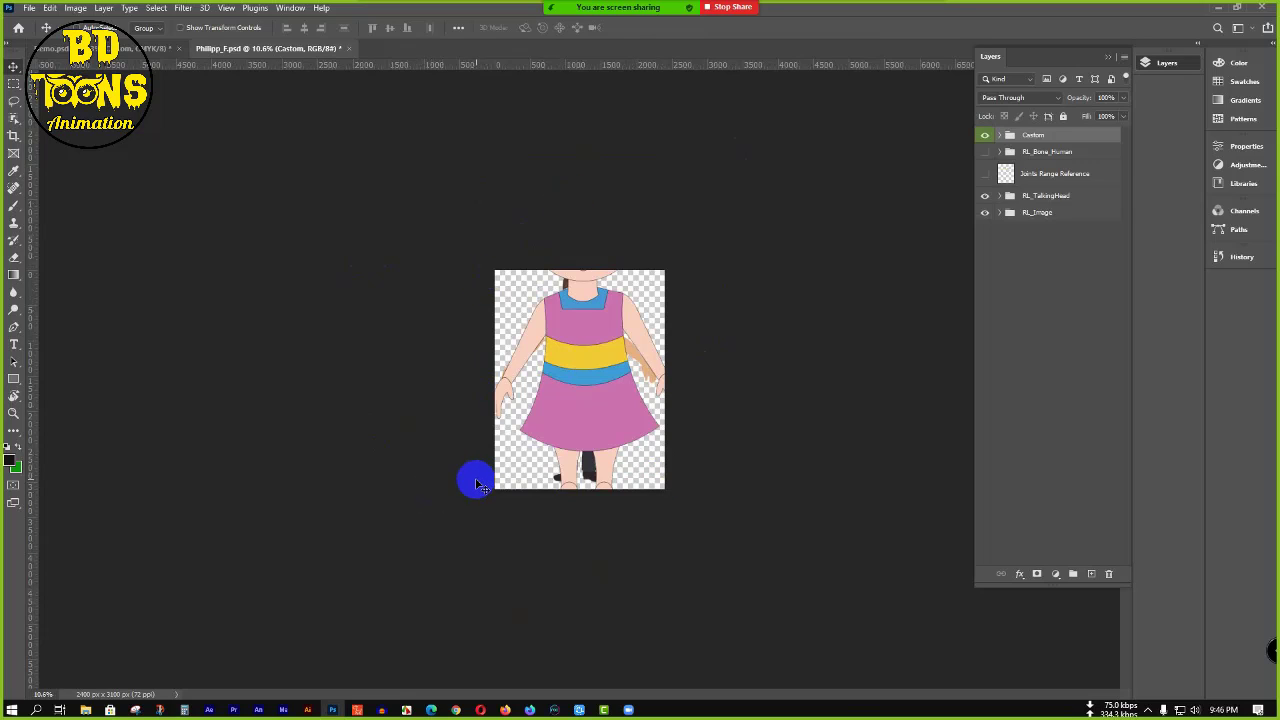
key(ctrl+t)
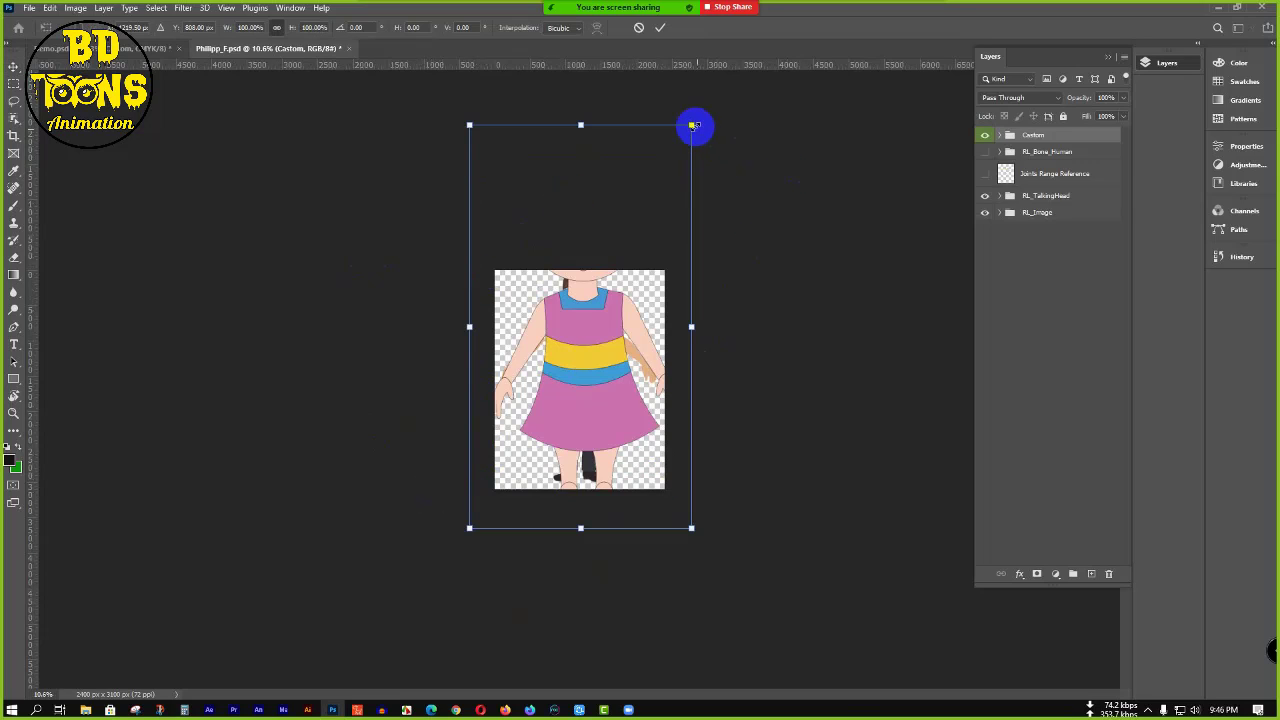
drag(692, 125, 608, 320)
drag(528, 371, 593, 329)
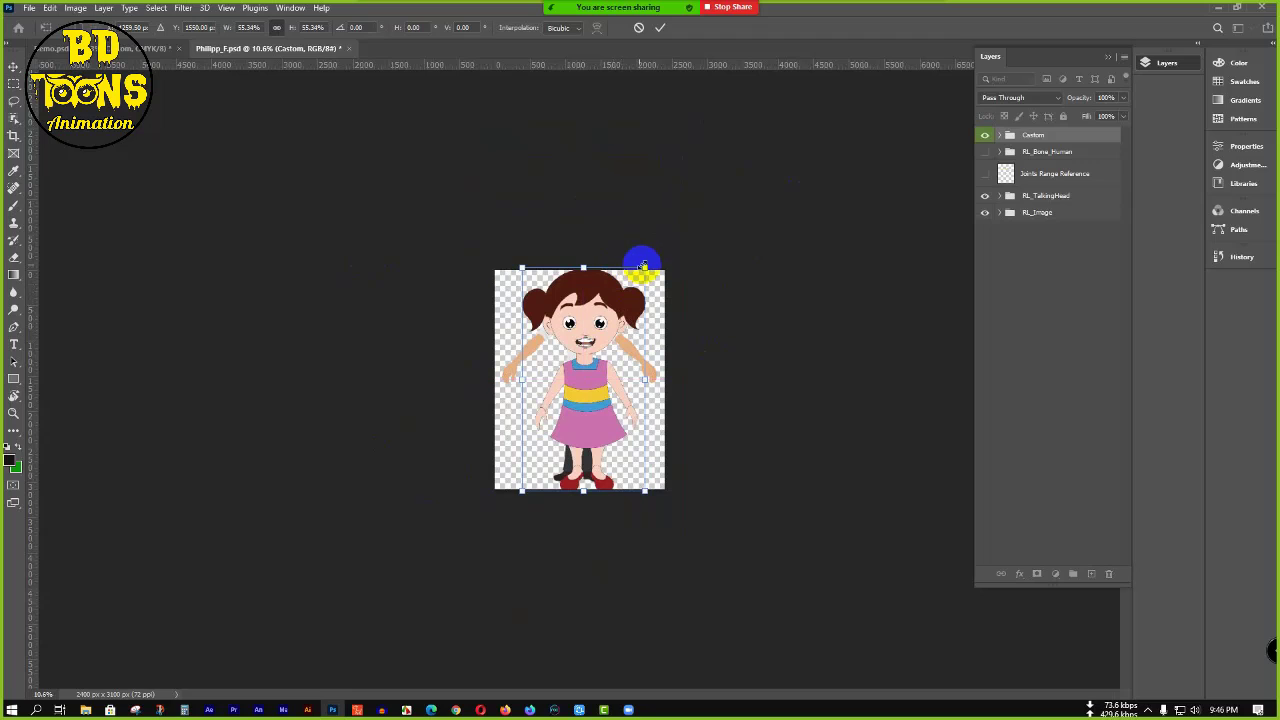
drag(644, 267, 602, 313)
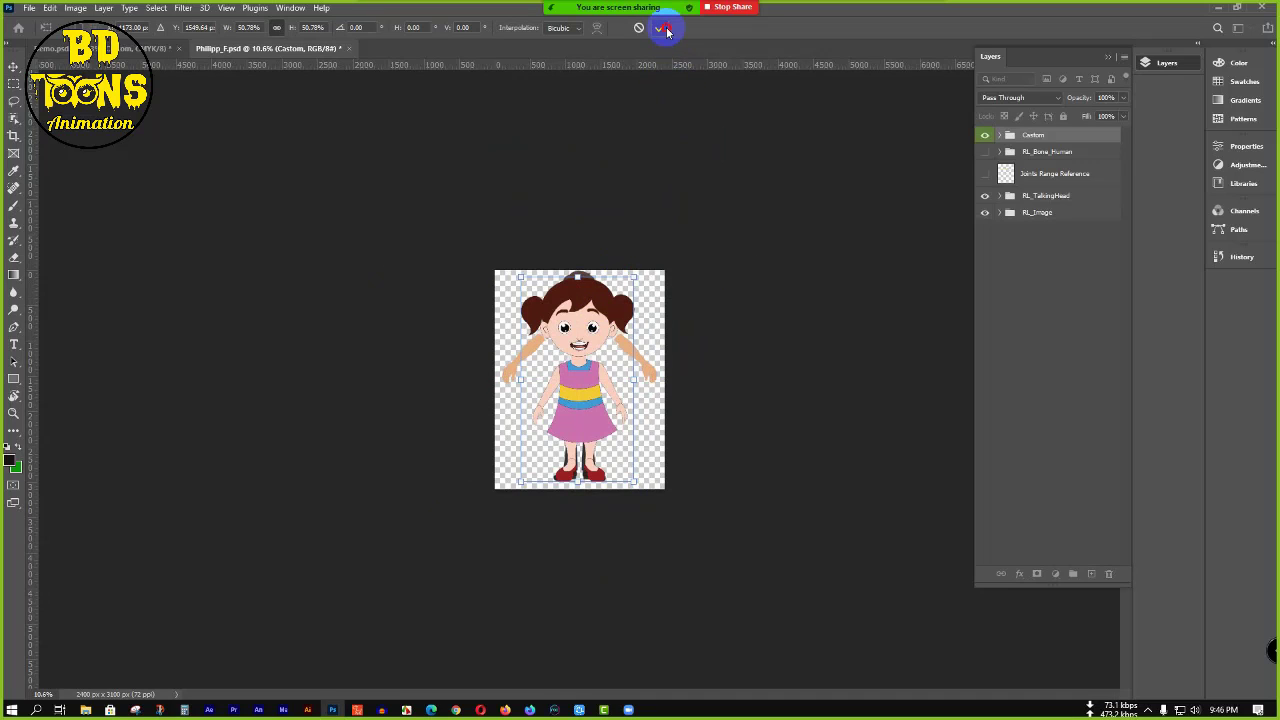
click(666, 30)
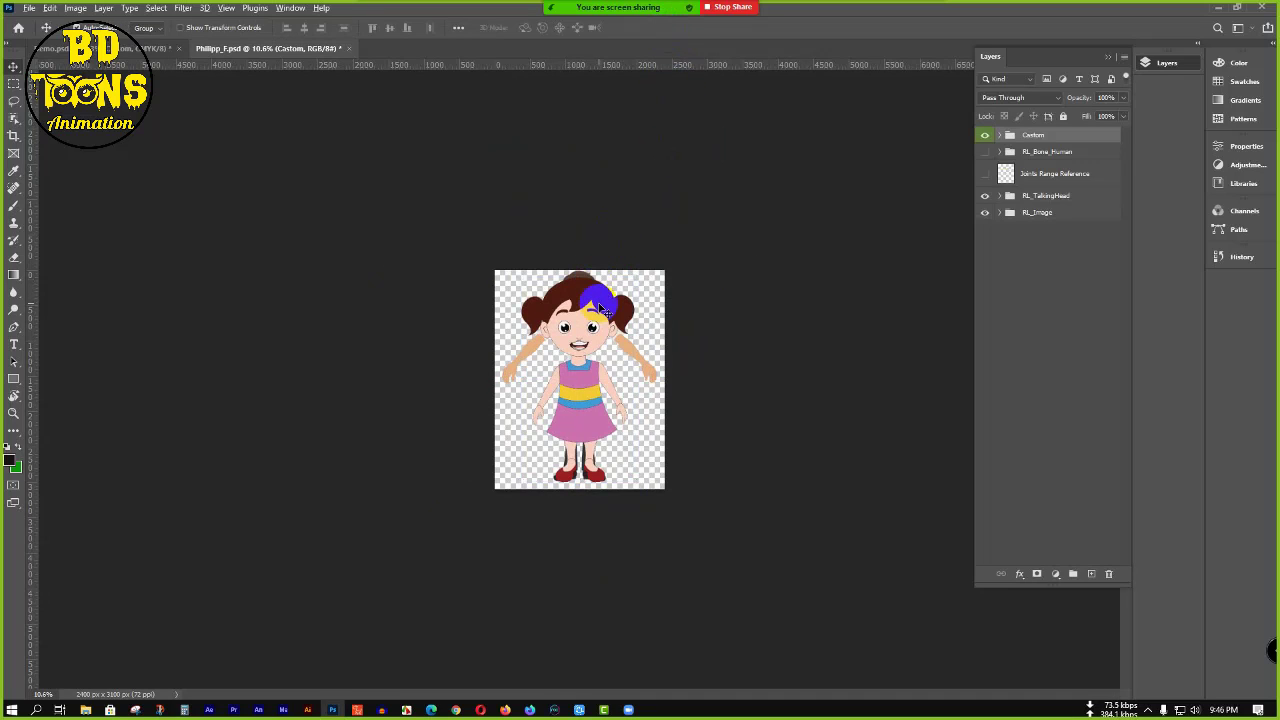
- Compare the girl's proportions with the man underneath by toggling the Custom group's visibility, leaving it shown
scroll(600, 308, up, 3)
scroll(600, 308, up, 1)
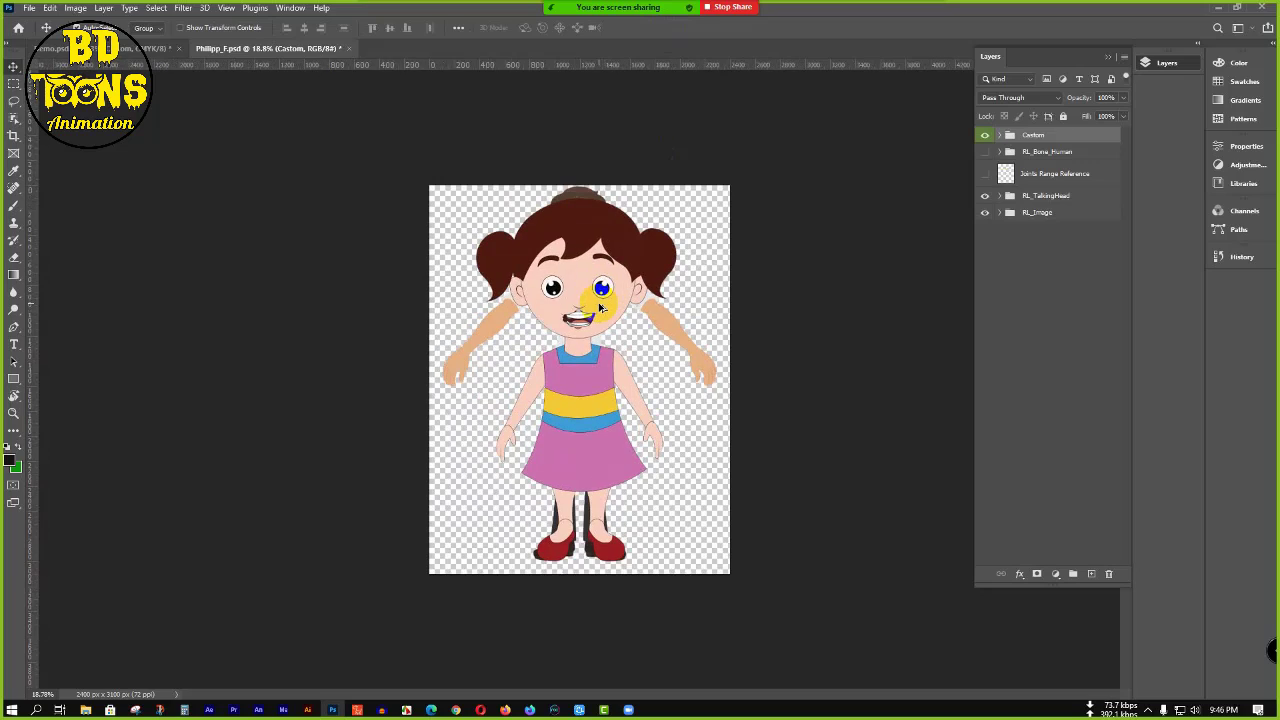
scroll(600, 308, up, 1)
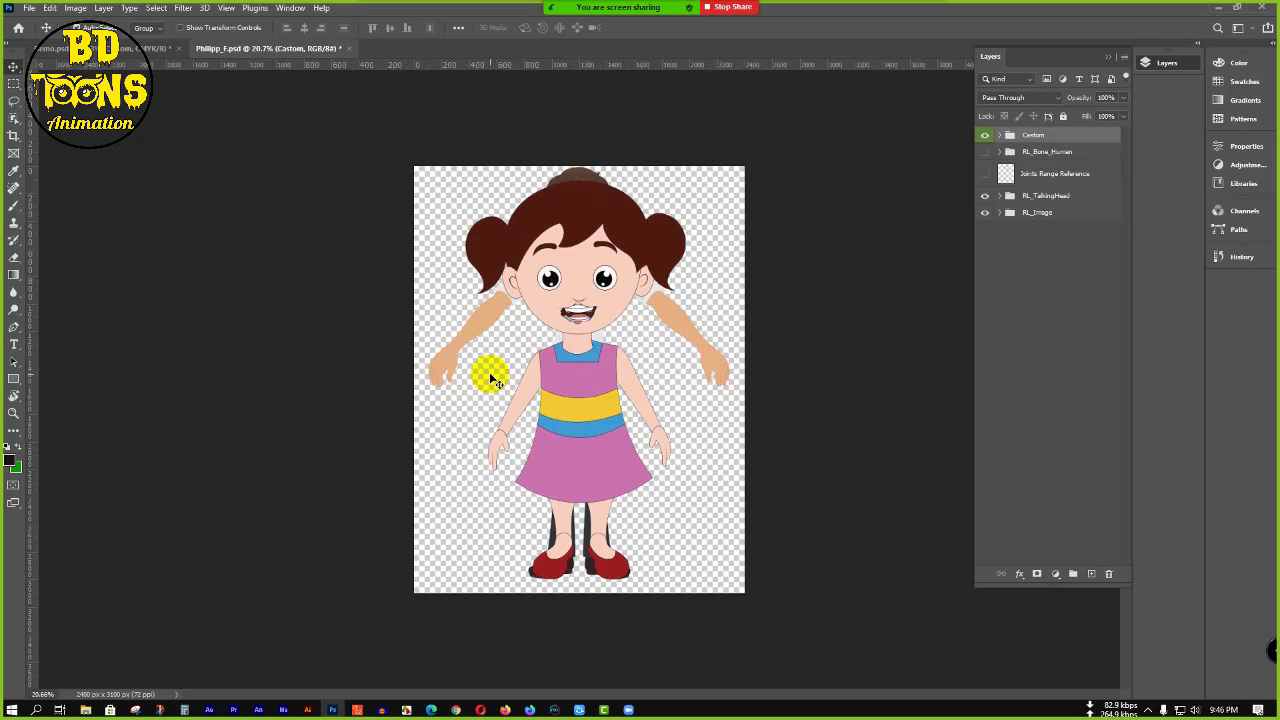
click(986, 136)
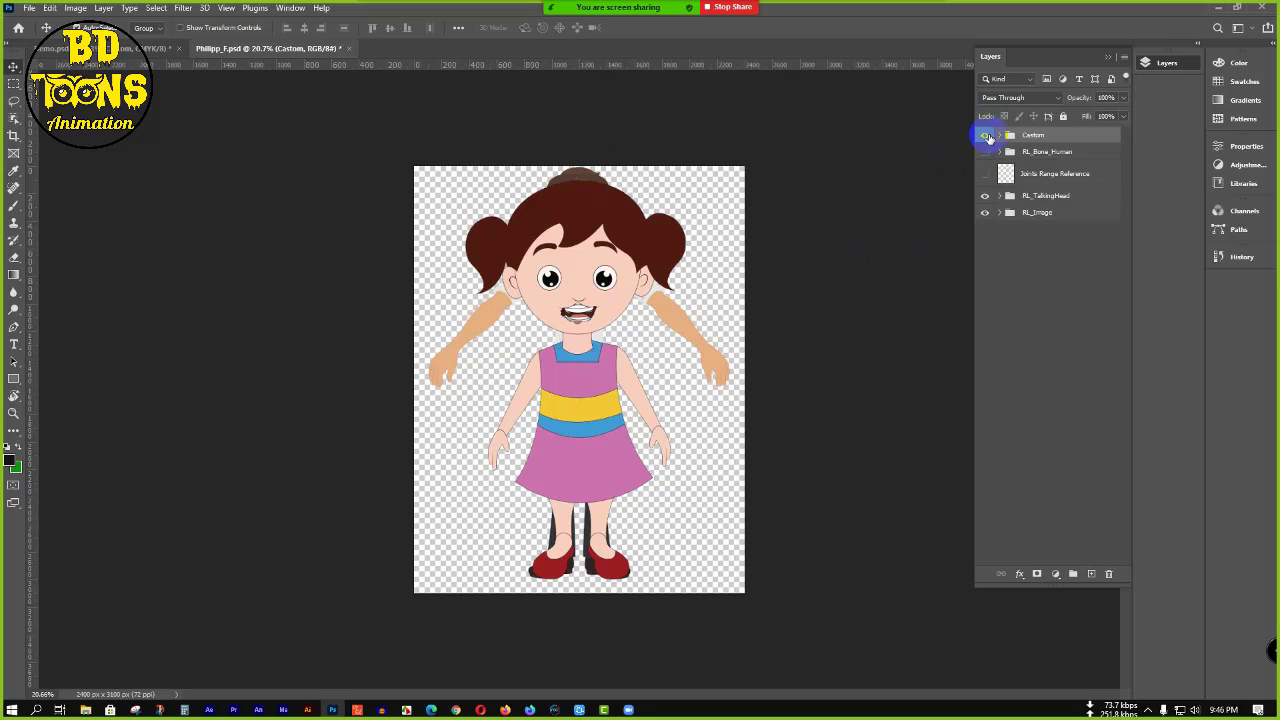
click(987, 136)
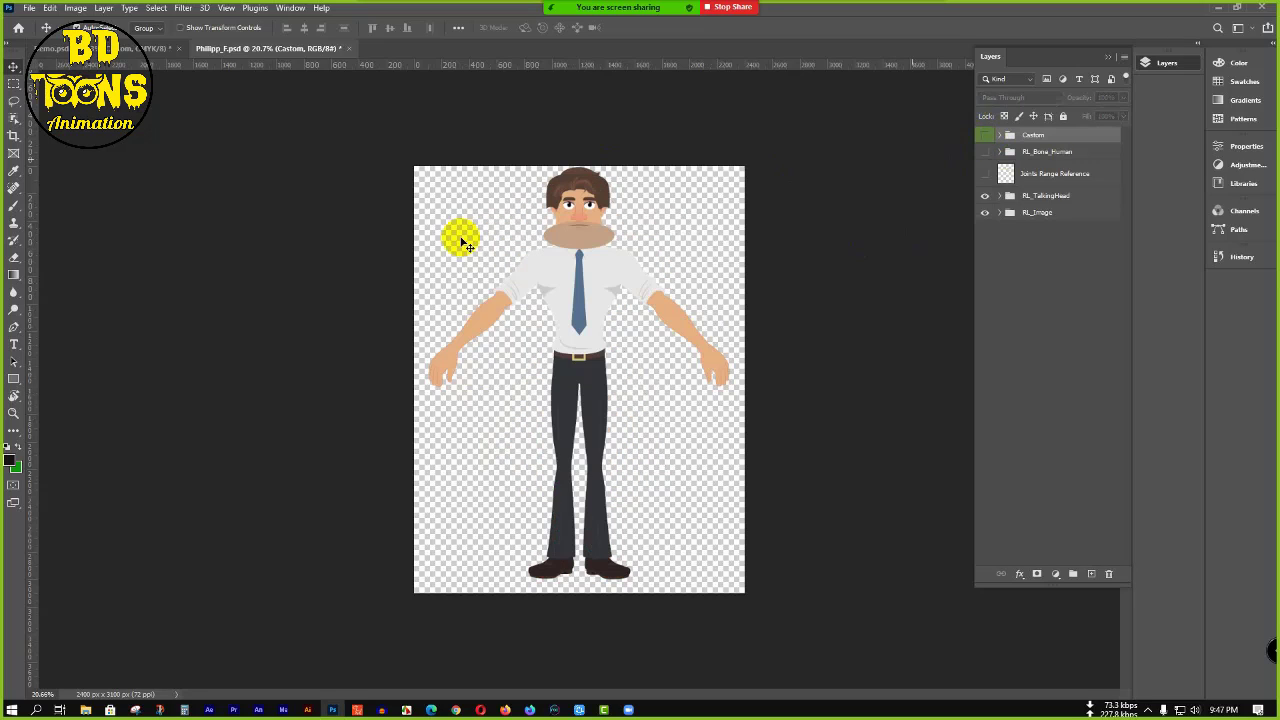
click(984, 136)
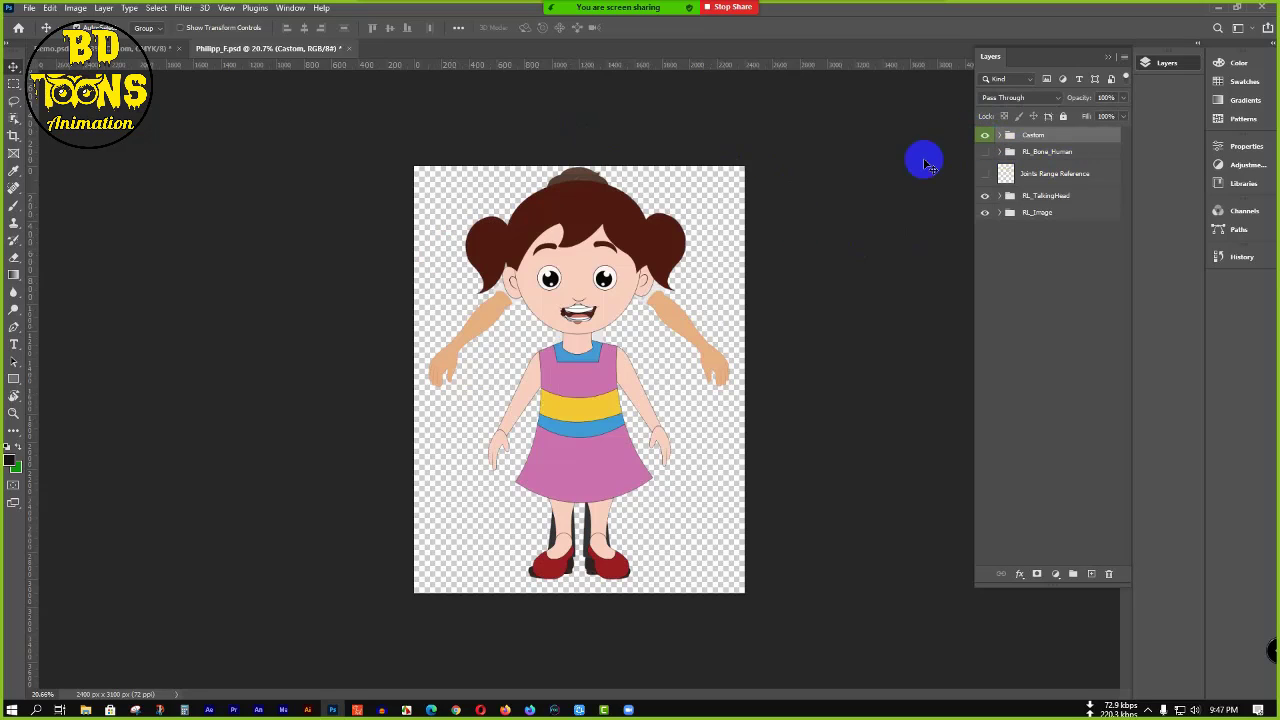
click(1008, 134)
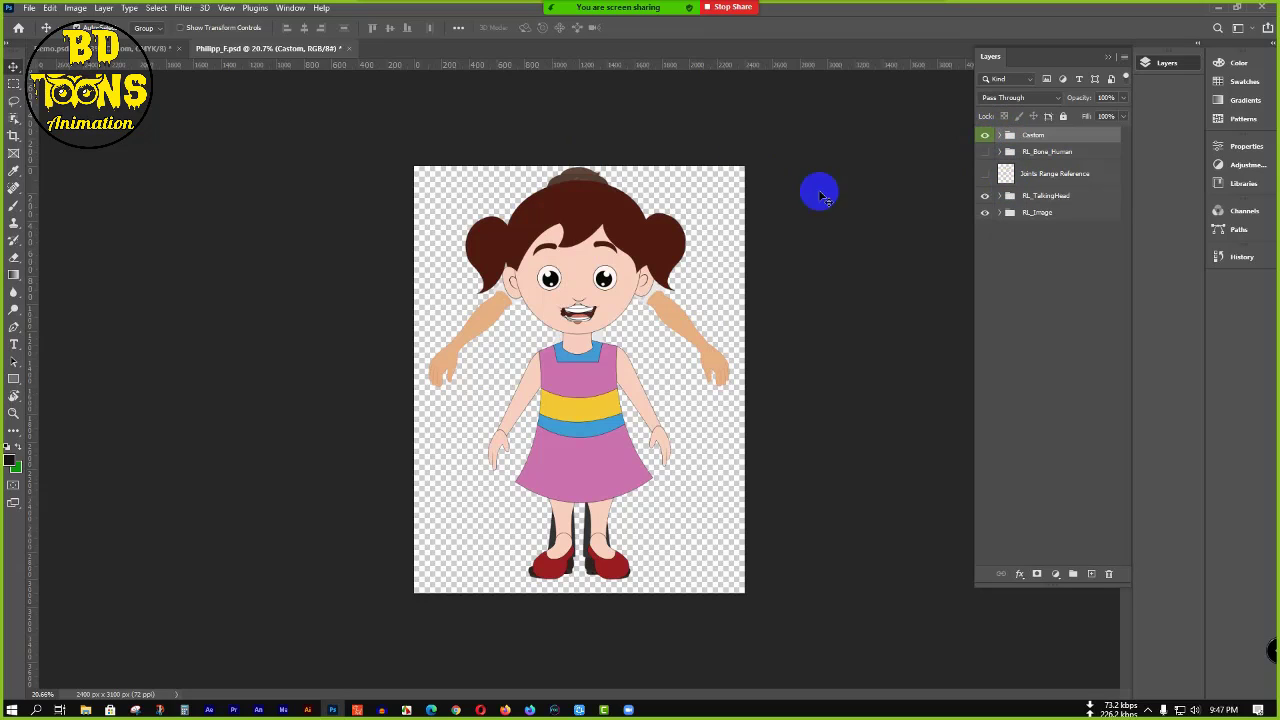
click(982, 136)
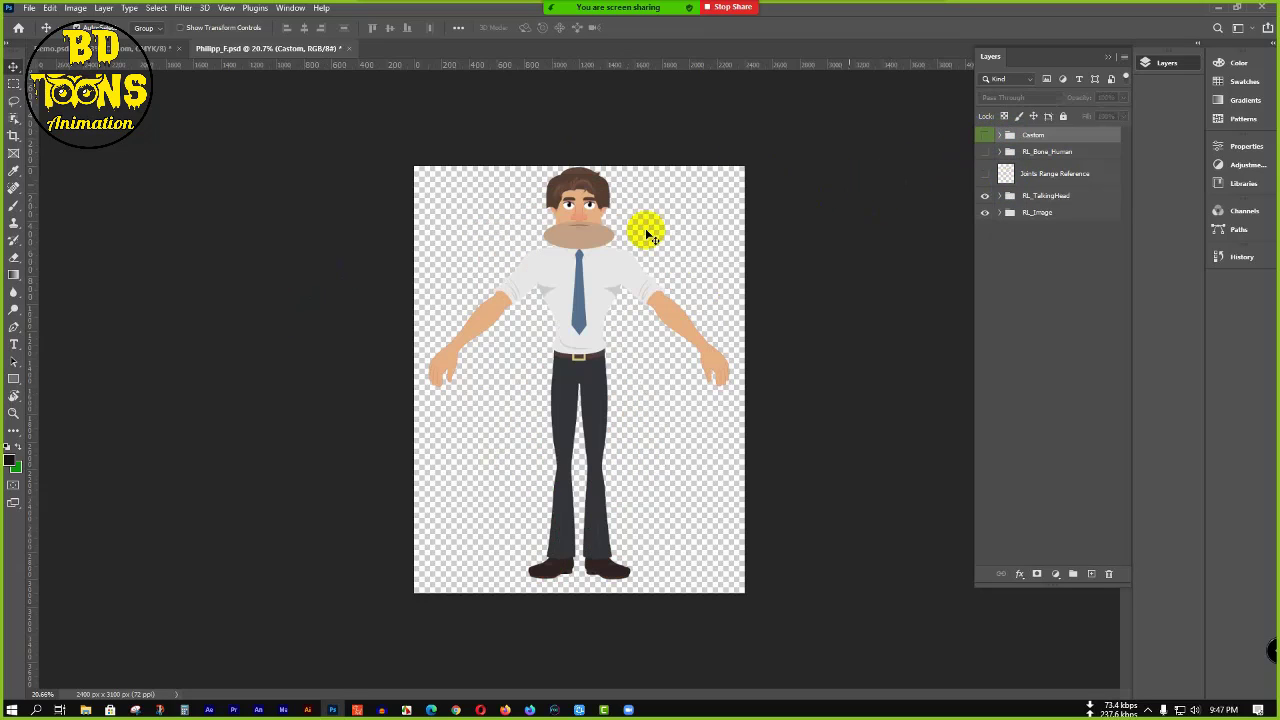
click(984, 136)
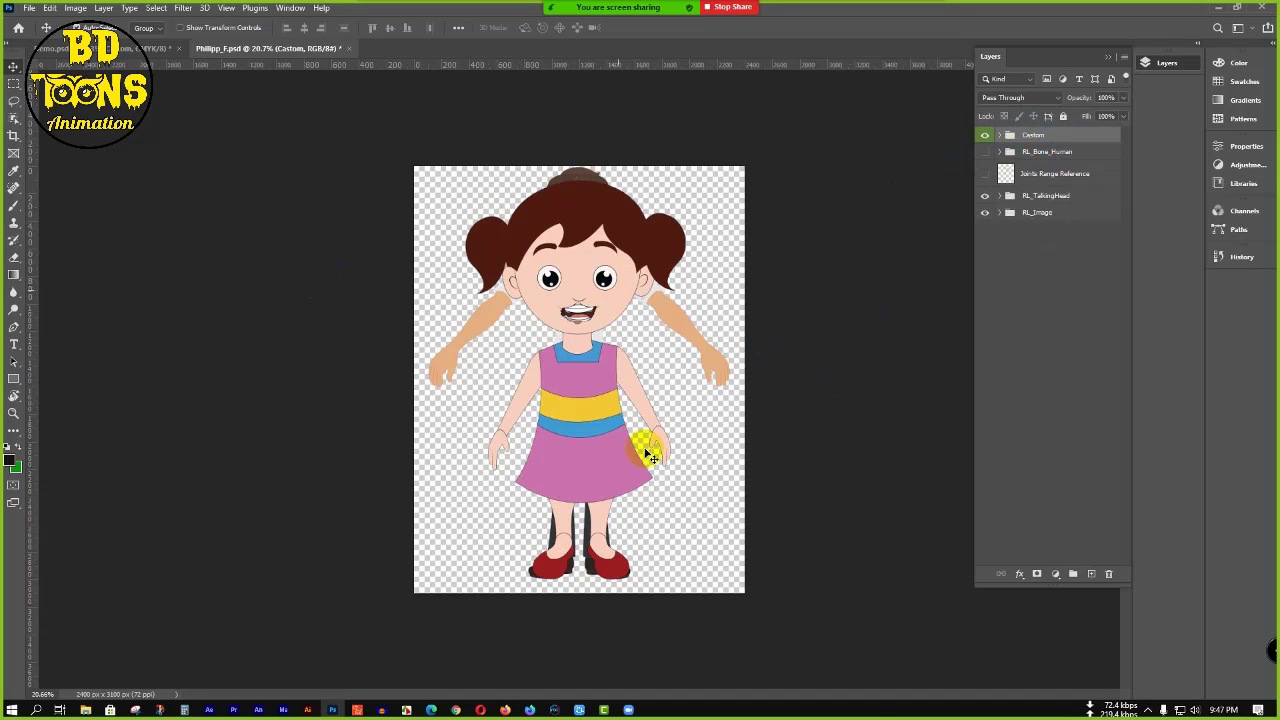
- Move the Custom group beneath RL_Image in the layer order and expand both groups
drag(1070, 134, 1094, 377)
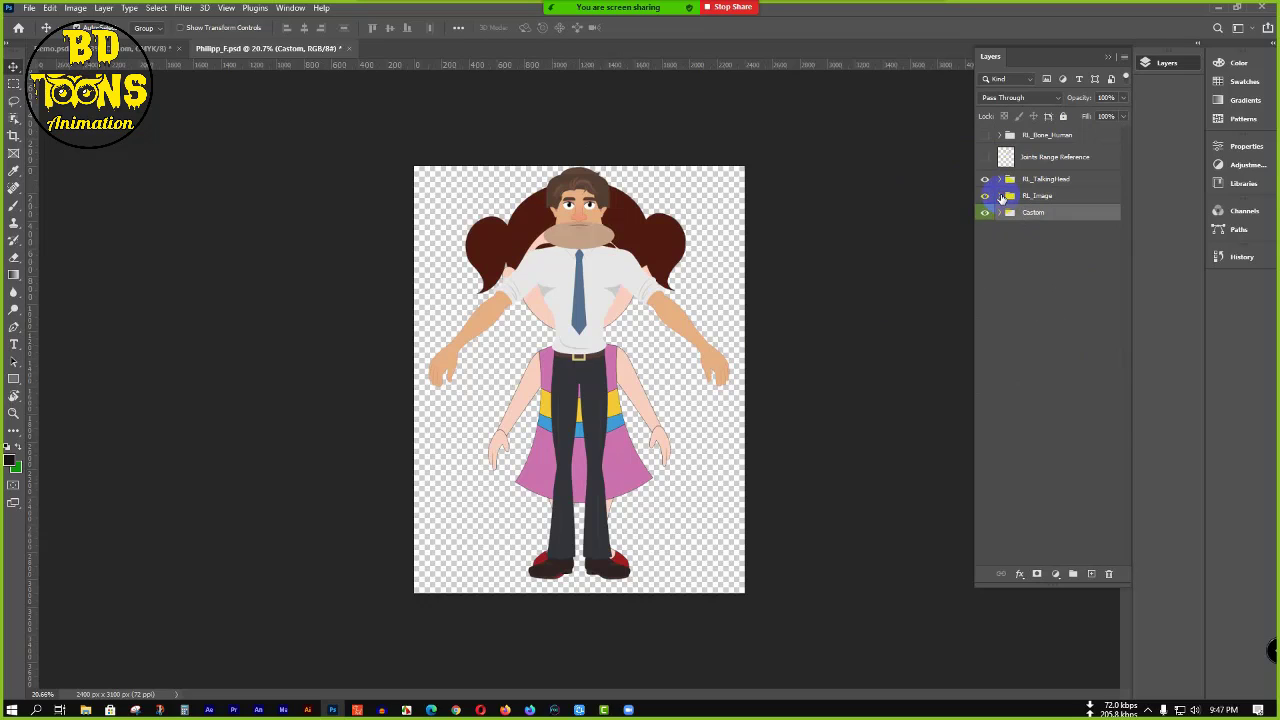
click(1001, 196)
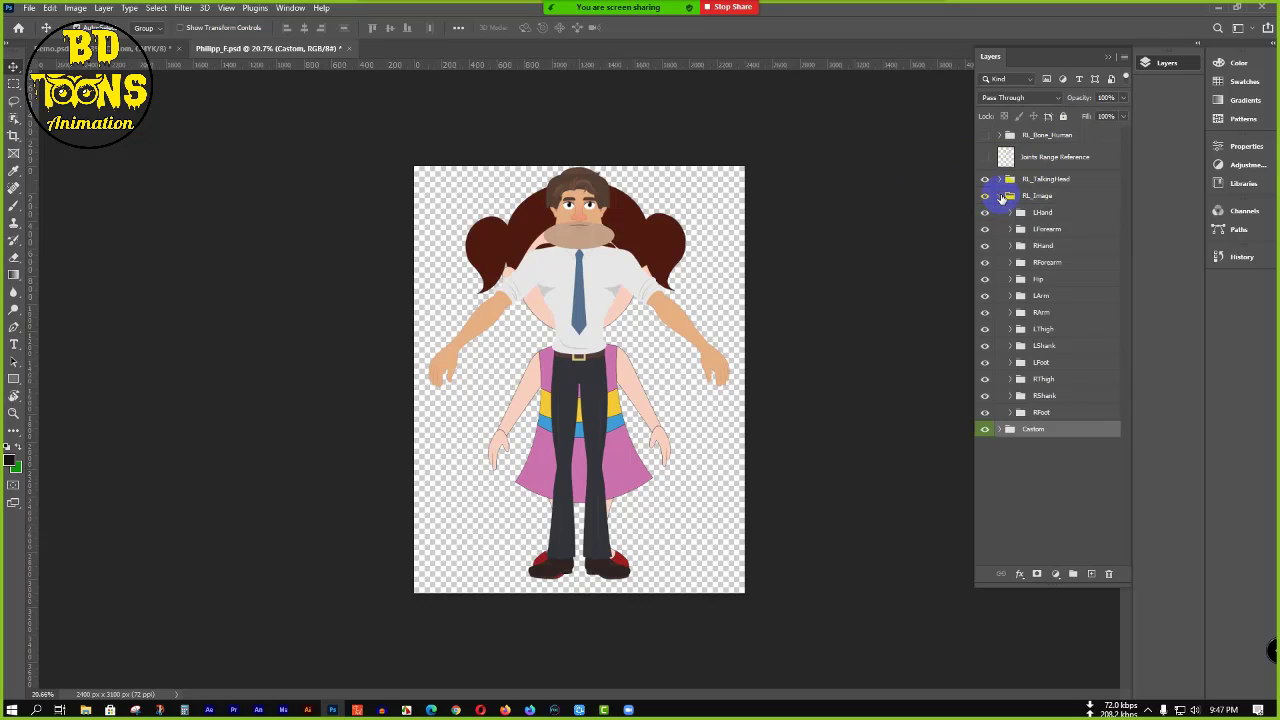
click(1000, 430)
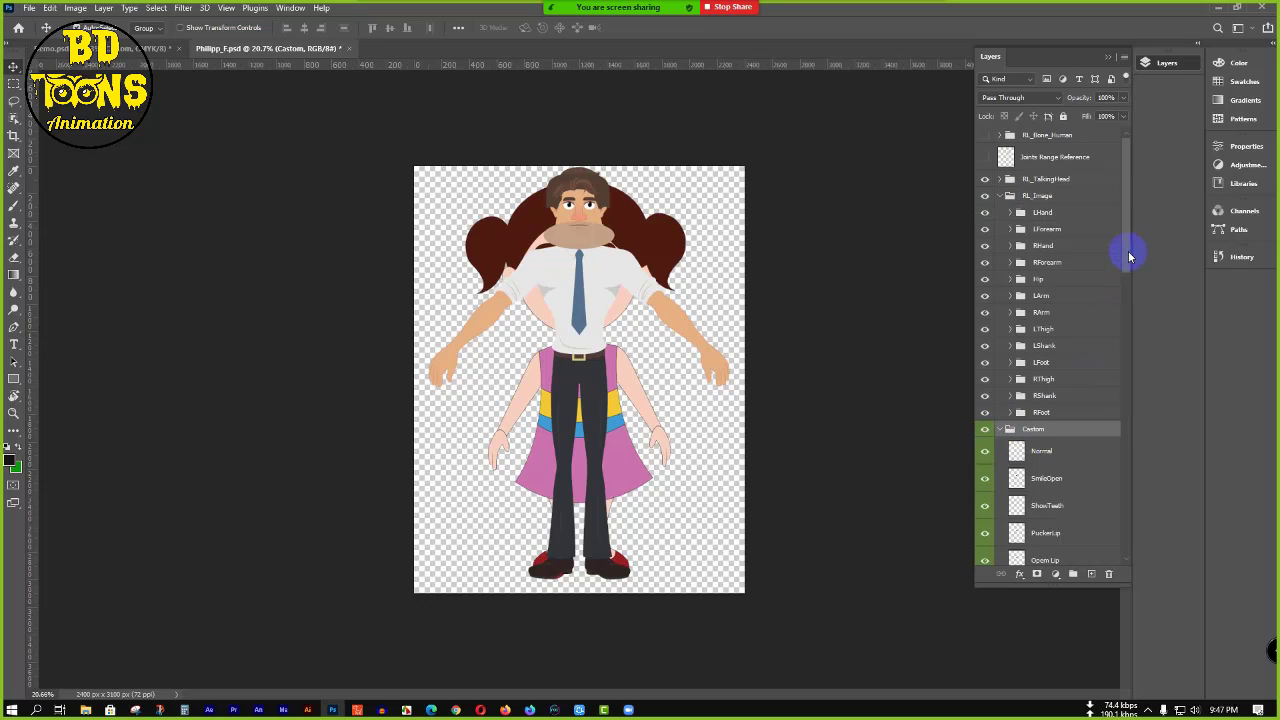
- Move the body layers from Hip through L Arm to the top of the Custom group, above the Normal layer
drag(1129, 251, 1129, 540)
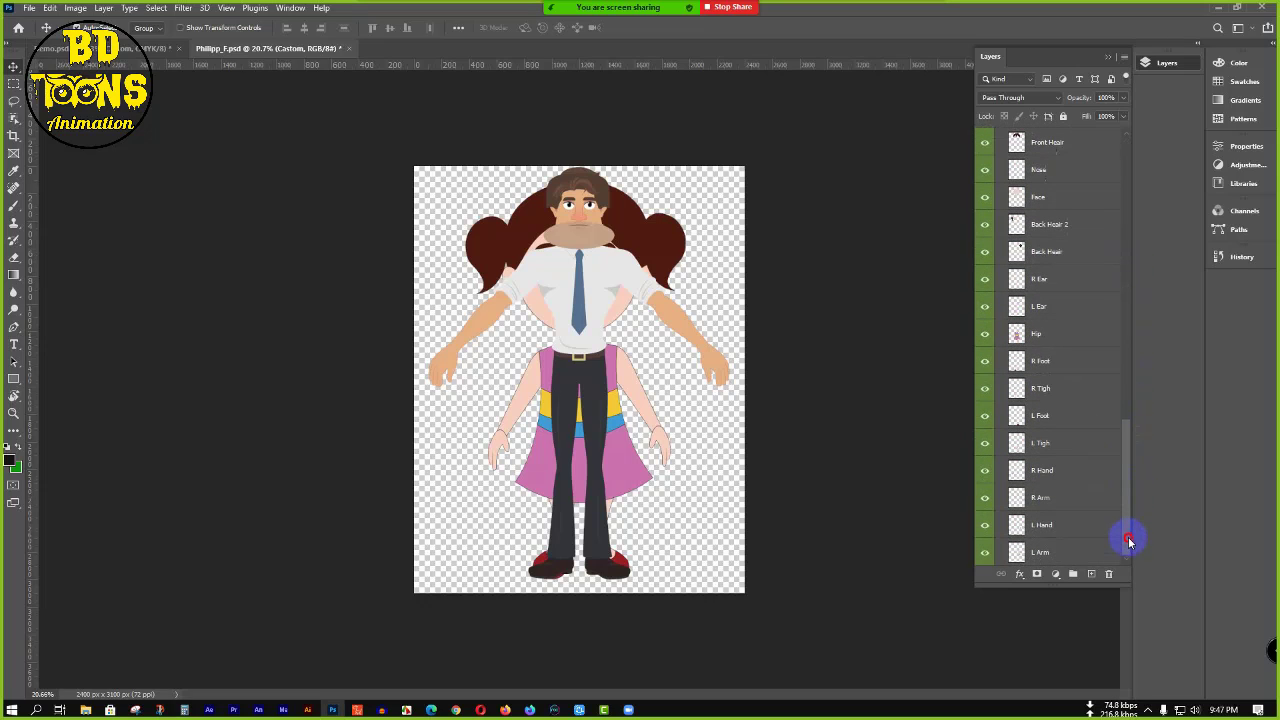
click(1063, 553)
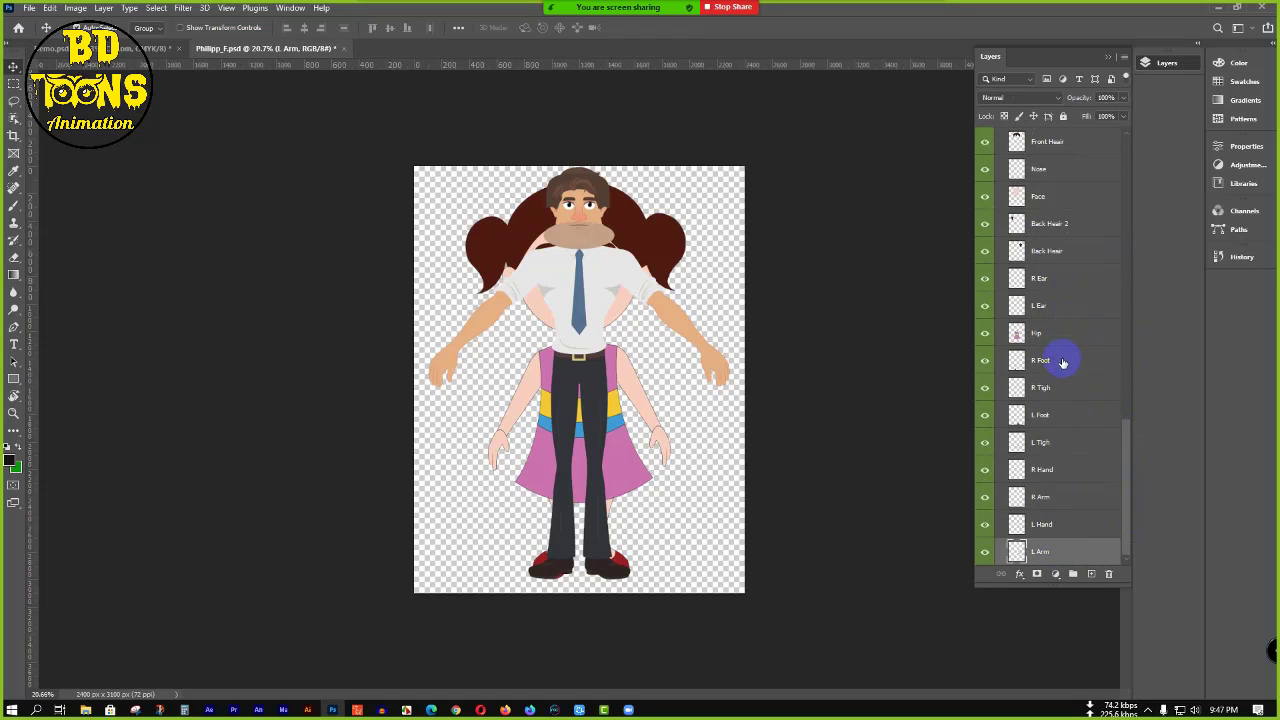
shift+click(1054, 342)
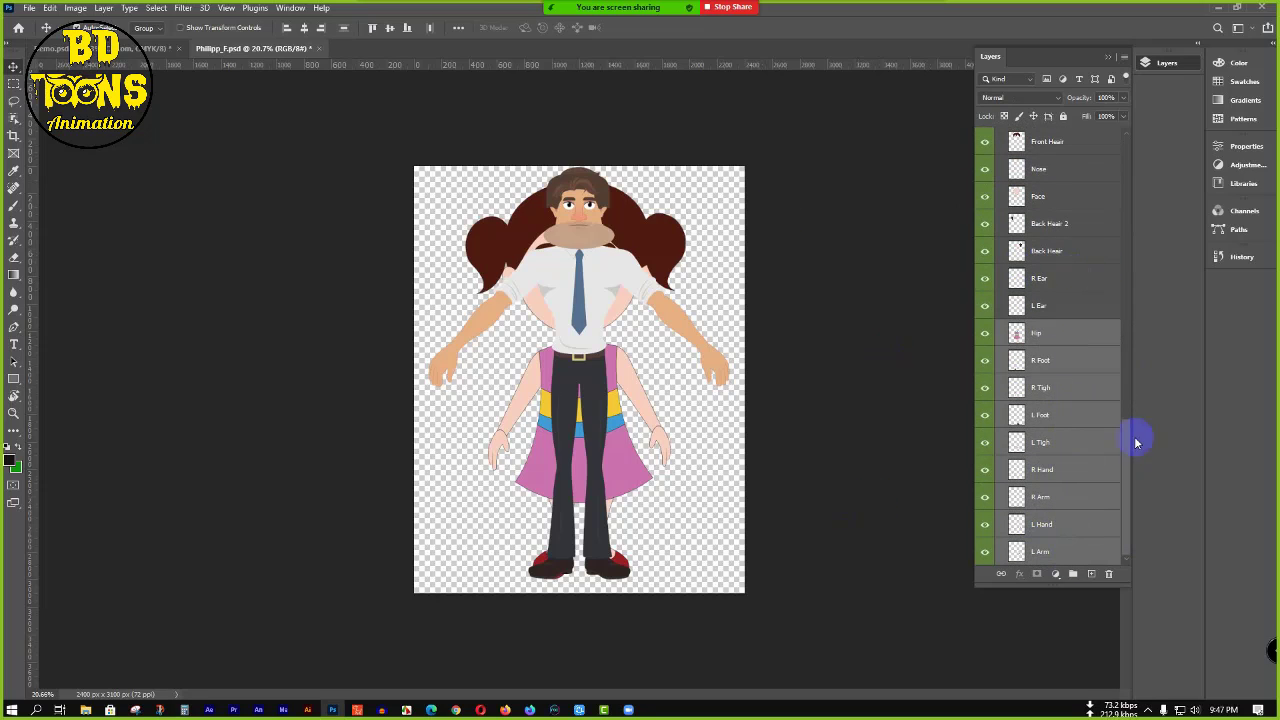
click(940, 438)
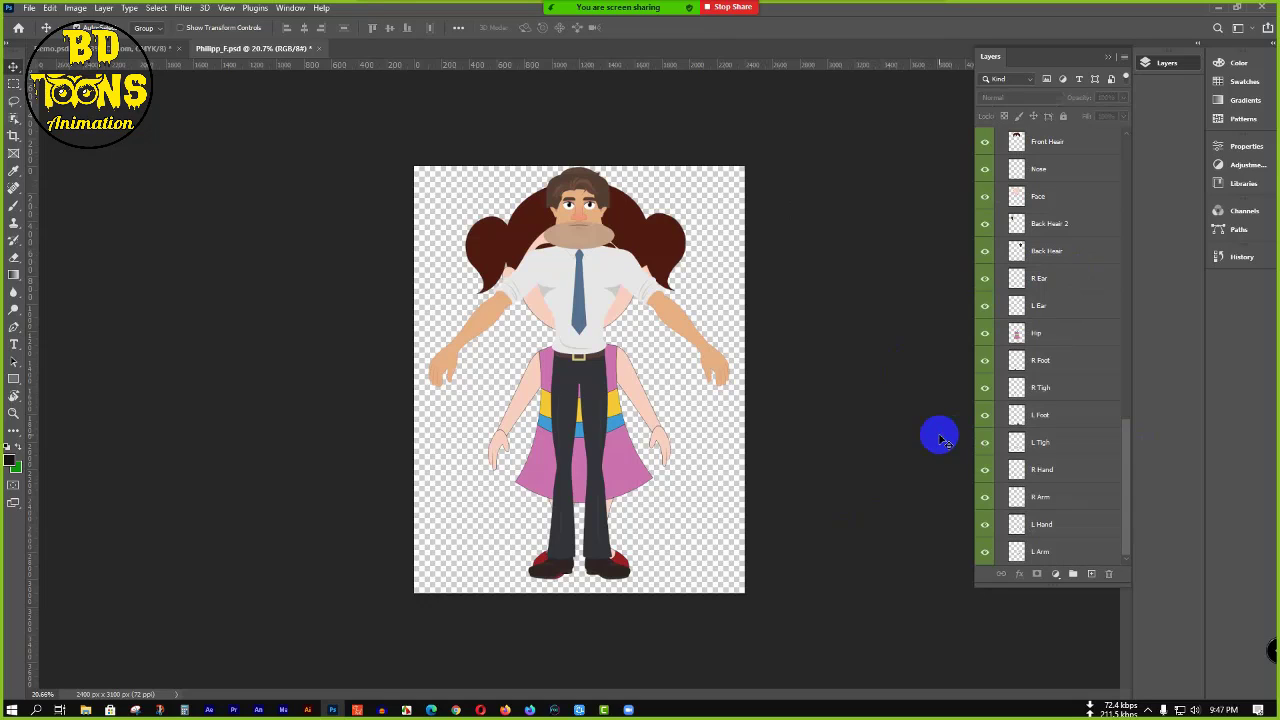
click(1090, 552)
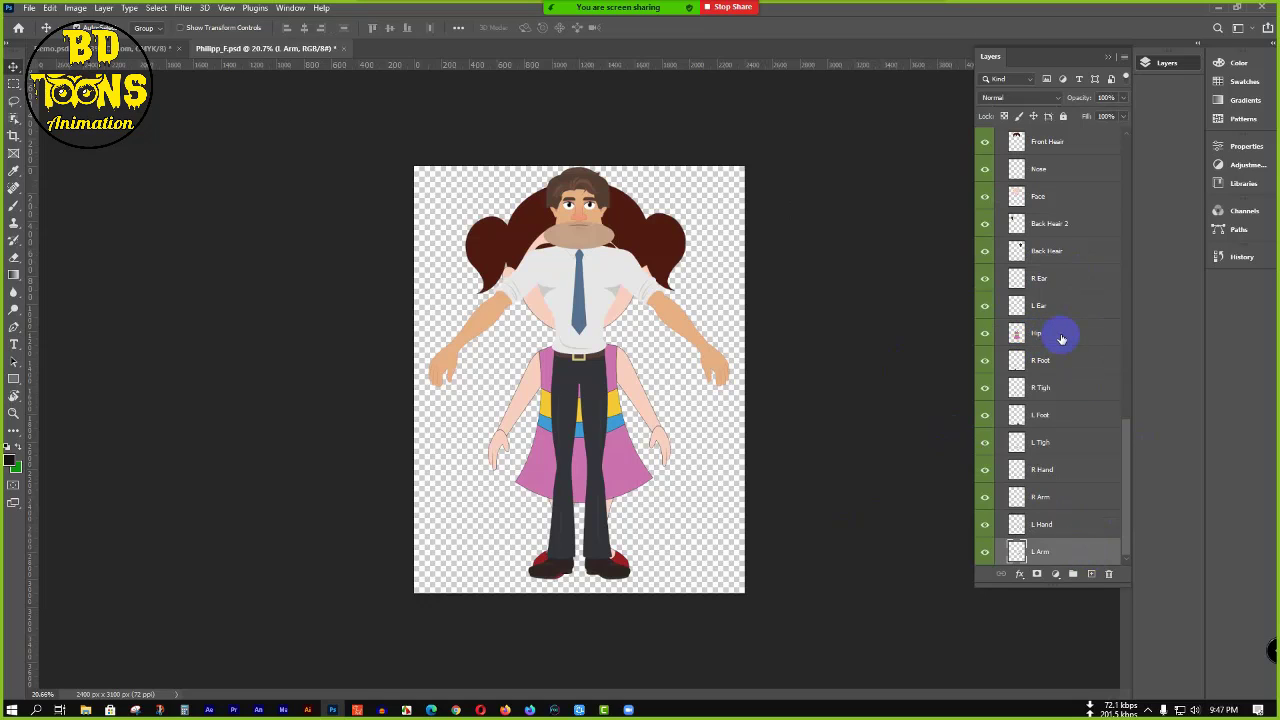
shift+click(1062, 339)
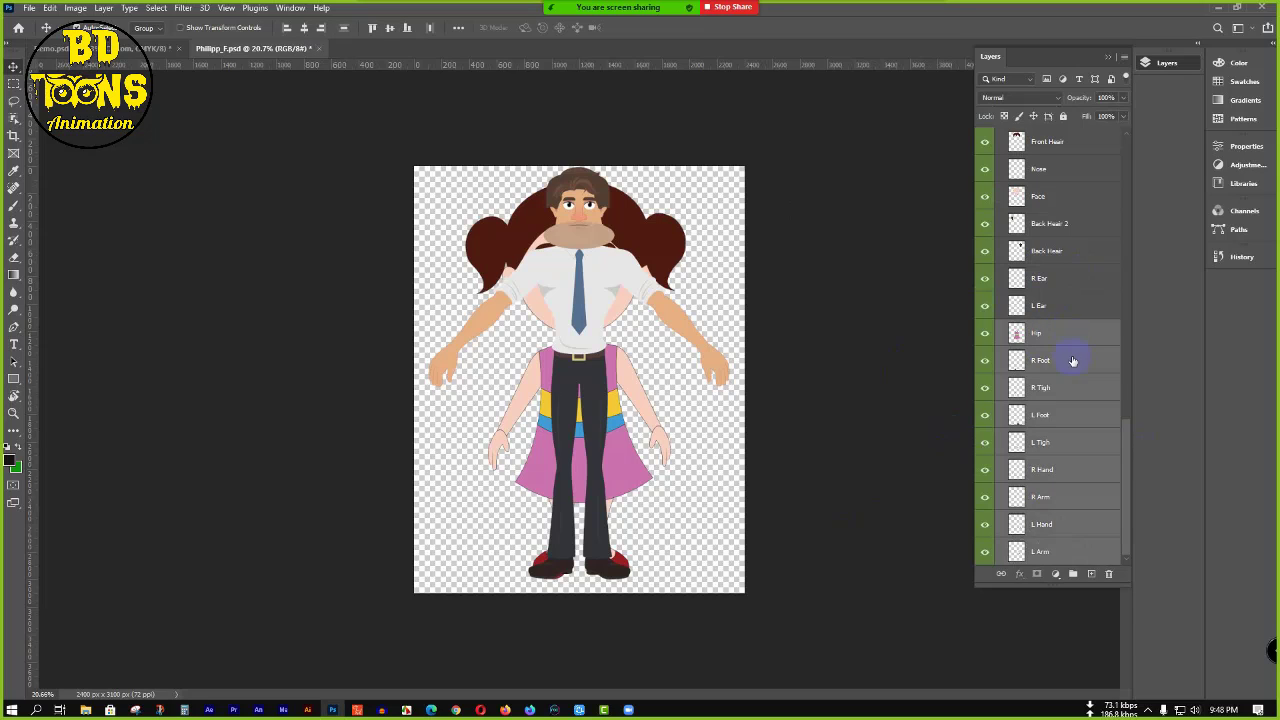
drag(1060, 434, 1076, 165)
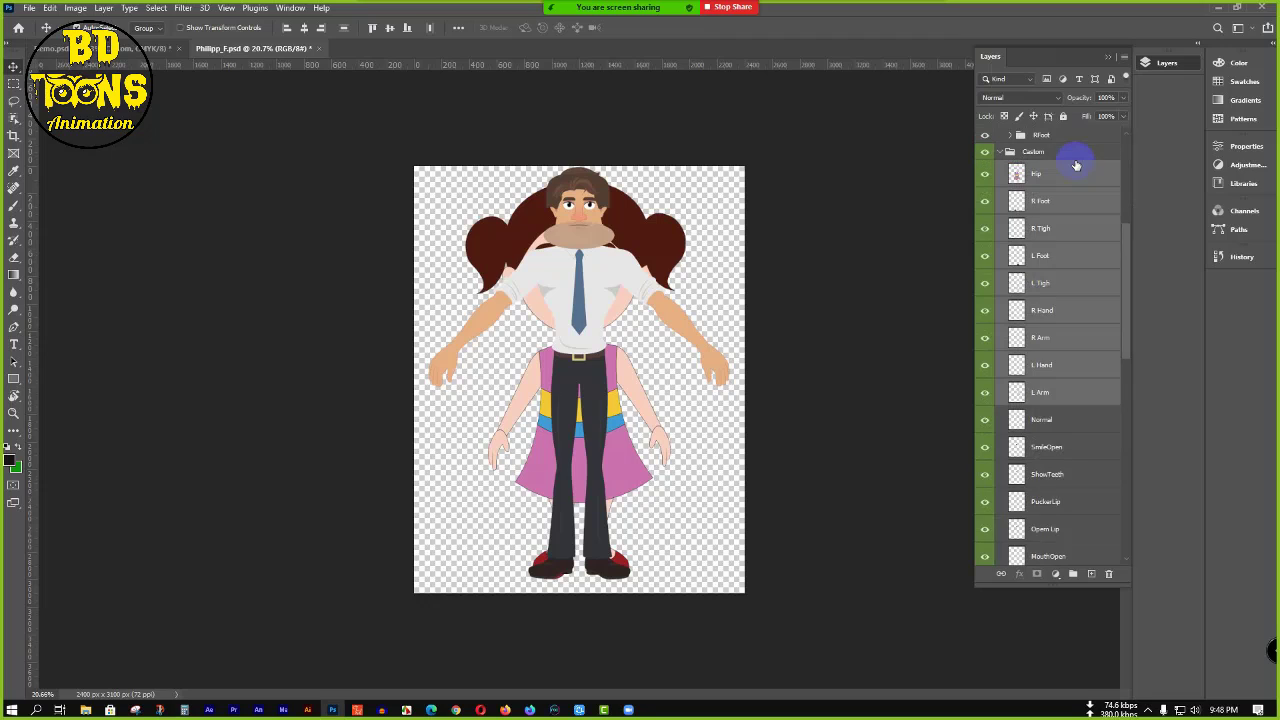
scroll(1071, 303, up, 5)
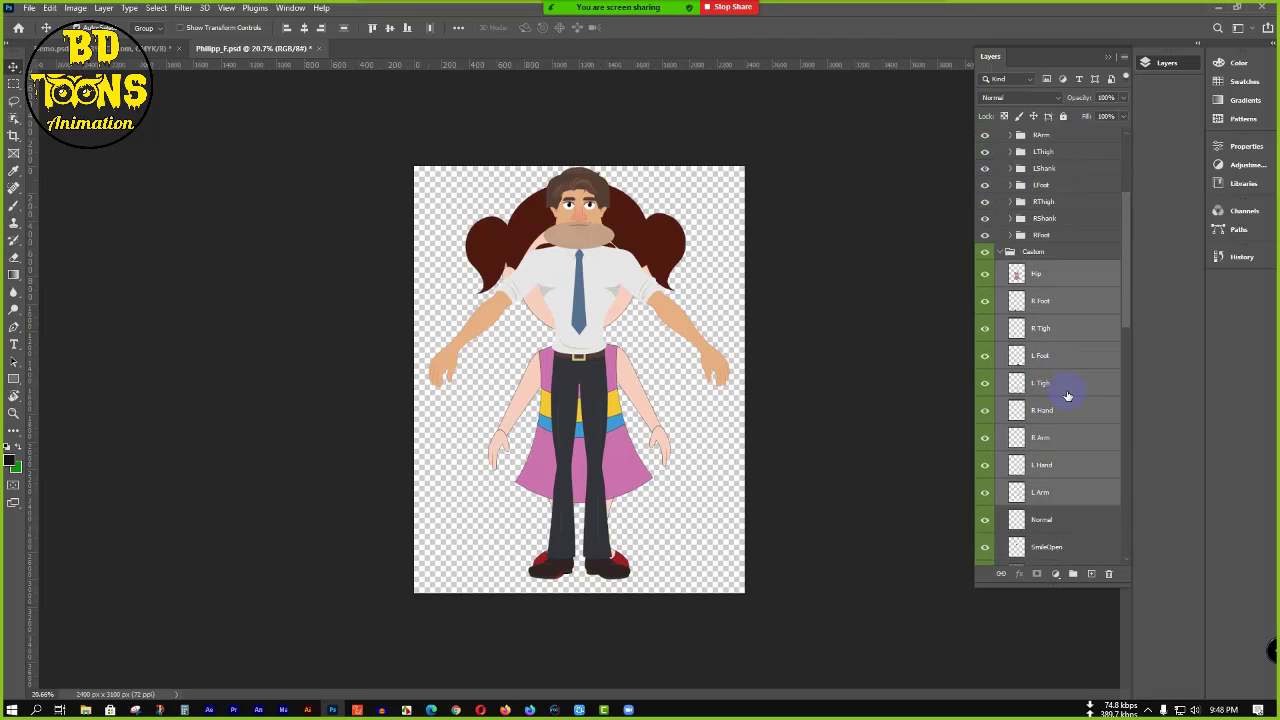
click(836, 343)
scroll(1050, 198, up, 1)
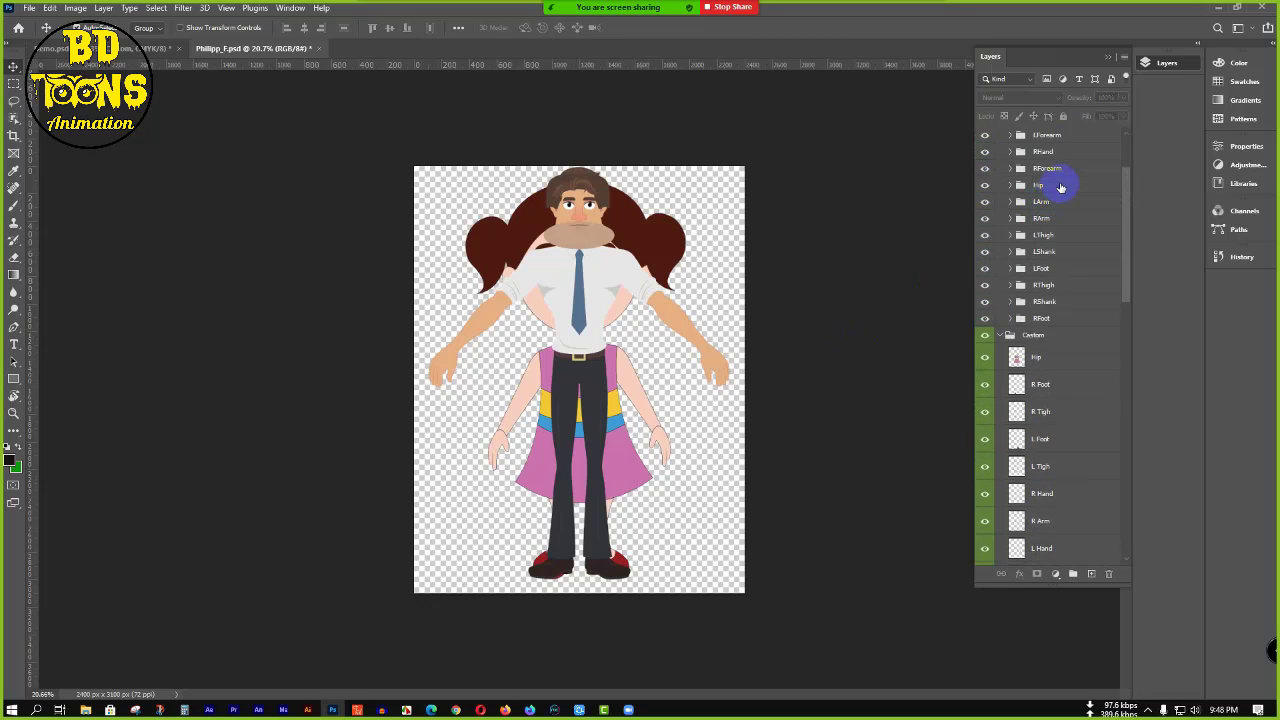
- Move the girl's Hip, R Foot and L Foot layers into RL_Image's Hip, RFoot and LFoot groups
click(1067, 361)
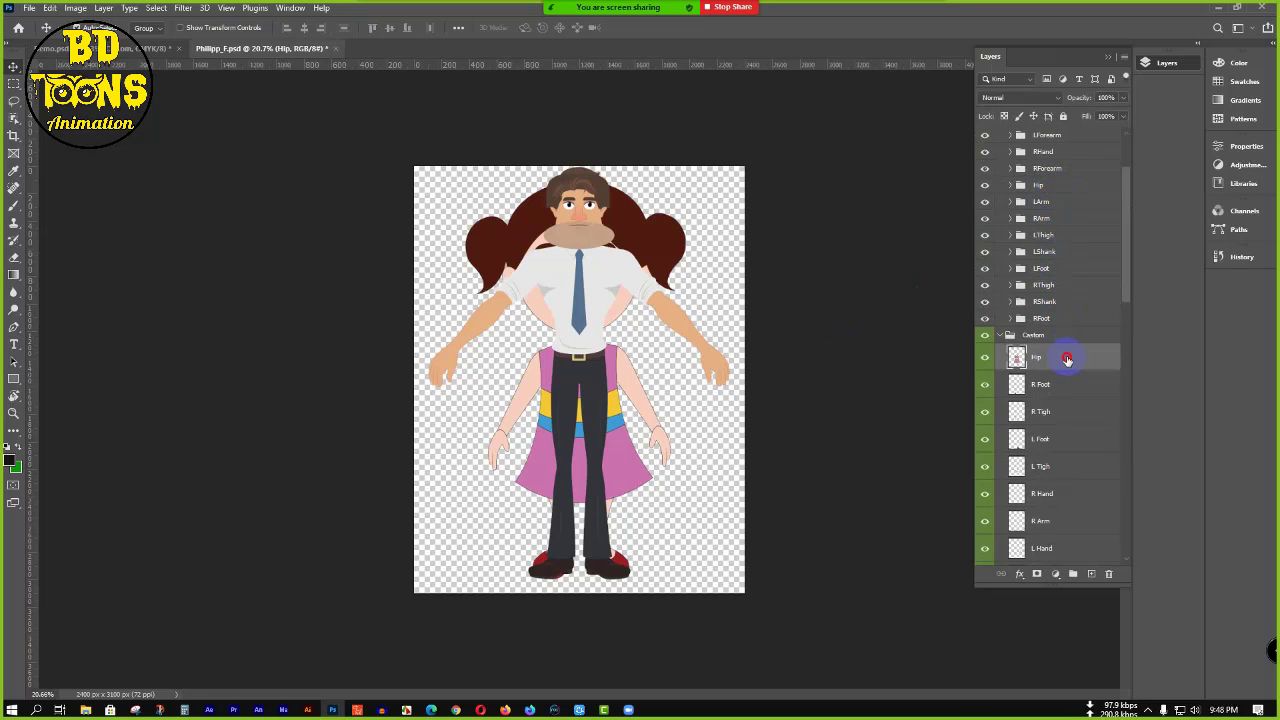
drag(1067, 361, 1057, 185)
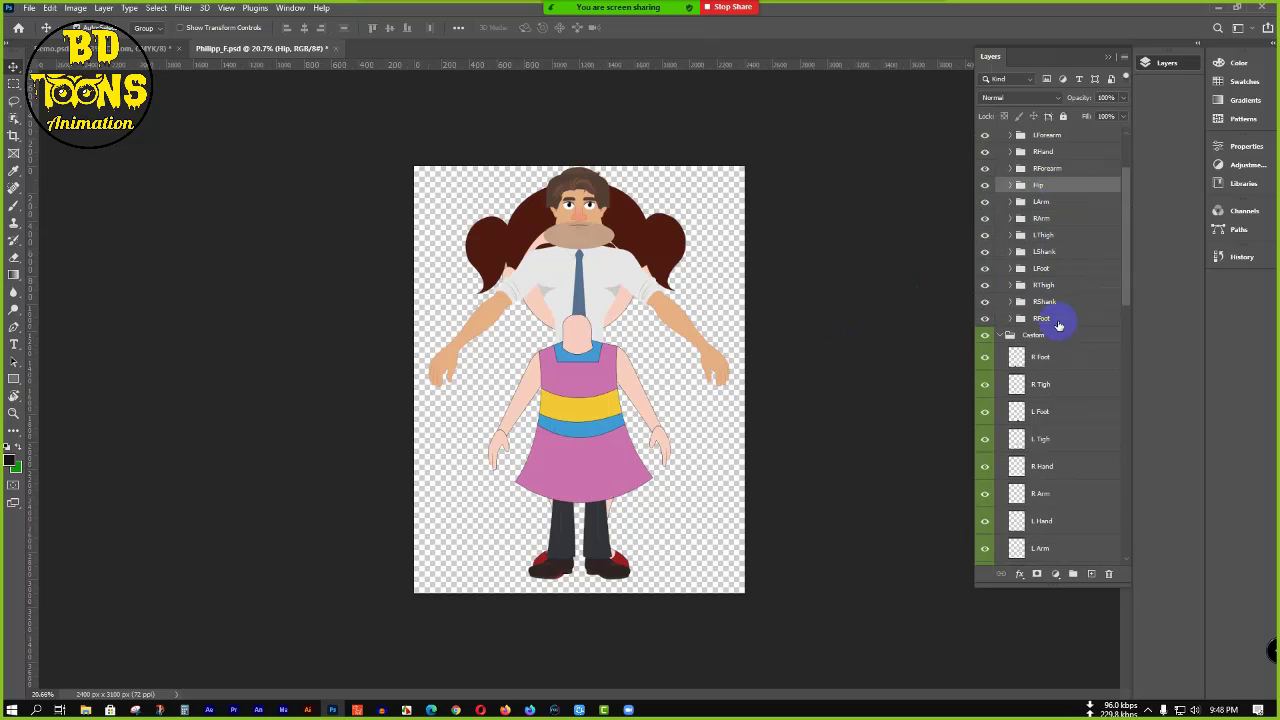
click(1066, 362)
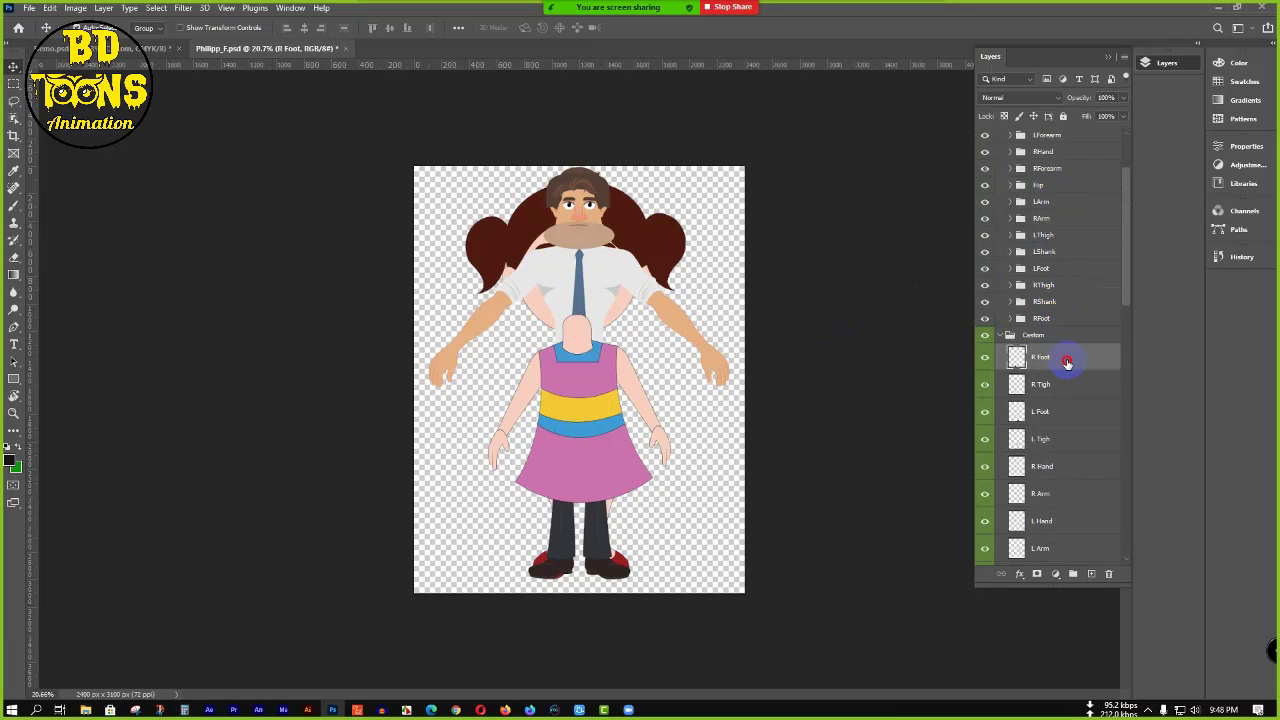
drag(1067, 362, 1062, 319)
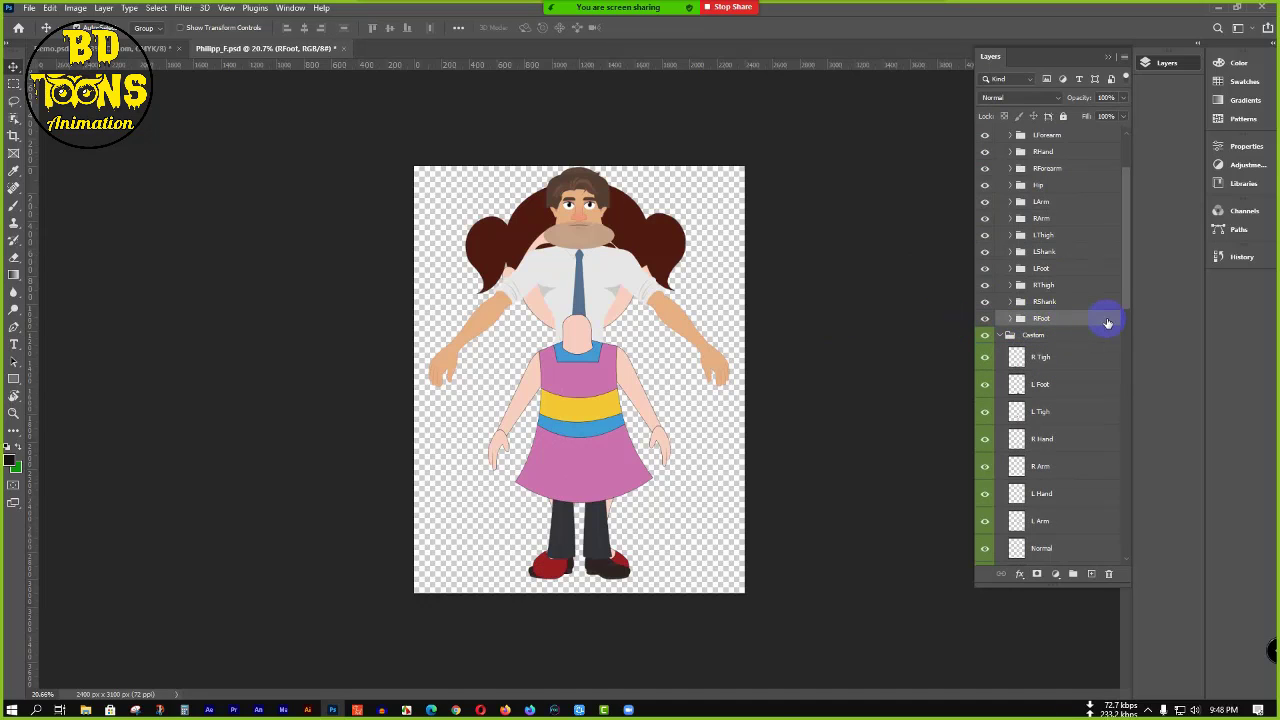
drag(1060, 383, 1064, 267)
- Move the R Tigh and L Tigh layers into RL_Image's RThigh and LThigh groups
click(1071, 363)
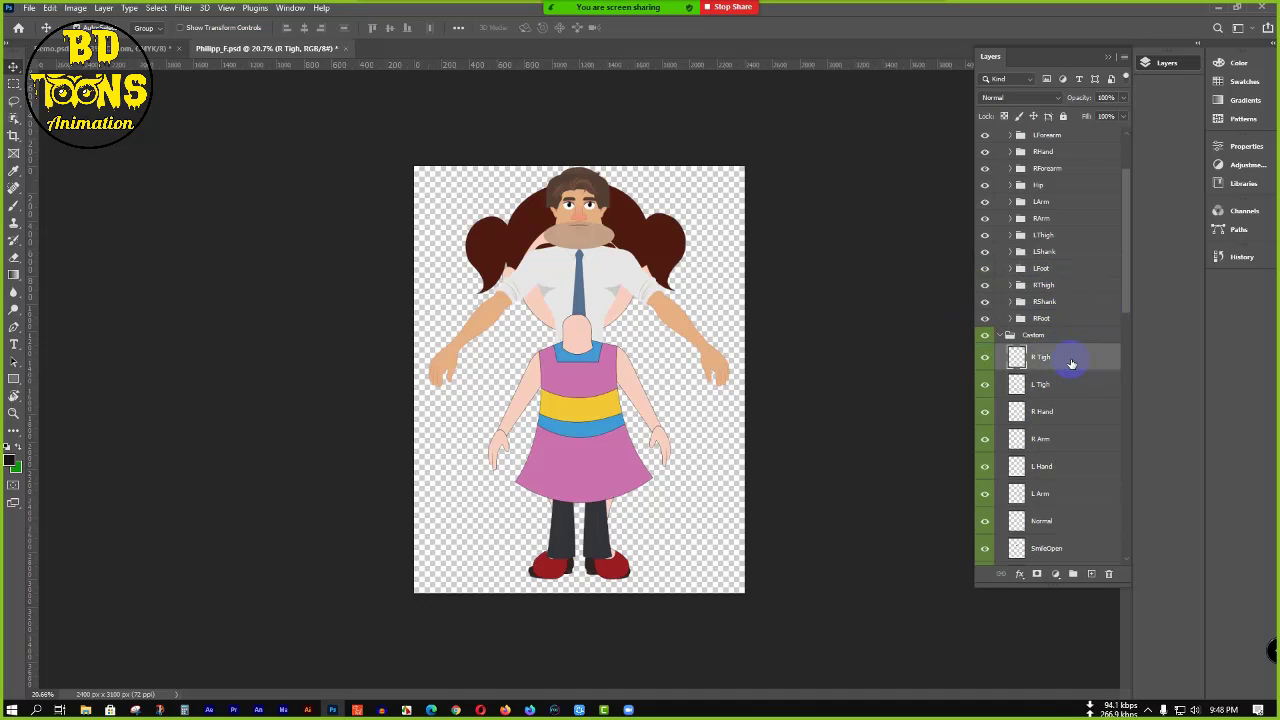
drag(1070, 363, 1063, 287)
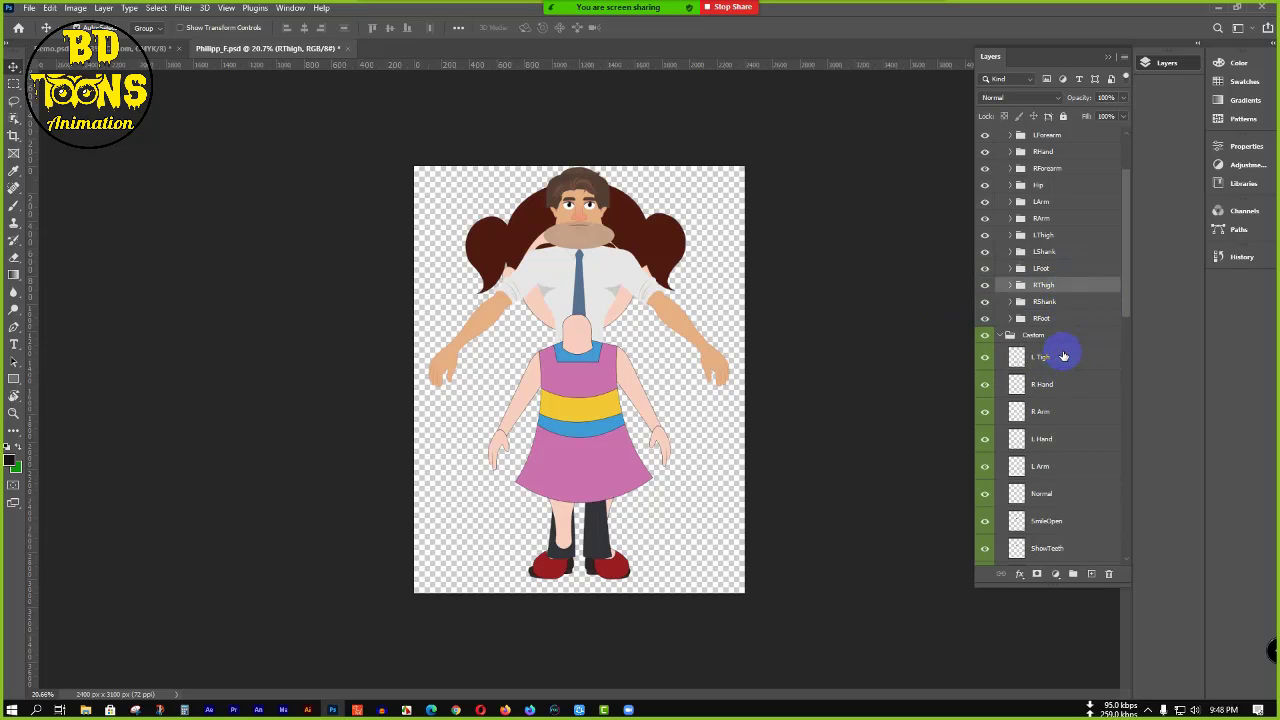
drag(1060, 350, 1060, 236)
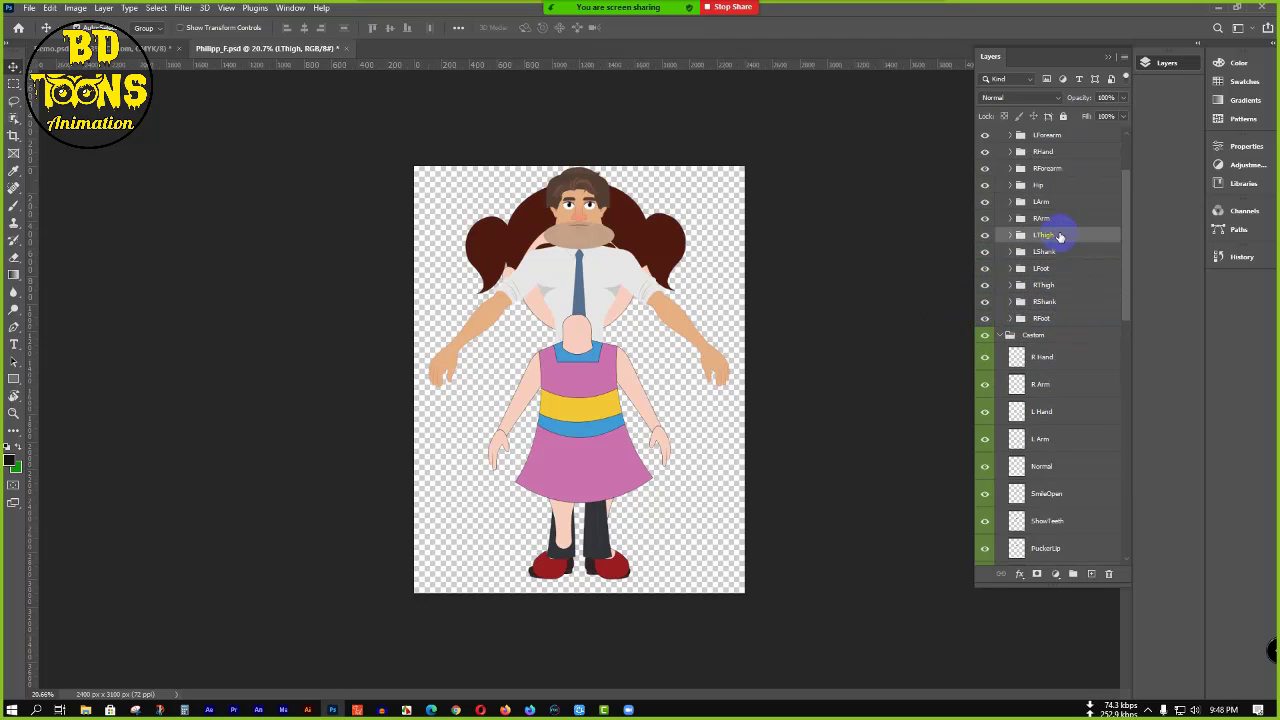
- Move the R Hand layer from the Custom group into RL_Image's RHand group
click(1069, 362)
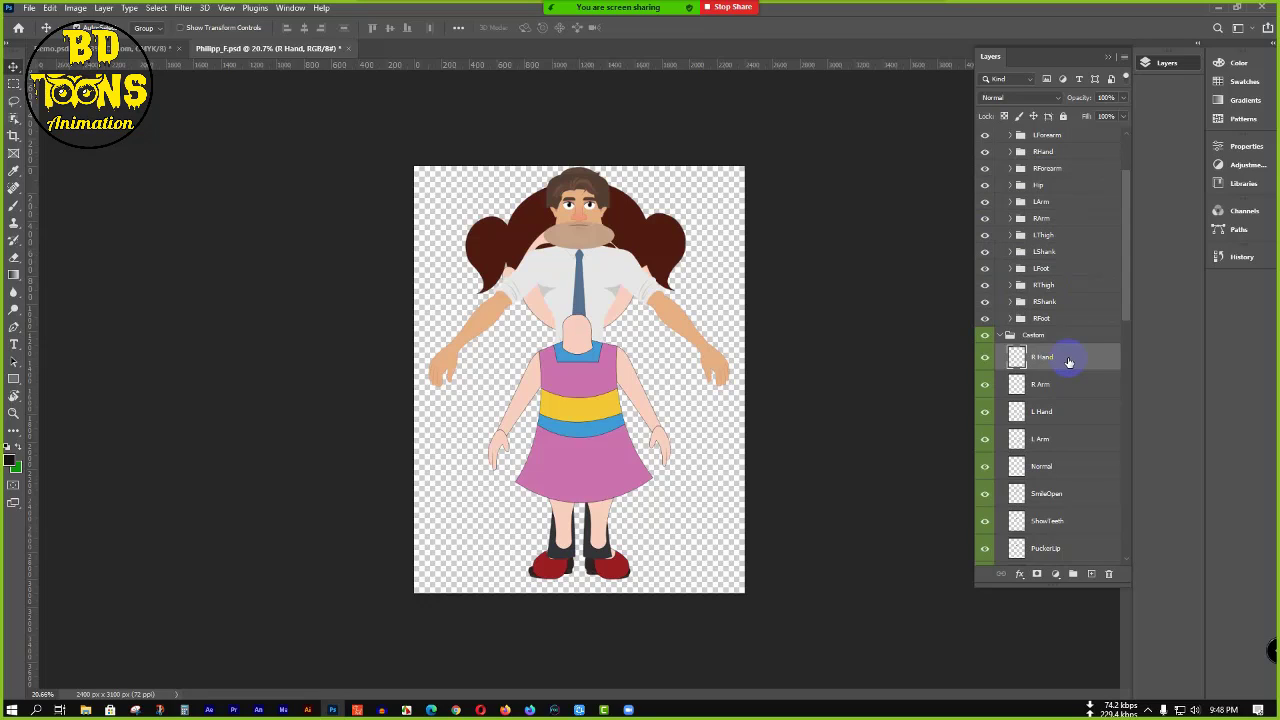
scroll(1069, 362, up, 1)
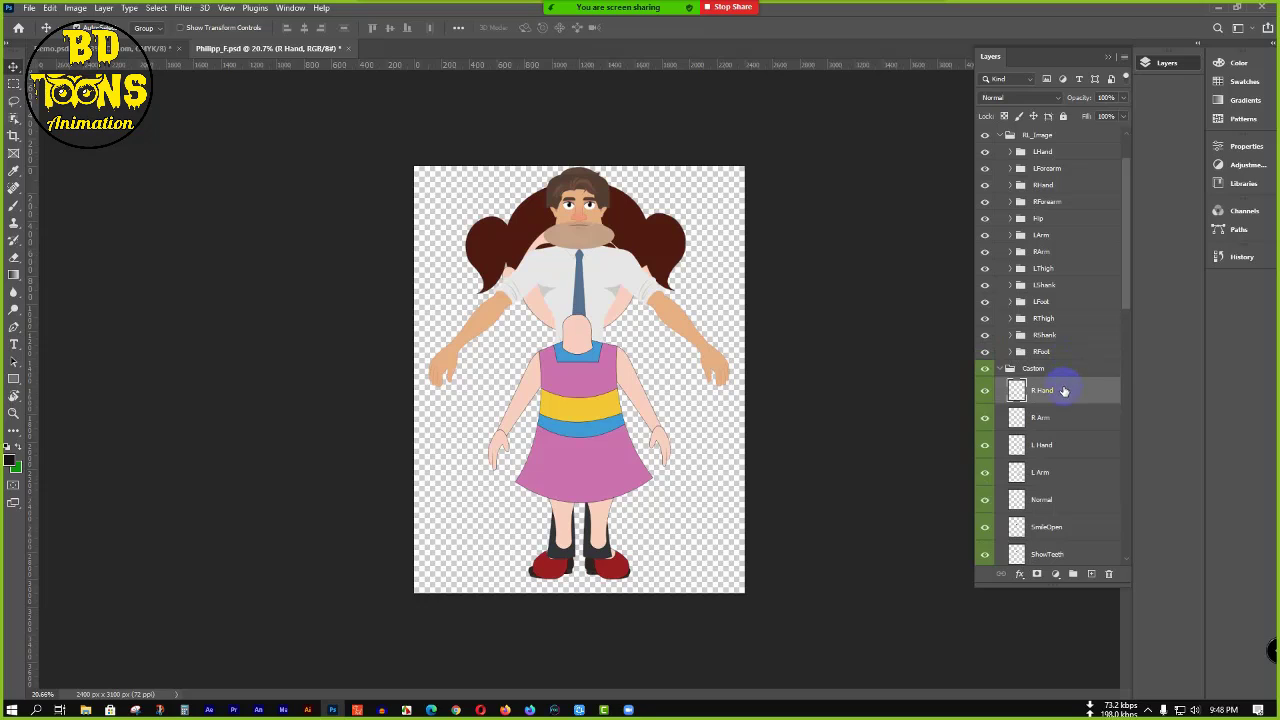
drag(1064, 393, 1072, 189)
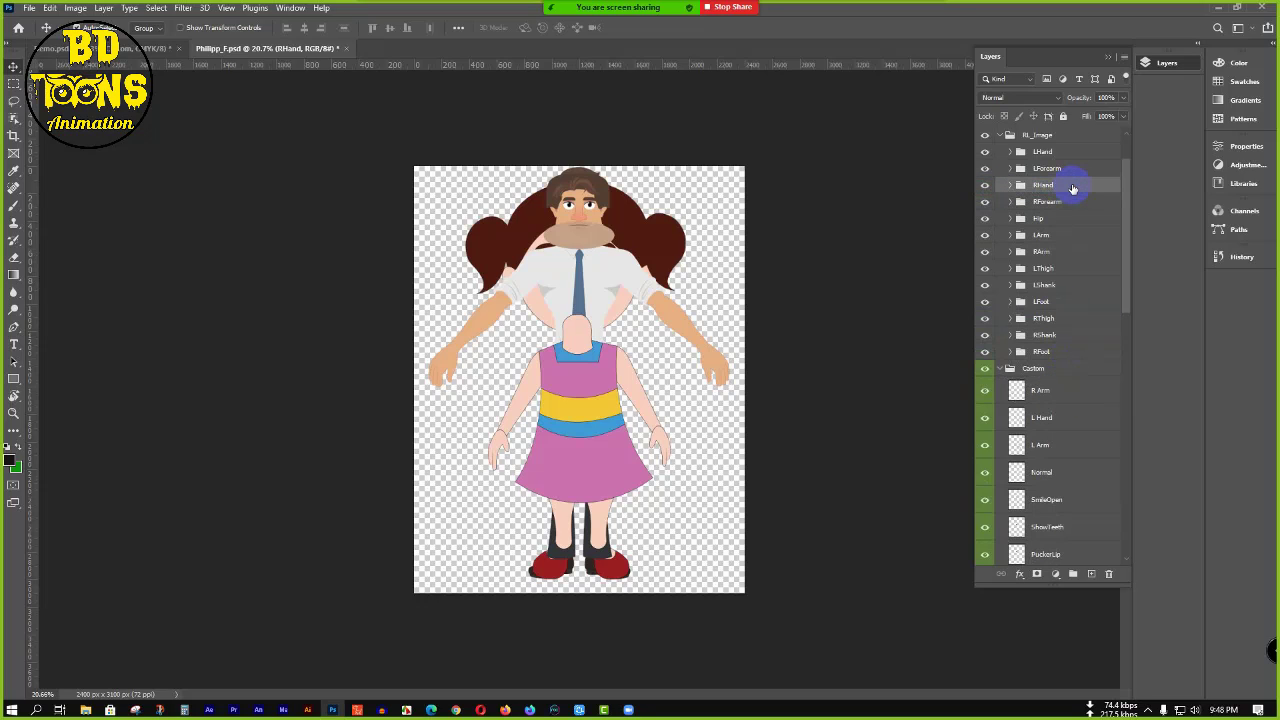
- Move the L Hand, R Arm and L Arm layers from Custom into RL_Image's LHand, RArm and LArm groups, and collapse Custom
drag(1065, 419, 1074, 152)
click(1073, 400)
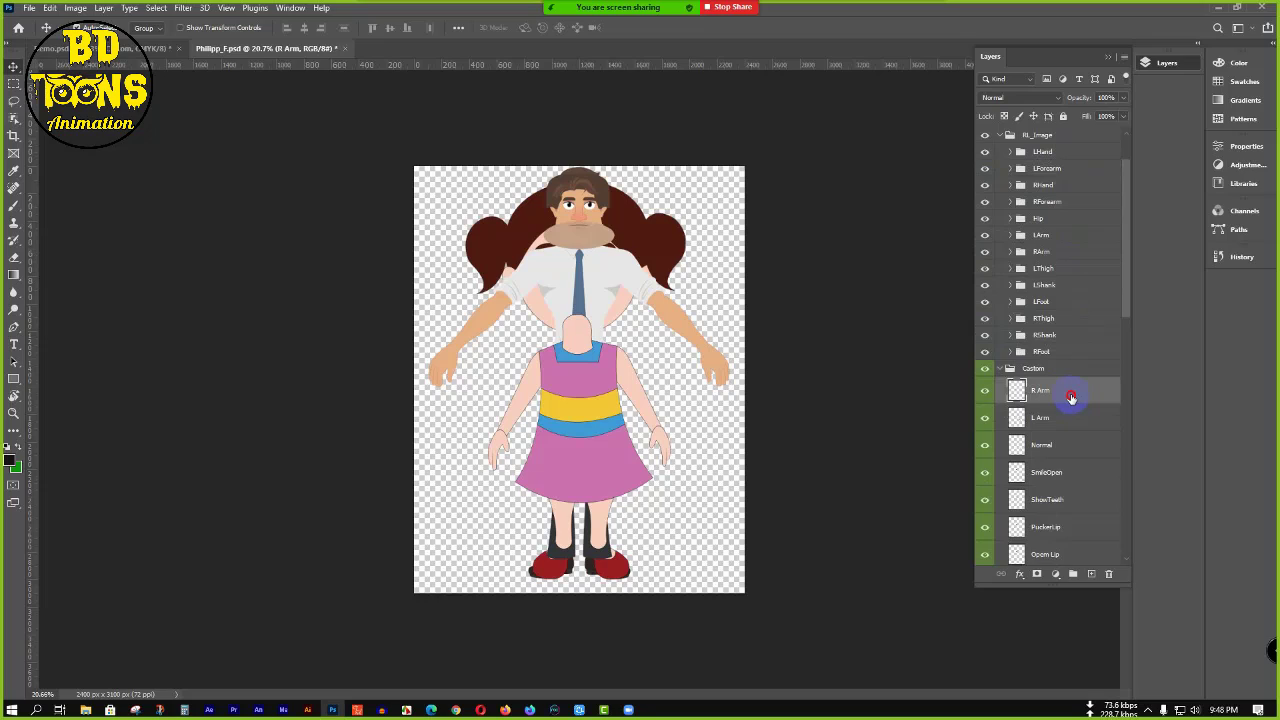
drag(1070, 396, 1081, 258)
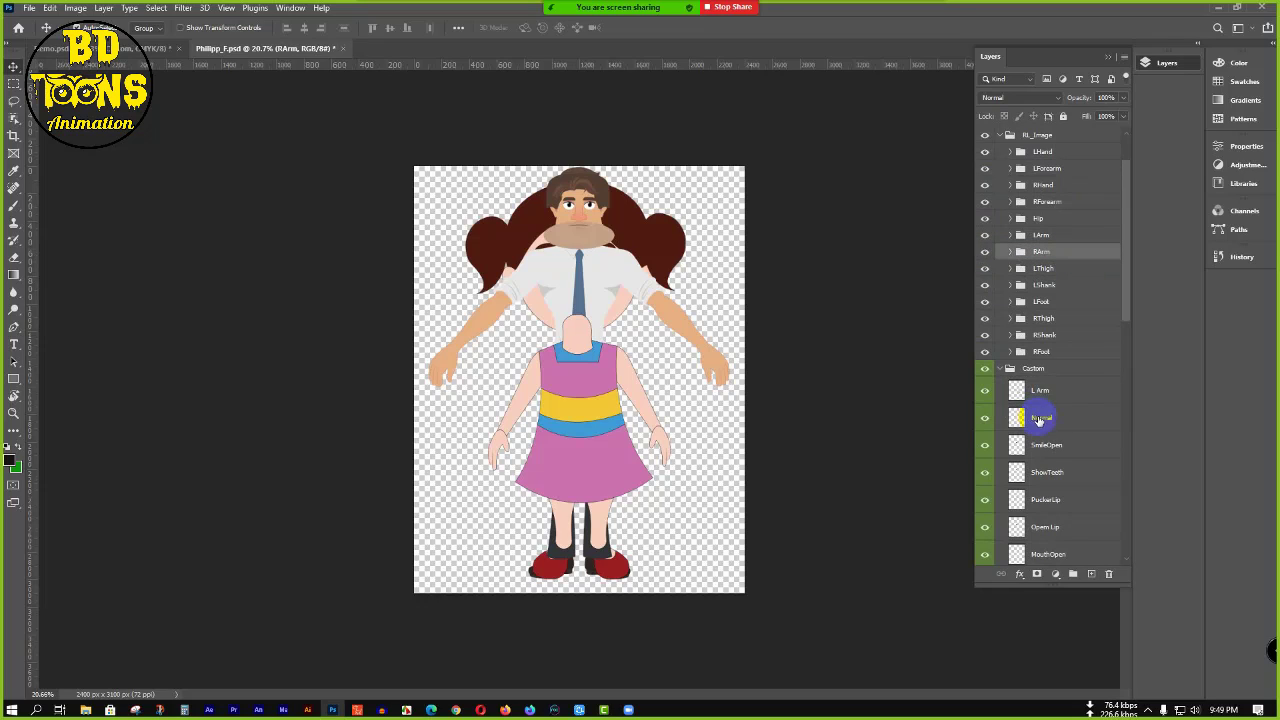
click(1066, 394)
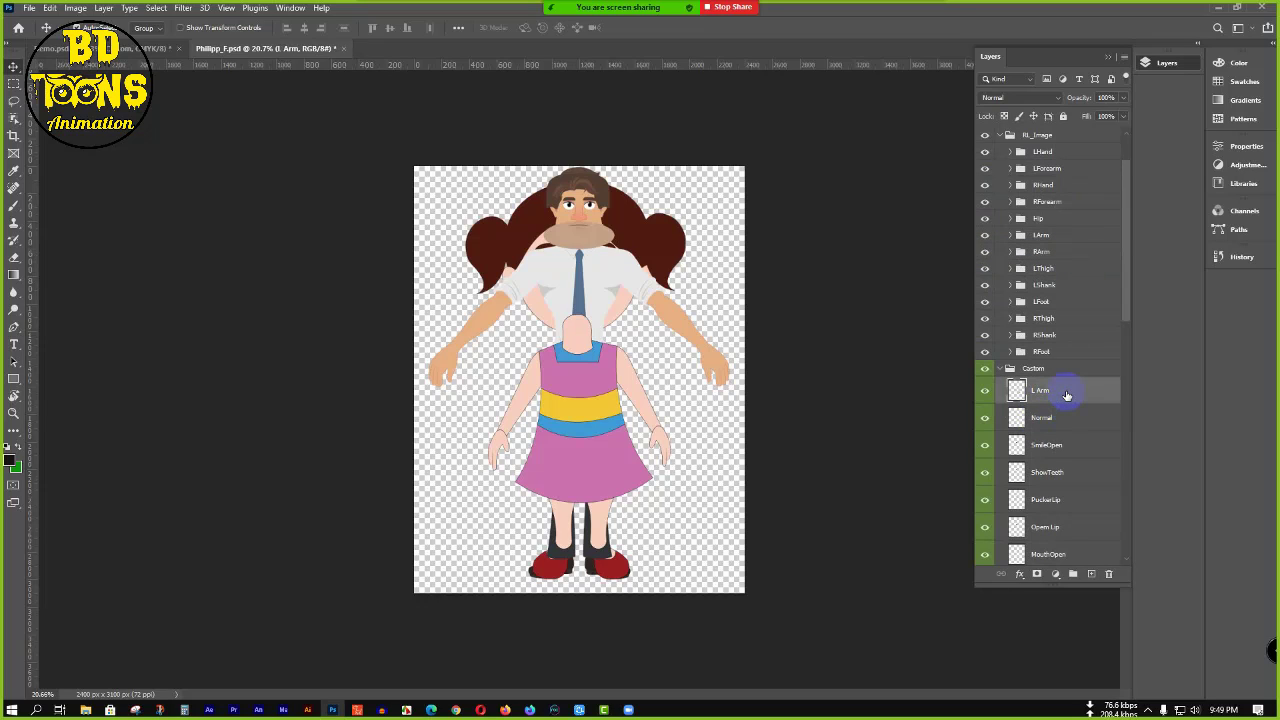
drag(1066, 394, 1066, 237)
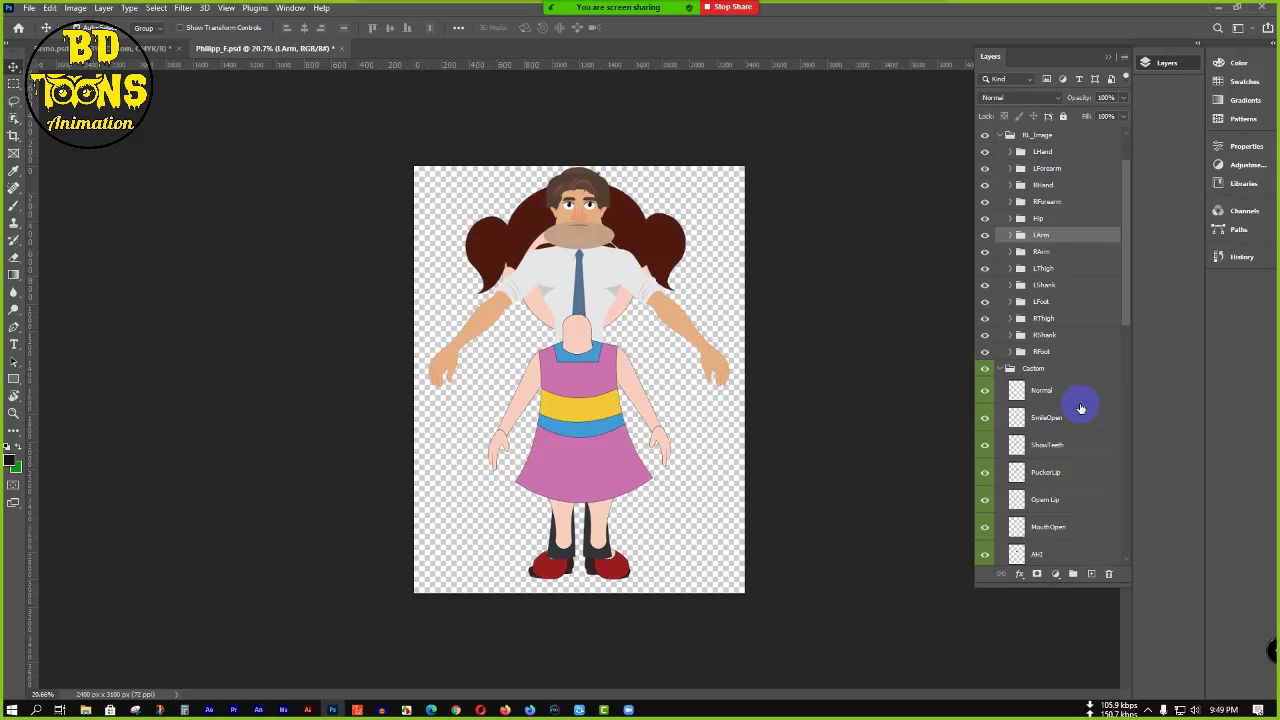
click(1010, 370)
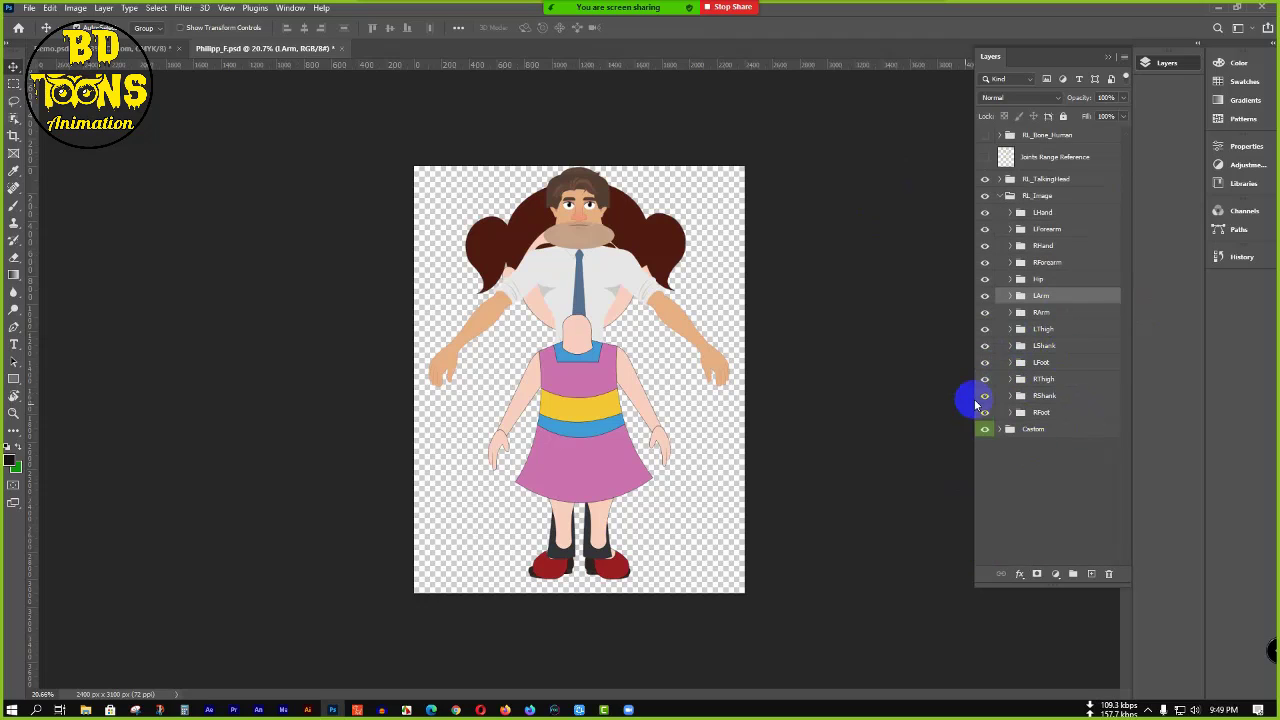
click(585, 560)
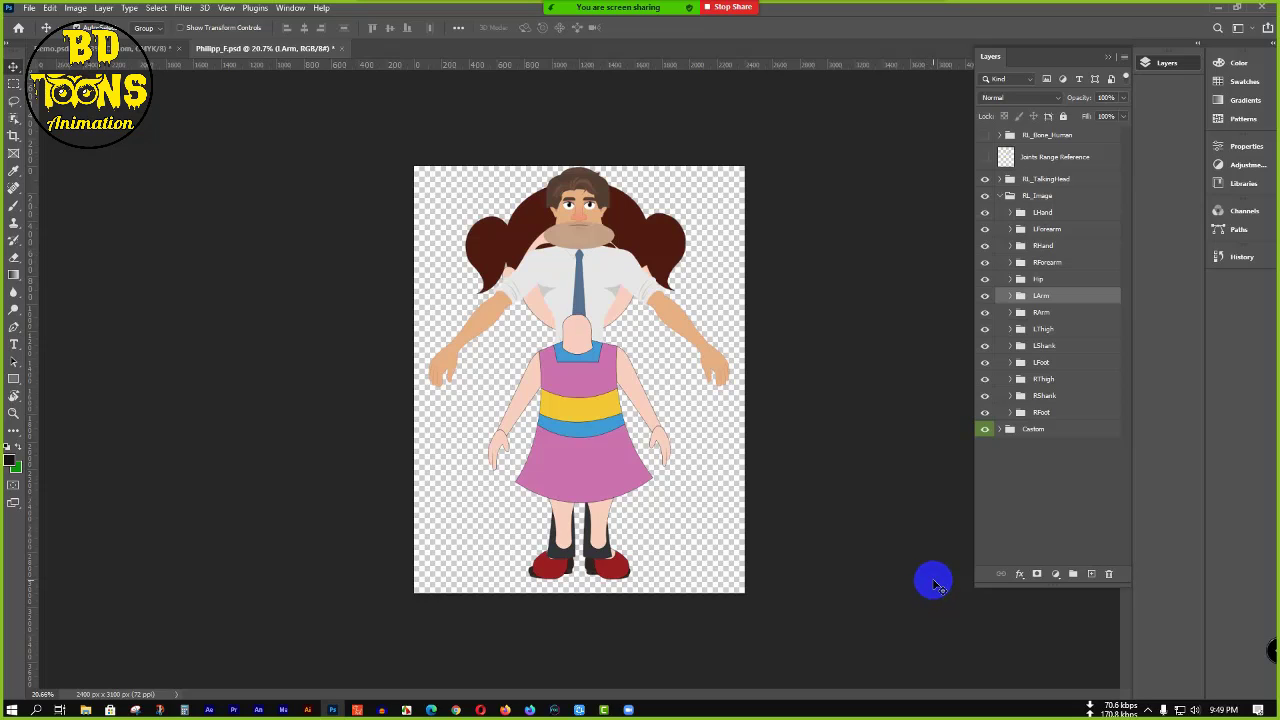
- Delete the template hand layers 00_Relaxed through 29_Open from the LHand group, keeping only the girl's L Hand layer
click(1020, 216)
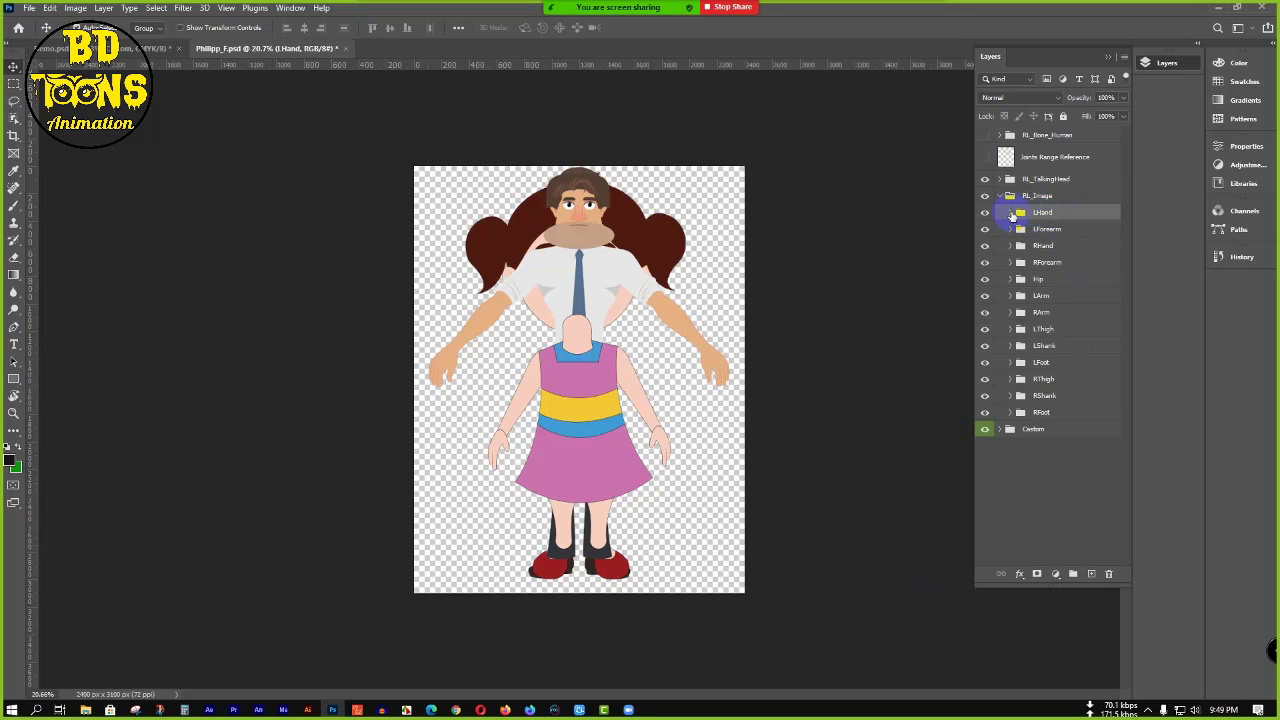
click(1012, 214)
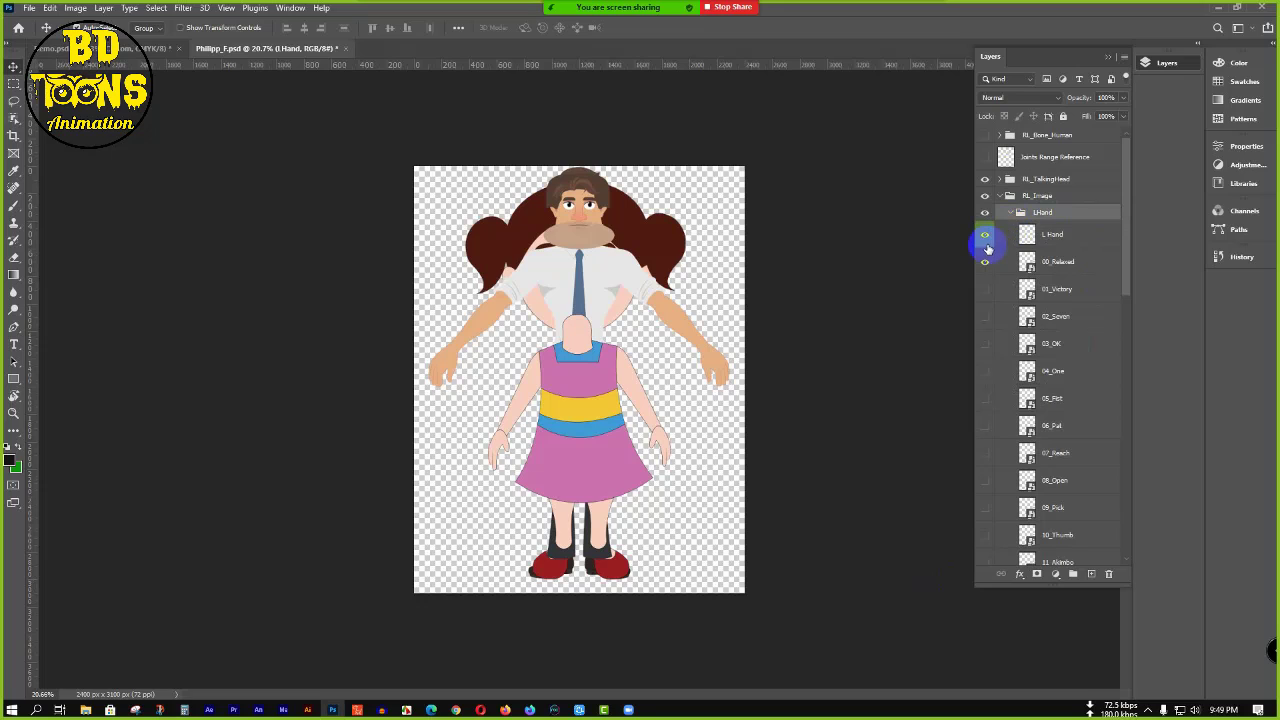
click(1064, 263)
scroll(1085, 282, down, 5)
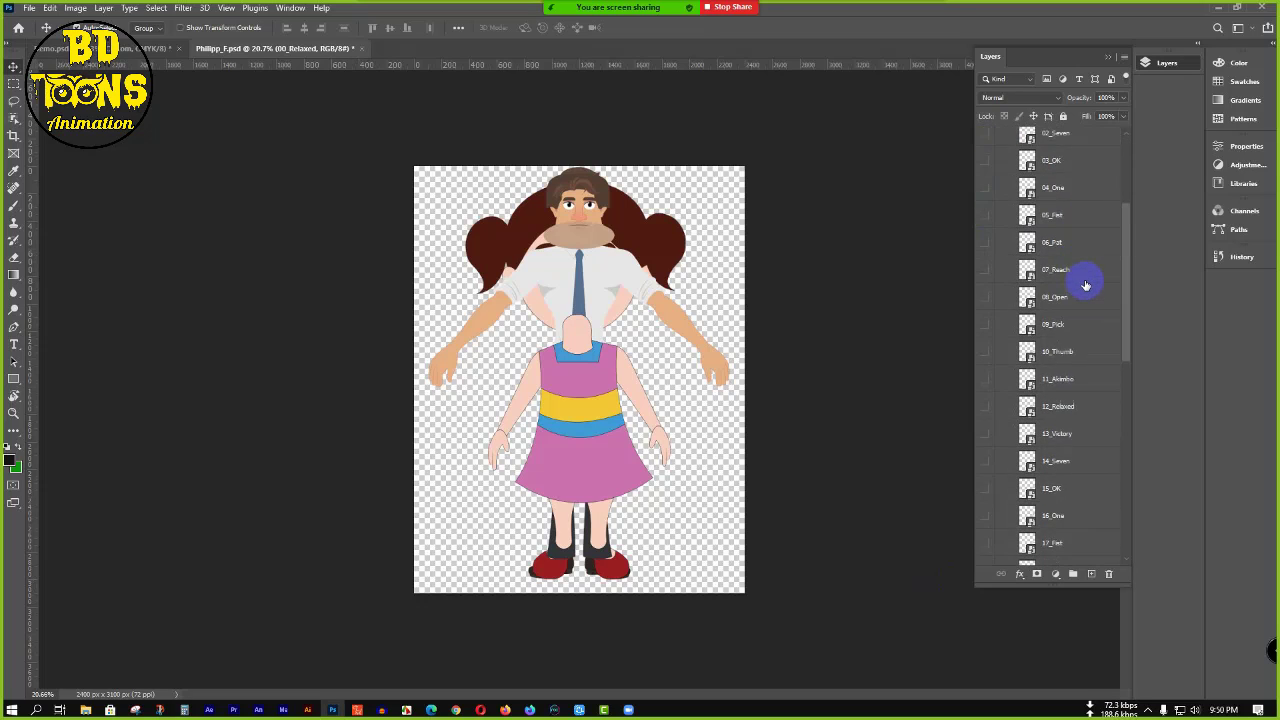
scroll(1088, 290, down, 5)
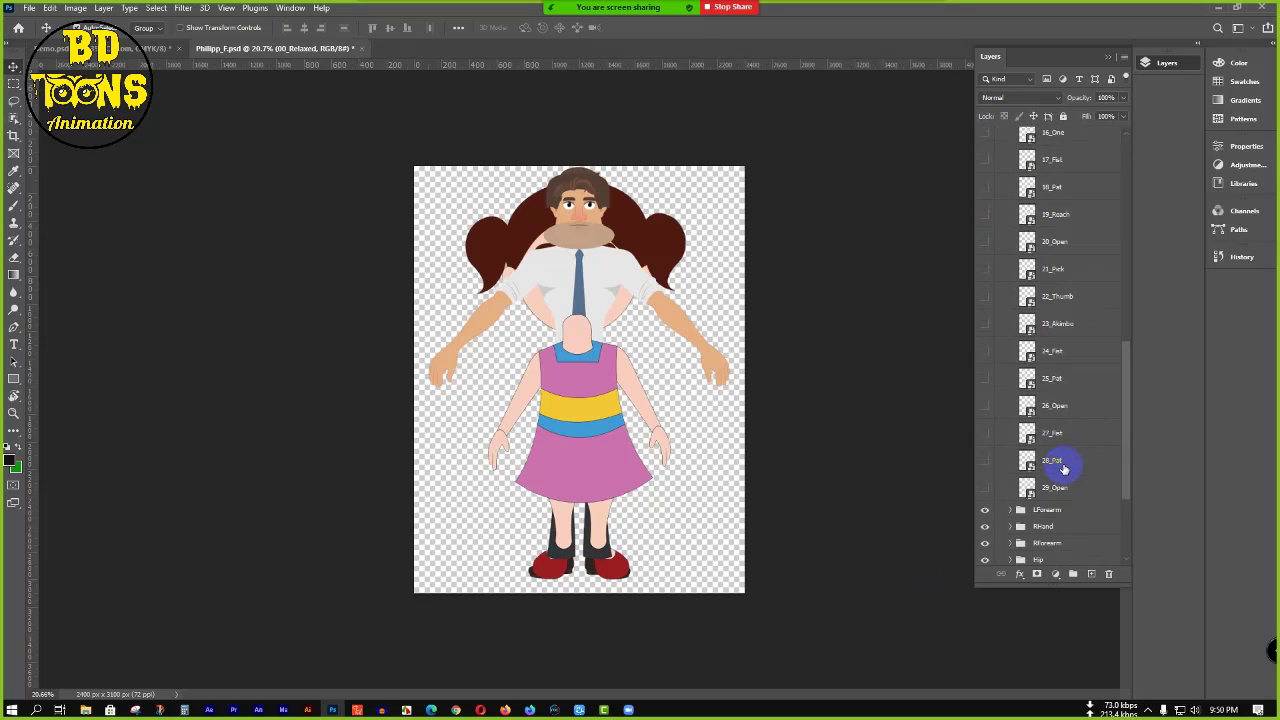
shift+click(1069, 488)
key(Delete)
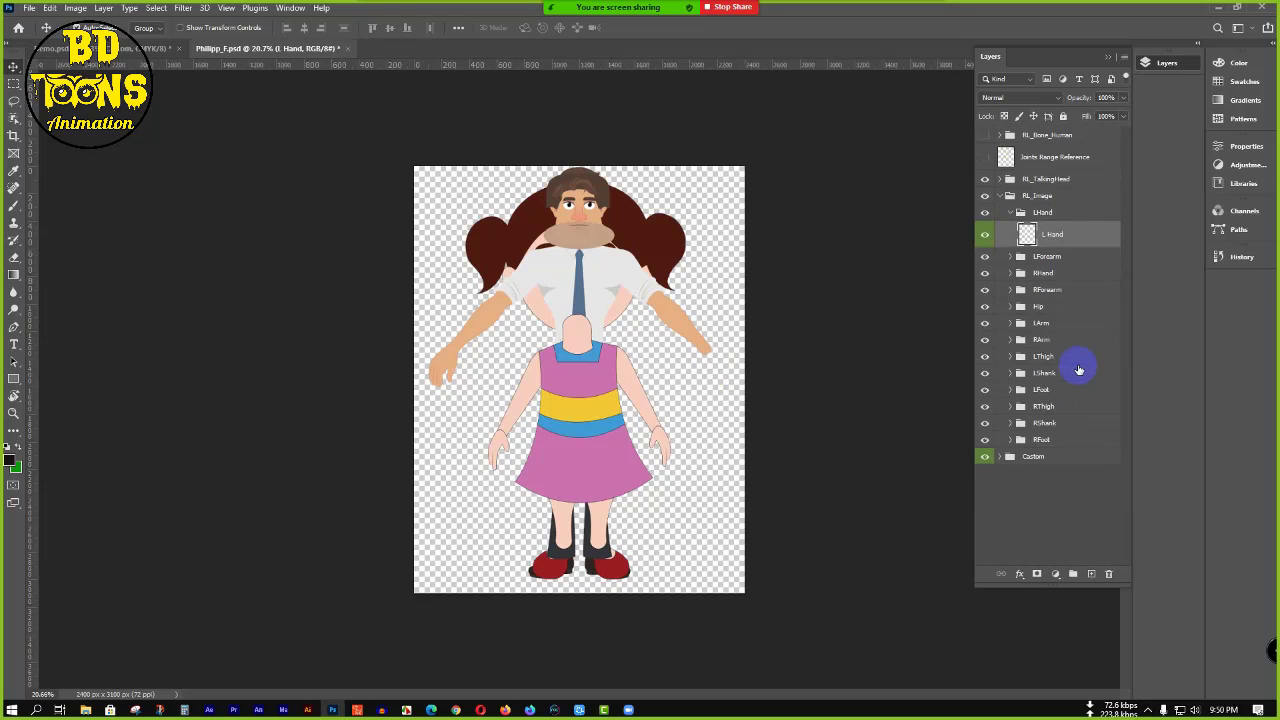
click(1010, 212)
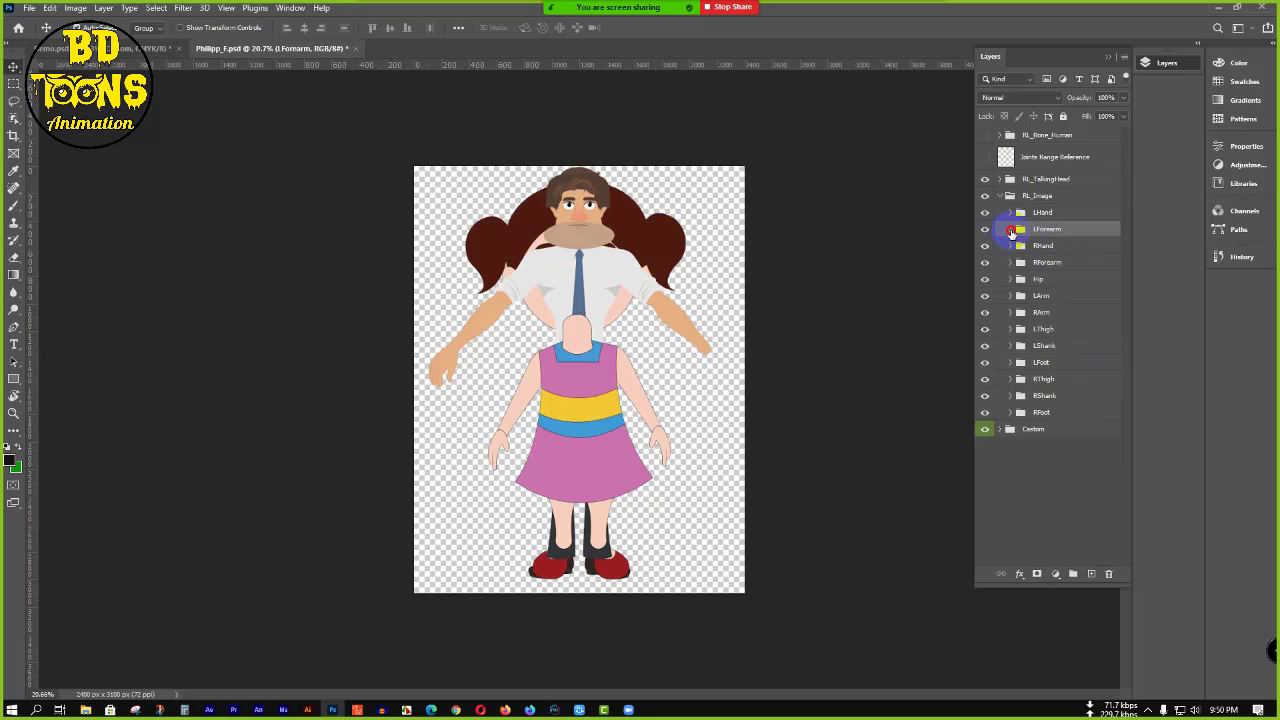
- Delete the template's LForearm layer from inside the LForearm group, leaving the group itself in place
click(1012, 231)
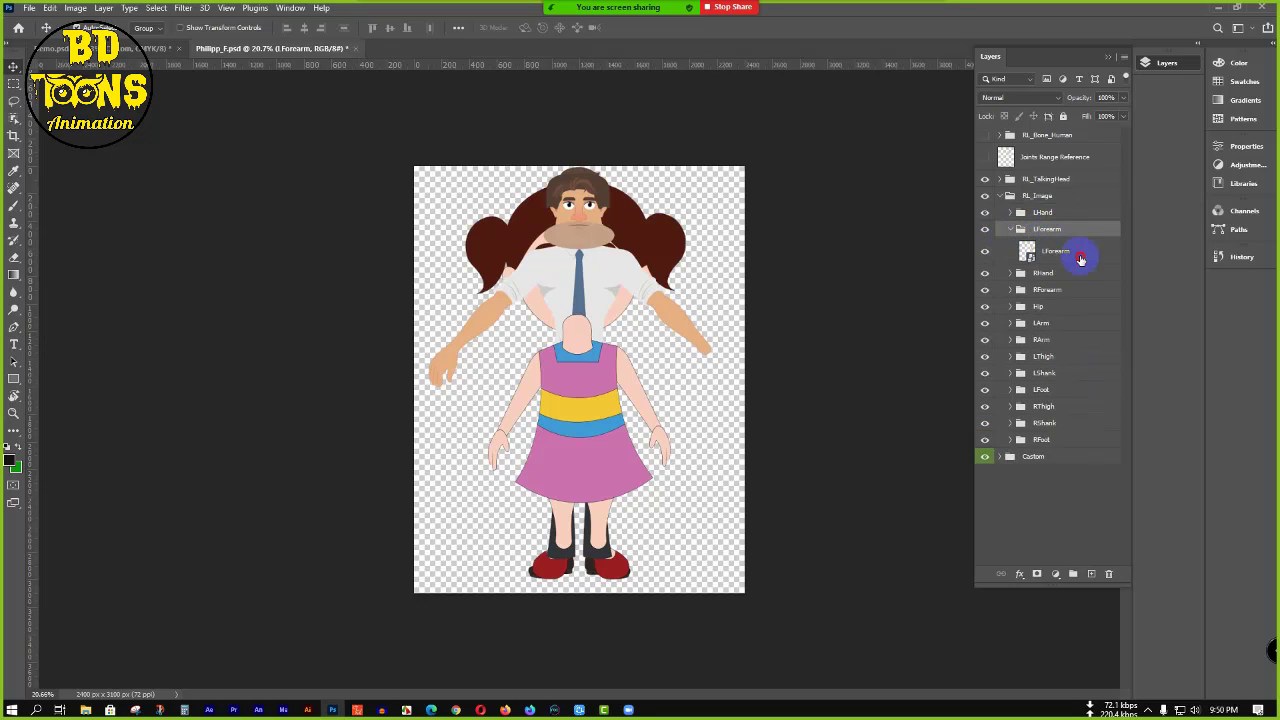
click(1080, 259)
click(1022, 231)
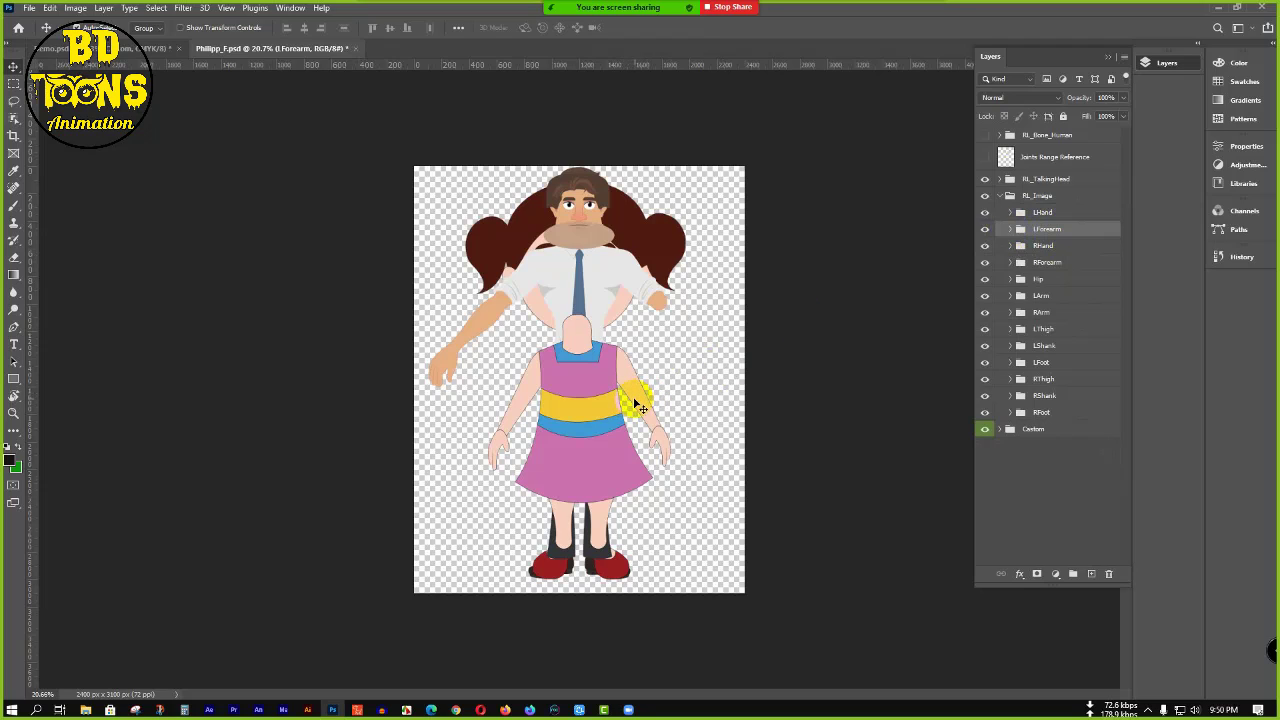
- Delete the template hand layers 00_Relaxed through 29_Open from the RHand group, keeping only the girl's R Hand layer
click(1010, 246)
click(1048, 289)
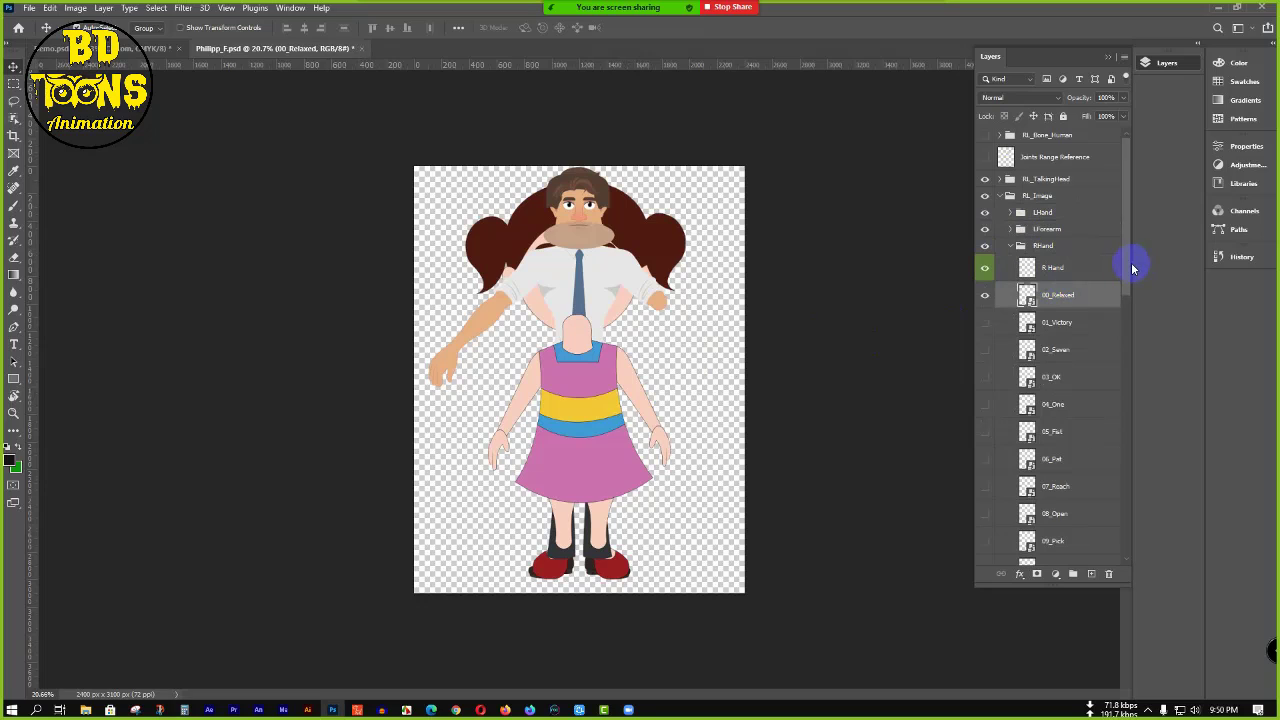
drag(1128, 279, 1131, 500)
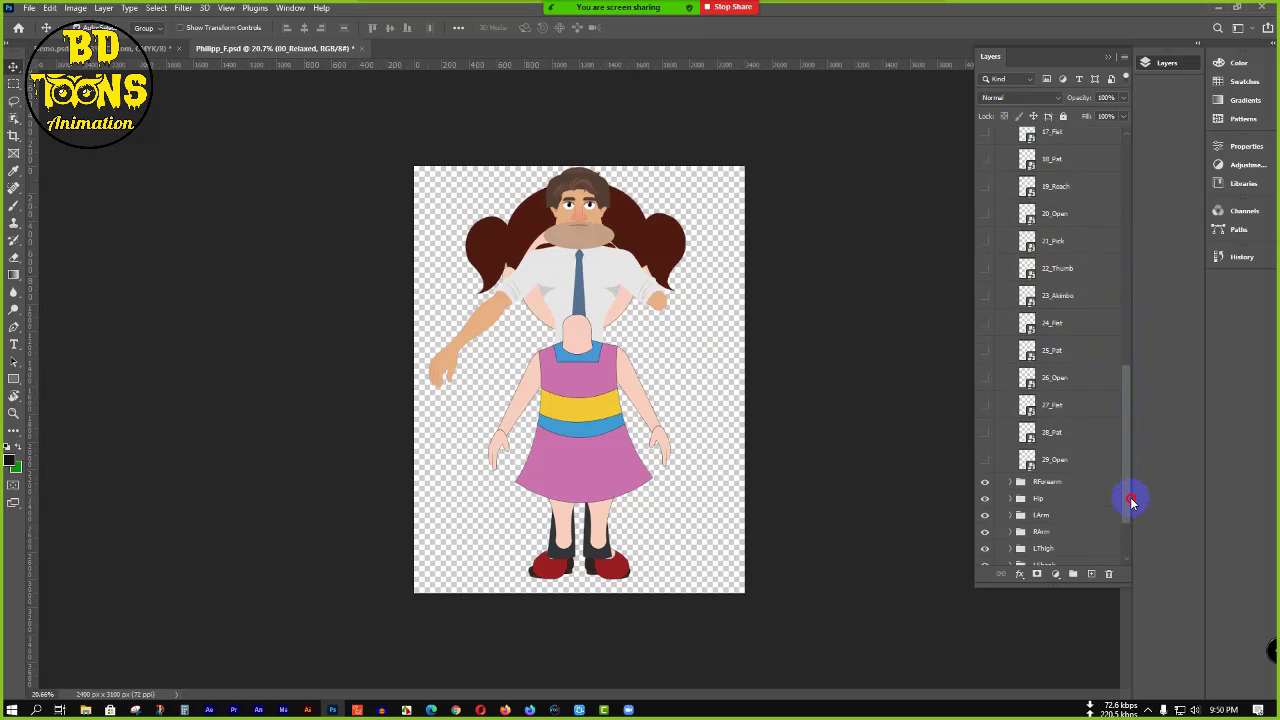
click(1063, 450)
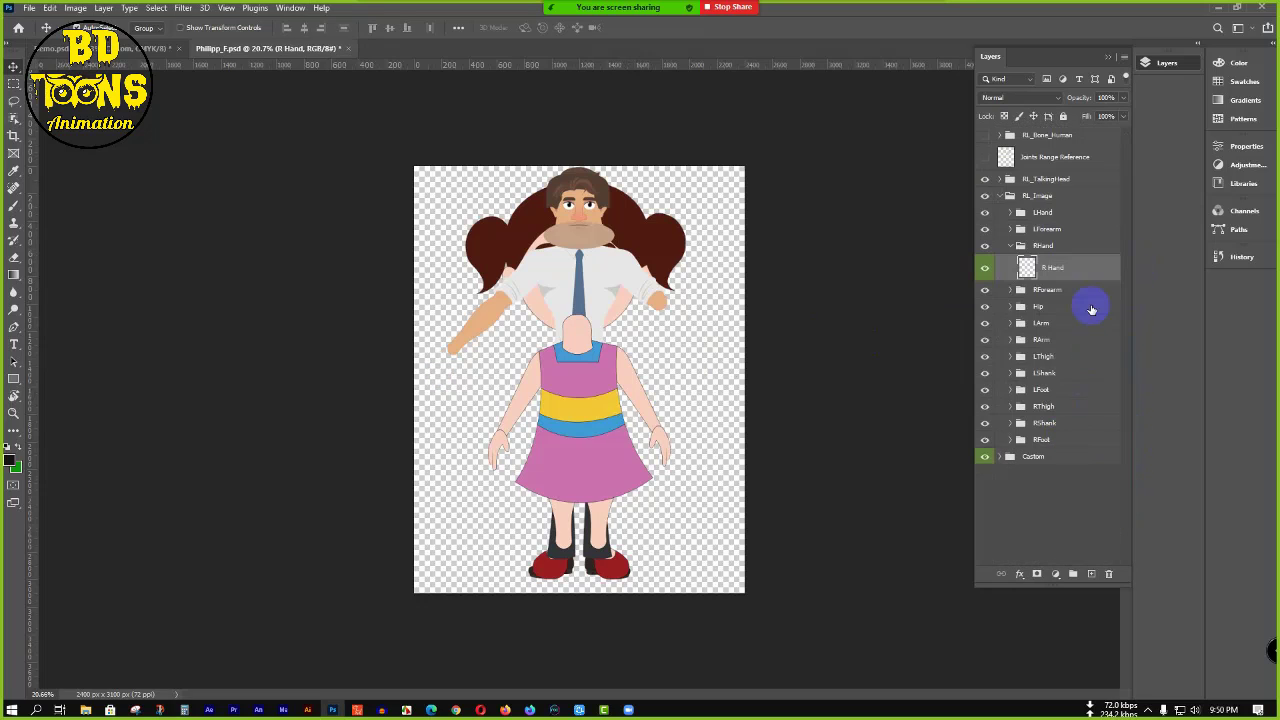
click(1011, 246)
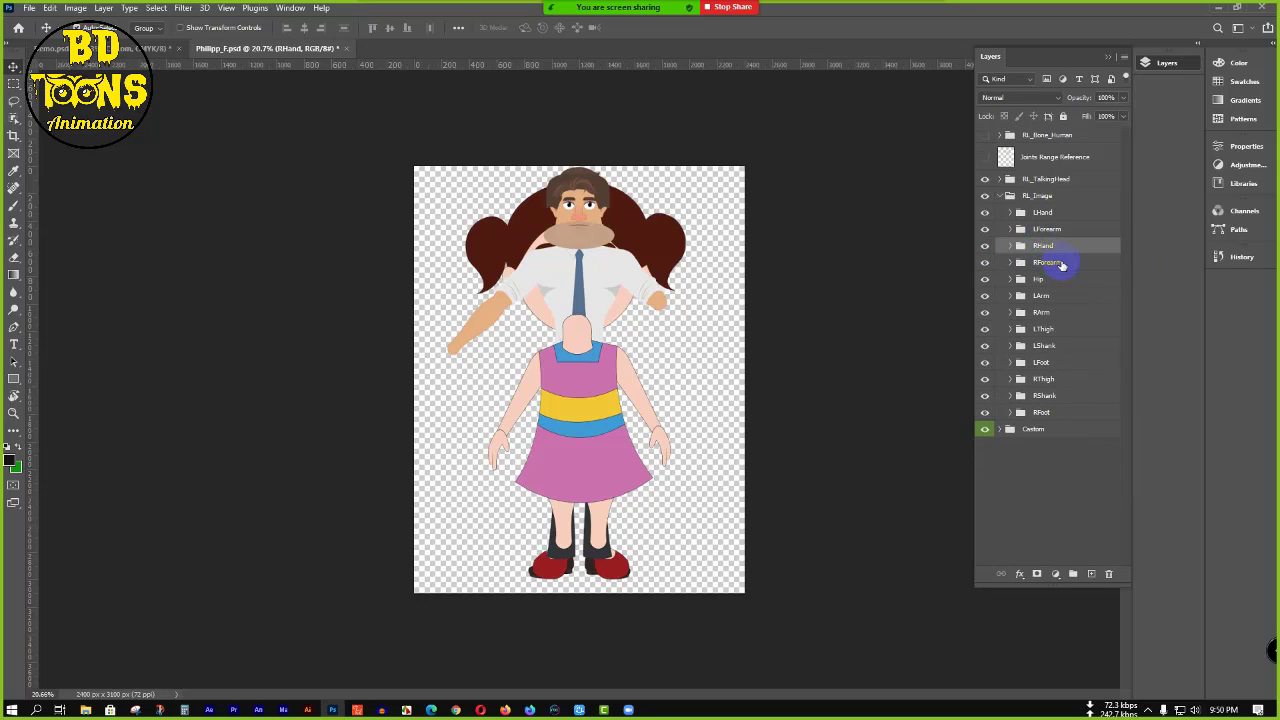
- Delete the template's RForearm layer from inside the RForearm group, leaving the group itself in place
click(1020, 262)
click(1012, 263)
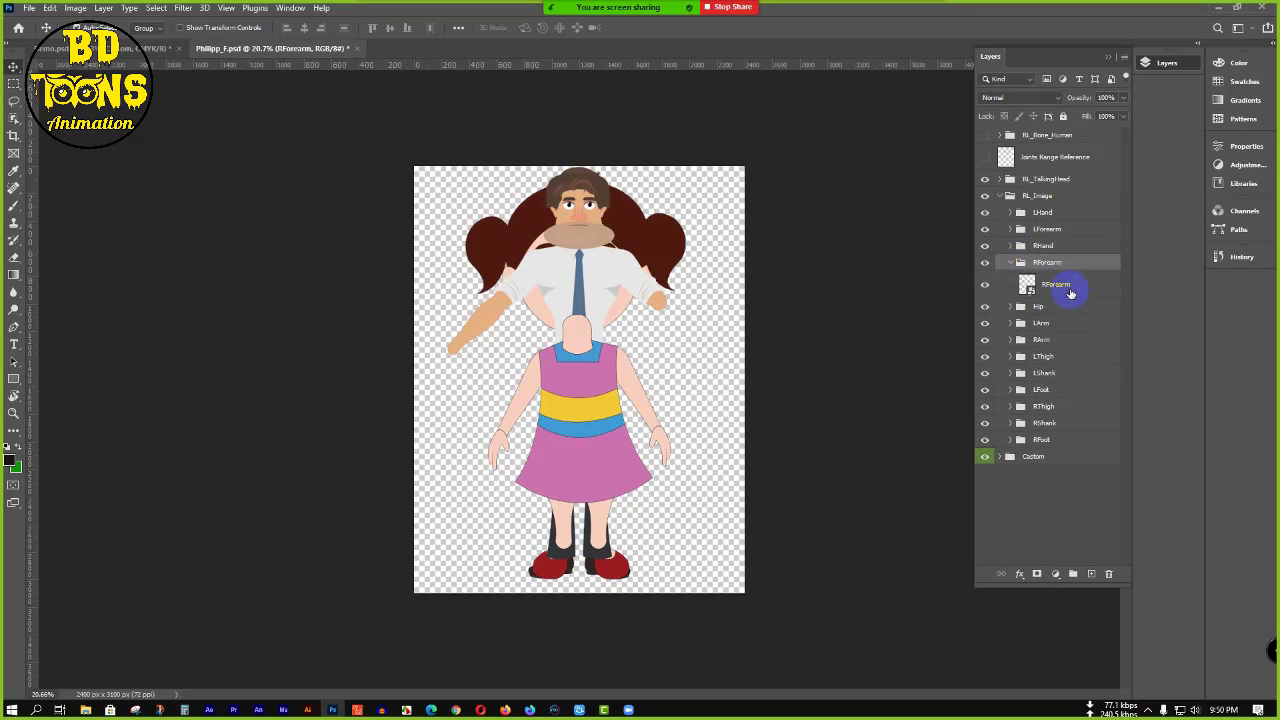
click(1011, 262)
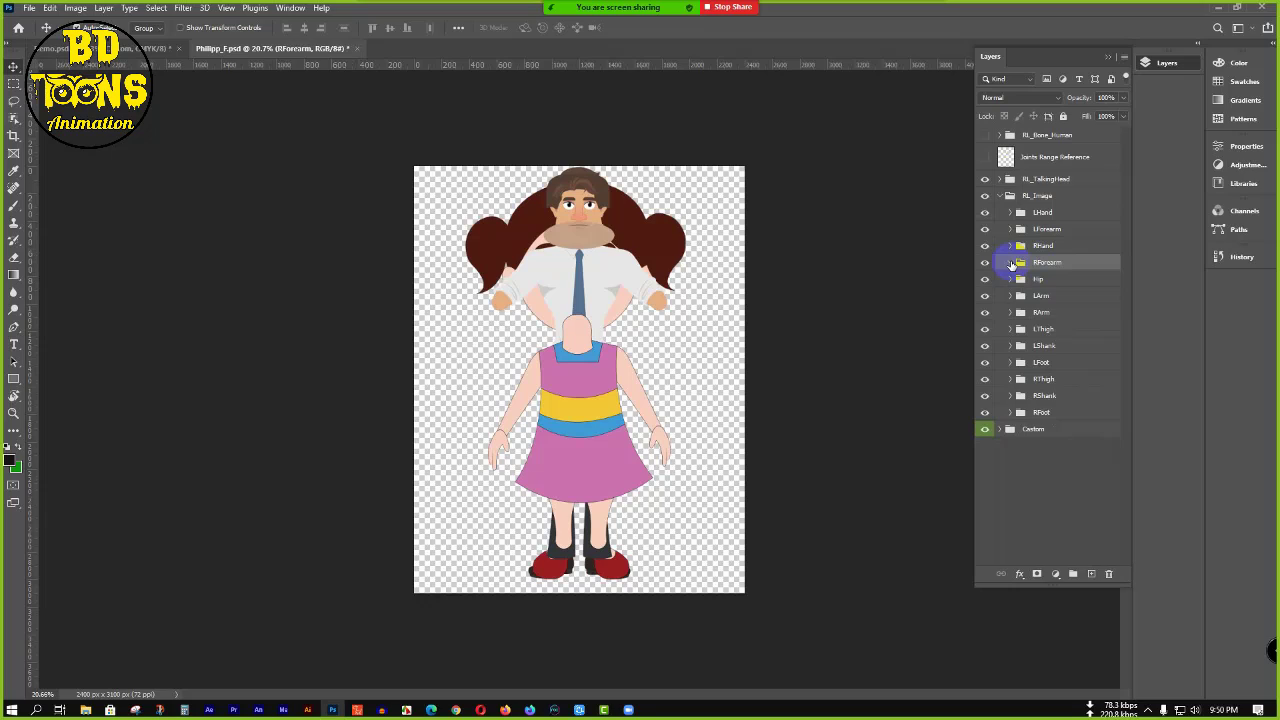
- Delete the template man's Hip layer from the Hip group, keeping the girl's Hip layer above it
click(1010, 279)
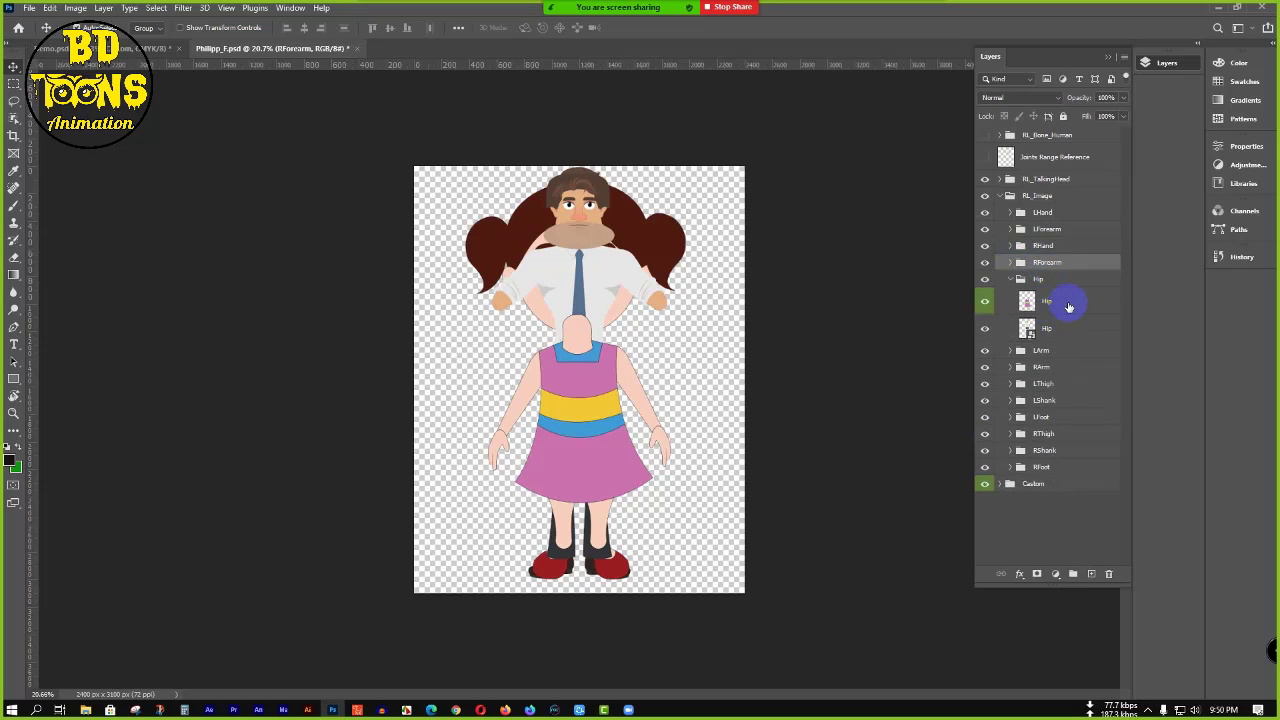
click(1060, 330)
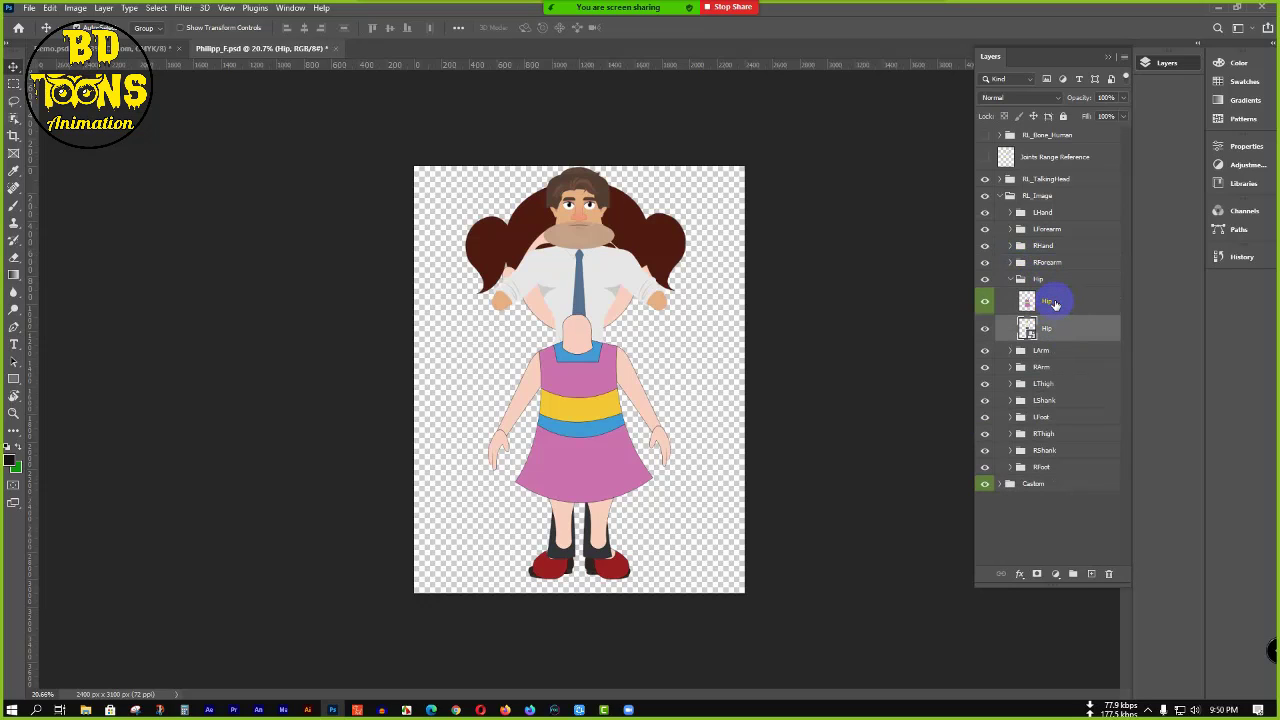
click(1054, 304)
click(1057, 331)
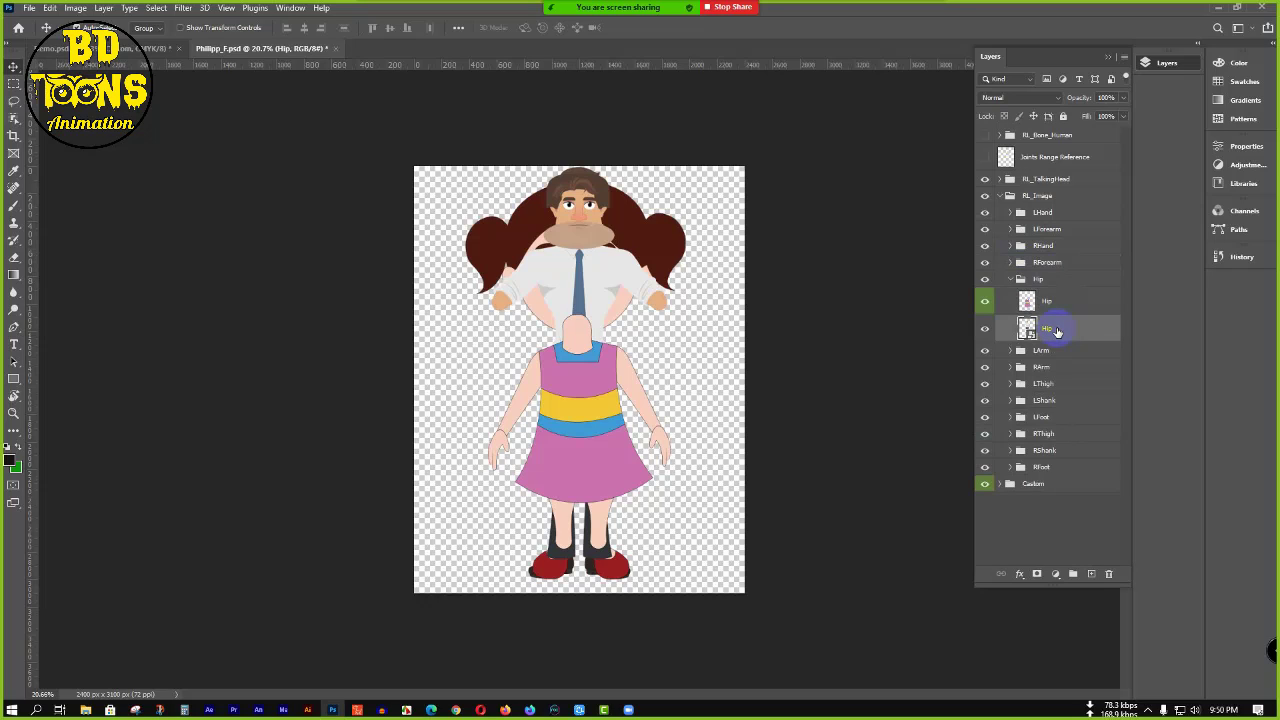
key(Delete)
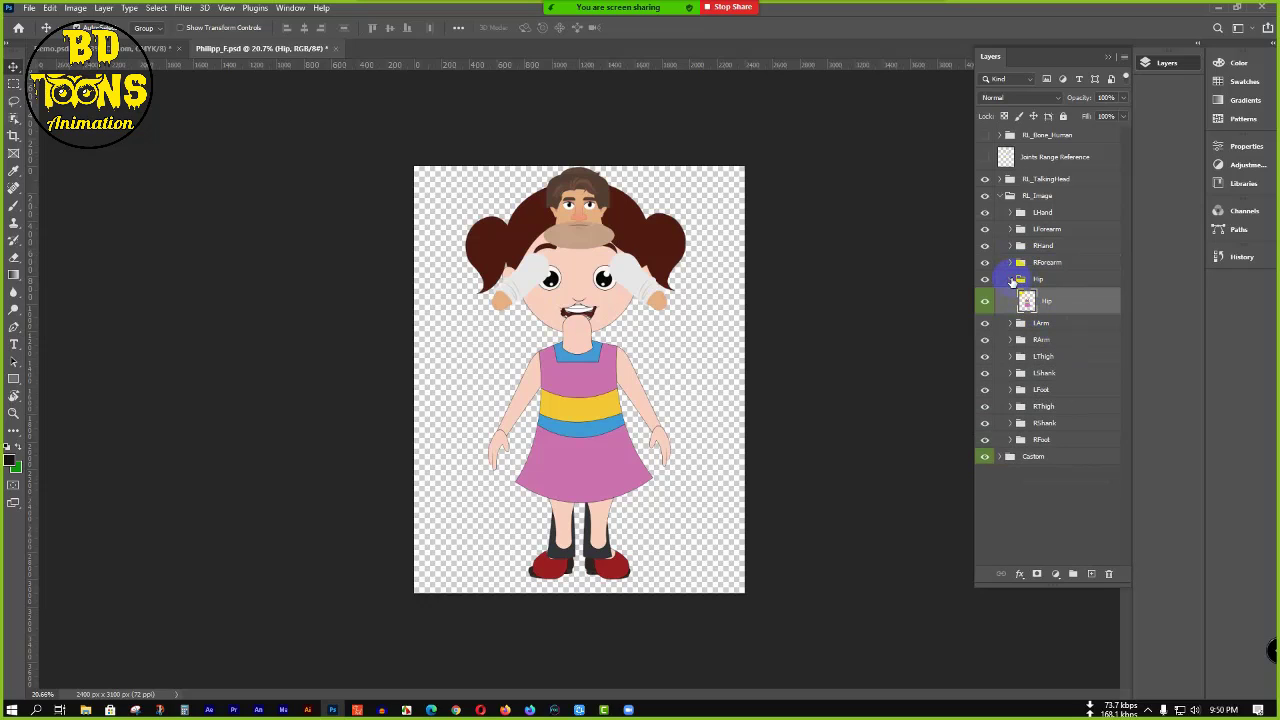
click(1012, 280)
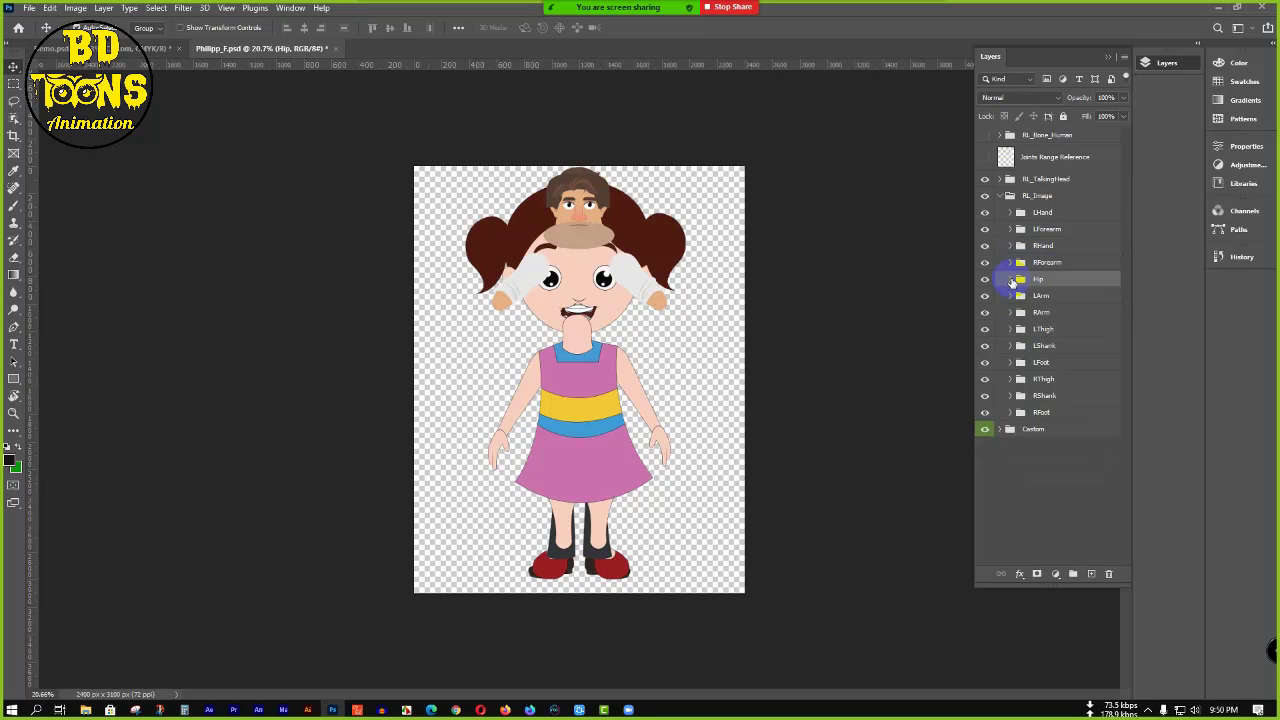
- Delete the template's LArm and RArm layers from their groups, keeping the girl's L Arm and R Arm layers
click(1017, 296)
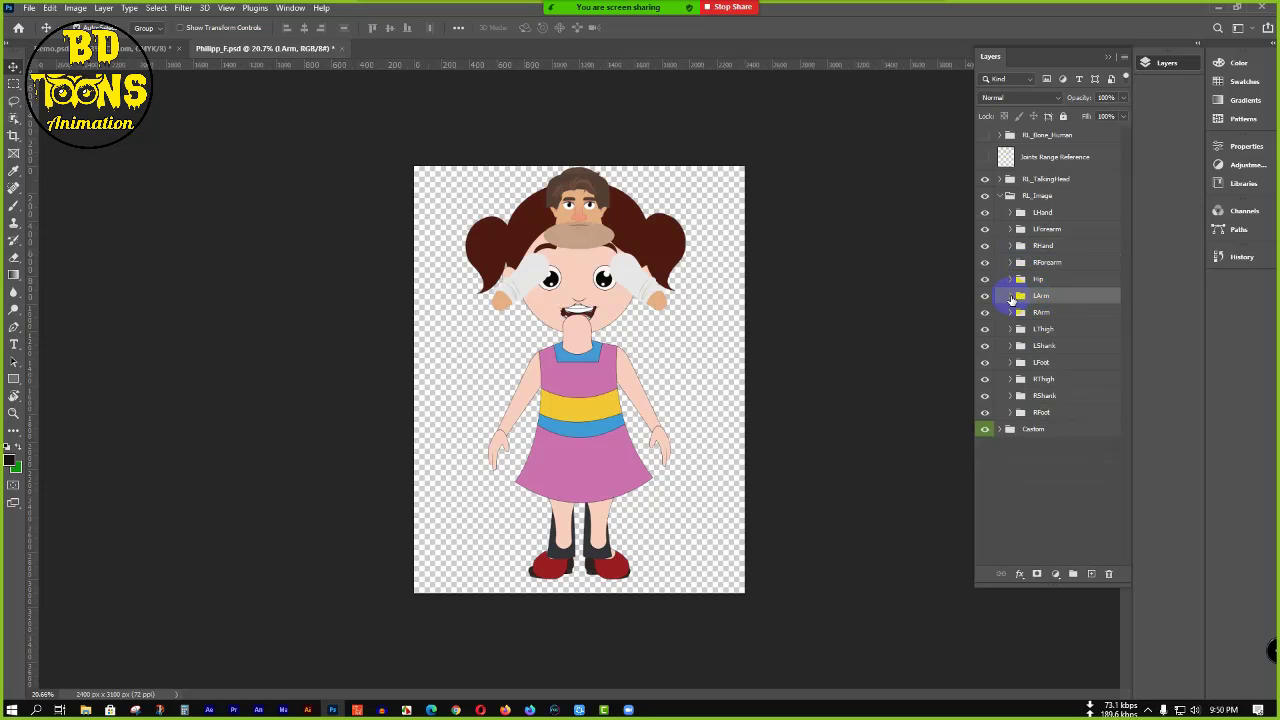
click(1012, 297)
click(1058, 345)
key(Delete)
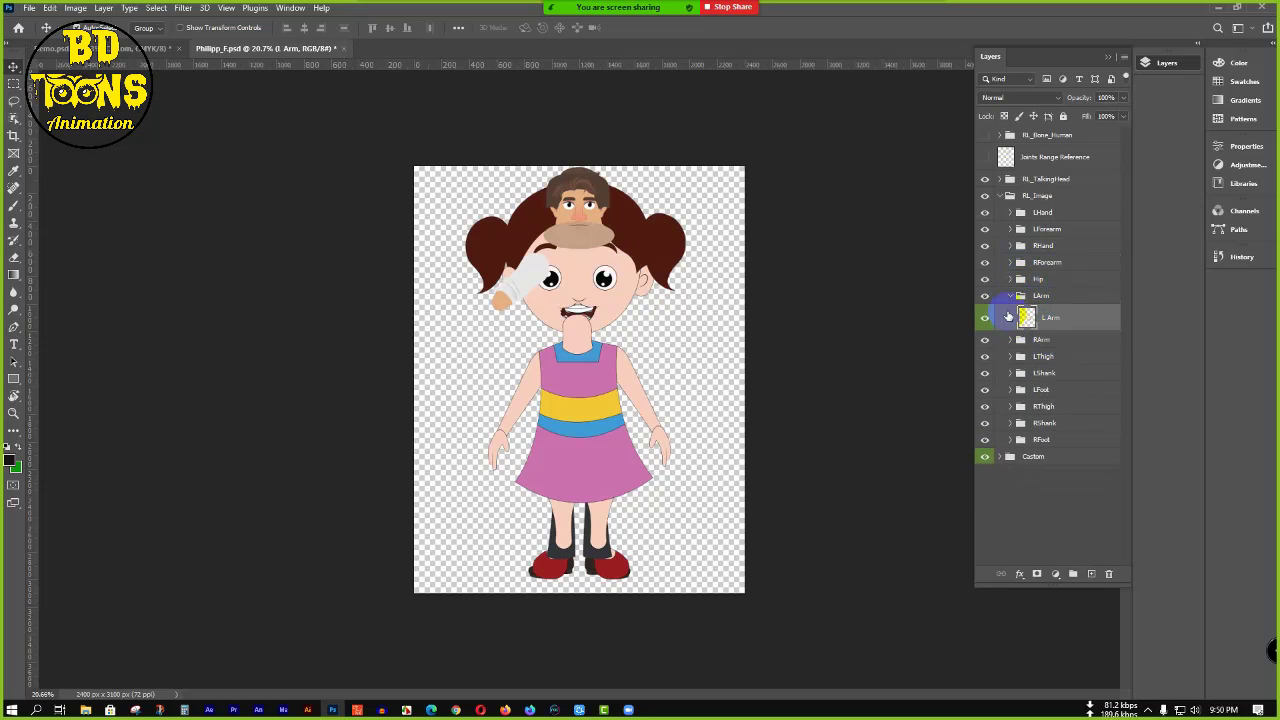
click(1012, 297)
click(1012, 313)
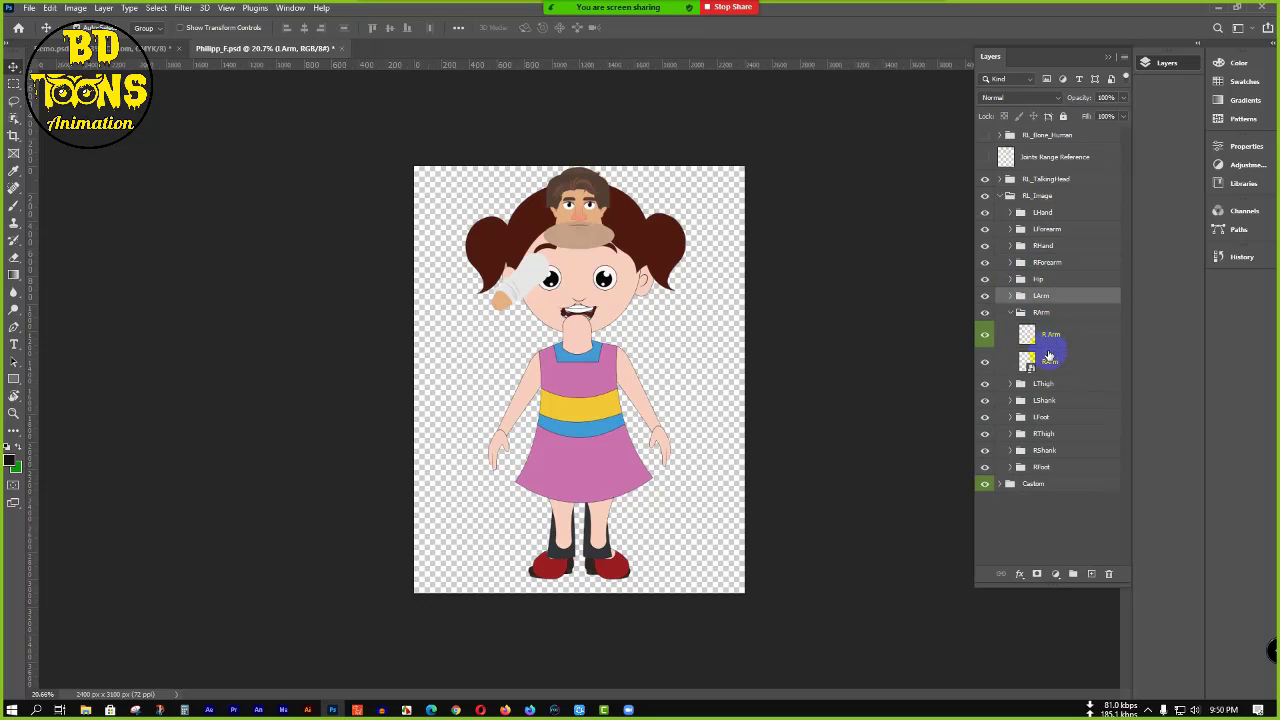
click(1046, 366)
key(Delete)
click(1012, 313)
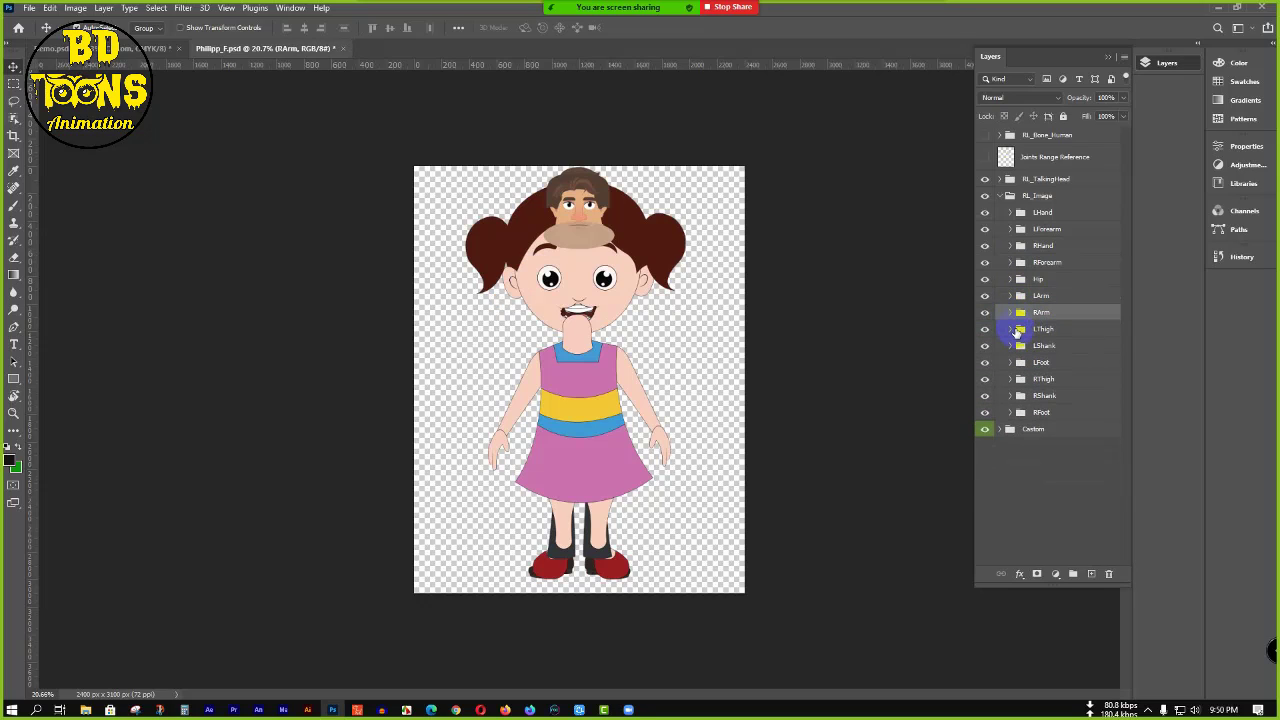
- Delete the template's LThigh and LShank layers from their groups, keeping the girl's L Tigh layer
click(1040, 329)
click(1012, 329)
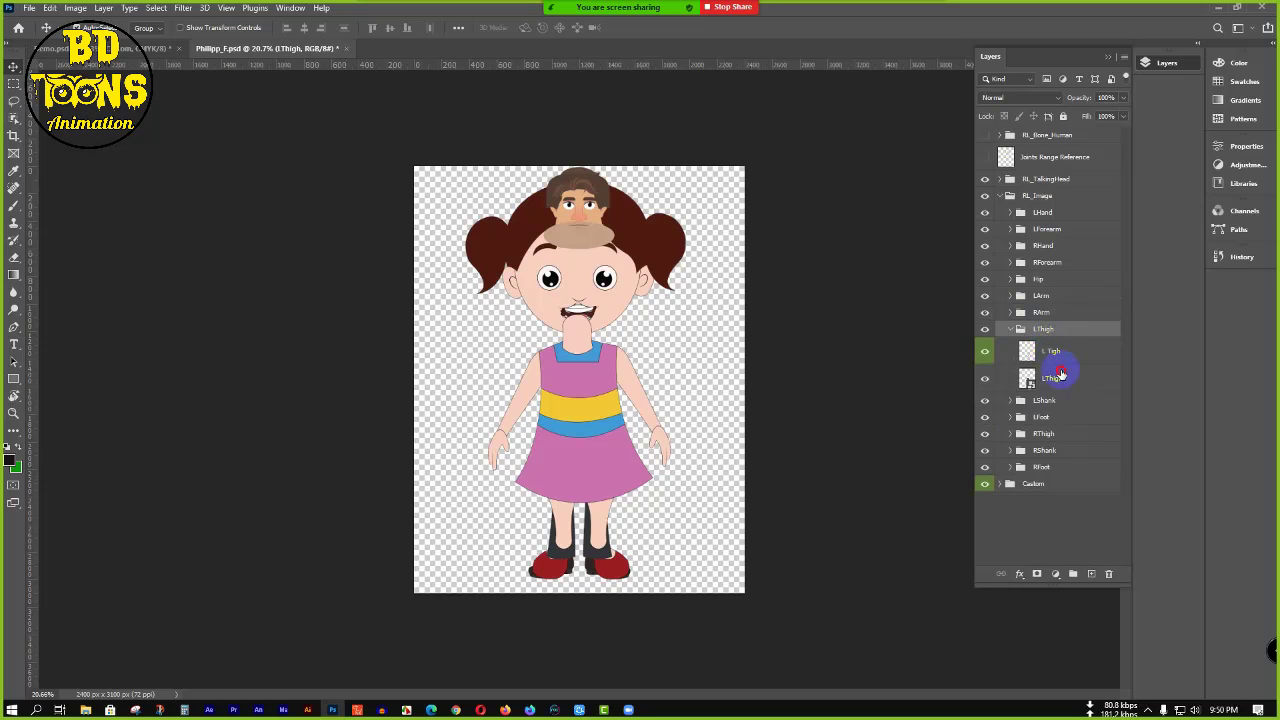
click(1052, 377)
key(Delete)
click(1012, 330)
click(1013, 345)
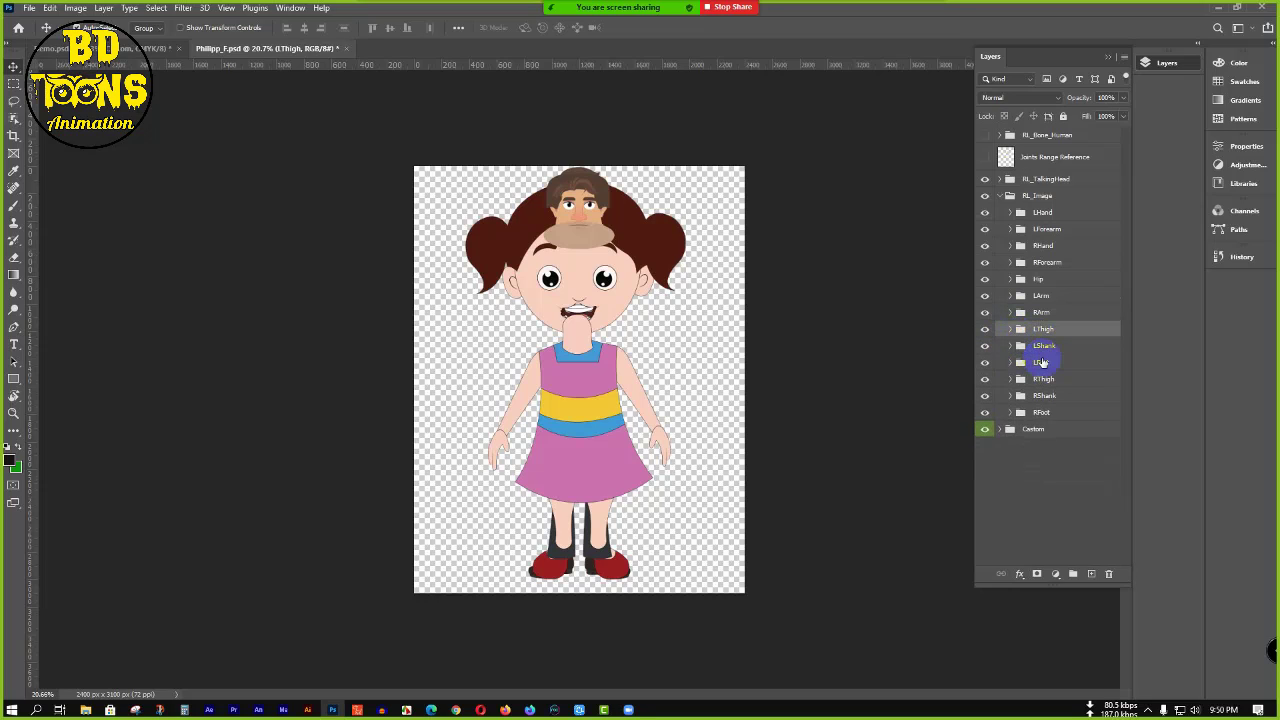
click(1057, 386)
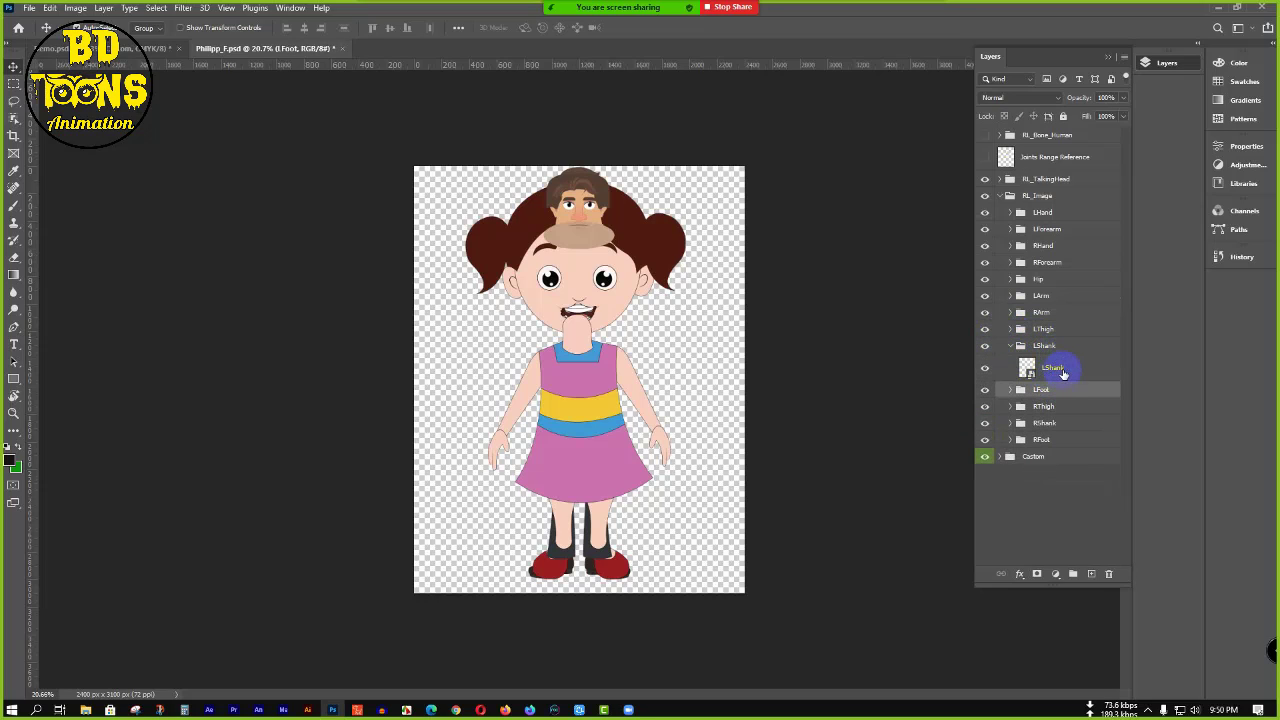
click(1060, 366)
key(Delete)
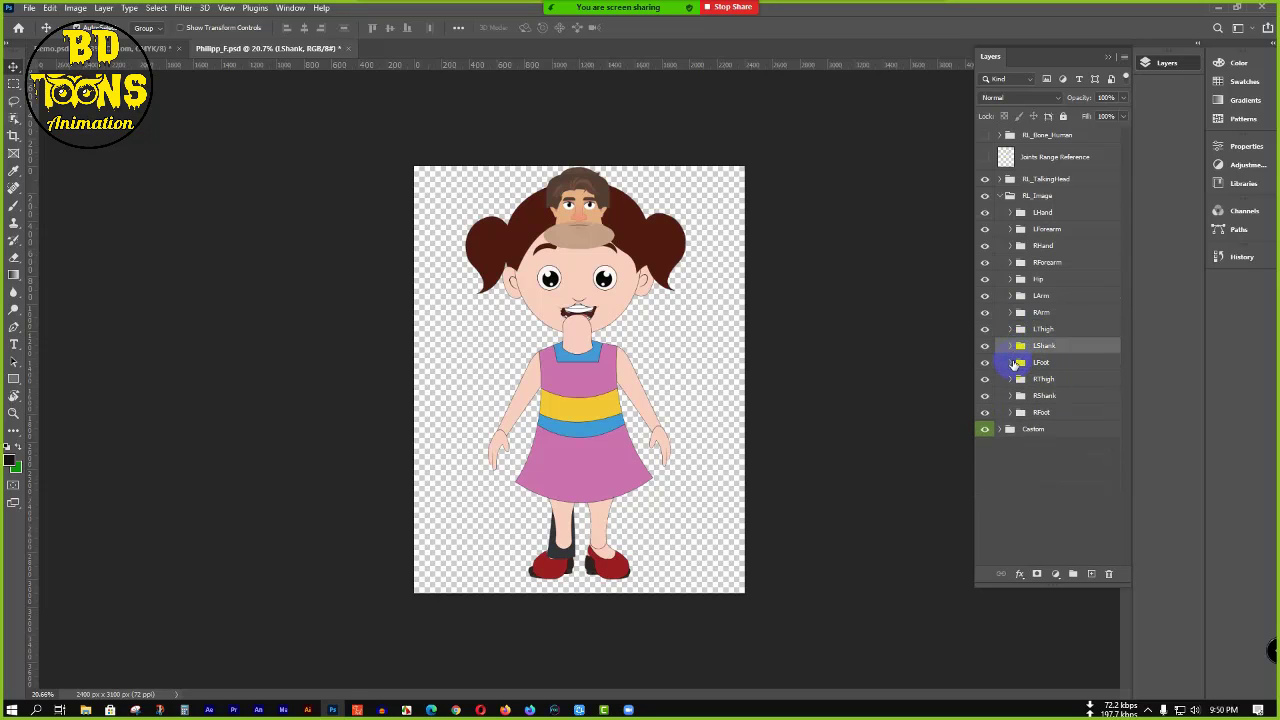
- Delete the template layers LFoot, LFoot_1, LFoot_2 and LFoot_3 from the LFoot group, keeping the girl's L Foot layer
click(1014, 362)
click(1055, 411)
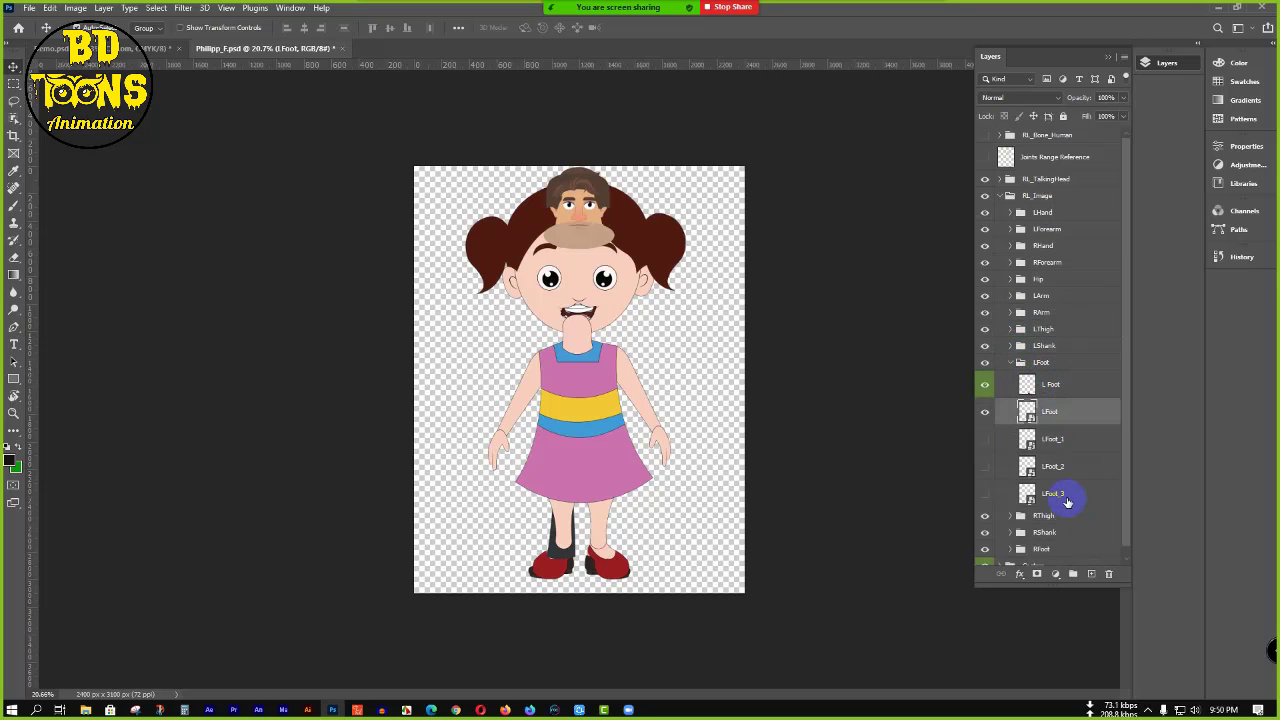
shift+click(1067, 496)
key(Delete)
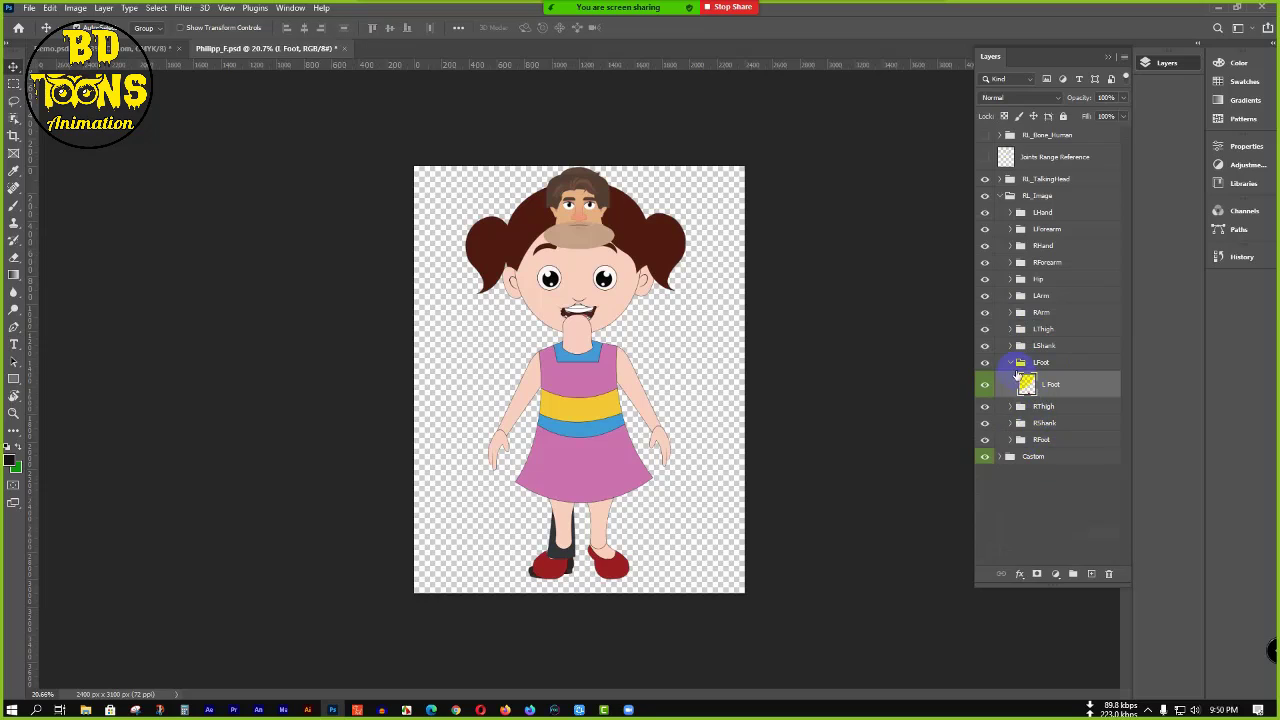
- Delete the template's RThigh and RShank layers from their groups, keeping the girl's R Tigh layer
click(1015, 362)
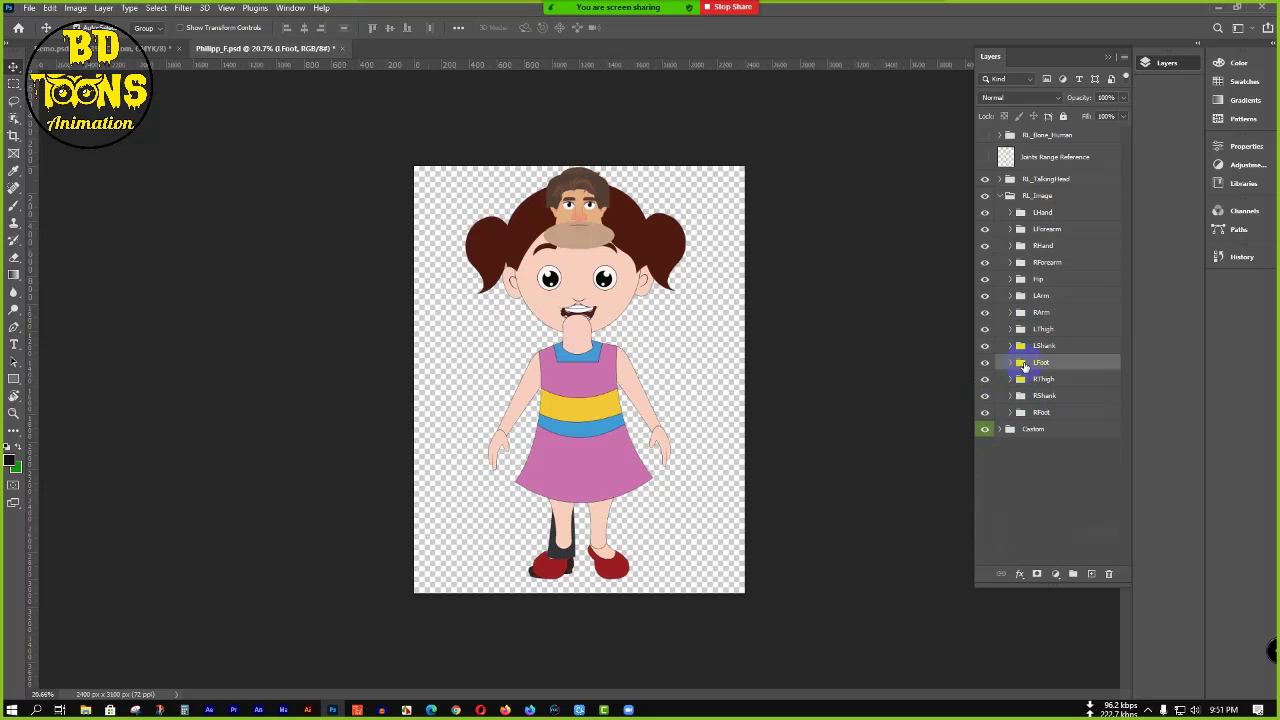
click(1044, 378)
click(1012, 379)
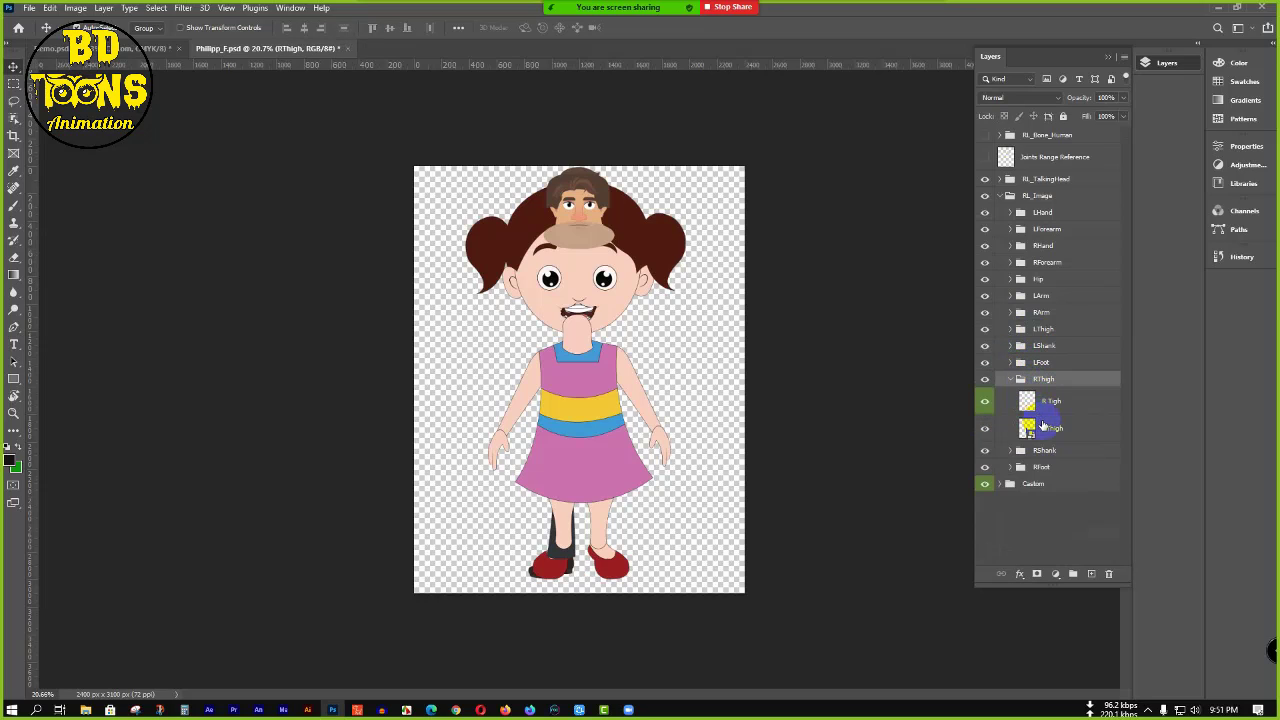
drag(1050, 428, 1050, 400)
click(1010, 379)
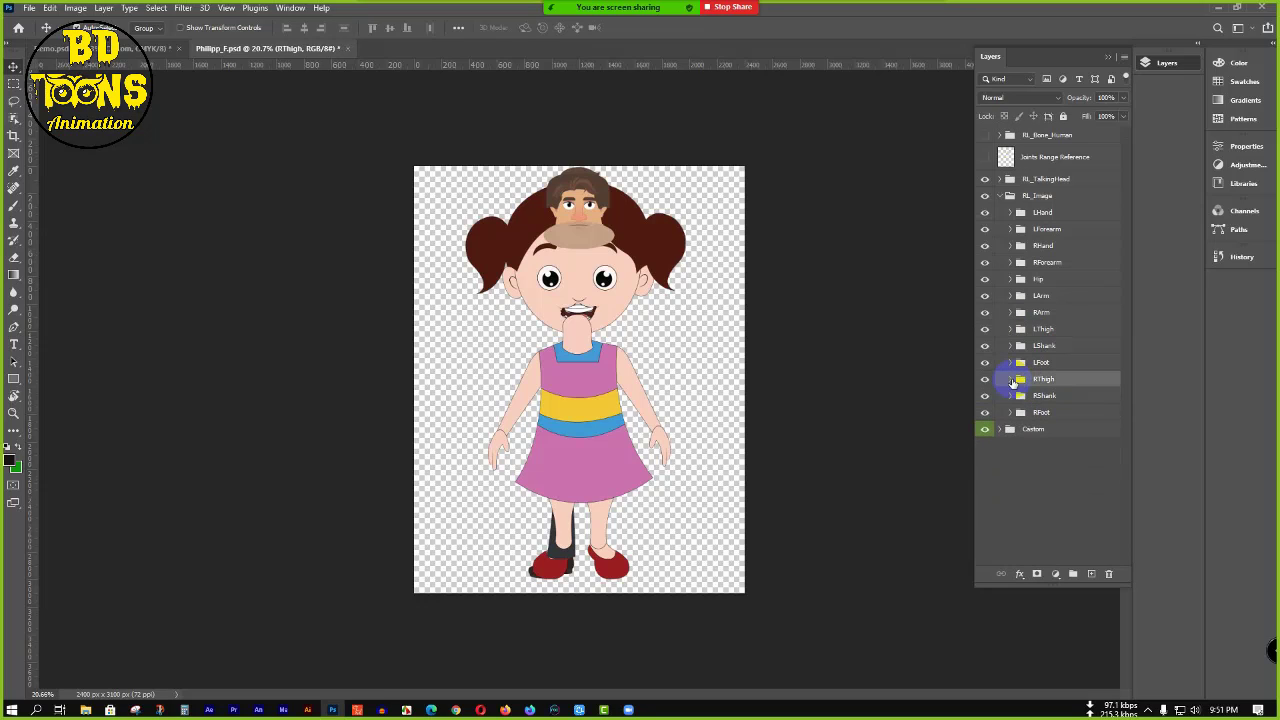
click(1012, 396)
click(1053, 419)
key(Delete)
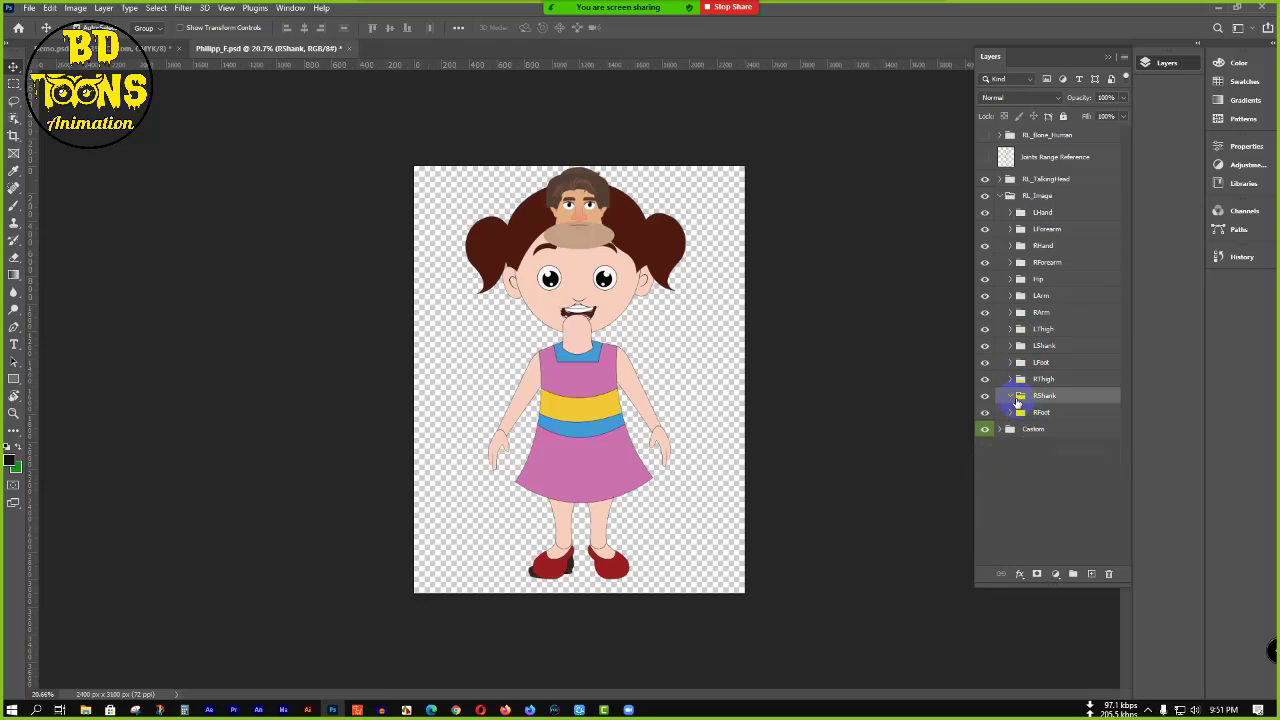
- Delete the template layers RFoot, RFoot_1, RFoot_2 and RFoot_3 from the RFoot group, keeping the girl's R Foot layer
click(1011, 412)
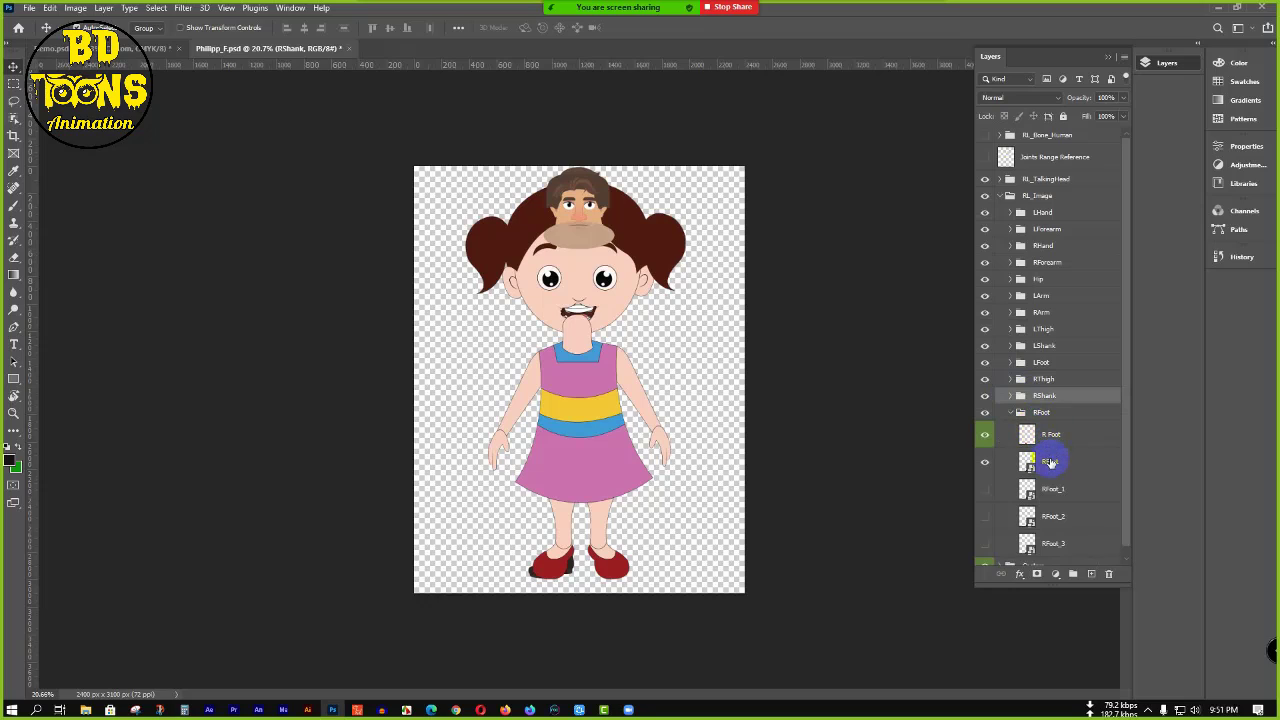
click(1053, 463)
scroll(1058, 495, down, 1)
shift+click(1060, 535)
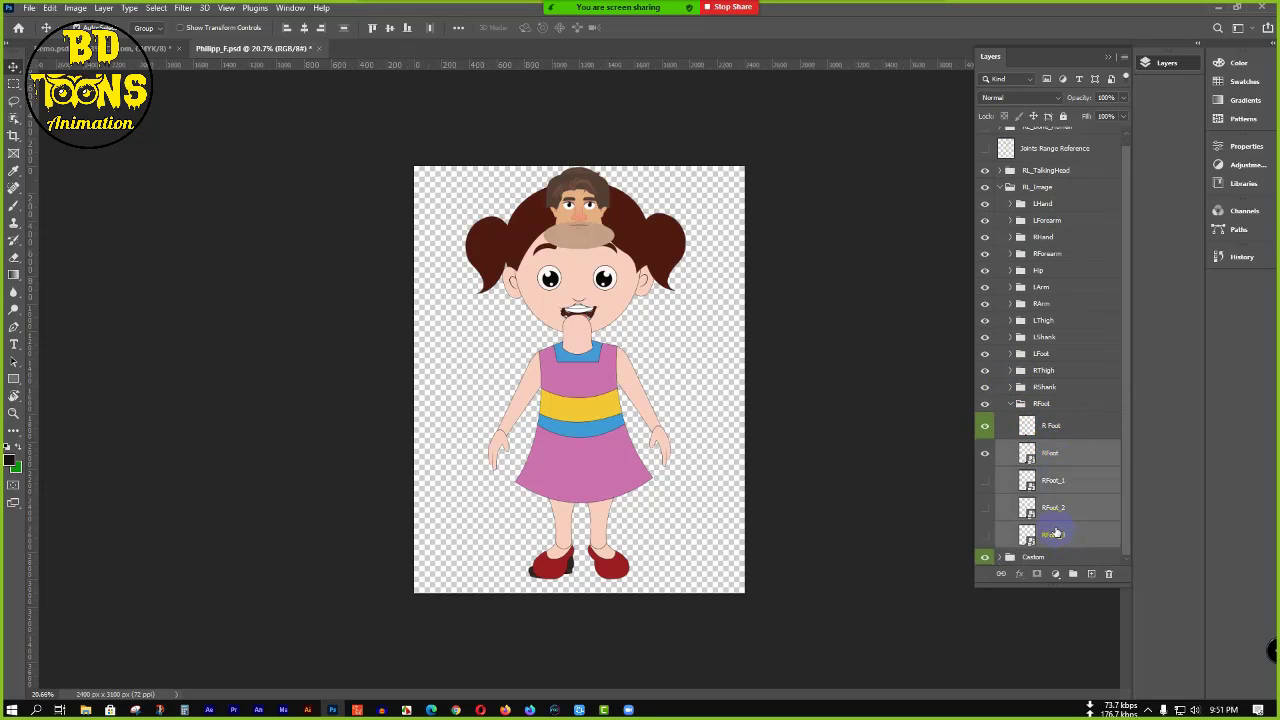
key(Delete)
click(1011, 412)
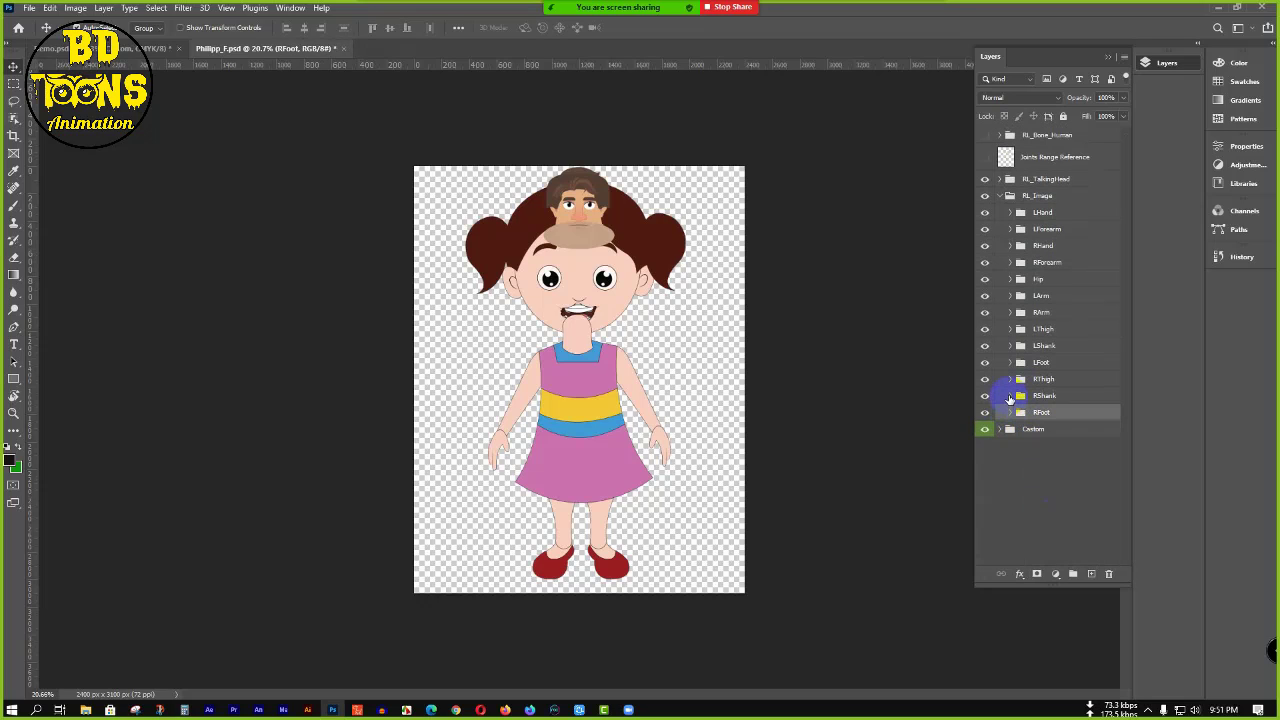
click(1011, 380)
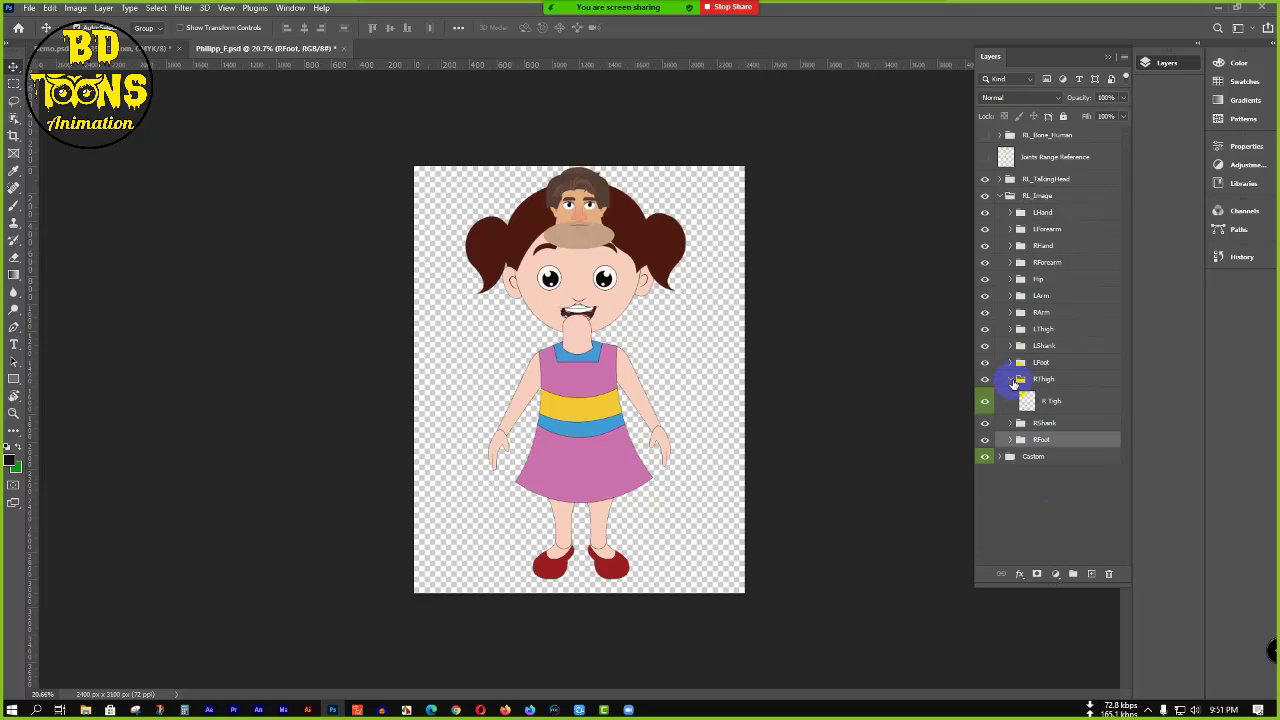
click(1011, 380)
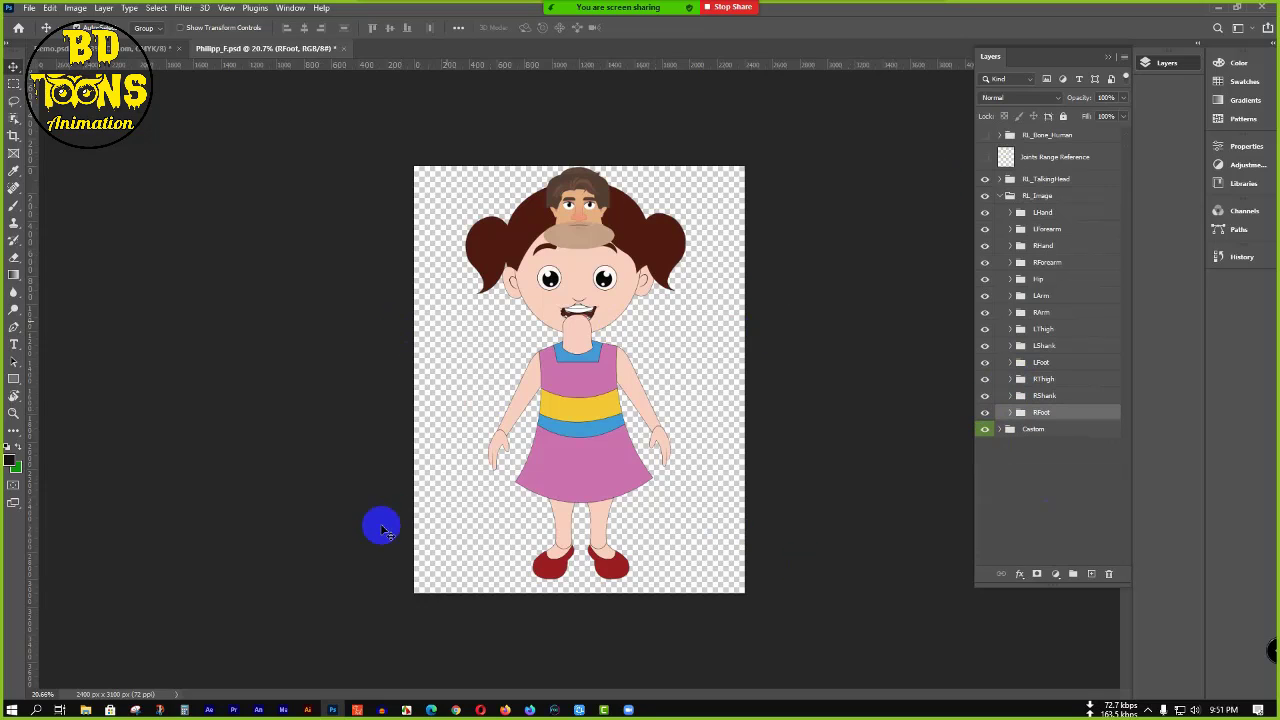
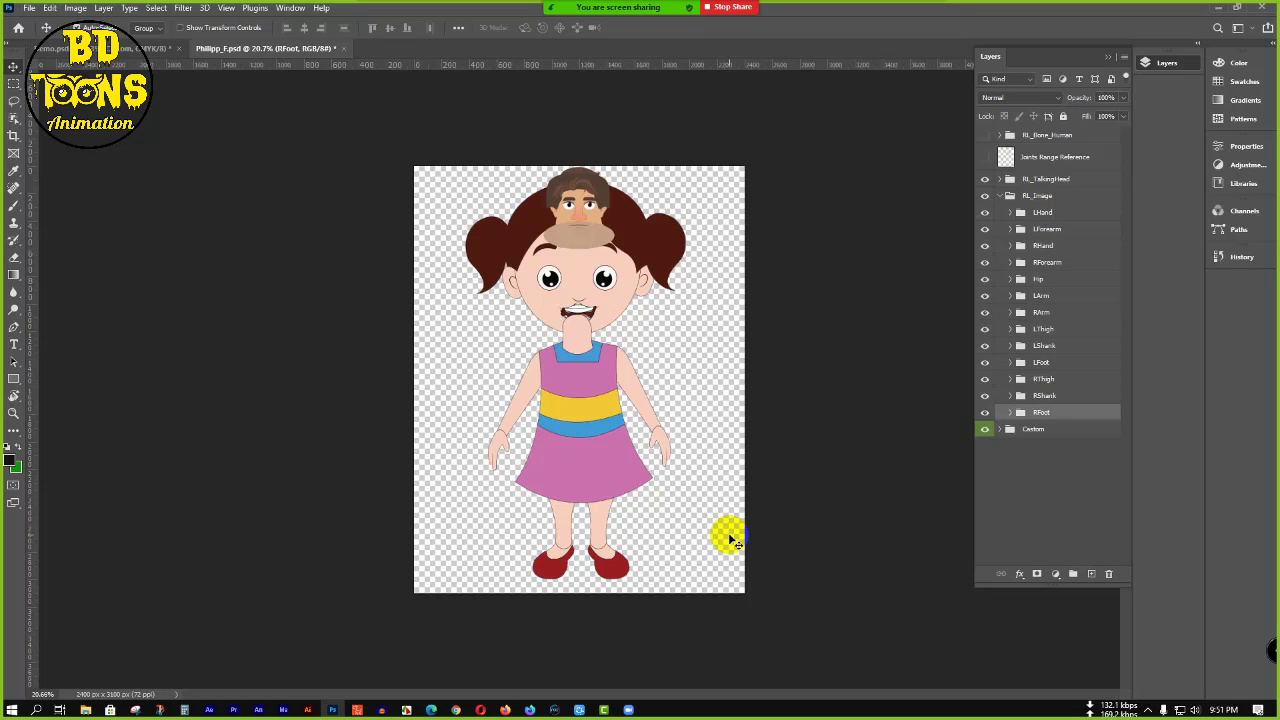
- Open Human_Front_Template.ai from the G3_Character_PSD&Ai_Template_Trial folder in Illustrator and dismiss the Creative Cloud repair dialog to view the template
click(1220, 7)
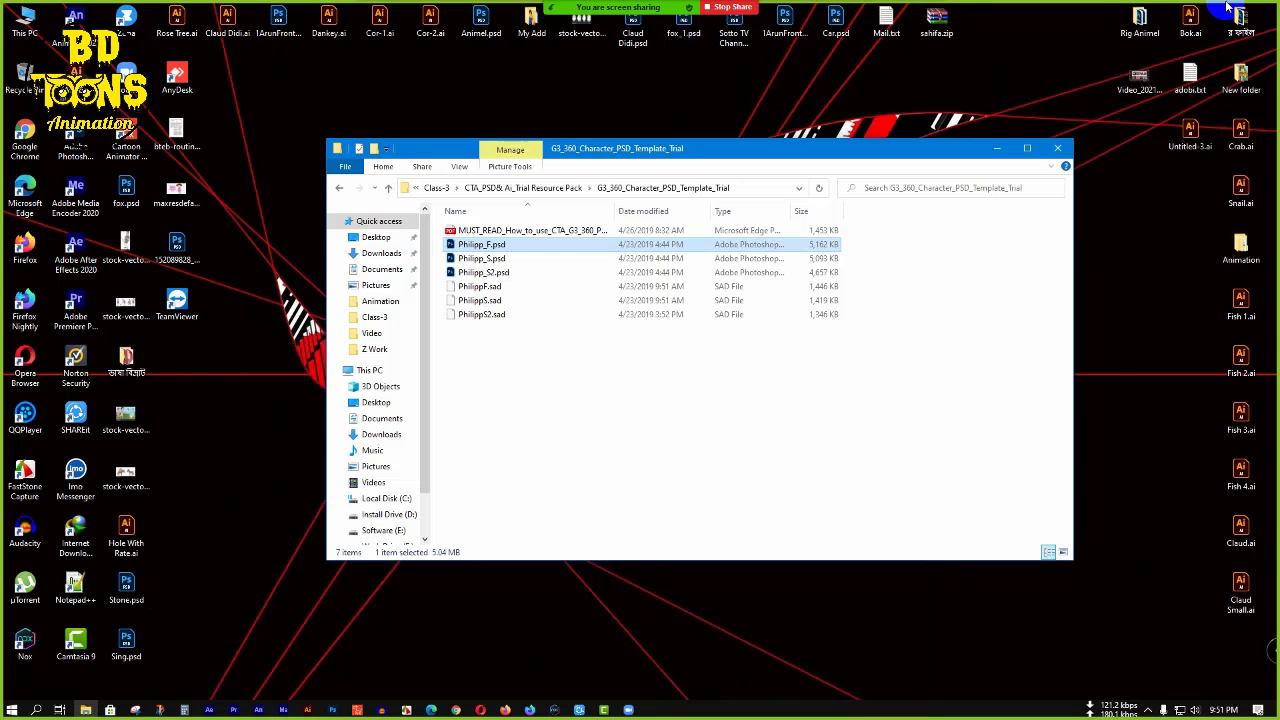
click(341, 190)
click(470, 248)
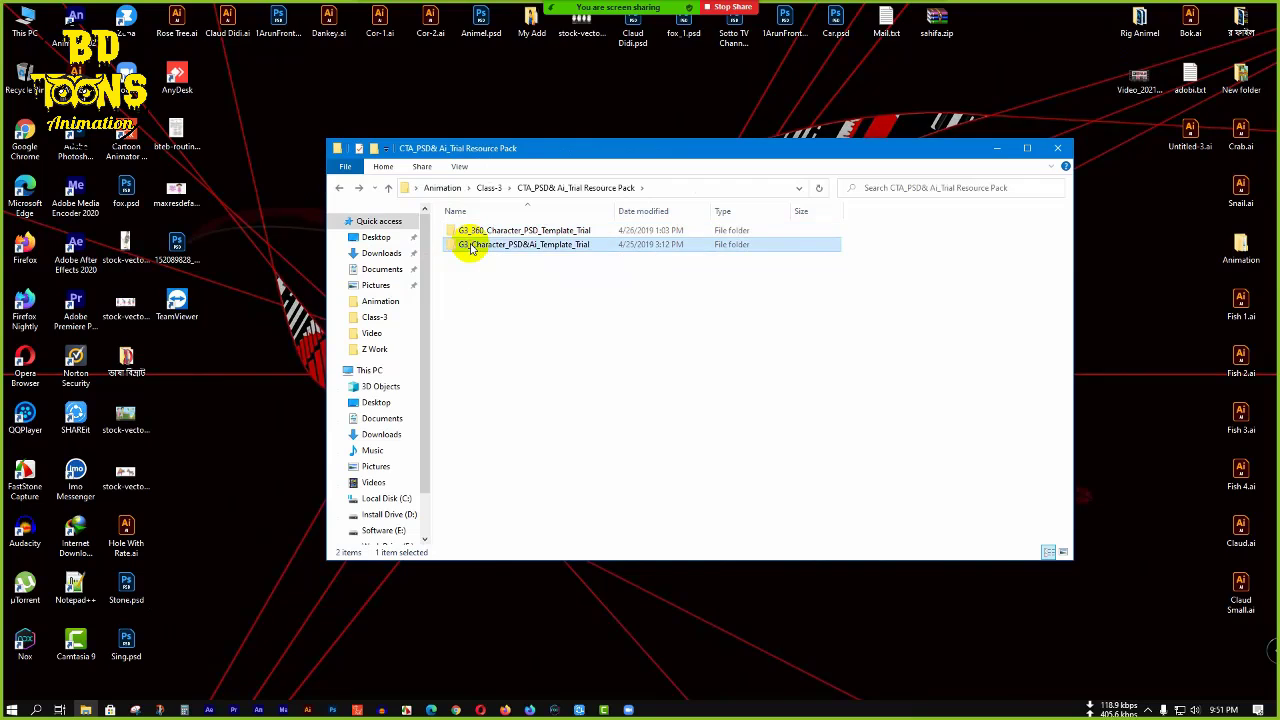
double_click(470, 248)
click(866, 258)
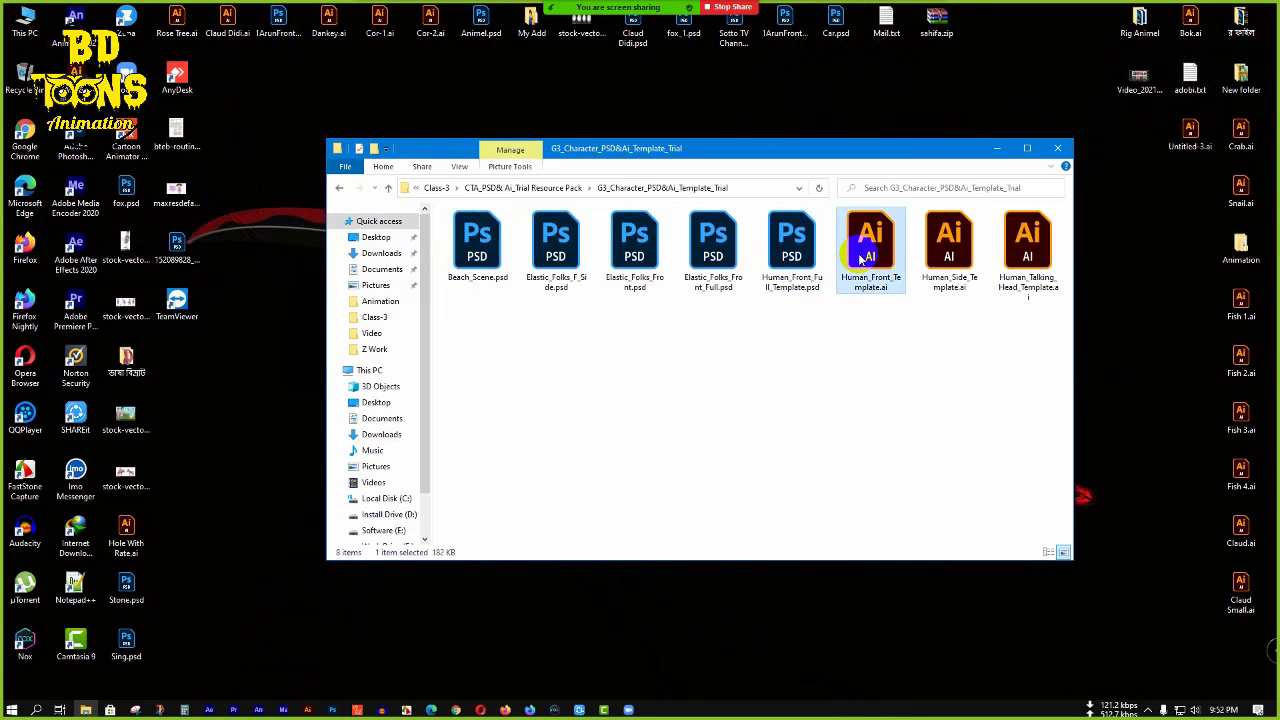
double_click(866, 230)
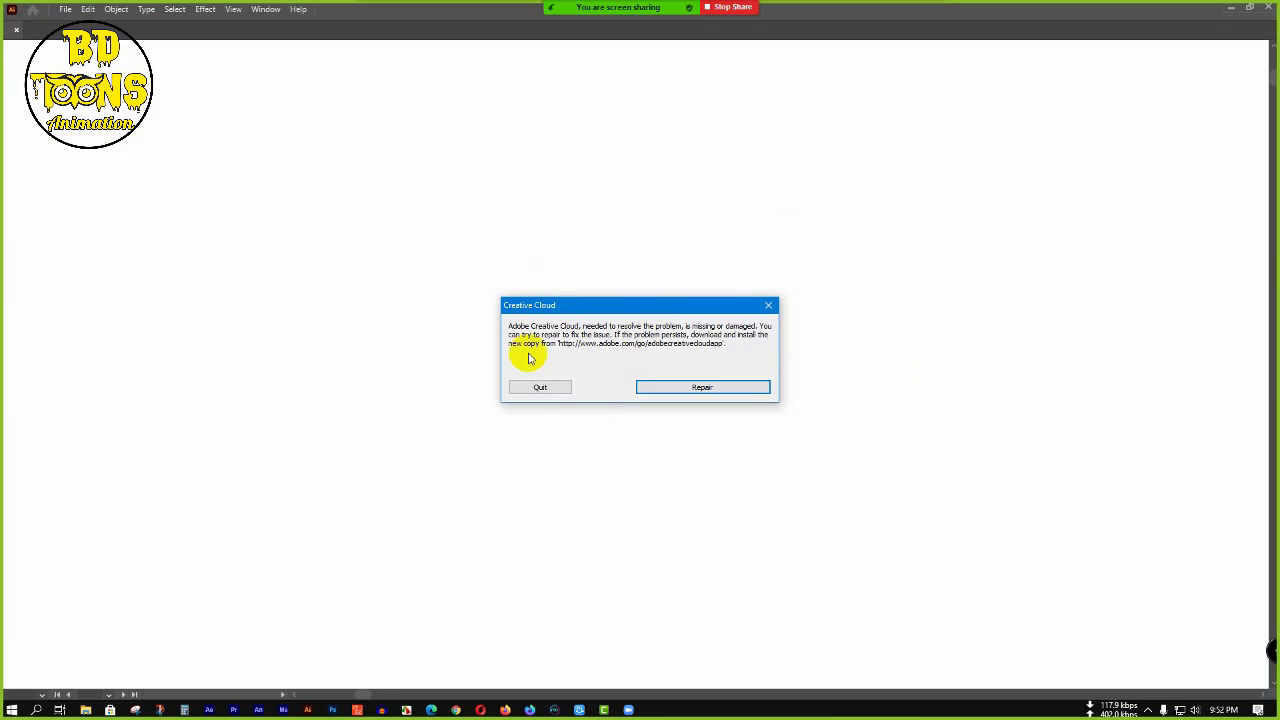
click(538, 387)
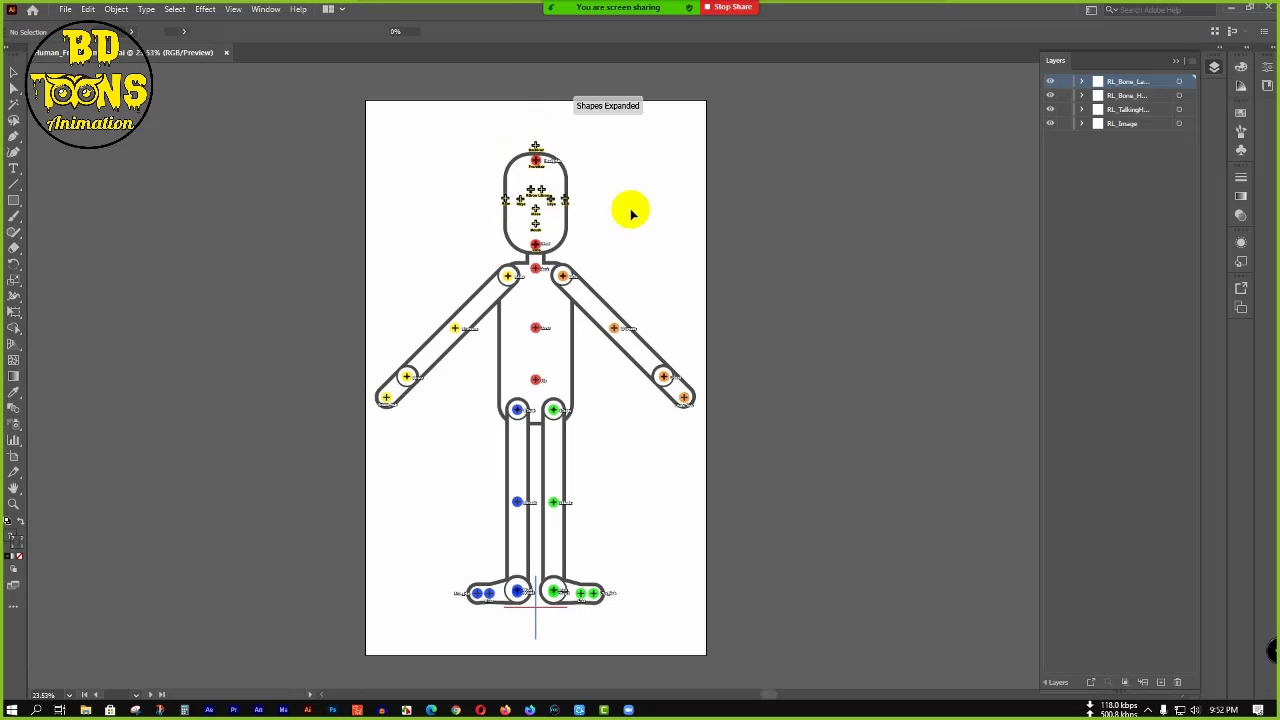
- Switch back to Philipp_F.psd in Photoshop, collapse the RL_Image group and clear the layer selection
click(1233, 10)
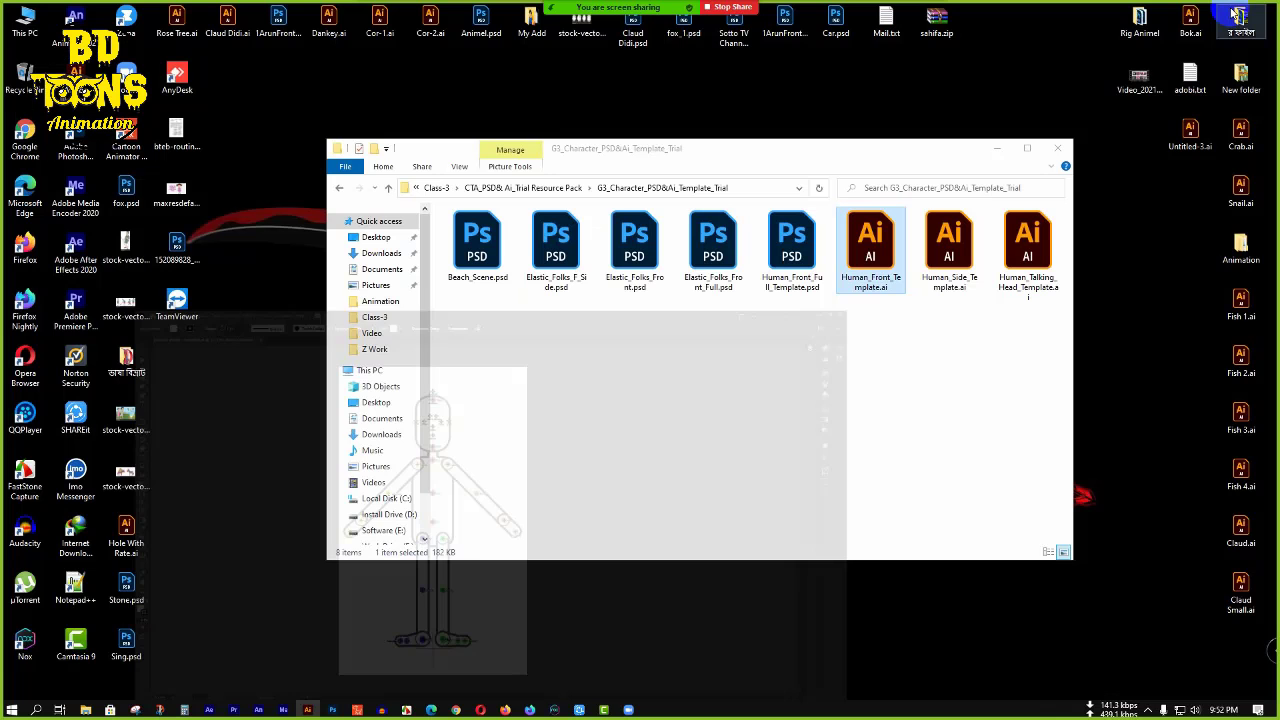
click(1007, 152)
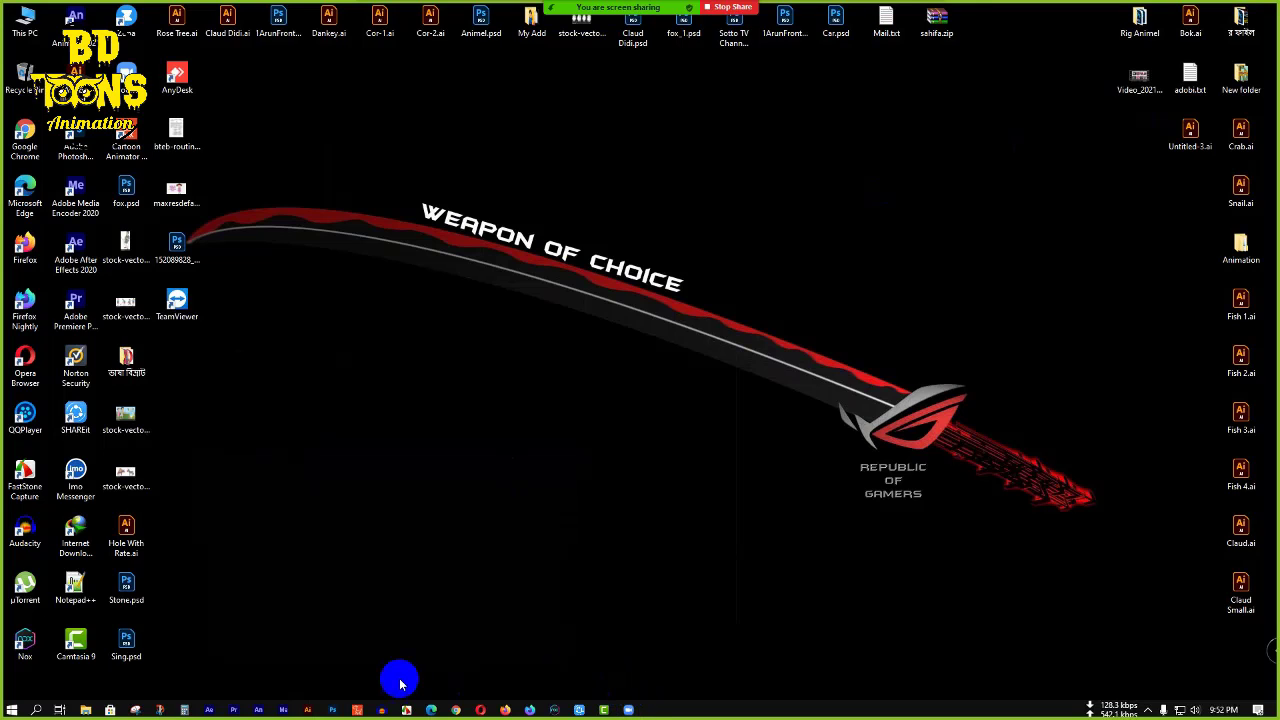
click(334, 710)
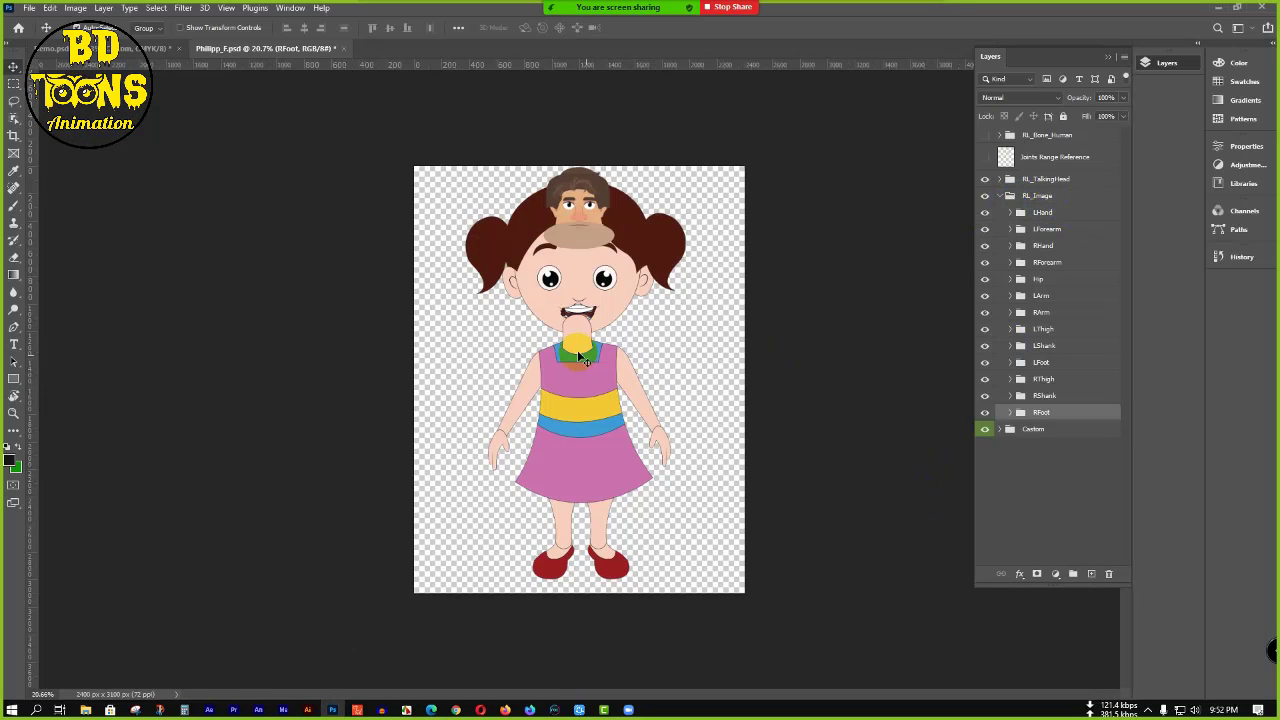
click(999, 198)
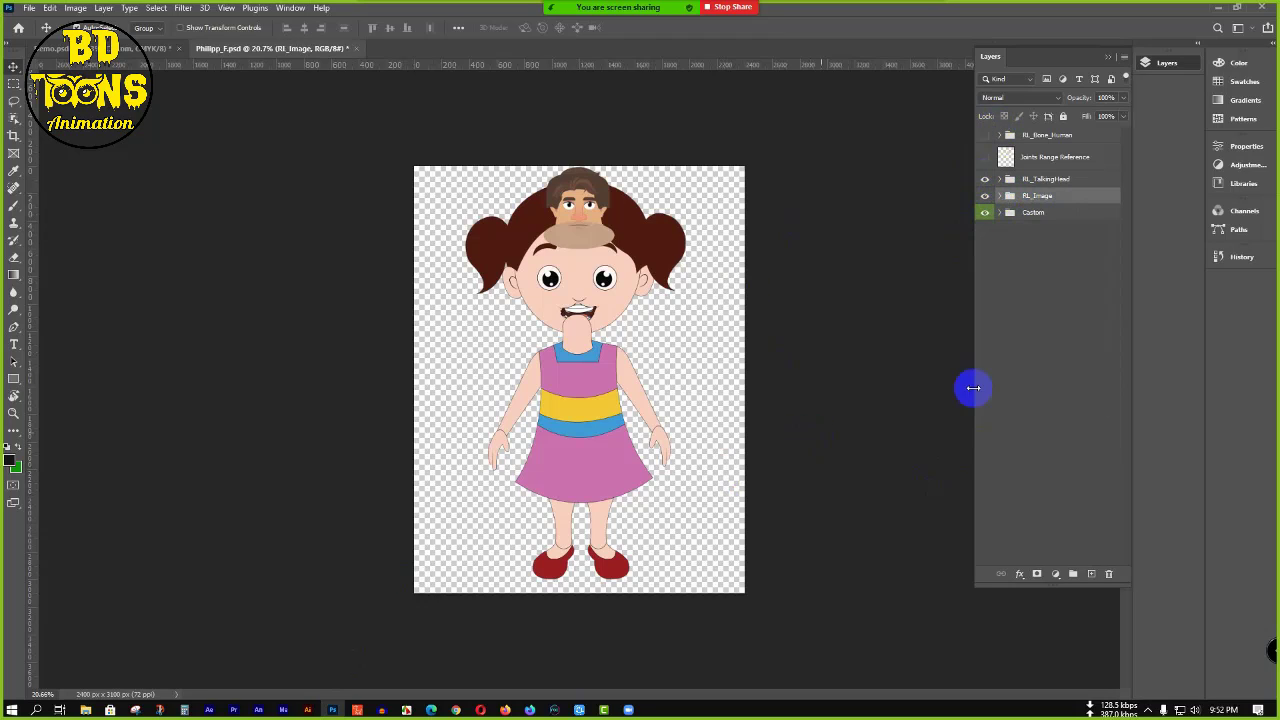
click(1025, 358)
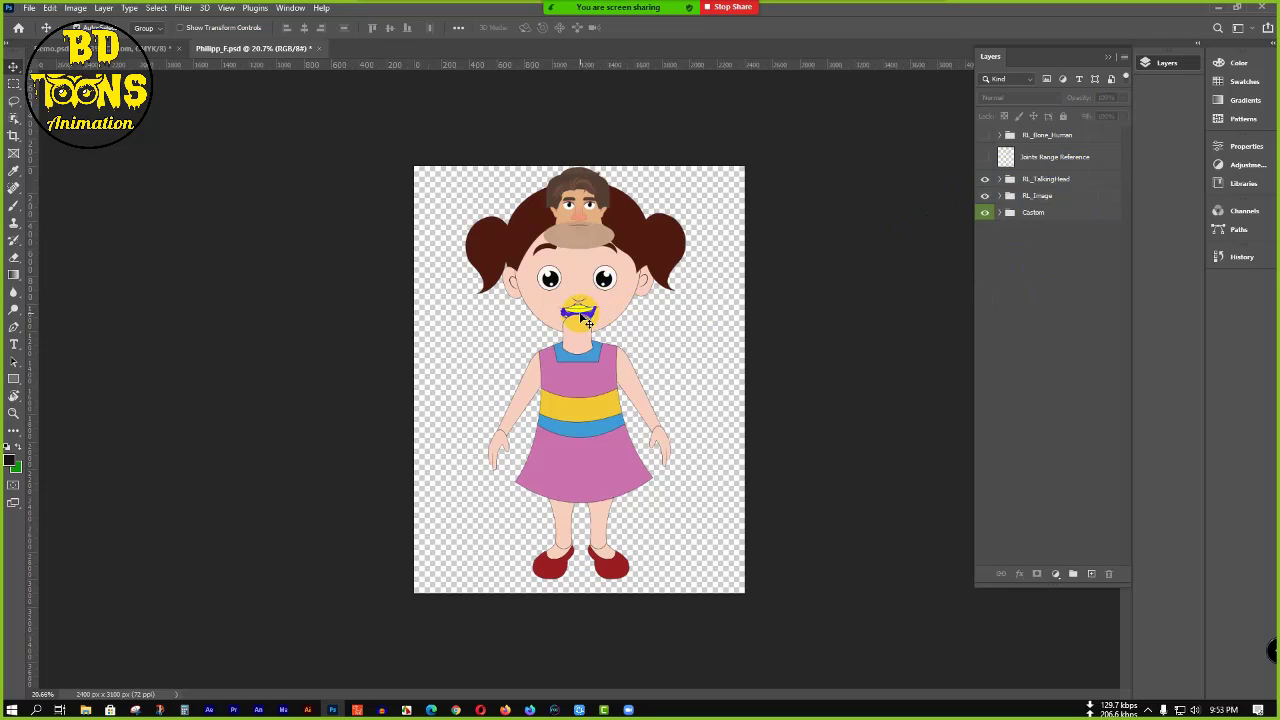
- Examine the RL_TalkingHead and RL_Image groups and the girl's head layers remaining in the Custom group
click(1071, 180)
click(1066, 195)
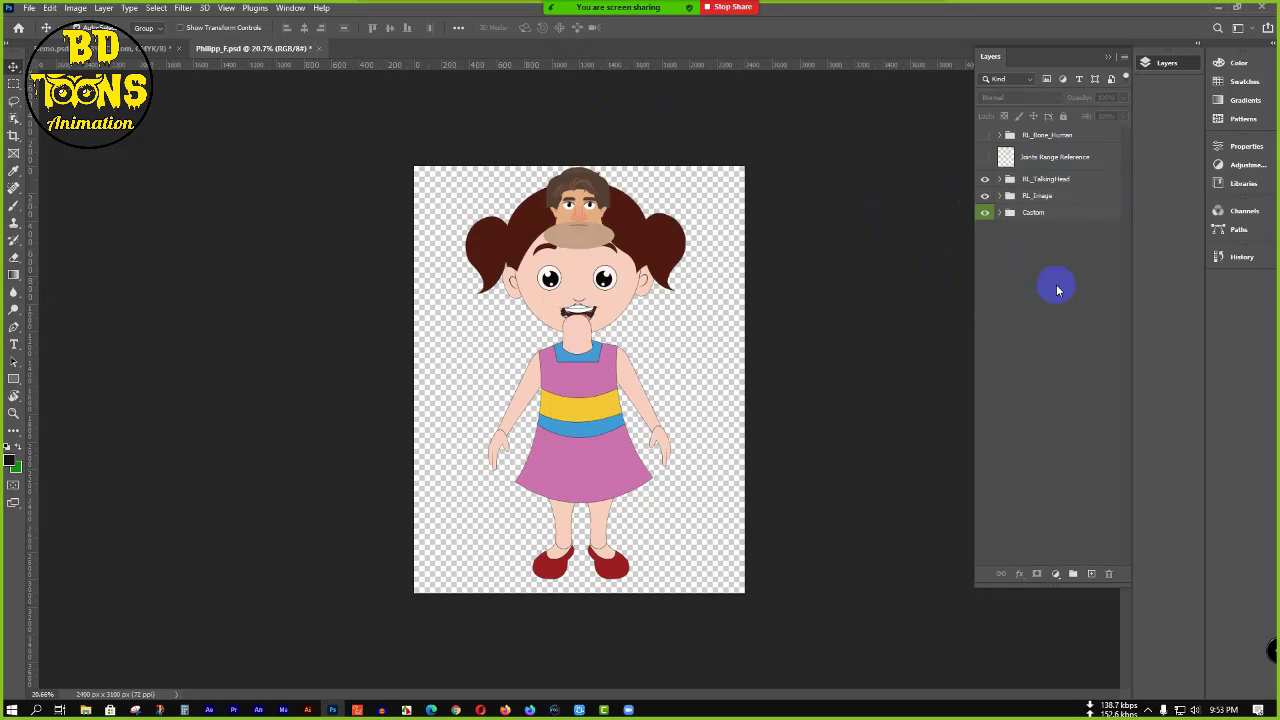
click(1062, 181)
click(1066, 197)
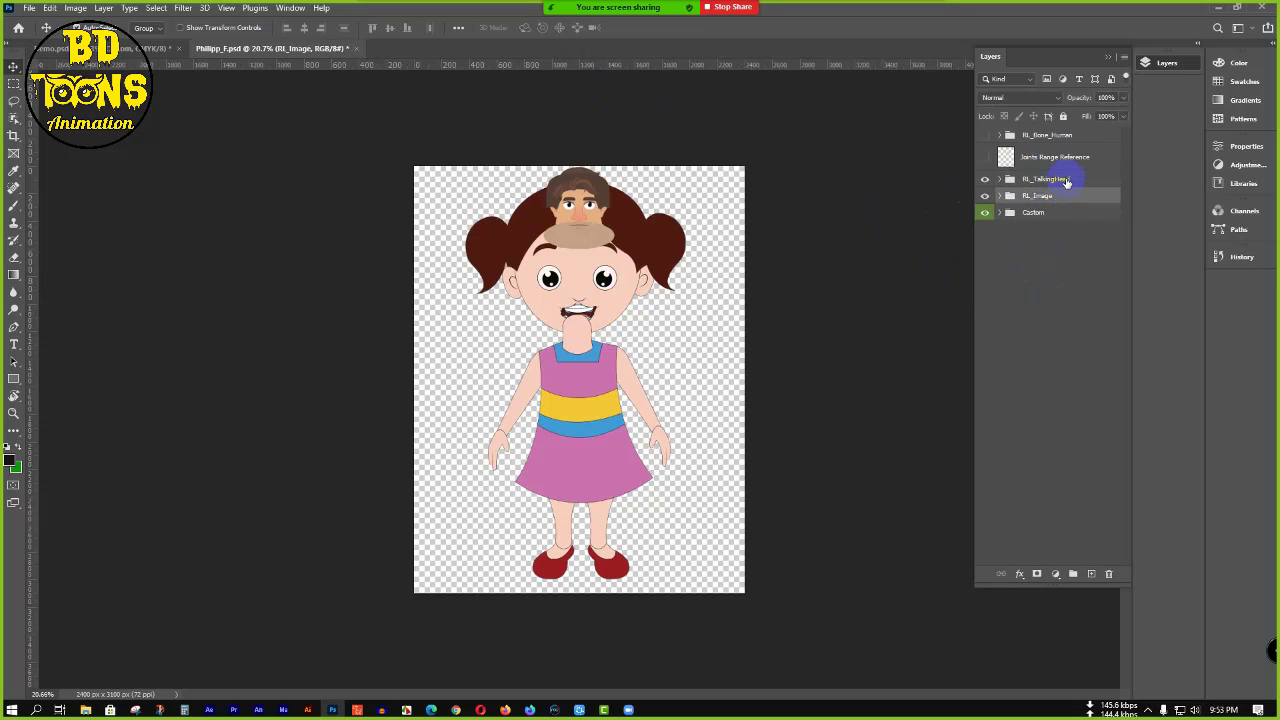
click(1063, 179)
click(1060, 195)
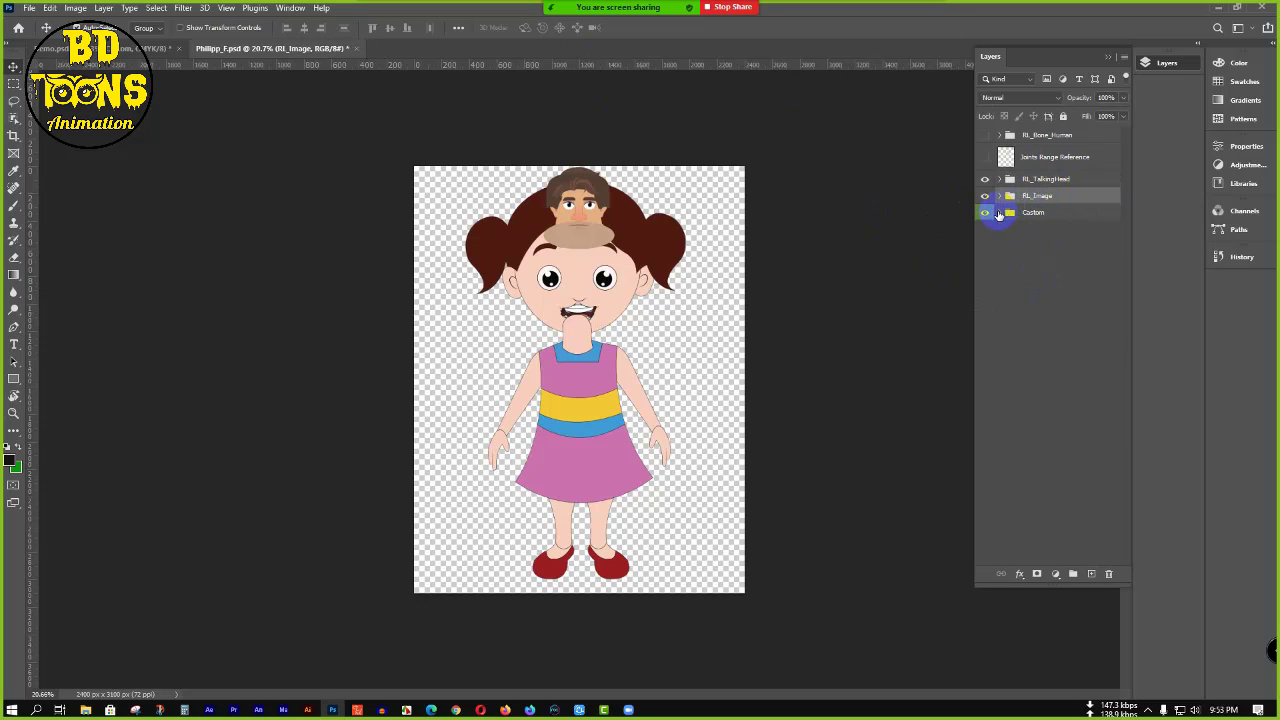
click(998, 213)
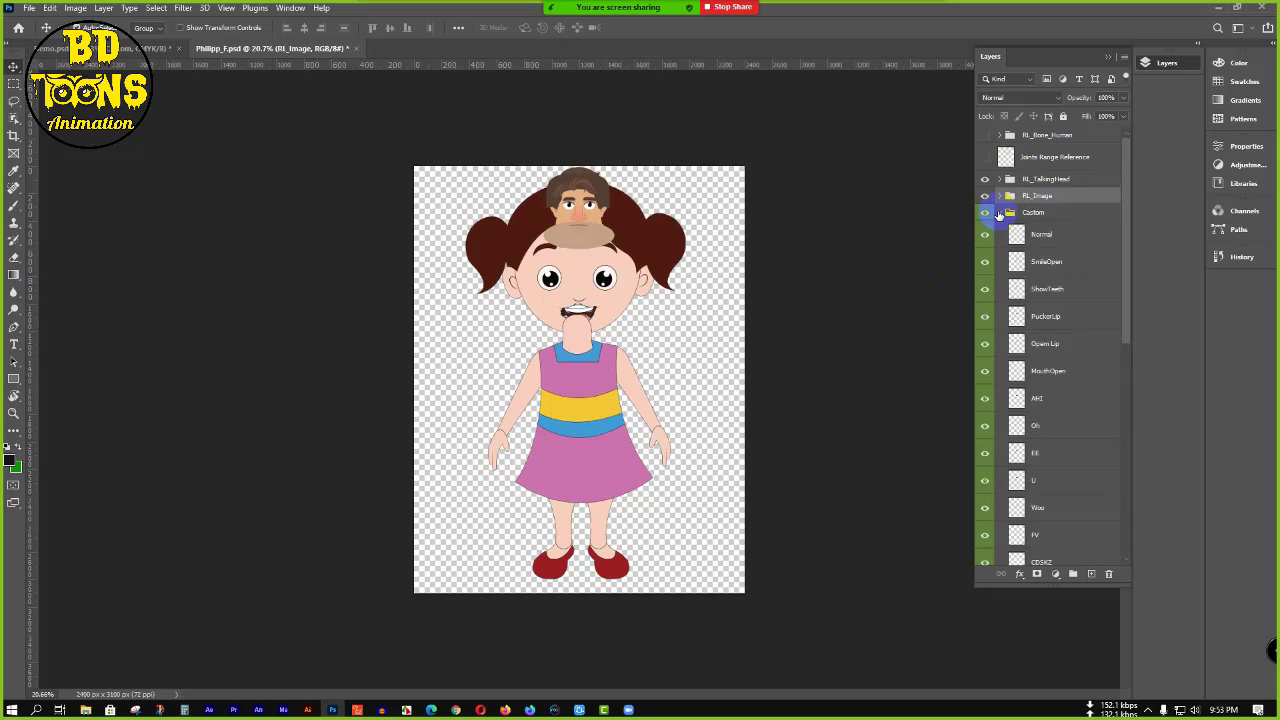
click(998, 213)
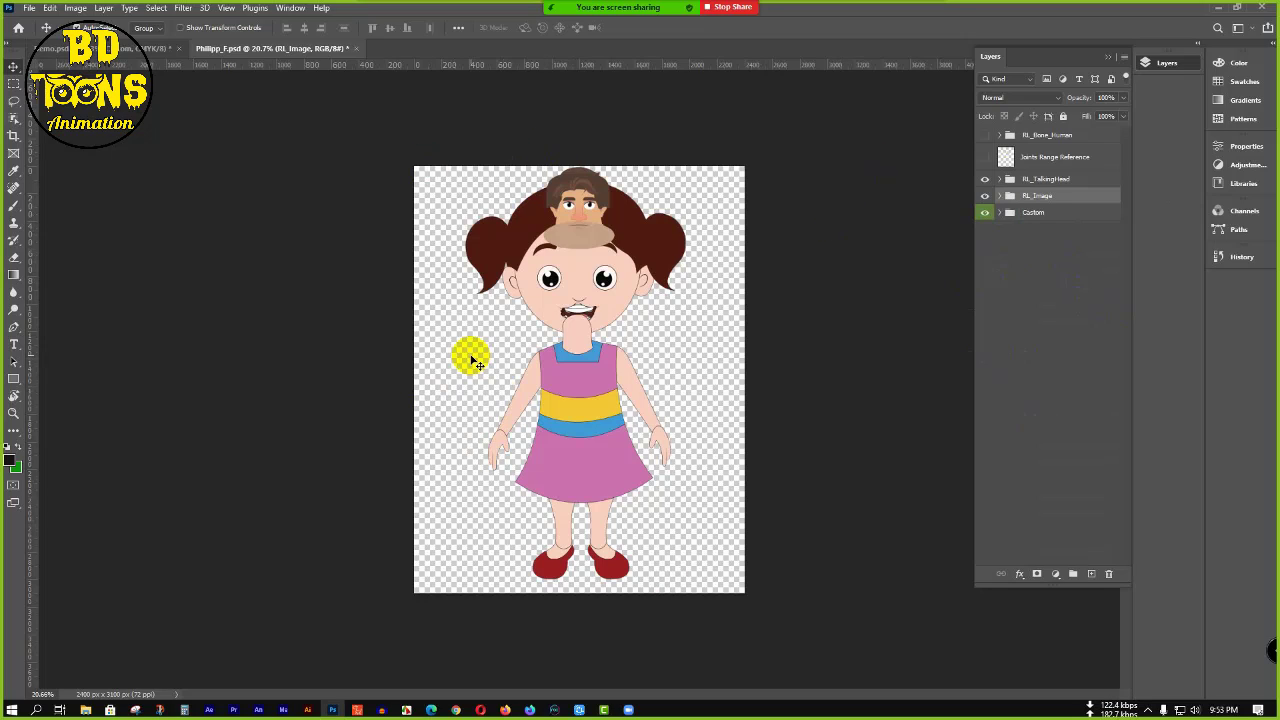
click(985, 212)
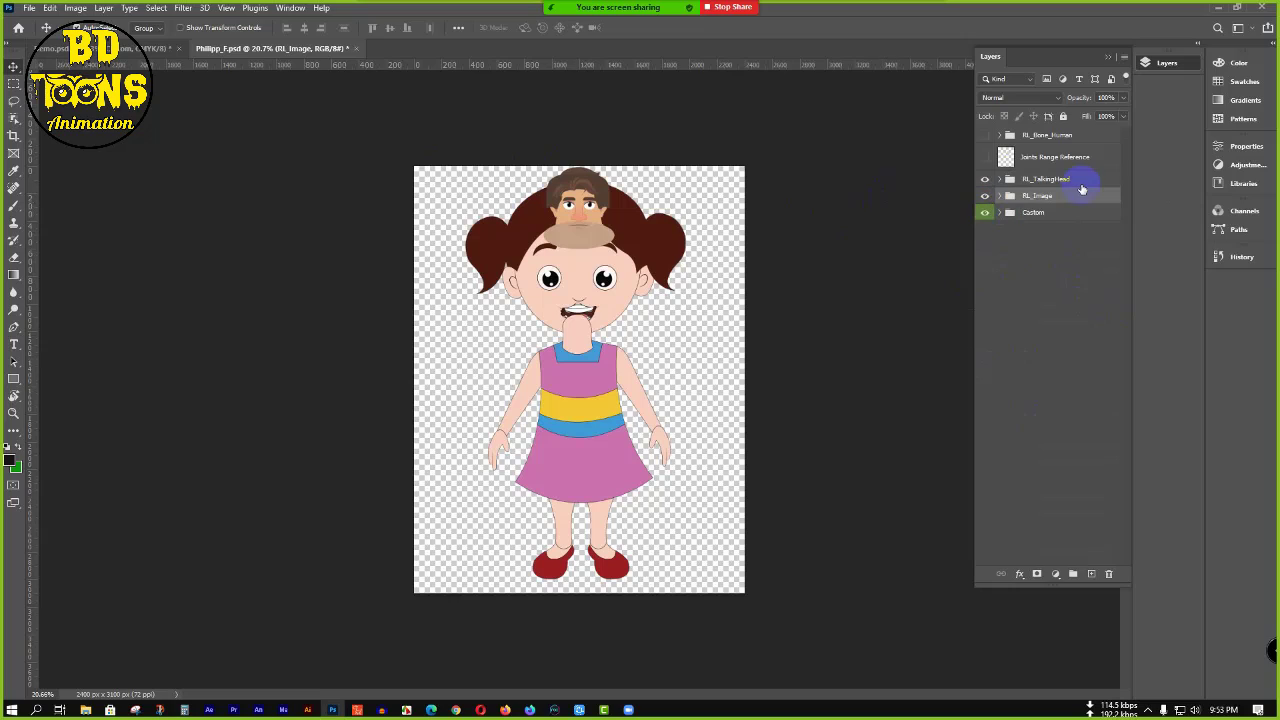
click(1078, 182)
click(1064, 199)
click(1072, 181)
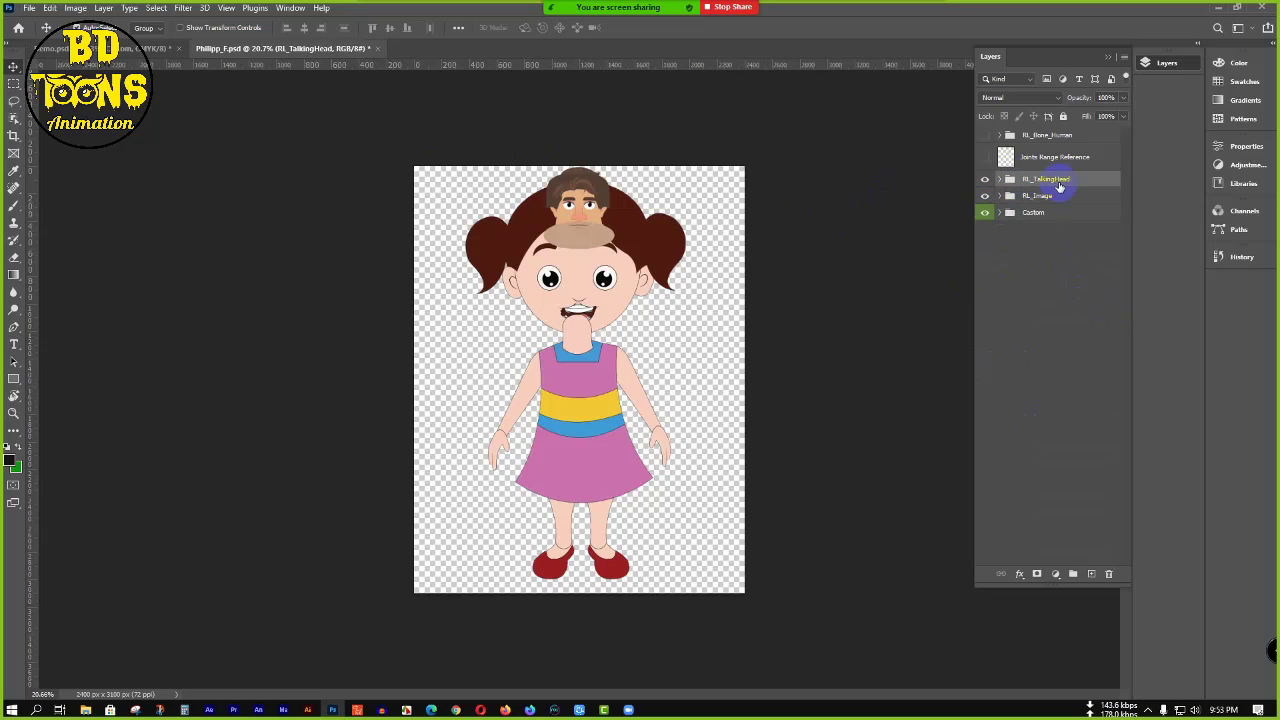
- Move the girl's Face layer from the Custom group into the Face group inside RL_TalkingHead's Center group
click(1007, 187)
click(1000, 180)
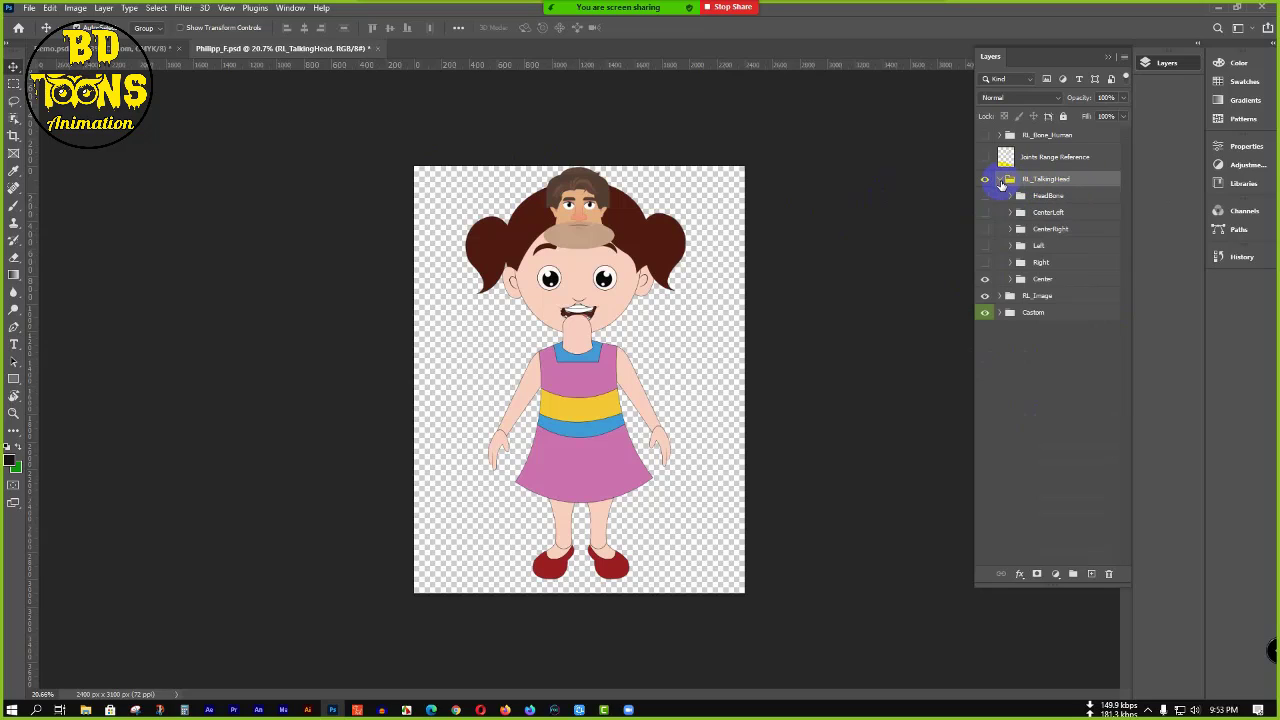
click(1062, 284)
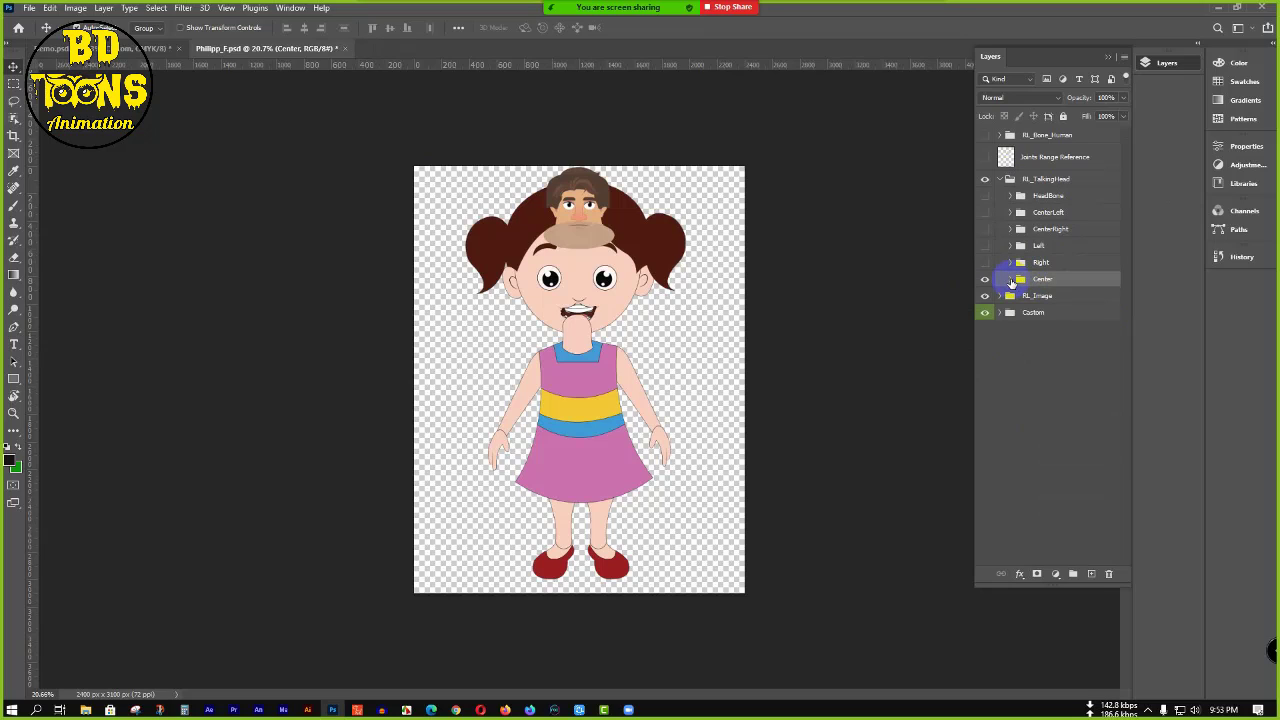
click(1011, 280)
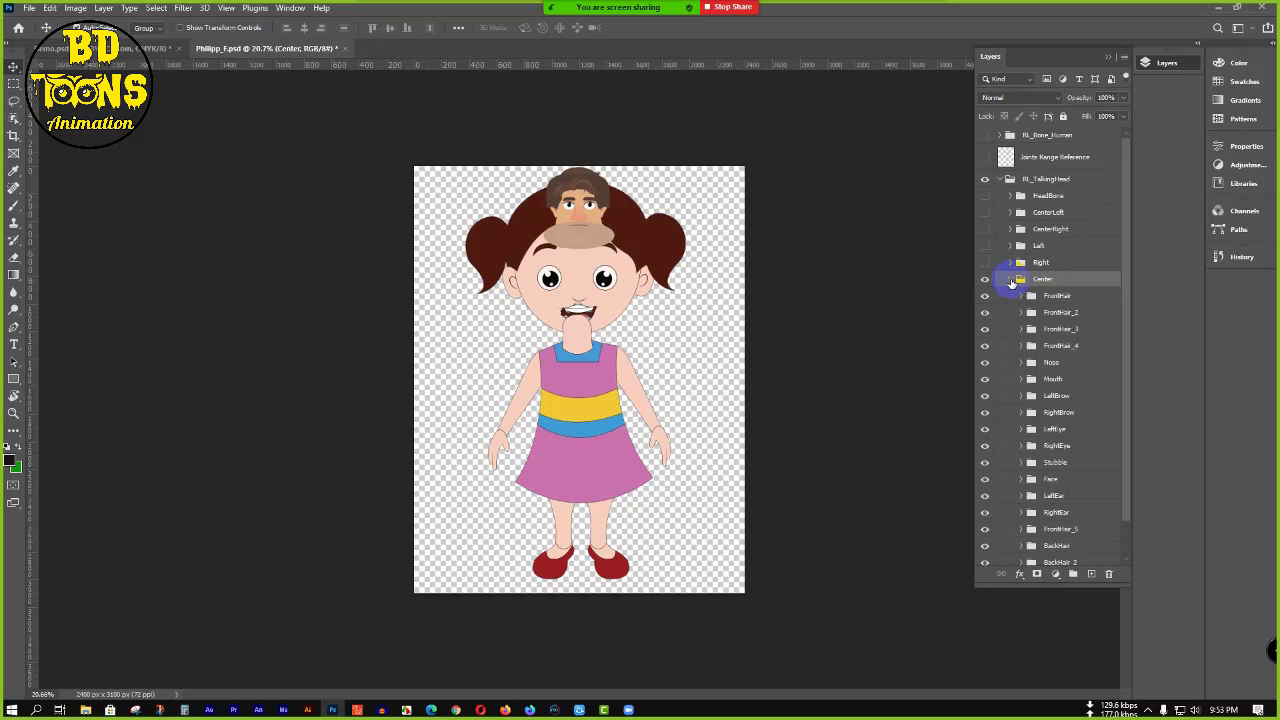
scroll(1011, 282, down, 2)
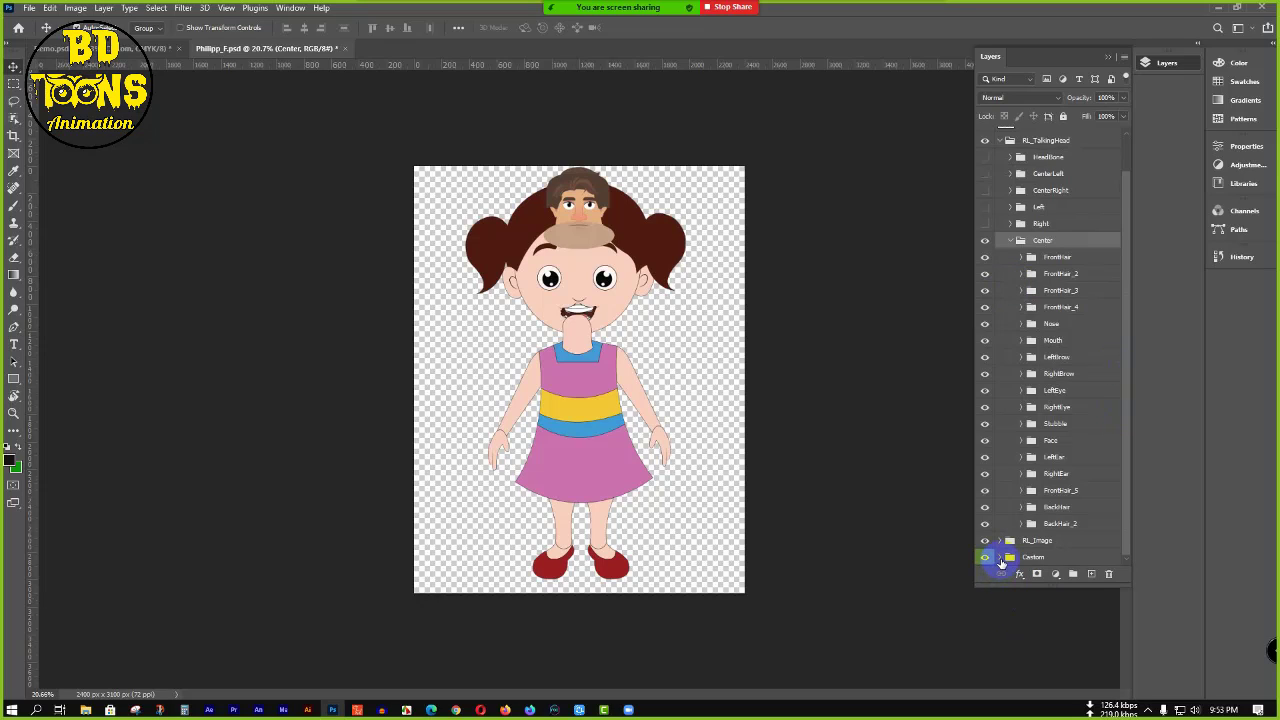
click(1000, 561)
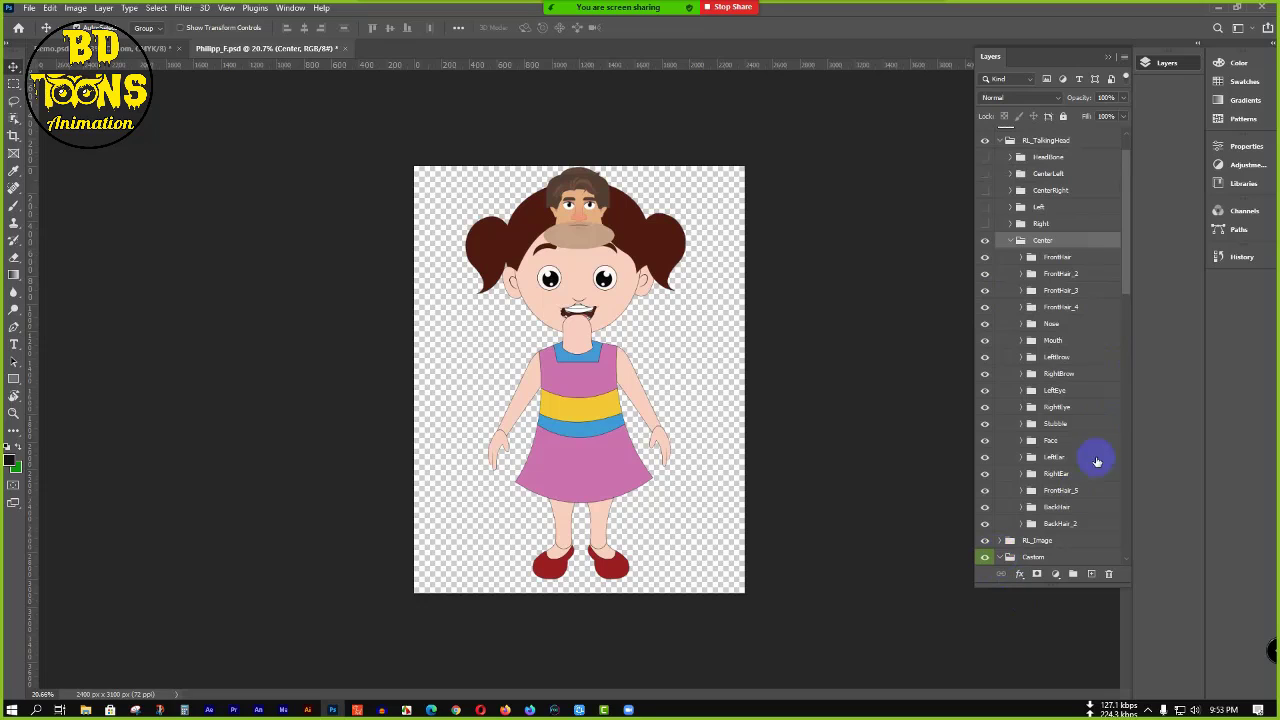
drag(1127, 272, 1133, 533)
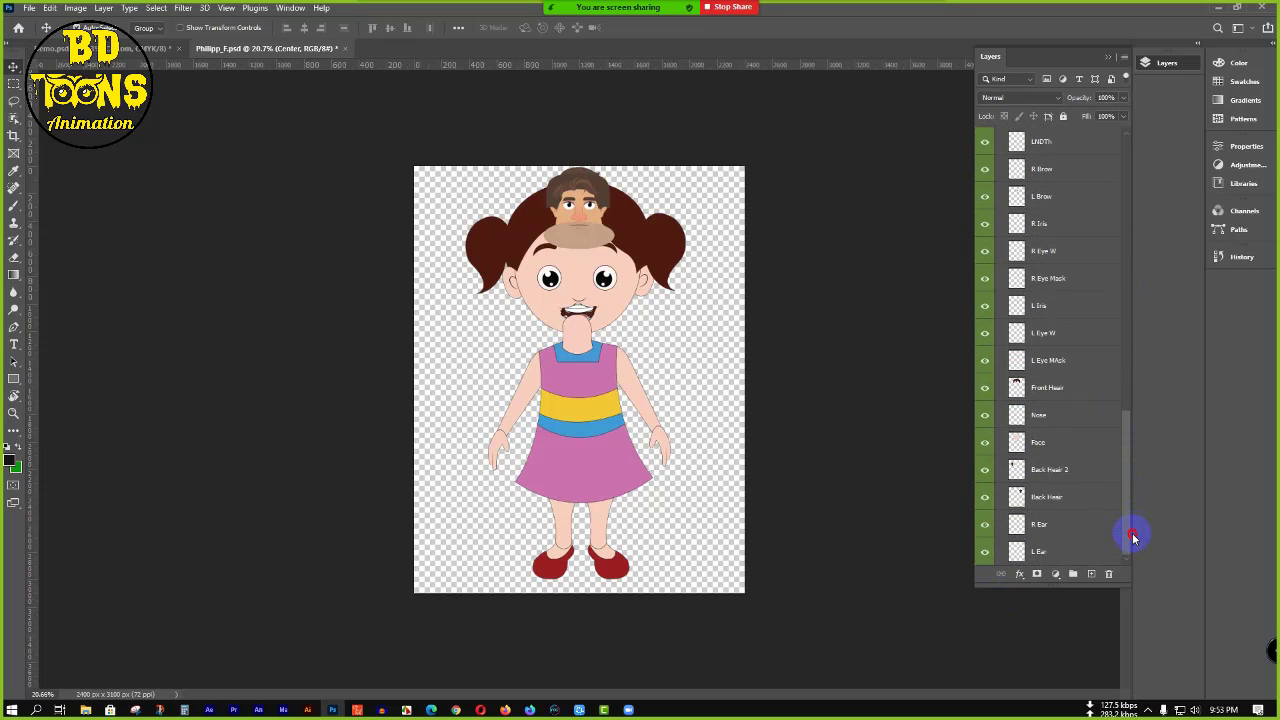
click(1084, 443)
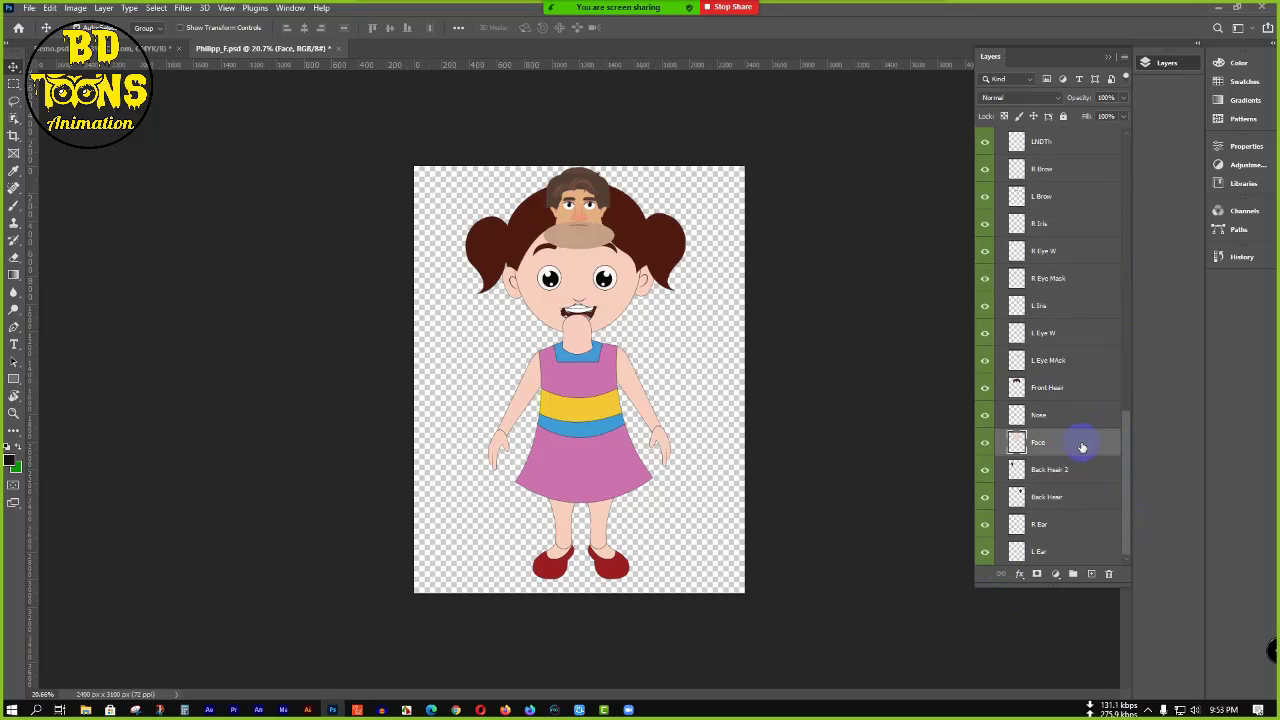
drag(1082, 444, 1076, 370)
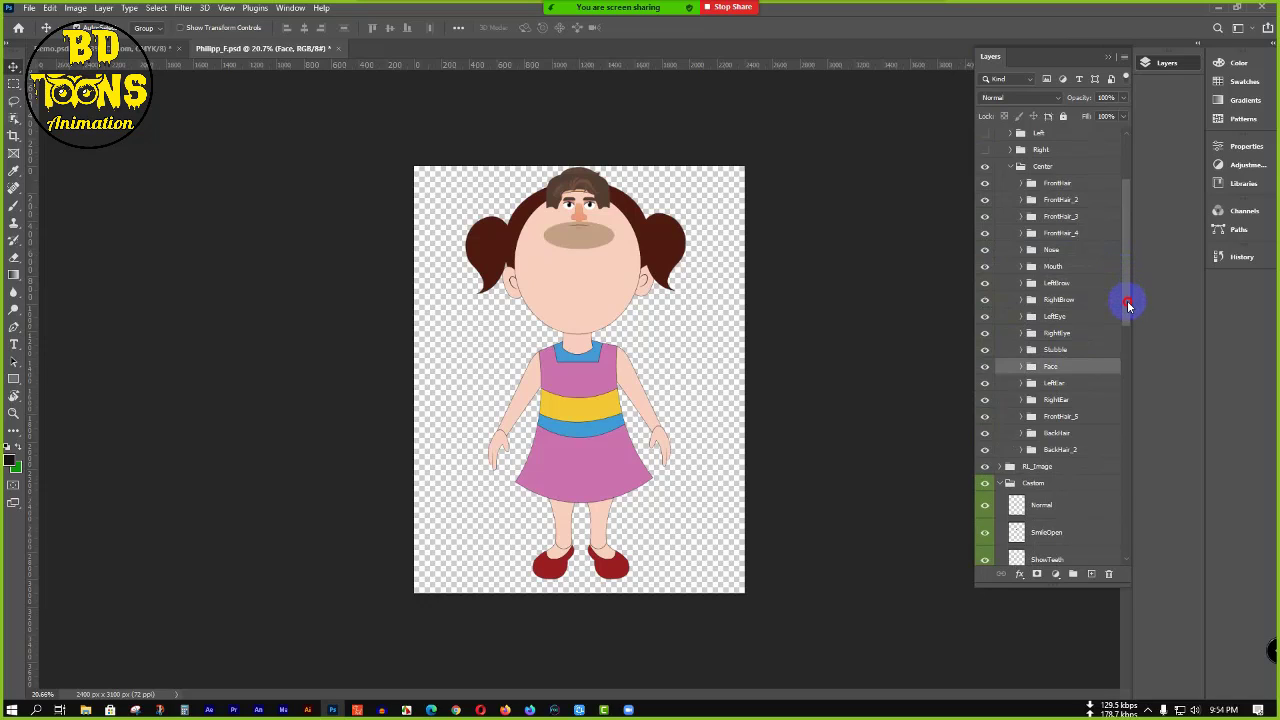
- Move the girl's L Brow layer from the Custom group into the LeftBrow group inside RL_TalkingHead's Center group
scroll(1128, 298, down, 1)
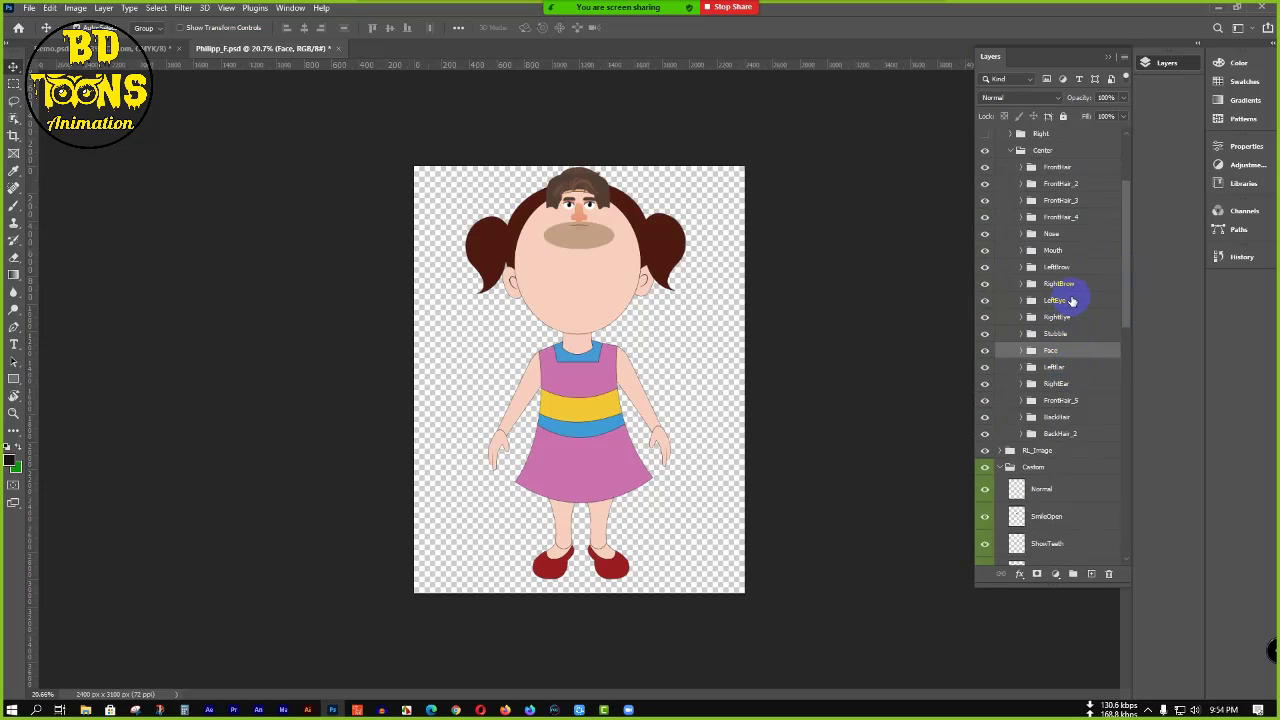
click(1075, 275)
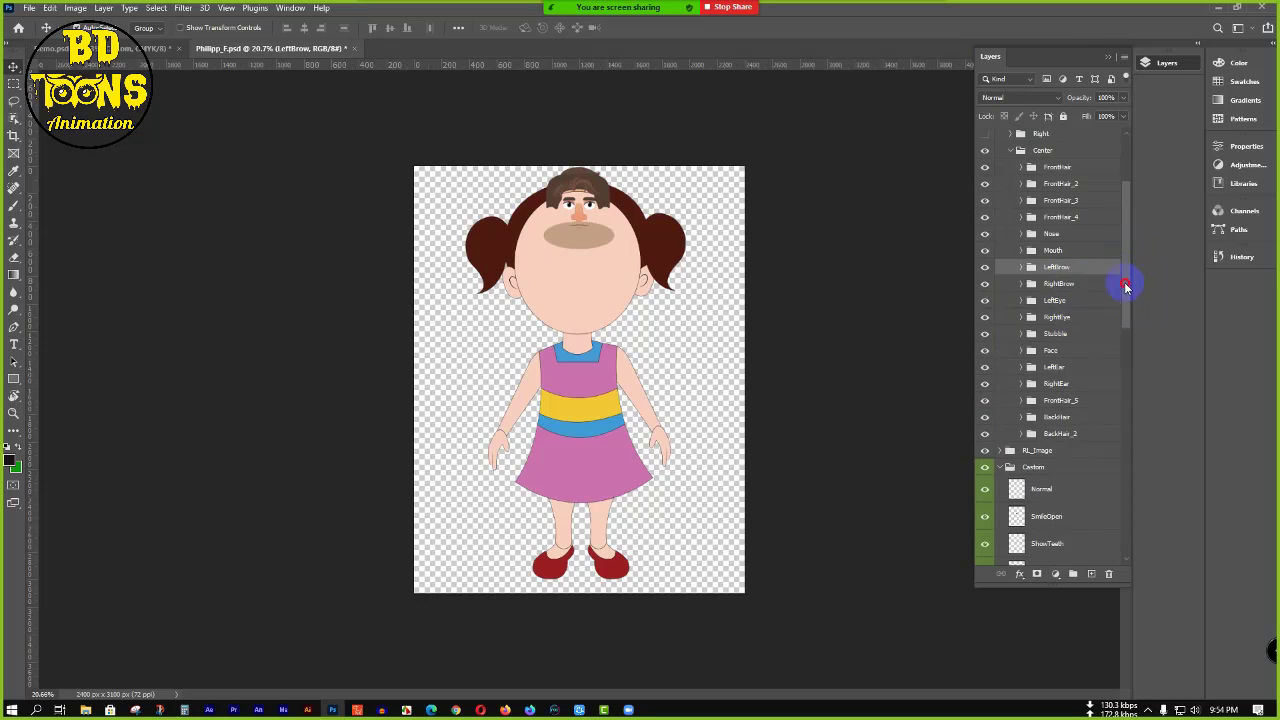
drag(1128, 286, 1127, 488)
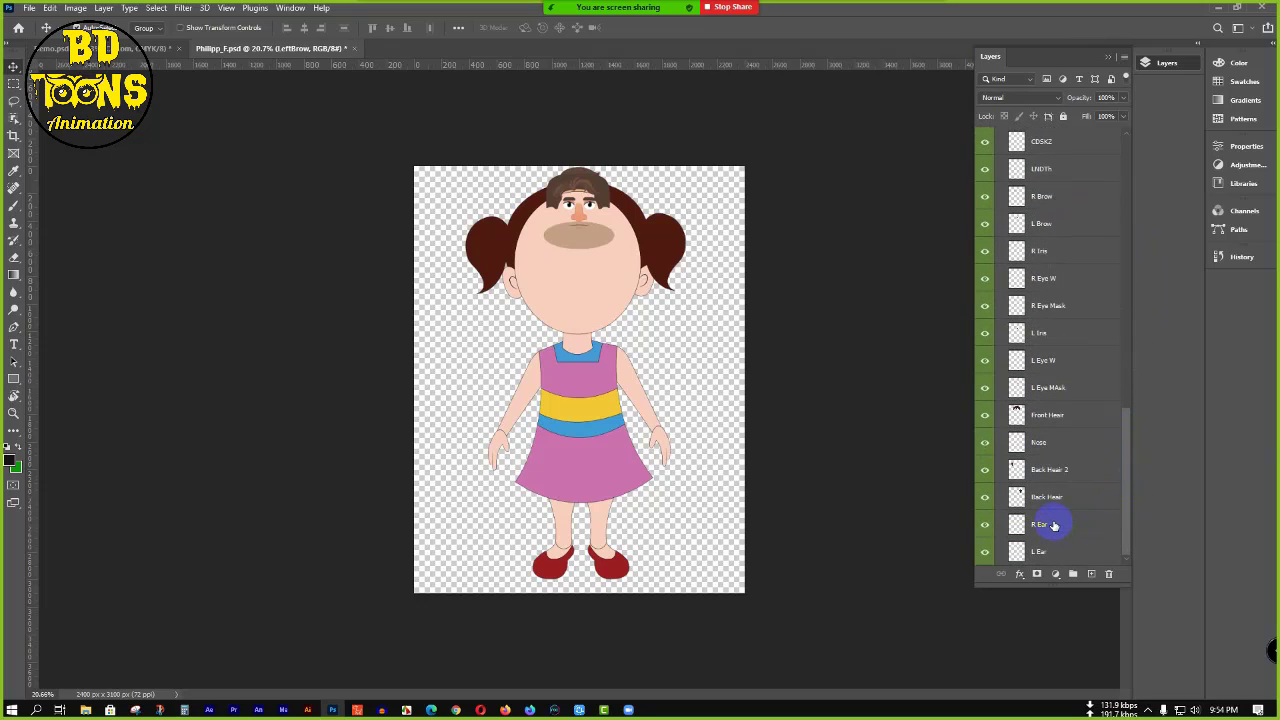
click(1056, 194)
click(1060, 229)
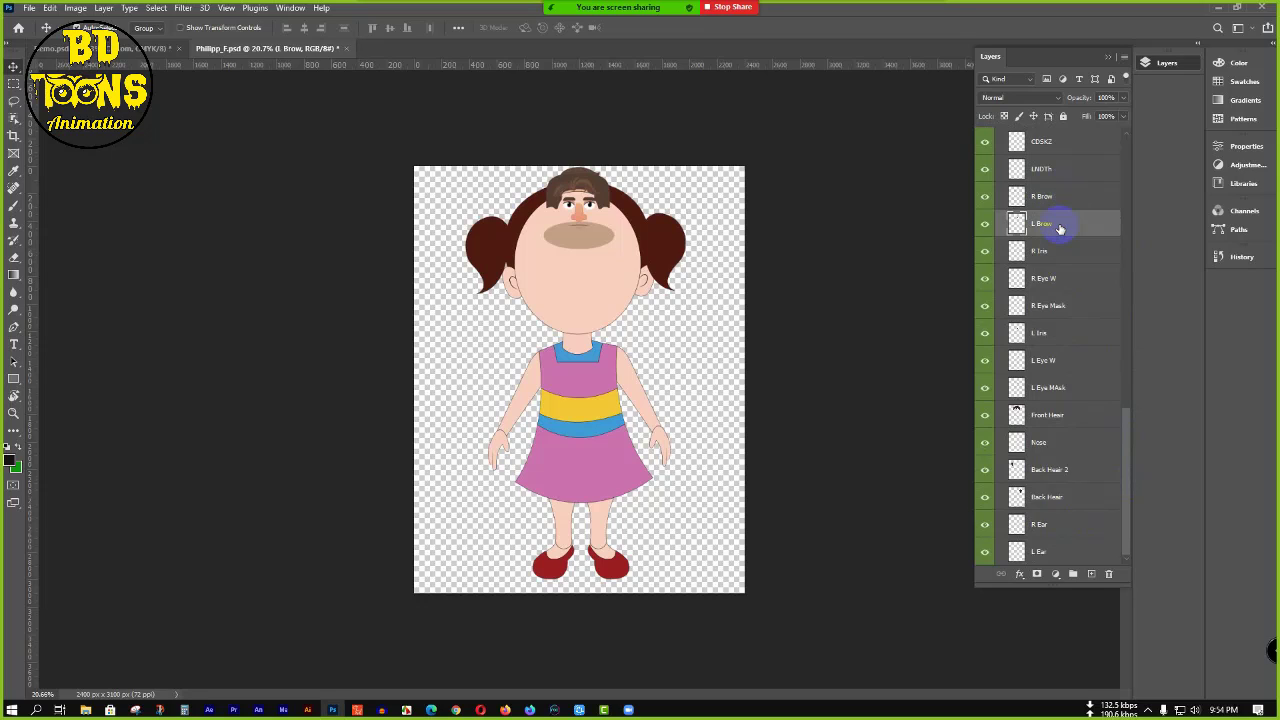
drag(1060, 229, 1027, 405)
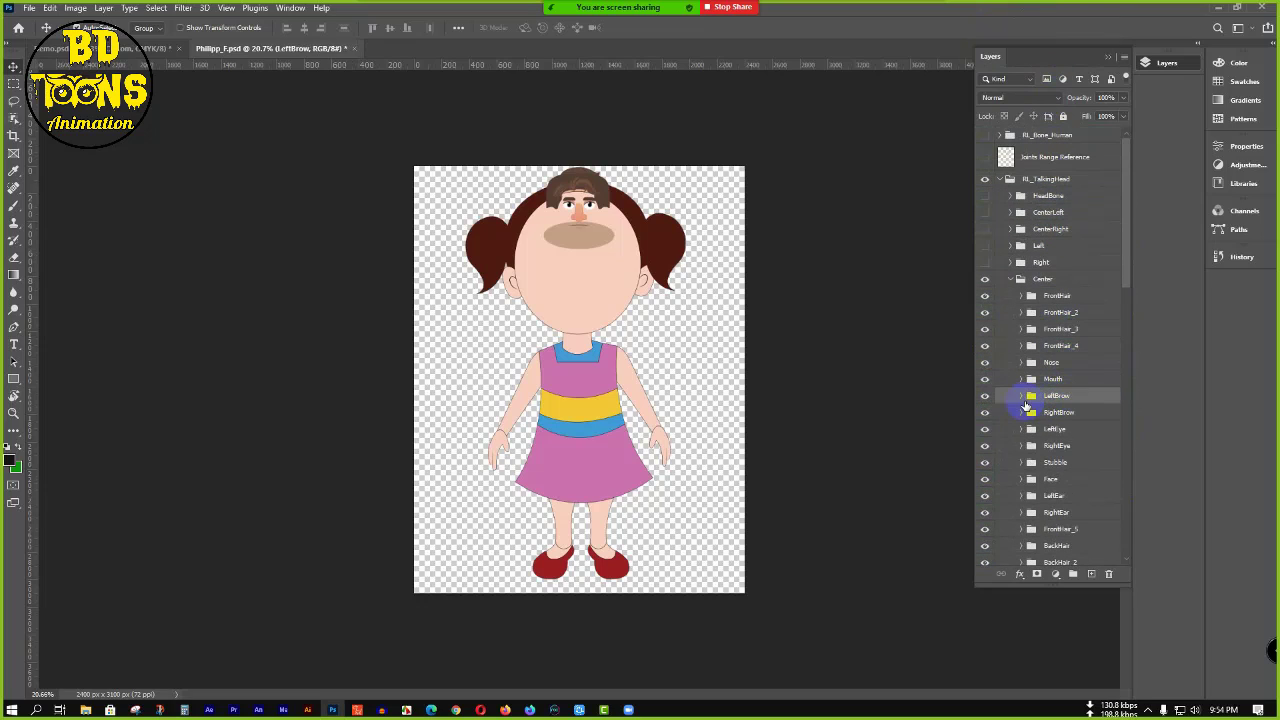
- Delete the template's LeftBrow layer, place L Brow in LeftBrow's Normal subgroup and collapse the group
click(1023, 400)
scroll(1083, 363, down, 2)
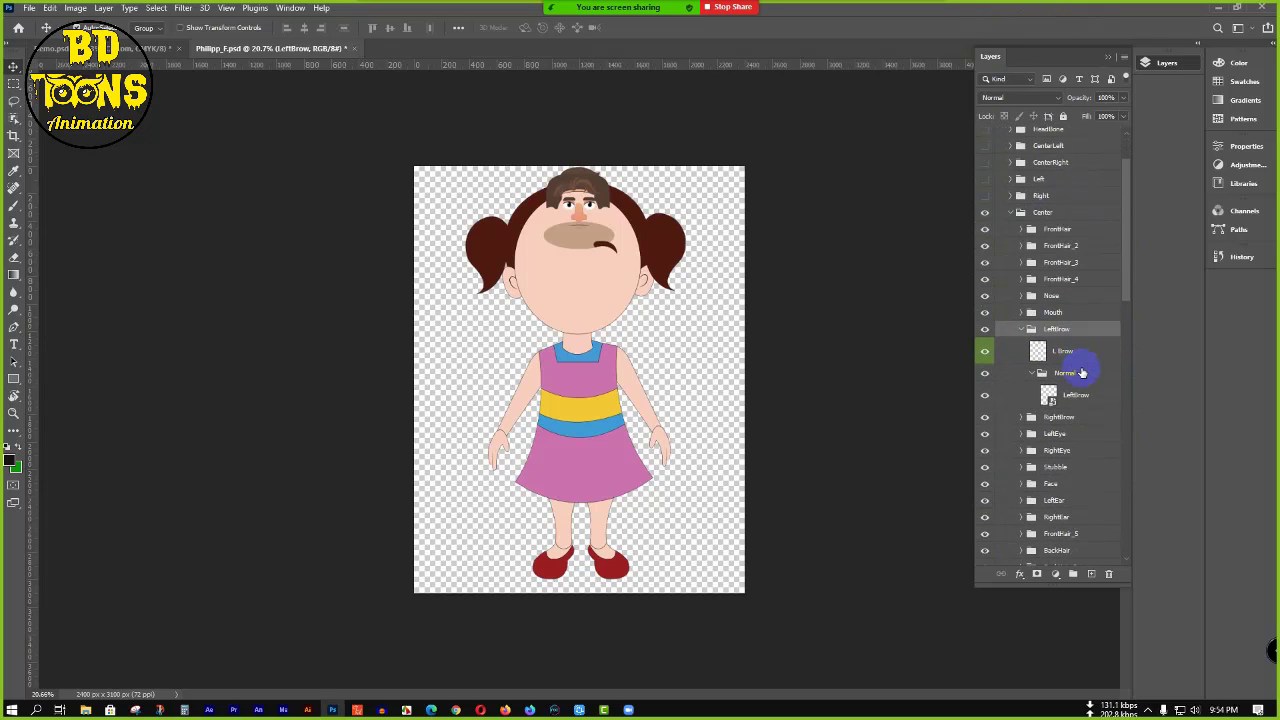
click(1078, 395)
key(Delete)
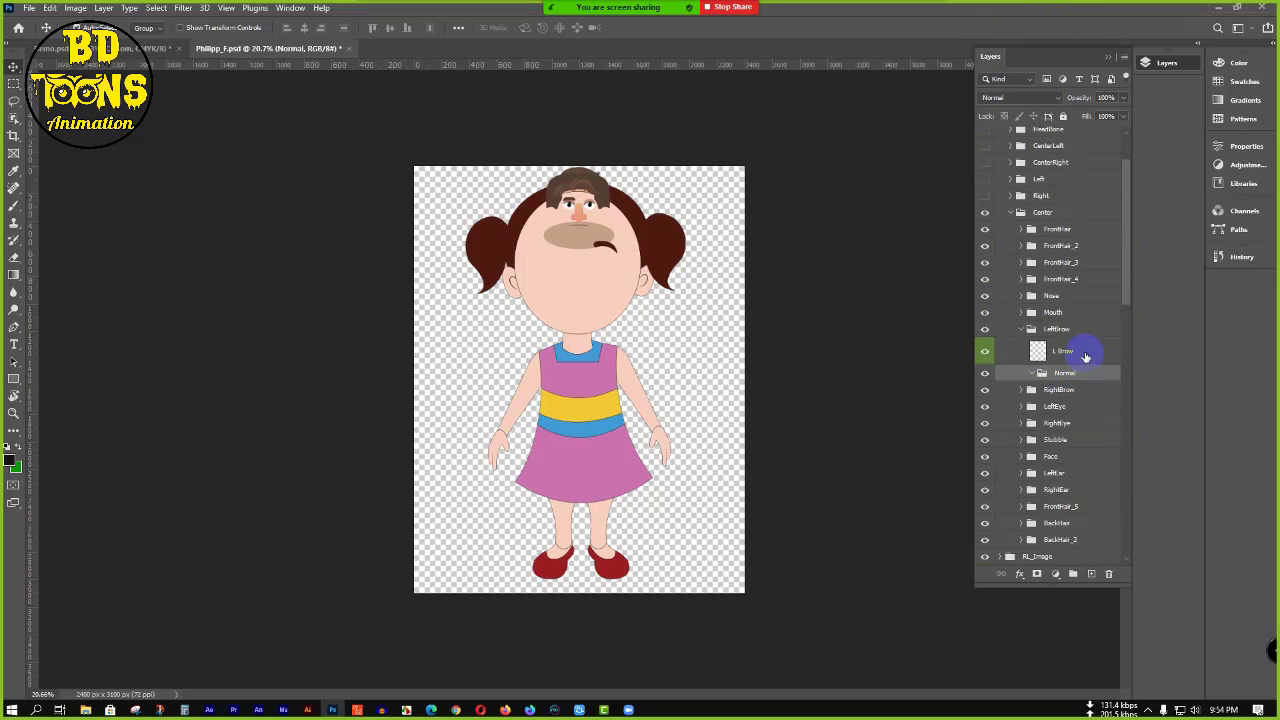
drag(1093, 357, 1086, 374)
click(1035, 347)
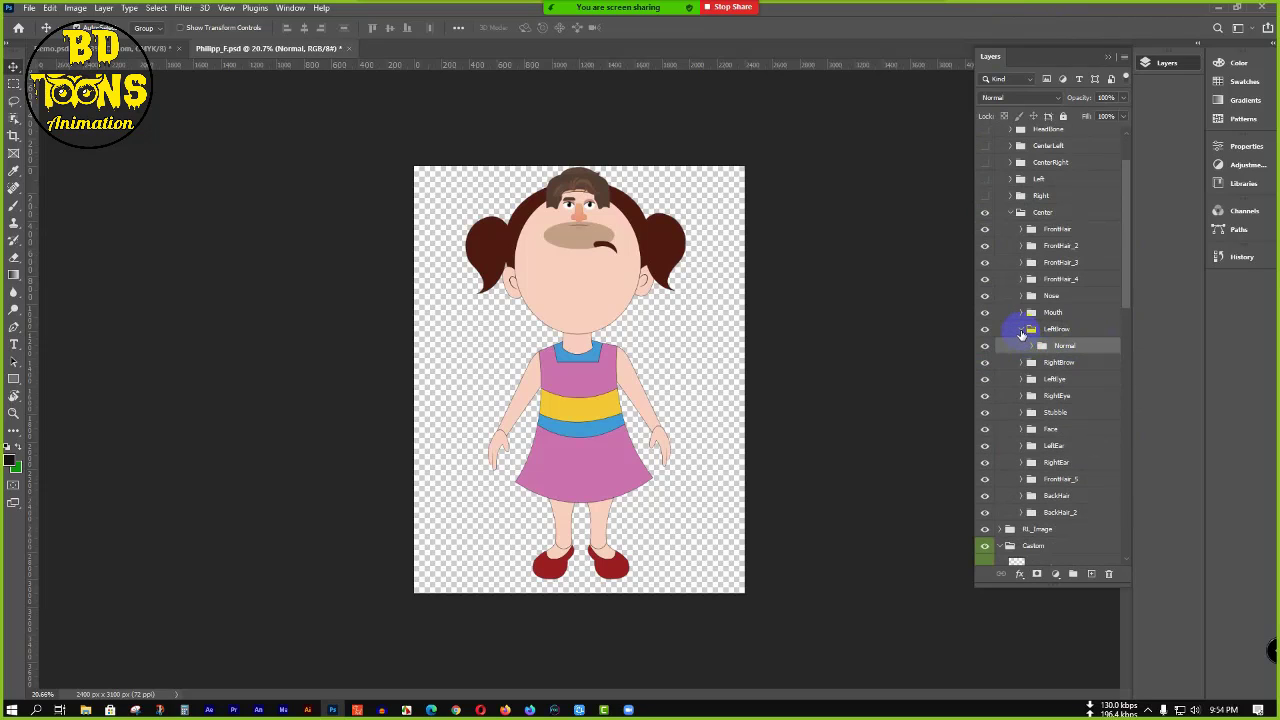
click(1021, 330)
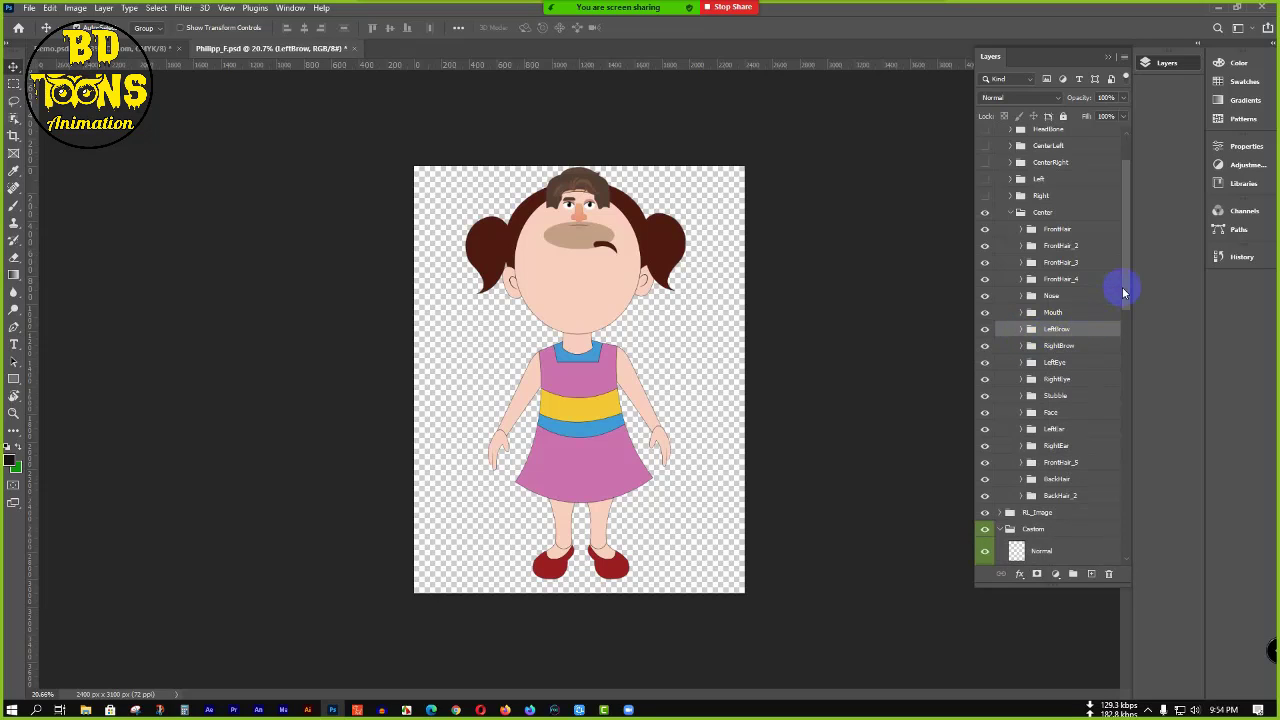
- Replace the template's RightBrow layer in RightBrow's Normal subgroup with the girl's R Brow layer from the Custom group
click(1054, 347)
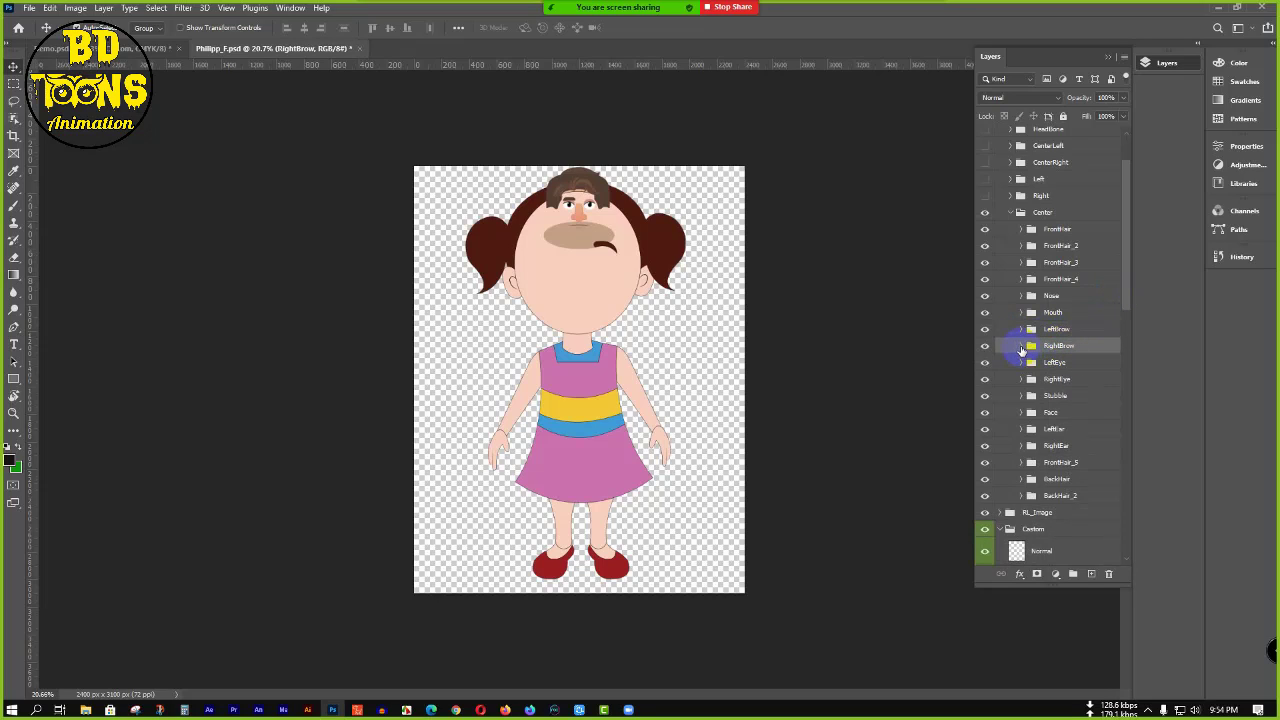
click(1021, 346)
click(1033, 362)
click(1078, 390)
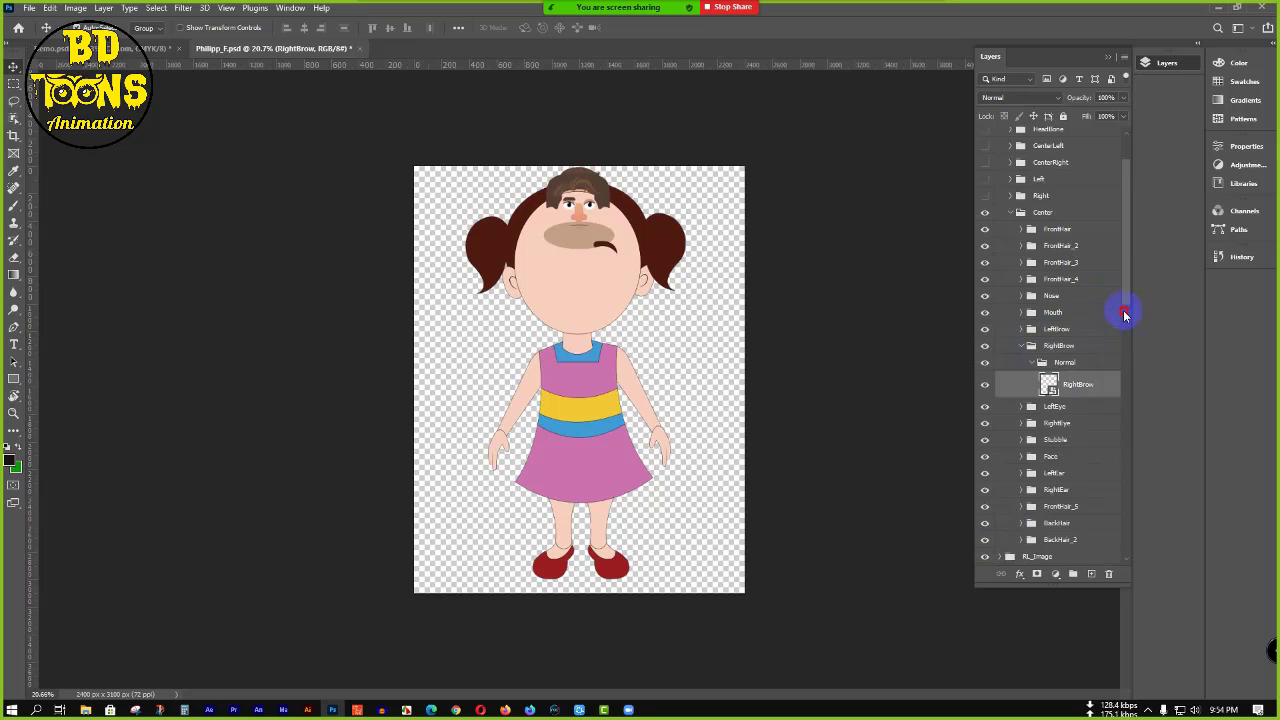
drag(1123, 309, 1129, 540)
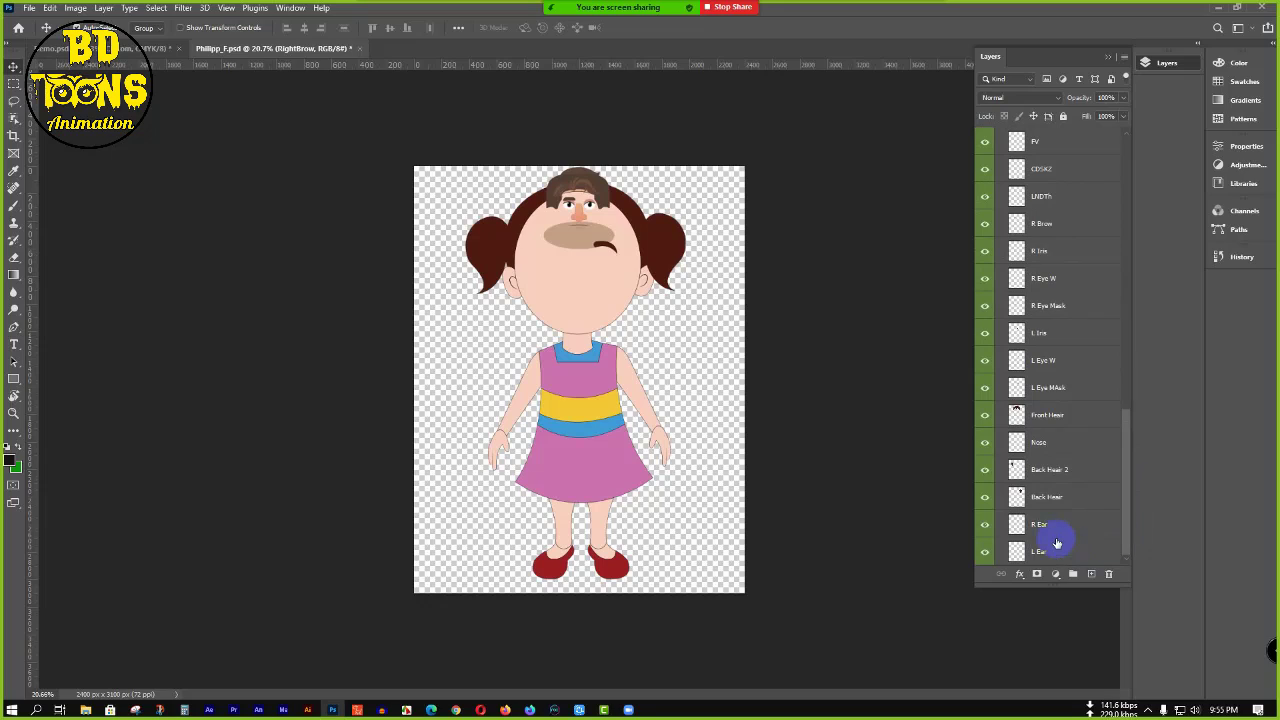
click(1088, 228)
drag(1088, 230, 1108, 573)
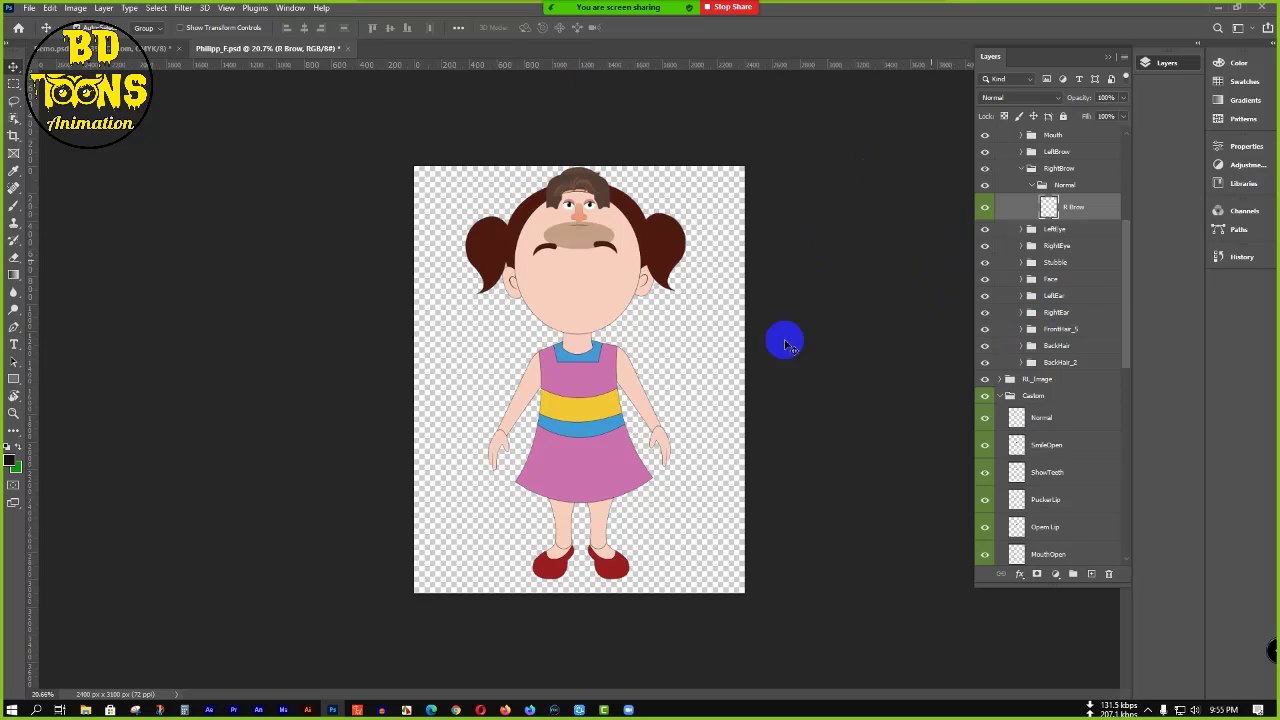
- Switch to Illustrator and set up an export of the template as Human_Front_Template.psd in Photoshop format on the Desktop
click(307, 710)
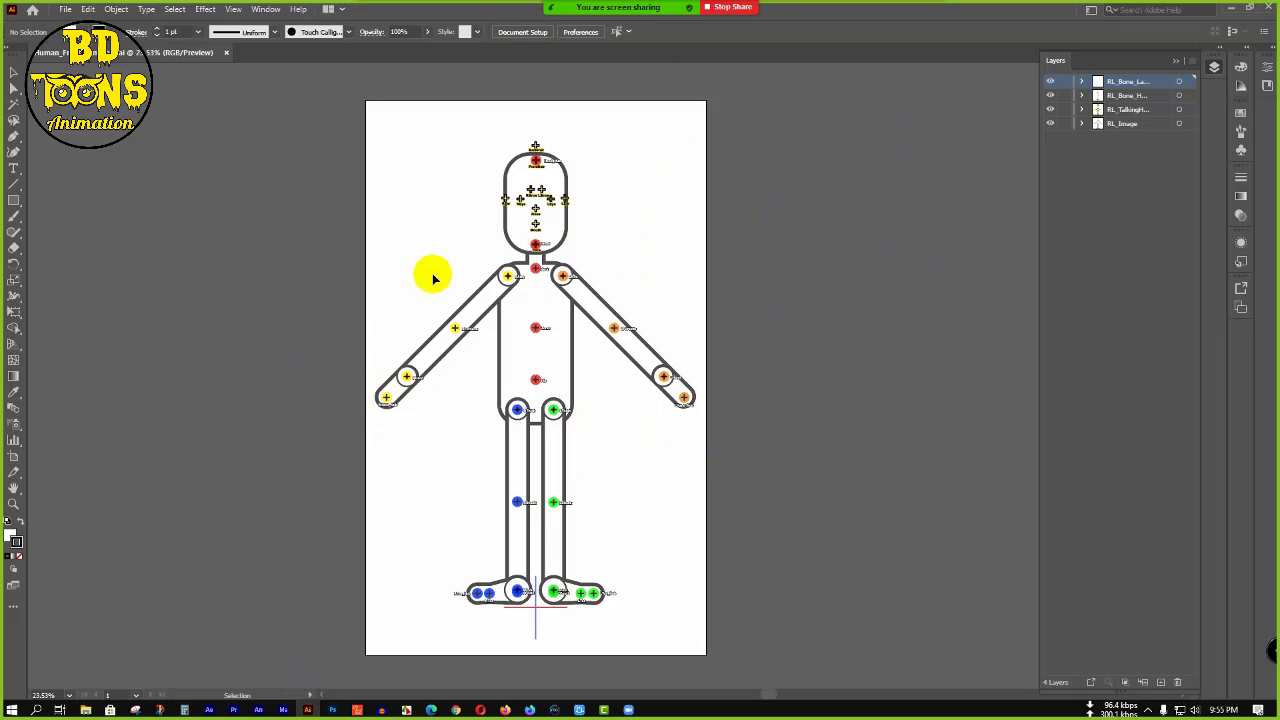
click(72, 12)
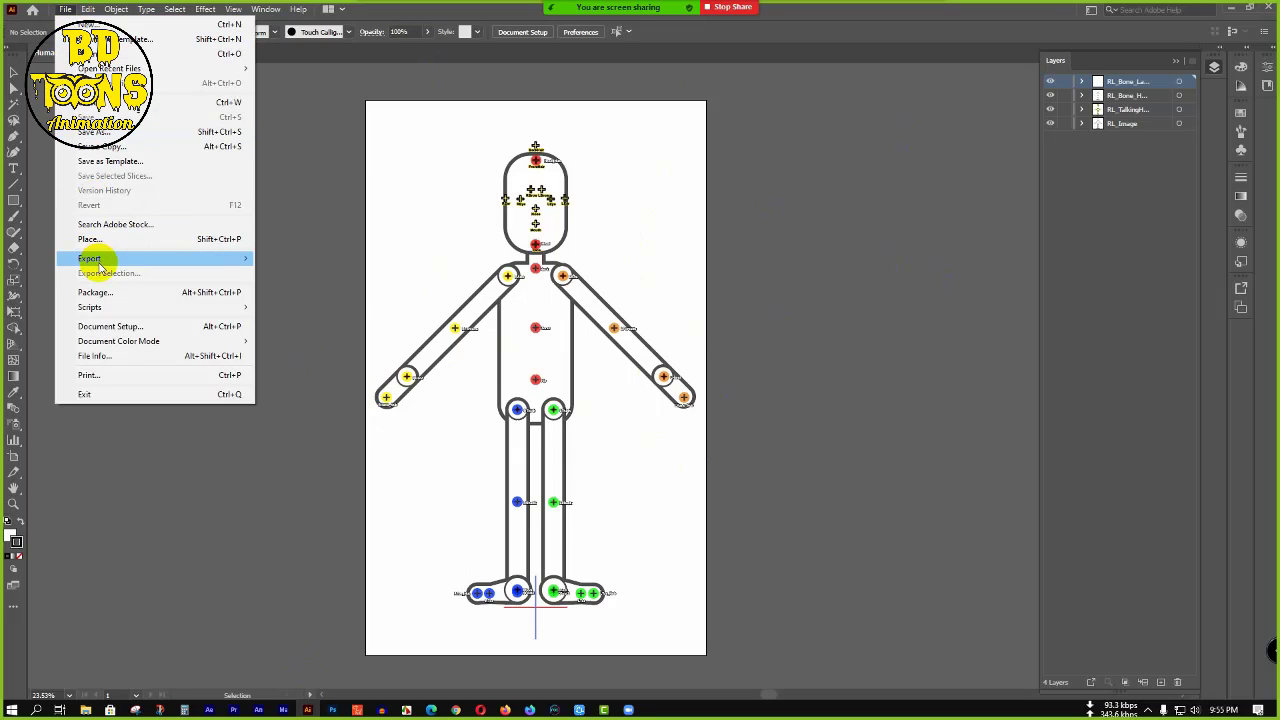
mouse_move(100, 268)
click(305, 277)
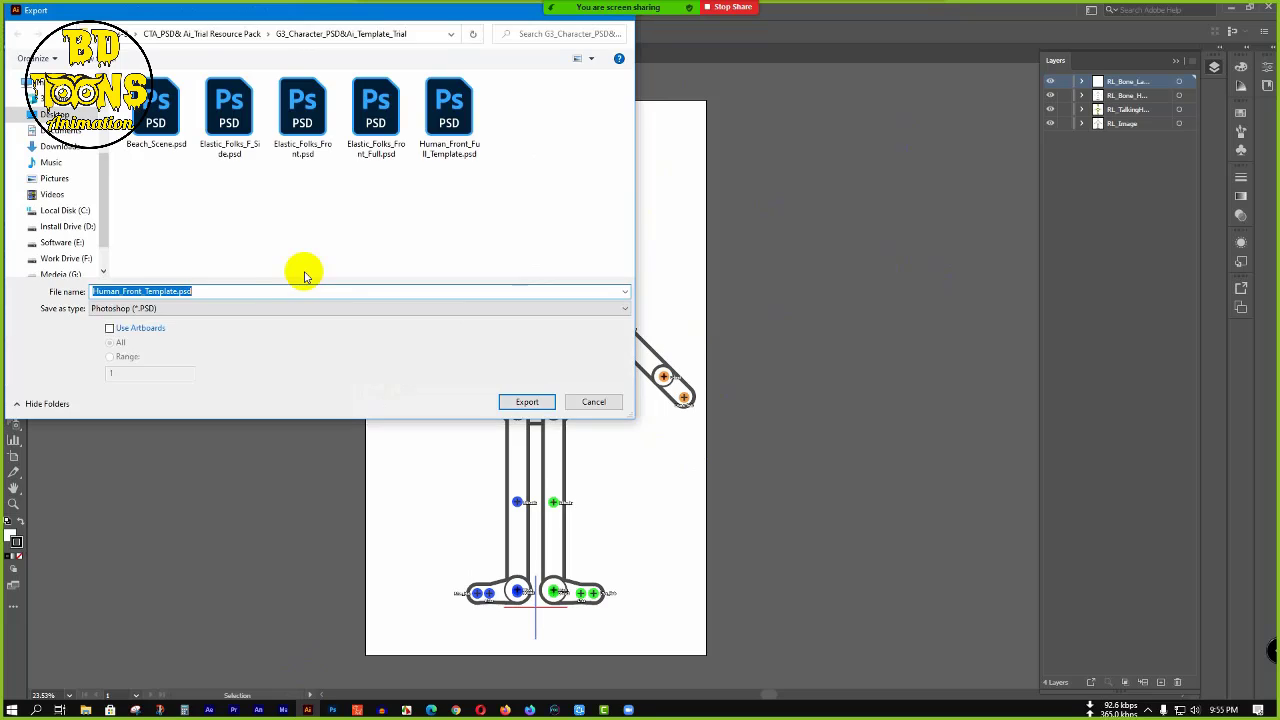
click(211, 307)
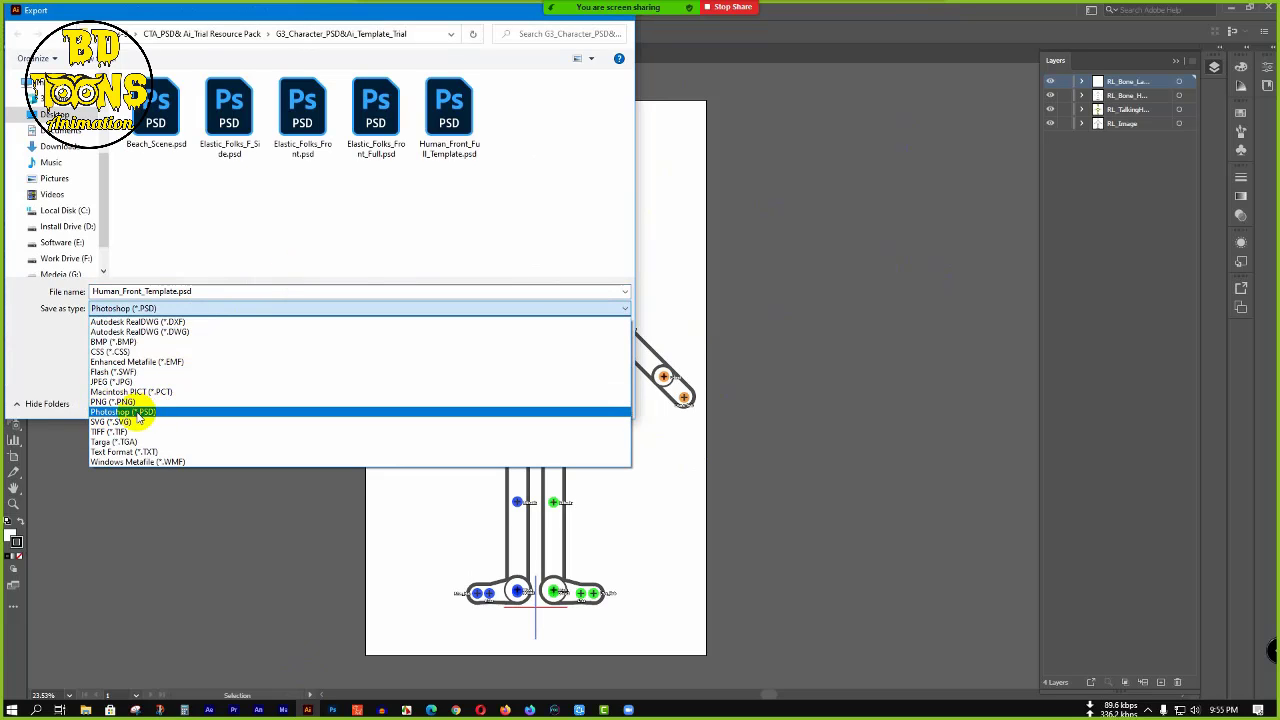
click(138, 414)
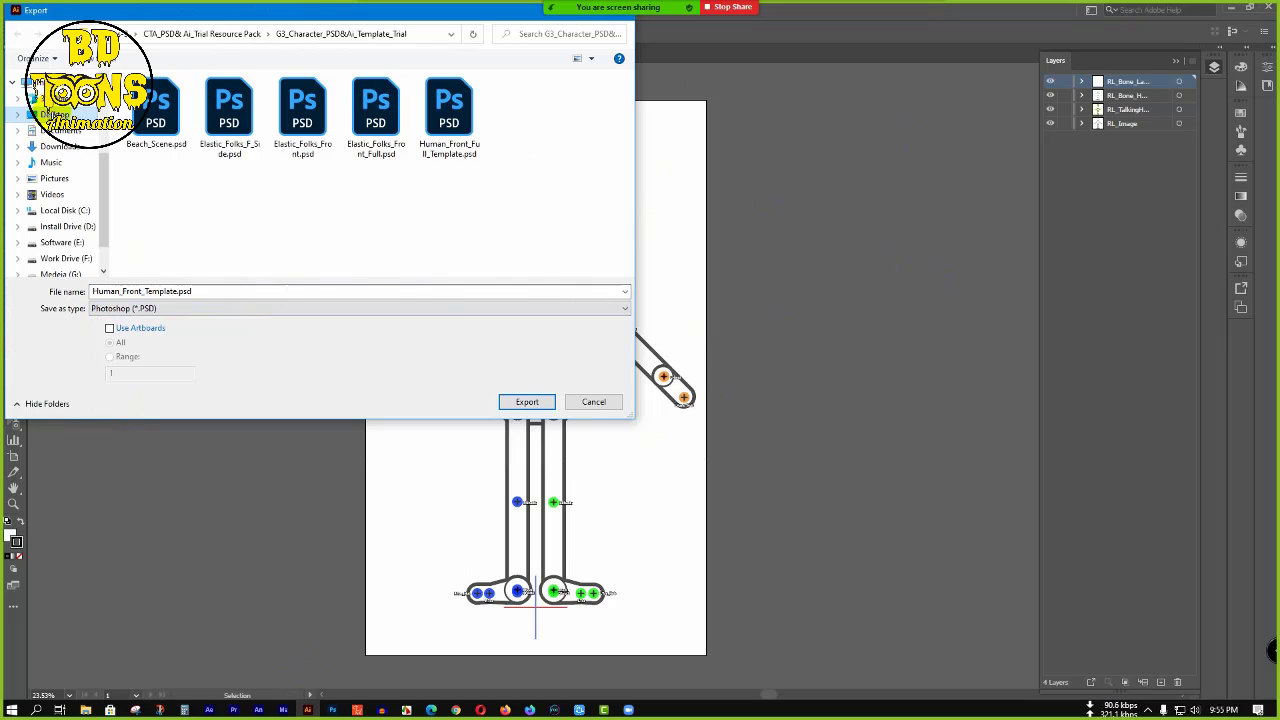
click(52, 114)
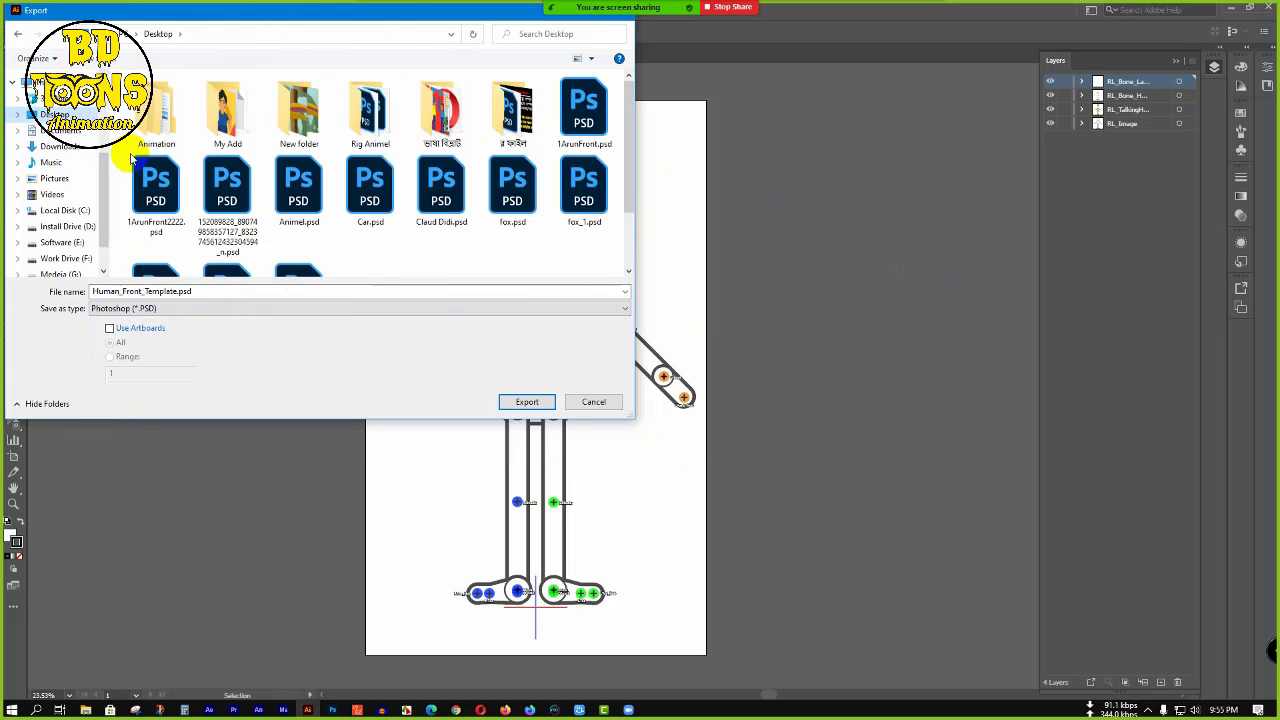
- Export the PSD in RGB at High (300 ppi) with layers written and Preserve Text Editability turned off
click(527, 403)
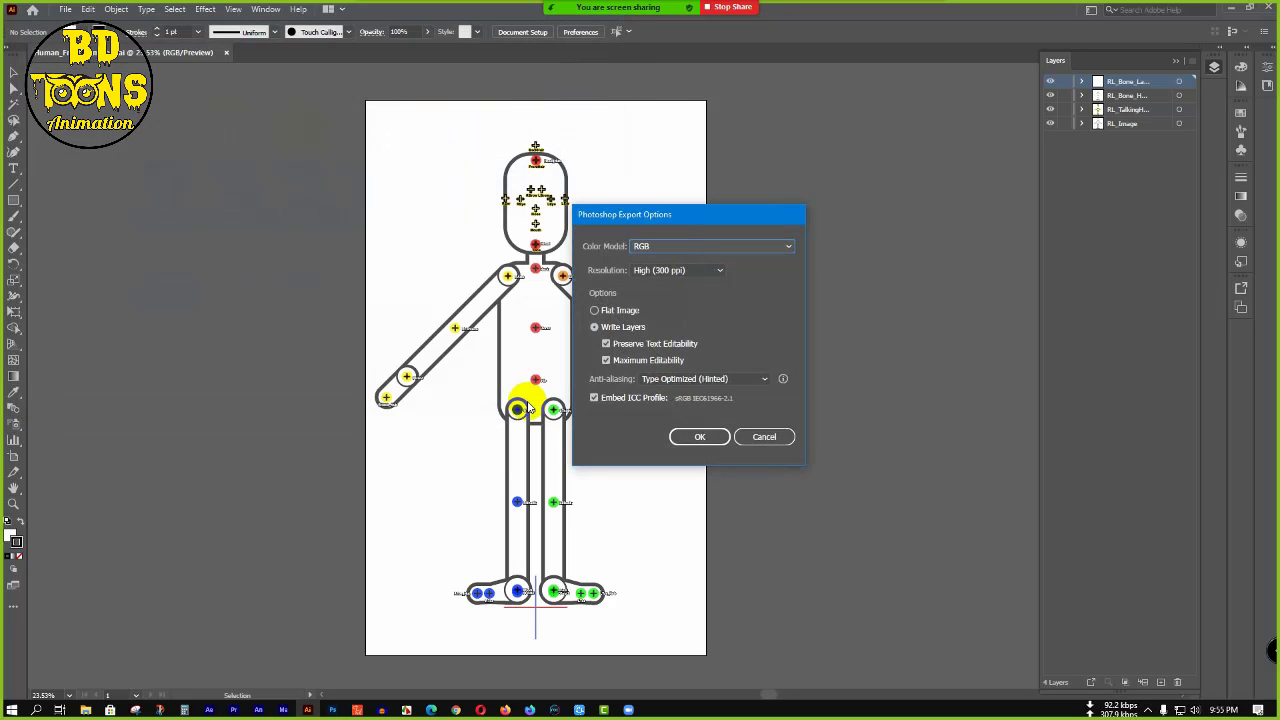
click(689, 270)
click(690, 318)
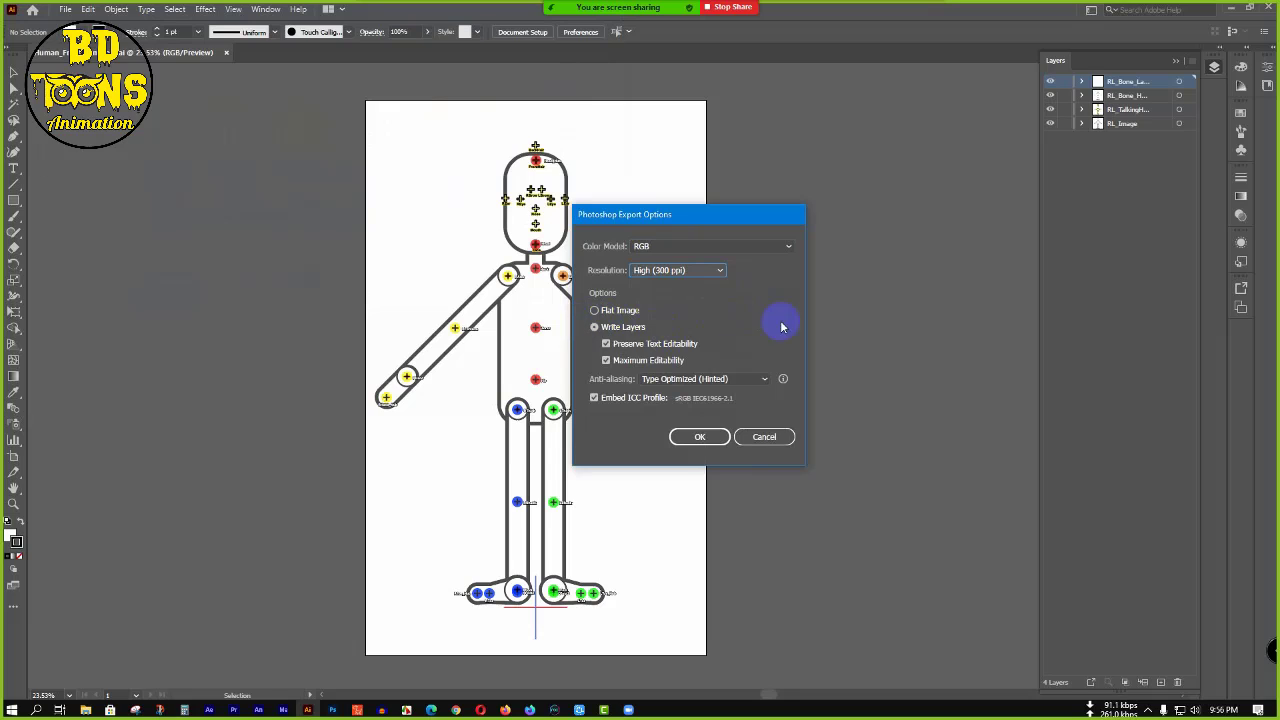
click(605, 344)
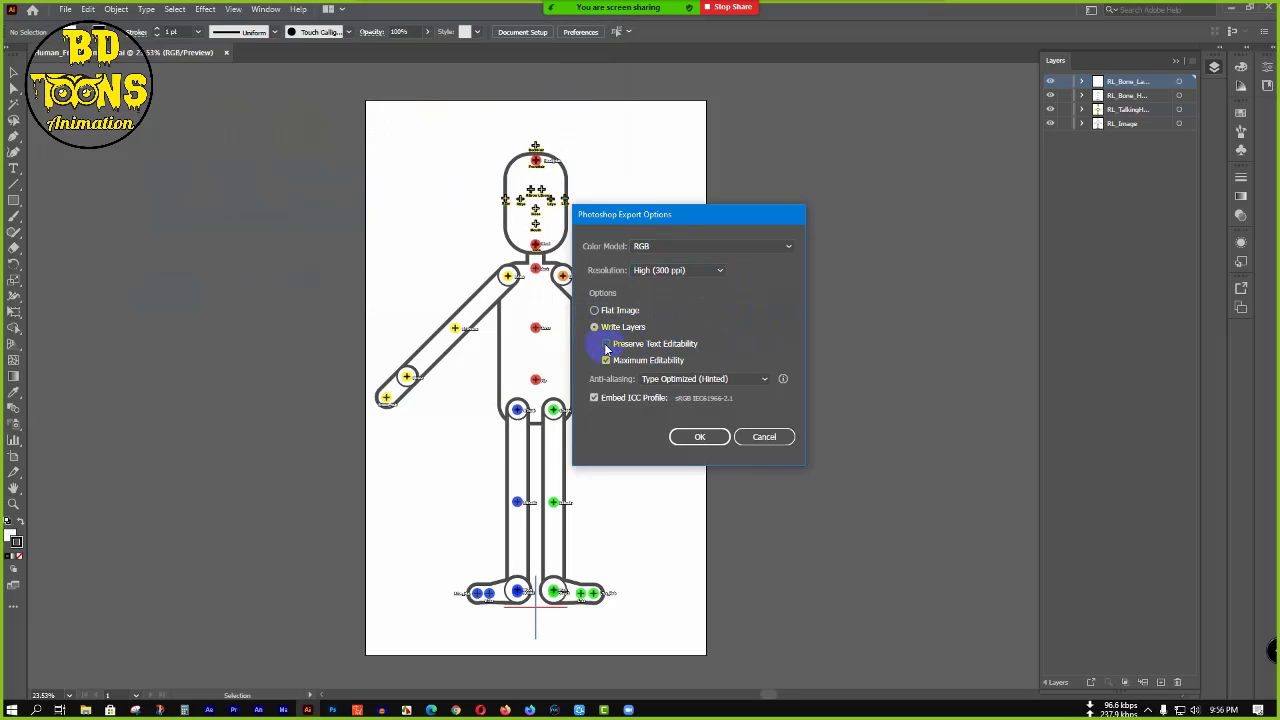
click(704, 438)
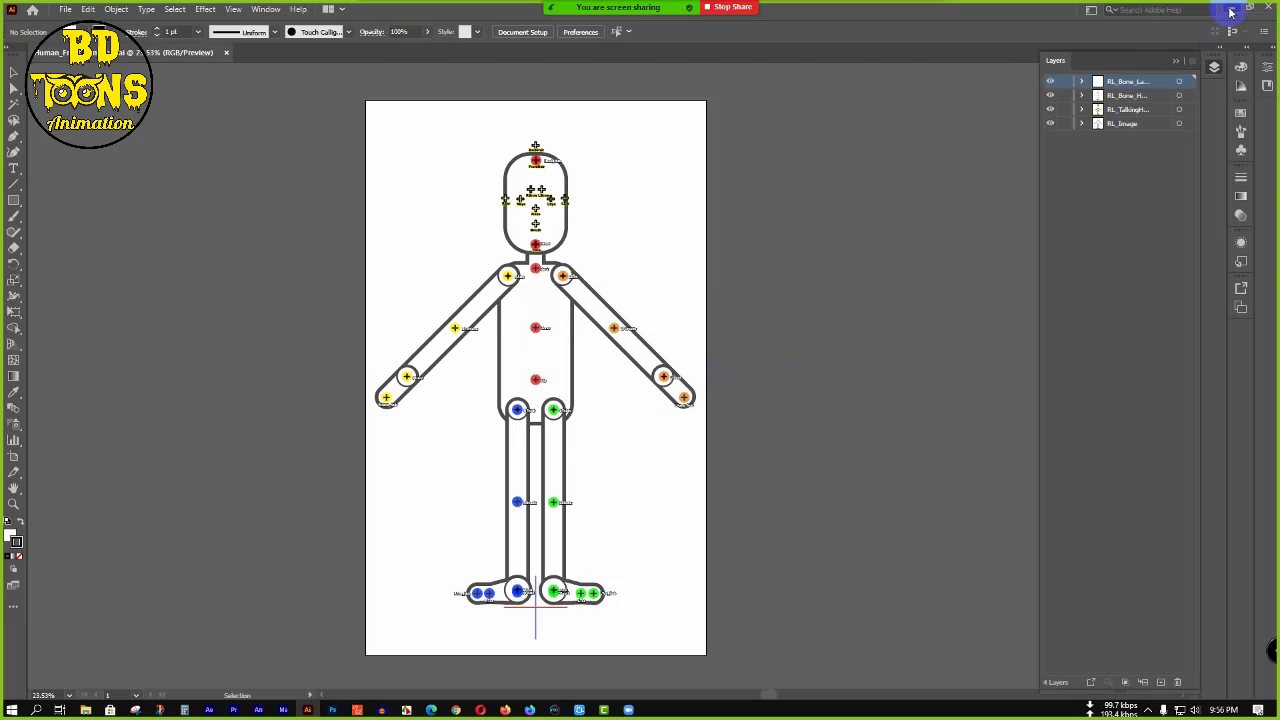
- Minimize Illustrator and Photoshop to reach the desktop and open the exported Human_Front_Template.psd in Photoshop
click(1231, 10)
click(1232, 10)
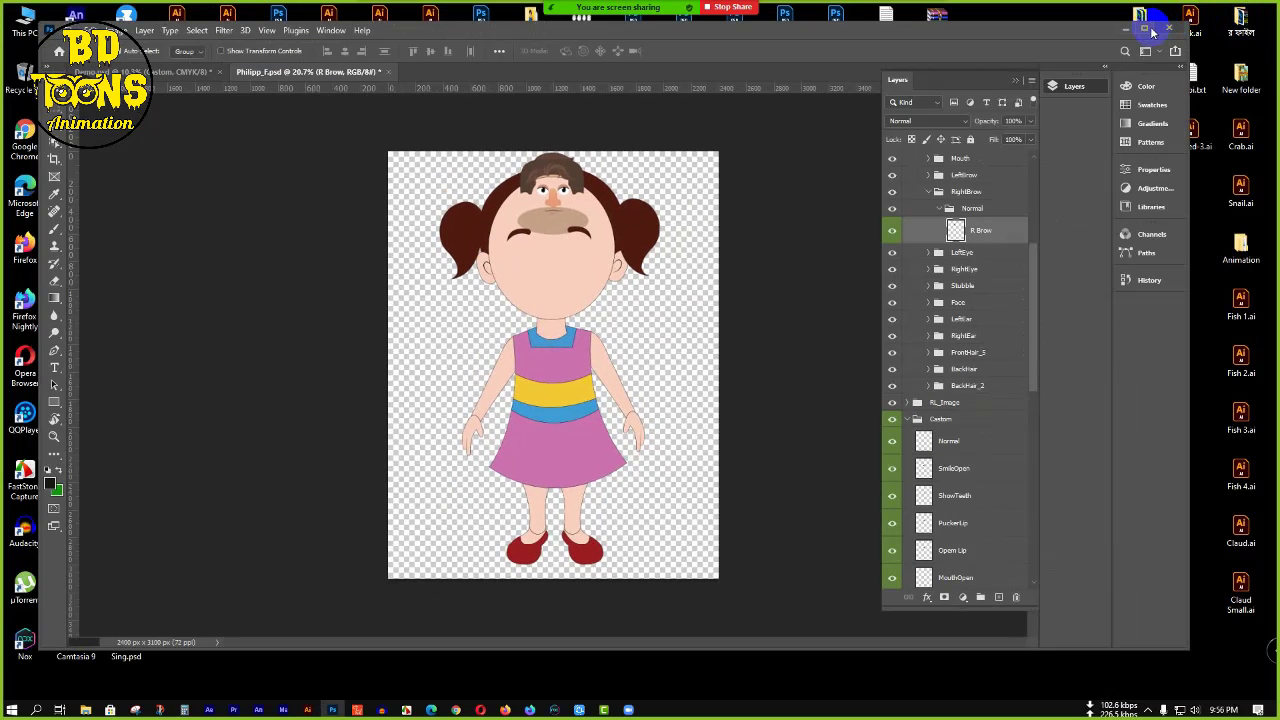
click(1153, 28)
click(1221, 10)
click(177, 368)
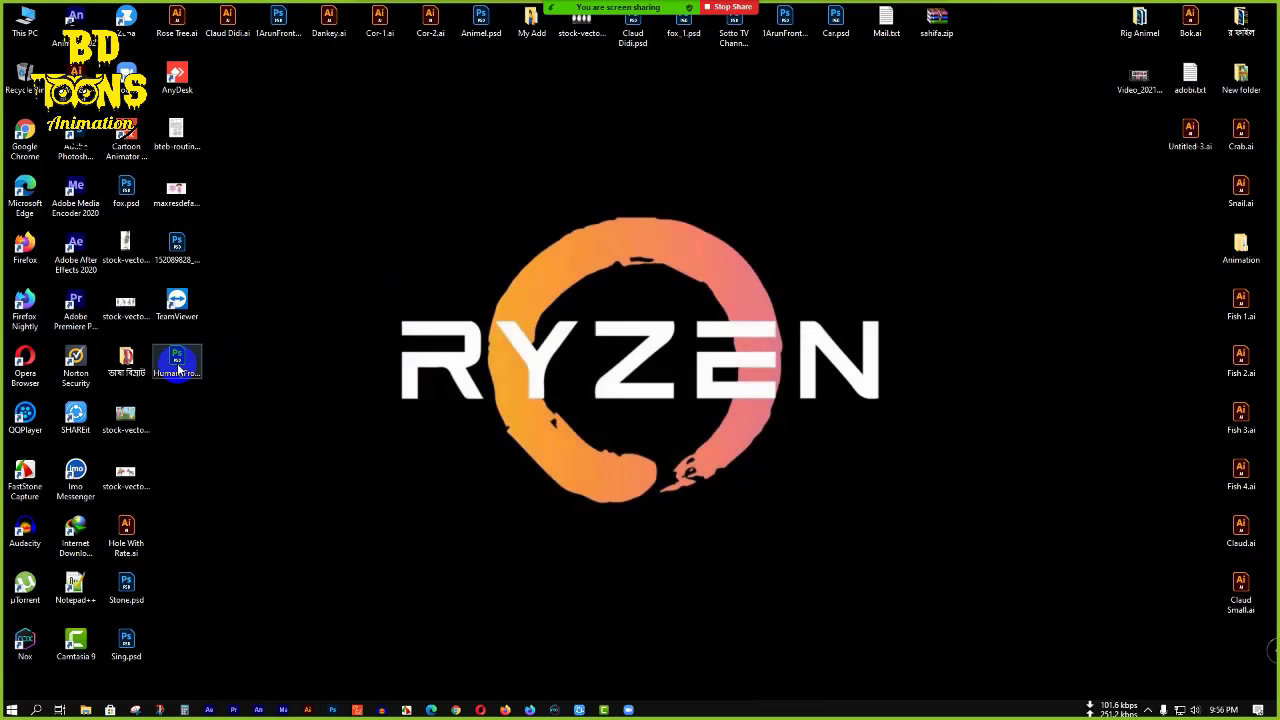
double_click(174, 360)
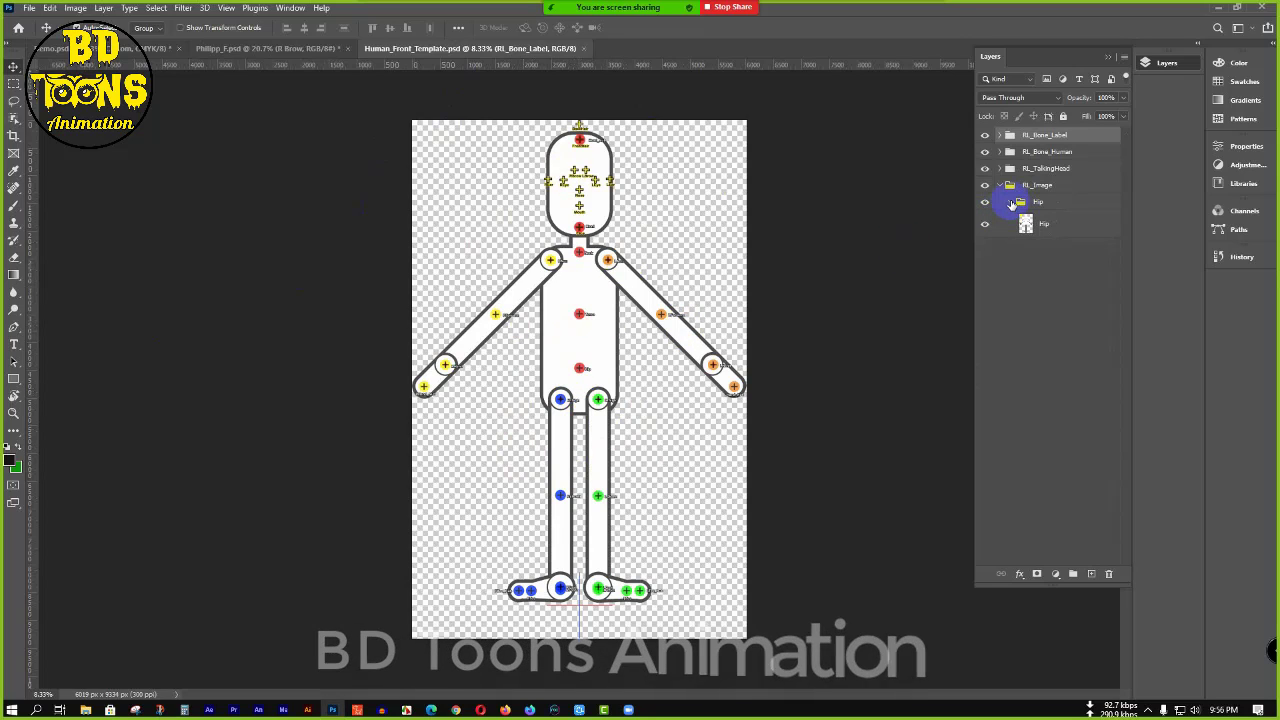
- Check the Hip layer in RL_Image by hiding and showing it, and close Human_Front_Template.psd without saving
click(985, 227)
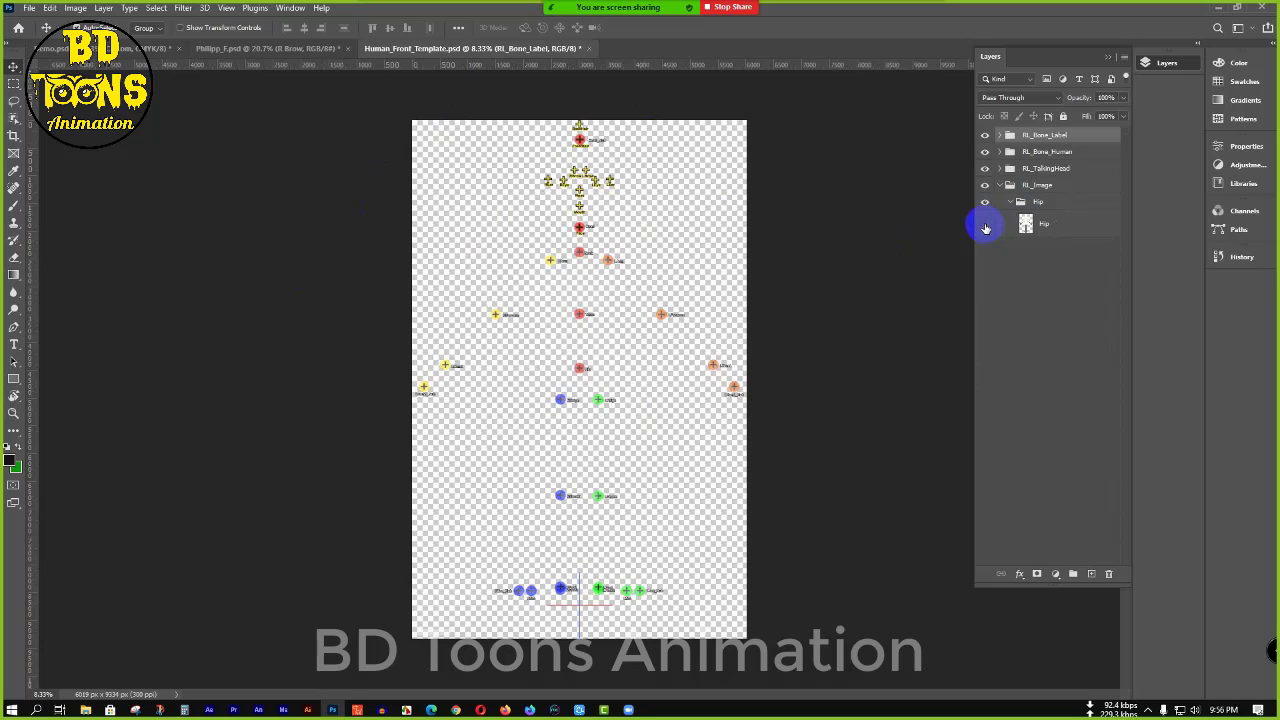
click(985, 227)
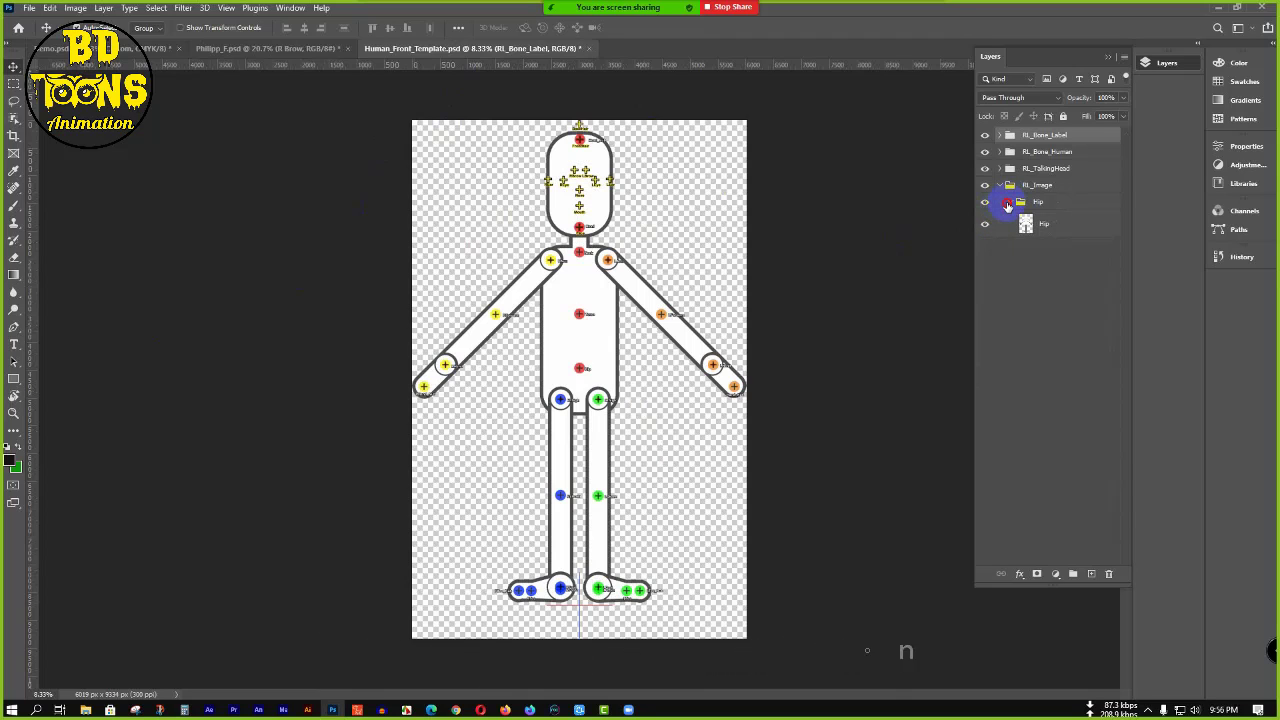
click(1008, 204)
click(1009, 203)
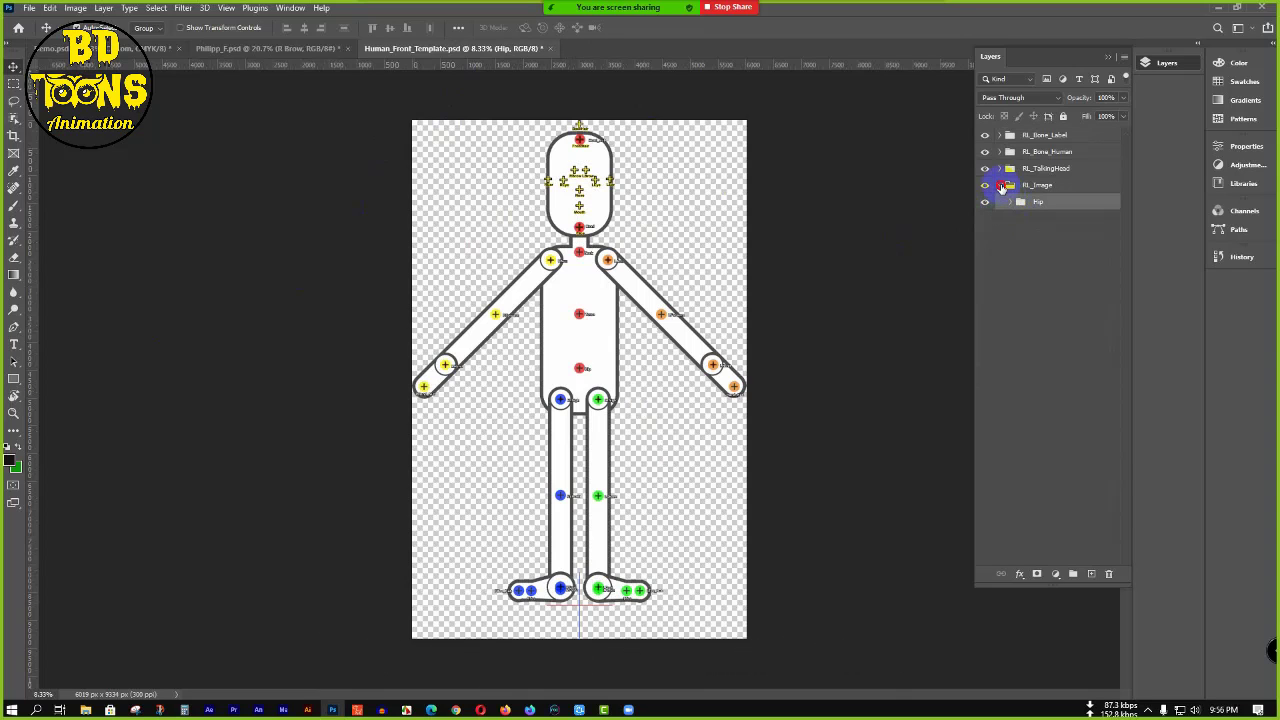
click(1003, 187)
click(1060, 223)
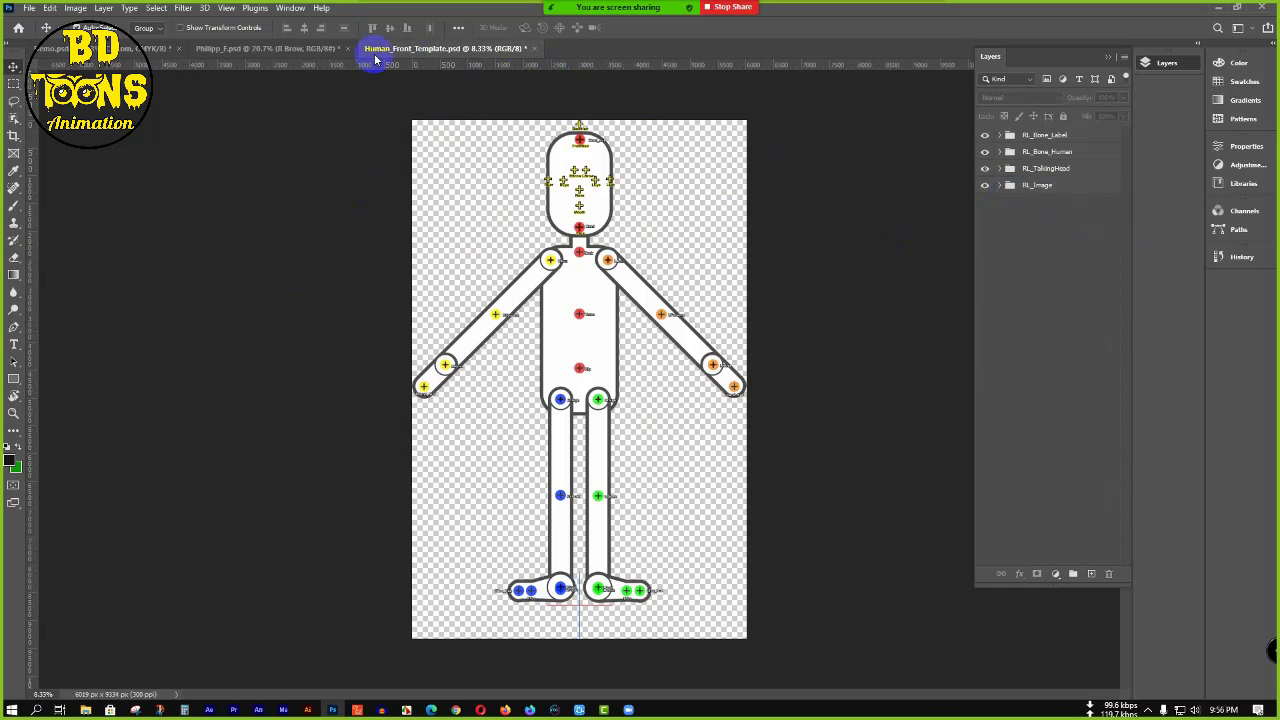
click(535, 50)
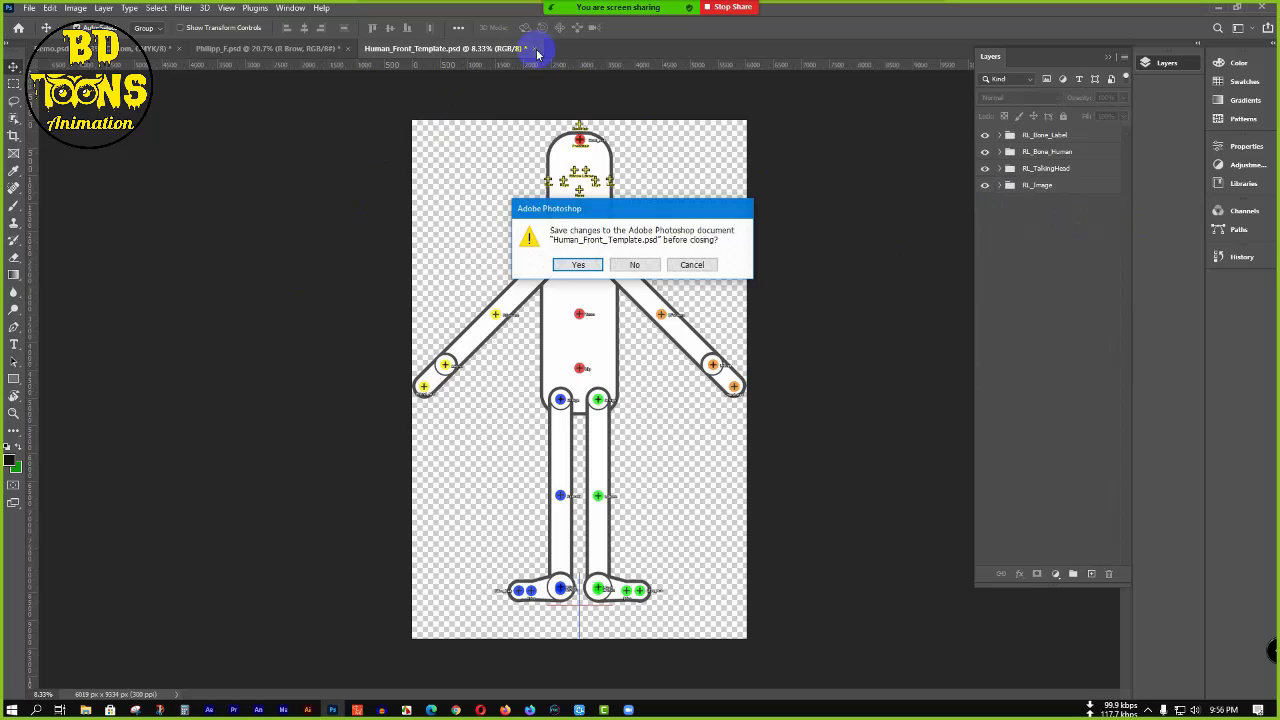
click(634, 266)
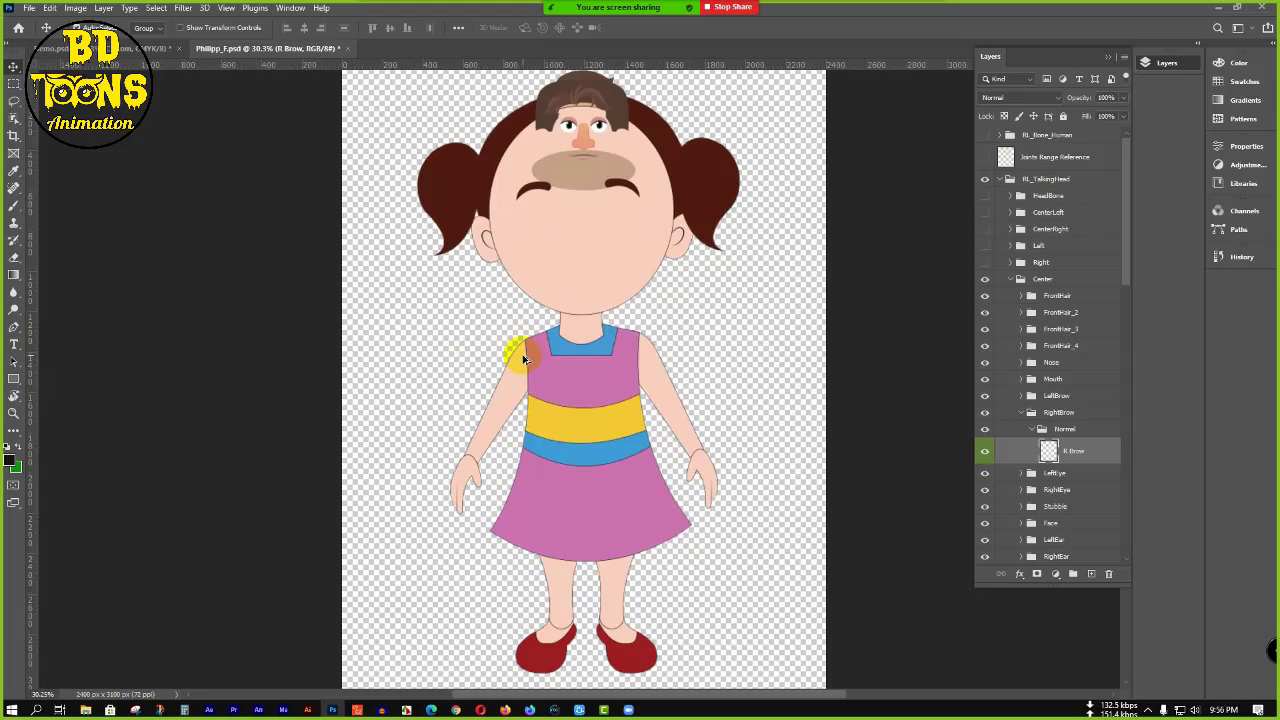
scroll(505, 363, up, 6)
scroll(500, 363, up, 5)
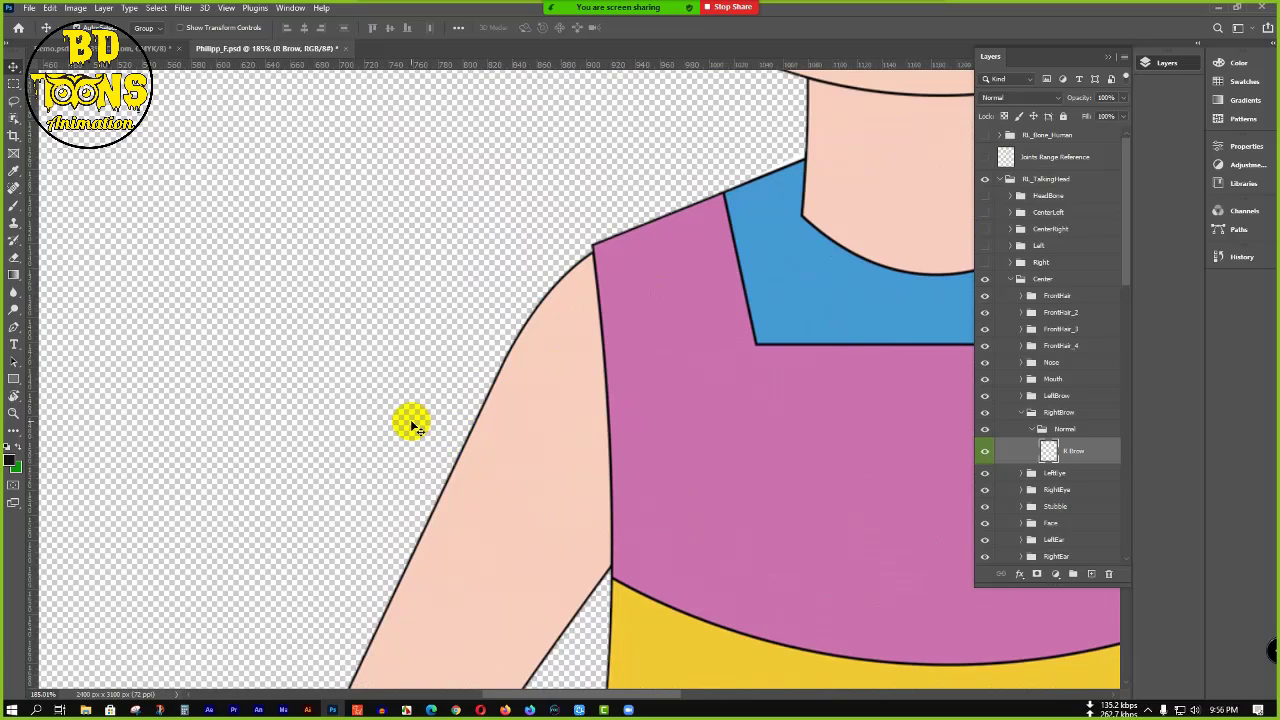
scroll(411, 424, down, 5)
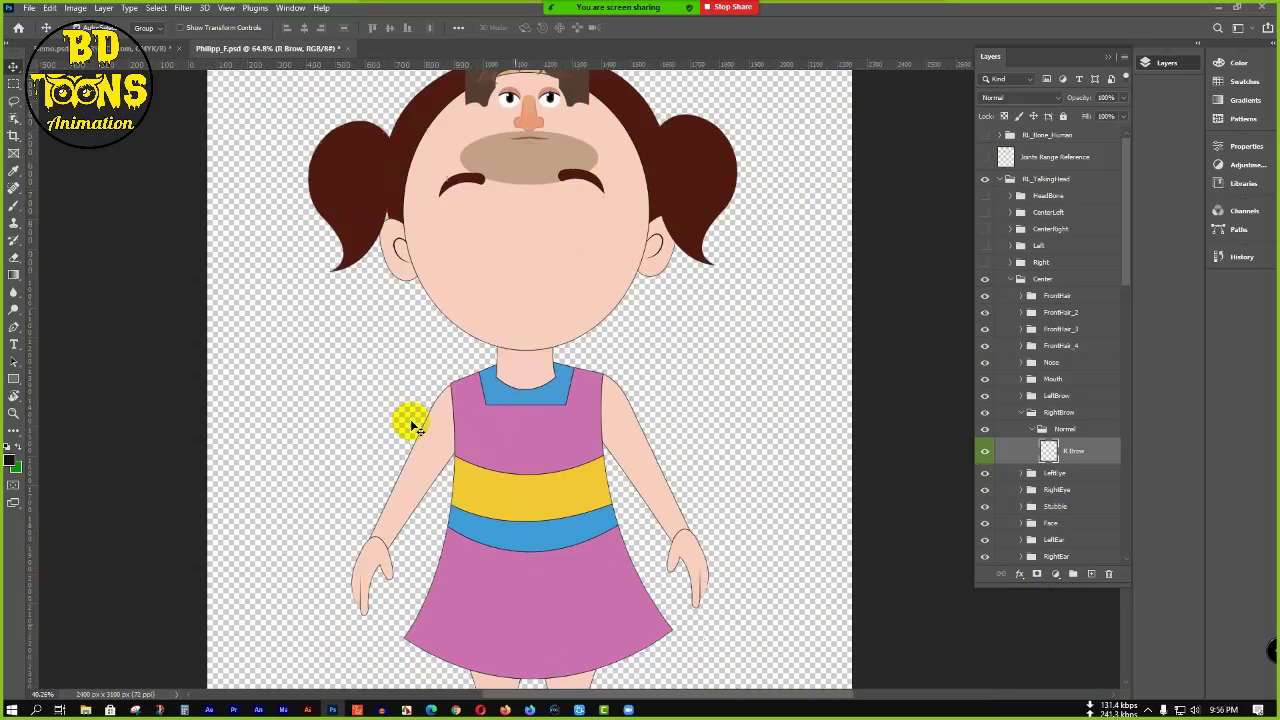
scroll(410, 419, down, 3)
click(1088, 451)
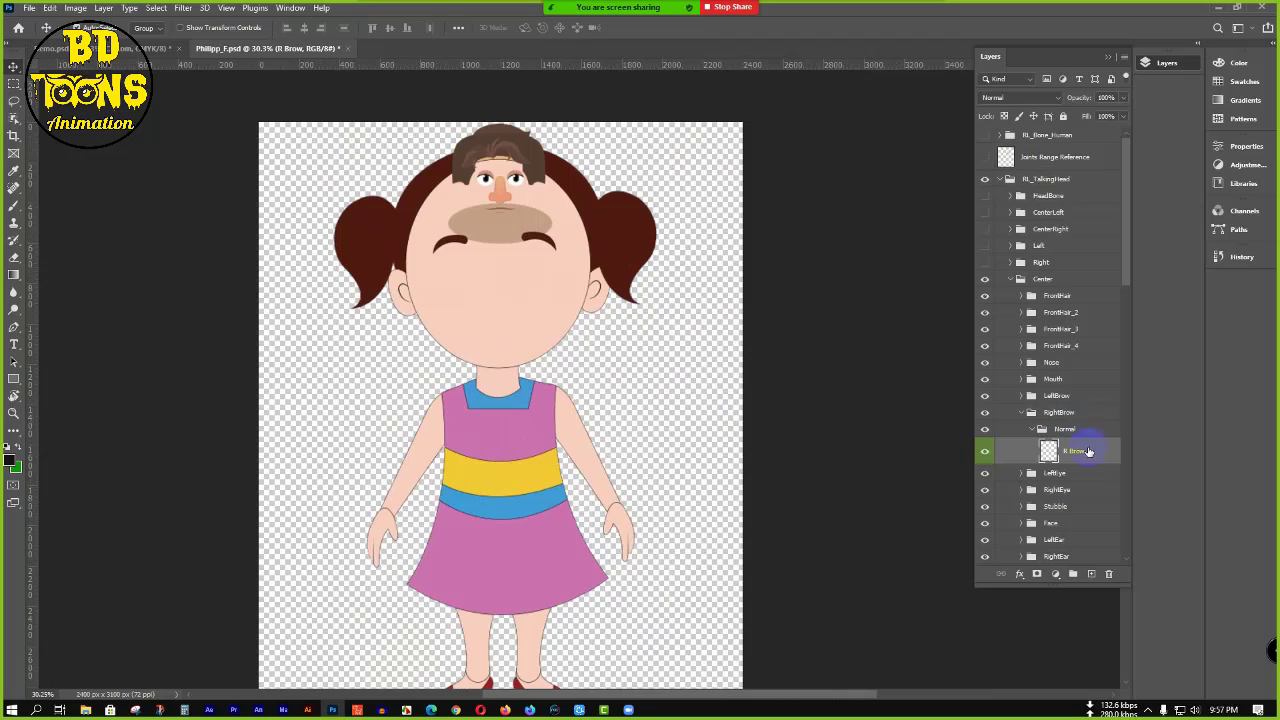
- Move the Front Heair layer from the Custom group into the FrontHair group under Center, collapsing the finished RightBrow groups
drag(1088, 451, 1033, 433)
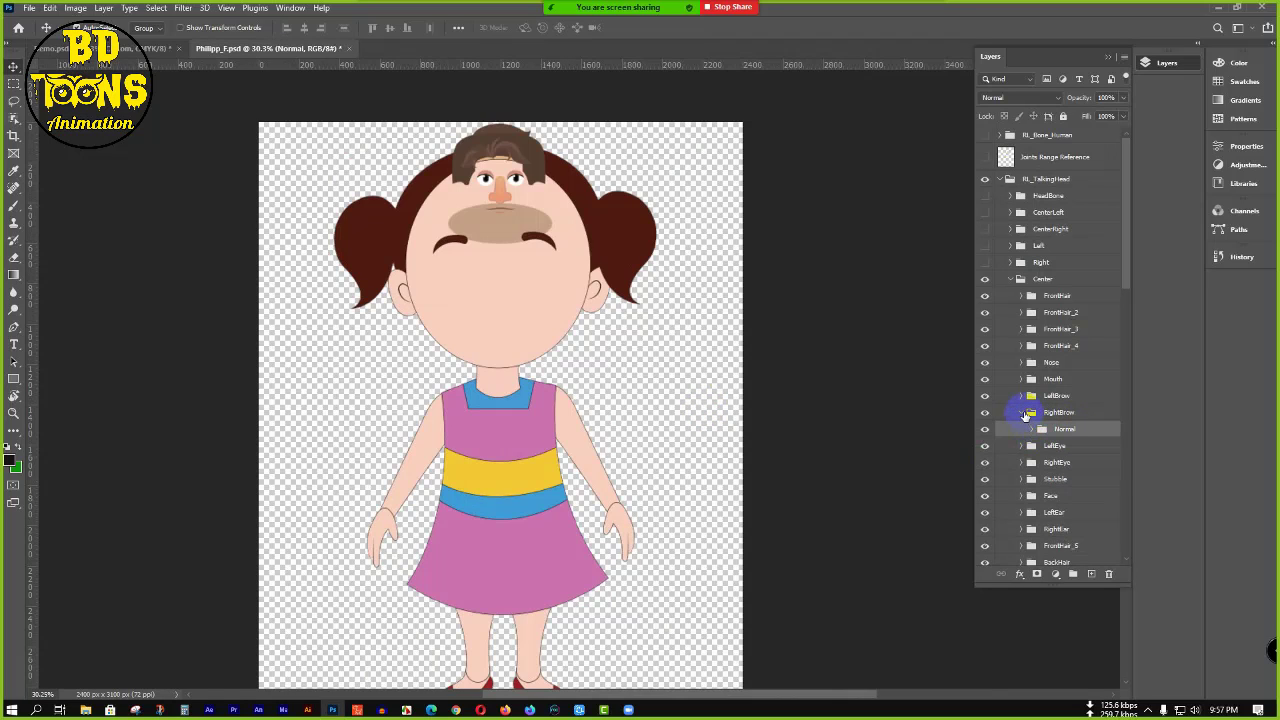
click(1027, 414)
drag(1131, 263, 1172, 533)
click(1108, 424)
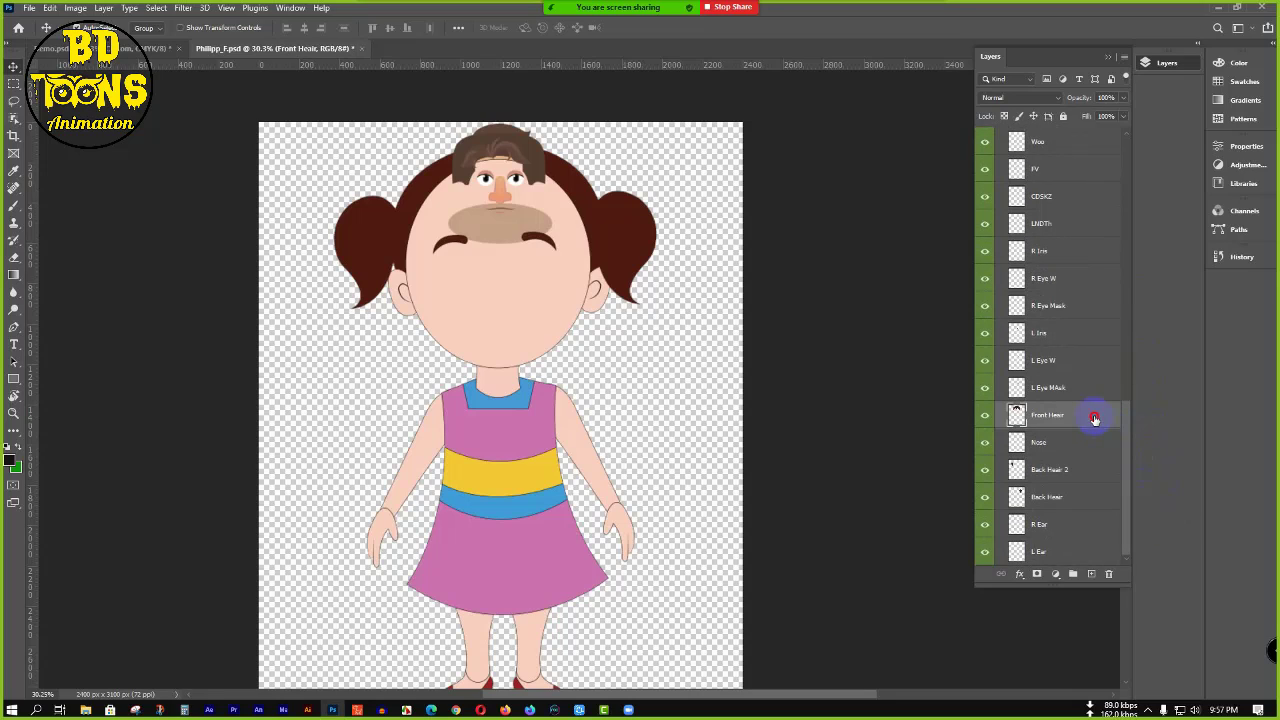
drag(1094, 418, 1080, 207)
- Move the Back Heair and Back Heair 2 layers from Custom into the BackHair and BackHair_2 groups
drag(1129, 294, 1126, 534)
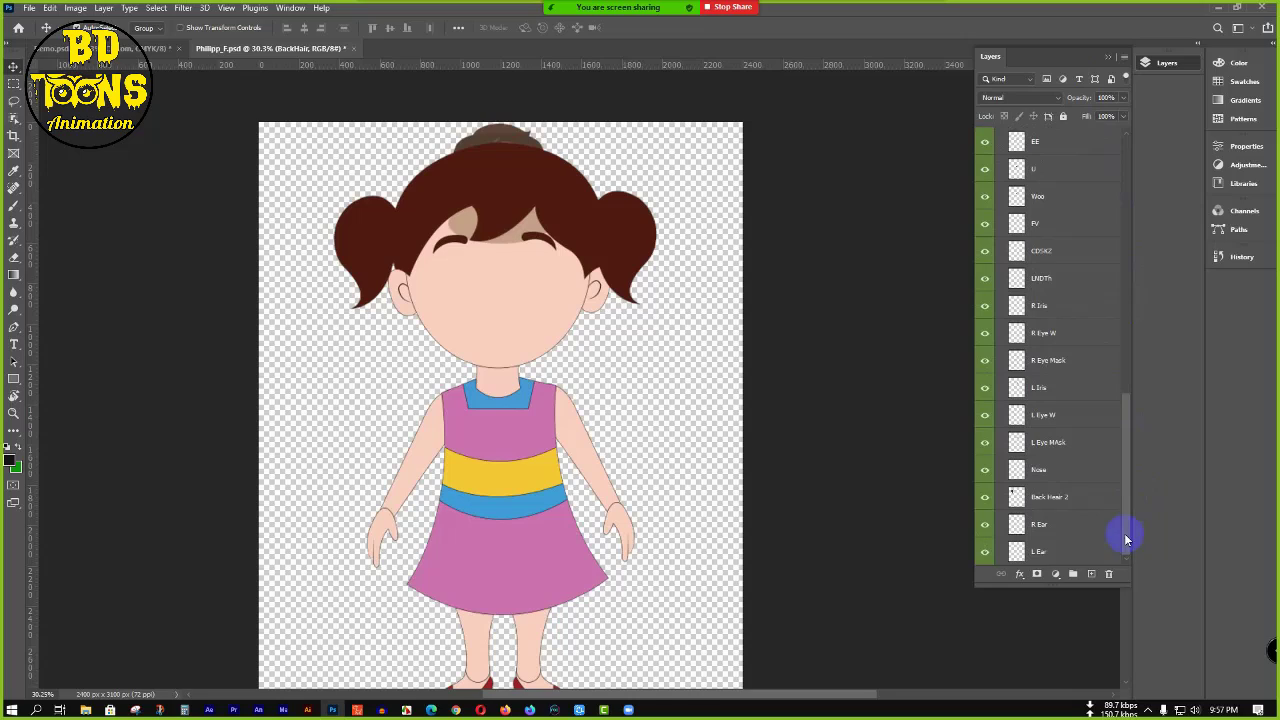
click(1058, 551)
drag(1088, 502, 1080, 251)
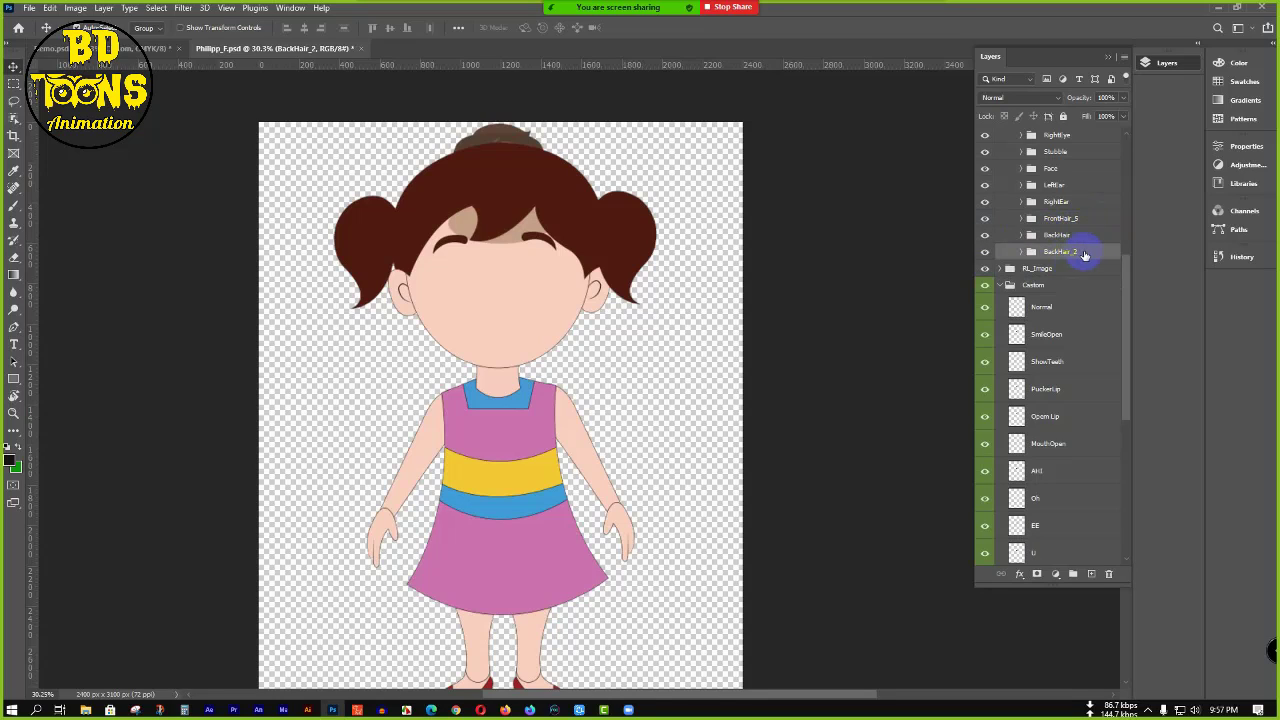
- Delete the template's original hair layers from the BackHair_2 and BackHair groups, keeping the girl's hair layers
click(1020, 252)
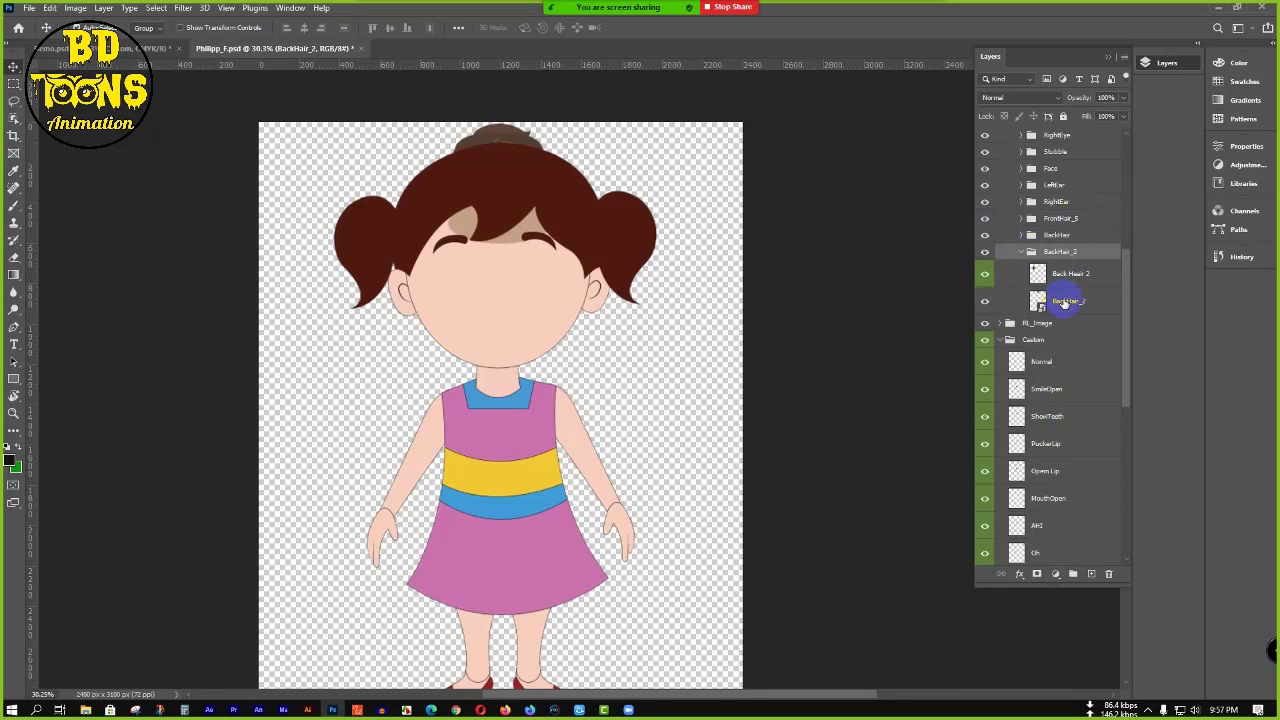
click(1064, 304)
key(Delete)
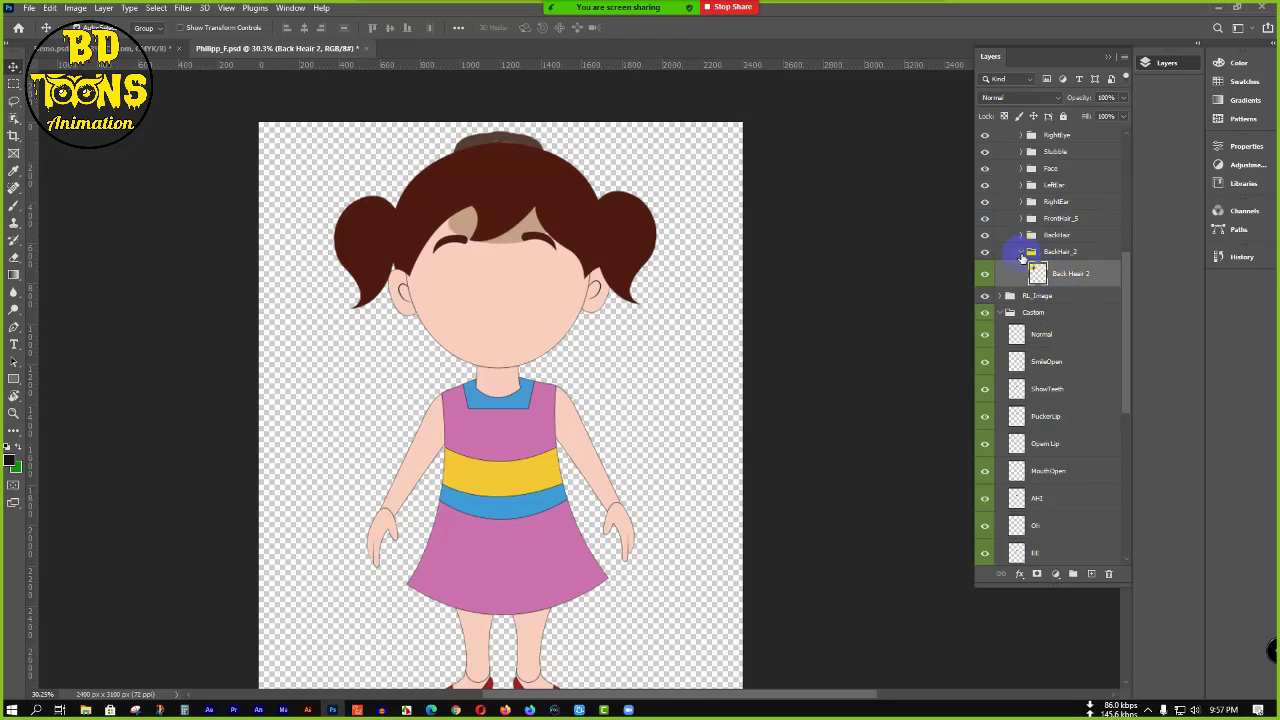
click(1020, 252)
click(1020, 252)
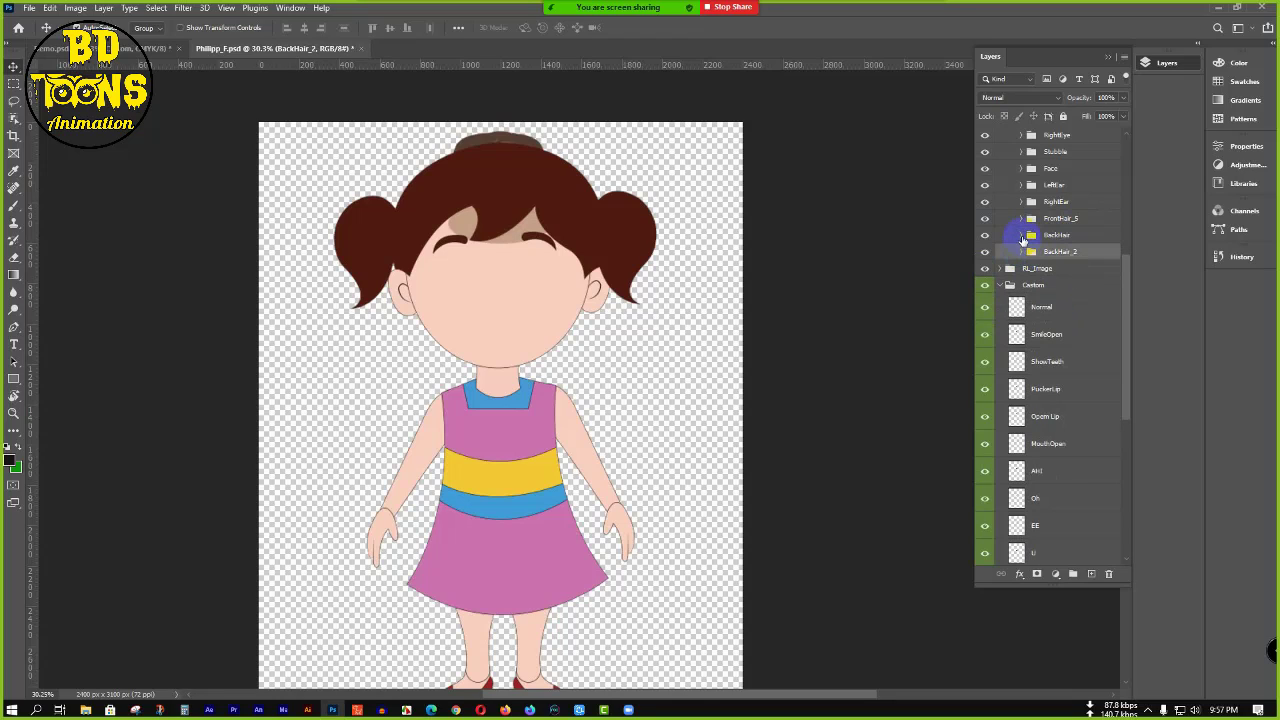
click(1021, 236)
click(1067, 283)
key(Delete)
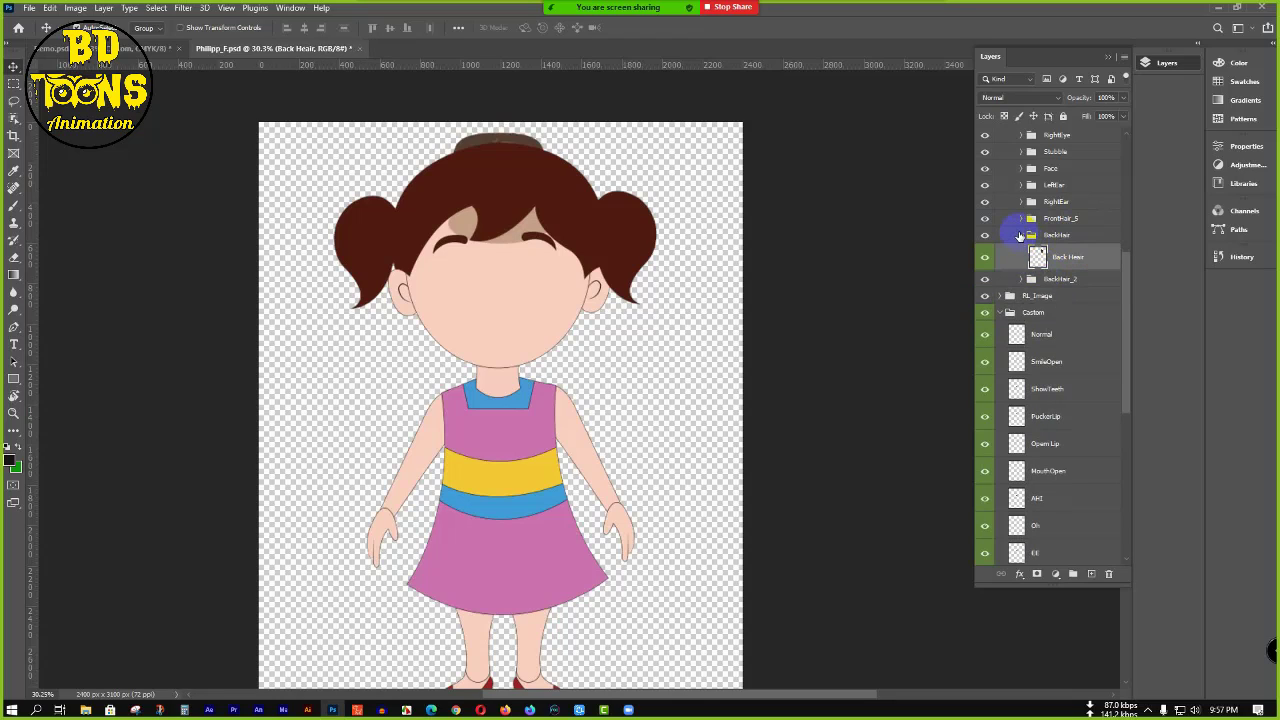
click(1020, 236)
- Delete the template's FrontHair_5 layer from inside the FrontHair_5 group
click(1020, 219)
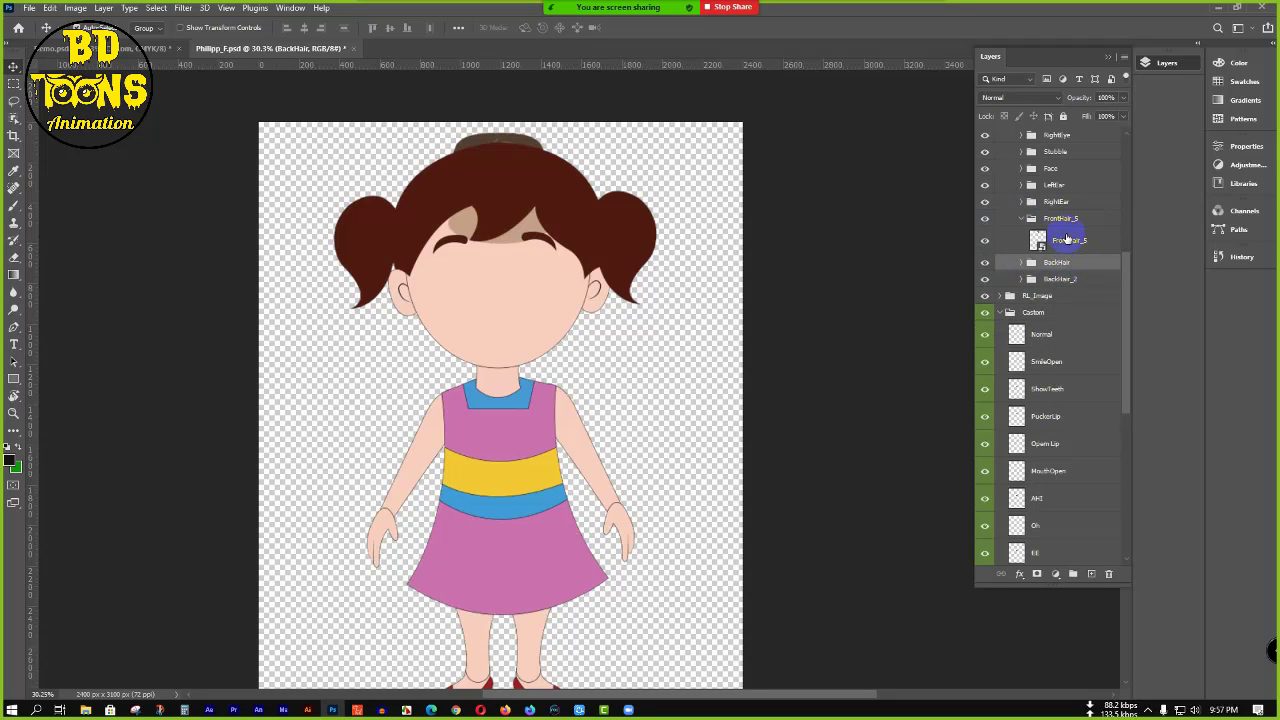
click(1067, 239)
key(Delete)
- Delete the template's ear layers from the RightEar and LeftEar groups
click(1020, 202)
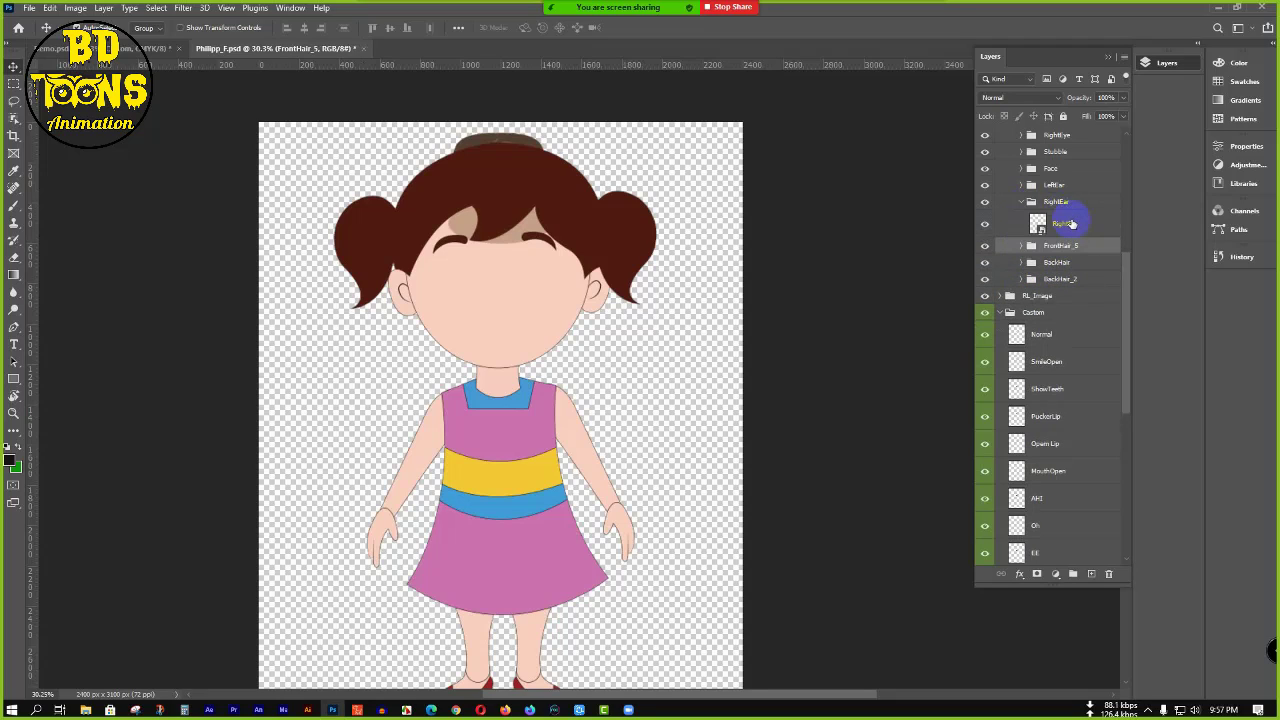
click(1067, 228)
key(Delete)
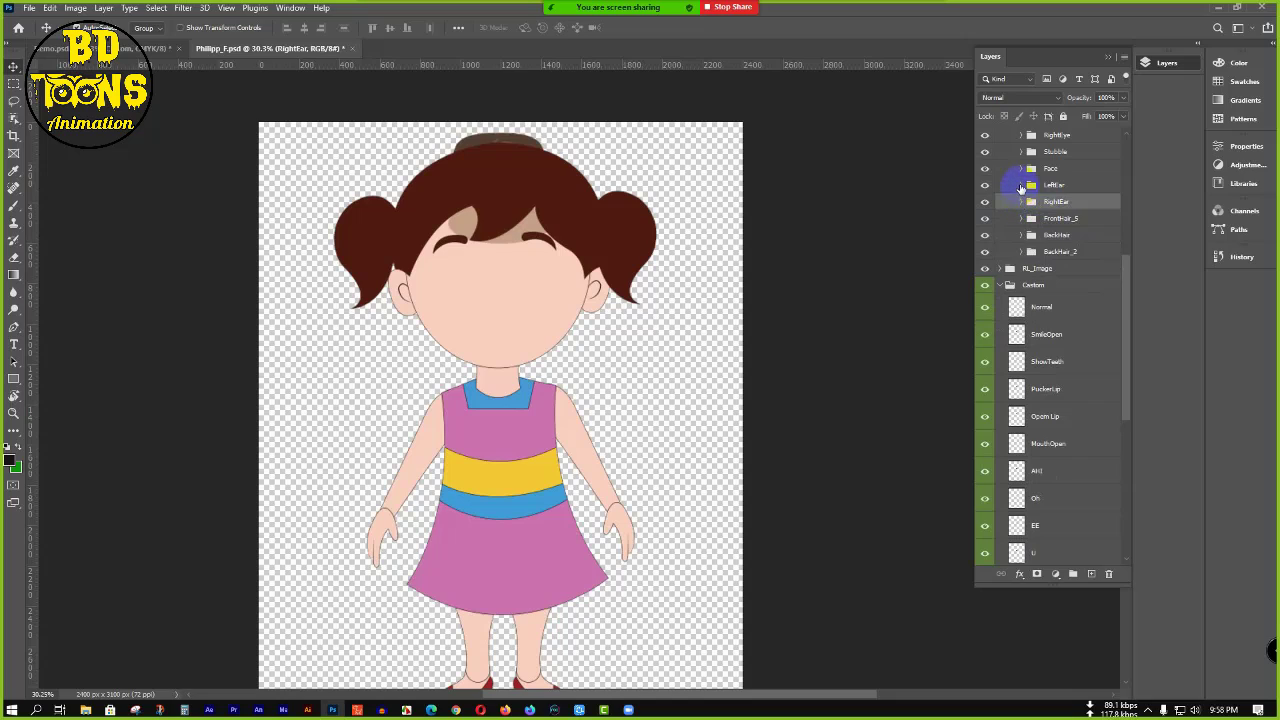
click(1020, 186)
click(1060, 208)
key(Delete)
click(1030, 186)
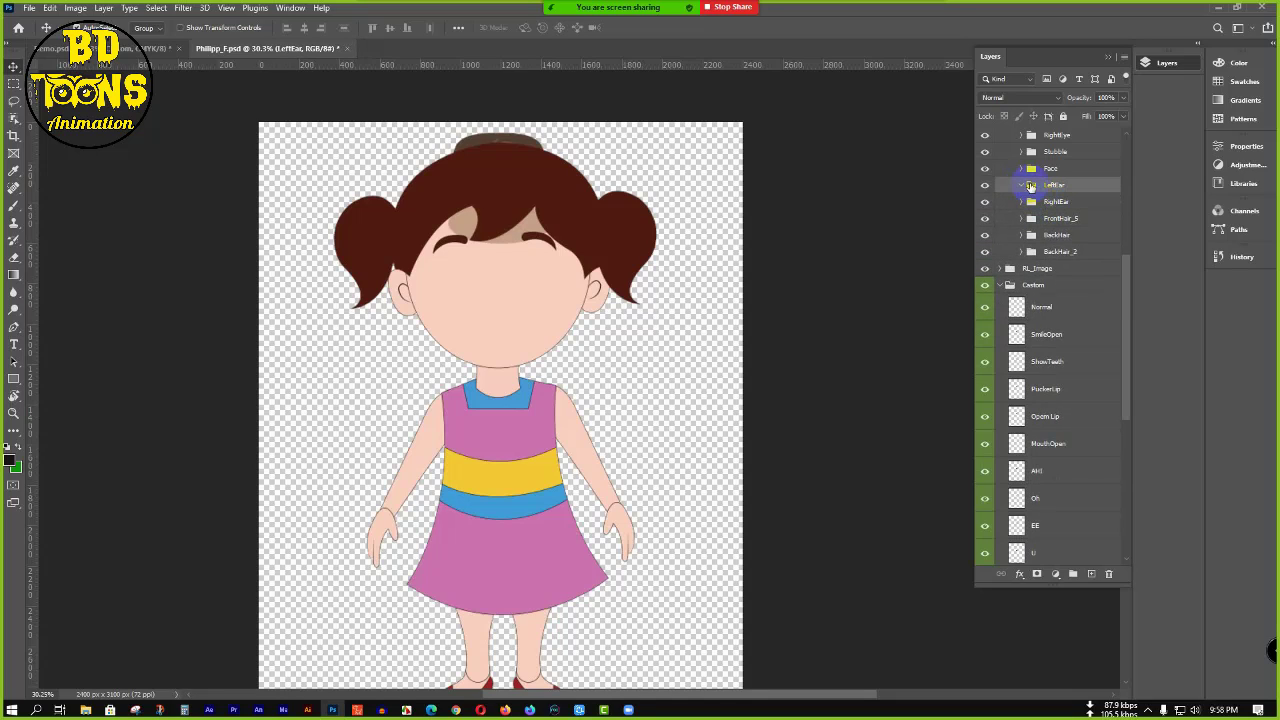
- Move the R Ear and L Ear layers from Custom into the RightEar and LeftEar groups and collapse both groups
click(1085, 207)
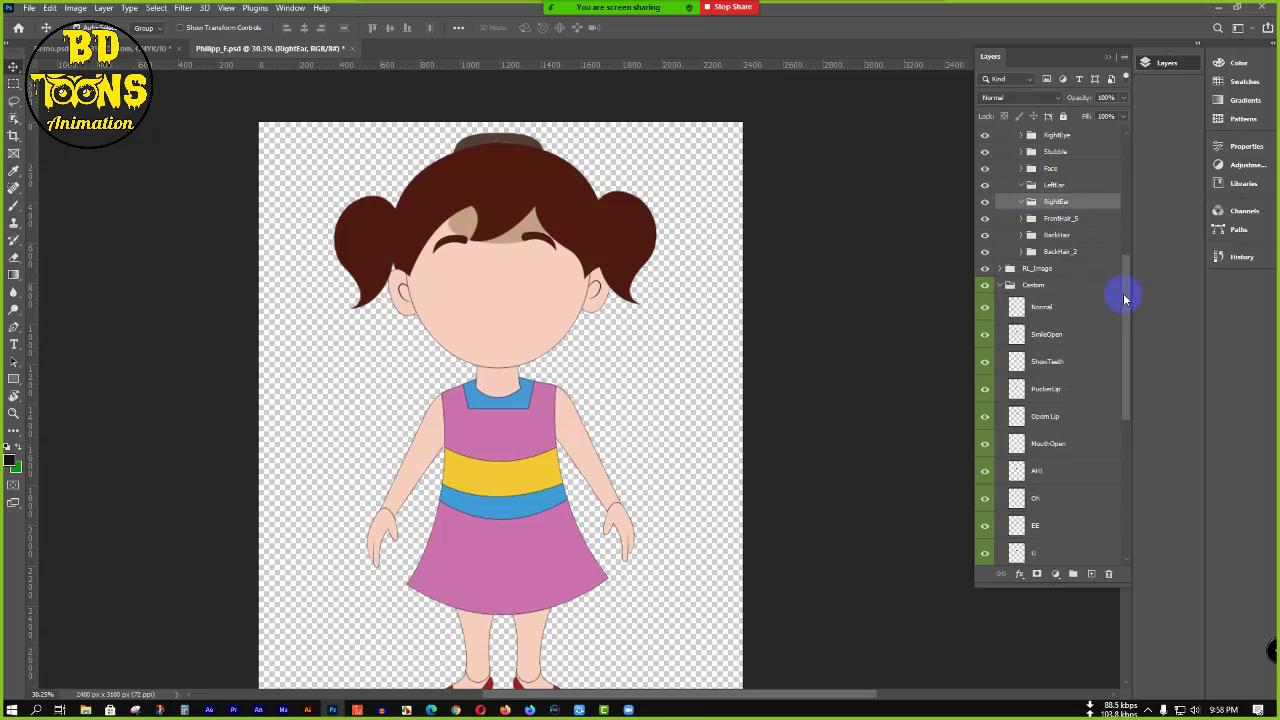
drag(1128, 294, 1066, 234)
drag(1128, 268, 1114, 494)
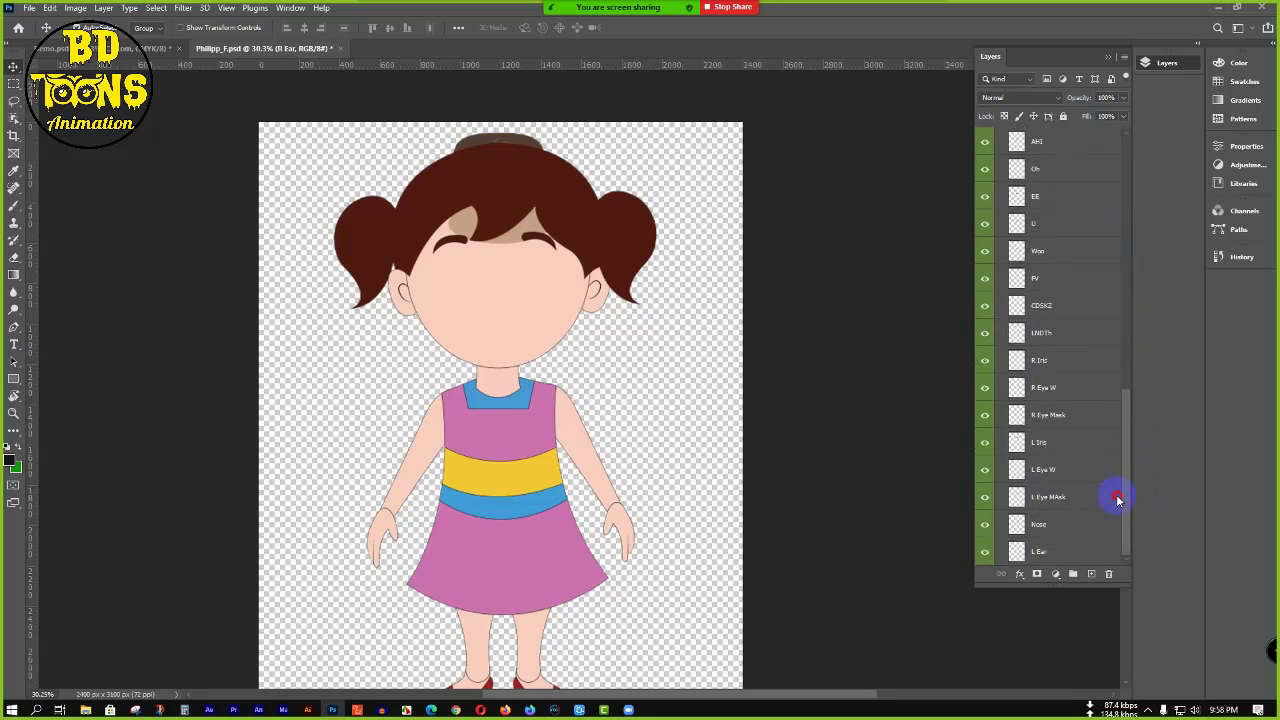
click(1095, 550)
drag(1097, 75, 1068, 150)
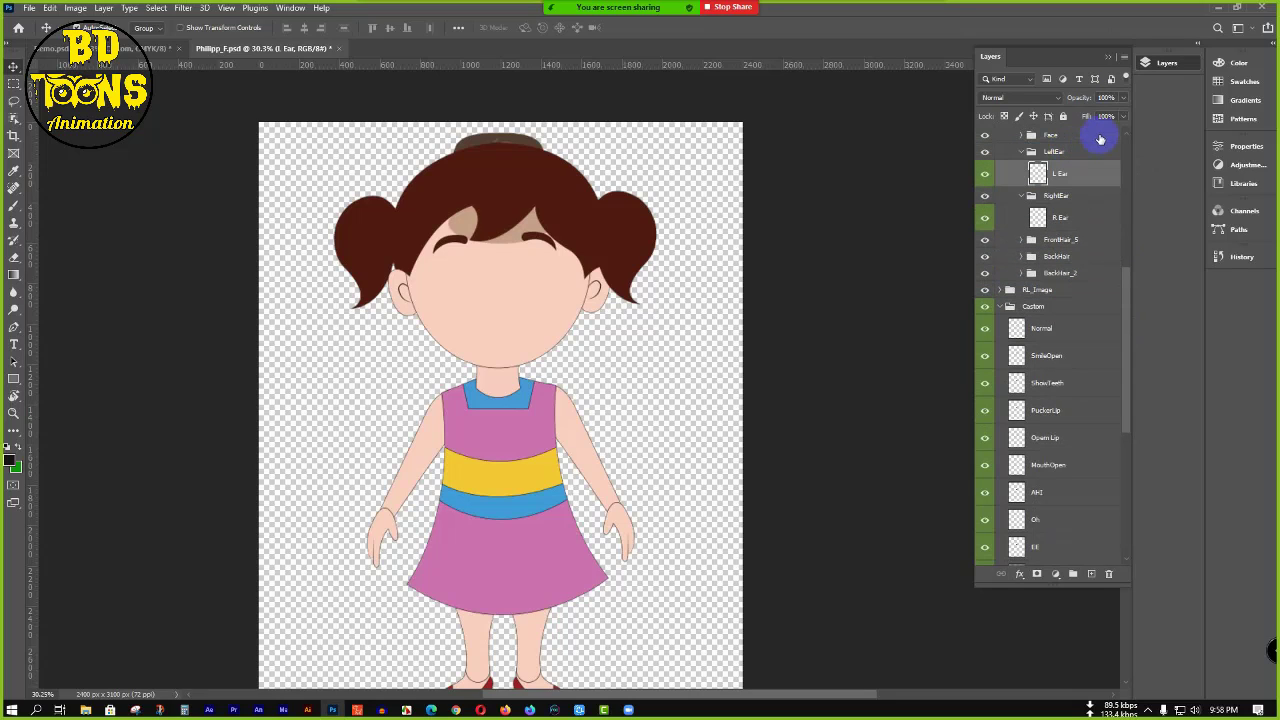
click(1017, 152)
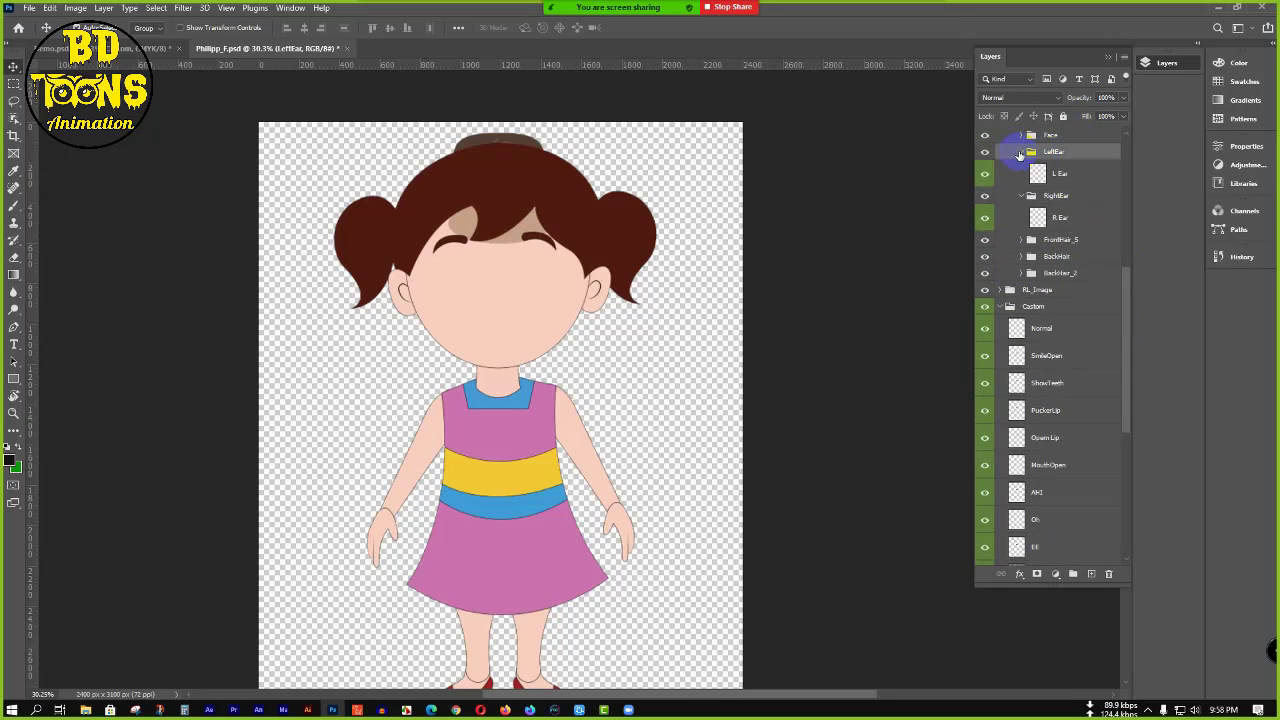
click(1019, 153)
click(1022, 169)
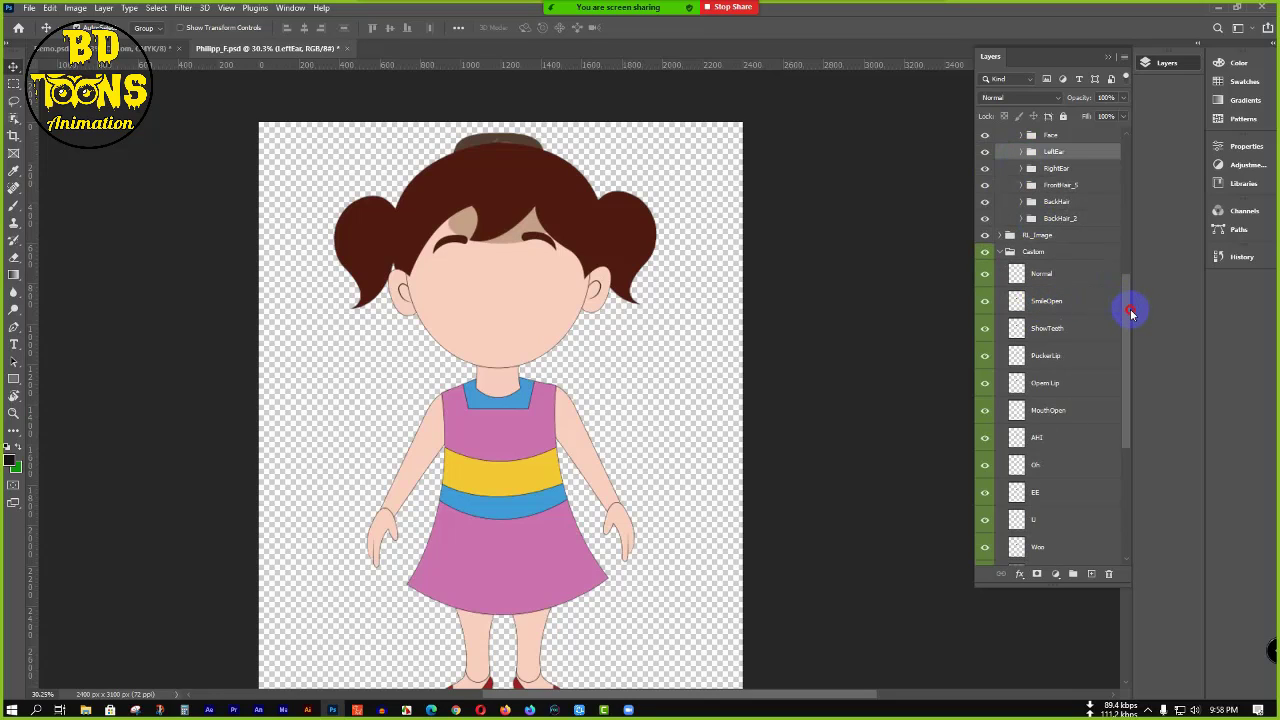
drag(1130, 312, 1133, 257)
click(1020, 279)
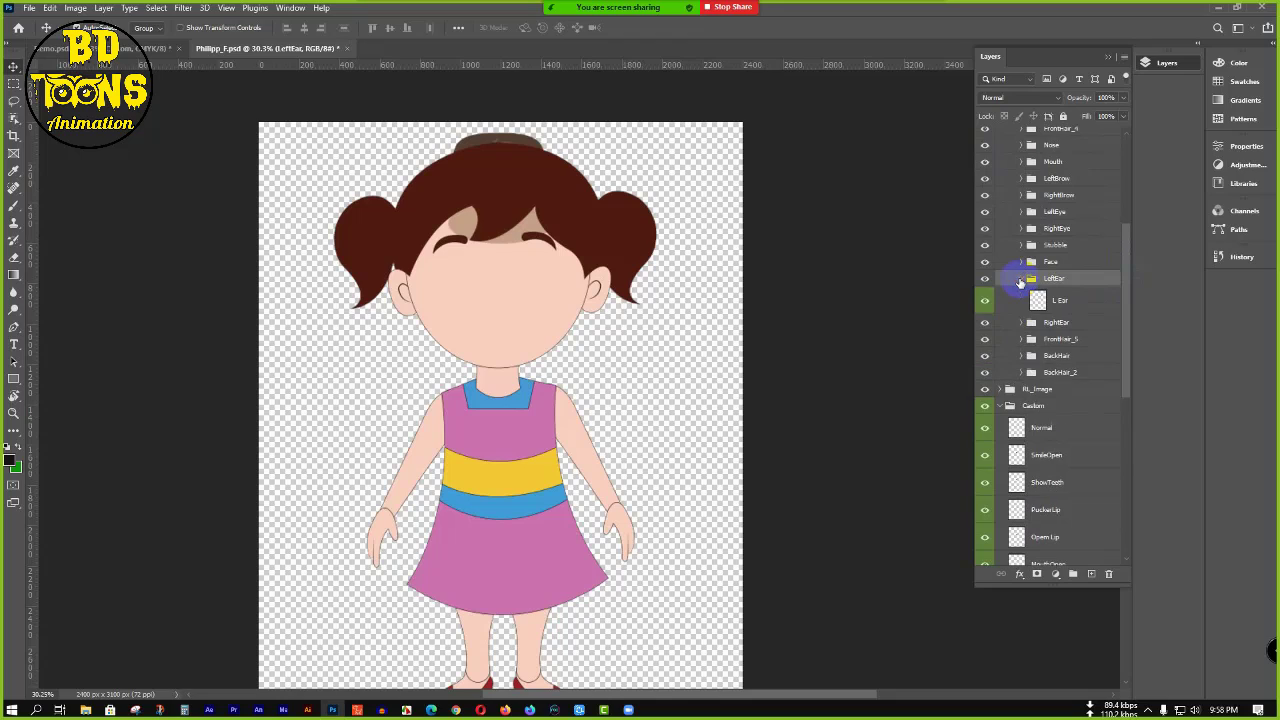
click(1020, 280)
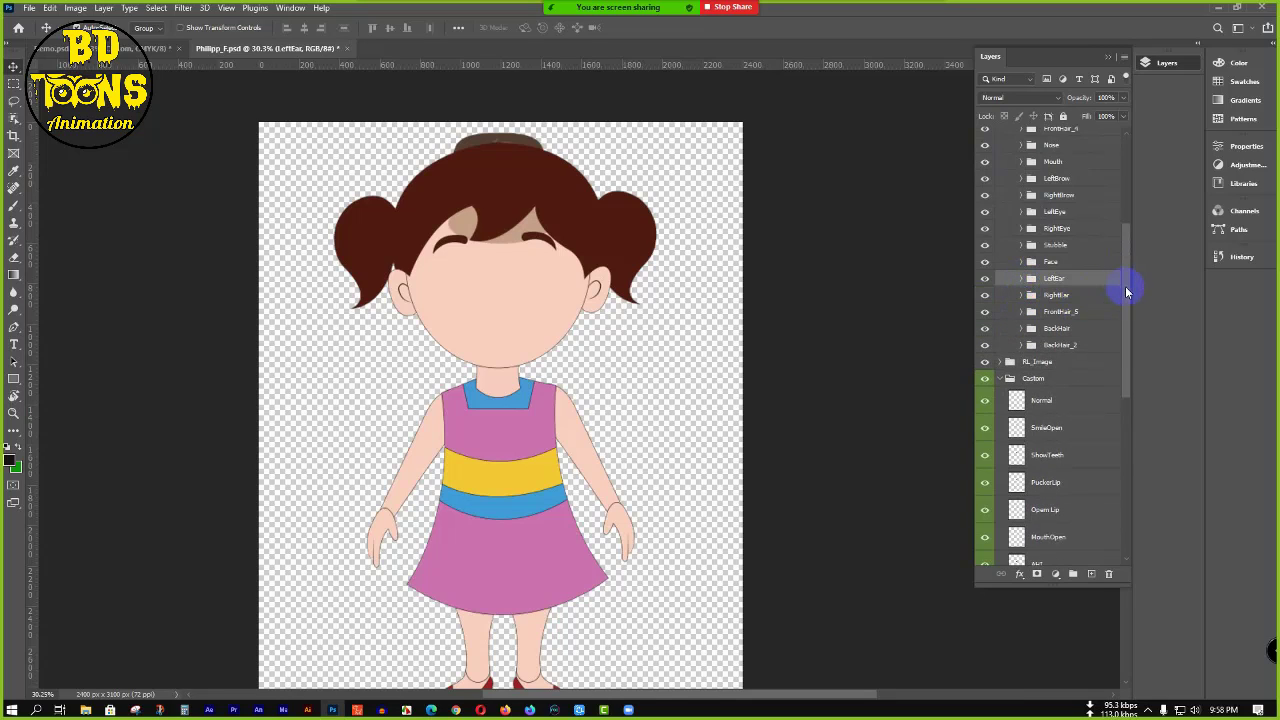
- Delete the template's smart-object Face layer from the Face group, keeping the girl's Face layer, and collapse the group
drag(1132, 286, 1045, 297)
click(1022, 291)
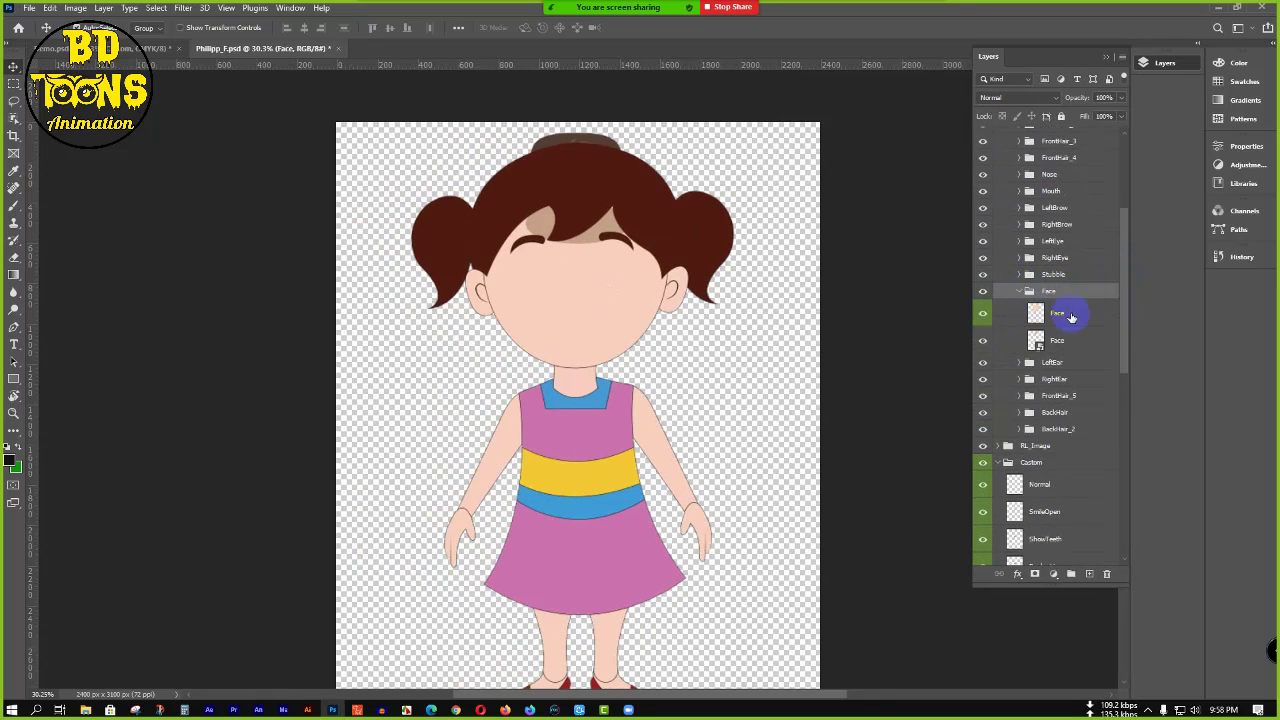
click(1071, 341)
click(1107, 575)
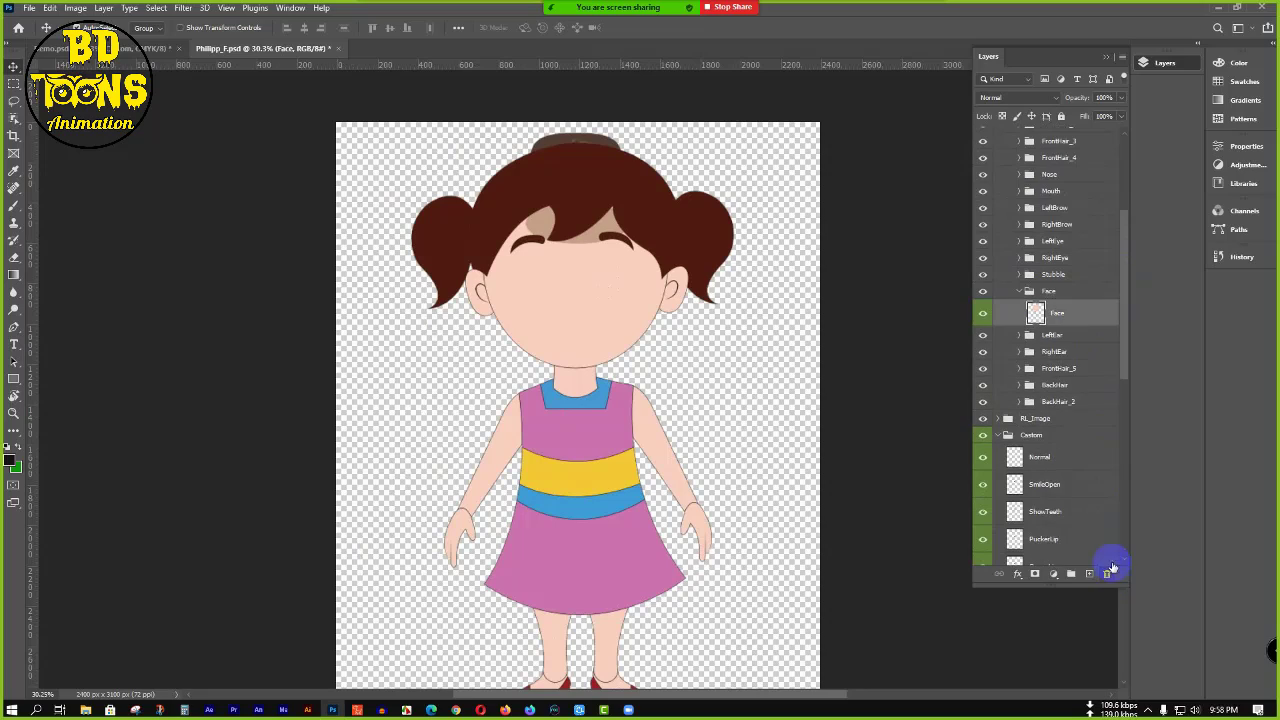
click(1019, 291)
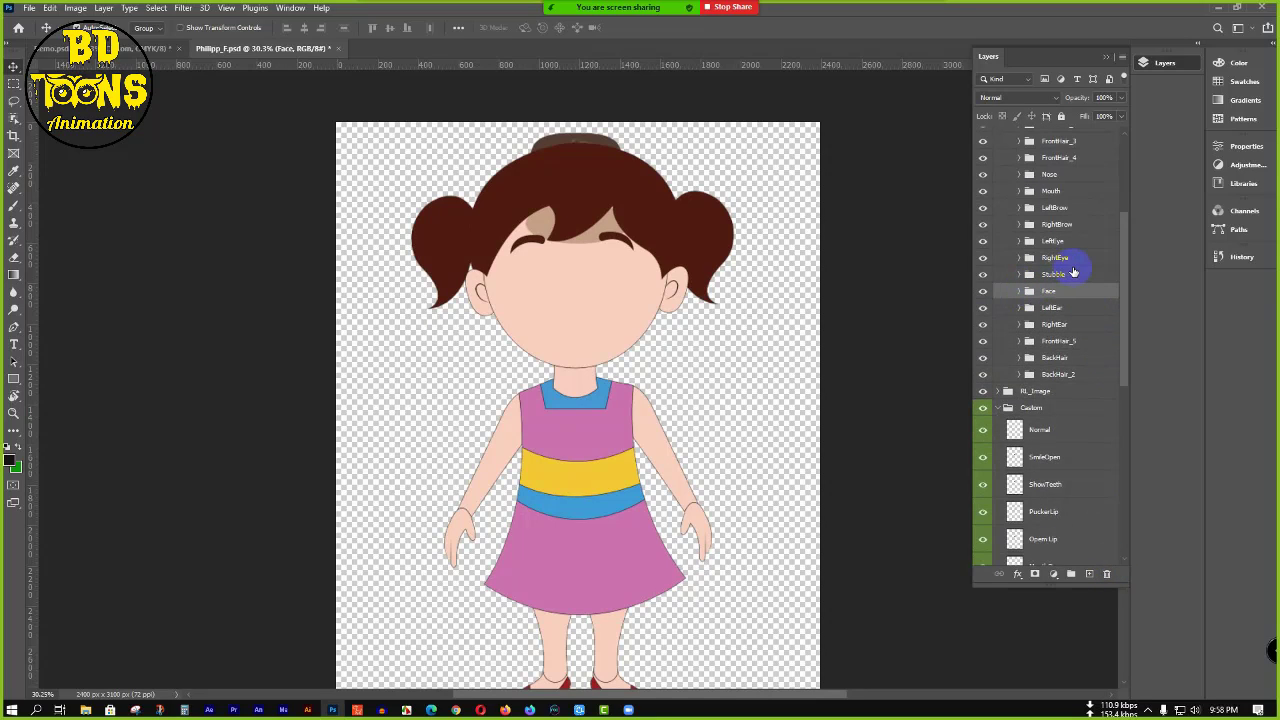
- Delete the template's Stubble layer from inside the Stubble group
click(1069, 276)
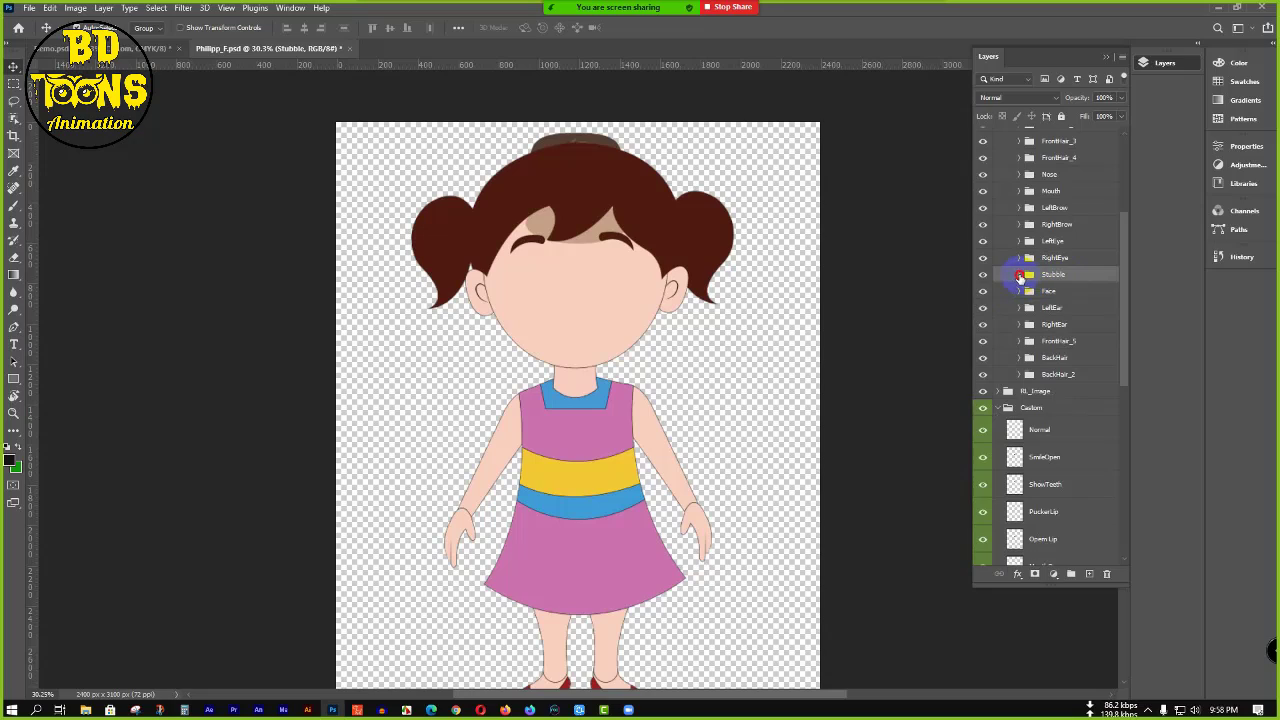
click(1019, 276)
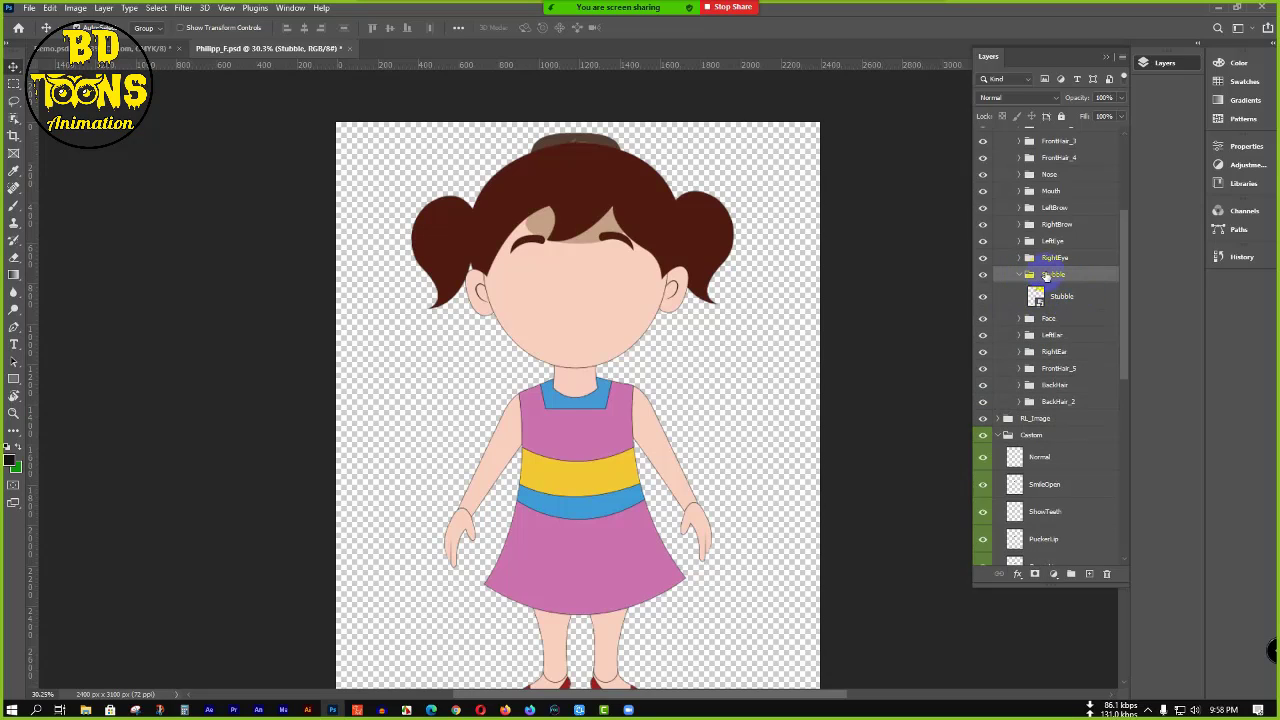
click(1055, 294)
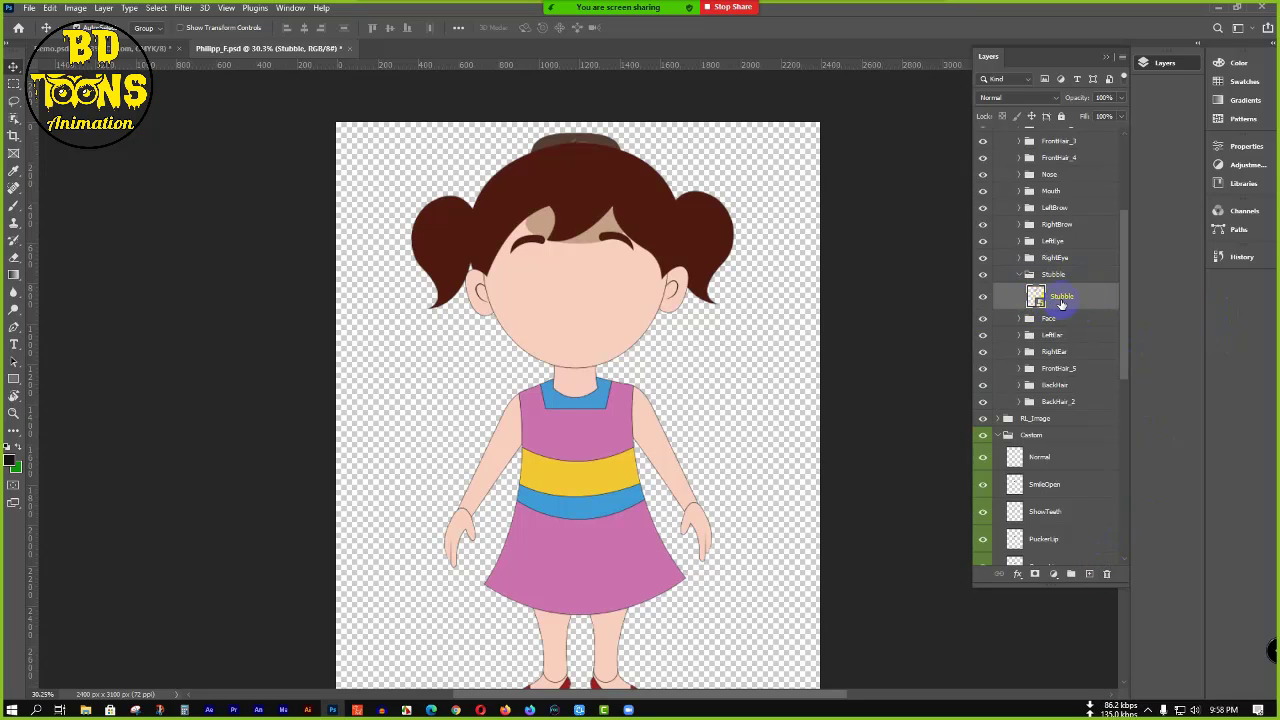
click(1108, 577)
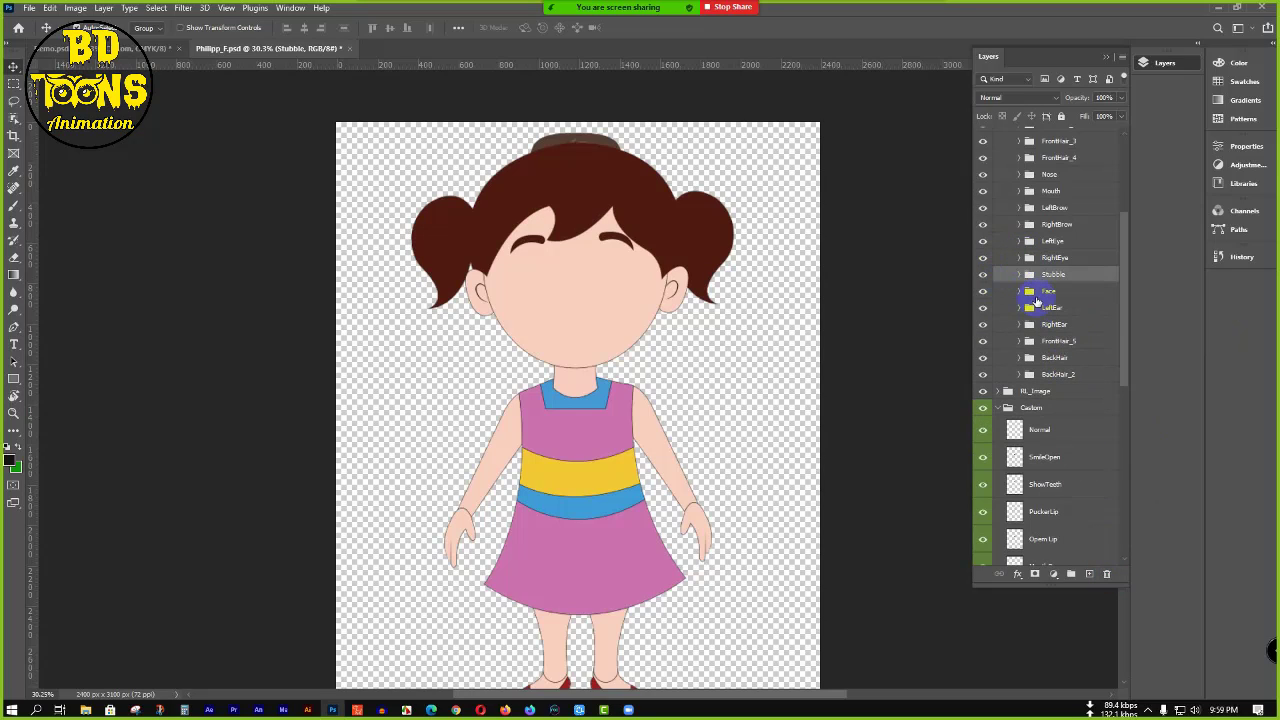
- Move the Nose layer from Custom into the Normal subgroup of the Nose group, above Nose_F
scroll(1057, 371, down, 5)
scroll(1059, 380, up, 5)
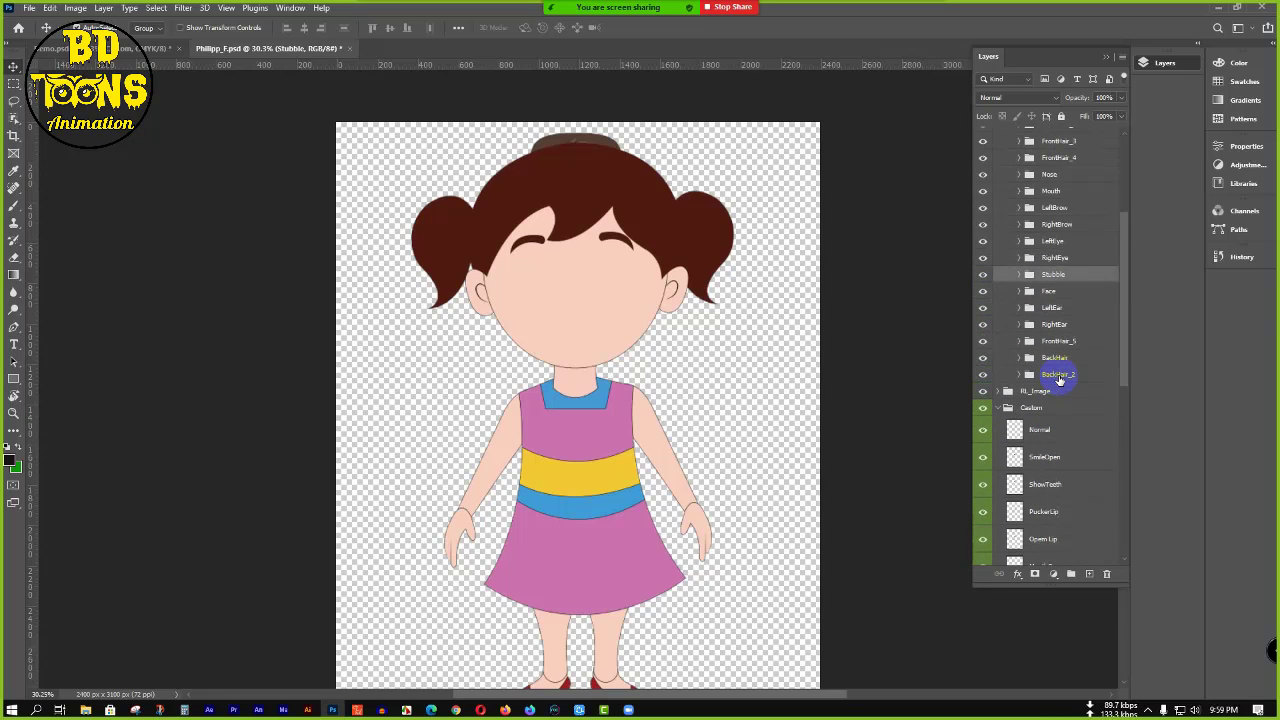
scroll(1061, 369, up, 4)
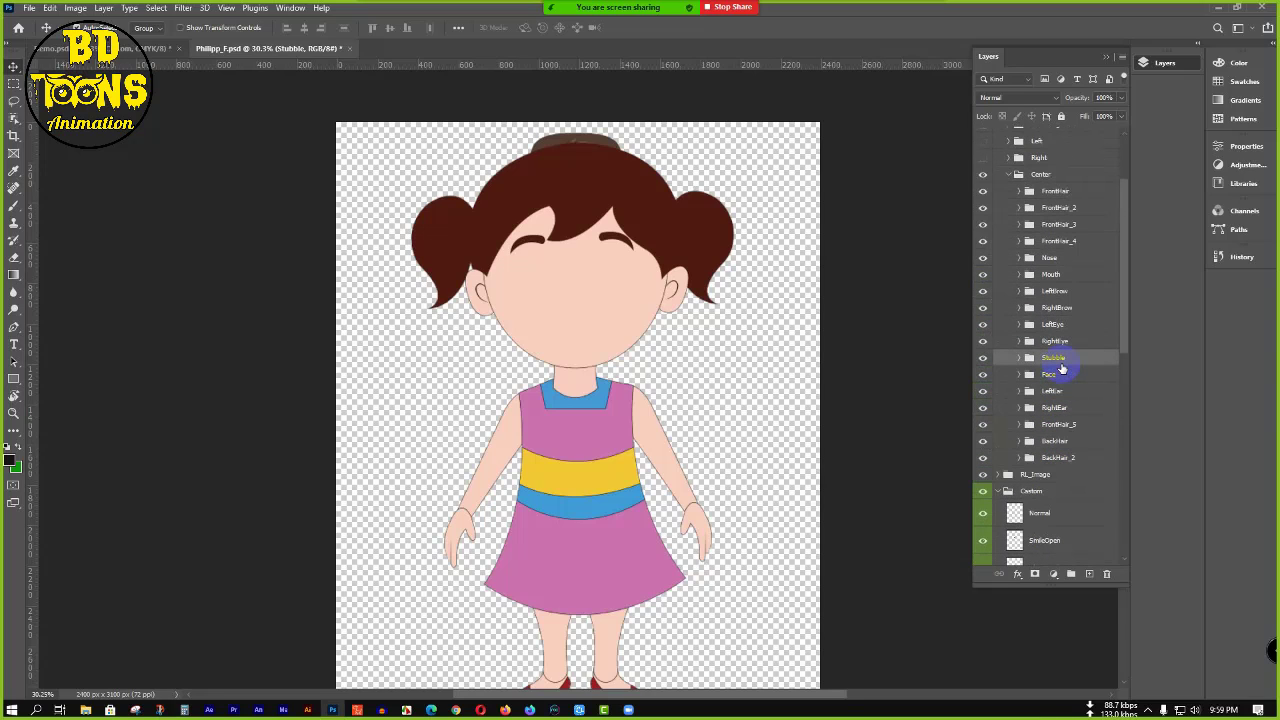
scroll(1061, 369, down, 5)
scroll(1058, 366, up, 3)
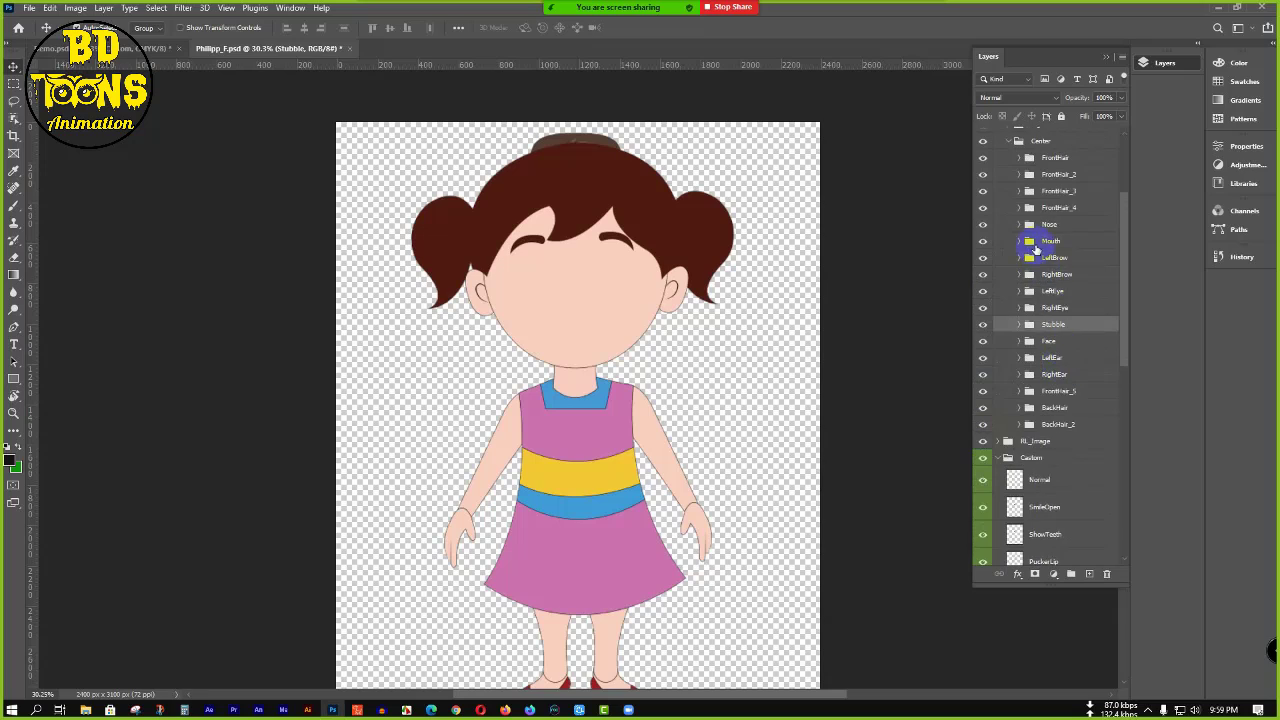
click(1050, 225)
click(1017, 224)
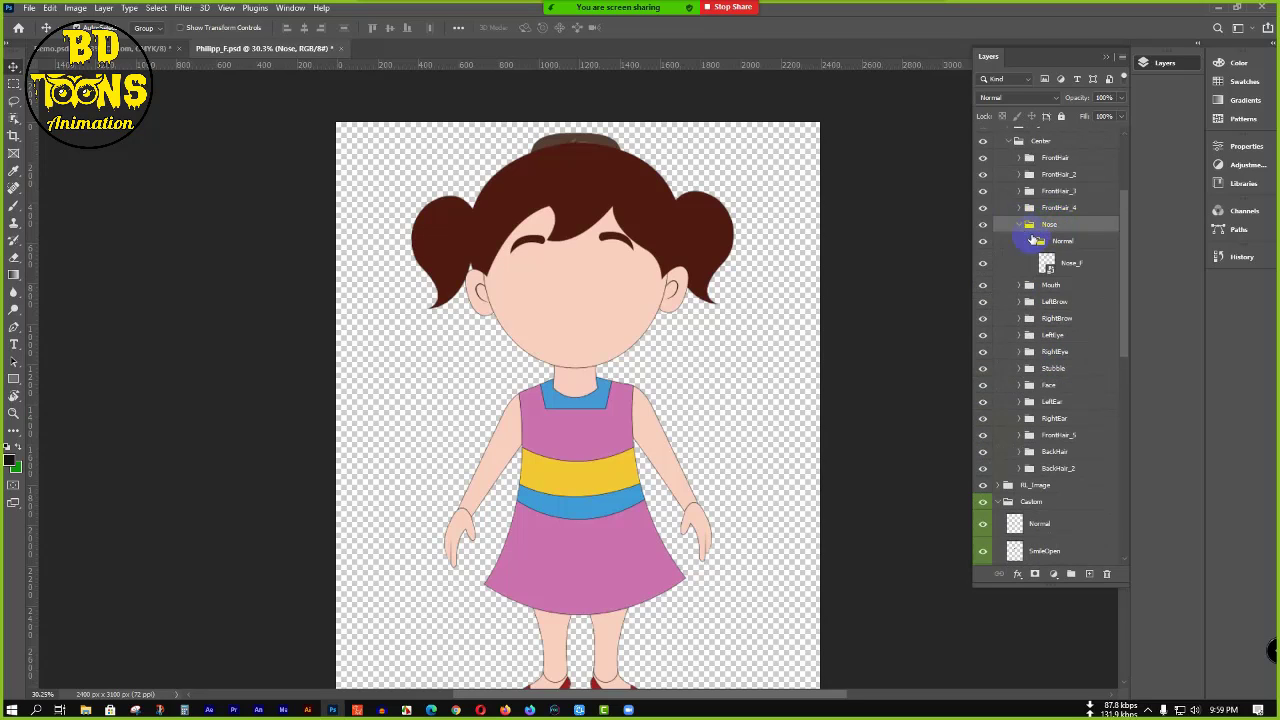
click(1030, 241)
click(1103, 267)
drag(1126, 280, 1146, 486)
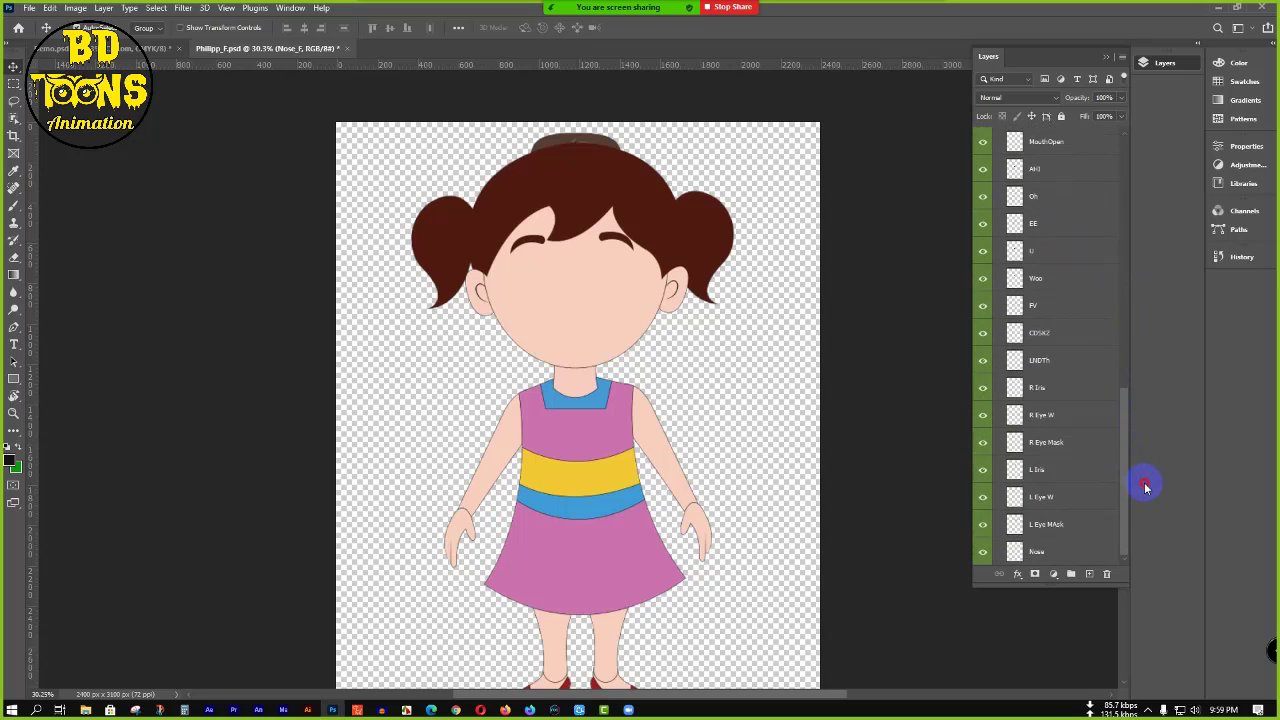
click(1070, 551)
drag(1046, 93, 1082, 234)
- Delete the template's Nose_F layer and collapse the Normal and Nose groups
click(1090, 268)
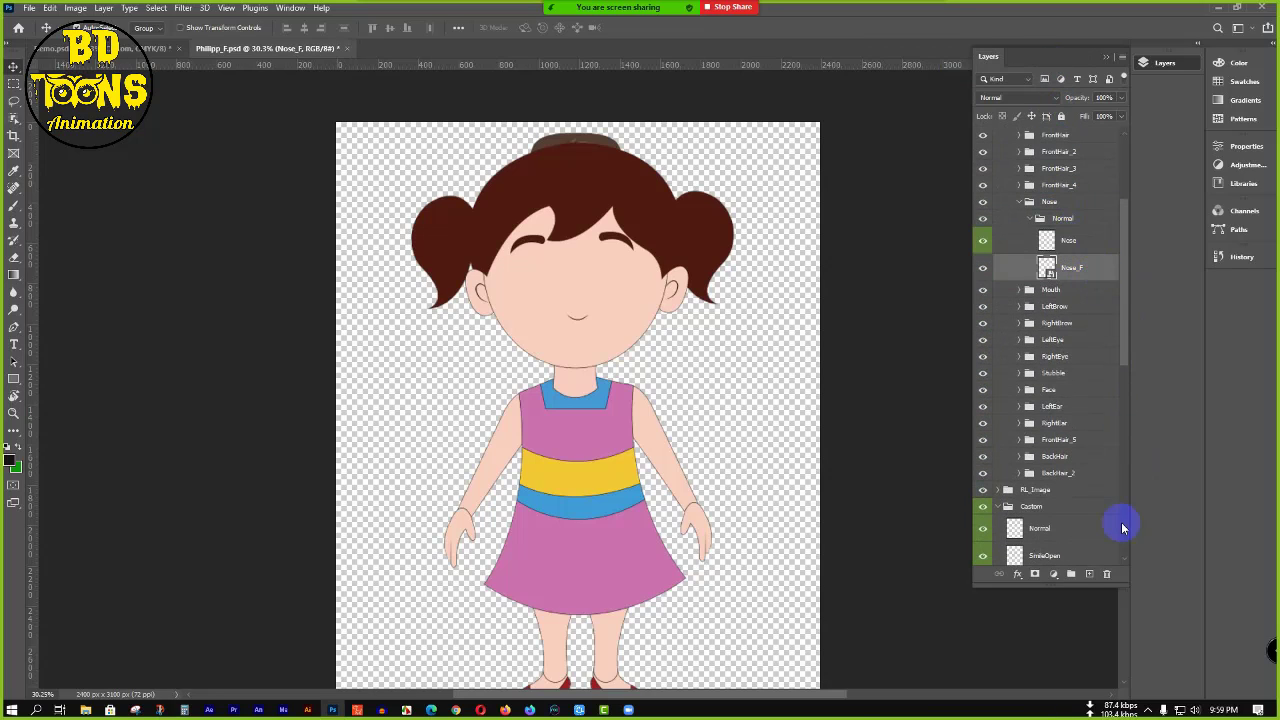
click(1106, 574)
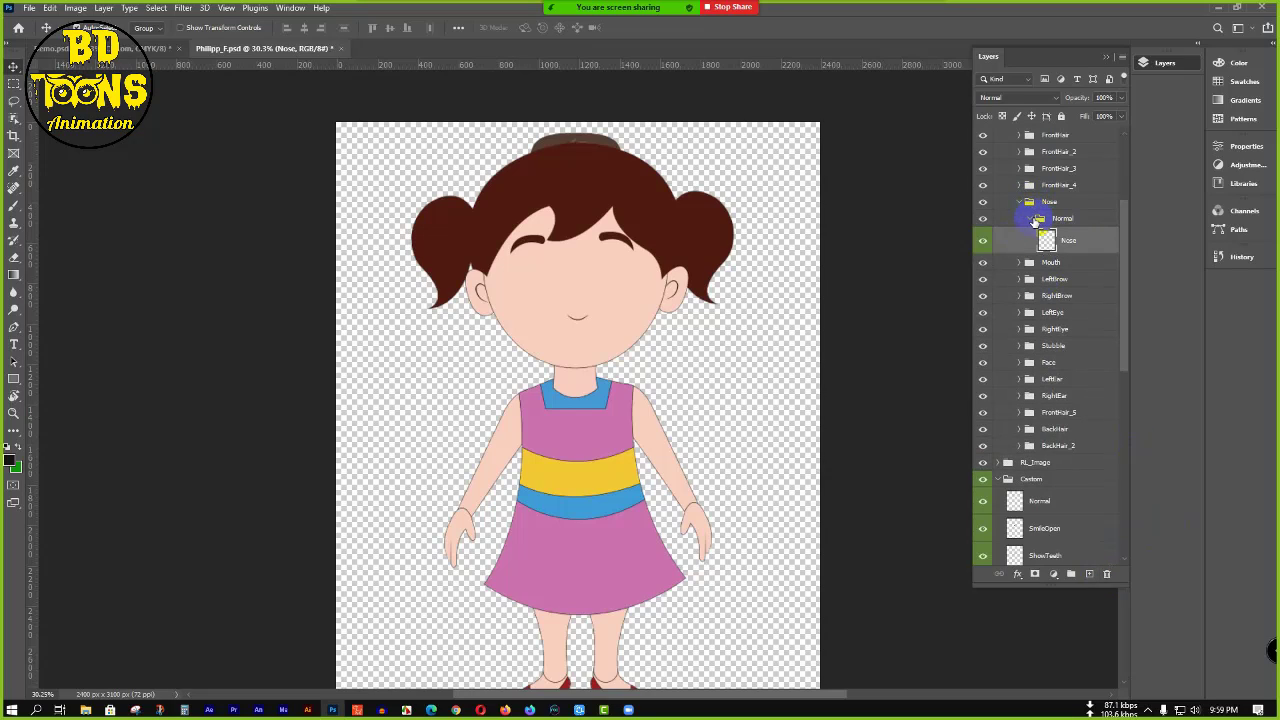
click(1032, 219)
click(1020, 203)
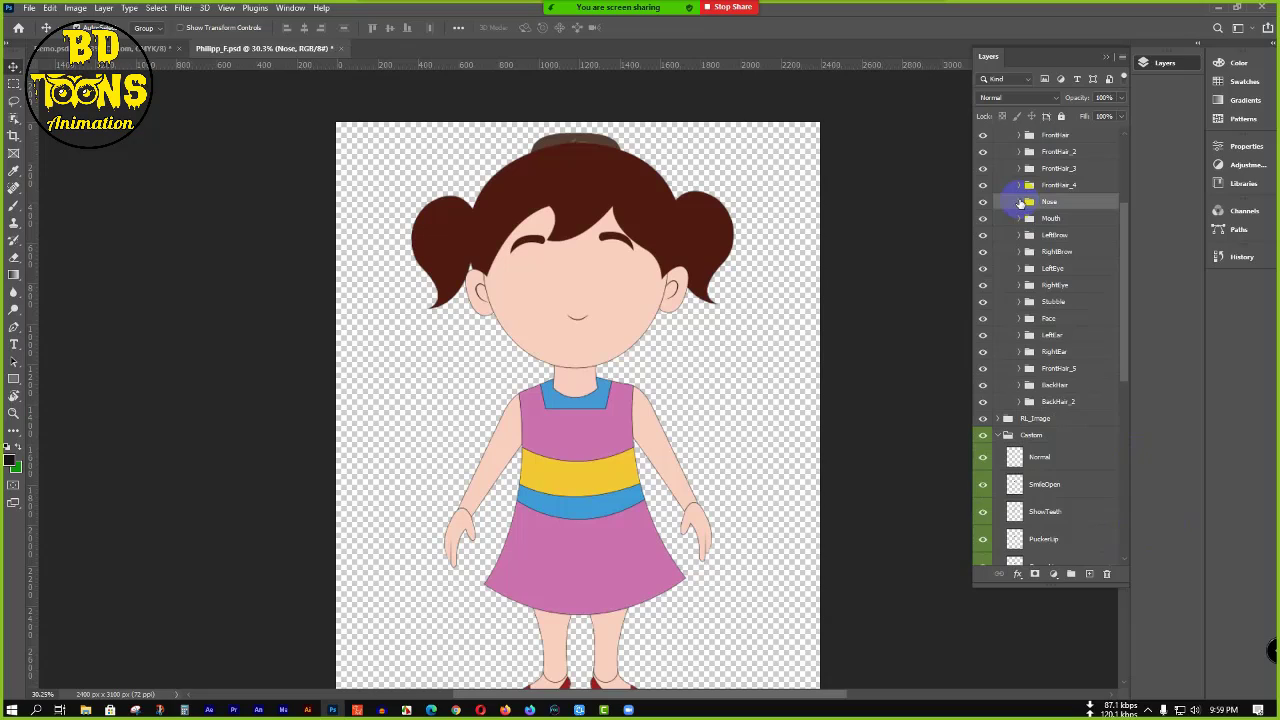
scroll(1020, 203, up, 3)
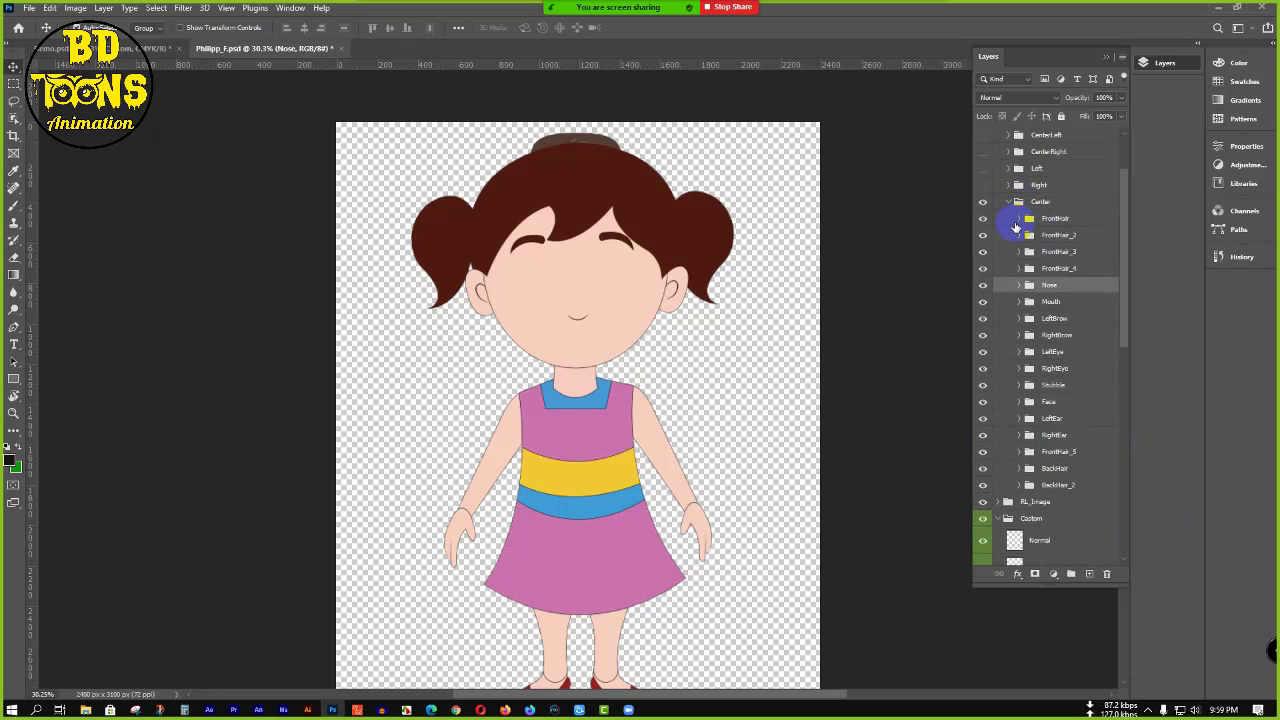
- Delete the template's smart-object FrontHair layer from the FrontHair group, keeping the girl's front hair layer, and collapse the group
click(1016, 224)
click(1018, 219)
click(1062, 269)
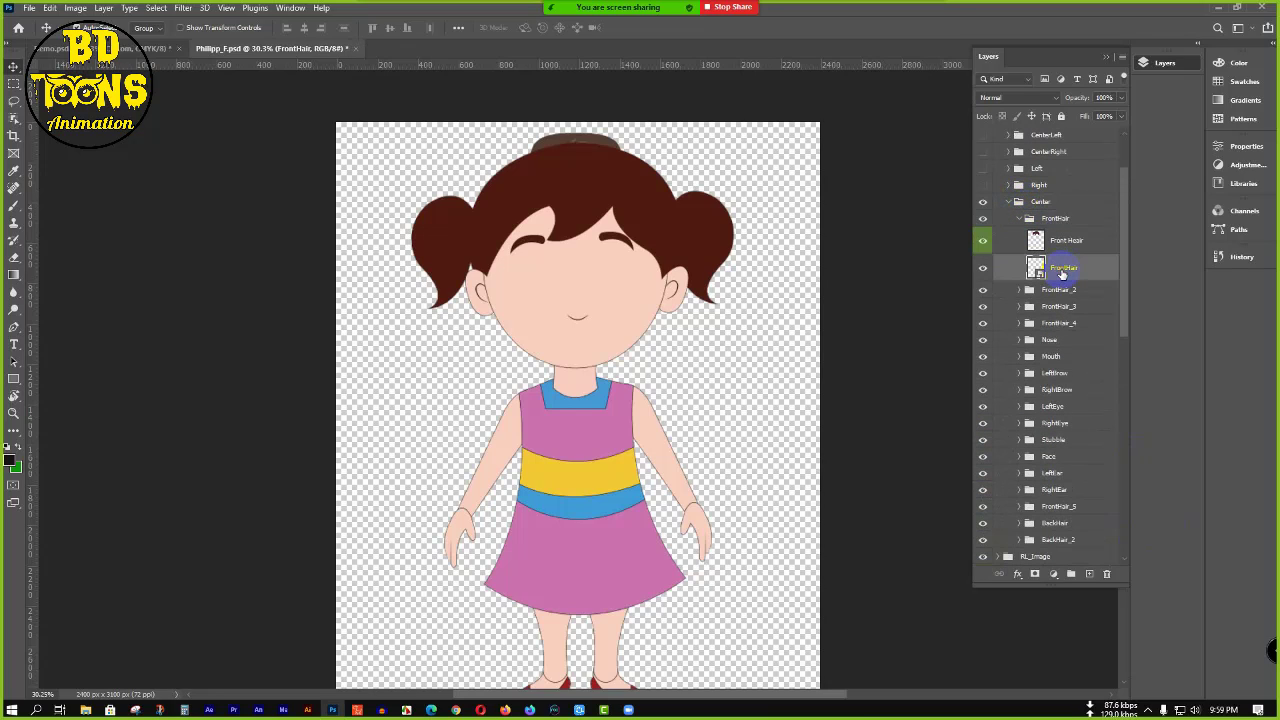
key(Delete)
click(1018, 244)
click(1018, 219)
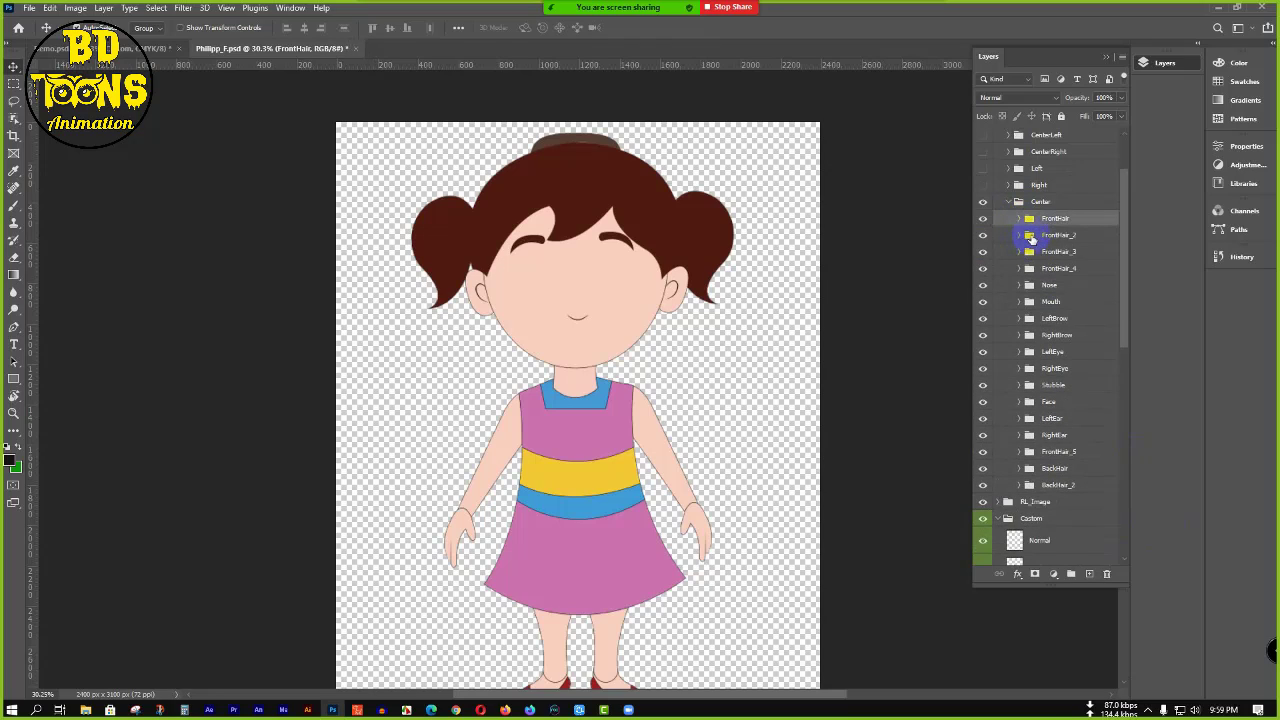
- Delete the template's layers from inside the FrontHair_2, FrontHair_3 and FrontHair_4 groups, and collapse each group
click(1019, 235)
click(1058, 235)
click(1020, 236)
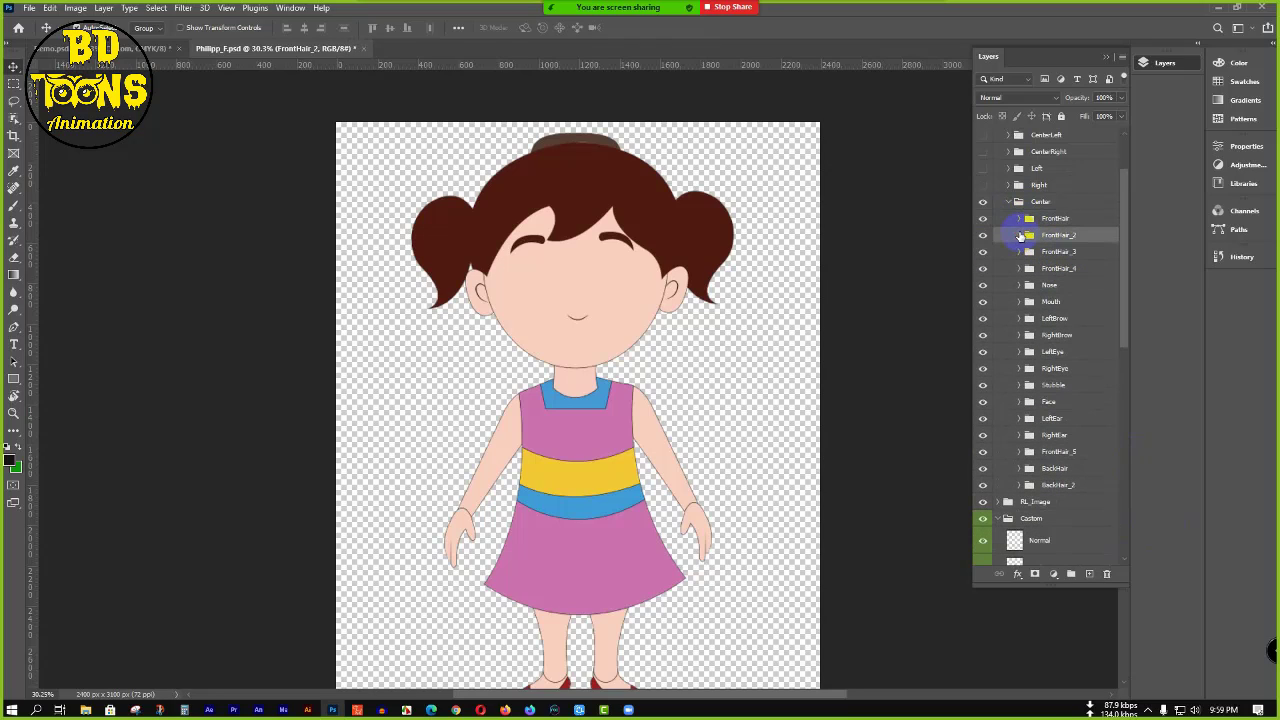
click(1013, 252)
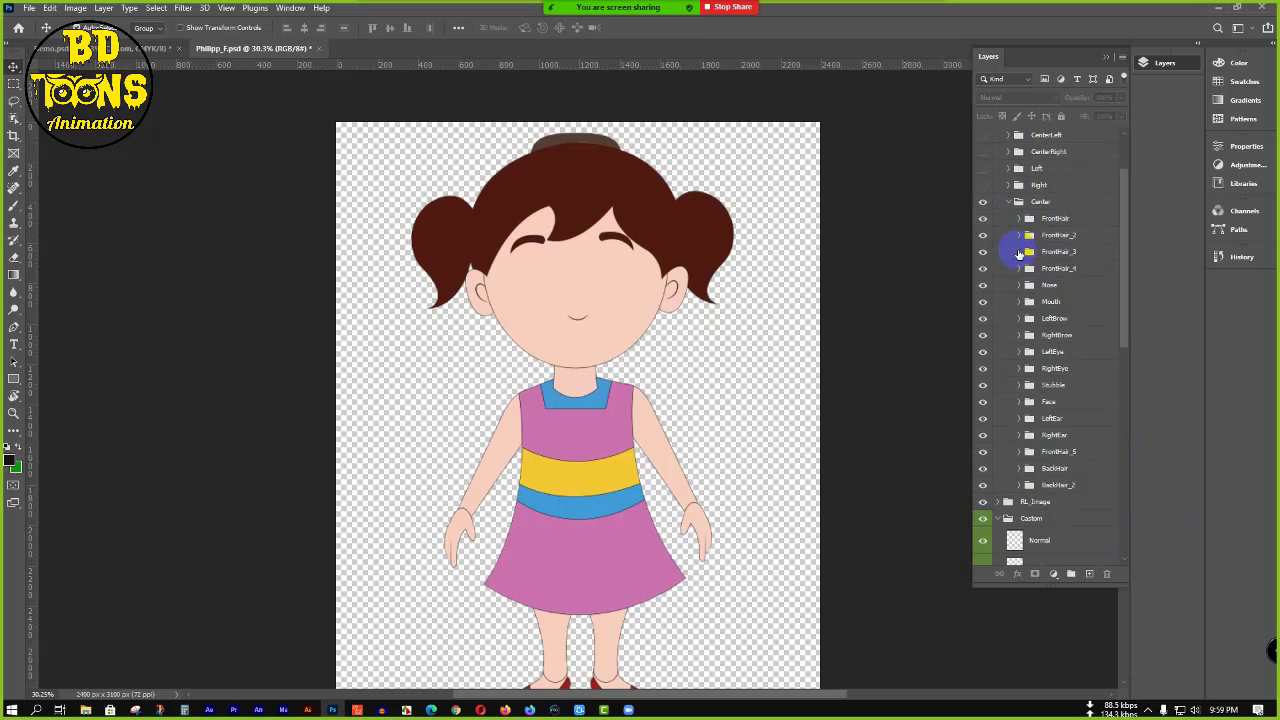
click(1019, 252)
click(1052, 279)
click(1018, 252)
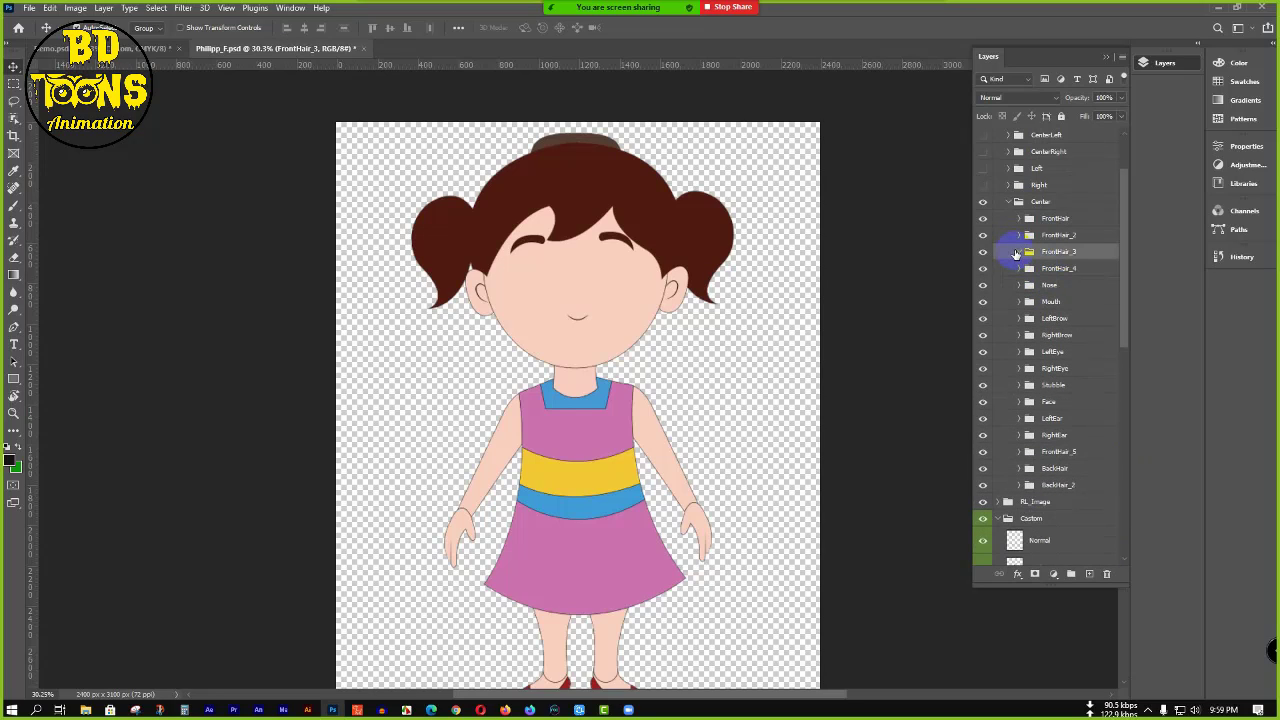
click(1020, 268)
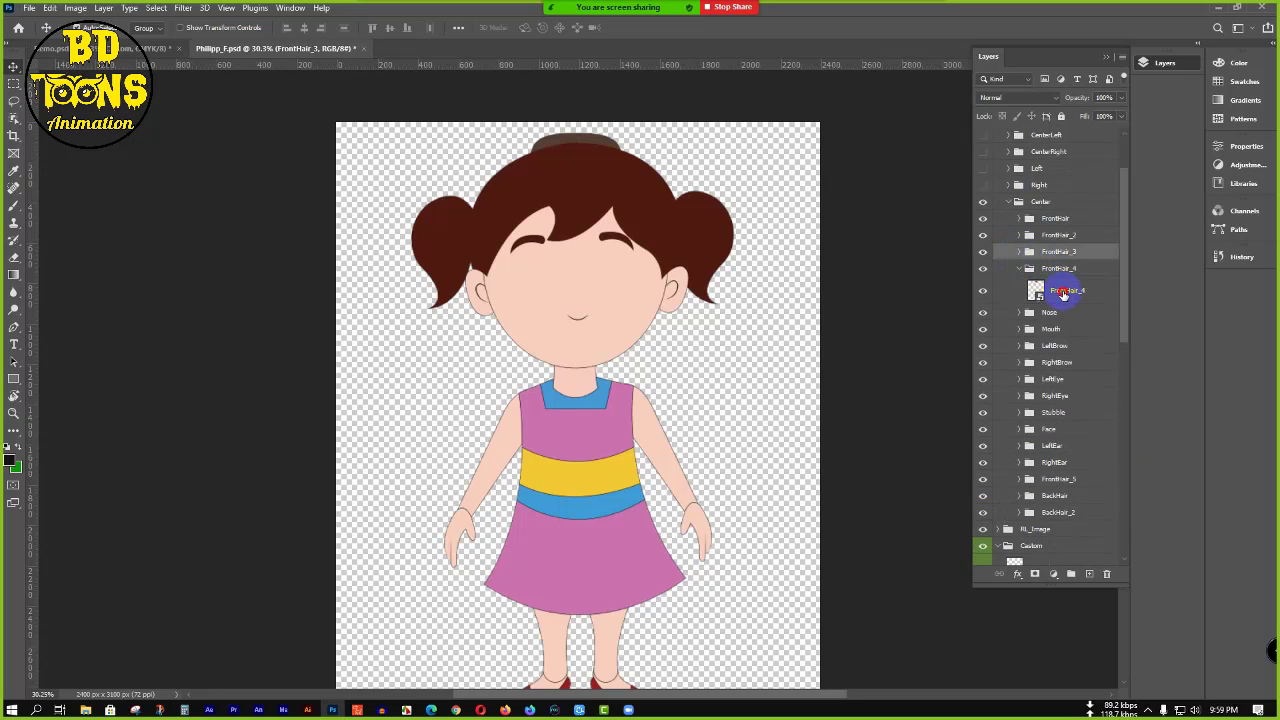
click(1055, 285)
click(1020, 268)
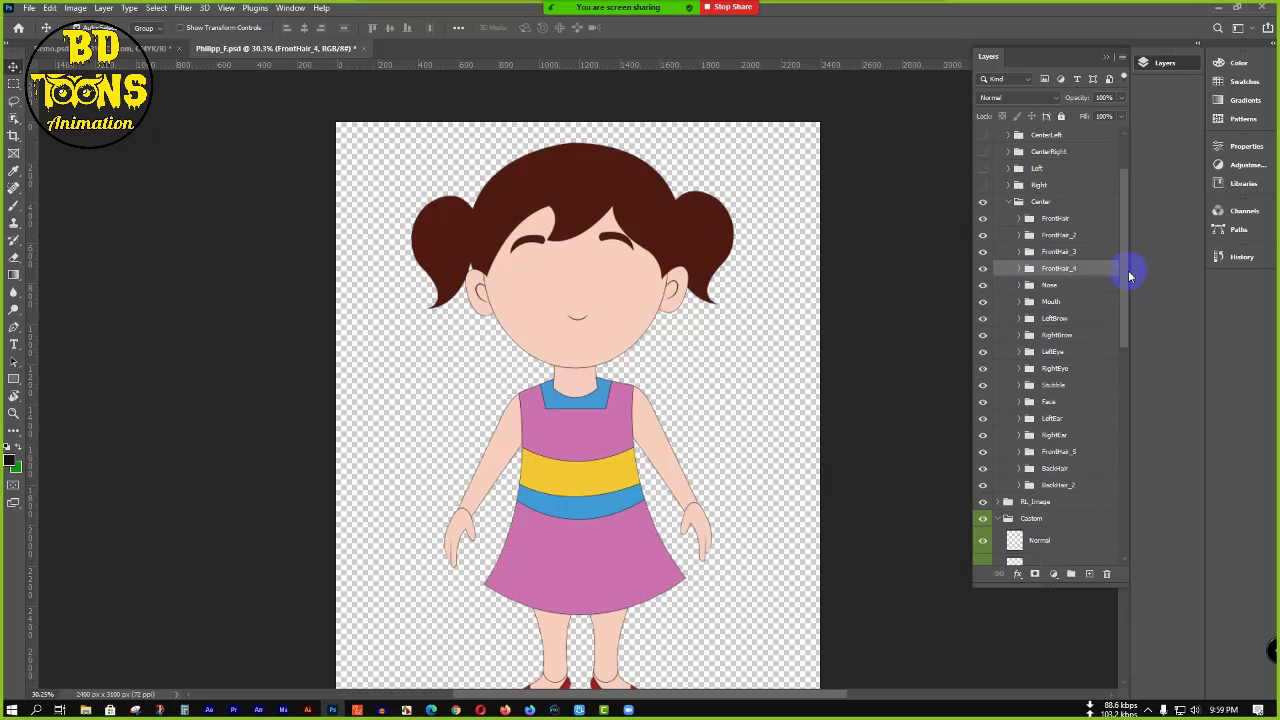
- Move the mouth shape layers from Normal through LNDTh out of Custom into the Mouth group, below its CDSKZ subgroup
drag(1123, 281, 1129, 313)
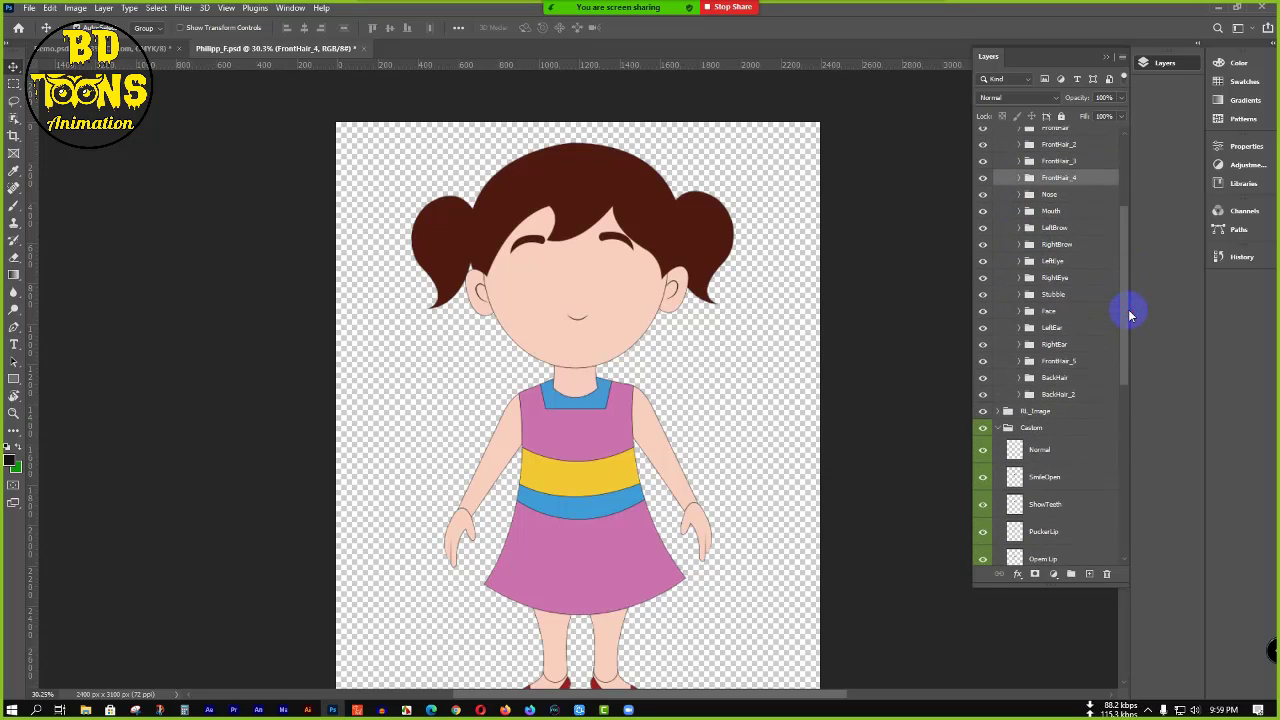
click(1081, 215)
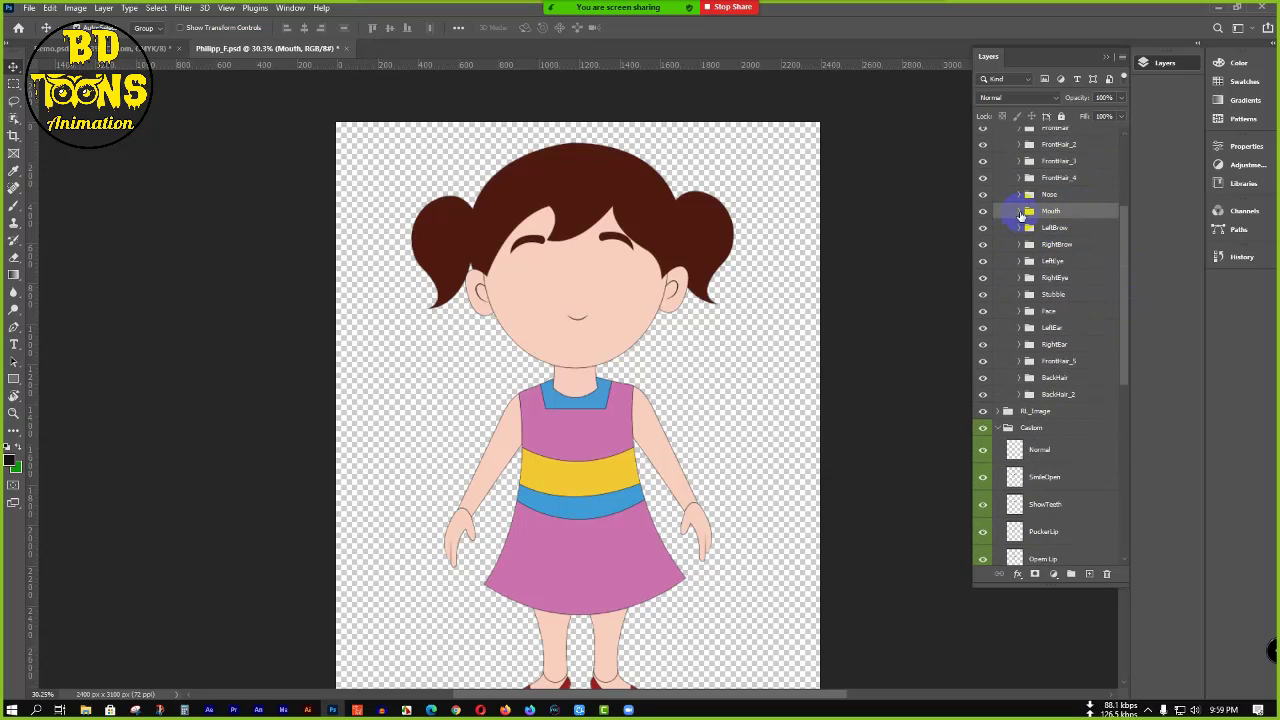
click(1021, 215)
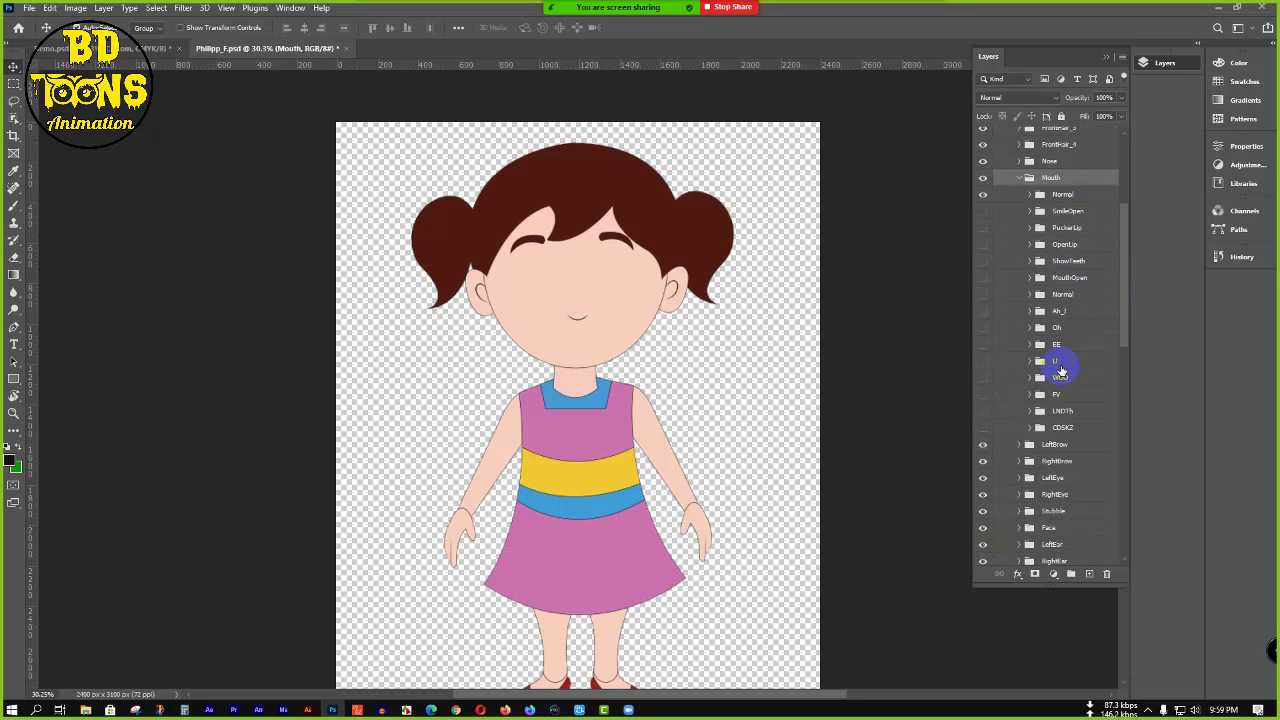
scroll(1060, 300, down, 1)
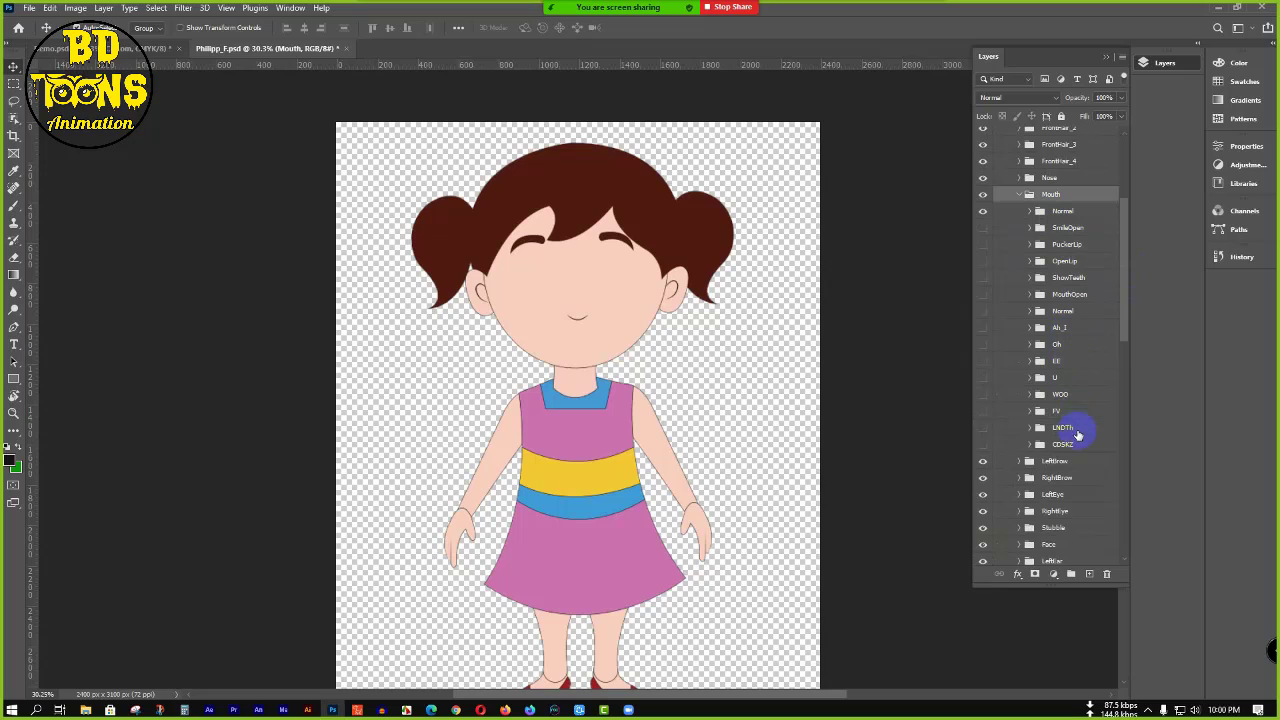
scroll(1078, 435, down, 3)
scroll(1078, 443, down, 4)
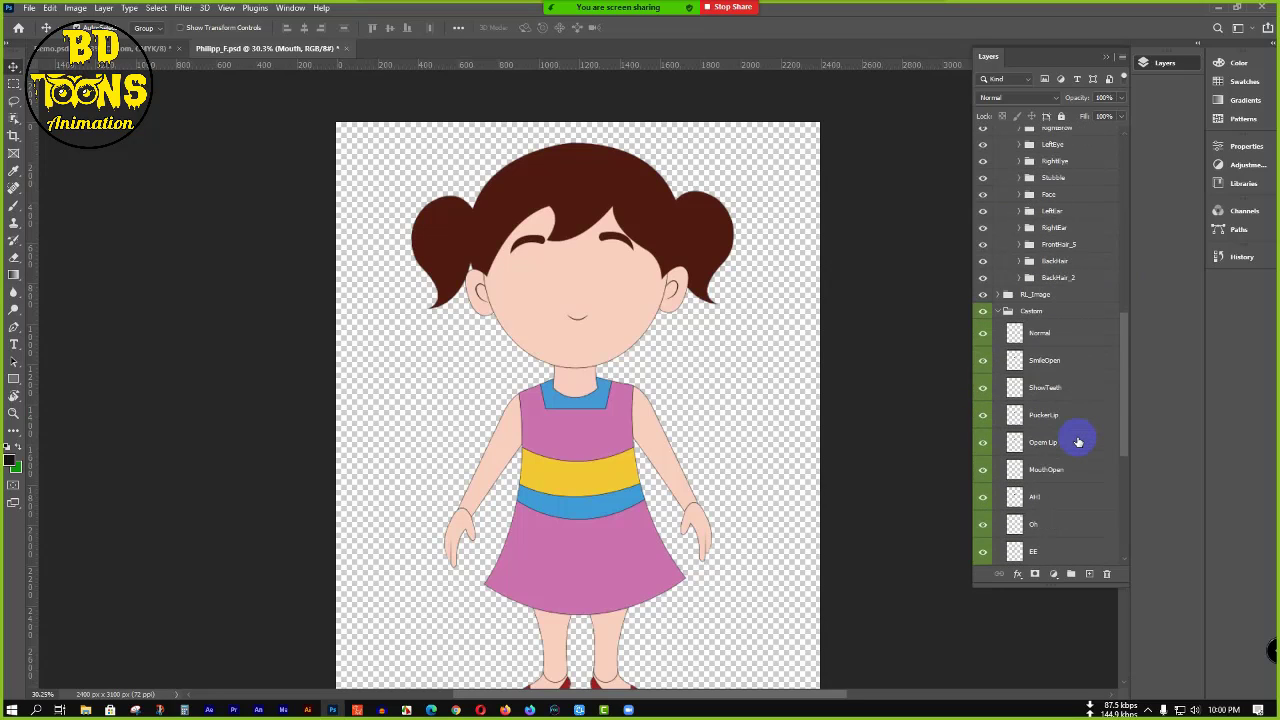
scroll(1073, 398, down, 4)
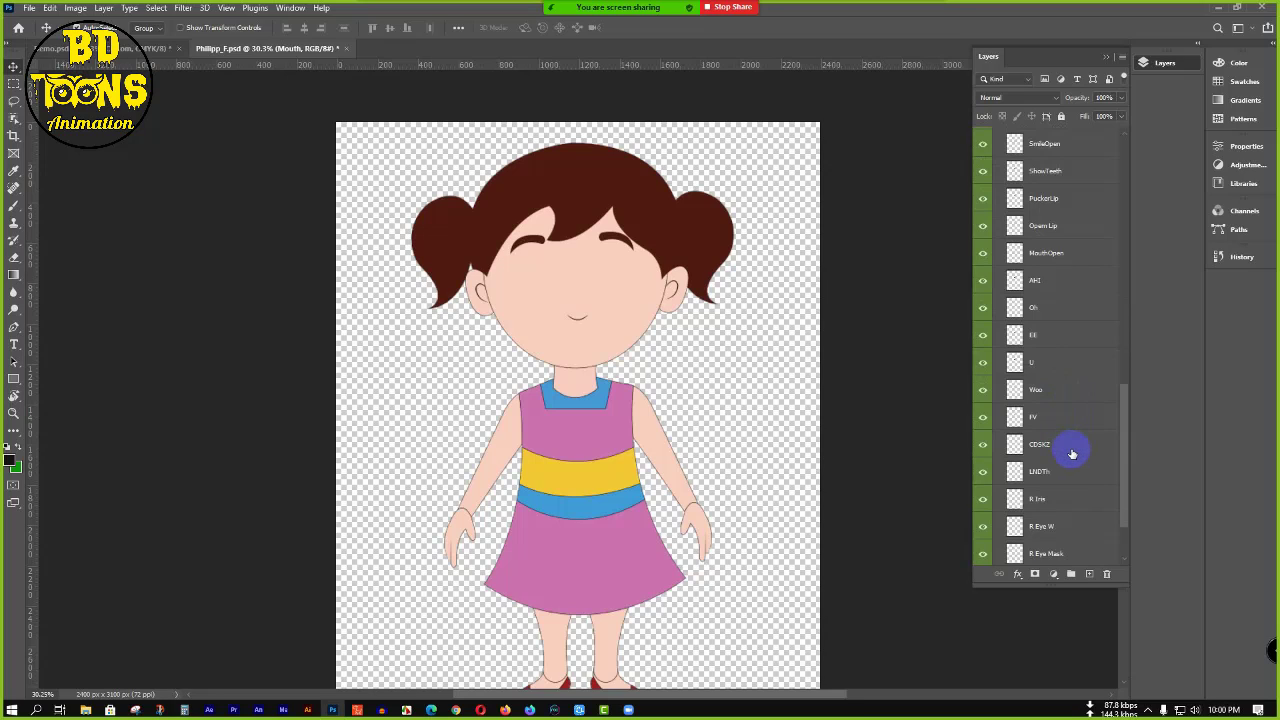
scroll(1070, 450, up, 3)
click(1068, 259)
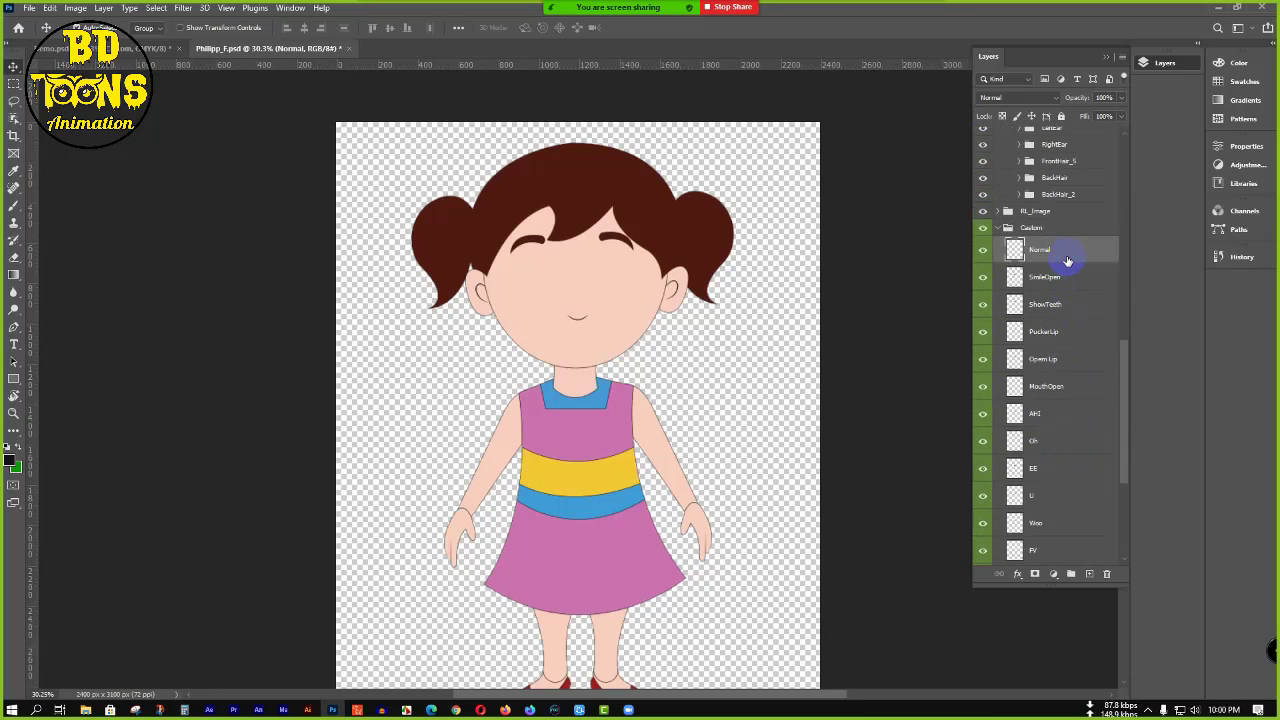
scroll(1080, 351, down, 3)
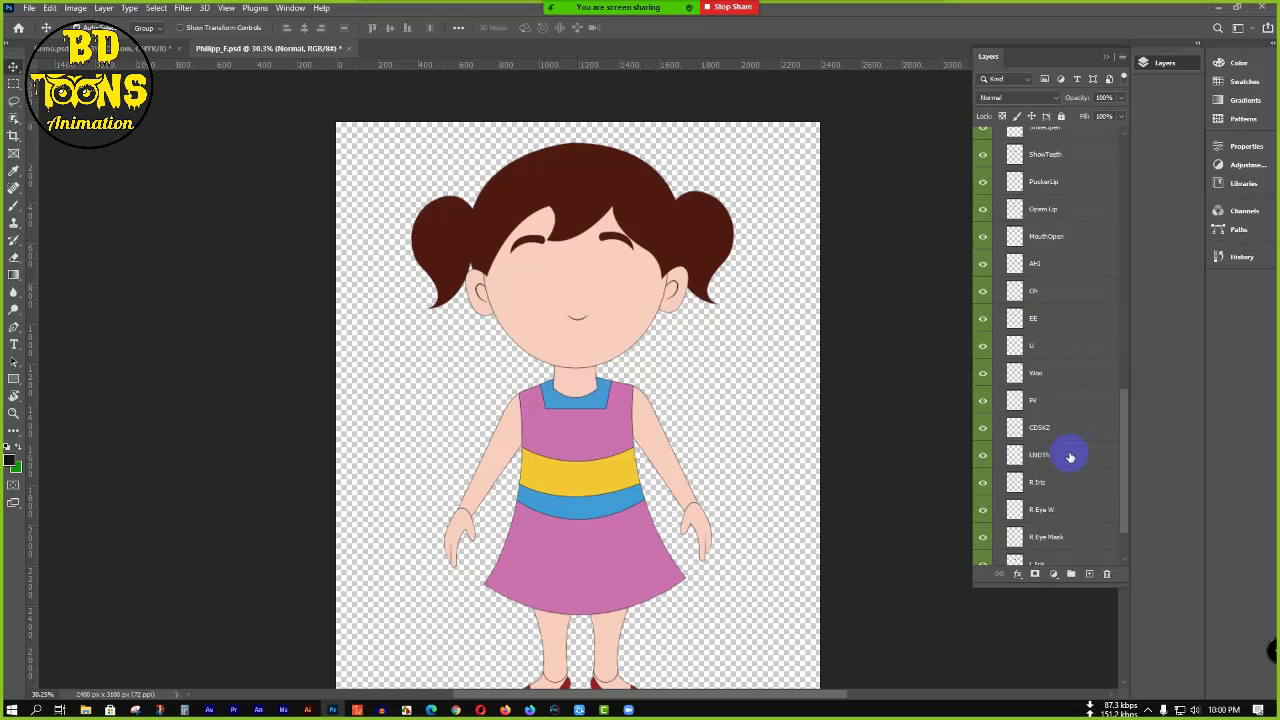
shift+click(1069, 457)
scroll(1043, 287, up, 5)
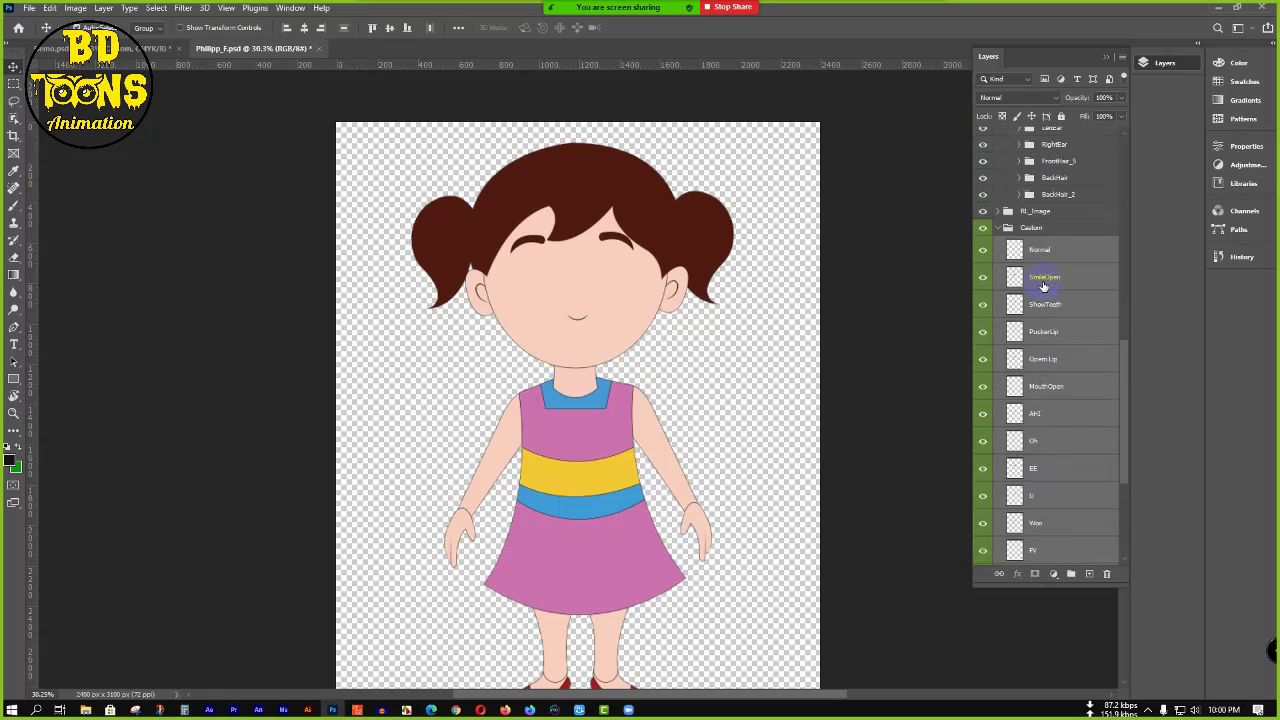
scroll(1043, 287, up, 2)
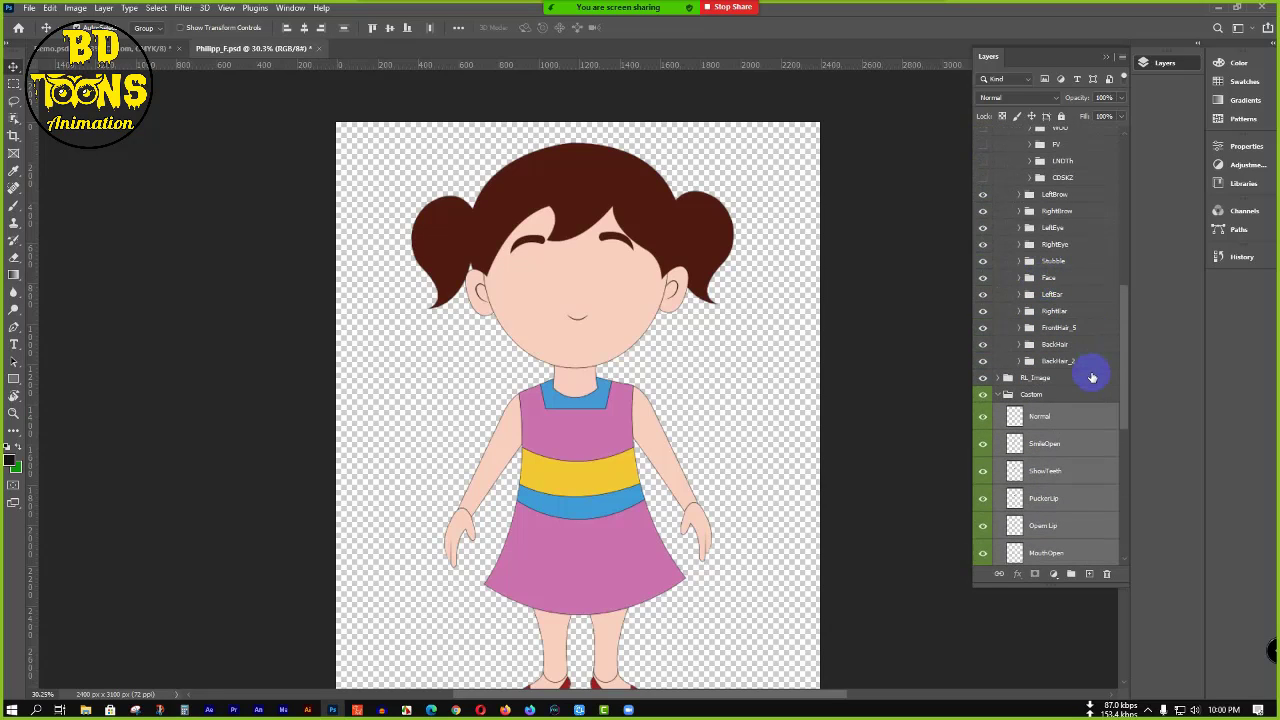
drag(1071, 423, 1075, 182)
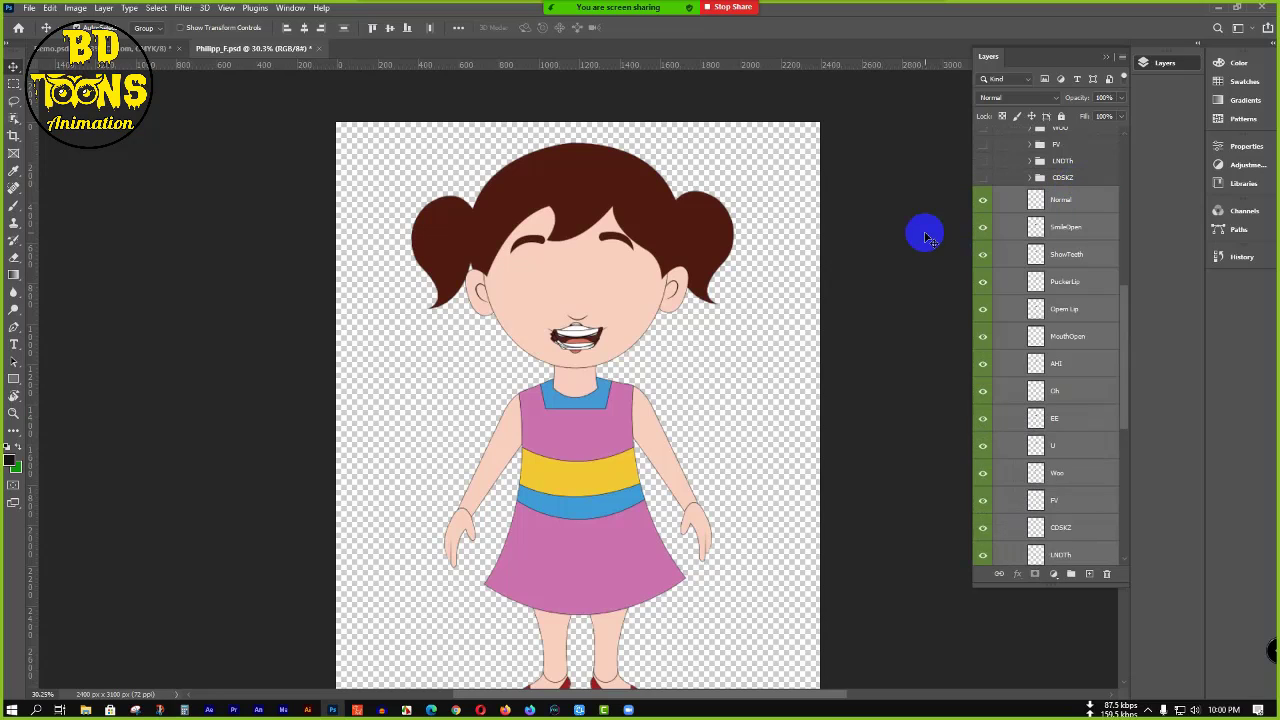
- Move the Normal, SmileOpen, ShowTeeth, PuckerLip, Open Lip and MouthOpen layers into their matching Mouth subgroups, using the first Normal subgroup
scroll(1057, 242, up, 5)
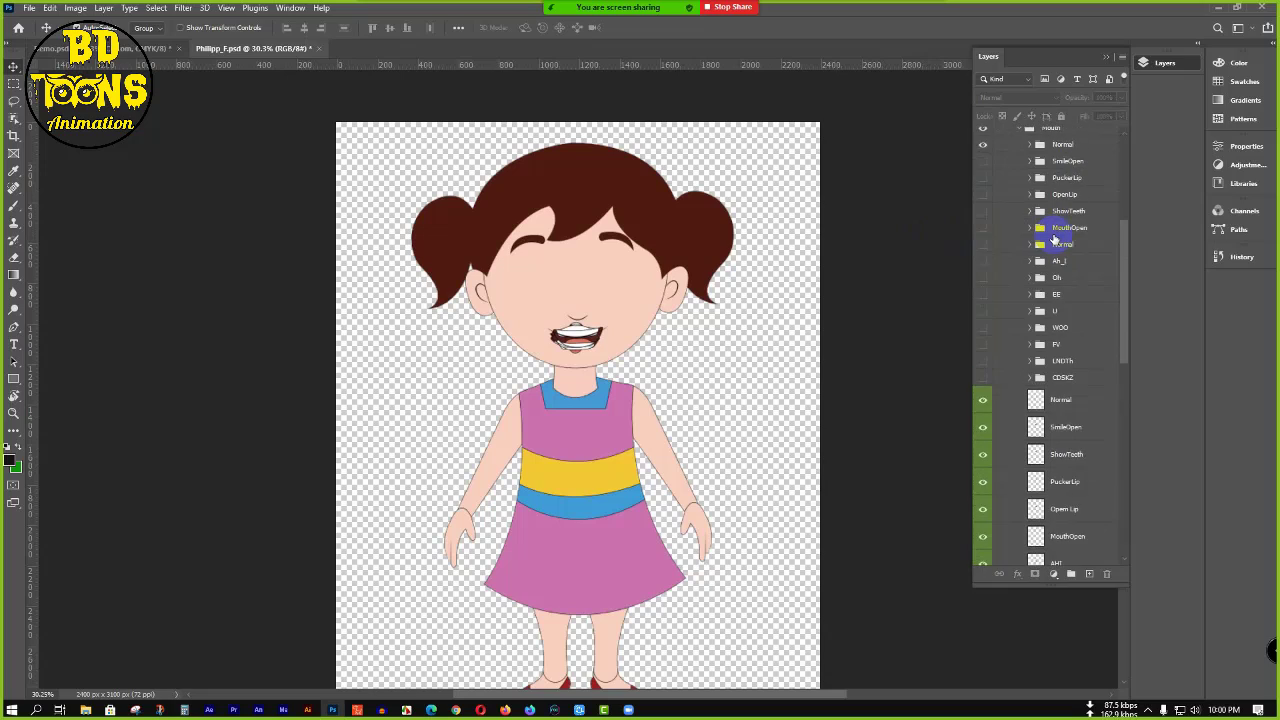
drag(1094, 418, 1077, 163)
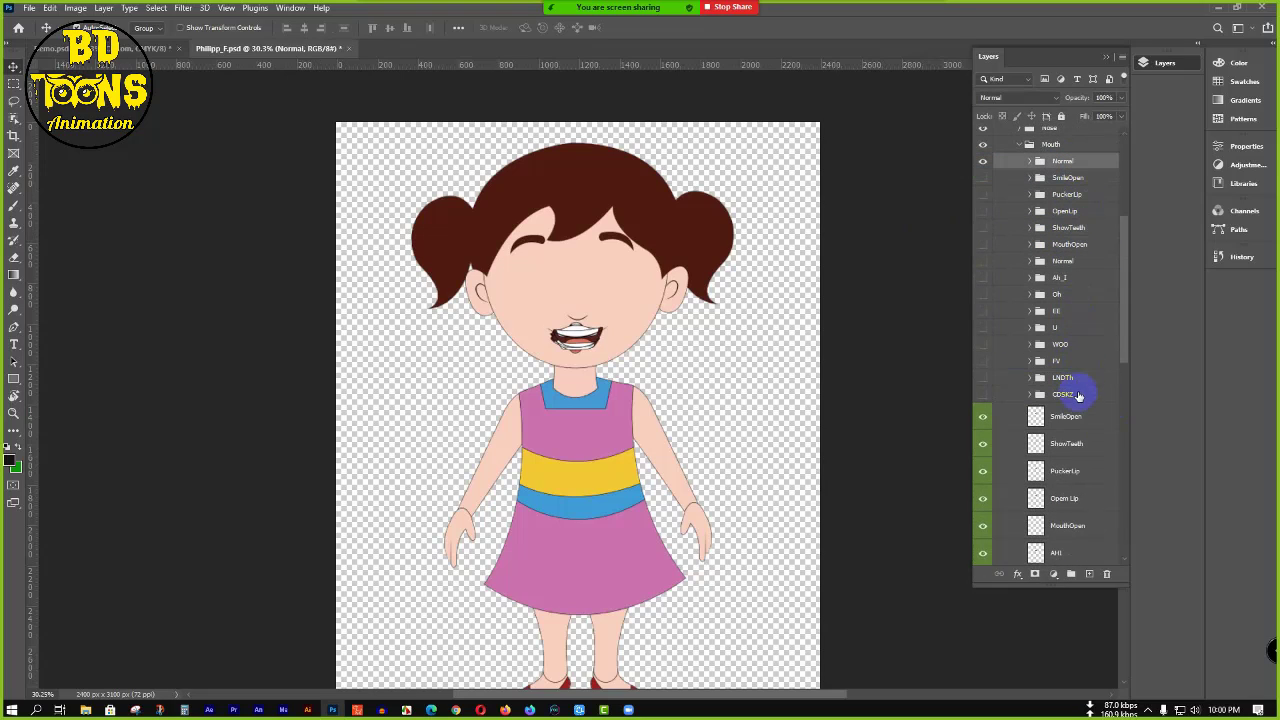
click(1100, 413)
drag(1100, 410, 1086, 178)
drag(1093, 425, 1078, 228)
drag(1095, 420, 1094, 194)
drag(1091, 419, 1089, 211)
click(1089, 417)
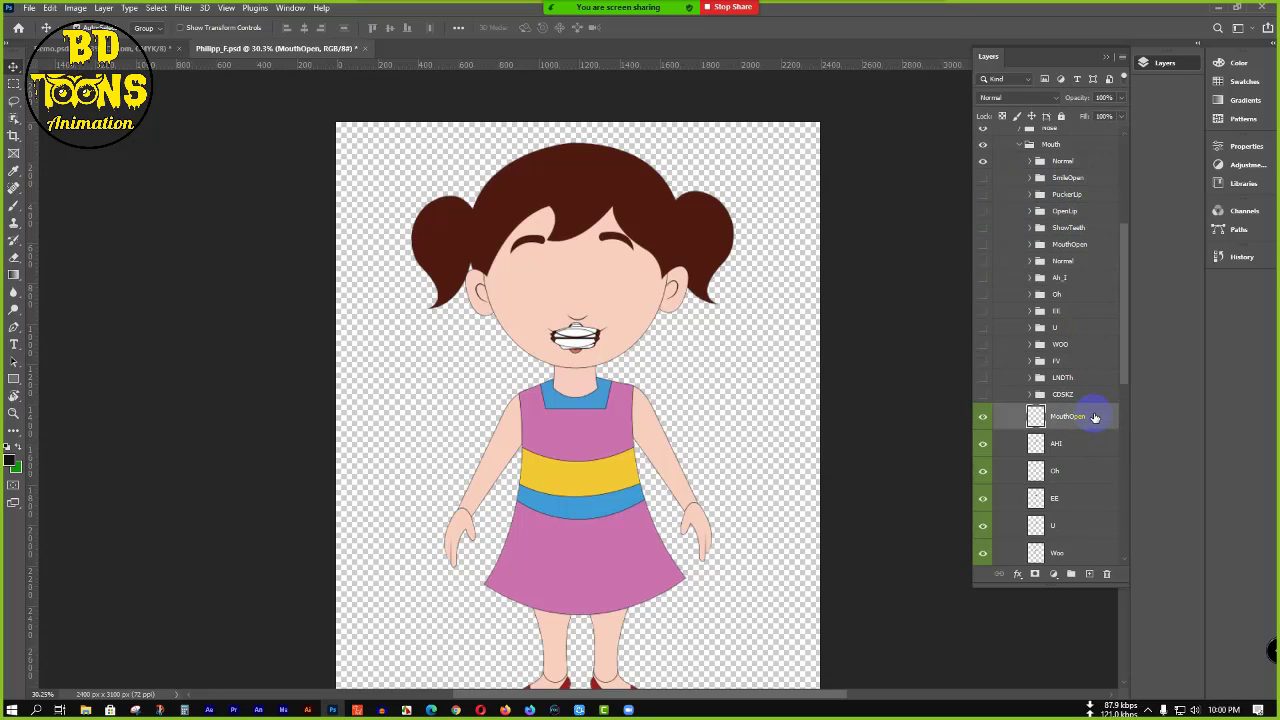
drag(1094, 420, 1088, 244)
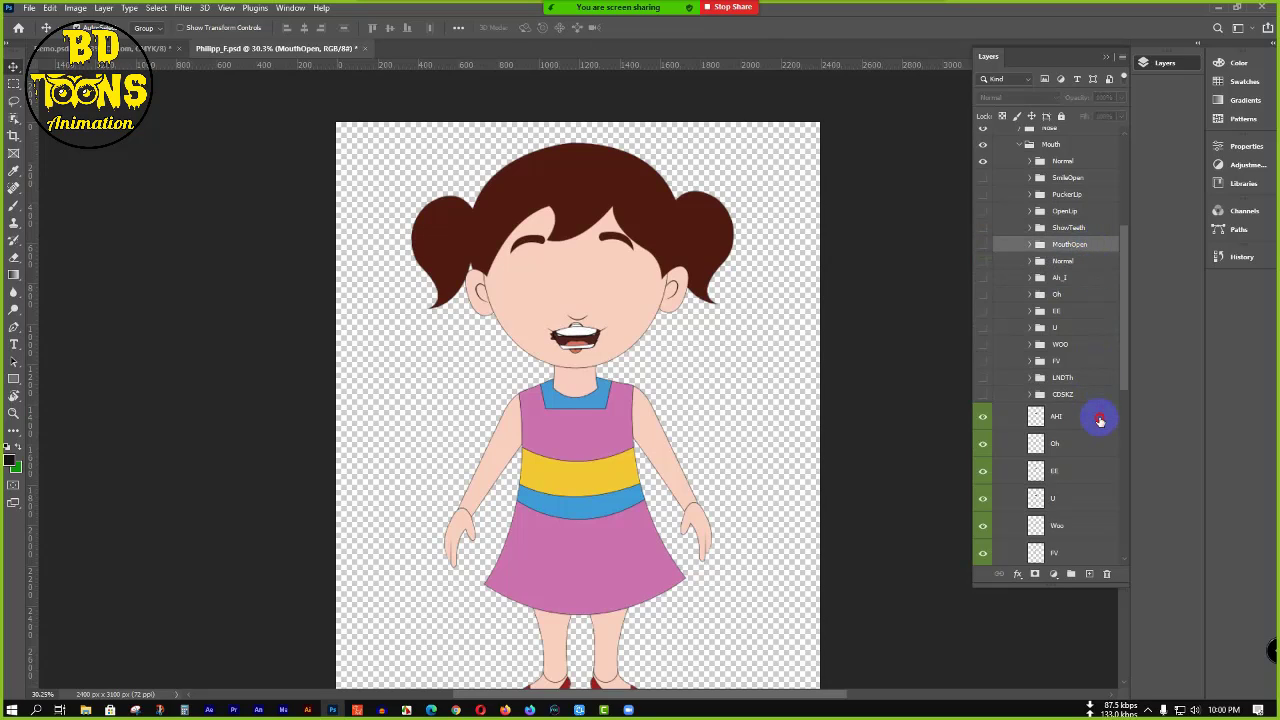
- Move the AHI layer into the Ah_I subgroup, and the Oh, EE, U and Woo layers into their matching Mouth subgroups
drag(1100, 420, 1095, 280)
drag(1086, 414, 1086, 293)
click(1080, 425)
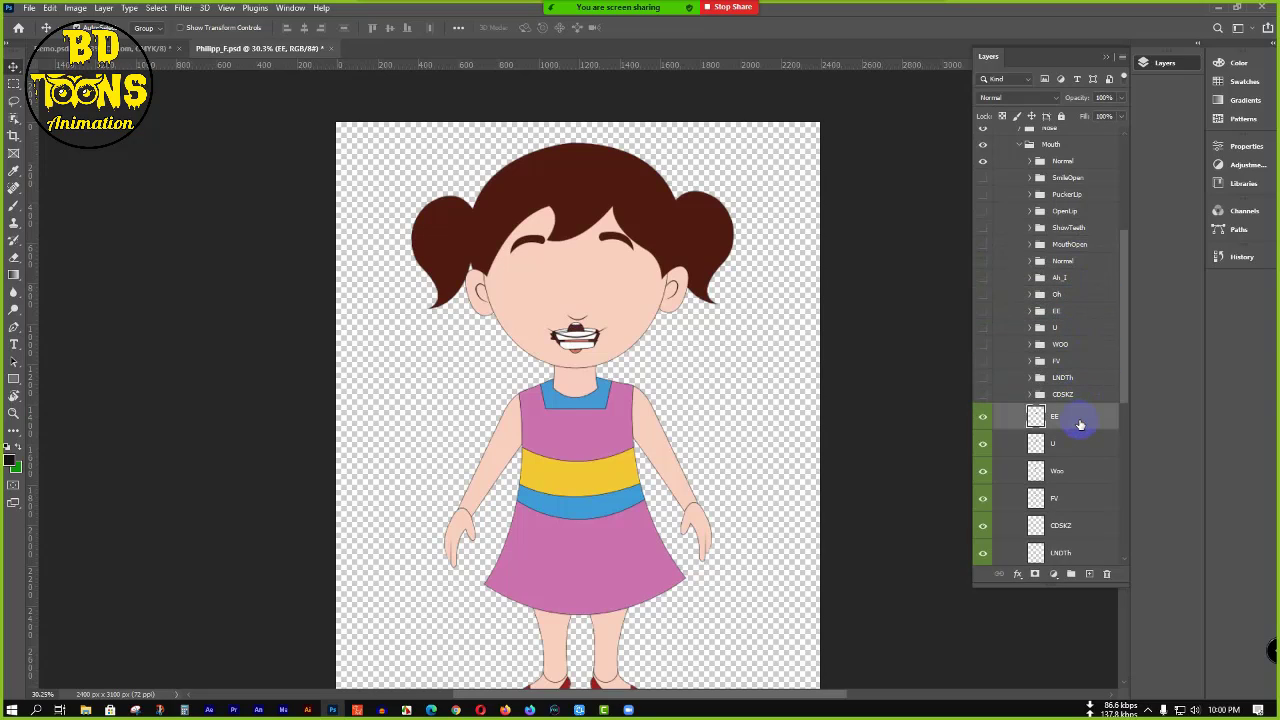
drag(1080, 425, 1064, 310)
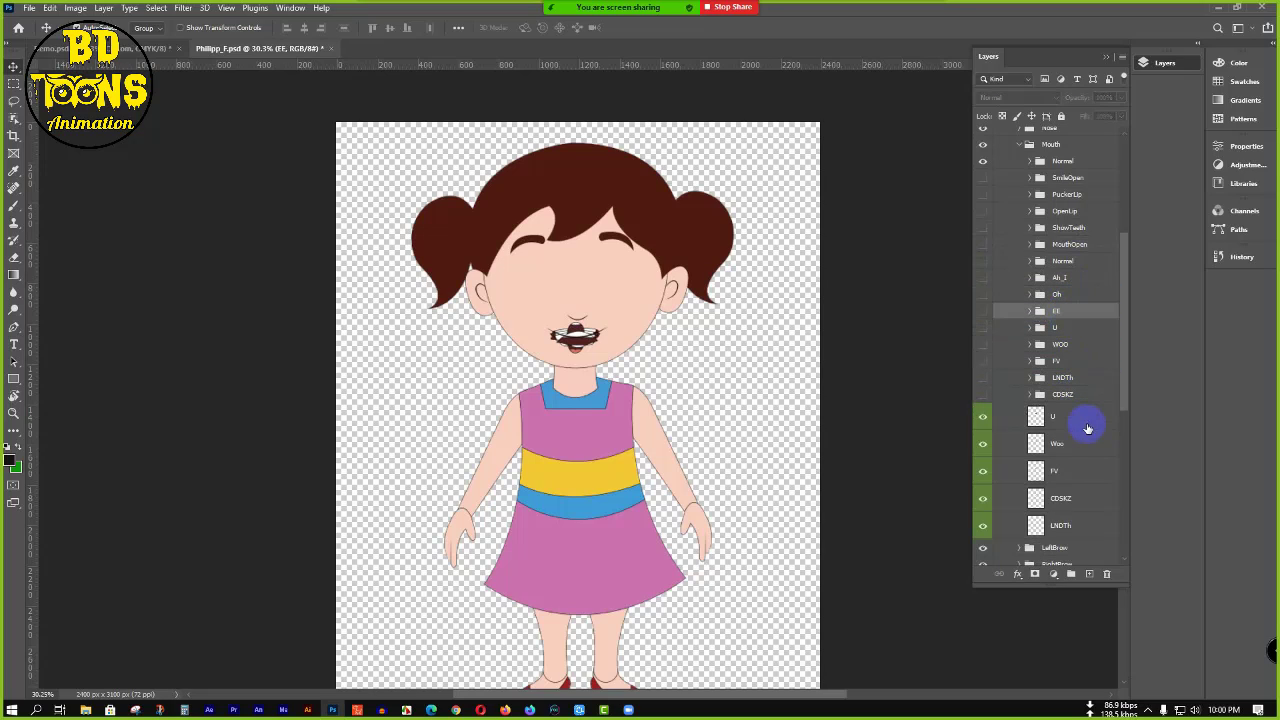
drag(1085, 422, 1072, 328)
drag(1086, 423, 1071, 344)
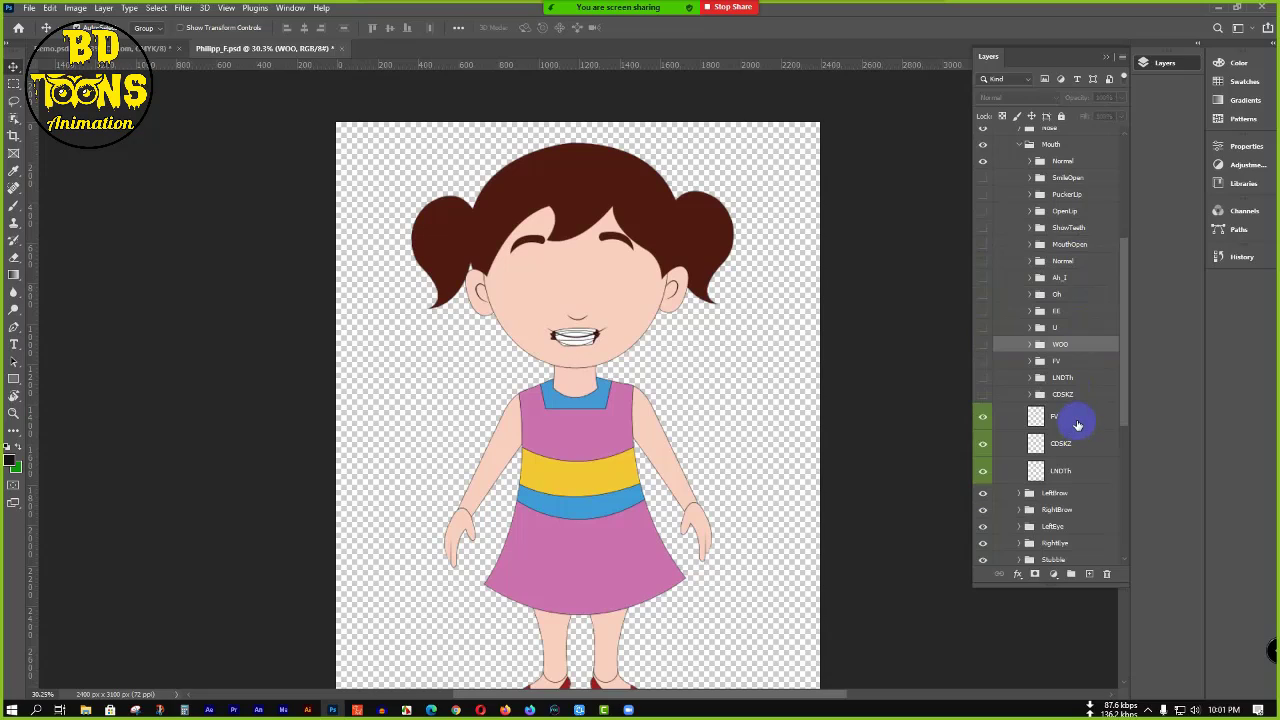
- Move the FV, CDSKZ and LNDTh layers into their matching subgroups of the Mouth group
click(1082, 425)
drag(1082, 425, 1071, 360)
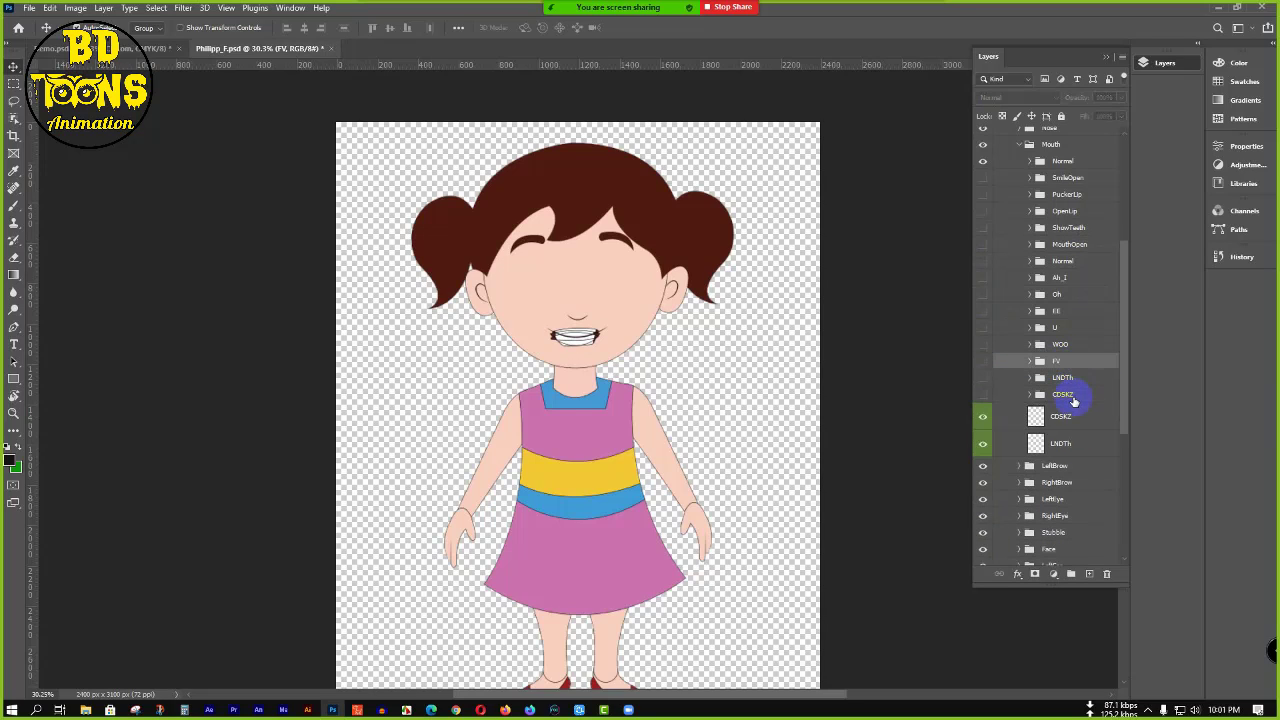
drag(1075, 423, 1075, 380)
click(1088, 420)
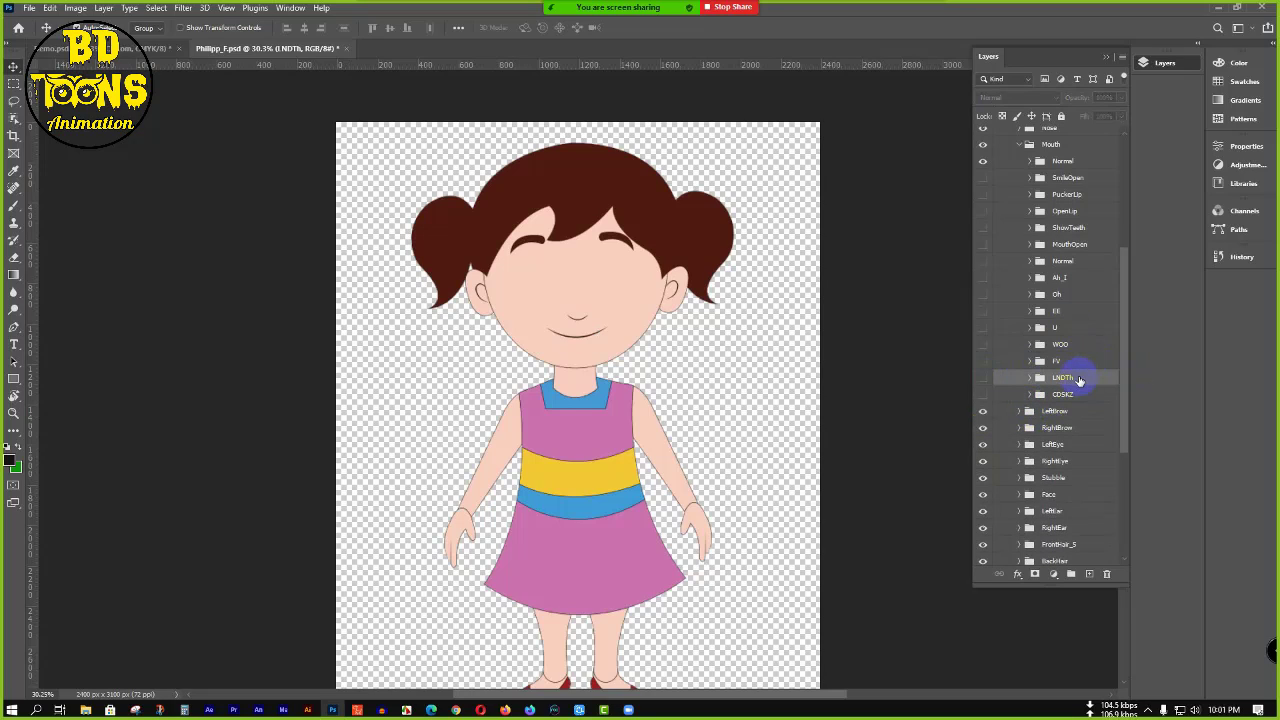
- Duplicate the girl's Normal mouth layer and move the copy into the second Normal subgroup, below MouthOpen
click(1036, 264)
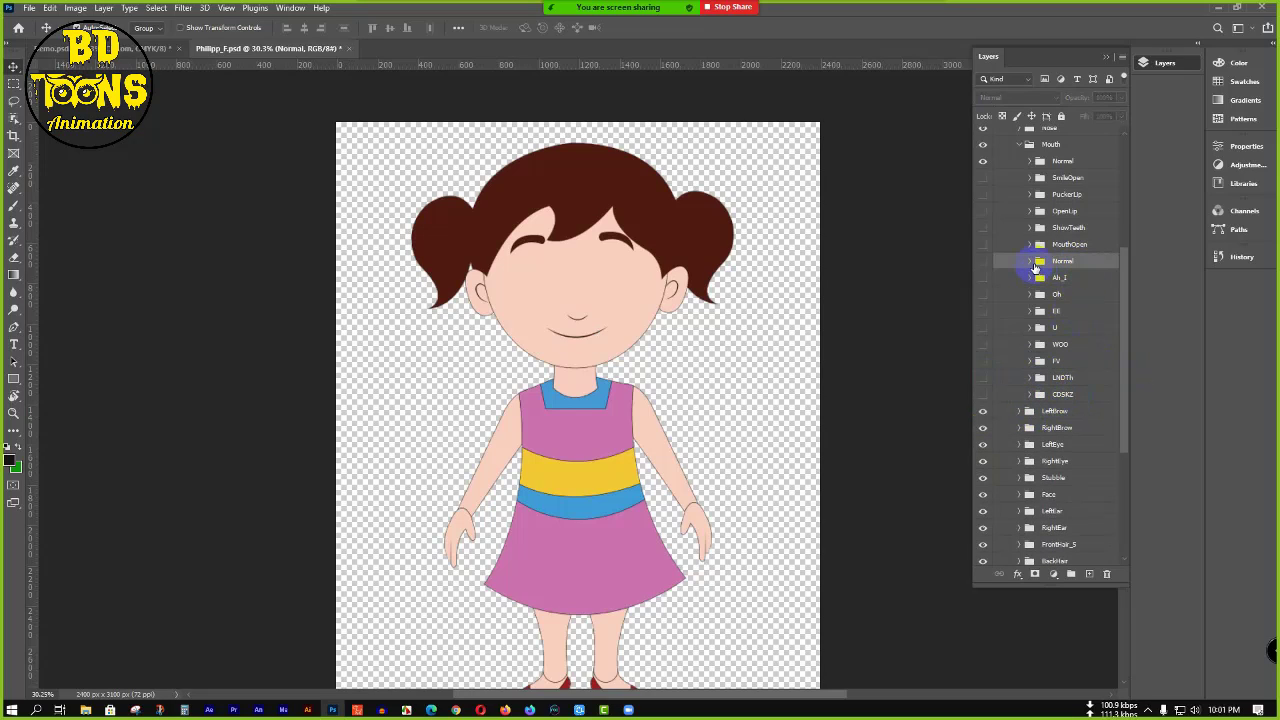
click(1031, 262)
click(1030, 261)
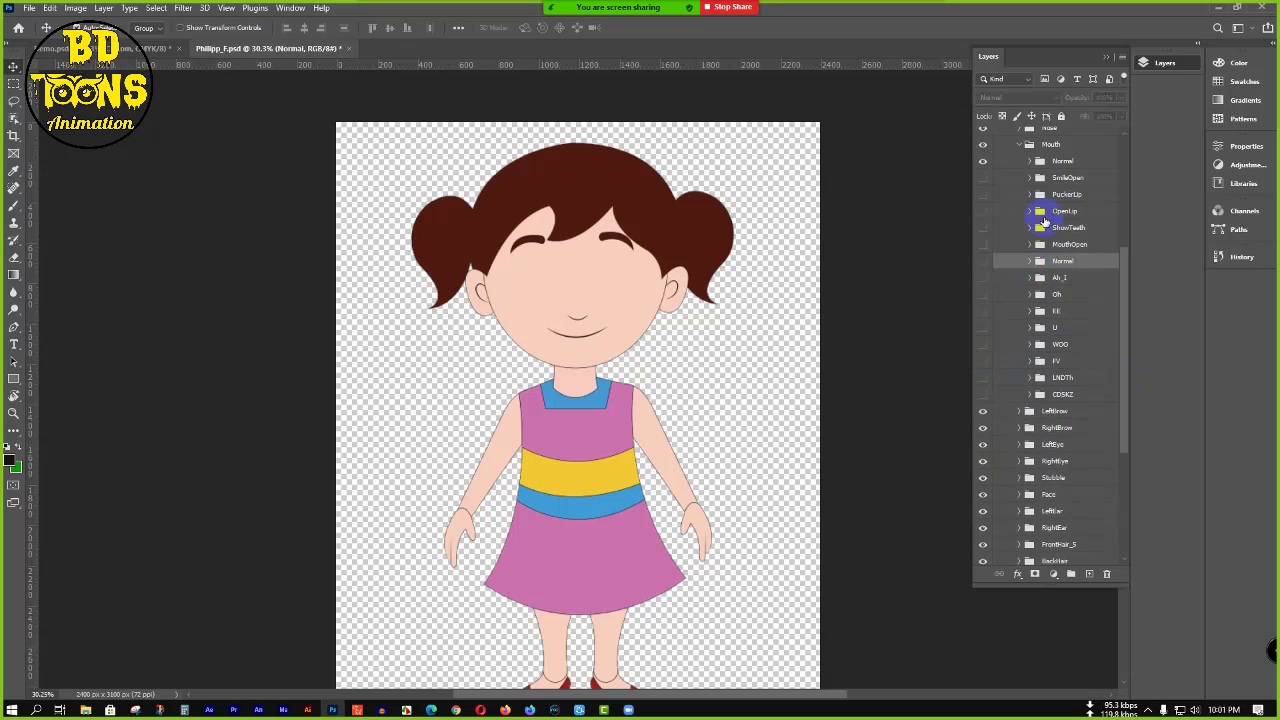
click(1088, 164)
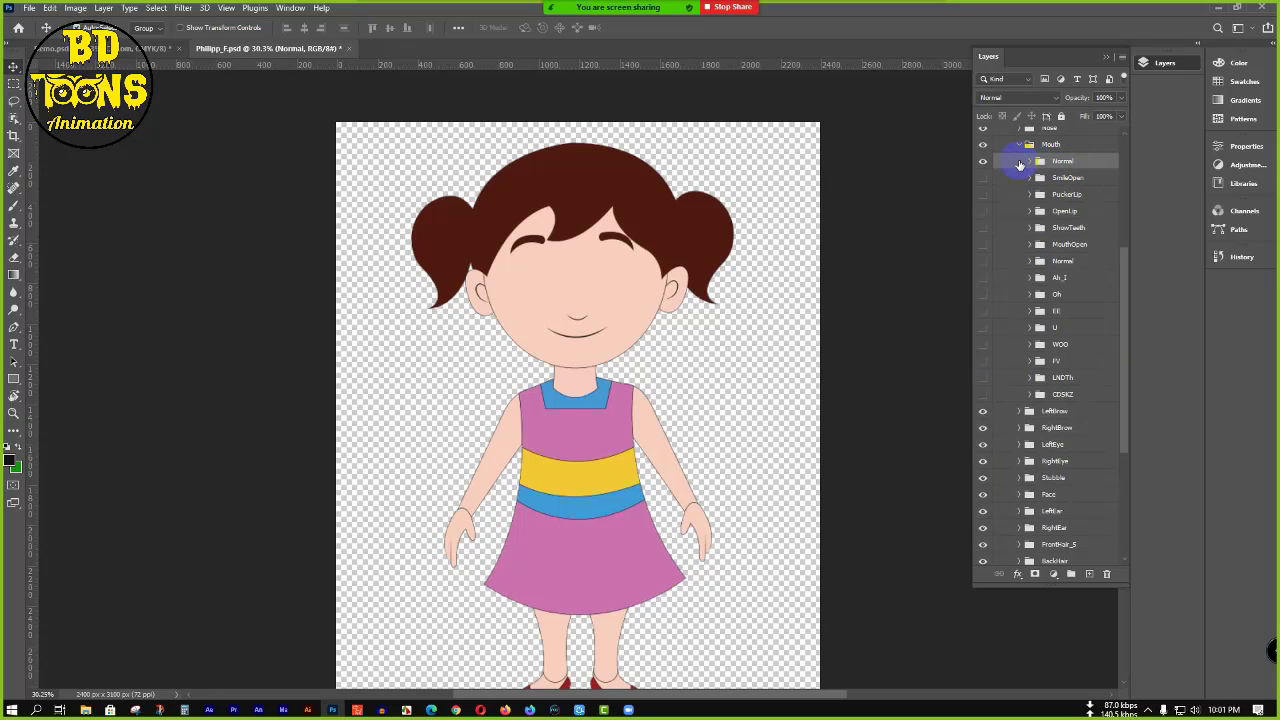
click(1032, 161)
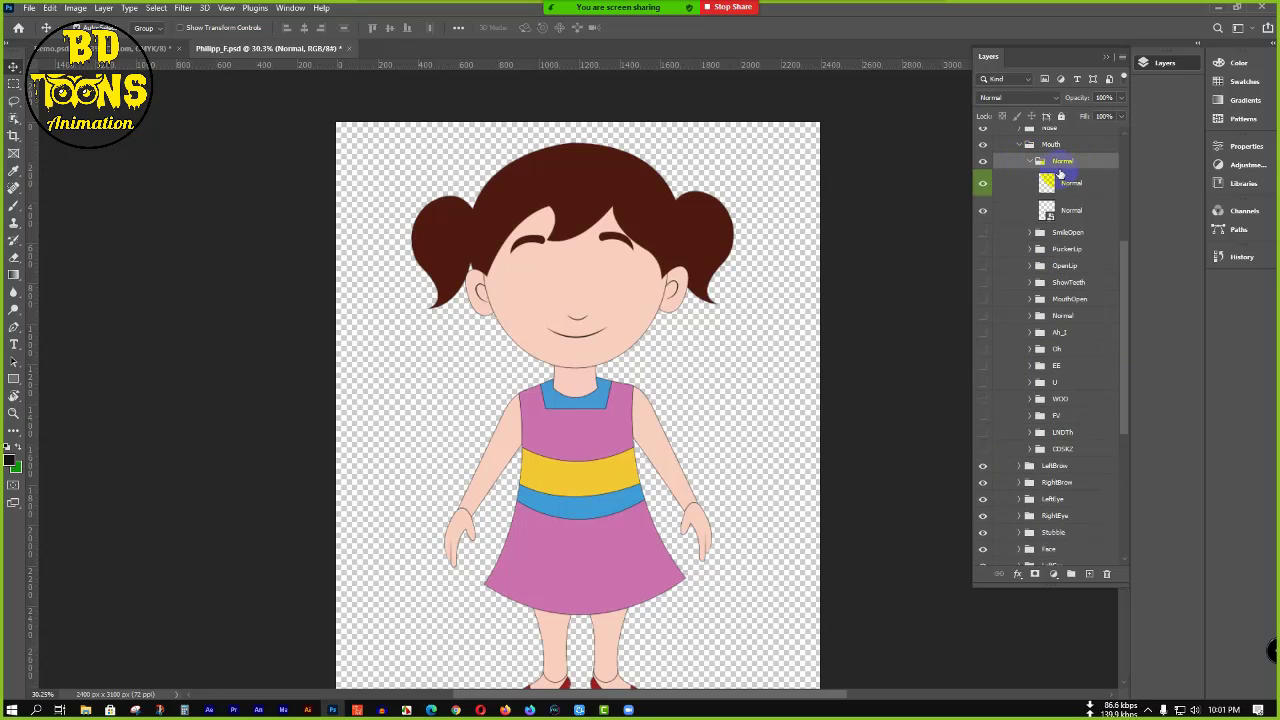
click(1093, 189)
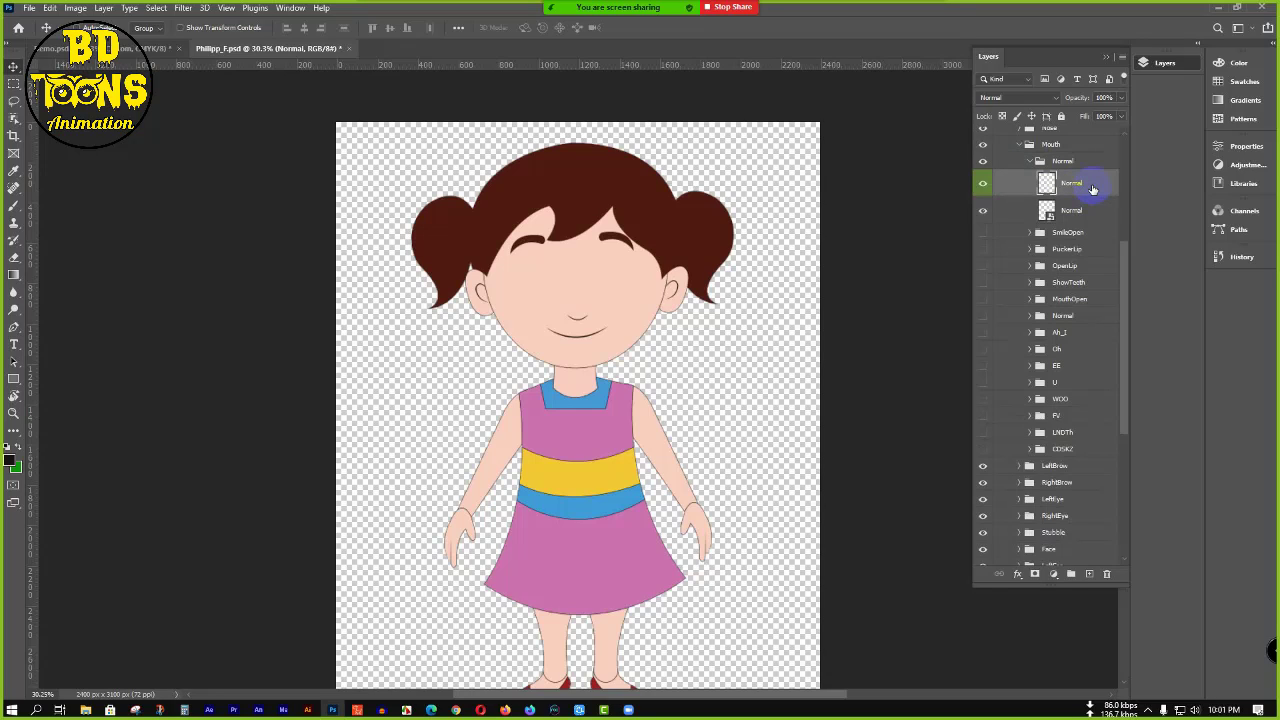
key(ctrl+j)
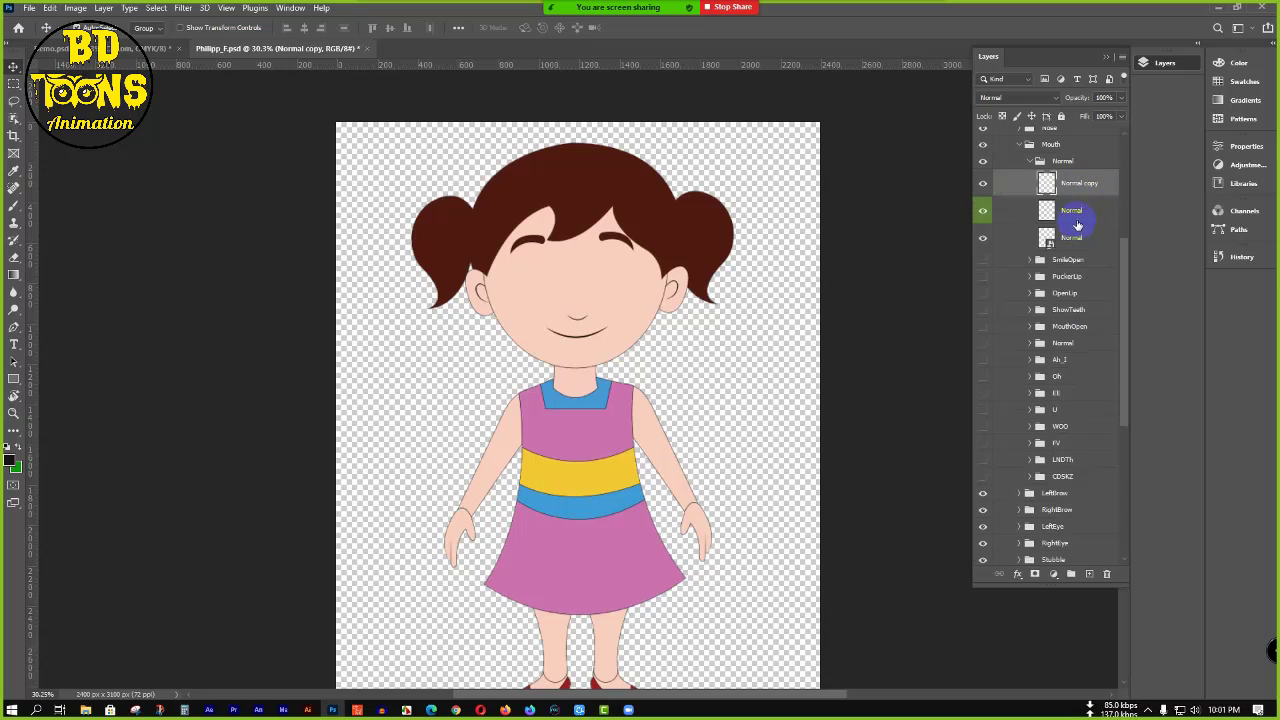
drag(1100, 183, 1094, 347)
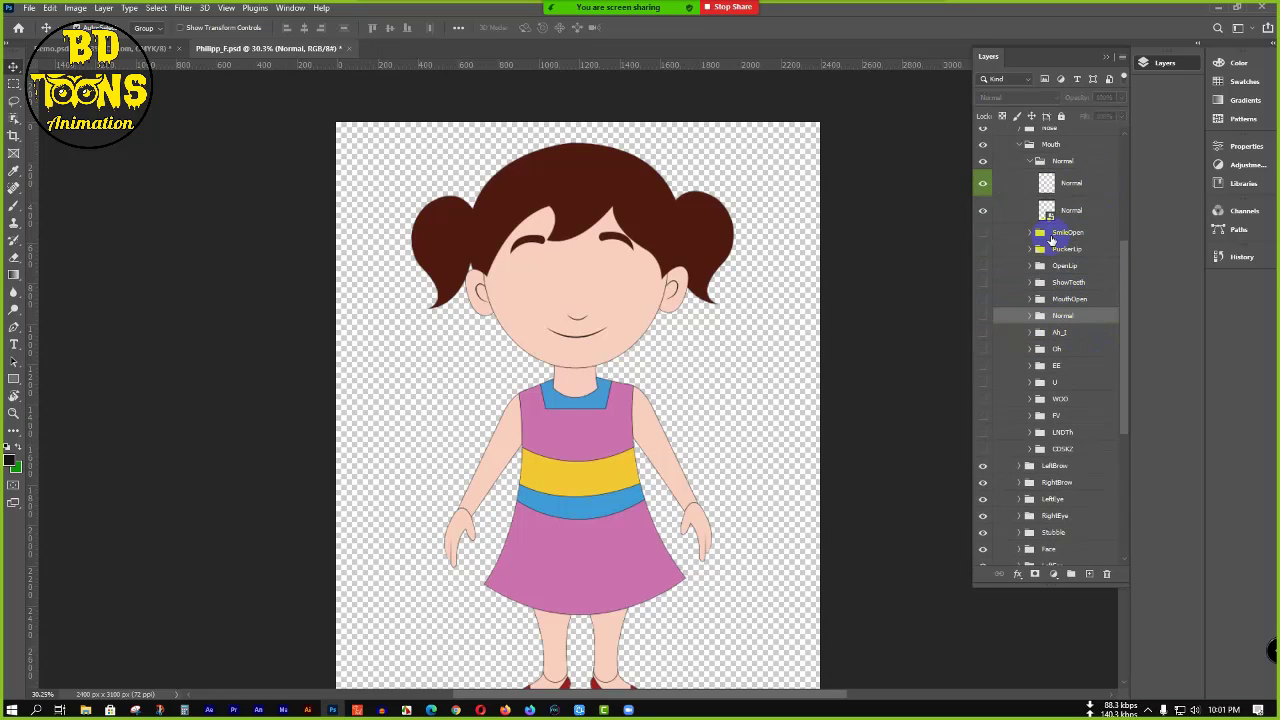
- Delete the template's smart-object Normal layer from Mouth's first Normal subgroup and collapse the subgroup
click(1030, 161)
click(1031, 162)
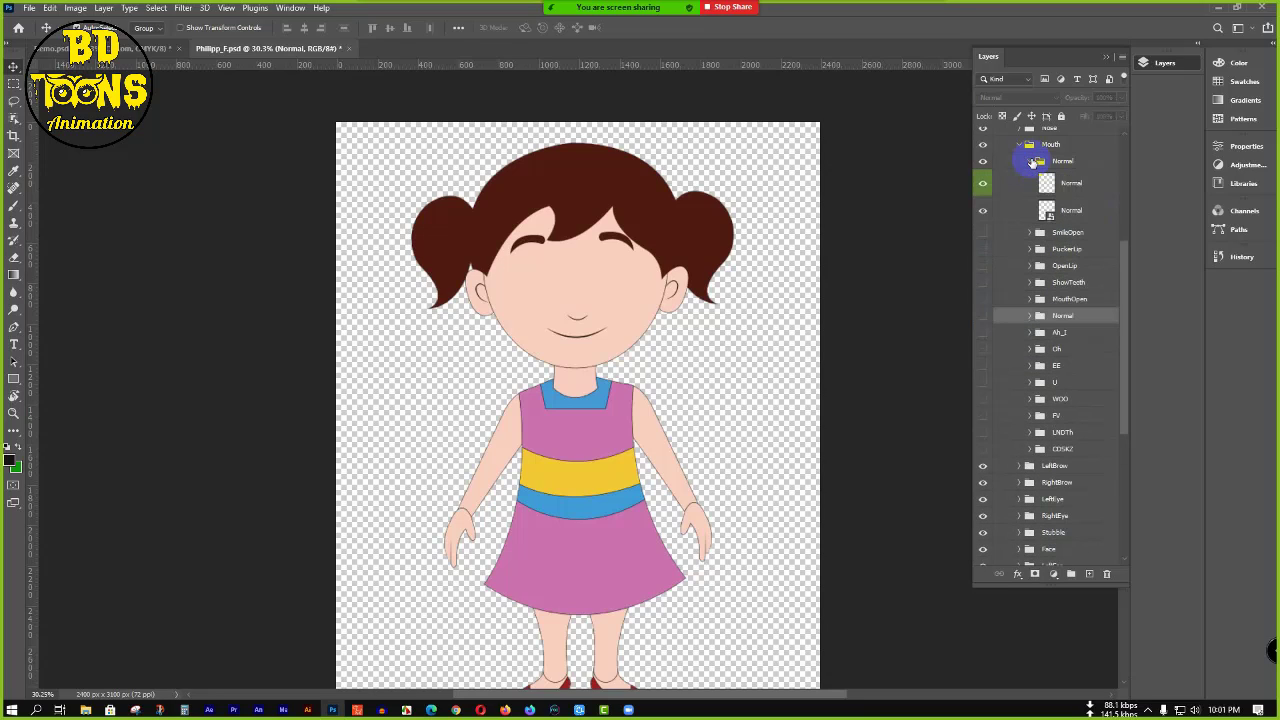
click(1083, 216)
click(1031, 162)
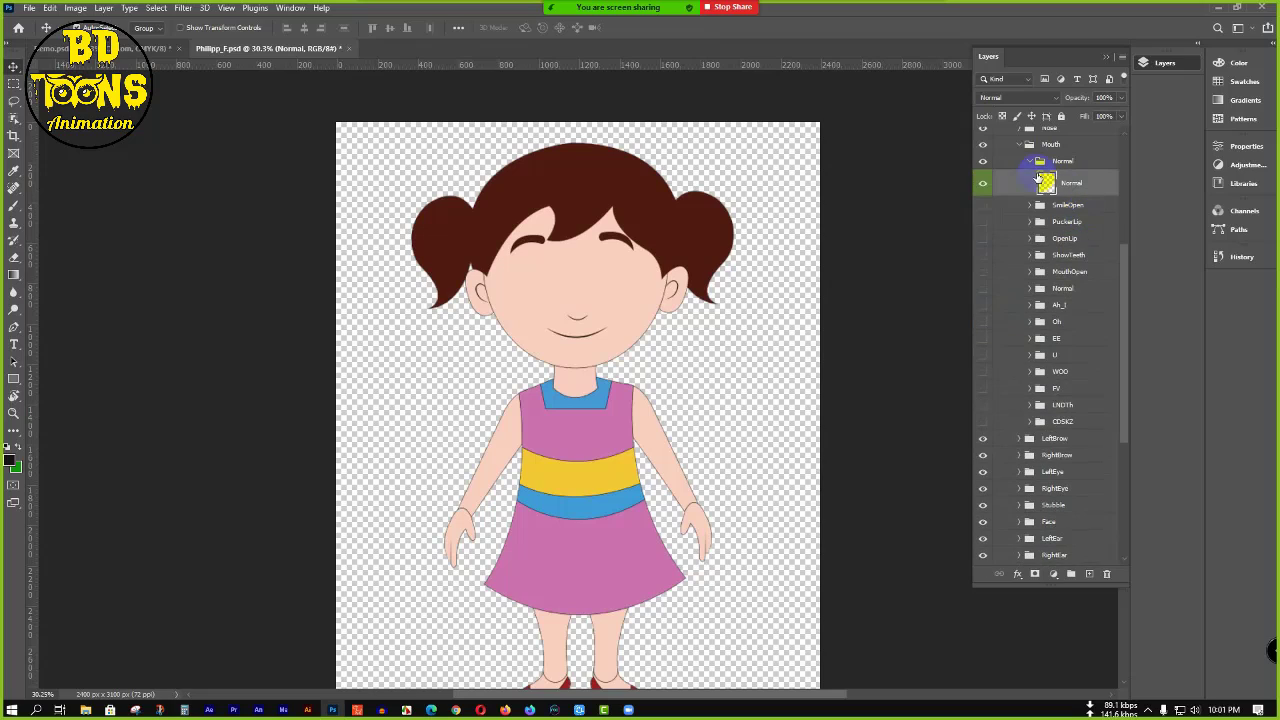
- Expand the SmileOpen subgroup of the Mouth group
click(1031, 177)
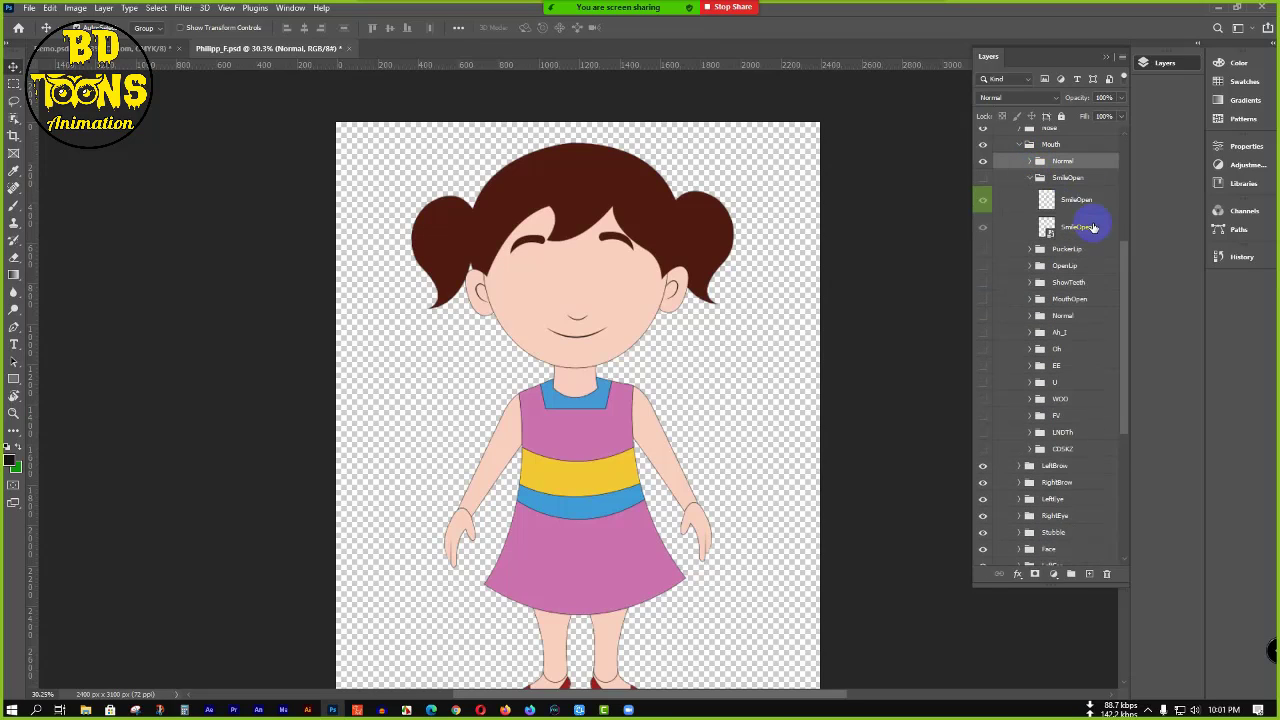
- Delete the original smart object layers from the SmileOpen and PuckerLip mouth groups, keeping the custom-drawn layers, and collapse both groups
click(1033, 198)
click(1031, 177)
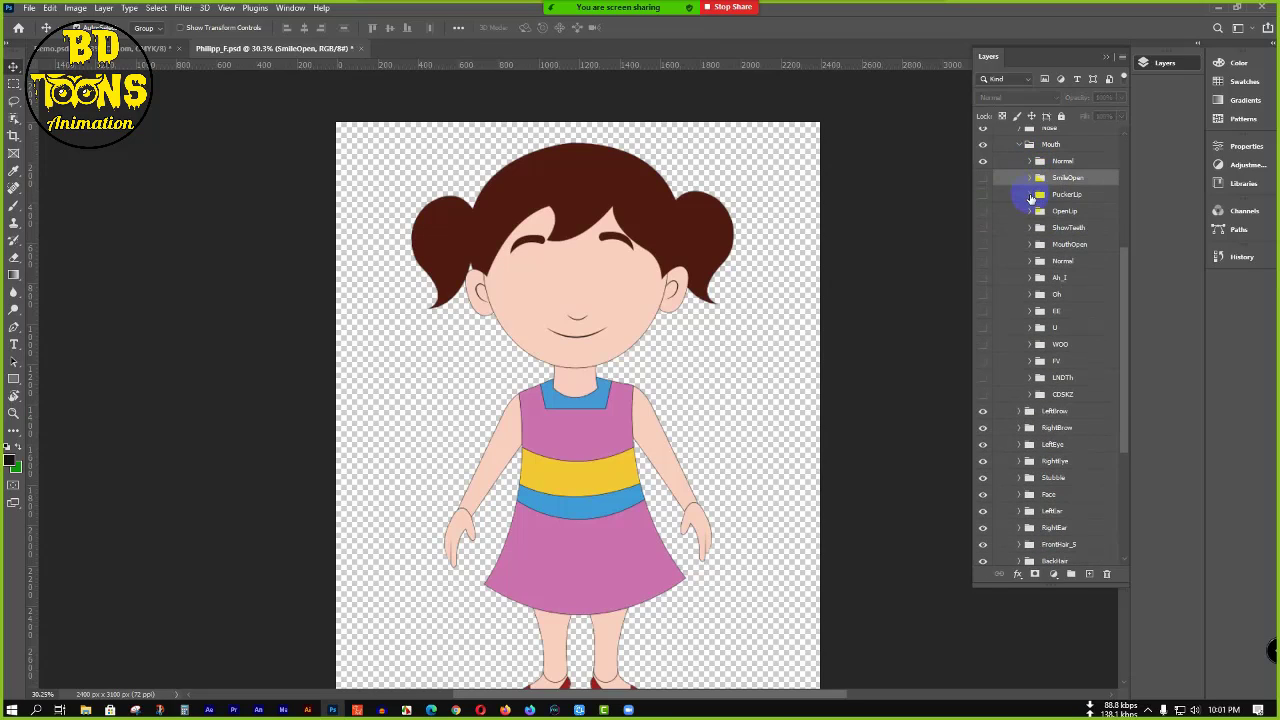
click(1031, 194)
click(1082, 243)
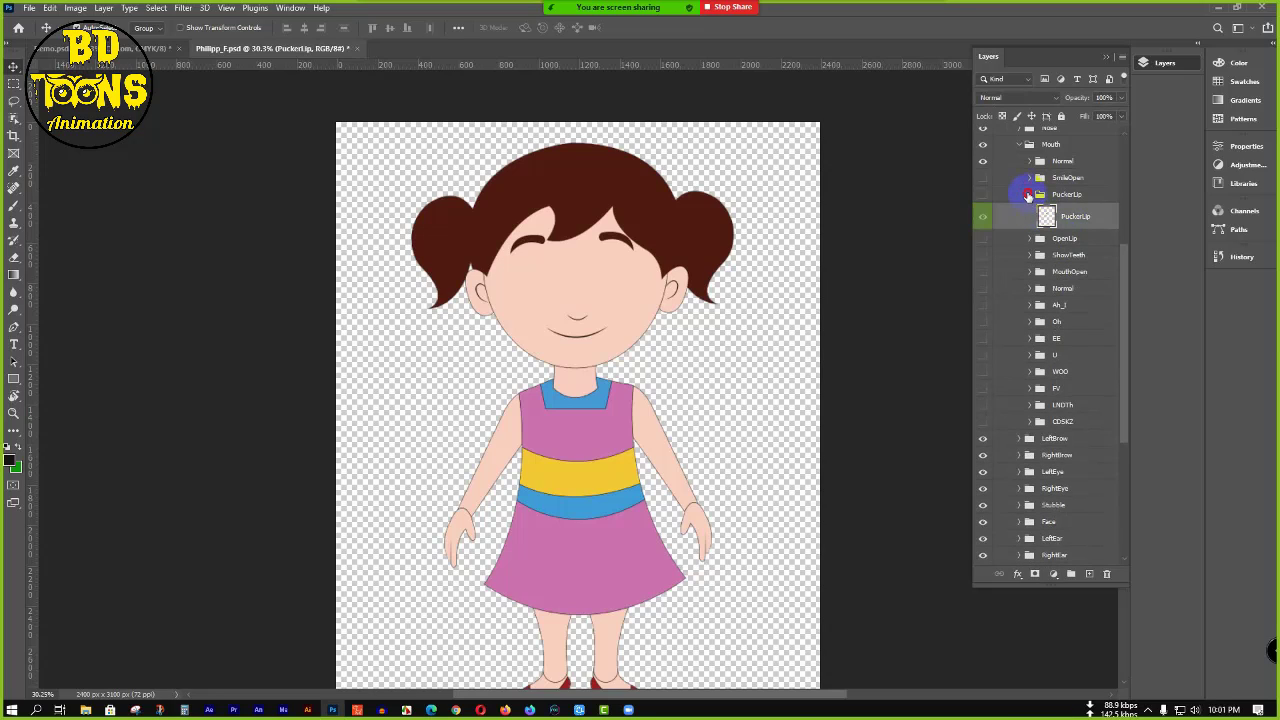
click(1030, 195)
- Delete the original smart object layers from the OpenLip and ShowTeeth mouth groups and collapse both groups
click(1031, 212)
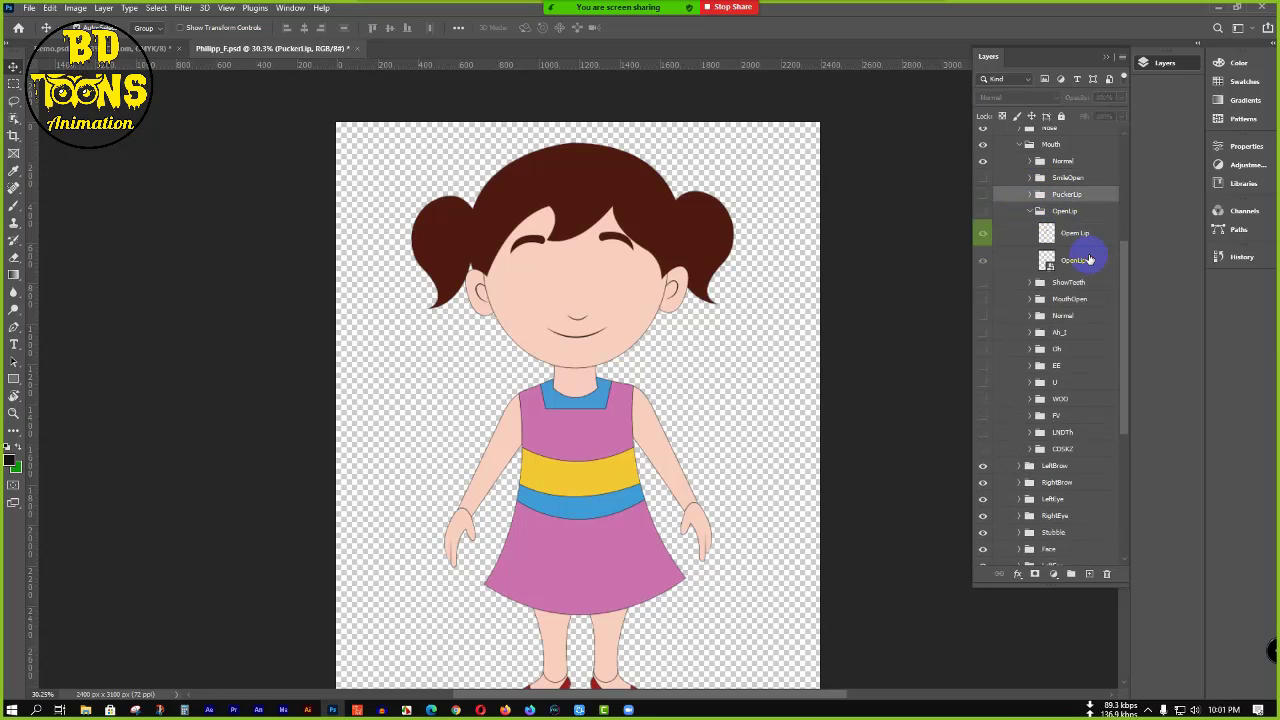
click(1083, 258)
key(Delete)
click(1031, 212)
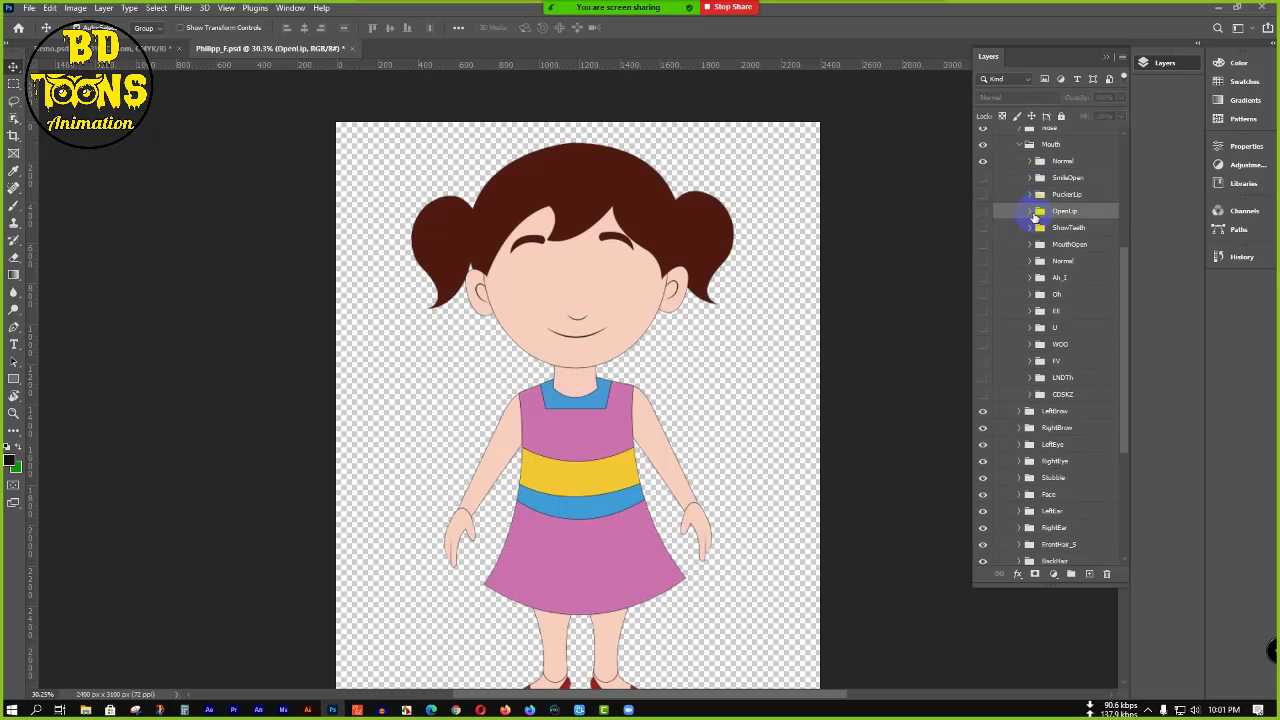
click(1031, 228)
click(1090, 278)
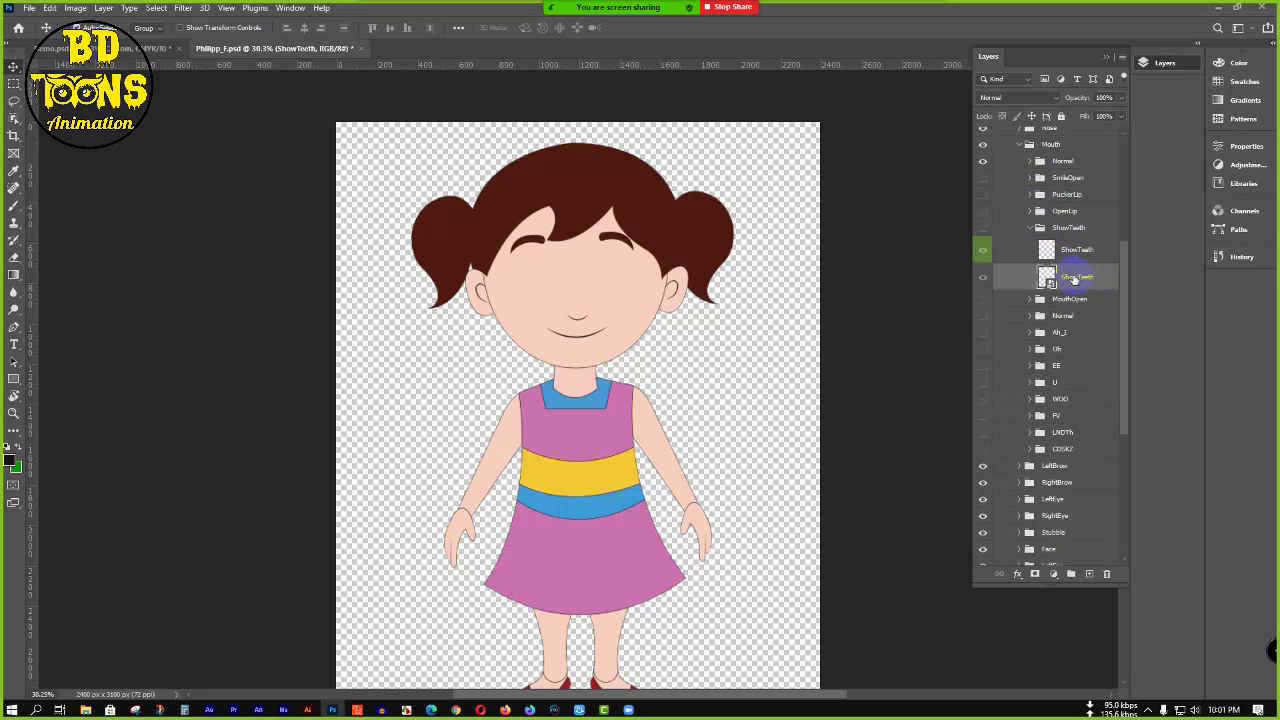
key(Delete)
click(1031, 228)
- Delete the original smart object layer from the MouthOpen group and collapse the group
click(1031, 244)
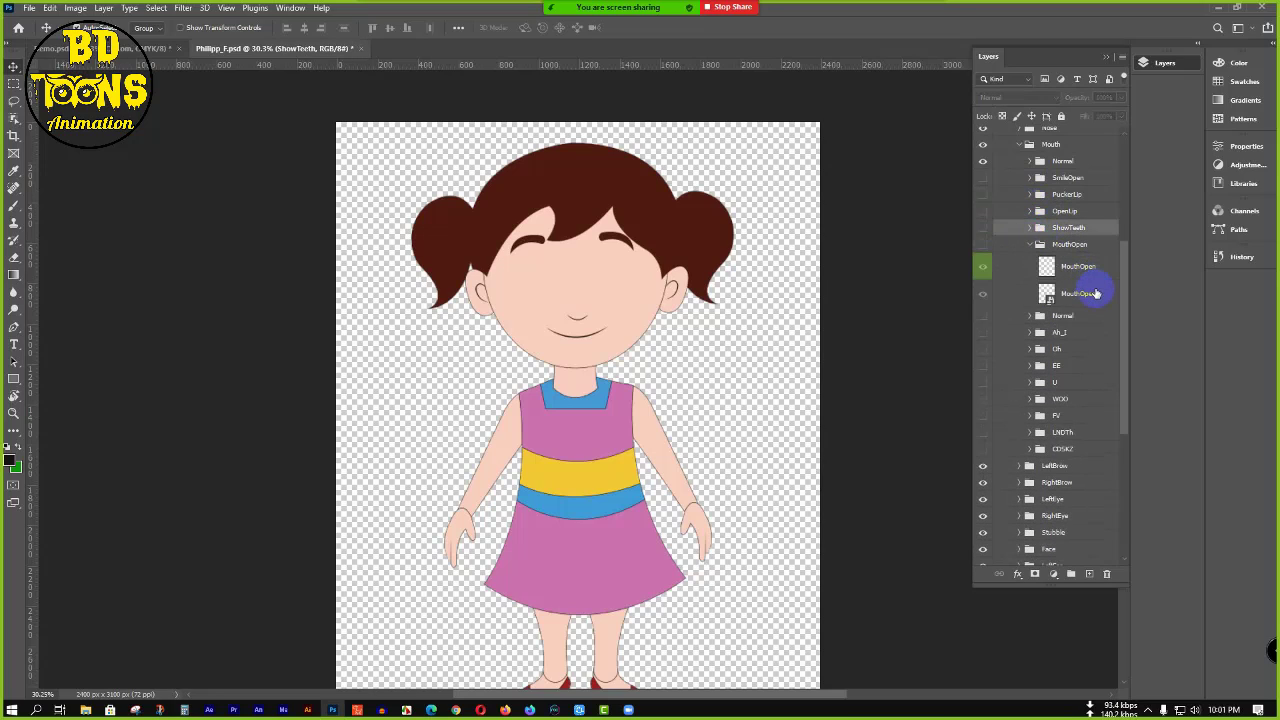
click(1089, 288)
key(Delete)
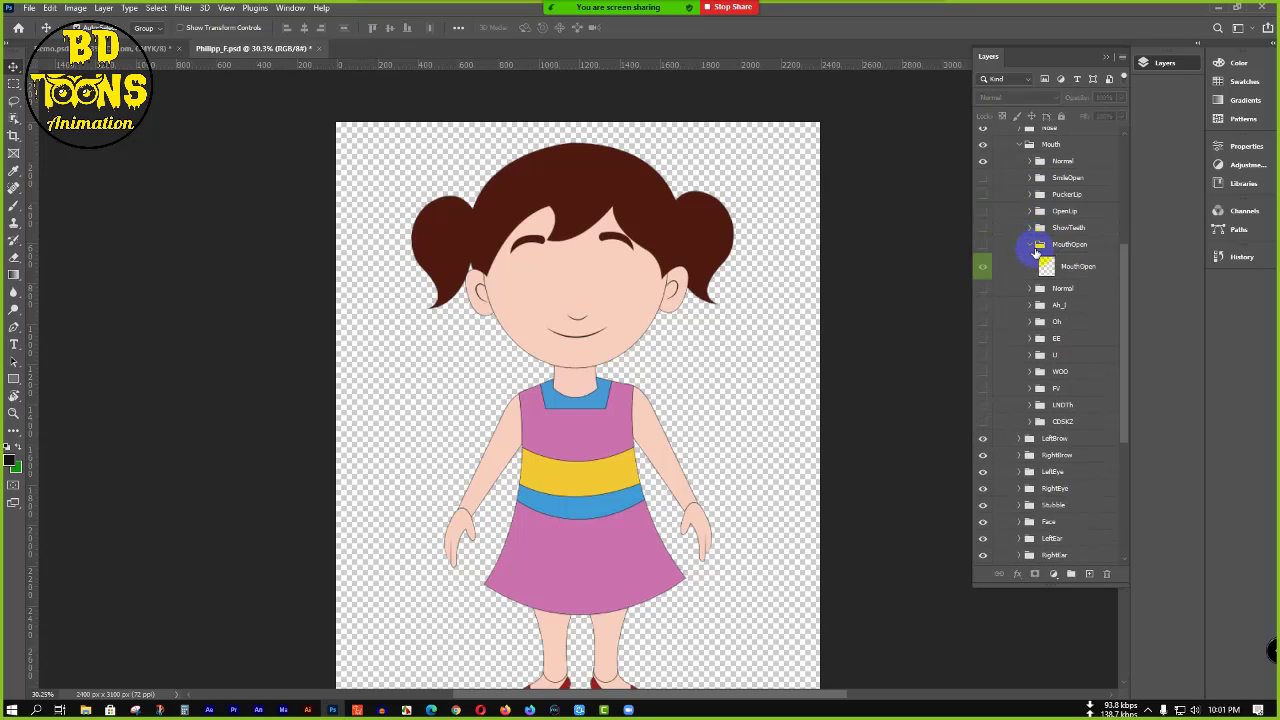
click(1032, 246)
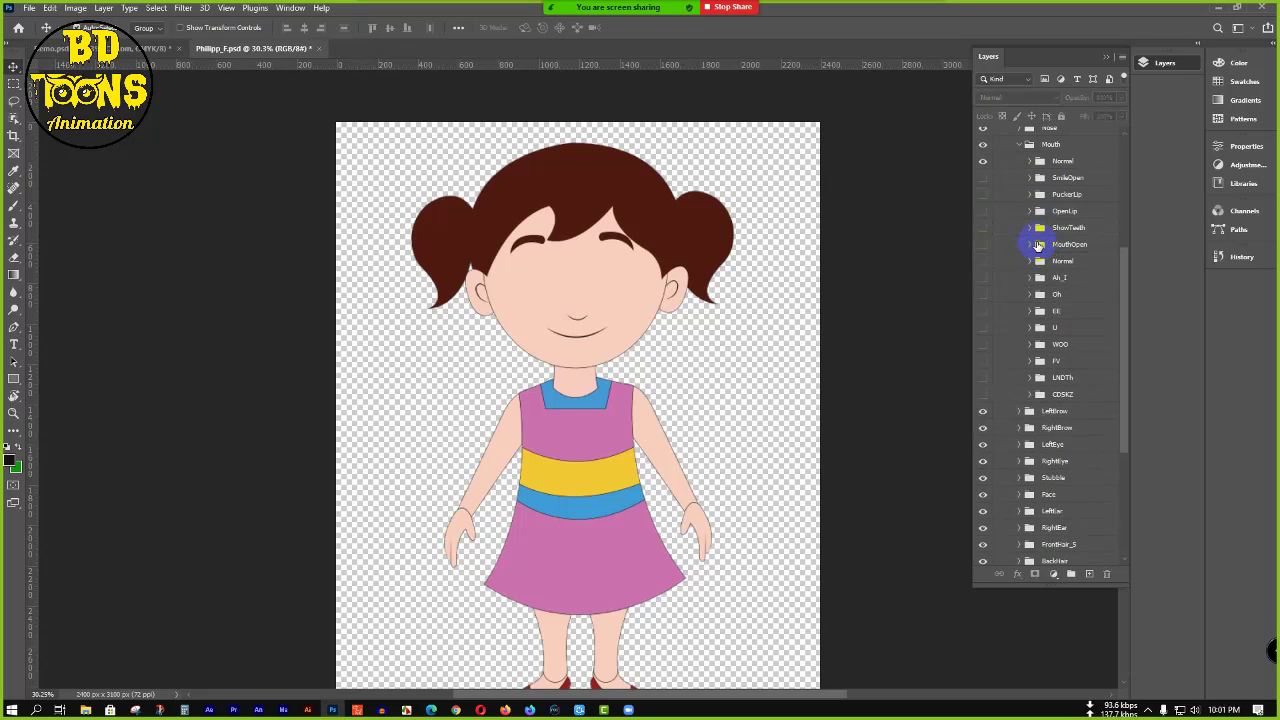
click(1036, 245)
click(1031, 246)
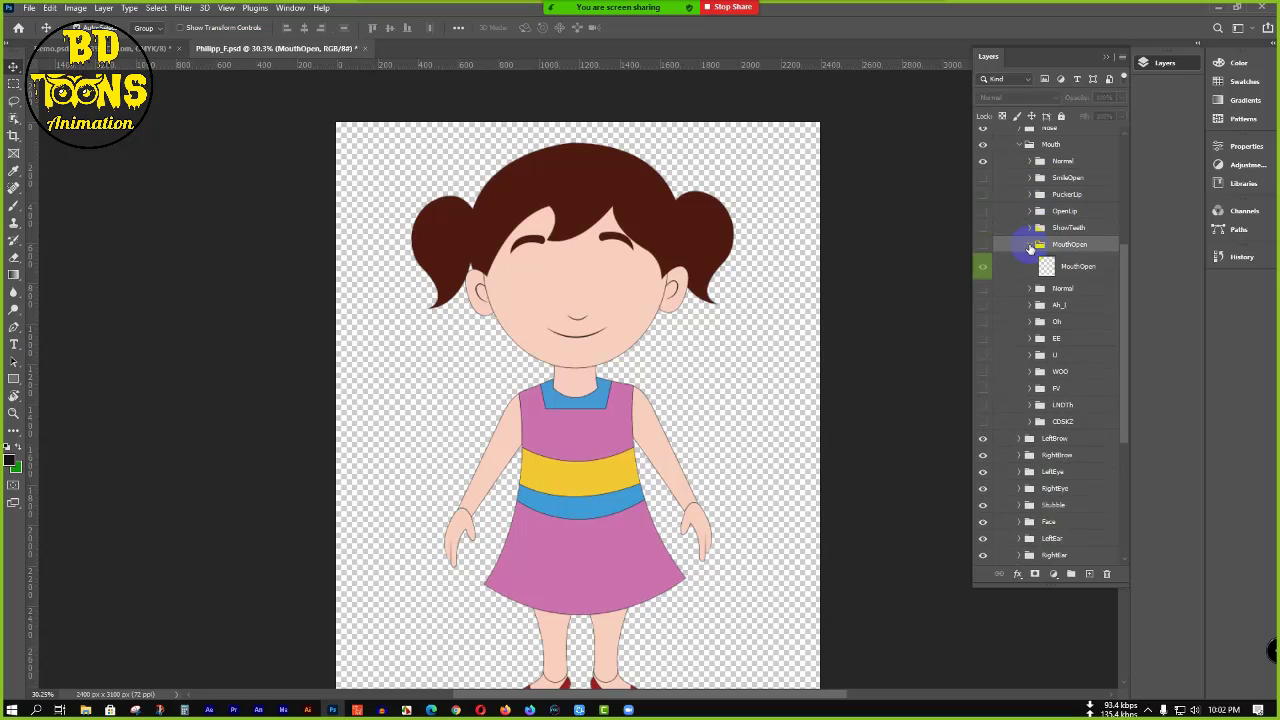
click(1031, 247)
- Delete the original smart object layers from the second Normal mouth group and the Ah_I group, collapsing both groups
click(1033, 259)
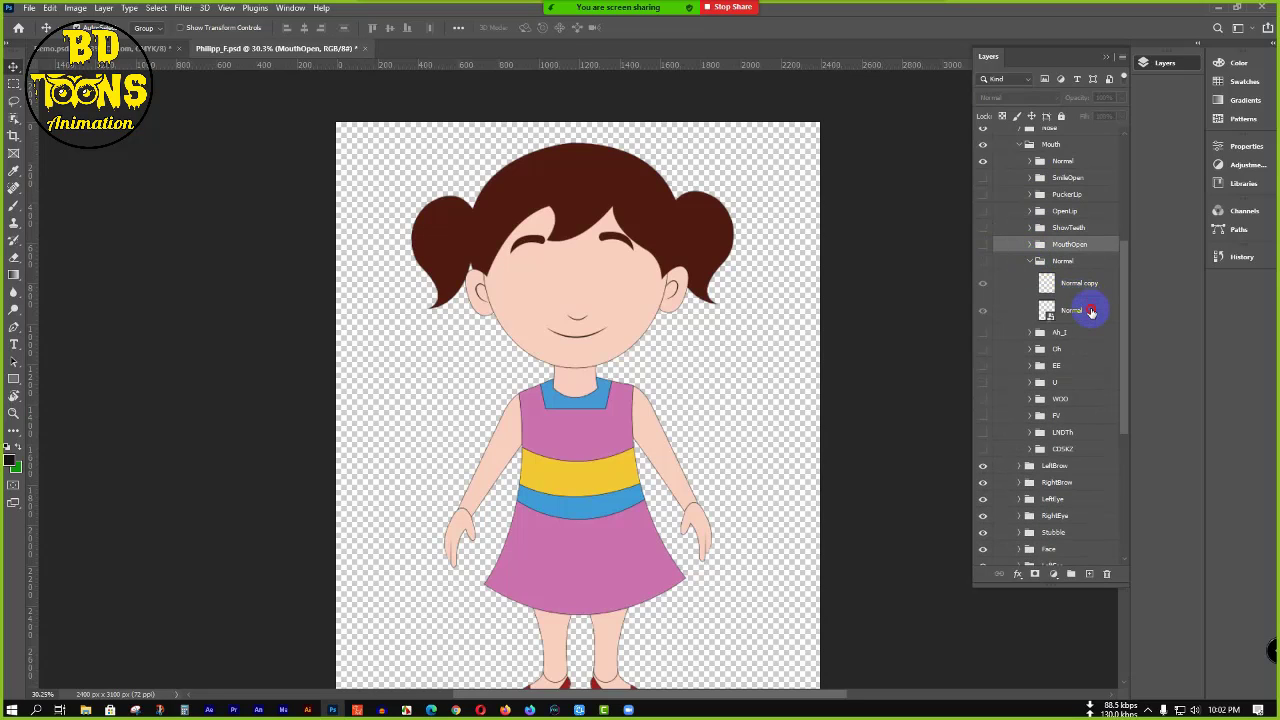
click(1091, 313)
key(Delete)
click(1029, 264)
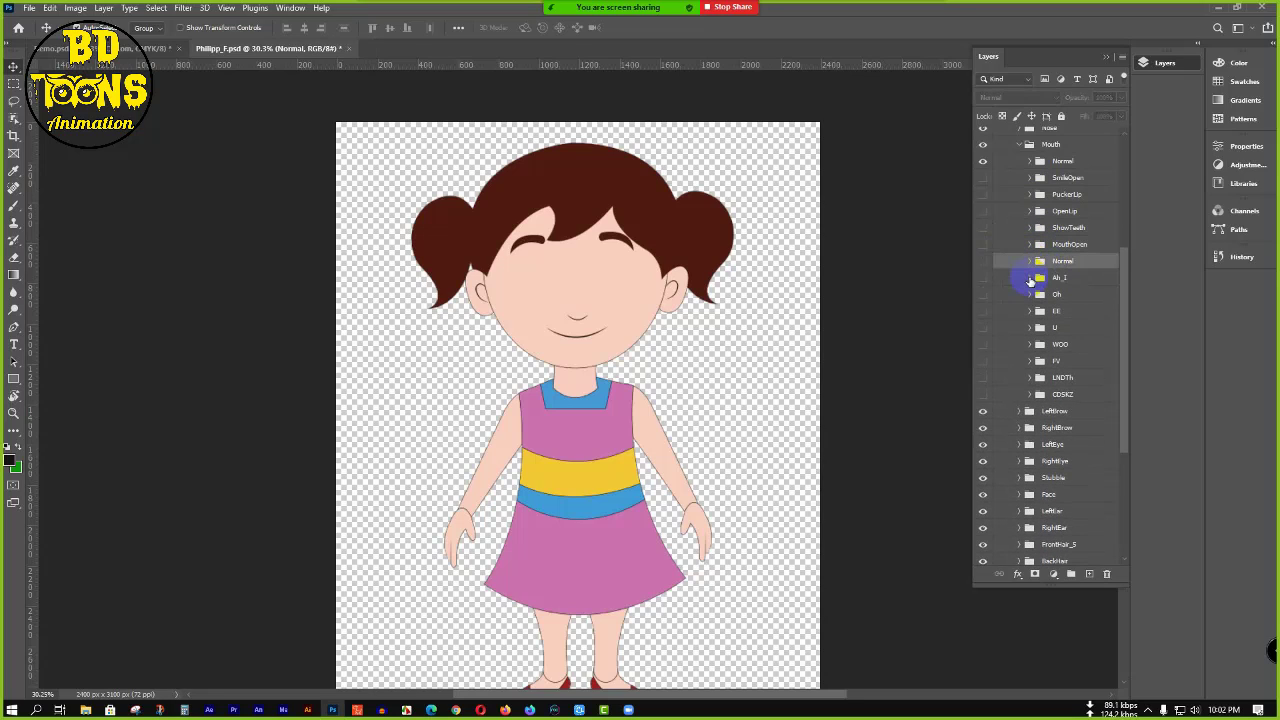
click(1030, 279)
click(1087, 324)
key(Delete)
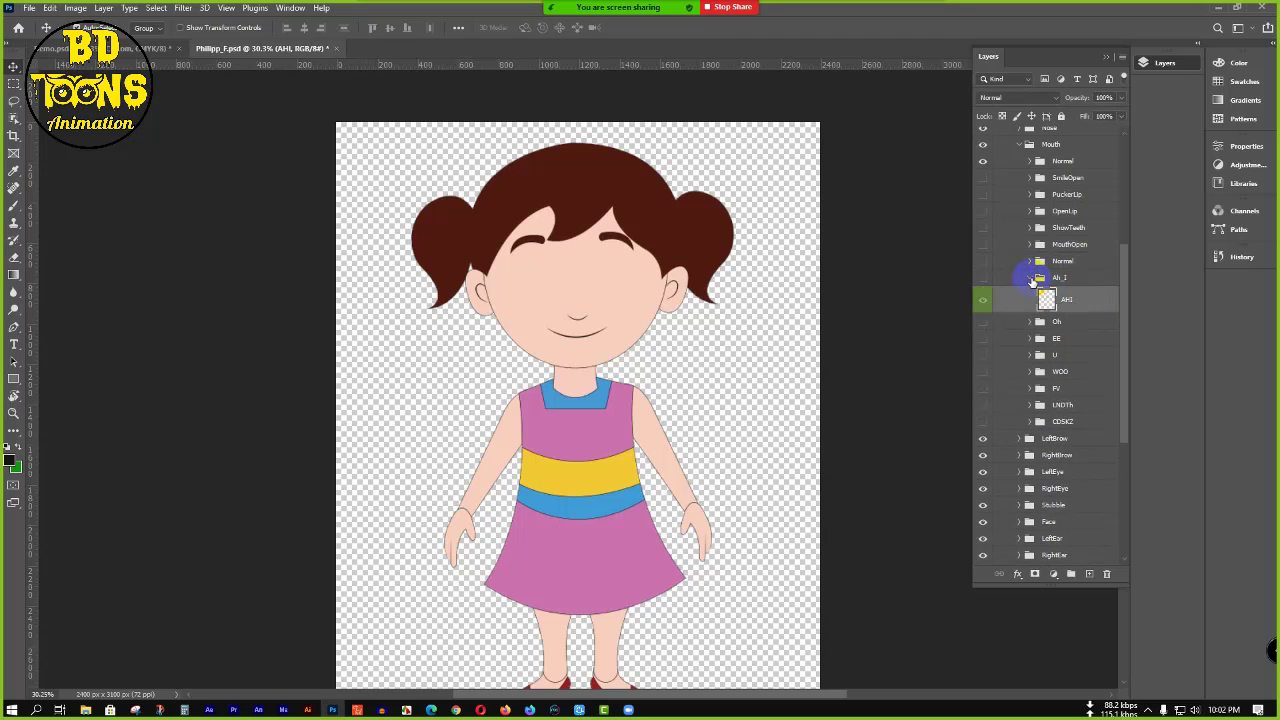
click(1031, 279)
- Delete the original smart object layers from the Oh and EE mouth groups and collapse both groups
click(1030, 294)
click(1088, 344)
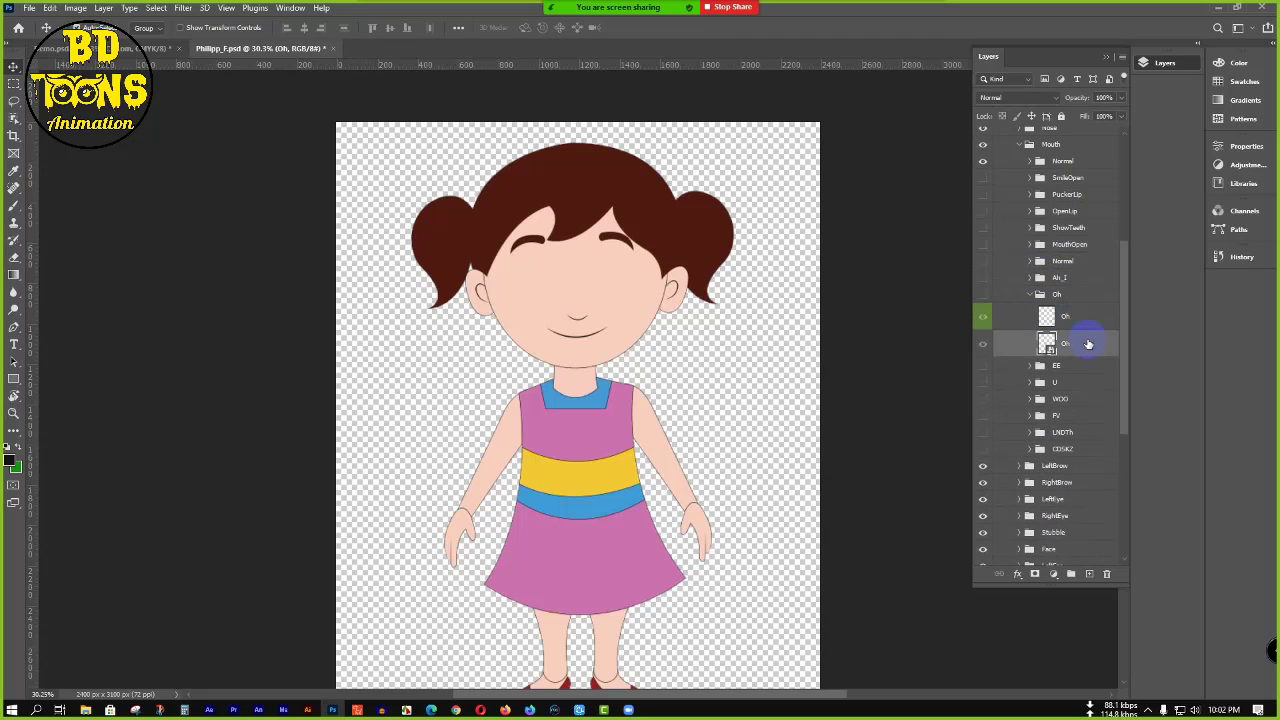
key(Delete)
click(1031, 294)
click(1030, 311)
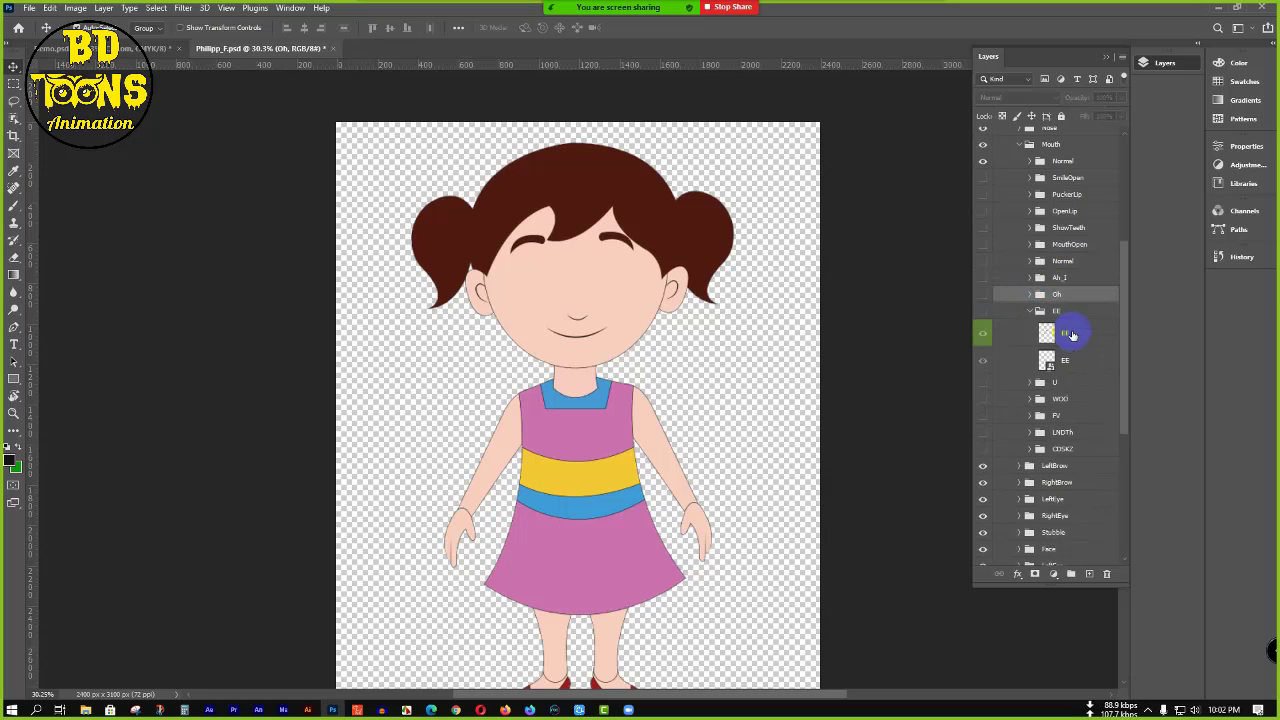
click(1089, 358)
key(Delete)
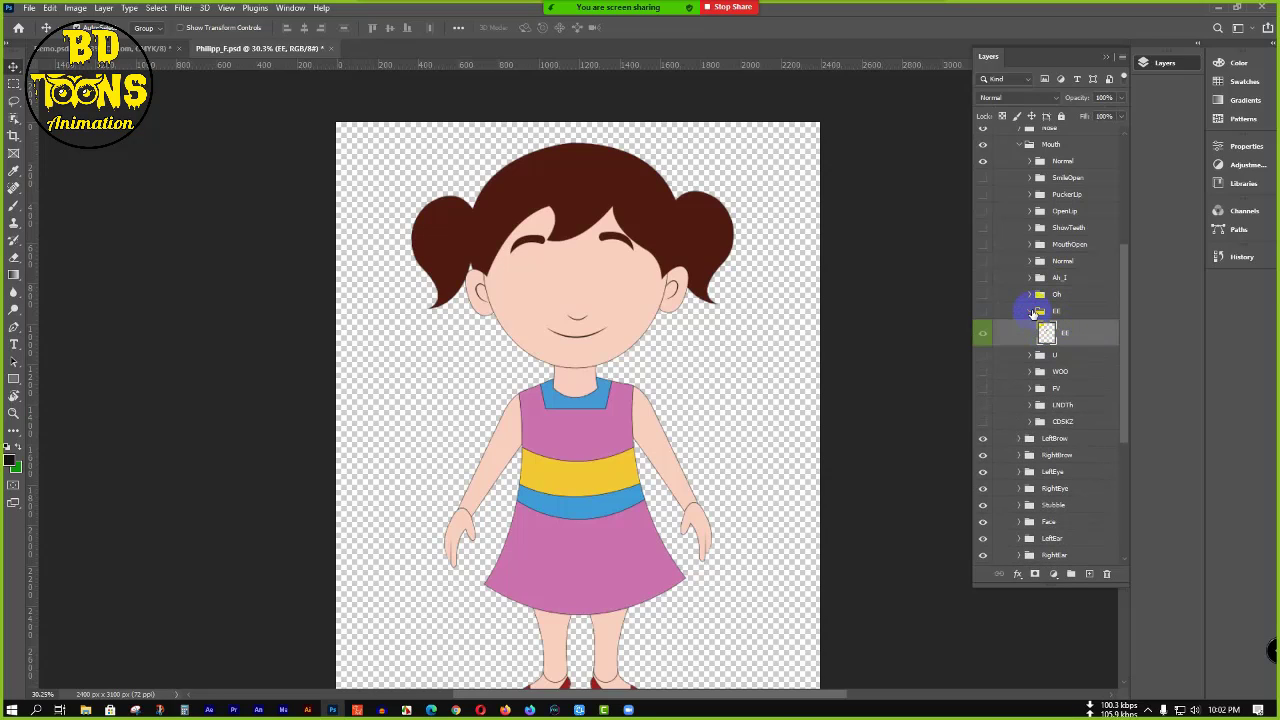
click(1030, 311)
- Delete the original smart object layers from the U and WOO mouth groups and collapse both groups
click(1030, 327)
click(1084, 377)
key(Delete)
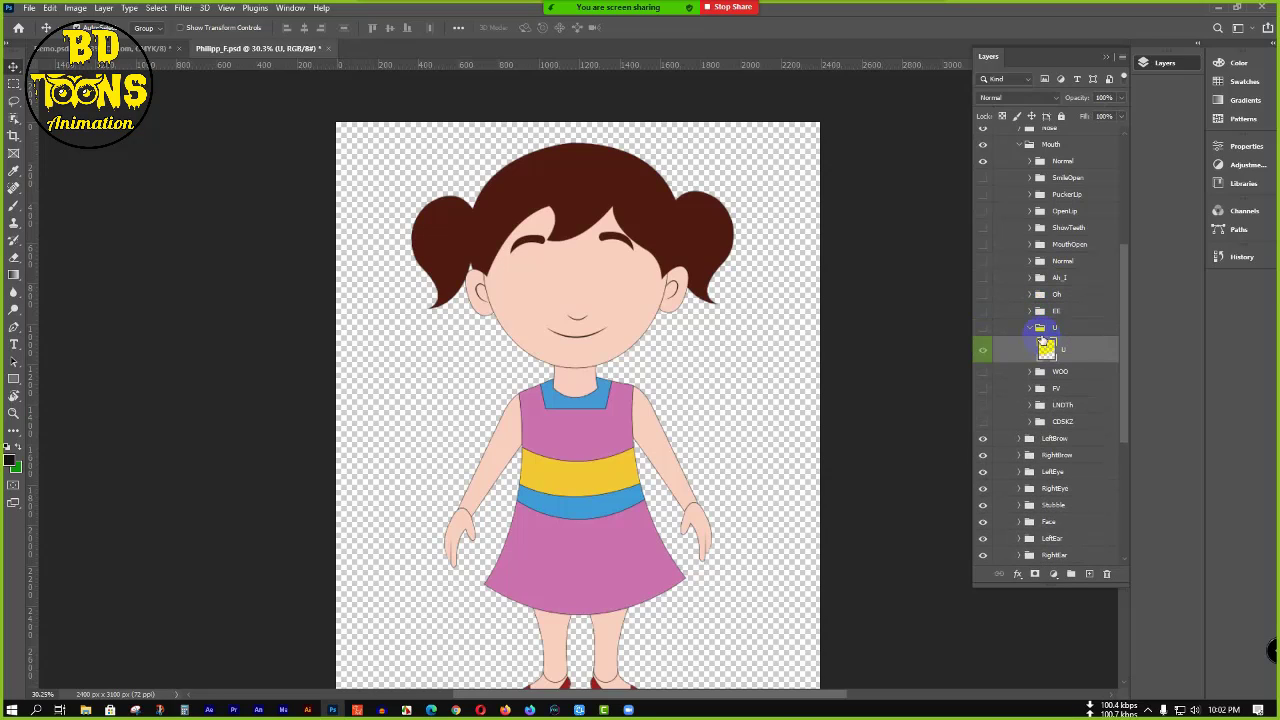
click(1030, 327)
click(1030, 344)
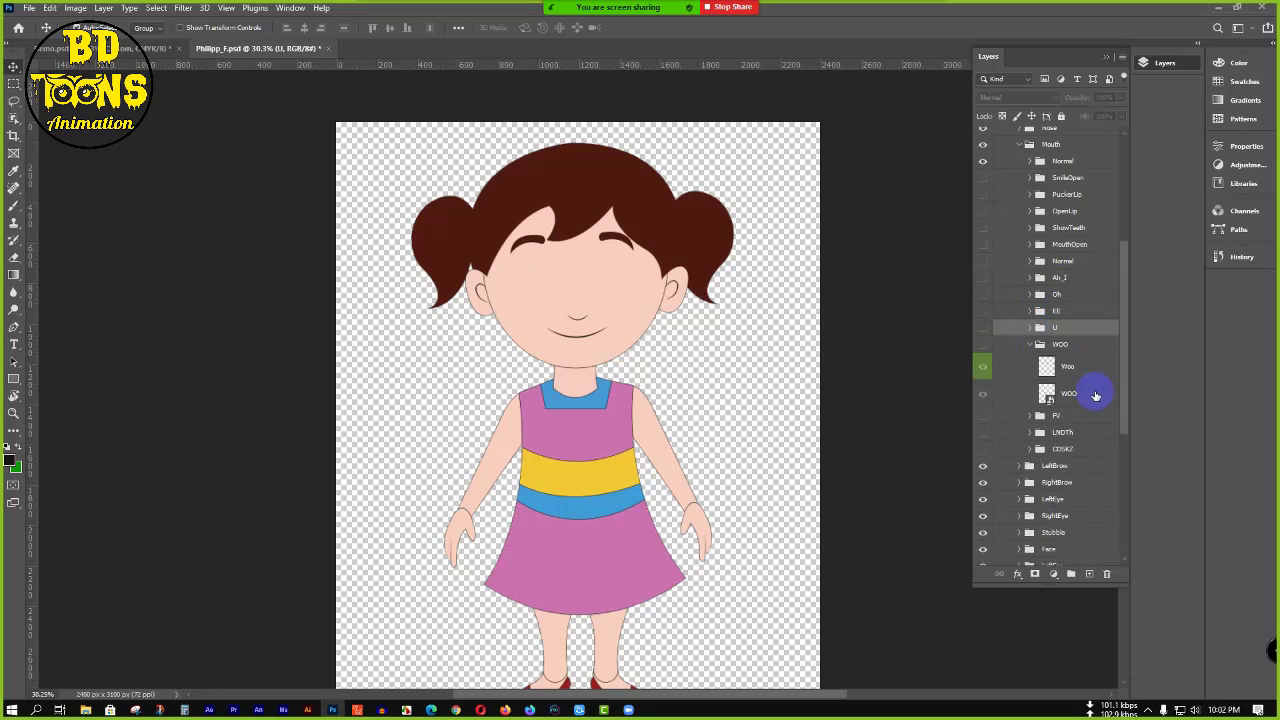
click(1095, 392)
key(Delete)
click(1030, 344)
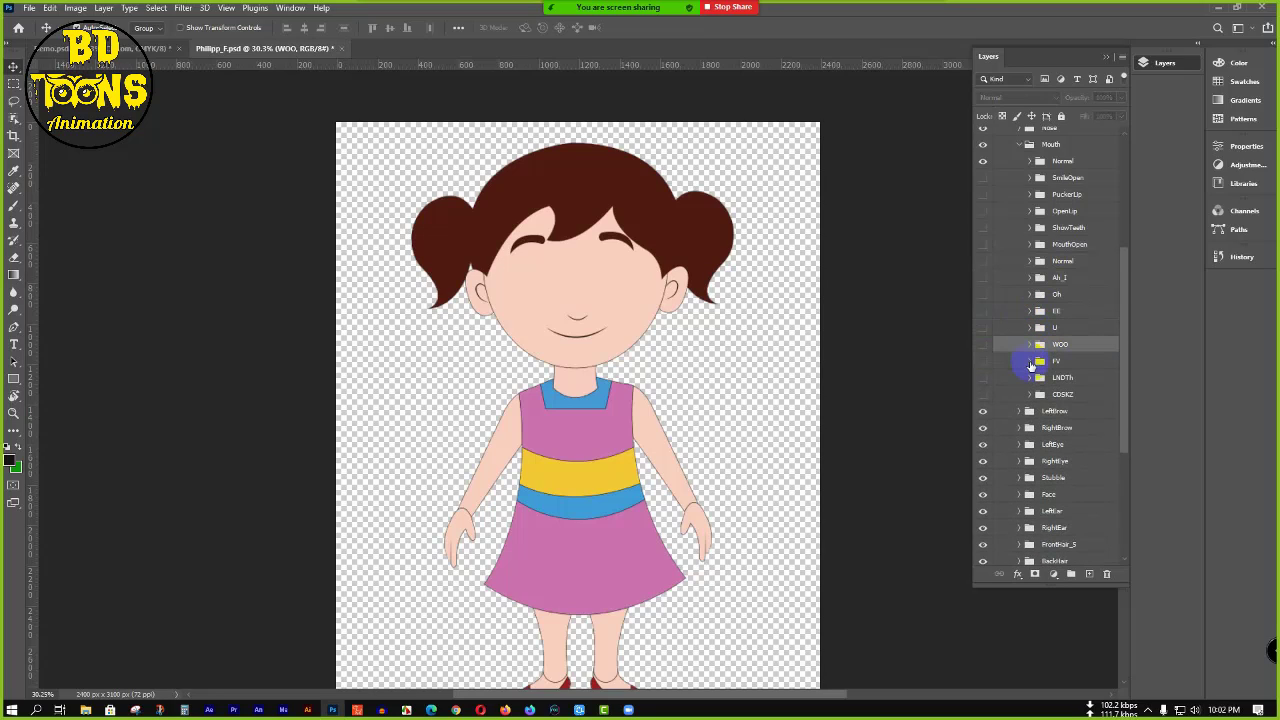
- Delete the original smart object layers from the FV and LNDTh mouth groups and collapse both groups
click(1030, 361)
click(1073, 408)
key(Delete)
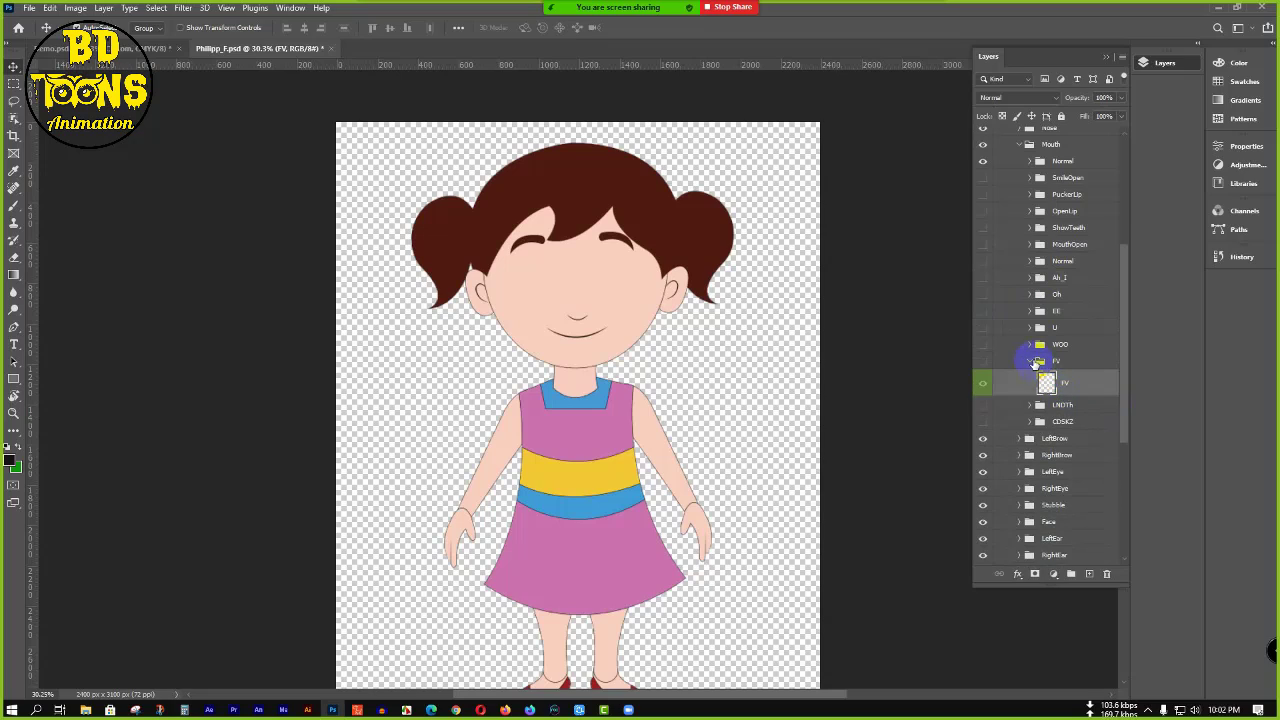
click(1030, 360)
click(1030, 377)
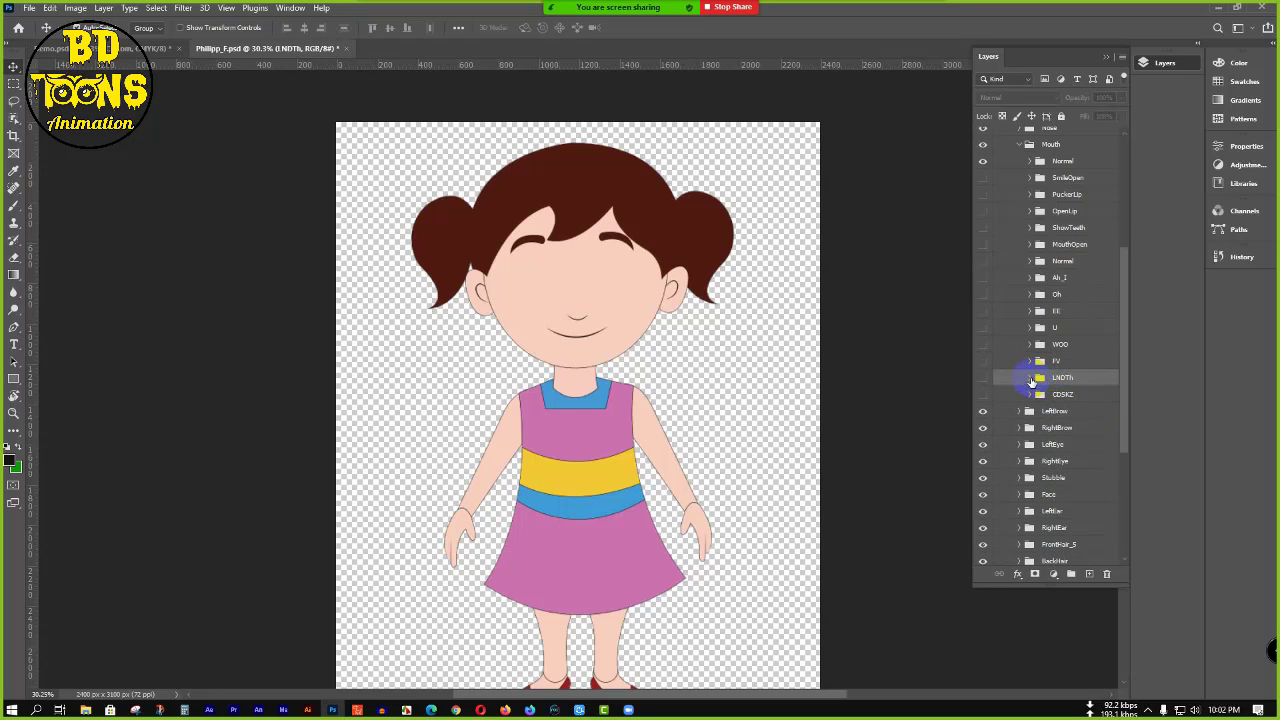
click(1071, 408)
click(1092, 427)
key(Delete)
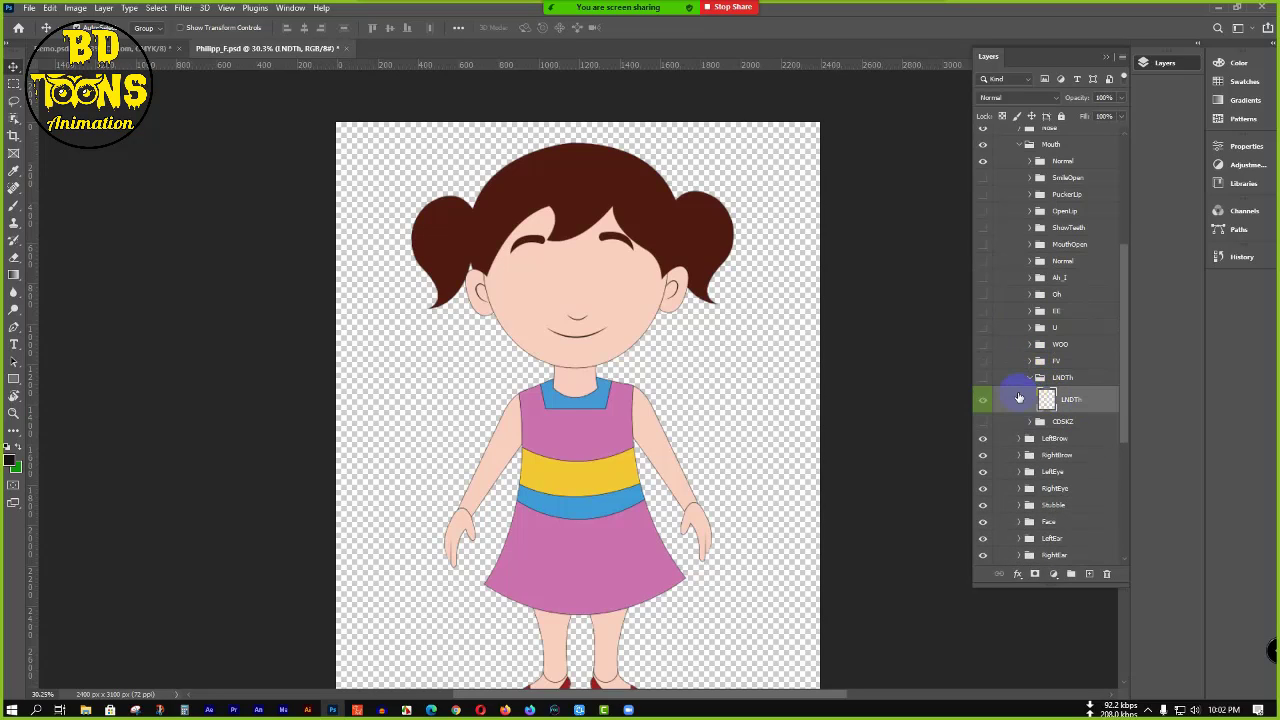
click(1032, 378)
- Delete the original smart object layer from the CDSKZ group, then collapse it and the parent Mouth group
click(1030, 394)
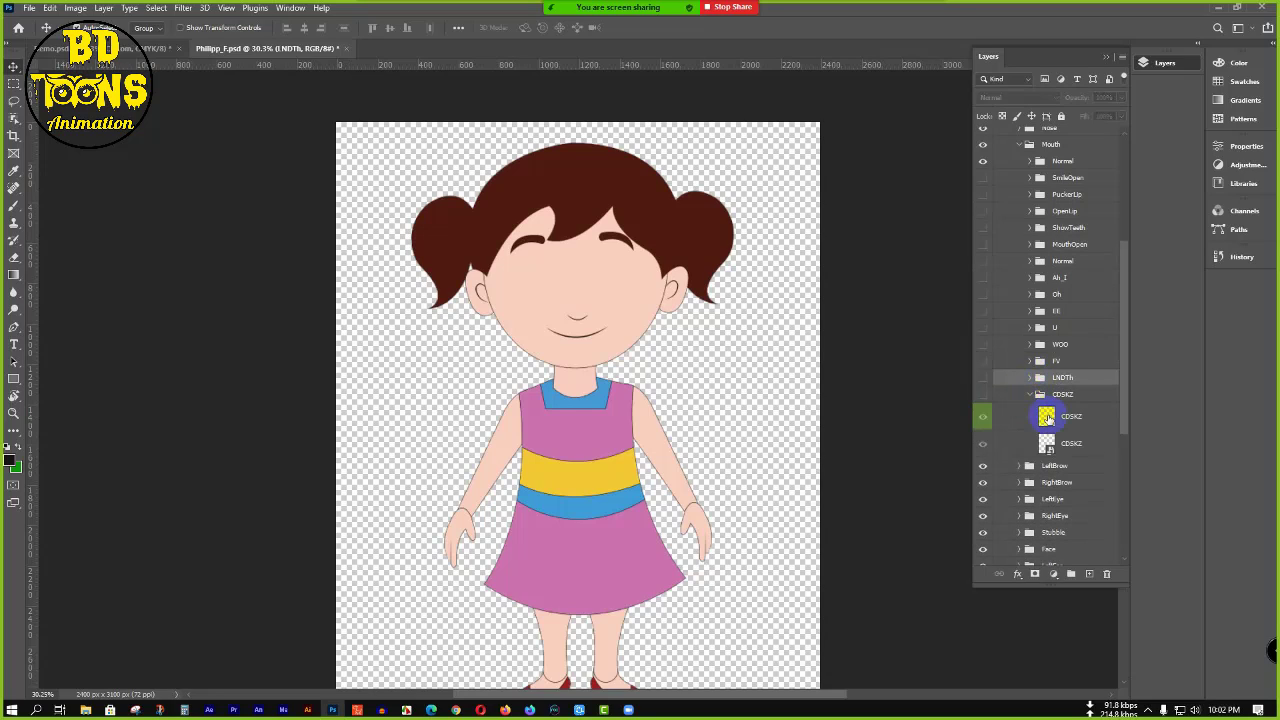
click(1072, 418)
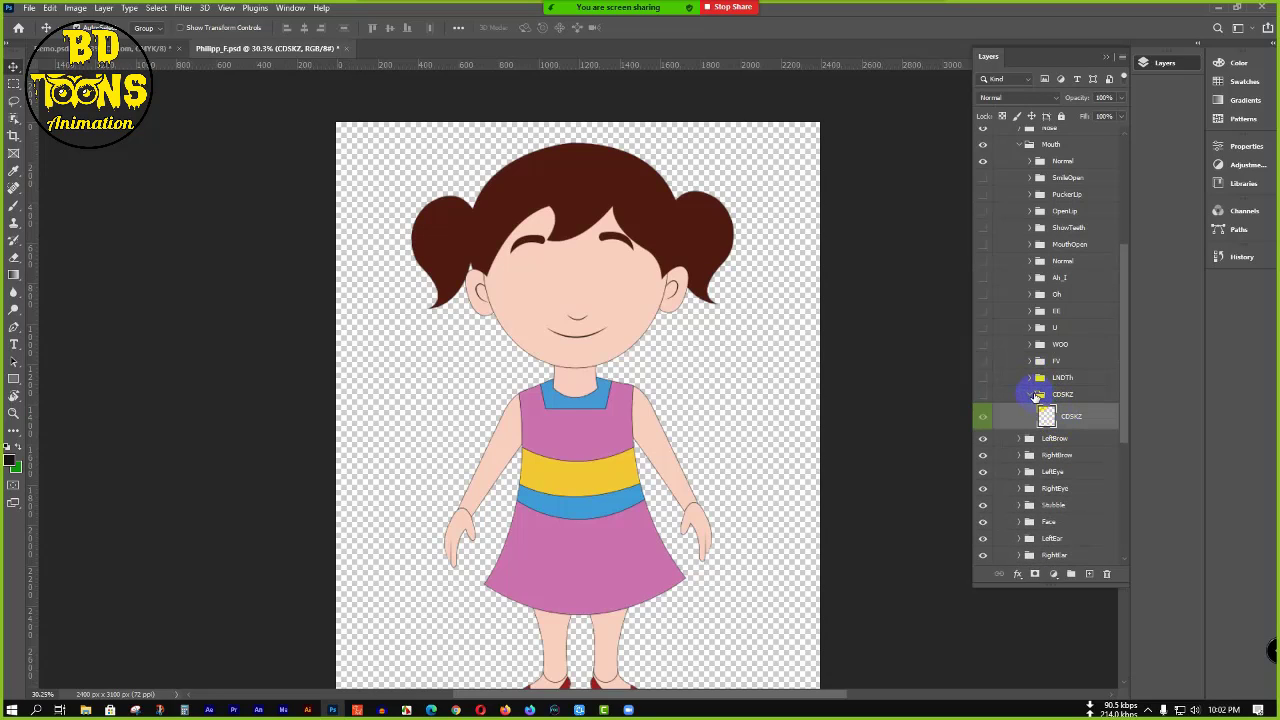
click(1030, 394)
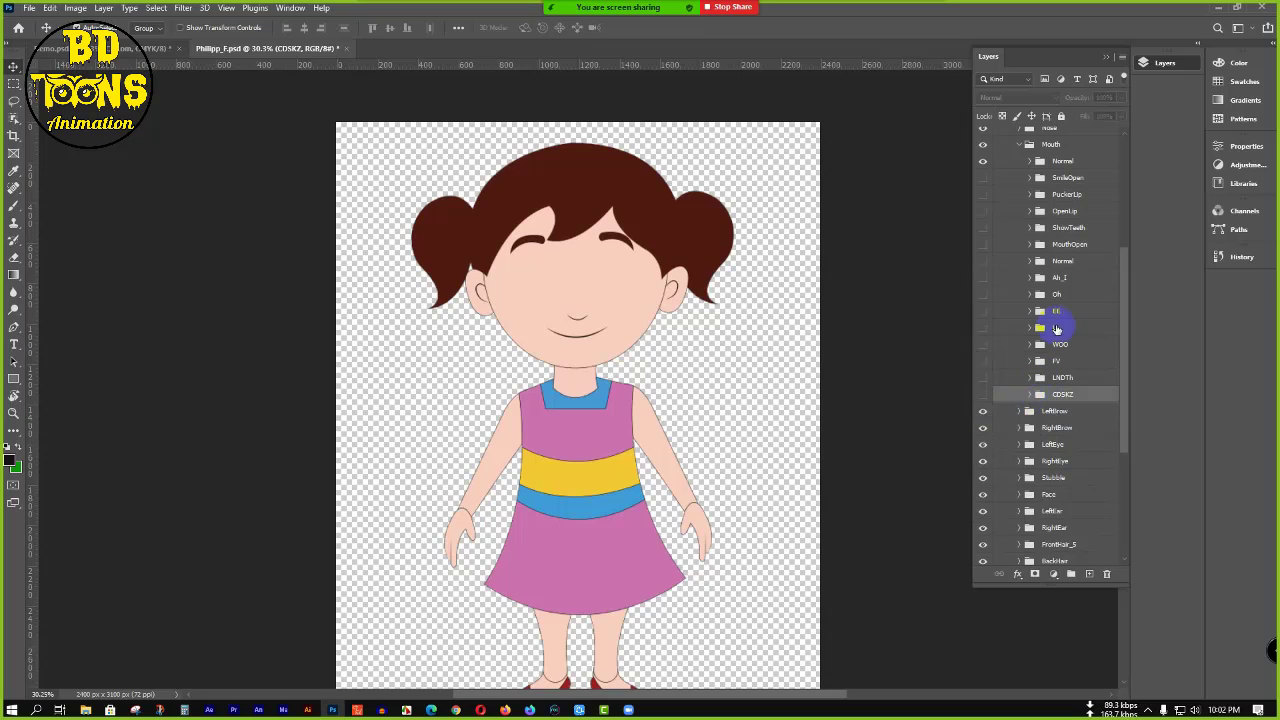
scroll(1058, 290, up, 2)
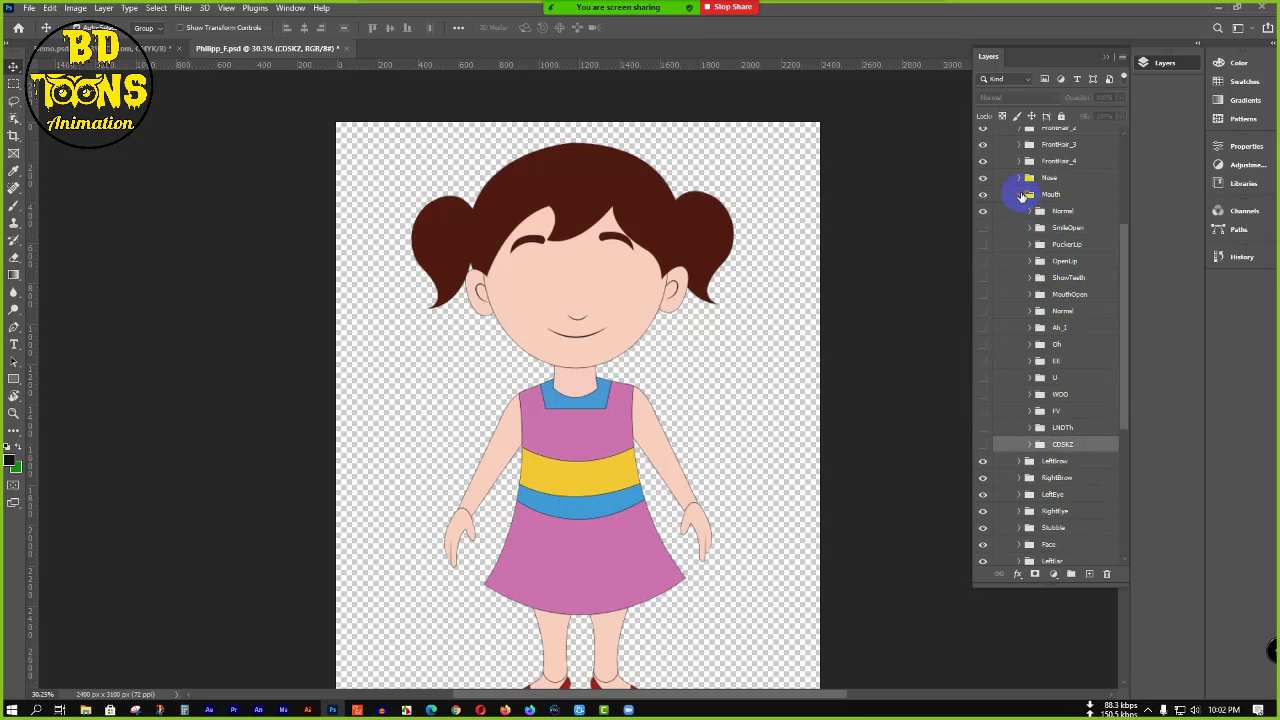
click(1023, 195)
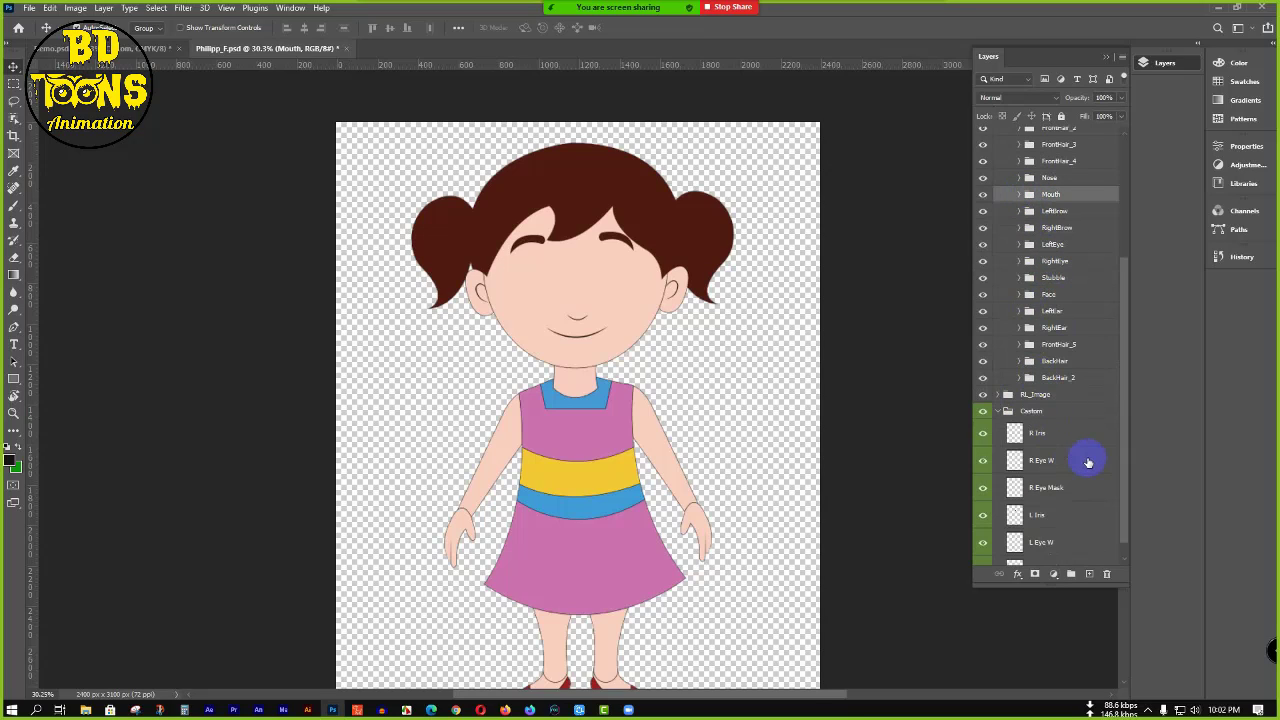
- Delete the original Iris, EyeWhite and Mask layers from the Normal subgroup of the LeftEye group, leaving their folders empty
scroll(1088, 462, down, 1)
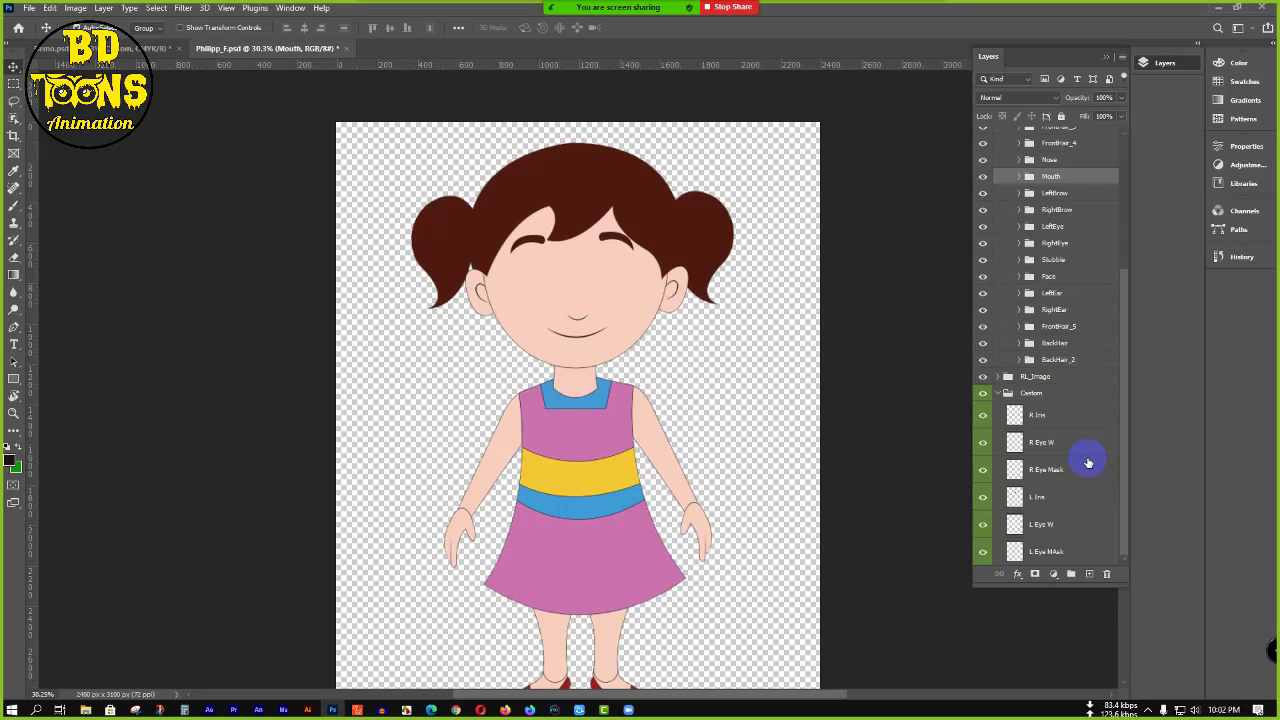
click(1052, 229)
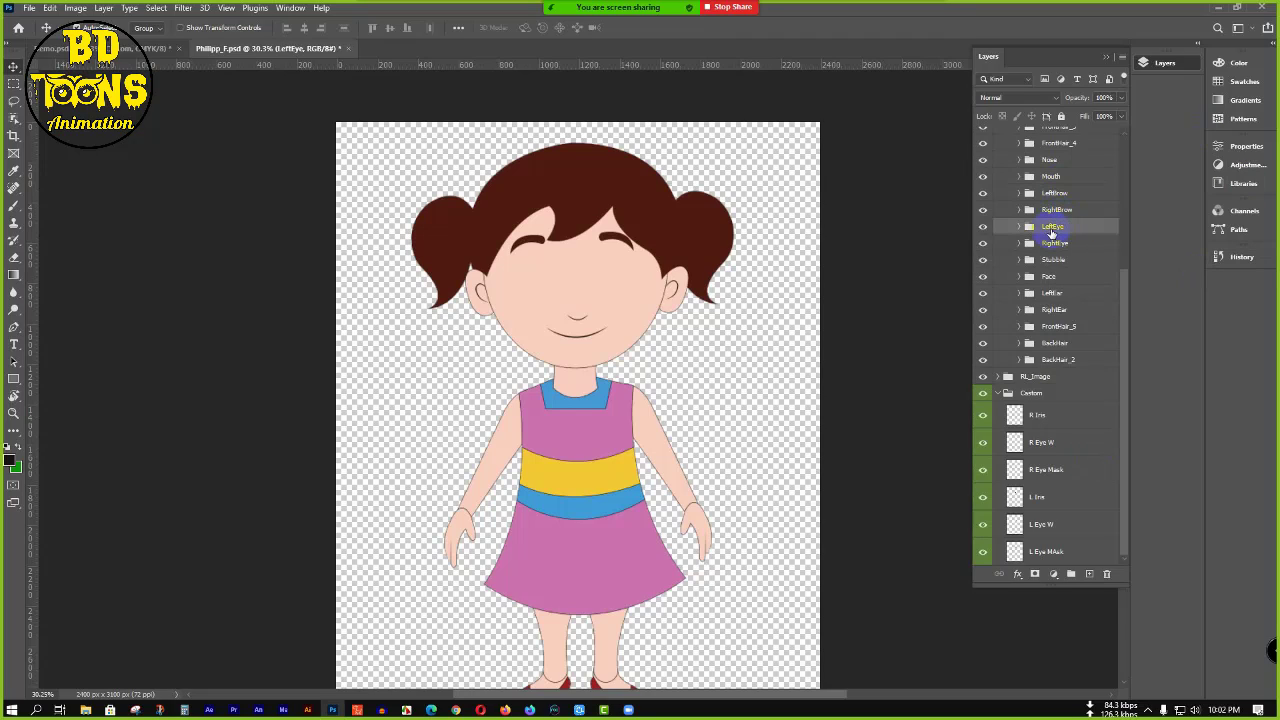
click(1017, 229)
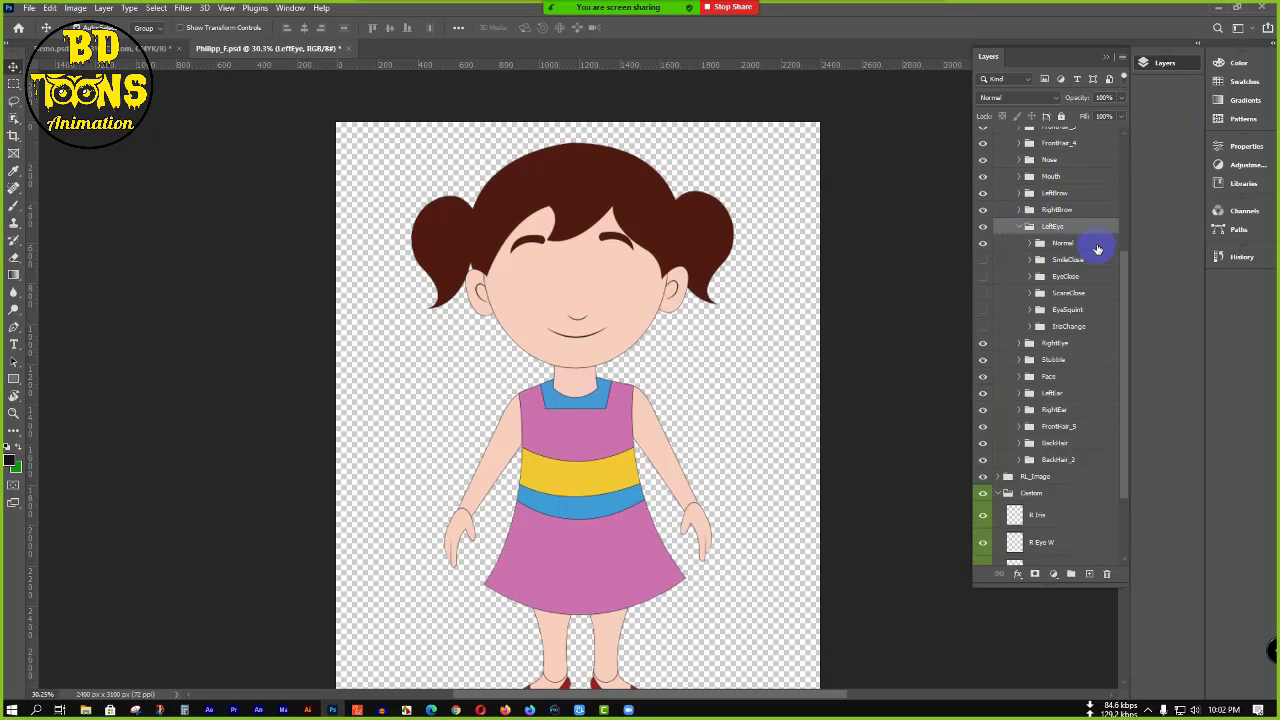
click(1097, 247)
click(1031, 244)
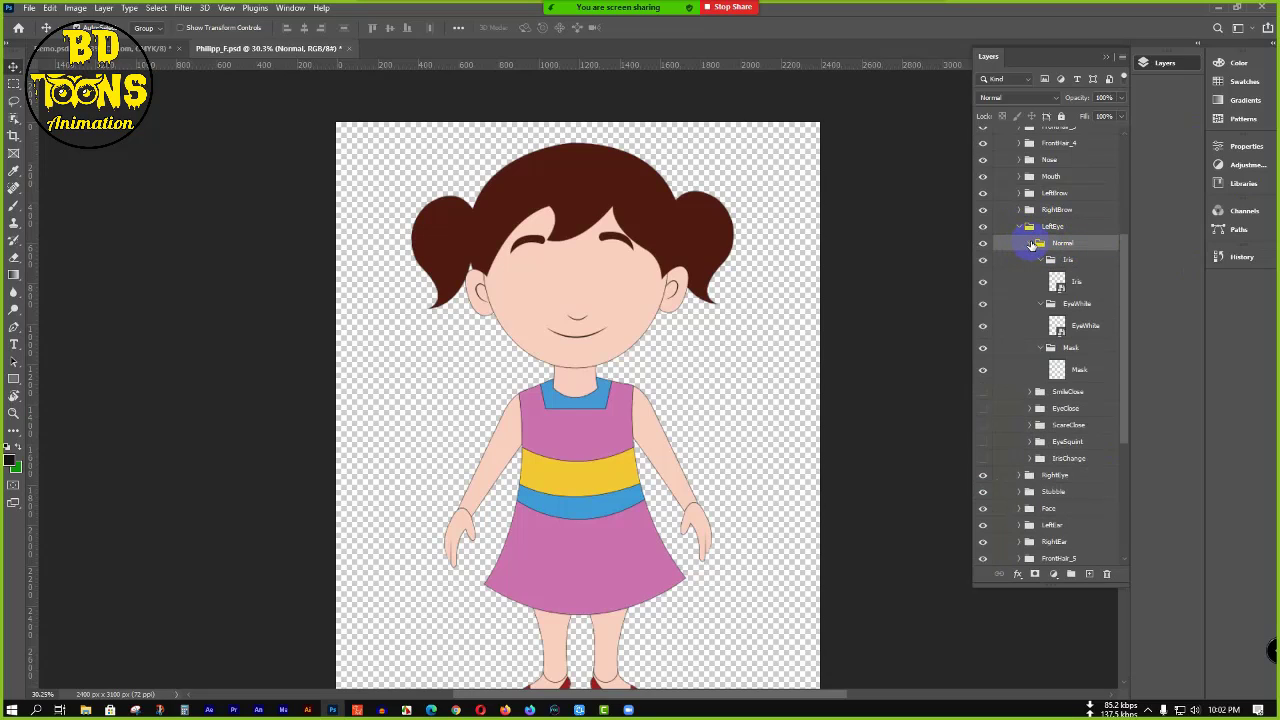
click(1031, 244)
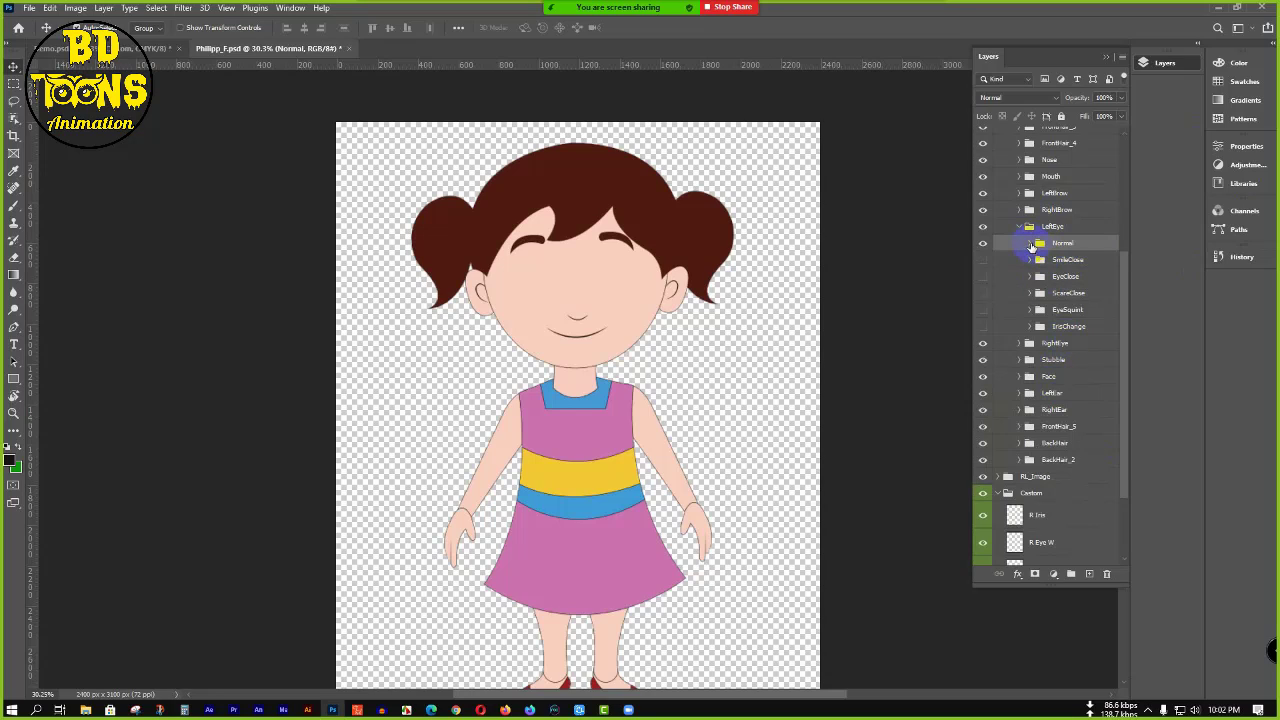
click(1031, 244)
click(1090, 284)
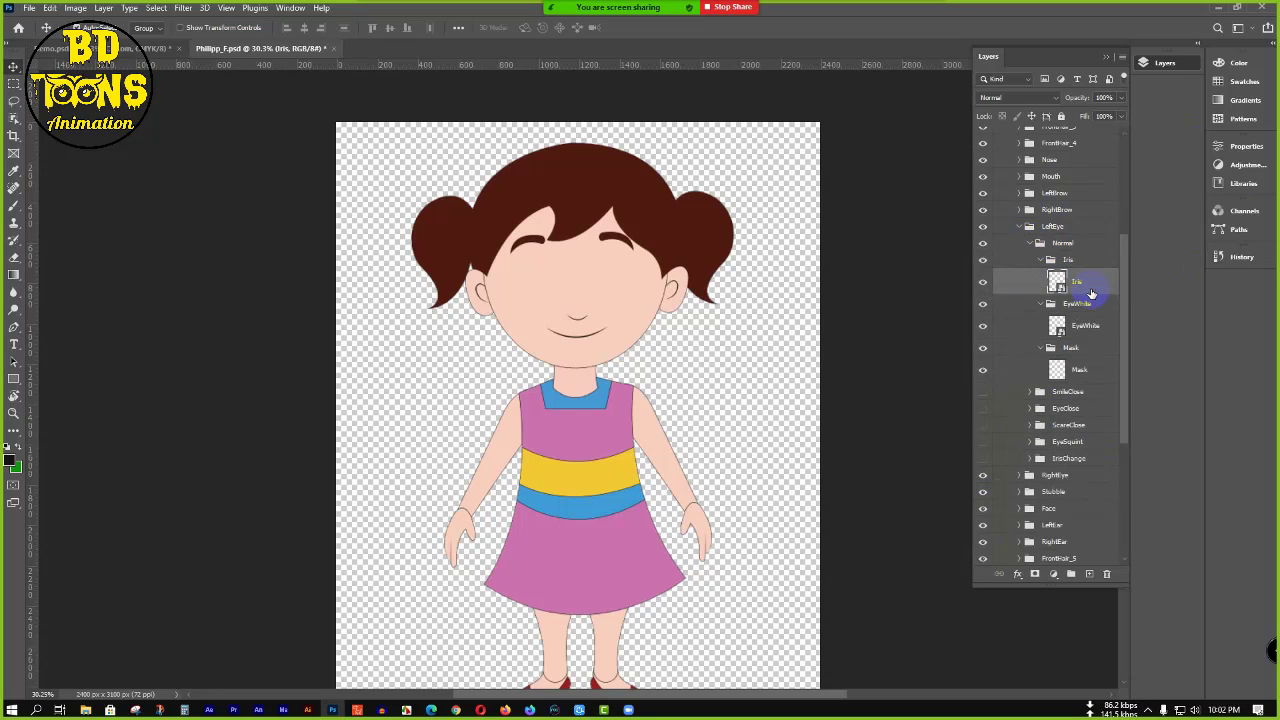
key(Delete)
click(1100, 305)
key(Delete)
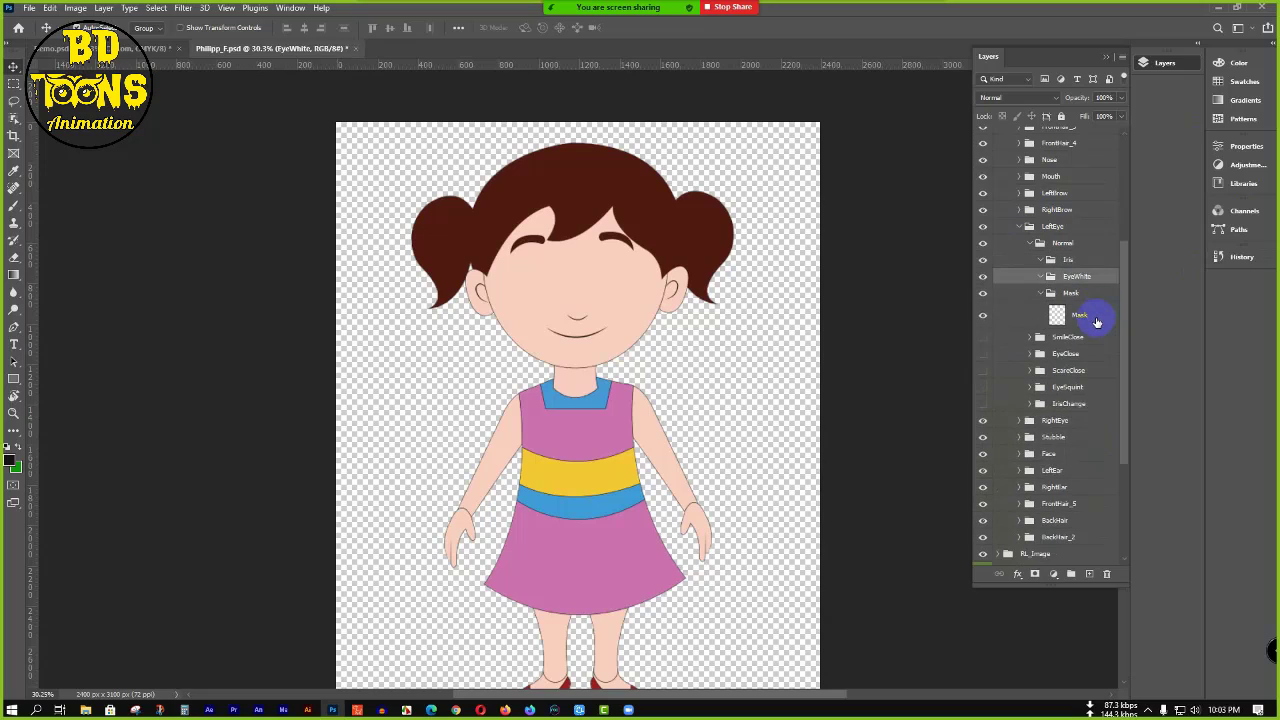
click(1093, 320)
key(Delete)
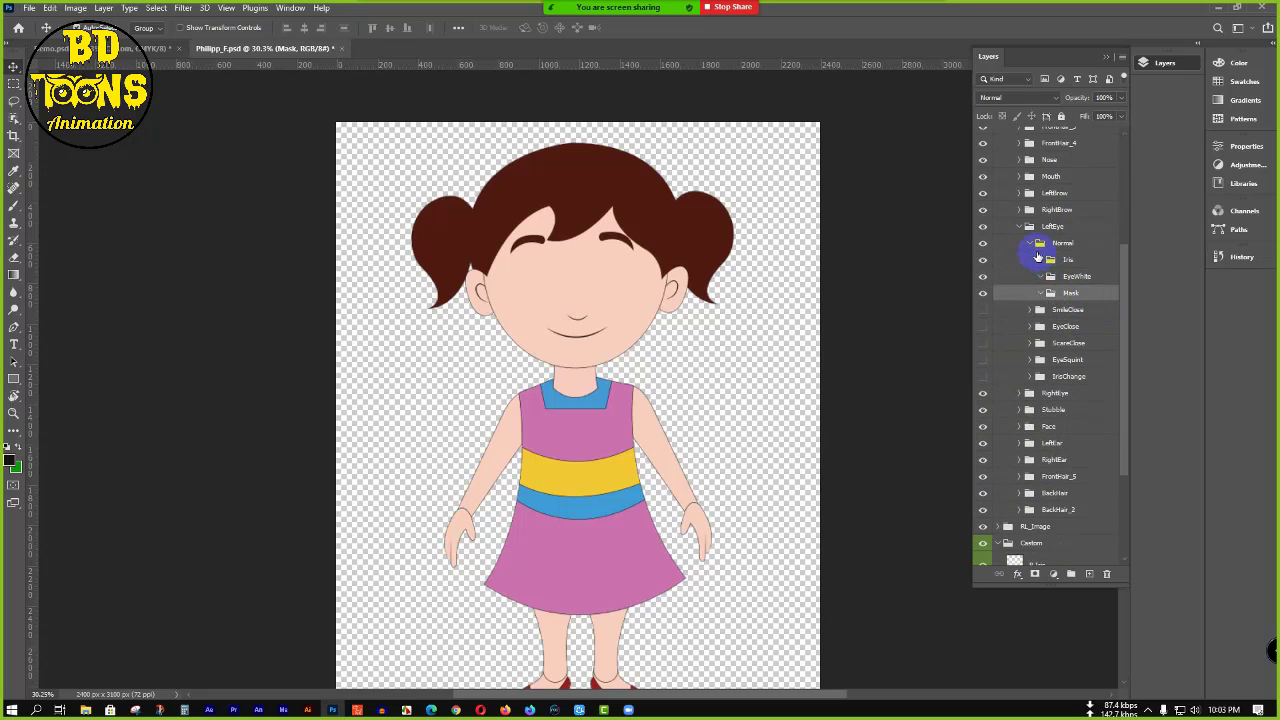
scroll(1057, 522, down, 3)
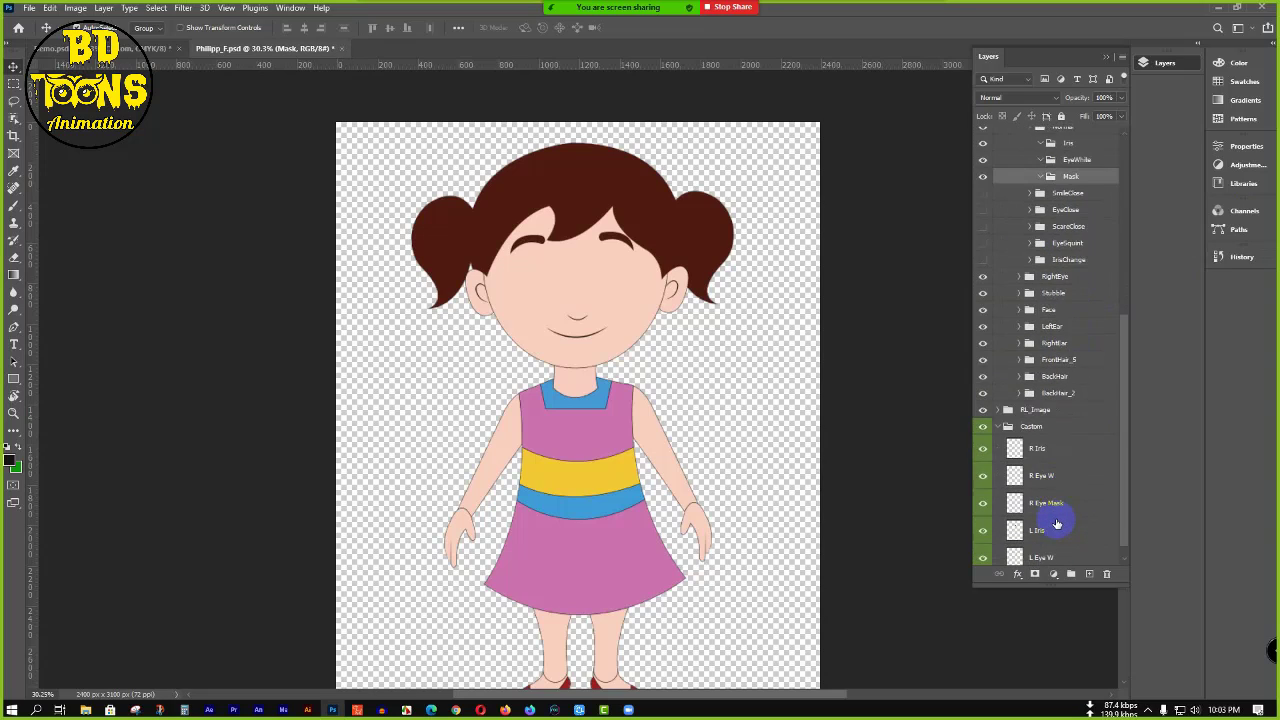
- Move the L Iris, L Eye W and L Eye Mask layers from the Custom group into the LeftEye group
click(1068, 552)
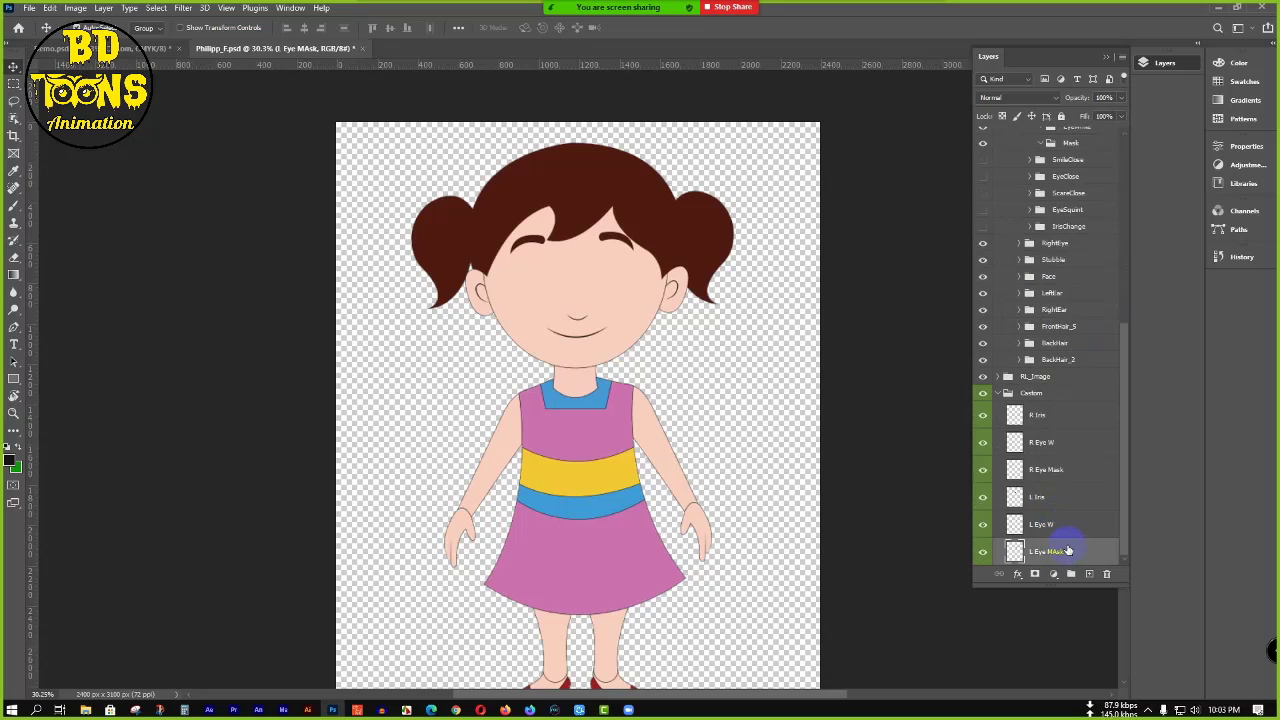
shift+click(1071, 499)
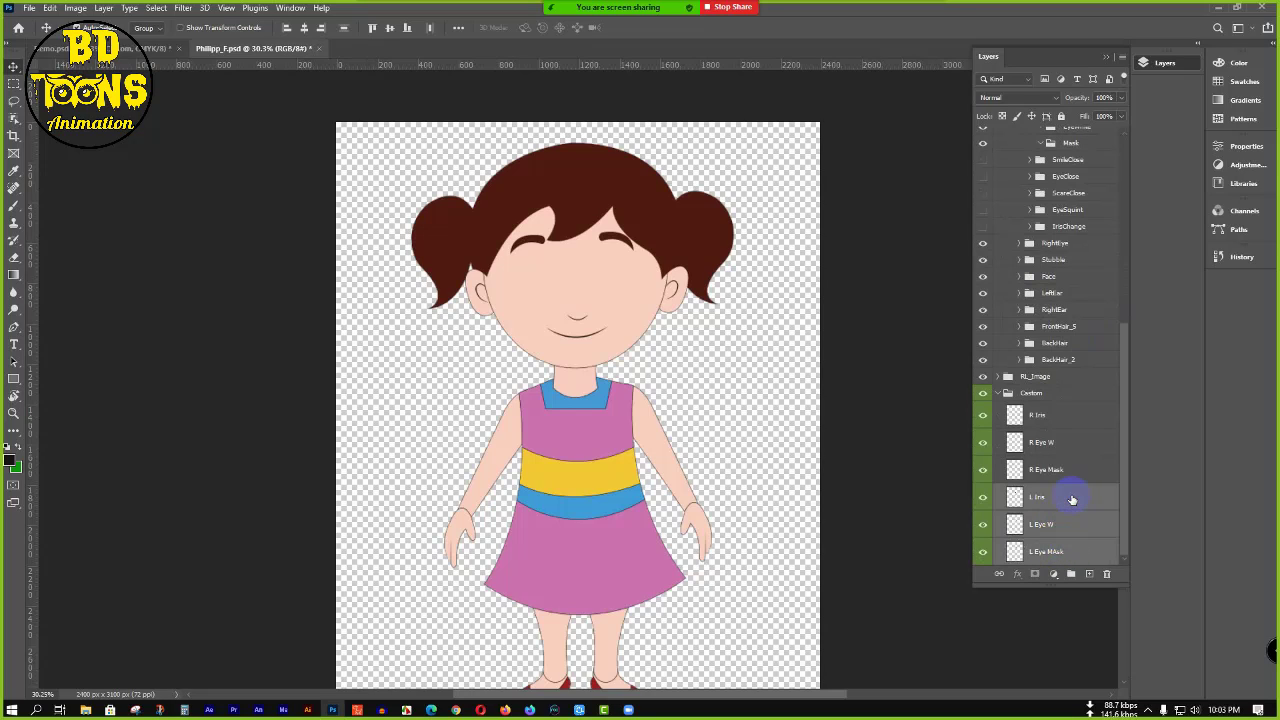
drag(1071, 499, 1065, 229)
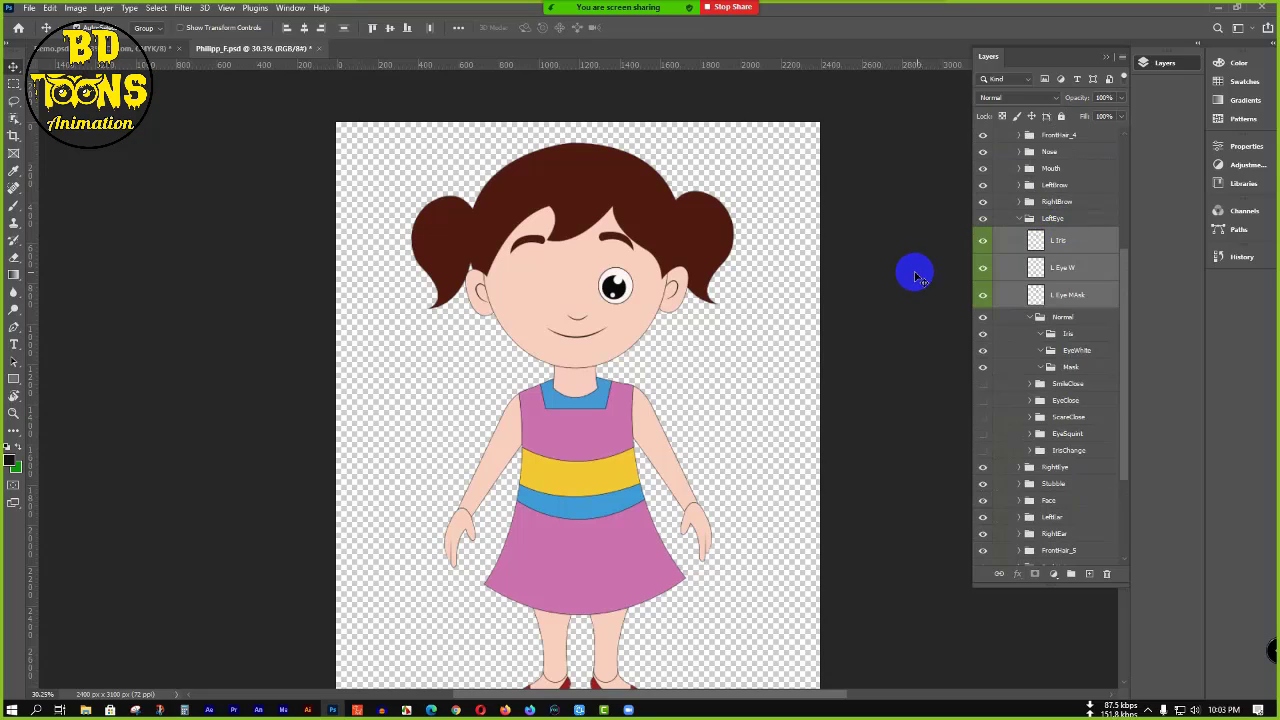
click(917, 272)
click(1075, 221)
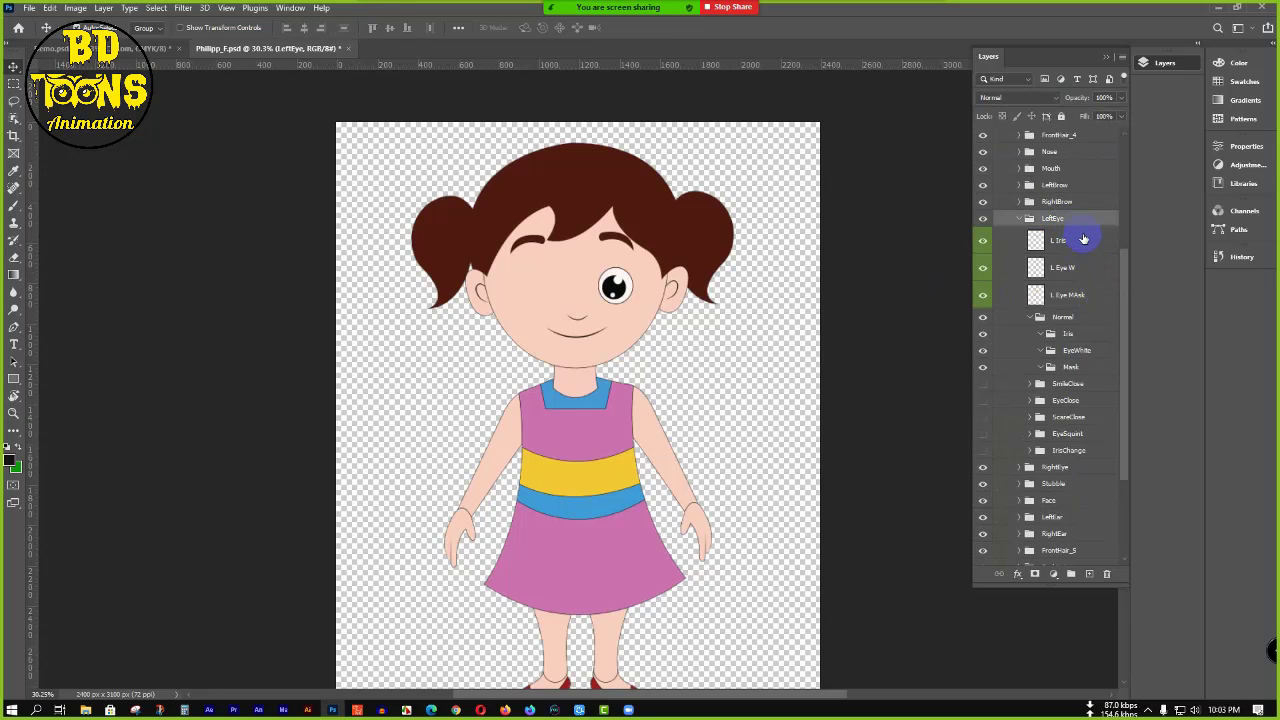
- Place L Iris in the Iris folder and L Eye W in the EyeWhite folder of LeftEye's Normal group, and collapse that group
click(1083, 243)
drag(1091, 248, 1097, 343)
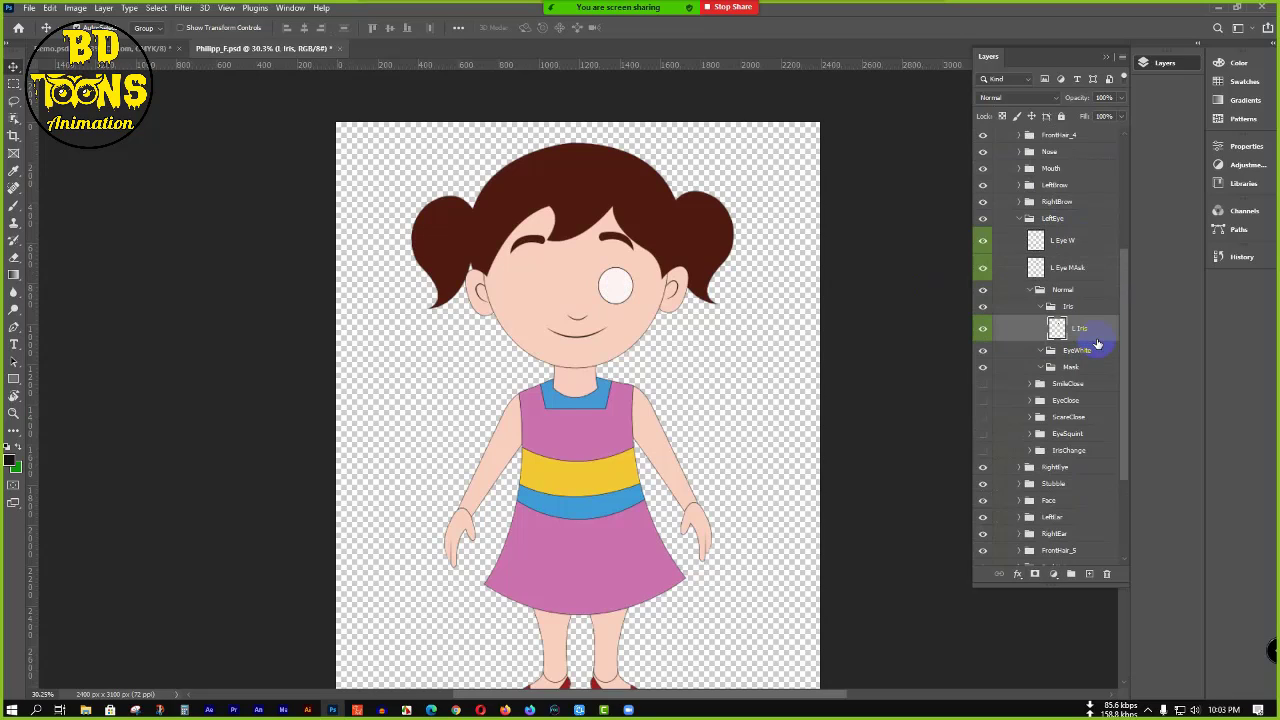
click(1041, 307)
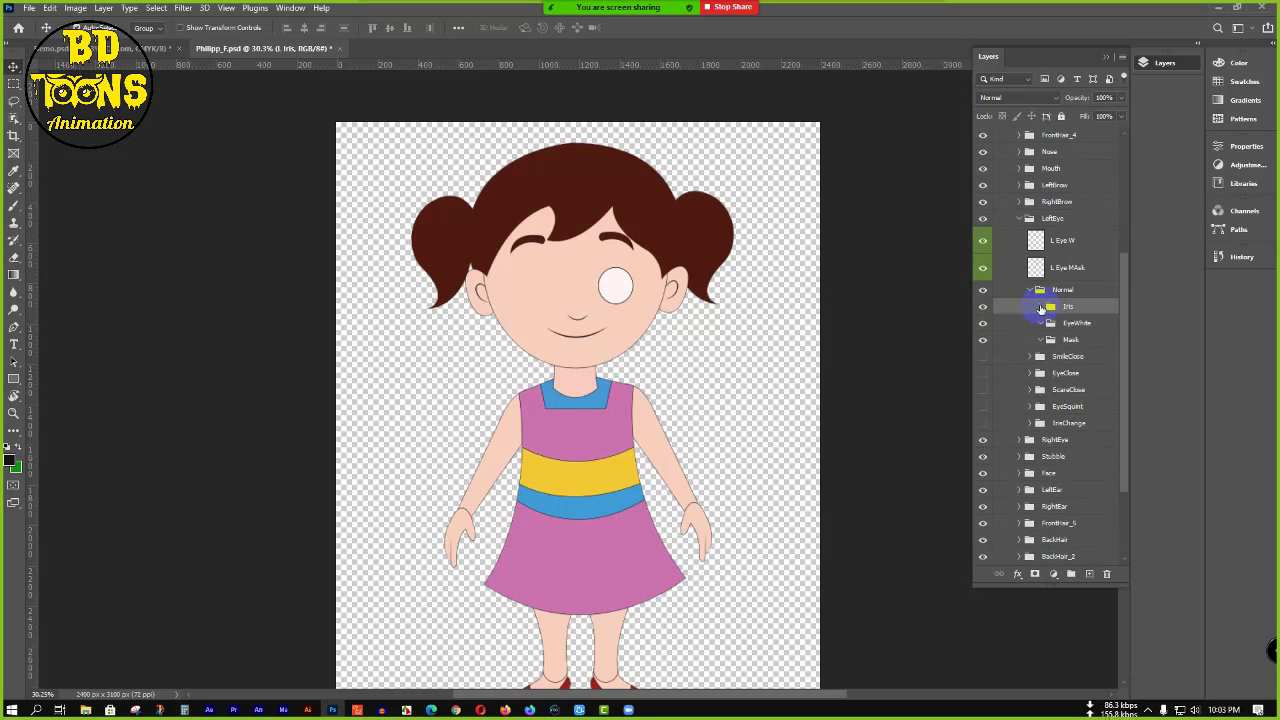
click(1085, 245)
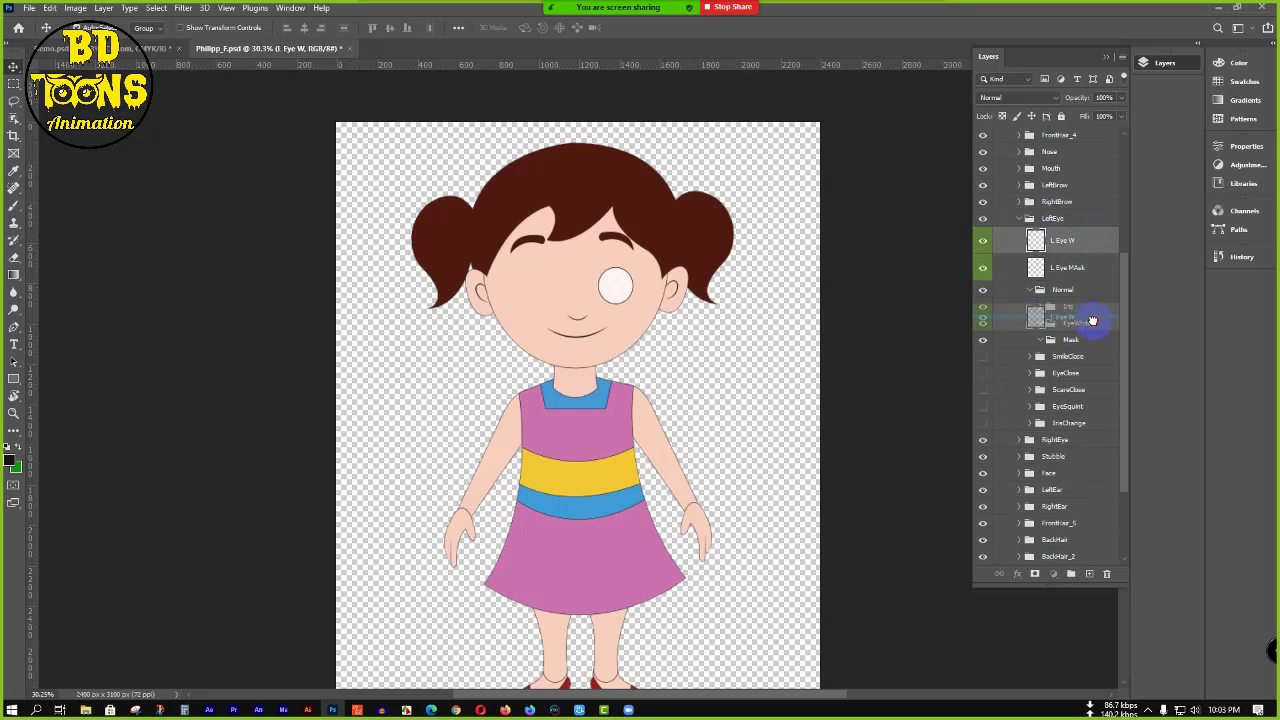
drag(1094, 327, 1043, 316)
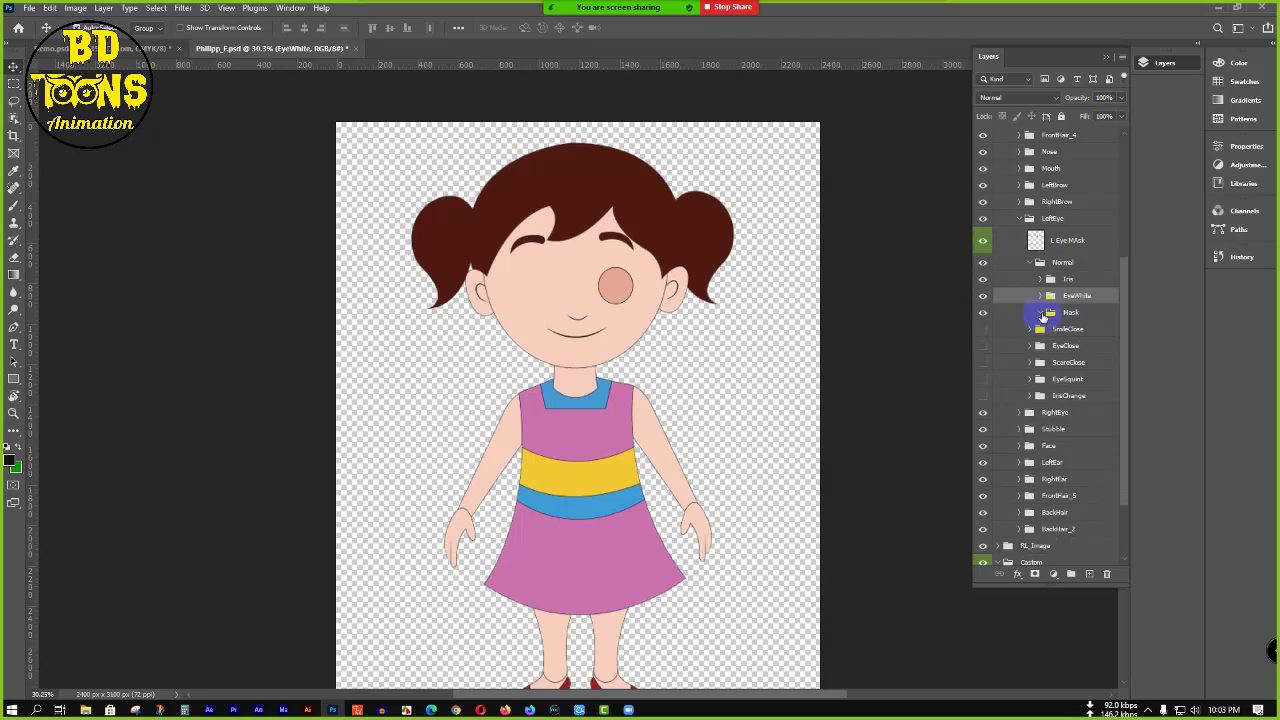
click(1031, 263)
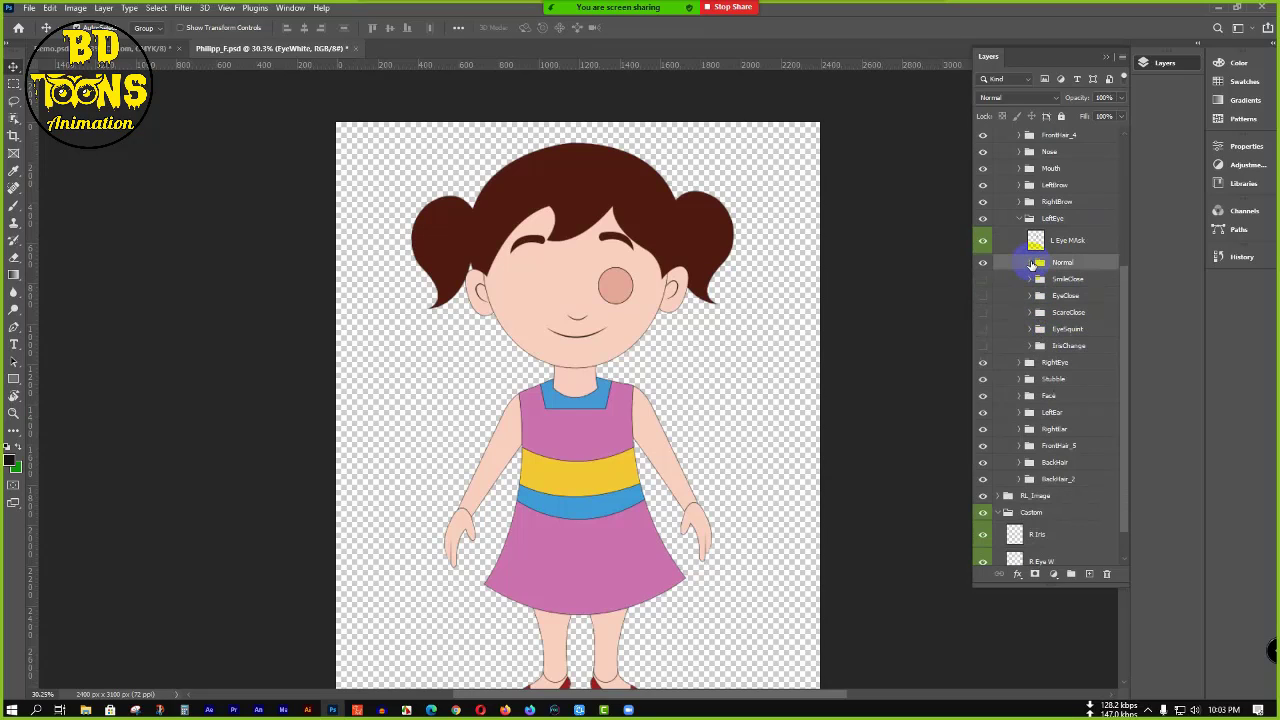
- Delete the original EyeWhite smart object layer from LeftEye's SmileClose group and collapse its EyeWhite folder
click(1097, 282)
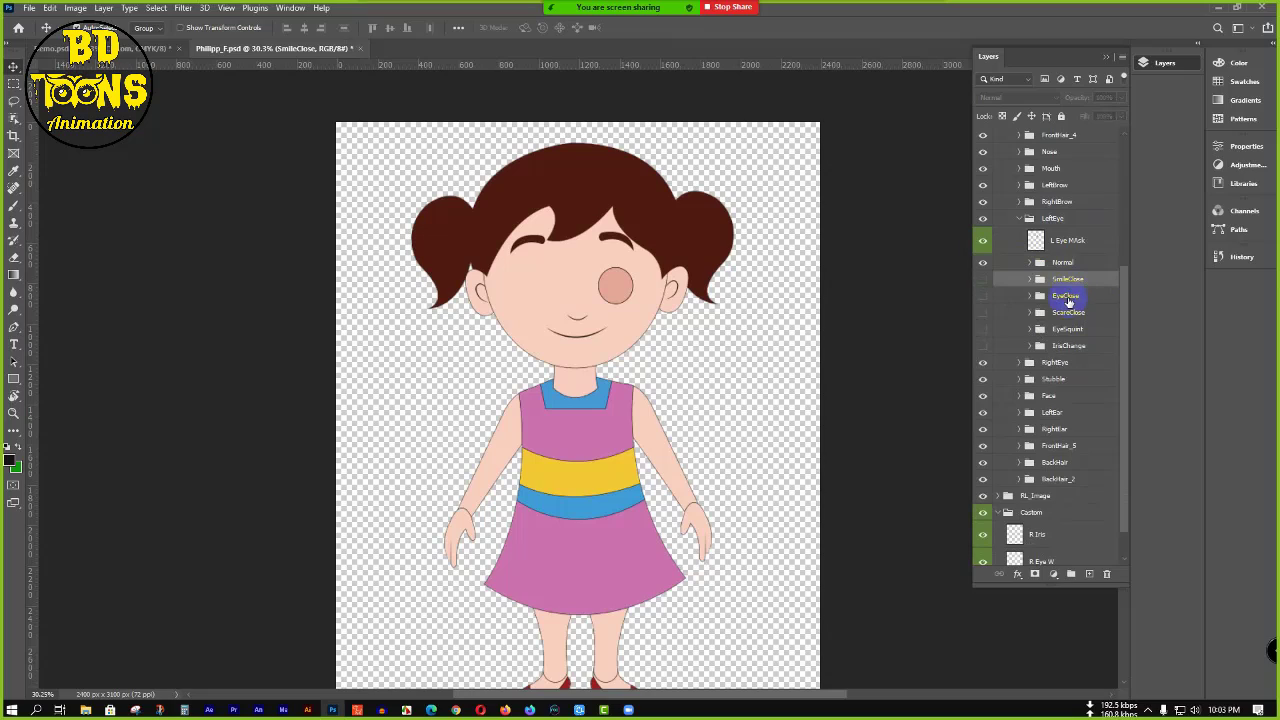
click(1086, 299)
click(1090, 283)
click(1031, 280)
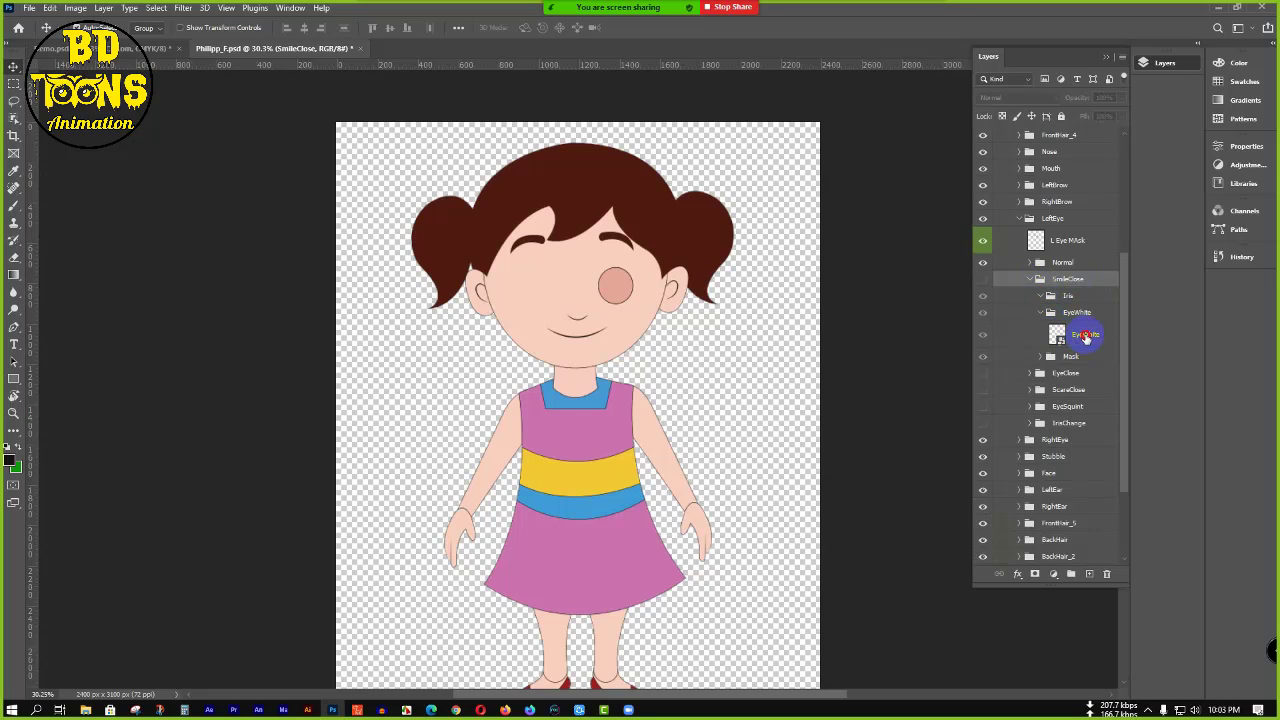
click(1089, 342)
click(1041, 313)
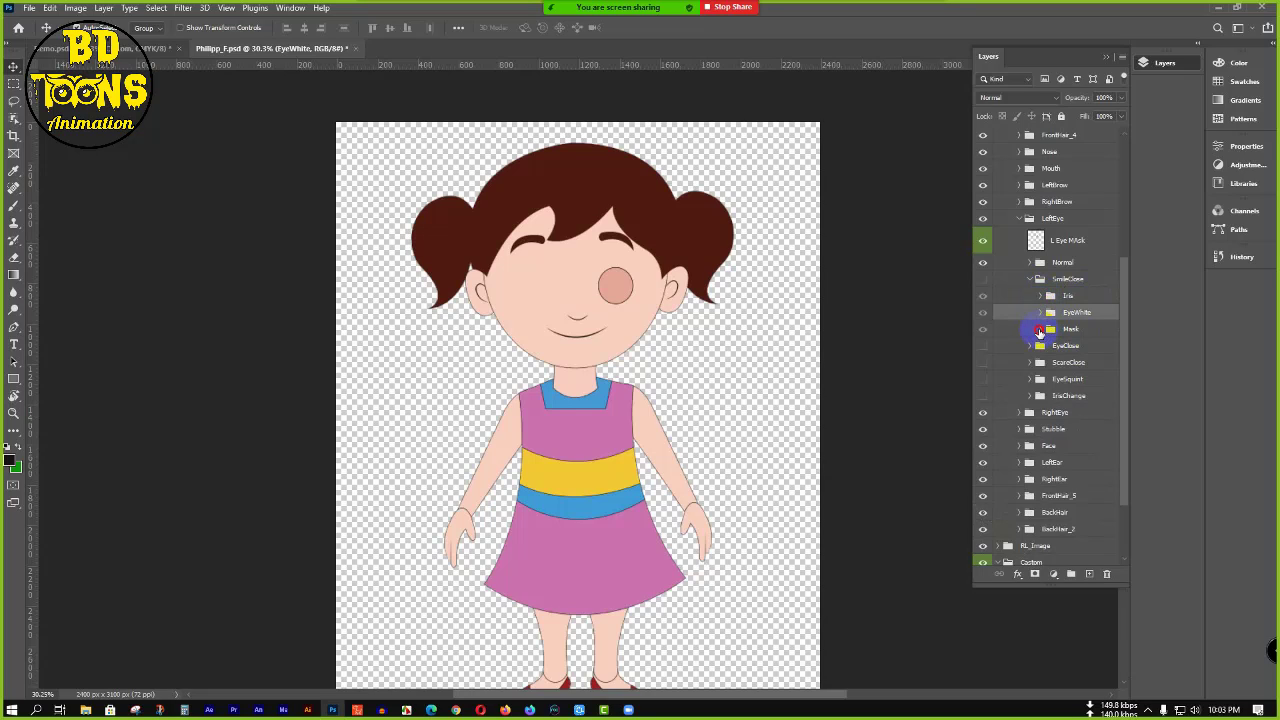
- Move the L Eye Mask layer into the Iris folder of the SmileClose group and collapse that folder
click(1081, 295)
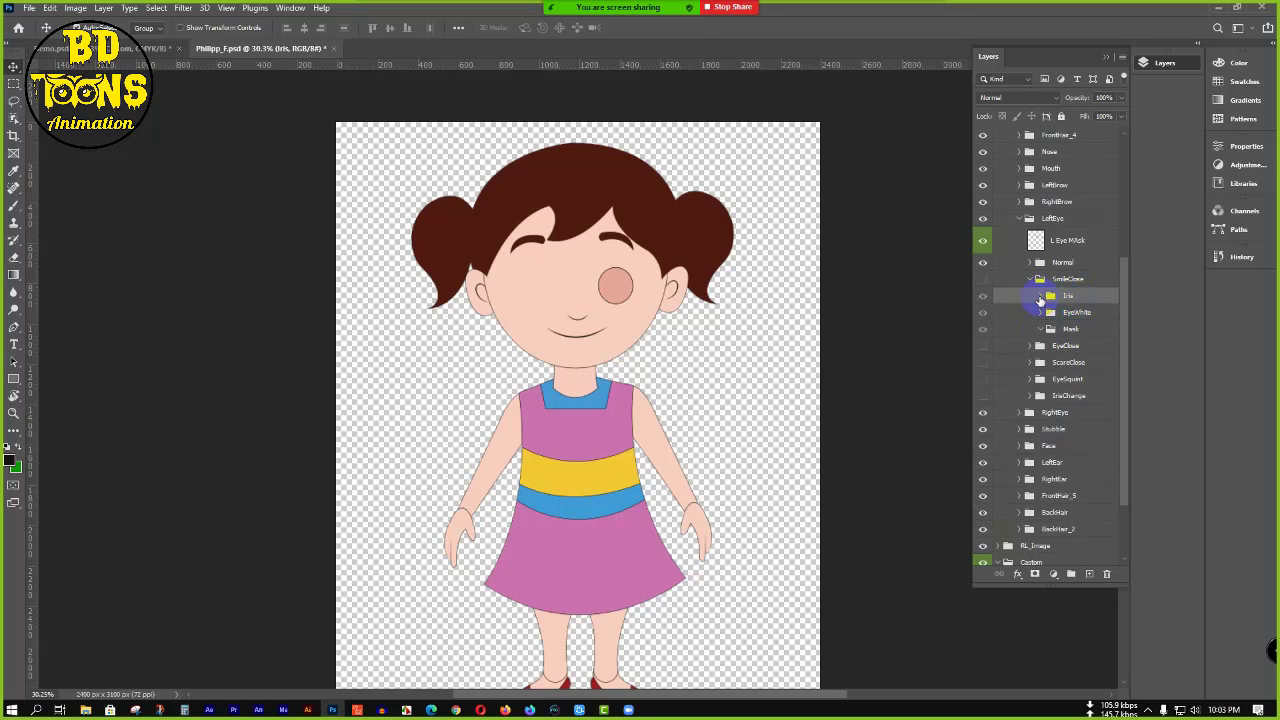
click(1090, 243)
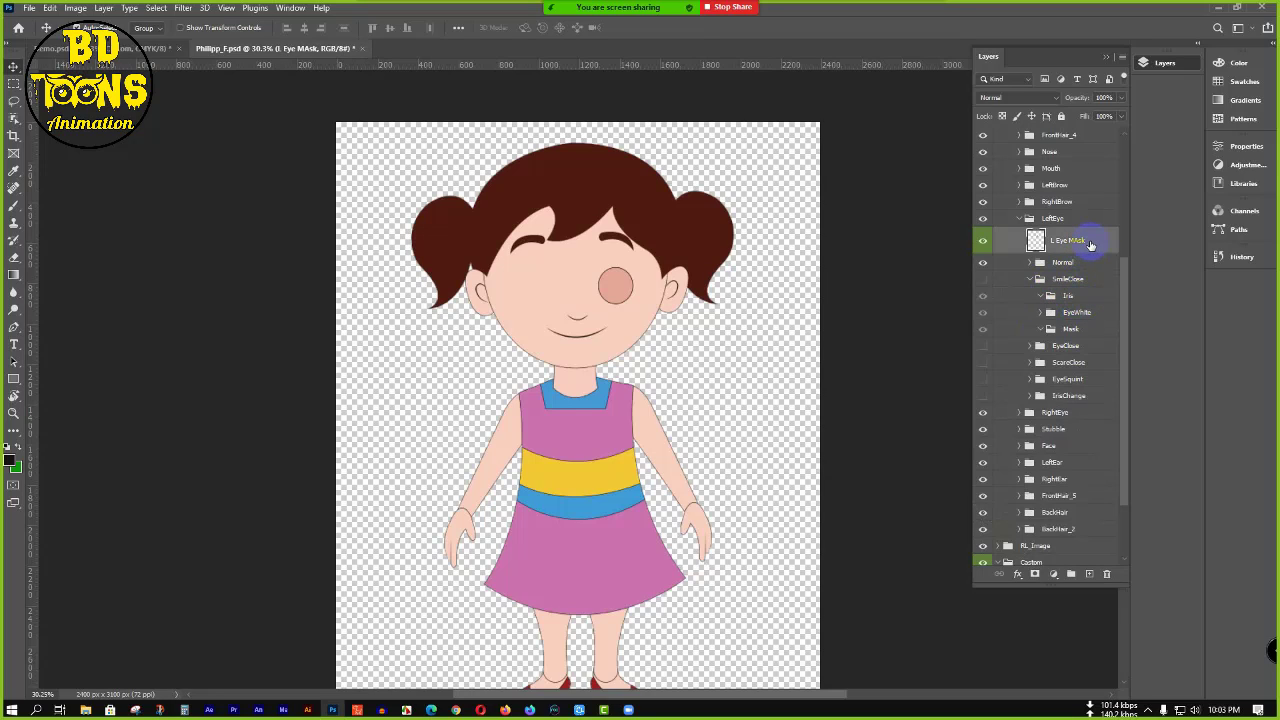
drag(1088, 243, 1086, 299)
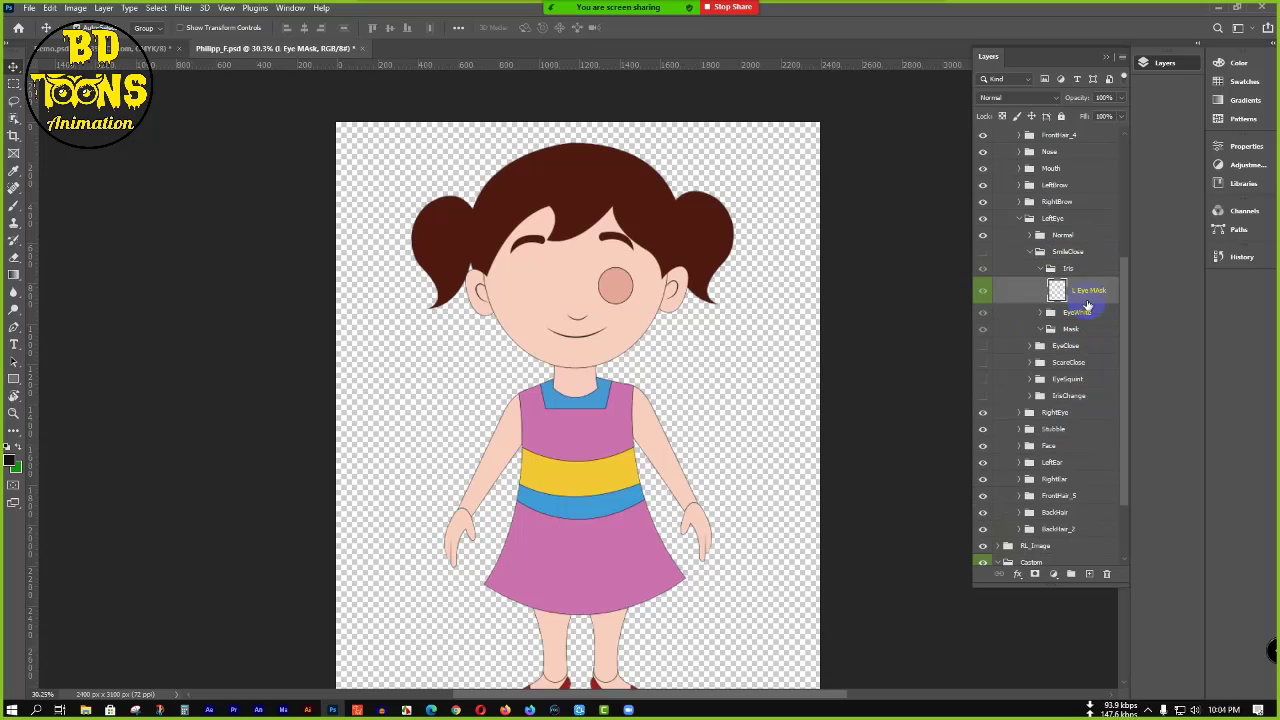
click(1040, 268)
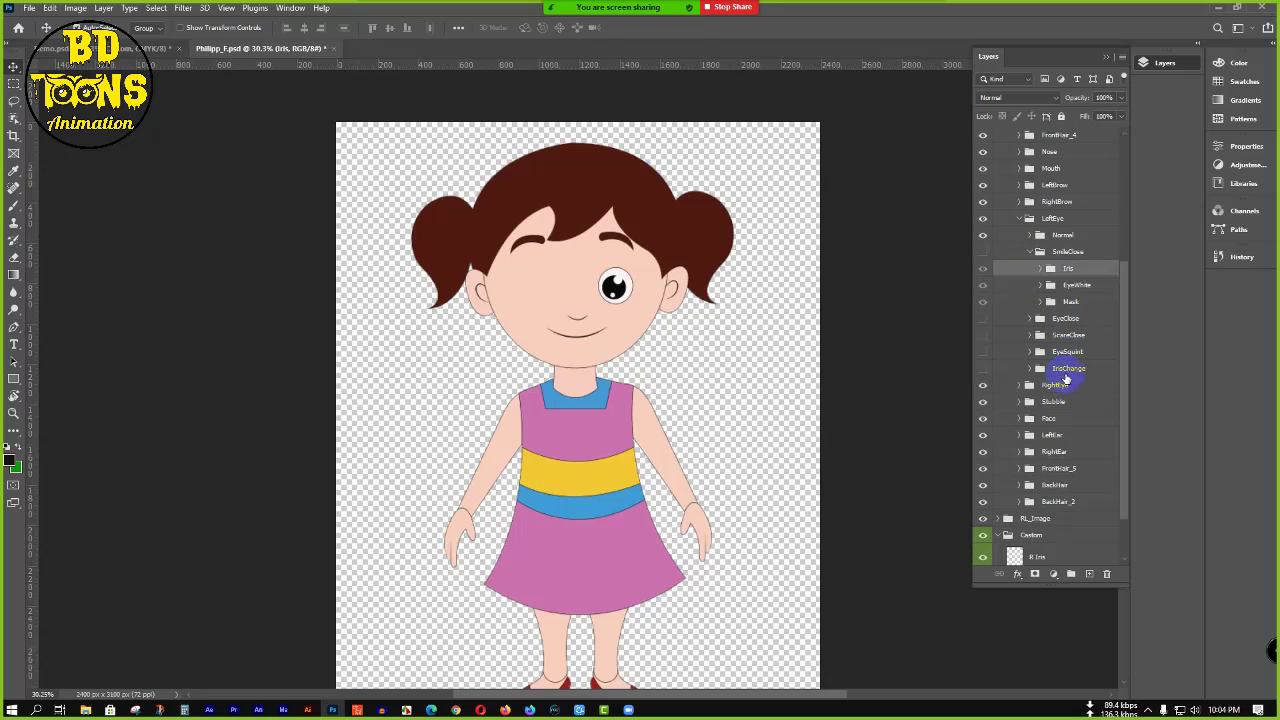
- Delete the original Iris, EyeWhite and Mask layers from LeftEye's IrisChange group and collapse the group
click(1034, 370)
click(1030, 372)
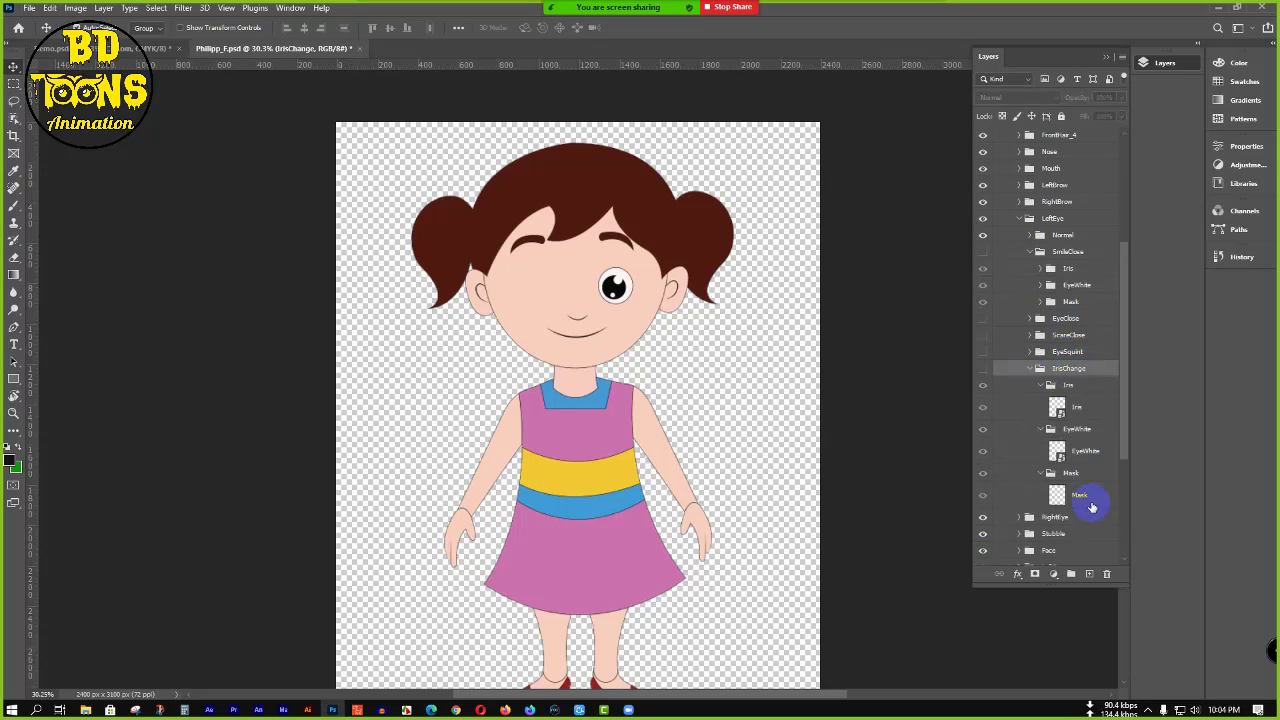
click(1086, 494)
ctrl+click(1090, 451)
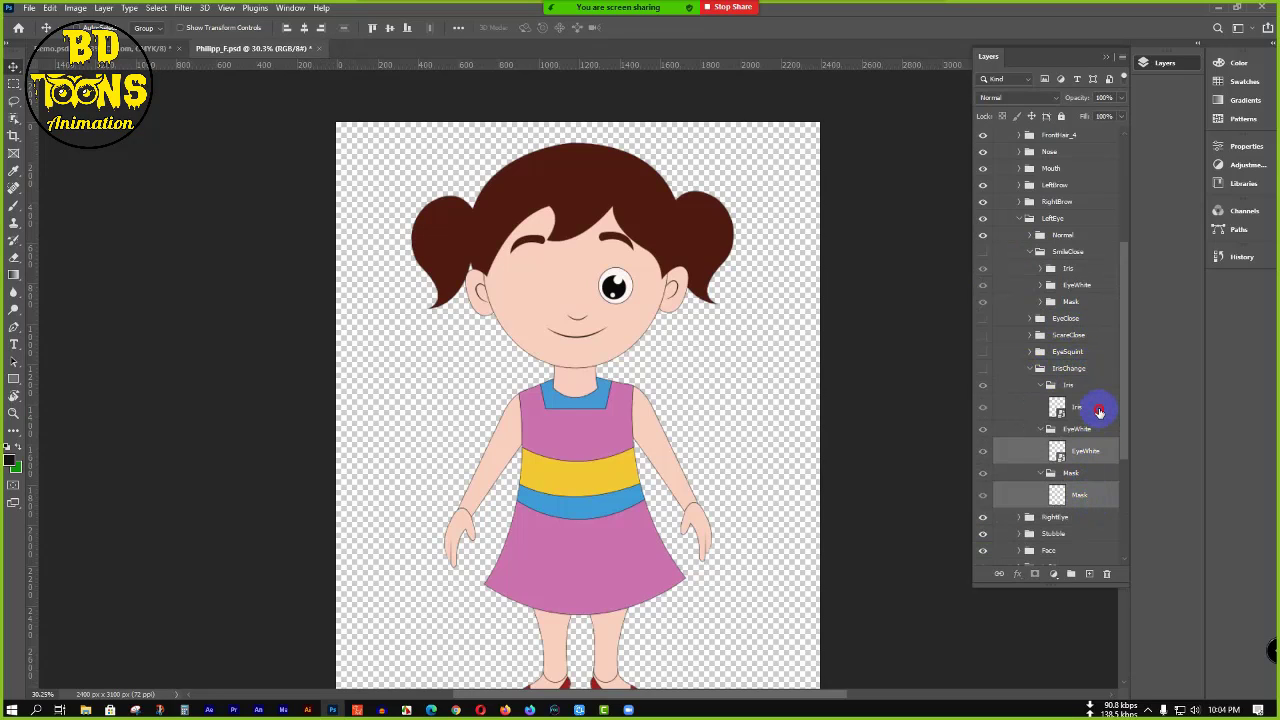
ctrl+click(1099, 410)
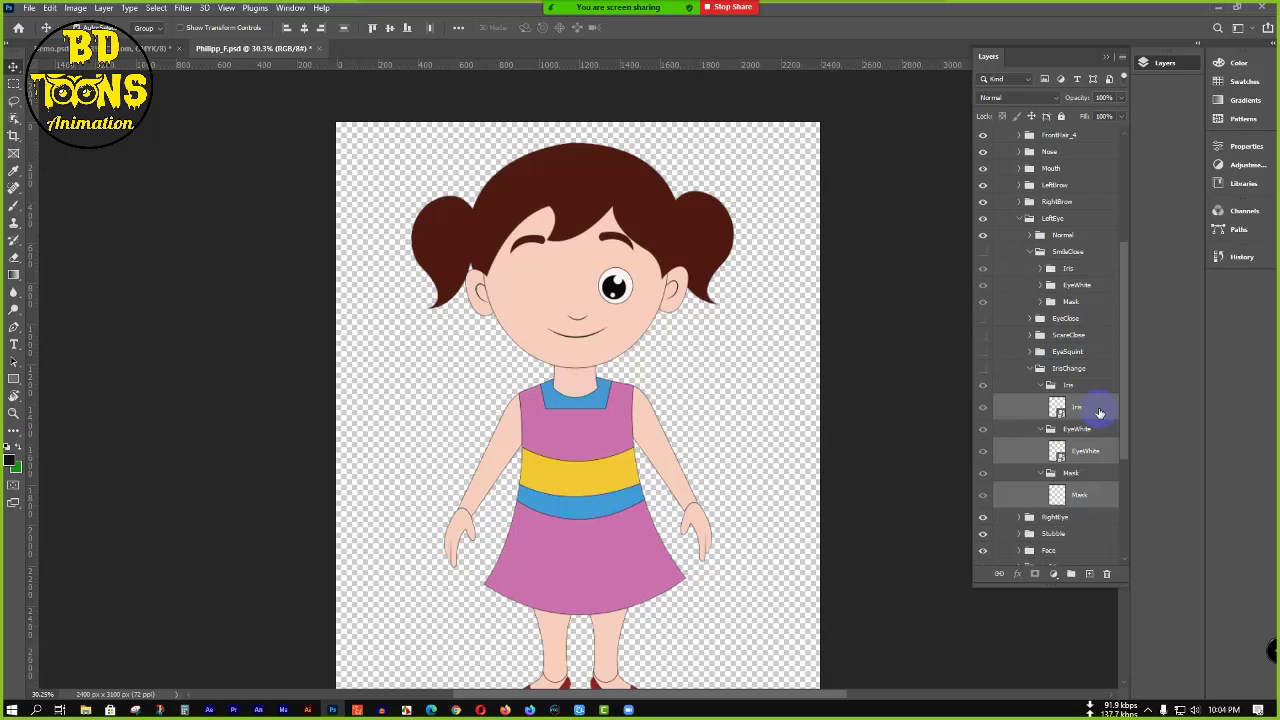
click(1031, 367)
- Delete the original Iris, EyeWhite and Mask layers from LeftEye's EyeSquint group and collapse the group
click(1034, 352)
click(1086, 390)
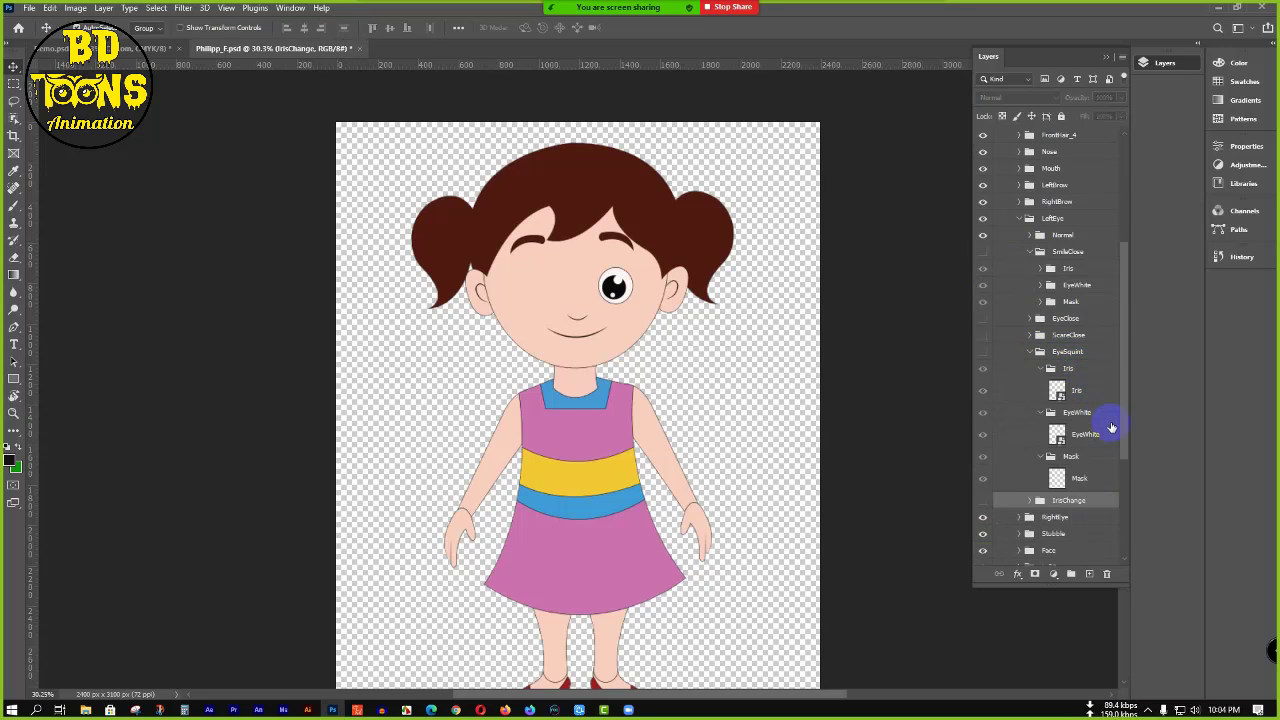
ctrl+click(1099, 436)
ctrl+click(1095, 477)
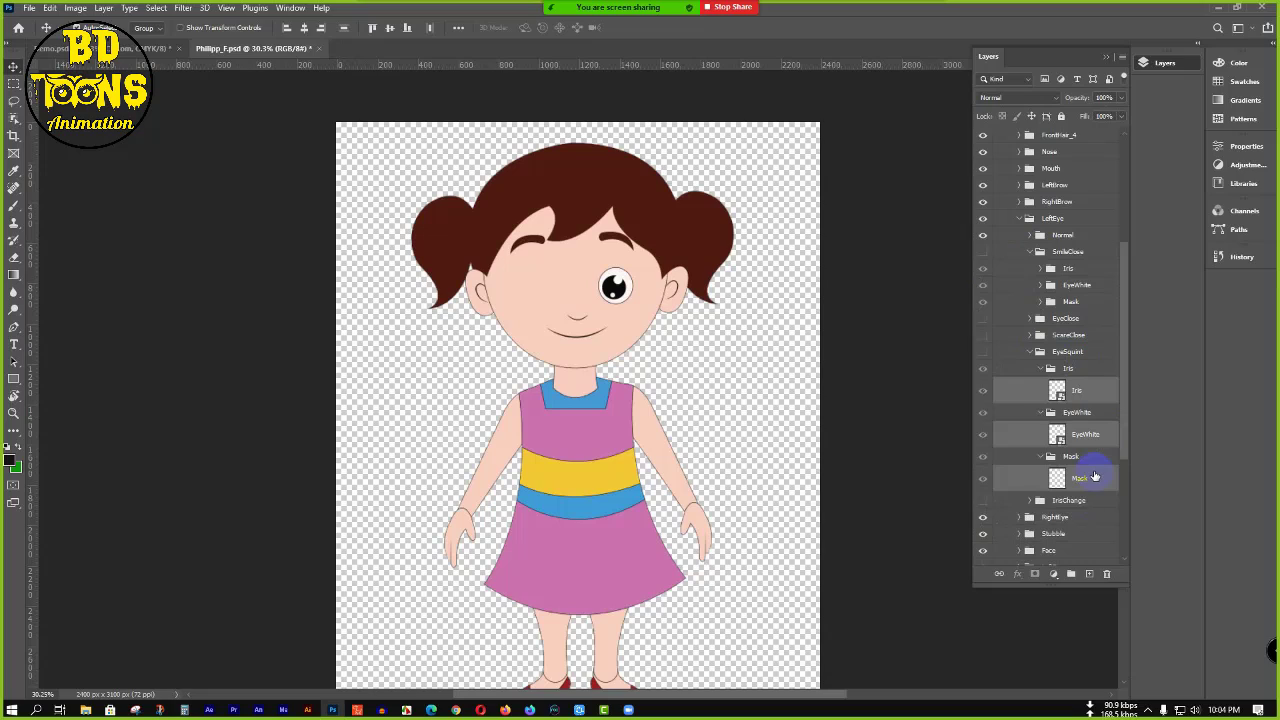
key(Delete)
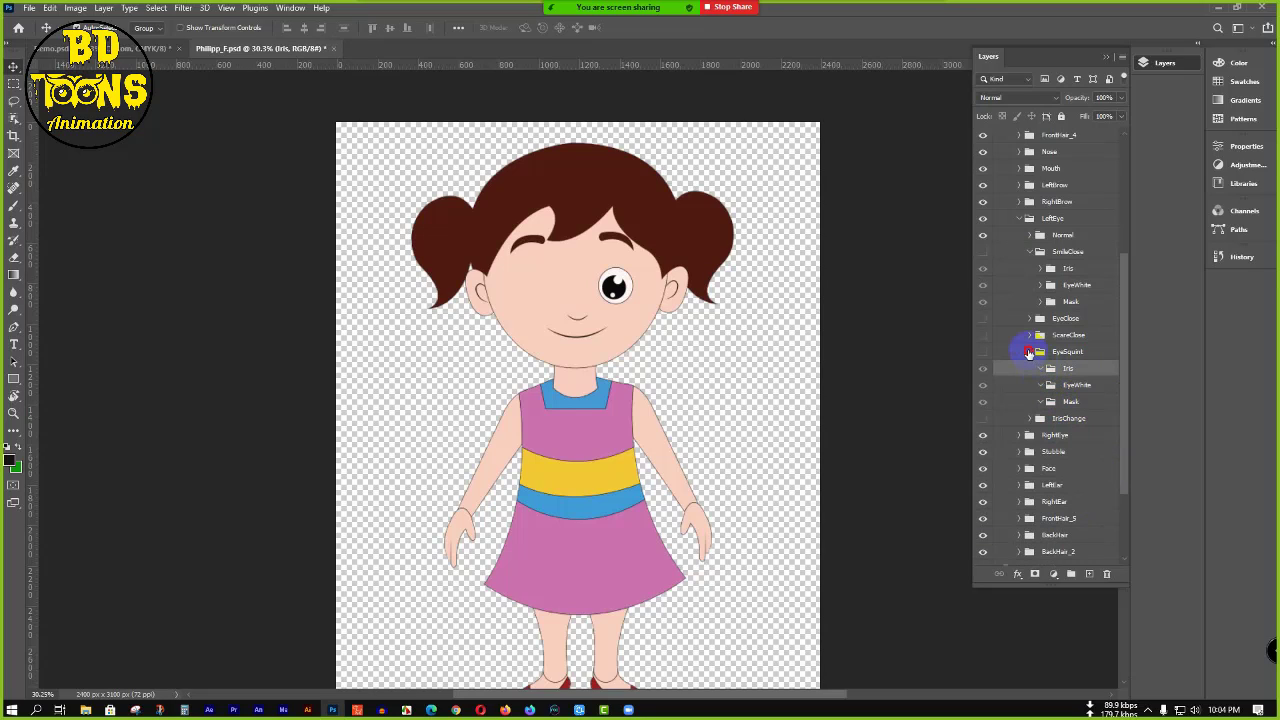
click(1030, 352)
- Delete the original EyeWhite smart object layer from LeftEye's ScareClose group and collapse the group
click(1034, 336)
click(1031, 336)
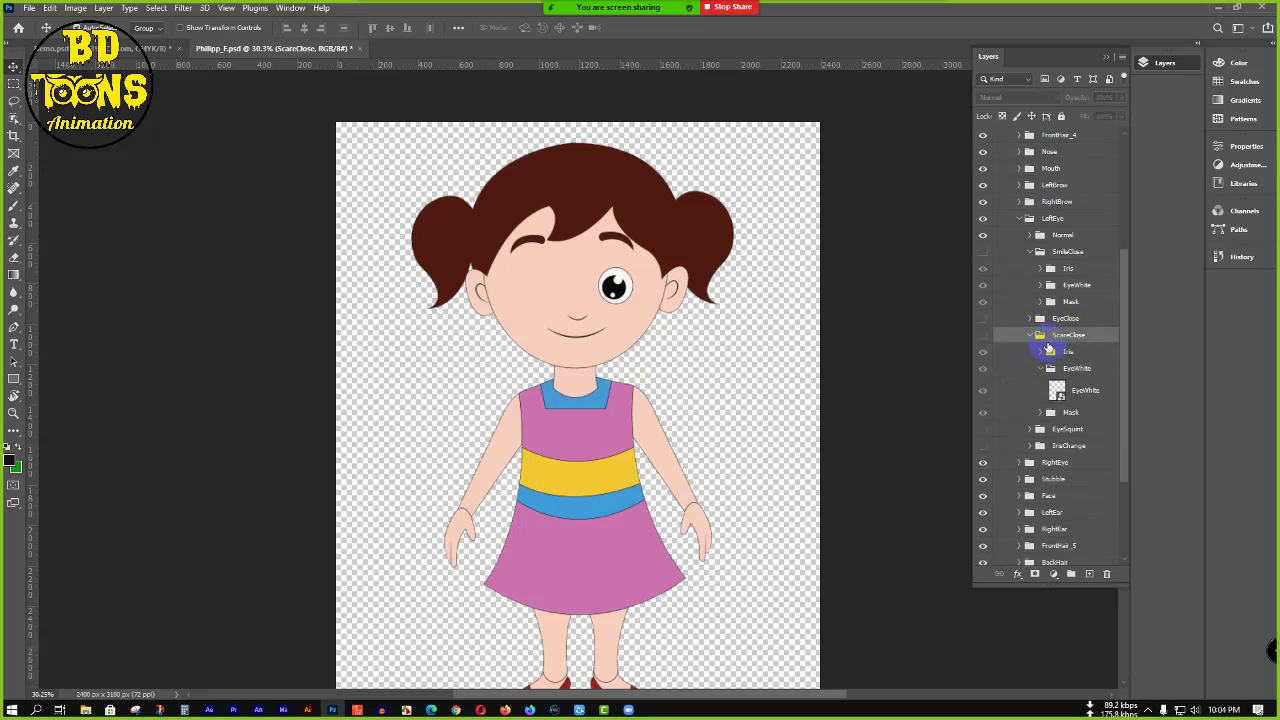
click(1093, 395)
click(1041, 368)
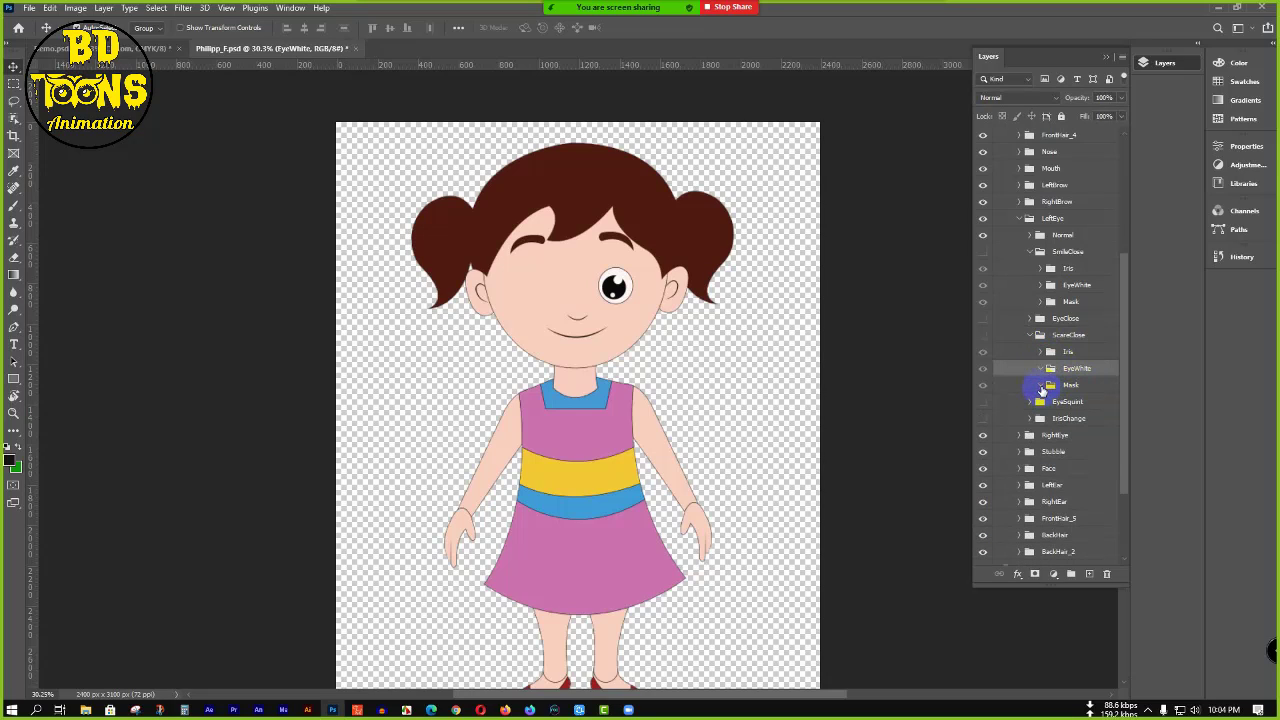
click(1031, 335)
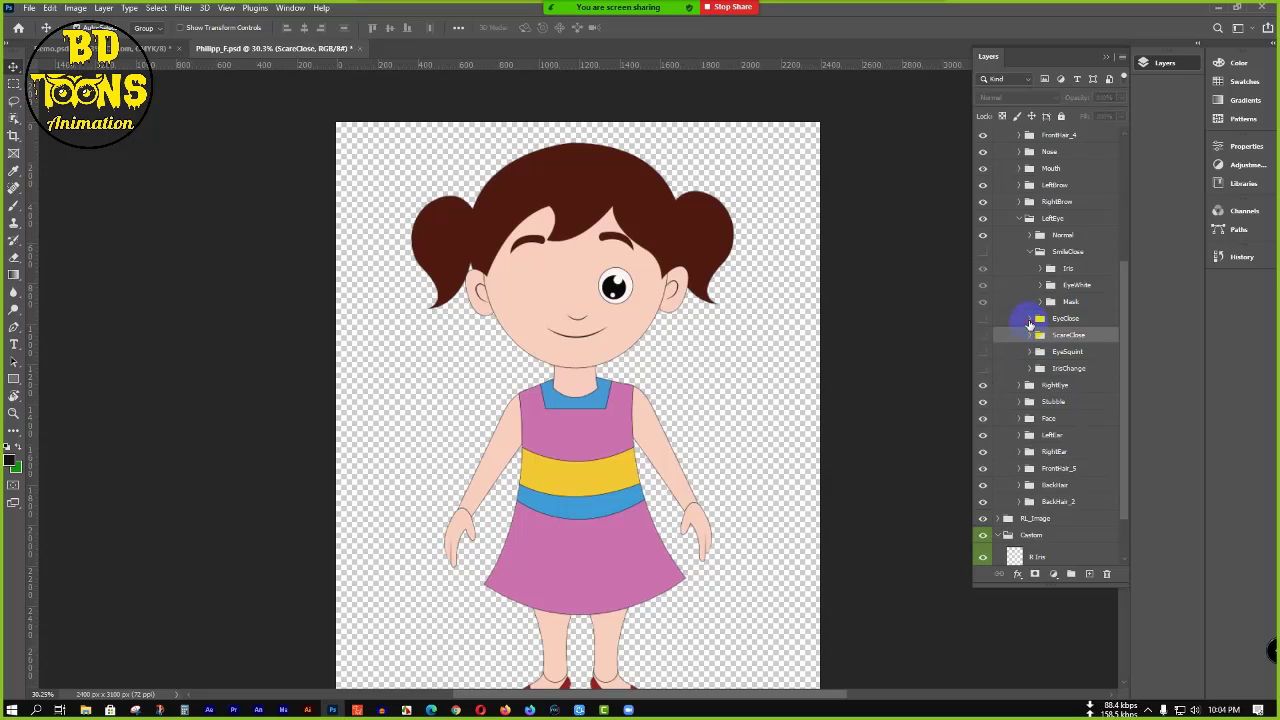
- Delete the original EyeWhite layer from the EyeClose group, then collapse it along with SmileClose and the parent LeftEye group
click(1030, 320)
drag(1083, 368, 1063, 375)
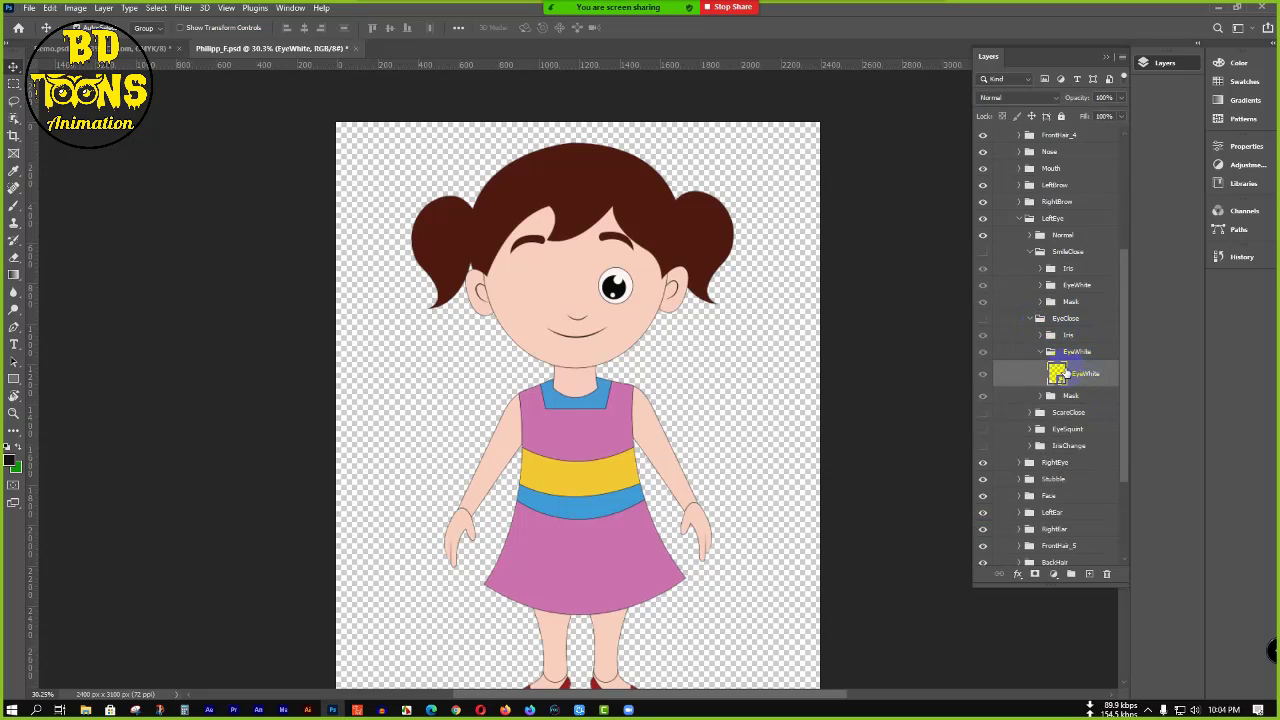
click(1041, 352)
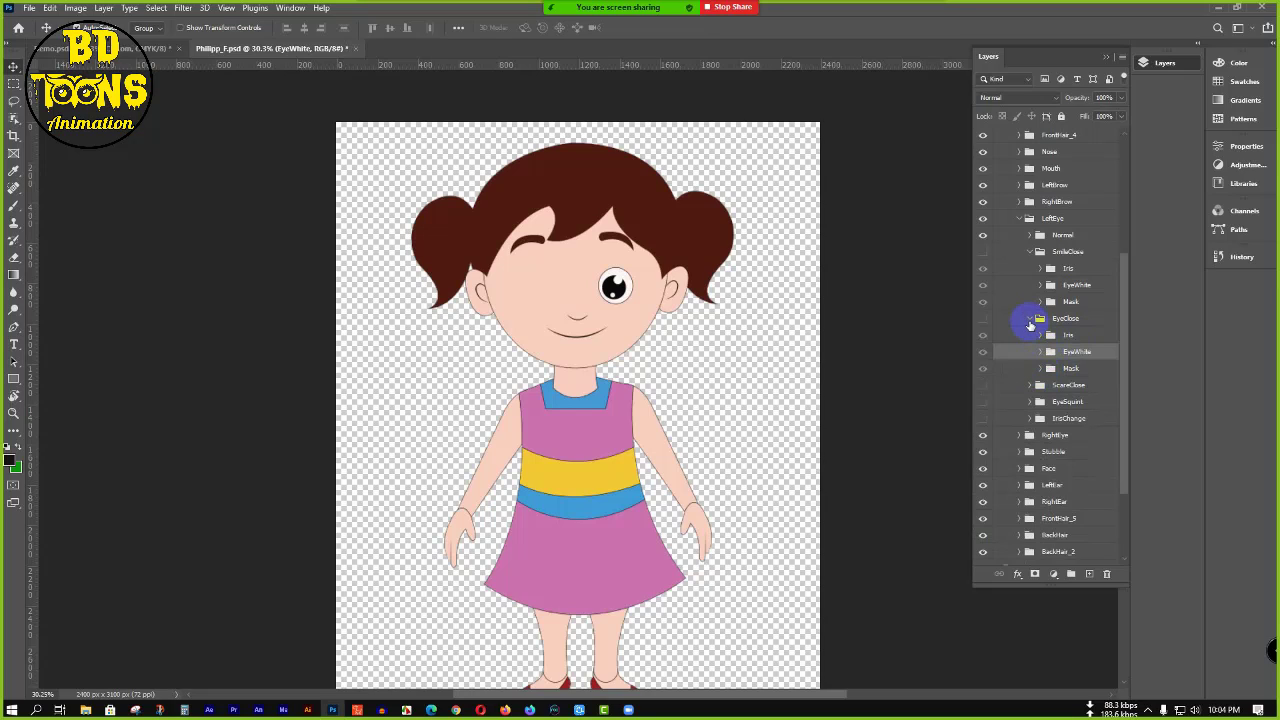
click(1031, 319)
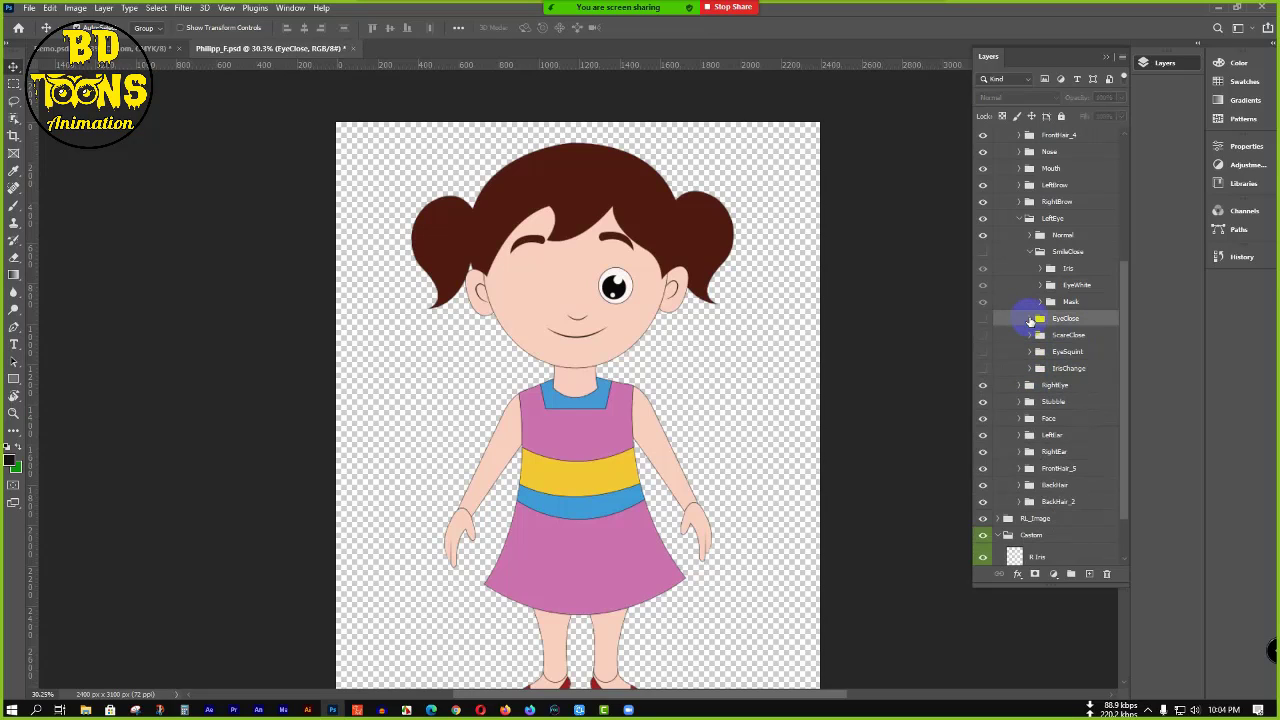
click(1029, 252)
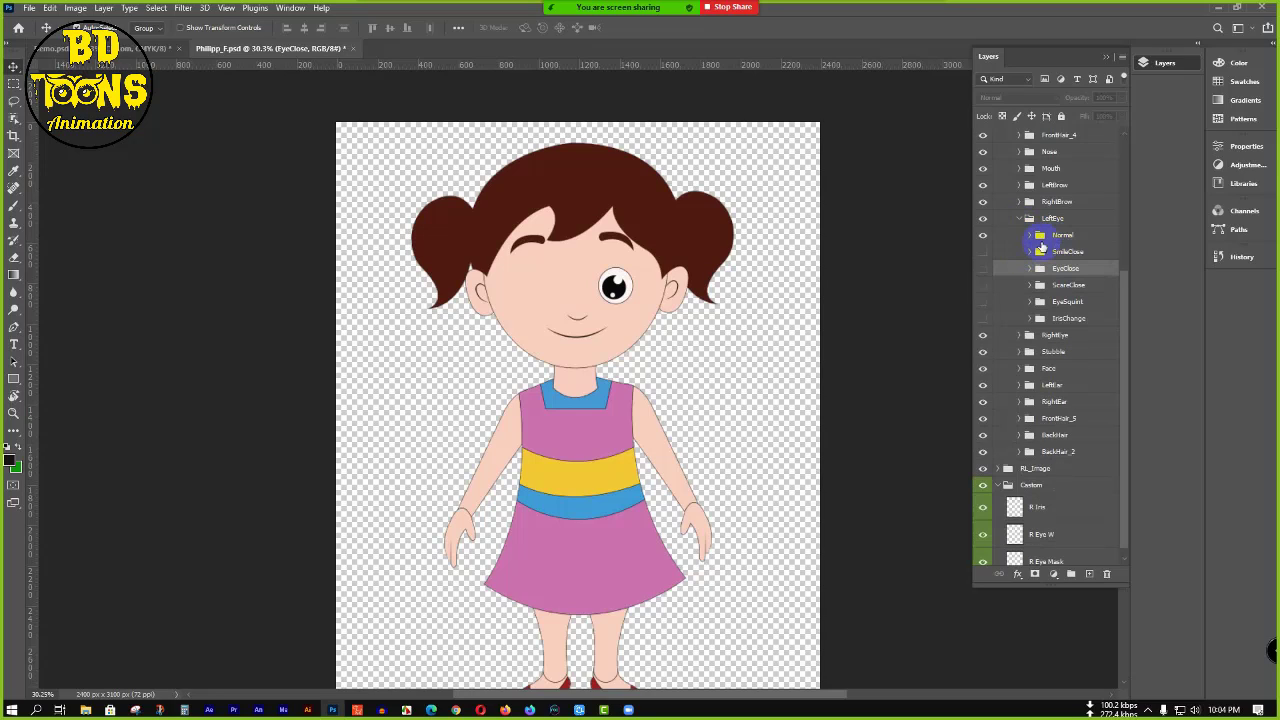
click(1020, 220)
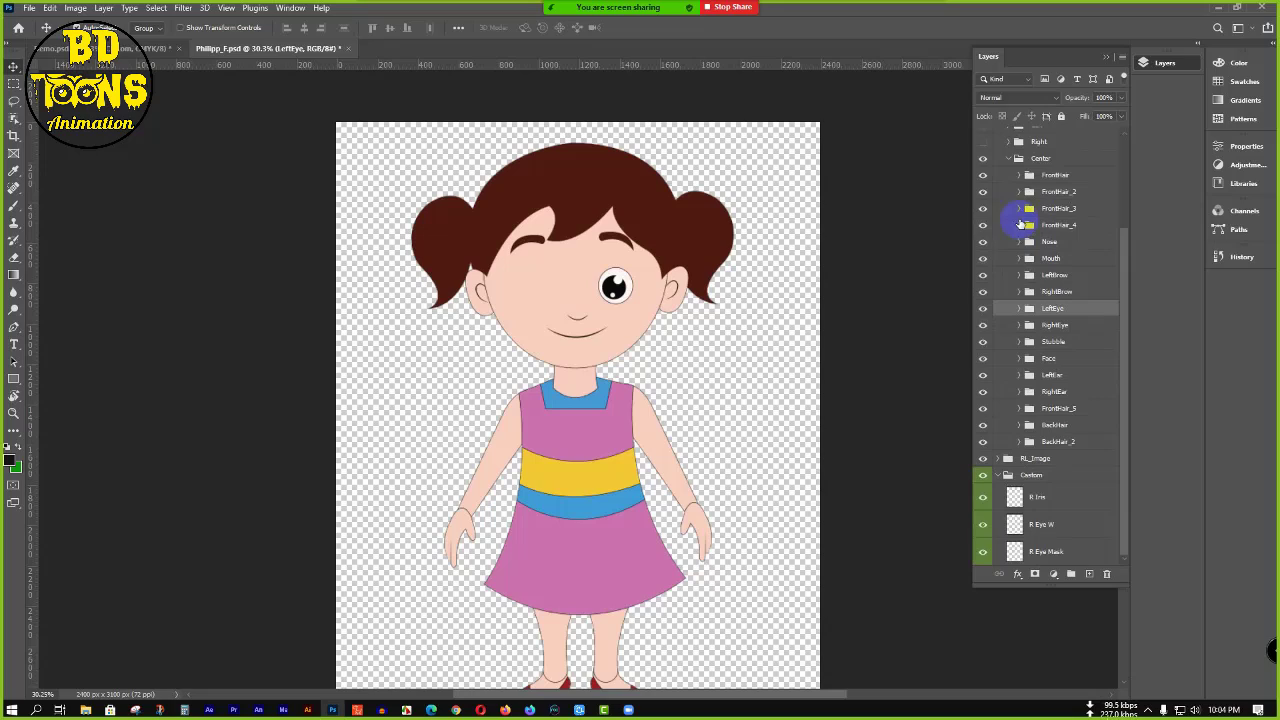
click(912, 305)
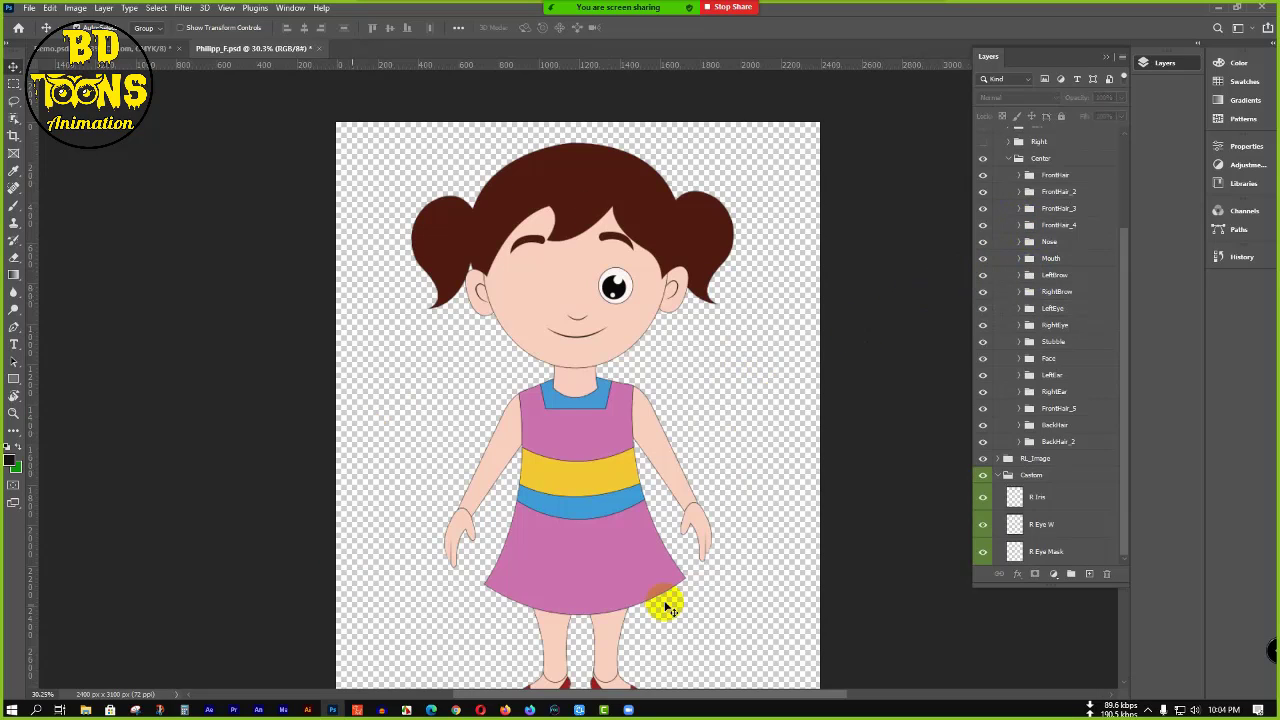
- Save the document as Demo Rig.psd in the Desktop's Animation > Class-3 folder
click(29, 8)
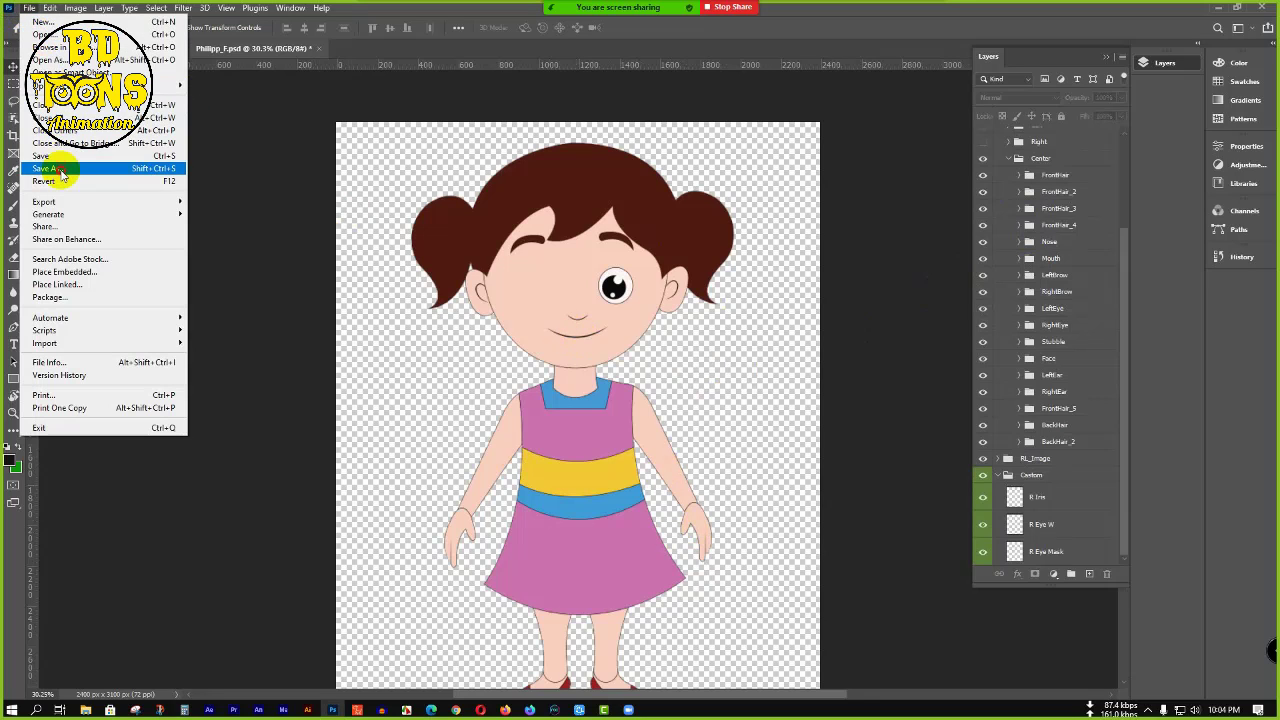
click(113, 157)
click(721, 472)
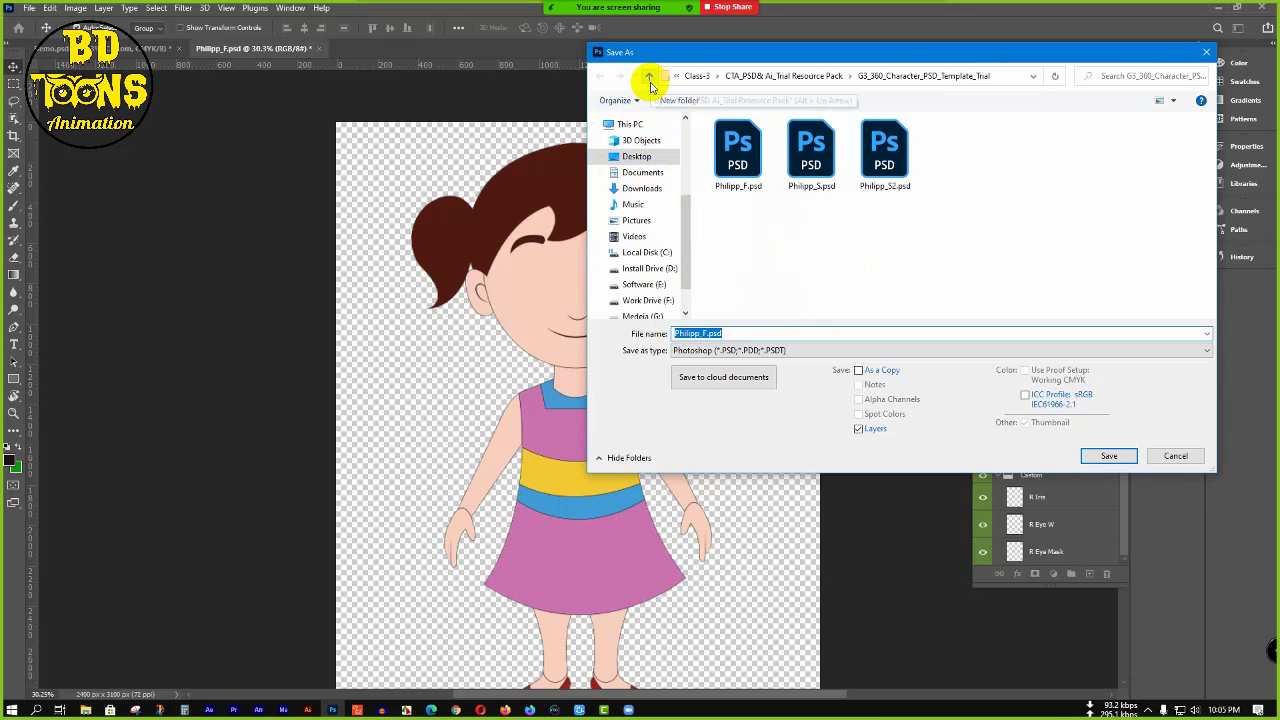
click(640, 160)
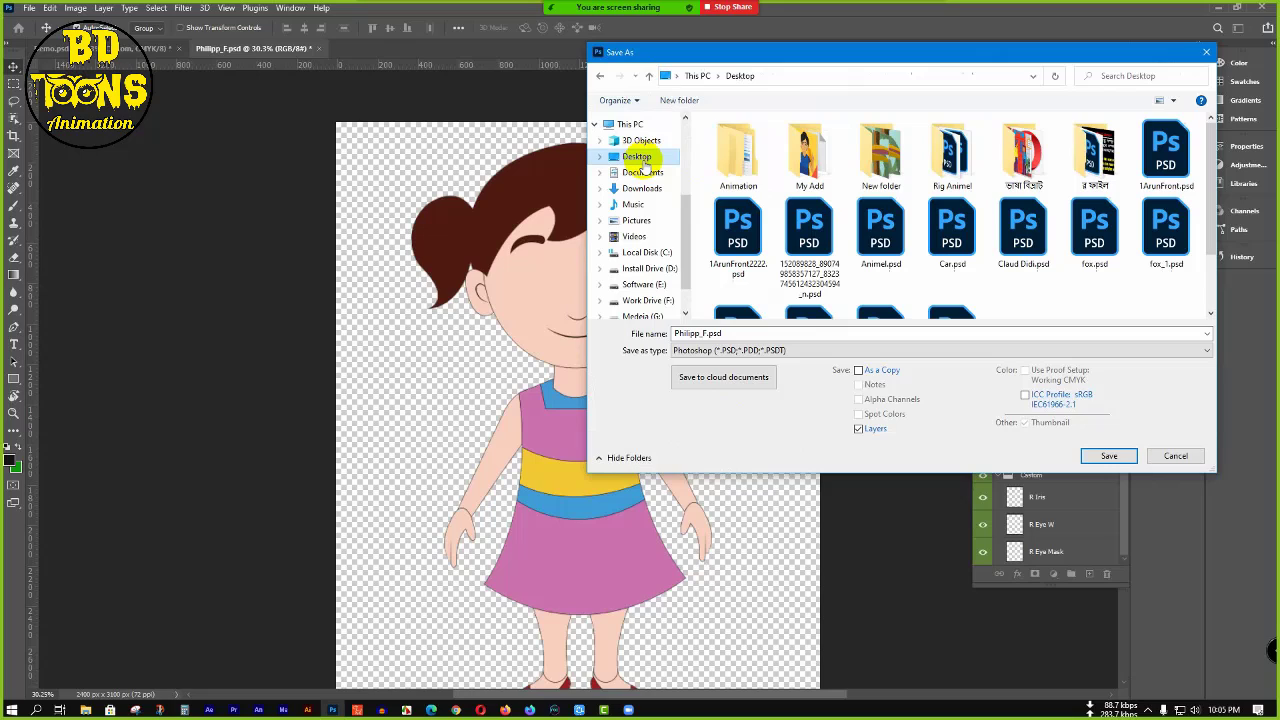
click(743, 155)
double_click(743, 155)
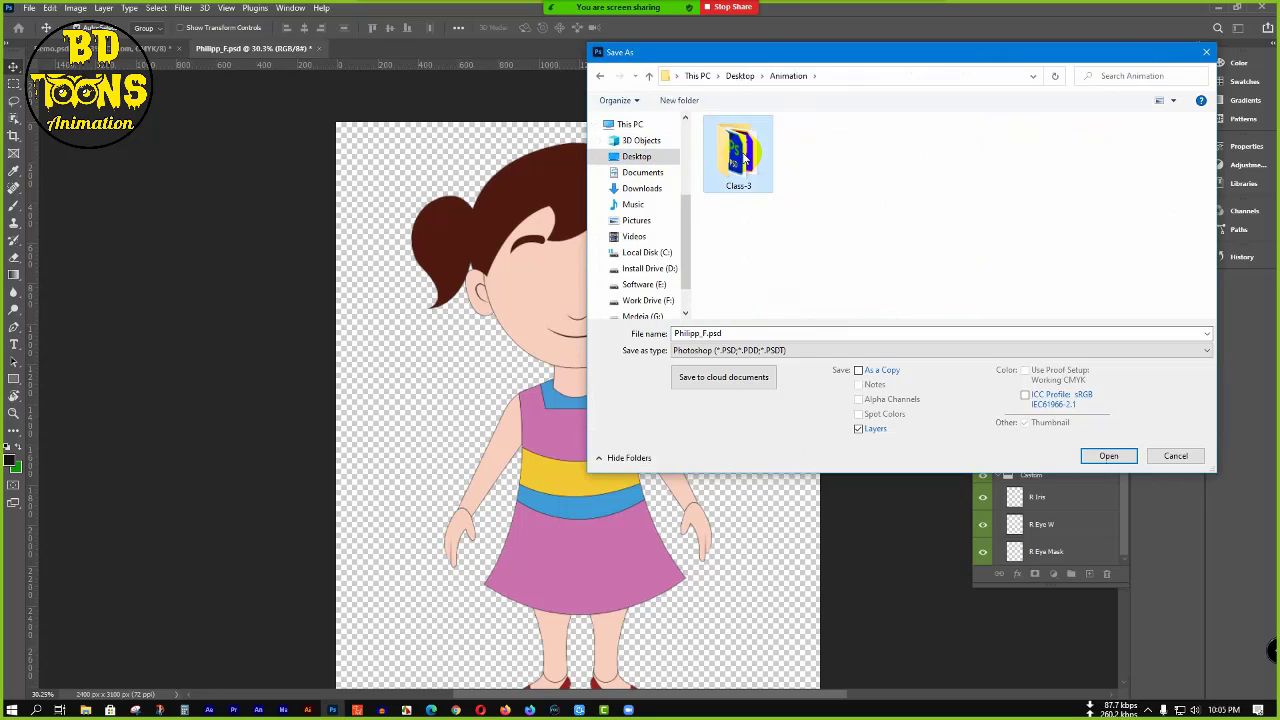
double_click(743, 155)
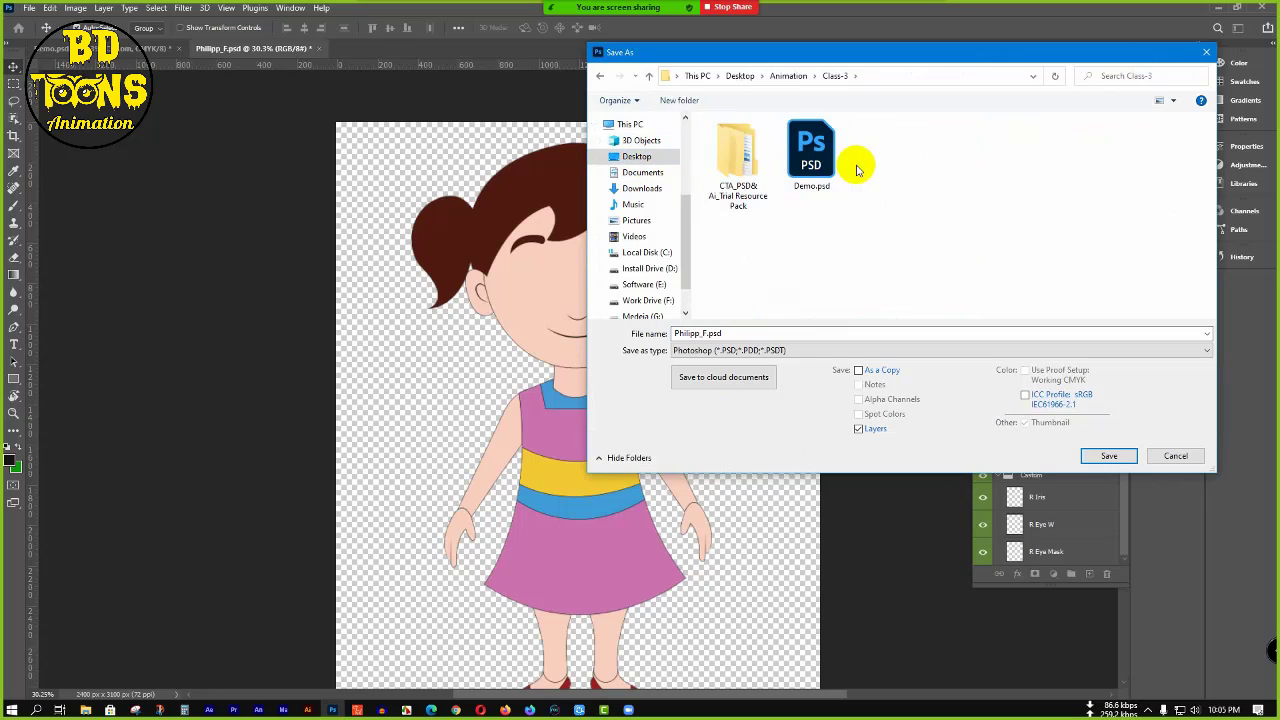
click(811, 175)
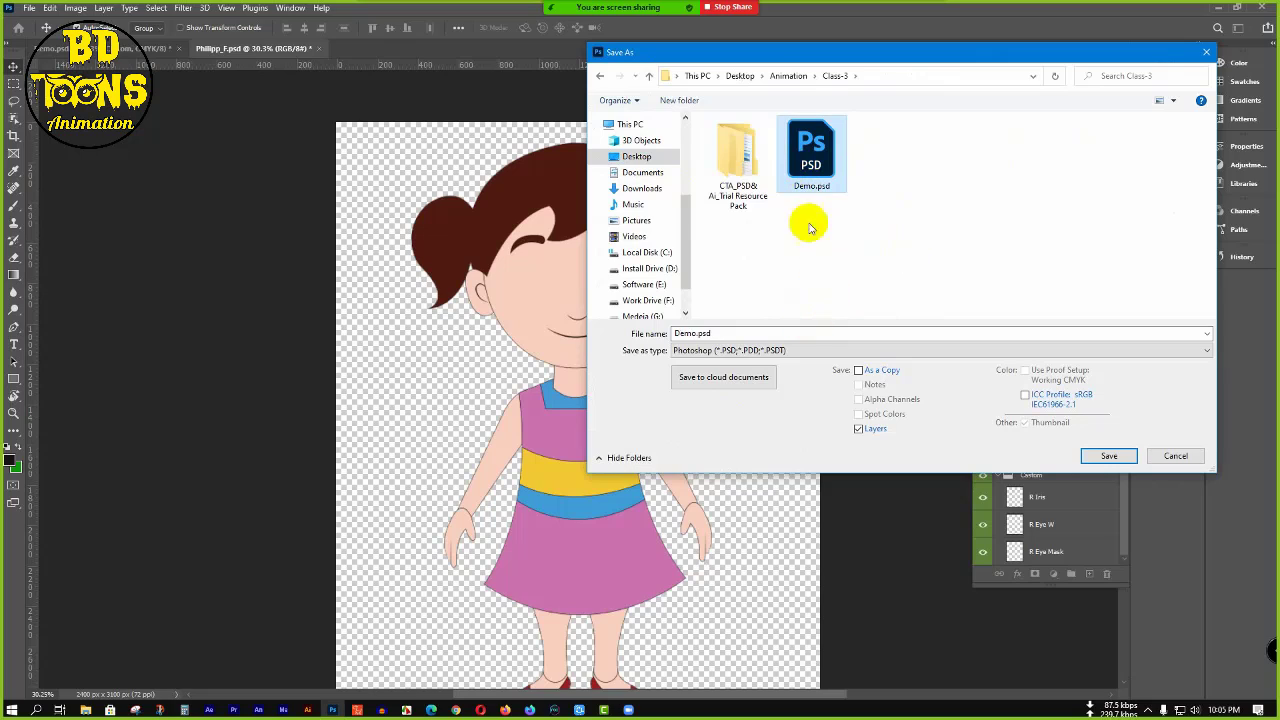
click(700, 335)
click(695, 335)
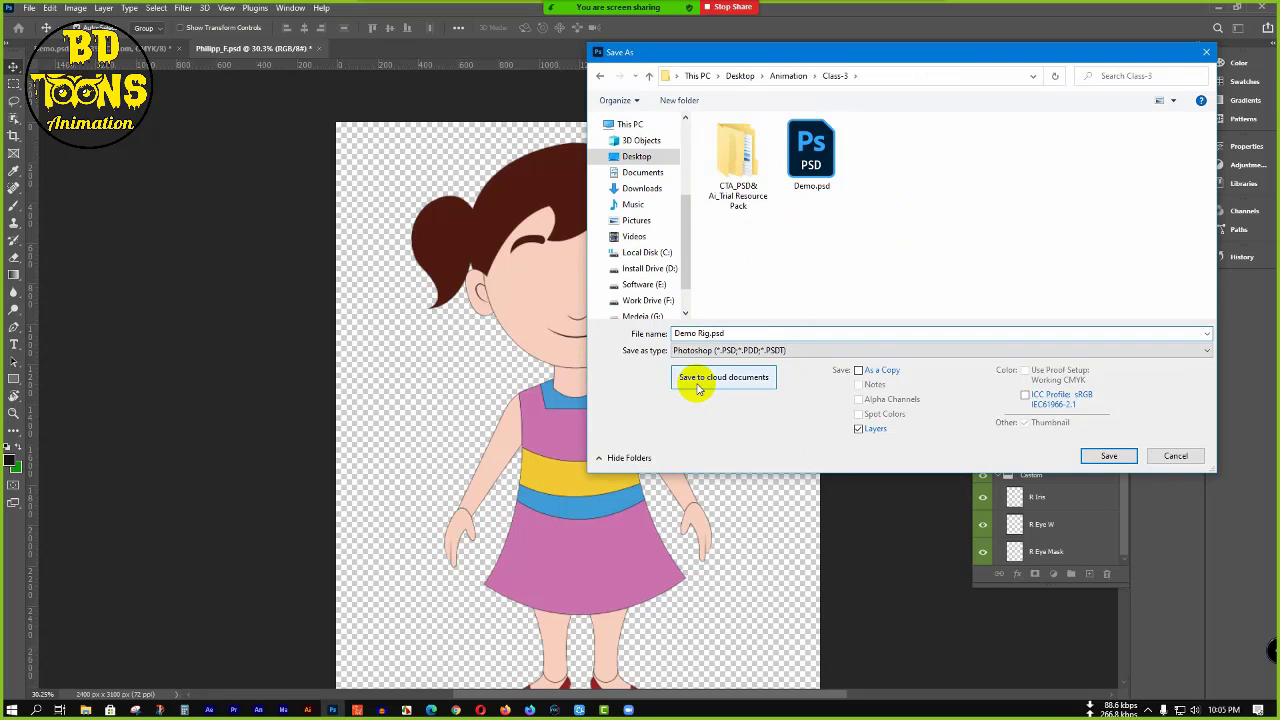
key(Return)
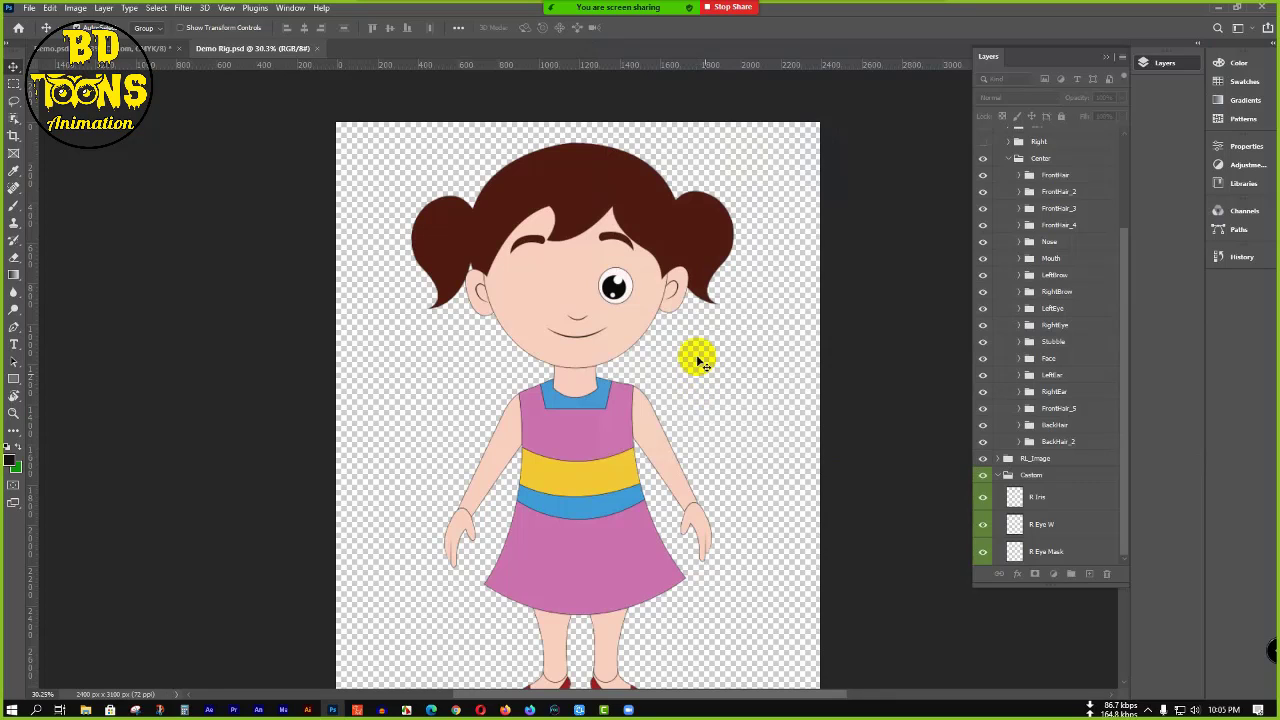
- Move the R Iris, R Eye W and R Eye Mask layers from the Custom group into the RightEye group, above Normal
click(293, 257)
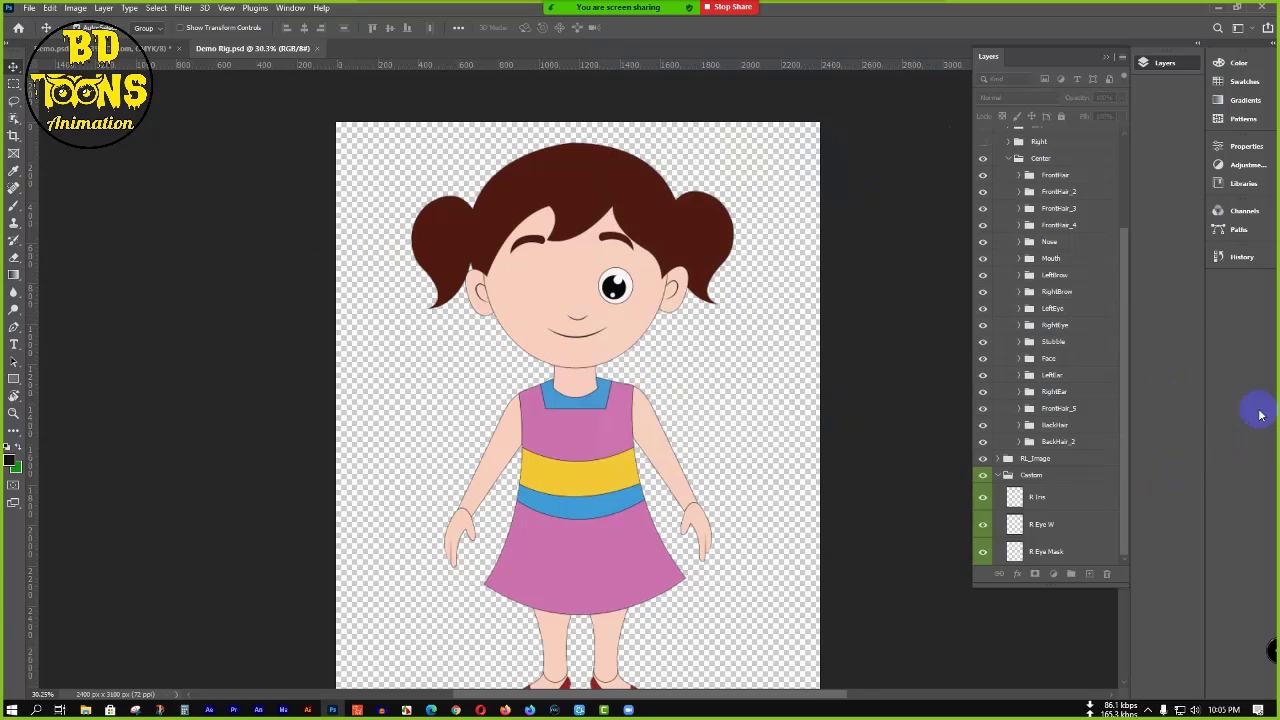
click(1073, 313)
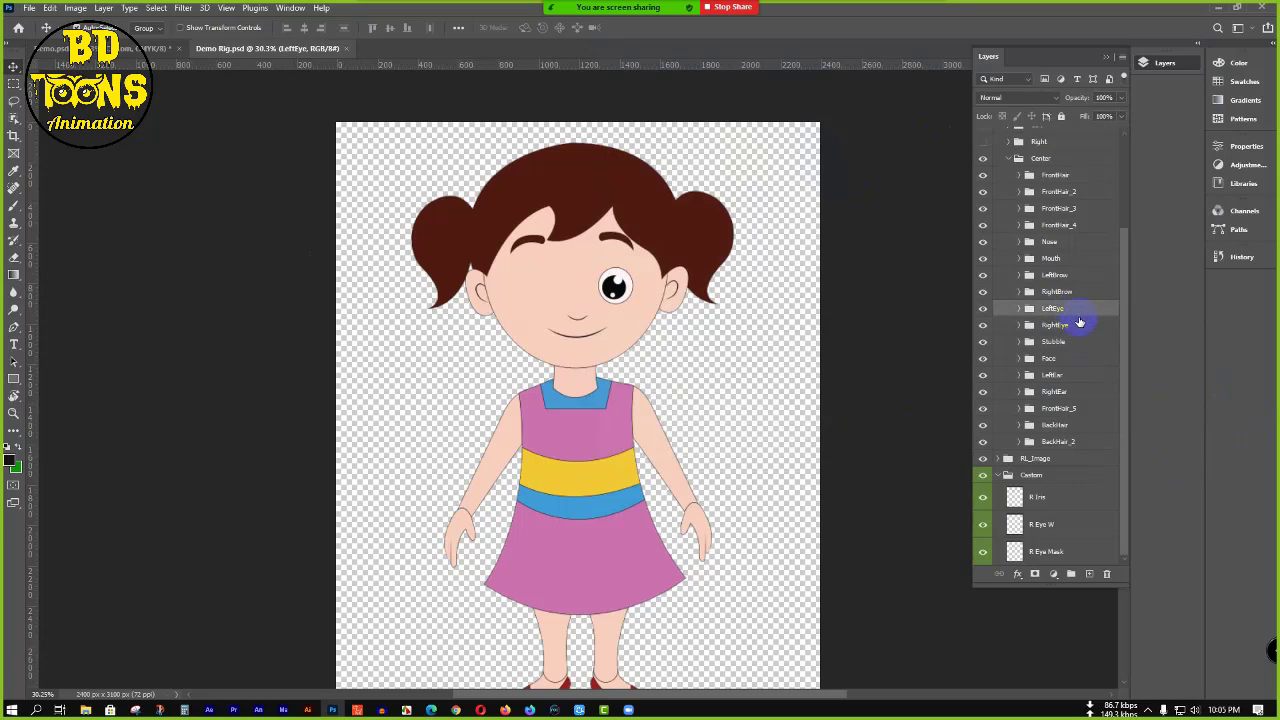
click(1081, 327)
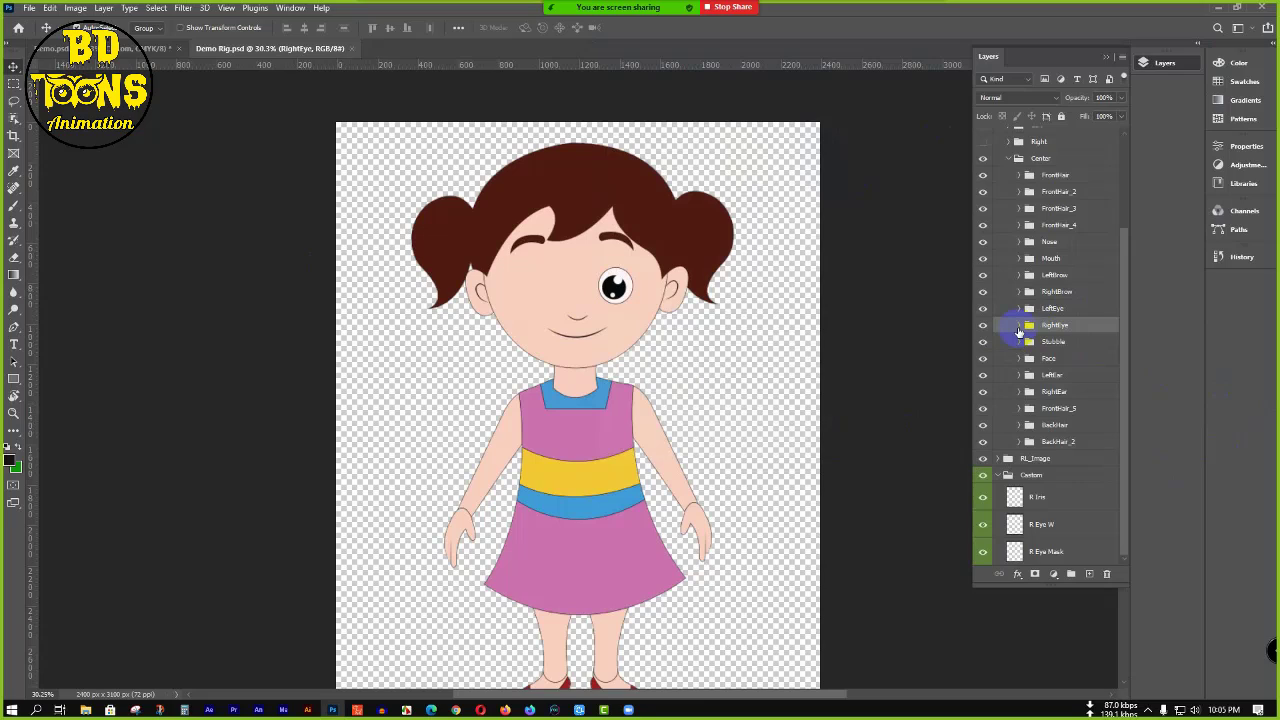
click(1019, 326)
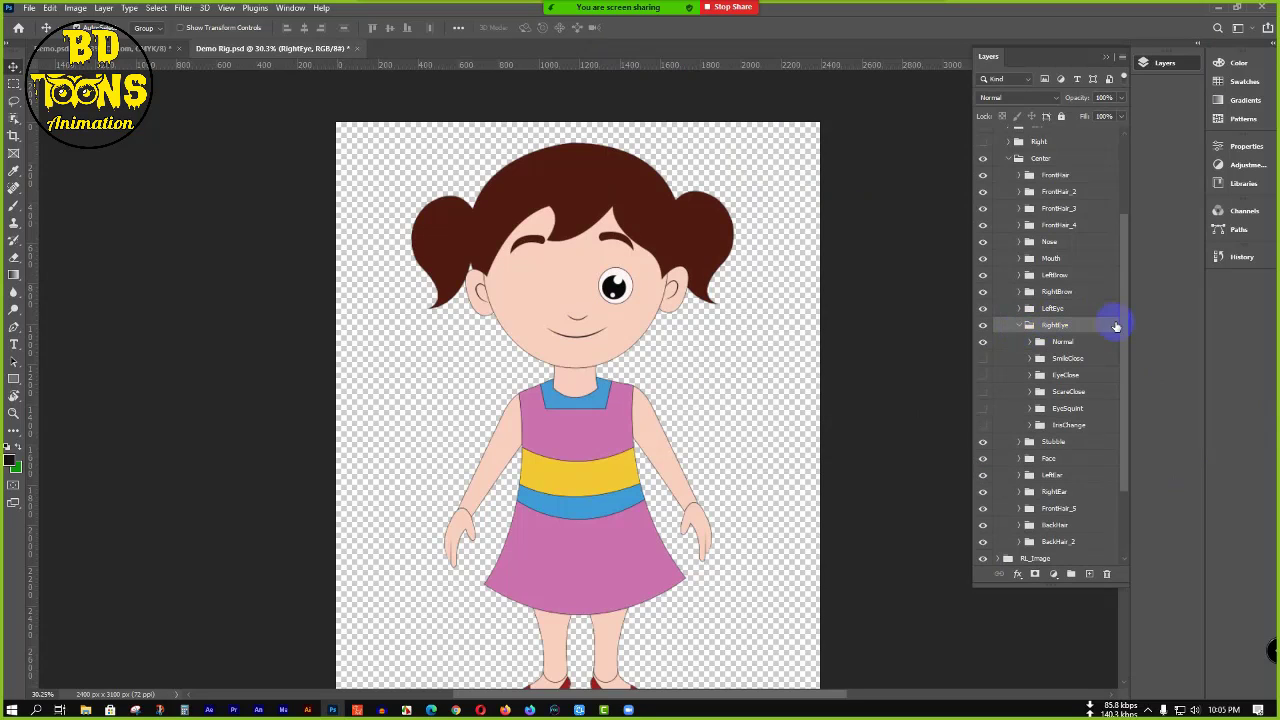
drag(1121, 335, 1123, 428)
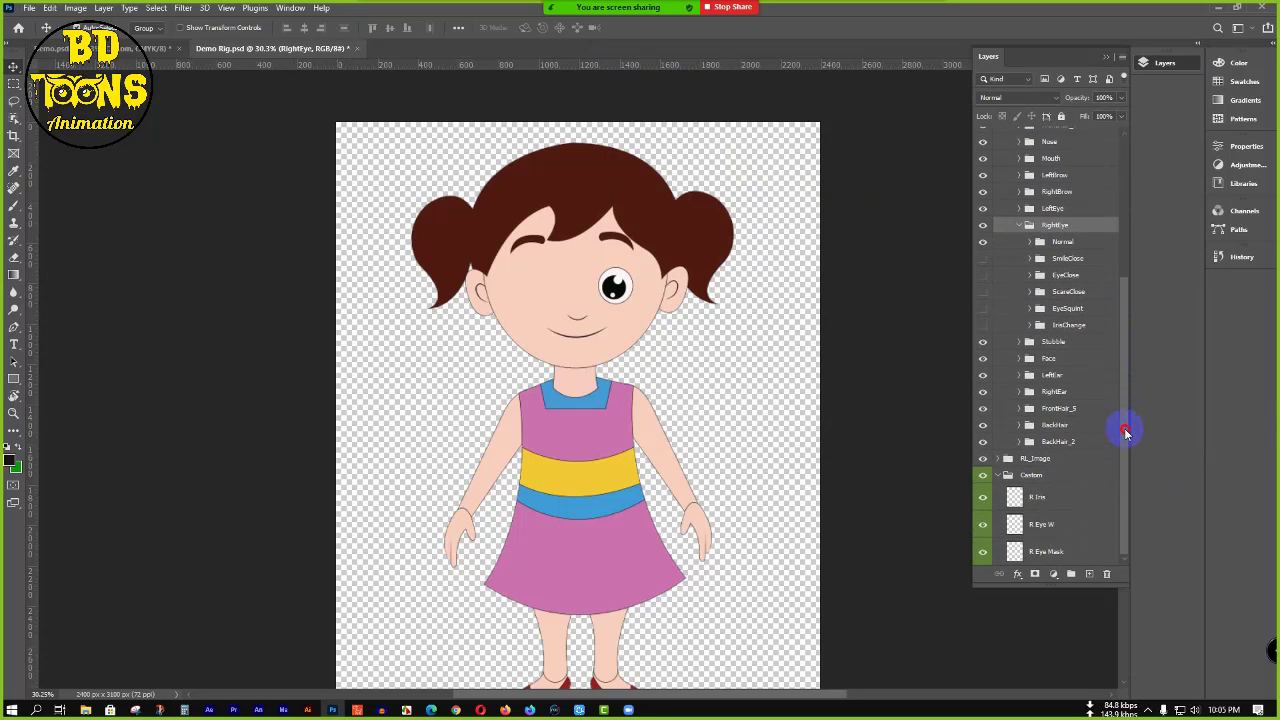
click(1090, 560)
shift+click(1081, 502)
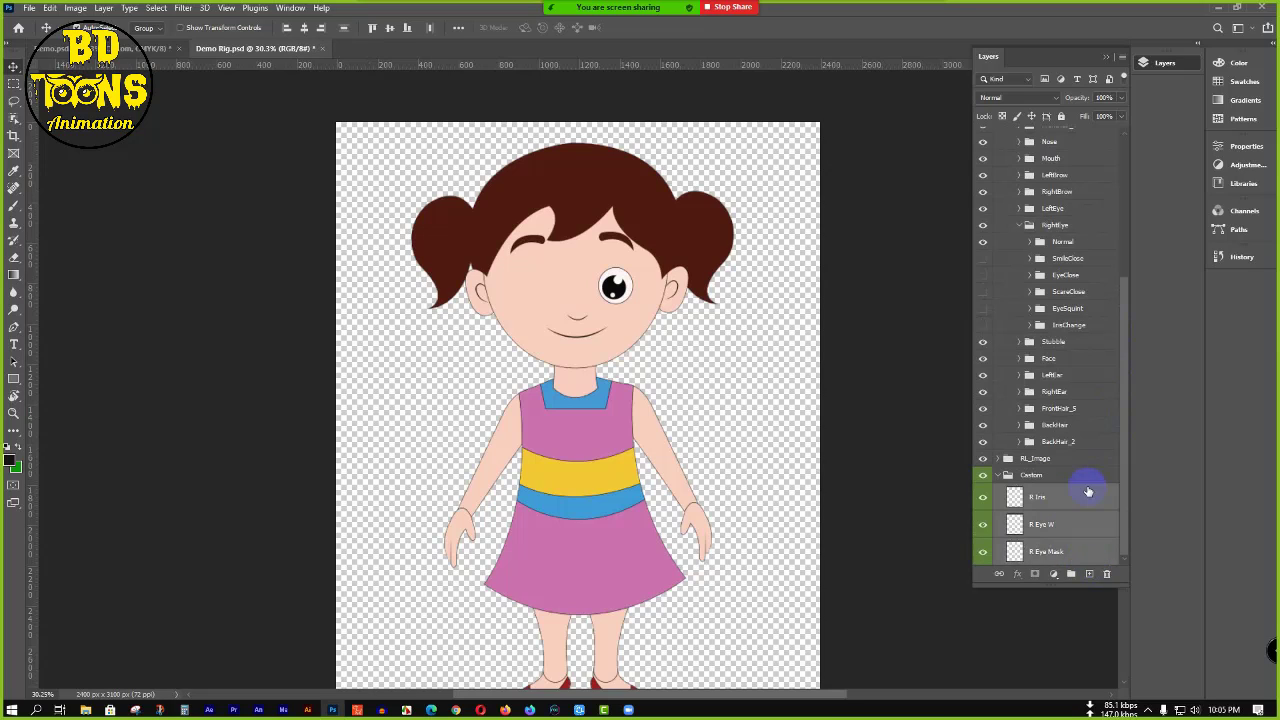
drag(1081, 507, 1095, 236)
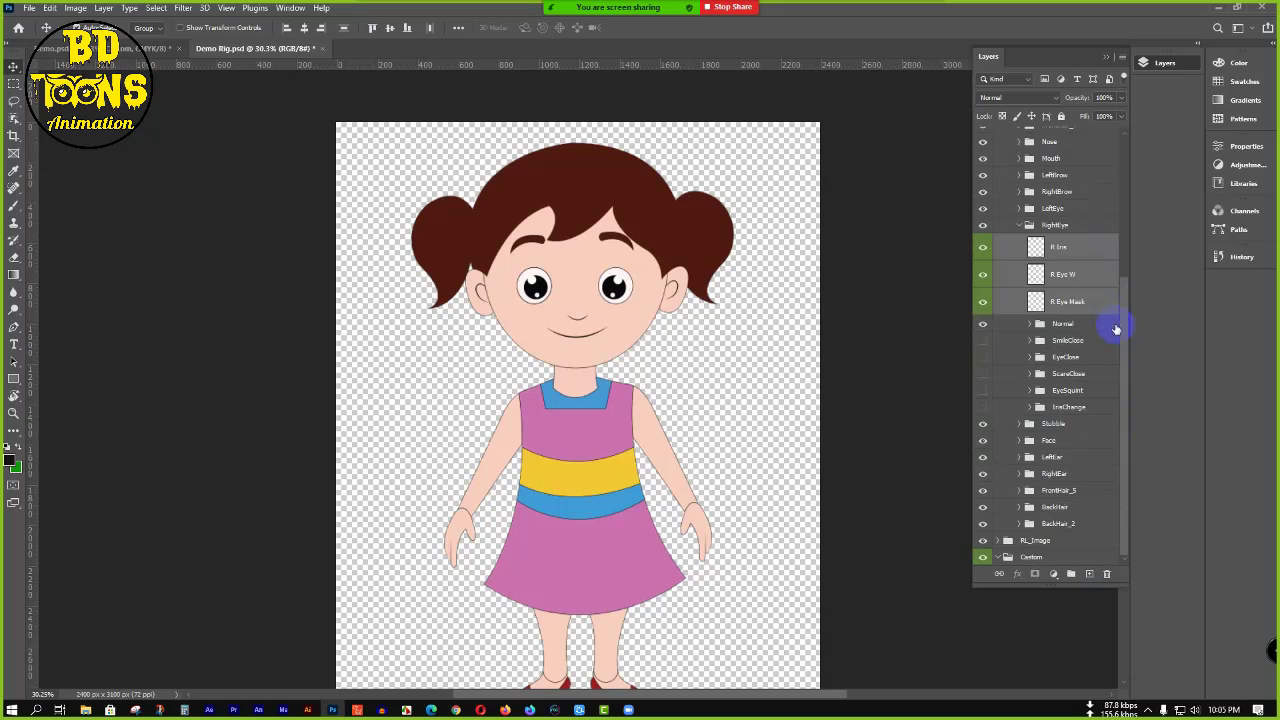
- Delete the original Iris, EyeWhite and Mask layers from RightEye's Normal group
click(1036, 326)
click(1034, 326)
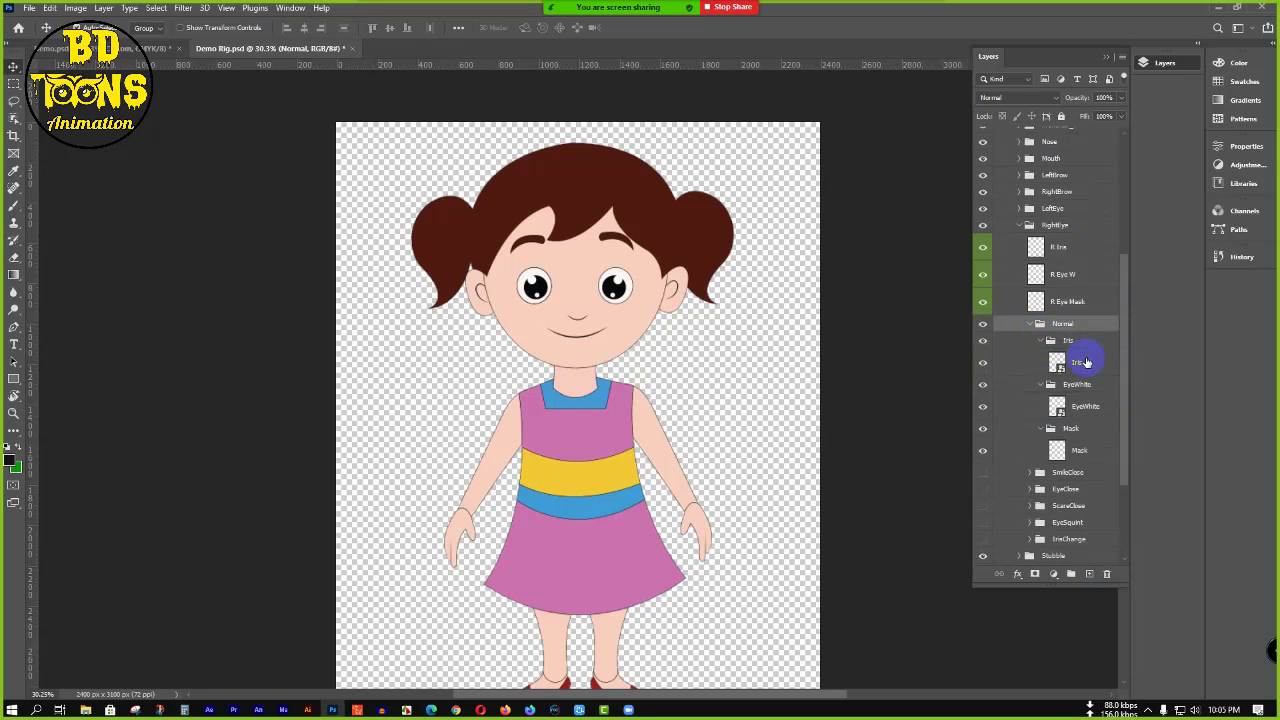
click(1083, 364)
ctrl+click(1088, 405)
ctrl+click(1087, 453)
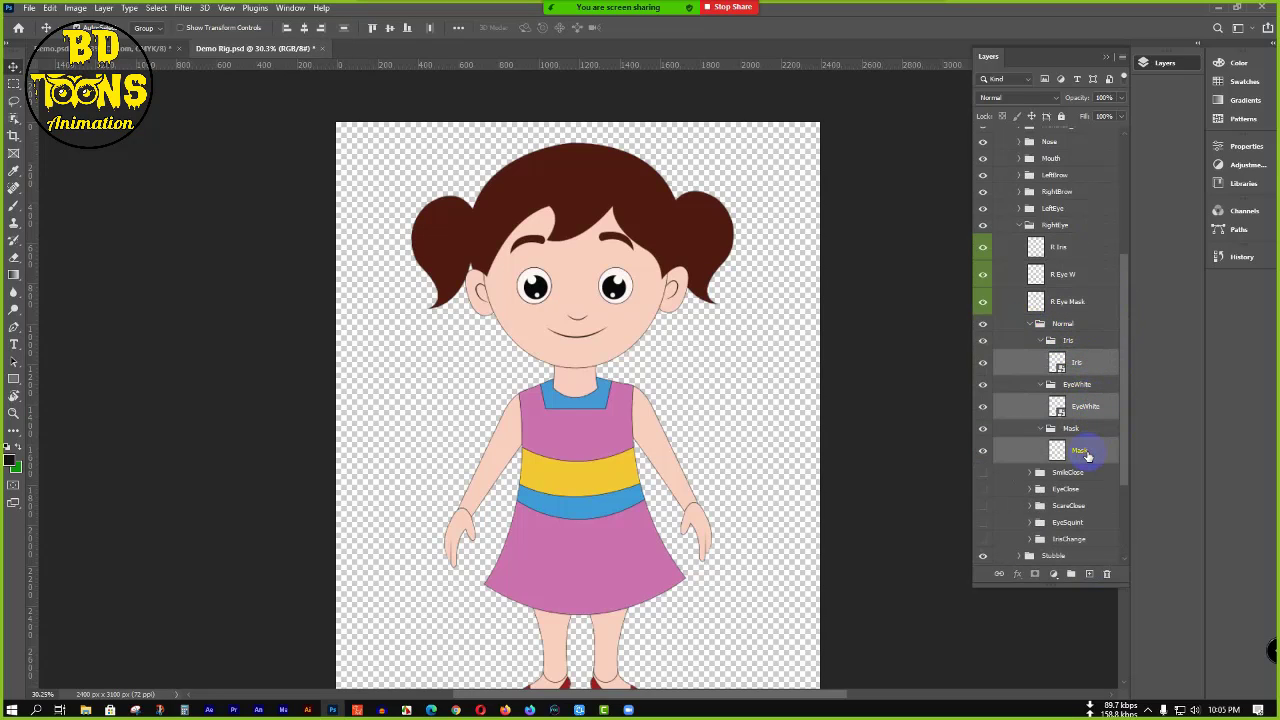
key(Delete)
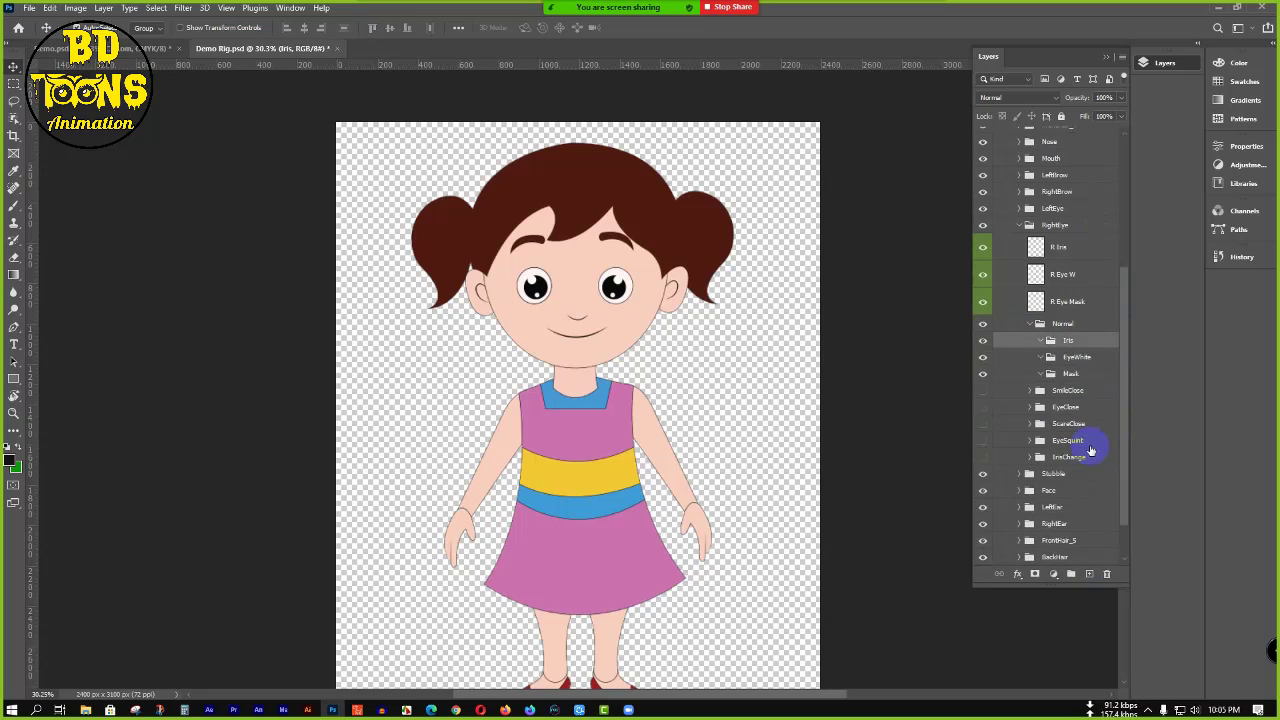
- Place R Iris in Normal's Iris subgroup and R Eye W in its EyeWhite subgroup, then collapse the Normal group
click(1074, 254)
drag(1077, 252, 1080, 338)
click(1093, 248)
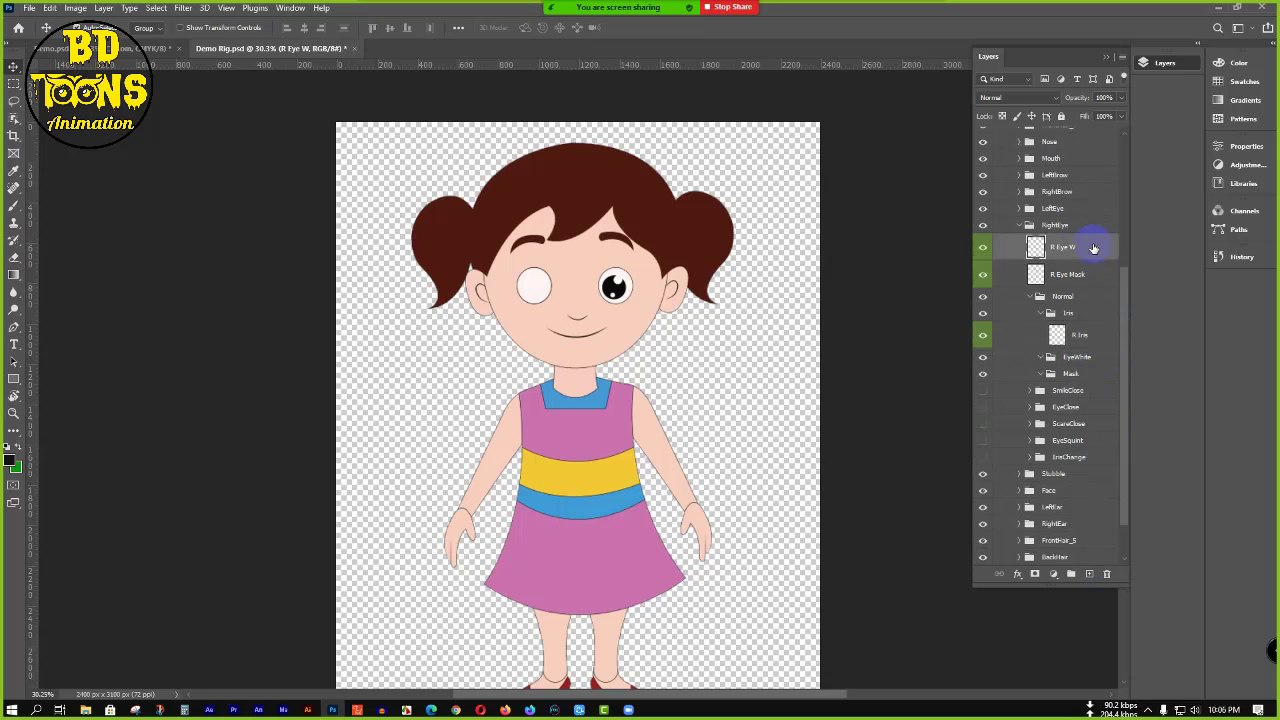
drag(1093, 248, 1090, 356)
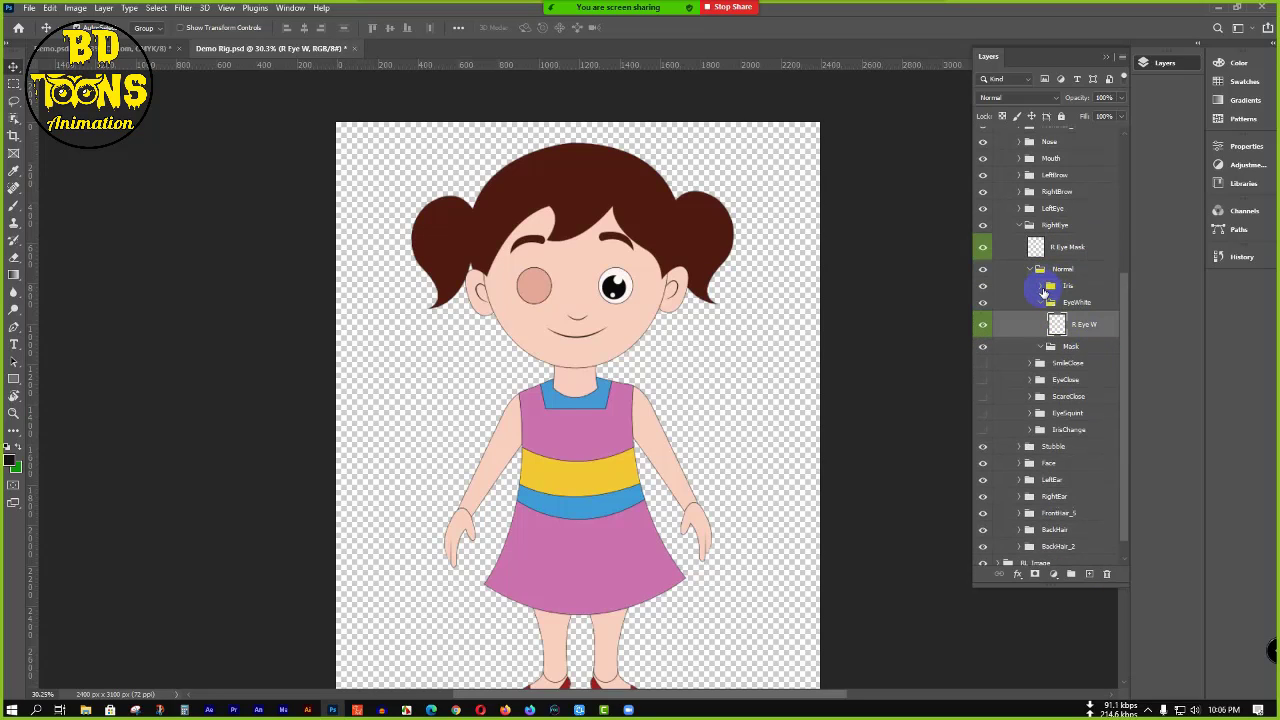
click(1040, 286)
click(1040, 305)
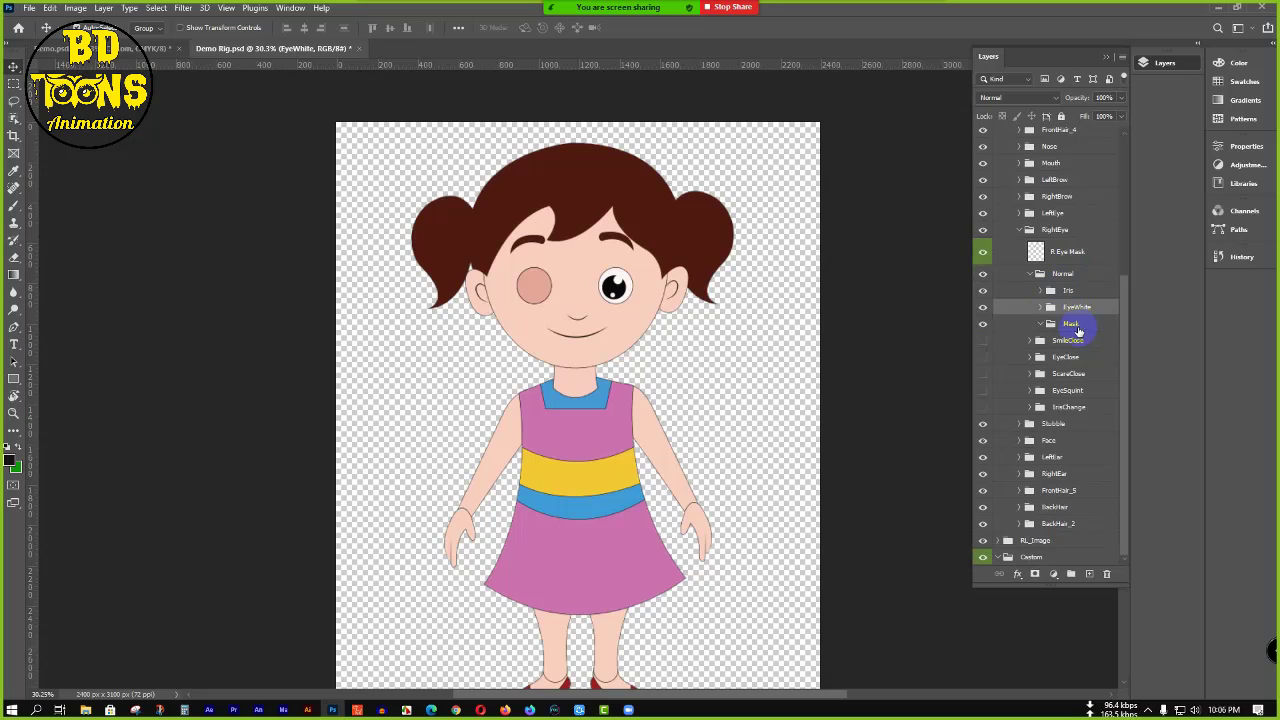
click(1030, 277)
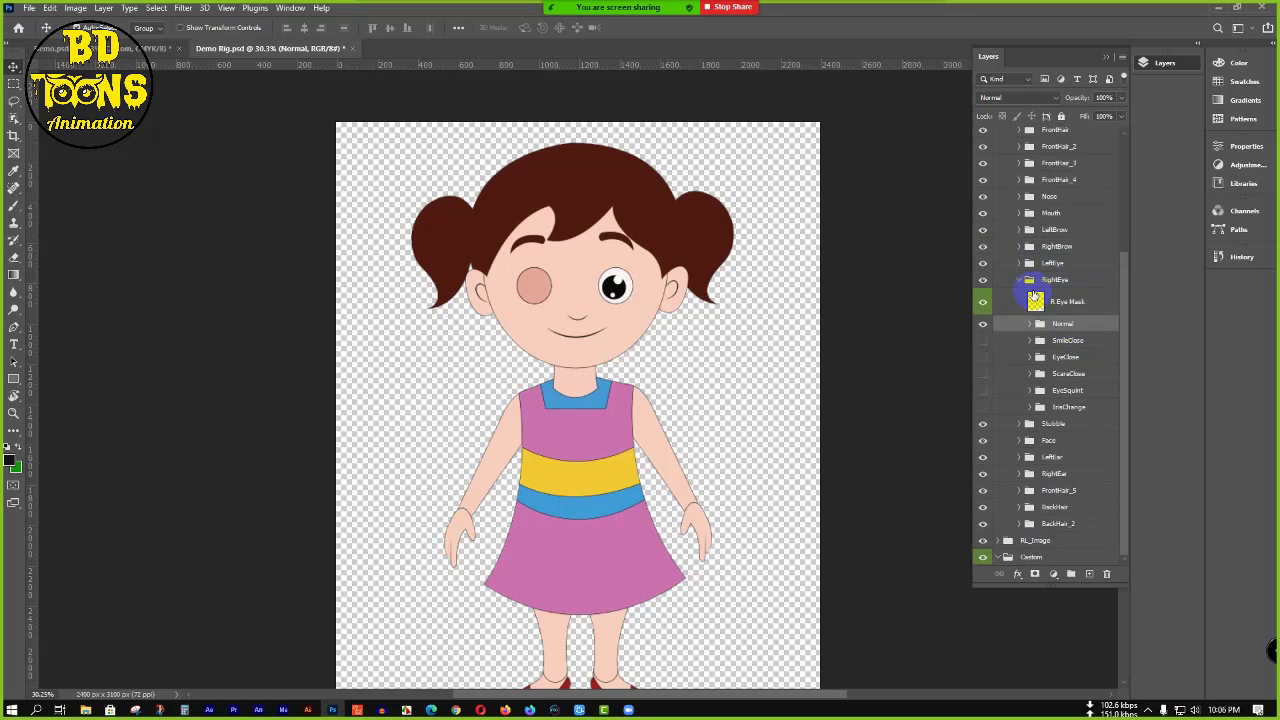
- Move the R Eye Mask layer into the Iris subgroup of RightEye's SmileClose group and collapse the group
click(1040, 341)
click(1031, 341)
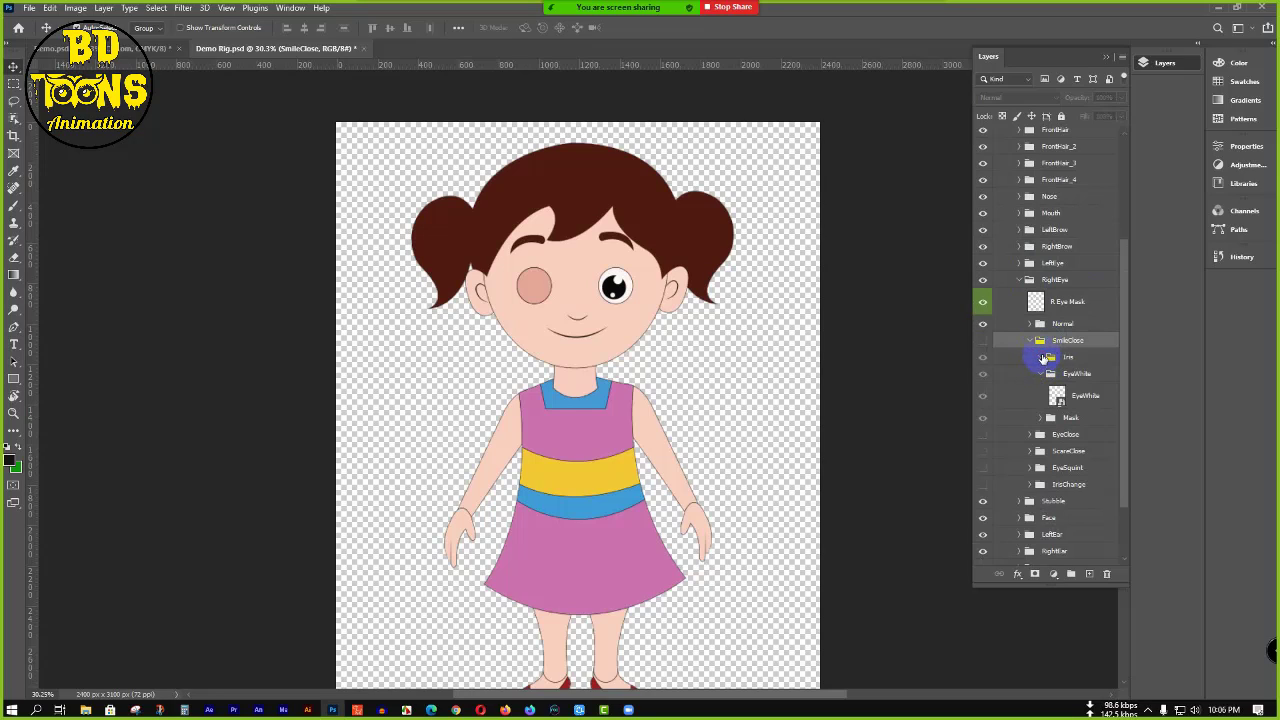
click(1094, 304)
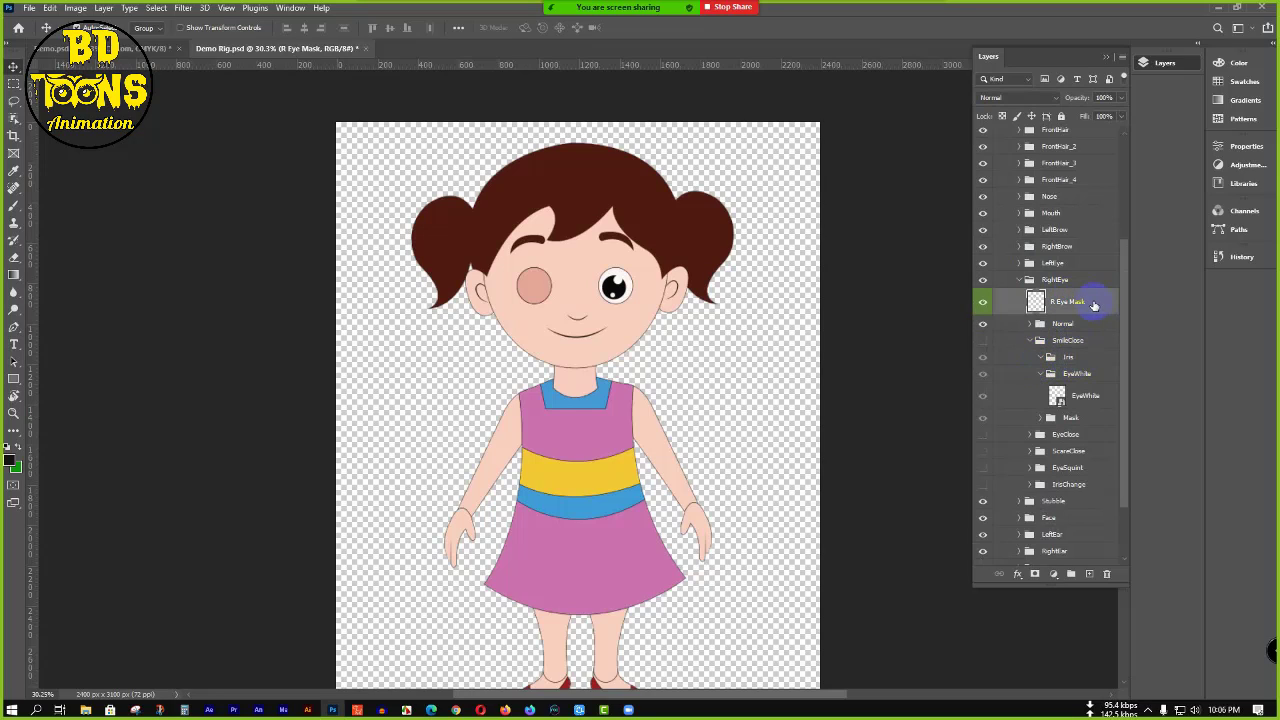
drag(1094, 304, 1087, 358)
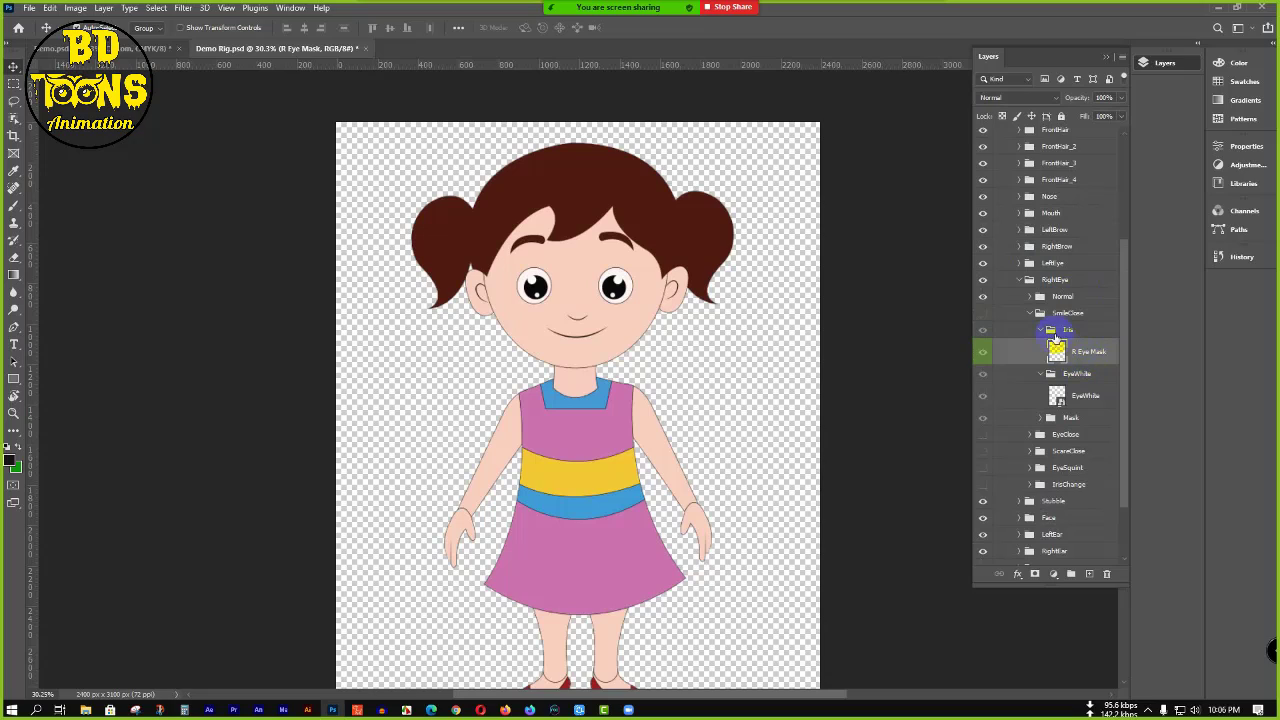
click(1041, 329)
click(1031, 313)
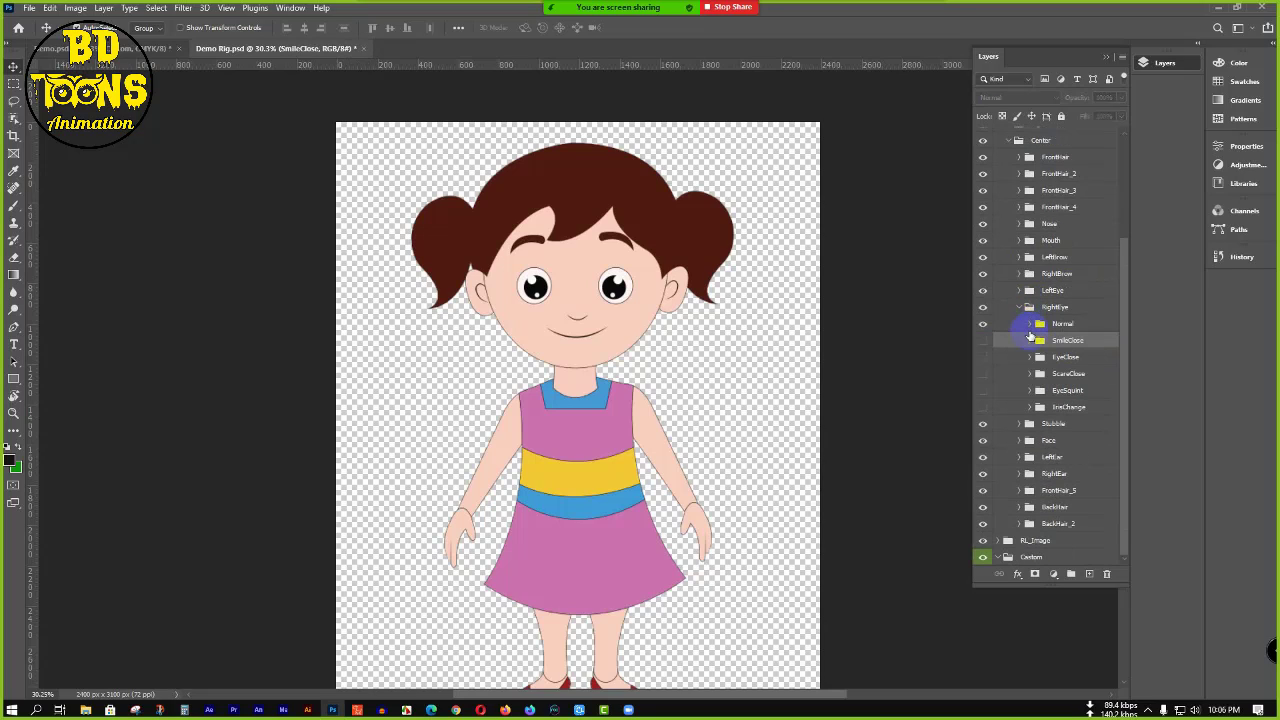
- Delete the original EyeWhite layer from RightEye's SmileClose group and collapse the group
click(1030, 340)
click(1093, 399)
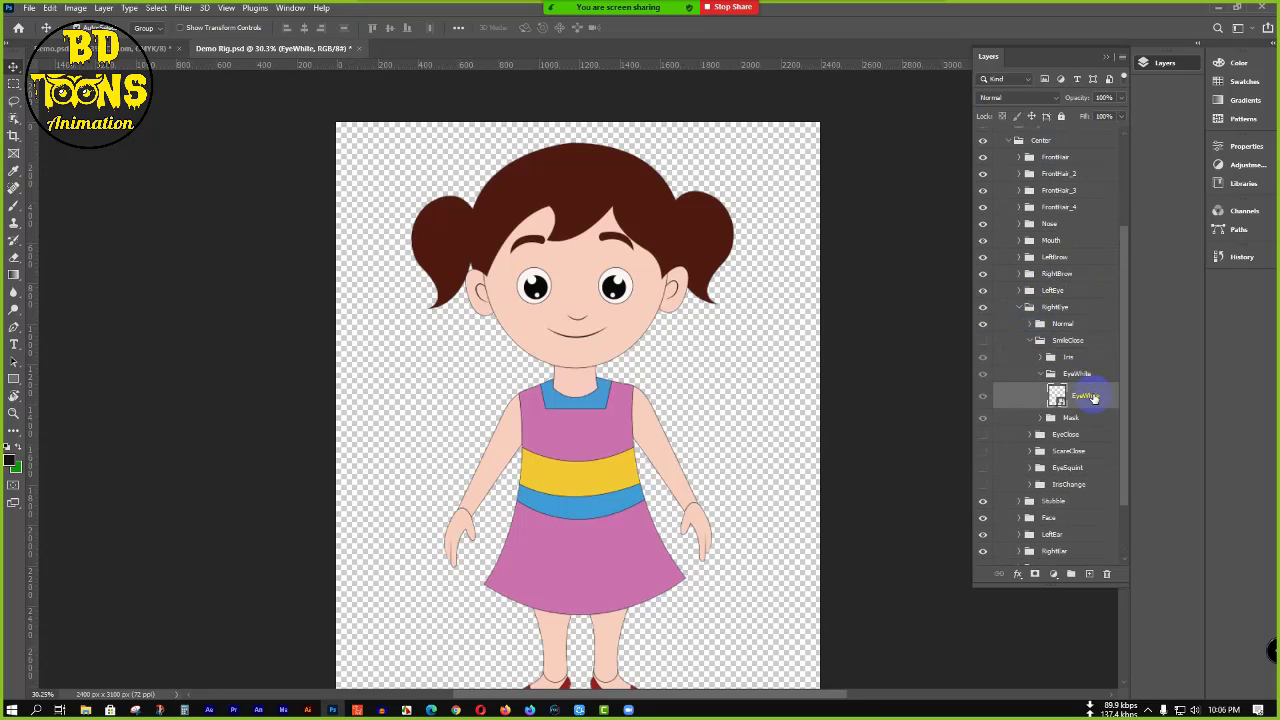
click(1041, 373)
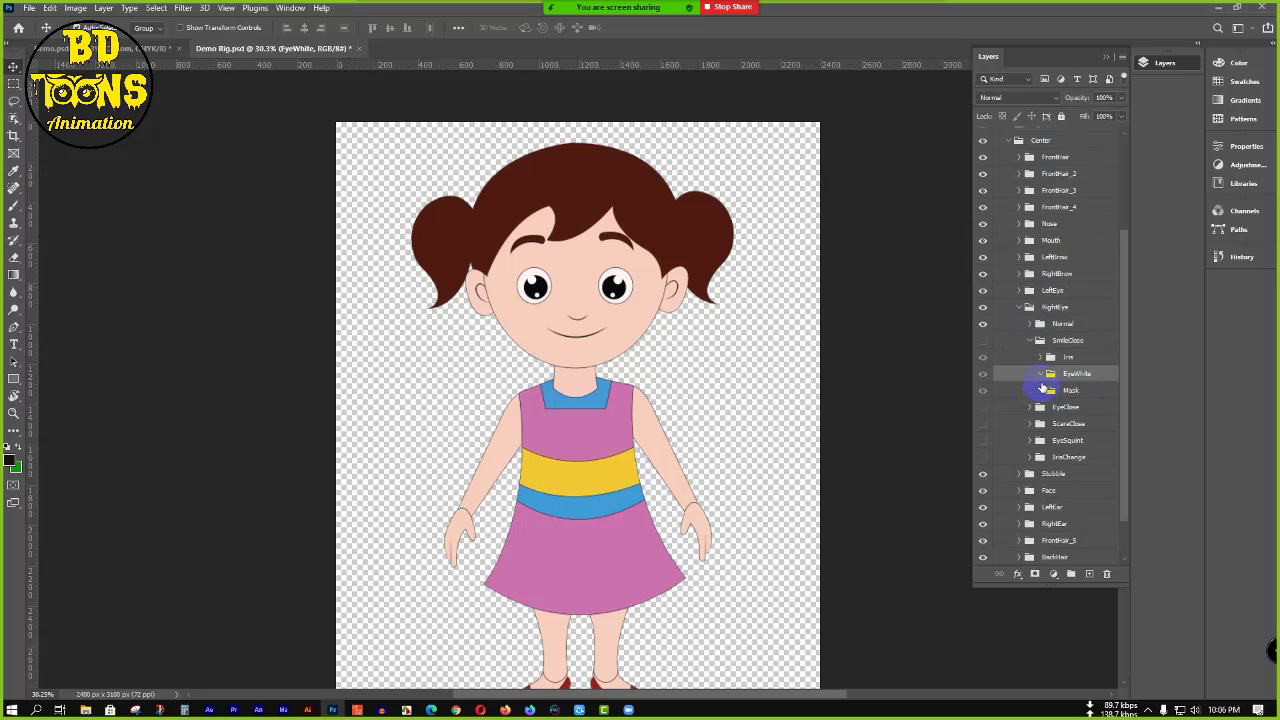
click(1040, 357)
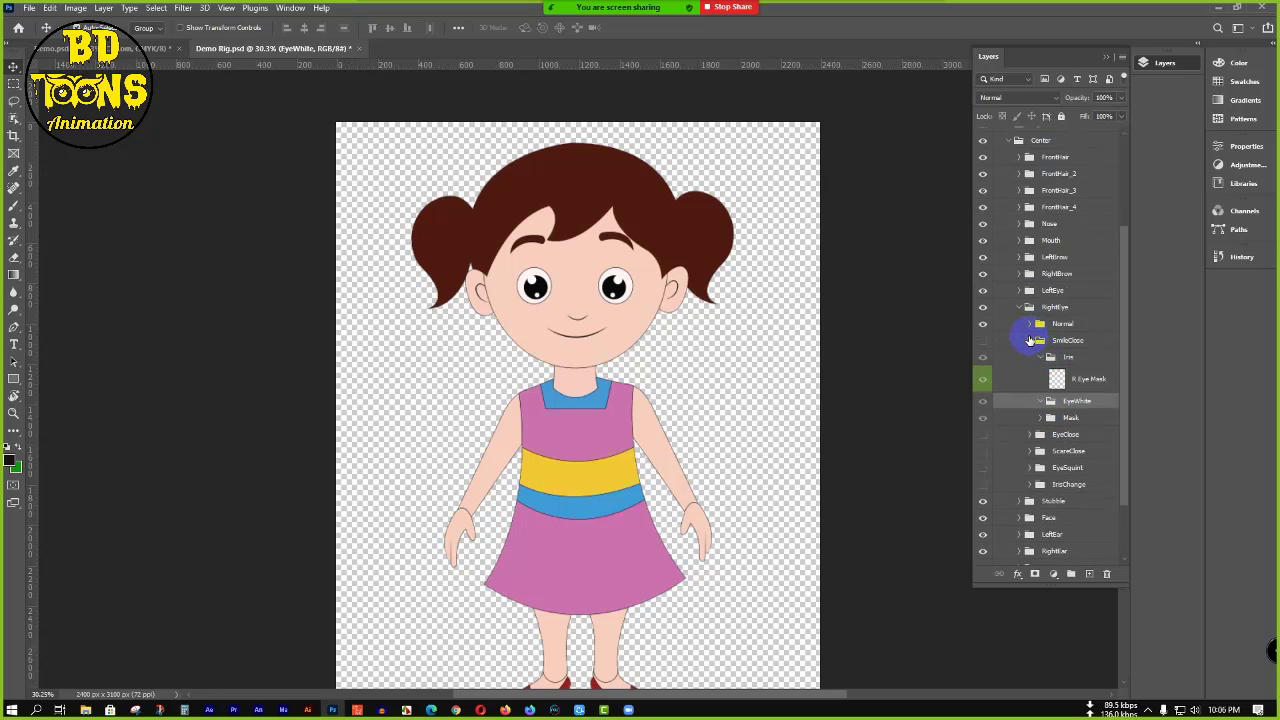
click(1030, 340)
- Delete the original EyeWhite layer from RightEye's EyeClose group and collapse the group
click(1060, 358)
click(1033, 357)
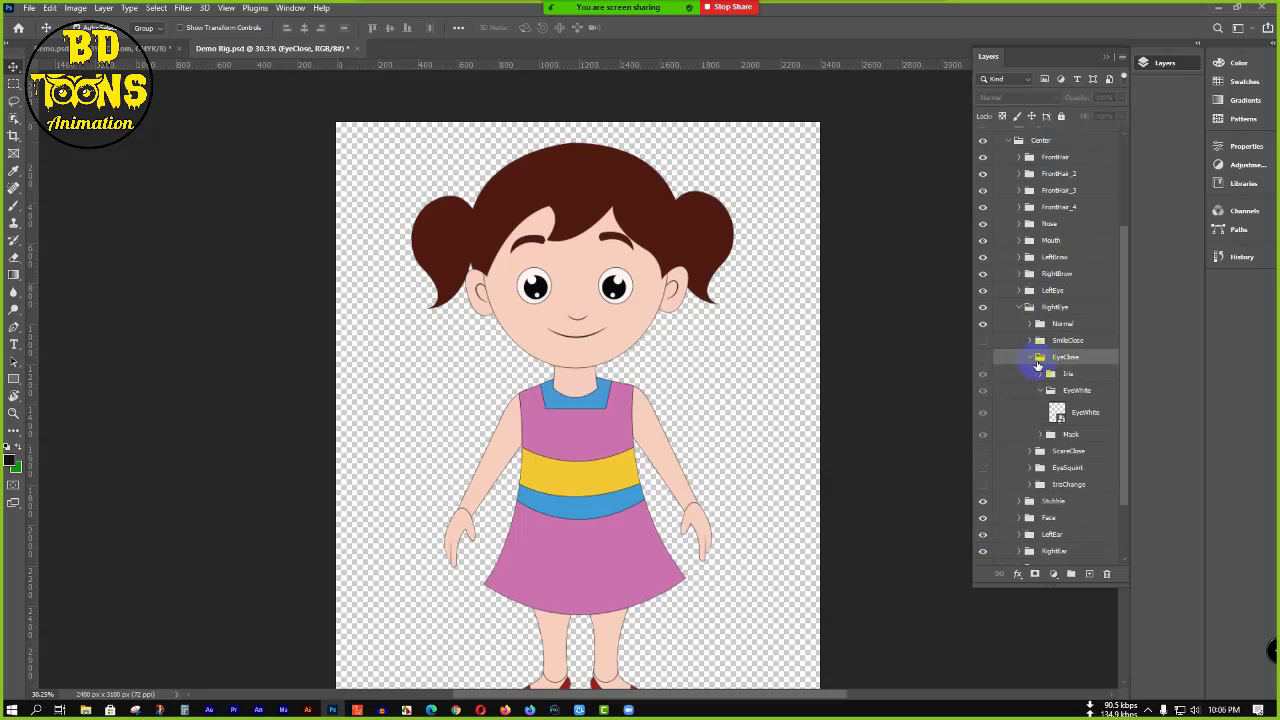
click(1084, 413)
click(1041, 390)
click(1030, 358)
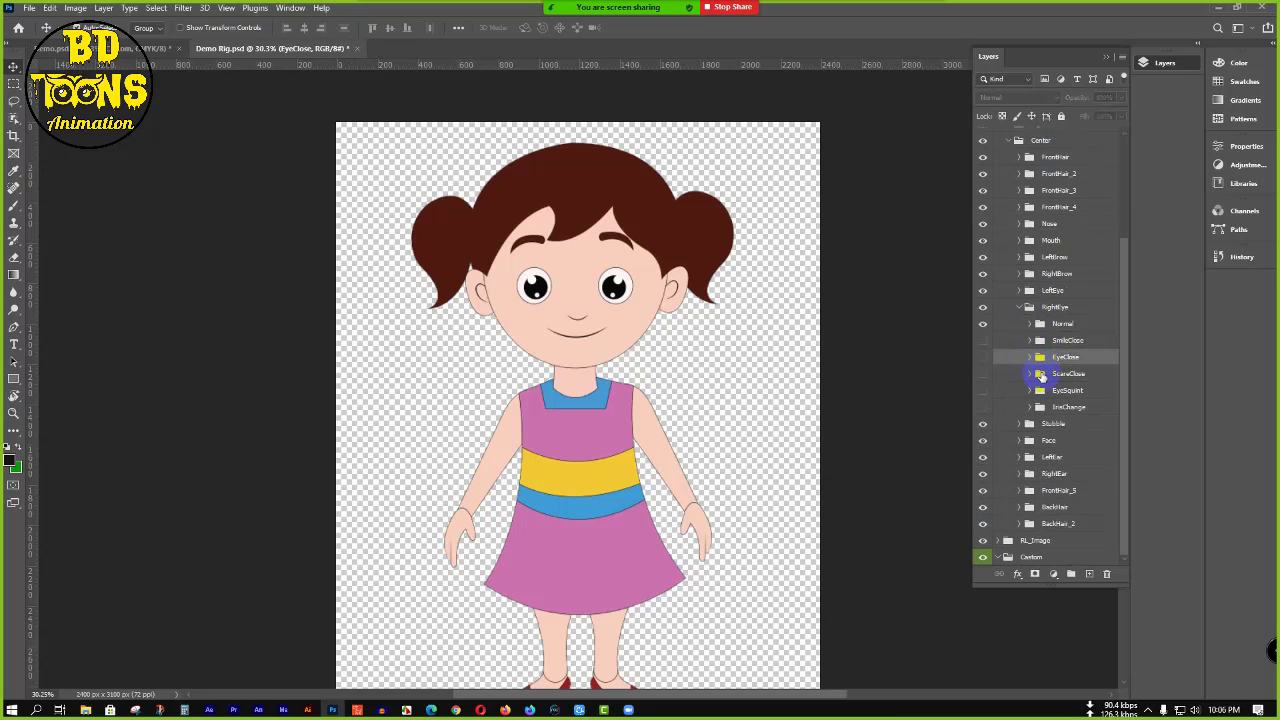
- Delete the original EyeWhite layer from RightEye's ScareClose group and collapse the group
click(1042, 375)
click(1030, 373)
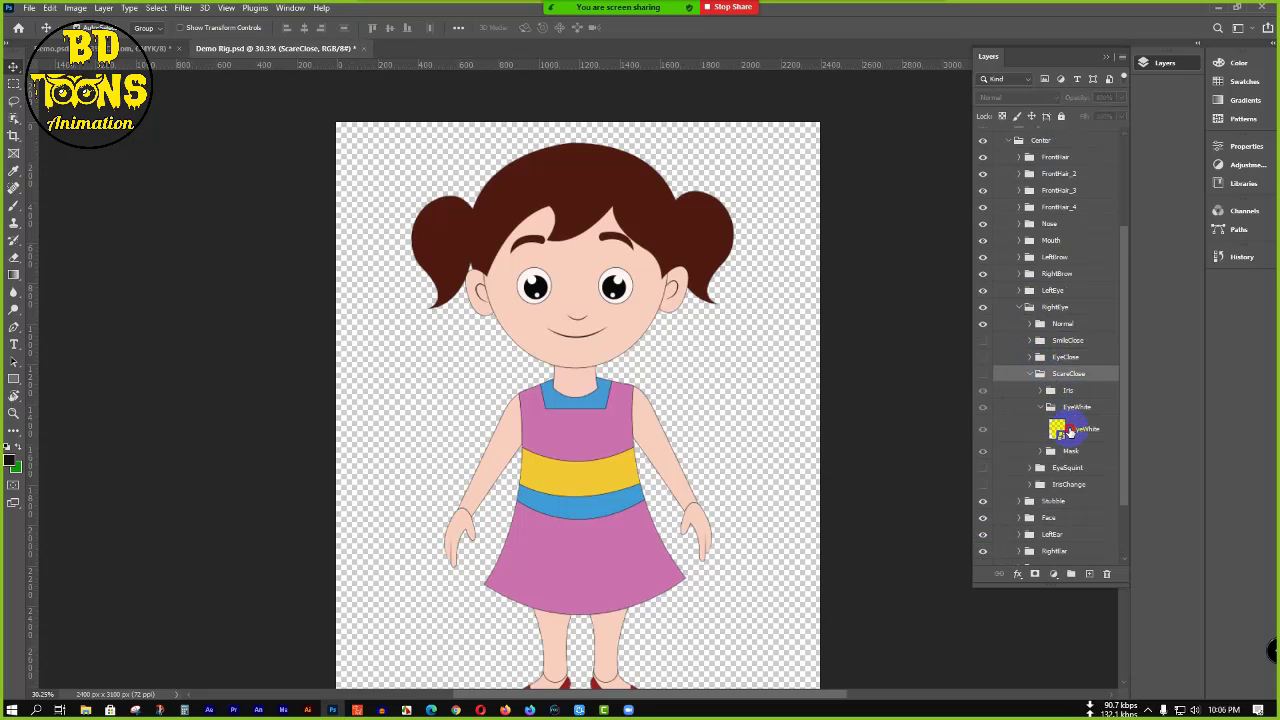
click(1070, 430)
click(1041, 407)
click(1030, 373)
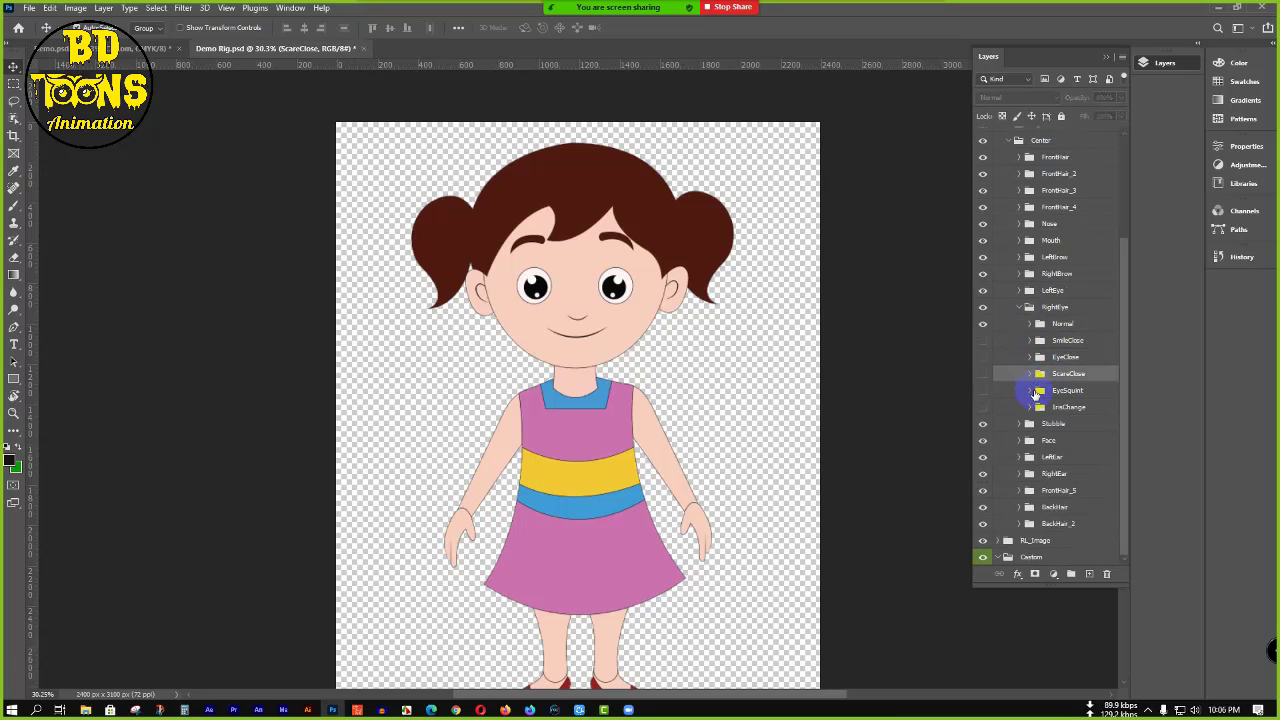
- Delete the original EyeWhite layer from RightEye's EyeSquint group and collapse the group
click(1033, 390)
click(1078, 425)
click(1041, 423)
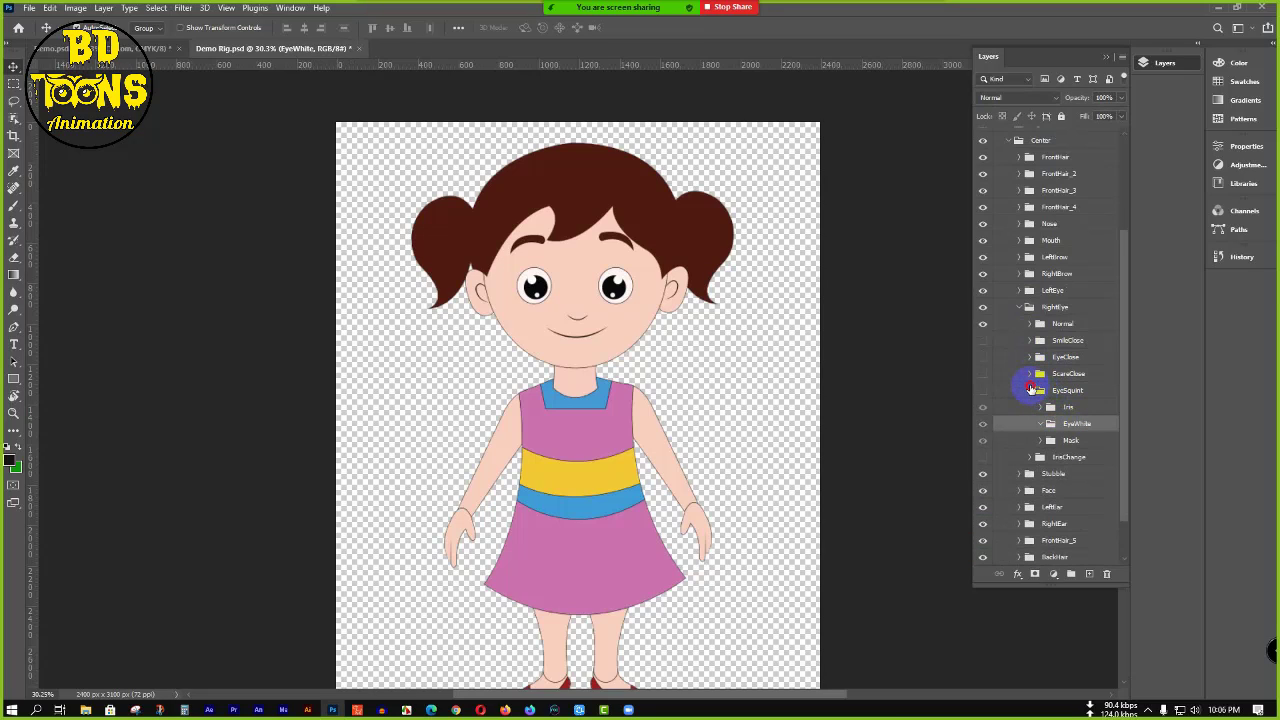
click(1040, 390)
click(1030, 390)
- Delete the original Iris, EyeWhite and Mask layers from RightEye's IrisChange group and collapse the group
click(1030, 407)
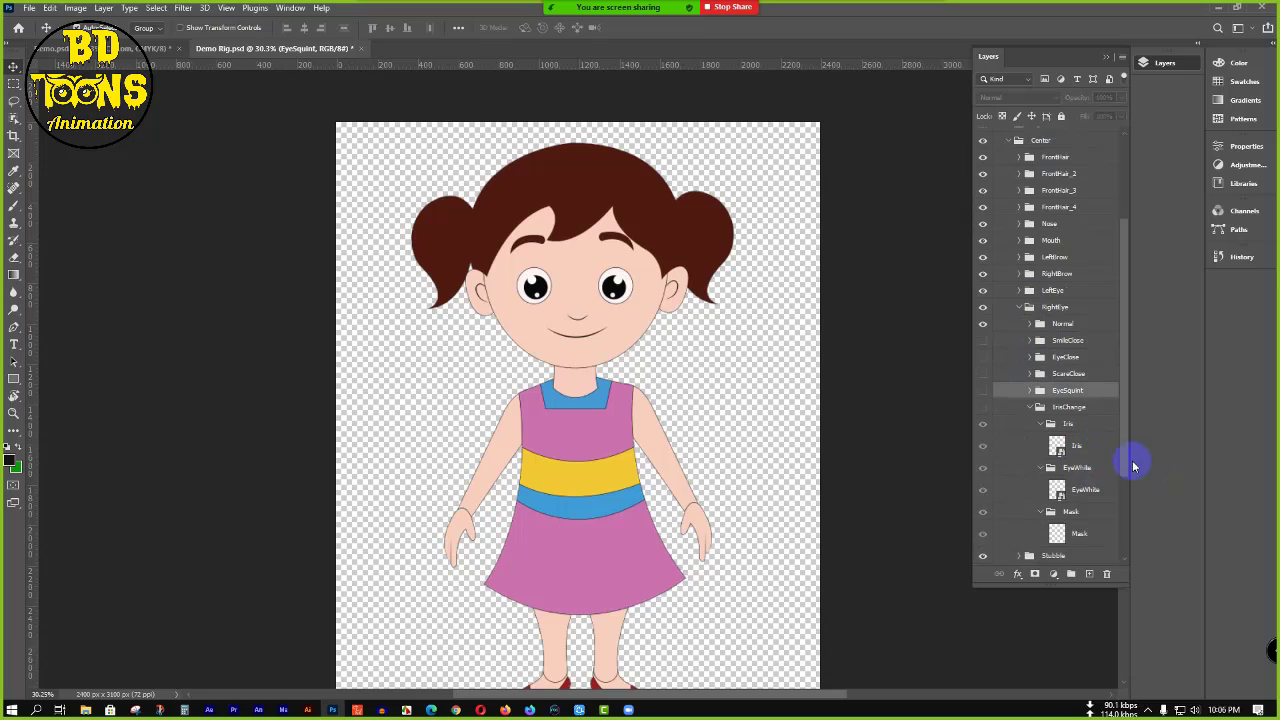
click(1095, 446)
ctrl+click(1089, 488)
ctrl+click(1095, 533)
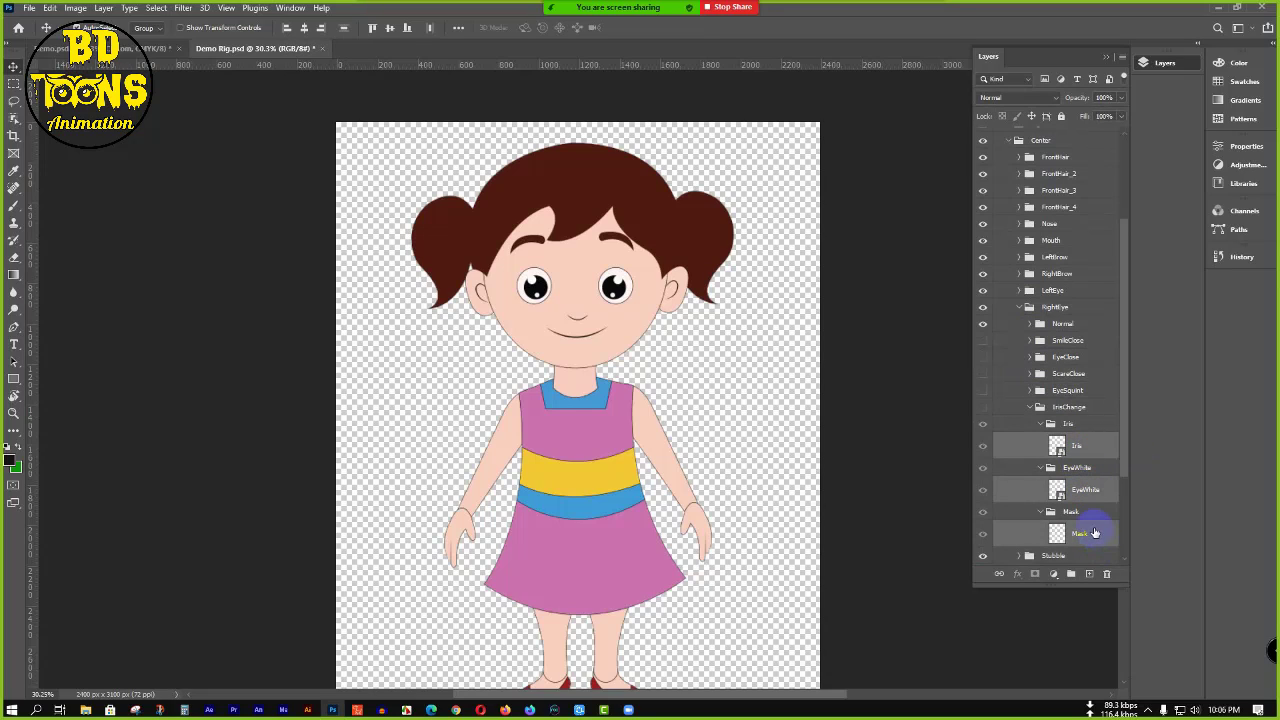
key(Delete)
click(1030, 408)
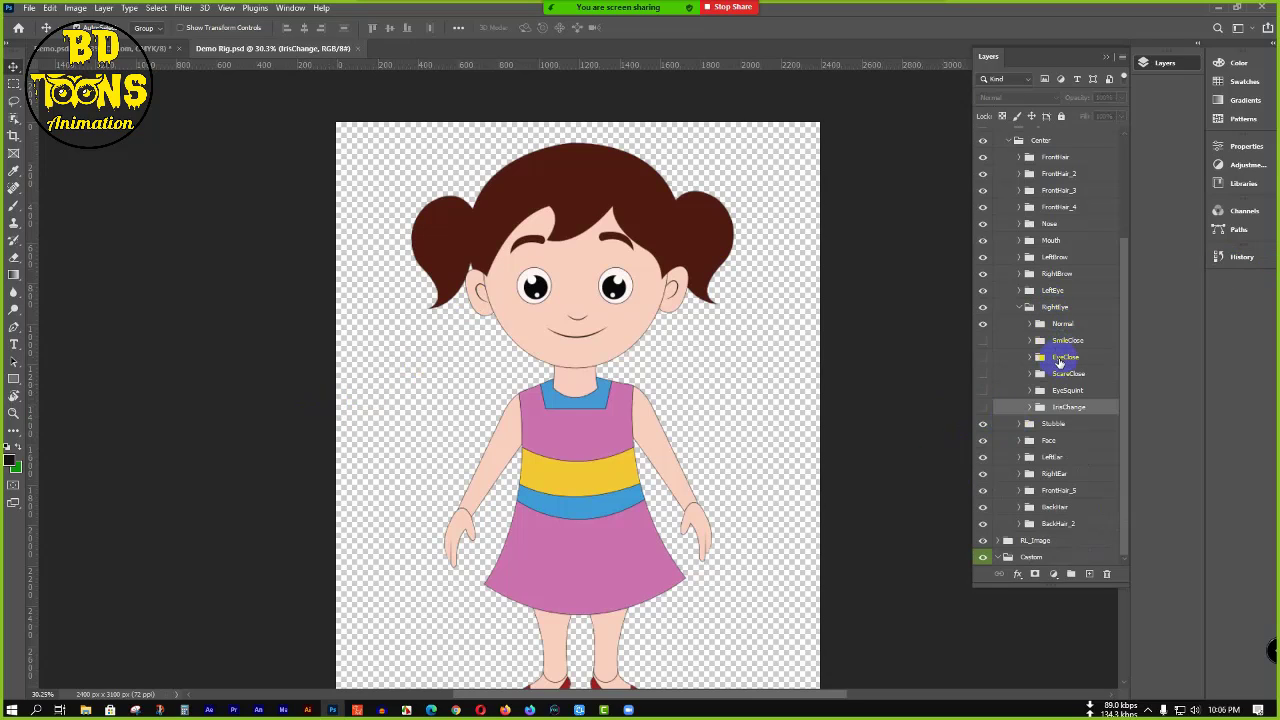
- Collapse the RightEye, Center and Custom groups and delete the Custom group
scroll(1086, 468, up, 3)
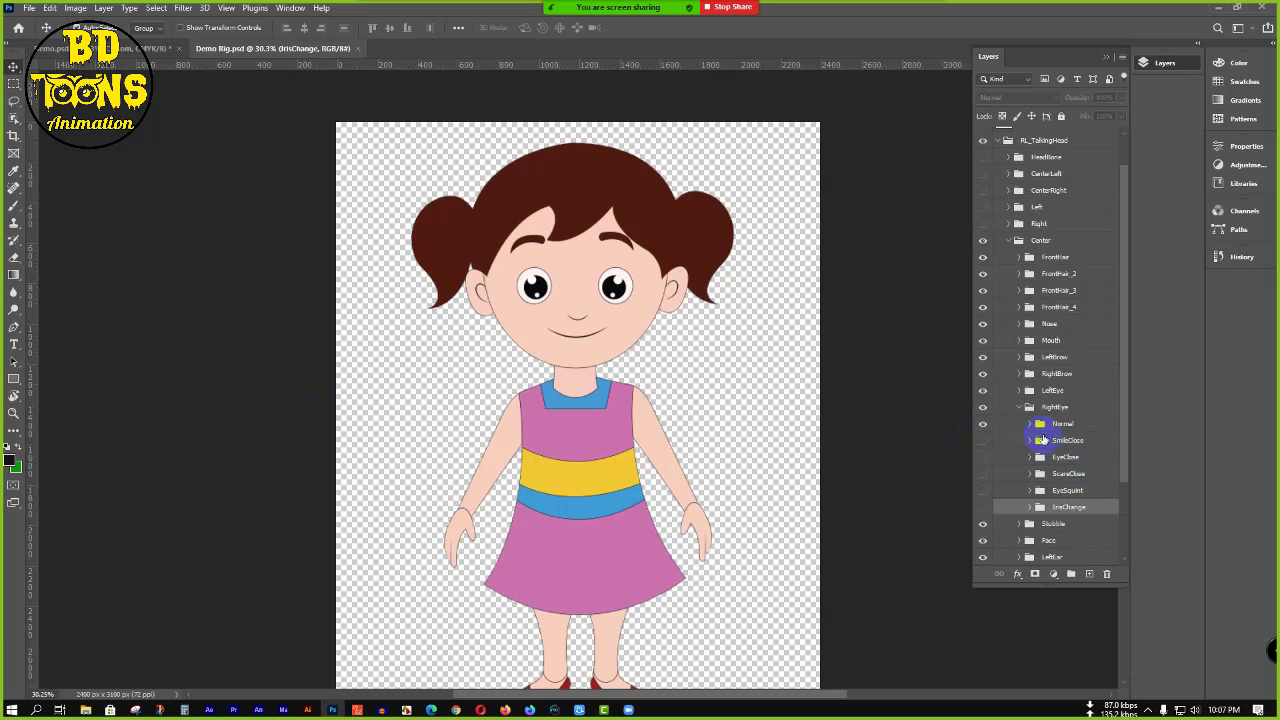
click(1020, 407)
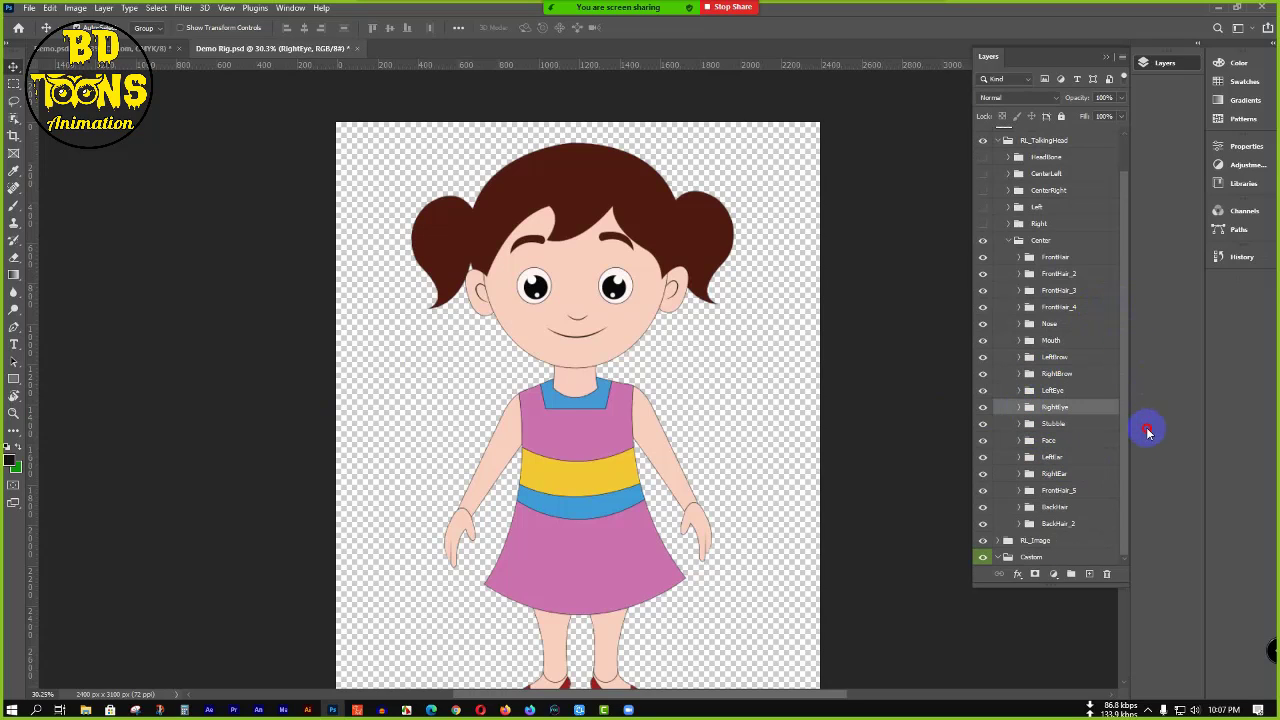
click(1008, 241)
click(1006, 316)
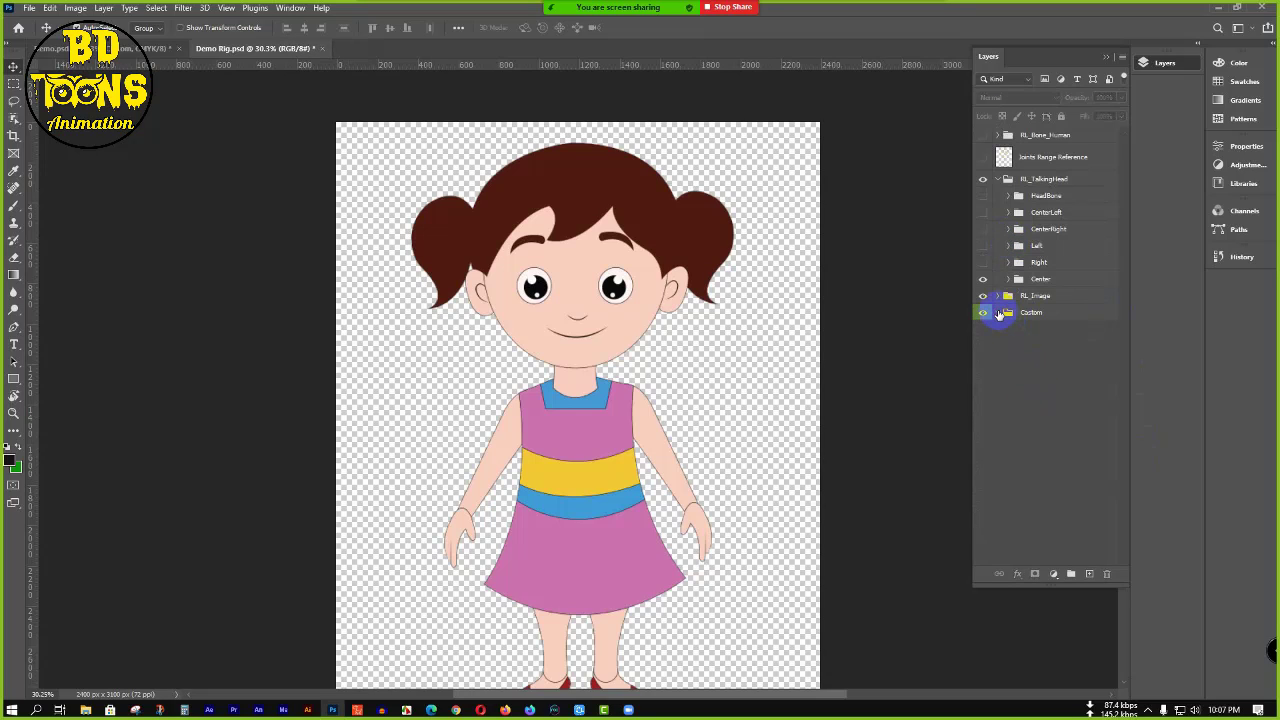
click(1066, 312)
click(1106, 577)
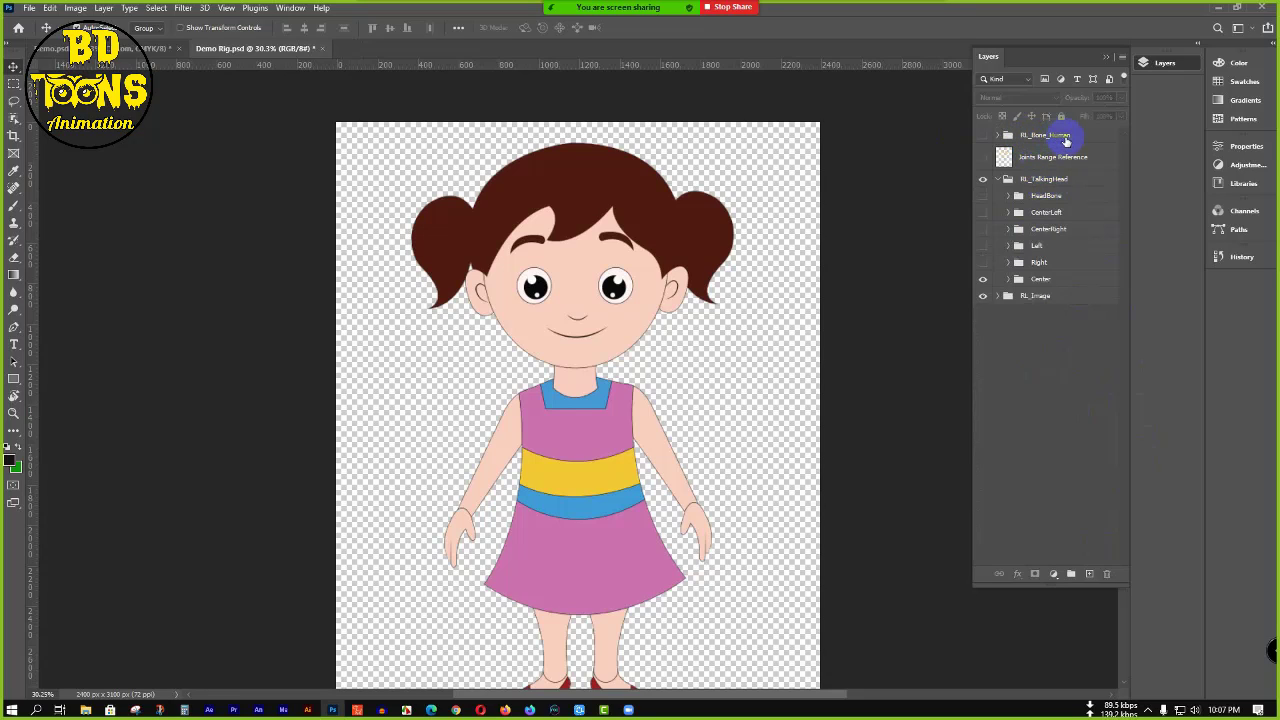
- Make the RL_Bone_Human group visible and set the Move tool's auto-select to Layer
click(1077, 141)
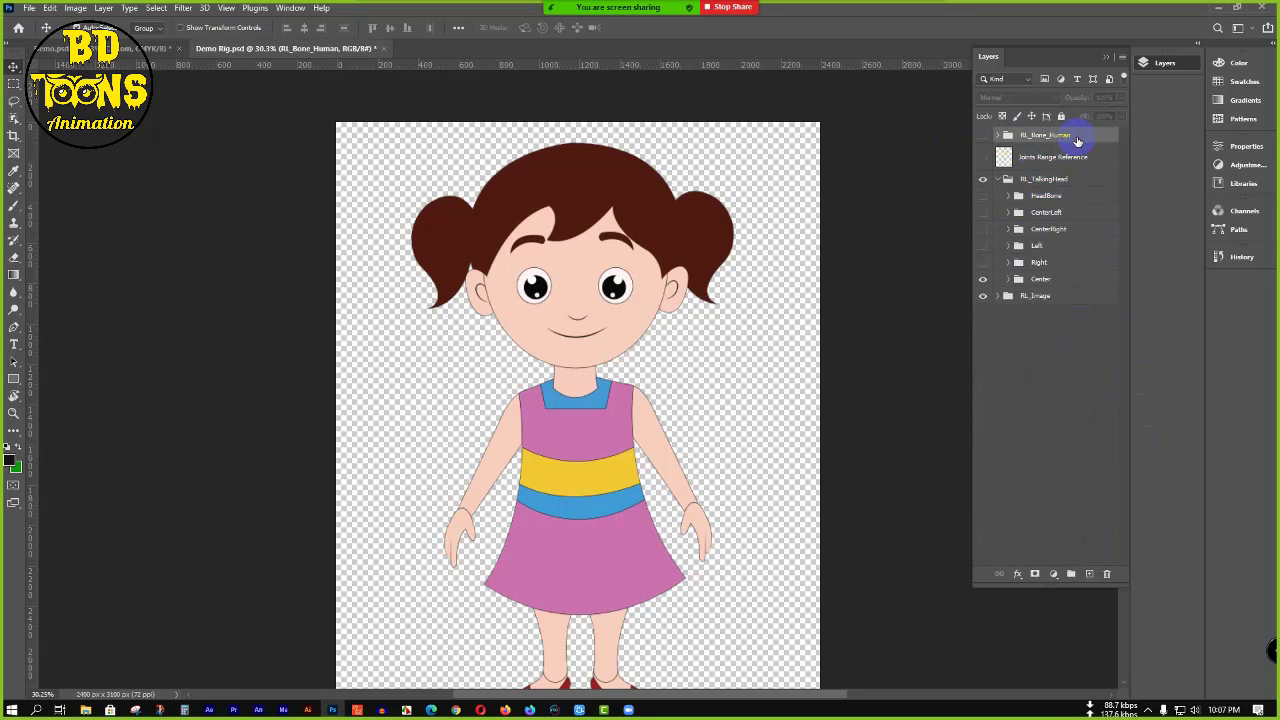
click(983, 137)
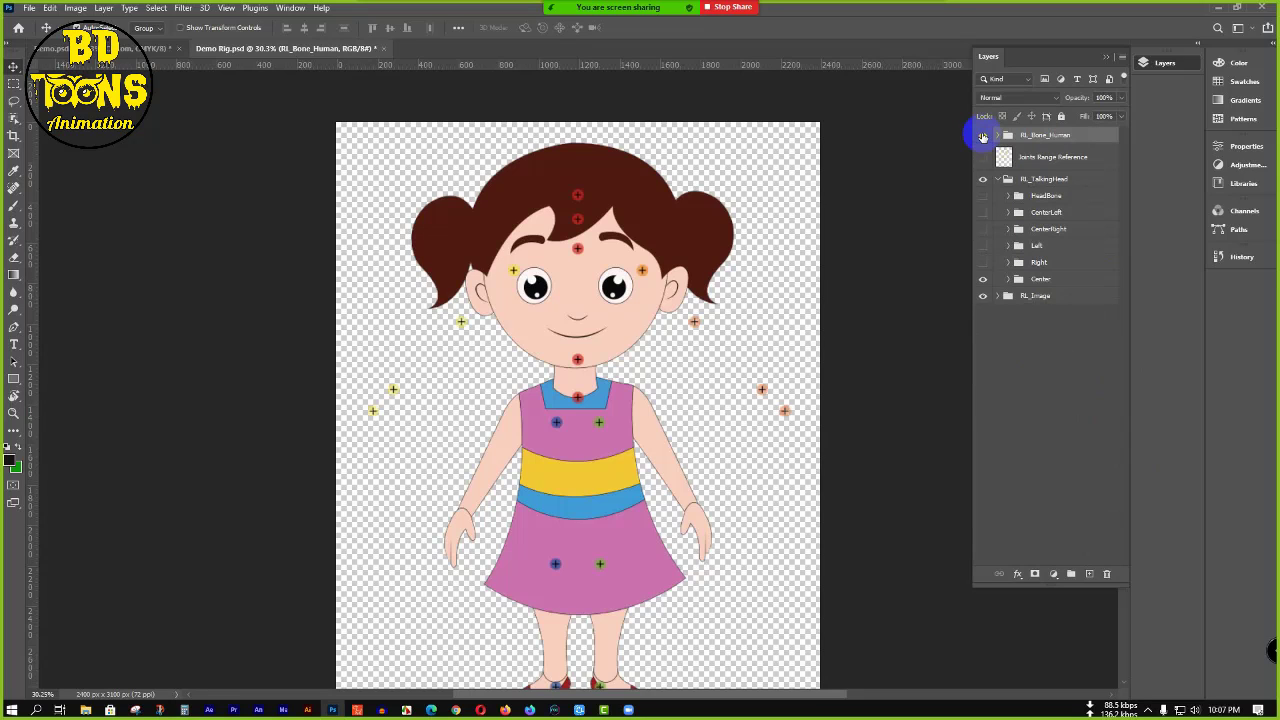
scroll(482, 385, down, 5)
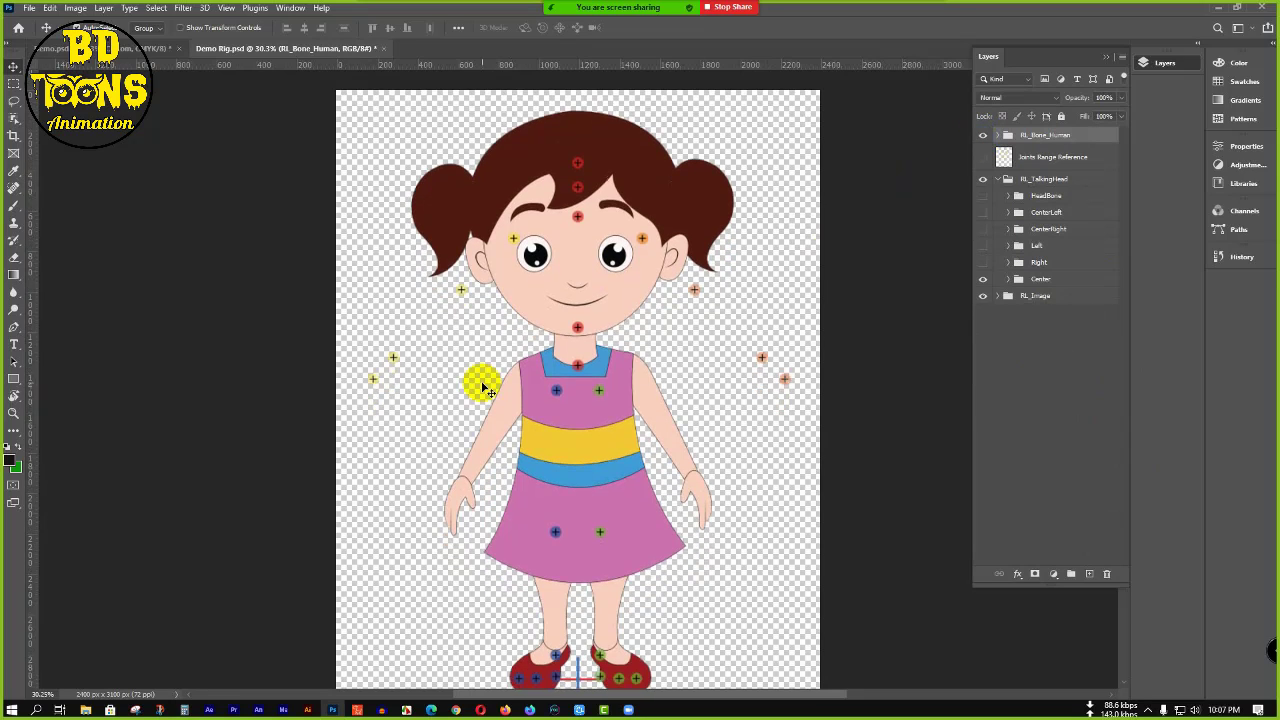
scroll(481, 380, up, 5)
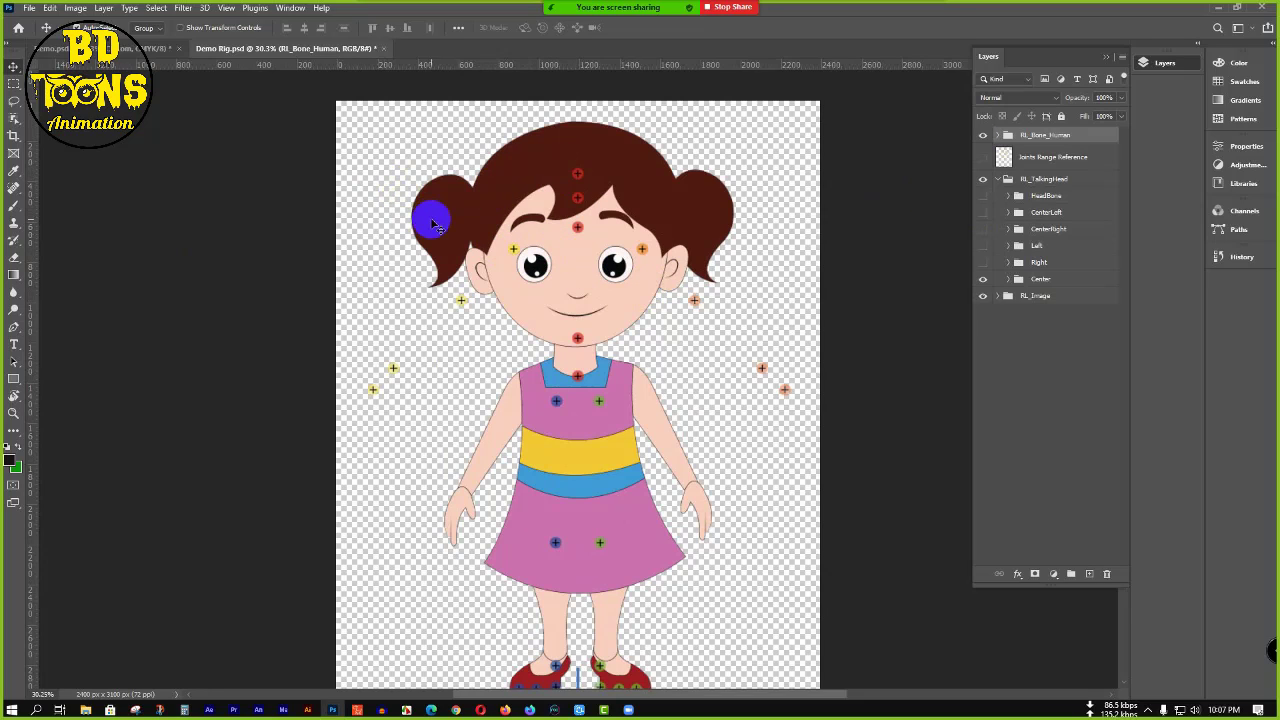
click(150, 28)
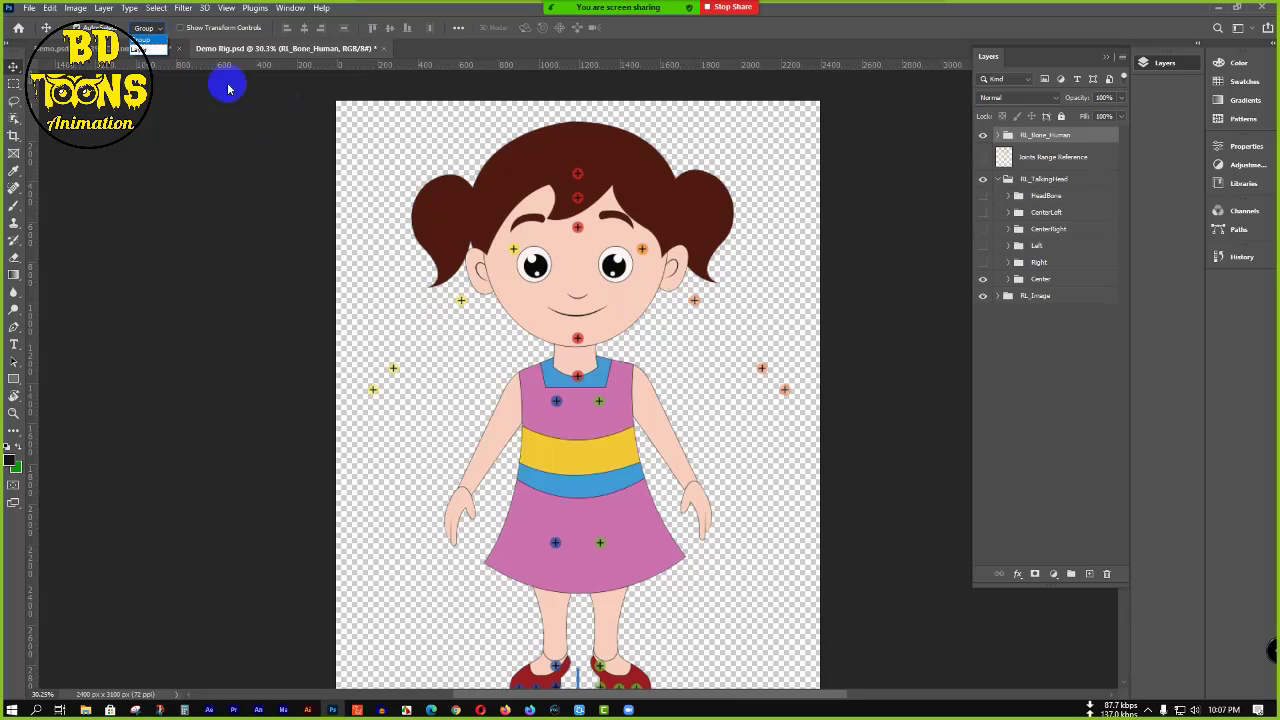
click(153, 50)
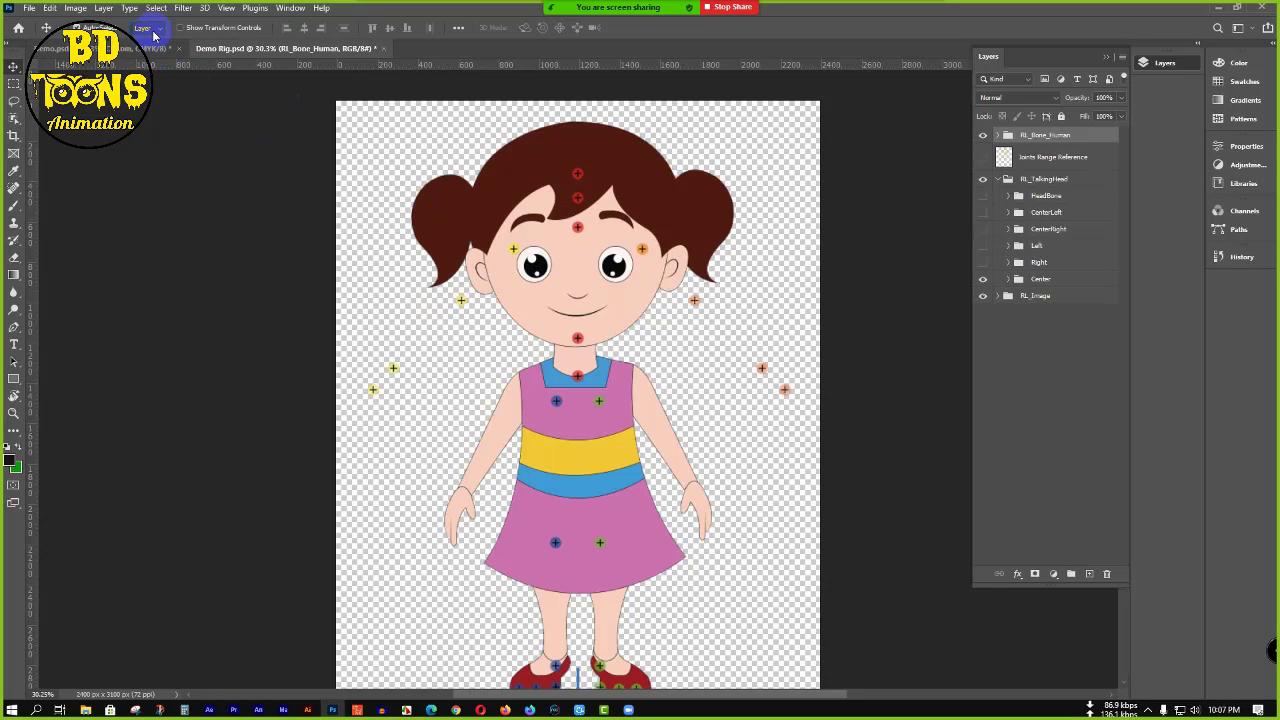
- Expand RL_Bone_Human, then move the RArm joint onto the girl's right shoulder and the RForearm joint onto her right elbow
click(997, 137)
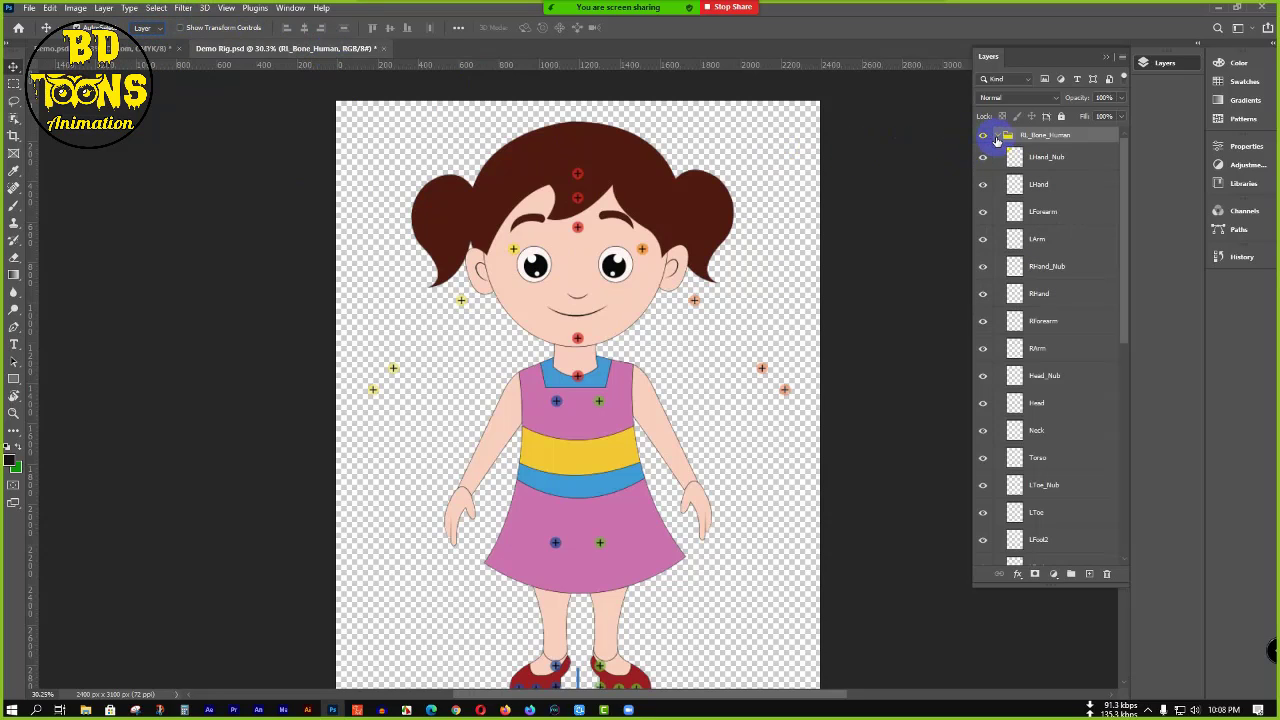
click(766, 220)
click(515, 254)
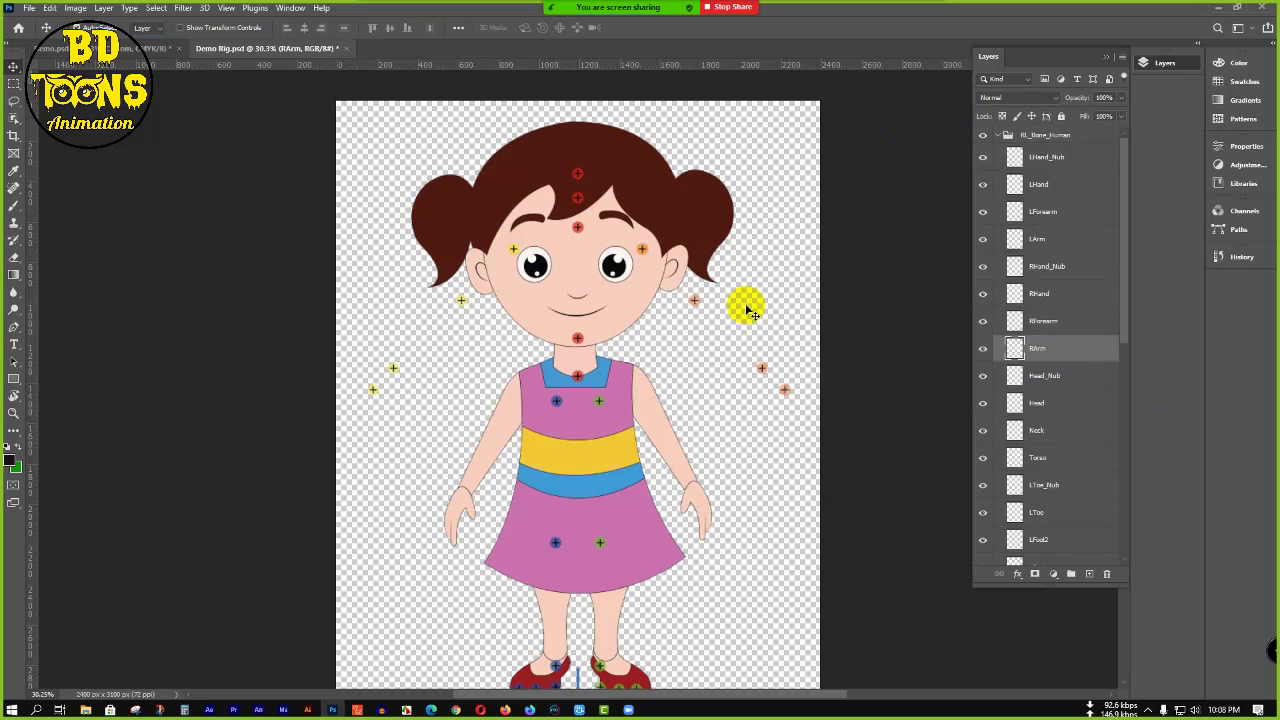
scroll(495, 297, up, 1)
mouse_move(517, 240)
mouse_down()
mouse_move(534, 291)
mouse_move(531, 392)
mouse_up()
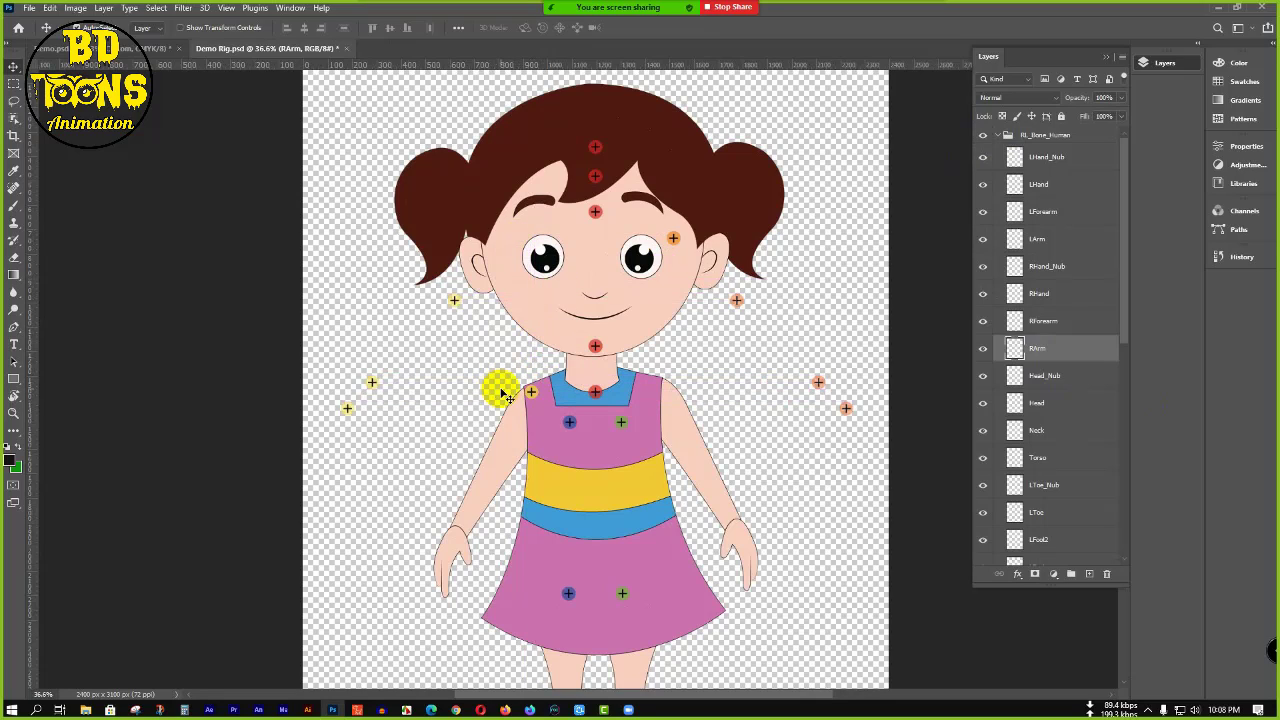
click(455, 302)
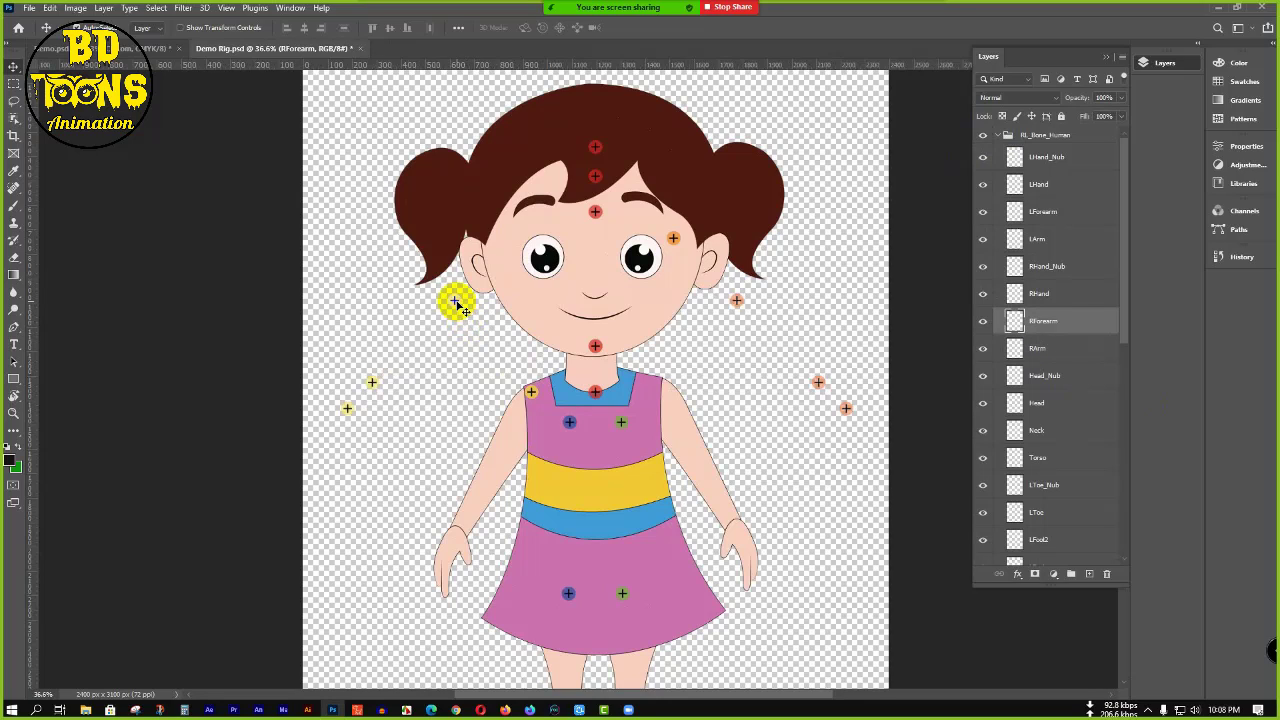
mouse_move(455, 302)
mouse_down()
mouse_move(437, 346)
mouse_move(491, 474)
mouse_up()
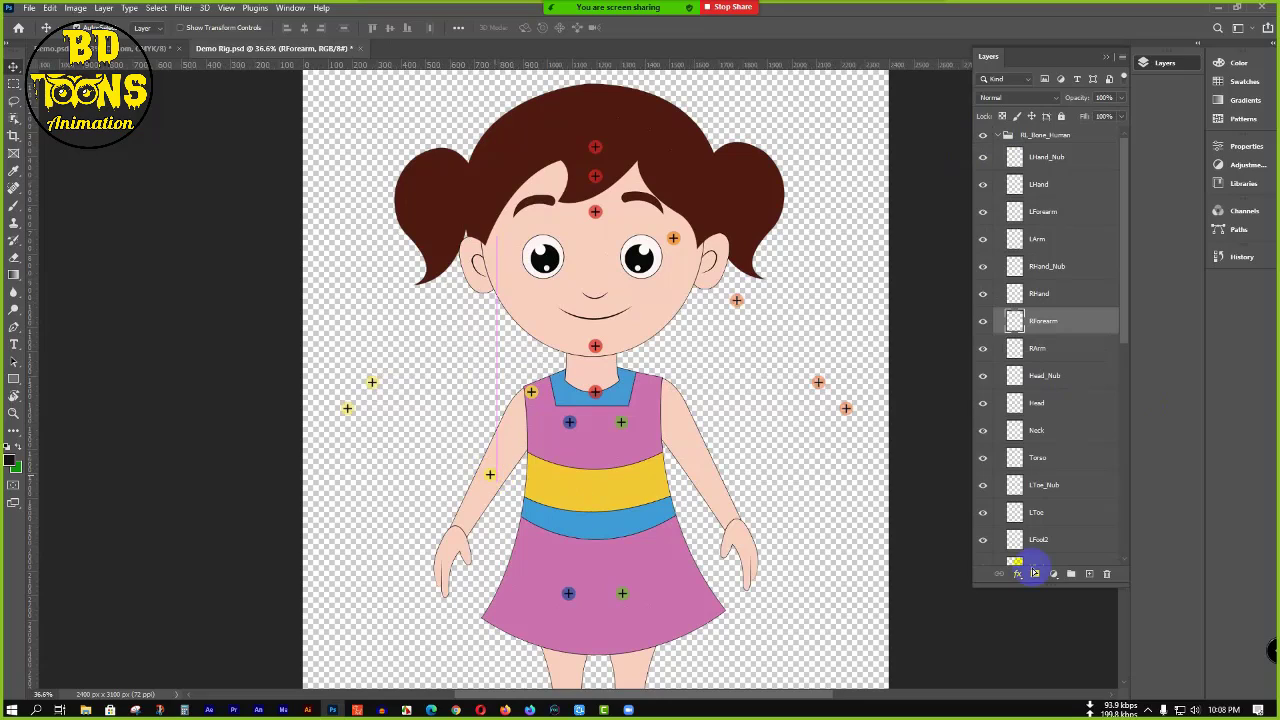
- Place the RHand joint on the girl's right wrist and the RHand_Nub joint on her right hand
click(373, 385)
mouse_move(373, 385)
mouse_down()
mouse_move(420, 491)
mouse_move(459, 532)
mouse_up()
key(Up)
key(Up)
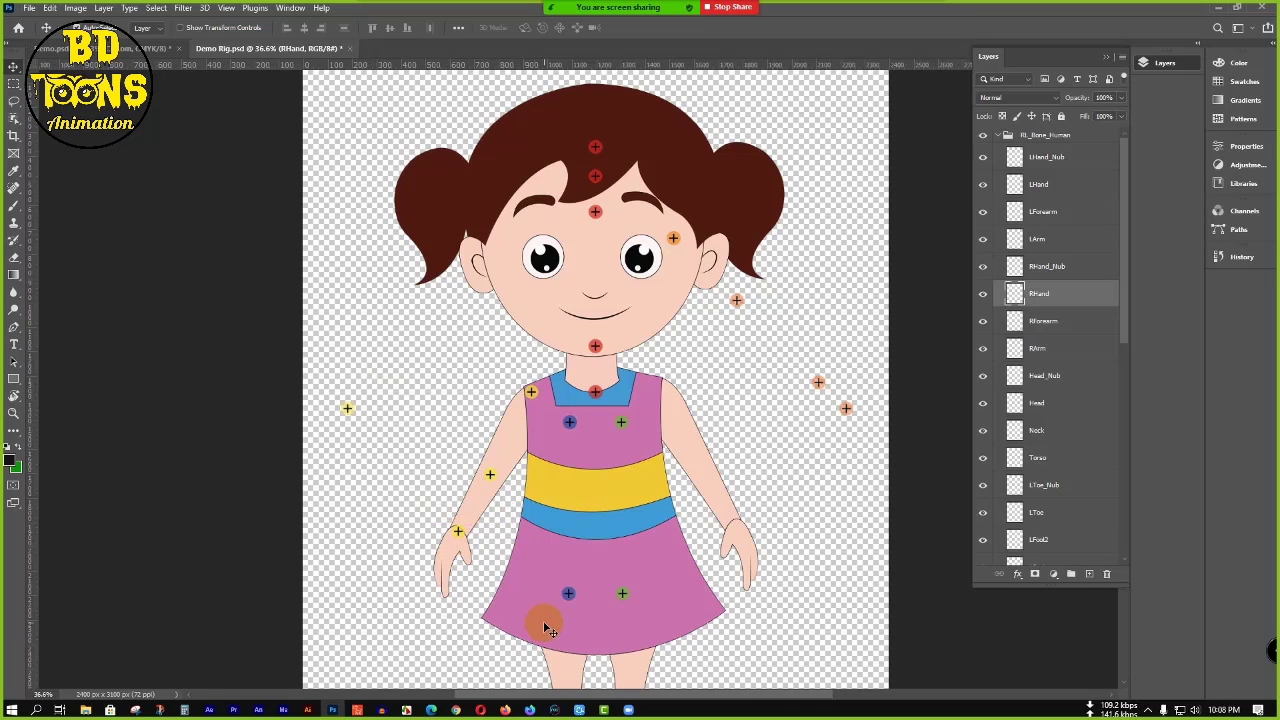
key(Left)
key(Left)
key(Up)
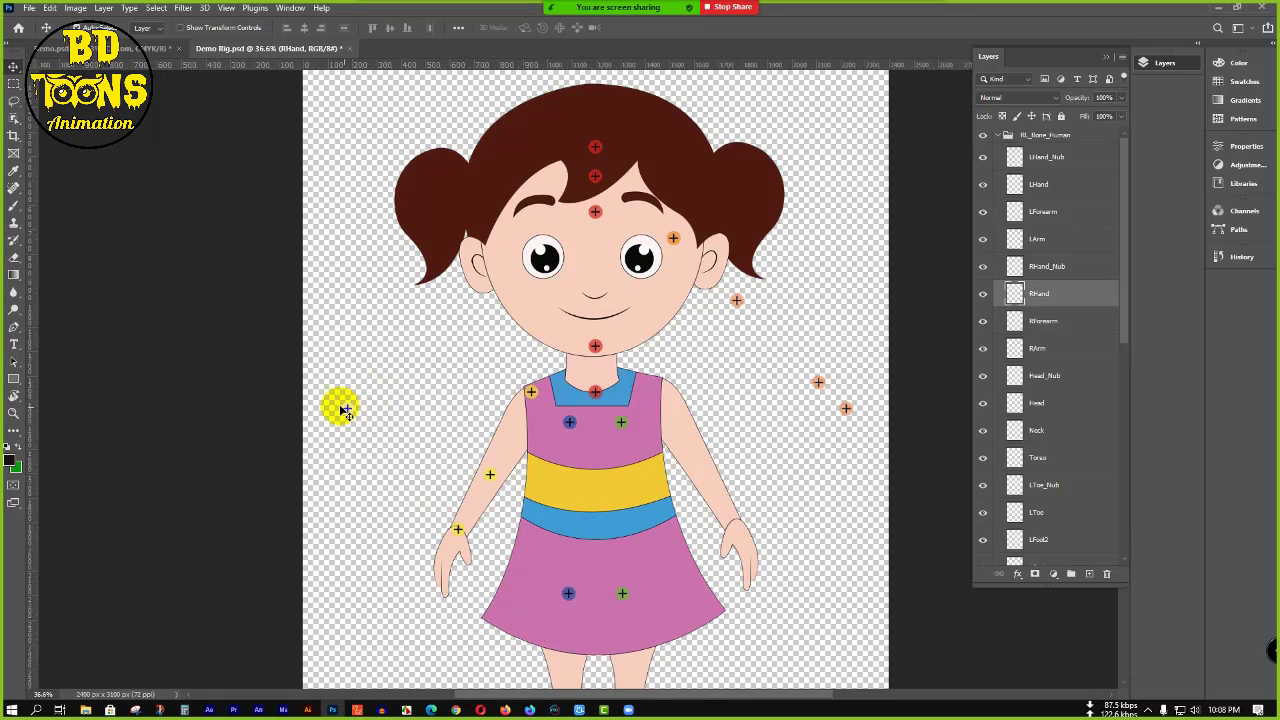
mouse_move(347, 413)
mouse_down()
mouse_move(360, 523)
mouse_move(410, 568)
mouse_move(445, 556)
mouse_up()
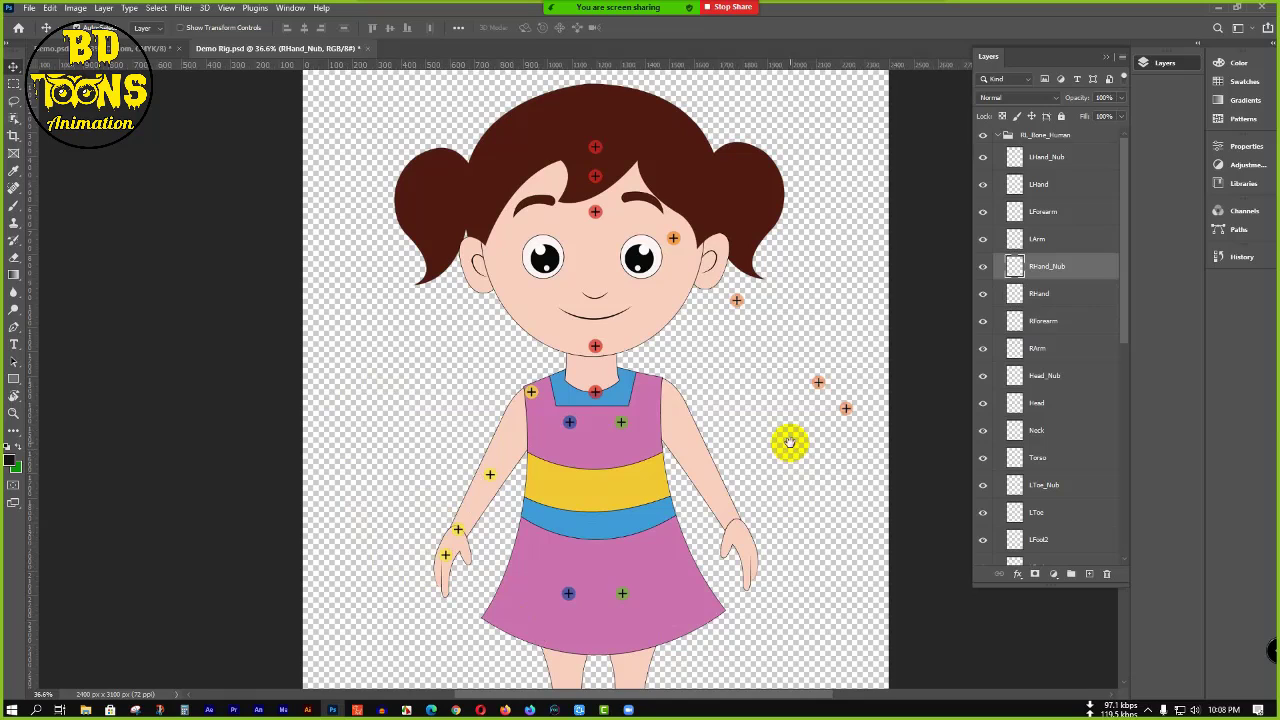
- Move the LArm joint onto the girl's left shoulder and the LForearm joint onto her left elbow
drag(790, 442, 657, 403)
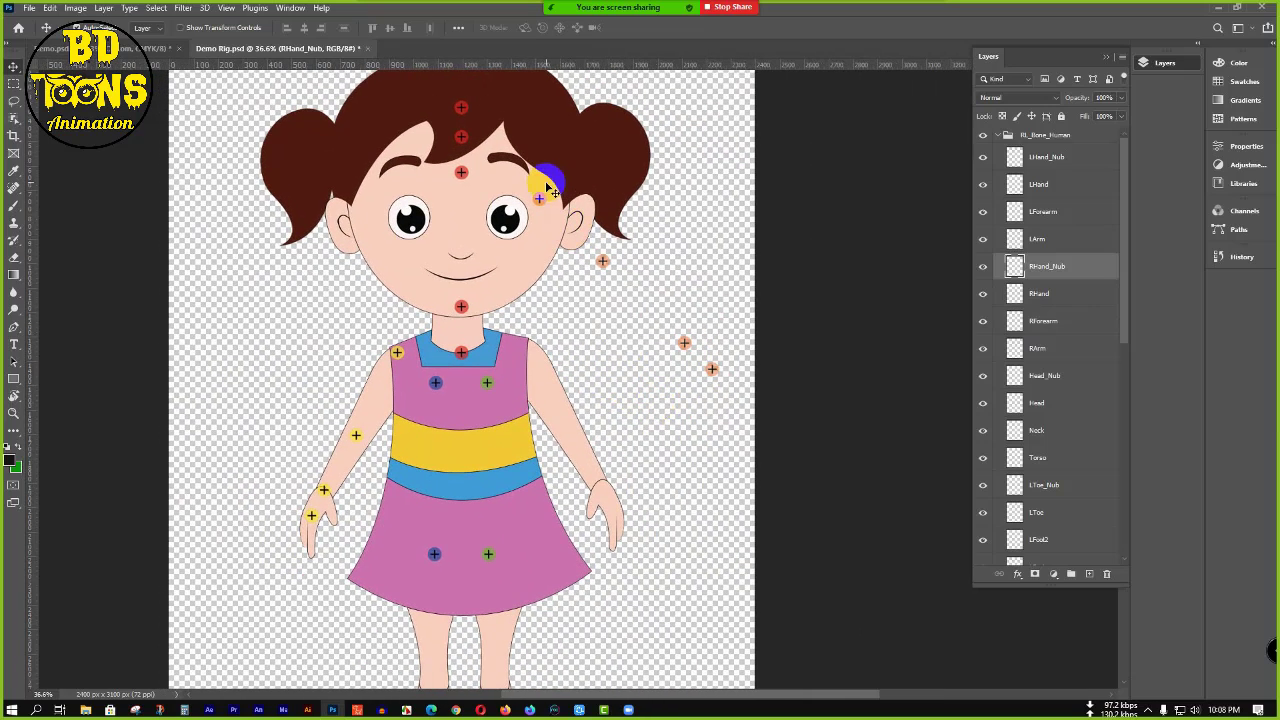
drag(540, 197, 522, 346)
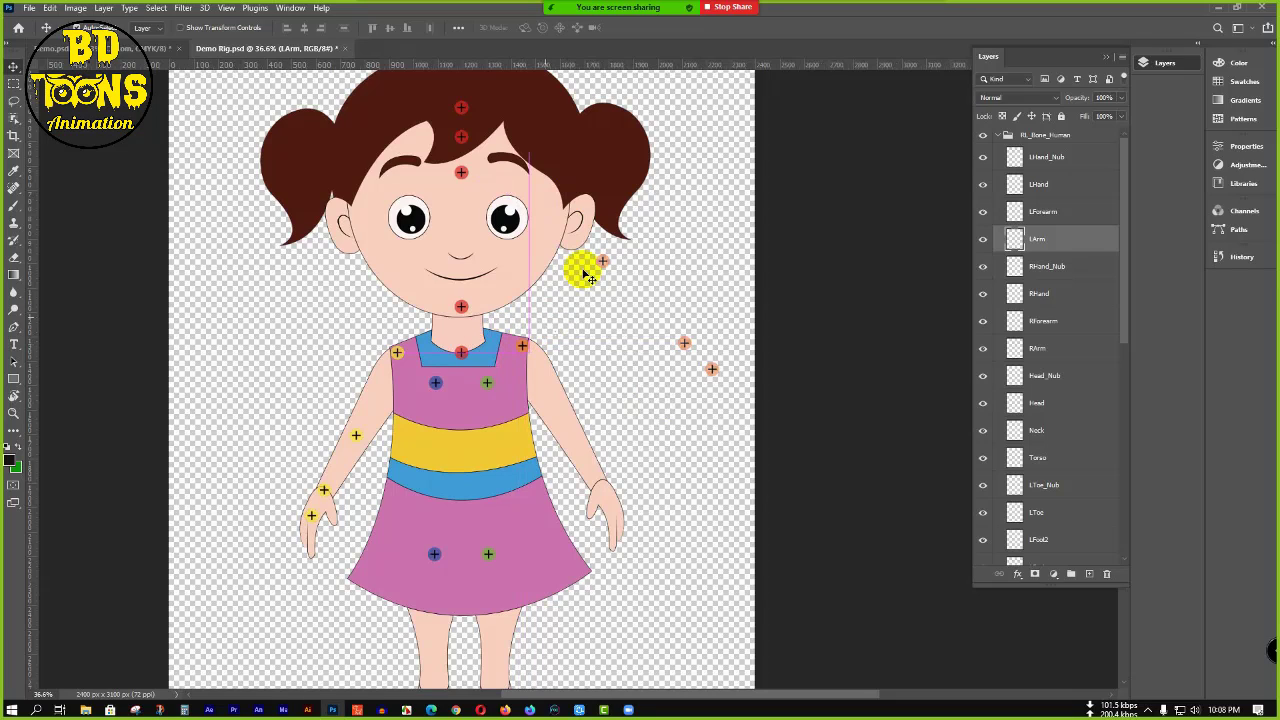
key(alt+])
drag(600, 263, 567, 430)
- Place the LHand joint on the girl's left wrist and the LHand_Nub joint on her left hand, then deselect
key(alt+])
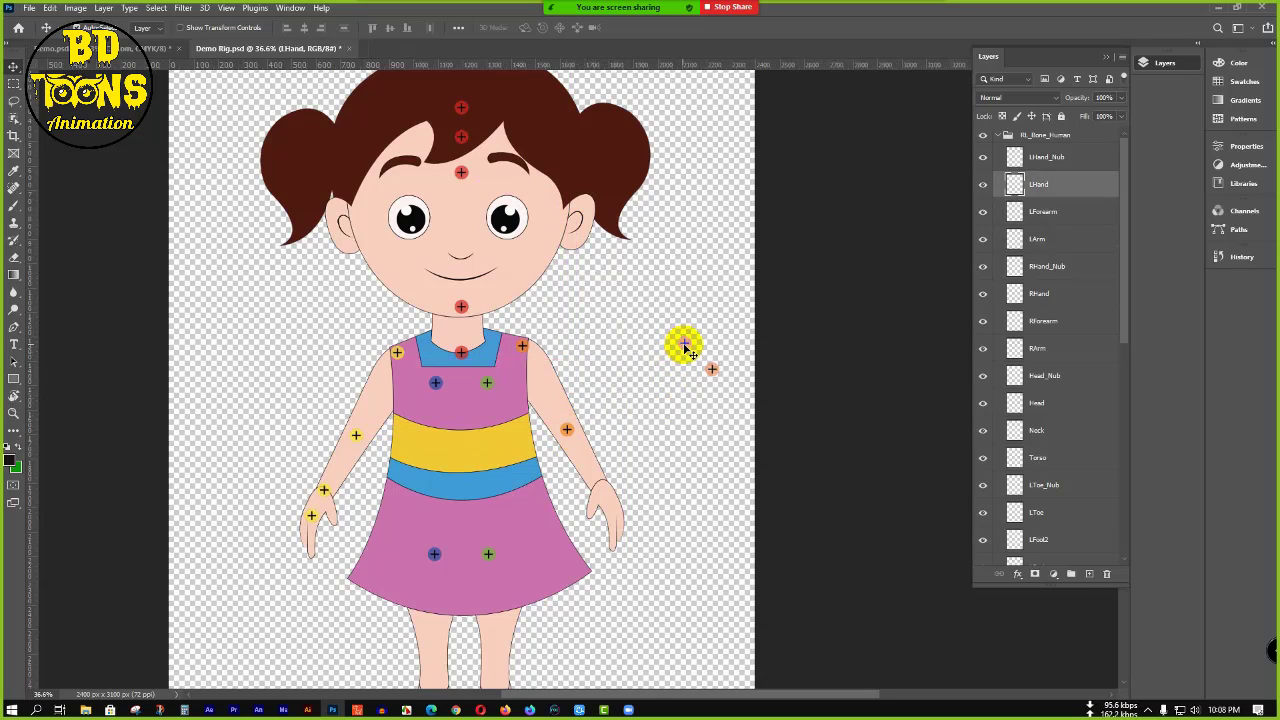
drag(689, 371, 600, 487)
key(alt+])
drag(709, 366, 614, 529)
click(697, 362)
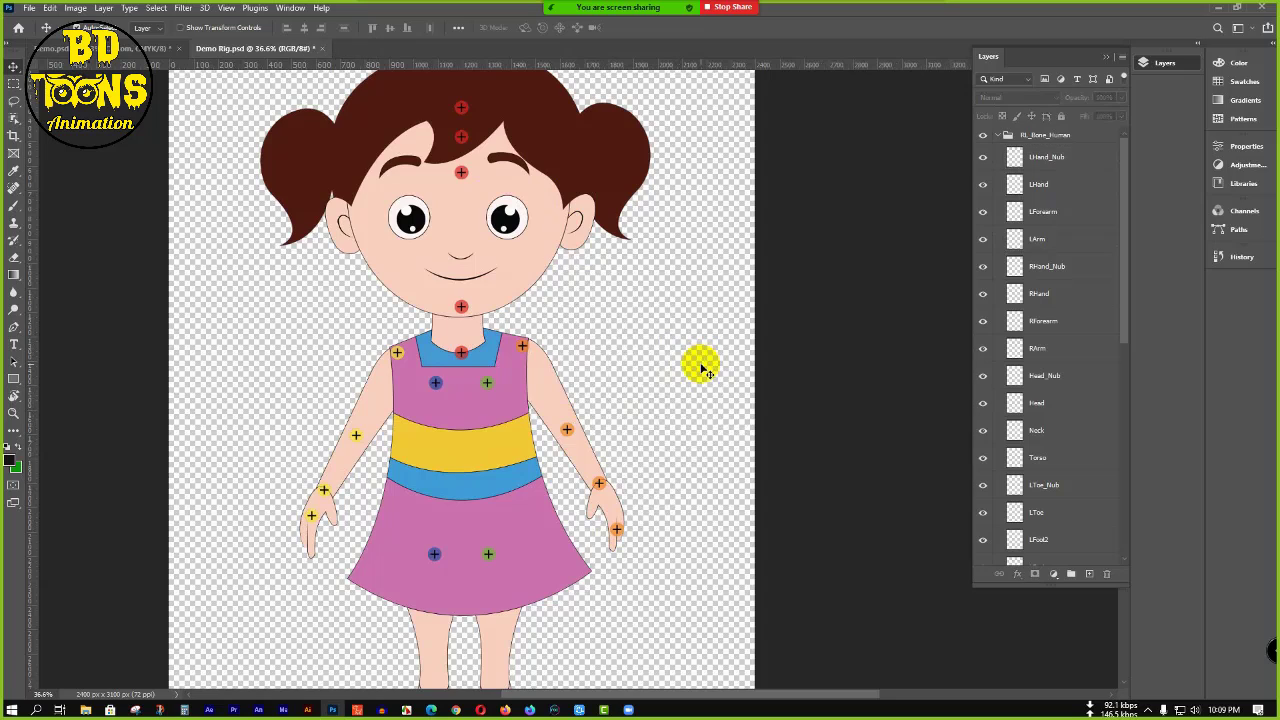
- Reposition the foot and toe joints of both legs along the ankles and shoes, from RFoot and LFoot to the toe nubs
scroll(700, 367, down, 2)
scroll(701, 368, down, 1)
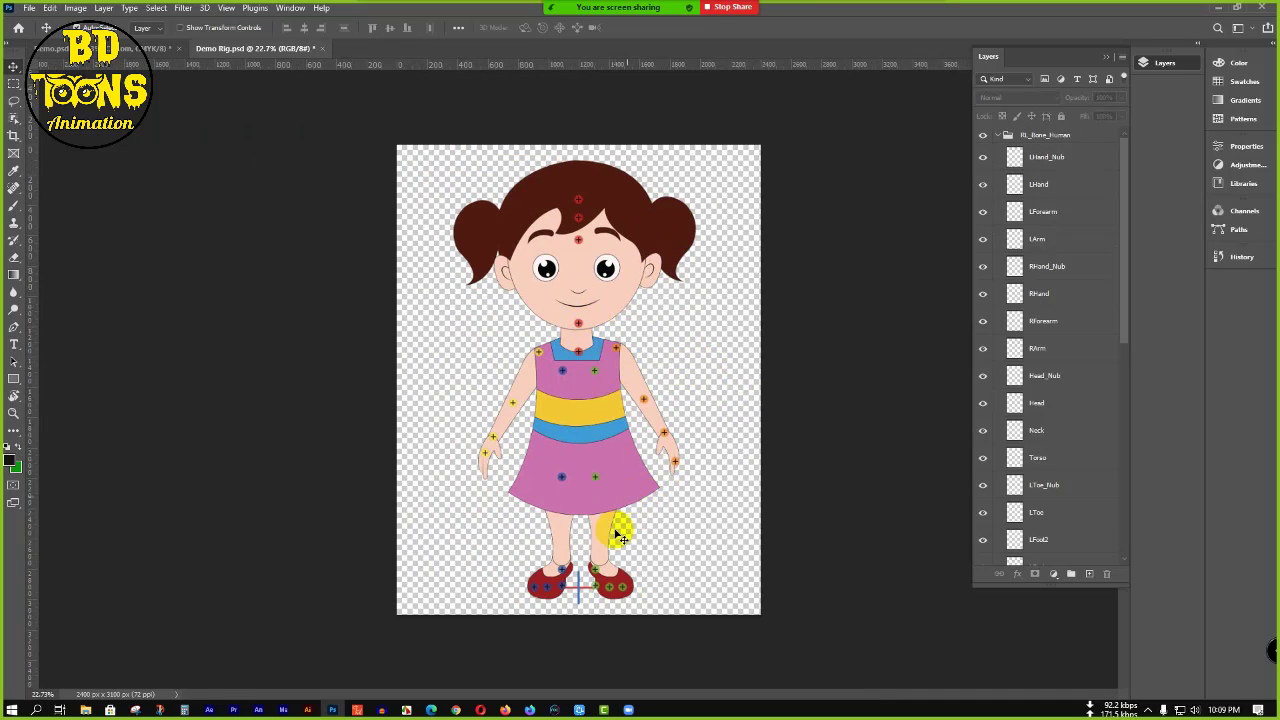
scroll(607, 545, up, 2)
scroll(607, 545, up, 1)
scroll(623, 443, down, 3)
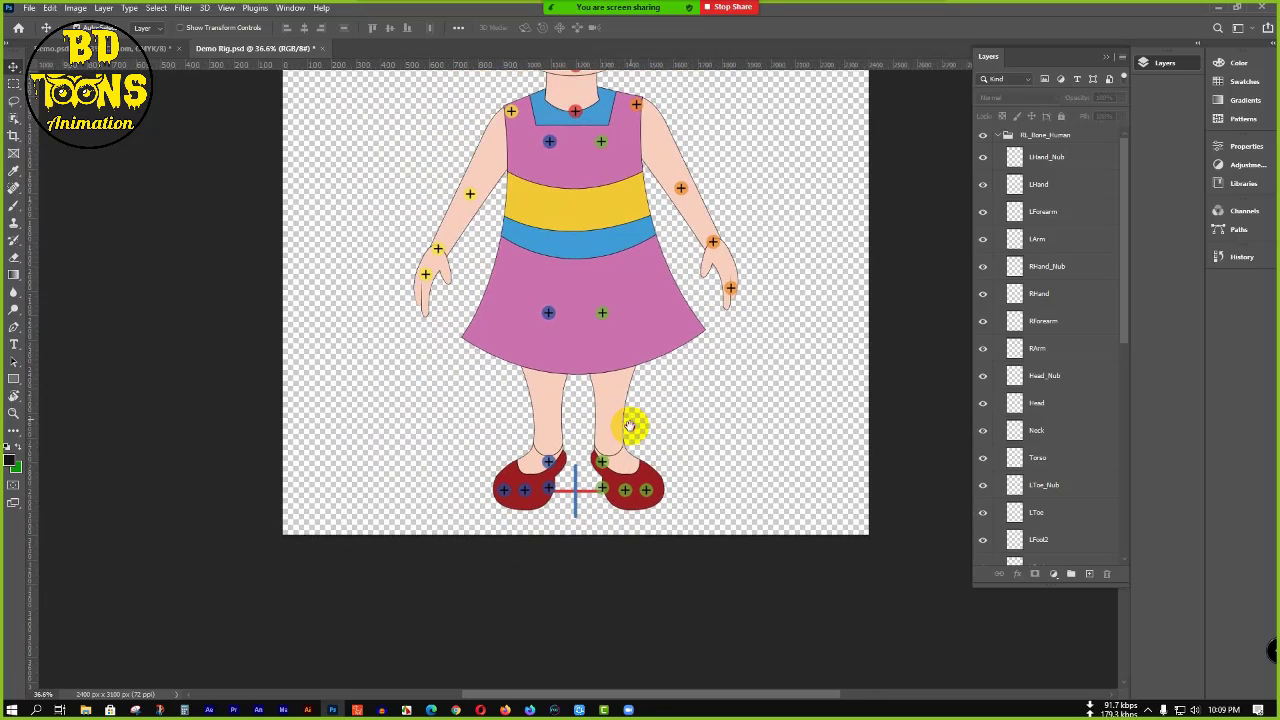
scroll(560, 429, up, 1)
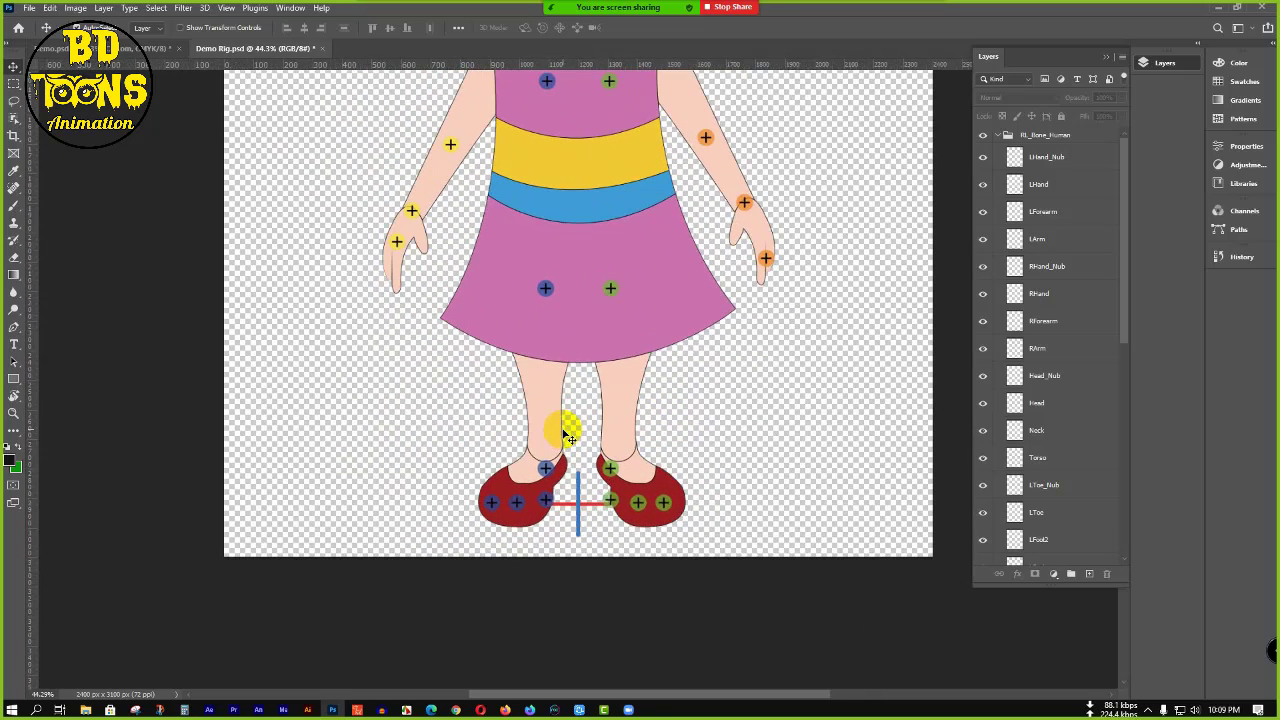
drag(493, 510, 523, 503)
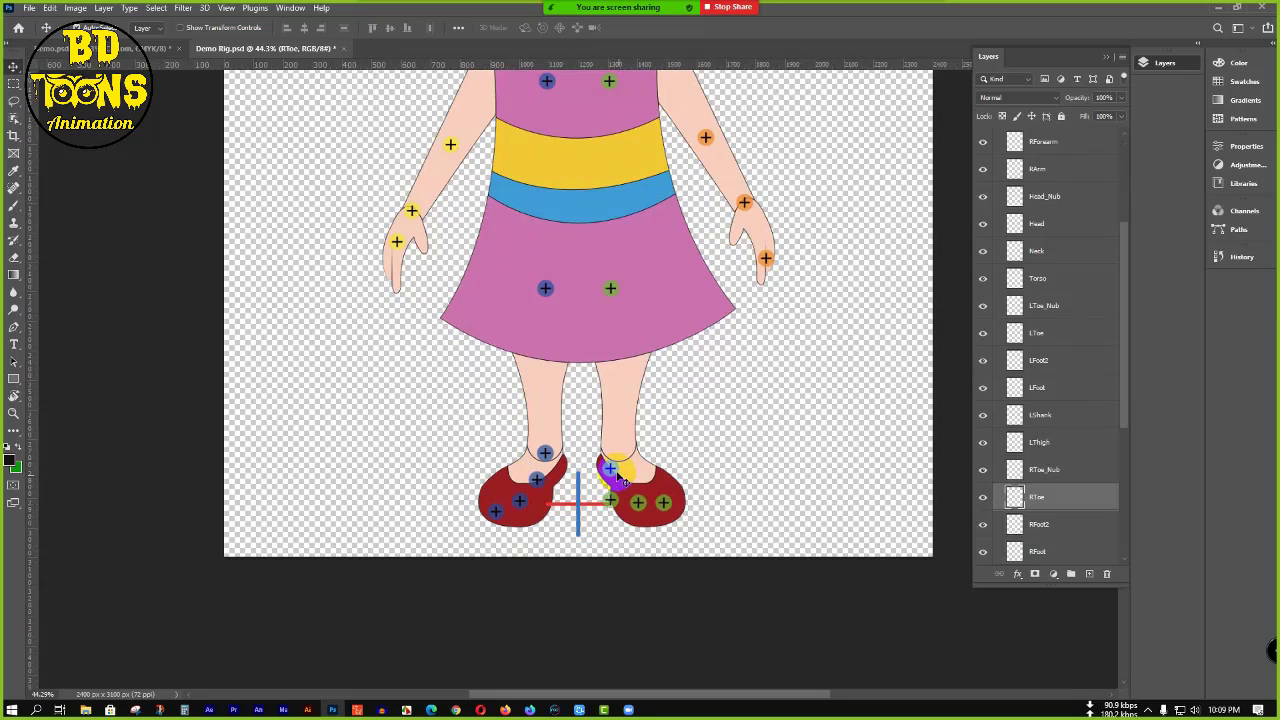
drag(611, 470, 648, 497)
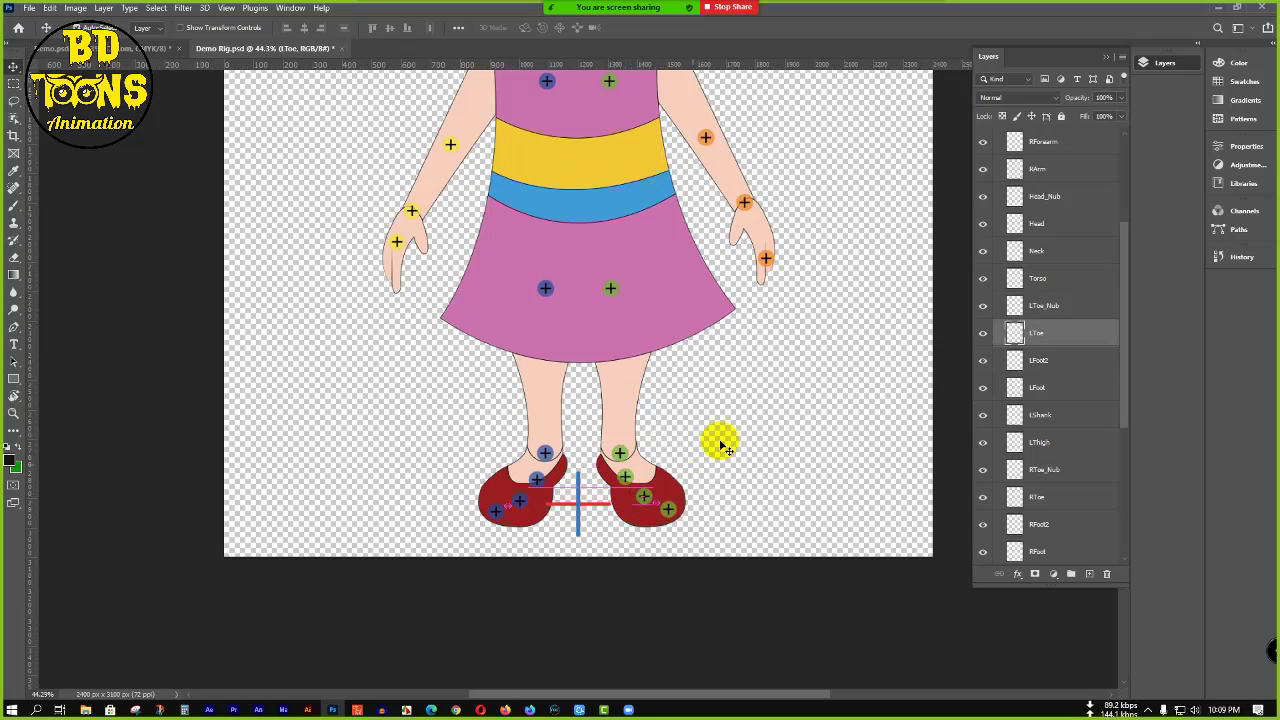
click(722, 462)
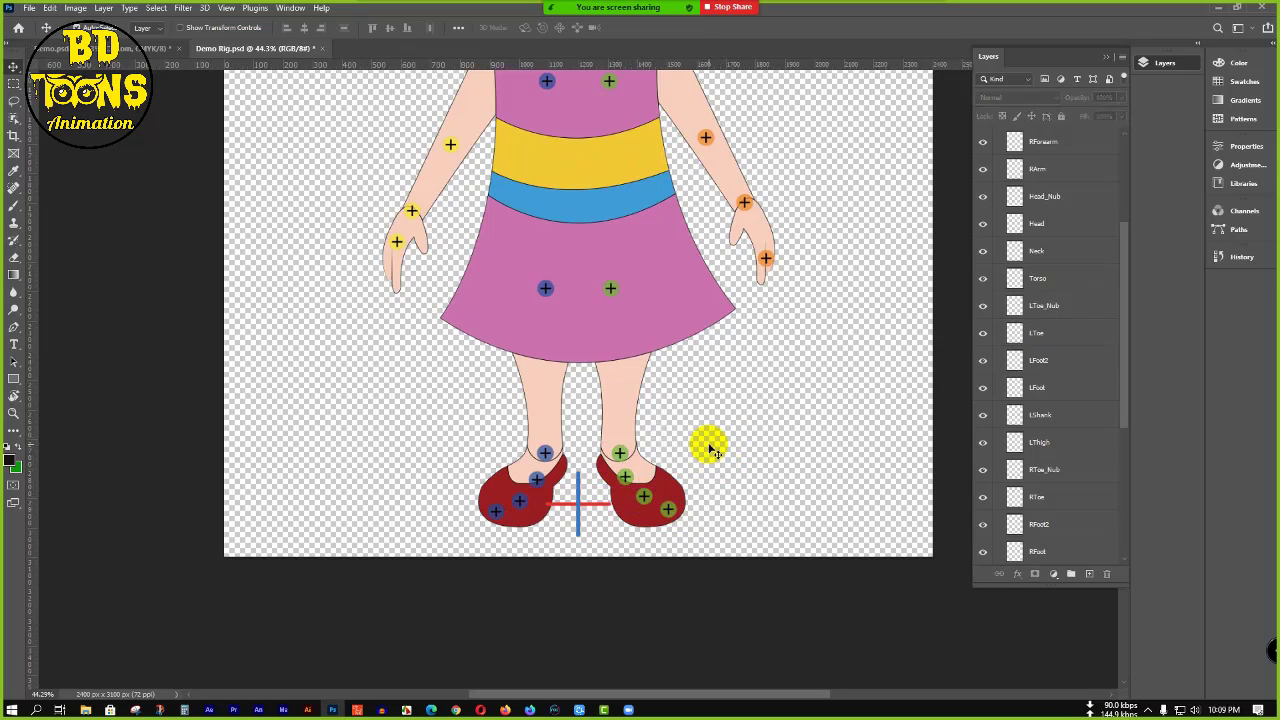
- Move the RShank and LShank joints from the skirt onto the girl's right and left knees, just below the hem
scroll(649, 369, up, 2)
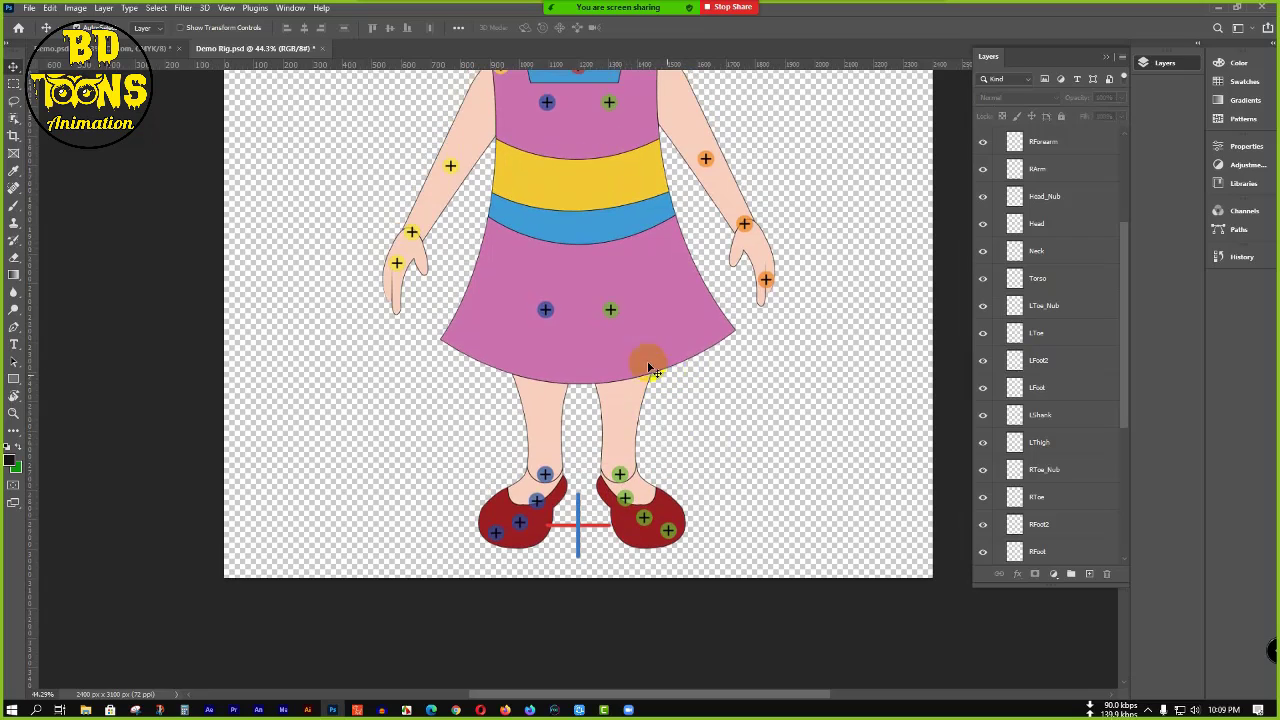
click(545, 311)
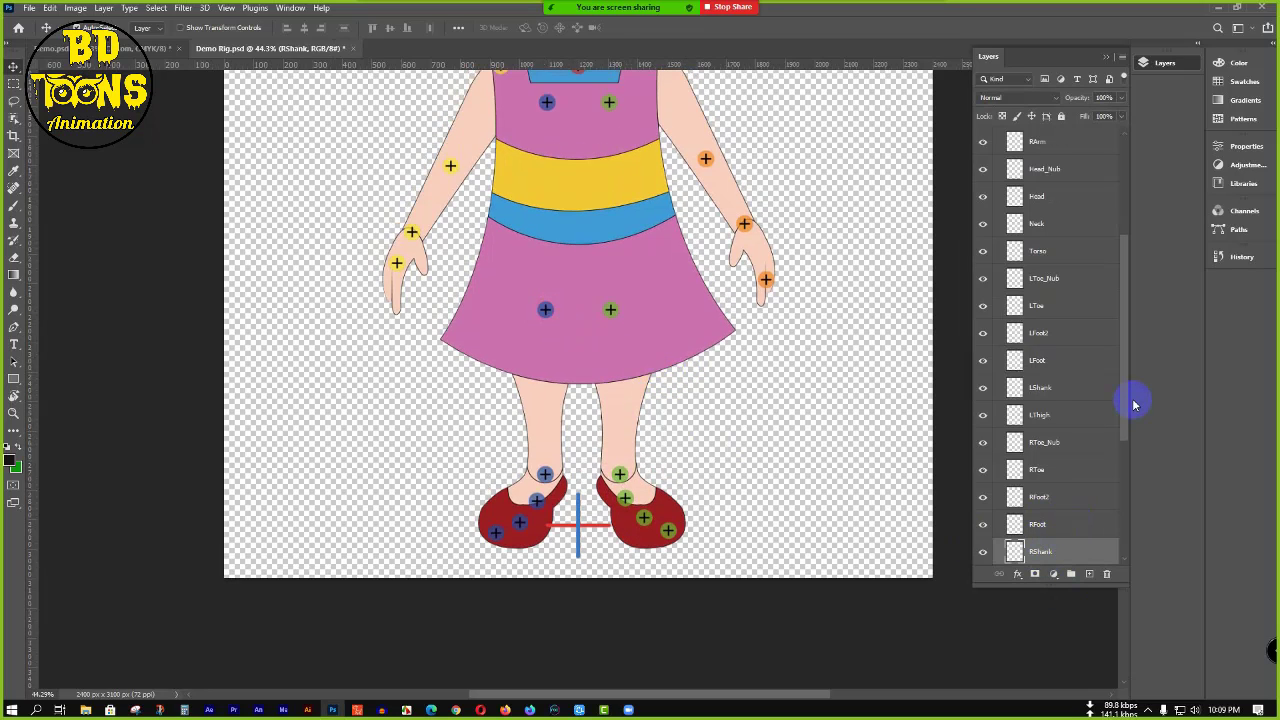
drag(1131, 423, 1137, 463)
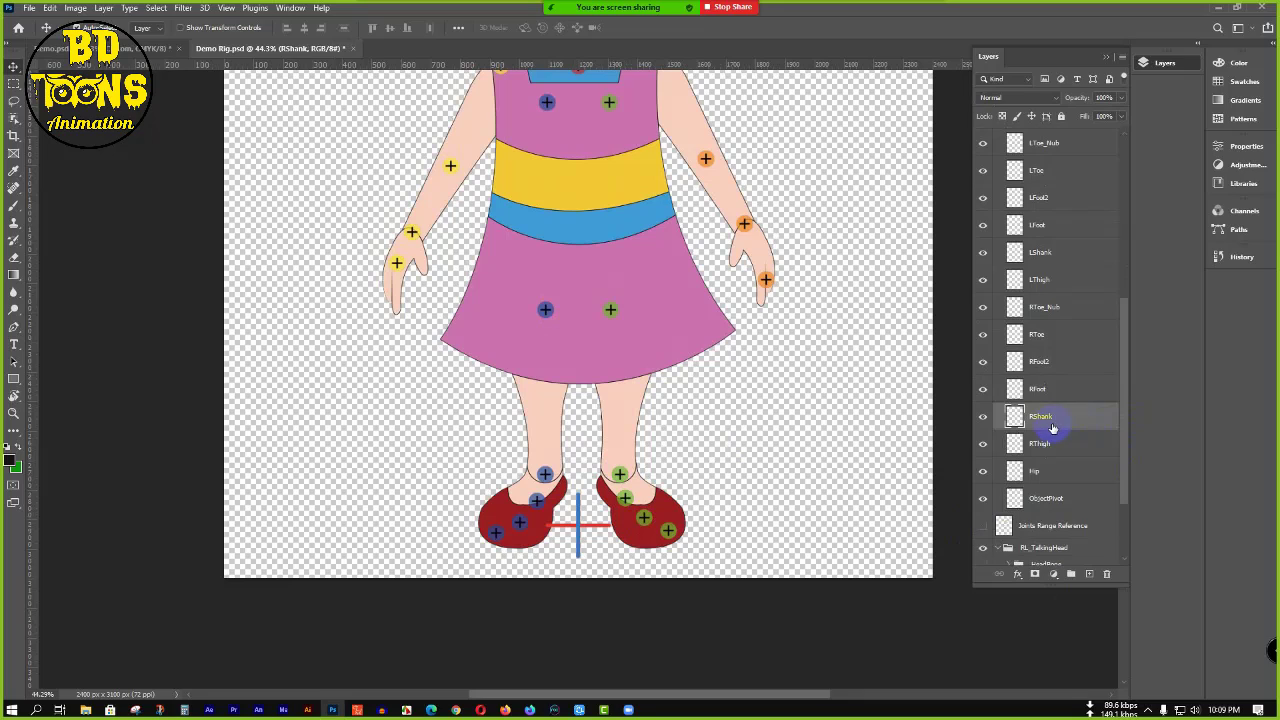
click(545, 311)
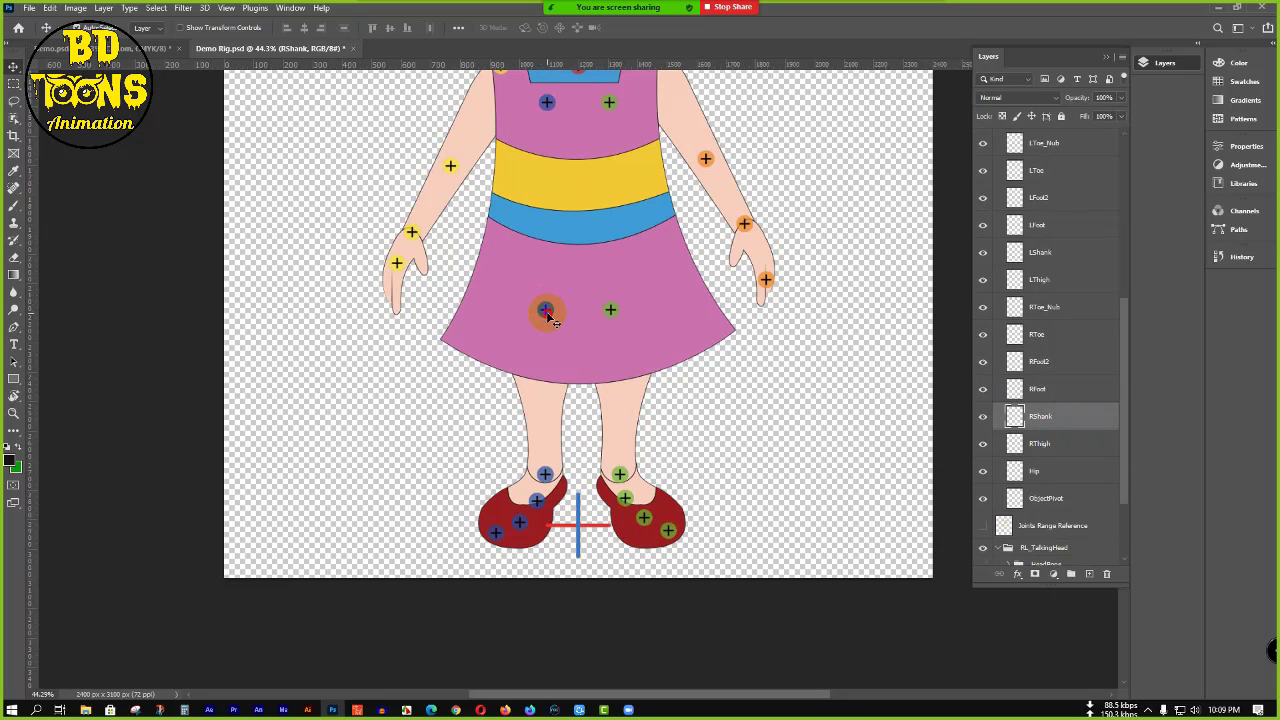
mouse_move(548, 315)
mouse_down()
mouse_move(547, 408)
mouse_move(542, 393)
mouse_up()
click(611, 311)
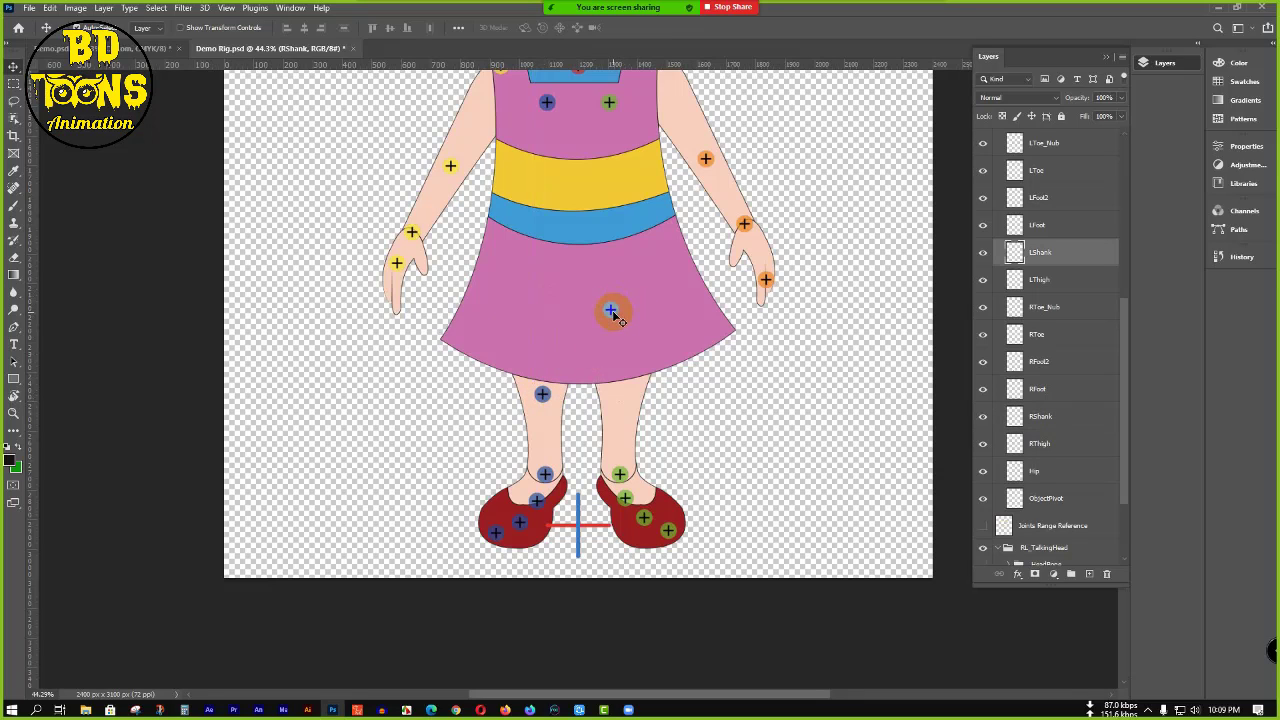
drag(614, 316, 625, 392)
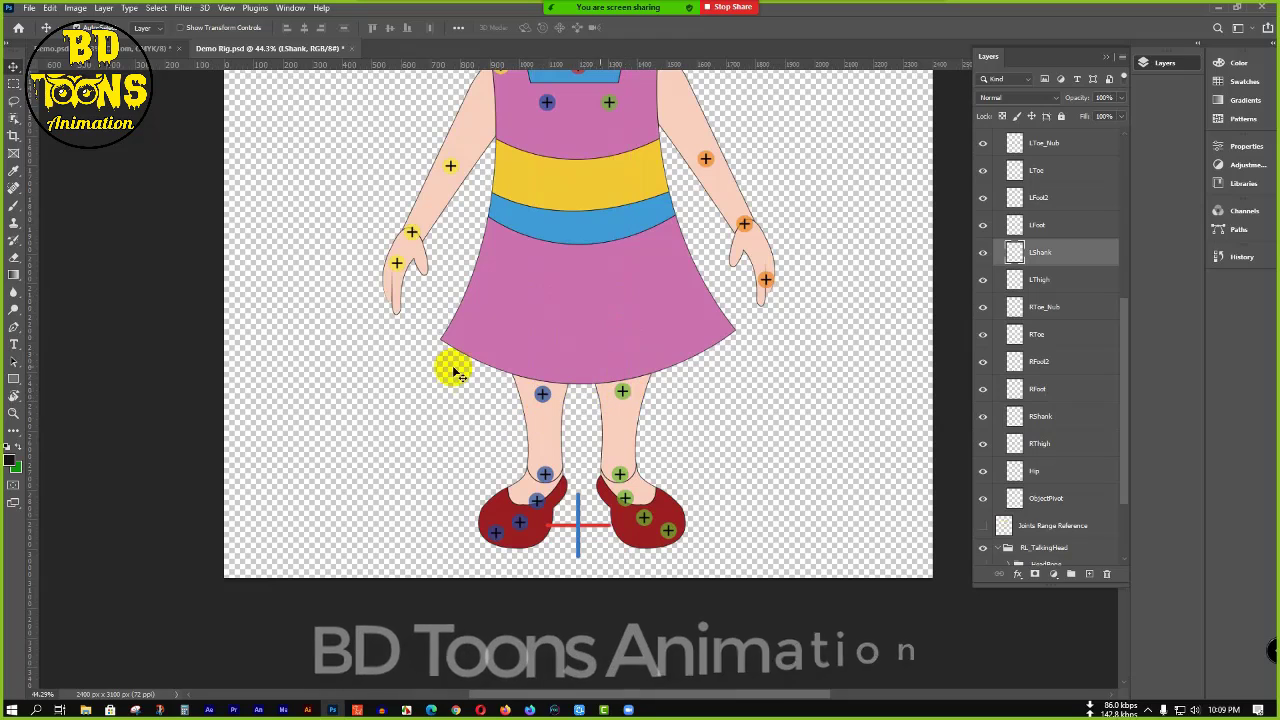
click(557, 387)
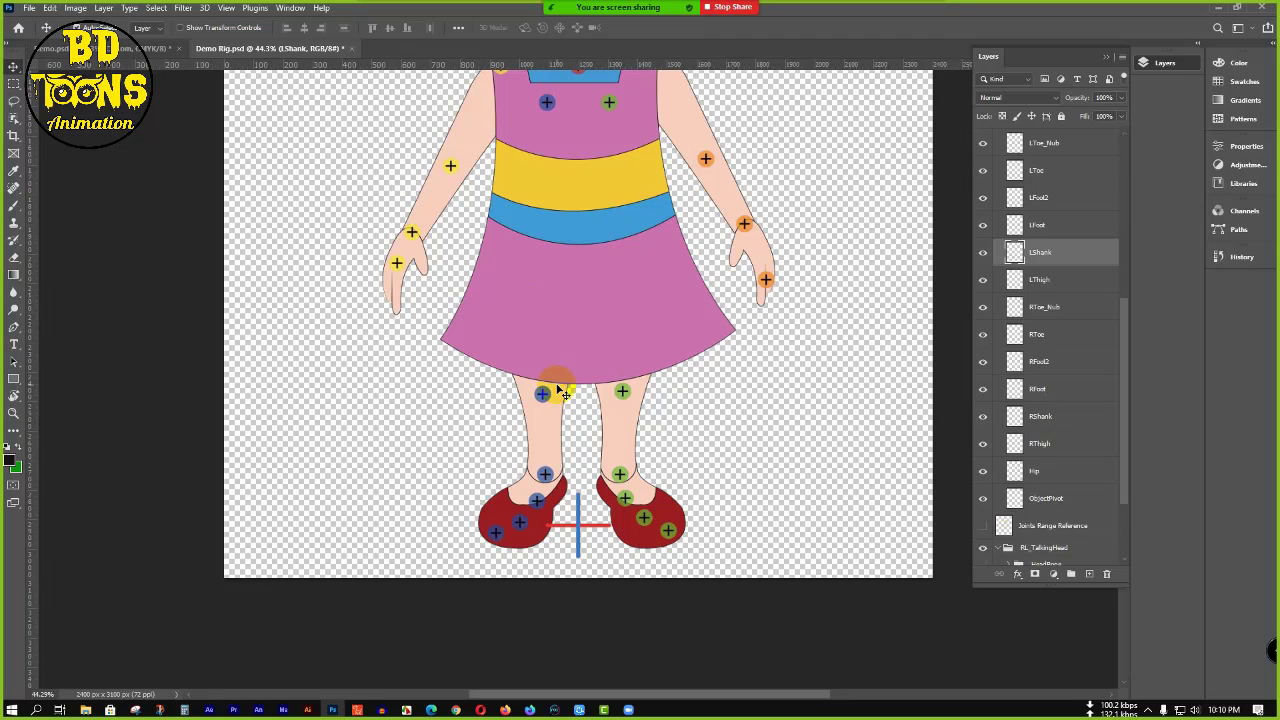
- Move the RThigh and LThigh joints from the chest to the lower skirt, directly above the matching knee joints
scroll(589, 394, up, 3)
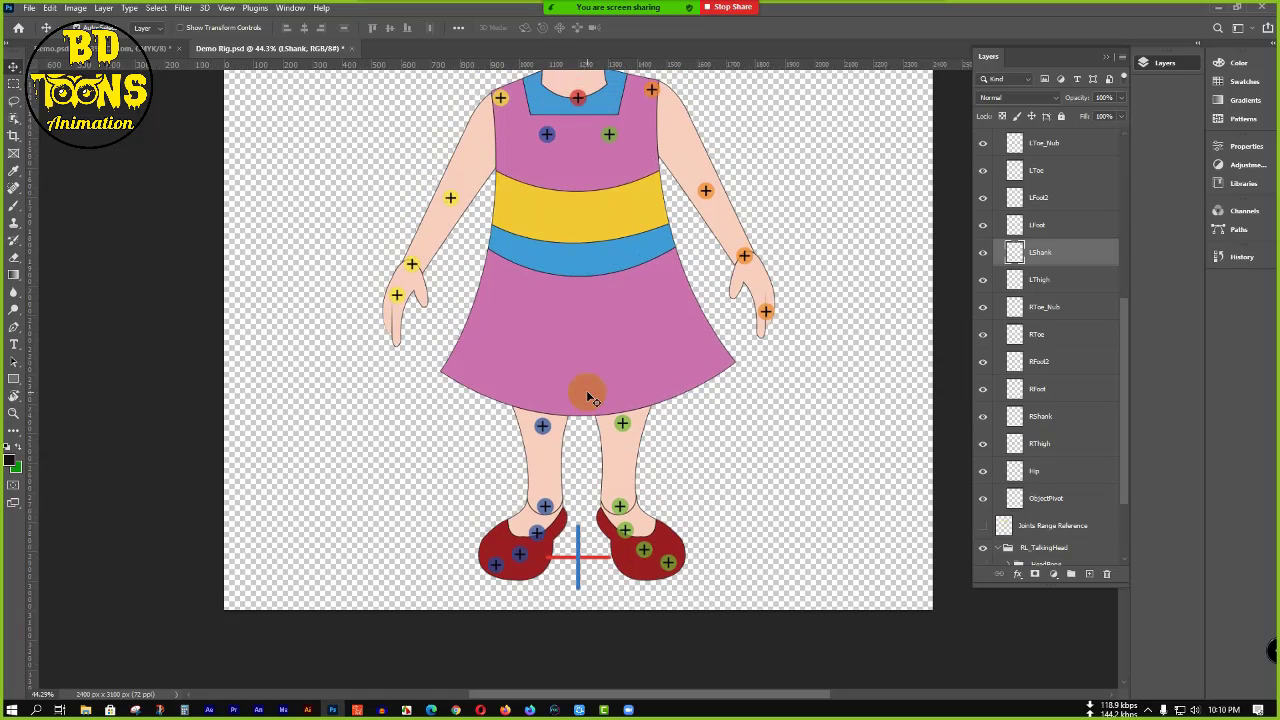
scroll(591, 401, up, 1)
click(548, 210)
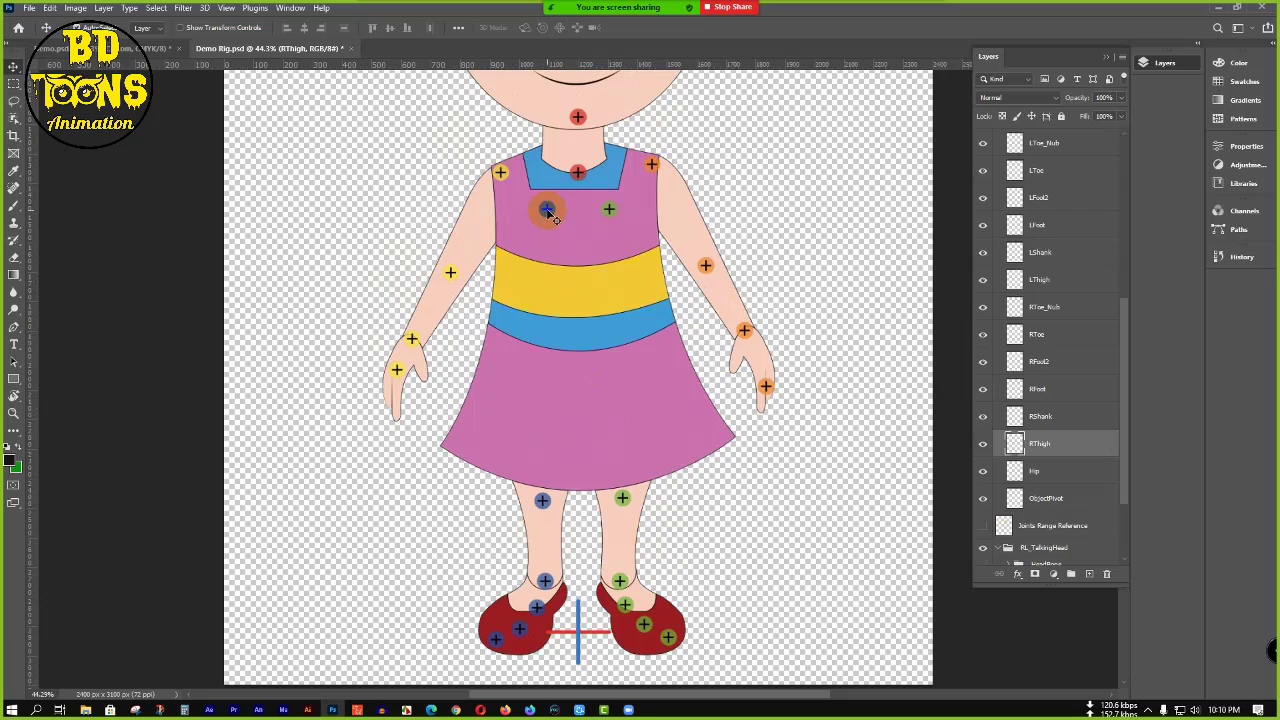
drag(548, 212, 542, 437)
drag(609, 203, 639, 412)
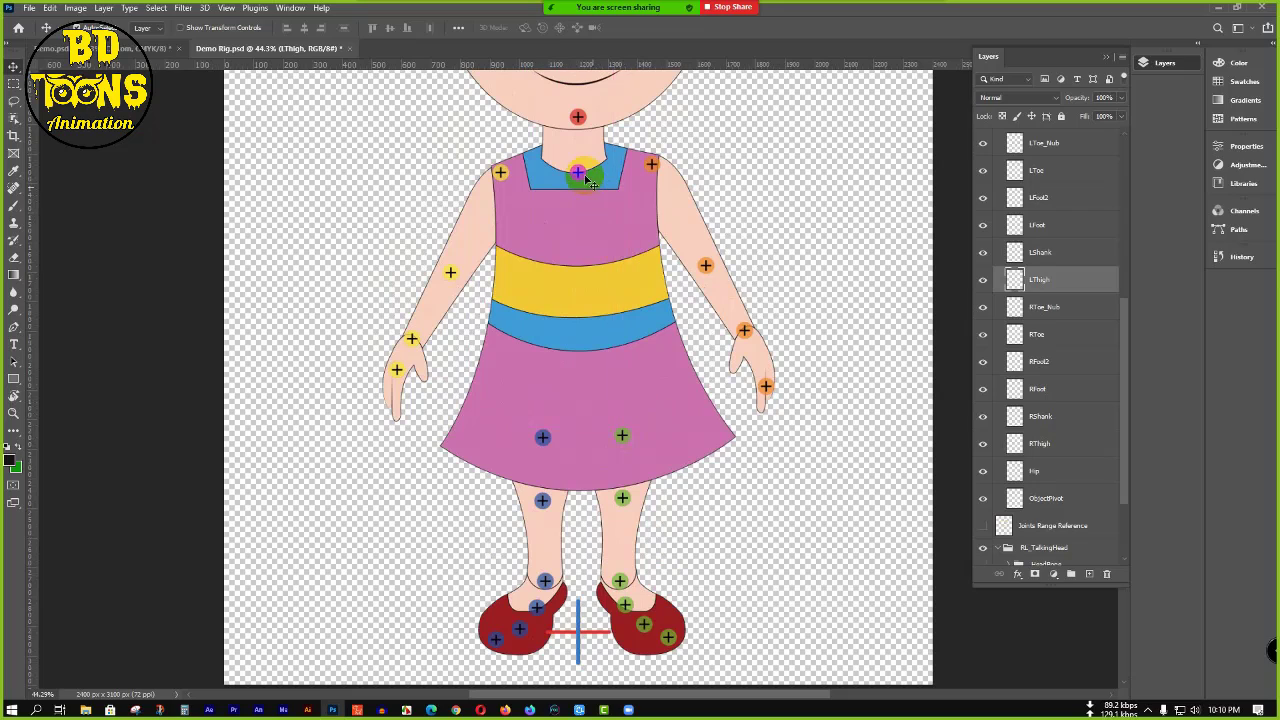
- Move the Hip joint to the middle of the upper skirt and the Torso joint from the chin to the collar
click(578, 172)
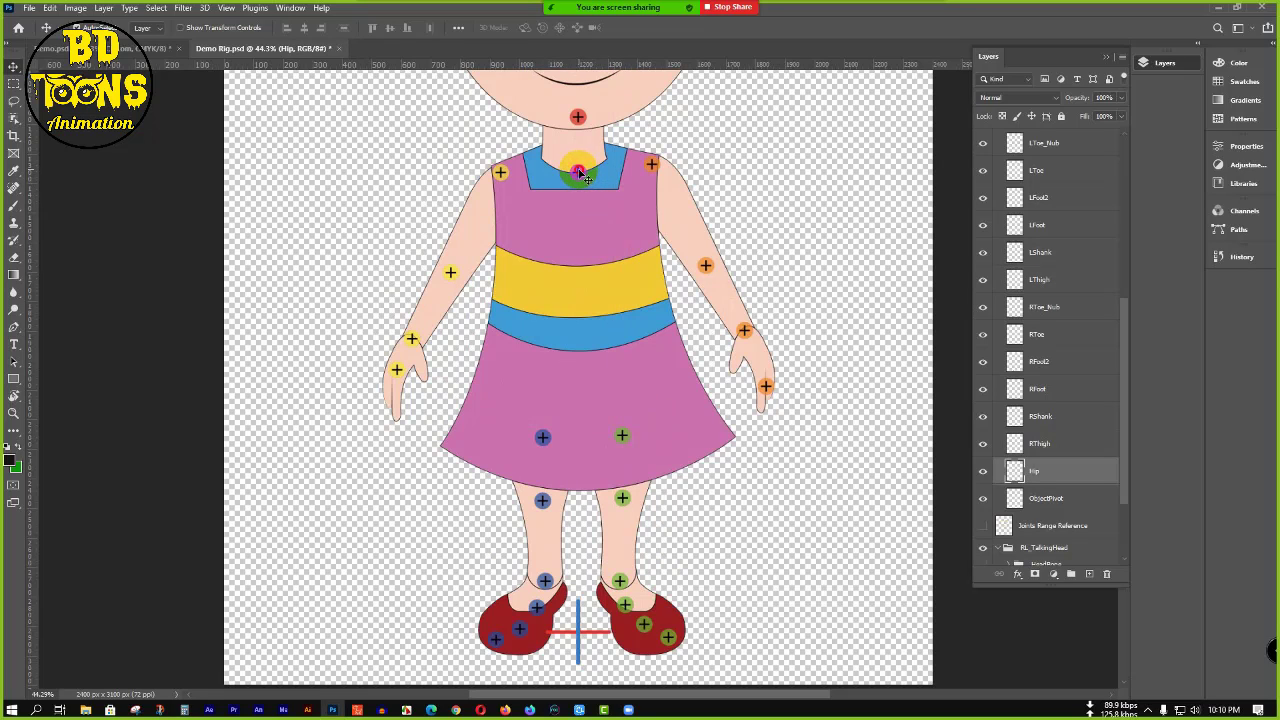
drag(582, 175, 585, 376)
scroll(590, 376, up, 3)
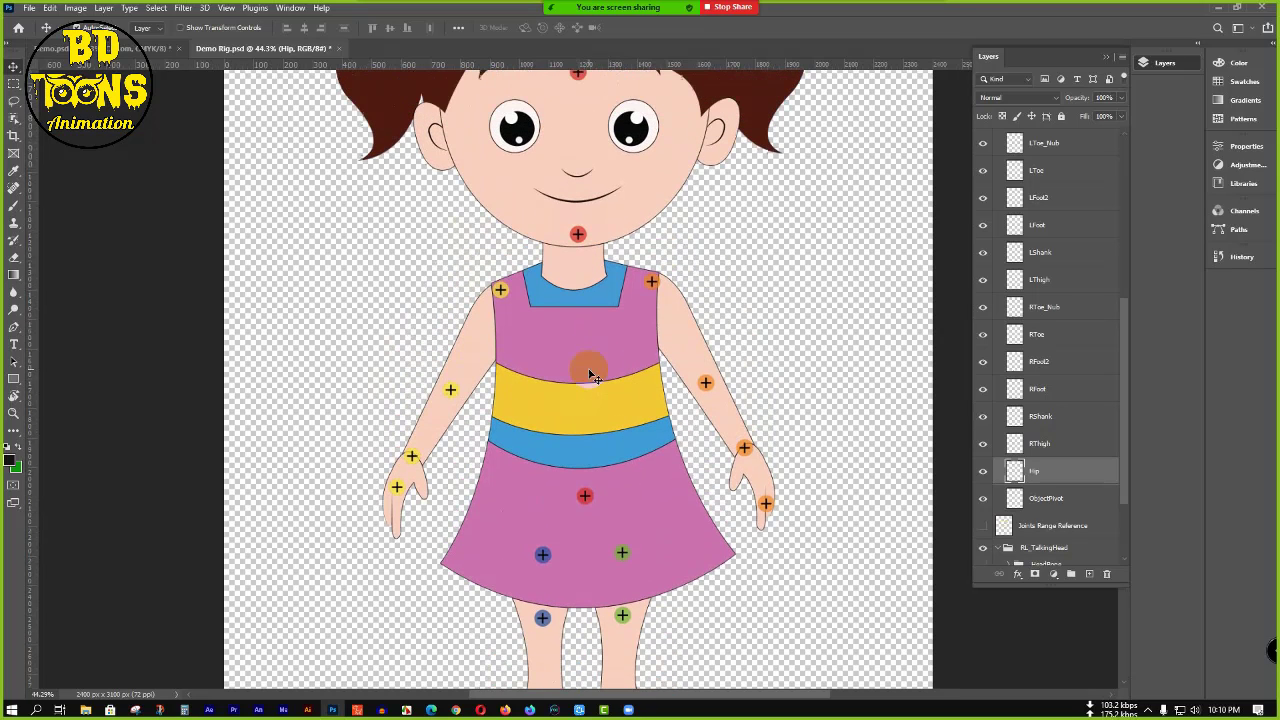
click(578, 235)
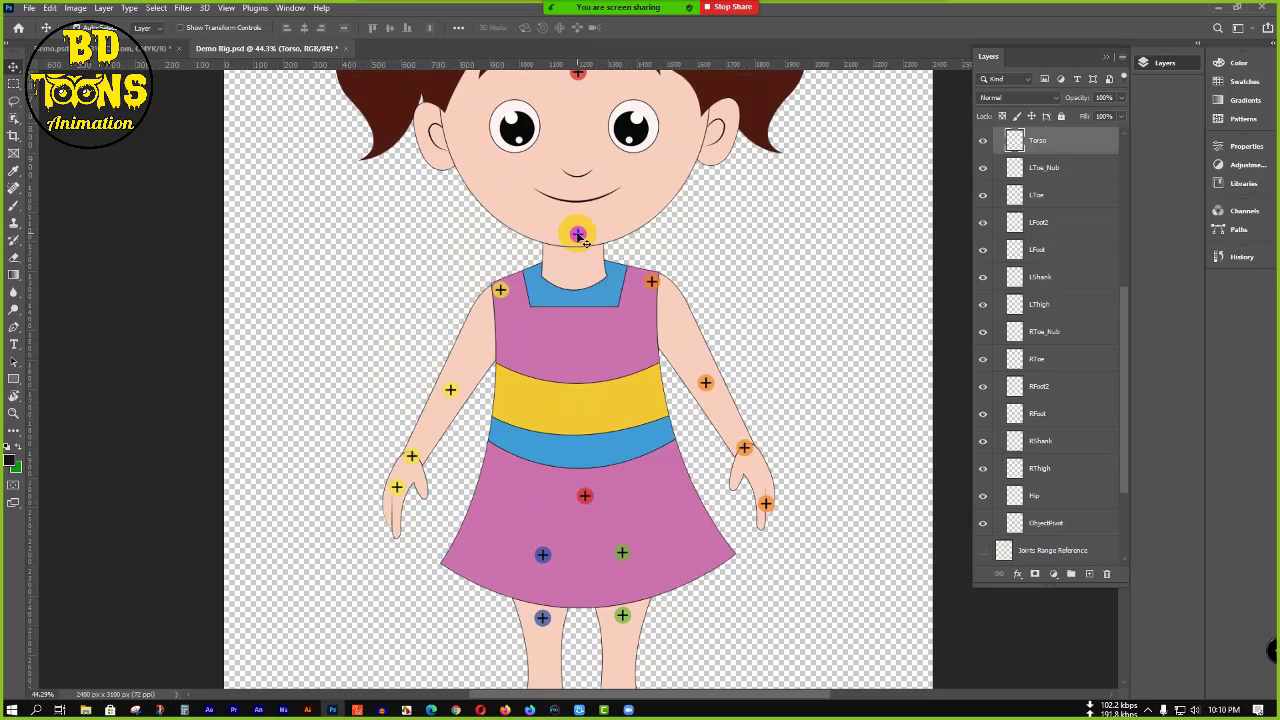
drag(578, 235, 572, 290)
- Bring the Neck joint from the forehead down to the collar and place the Torso joint on the chest directly beneath it
scroll(580, 300, up, 3)
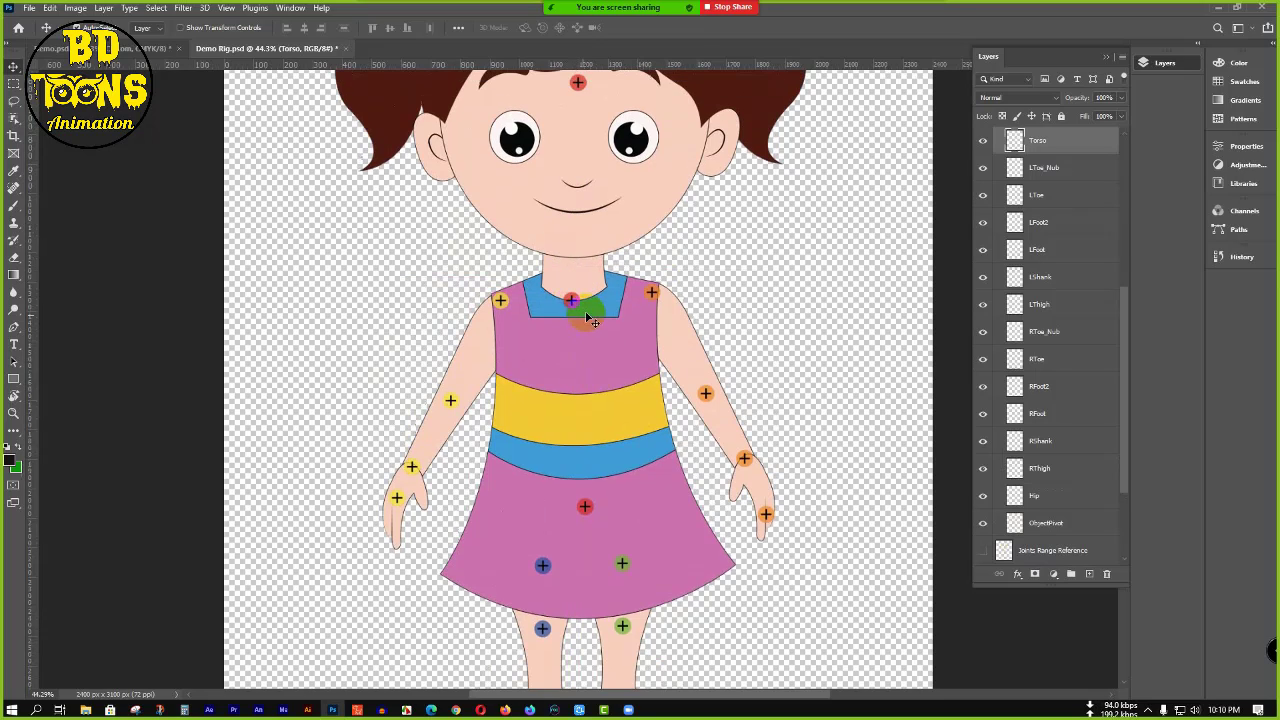
click(578, 170)
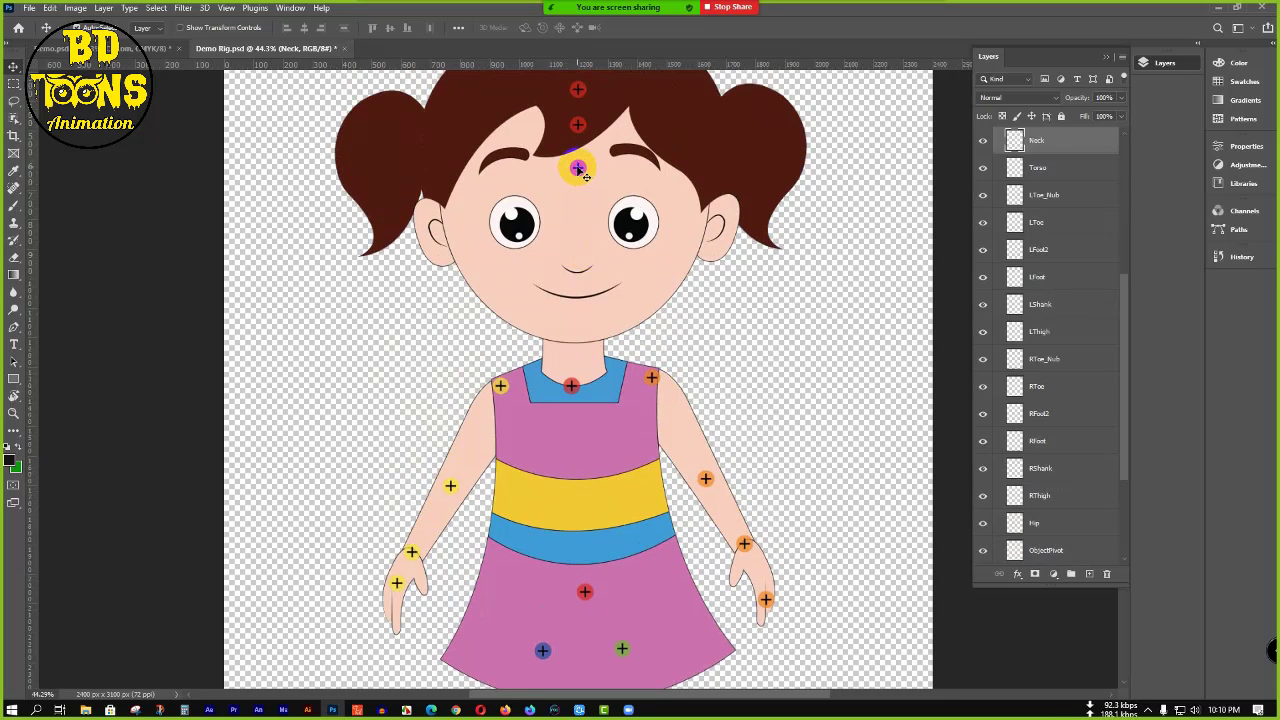
drag(578, 170, 577, 253)
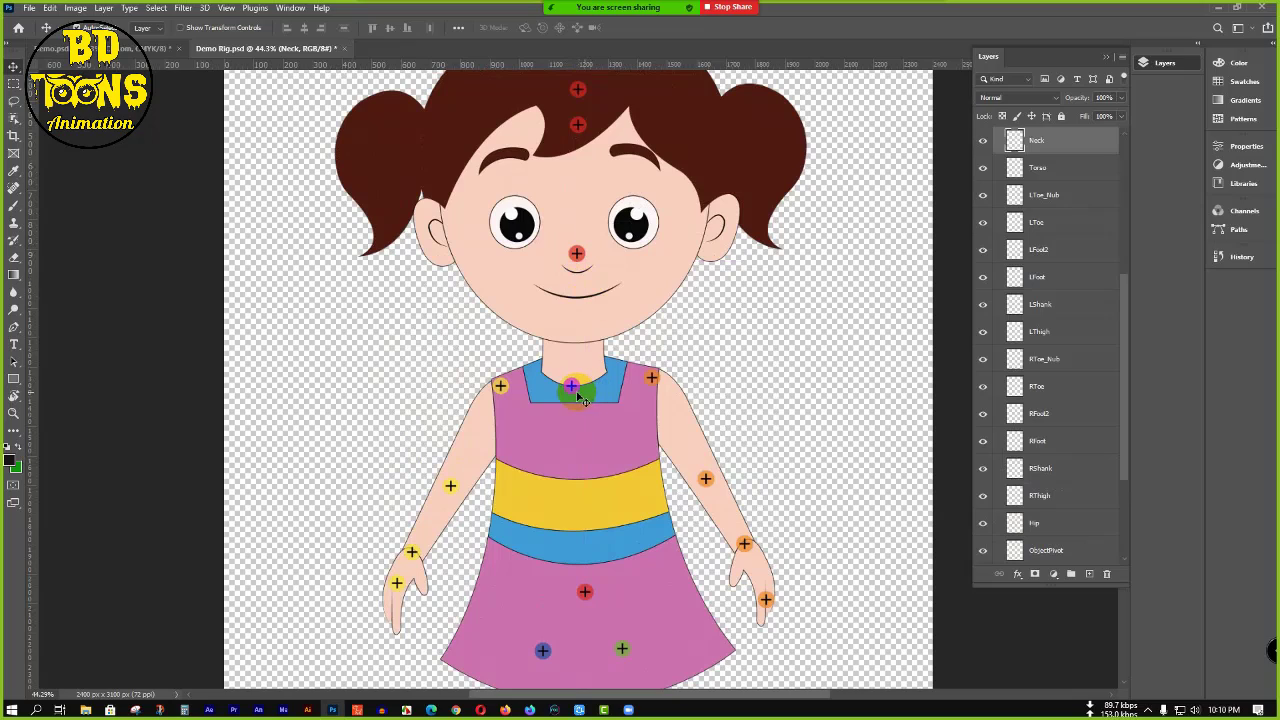
drag(571, 385, 579, 455)
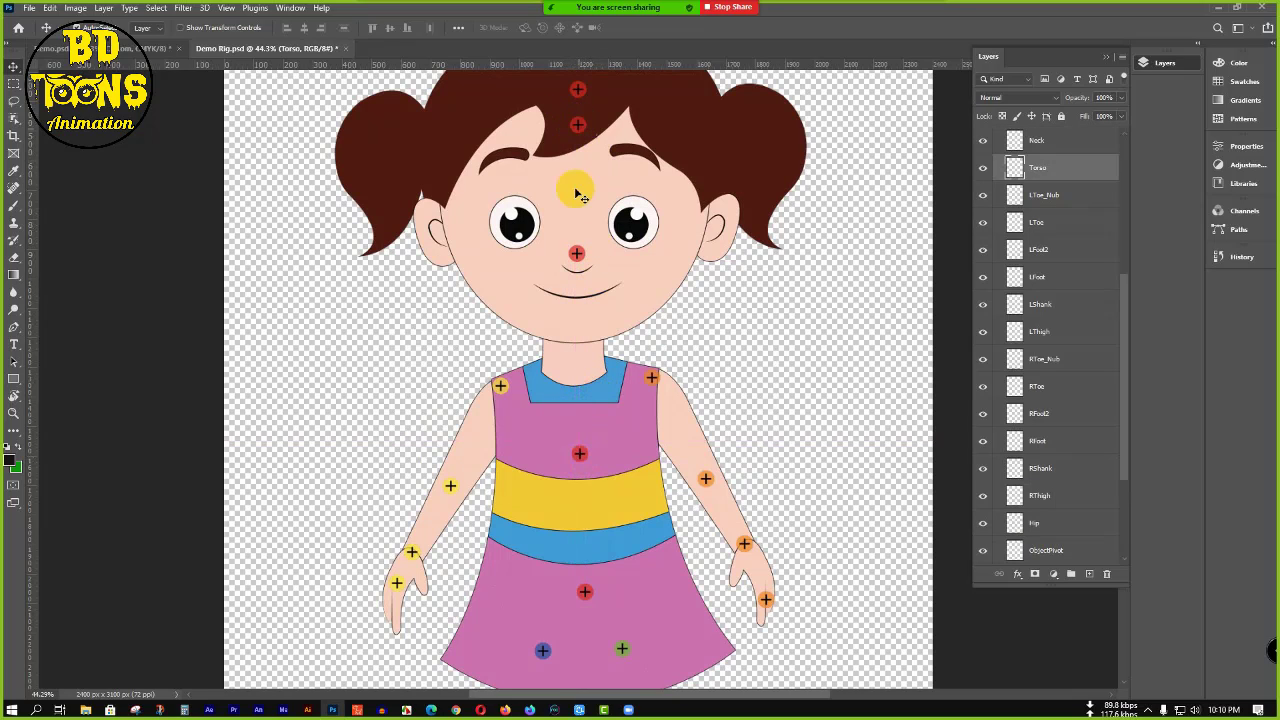
click(578, 256)
drag(579, 256, 574, 377)
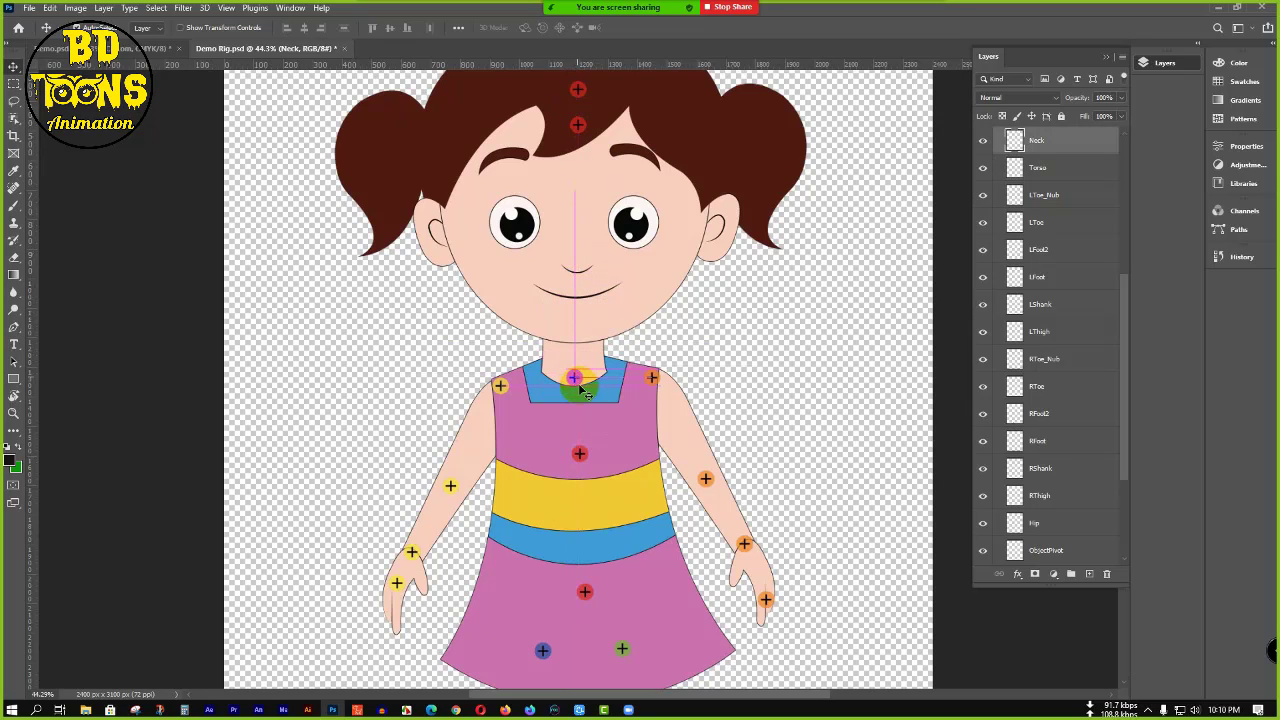
drag(579, 454, 574, 454)
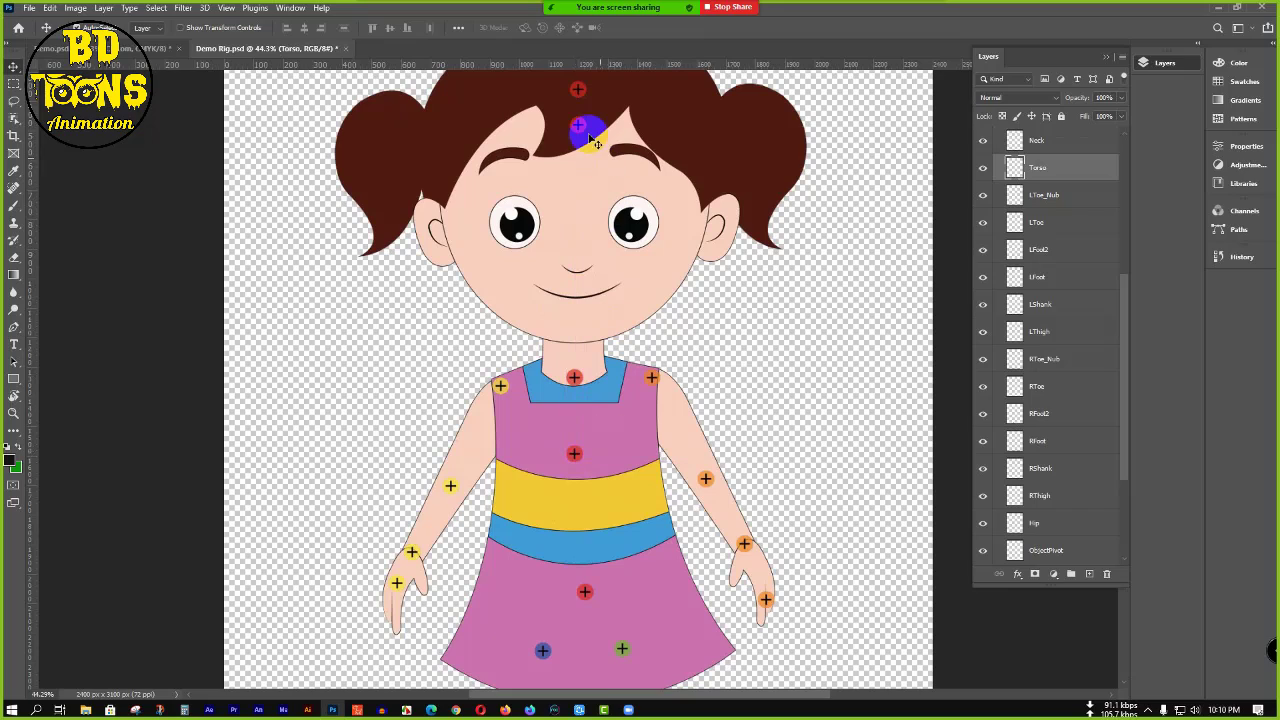
- Move the Head joint down to the chin and nudge the Head_Nub joint on the hair above the forehead
click(578, 126)
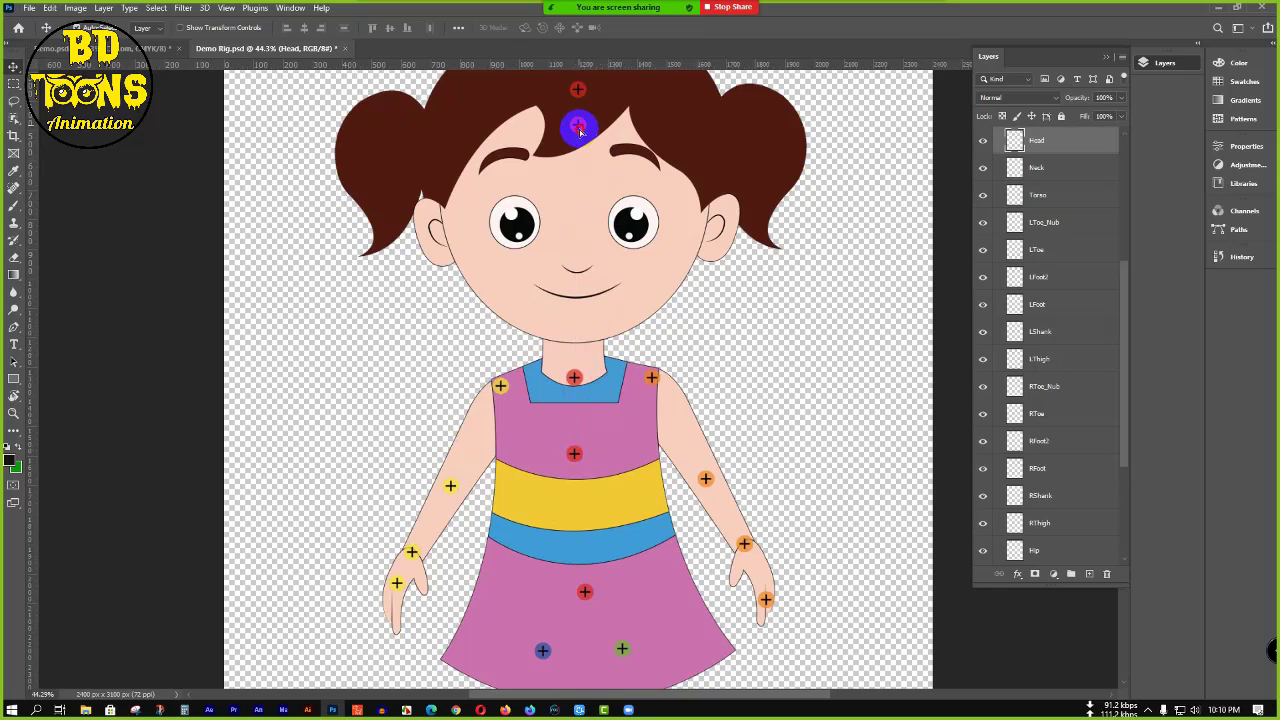
drag(580, 131, 576, 328)
scroll(580, 249, up, 4)
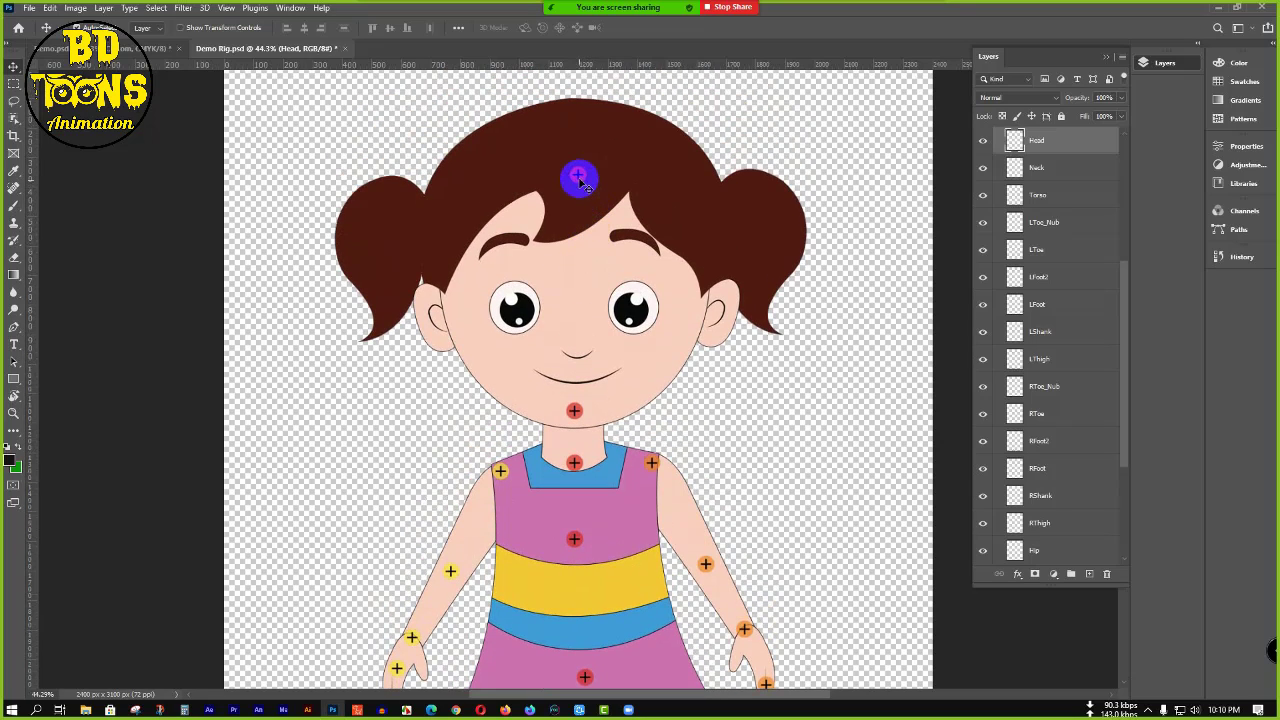
drag(583, 177, 585, 180)
- Lower the Hip joint slightly on the skirt and raise the Torso joint a little on the chest
scroll(618, 223, down, 6)
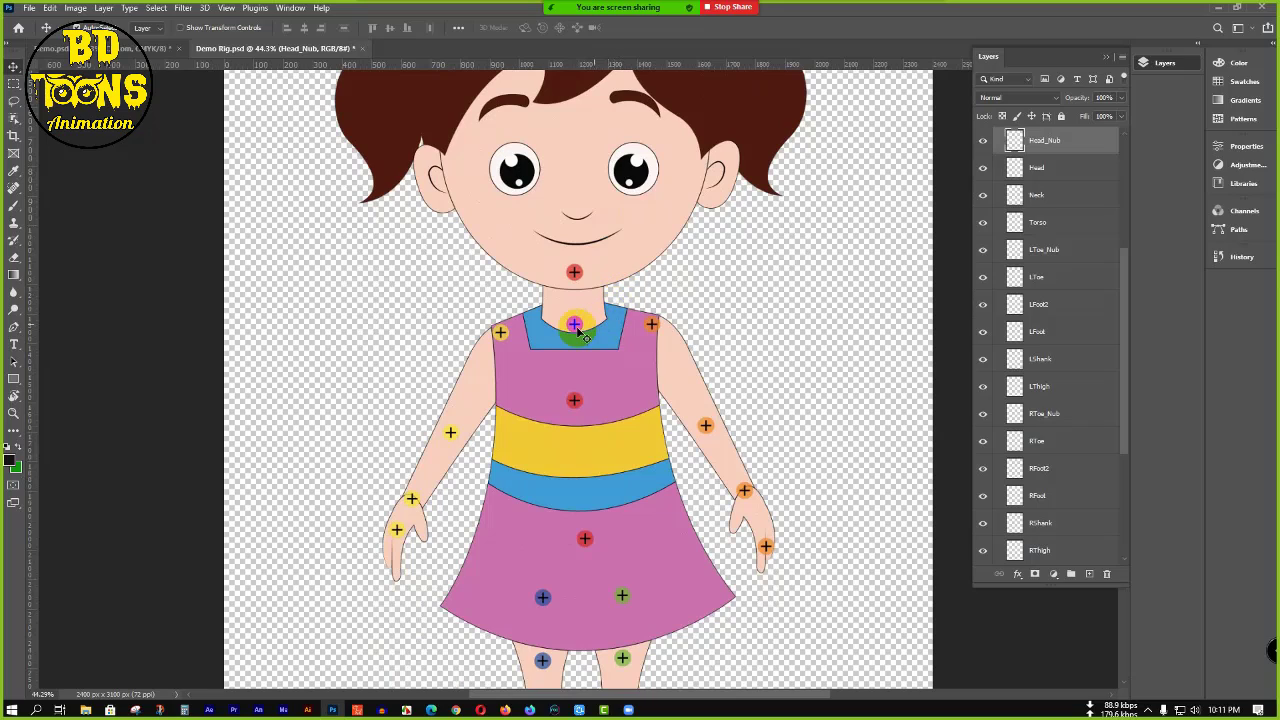
drag(577, 328, 577, 328)
drag(584, 550, 584, 551)
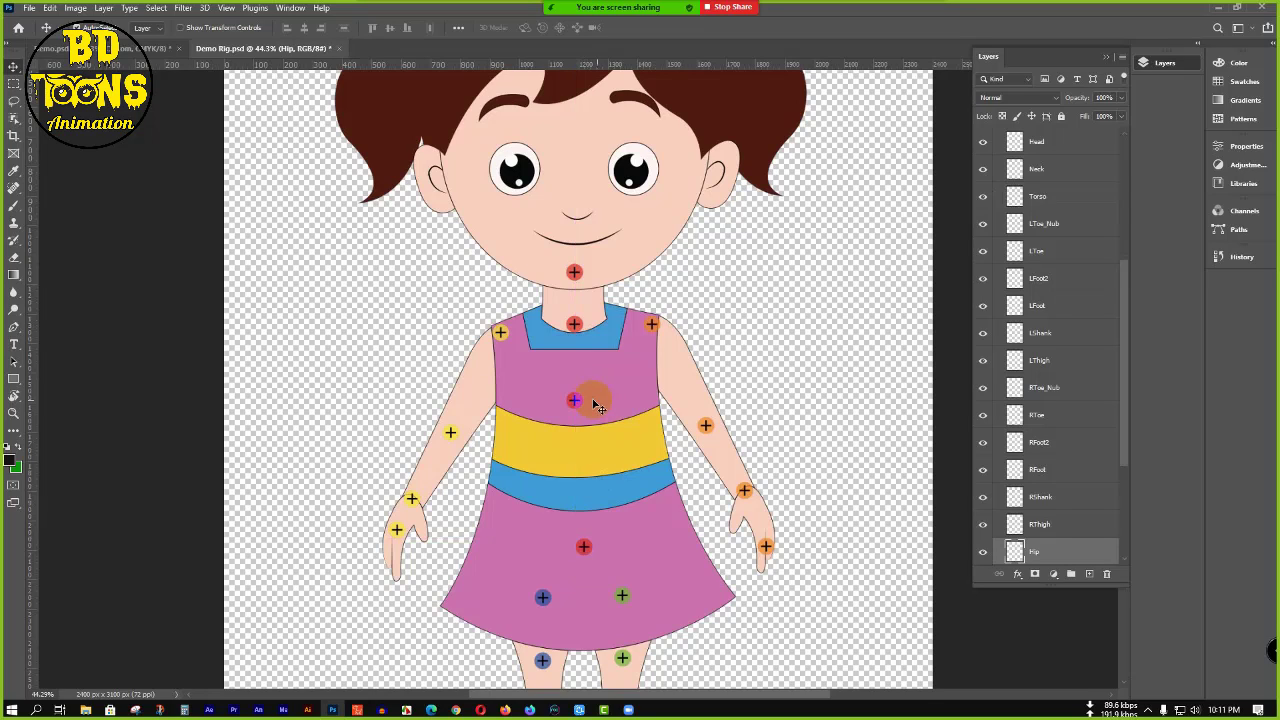
click(575, 401)
drag(577, 398, 575, 378)
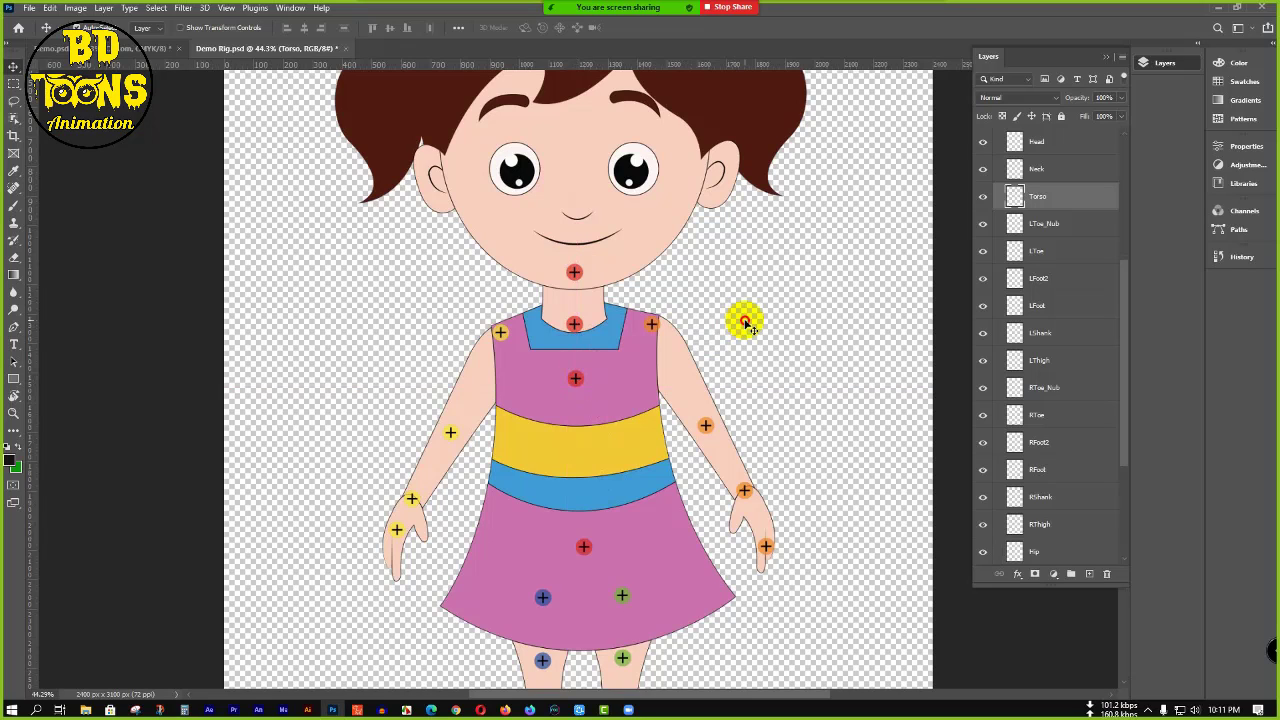
- Deselect the Torso joint layer and dismiss the meeting time-limit notice
click(745, 323)
scroll(578, 342, down, 3)
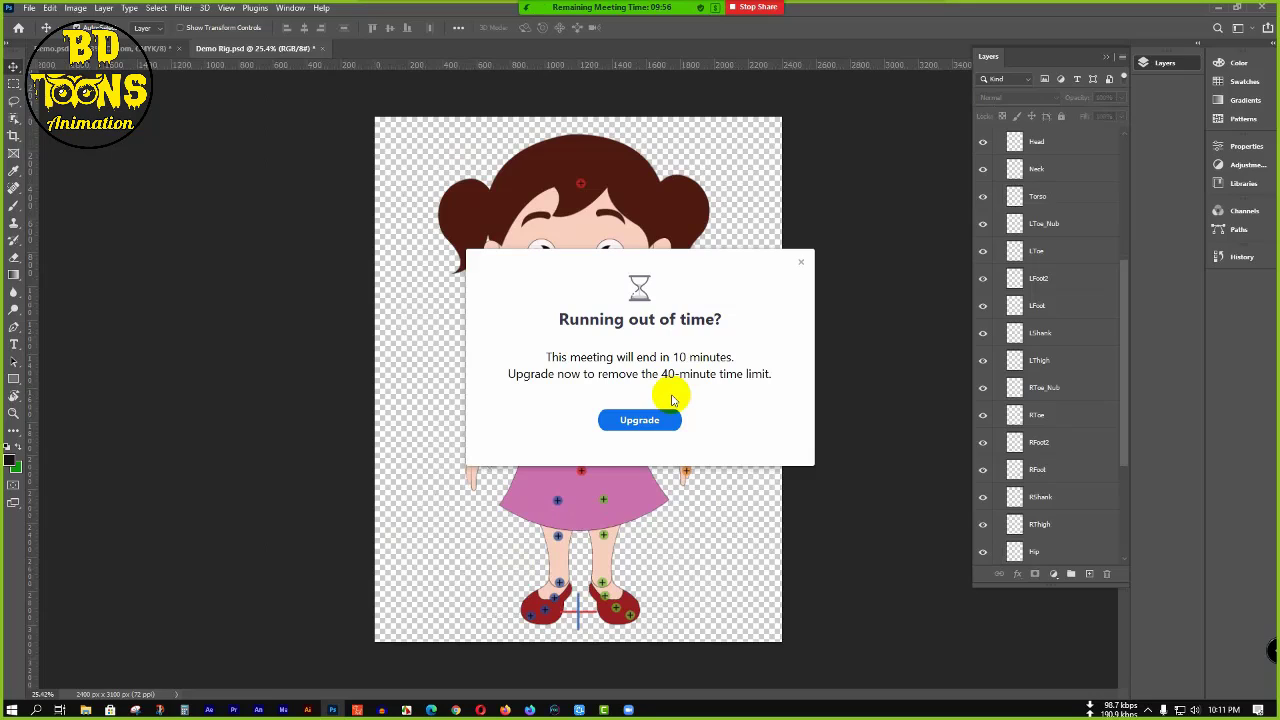
click(800, 262)
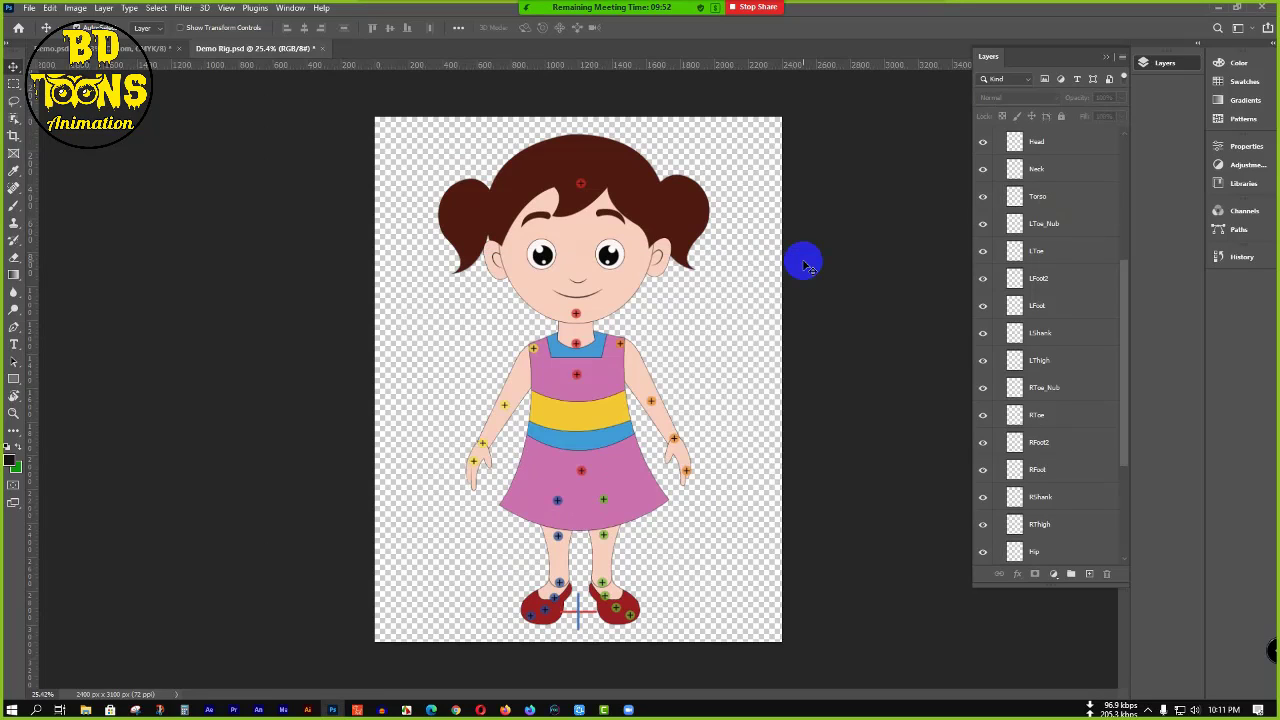
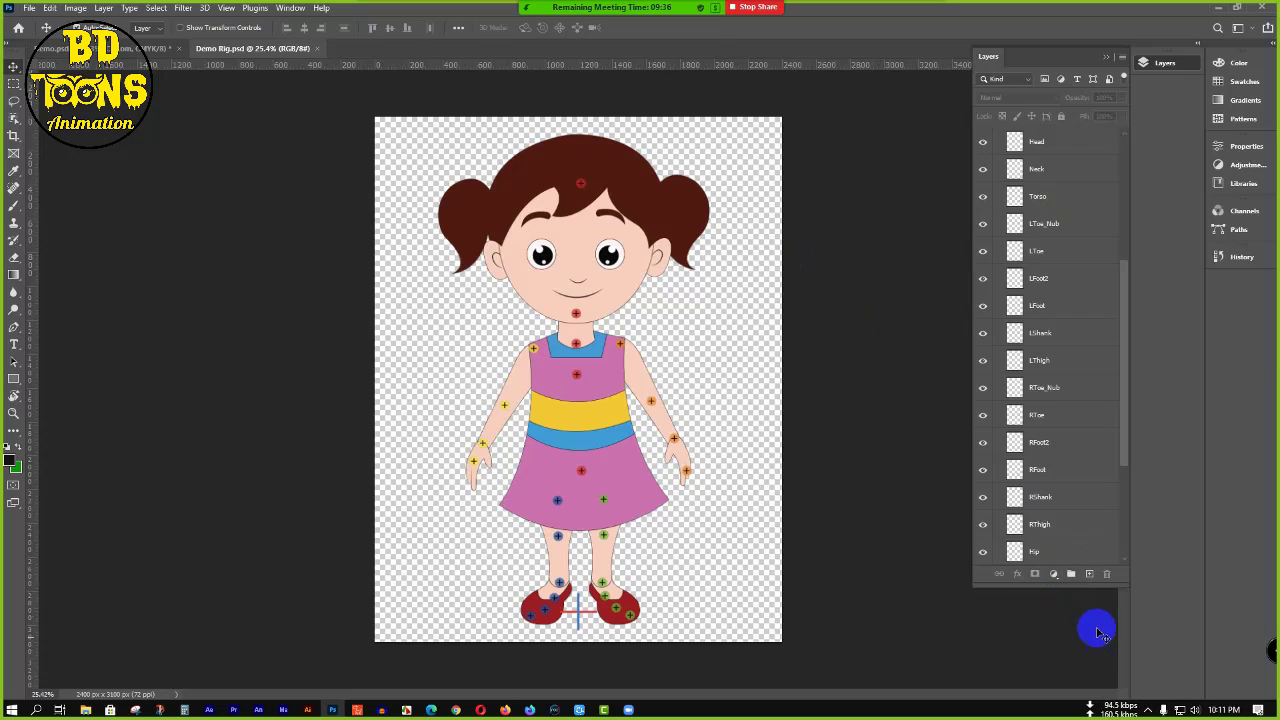
click(1147, 711)
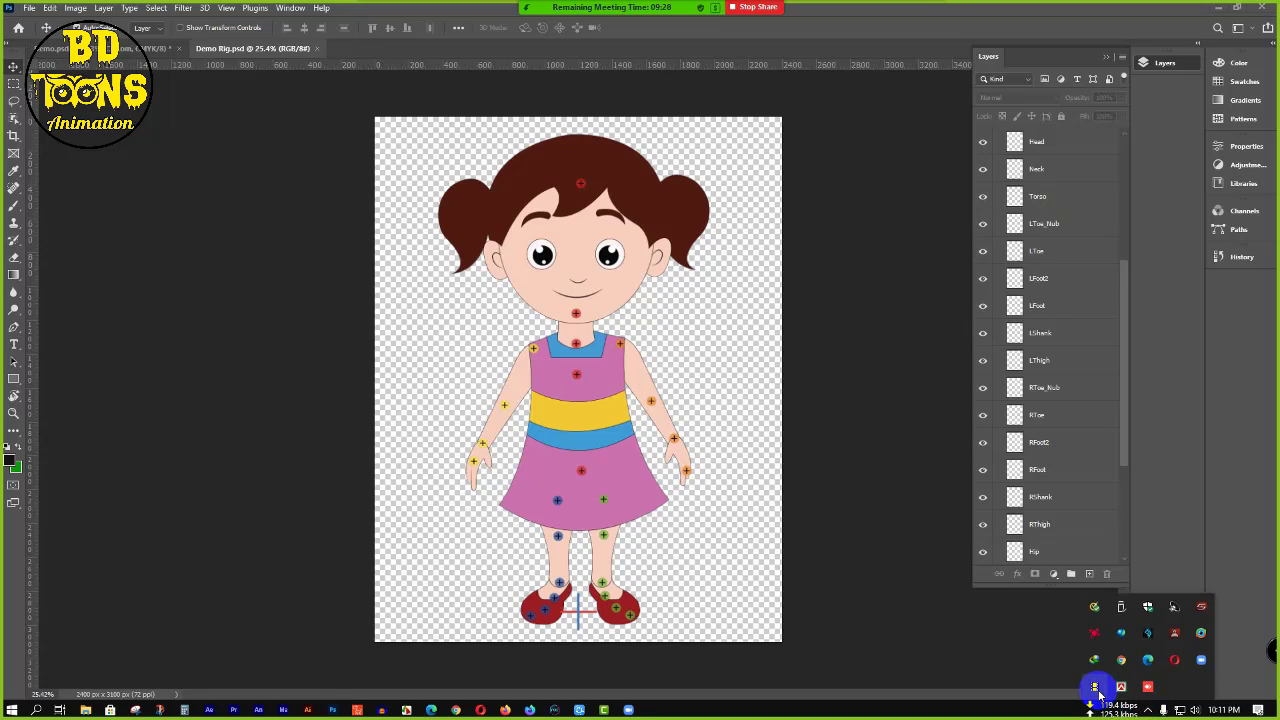
right_click(1095, 660)
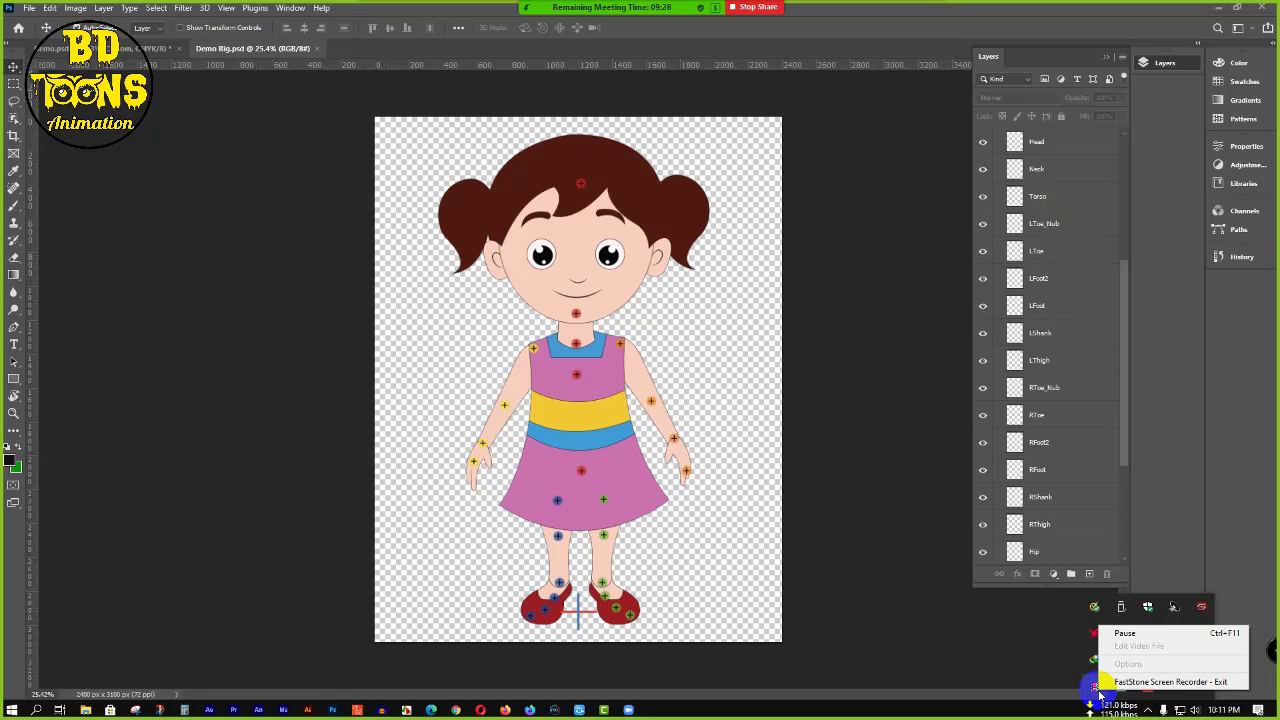
click(1117, 637)
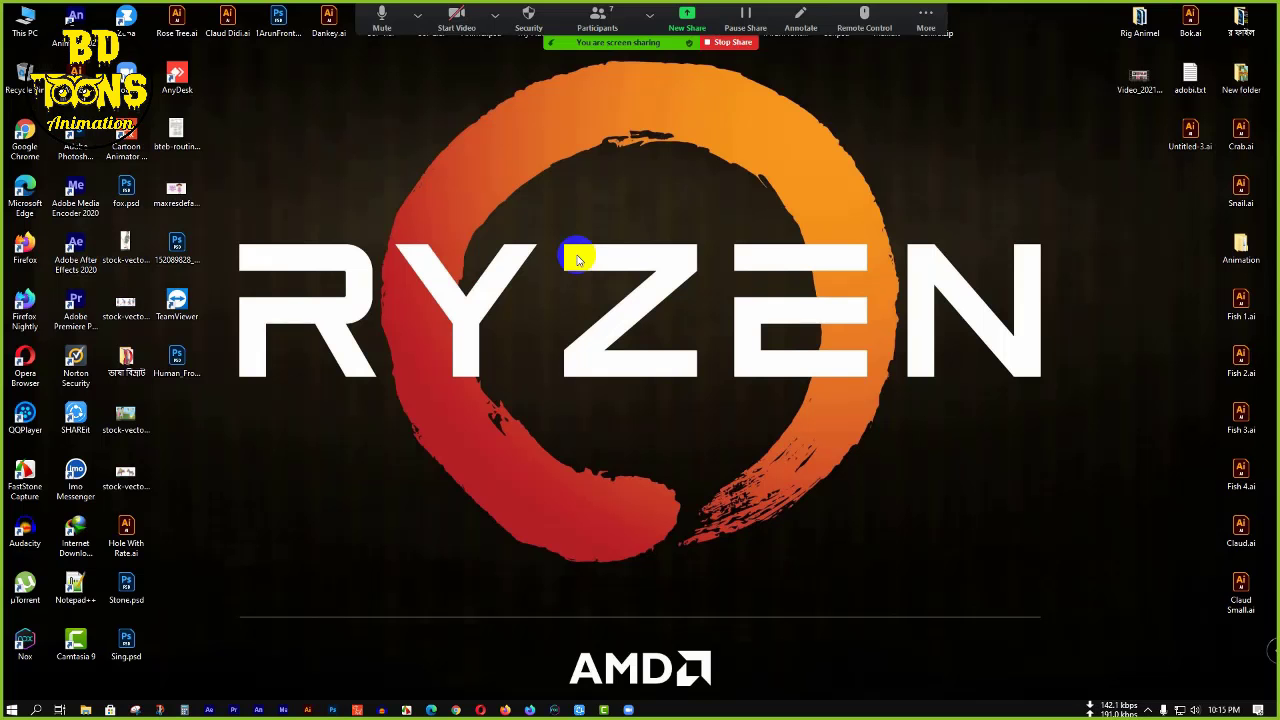
right_click(576, 232)
click(612, 293)
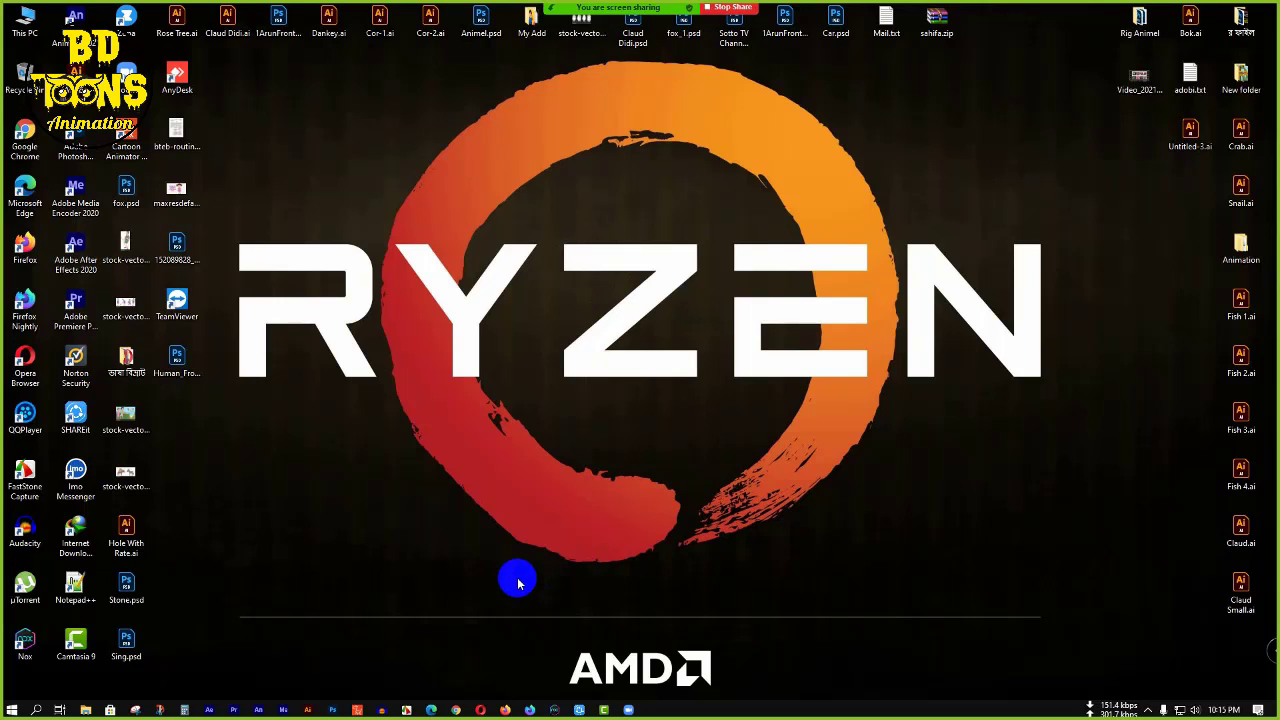
click(332, 709)
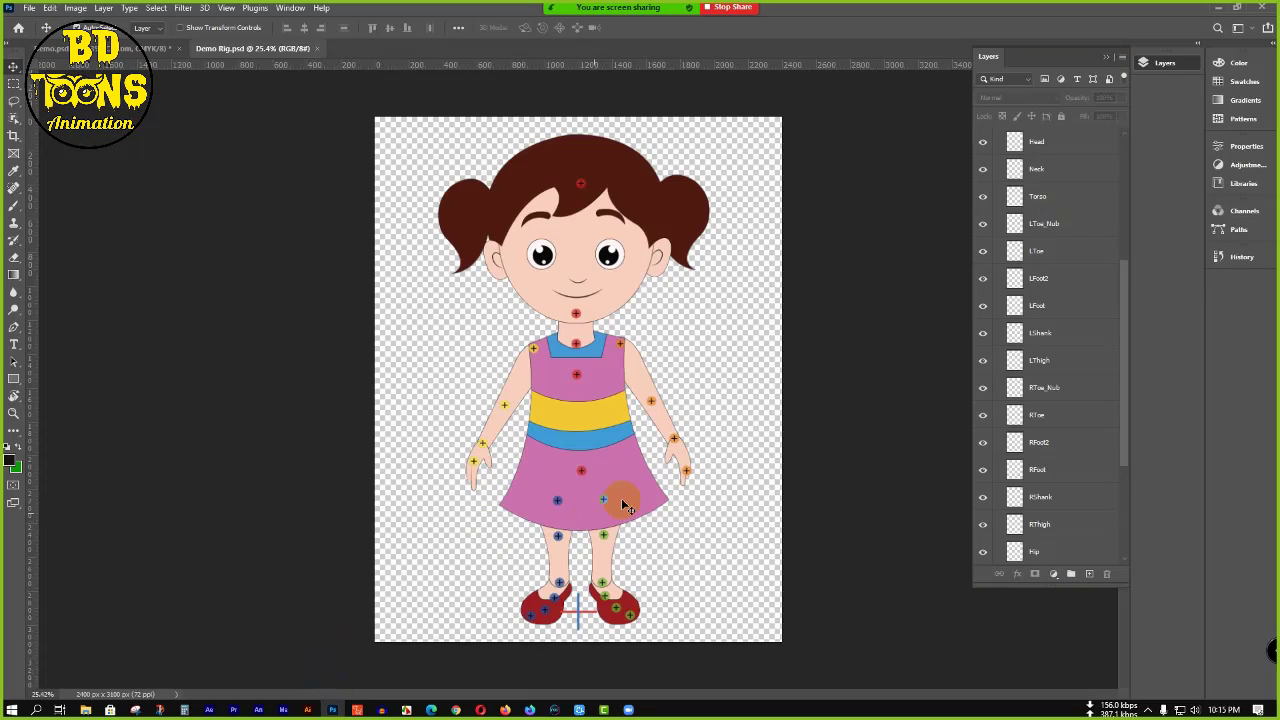
click(1224, 13)
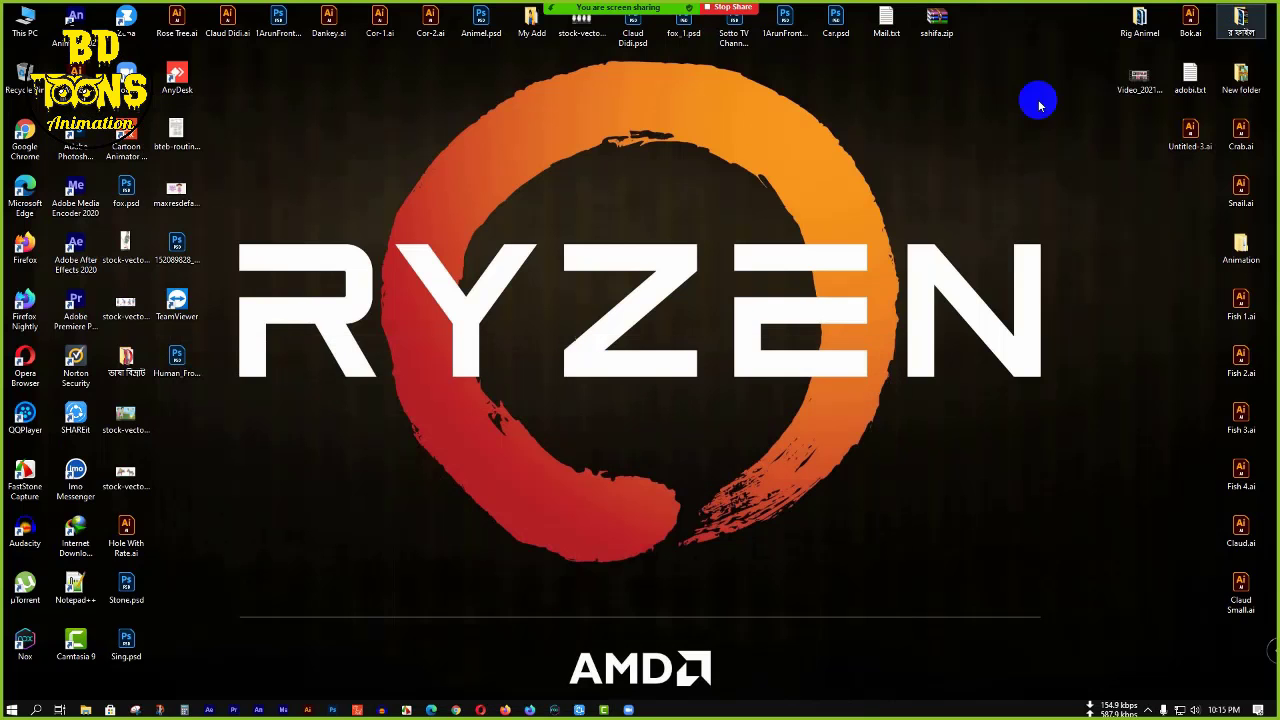
click(332, 709)
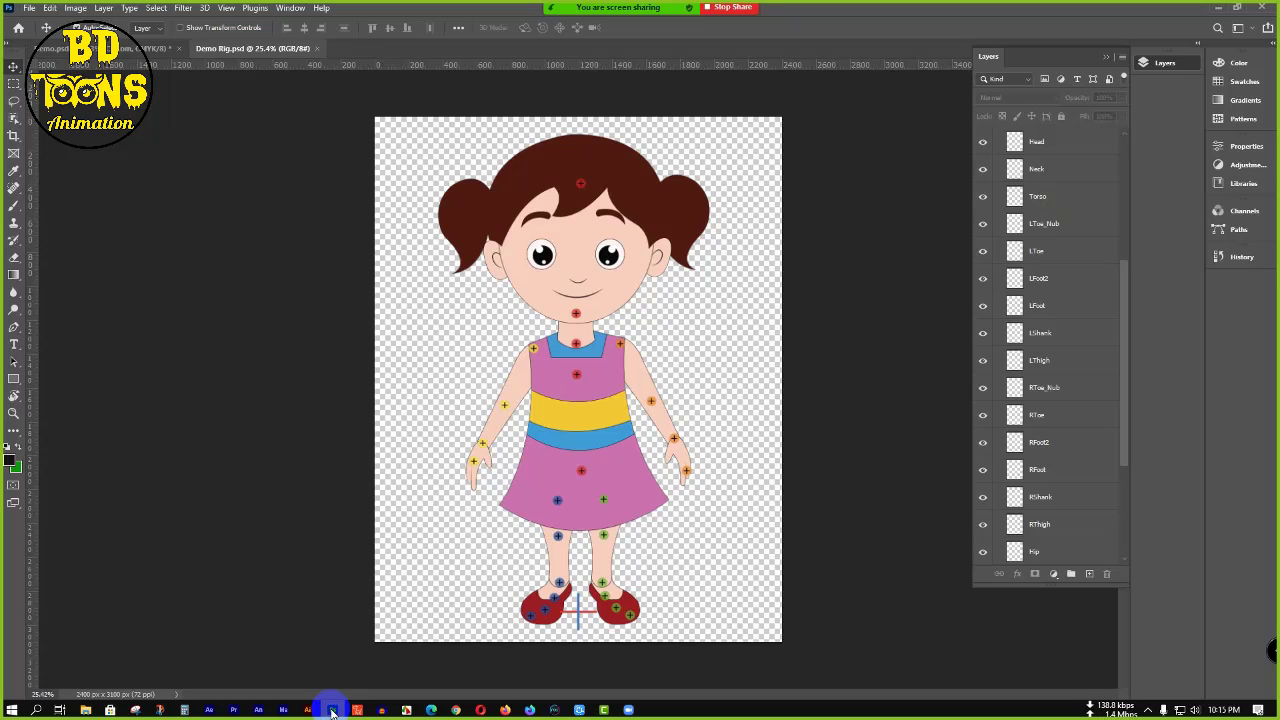
mouse_move(614, 12)
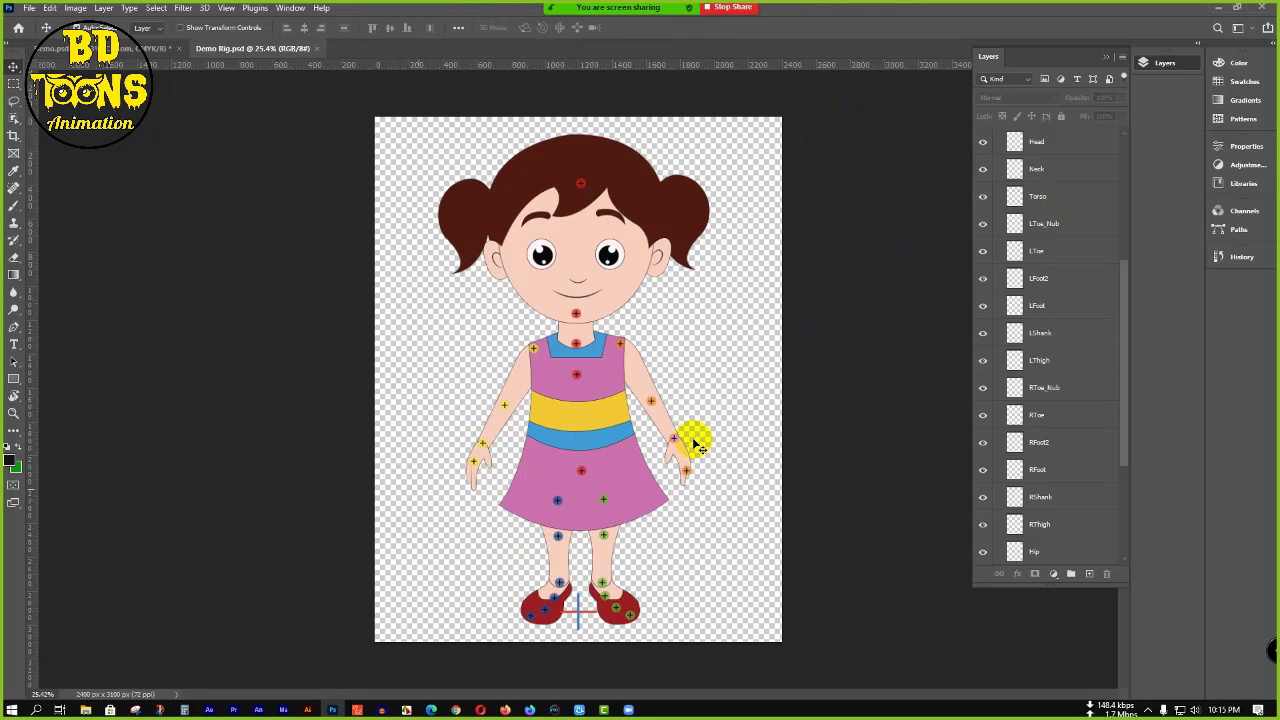
- Collapse the RL_Bone_Human group and hide its joints on the canvas
scroll(1058, 350, up, 5)
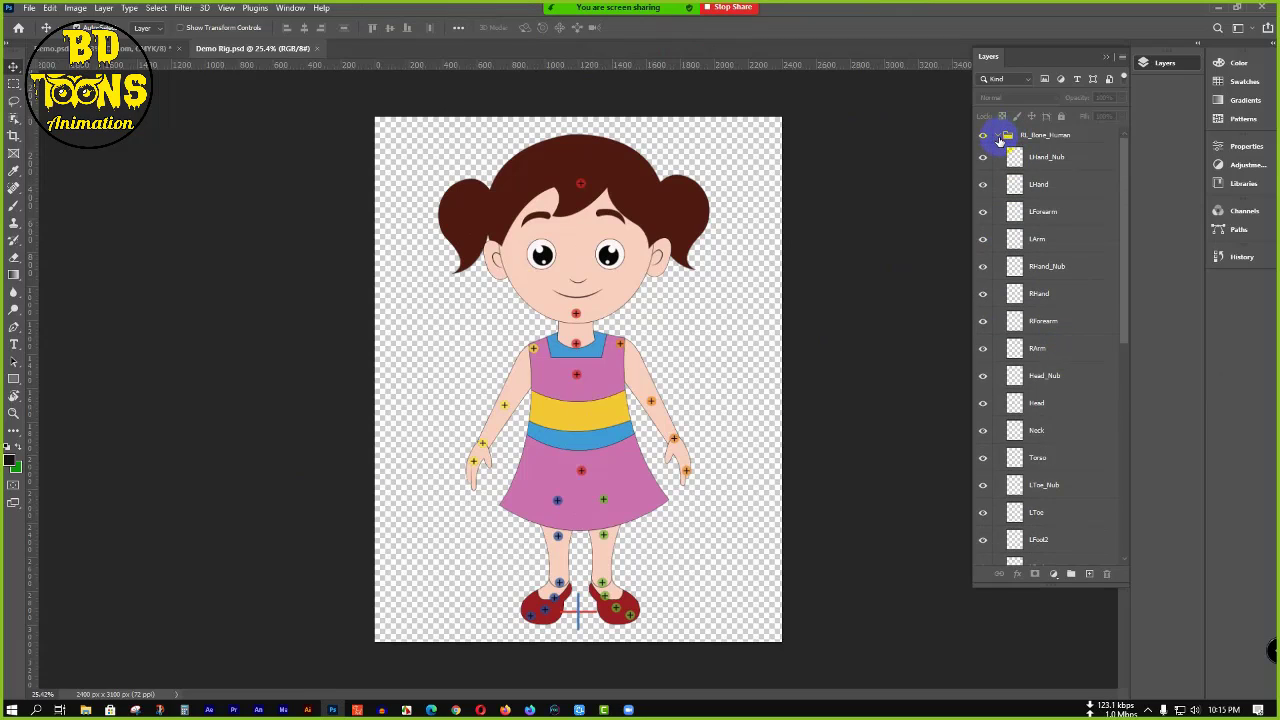
click(999, 136)
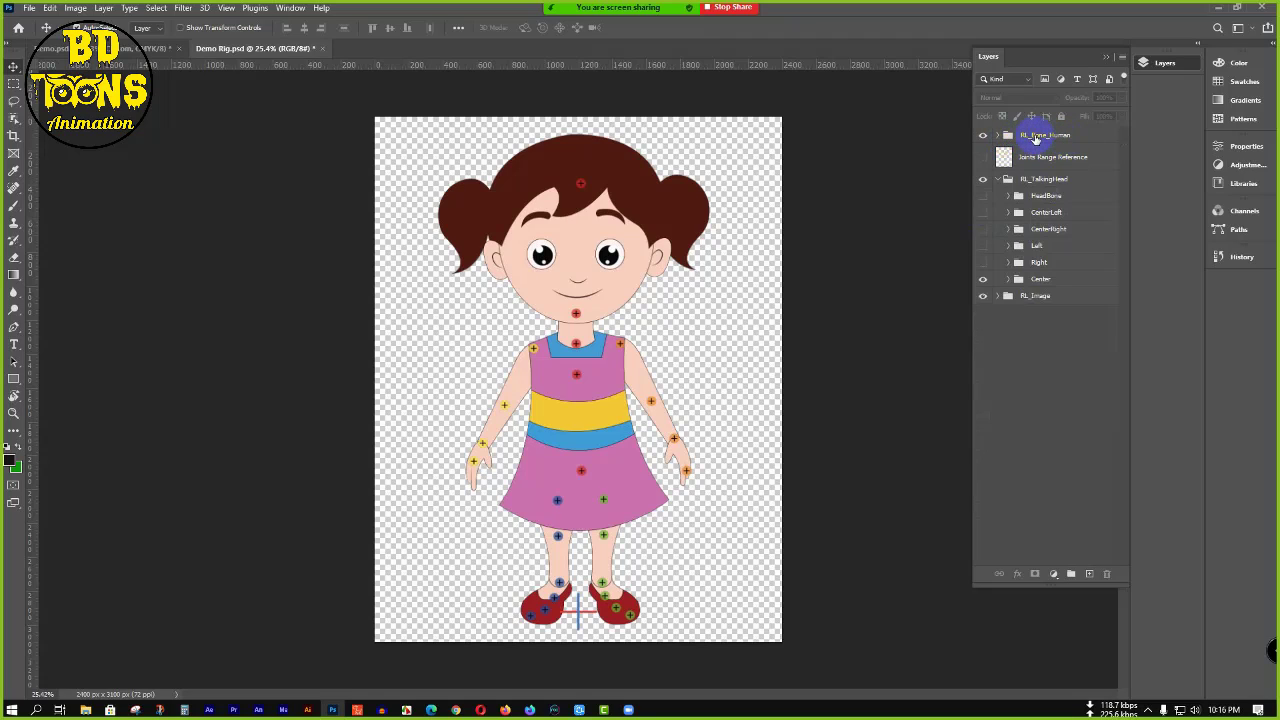
click(983, 139)
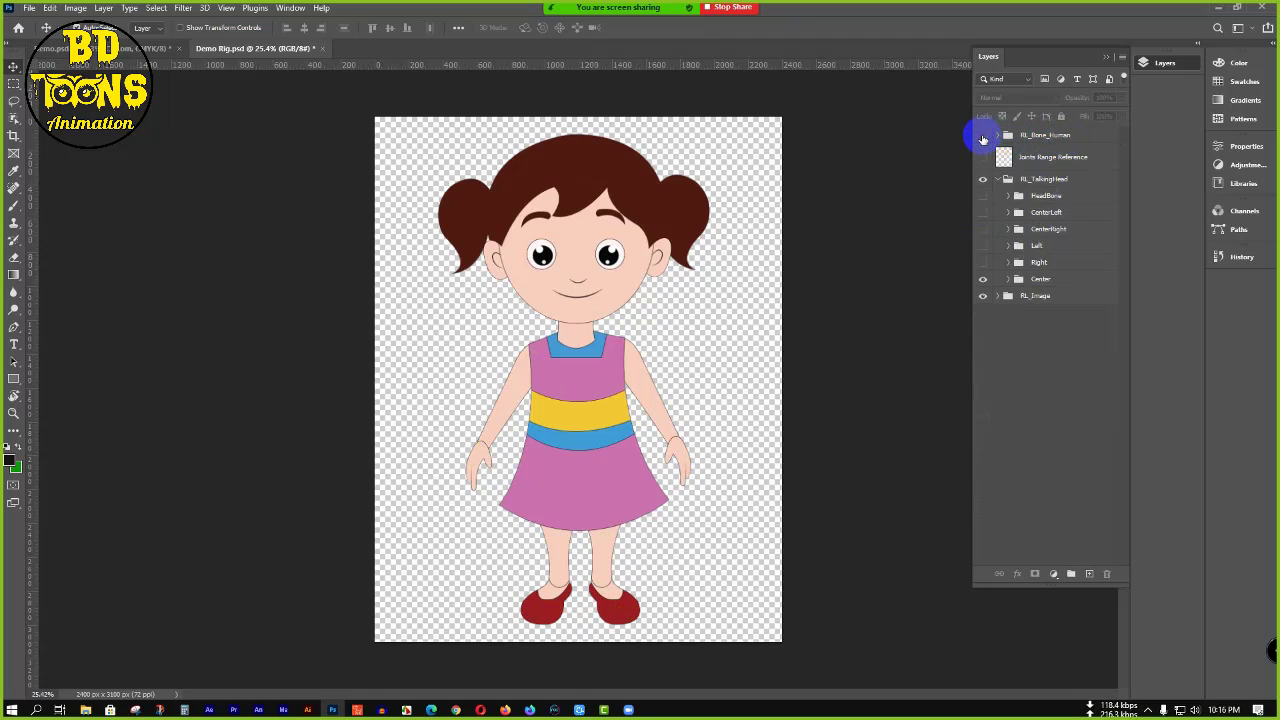
- Make the HeadBone group visible and expand it to list its facial bone layers
click(1085, 196)
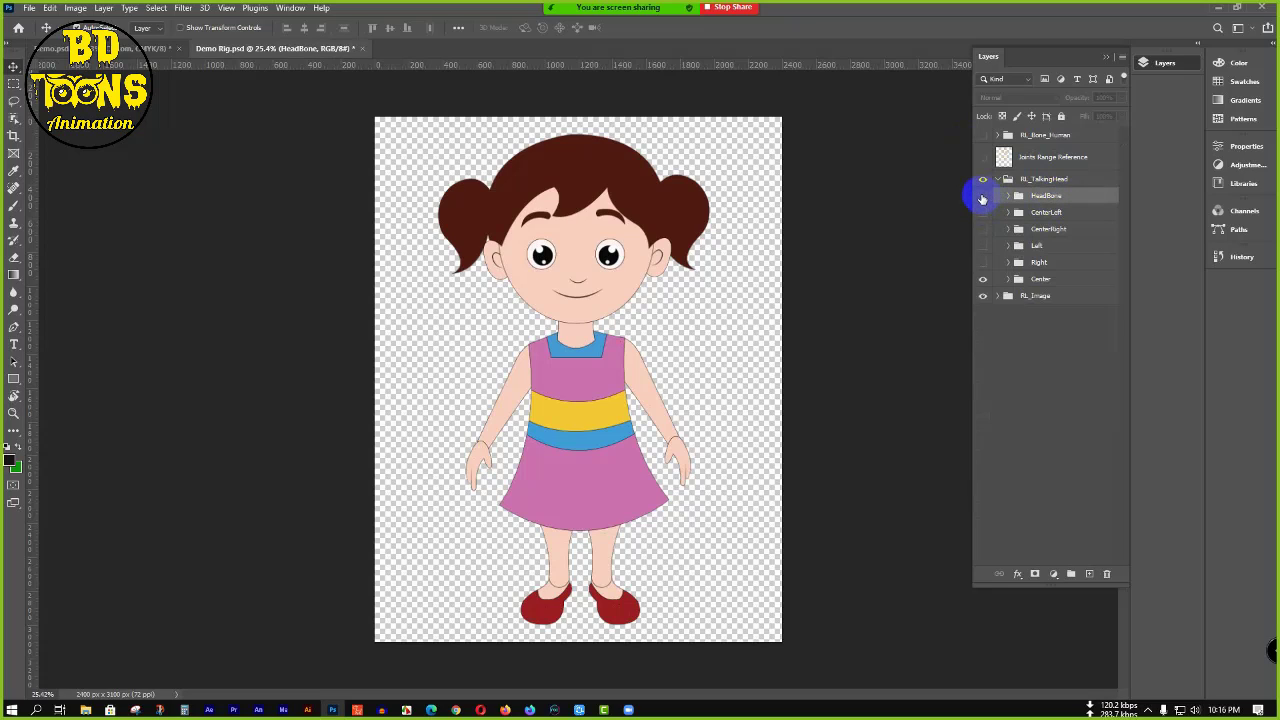
click(982, 197)
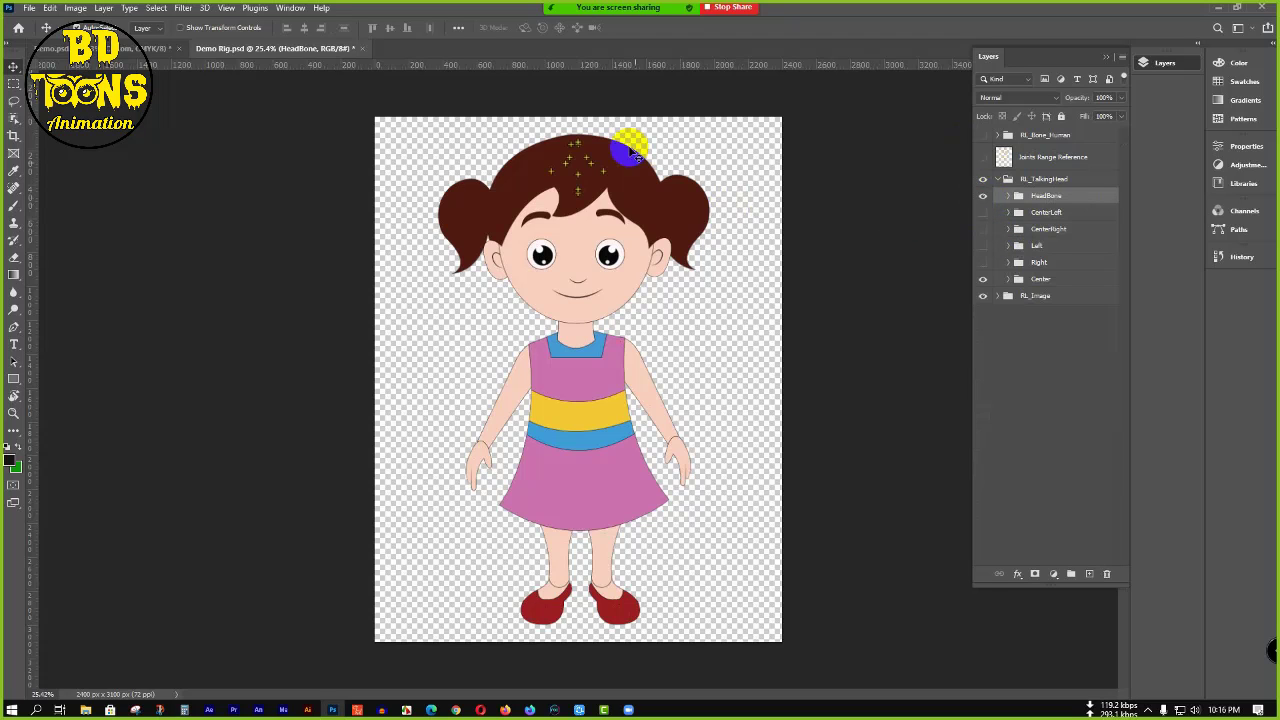
scroll(566, 134, up, 3)
scroll(566, 134, up, 5)
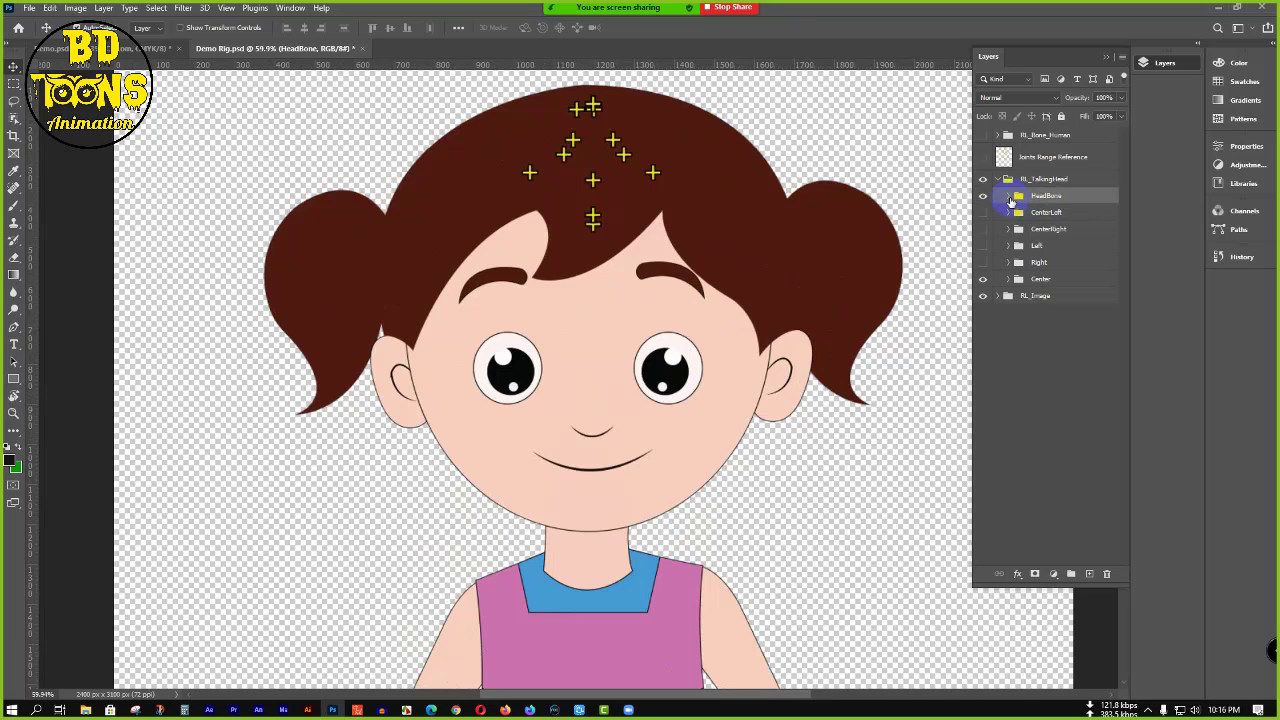
click(1009, 198)
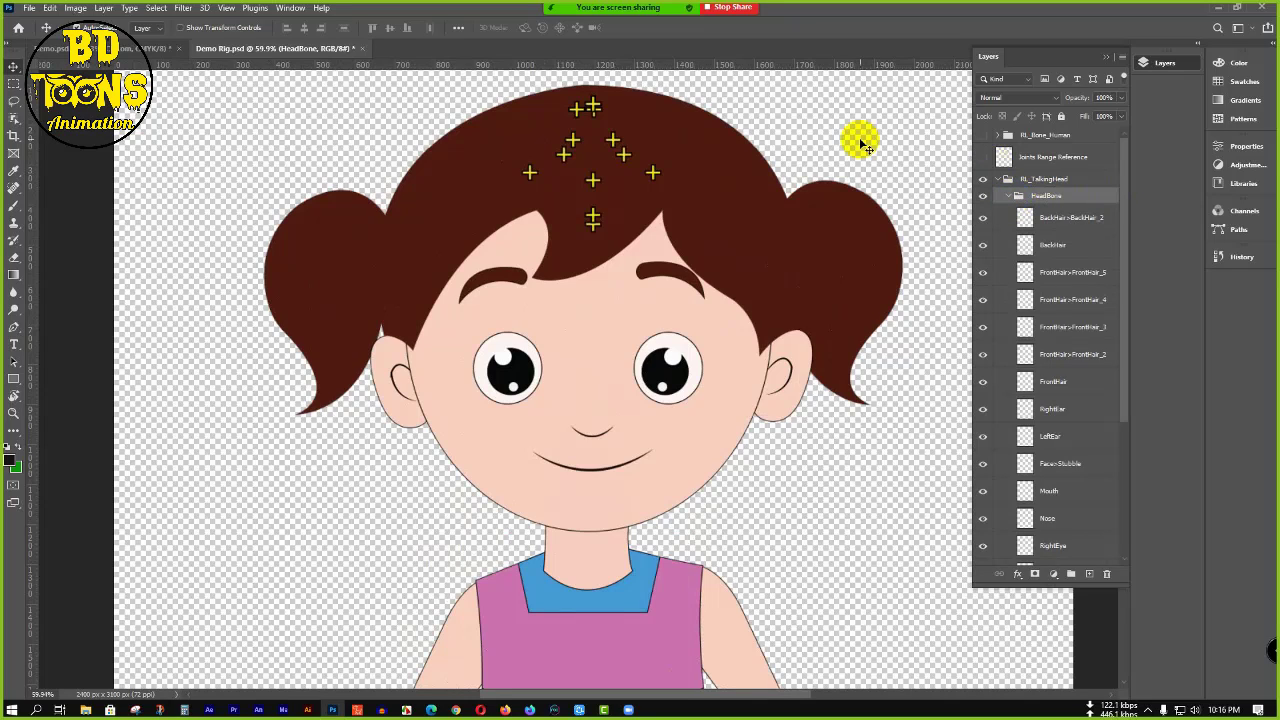
- Move the RightEar and LeftEar markers from the hair onto the inner edges of the matching ears
click(532, 168)
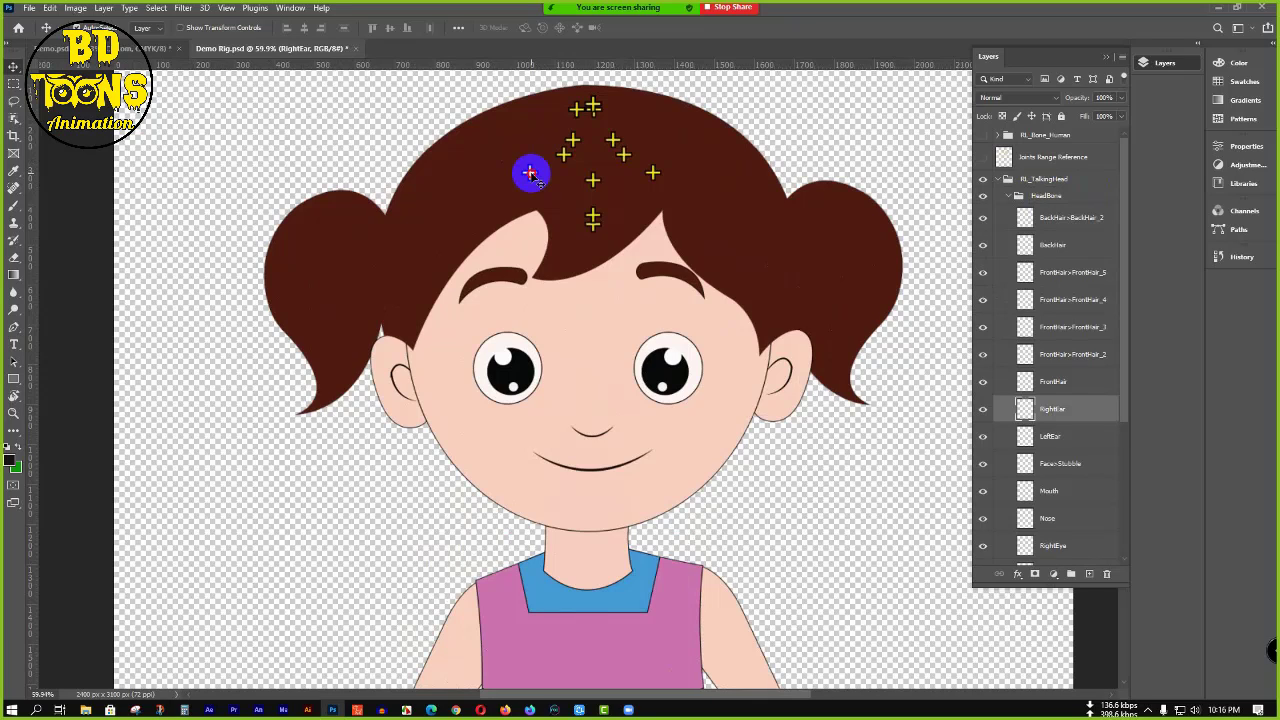
drag(530, 172, 409, 379)
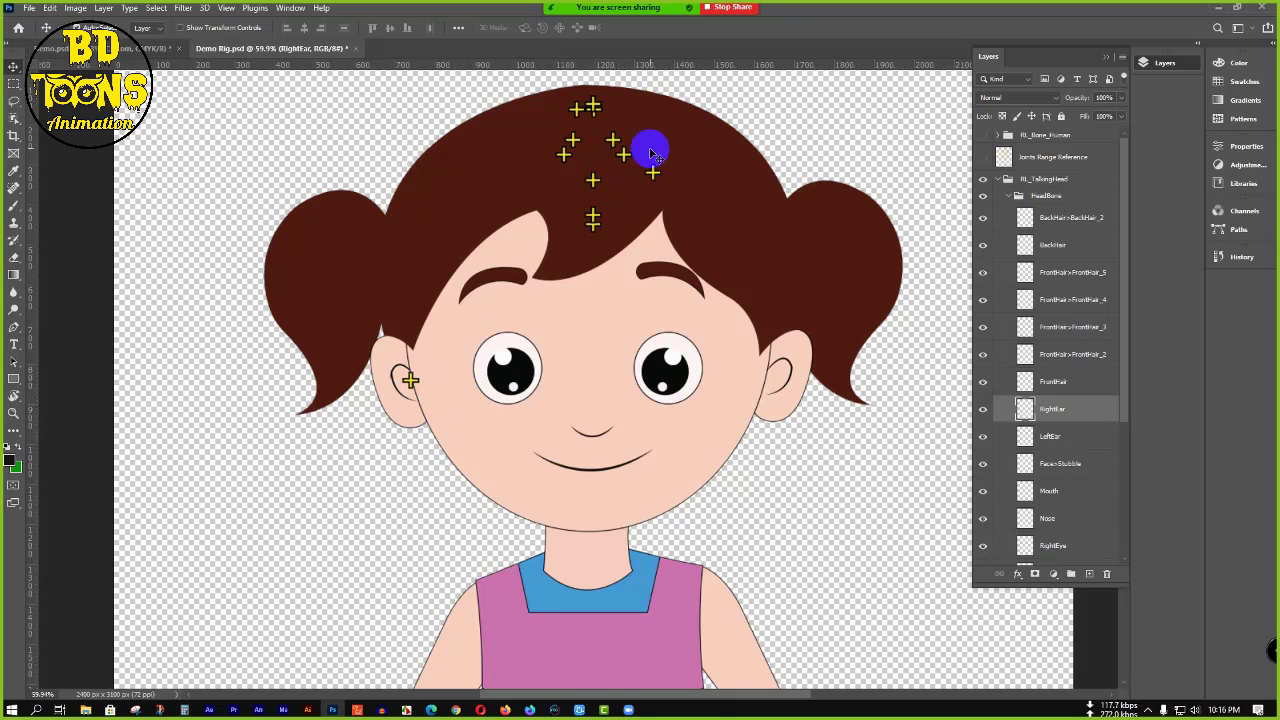
drag(651, 171, 766, 375)
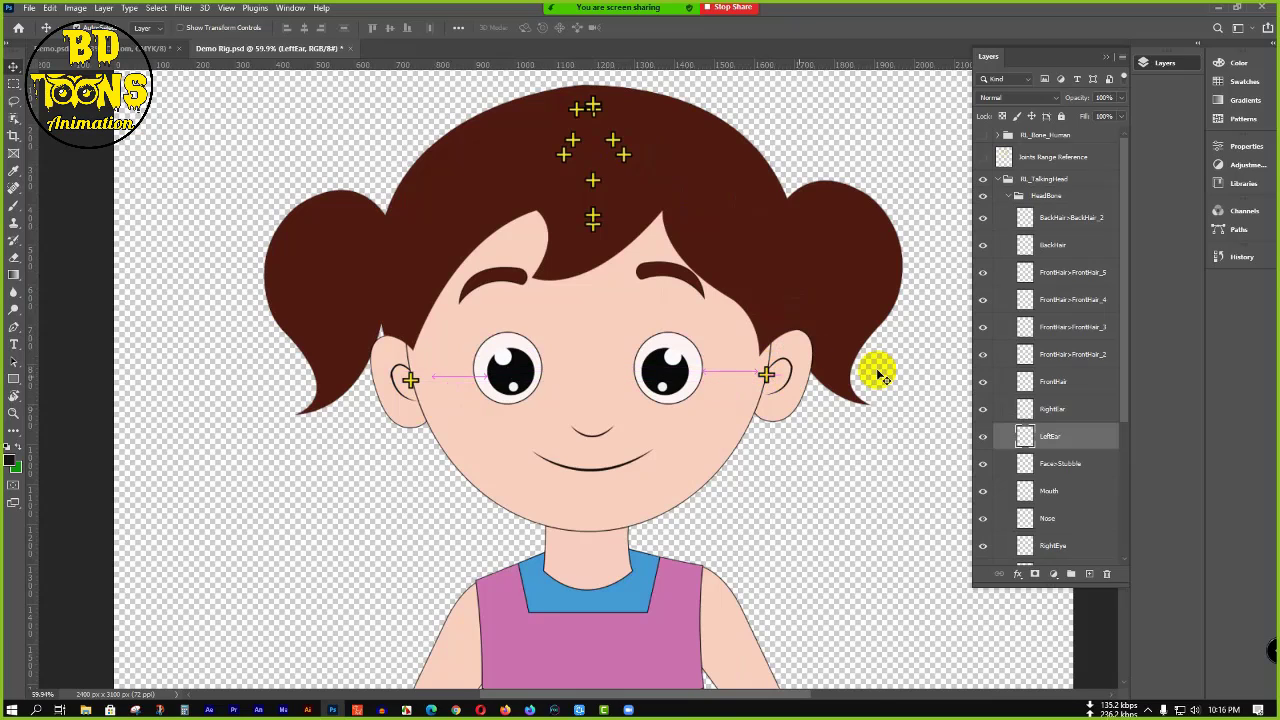
- Move the Face marker down to the chin and the Face>Stubble marker between the nose and mouth
click(594, 228)
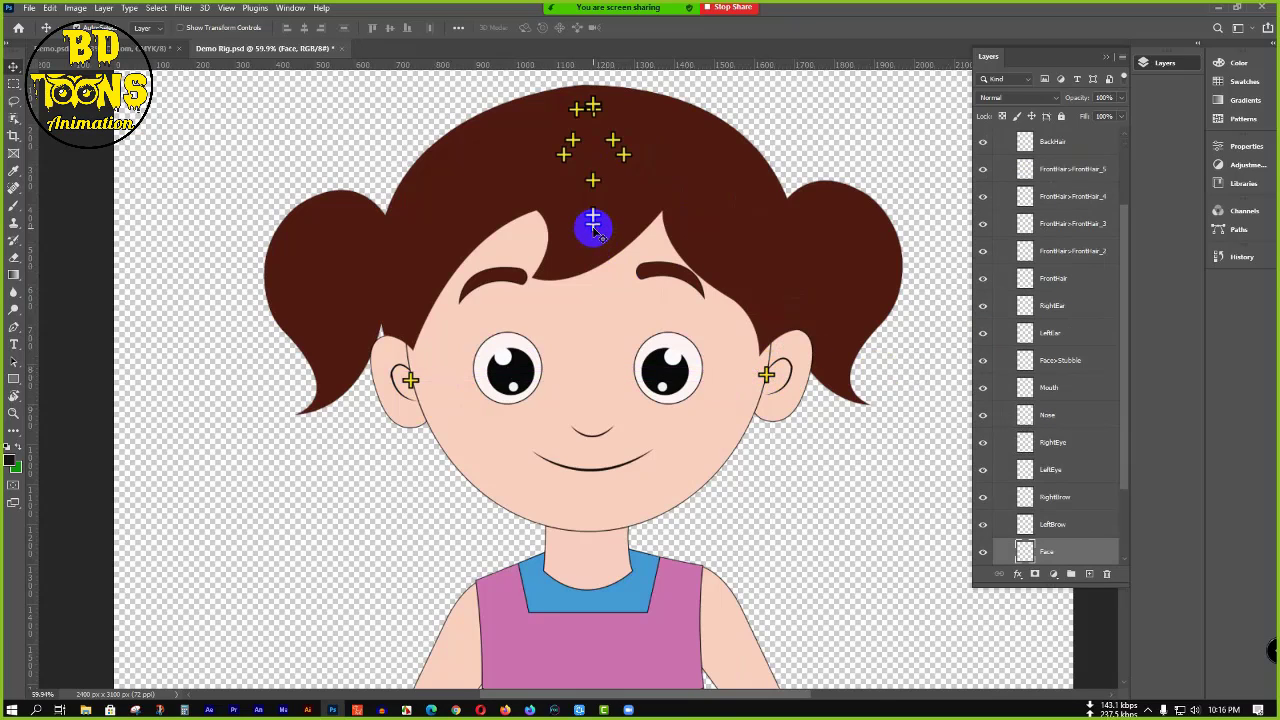
drag(594, 228, 592, 491)
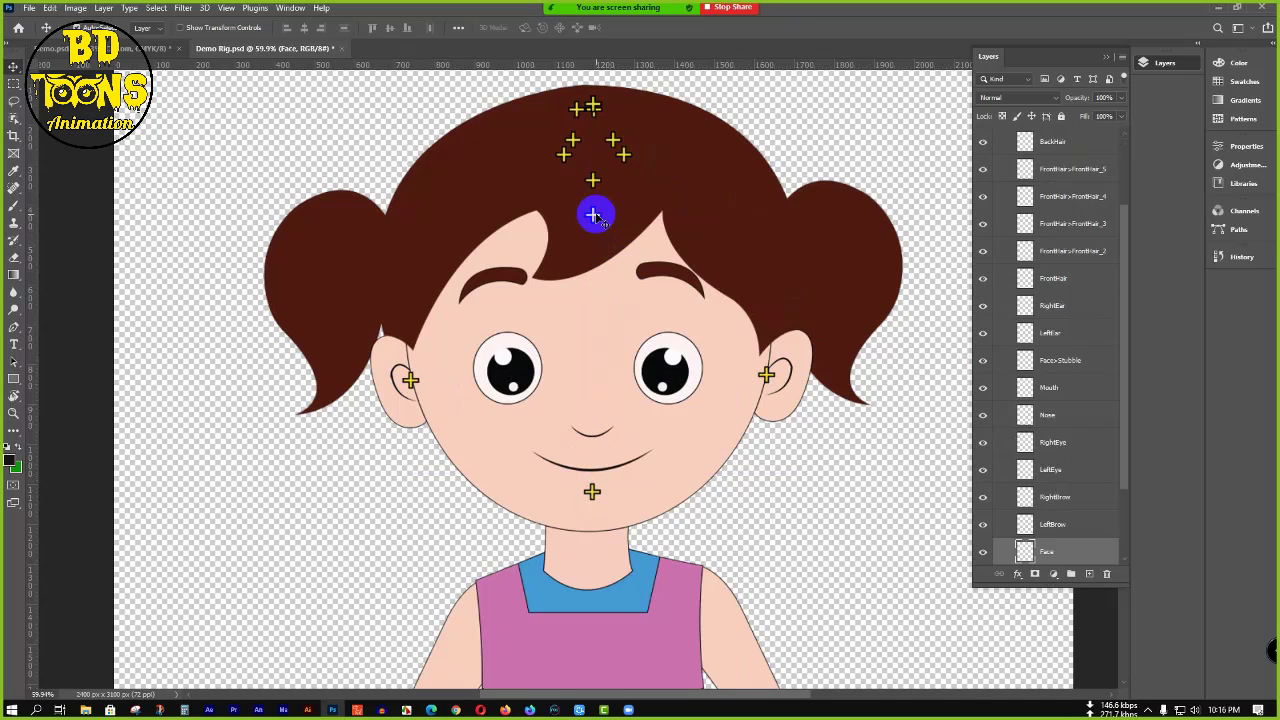
click(594, 216)
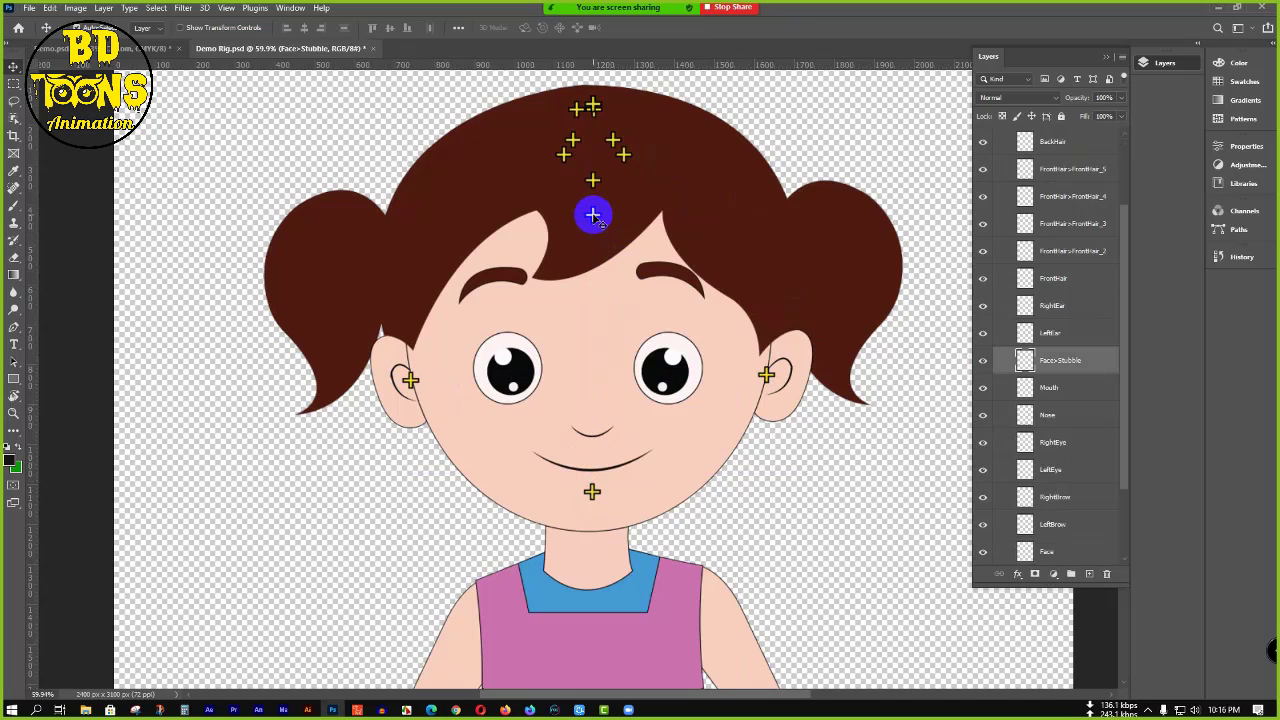
drag(593, 216, 591, 447)
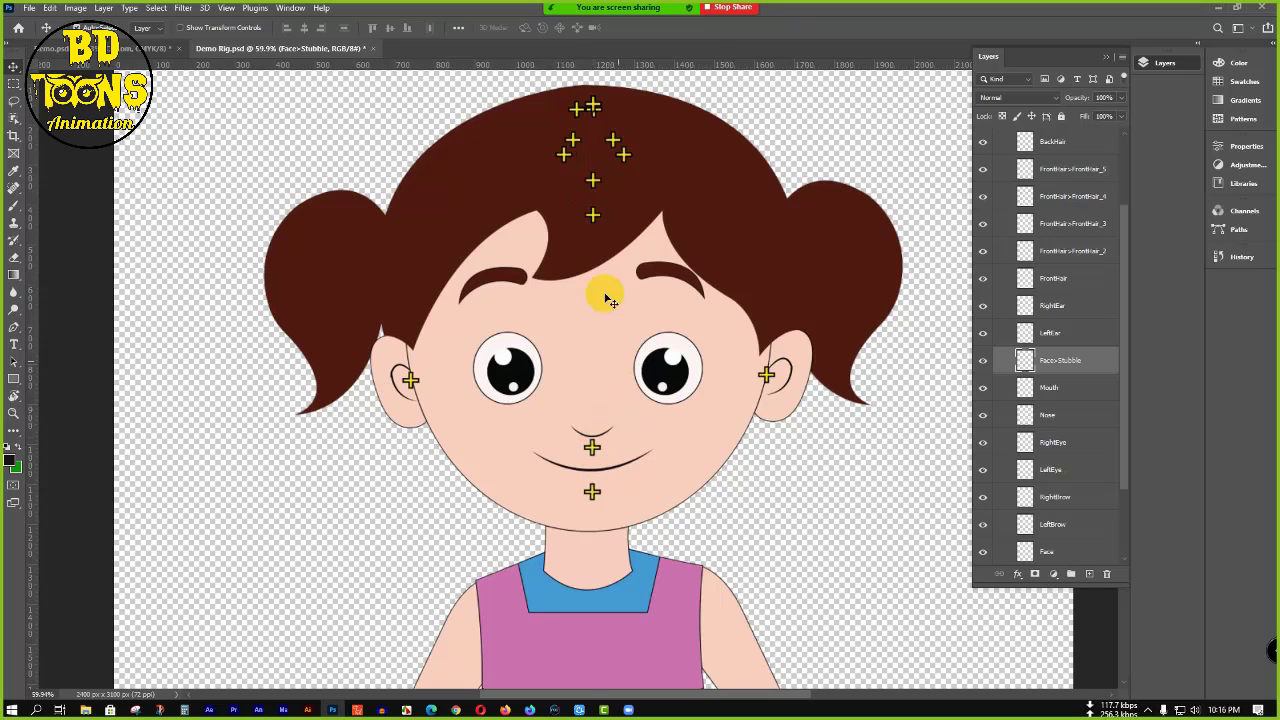
- Place the Mouth marker on the middle of the smile line and the Nose marker on the nose
click(593, 216)
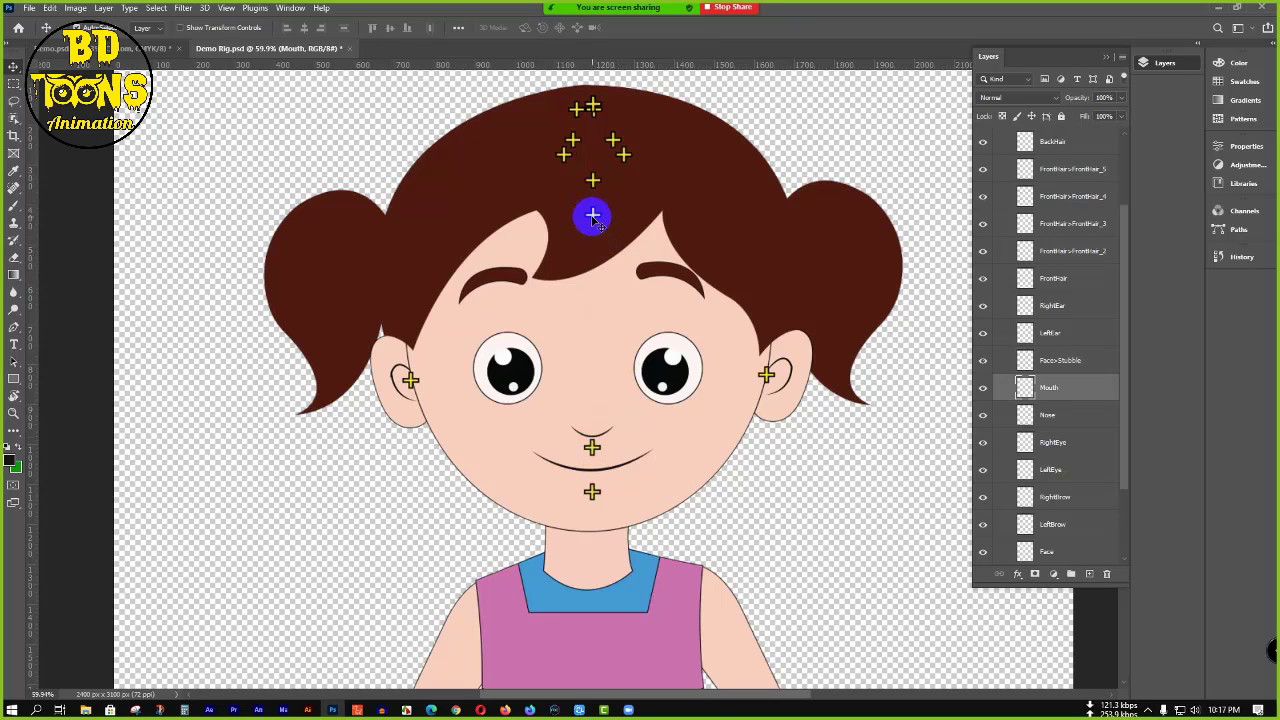
drag(593, 216, 592, 469)
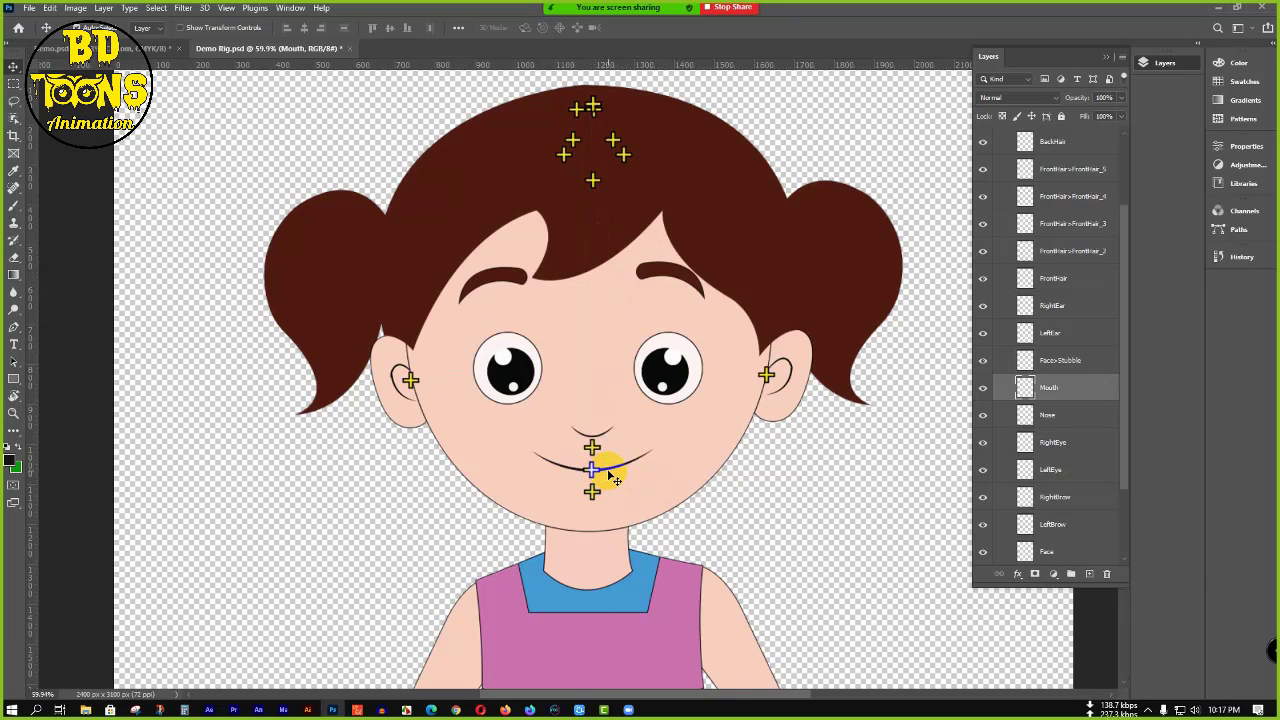
click(593, 182)
drag(593, 182, 592, 437)
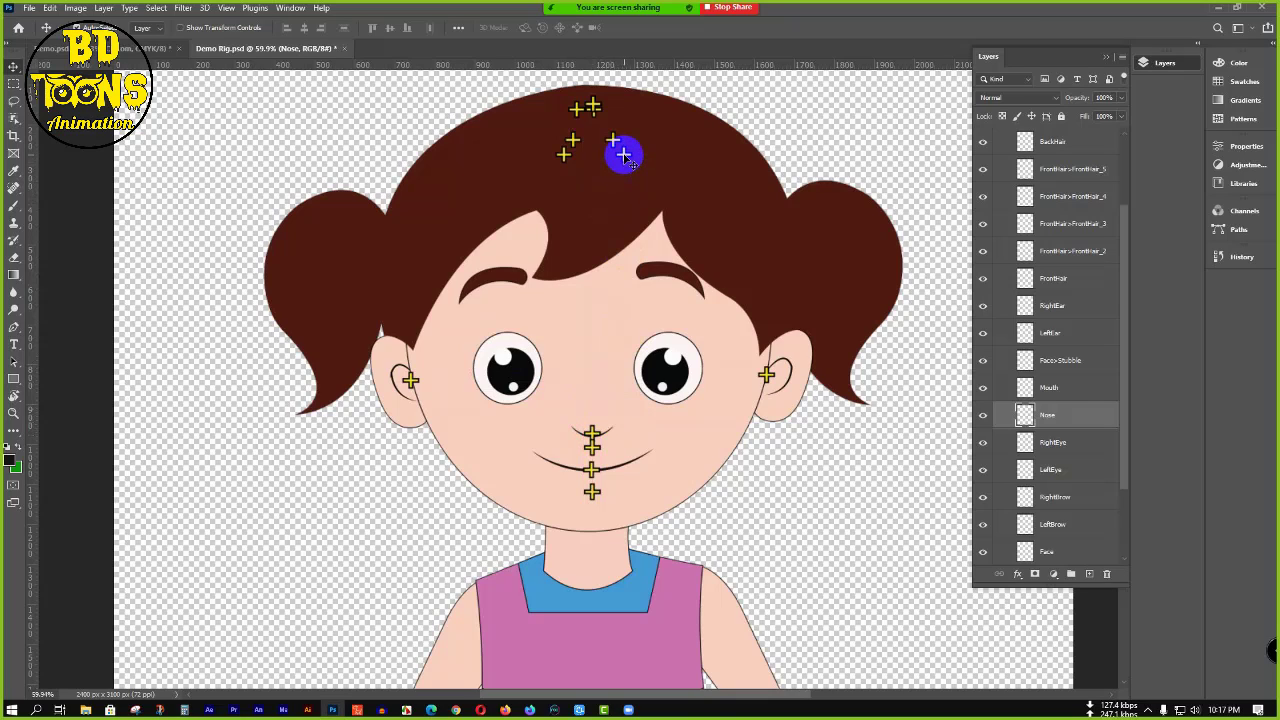
- Center the LeftEye and RightEye markers on the pupils of the matching eyes
click(624, 155)
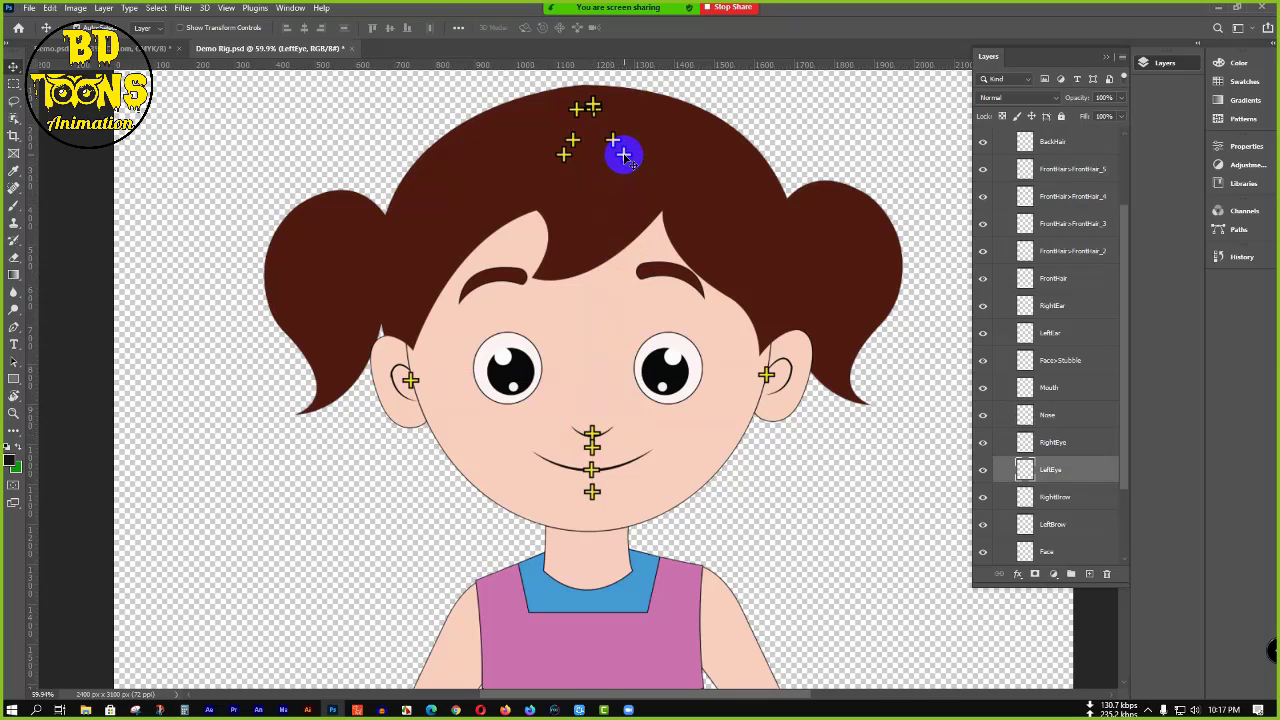
drag(624, 155, 666, 372)
click(565, 153)
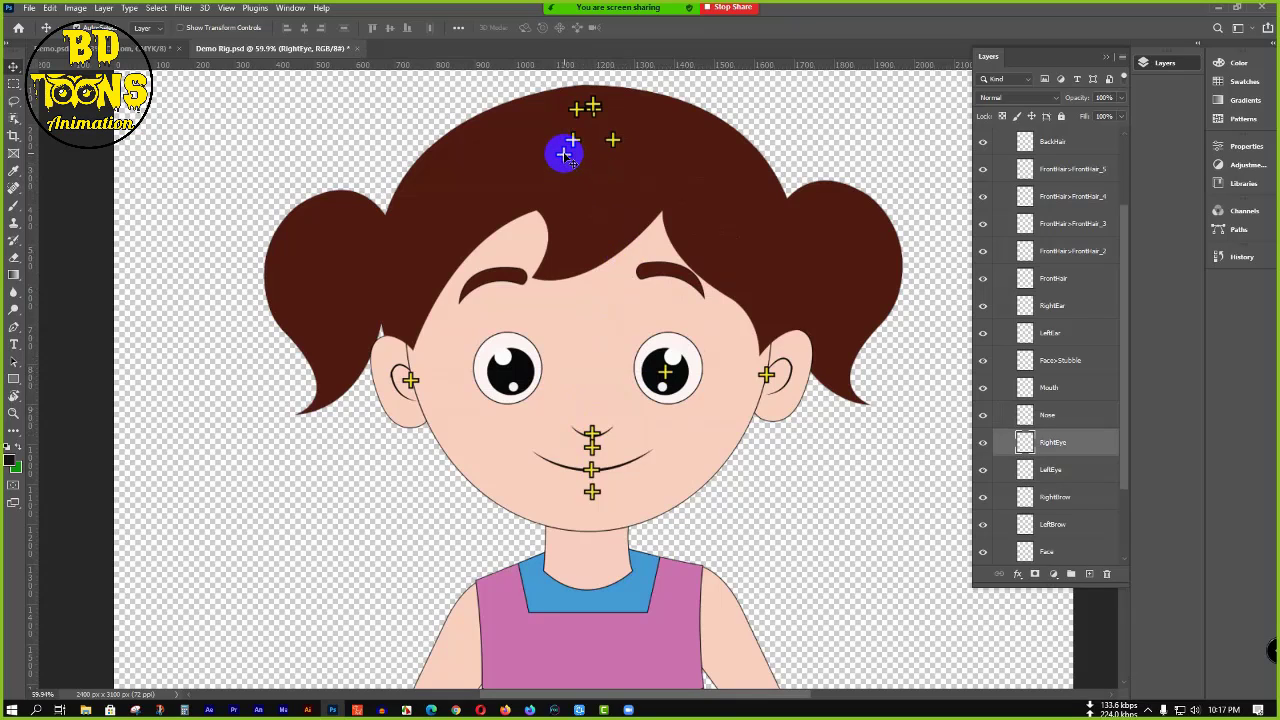
drag(565, 153, 510, 372)
- Place the LeftBrow and RightBrow markers on the inner ends of the matching eyebrows
click(613, 140)
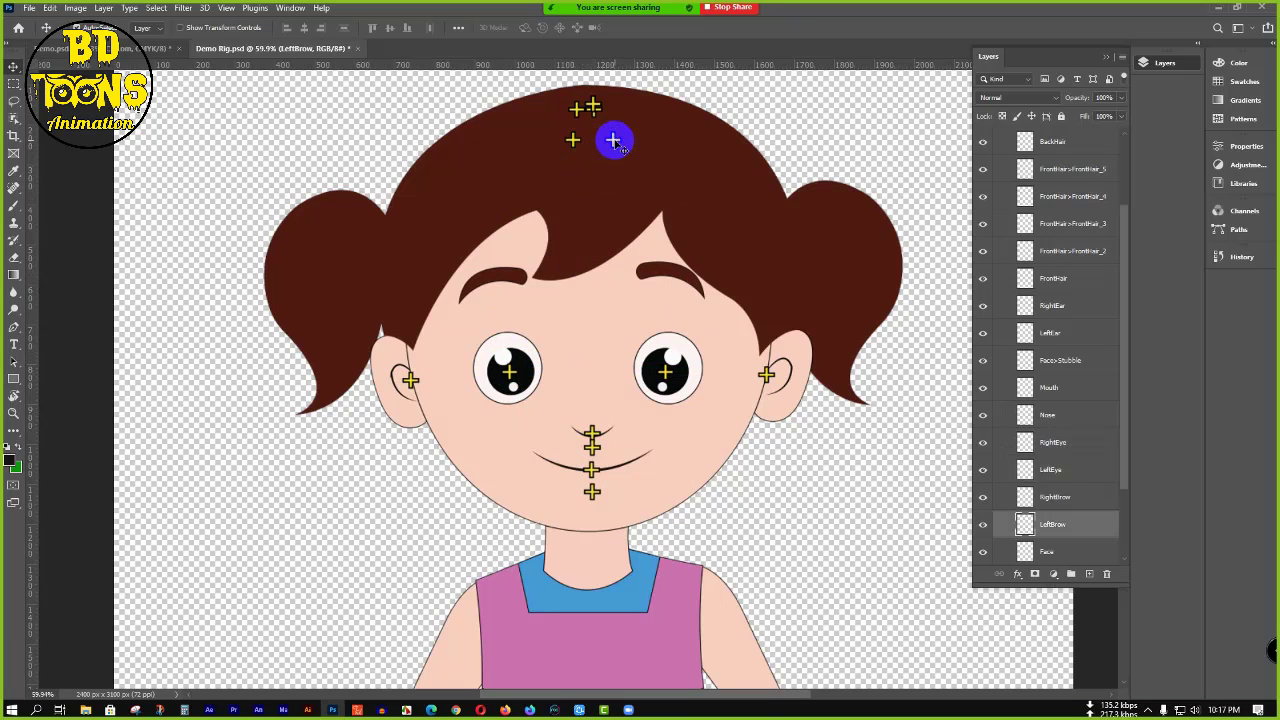
drag(613, 140, 646, 271)
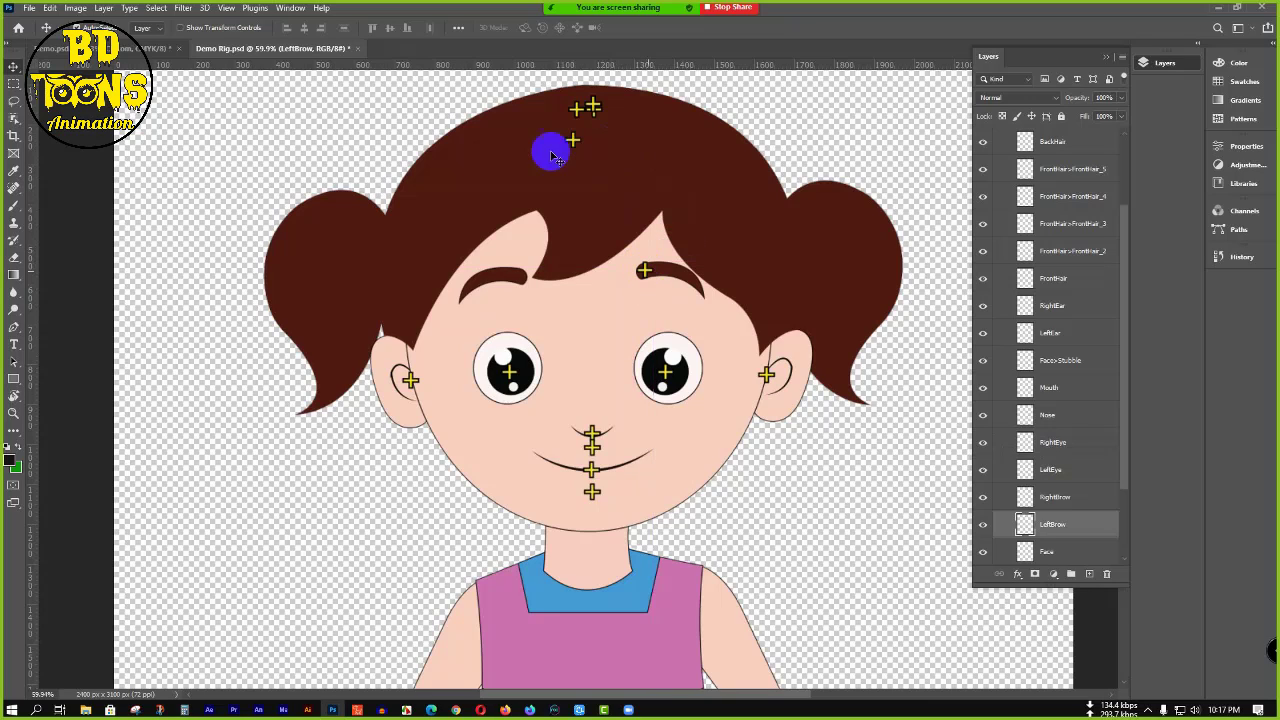
drag(572, 139, 516, 278)
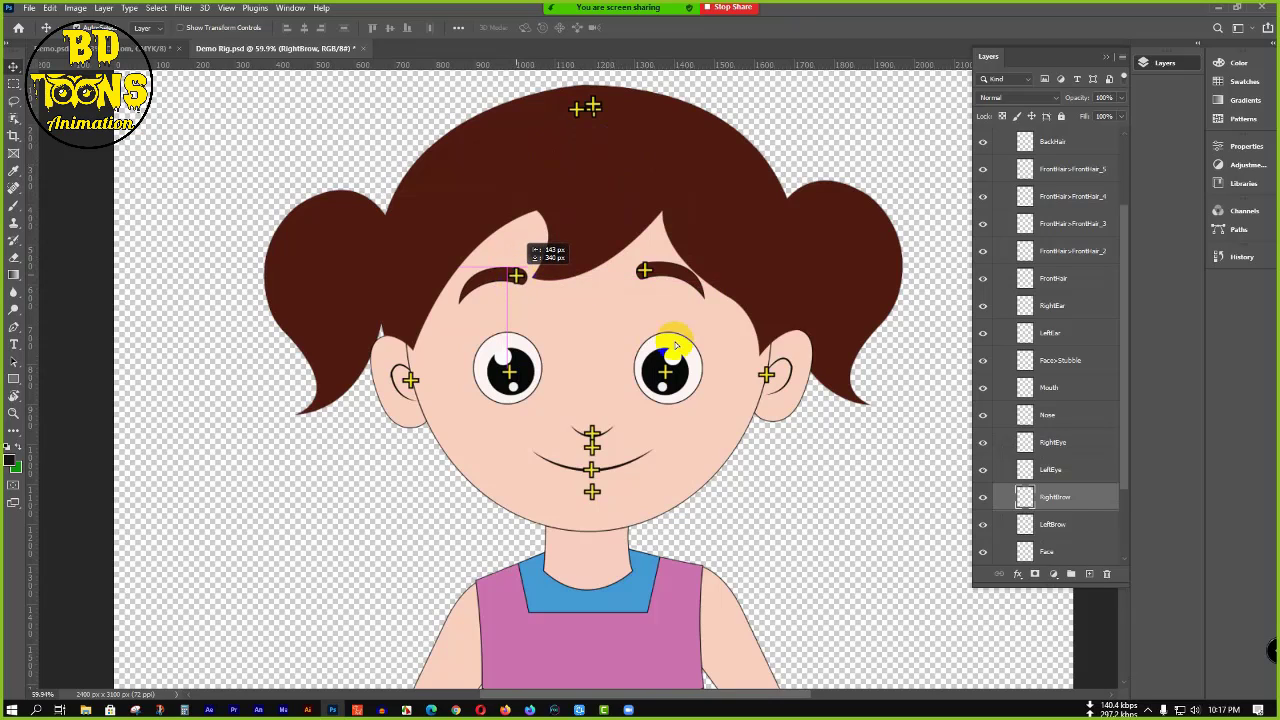
- Shift the hair markers slightly down from the crown of the head and undo the last stray change
drag(594, 105, 590, 131)
click(592, 108)
click(577, 110)
key(ctrl+z)
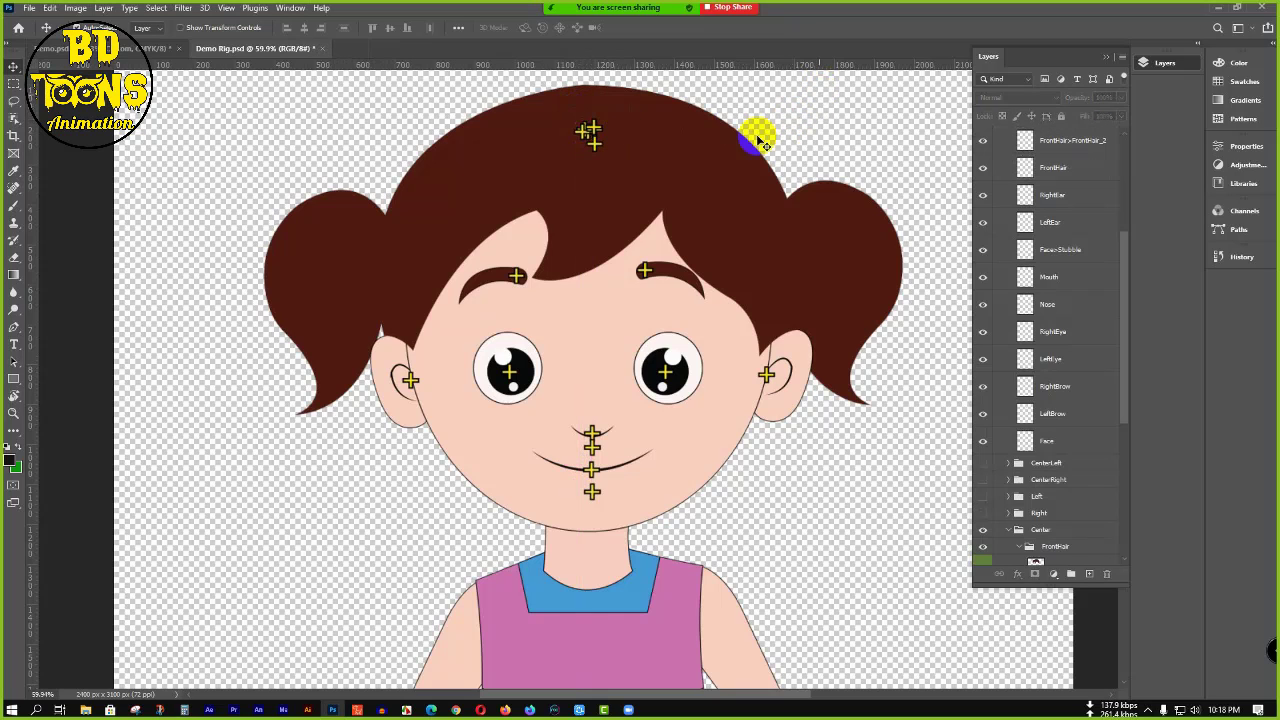
- Collapse the HeadBone, FrontHair and Center groups in the layer list
scroll(580, 120, down, 4)
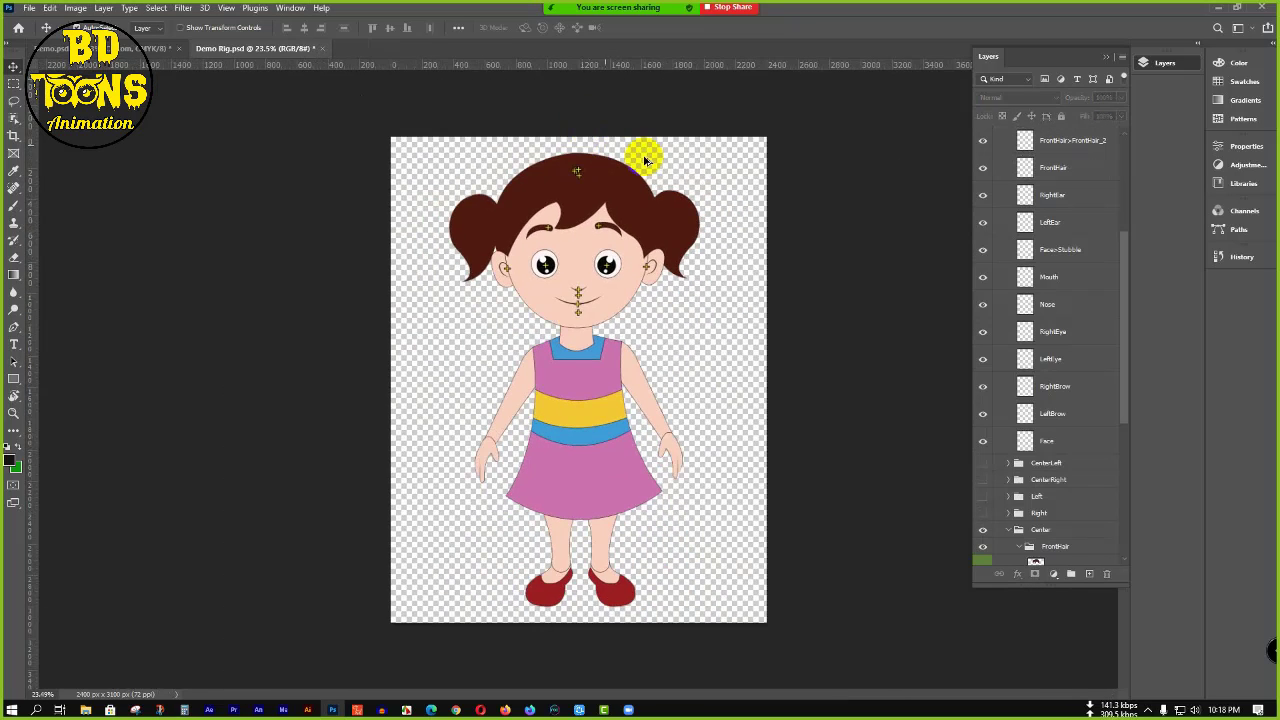
click(1025, 333)
scroll(1025, 333, up, 5)
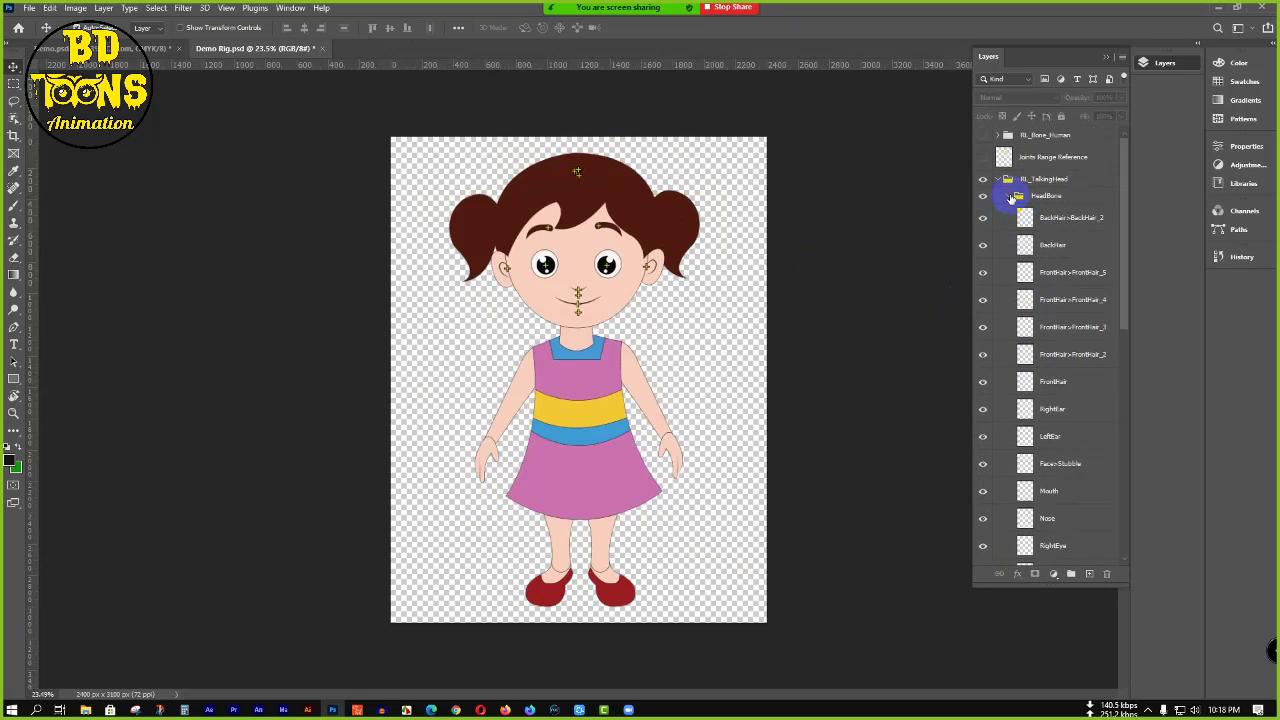
click(1011, 197)
click(1019, 296)
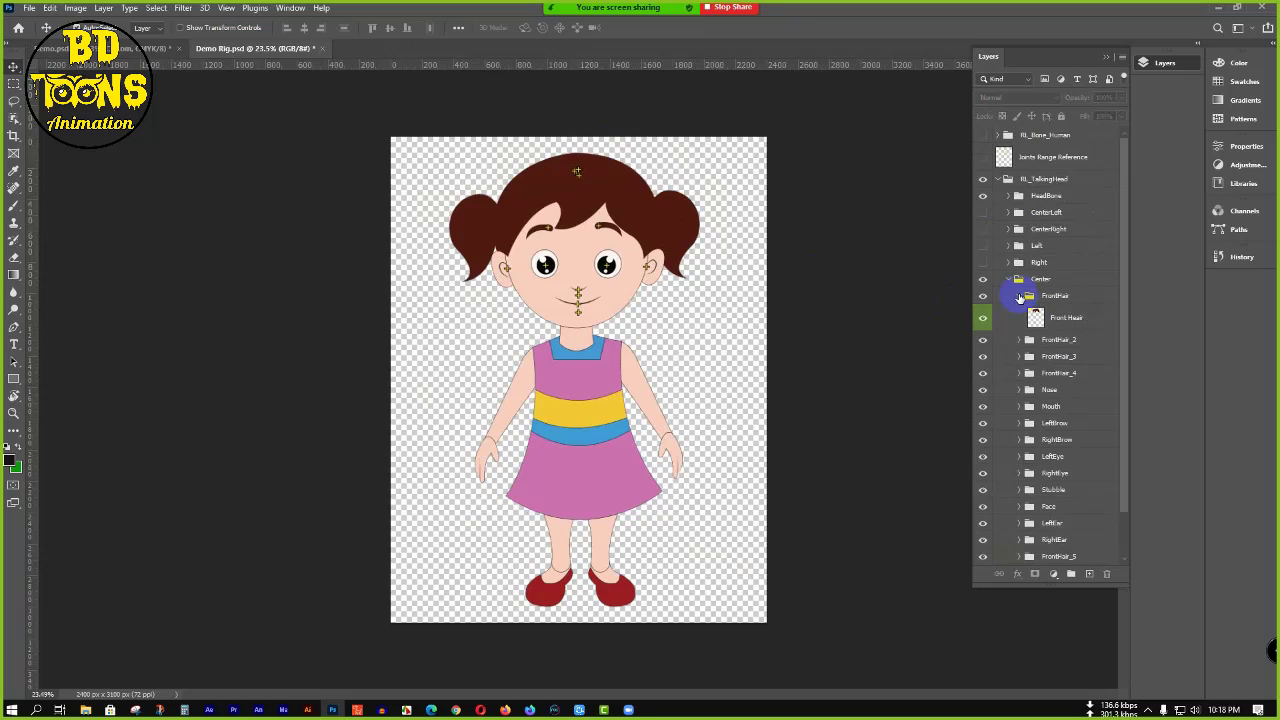
click(1019, 296)
click(1008, 279)
- Show the RL_Bone_Human joints to review the whole rig, and hide both RL_Bone_Human and HeadBone
click(984, 197)
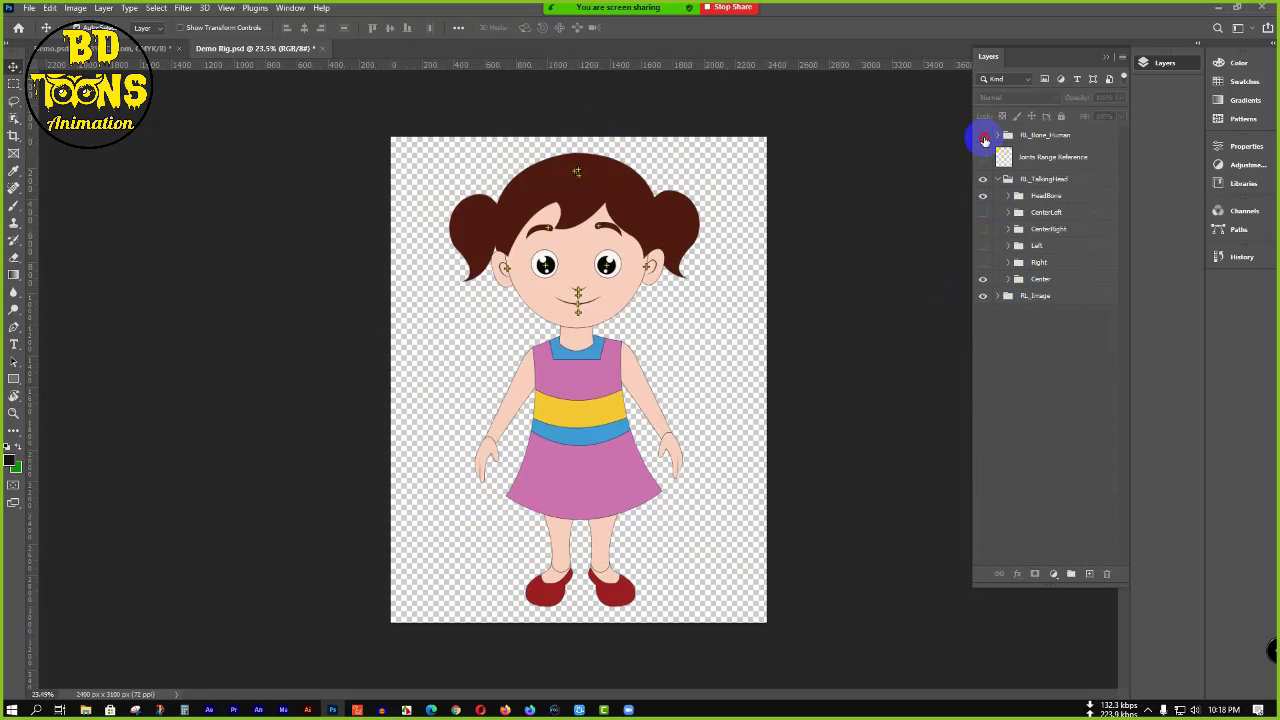
click(983, 137)
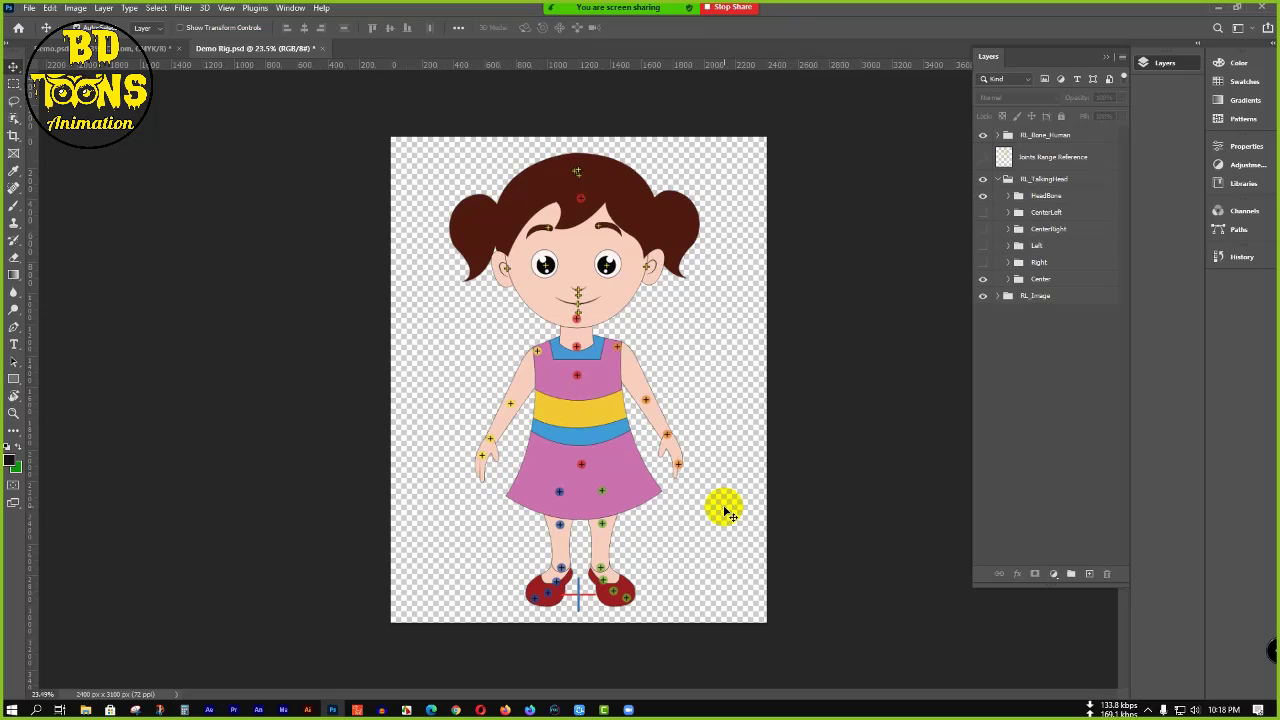
click(982, 135)
click(1013, 188)
click(983, 198)
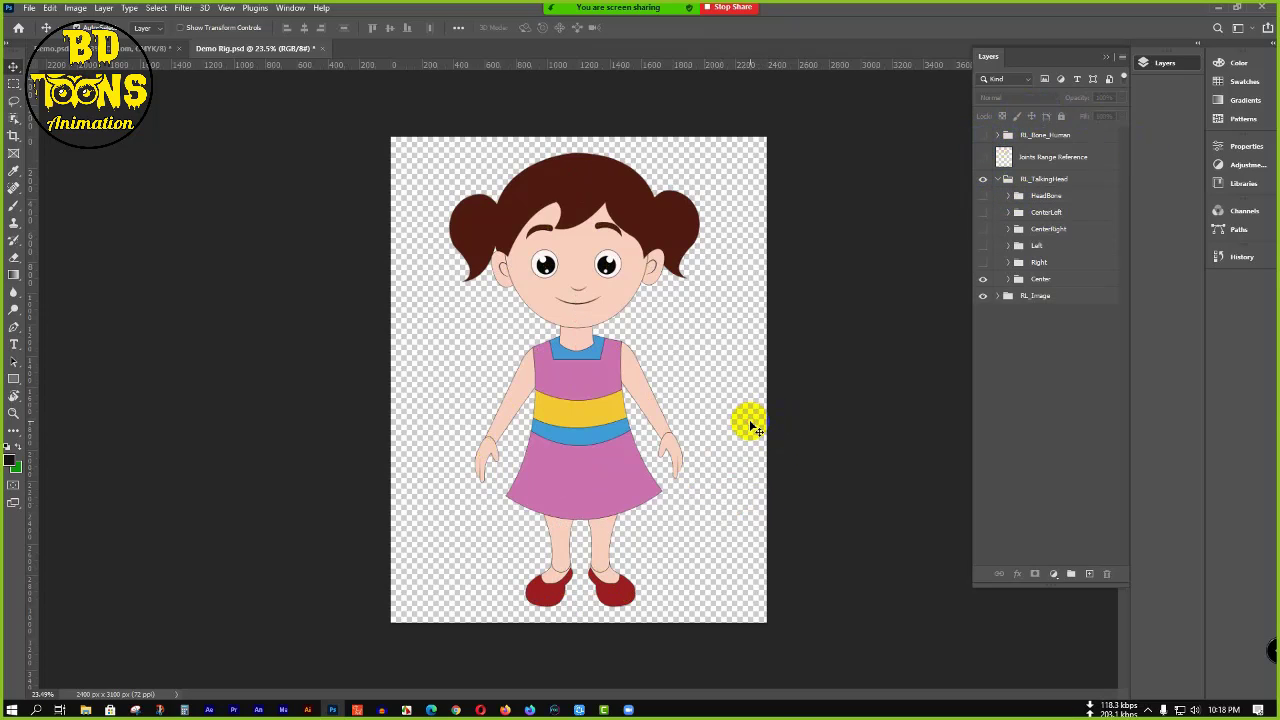
- Examine the artwork up close at the wrists, hands, skirt, legs and ankles
click(580, 435)
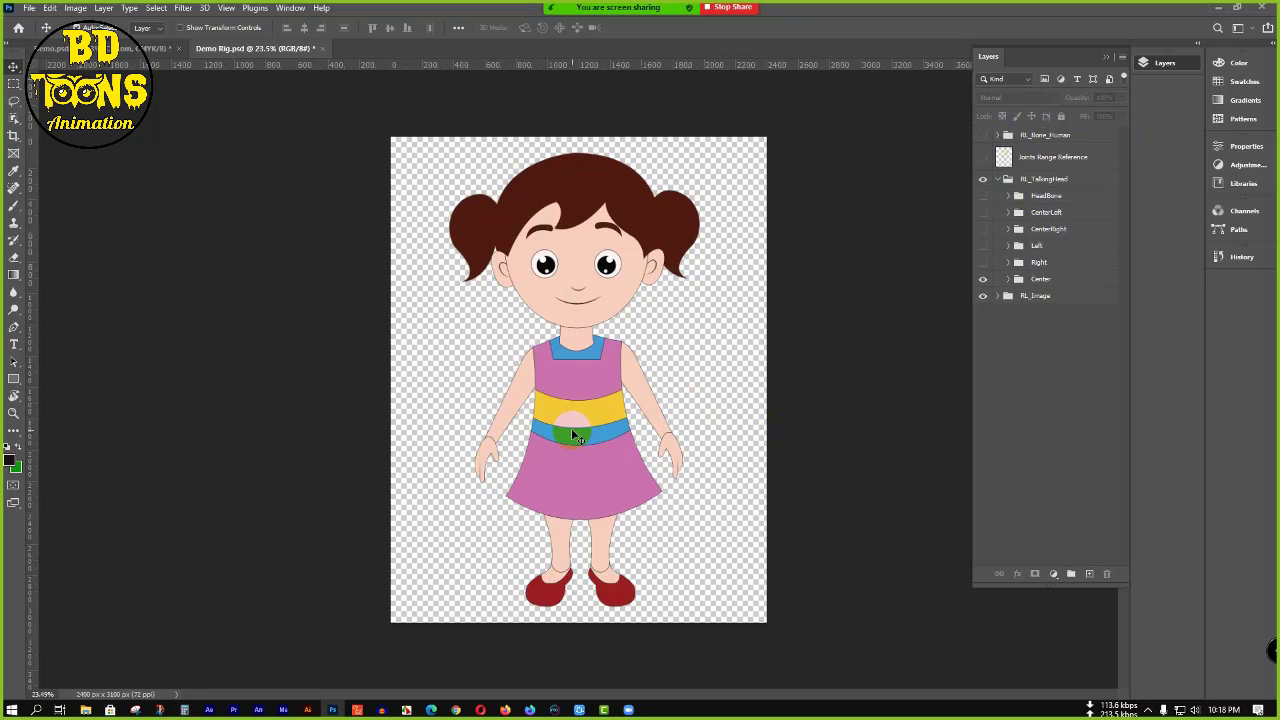
scroll(472, 434, up, 2)
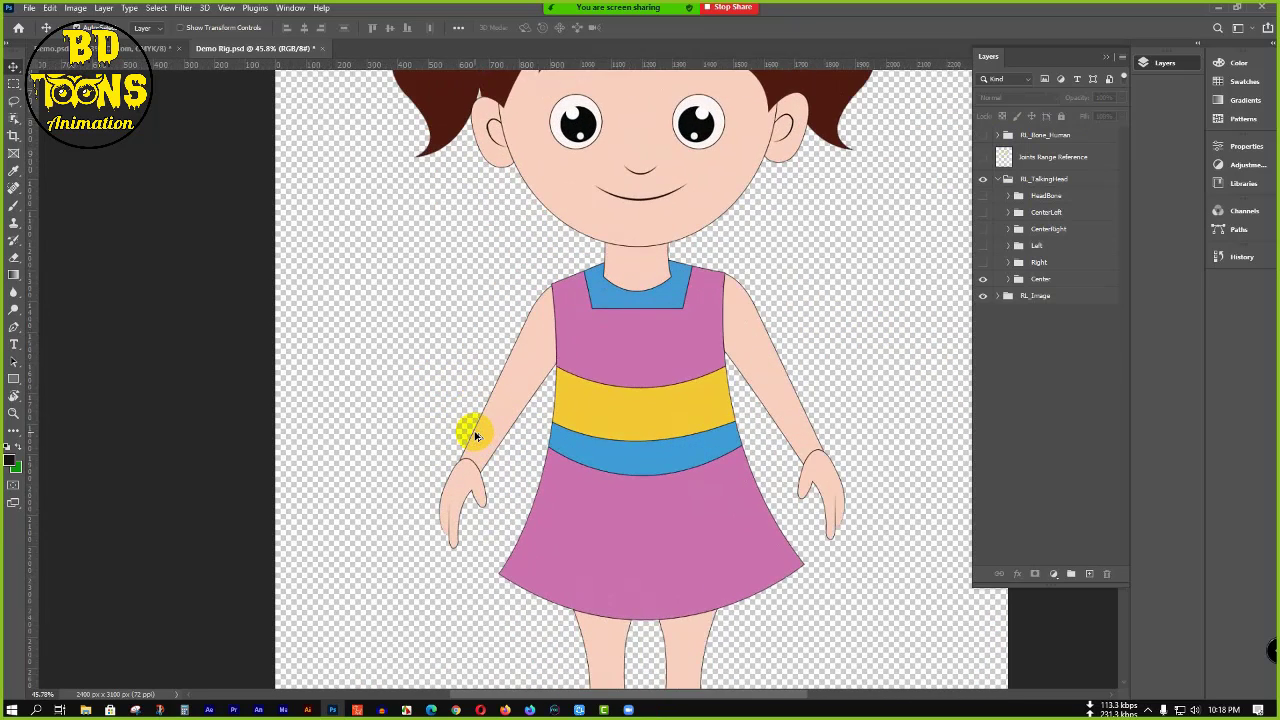
scroll(476, 436, up, 3)
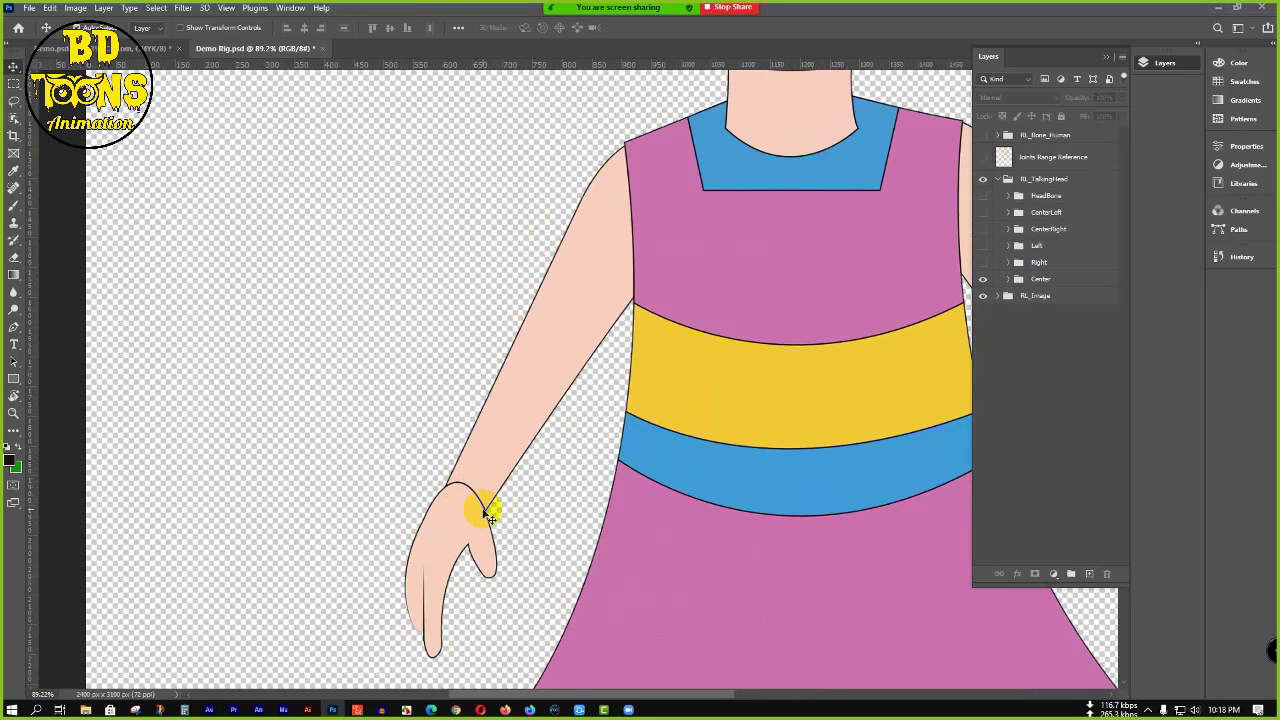
drag(751, 434, 239, 321)
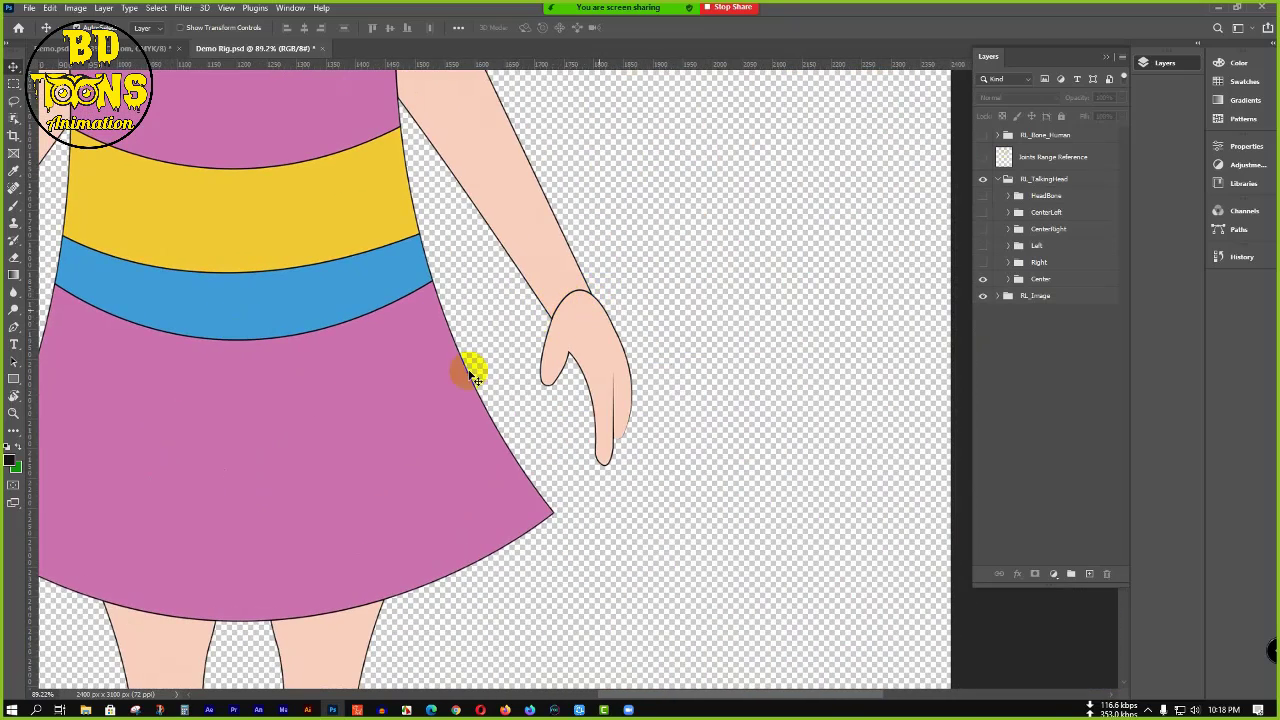
scroll(329, 397, down, 1)
drag(351, 498, 624, 91)
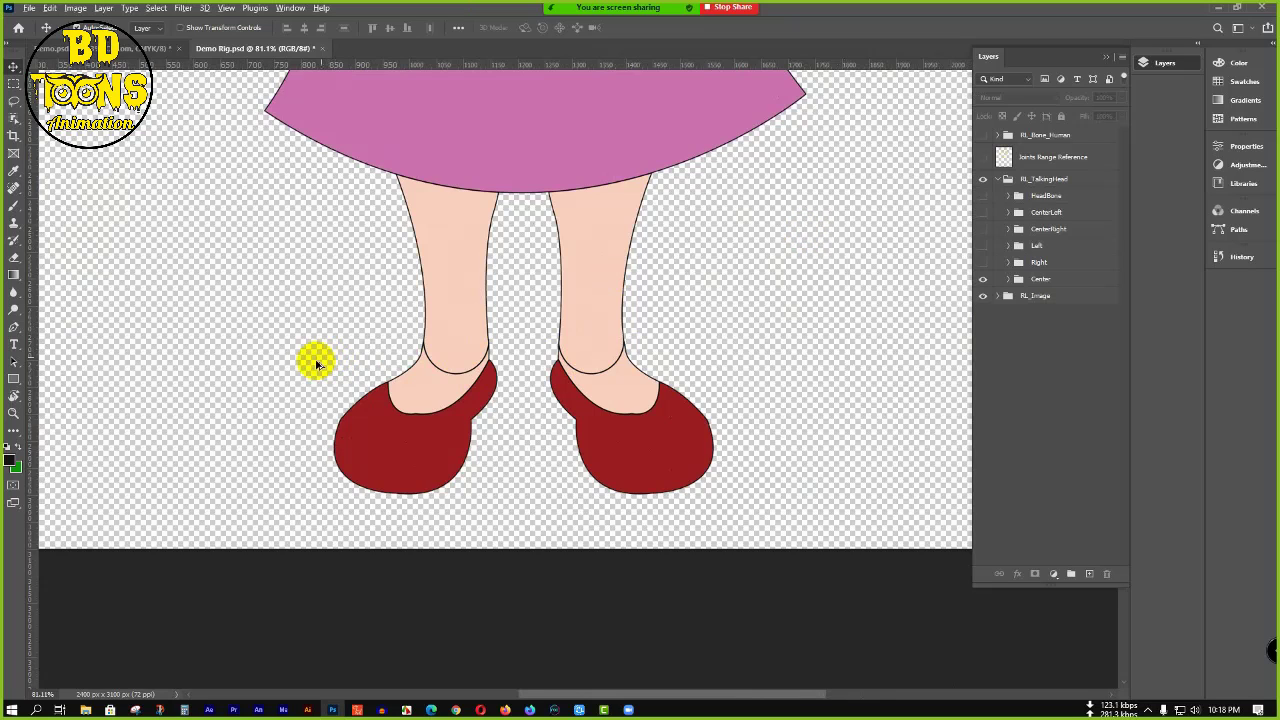
scroll(316, 363, down, 1)
scroll(531, 366, down, 1)
scroll(532, 368, up, 4)
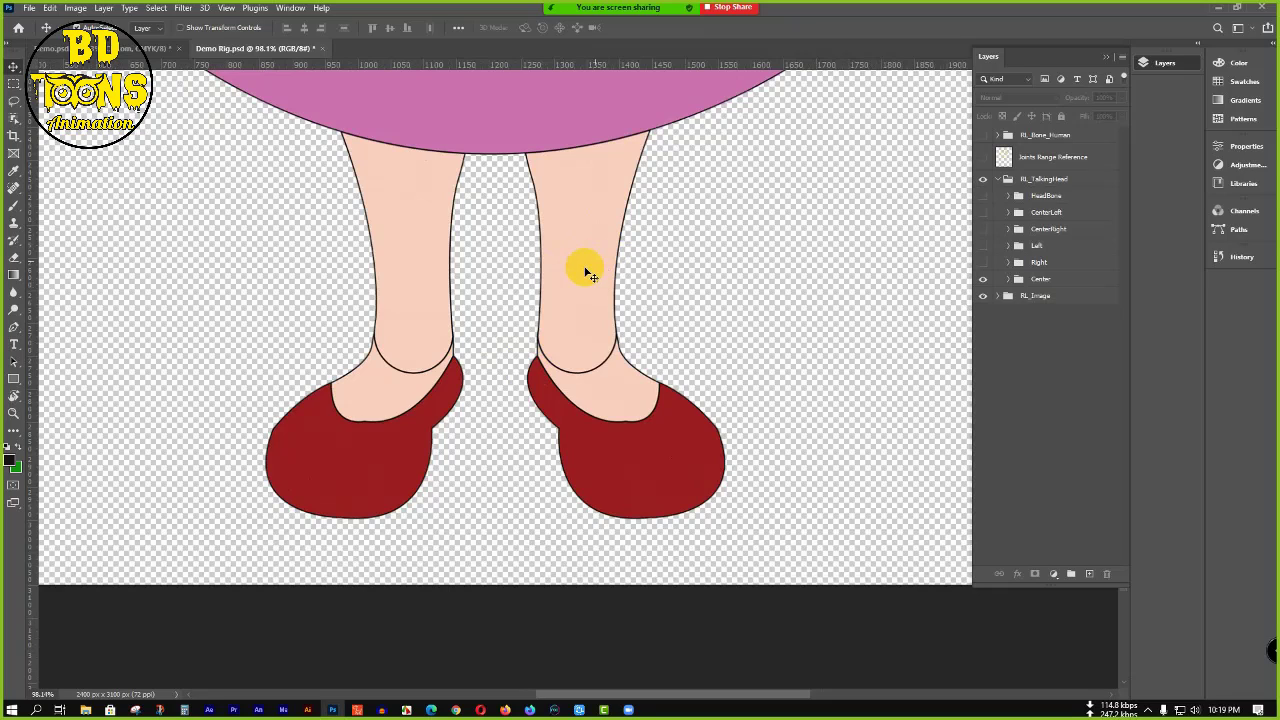
ctrl+click(581, 273)
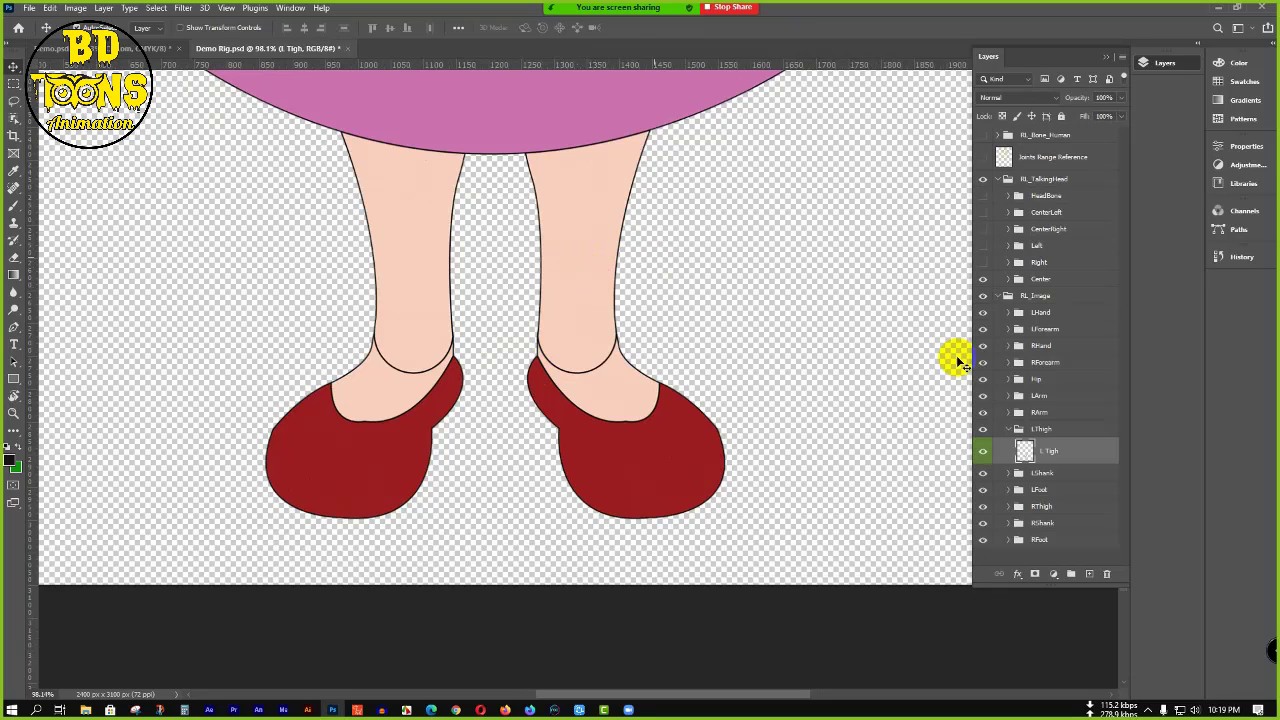
click(1089, 574)
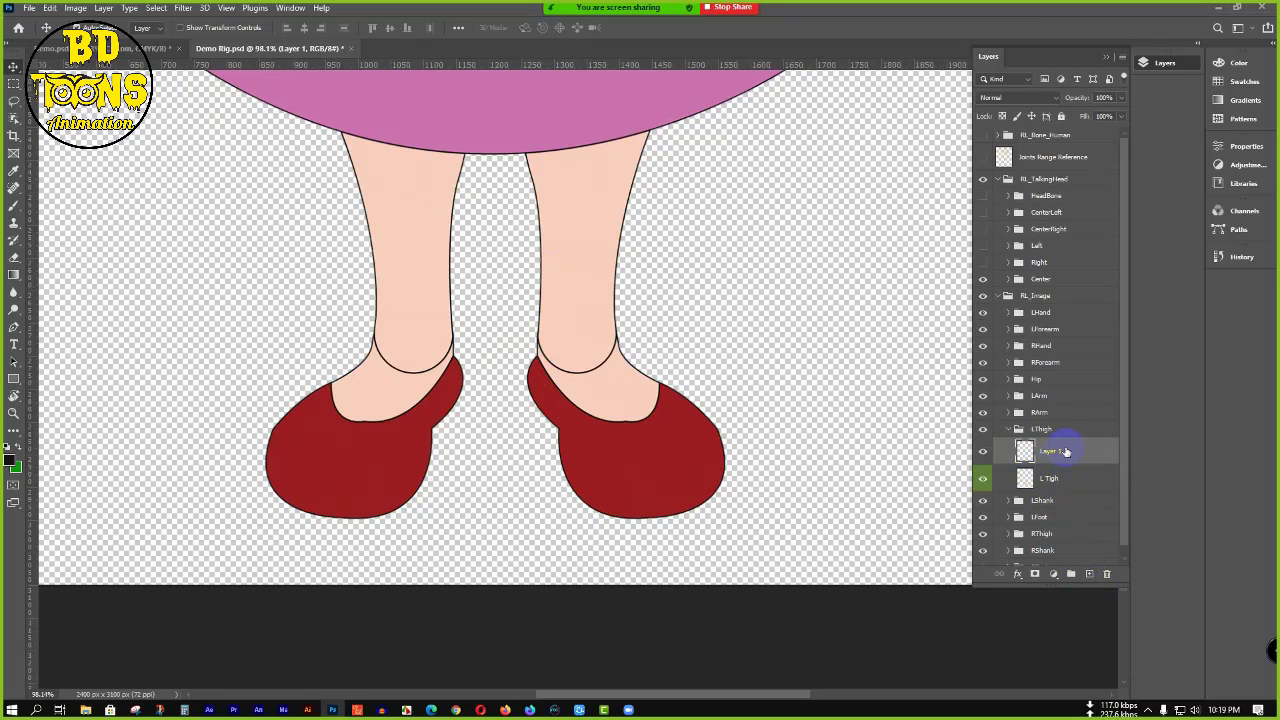
key(ctrl+e)
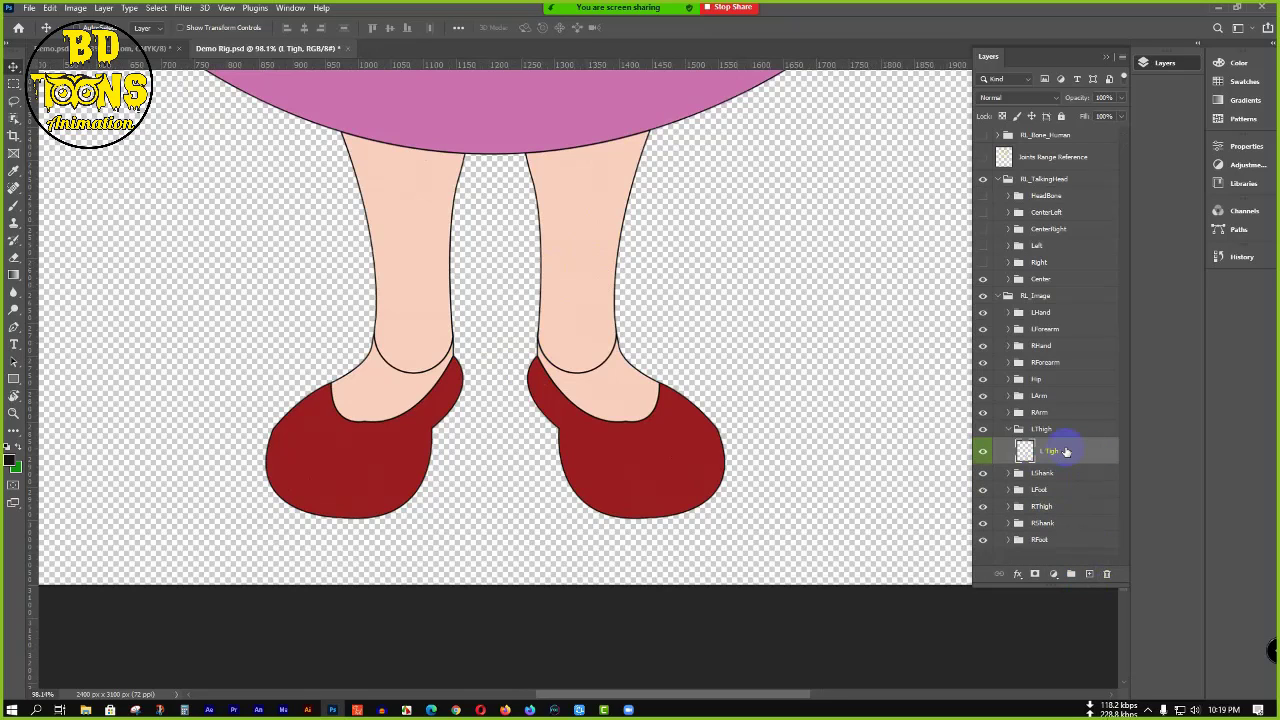
click(1025, 451)
click(983, 196)
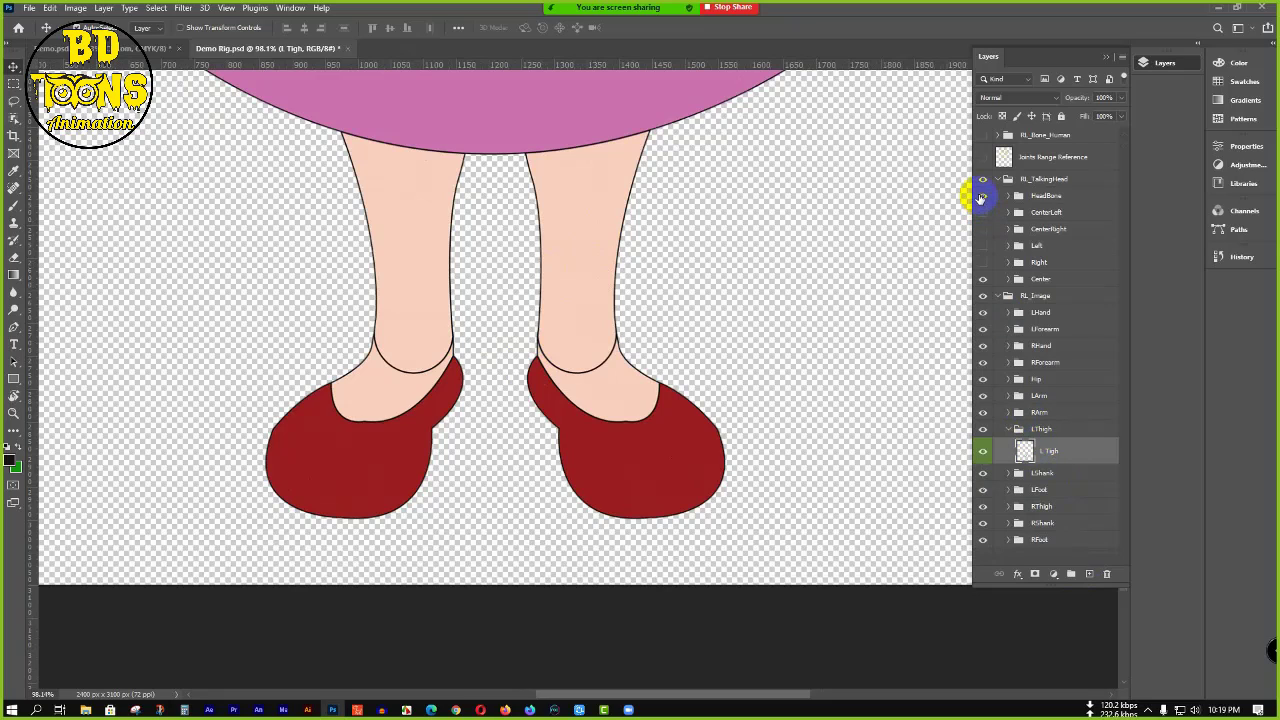
click(1012, 428)
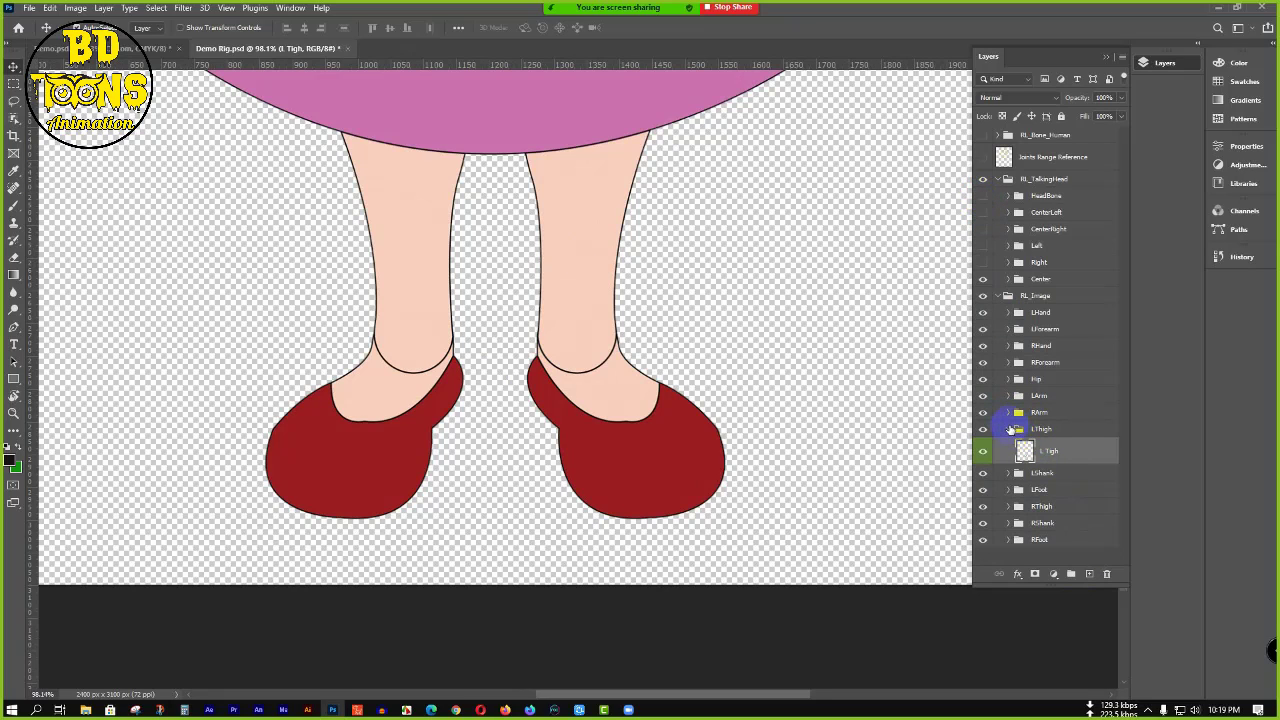
click(1010, 429)
click(1010, 429)
click(1010, 429)
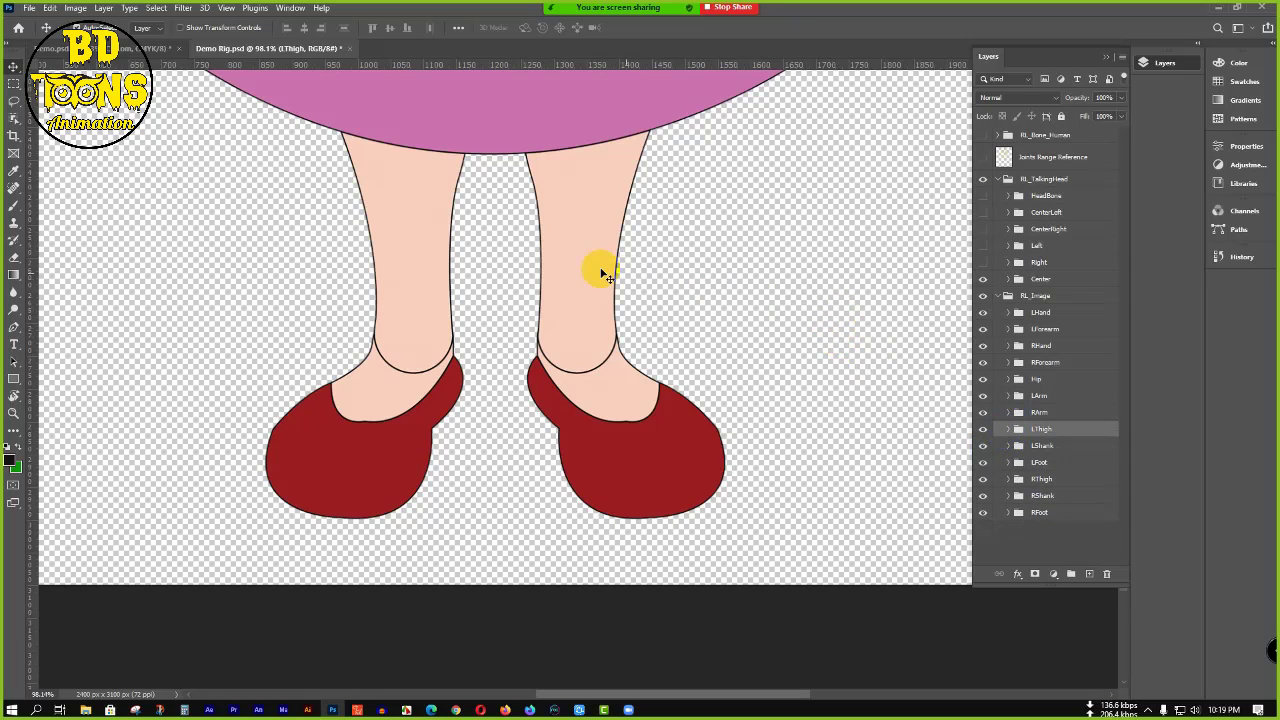
- Add a new layer above L Tigh and brush skin colour over the curved ankle outline of that leg
click(590, 264)
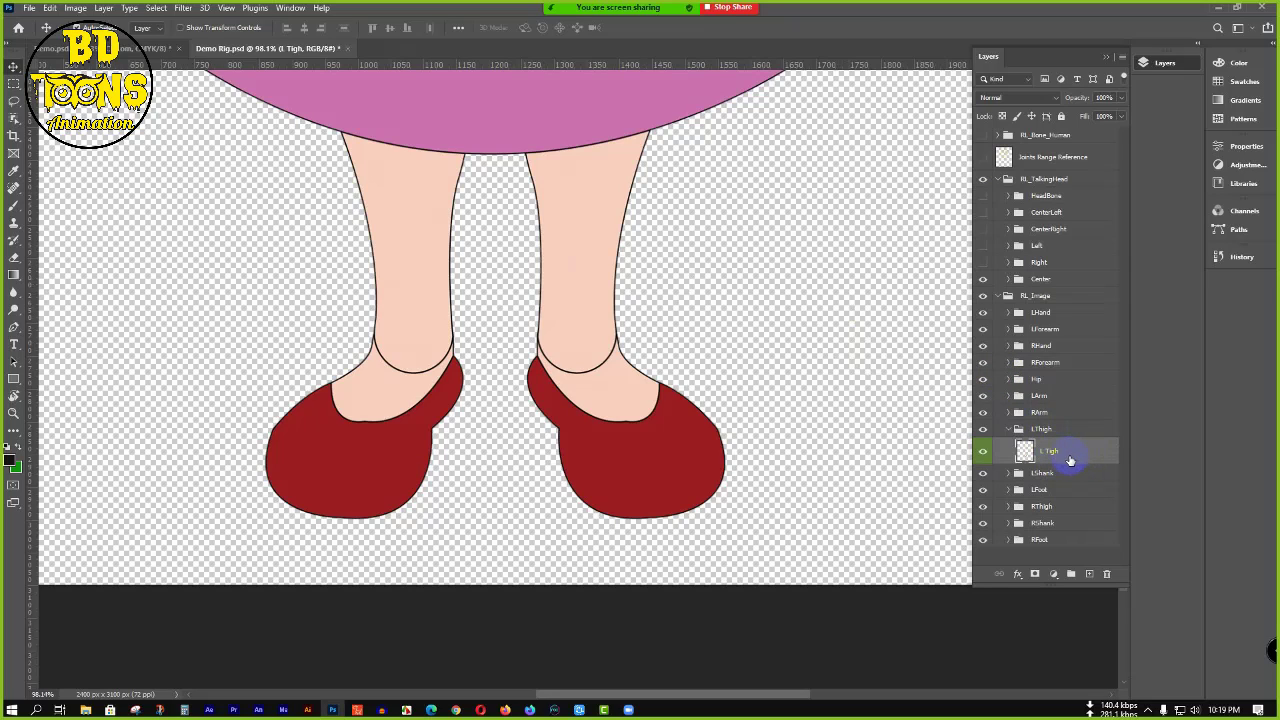
click(1089, 576)
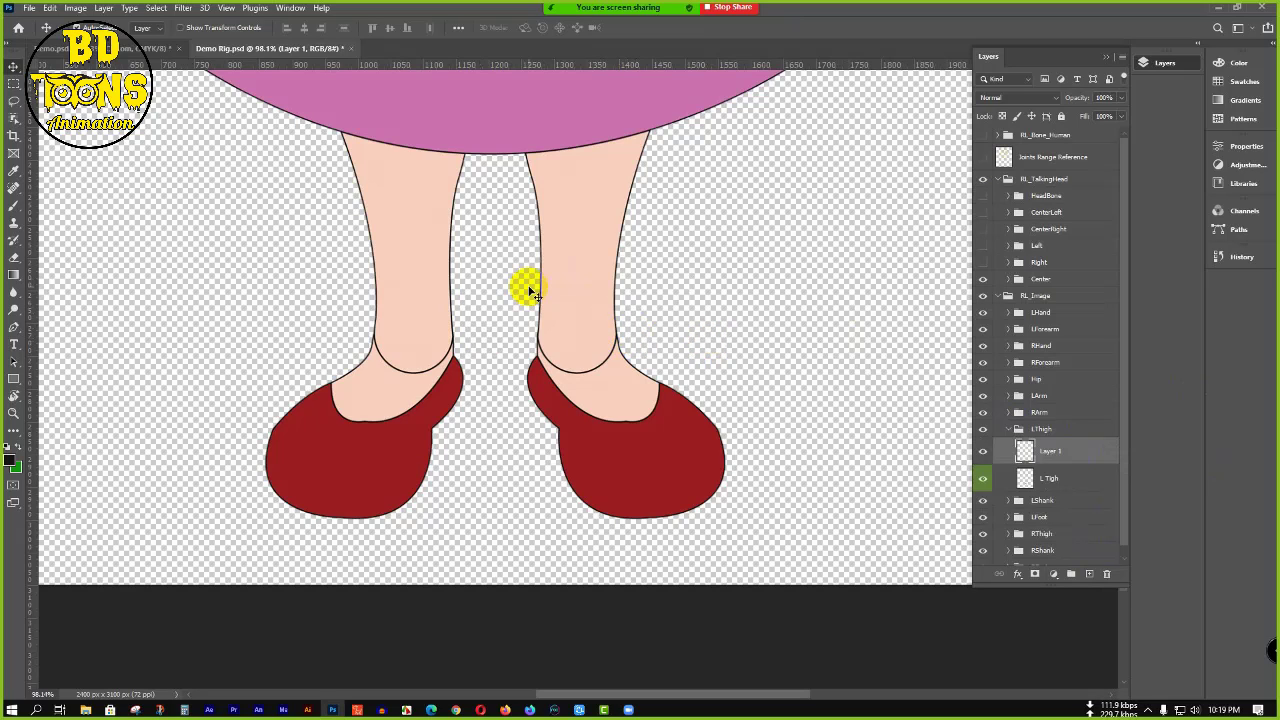
key(b)
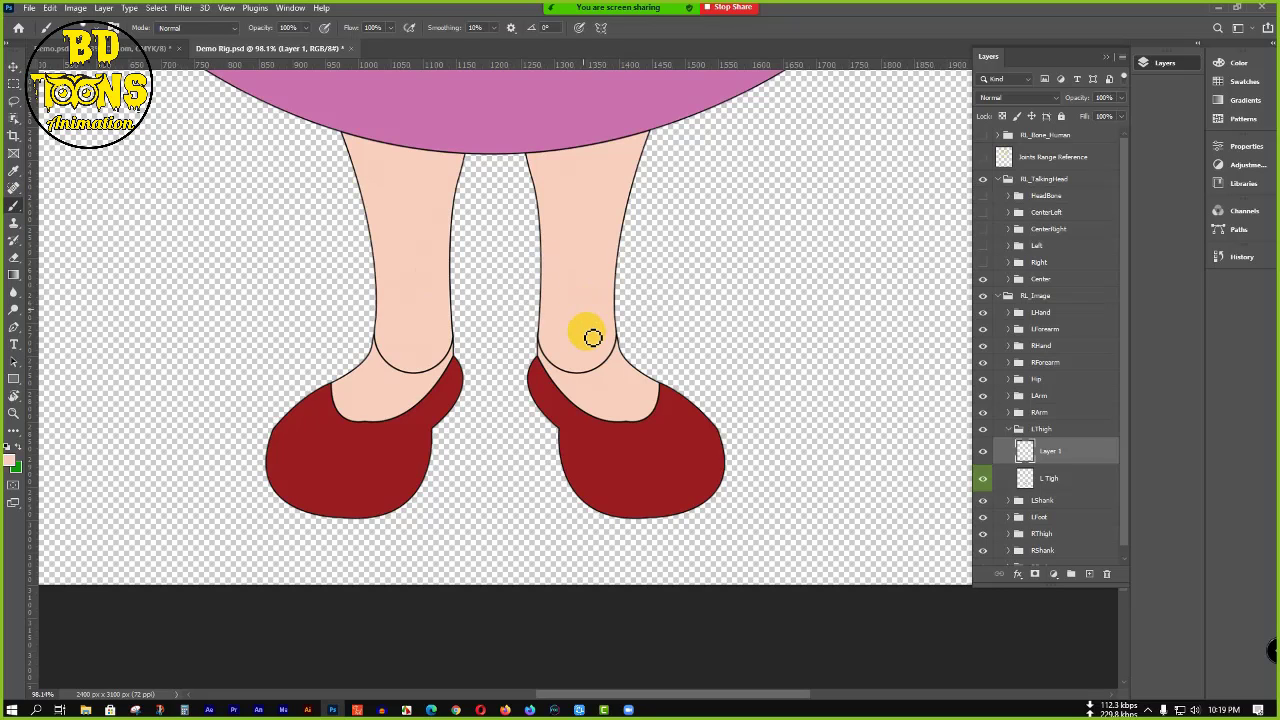
scroll(583, 360, up, 2)
scroll(590, 362, up, 2)
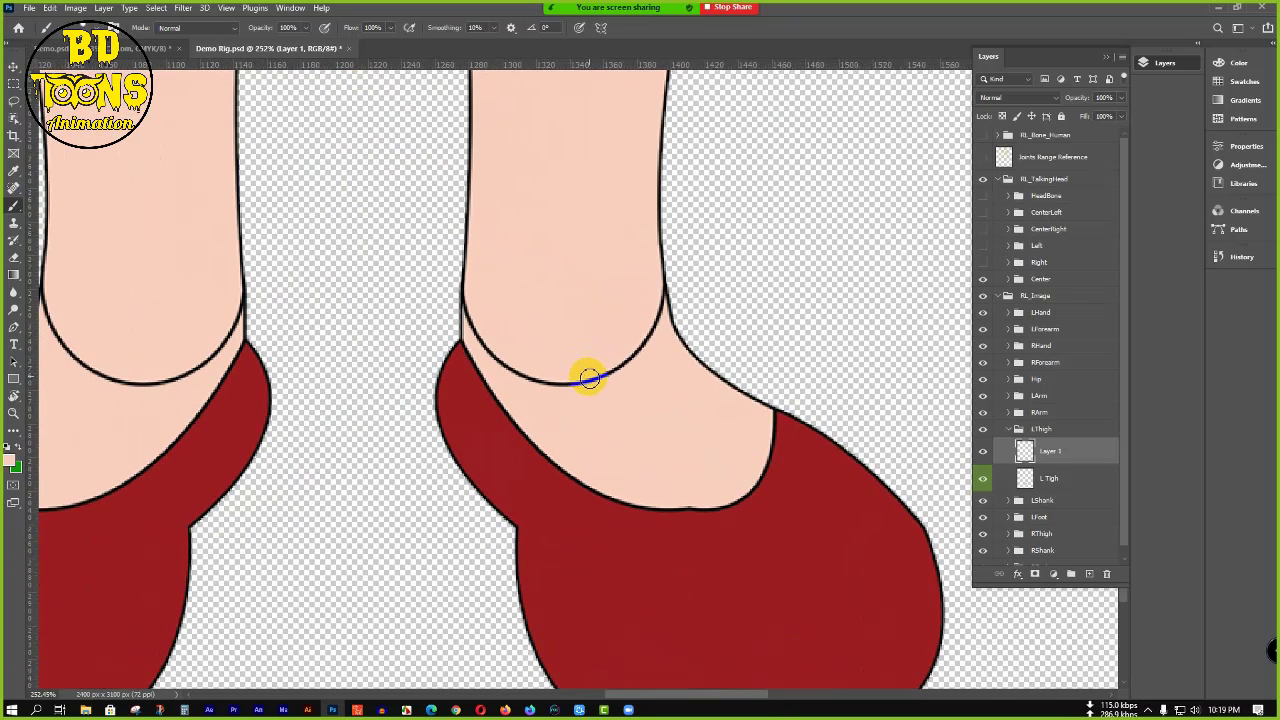
drag(568, 383, 609, 366)
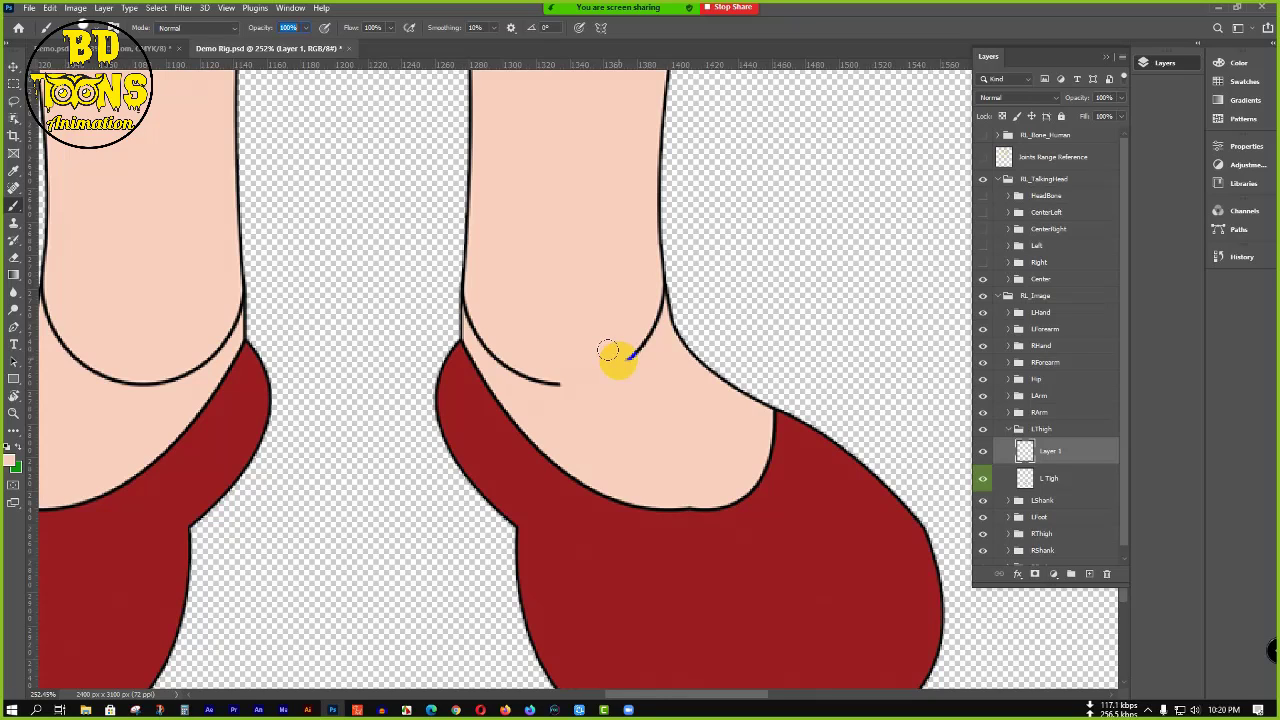
drag(608, 350, 617, 357)
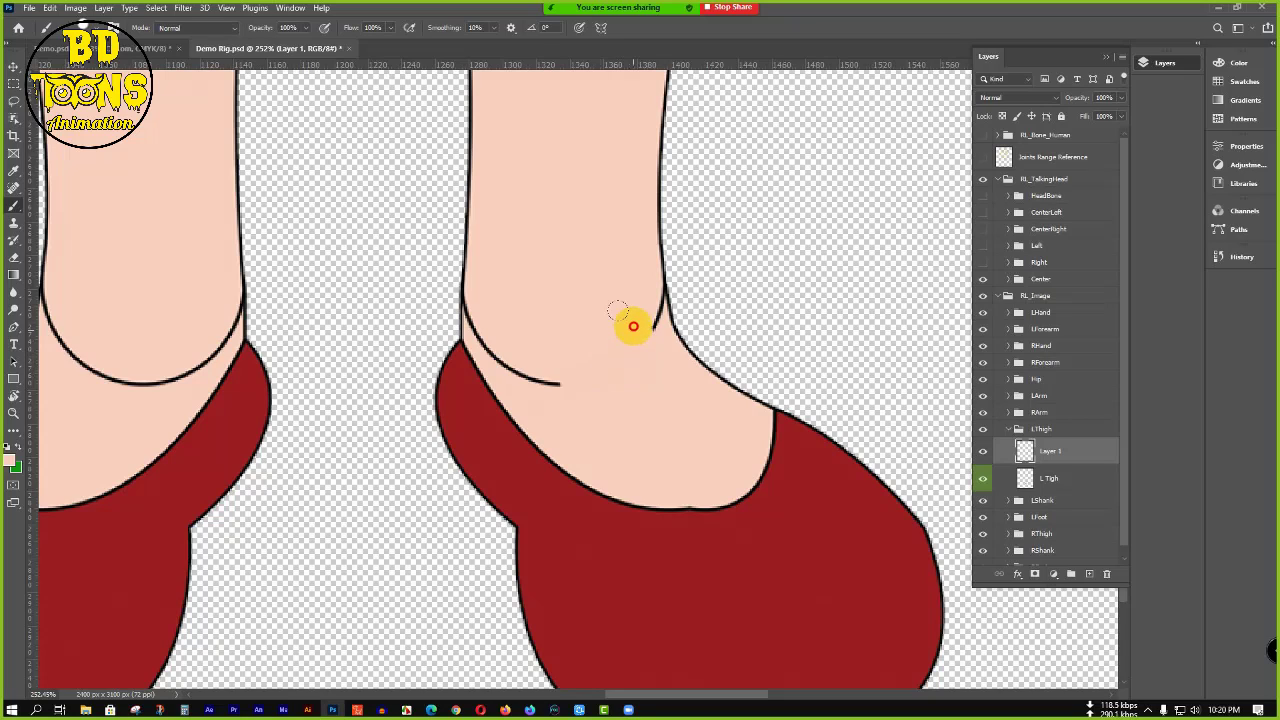
key(ctrl+z)
click(640, 307)
click(640, 301)
mouse_move(639, 301)
mouse_down()
mouse_move(560, 371)
mouse_move(517, 360)
mouse_move(489, 310)
mouse_up()
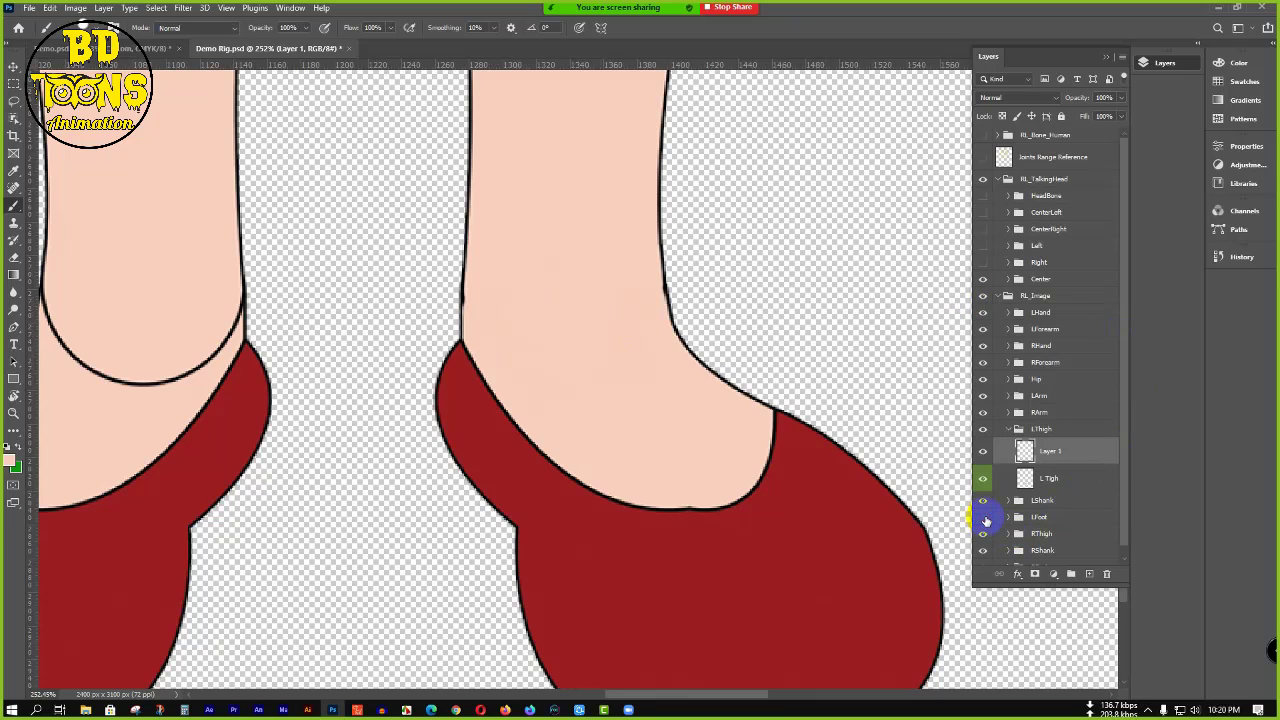
- Hide the LFoot group to check the painted lower end of the L Tigh leg
click(983, 500)
click(983, 517)
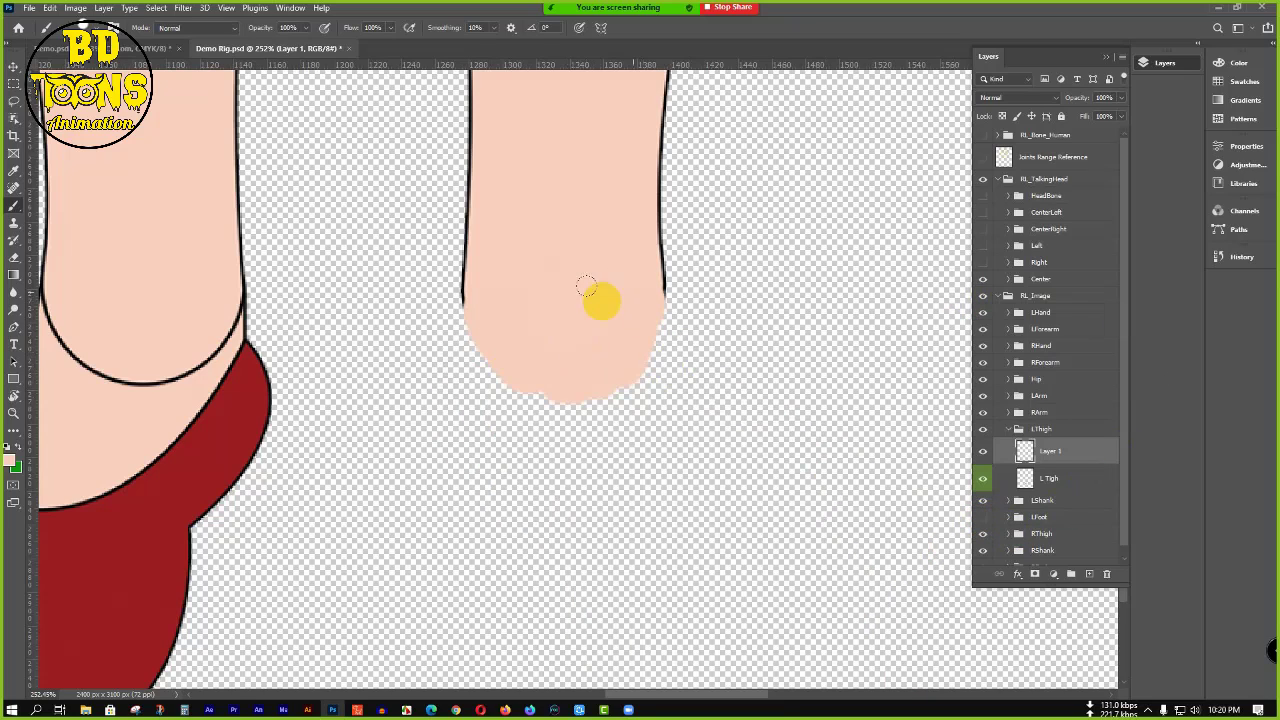
mouse_move(546, 385)
mouse_down()
mouse_move(455, 295)
mouse_move(474, 360)
mouse_move(598, 359)
mouse_move(642, 279)
mouse_move(619, 389)
mouse_up()
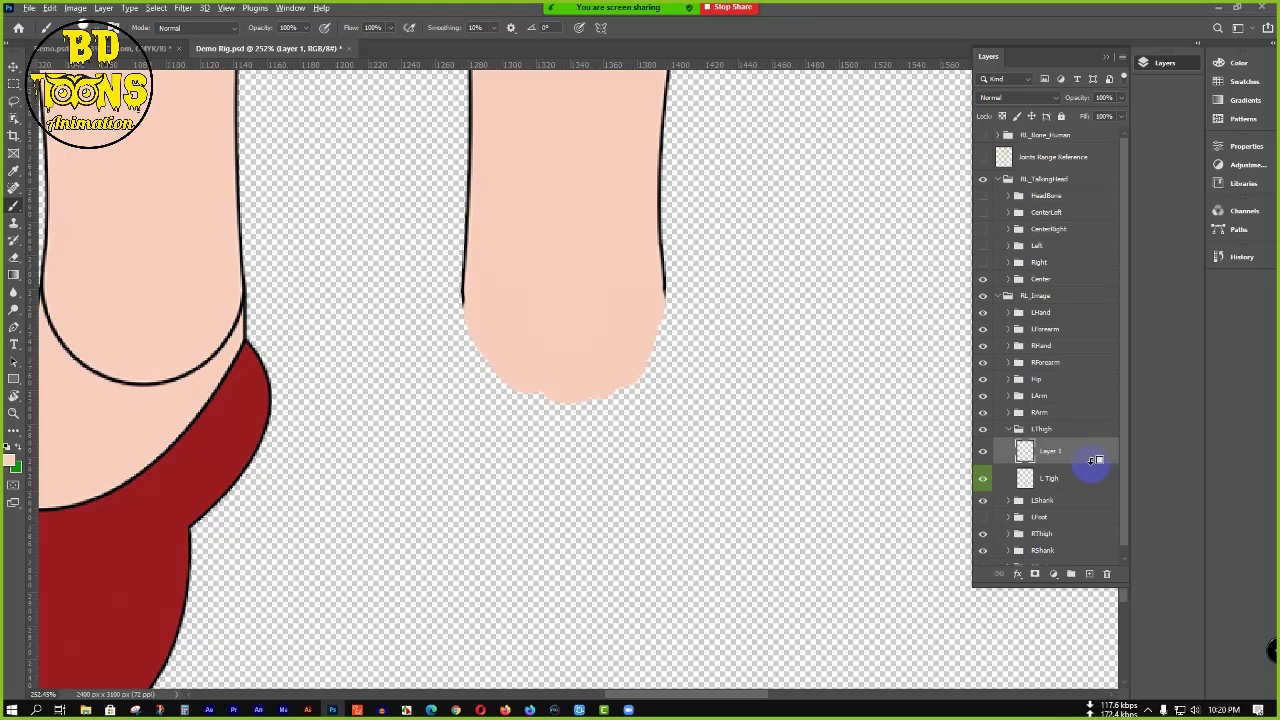
- Clip the painted layer to L Tigh and merge it down, then collapse LThigh and show LFoot again
alt+click(1093, 460)
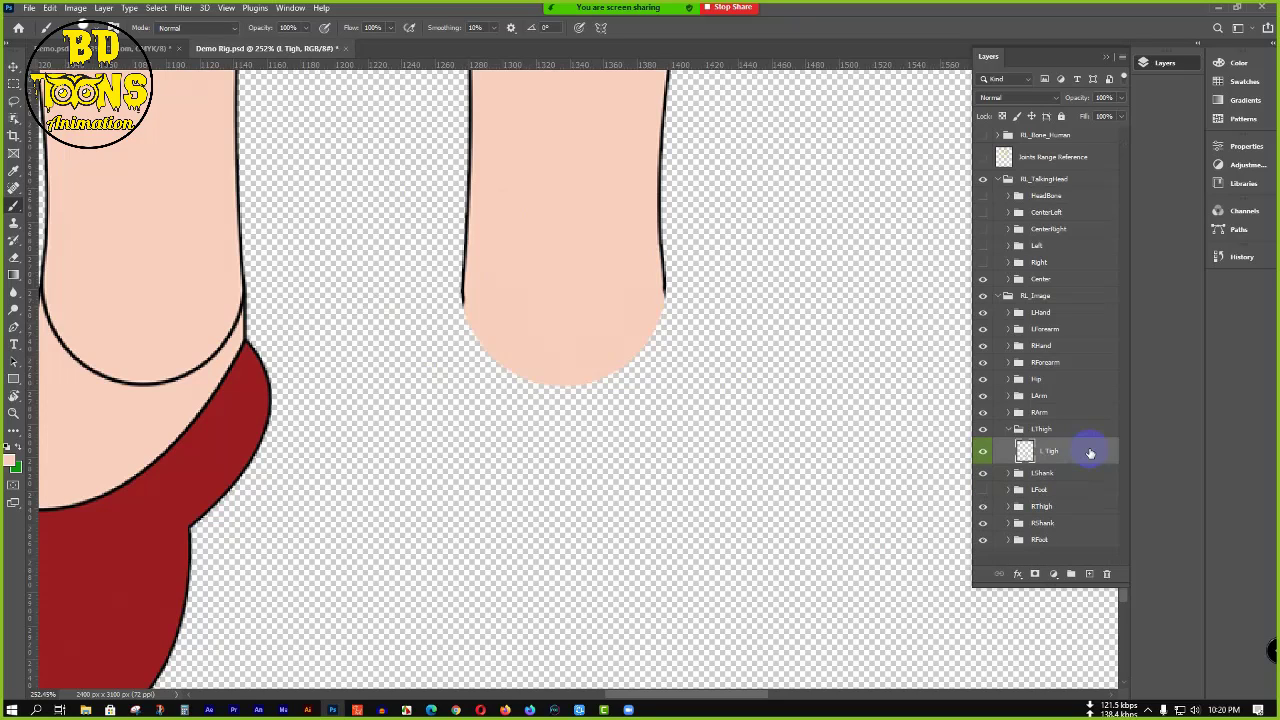
key(ctrl+e)
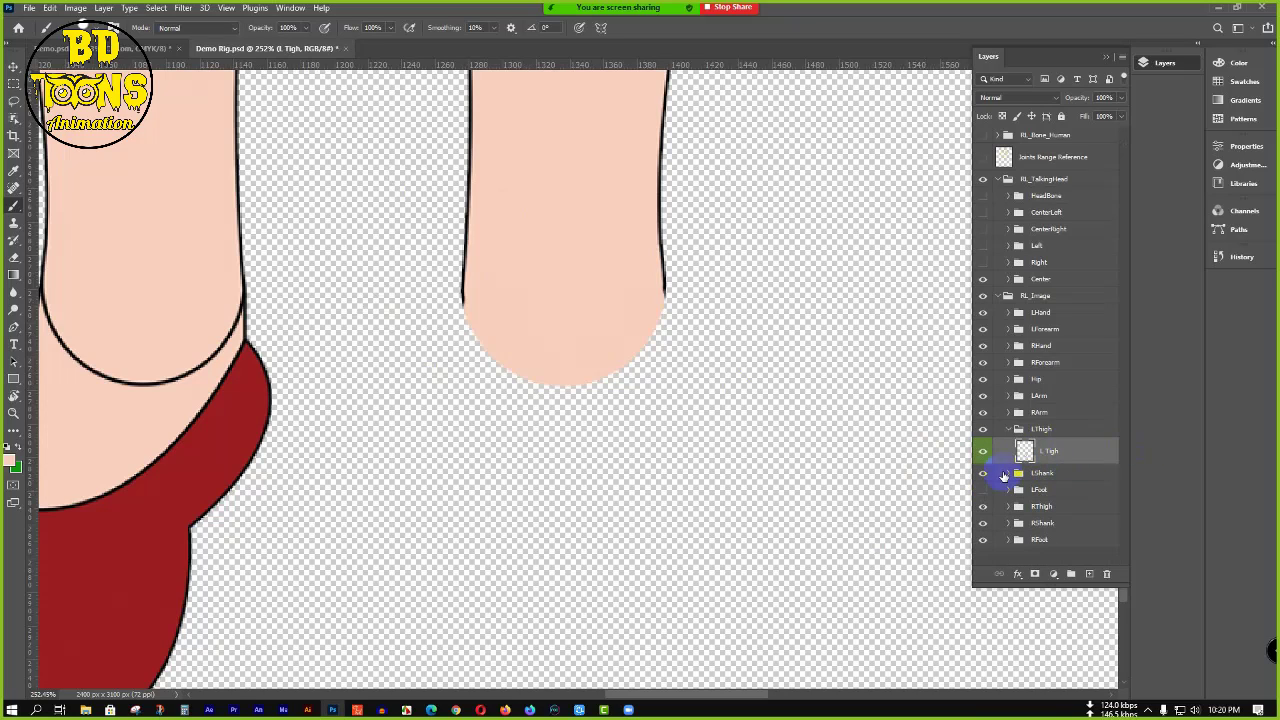
click(1008, 430)
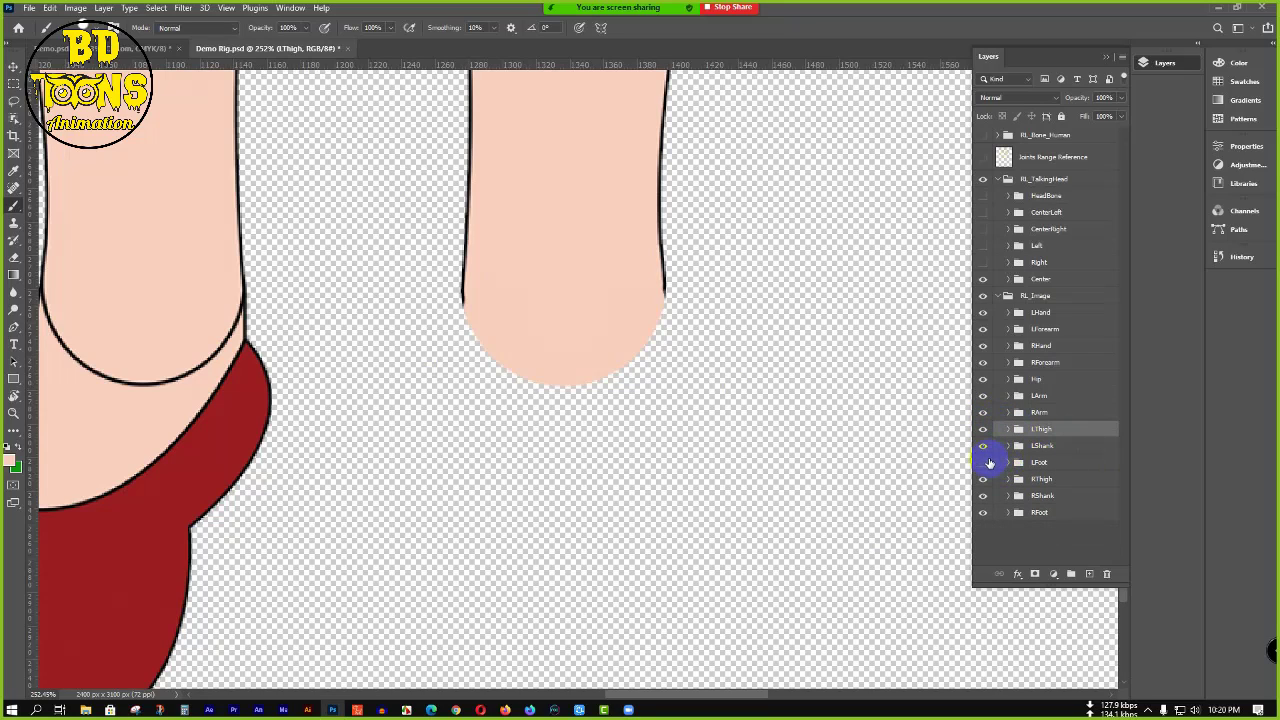
click(981, 463)
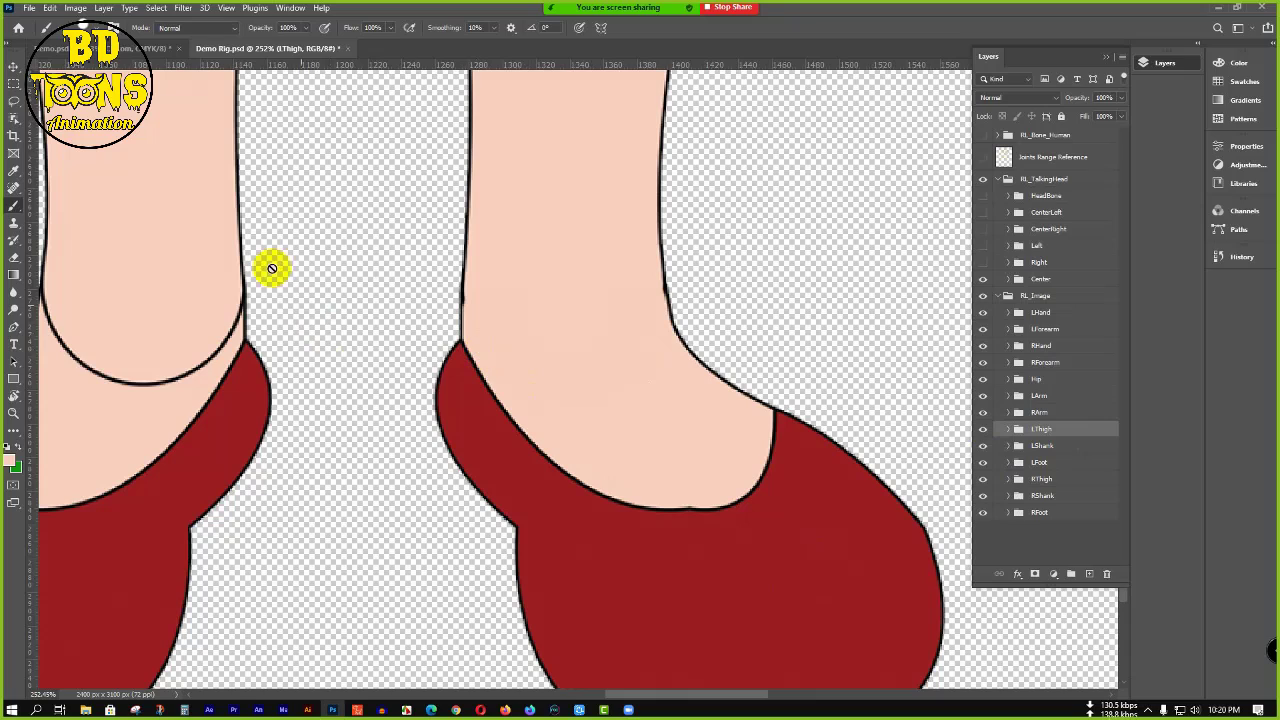
- Add a new layer above R Tigh and brush skin colour over the curved ankle outline of that leg
mouse_move(223, 221)
mouse_down()
mouse_move(566, 380)
mouse_move(583, 323)
mouse_up()
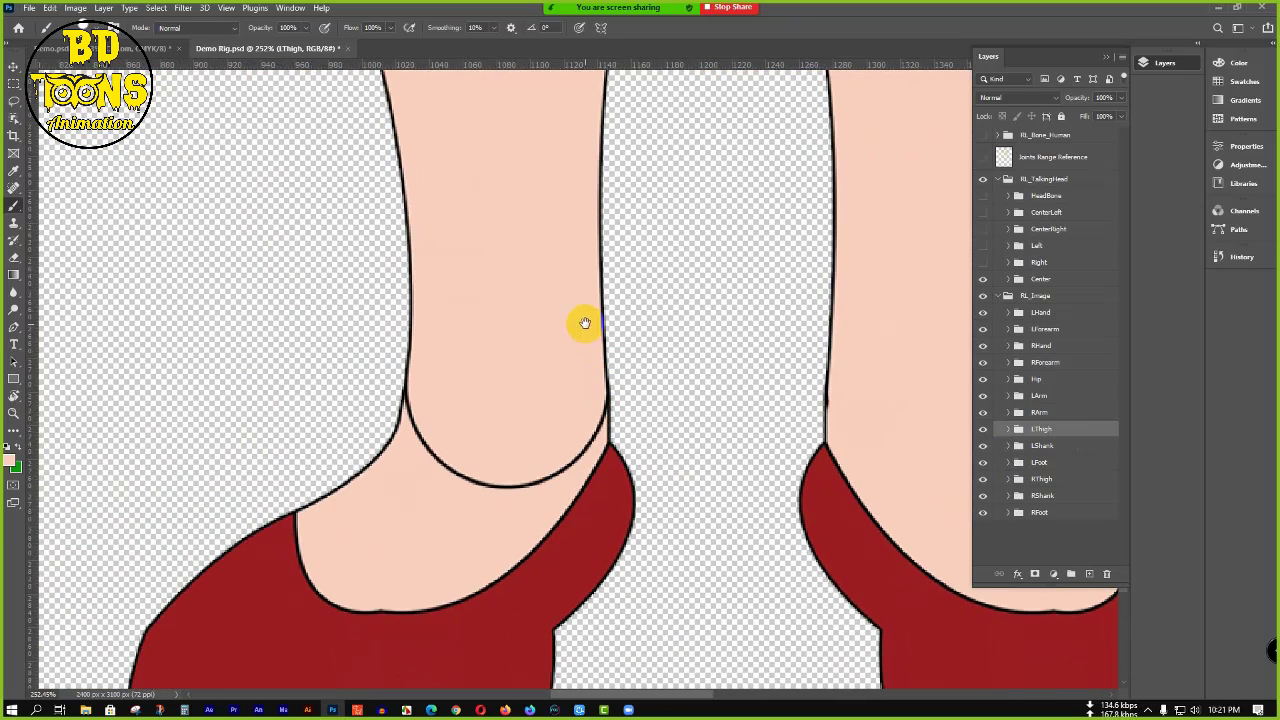
key(v)
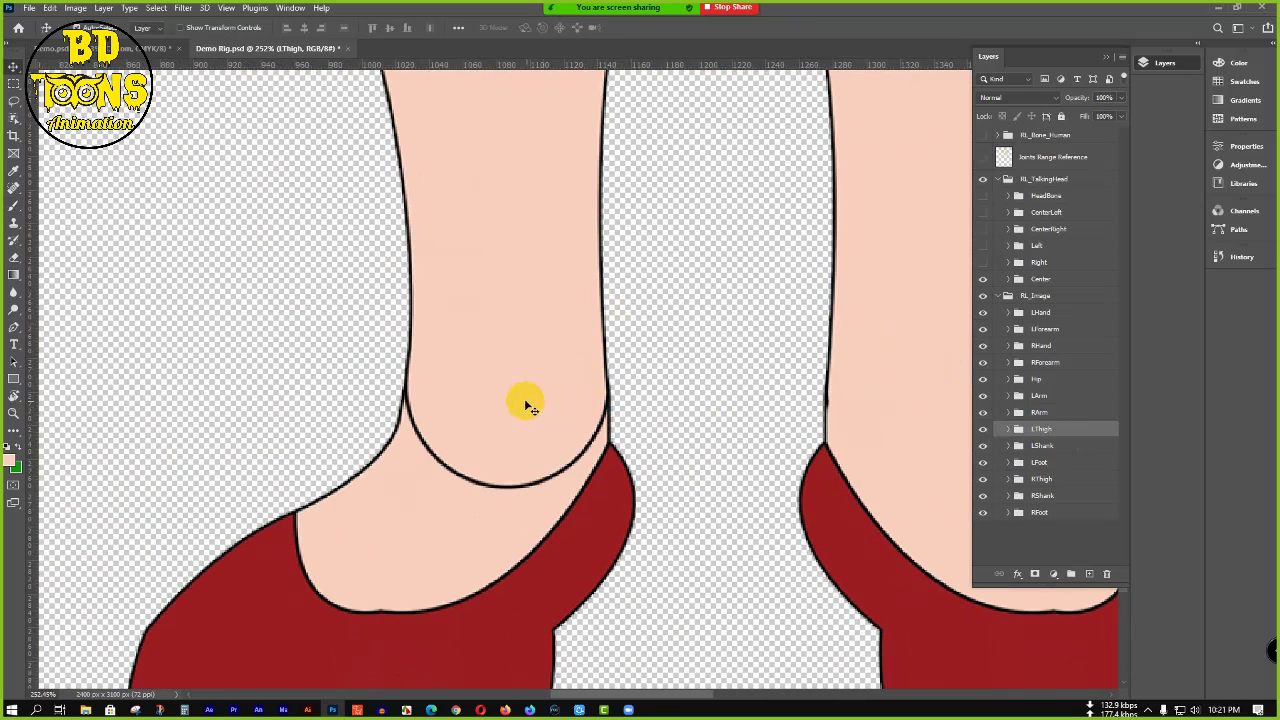
ctrl+click(516, 372)
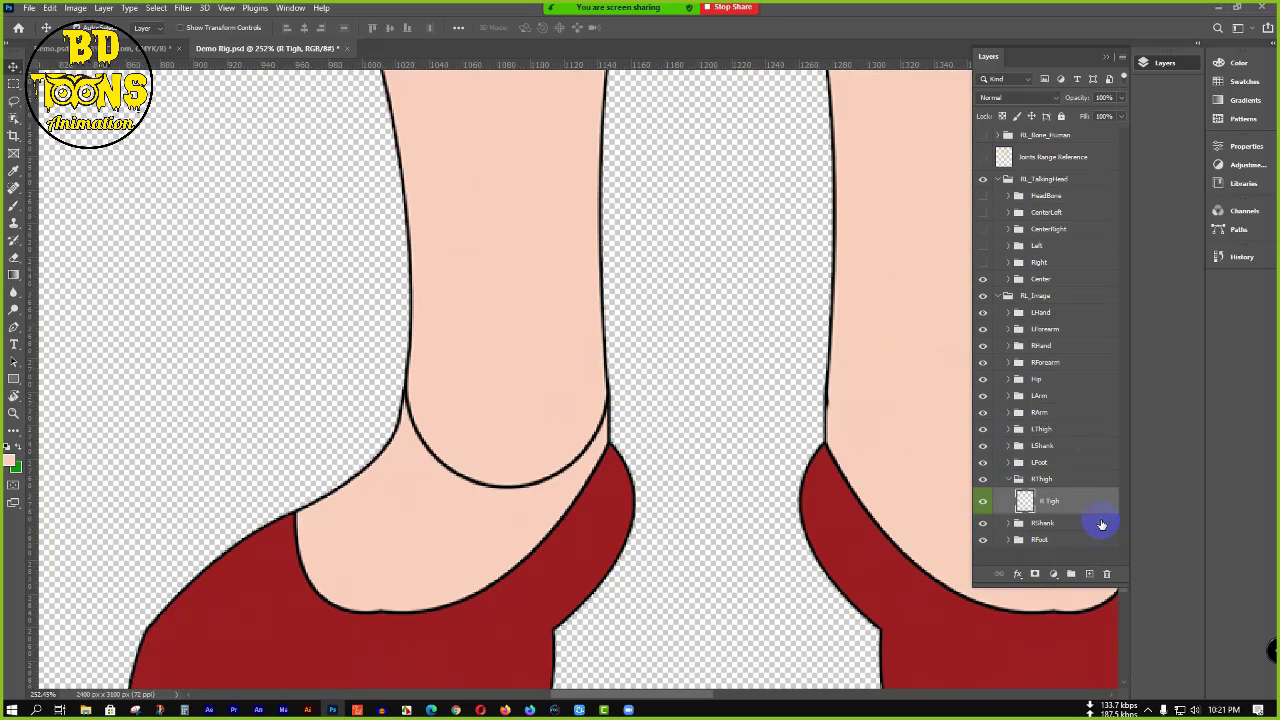
click(1090, 573)
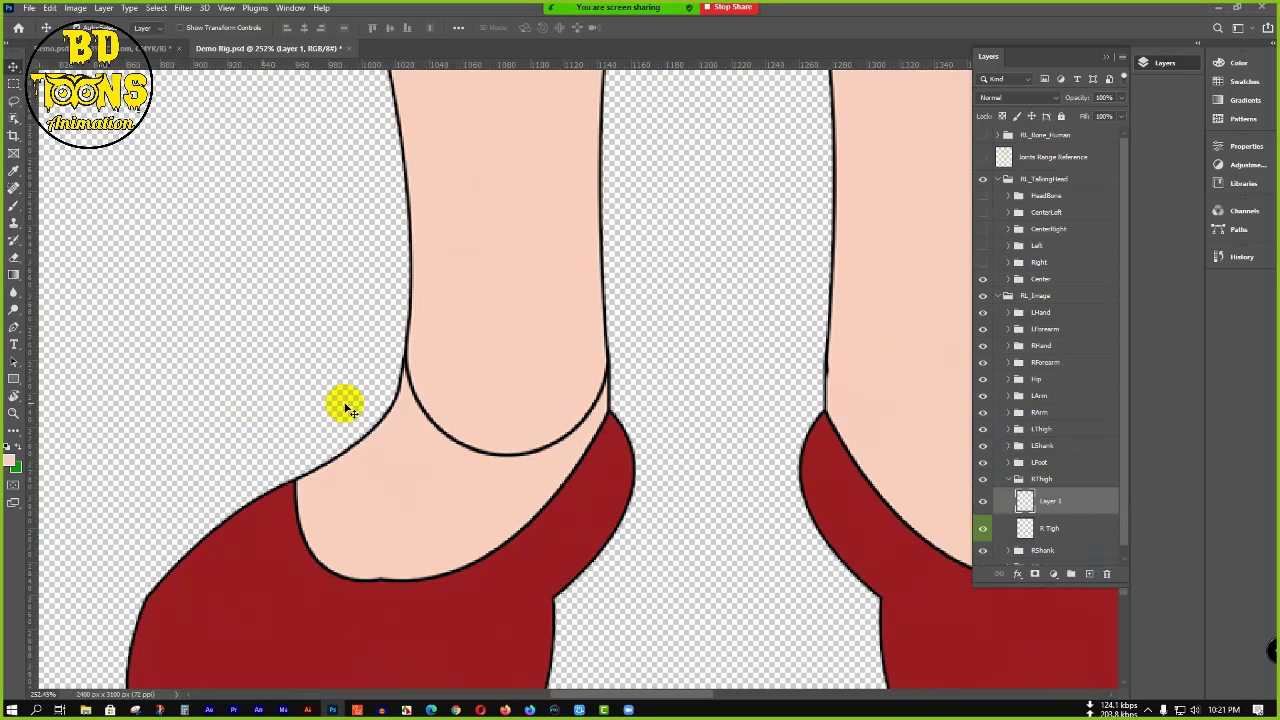
key(b)
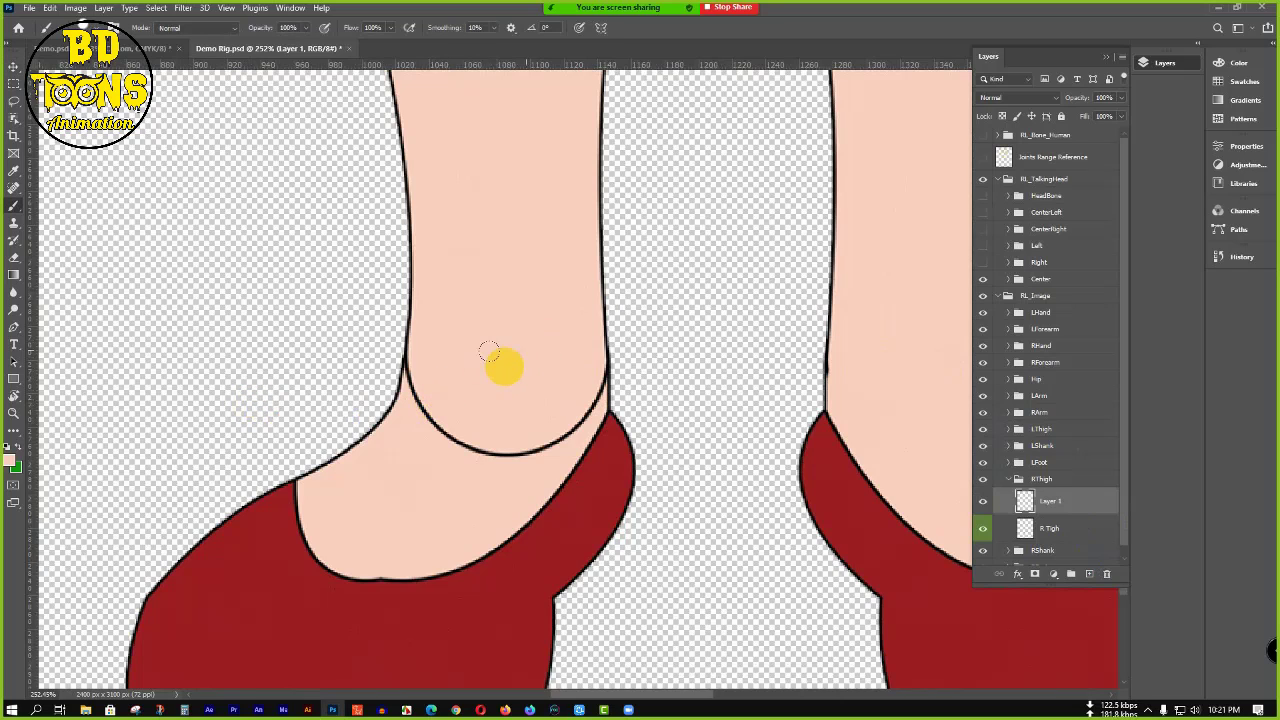
scroll(508, 378, up, 1)
scroll(512, 378, up, 1)
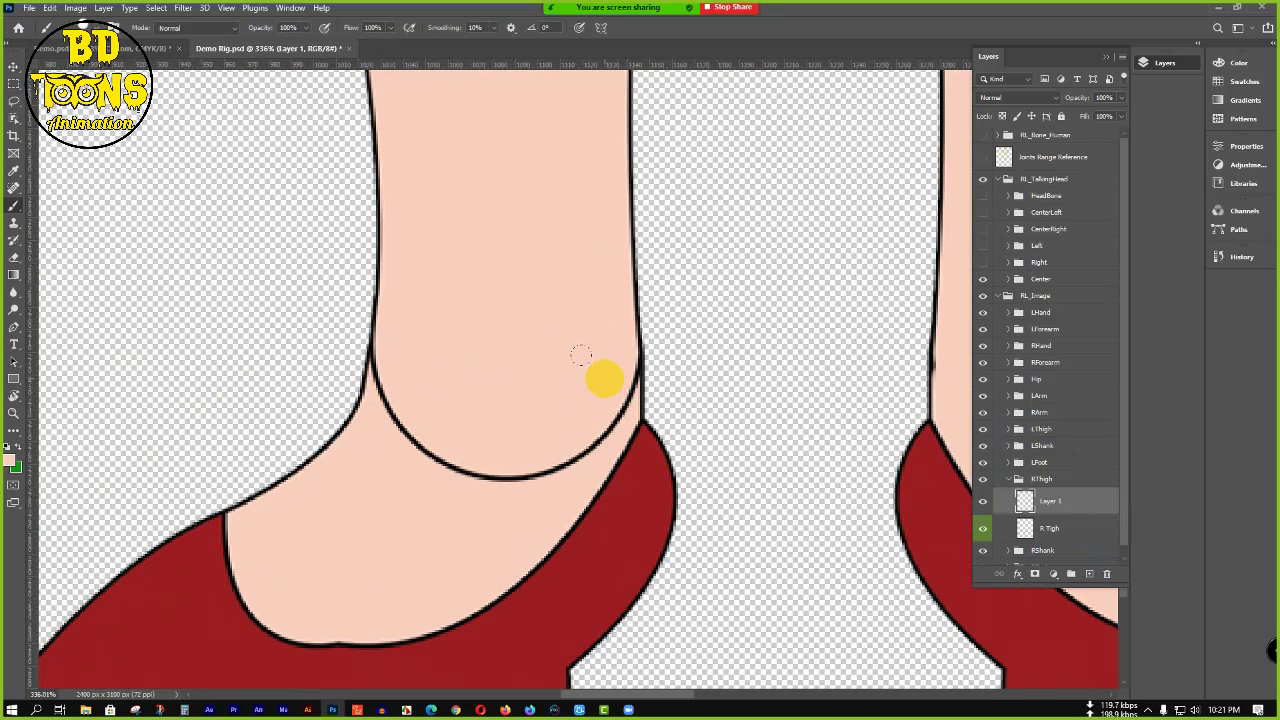
mouse_move(605, 370)
mouse_down()
mouse_move(399, 664)
mouse_move(436, 405)
mouse_move(462, 448)
mouse_move(438, 423)
mouse_move(421, 560)
mouse_move(419, 542)
mouse_move(433, 586)
mouse_move(355, 501)
mouse_move(405, 318)
mouse_move(390, 376)
mouse_move(380, 348)
mouse_move(406, 357)
mouse_up()
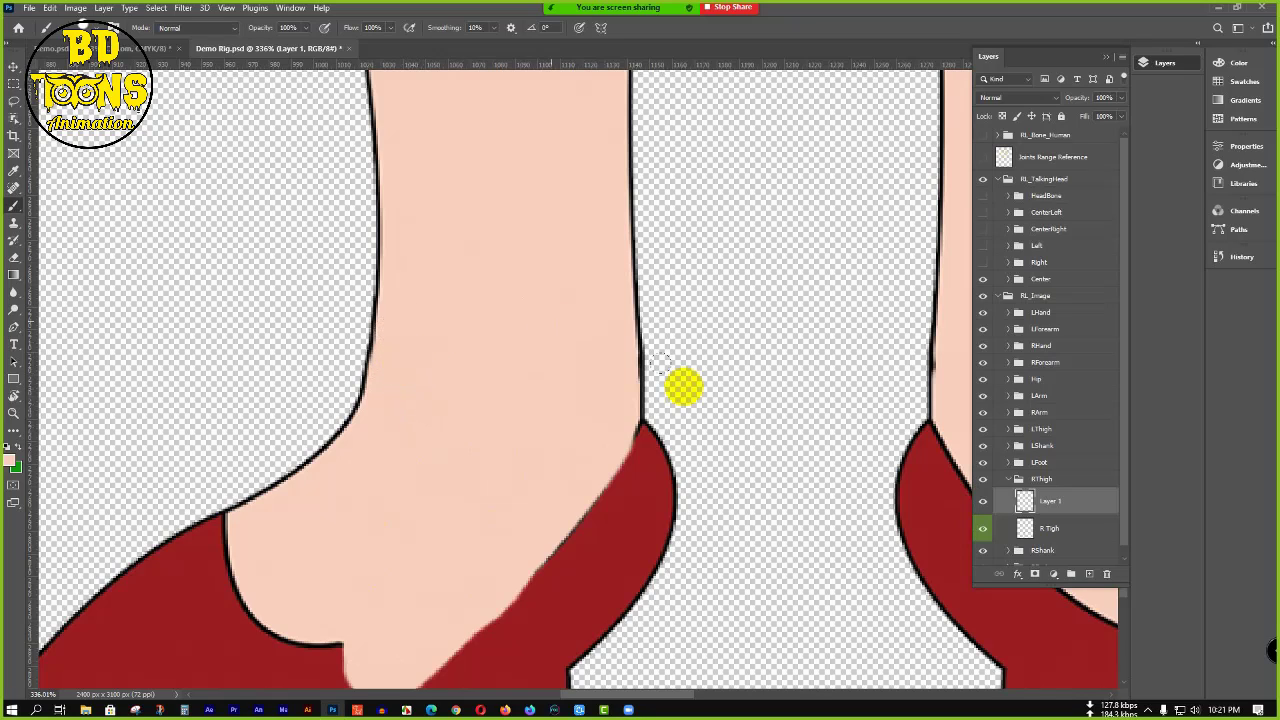
- Hide the RFoot group and brush loose skin-colour strokes well beyond the R Tigh leg's edges on the new layer
scroll(1062, 468, down, 1)
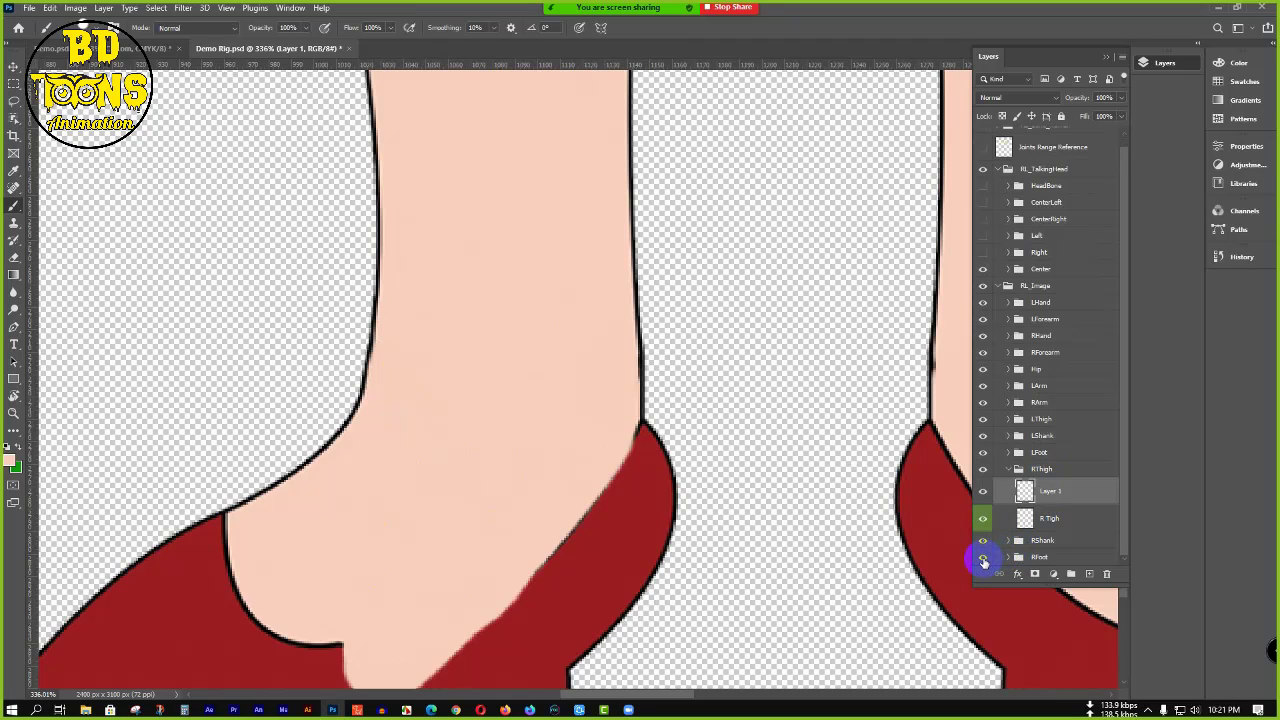
click(983, 558)
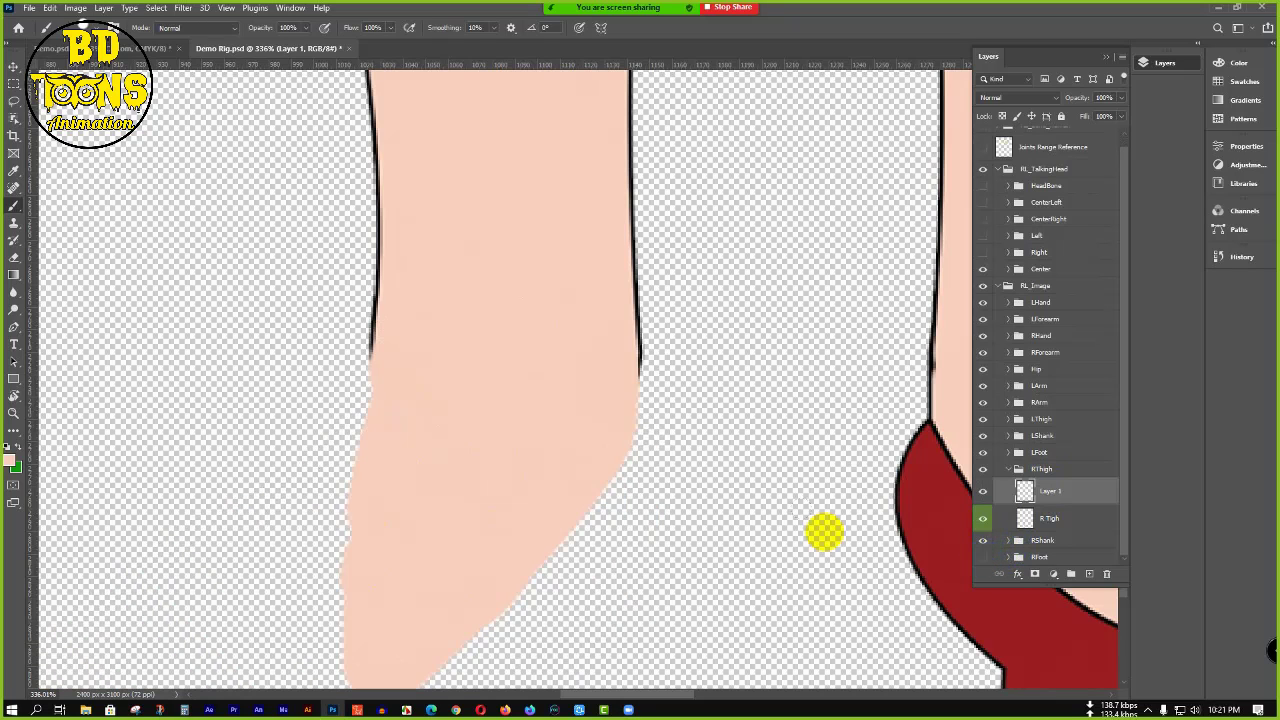
scroll(389, 423, down, 3)
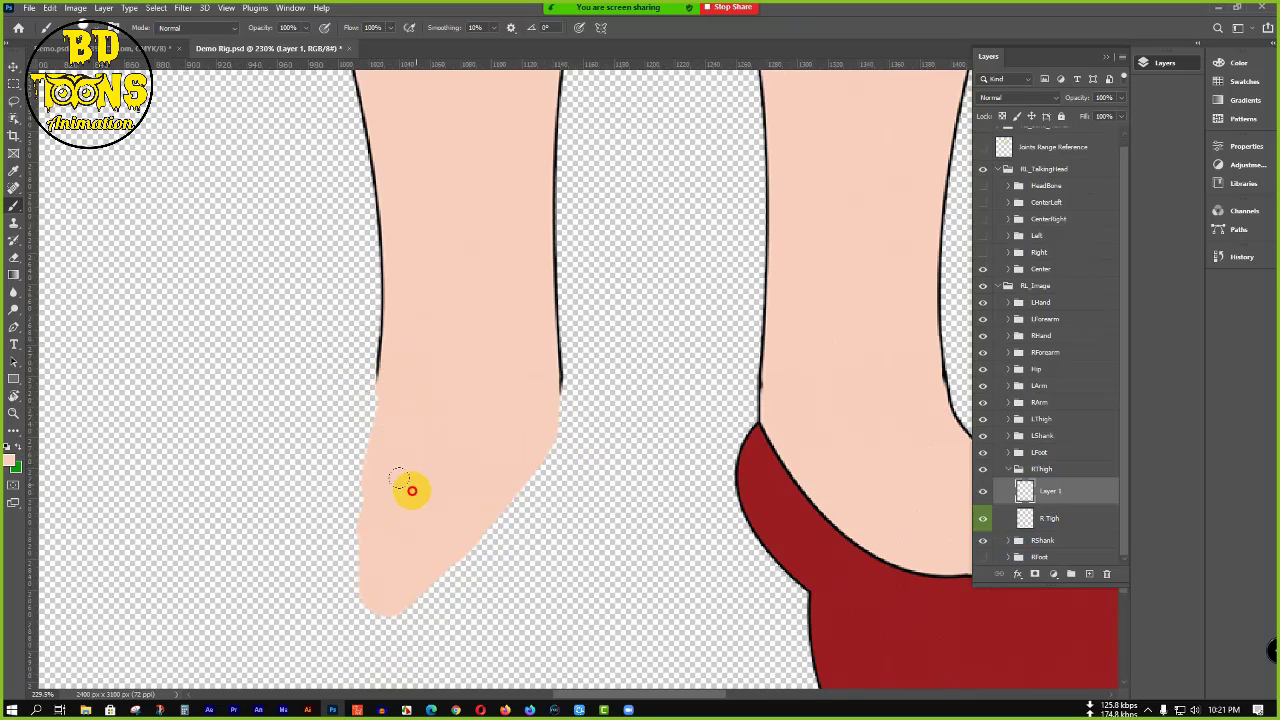
mouse_move(409, 491)
mouse_down()
mouse_move(272, 547)
mouse_move(275, 479)
mouse_move(292, 551)
mouse_move(539, 506)
mouse_move(539, 492)
mouse_move(451, 600)
mouse_move(588, 588)
mouse_move(532, 525)
mouse_move(212, 542)
mouse_move(328, 545)
mouse_move(129, 316)
mouse_move(145, 462)
mouse_move(258, 428)
mouse_move(189, 381)
mouse_move(225, 355)
mouse_move(259, 230)
mouse_move(269, 309)
mouse_move(306, 345)
mouse_move(321, 236)
mouse_move(303, 276)
mouse_move(228, 232)
mouse_move(133, 357)
mouse_move(312, 577)
mouse_move(492, 570)
mouse_move(577, 537)
mouse_move(644, 296)
mouse_move(638, 214)
mouse_move(650, 269)
mouse_move(667, 266)
mouse_move(674, 223)
mouse_up()
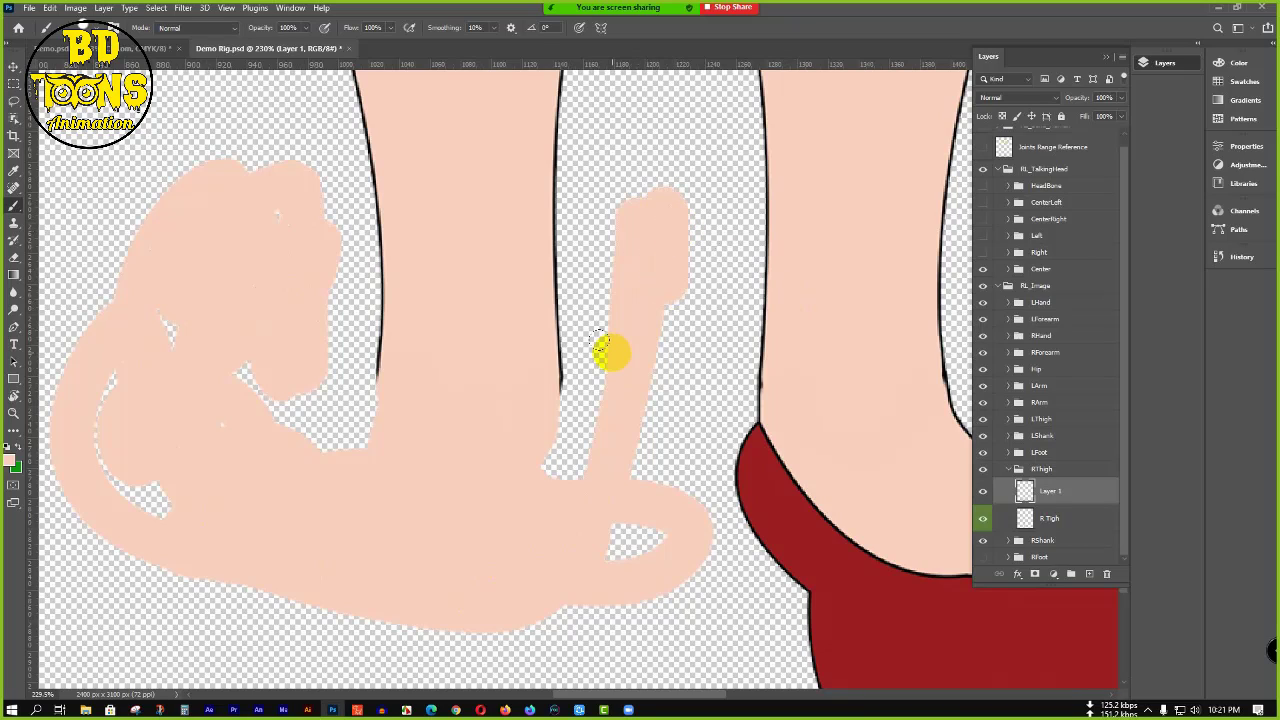
- Clip the painted layer to R Tigh, merge it down and collapse the RThigh group
alt+click(1100, 497)
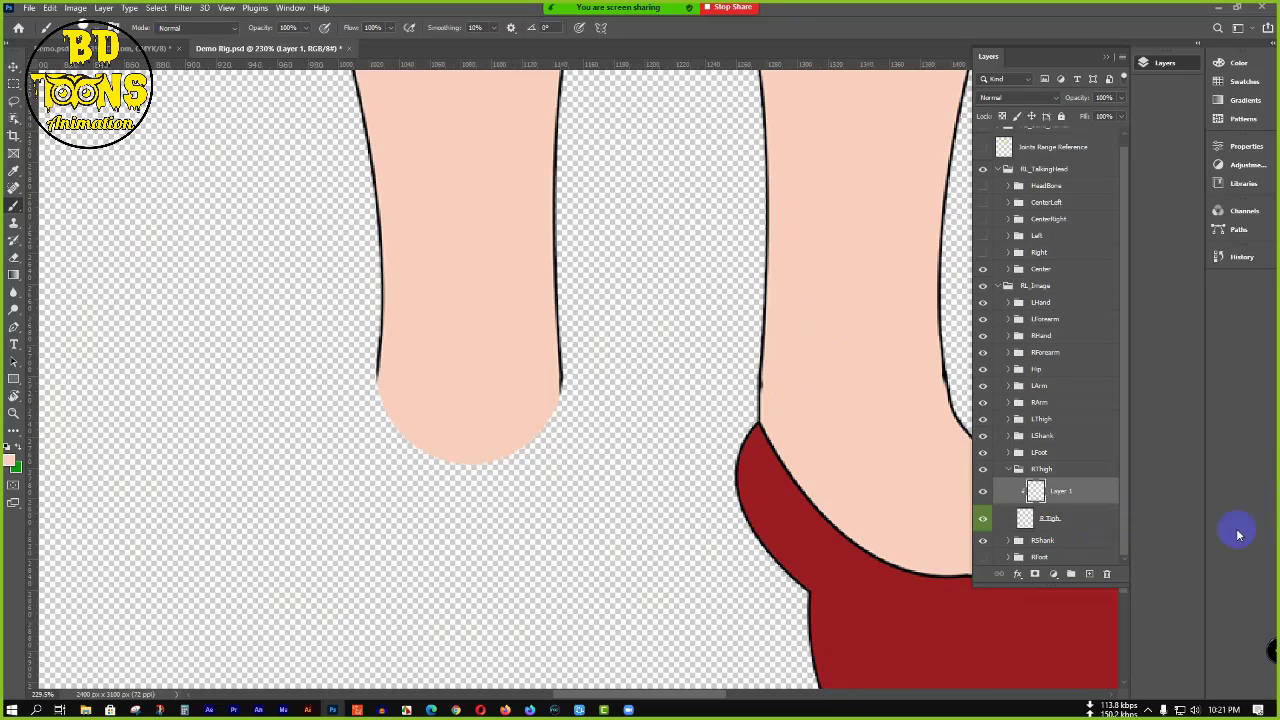
click(1034, 489)
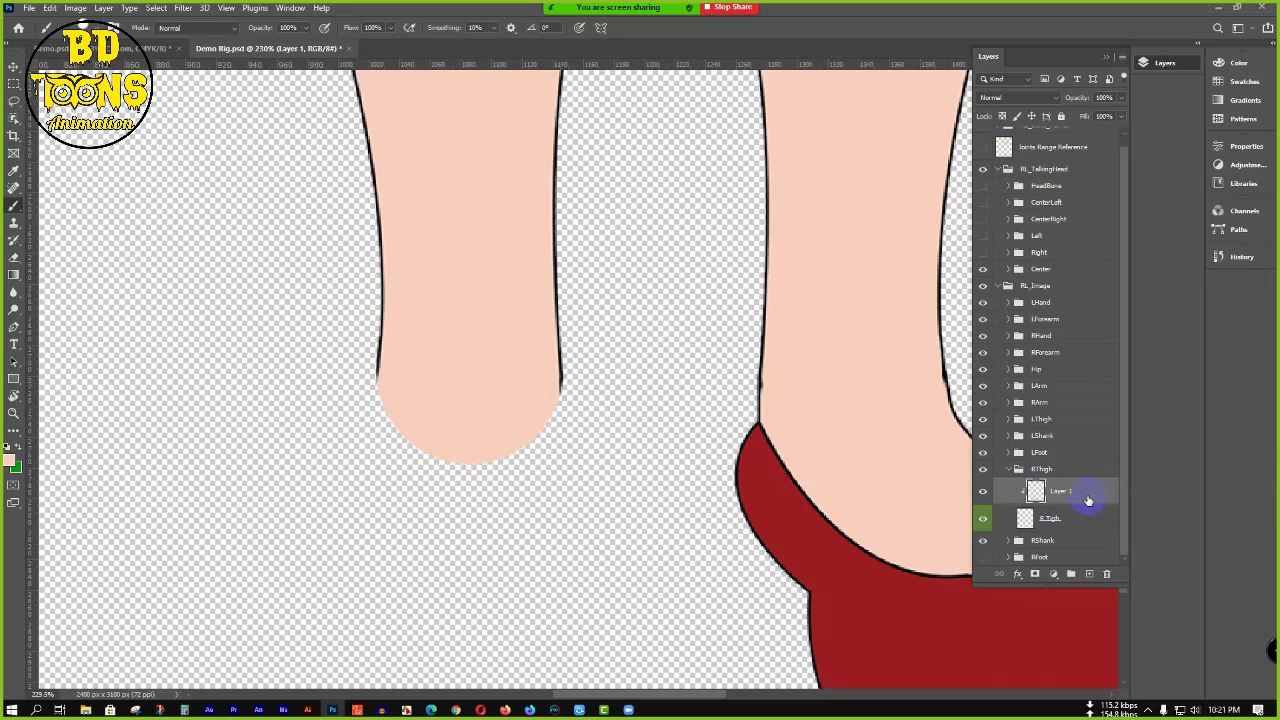
key(ctrl+e)
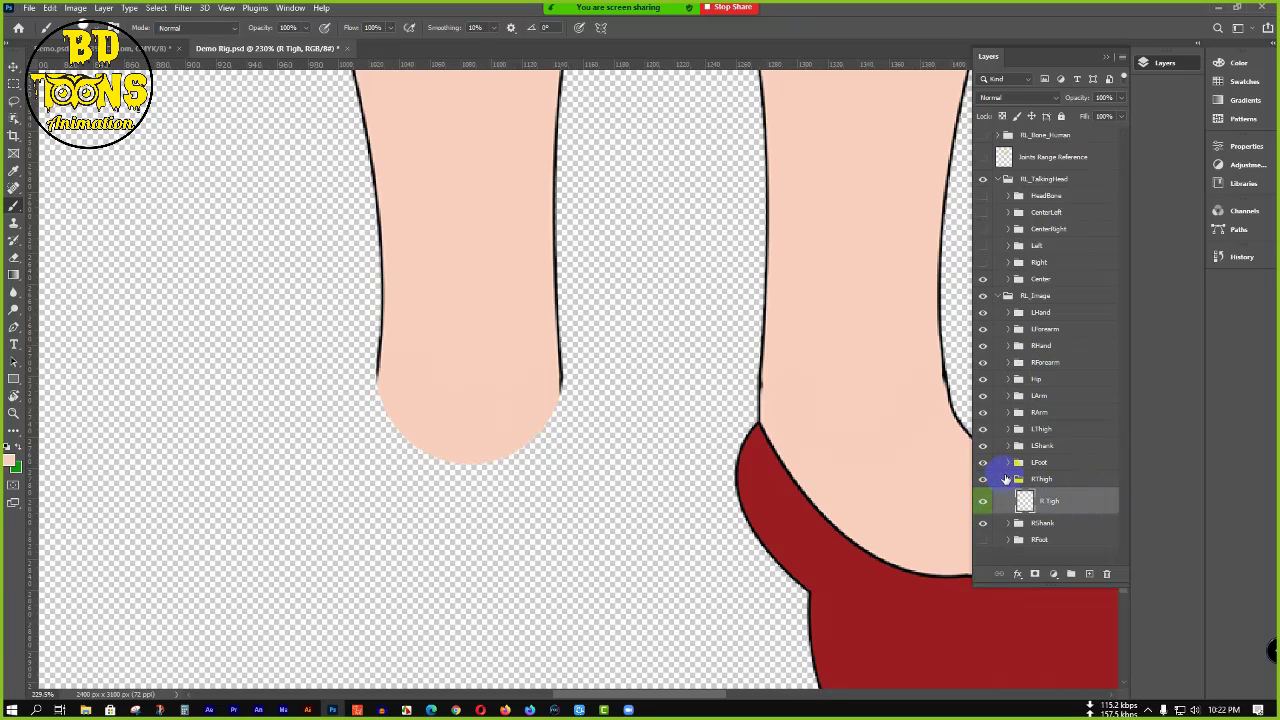
click(1008, 480)
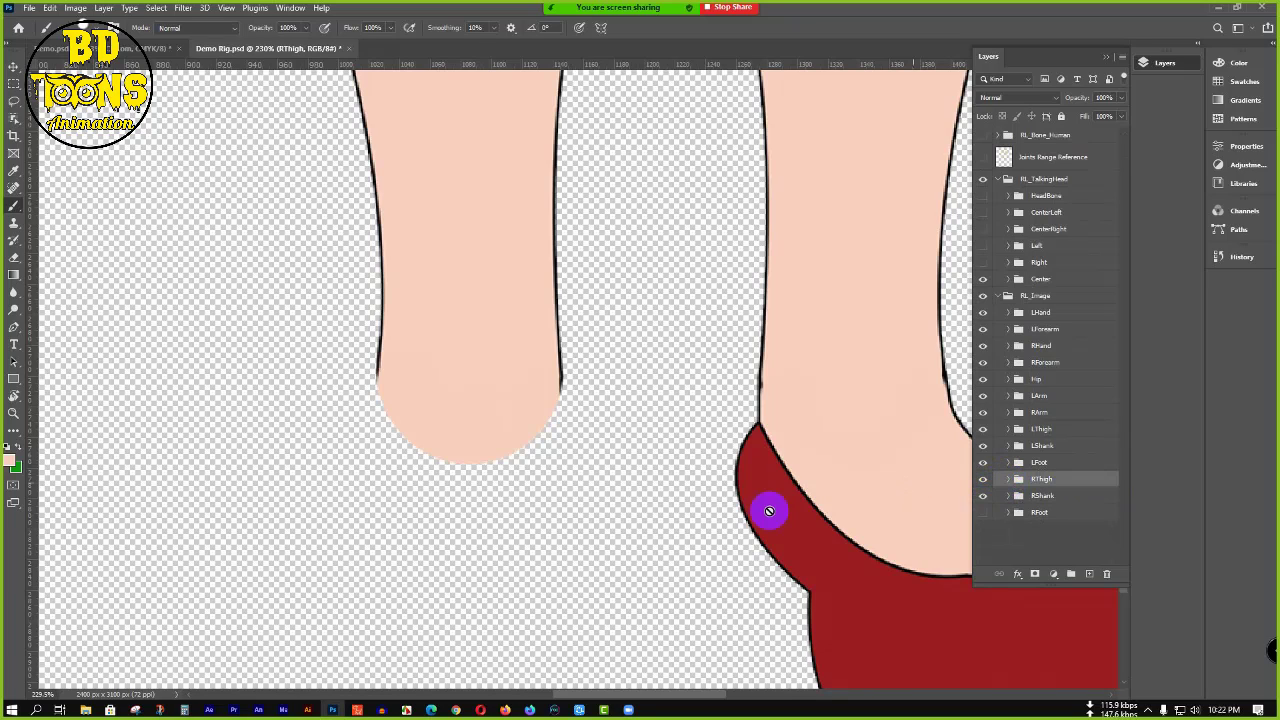
scroll(598, 322, down, 1)
scroll(598, 322, down, 6)
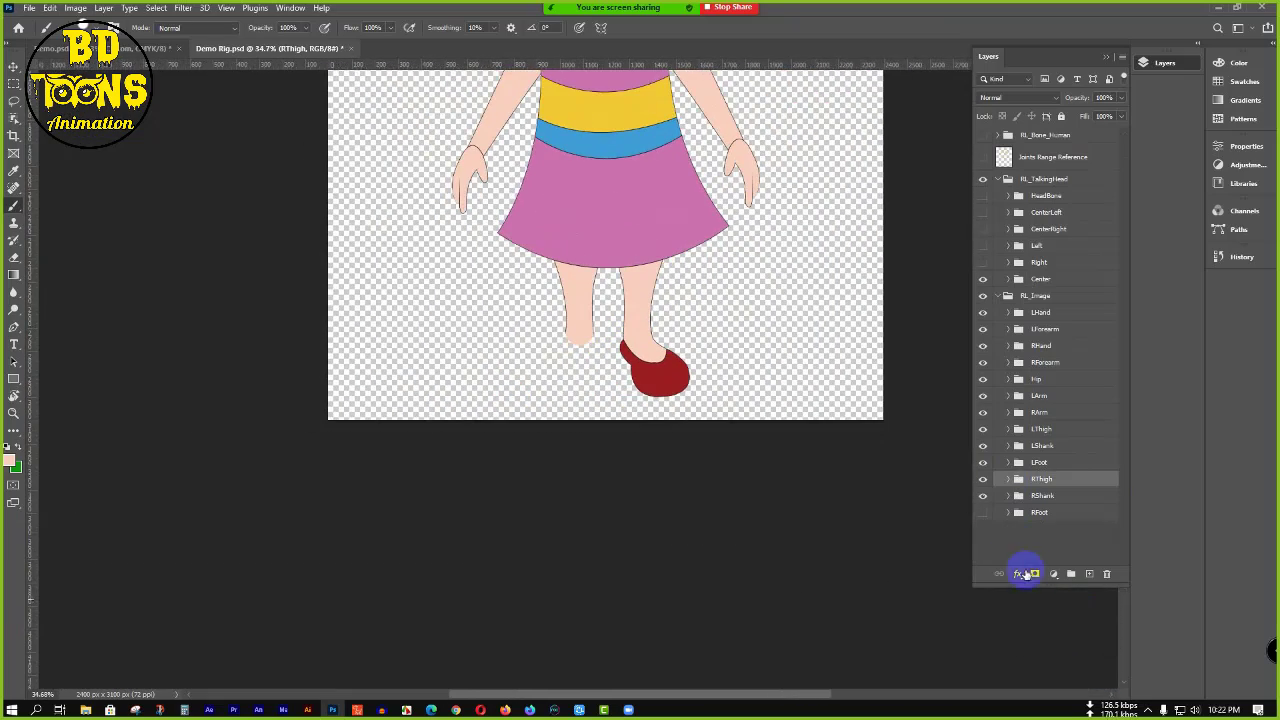
- Show the RFoot group again and add a new layer above L Hand in the LHand group
click(982, 513)
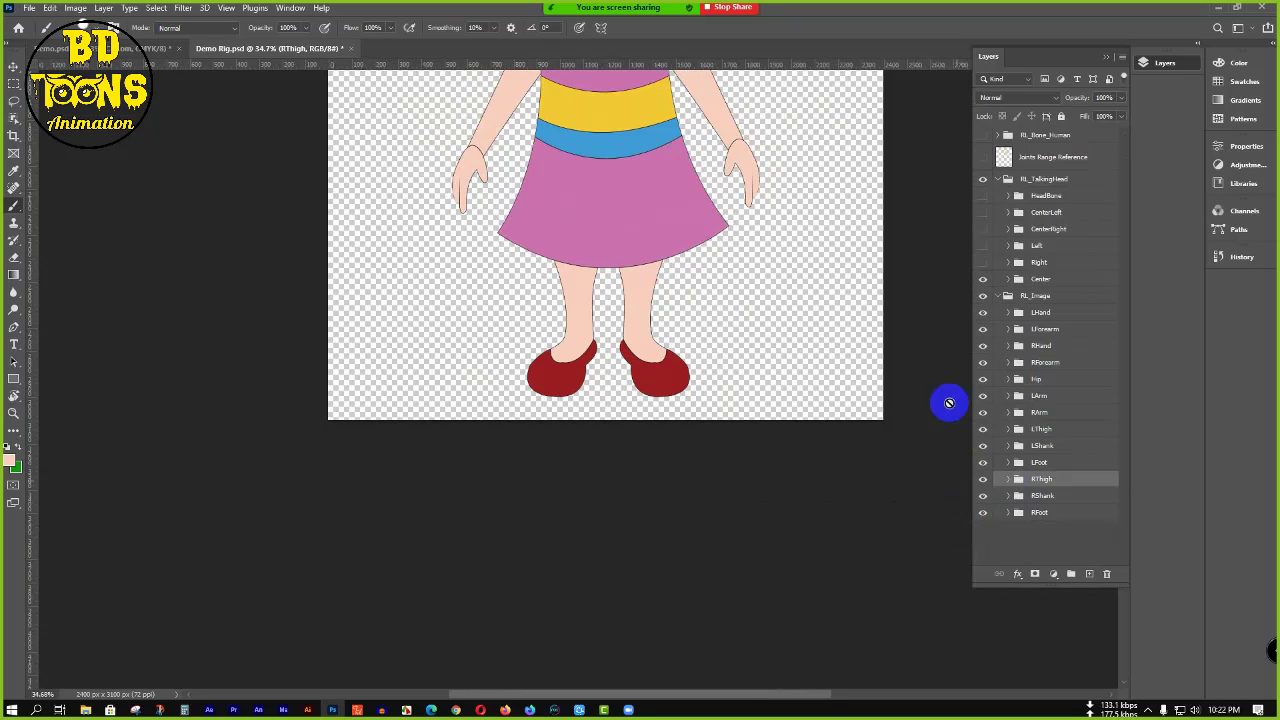
drag(674, 160, 592, 413)
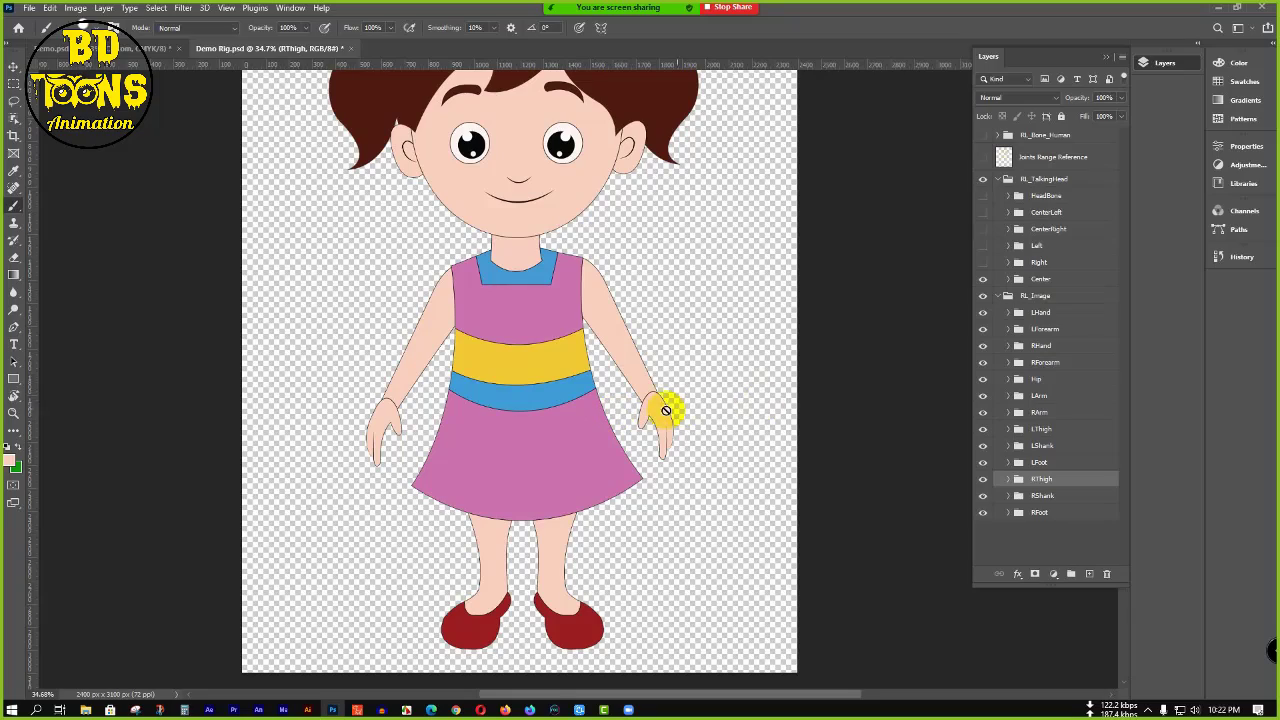
scroll(651, 391, up, 1)
scroll(657, 399, up, 8)
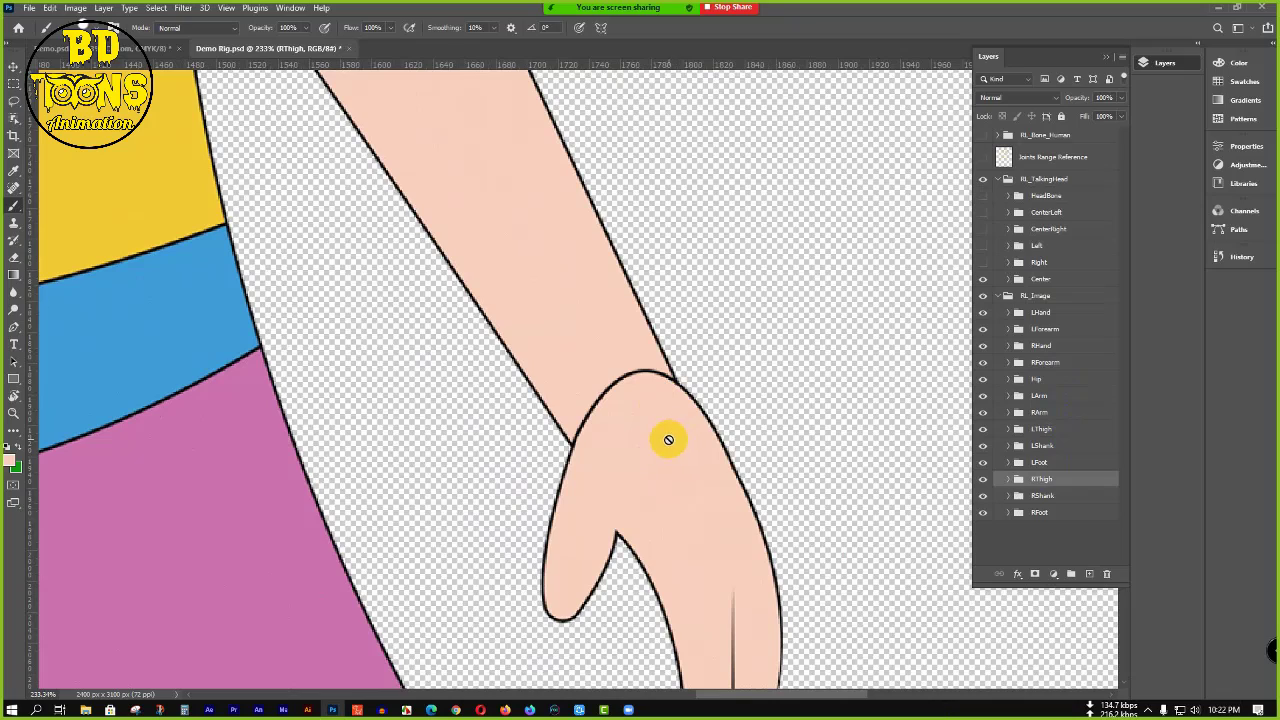
key(v)
click(625, 443)
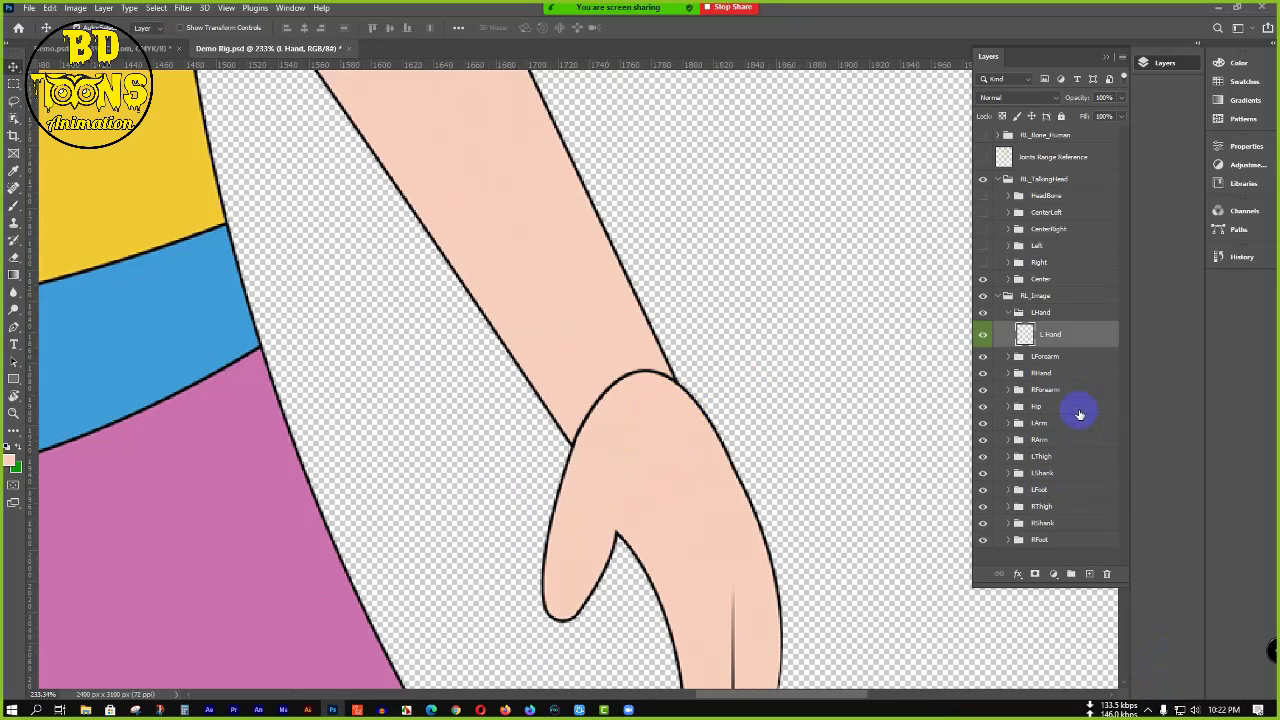
click(1088, 575)
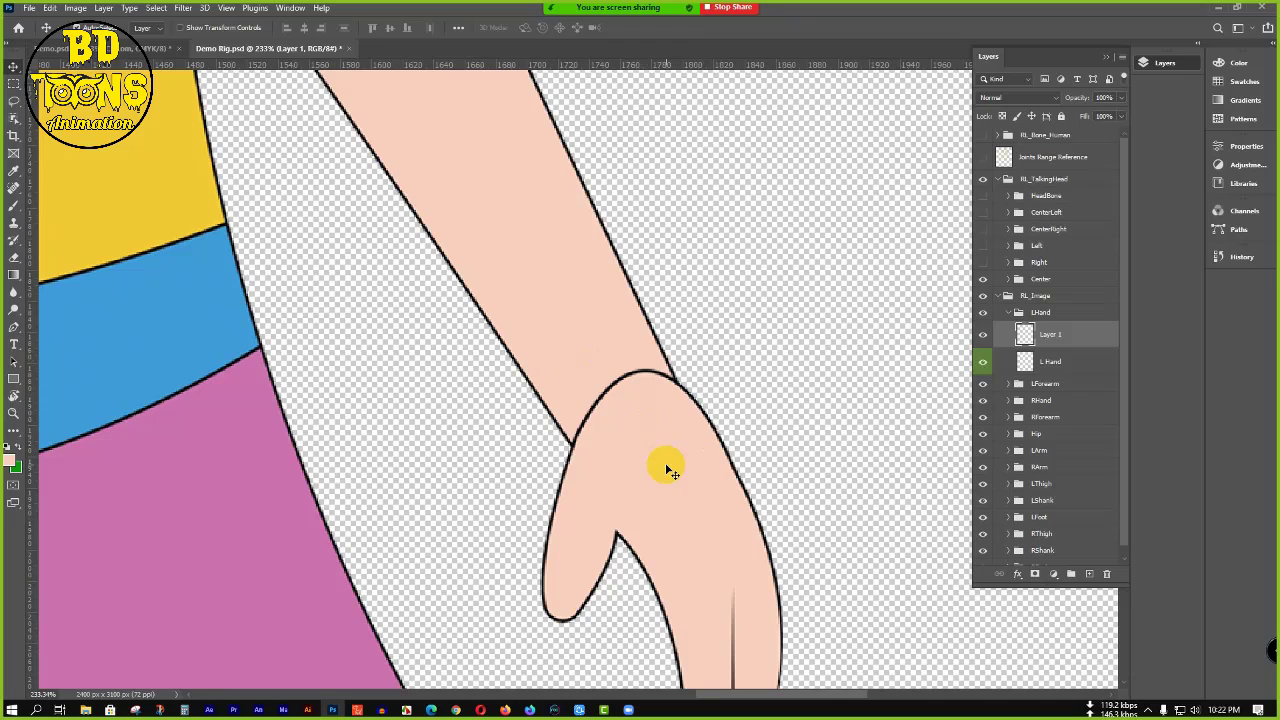
- Brush skin colour over the curved wrist outline of the L Hand on the new layer
key(b)
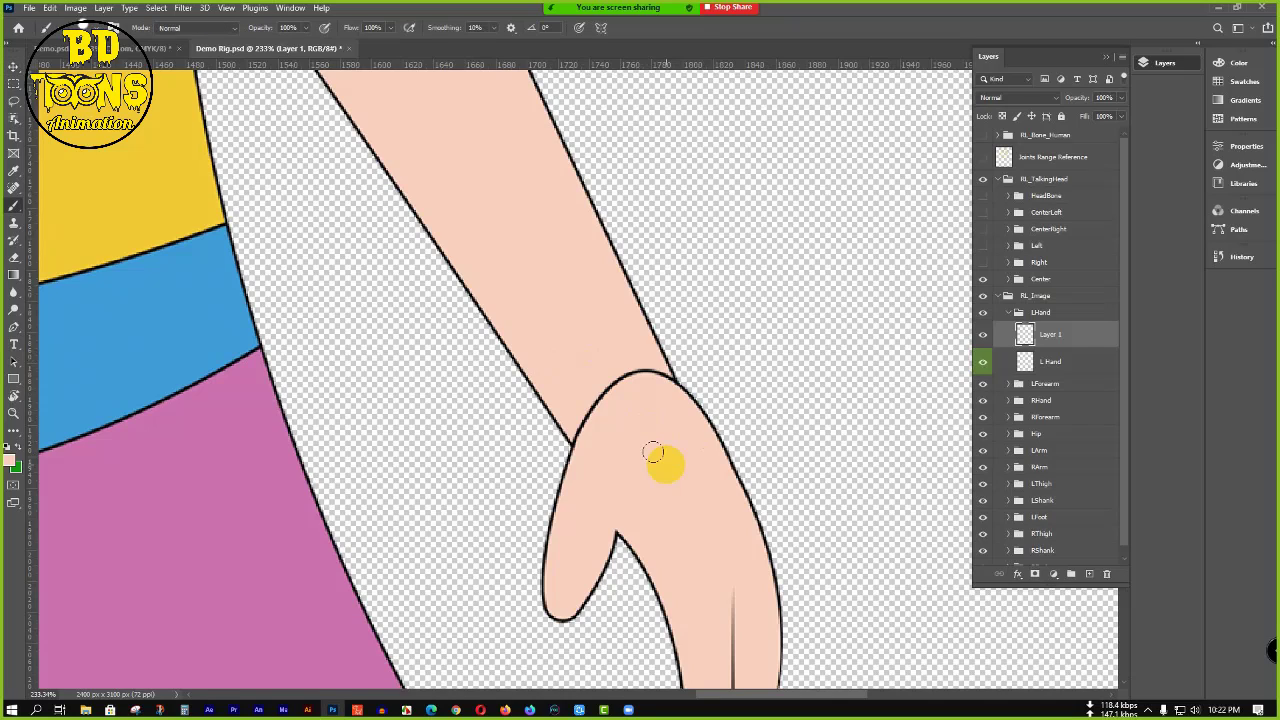
key(alt)
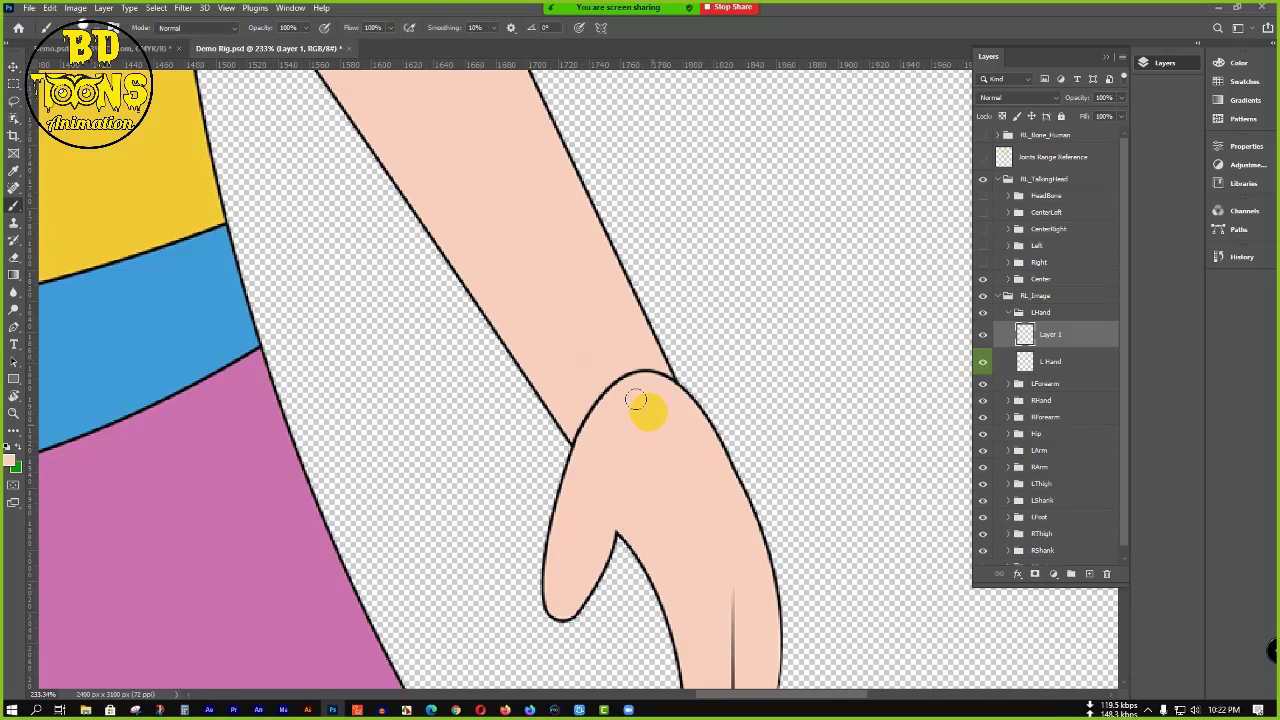
mouse_move(638, 375)
mouse_down()
mouse_move(596, 372)
mouse_move(563, 394)
mouse_move(576, 418)
mouse_up()
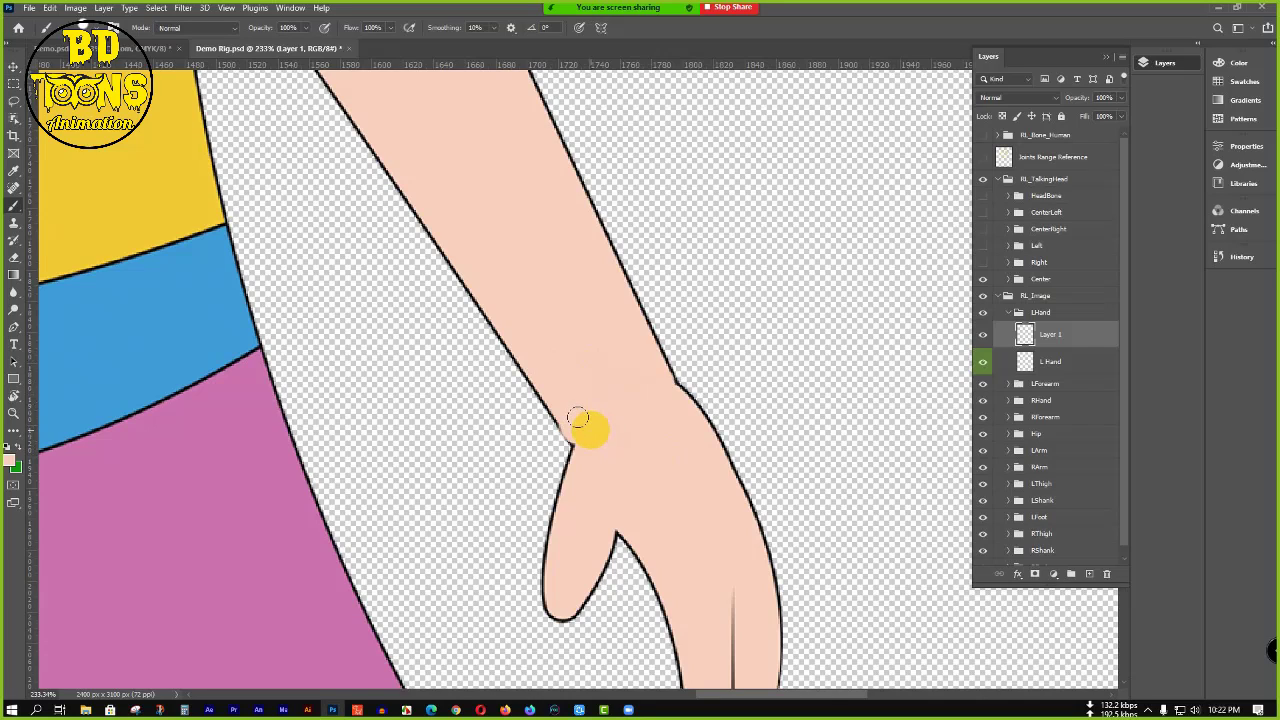
- Clip the painted layer to L Hand, merge it down and collapse the LHand group
alt+click(1108, 343)
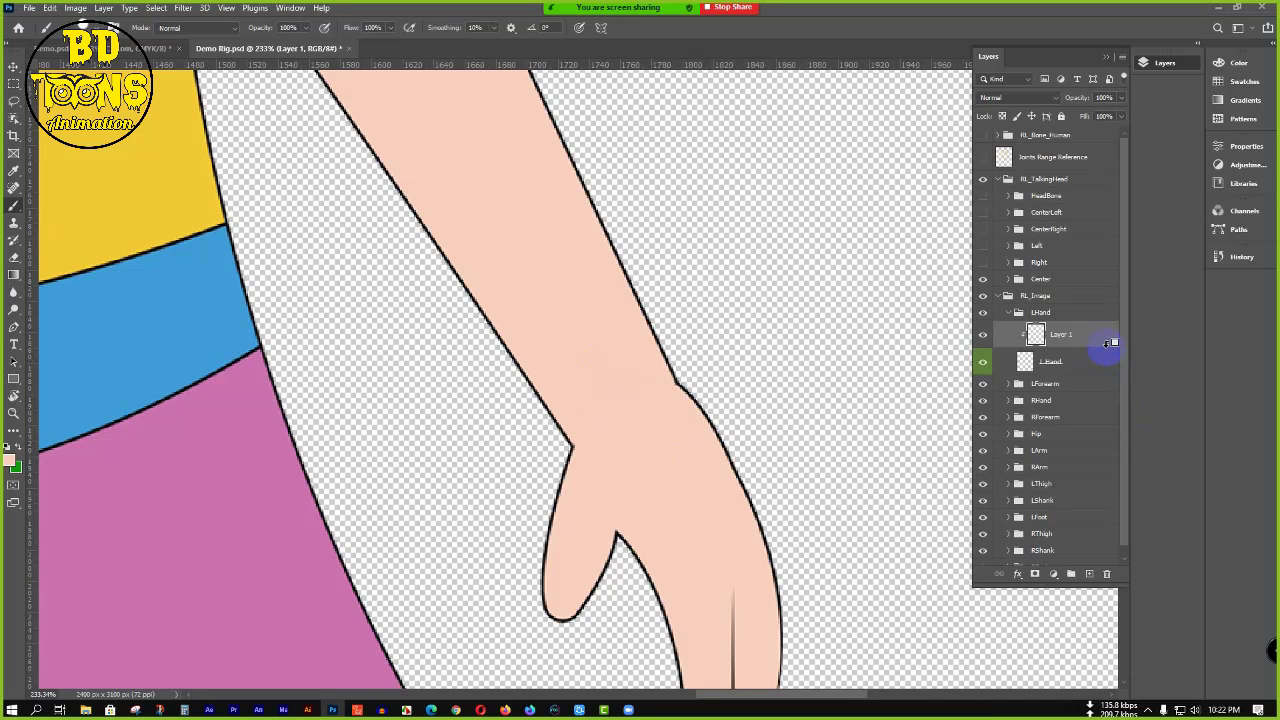
key(ctrl+e)
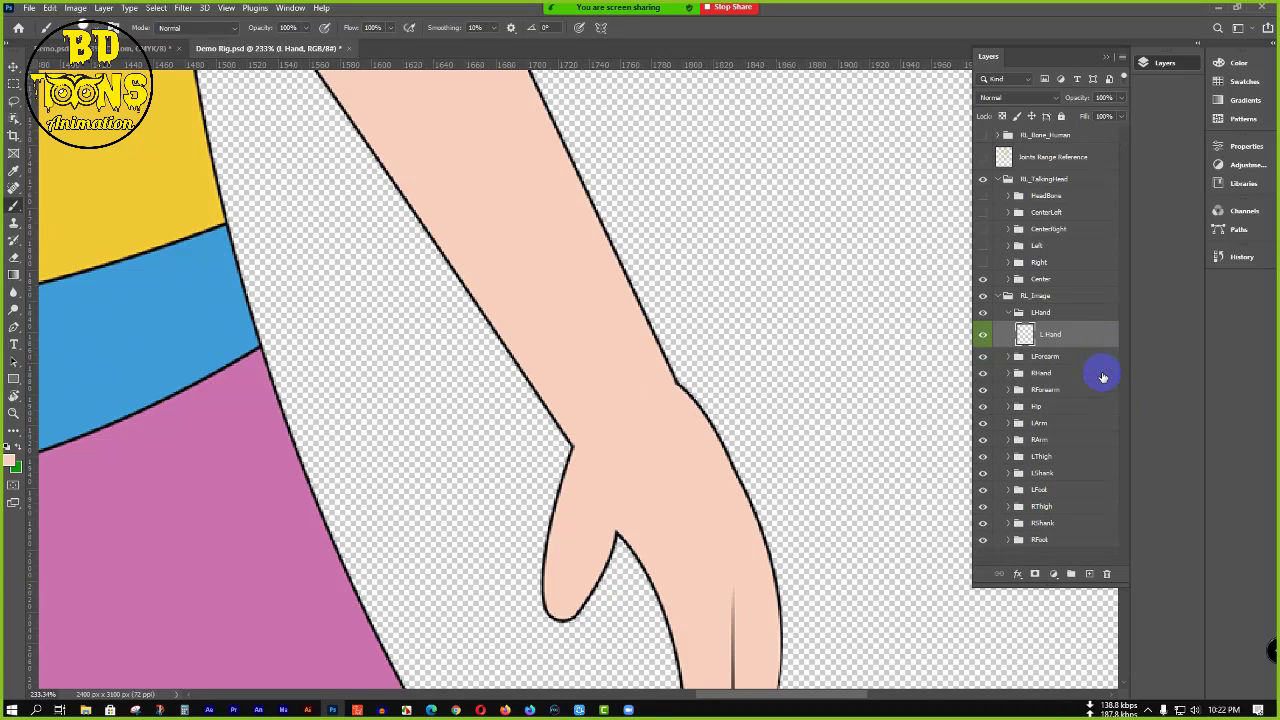
click(1008, 313)
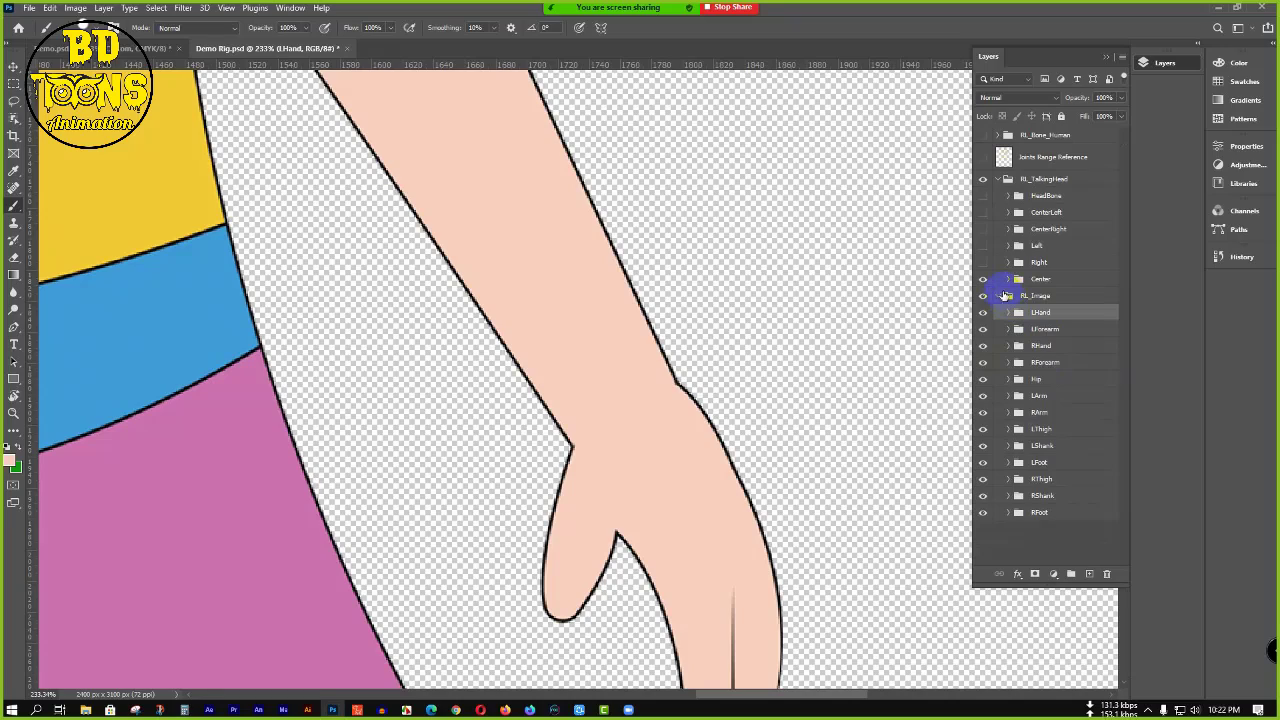
- Add a new layer above R Hand and brush skin colour over the curved wrist outline of that hand
drag(481, 402, 1160, 403)
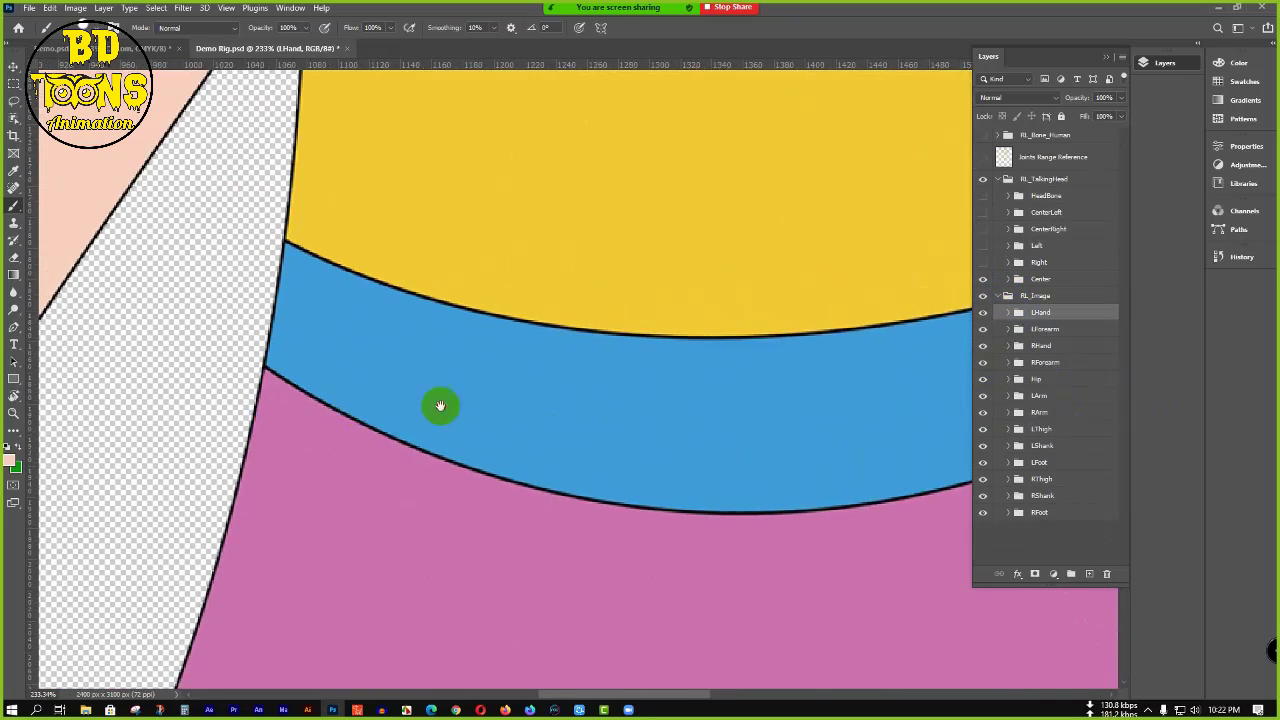
drag(440, 406, 994, 360)
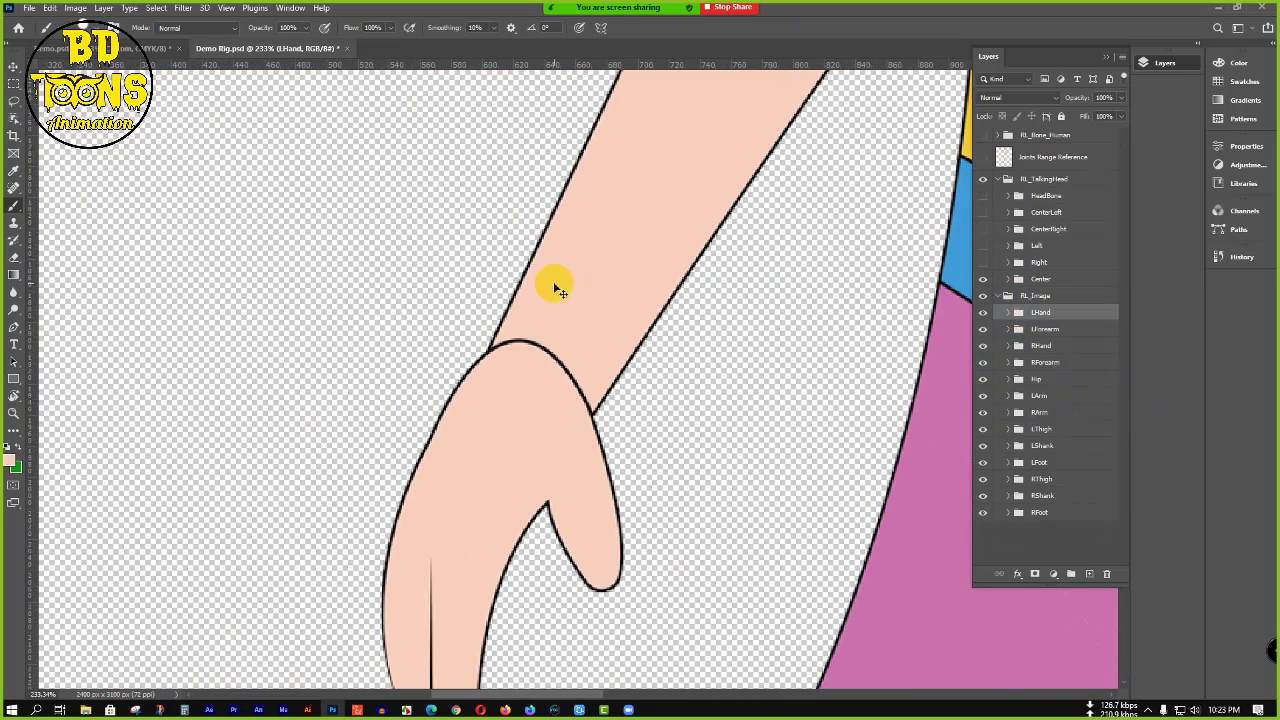
key(v)
ctrl+click(509, 432)
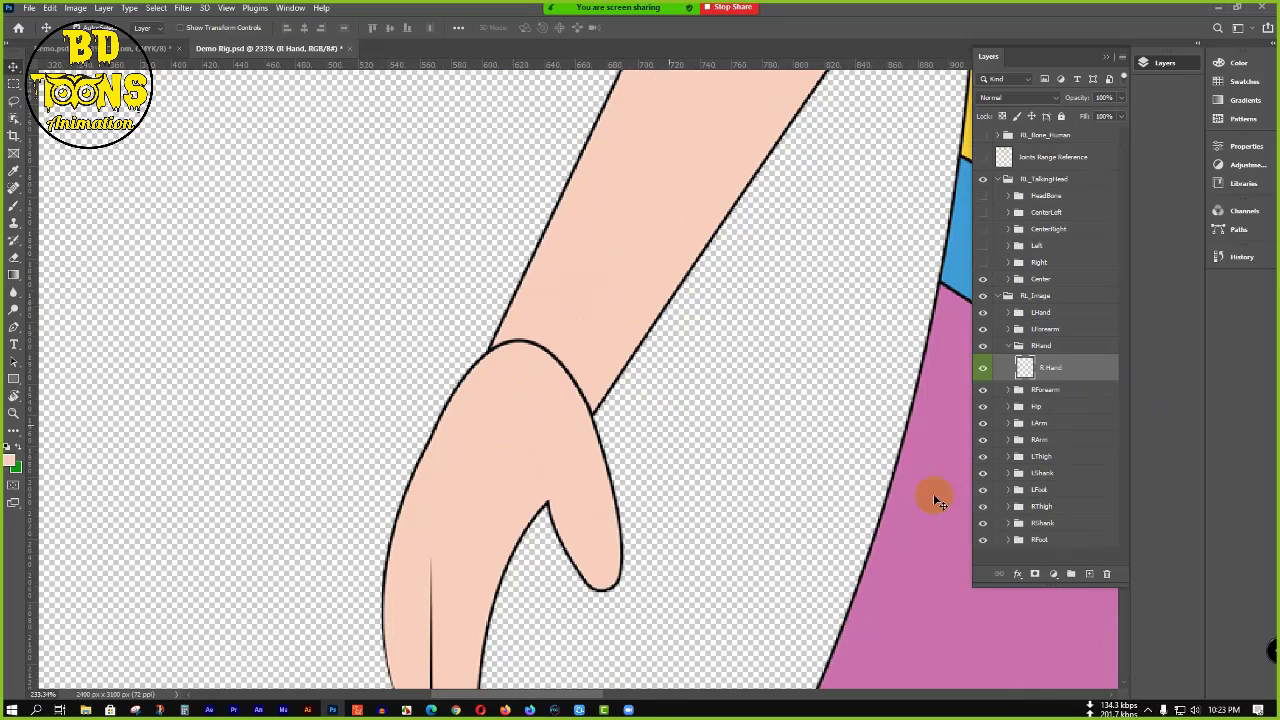
click(1088, 573)
key(b)
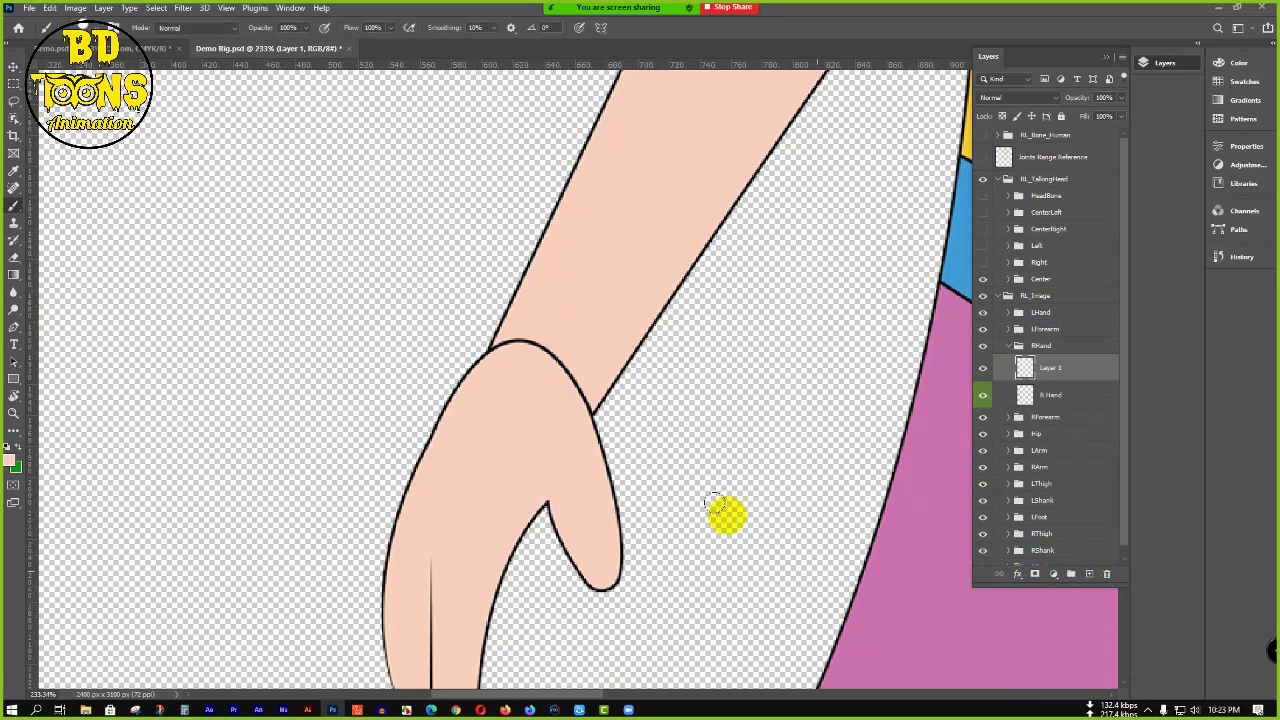
mouse_move(545, 350)
mouse_down()
mouse_move(504, 343)
mouse_move(551, 366)
mouse_move(566, 400)
mouse_up()
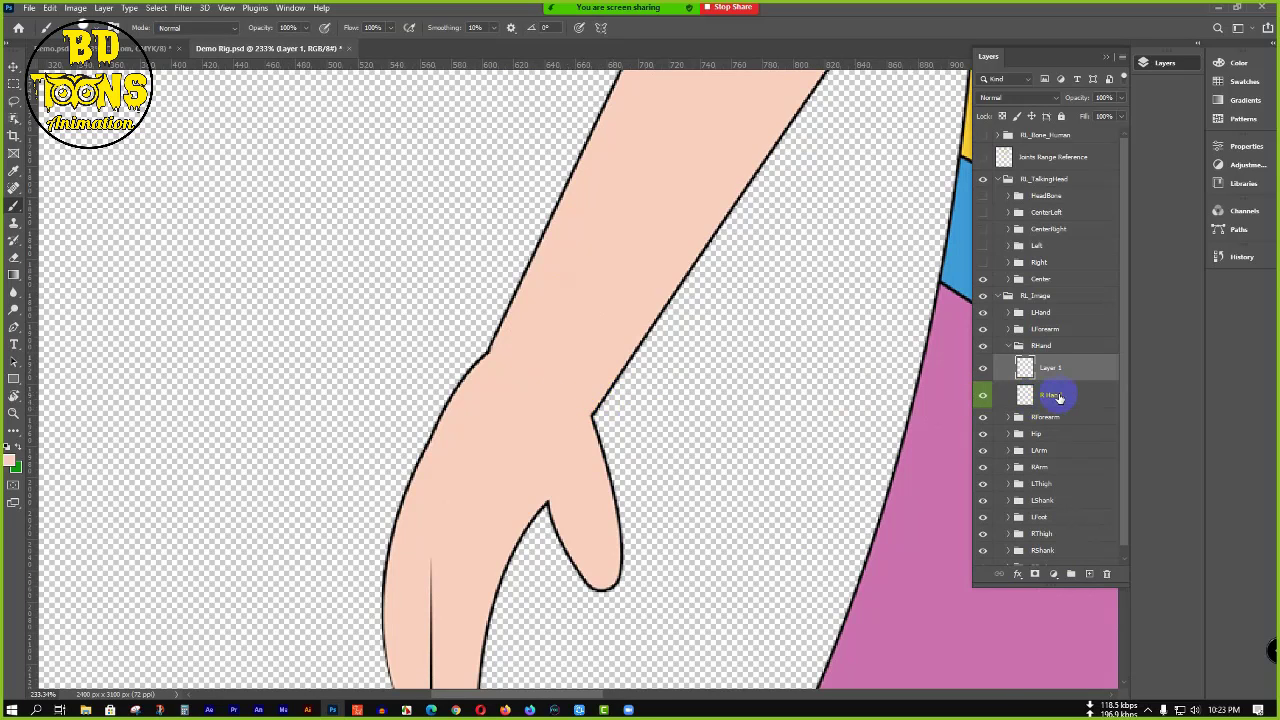
- Clip the painted layer to R Hand, merge it down and collapse the RHand group
alt+click(1110, 381)
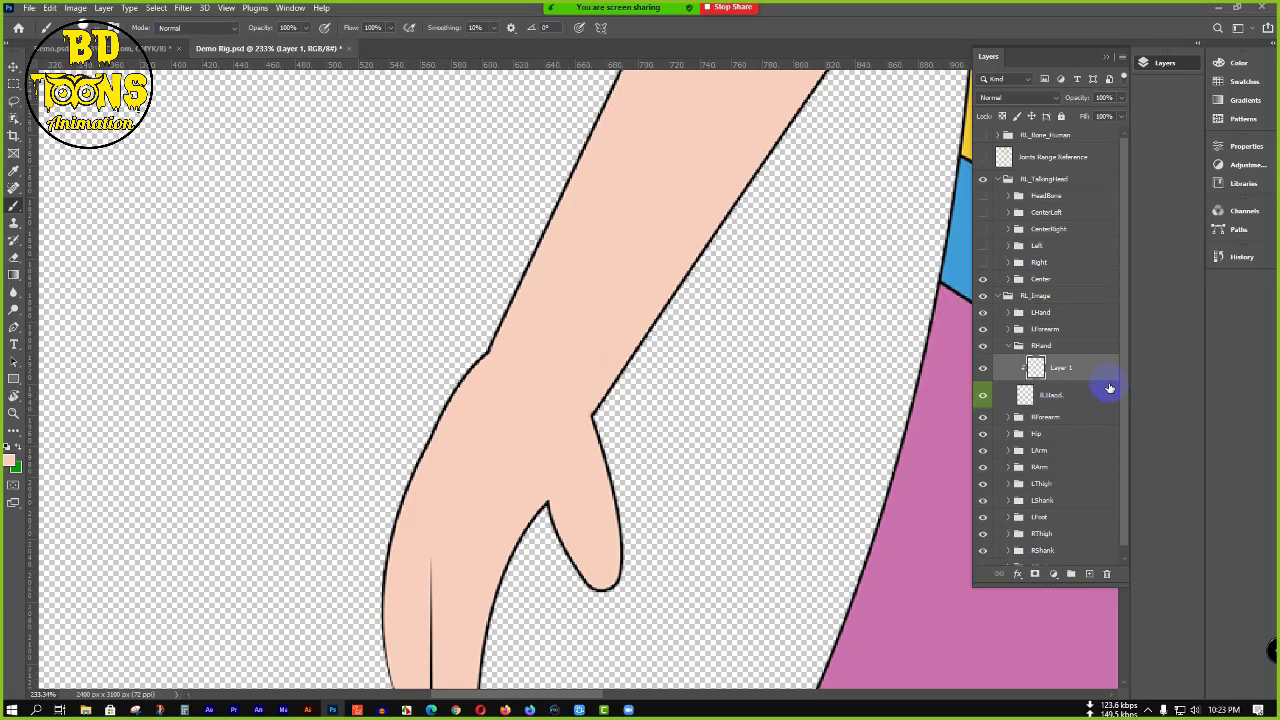
key(ctrl+e)
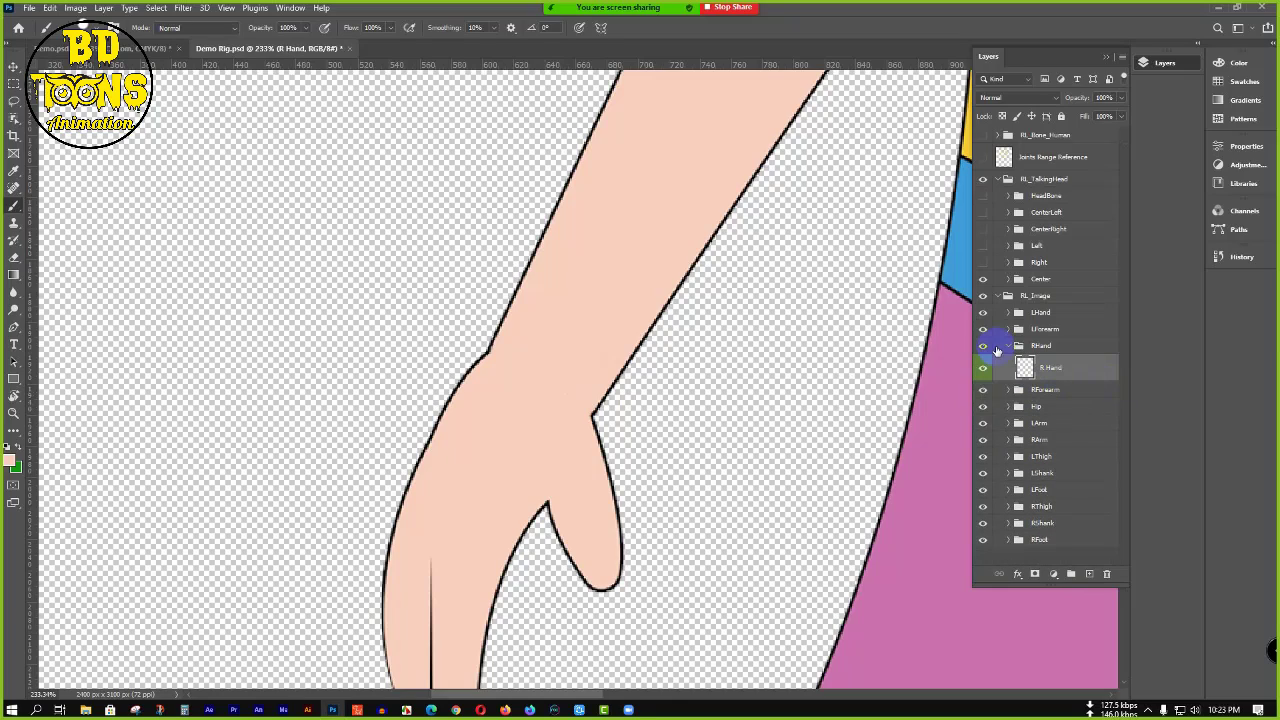
click(1008, 346)
- Examine the whole character, then the shoulders, neck and face up close
scroll(300, 392, down, 6)
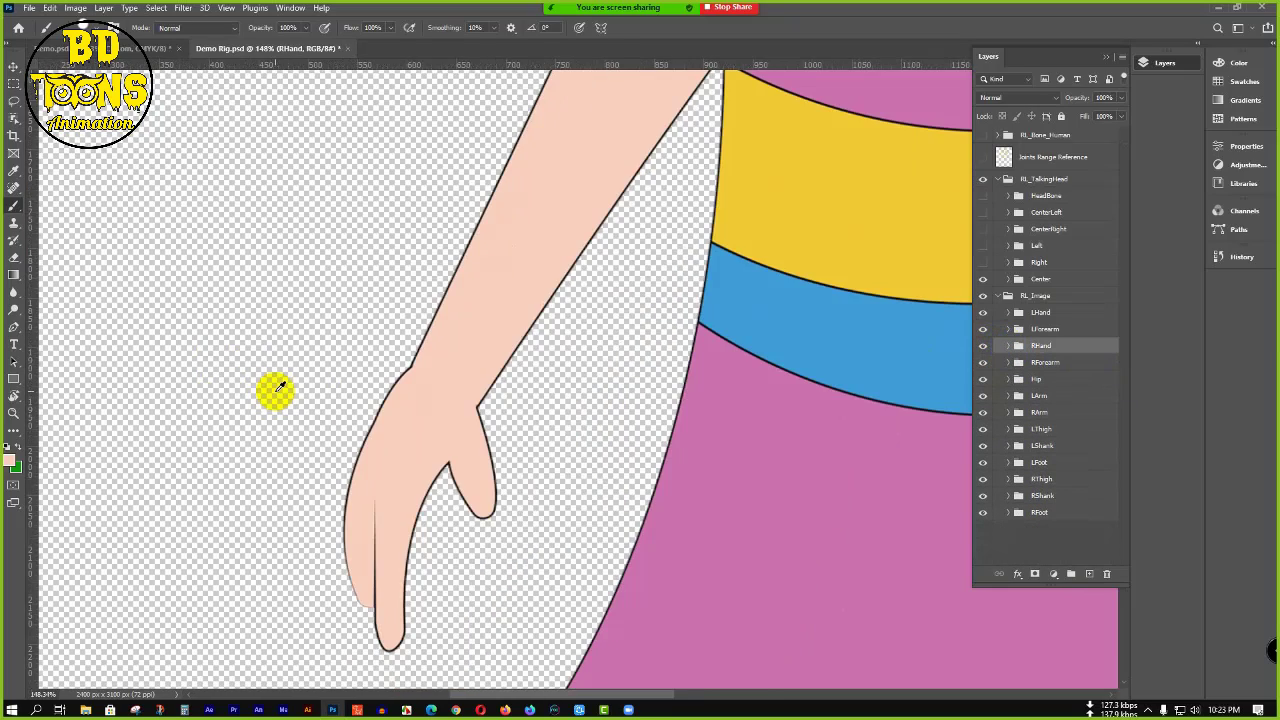
scroll(283, 390, down, 4)
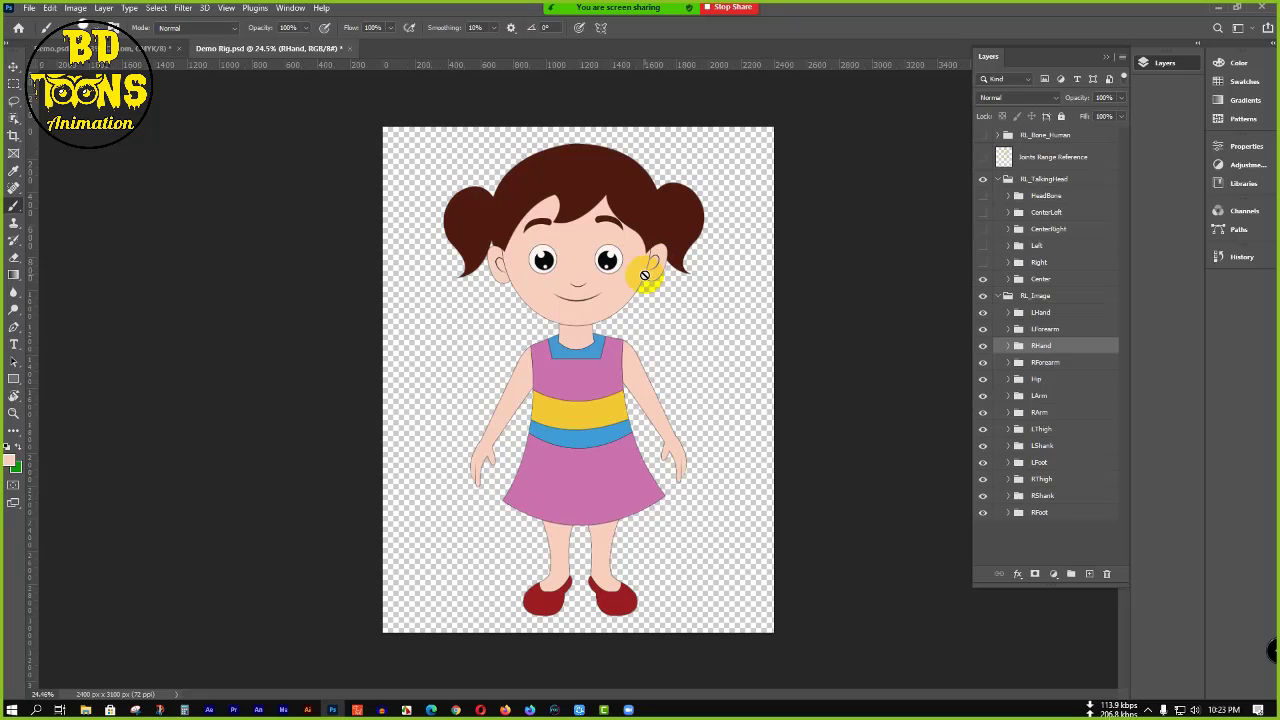
click(666, 249)
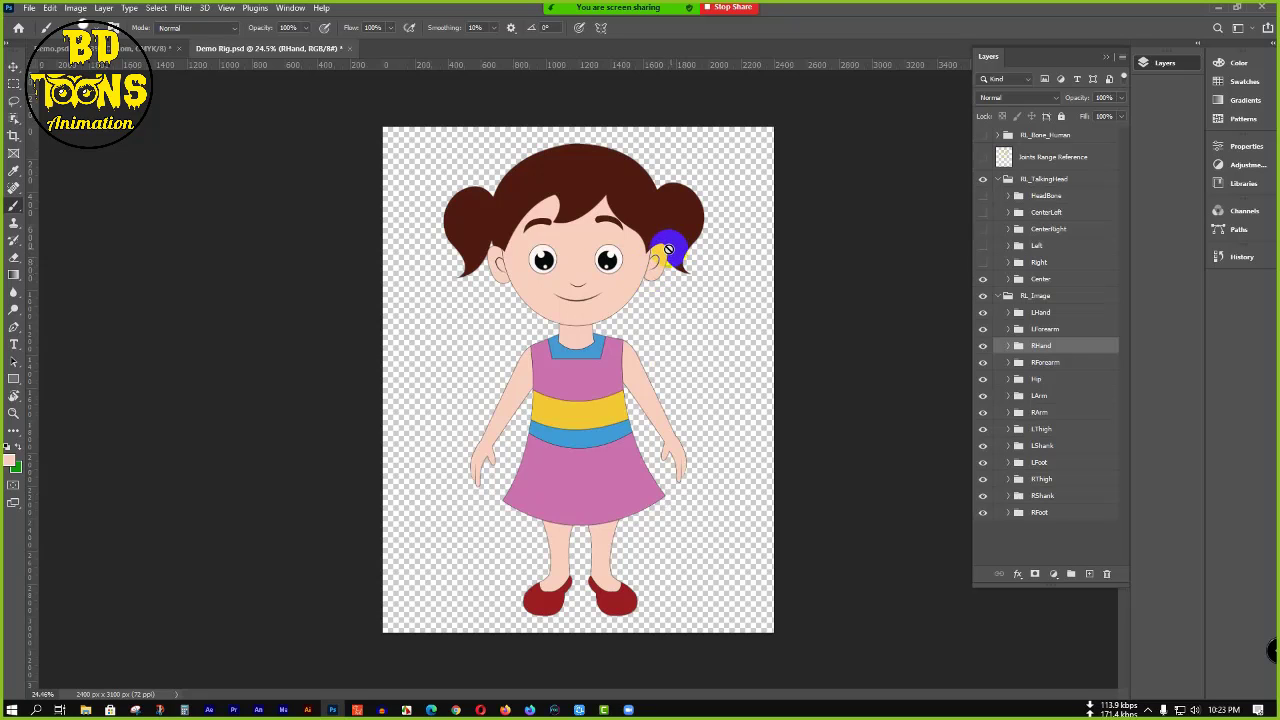
scroll(641, 325, up, 3)
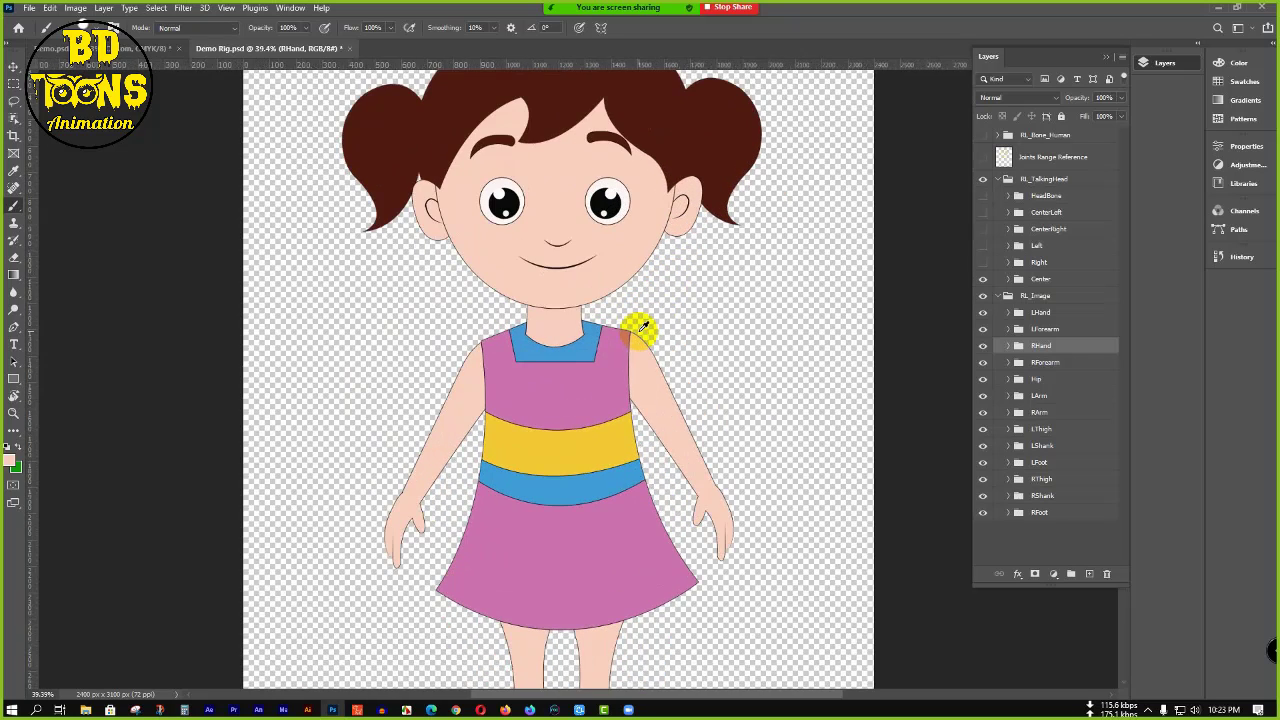
scroll(638, 327, up, 5)
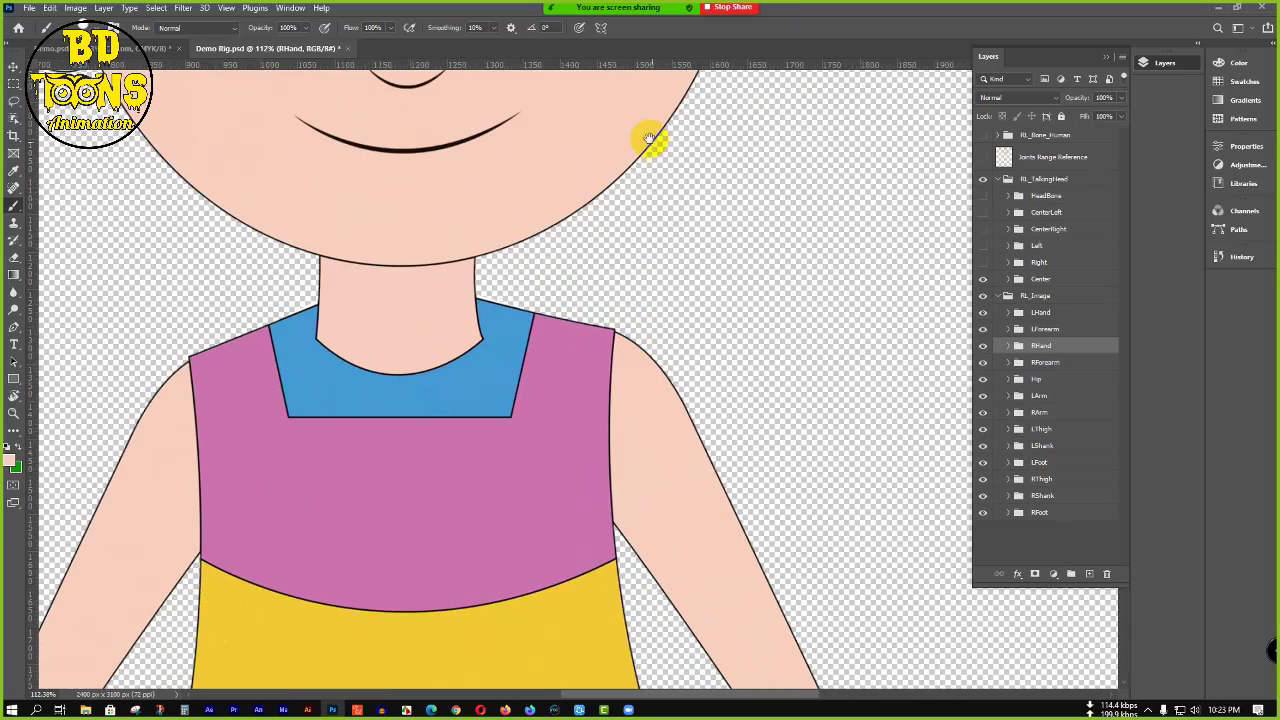
drag(651, 136, 560, 587)
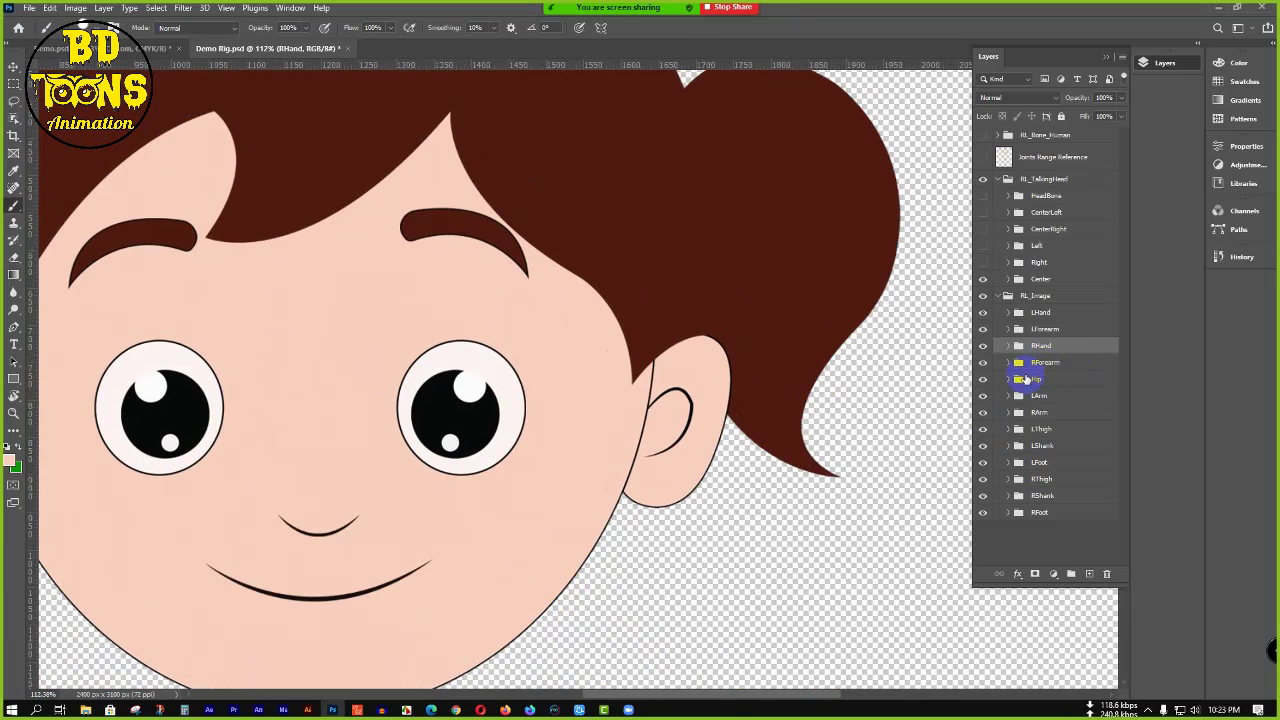
scroll(471, 413, down, 5)
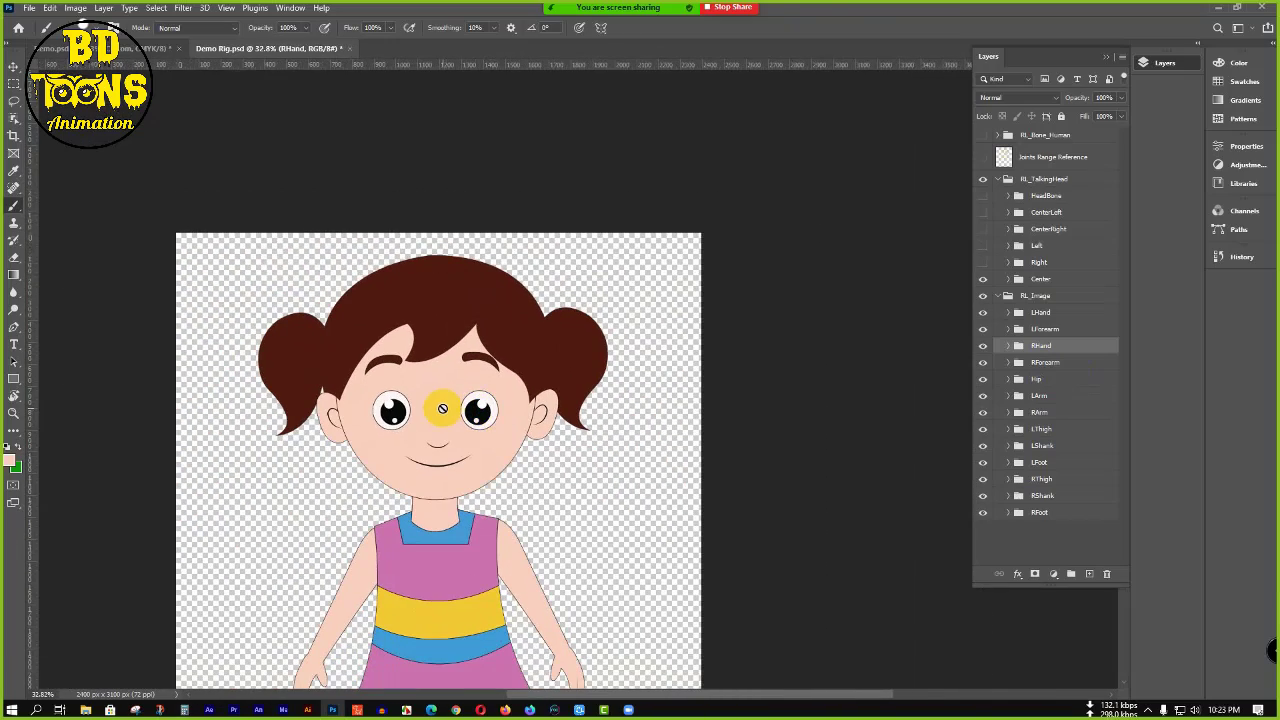
key(ctrl+0)
- Move the L Brow and R Brow layers down so both eyebrows sit just above the eyes
scroll(572, 176, up, 4)
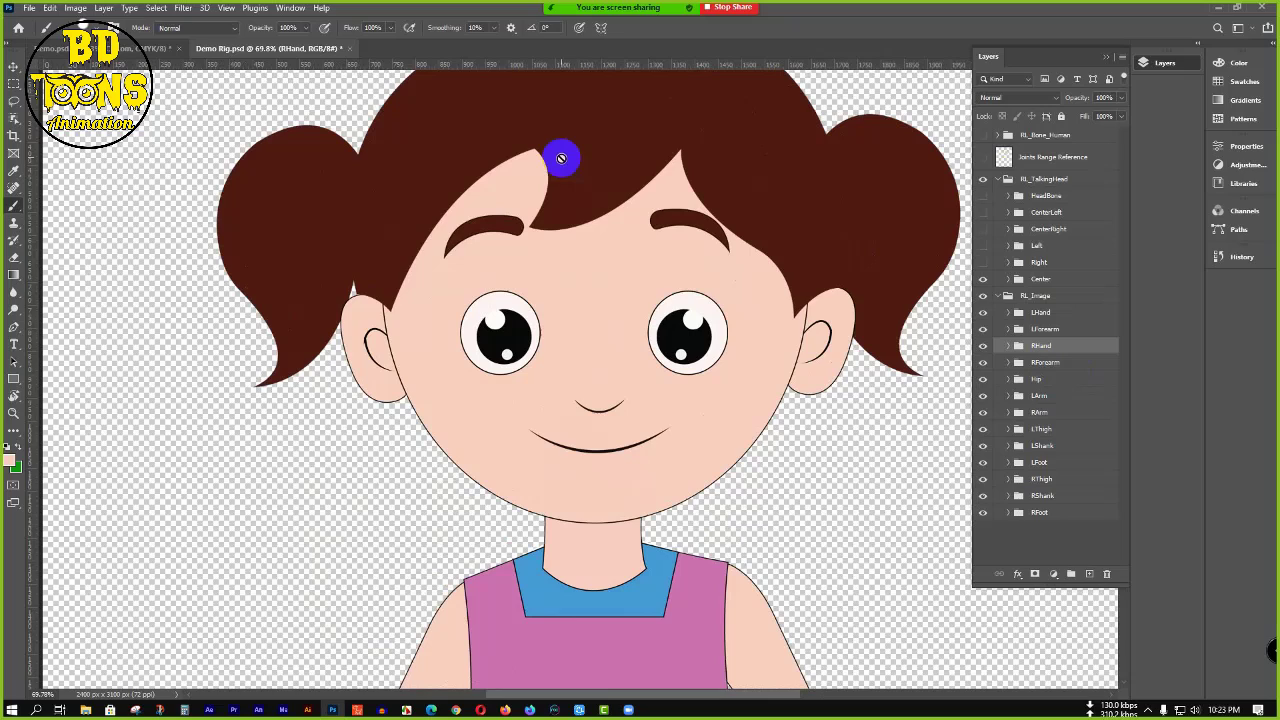
key(v)
drag(678, 216, 685, 257)
drag(525, 236, 501, 265)
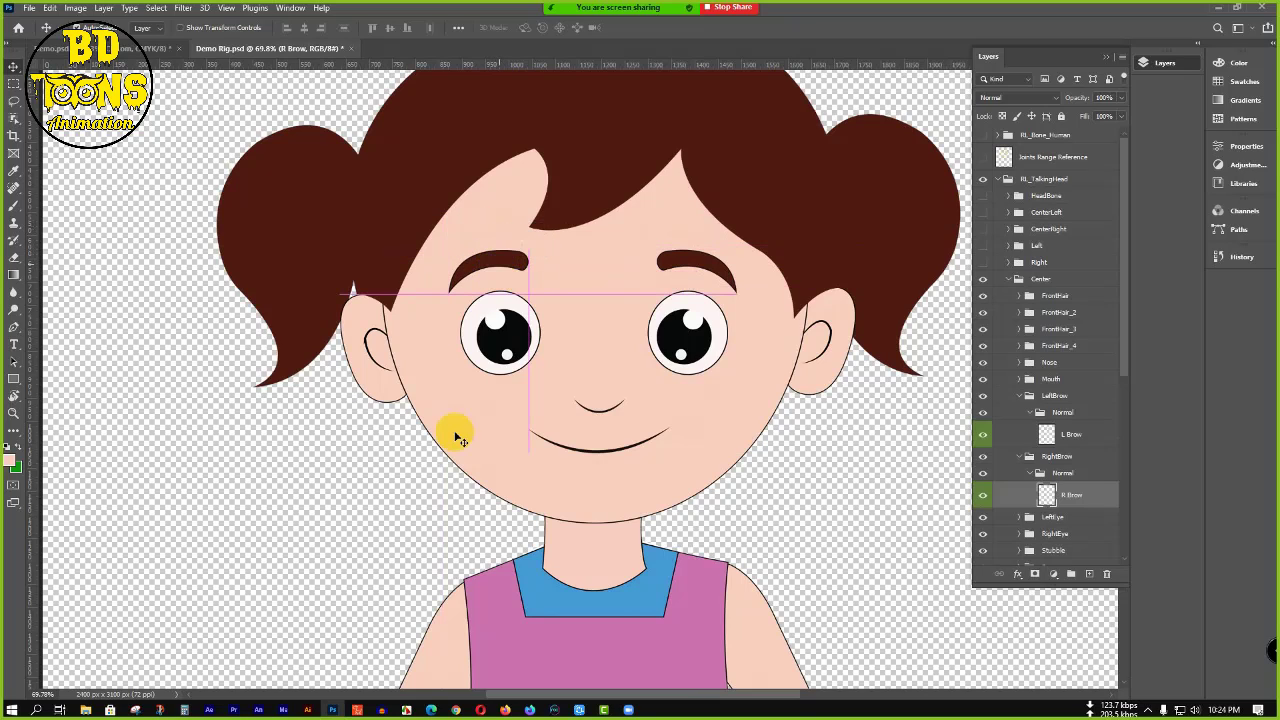
click(371, 520)
- Move the nose slightly up, farther from the mouth and centred between the eyes
scroll(500, 400, down, 5)
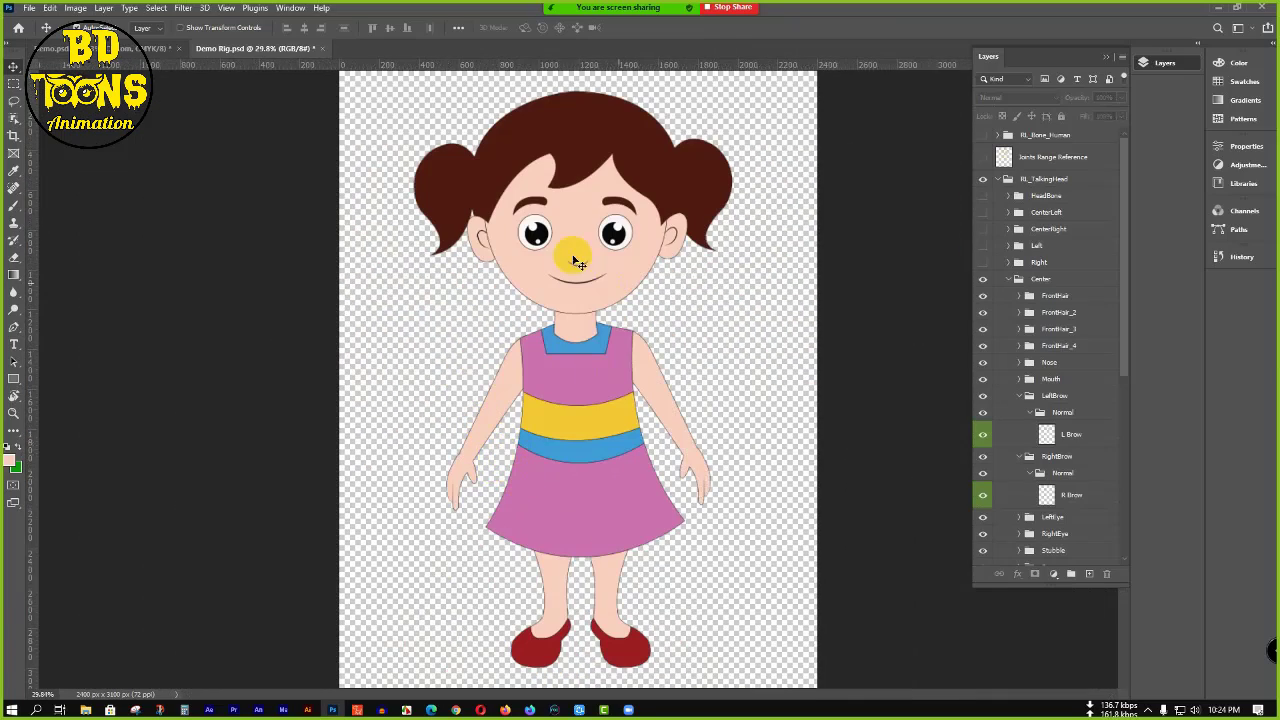
scroll(575, 250, up, 5)
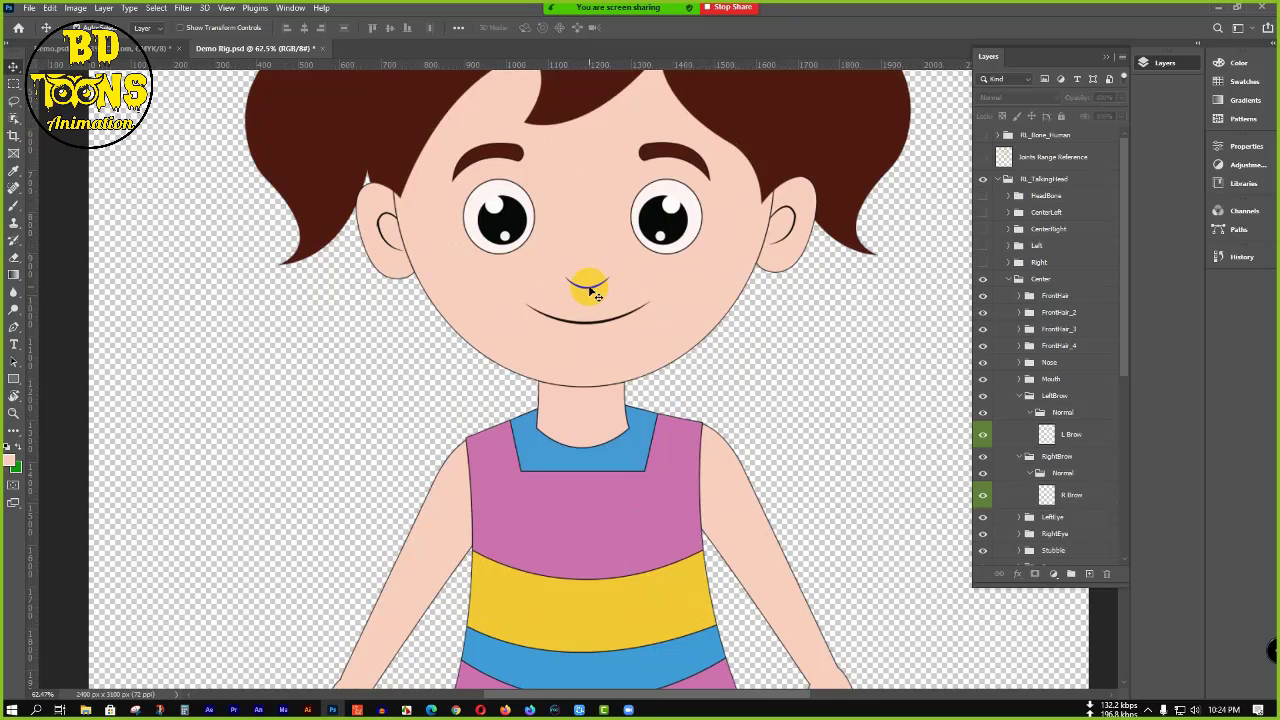
drag(592, 282, 584, 270)
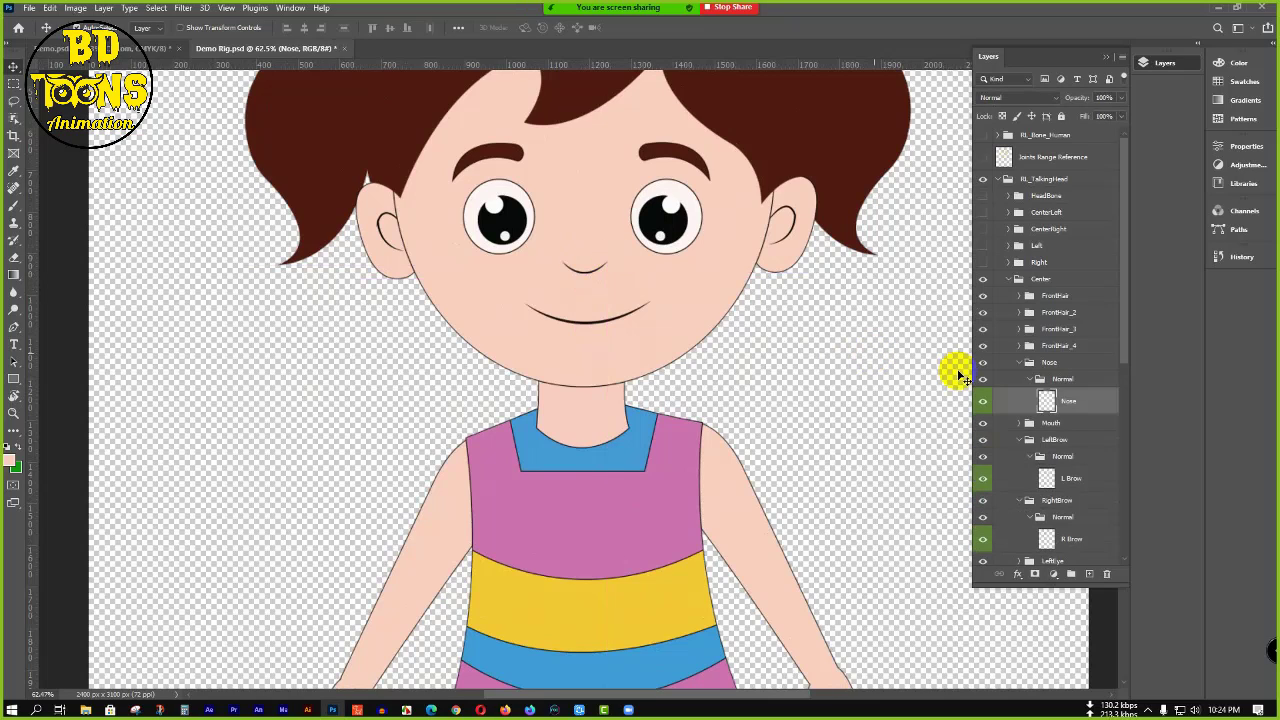
- Collapse the nose's Normal group, the LeftBrow and RightBrow groups, and the Center head group
click(1033, 382)
click(1031, 380)
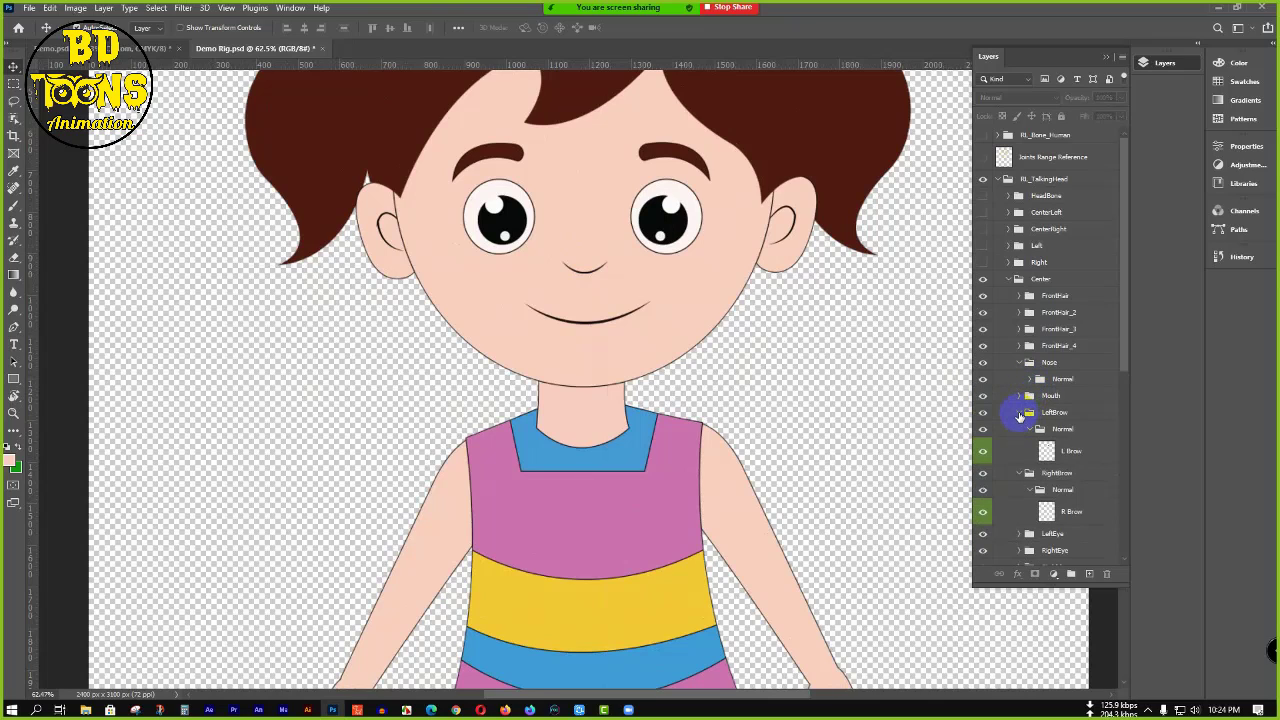
click(1020, 413)
click(1023, 430)
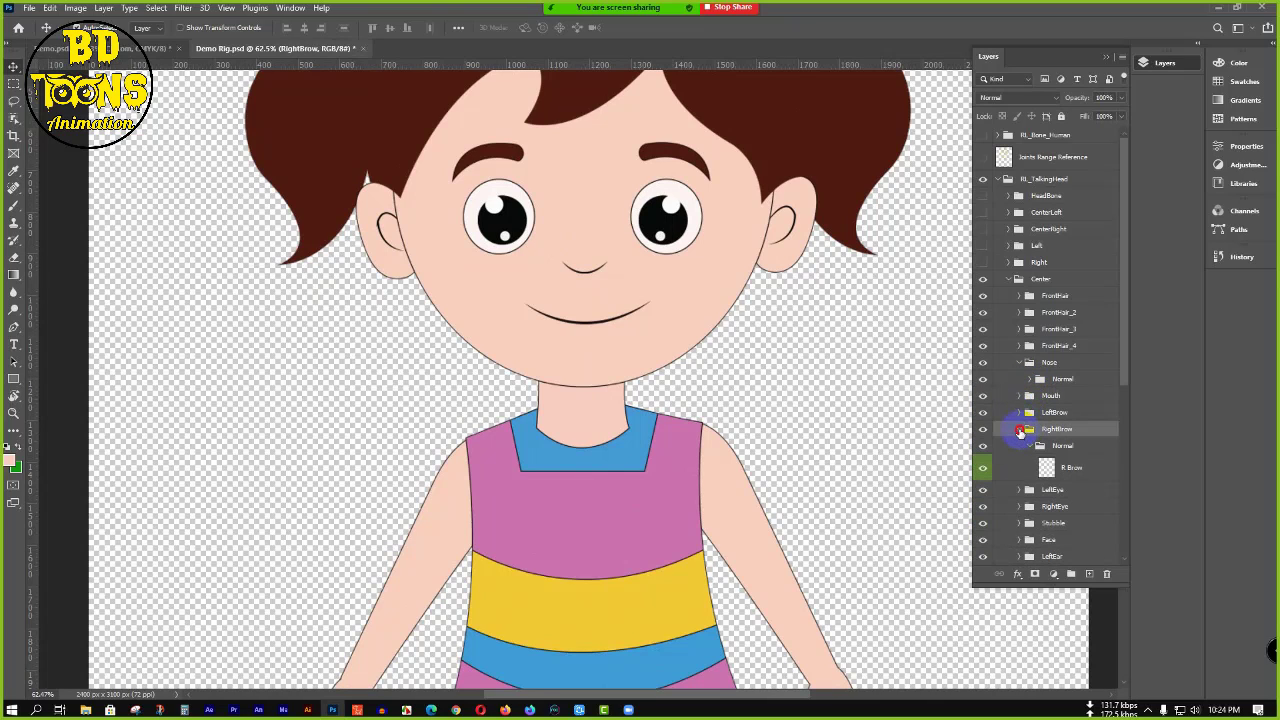
click(1020, 430)
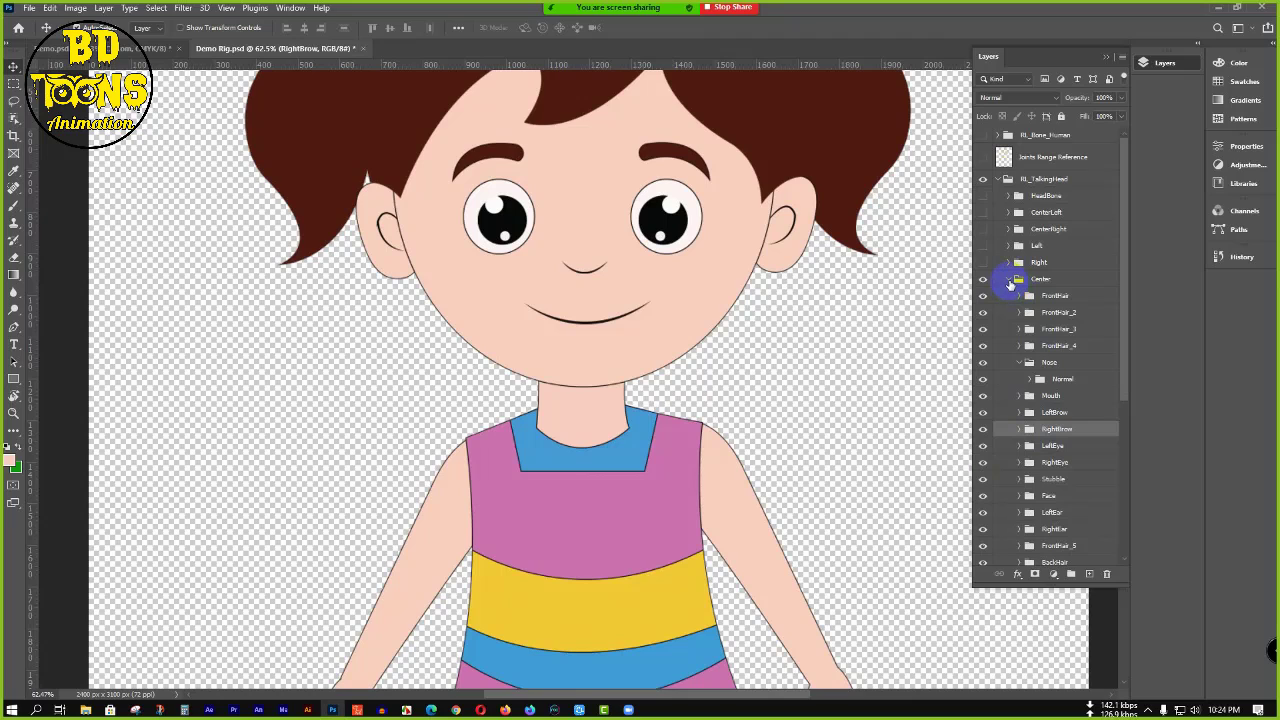
click(1010, 283)
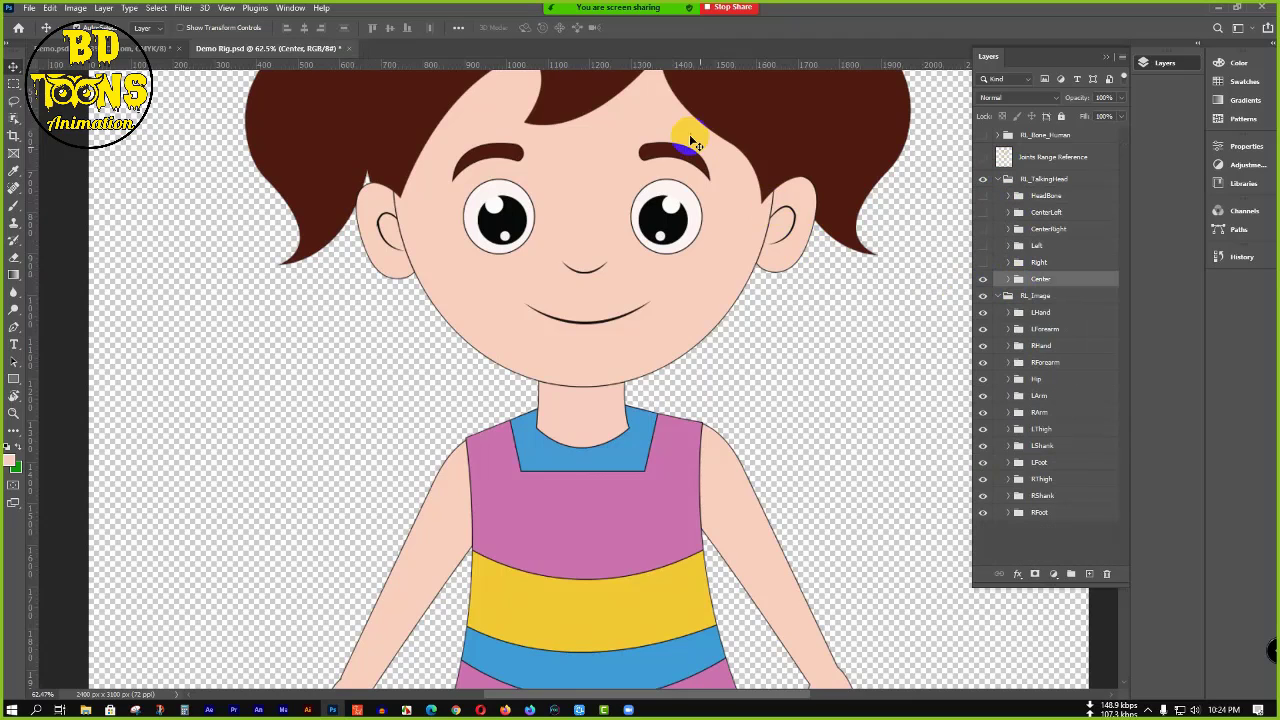
drag(690, 202, 690, 287)
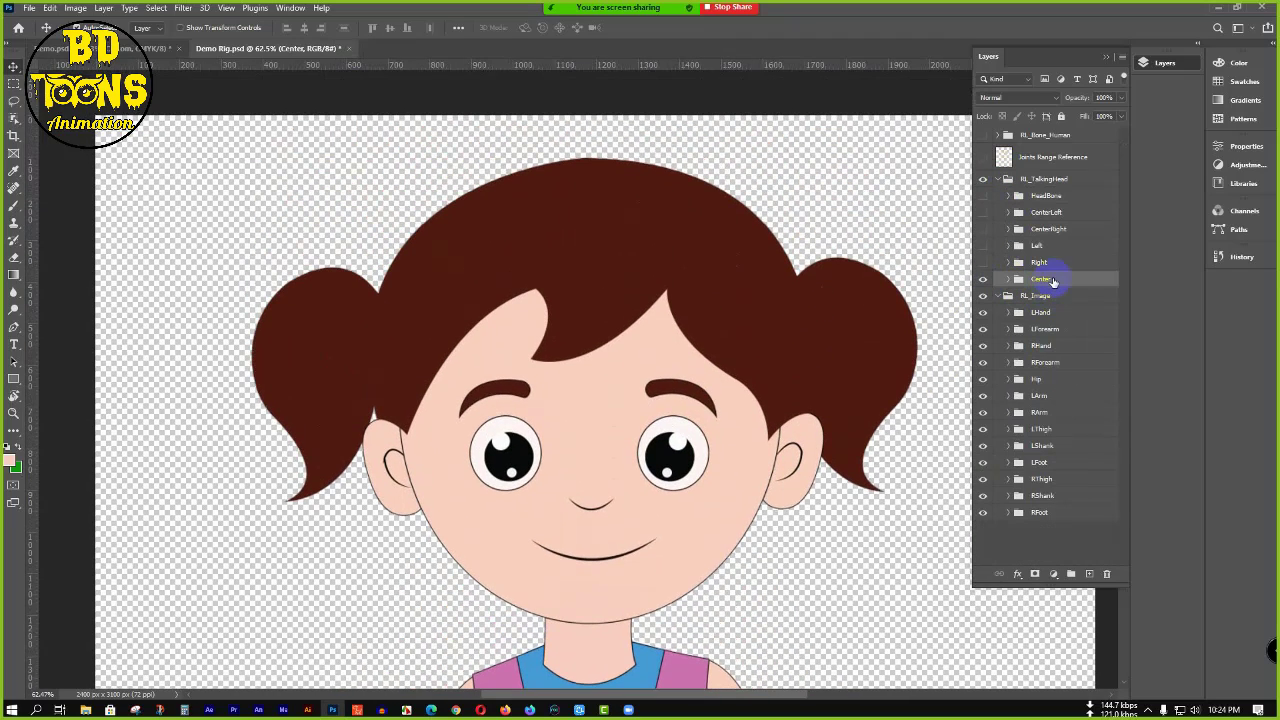
- Show the HeadBone group and move the Nose bone marker up onto the centre of the nose
click(984, 196)
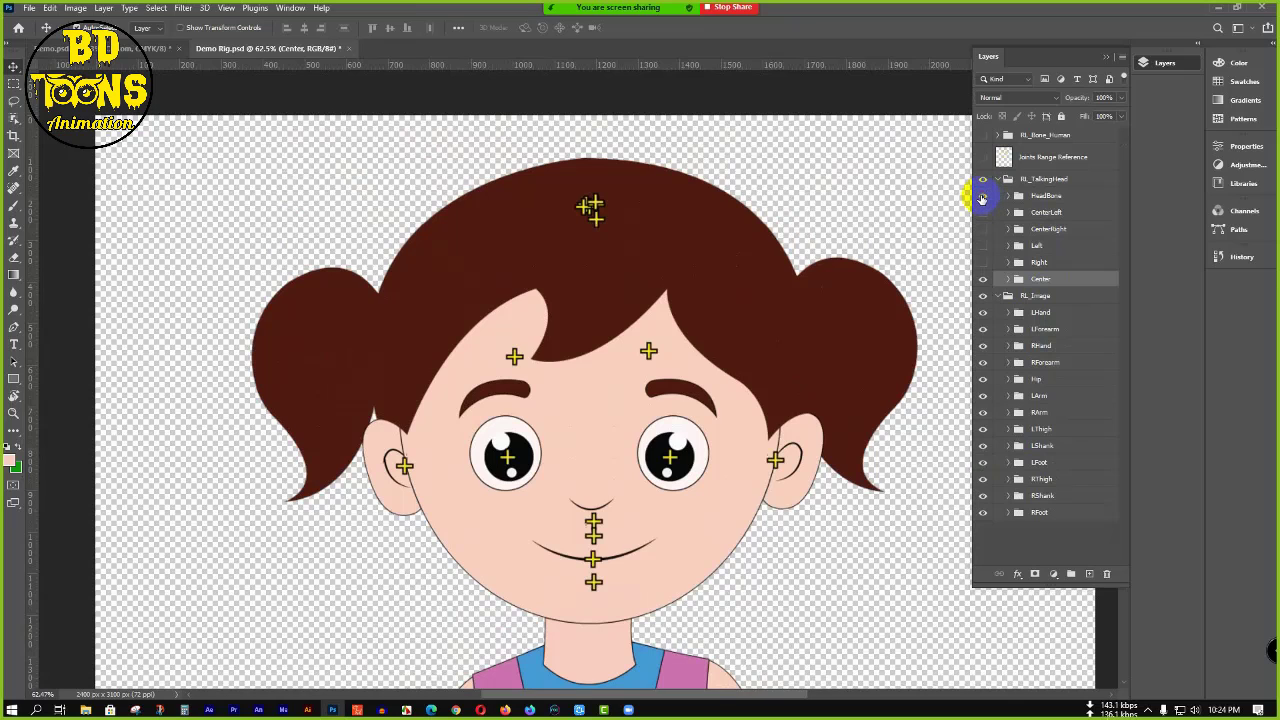
scroll(563, 362, up, 3)
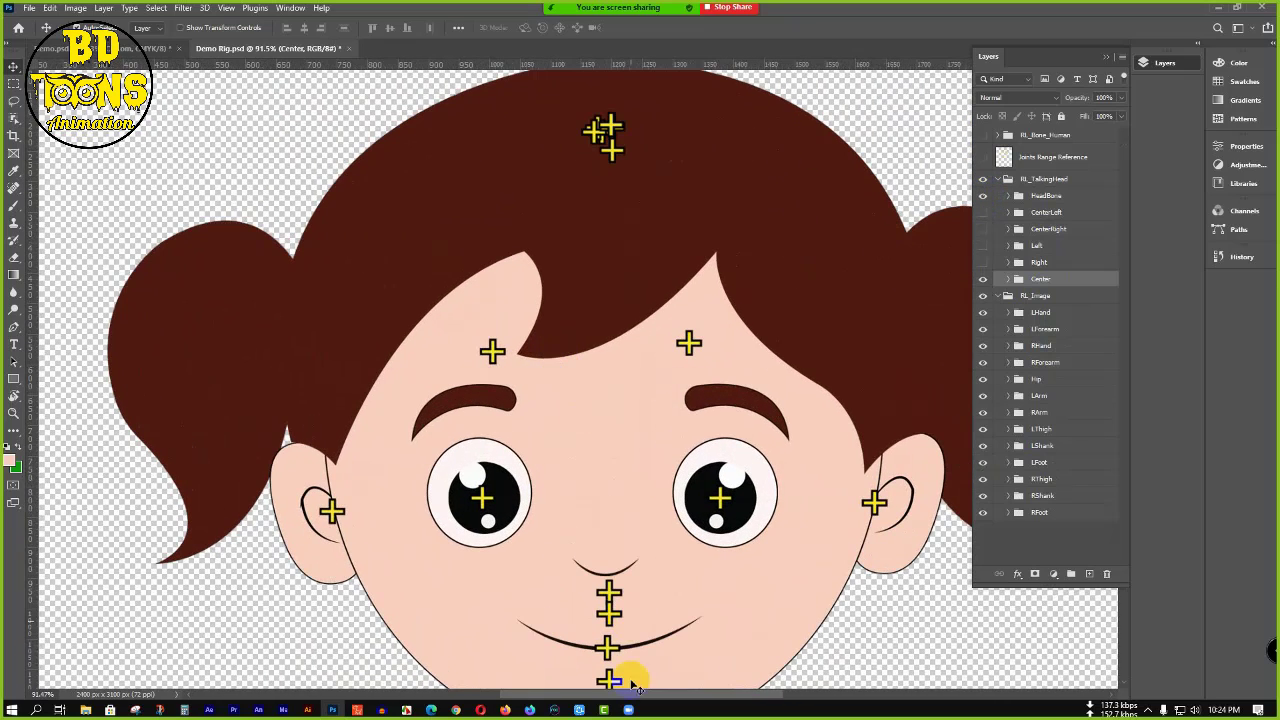
click(618, 602)
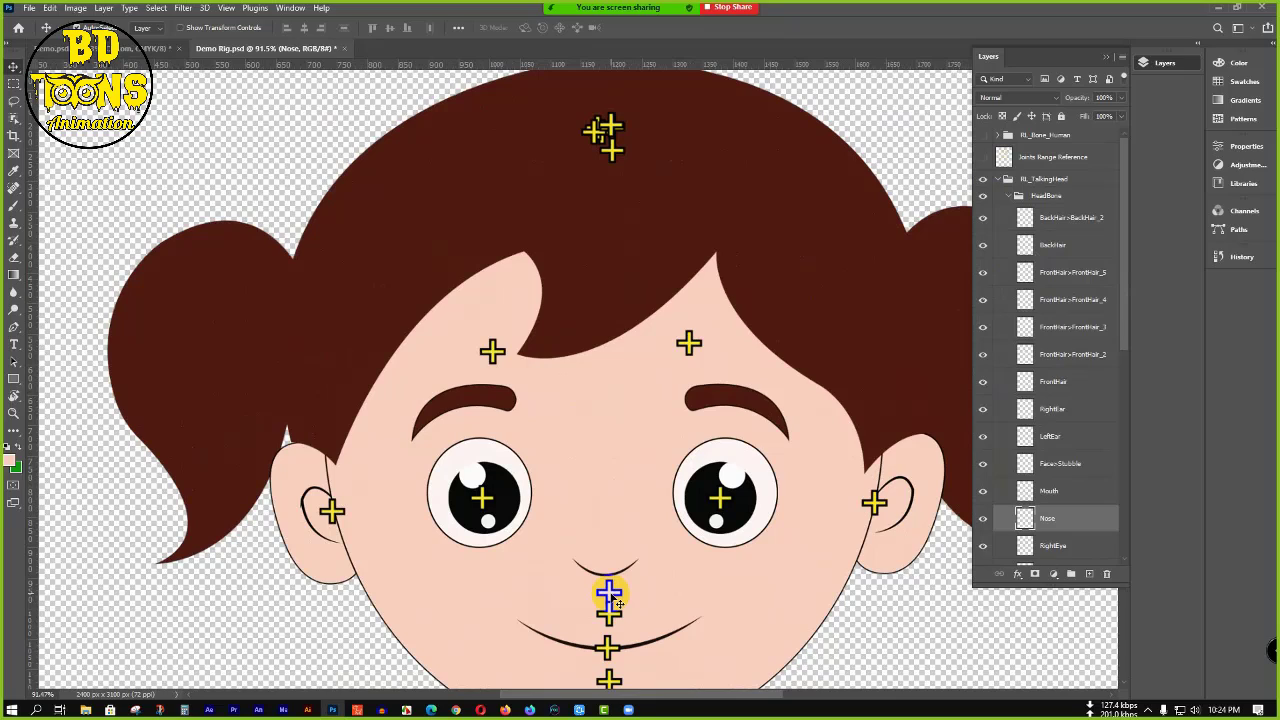
drag(618, 602, 604, 573)
- Move the RightBrow and LeftBrow bone markers down onto the inner ends of the eyebrows, then deselect the layers
click(491, 350)
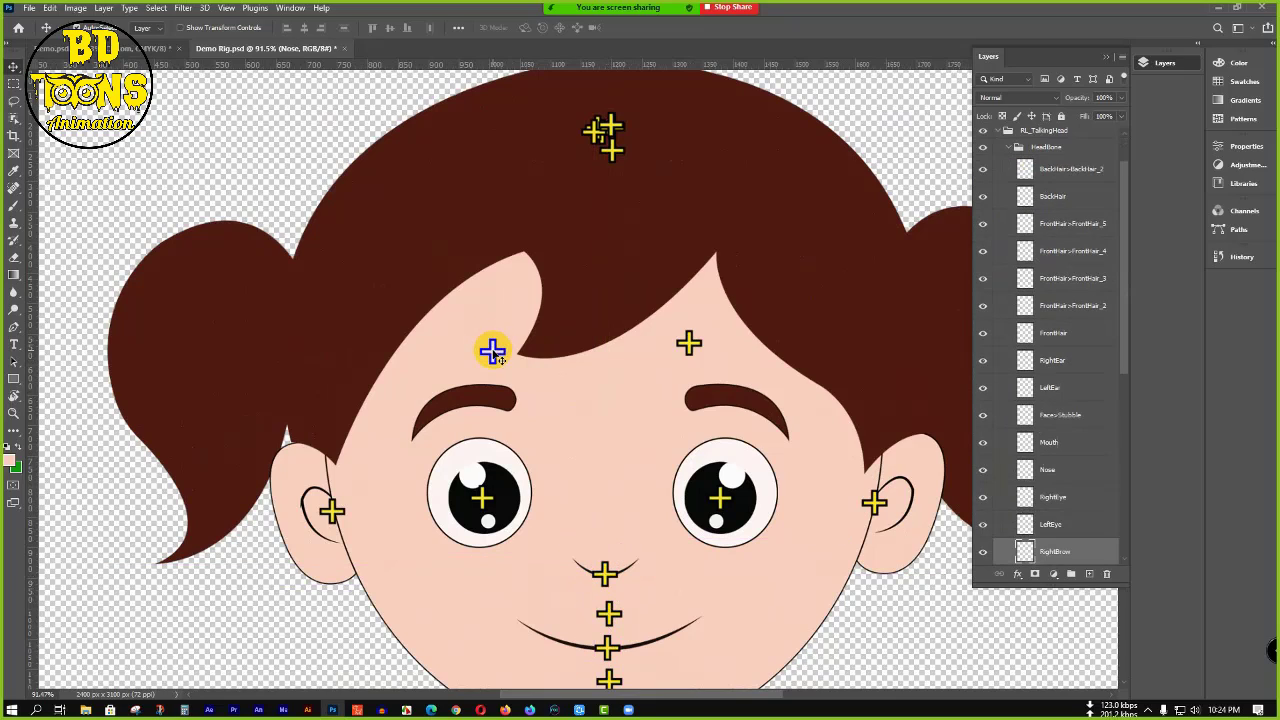
drag(491, 350, 501, 397)
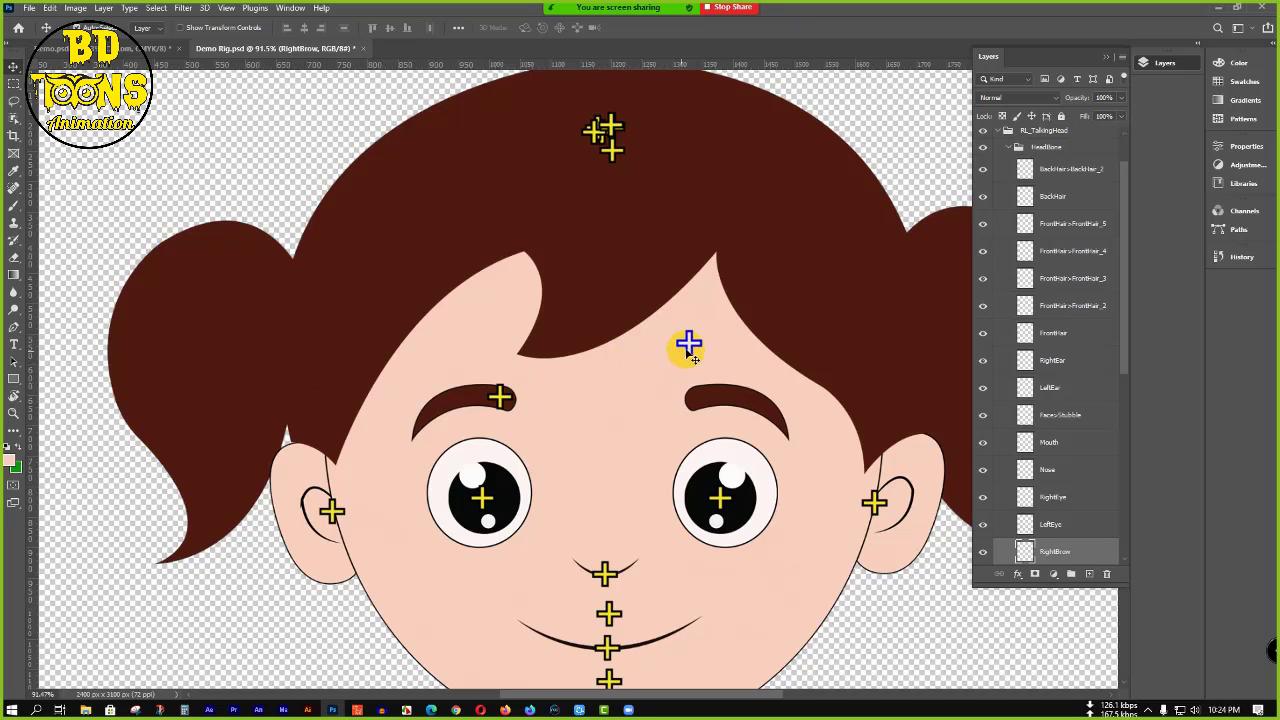
click(689, 343)
drag(688, 342, 700, 397)
click(926, 160)
- Save Demo Rig.psd with the whole character in view
scroll(551, 237, down, 7)
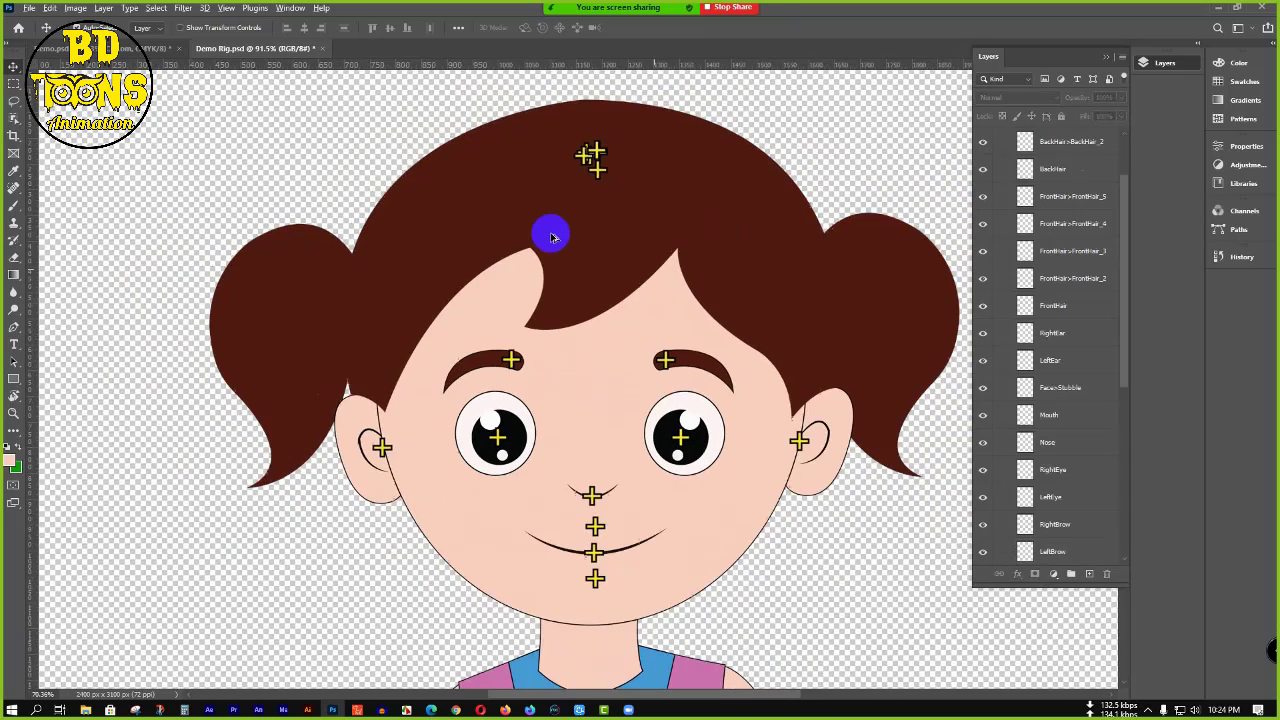
scroll(551, 237, down, 5)
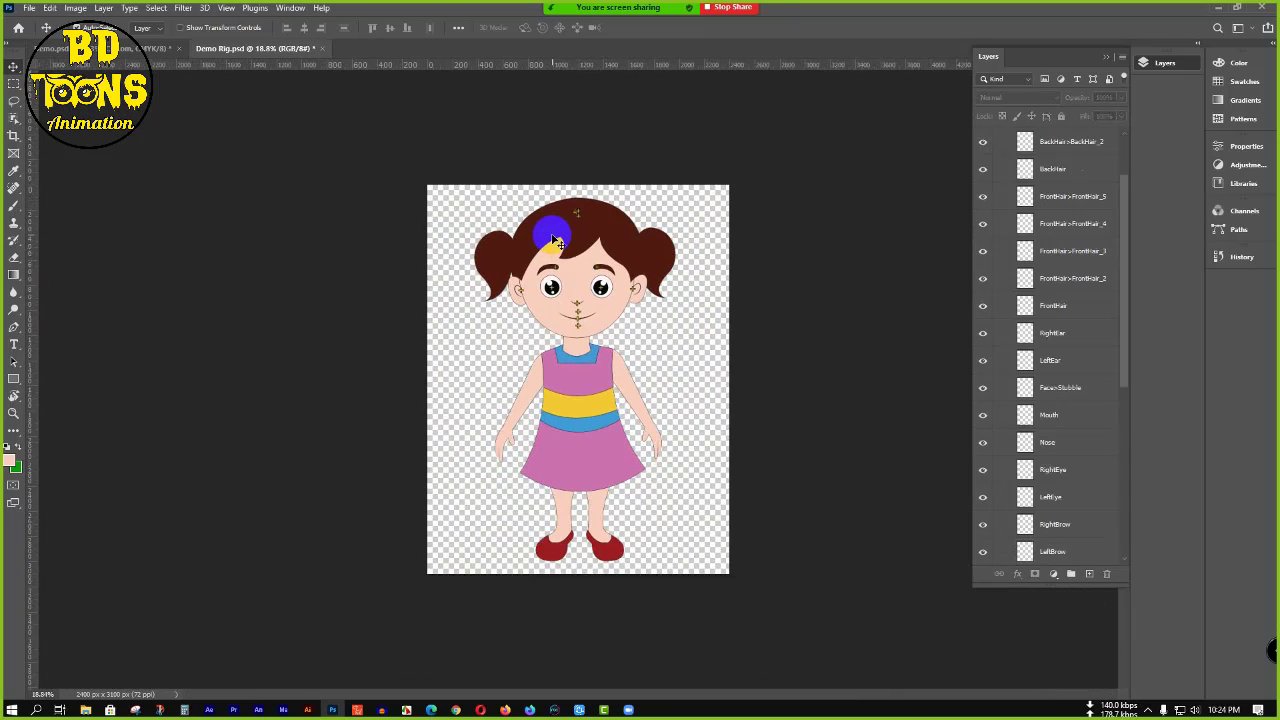
key(ctrl+s)
- Show the RL_Bone_Human group, keep Joints Range Reference hidden, and collapse the RL_TalkingHead and RL_Image groups
scroll(996, 266, up, 3)
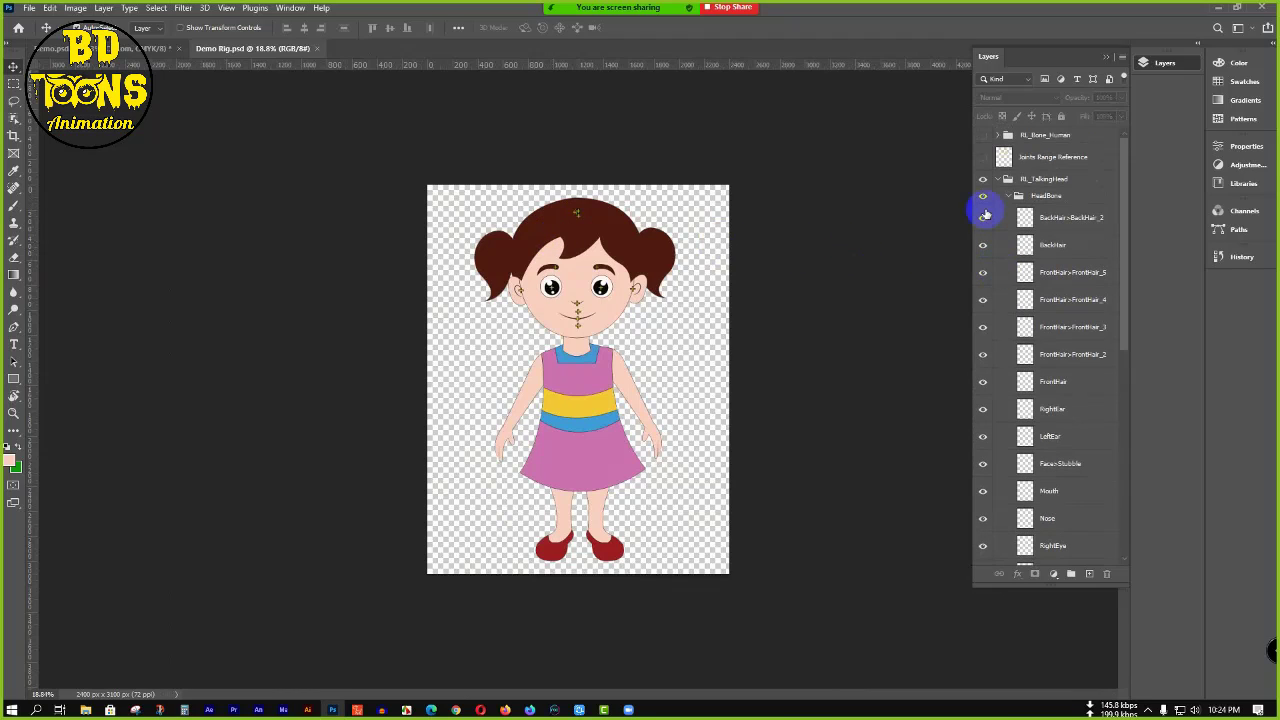
click(998, 179)
click(984, 157)
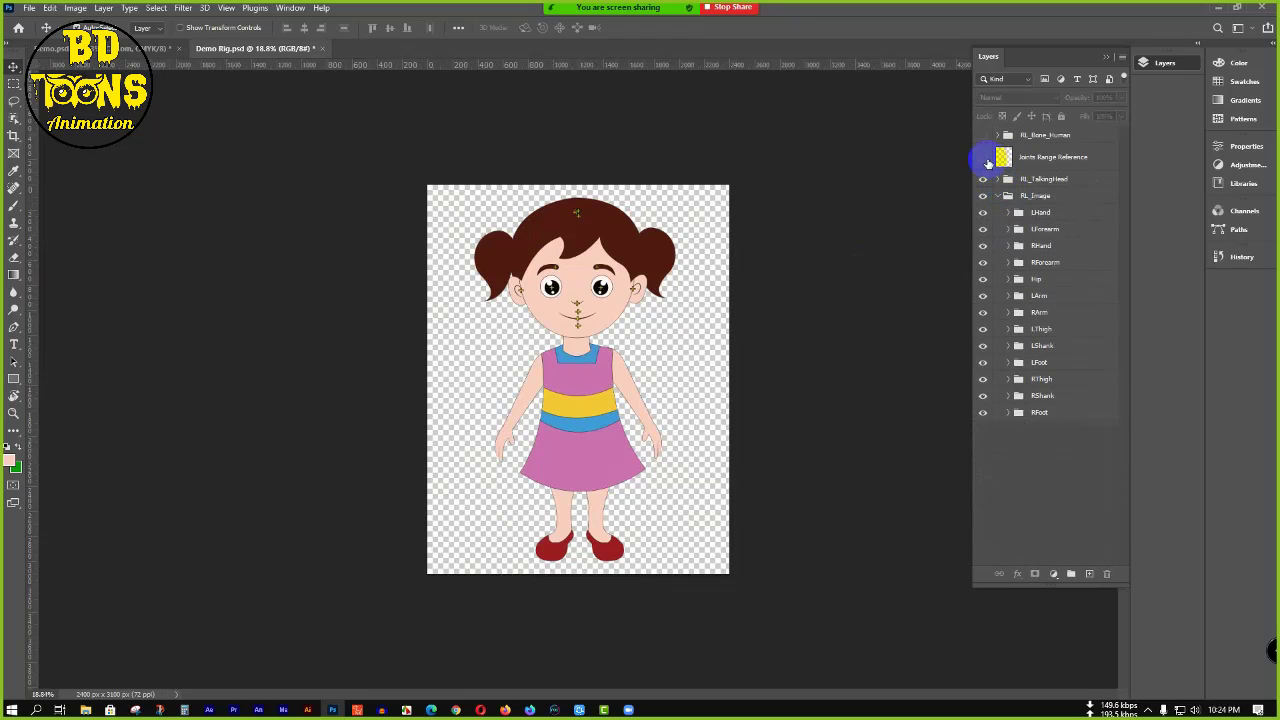
click(984, 137)
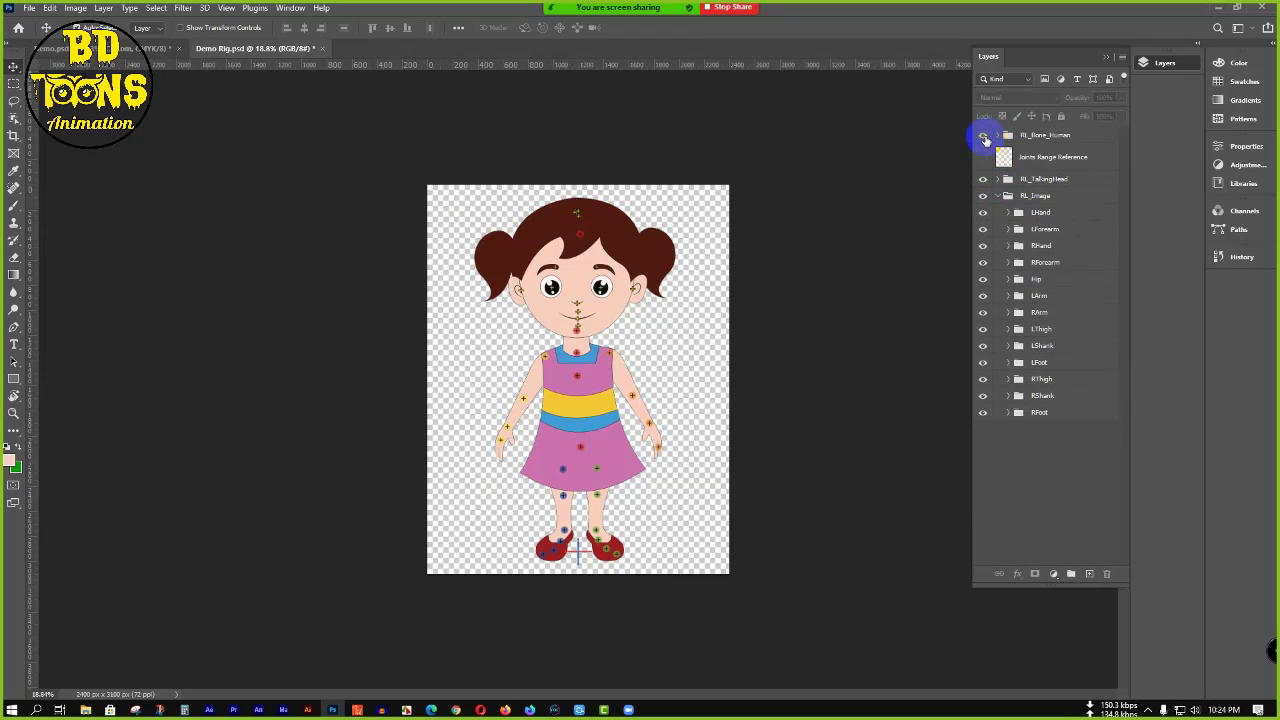
click(998, 197)
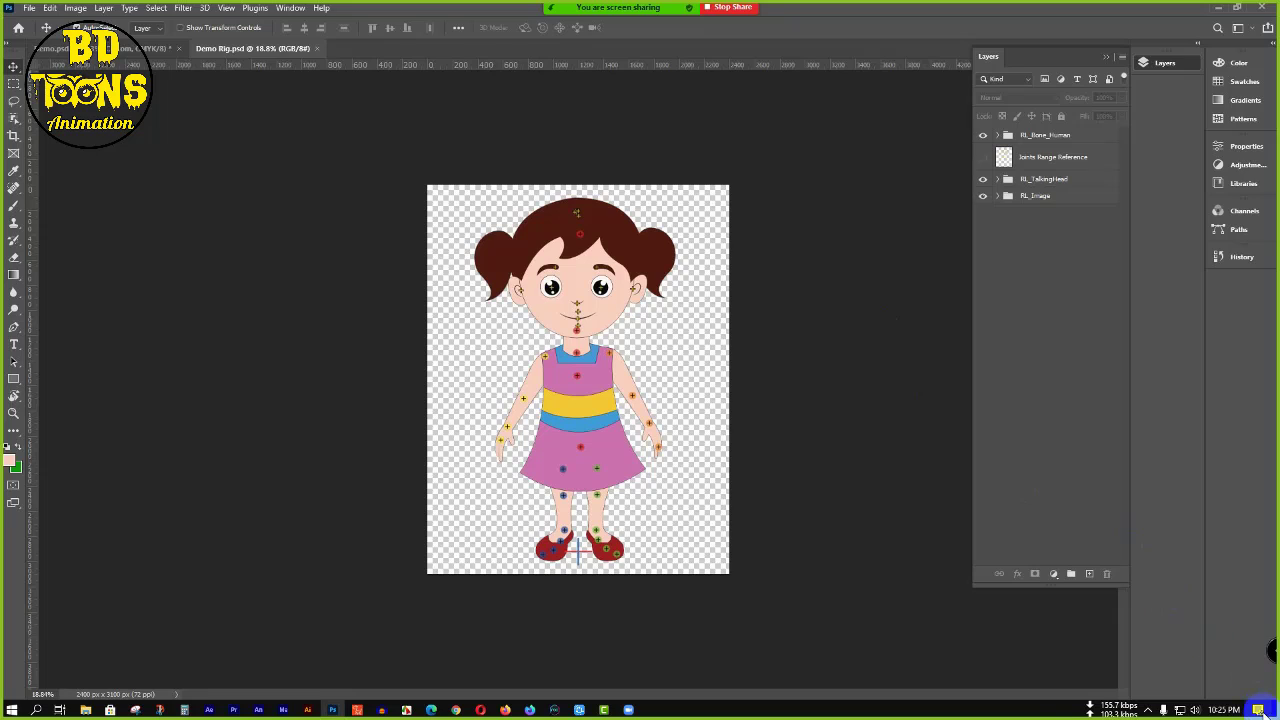
- Clear all Windows notifications and return to the character document
click(1257, 712)
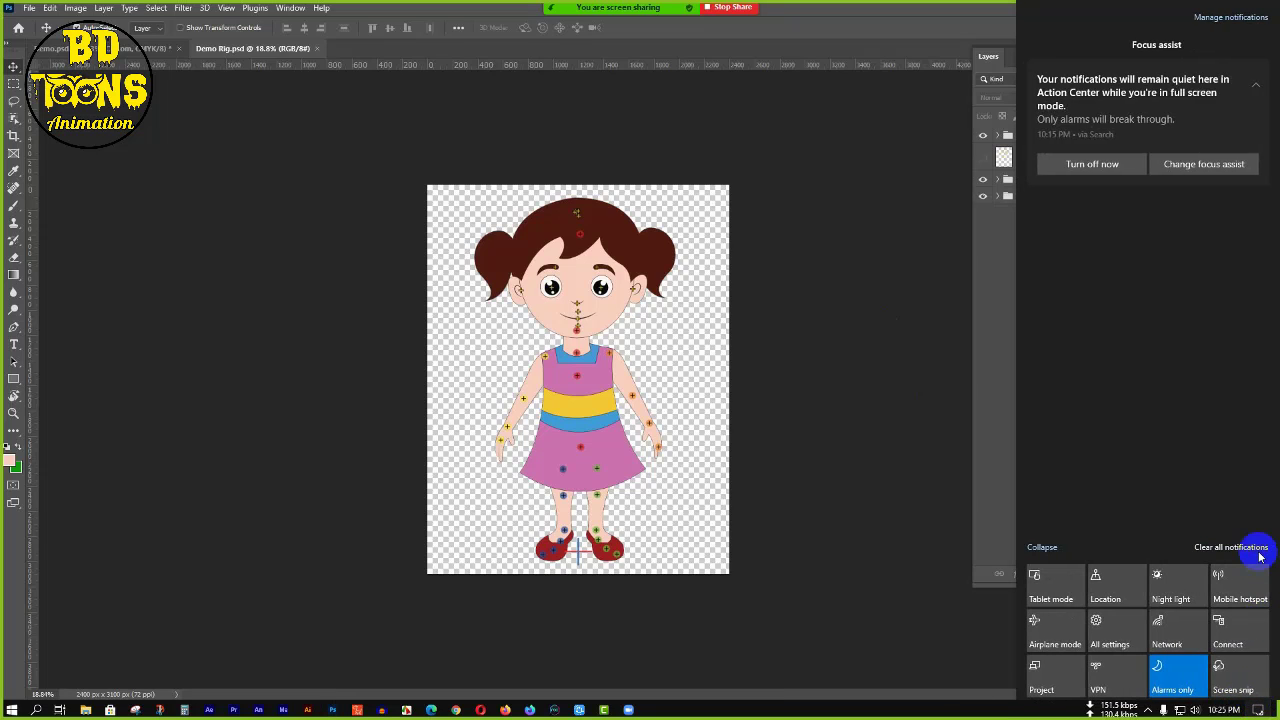
click(1245, 545)
click(840, 403)
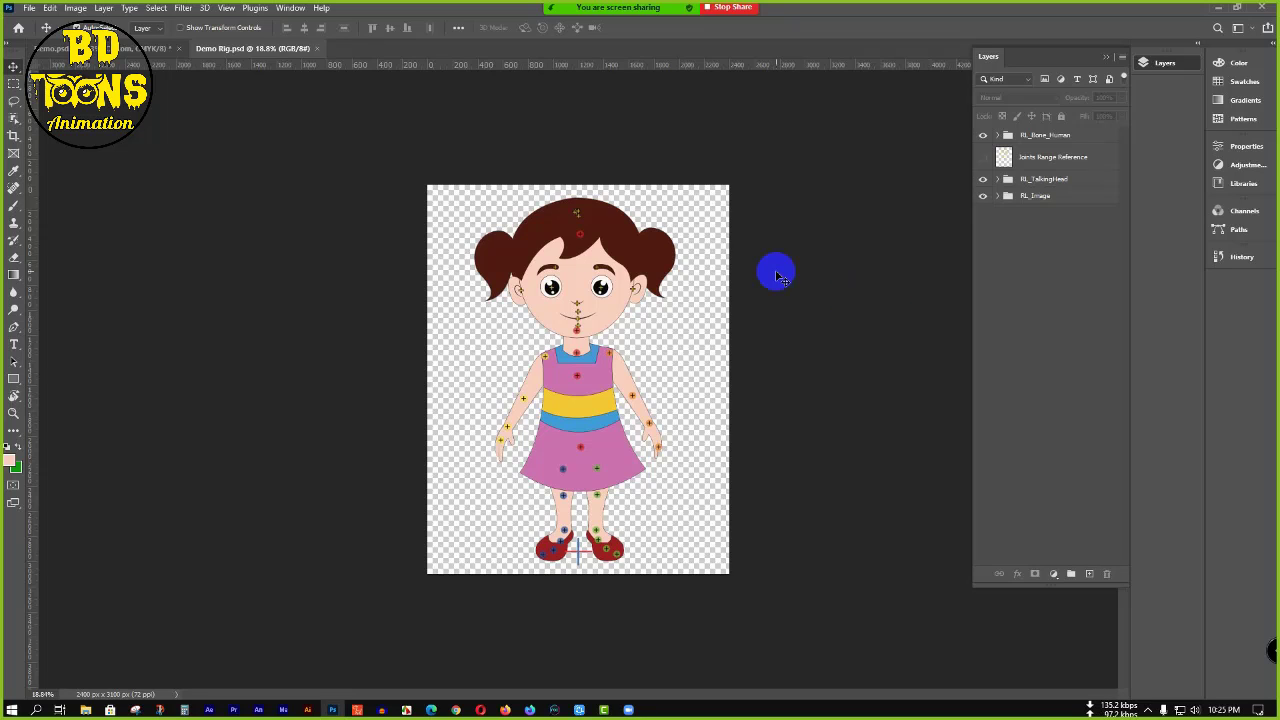
- Check the character's bone markers up close, then put away the floating layer list and minimize Photoshop
scroll(660, 355, up, 2)
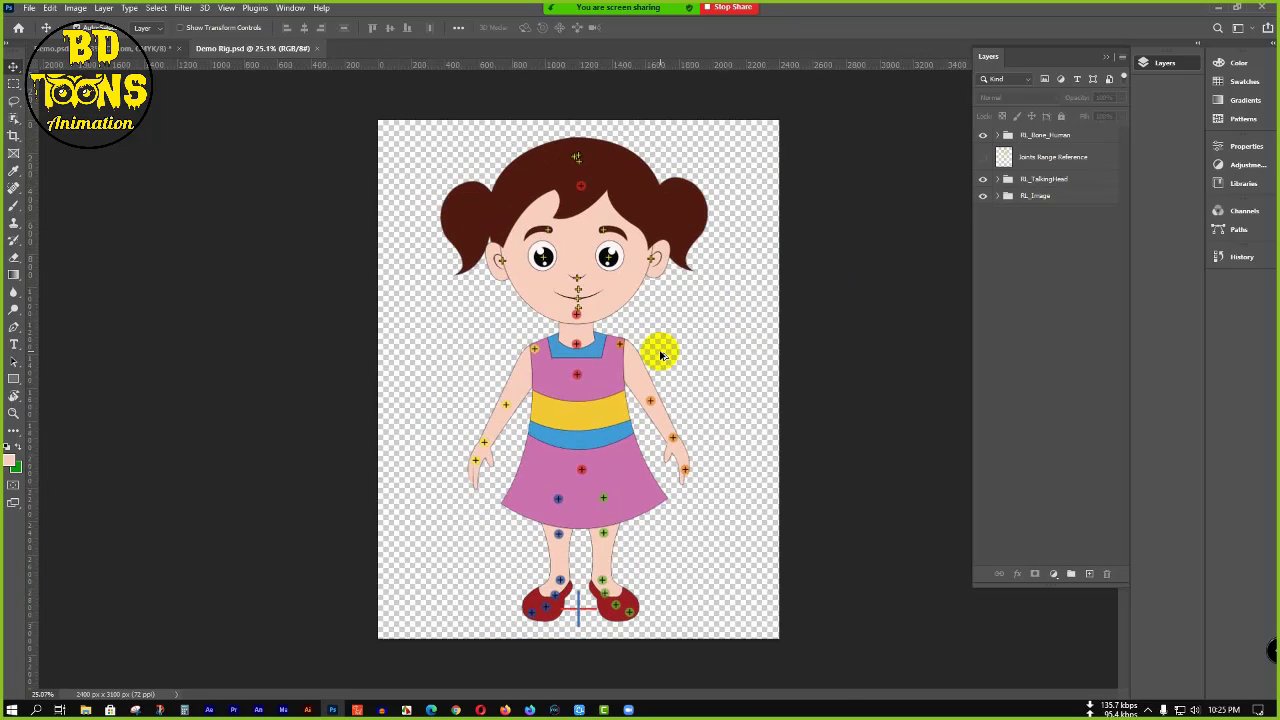
scroll(660, 355, up, 2)
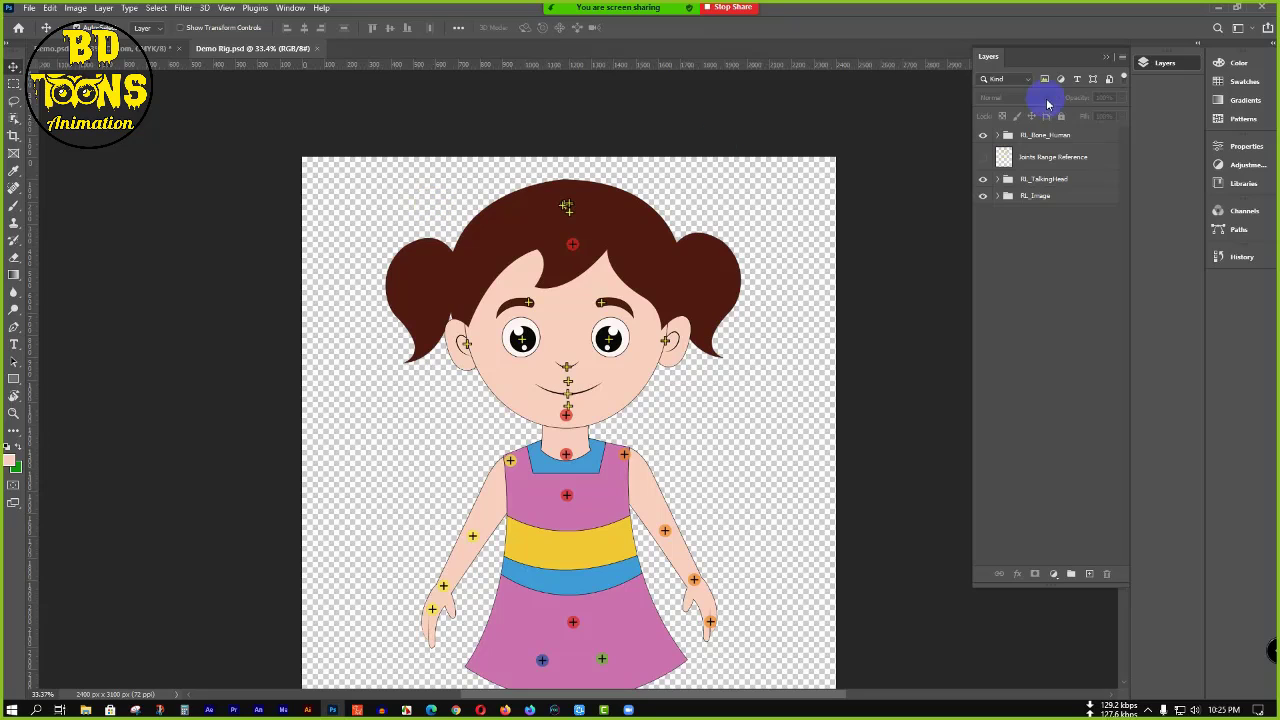
click(1106, 60)
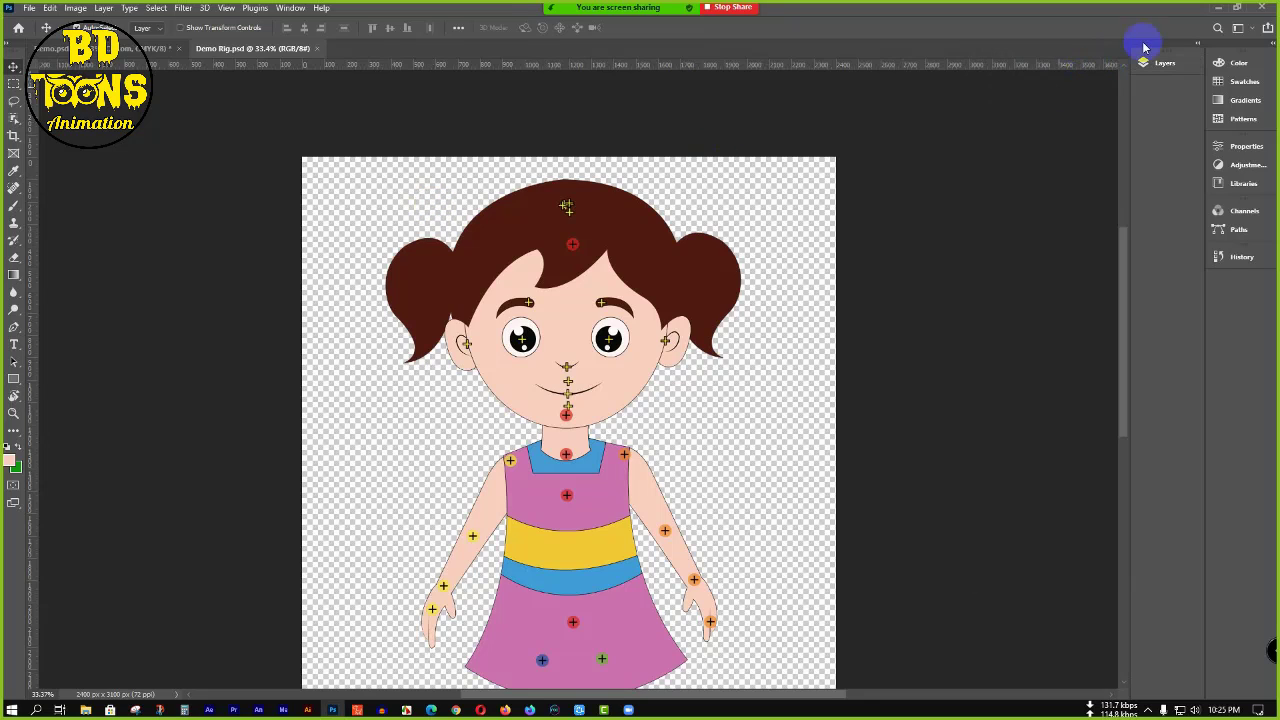
click(1222, 9)
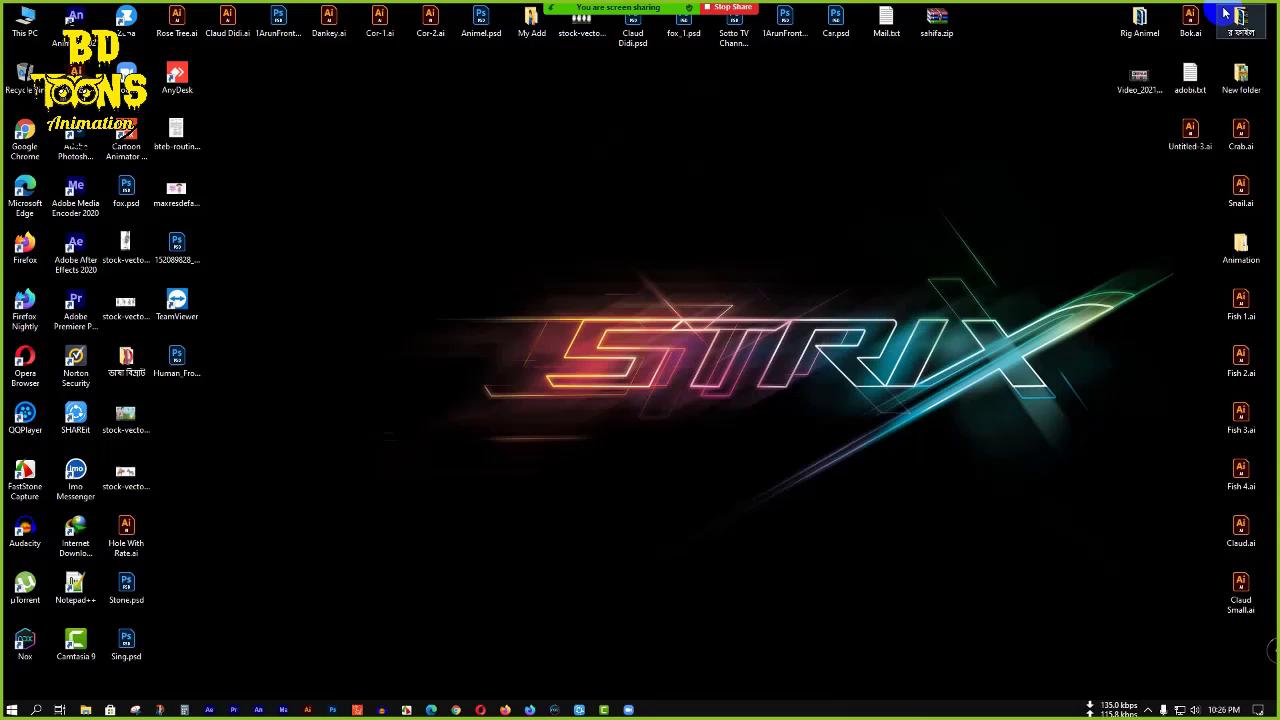
- Open the Windows network adapter options and disable the Ethernet connection
right_click(1182, 712)
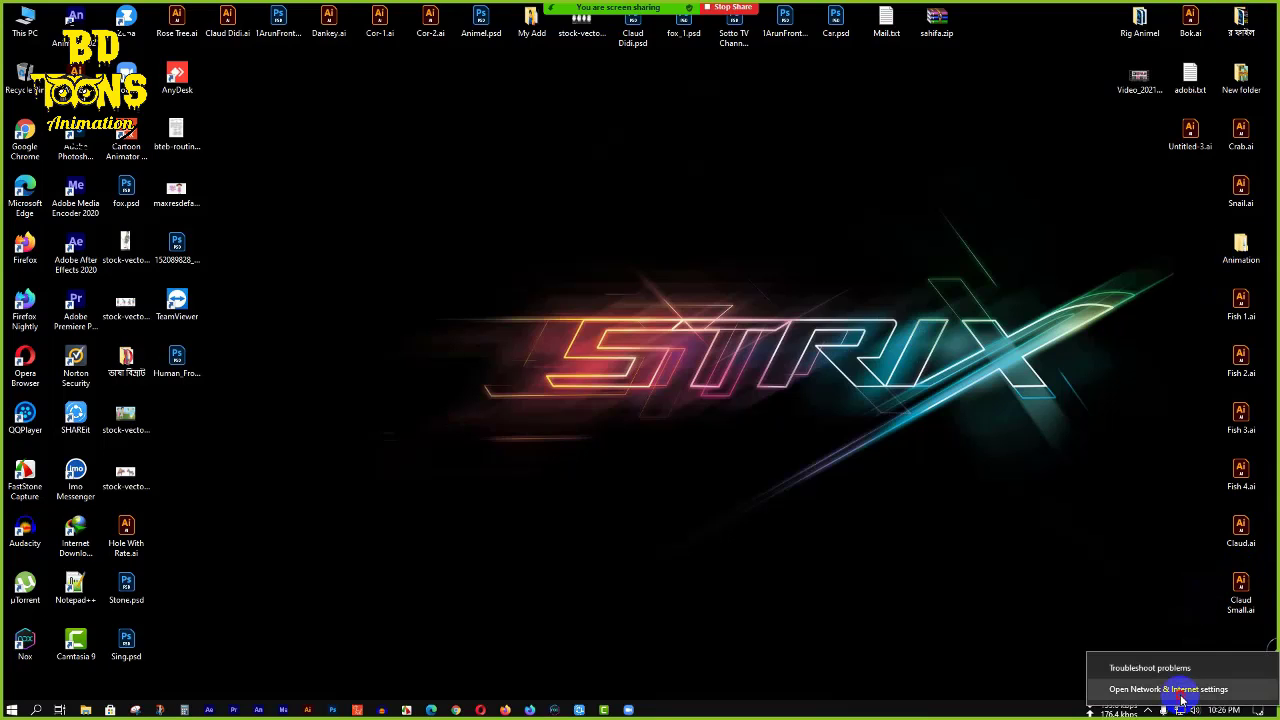
click(1180, 693)
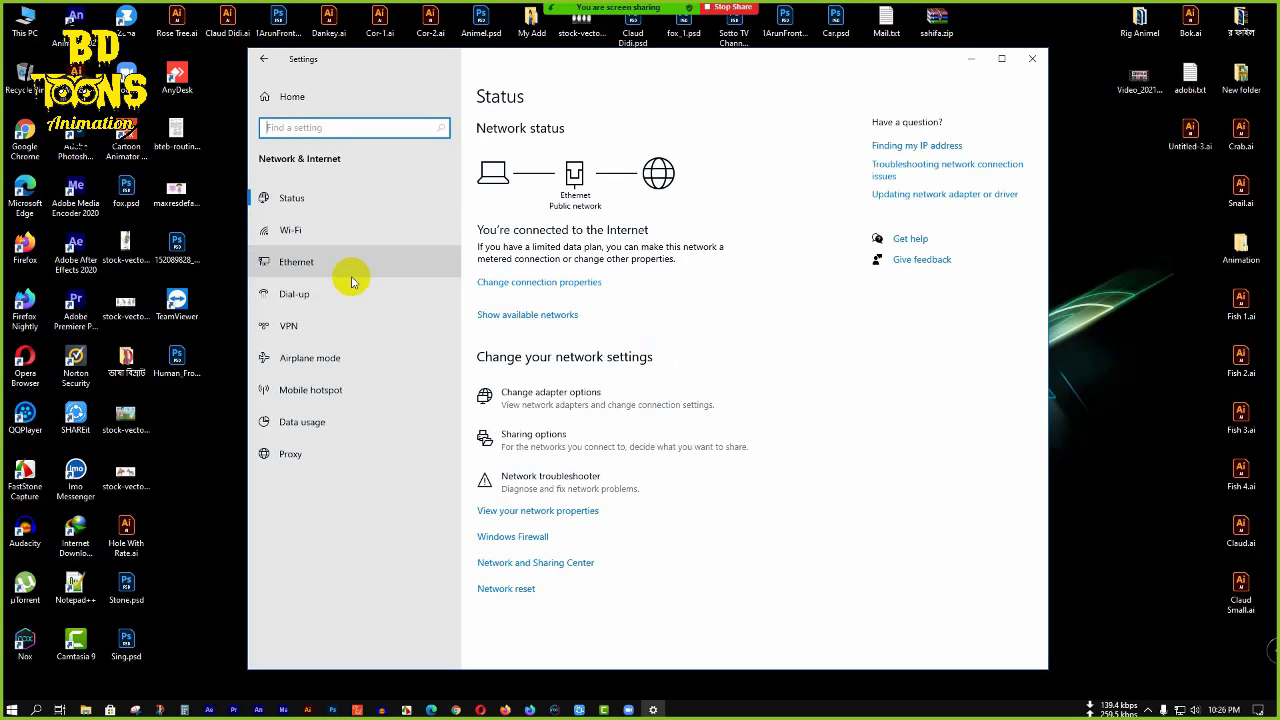
click(349, 268)
click(899, 143)
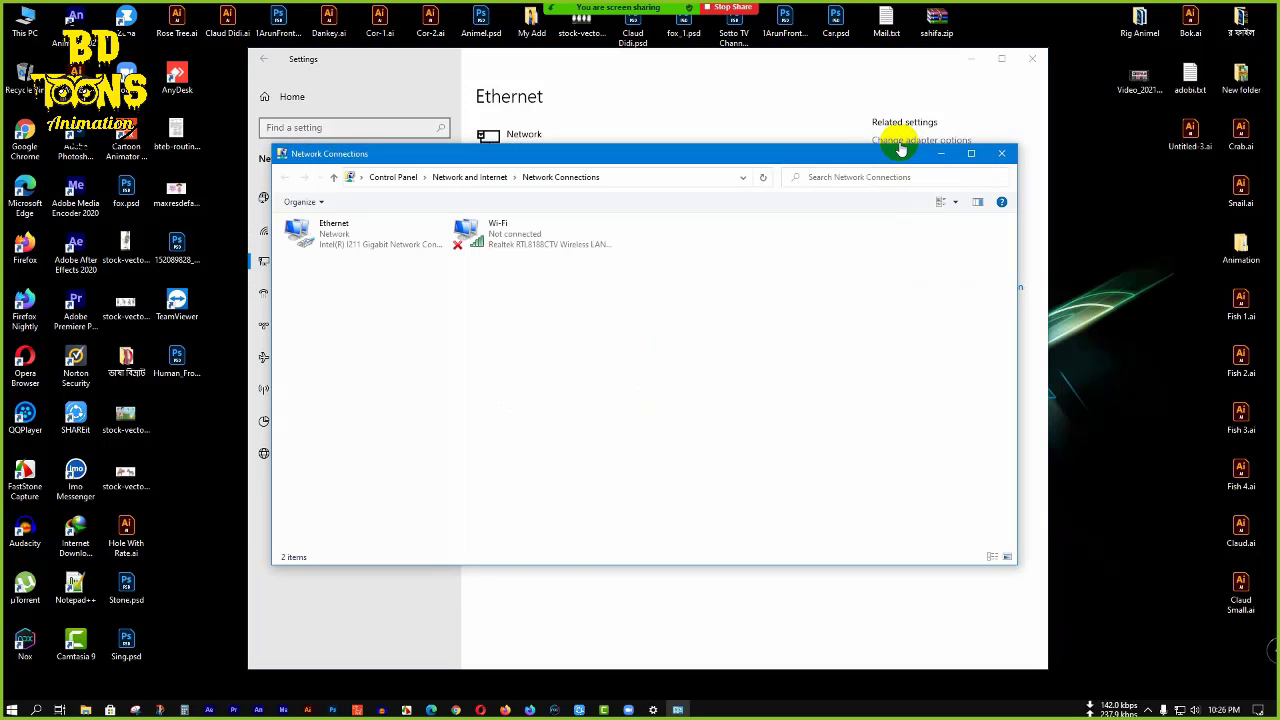
click(380, 240)
right_click(381, 241)
click(403, 251)
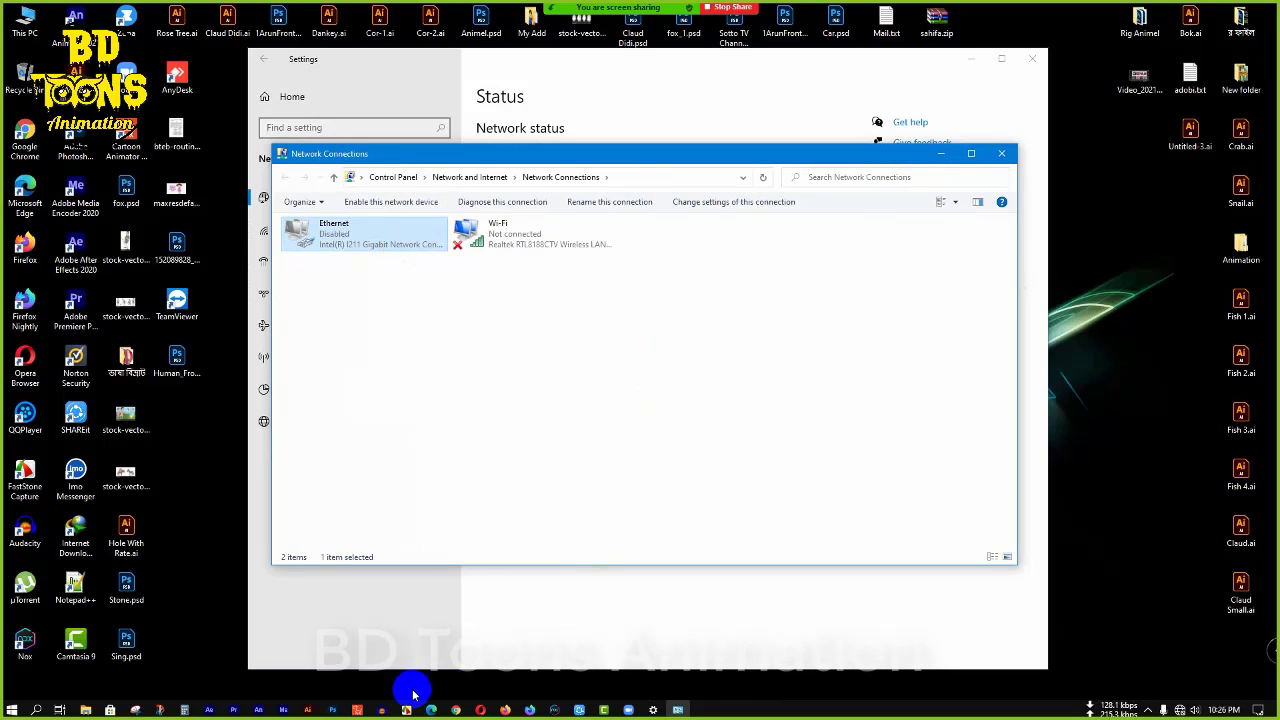
- Launch Cartoon Animator 4 from the desktop, dismissing the application error and declining the sign-up offer
click(358, 710)
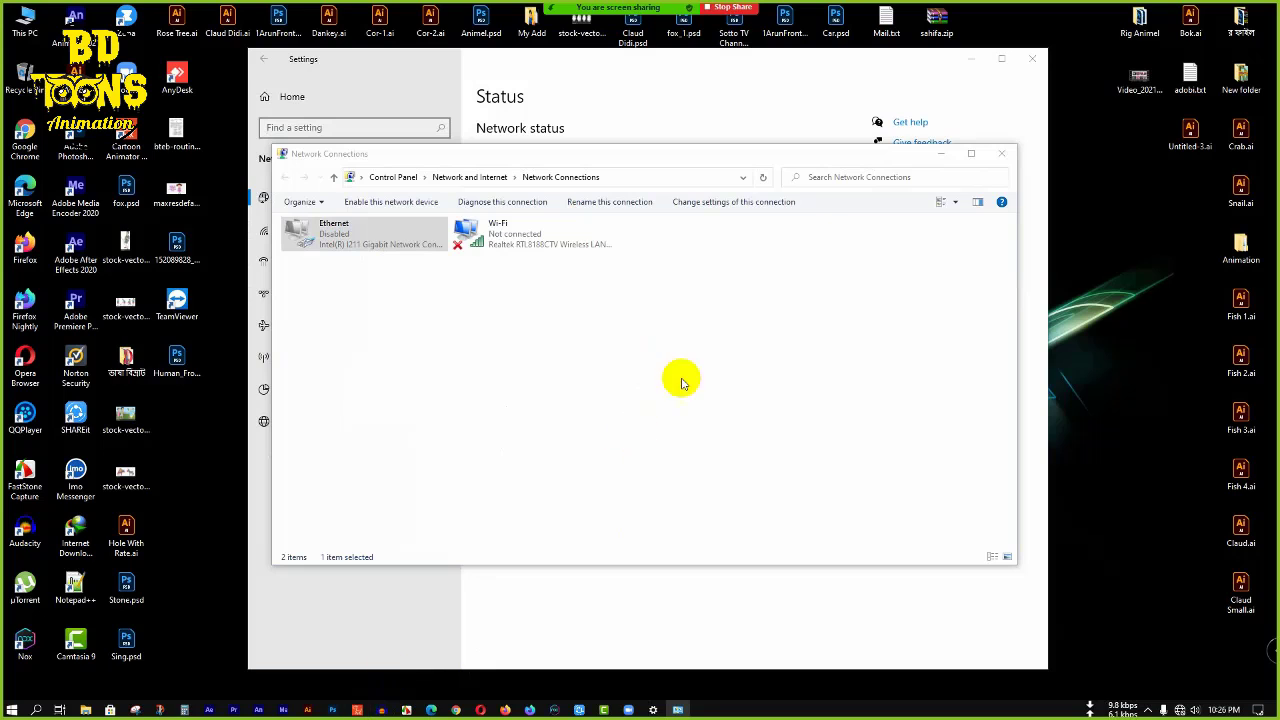
click(972, 62)
click(974, 64)
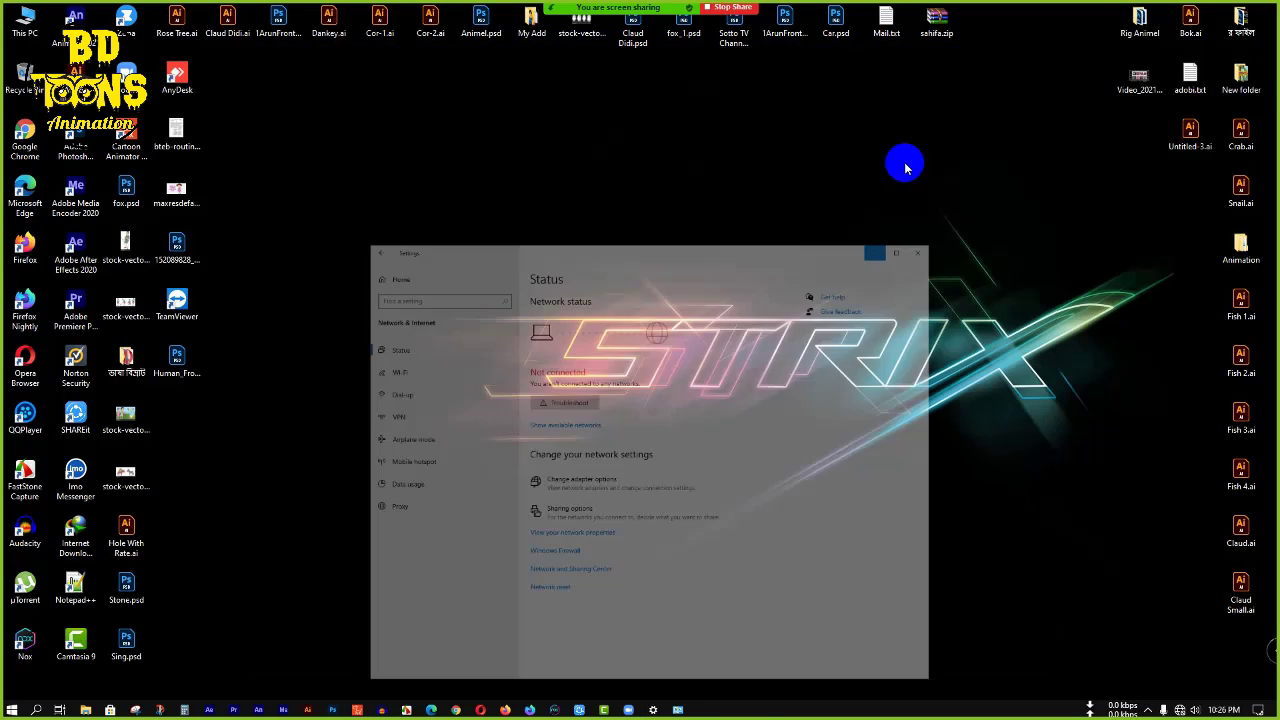
double_click(138, 143)
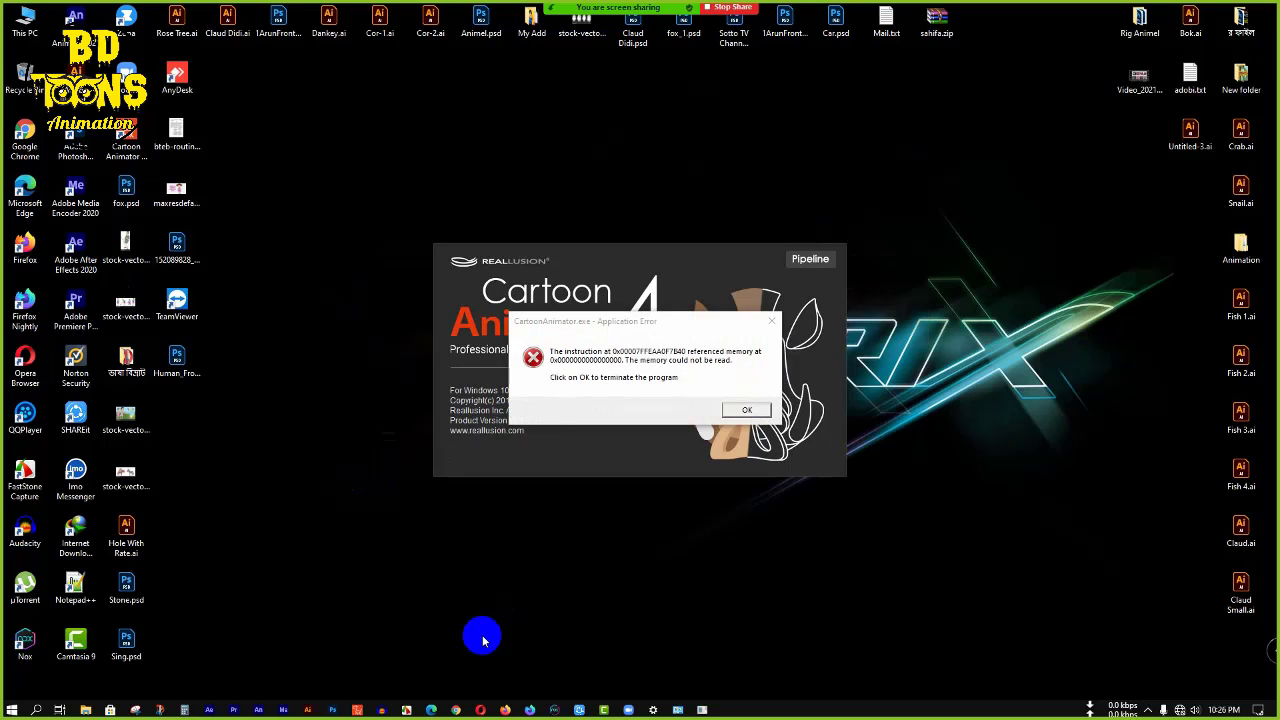
click(748, 409)
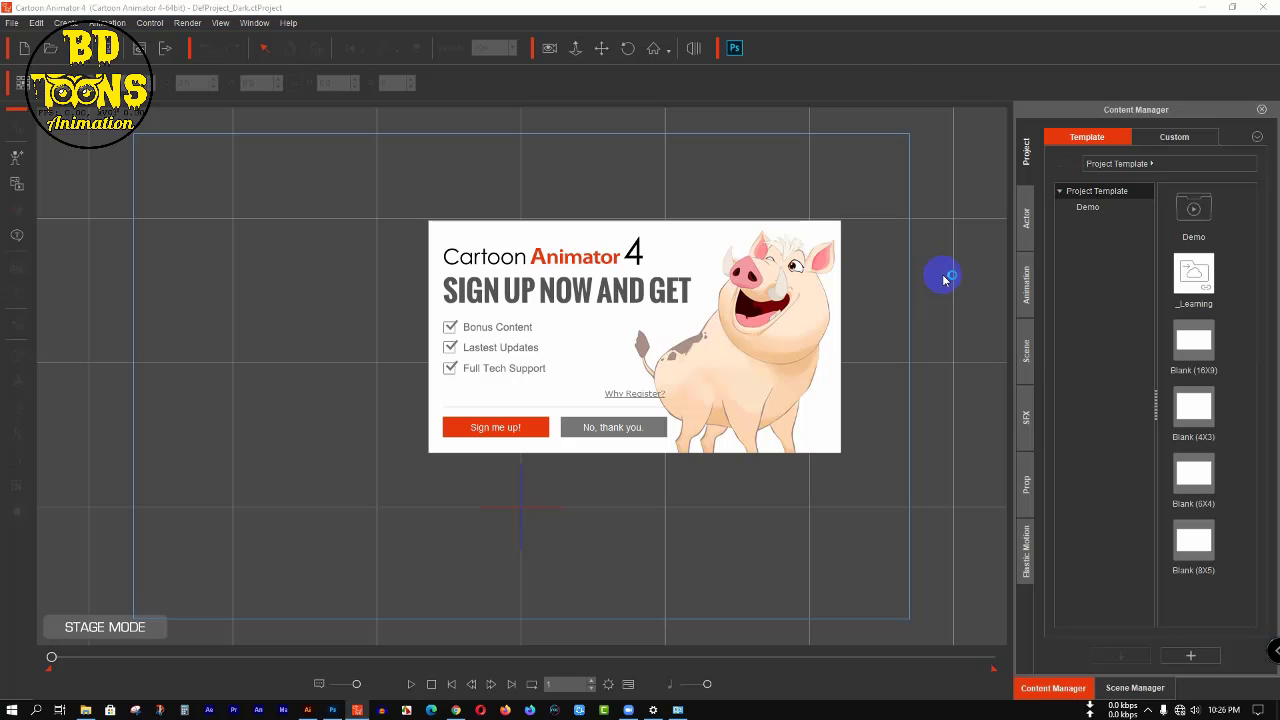
click(640, 426)
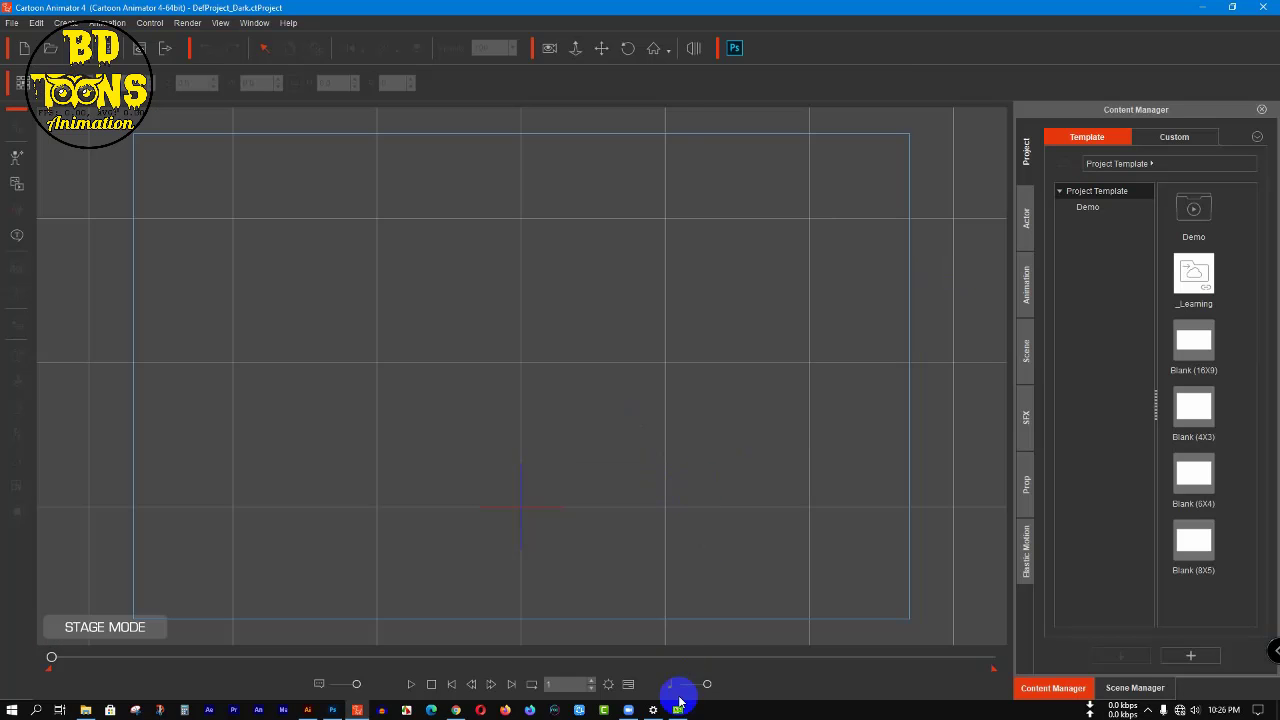
- Return to Network Connections and enable the Ethernet adapter again
mouse_move(678, 711)
click(678, 710)
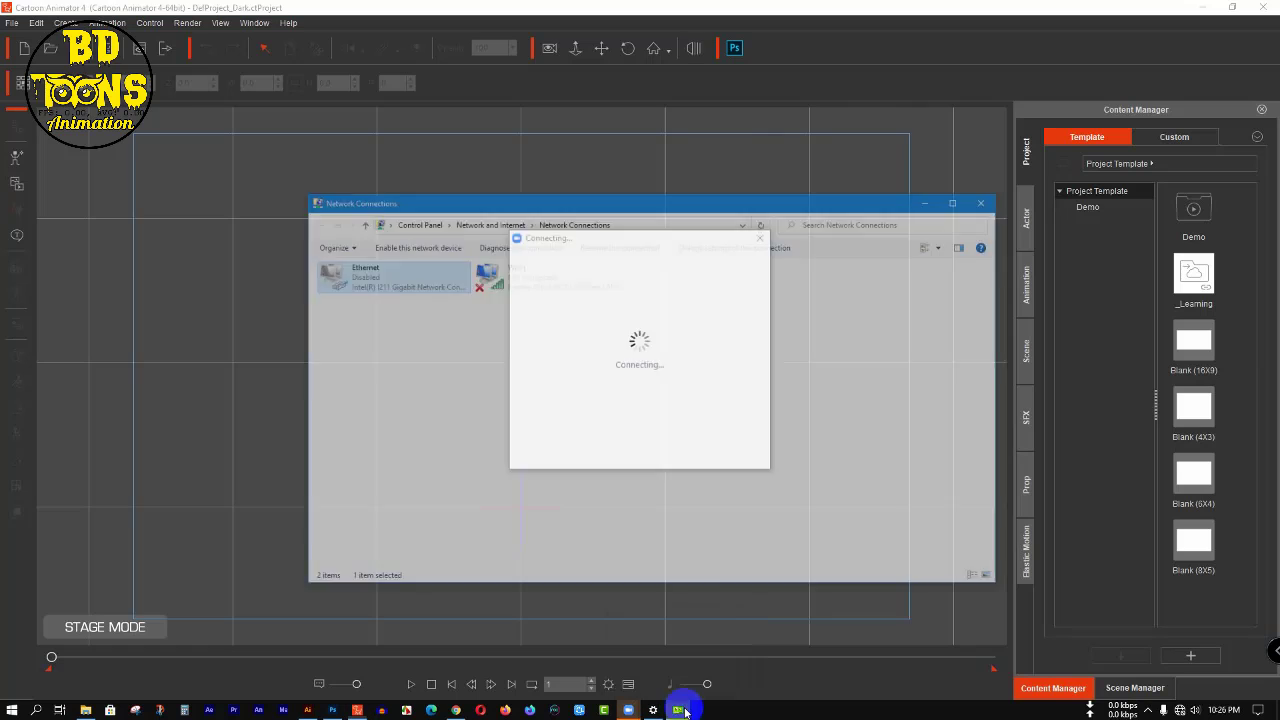
right_click(374, 237)
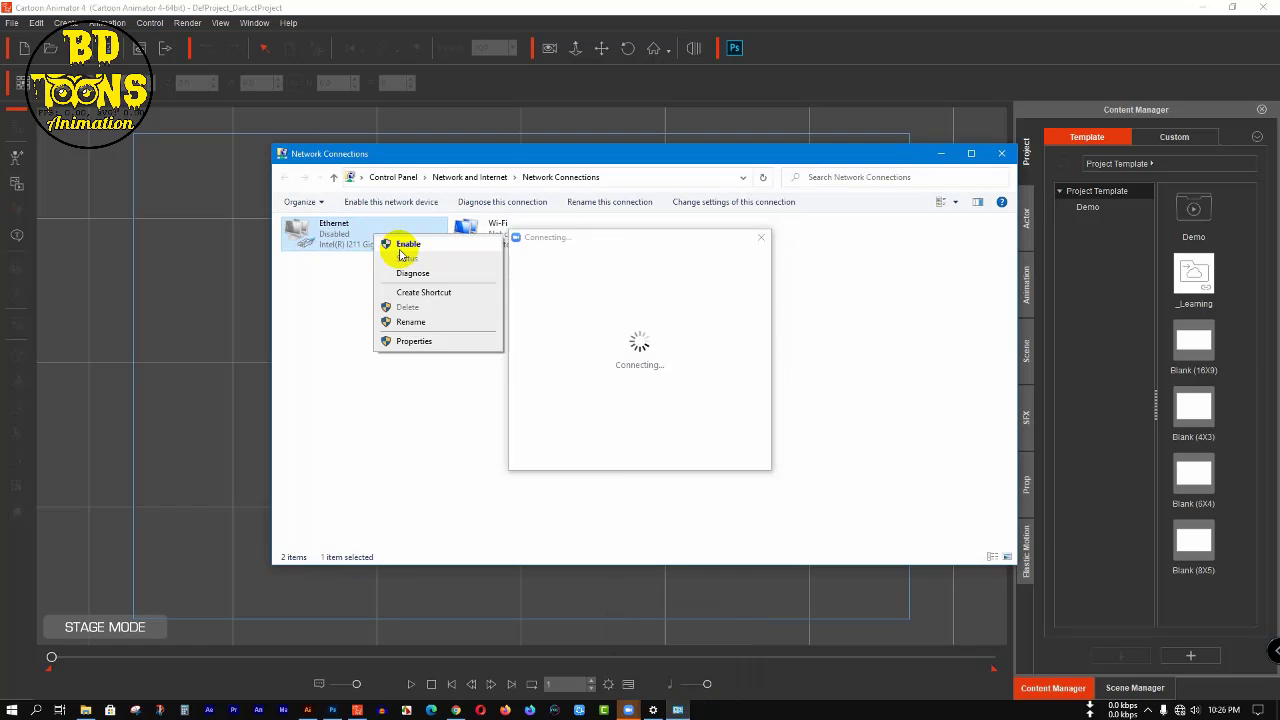
click(386, 248)
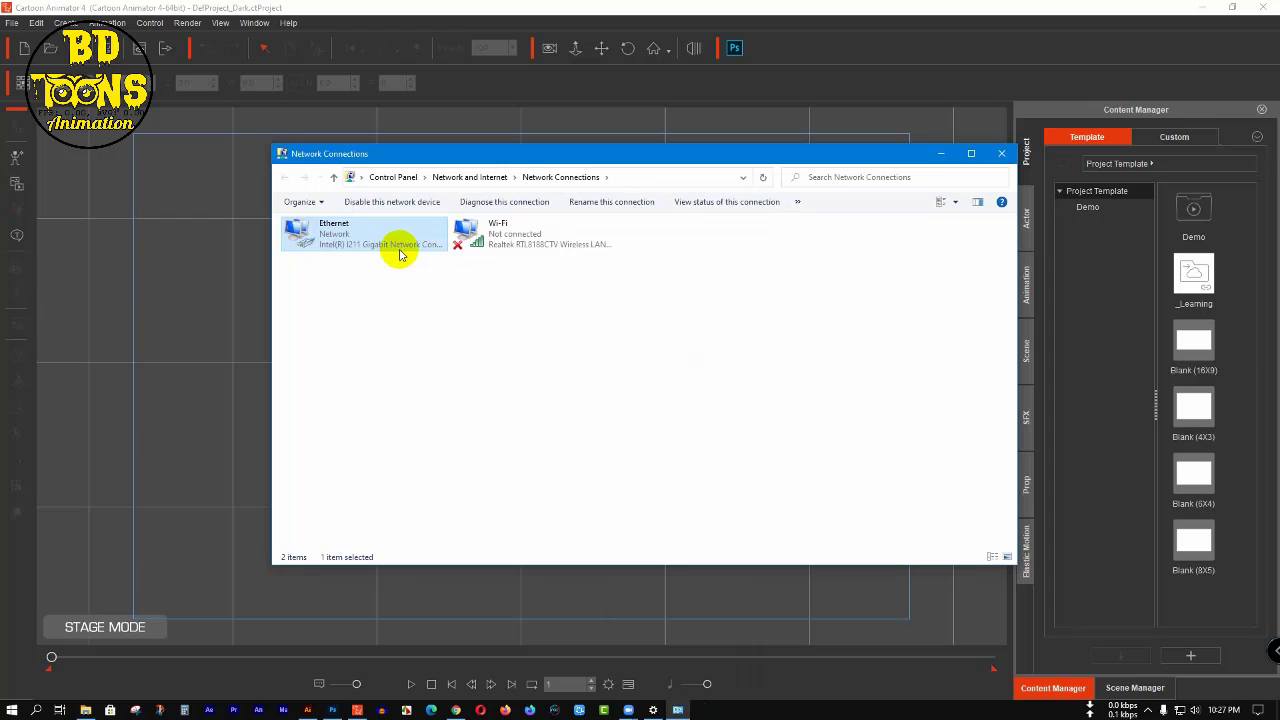
- Minimize Network Connections and Cartoon Animator, and bring Zoom's meeting connection dialog to the front
click(940, 153)
click(1205, 7)
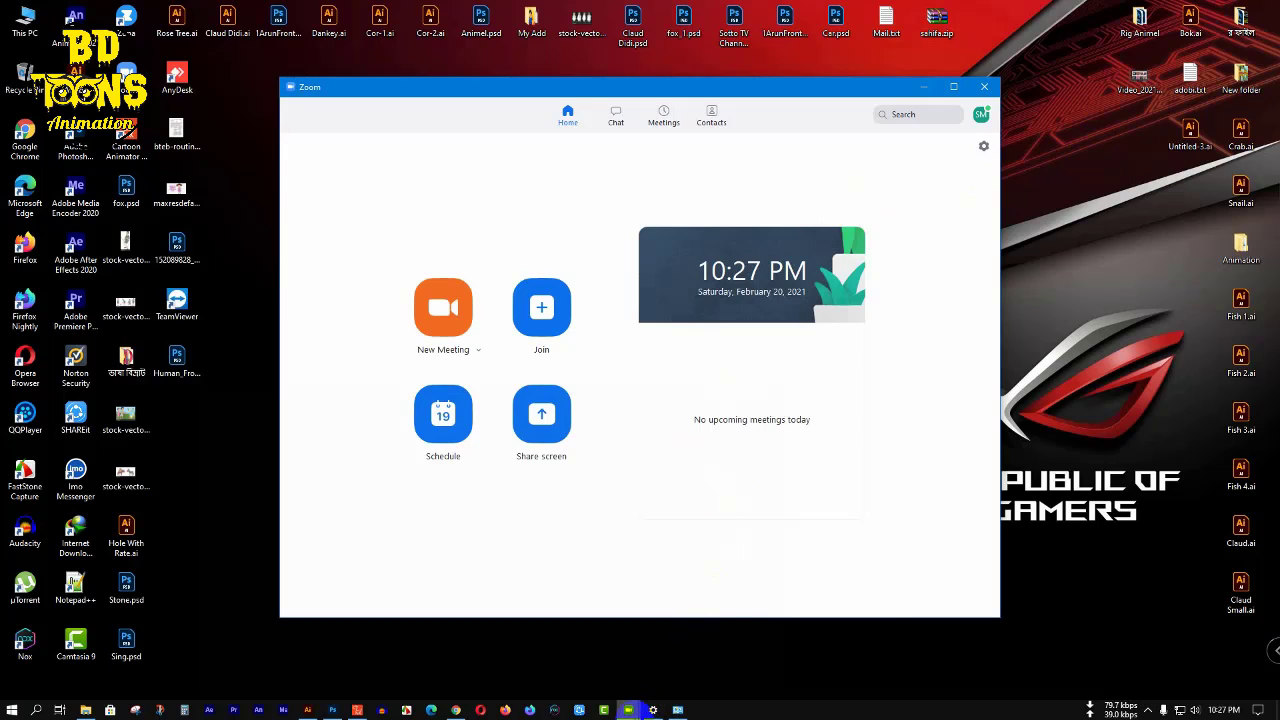
mouse_move(628, 708)
click(677, 658)
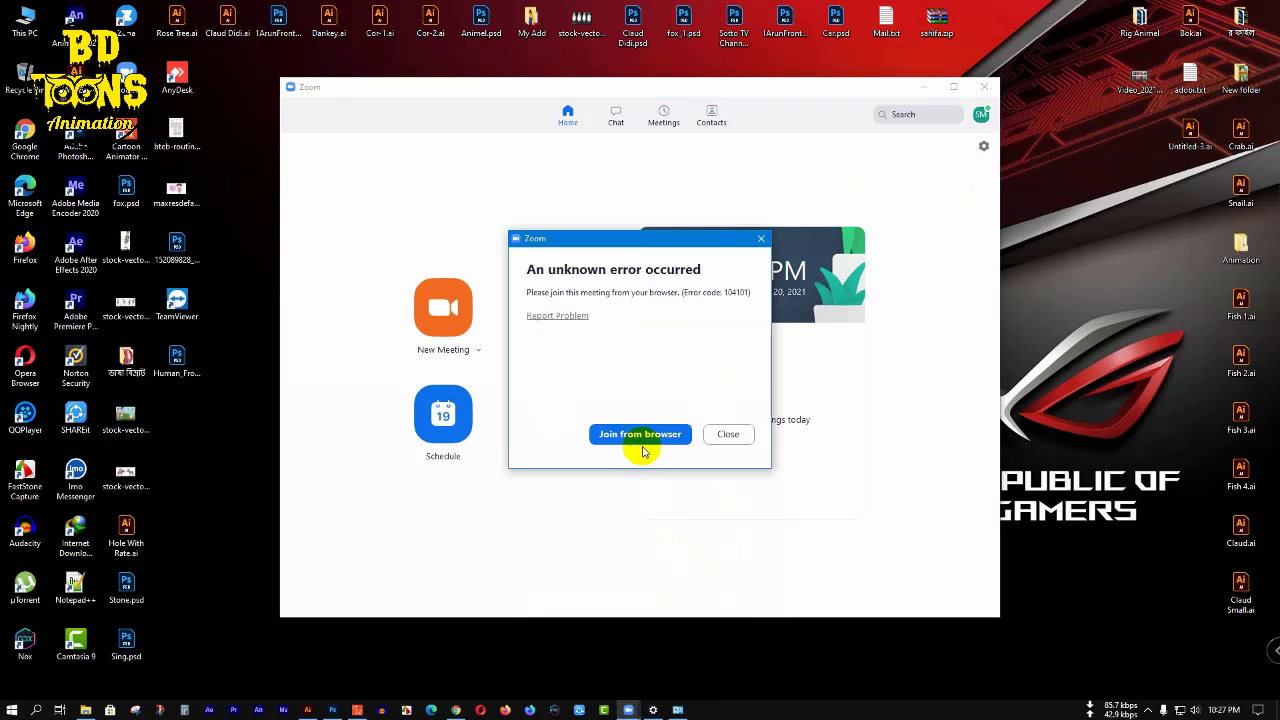
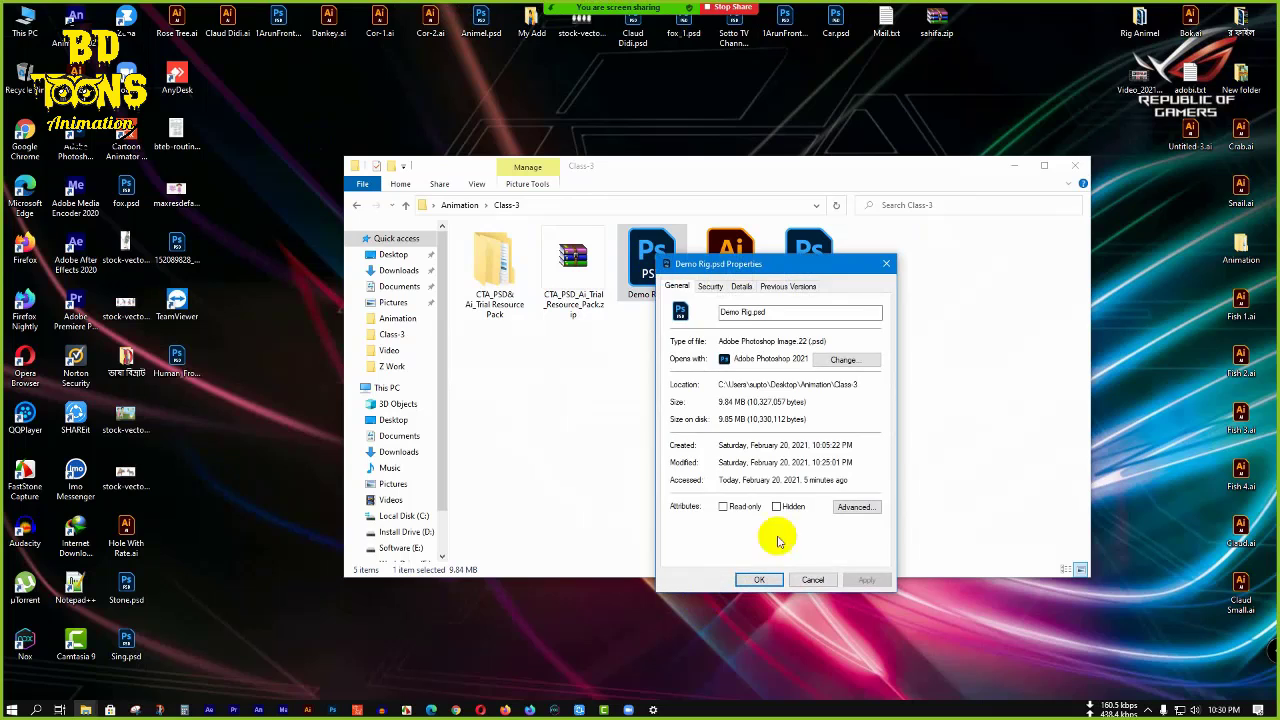
- Close the Demo Rig.psd properties, and mute all Zoom meeting participants while allowing them to unmute themselves
click(887, 266)
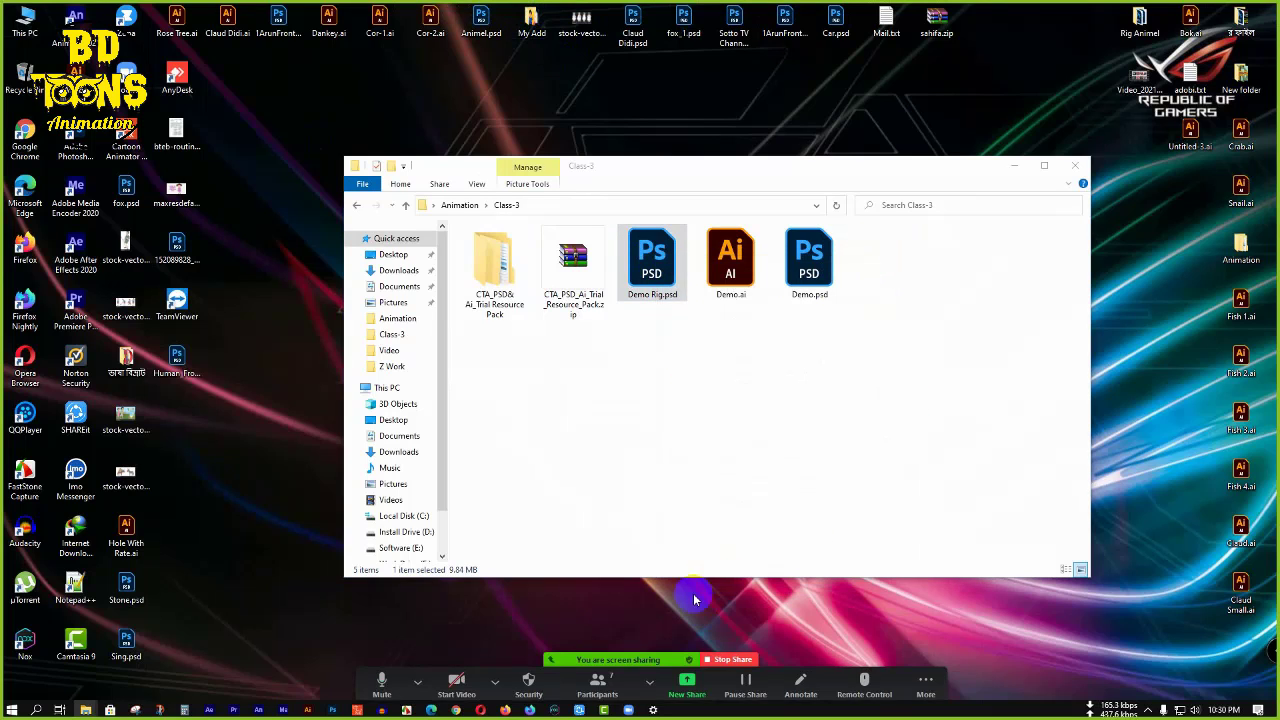
click(598, 686)
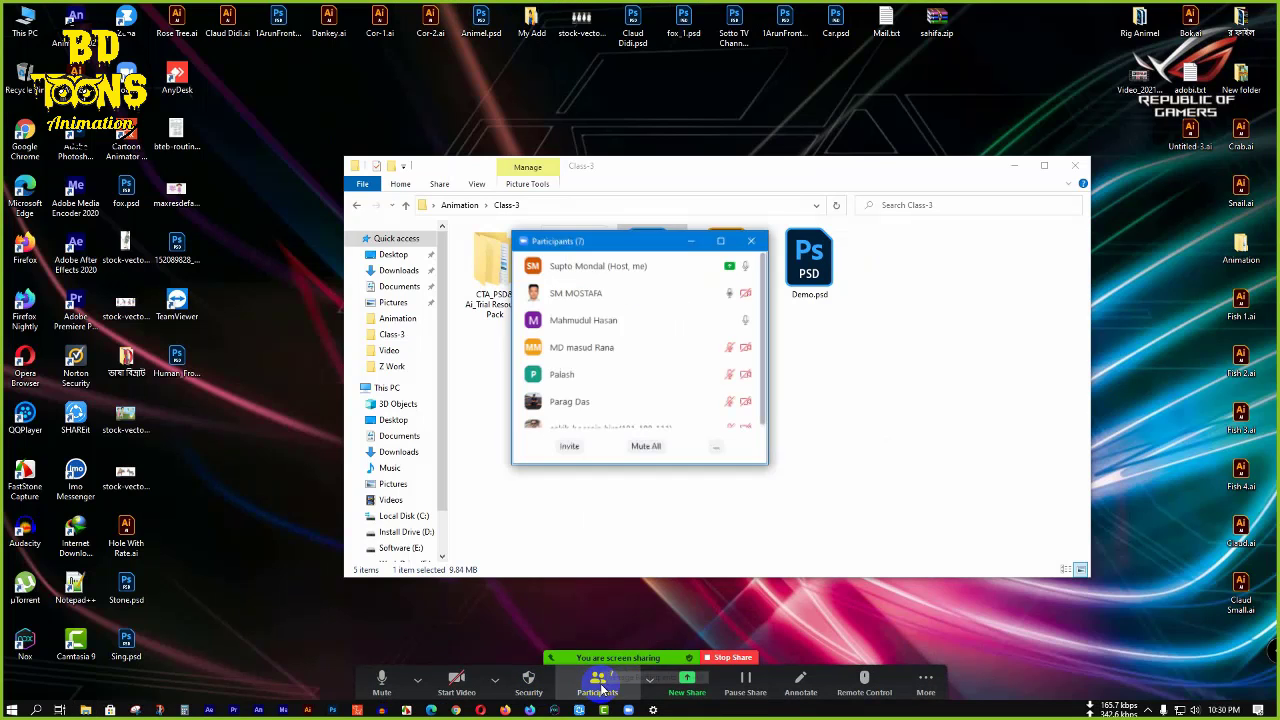
click(648, 447)
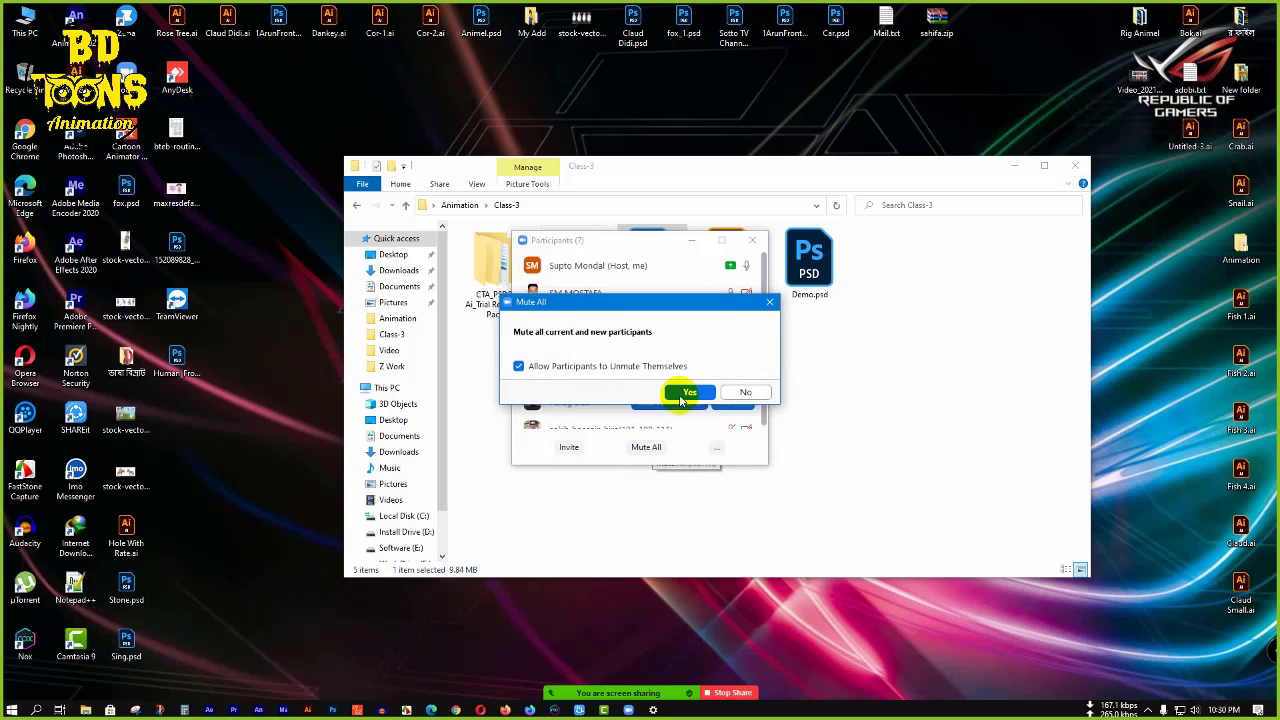
click(686, 390)
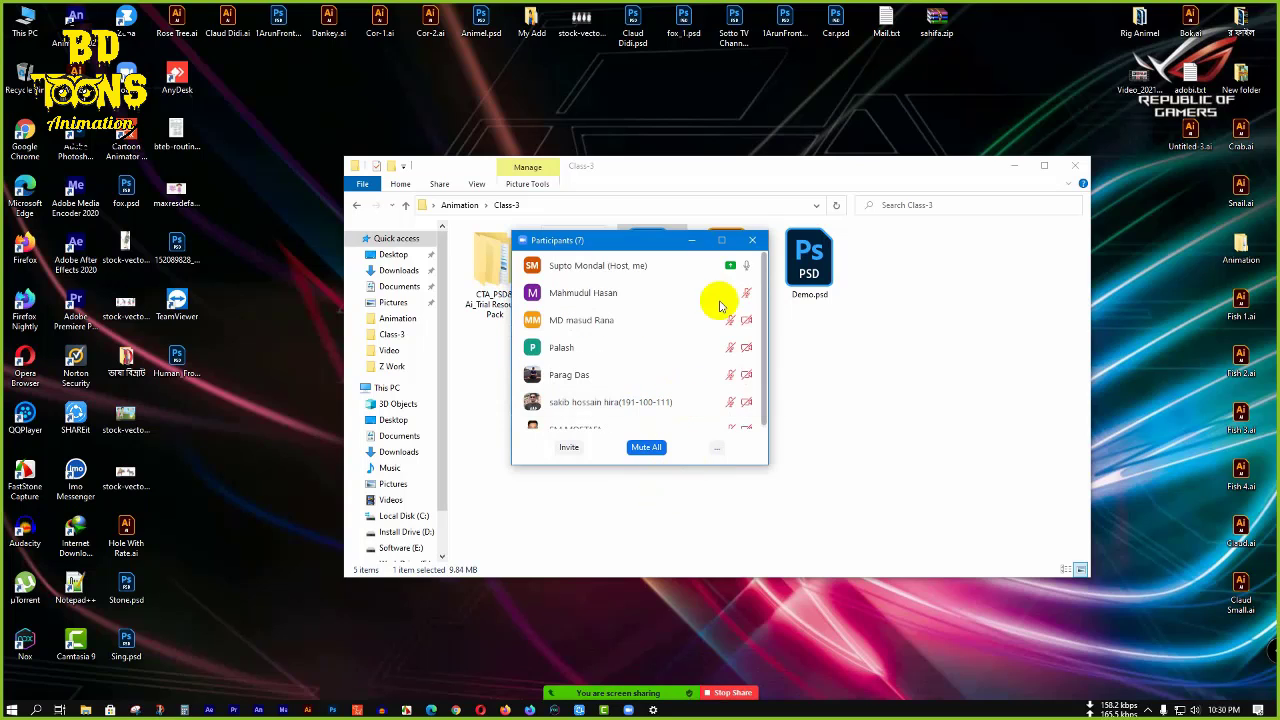
click(691, 240)
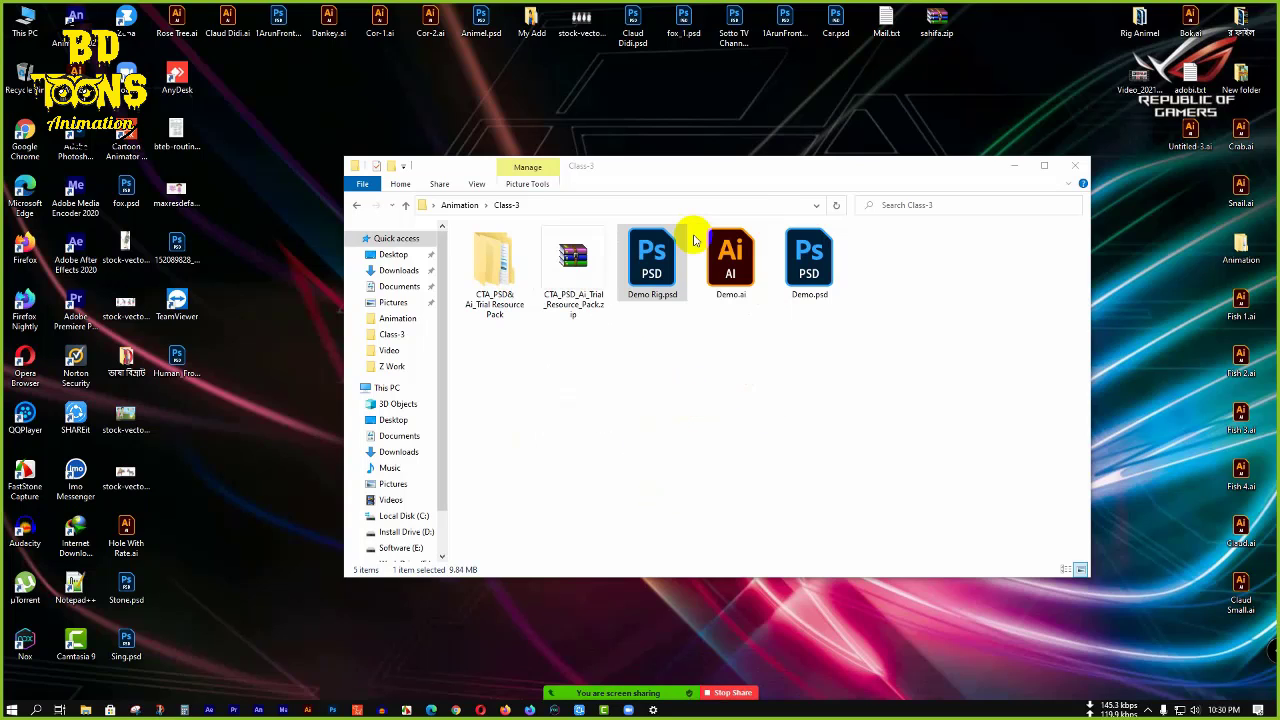
- Minimize the Class-3 folder window to refresh the desktop, and restore the folder window
click(1014, 165)
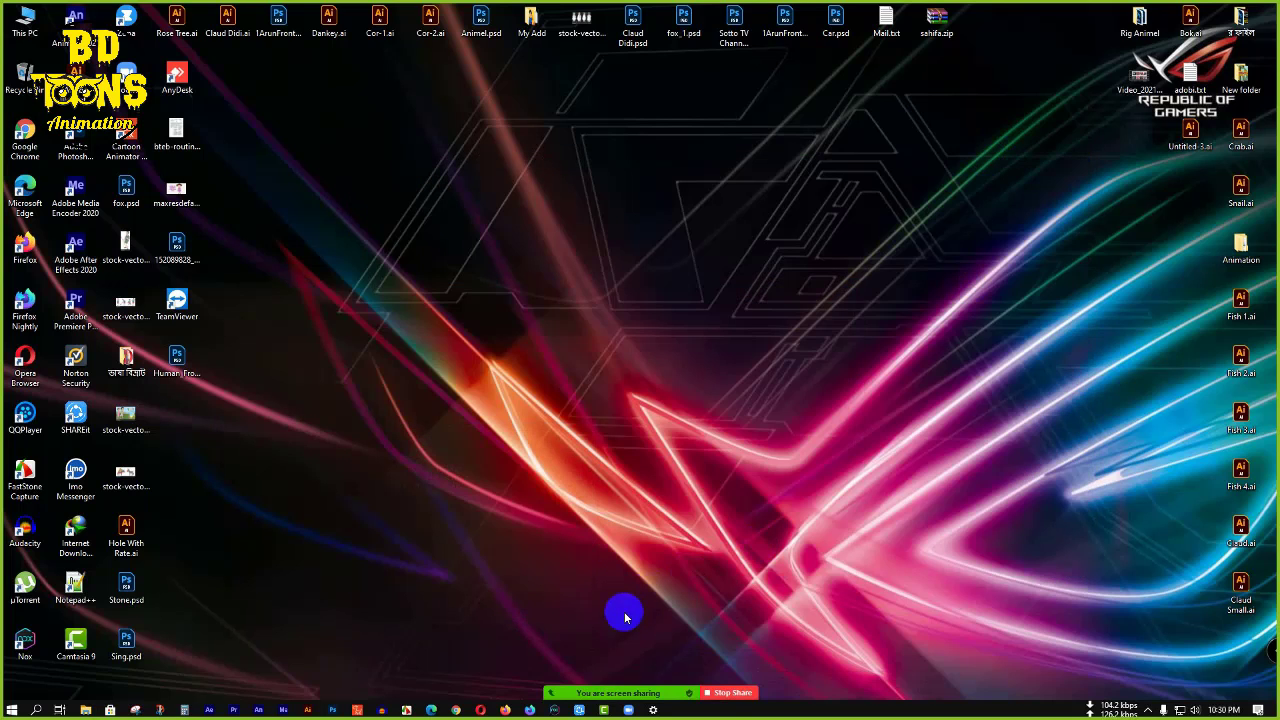
right_click(572, 276)
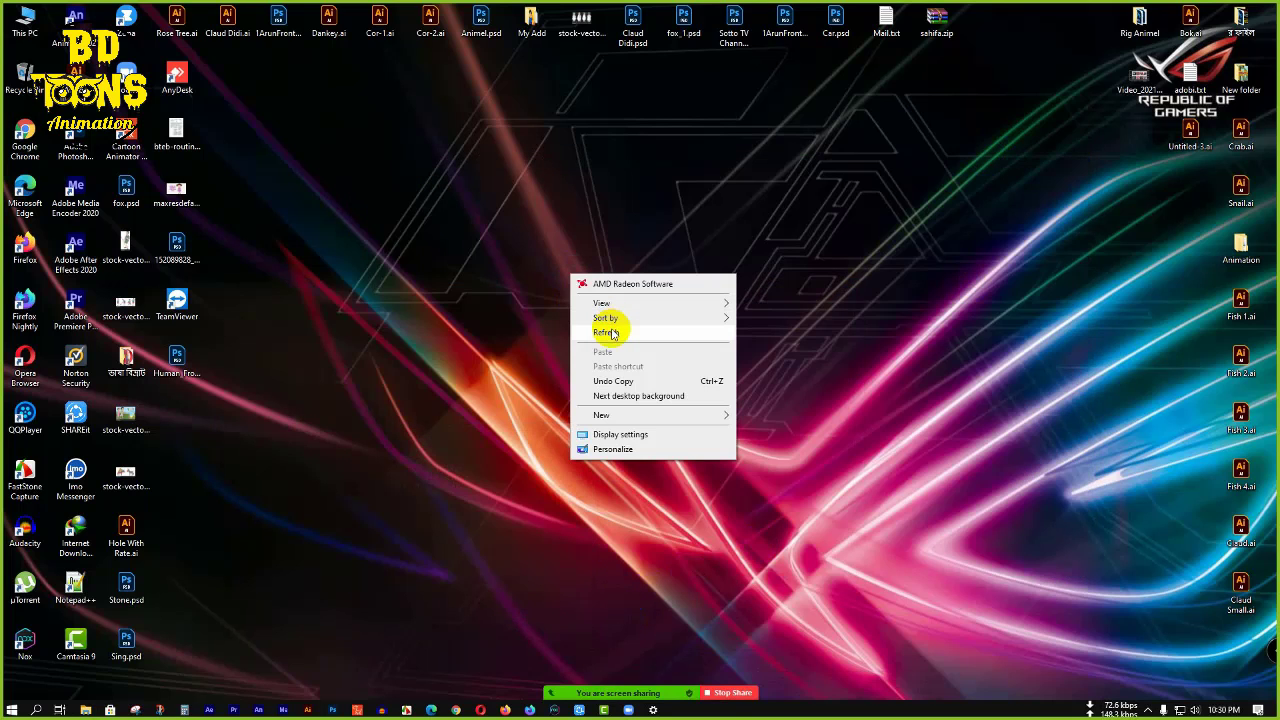
click(608, 332)
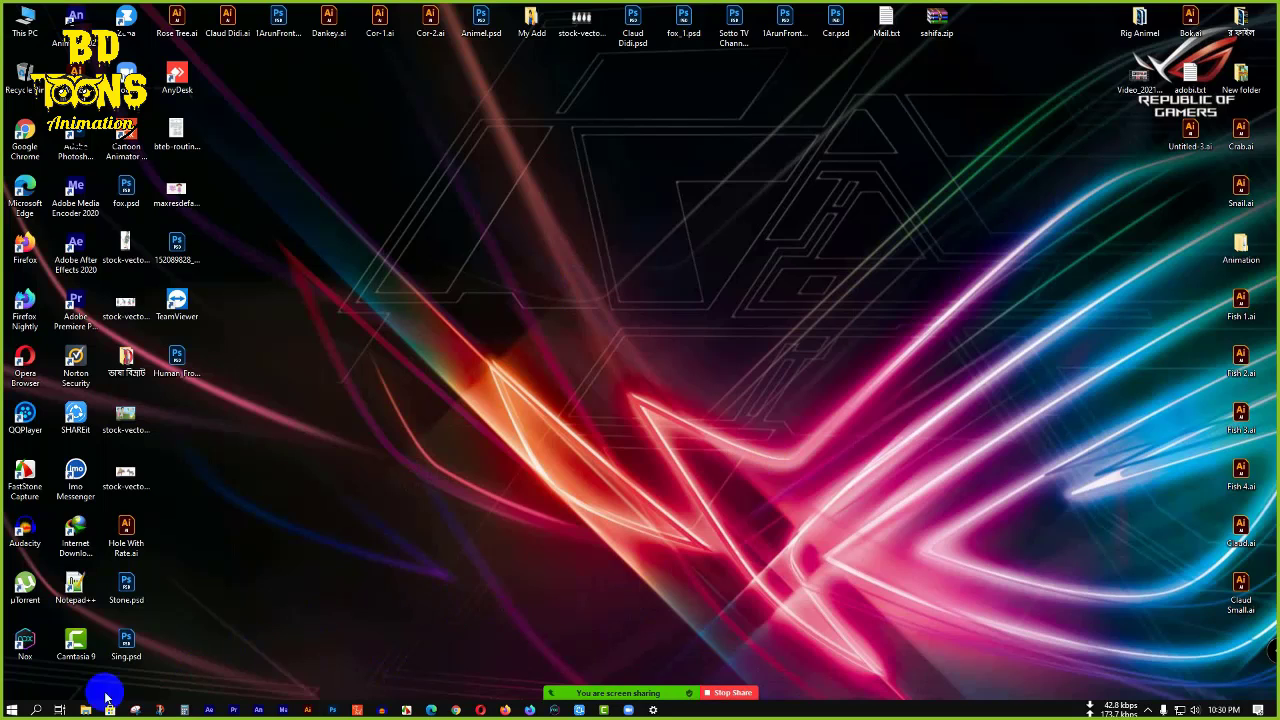
mouse_move(88, 702)
click(238, 646)
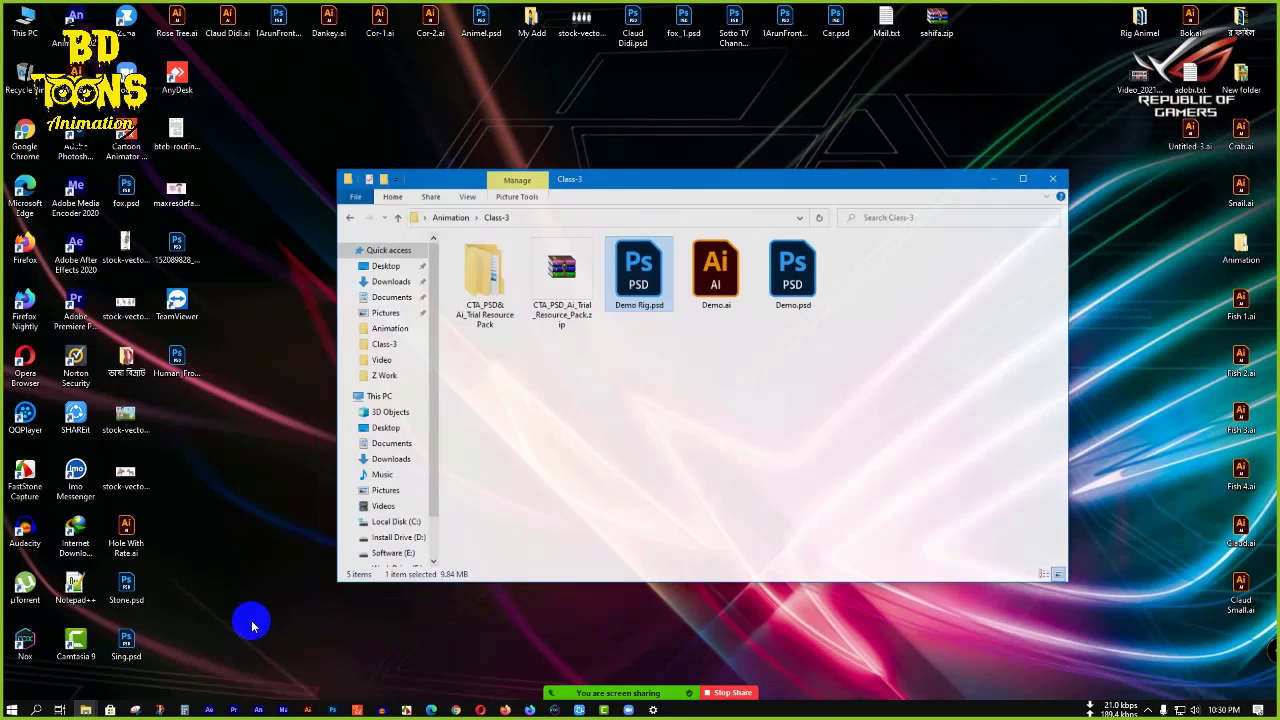
- Refresh the Class-3 folder and try to delete the CTA_PSD& Ai_Trial Resource Pack folder
right_click(634, 354)
click(683, 435)
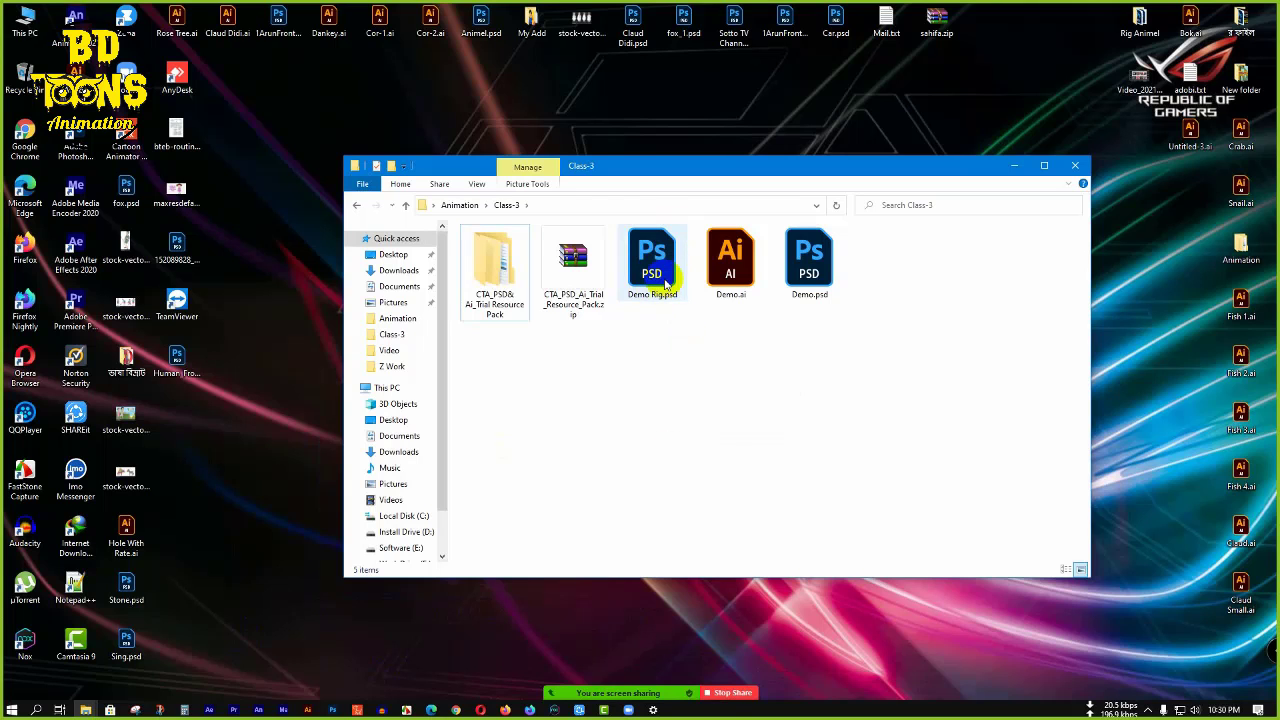
click(500, 272)
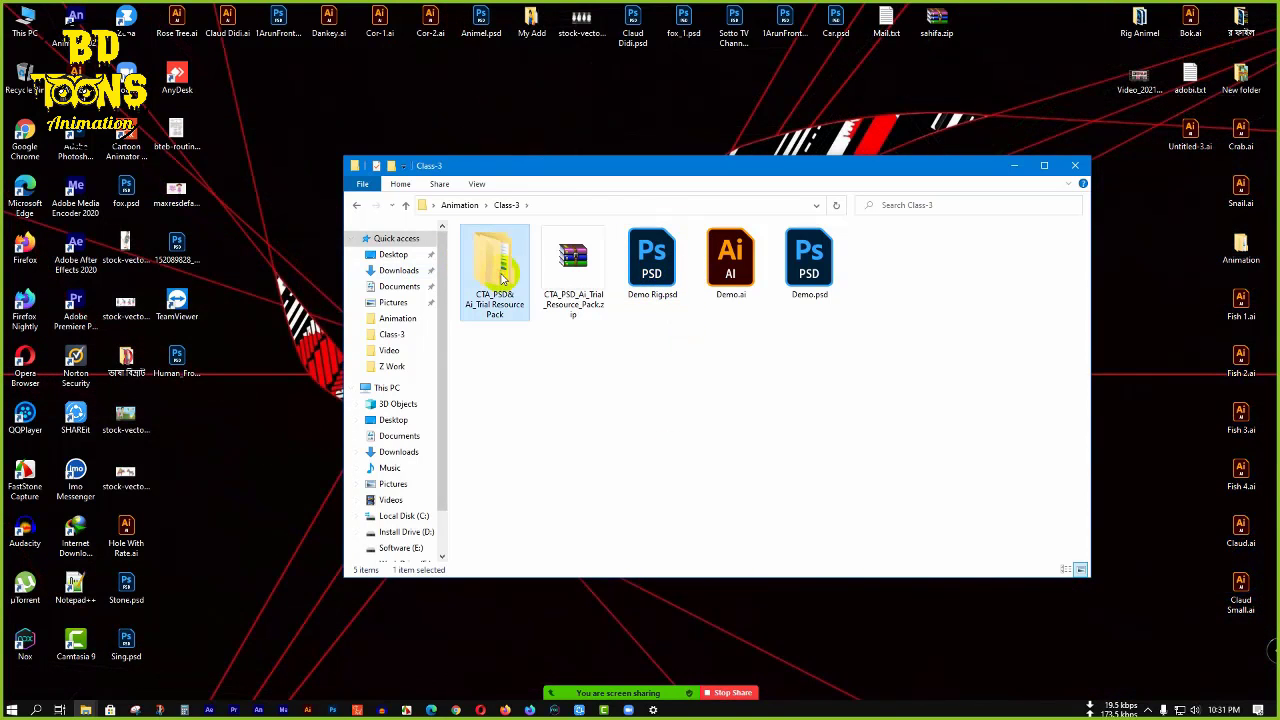
key(Delete)
click(625, 355)
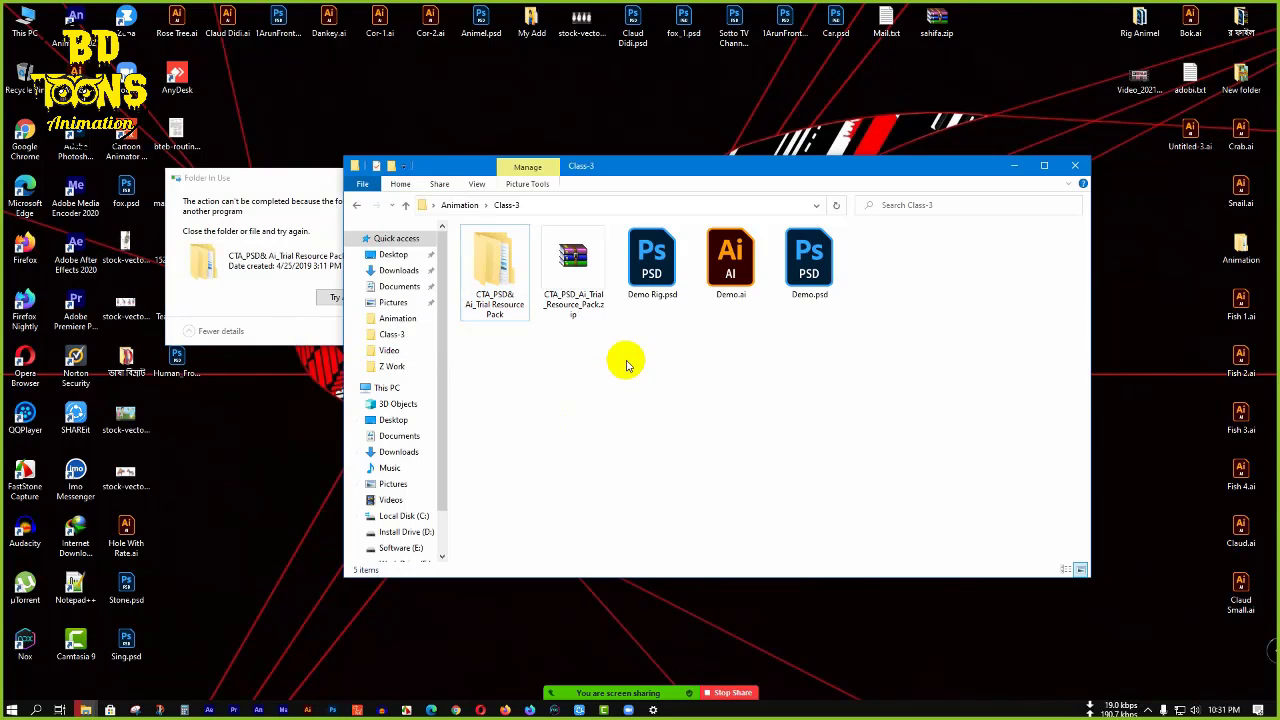
click(283, 242)
click(449, 178)
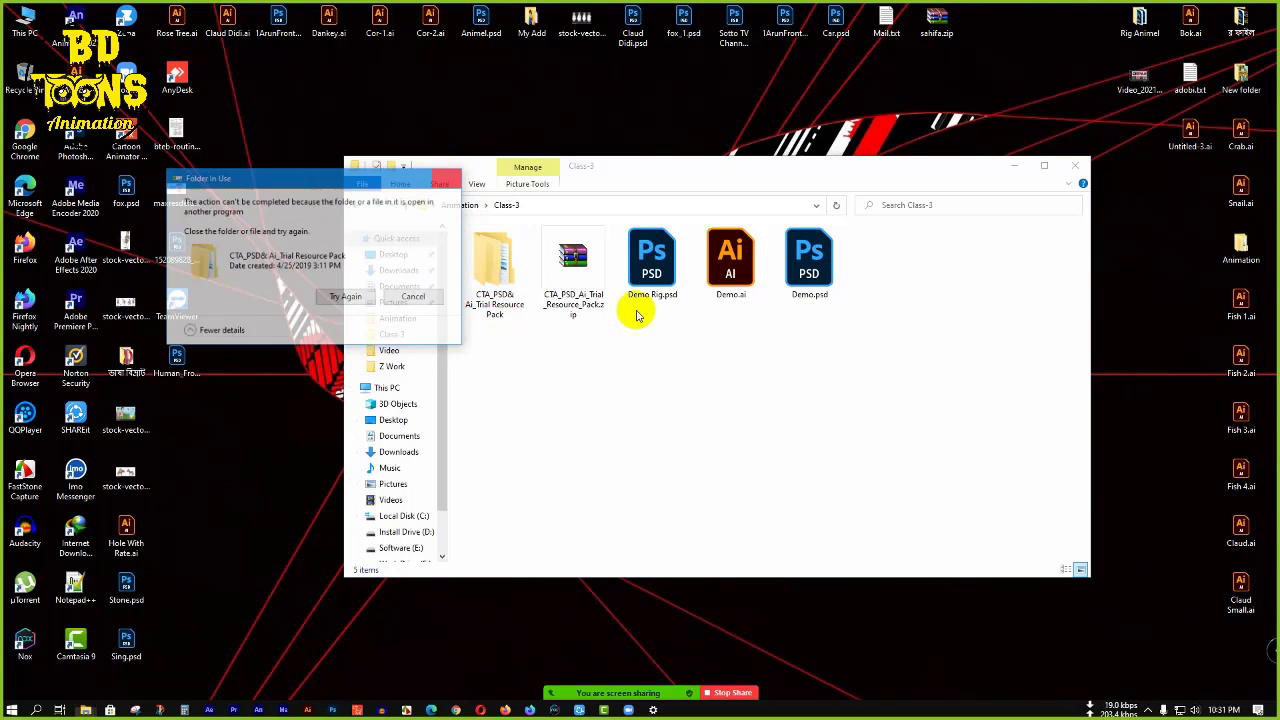
- Switch to Cartoon Animator 4 and import Demo Rig.psd from the desktop's Animation > Class-3 folder as a character
click(360, 709)
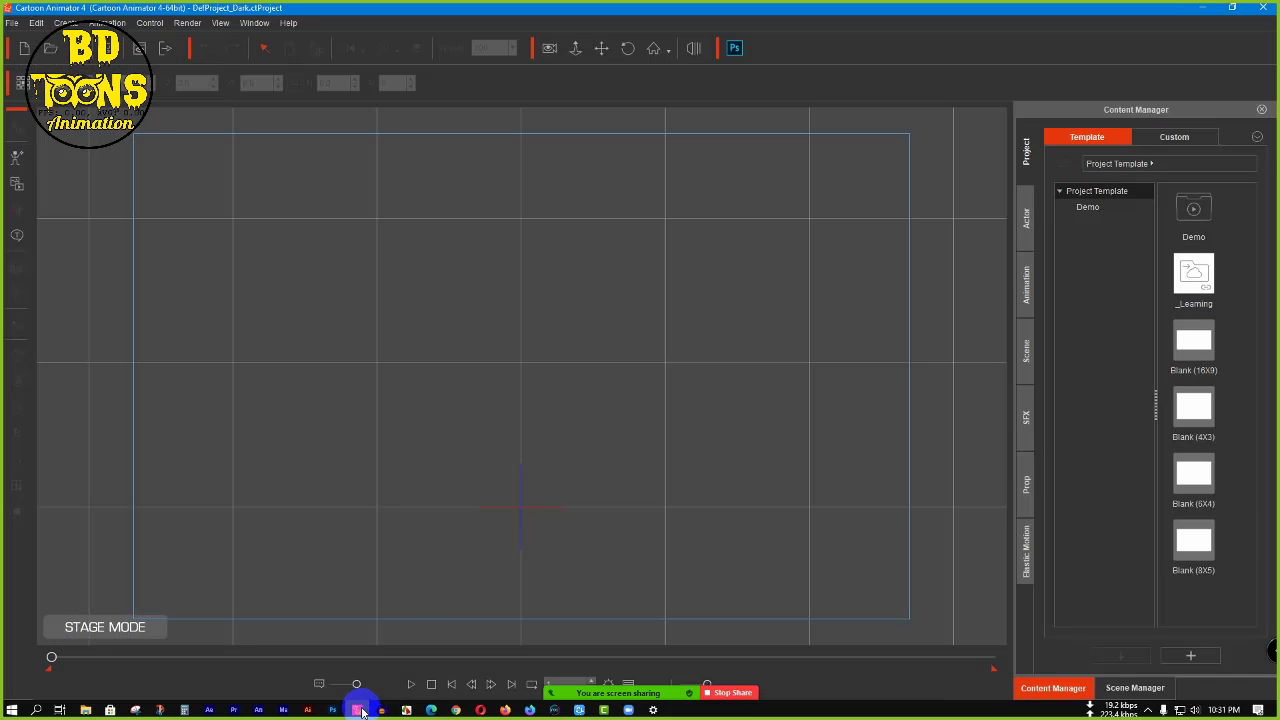
click(15, 160)
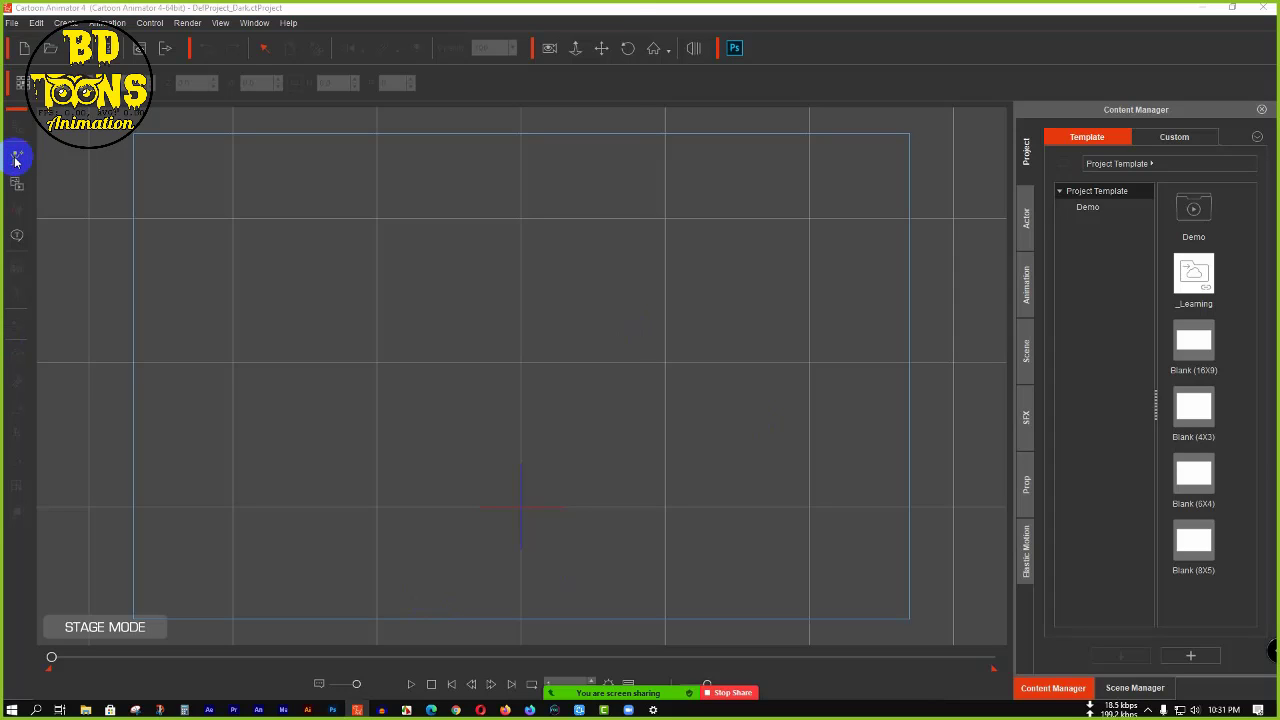
click(52, 146)
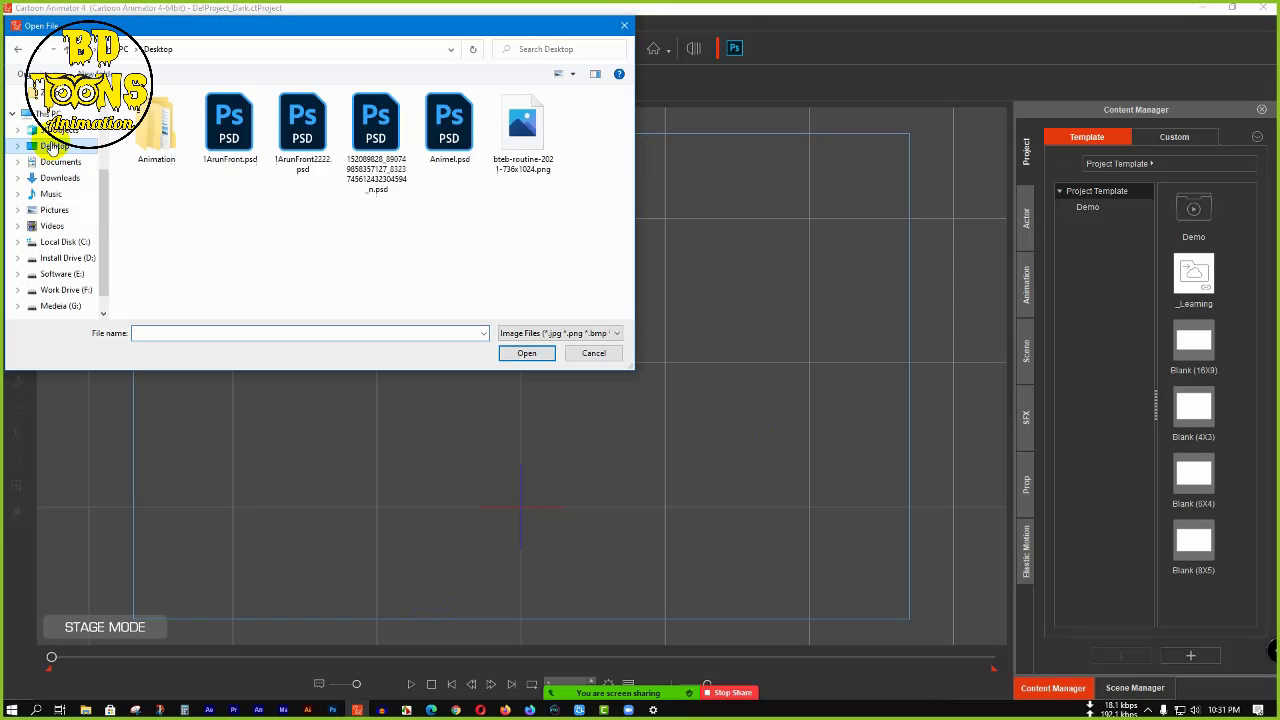
double_click(150, 125)
double_click(157, 125)
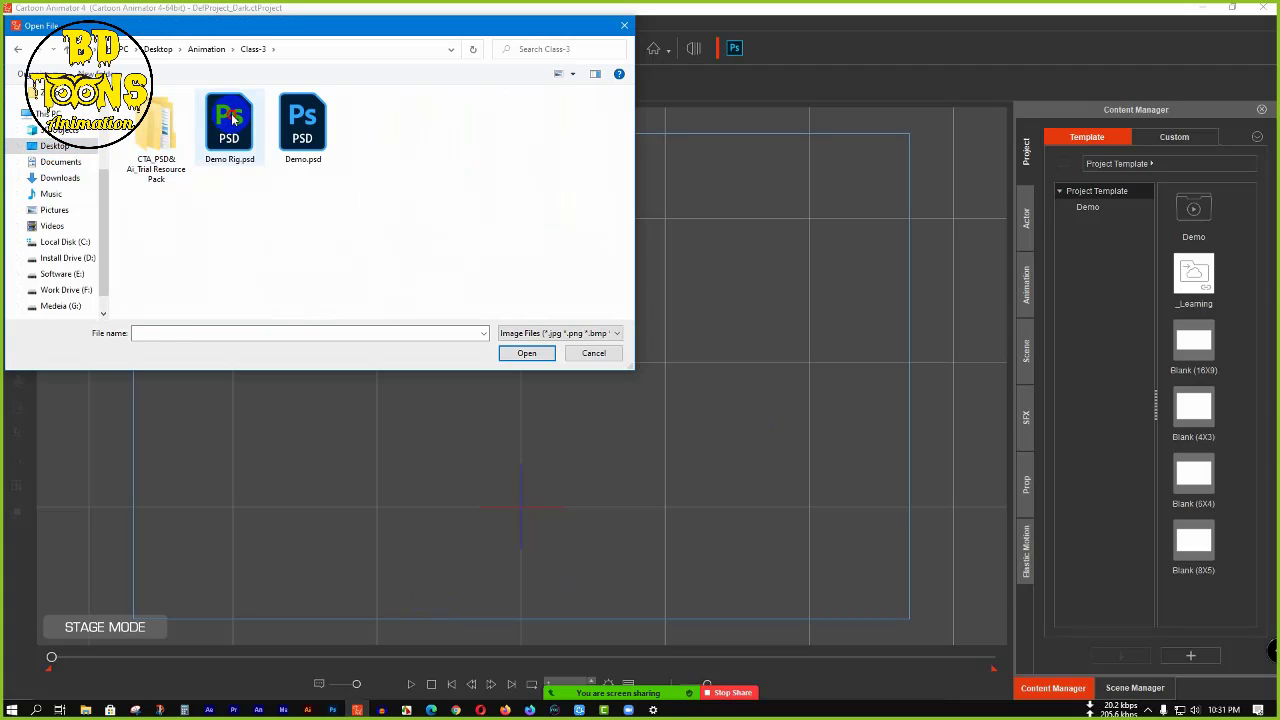
click(232, 118)
click(530, 353)
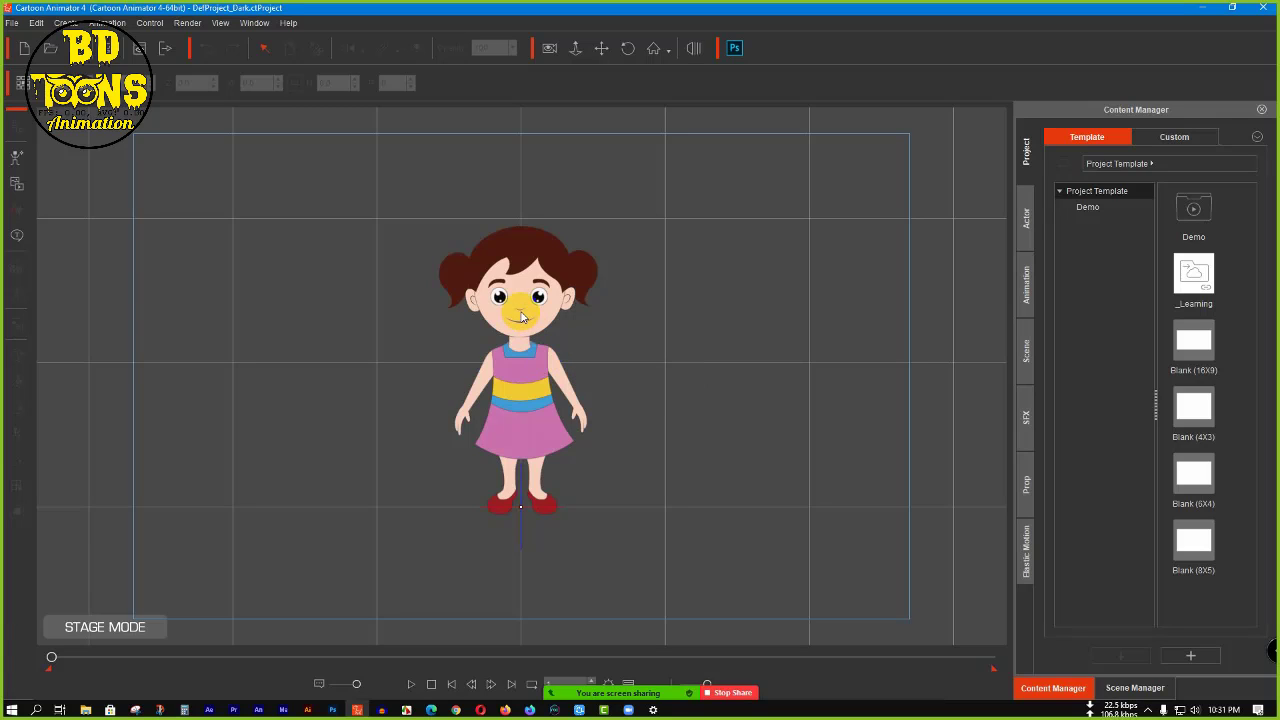
- Select the imported girl character and show the timeline below the stage
click(539, 305)
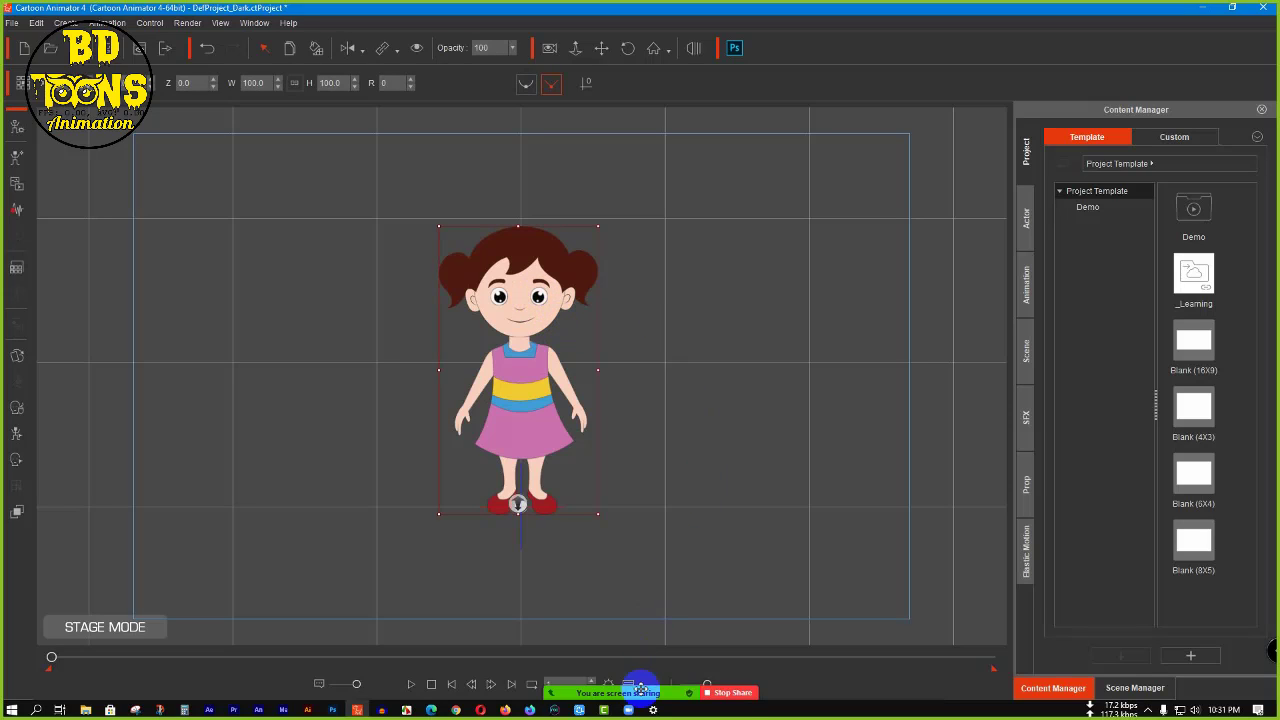
mouse_move(640, 690)
click(554, 660)
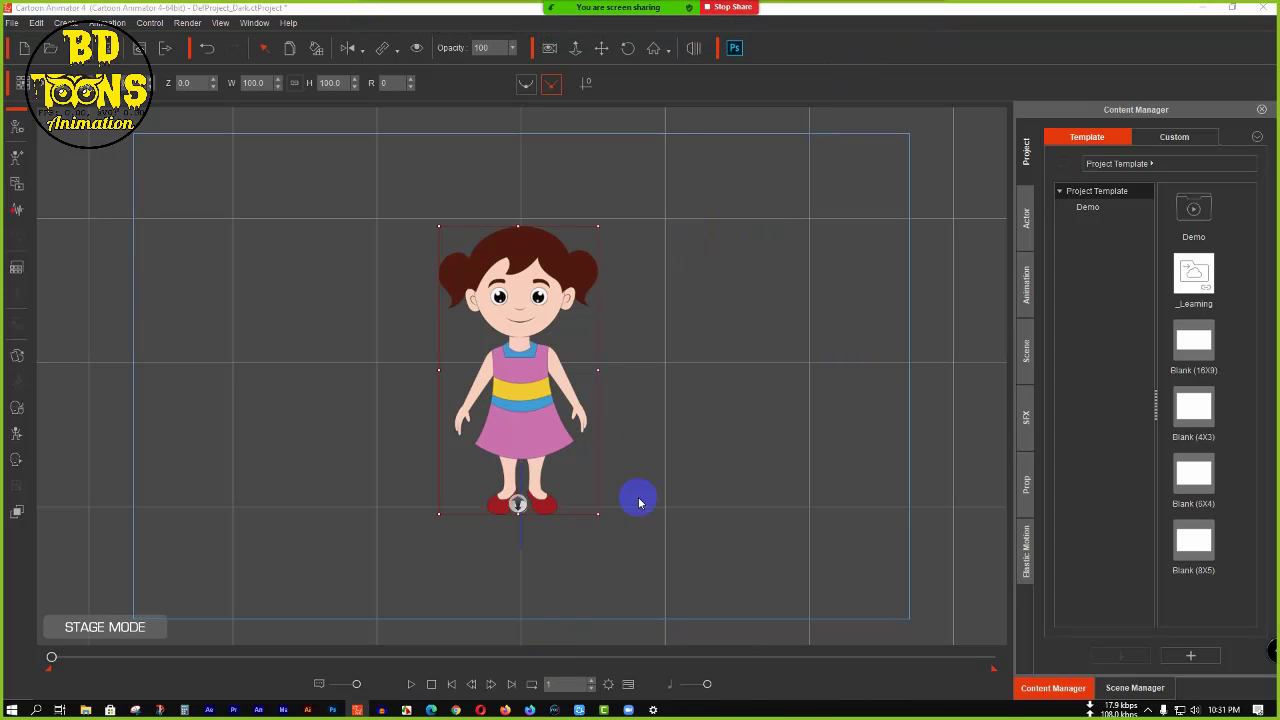
click(628, 685)
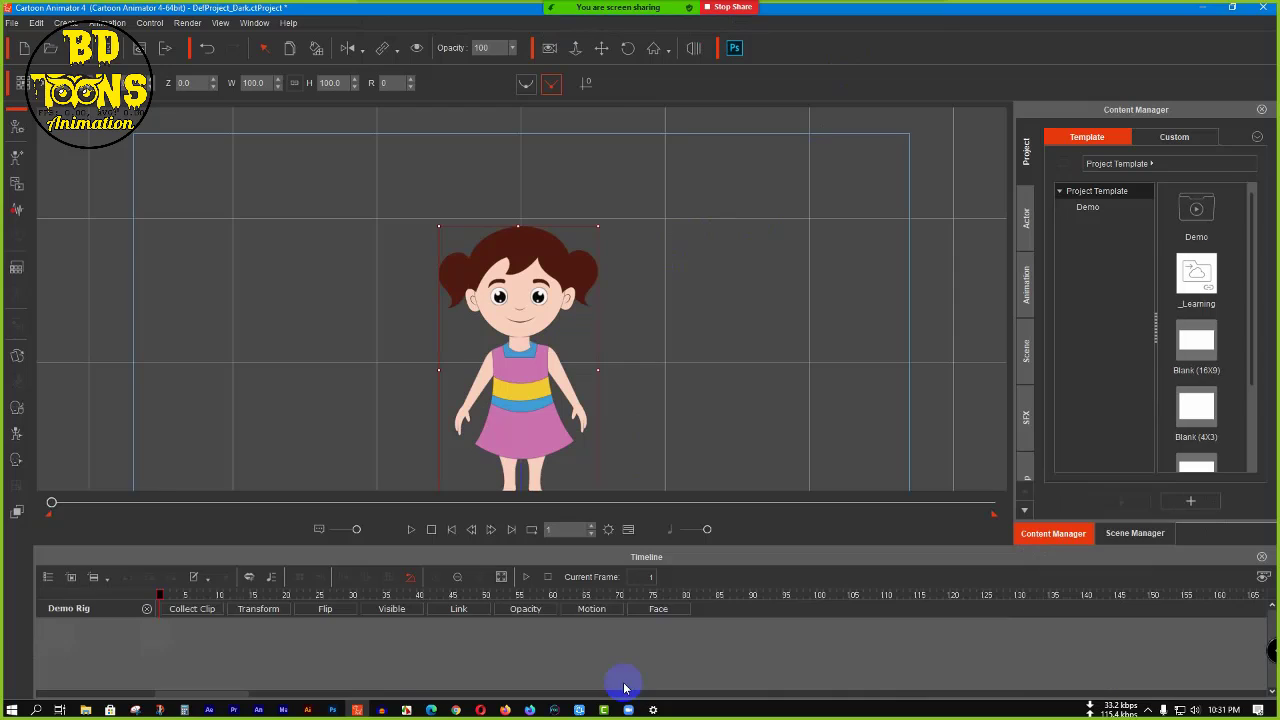
drag(655, 342, 549, 365)
drag(557, 317, 525, 273)
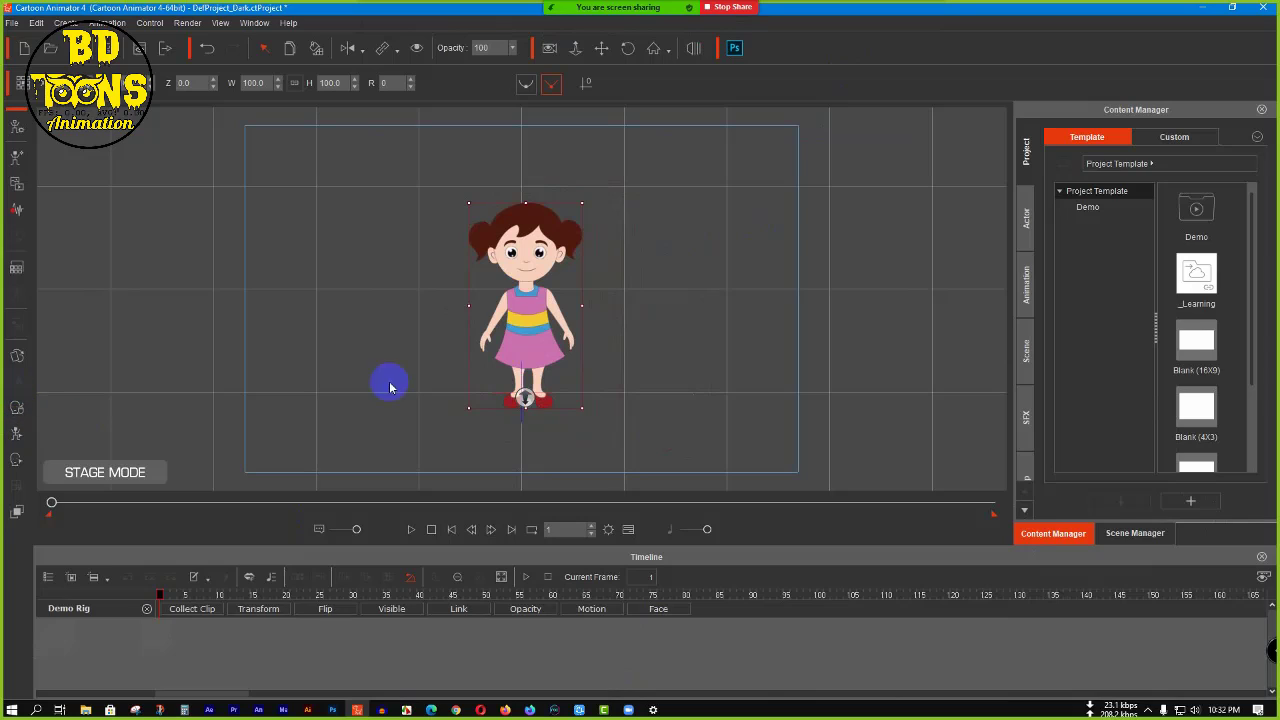
- Start the 2D Motion Key Editor for the girl and raise her left arm outward to a rotation of about 314
click(15, 436)
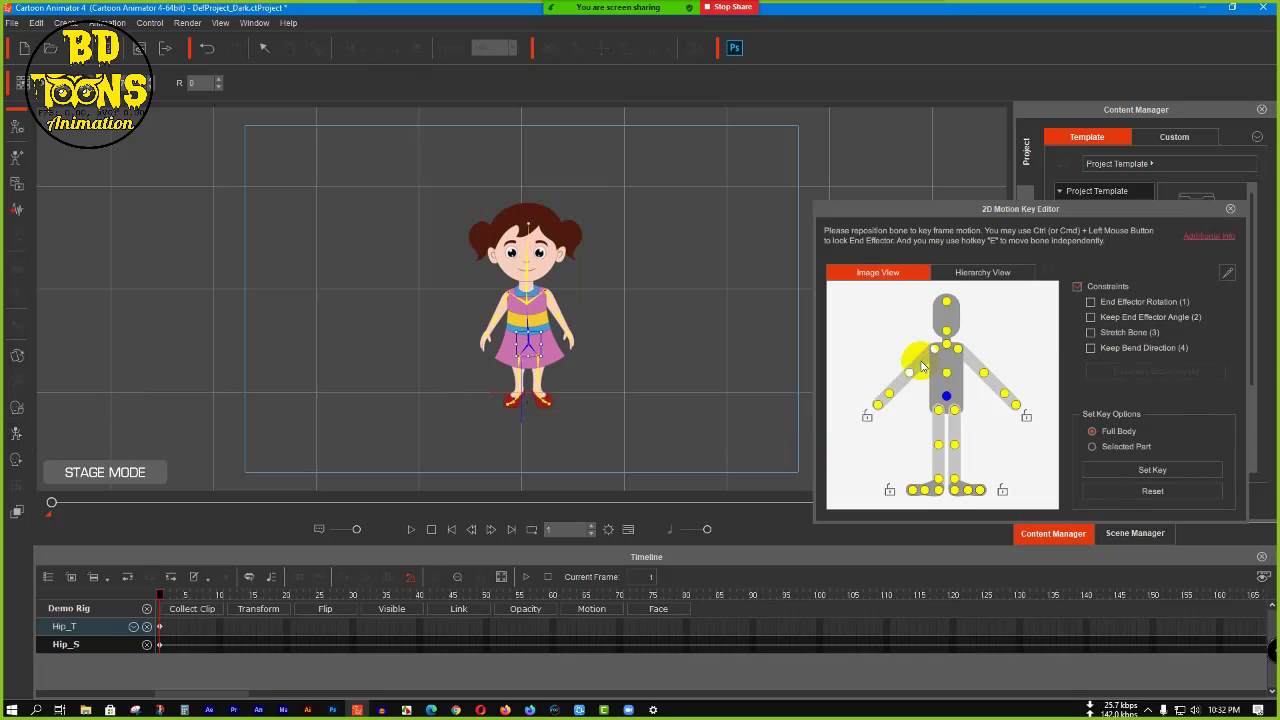
click(958, 348)
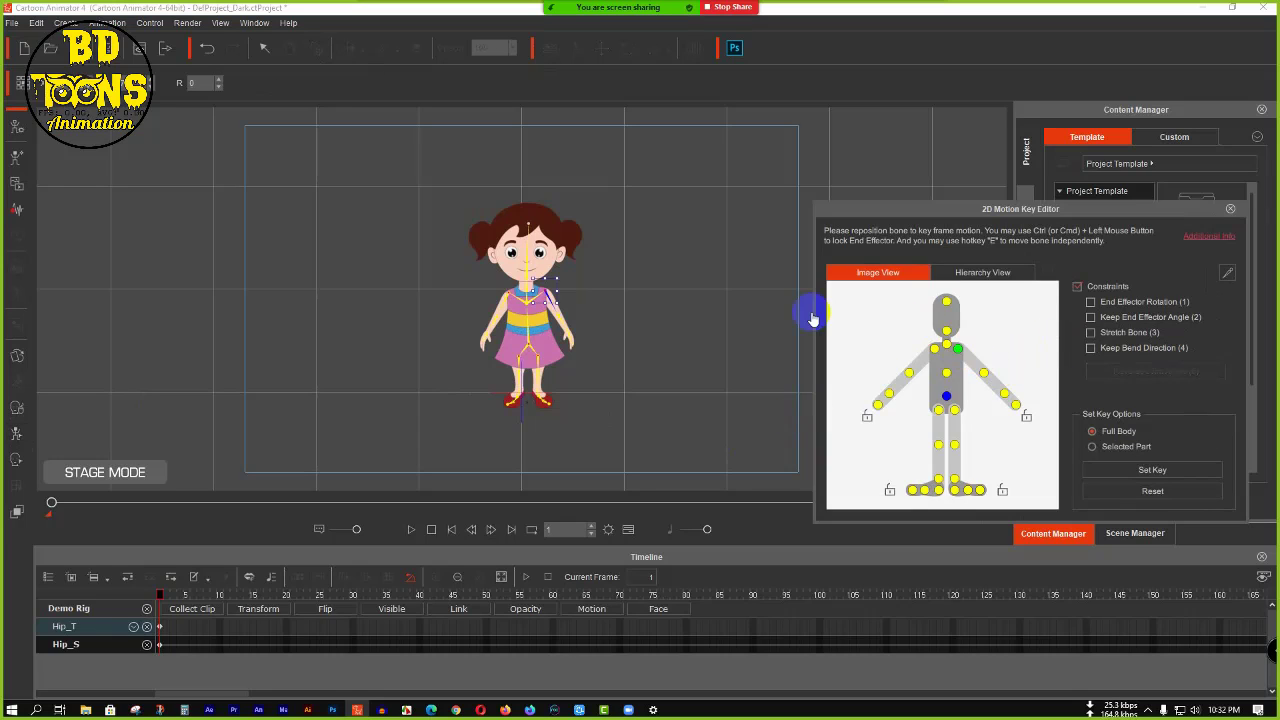
drag(566, 277, 560, 184)
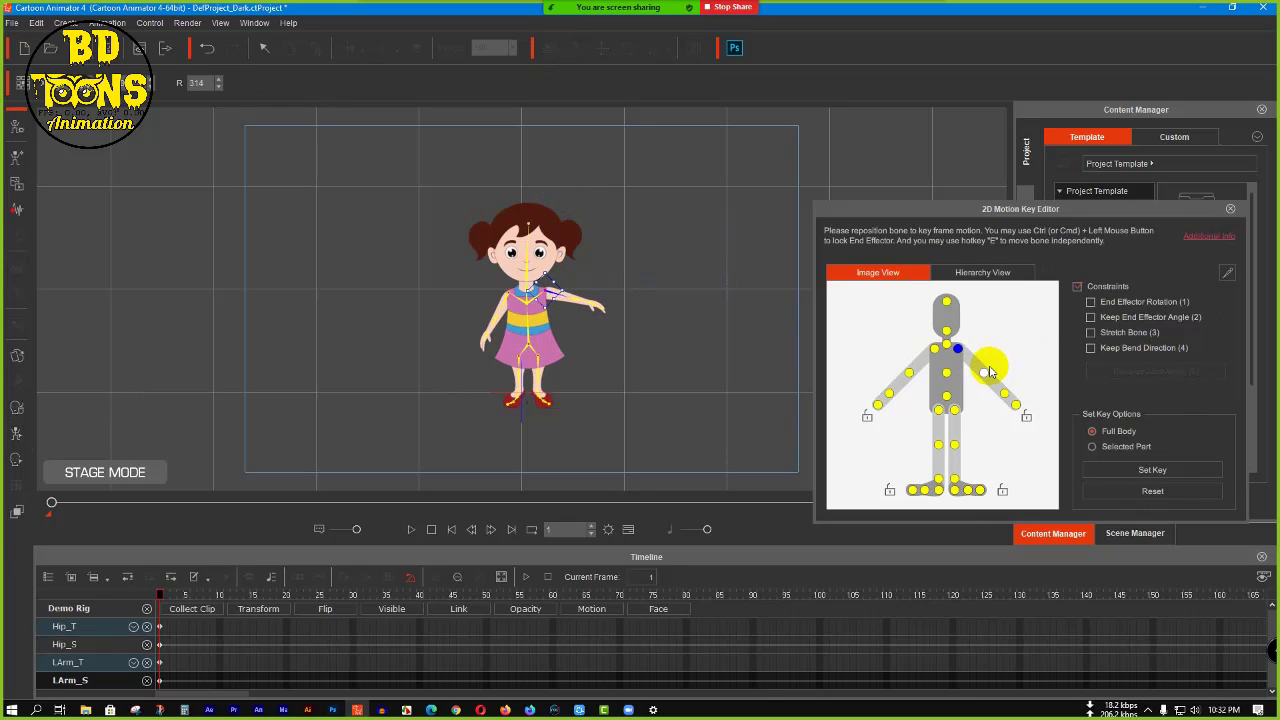
- Test the bending of the girl's left forearm and left hand, leaving the hand rotated to about 353
click(985, 373)
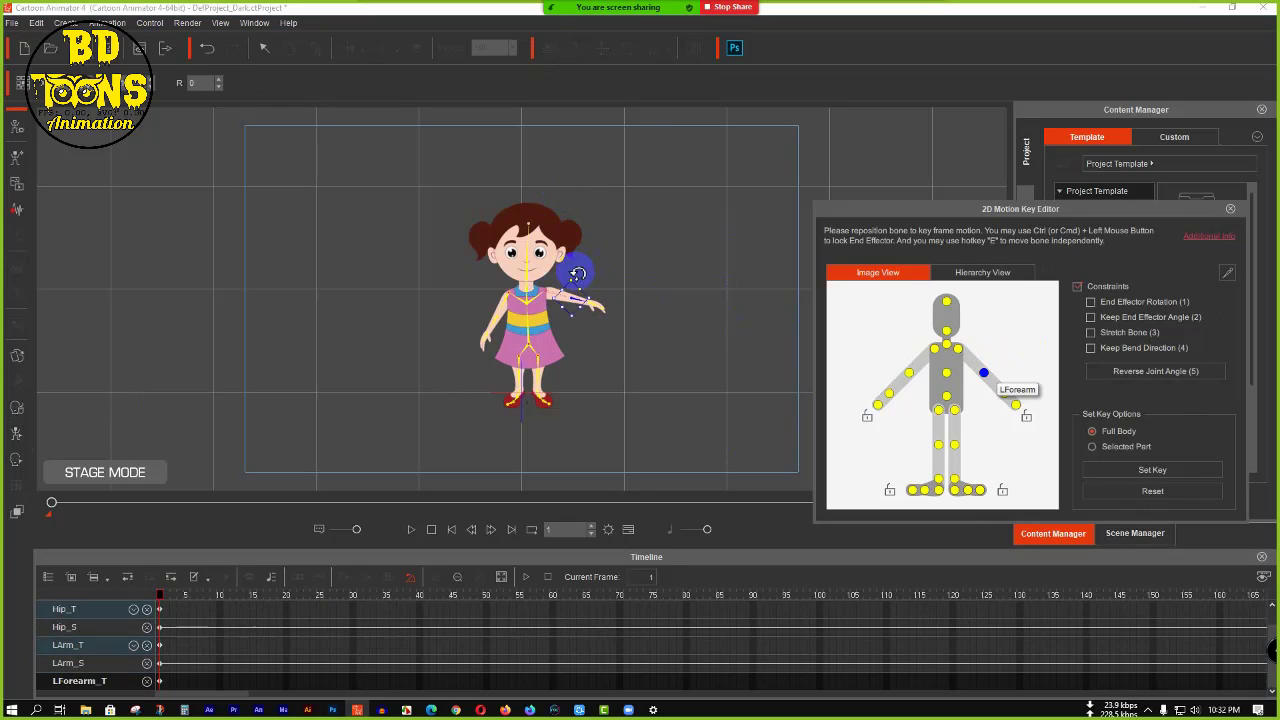
drag(577, 273, 578, 236)
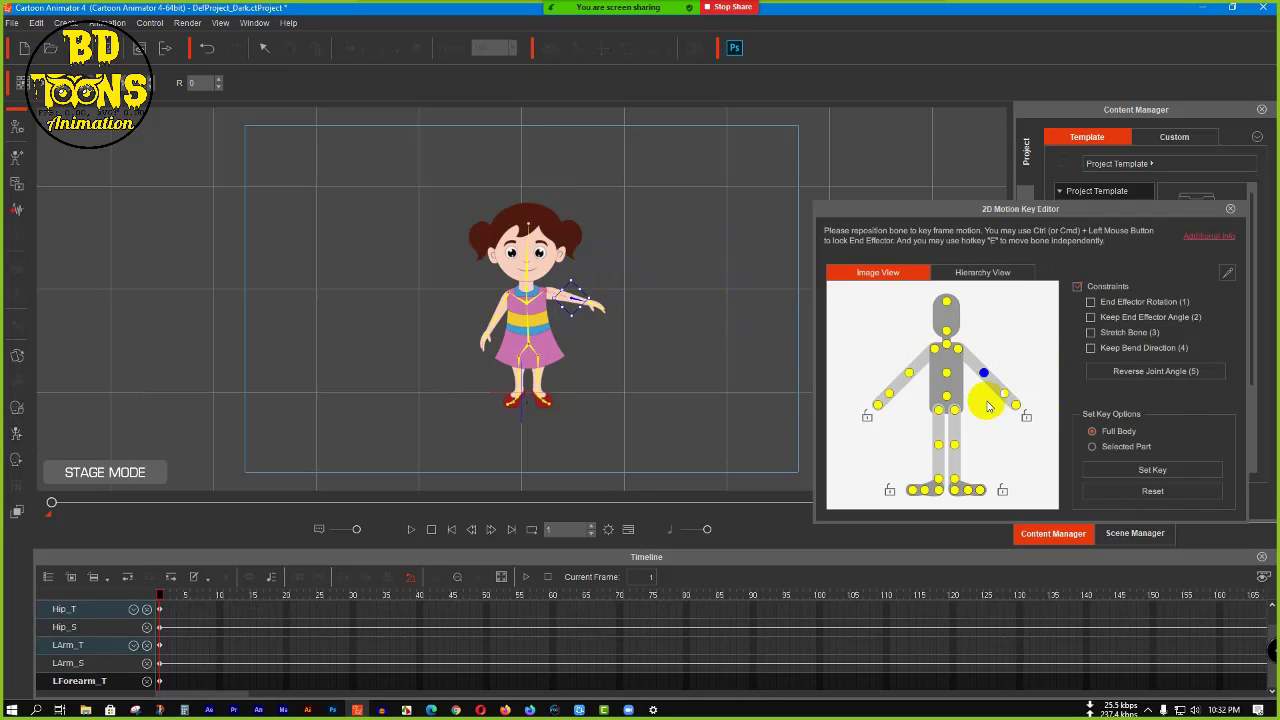
click(606, 286)
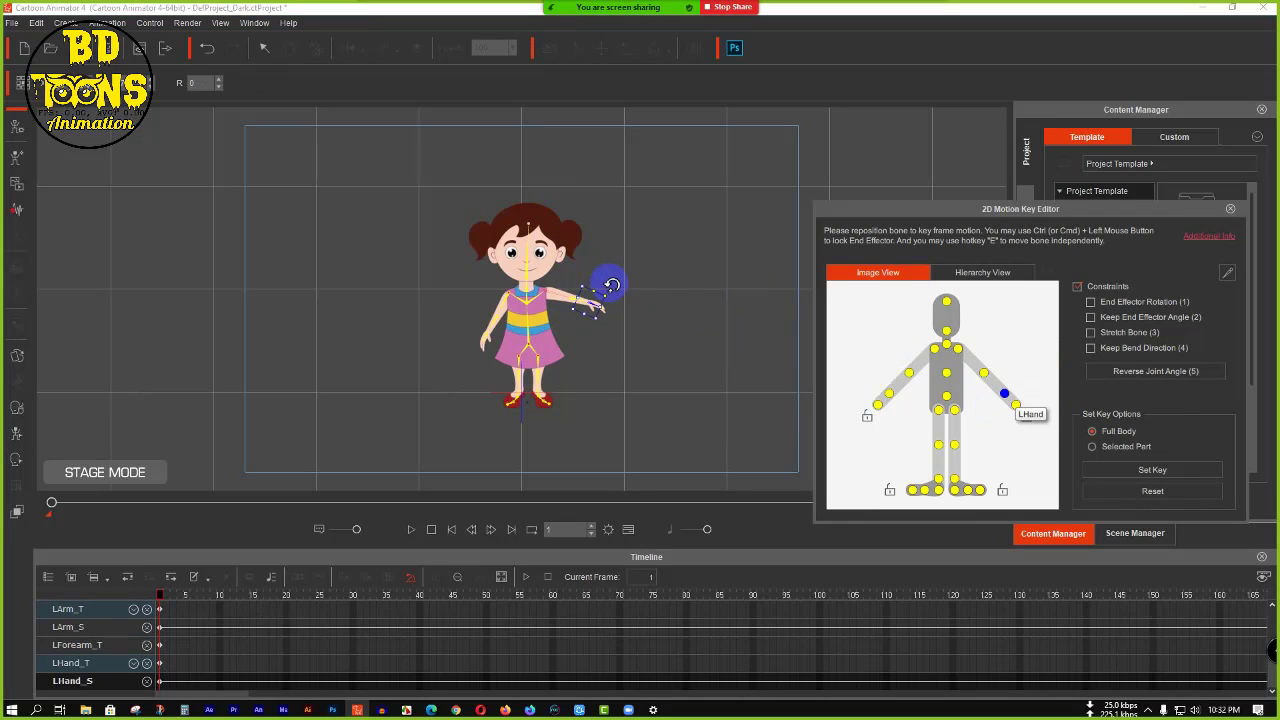
drag(612, 285, 564, 273)
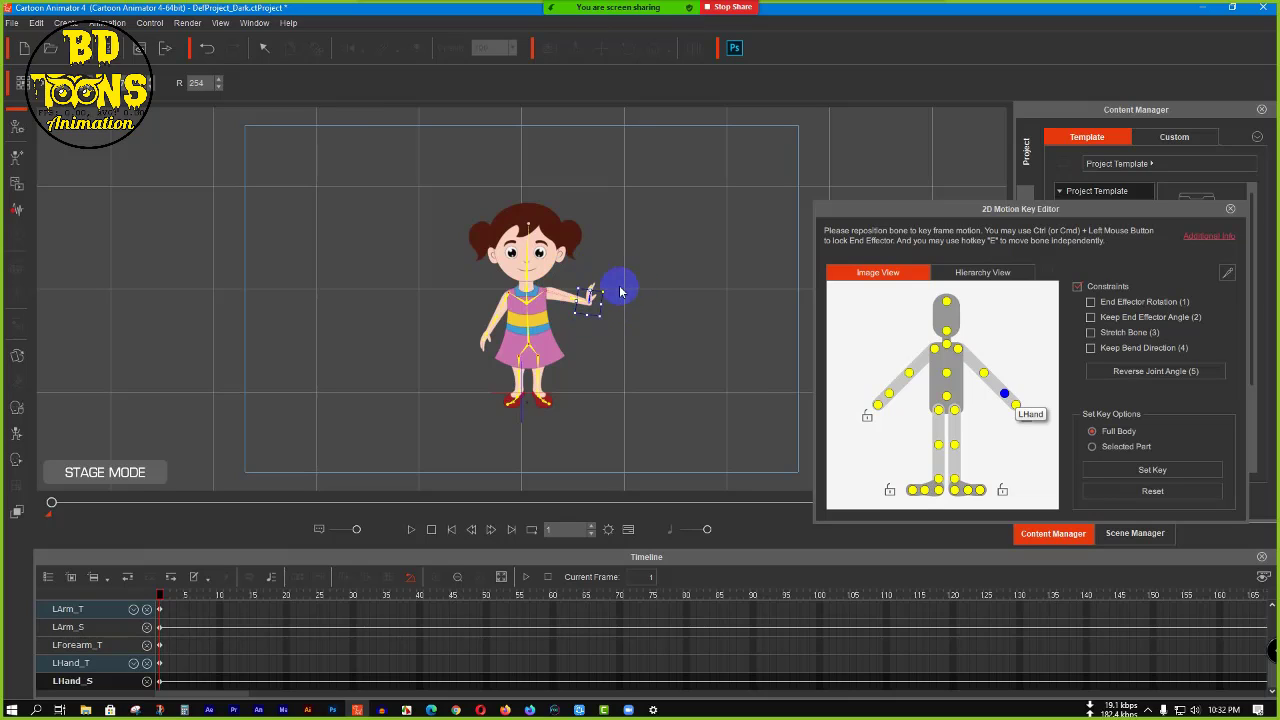
drag(609, 288, 620, 337)
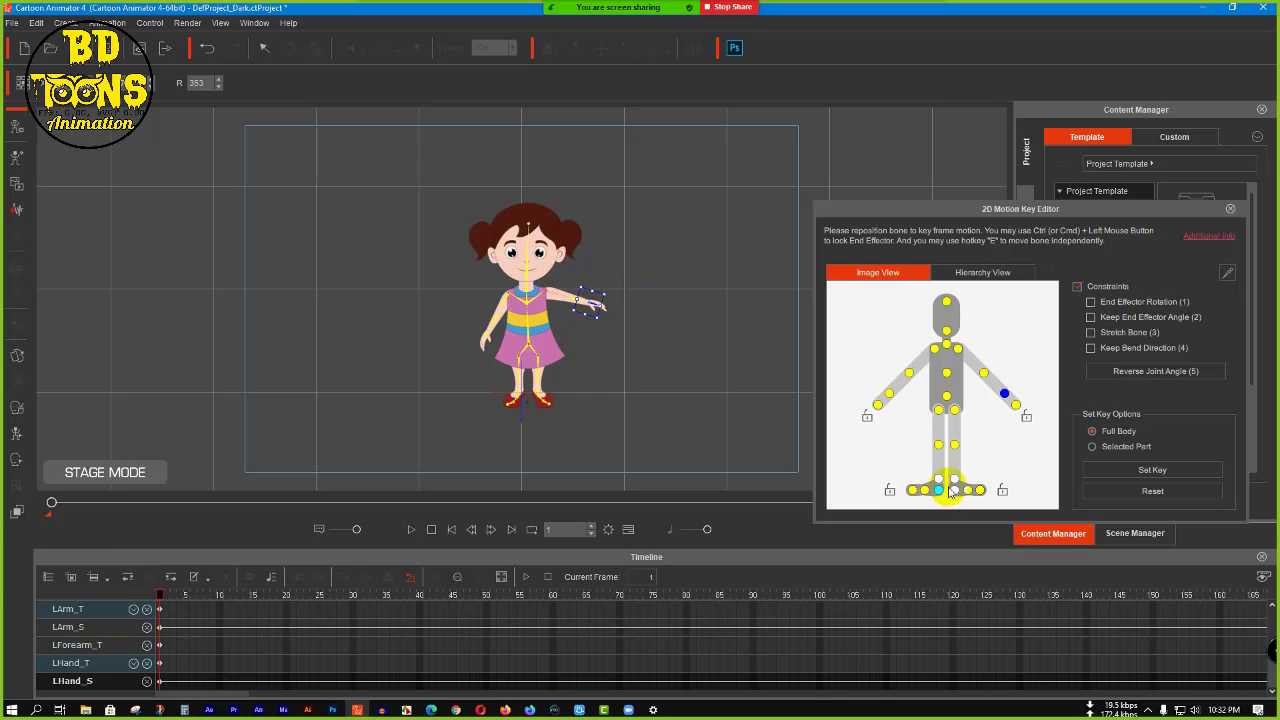
- Rotate the girl's right shank to about 350 and her right thigh to about 1
click(938, 446)
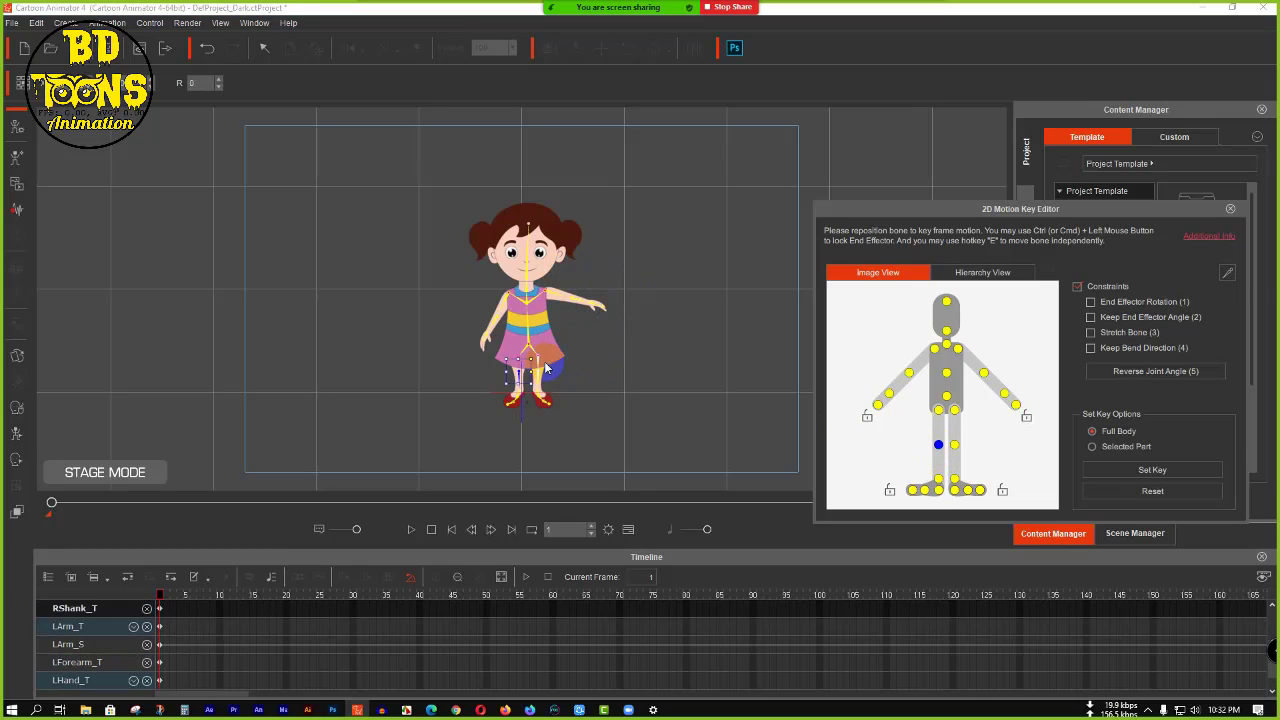
drag(538, 360, 561, 338)
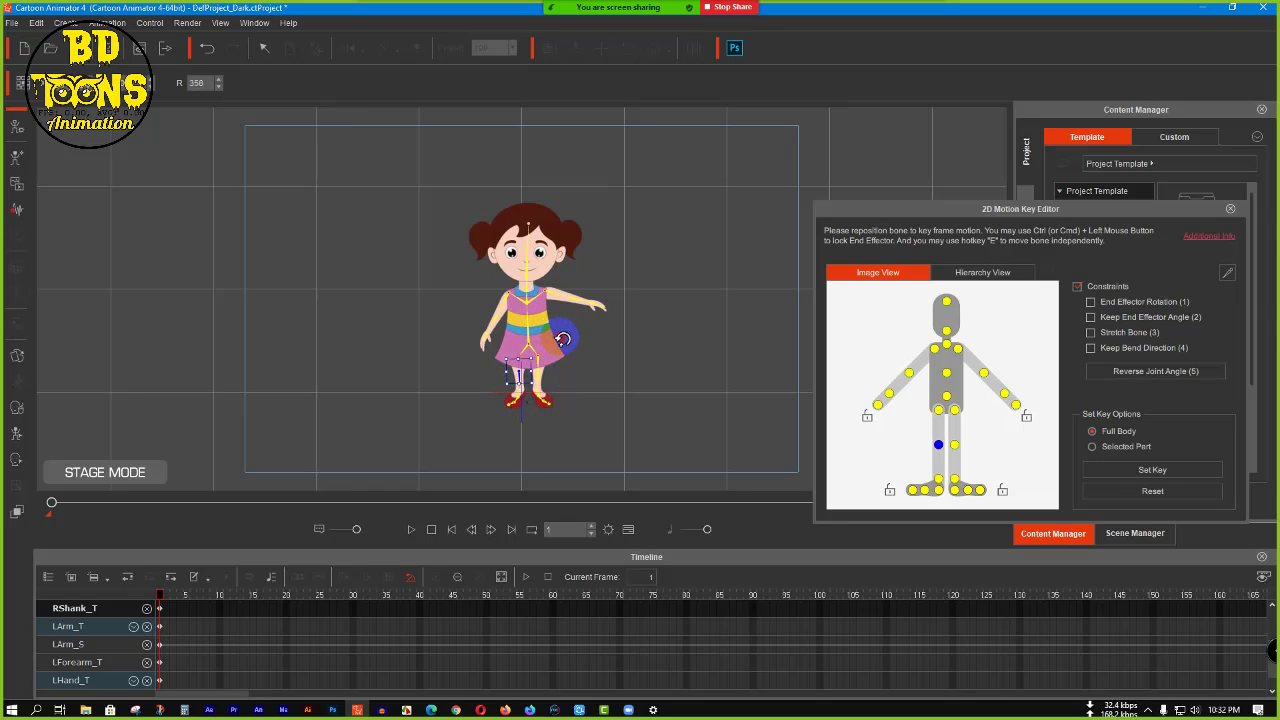
click(938, 410)
click(543, 343)
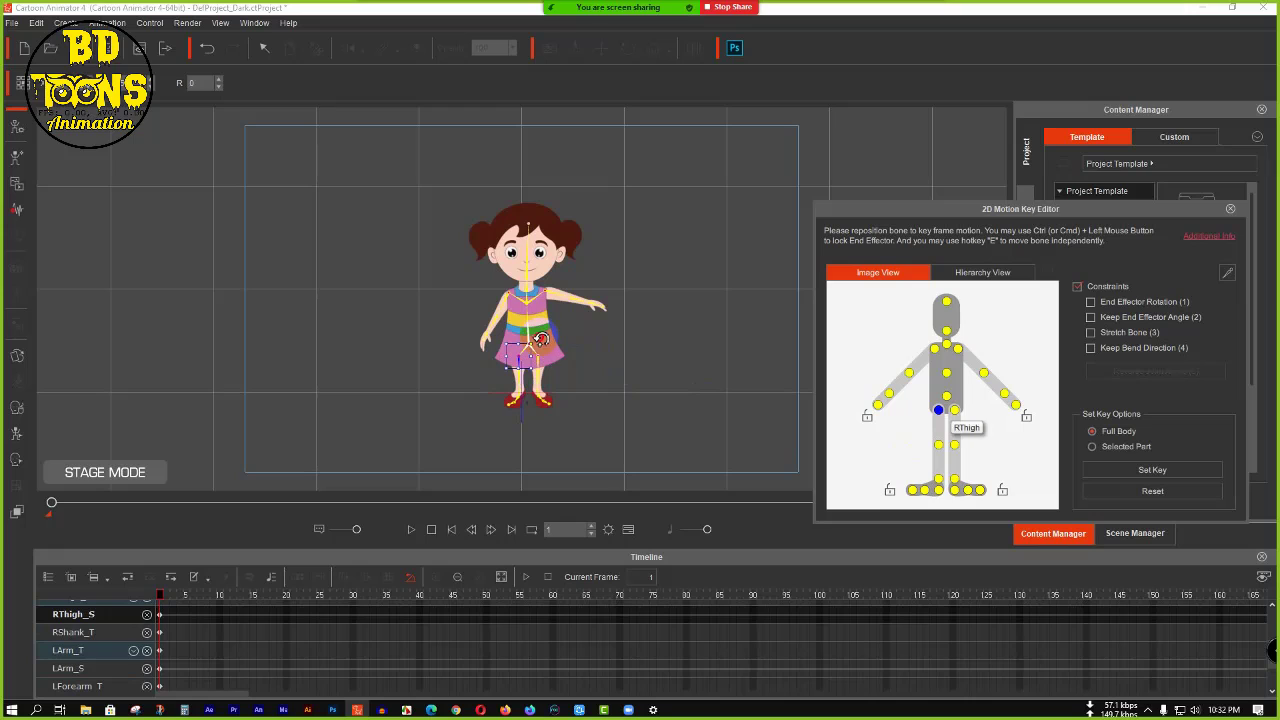
mouse_move(541, 340)
mouse_down()
mouse_move(556, 360)
mouse_move(555, 337)
mouse_up()
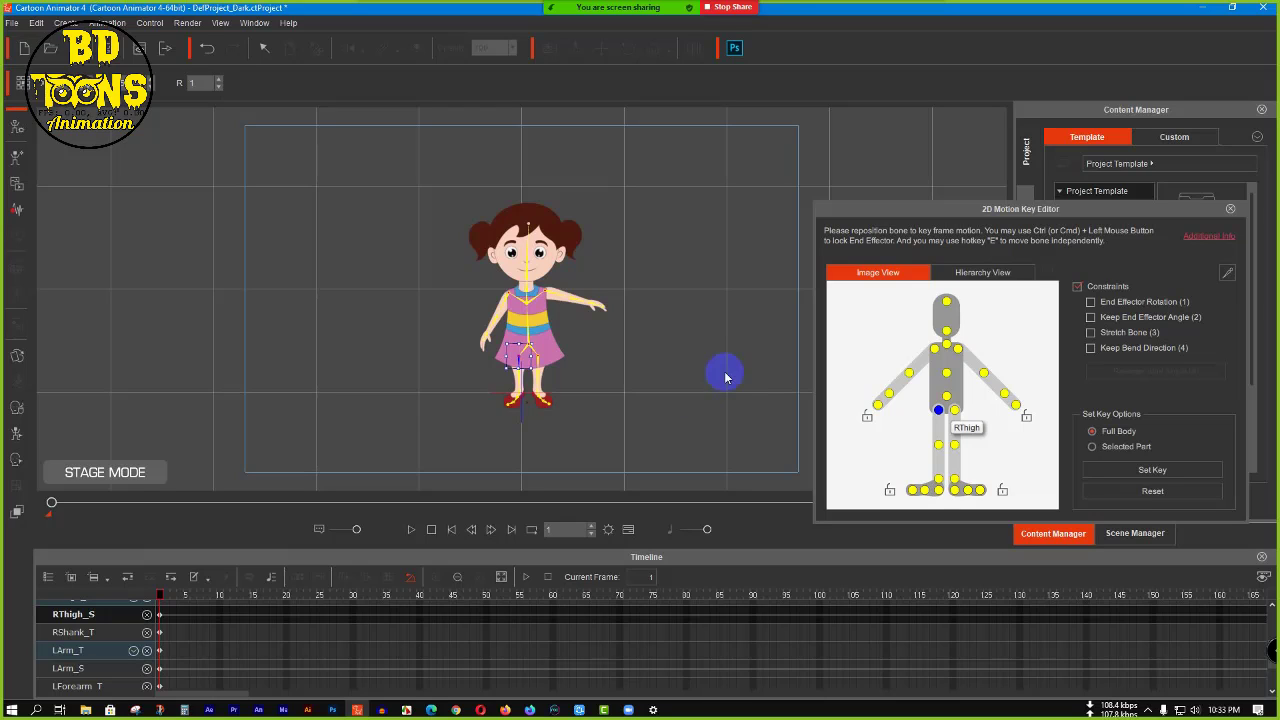
- Set the video render frame size to HD 720p (1280x720) and leave the render settings without exporting
click(187, 24)
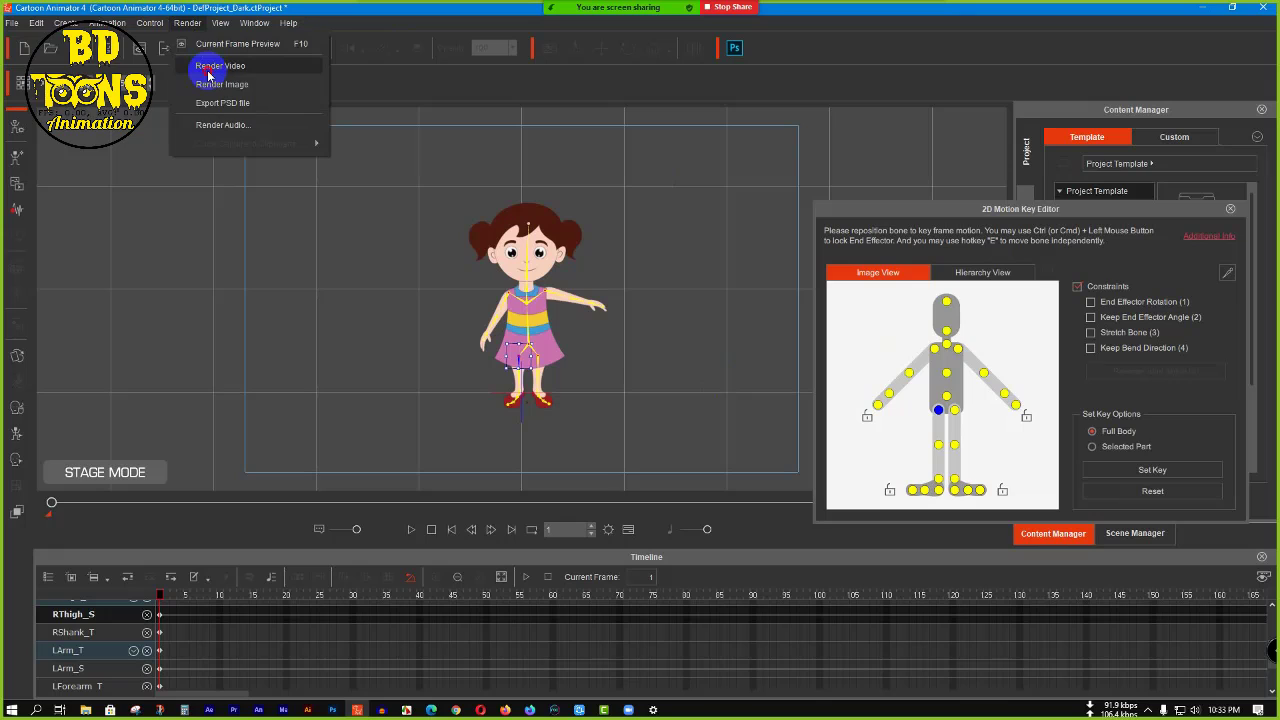
click(208, 66)
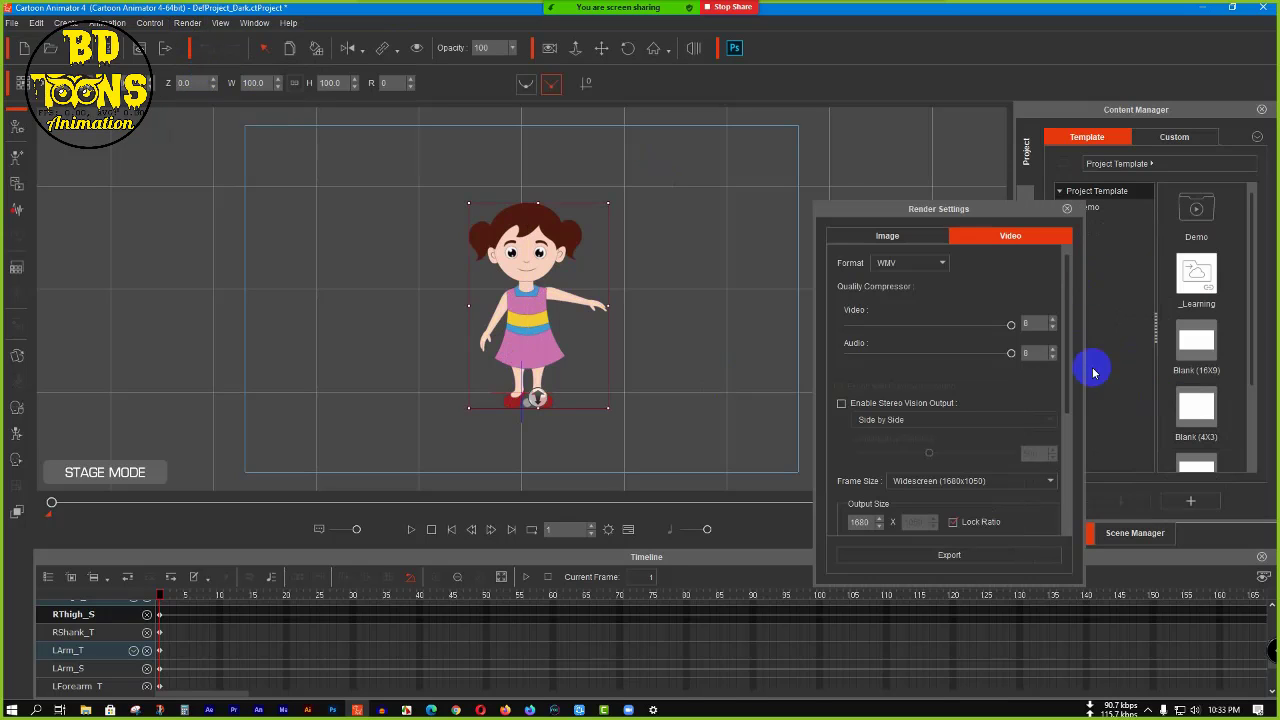
click(1030, 487)
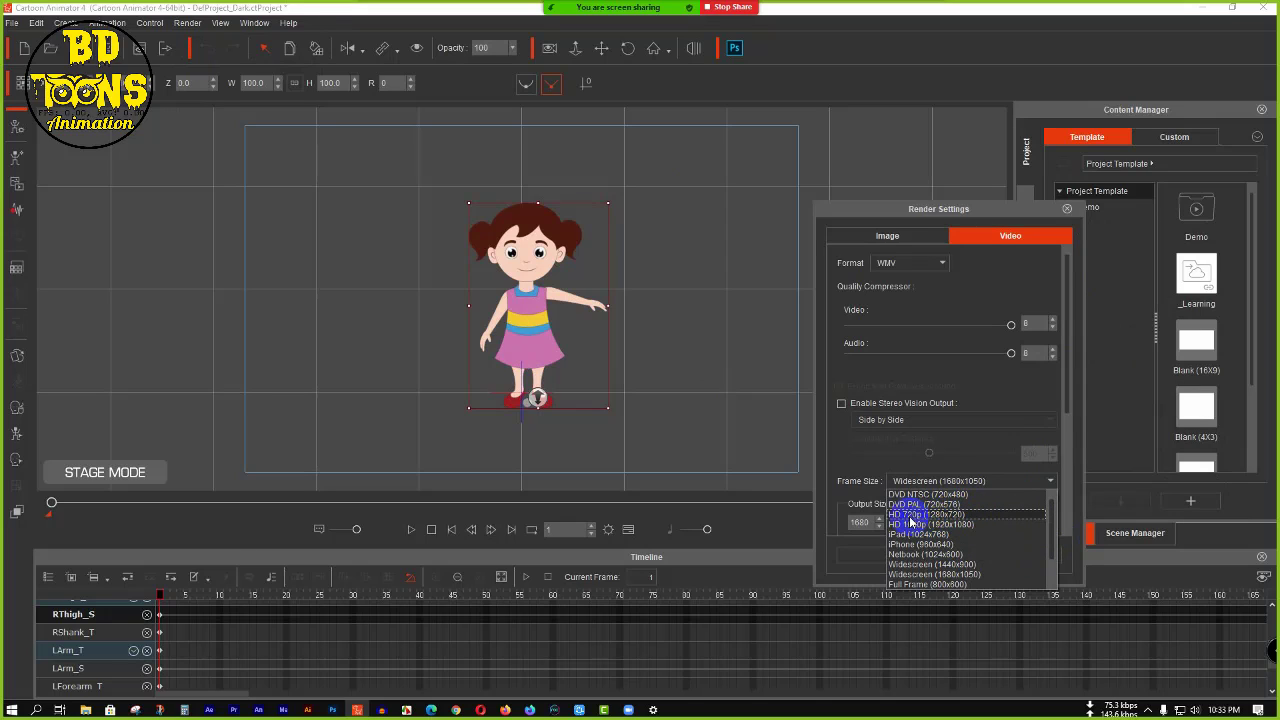
click(955, 514)
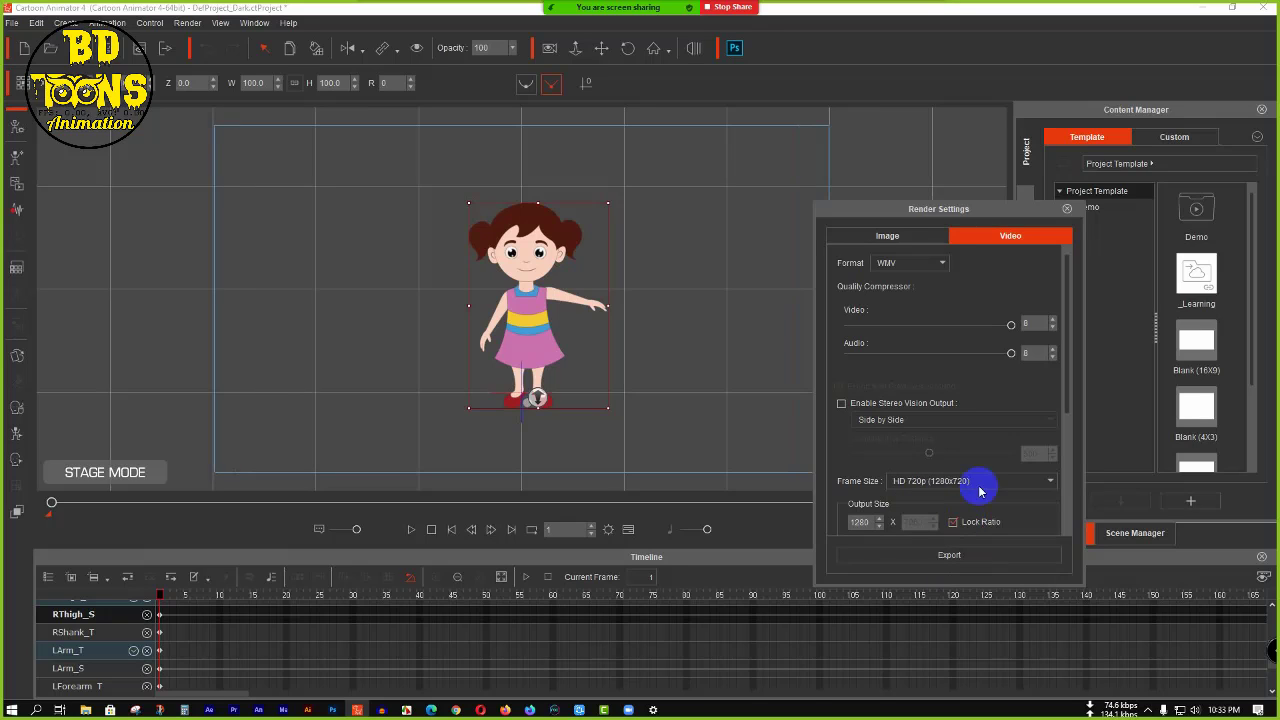
click(1067, 210)
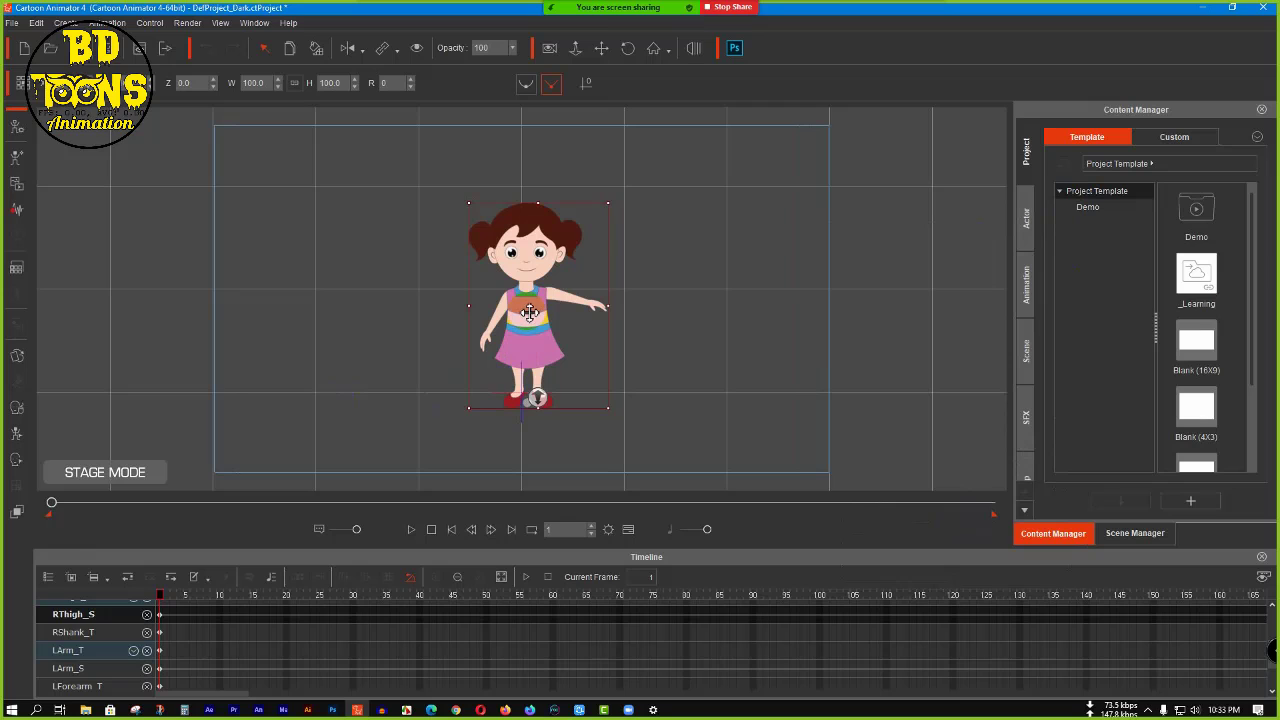
- Reopen the 2D Motion Key Editor and rotate the girl's right foot to about 350 and left foot to about 291
click(16, 160)
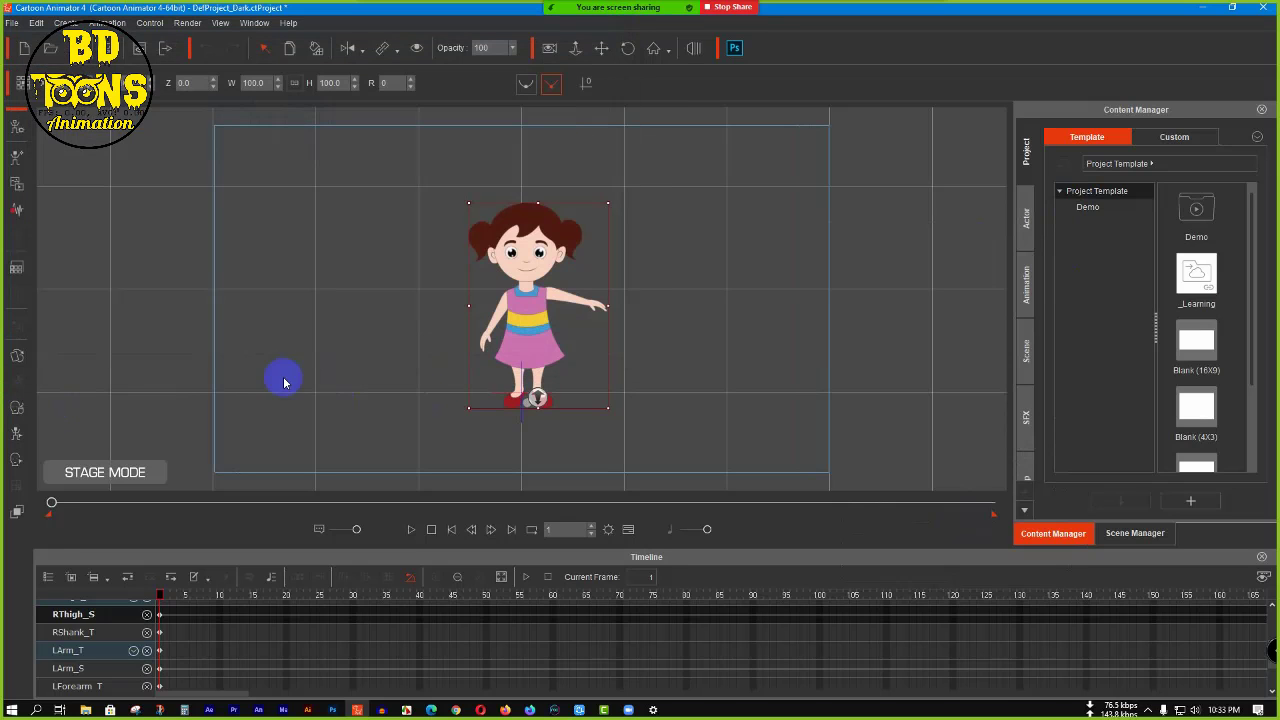
click(16, 432)
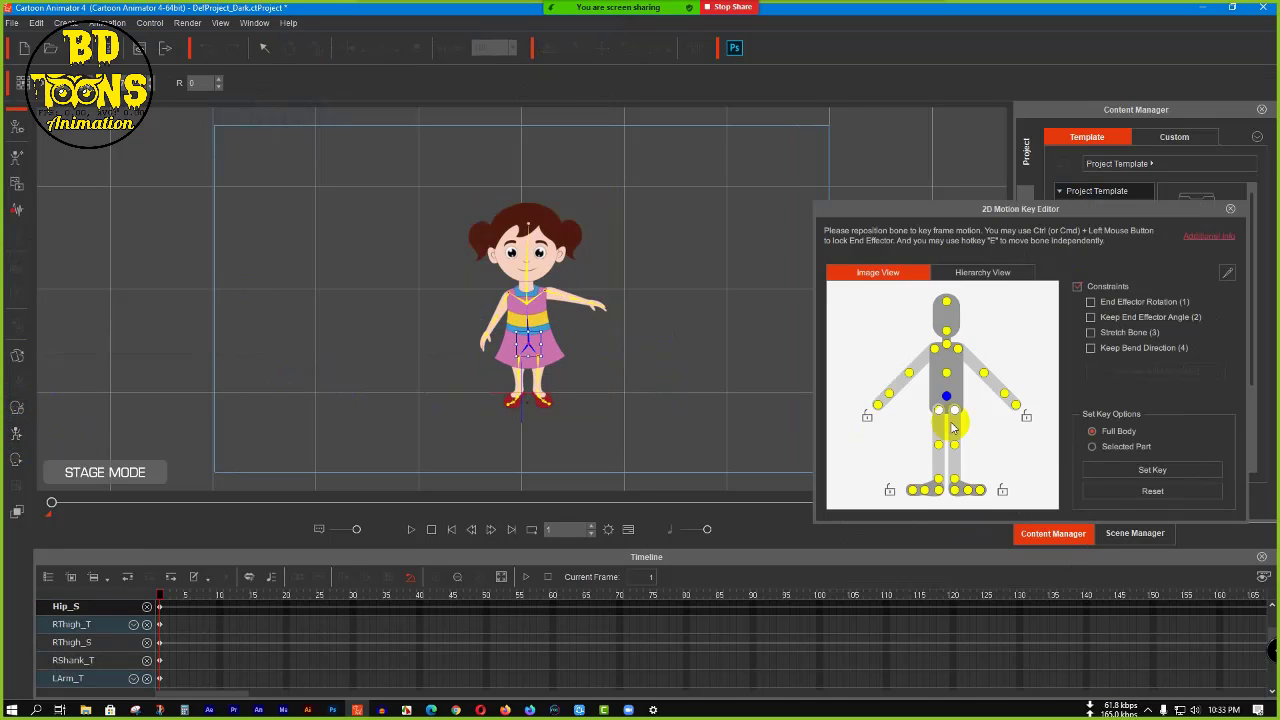
click(518, 408)
drag(566, 412, 528, 436)
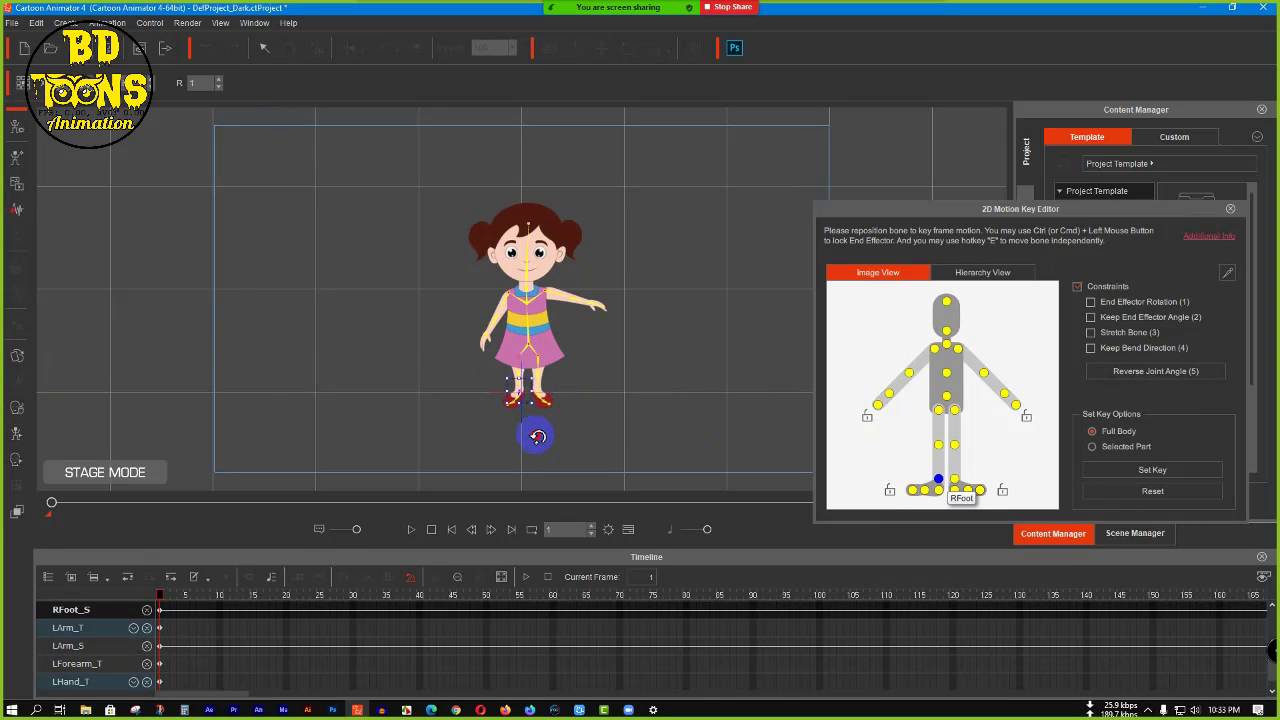
click(955, 480)
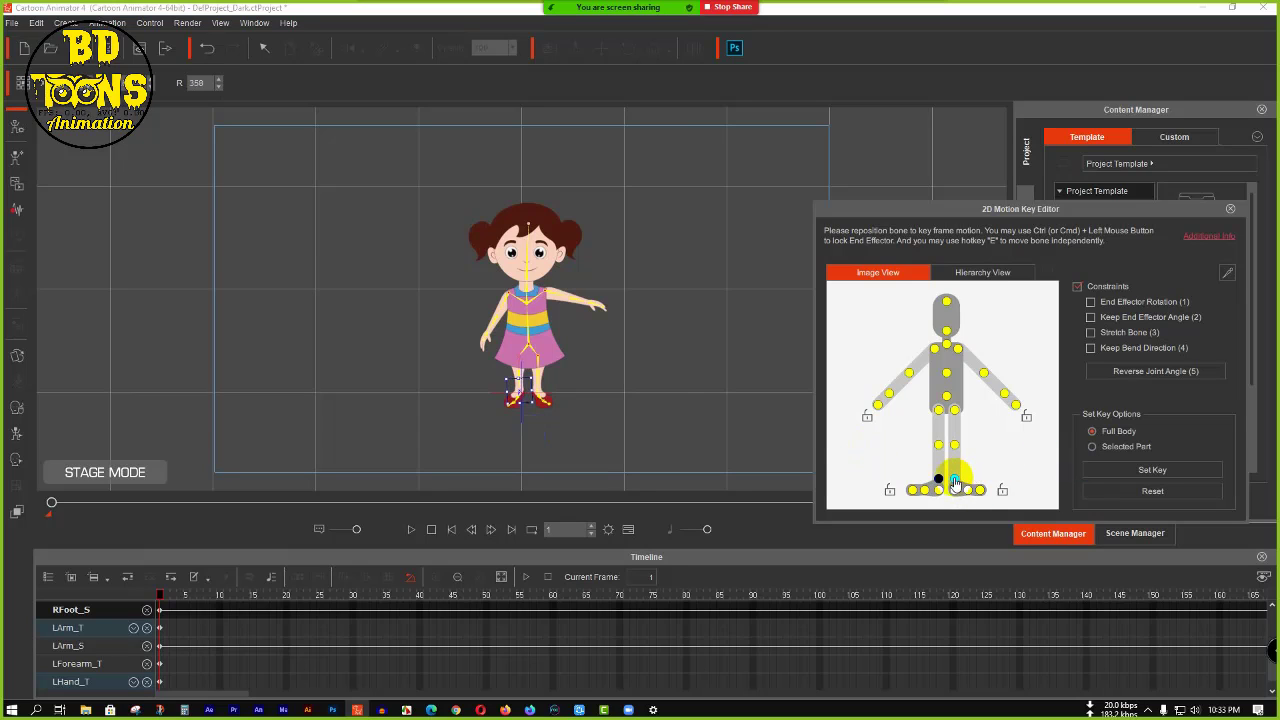
mouse_move(563, 381)
mouse_down()
mouse_move(563, 414)
mouse_move(568, 383)
mouse_up()
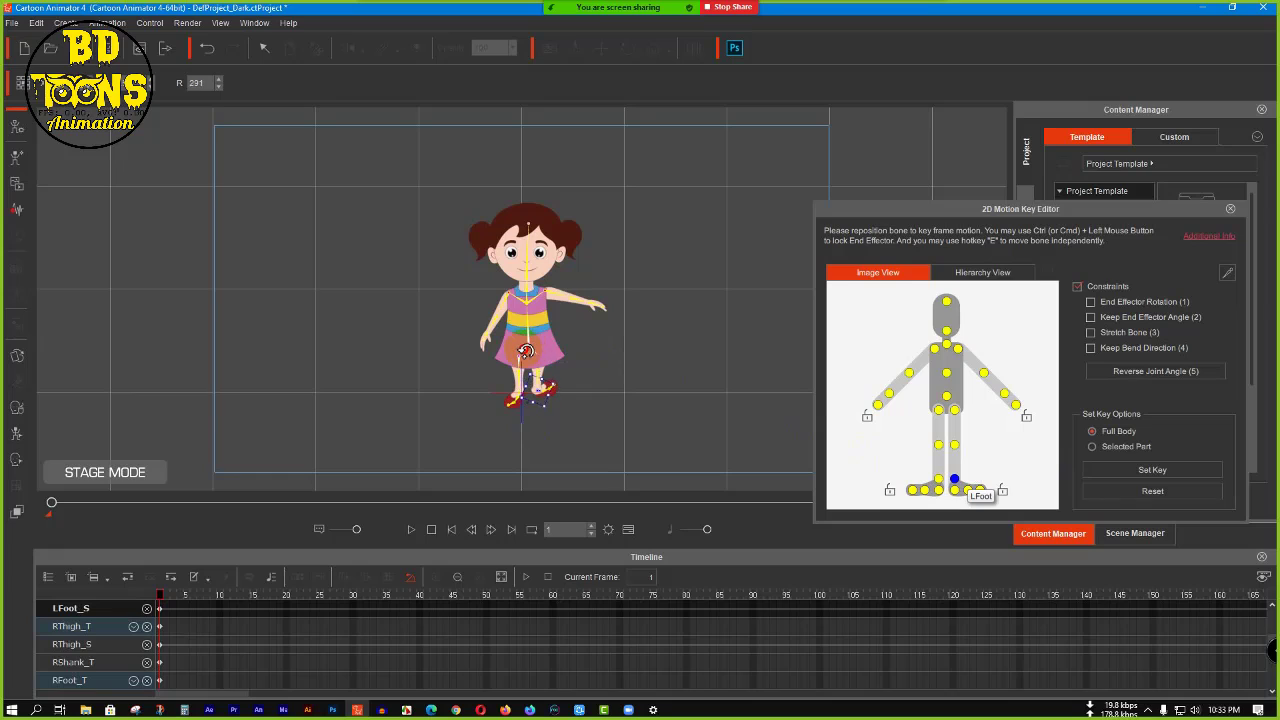
- Rotate the girl's left foot to about 15, reset her whole body to the default pose and close the 2D Motion Key Editor
drag(525, 351, 589, 392)
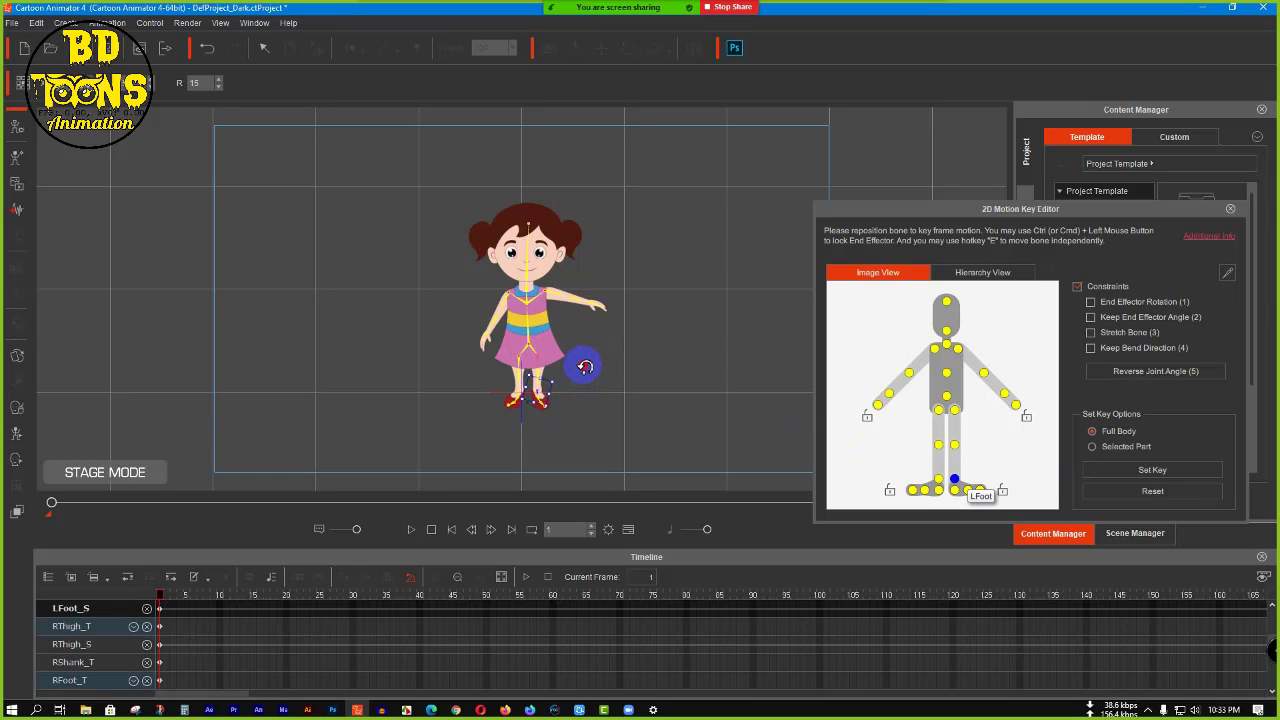
click(1117, 471)
click(1153, 491)
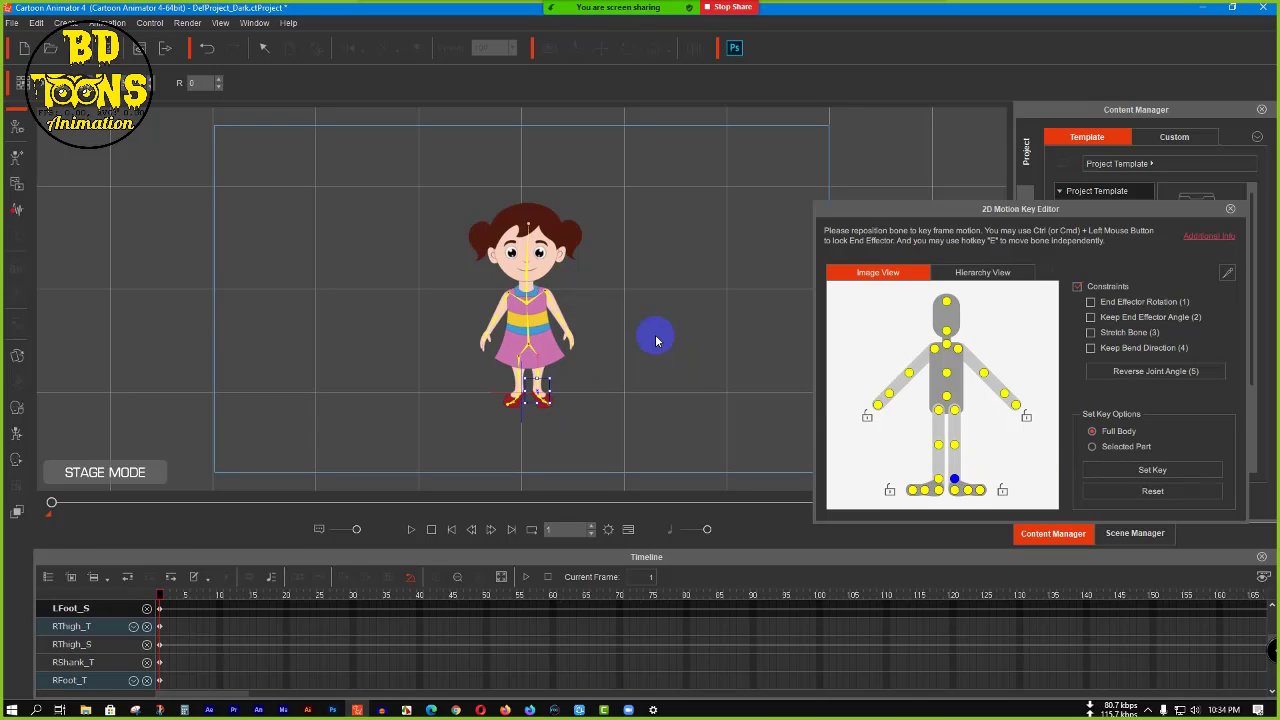
click(1230, 212)
- Hide the Demo Rig character's expanded bone tracks in the timeline and reselect the girl
scroll(95, 642, up, 1)
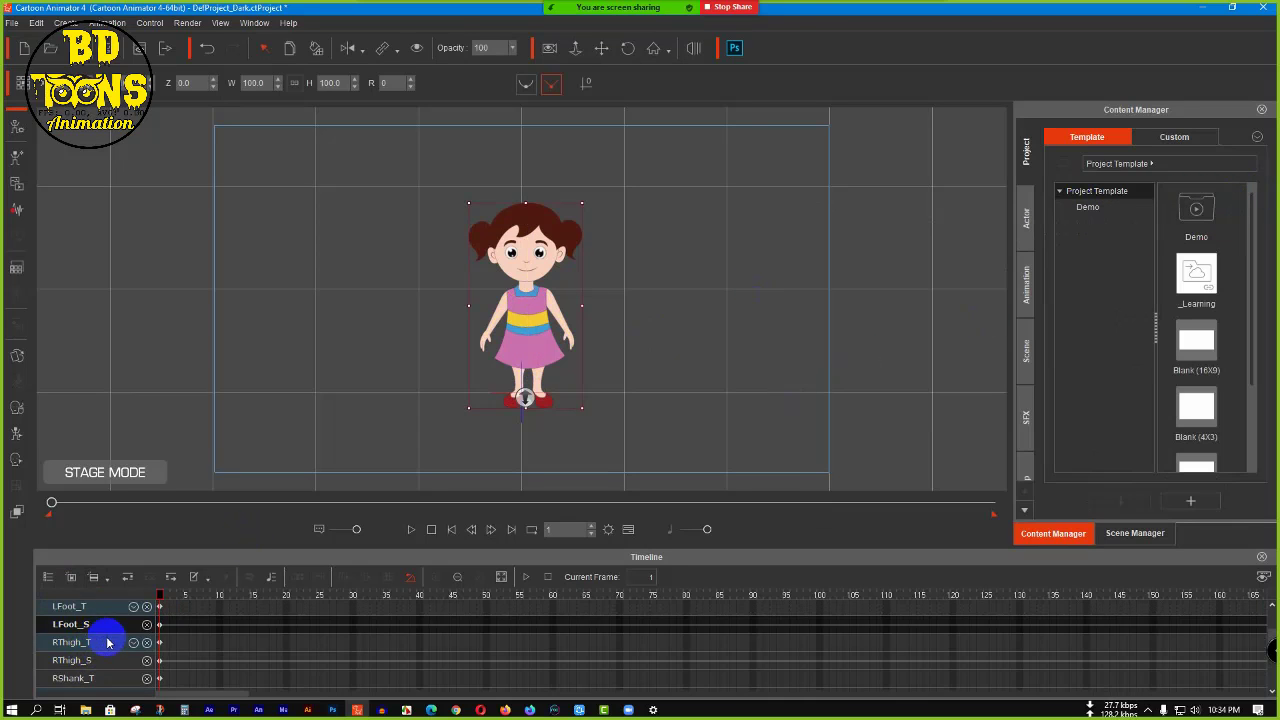
scroll(108, 642, up, 3)
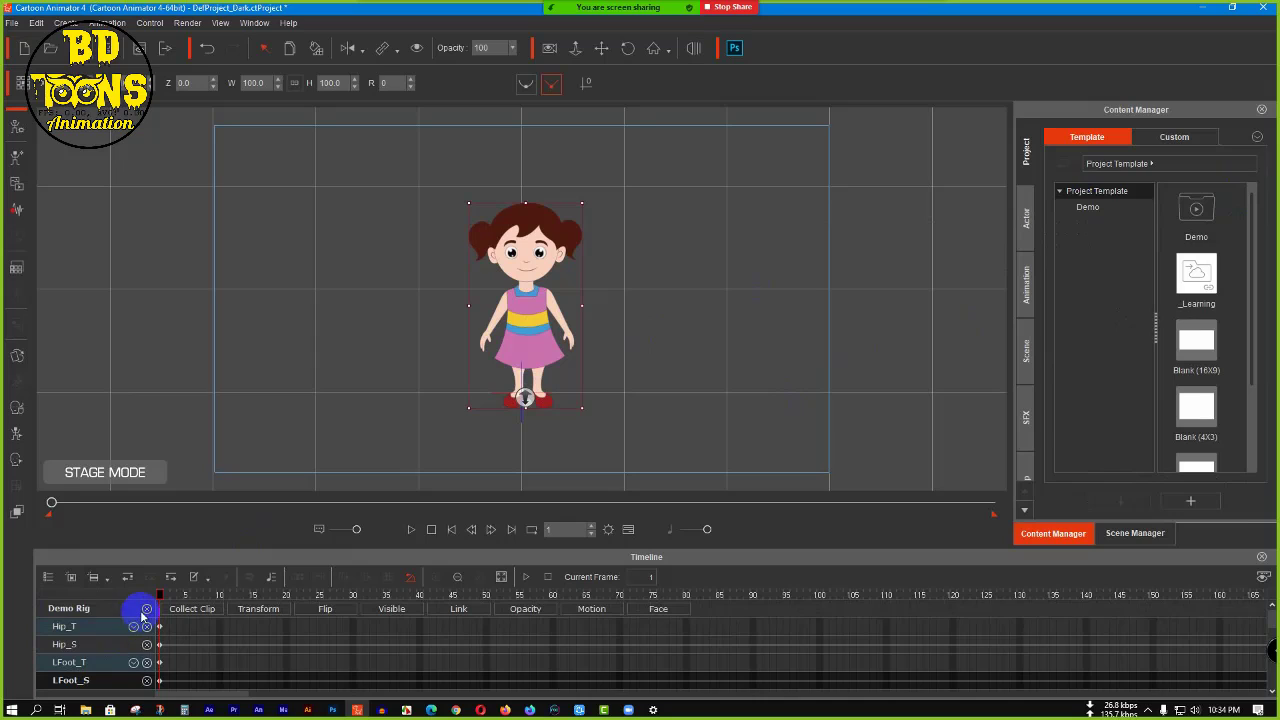
click(147, 610)
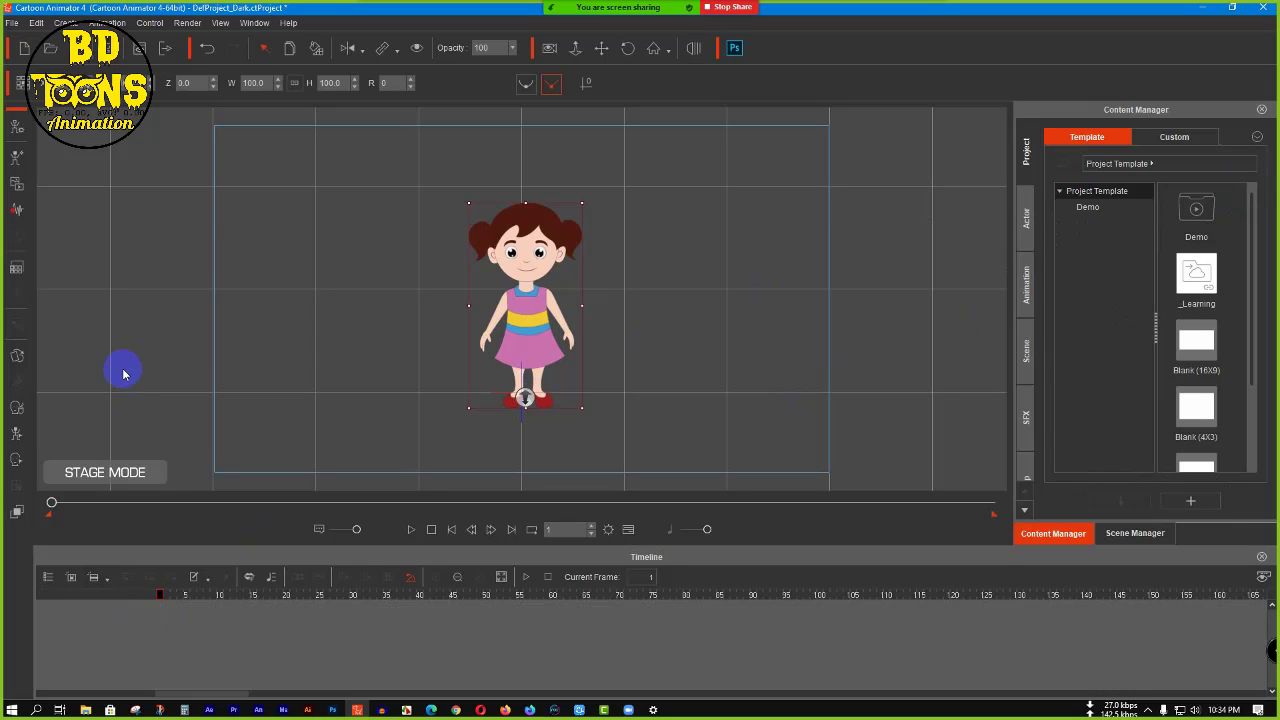
click(513, 257)
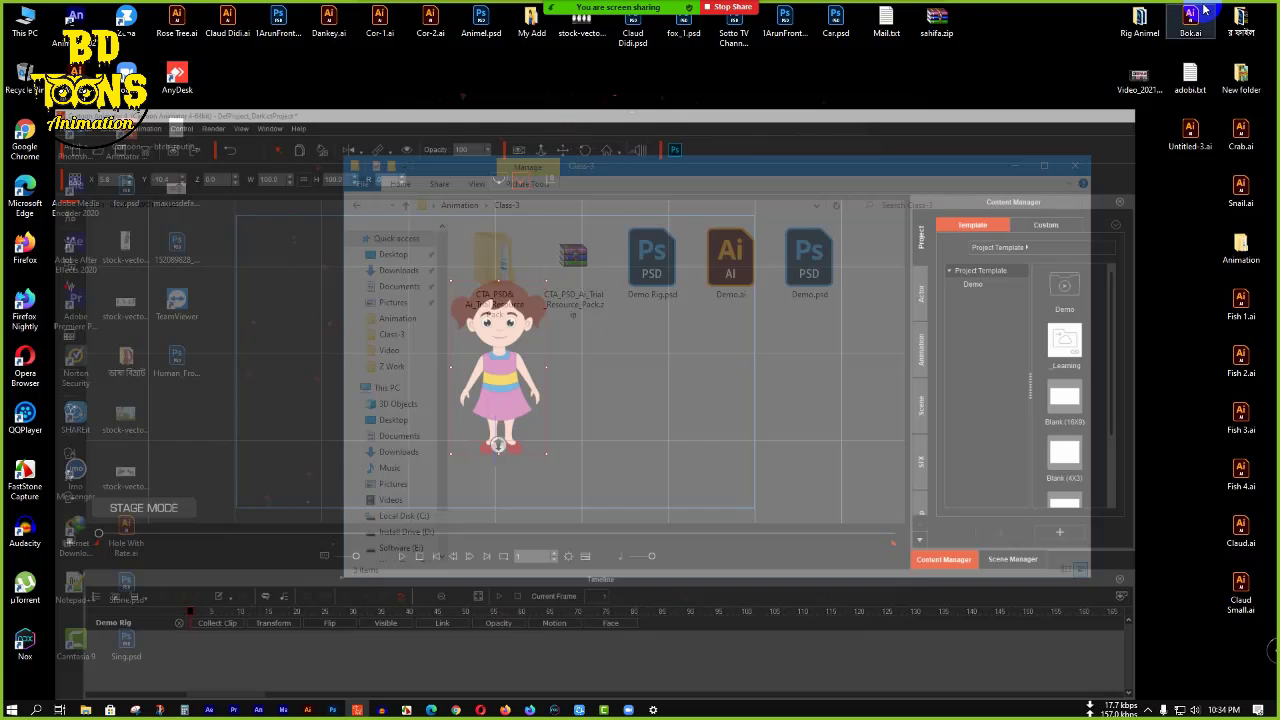
- Copy the audio file 1.Add new.wav from the My Add folder on the desktop into the Class-3 folder
click(1202, 7)
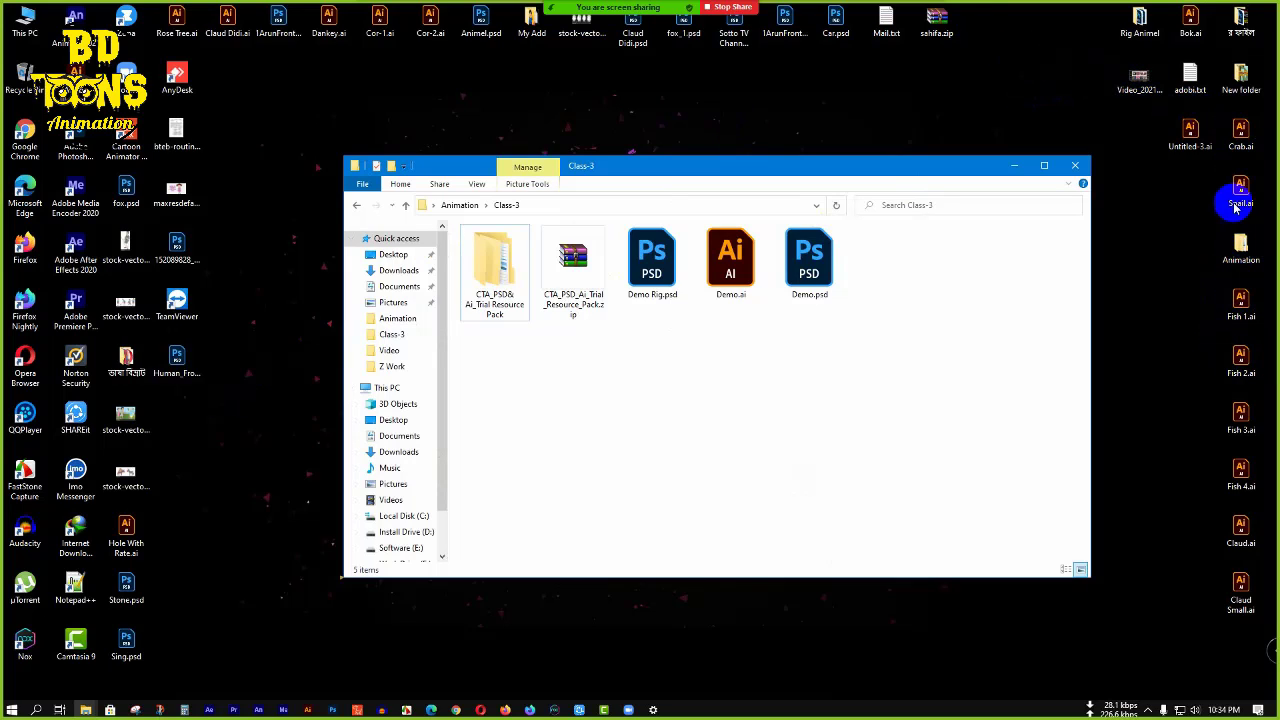
click(1241, 80)
double_click(1241, 80)
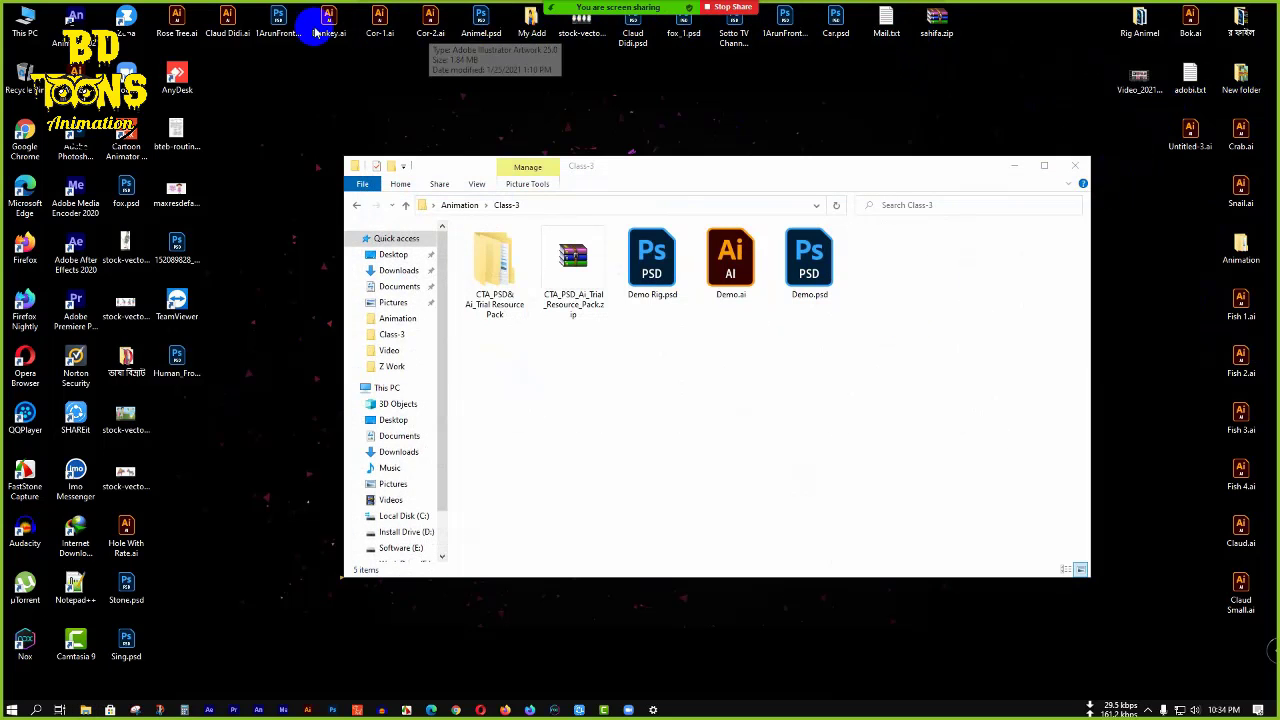
double_click(529, 24)
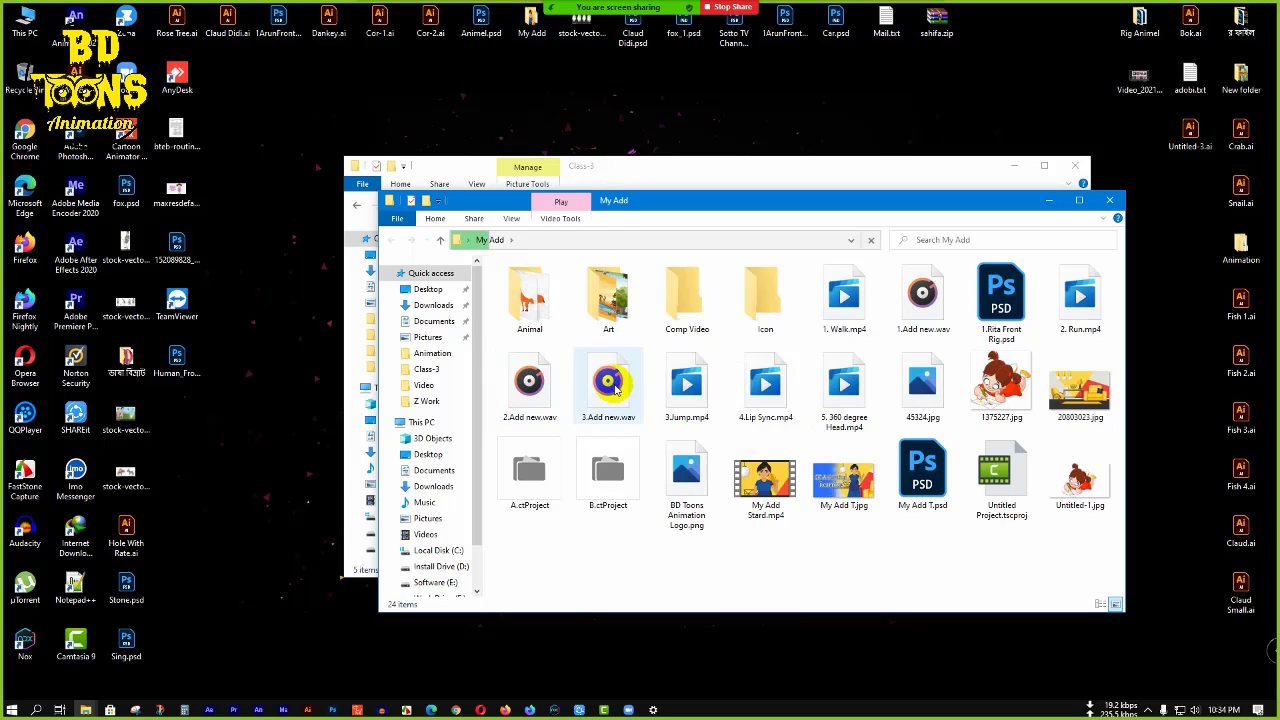
click(615, 390)
click(922, 297)
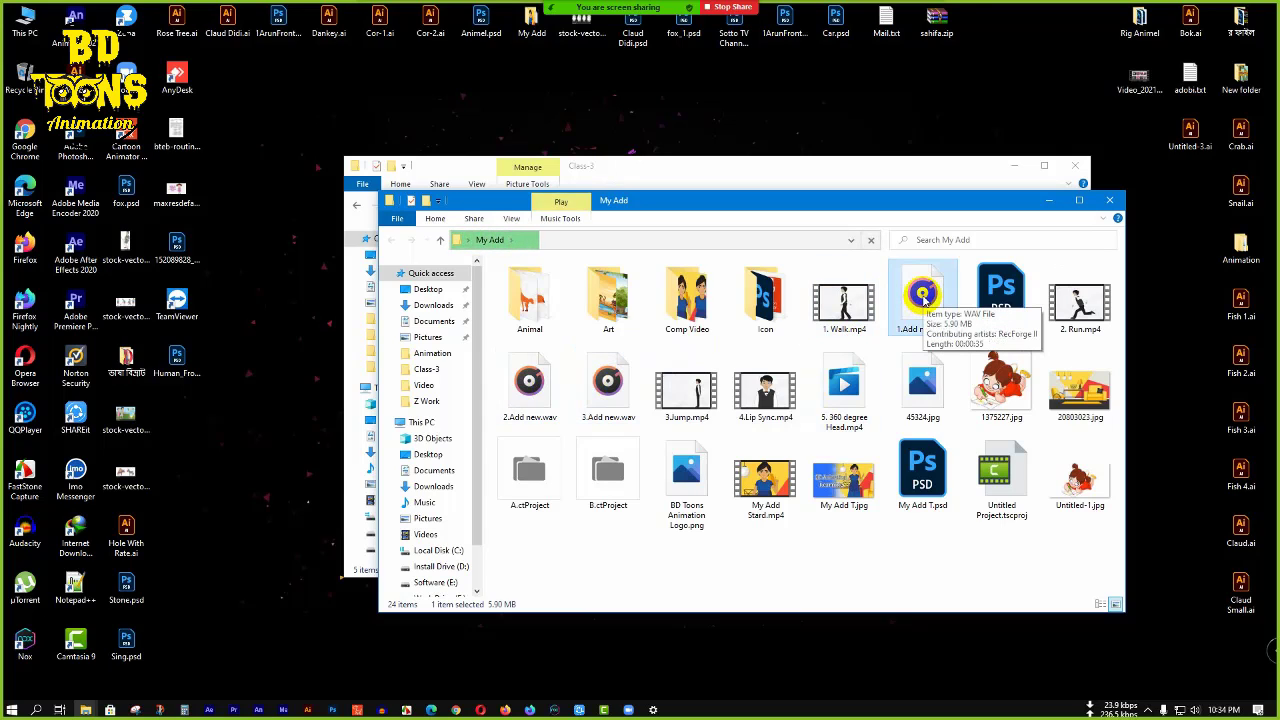
click(1110, 200)
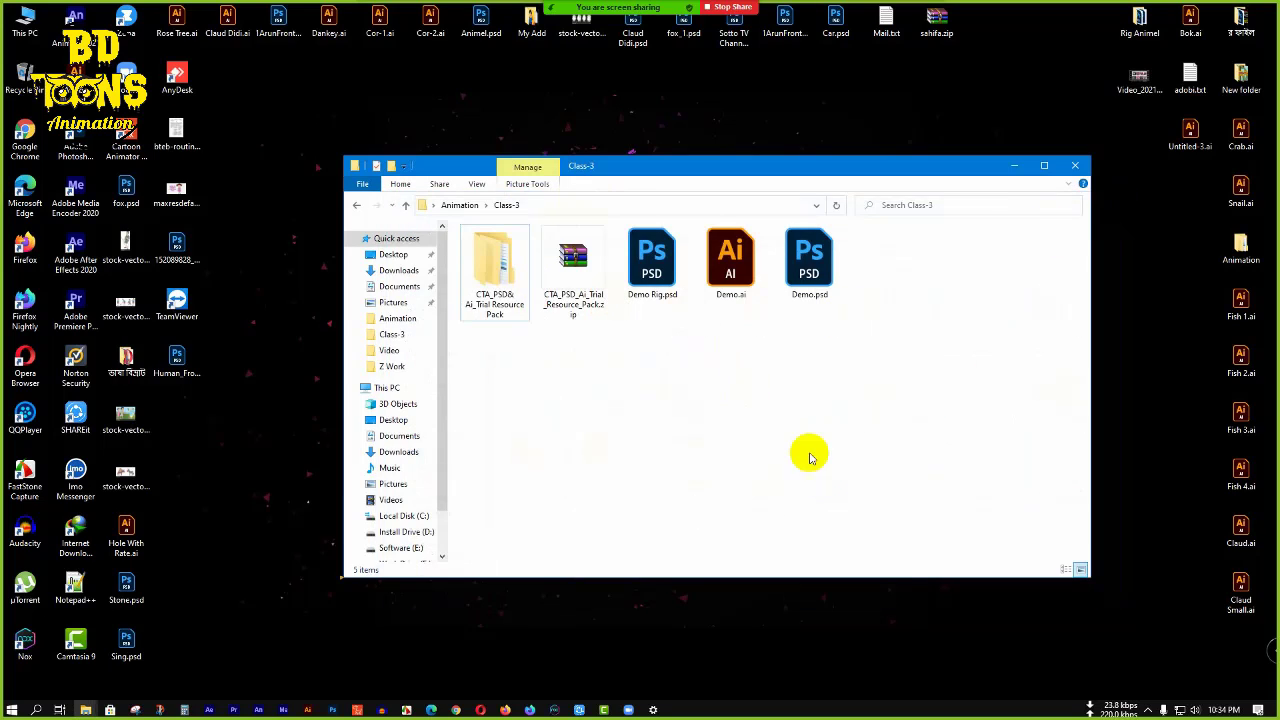
right_click(717, 381)
click(771, 494)
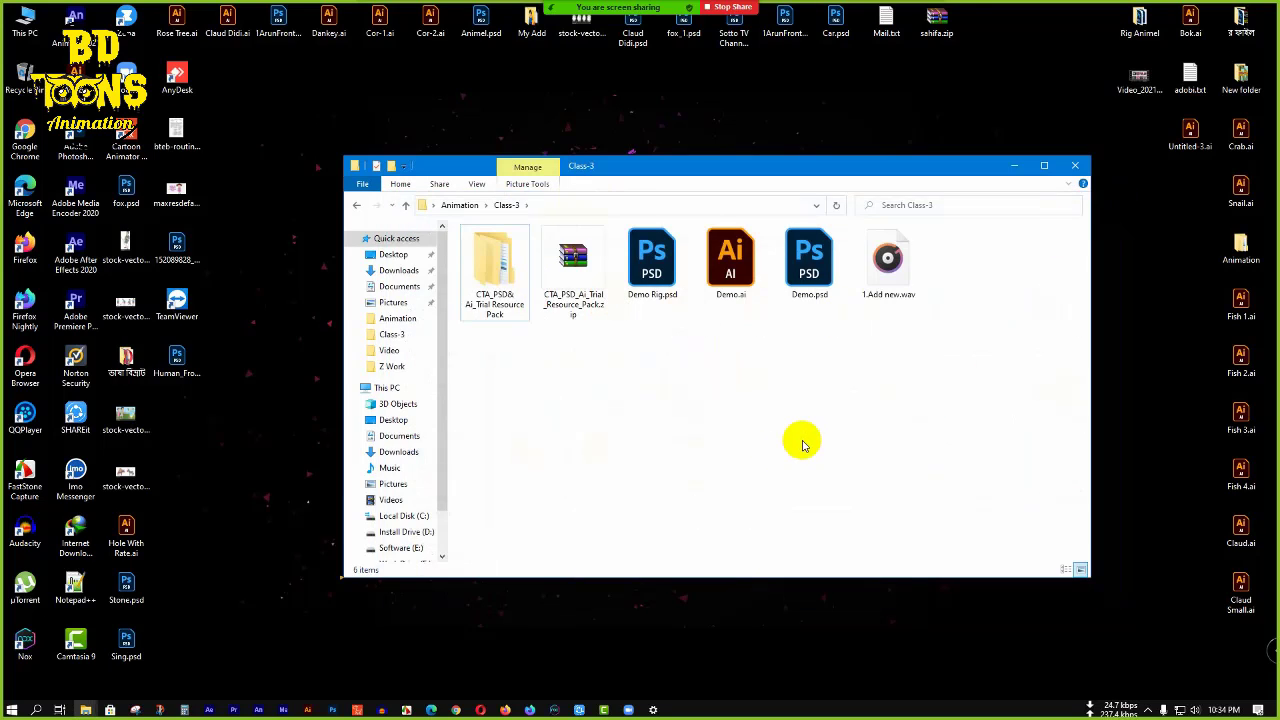
- Switch back to Cartoon Animator 4, open Create Script for the girl and move its window clear of her
click(356, 707)
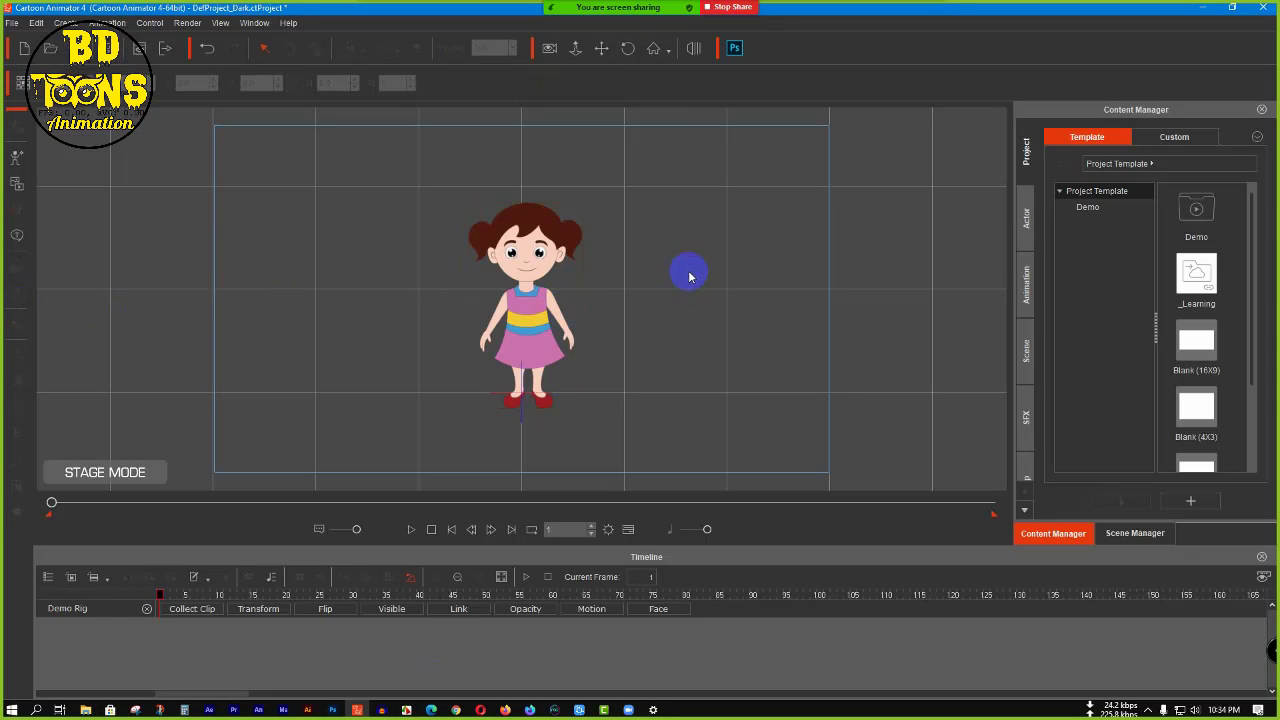
click(525, 258)
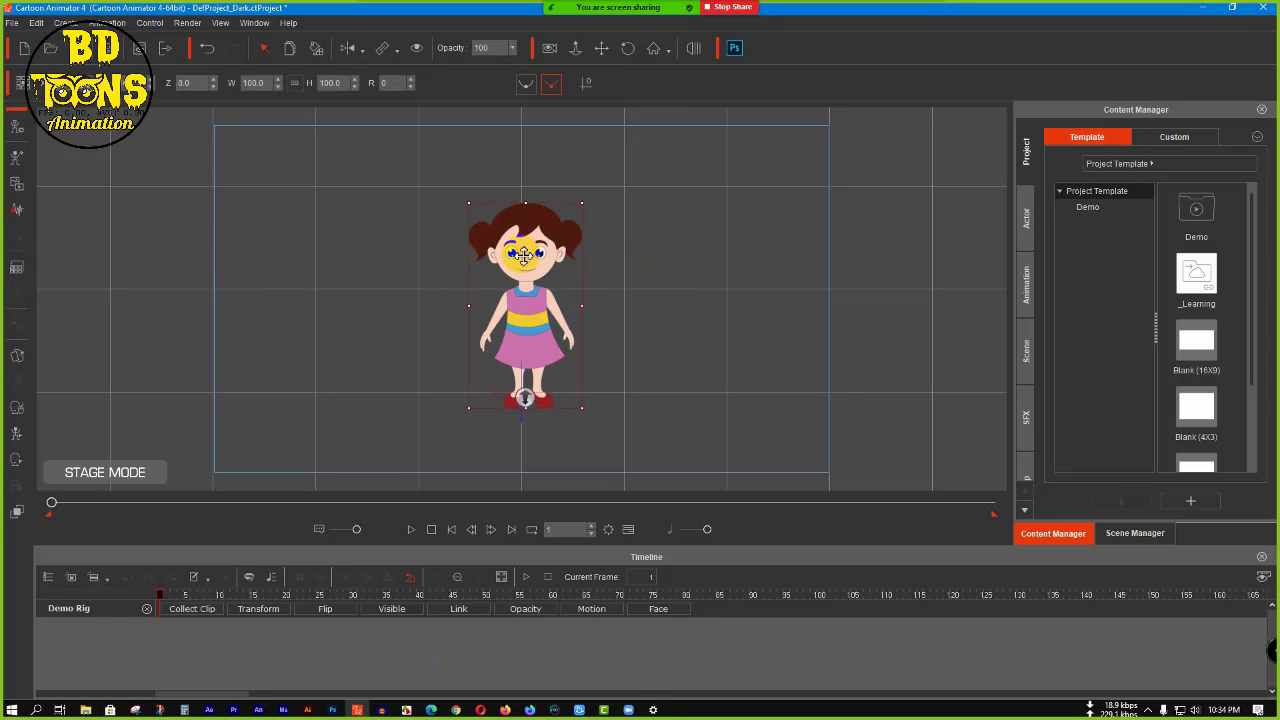
click(18, 212)
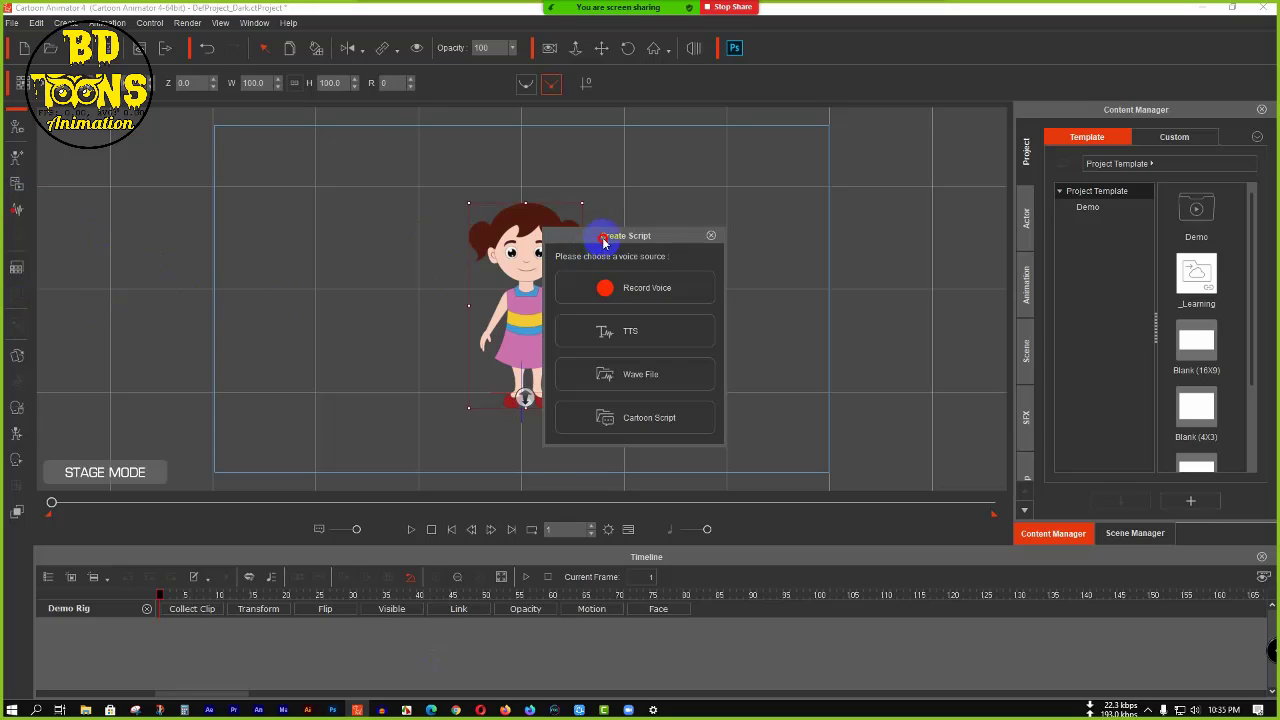
drag(603, 241, 874, 239)
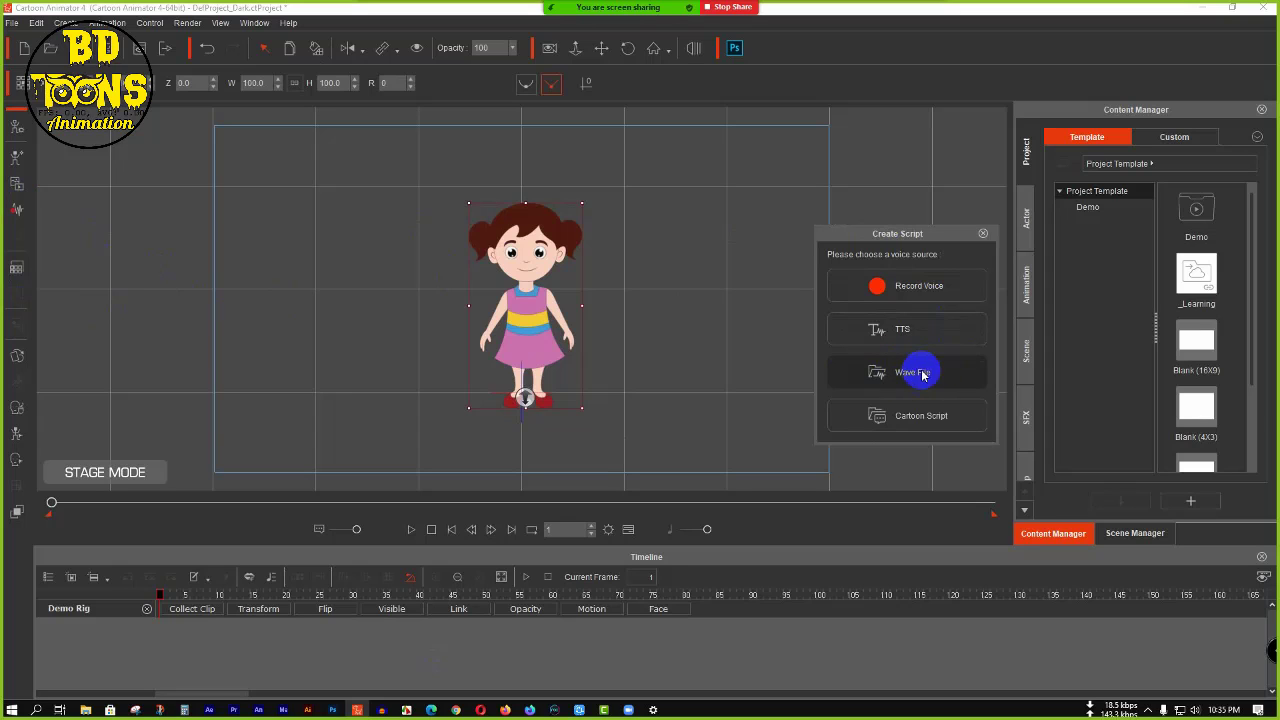
click(910, 413)
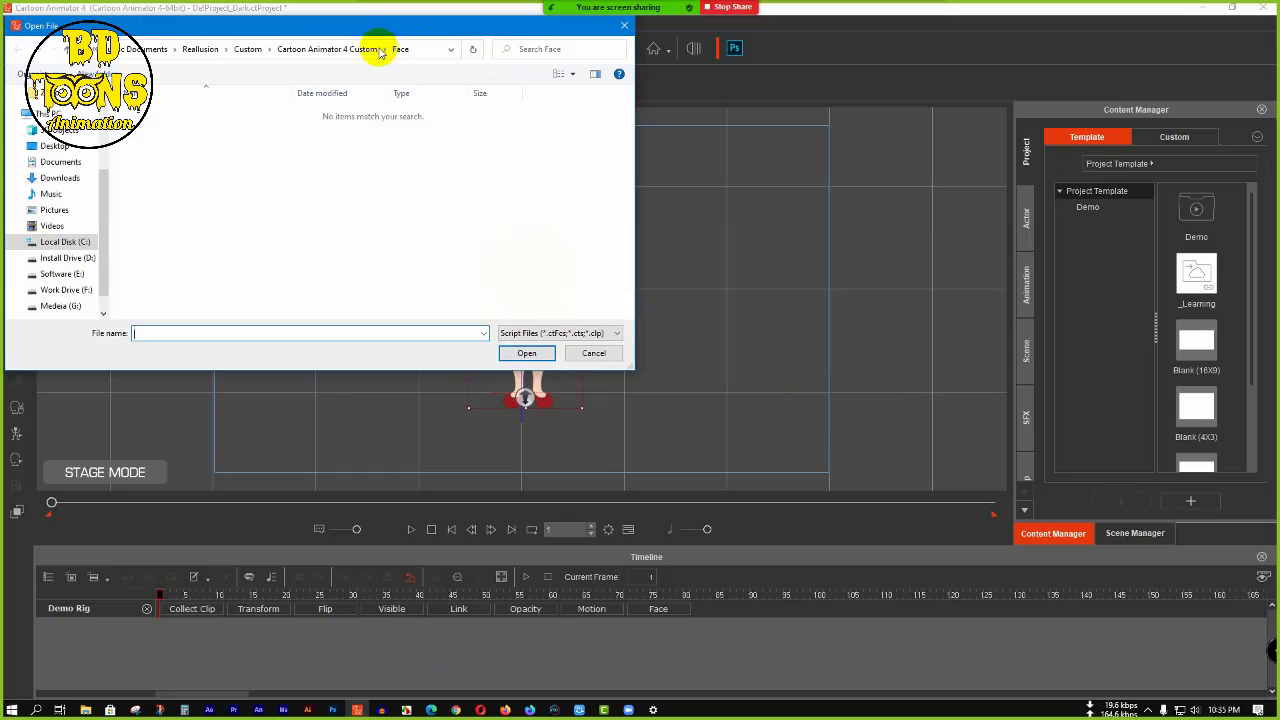
click(607, 334)
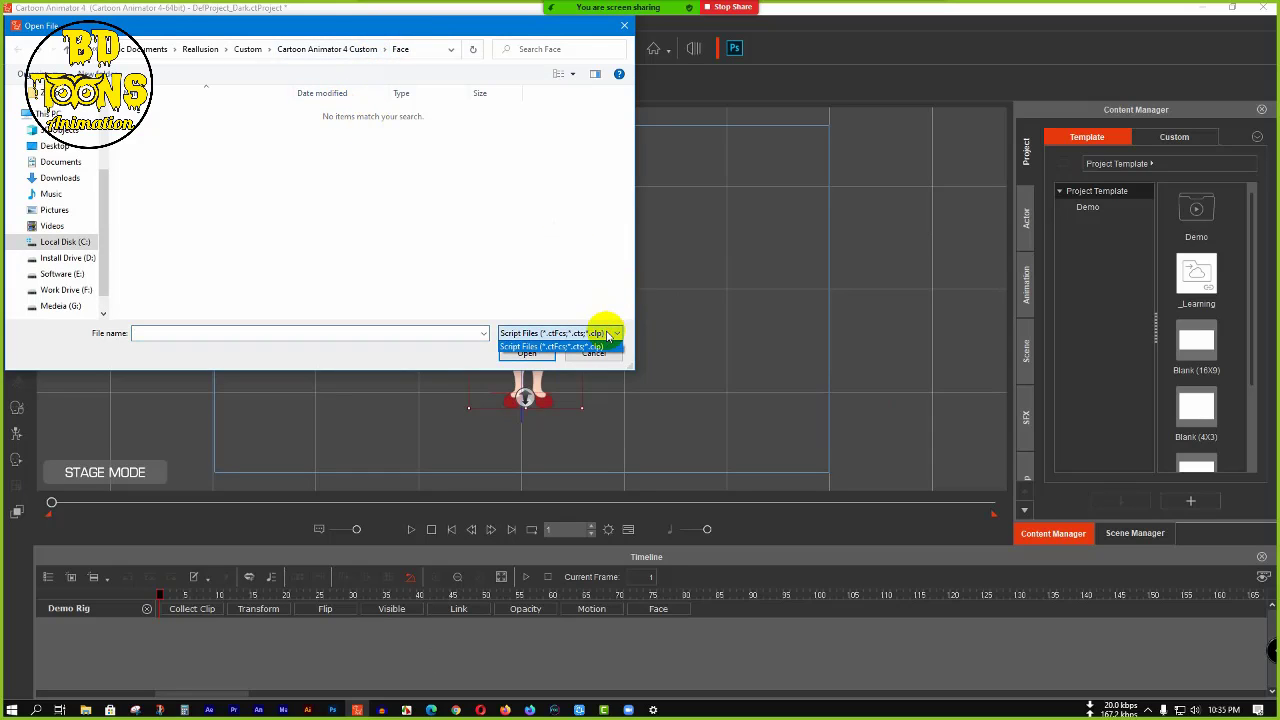
click(607, 334)
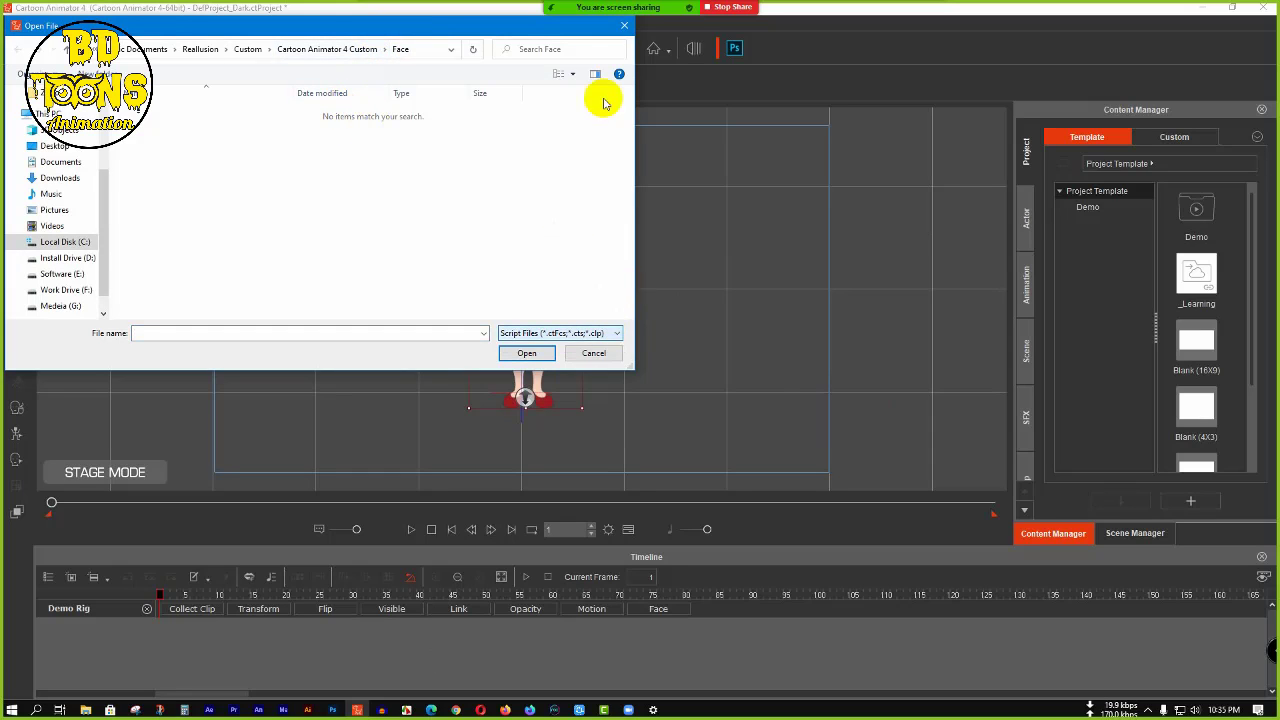
click(624, 25)
- Create a voice script for the girl from the wave file 1.Add new.wav in Desktop > Animation > Class-3
click(16, 210)
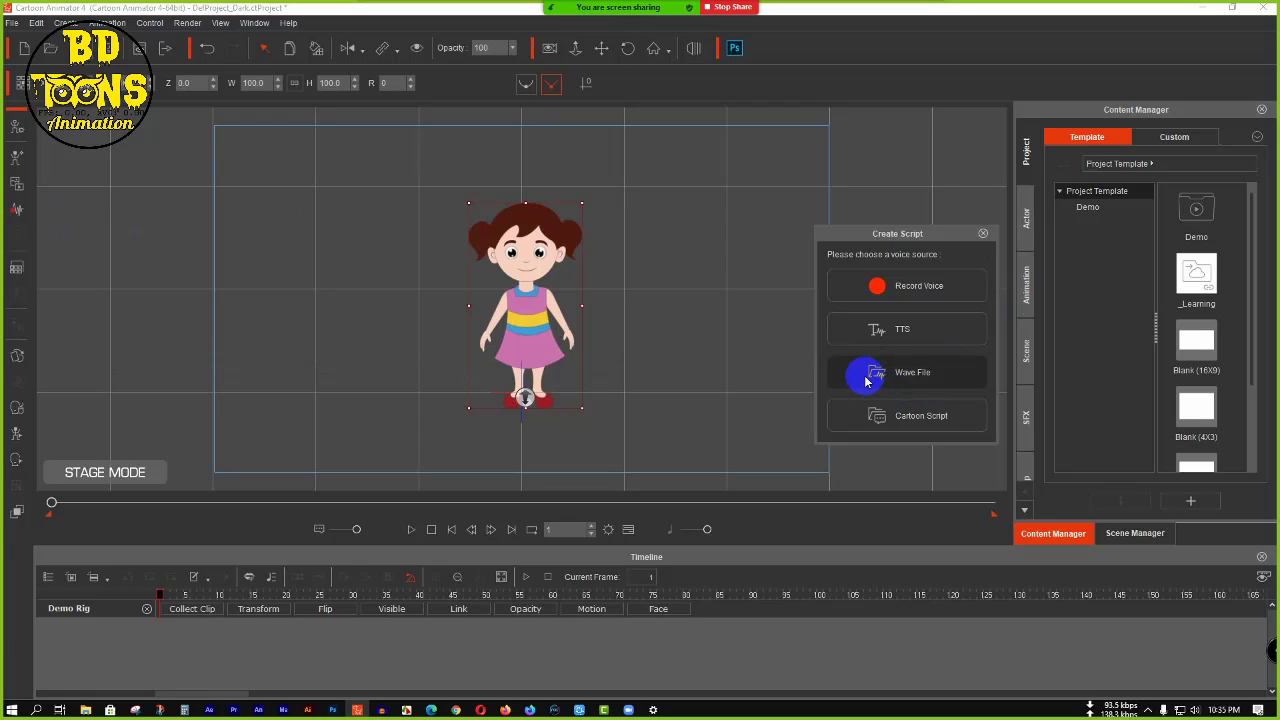
click(918, 376)
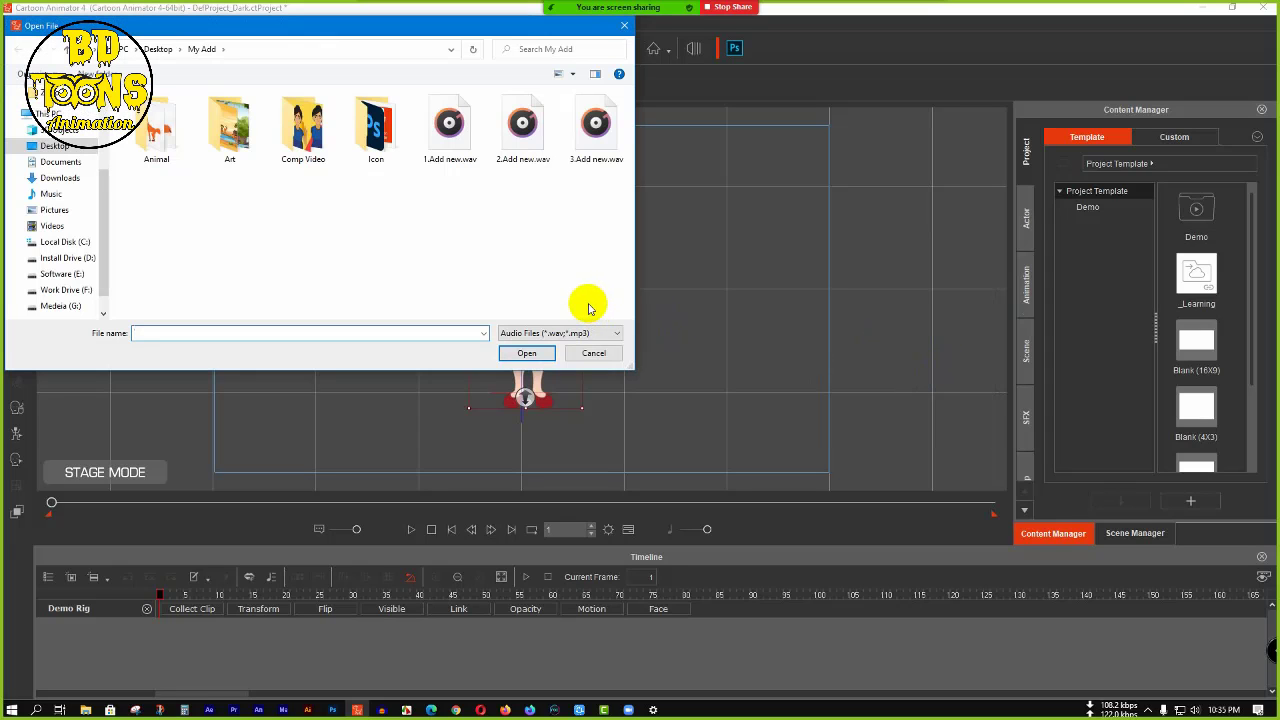
click(55, 145)
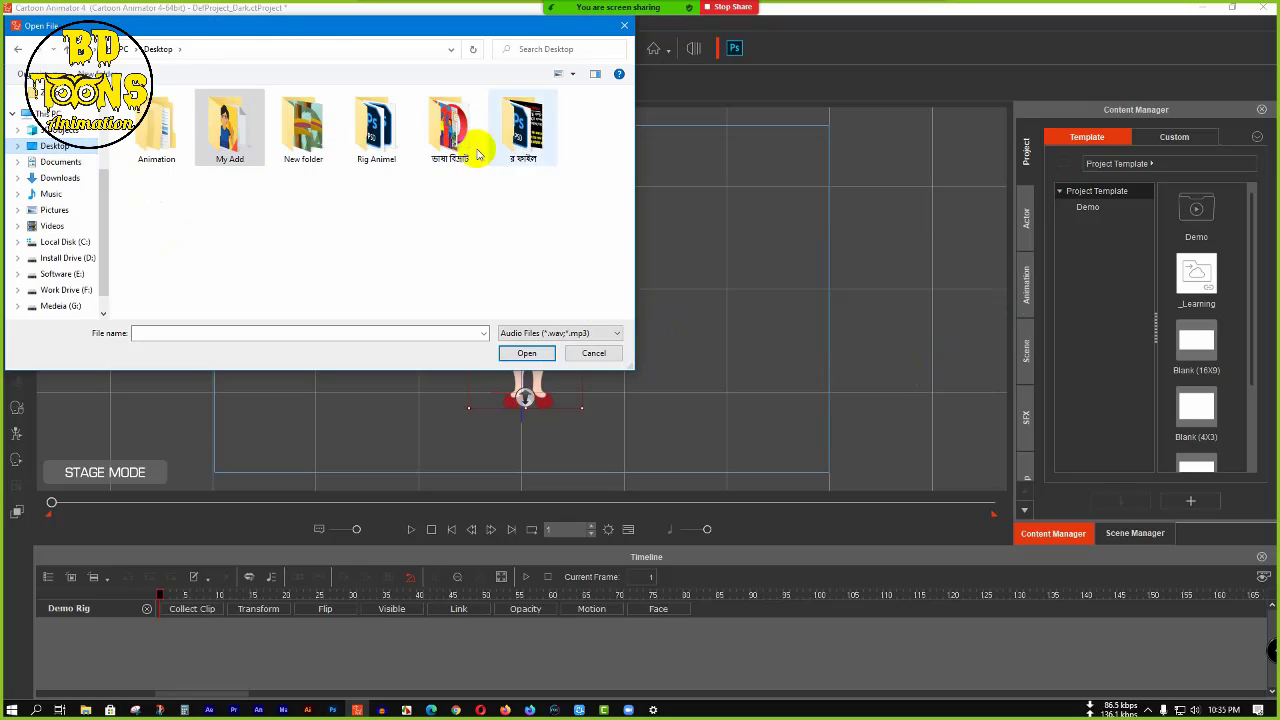
double_click(165, 135)
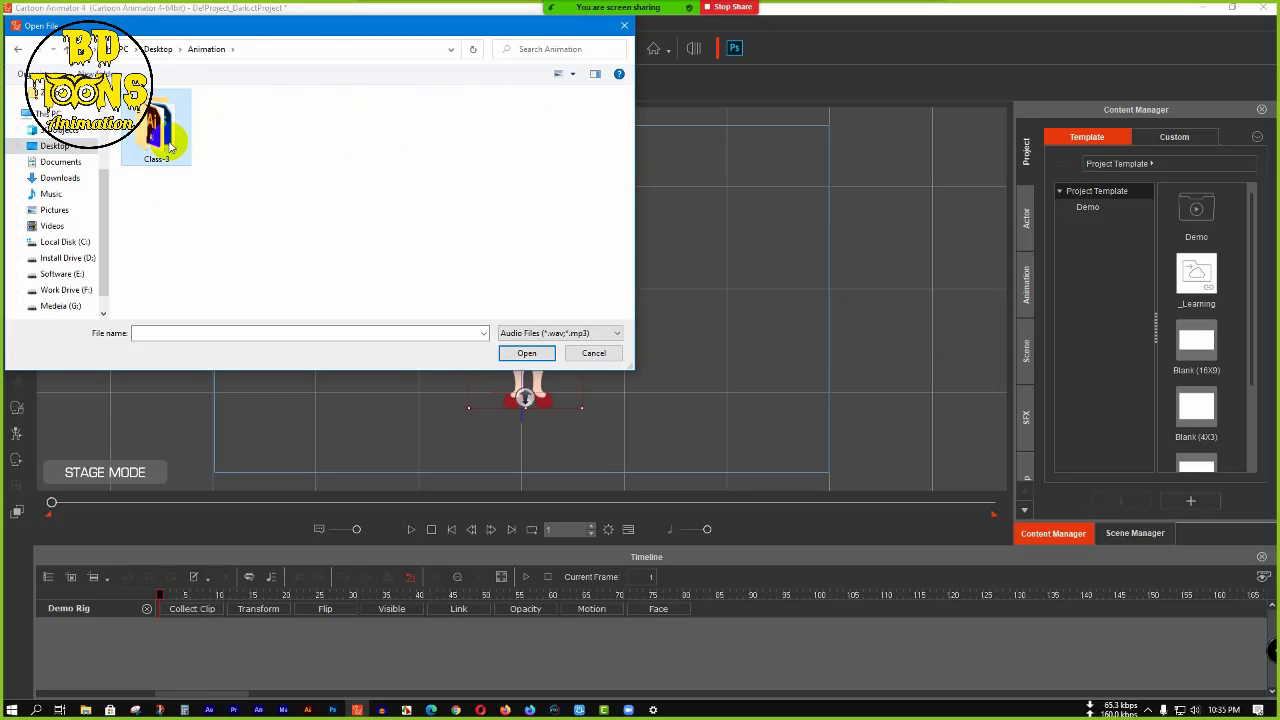
double_click(170, 145)
click(170, 127)
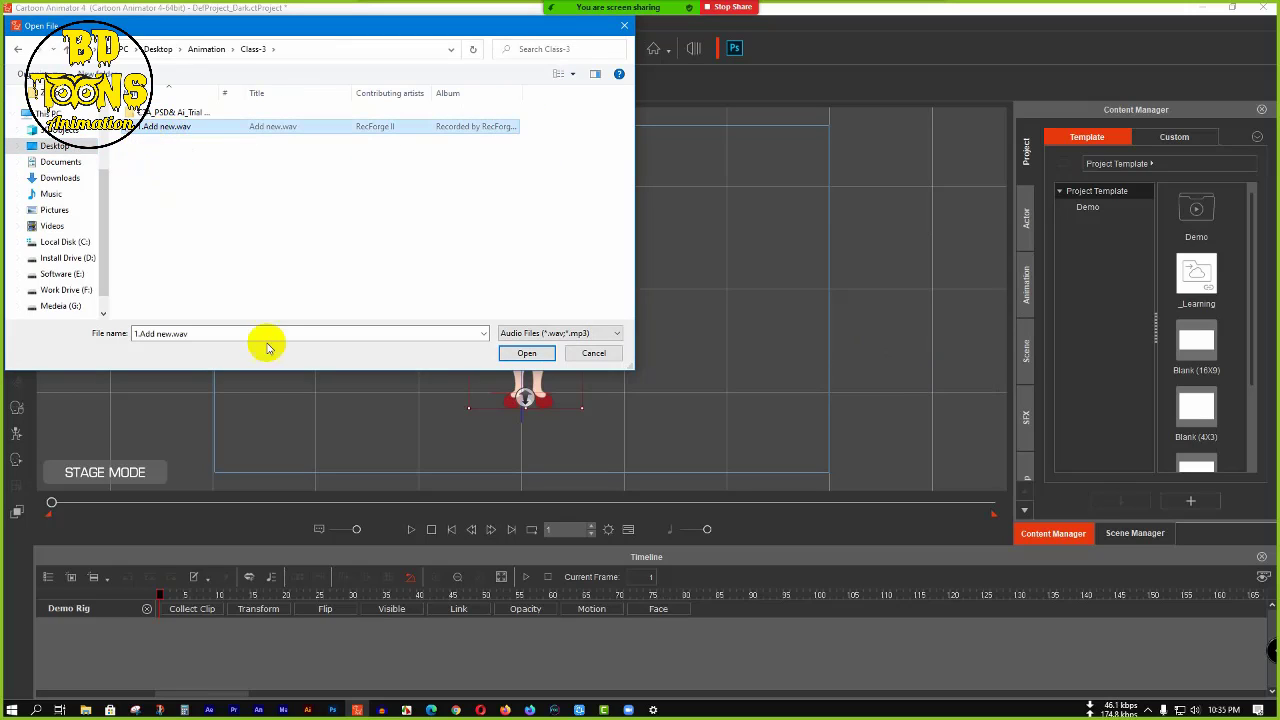
click(540, 358)
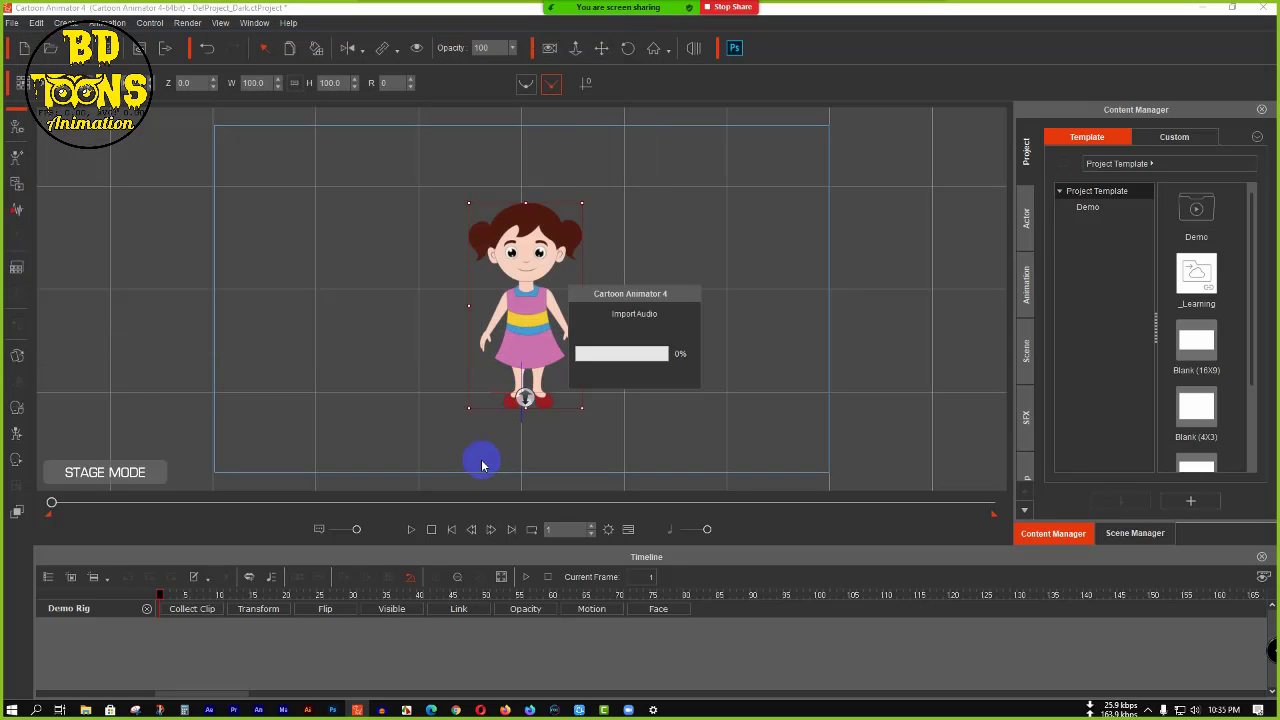
- Preview the girl's lip-sync by playing it to frame 380, scrubbing it again to frame 379, and returning to frame 1
key(space)
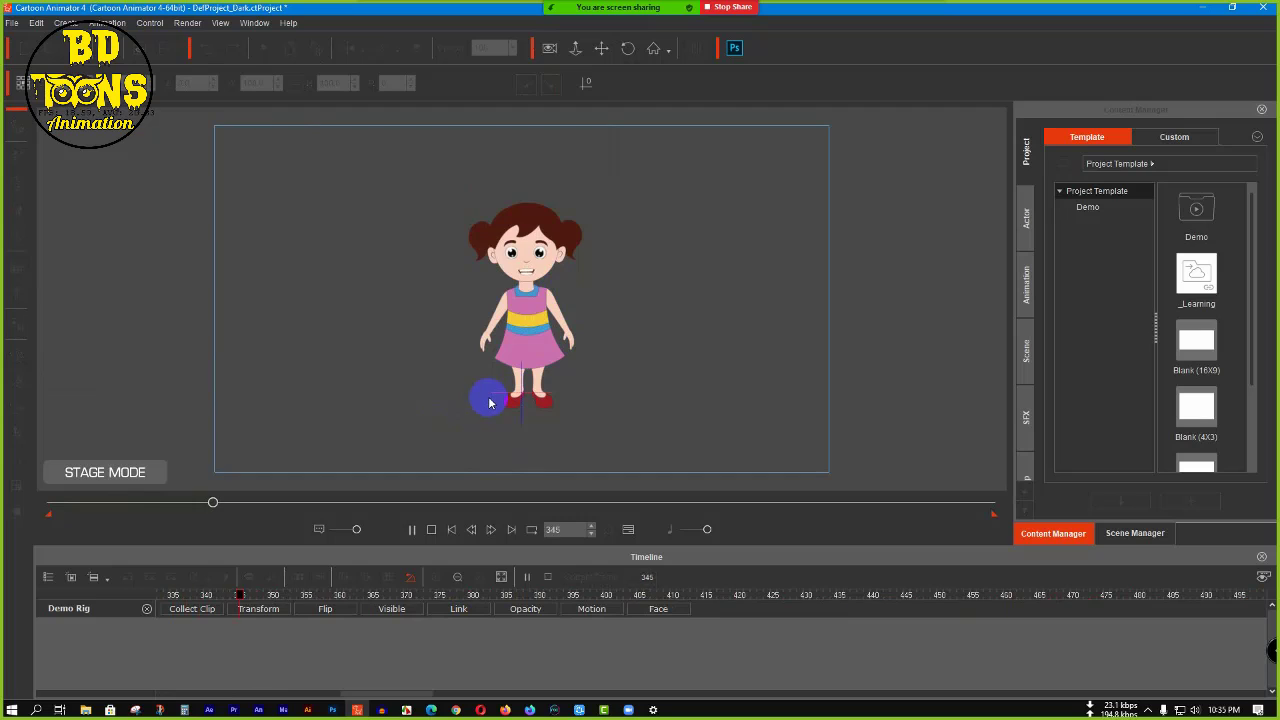
click(493, 402)
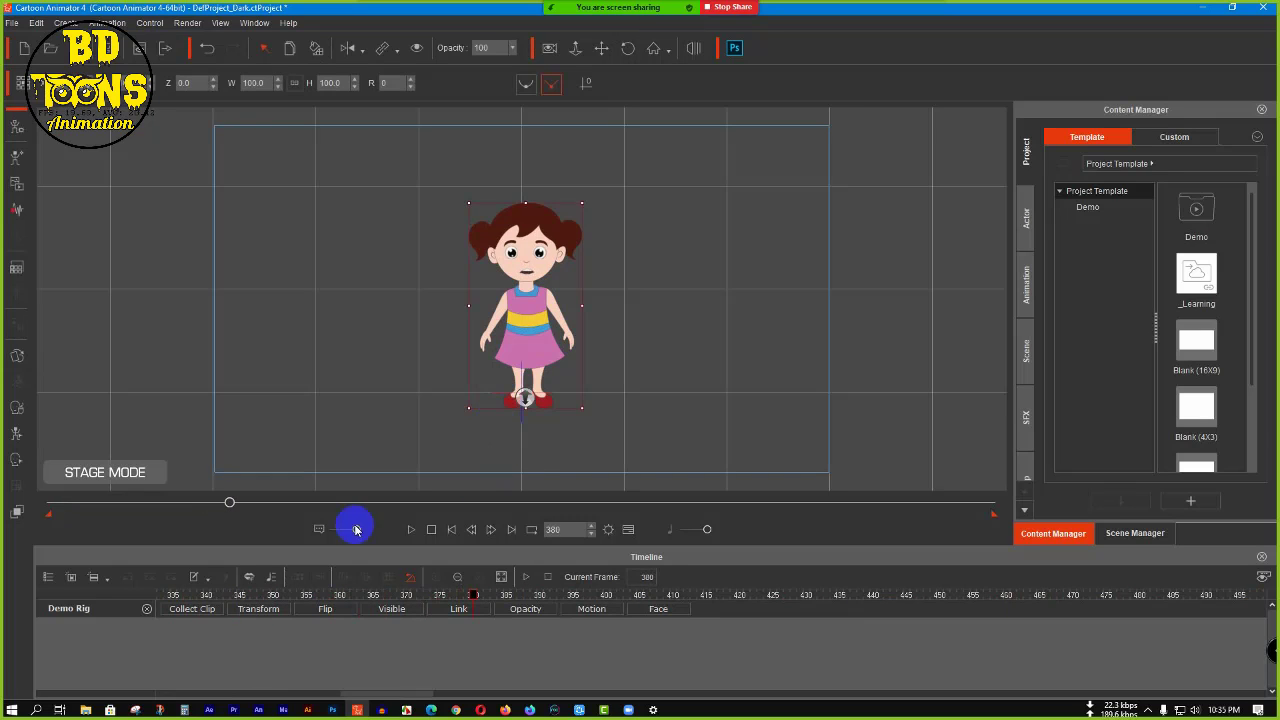
drag(230, 505, 2, 548)
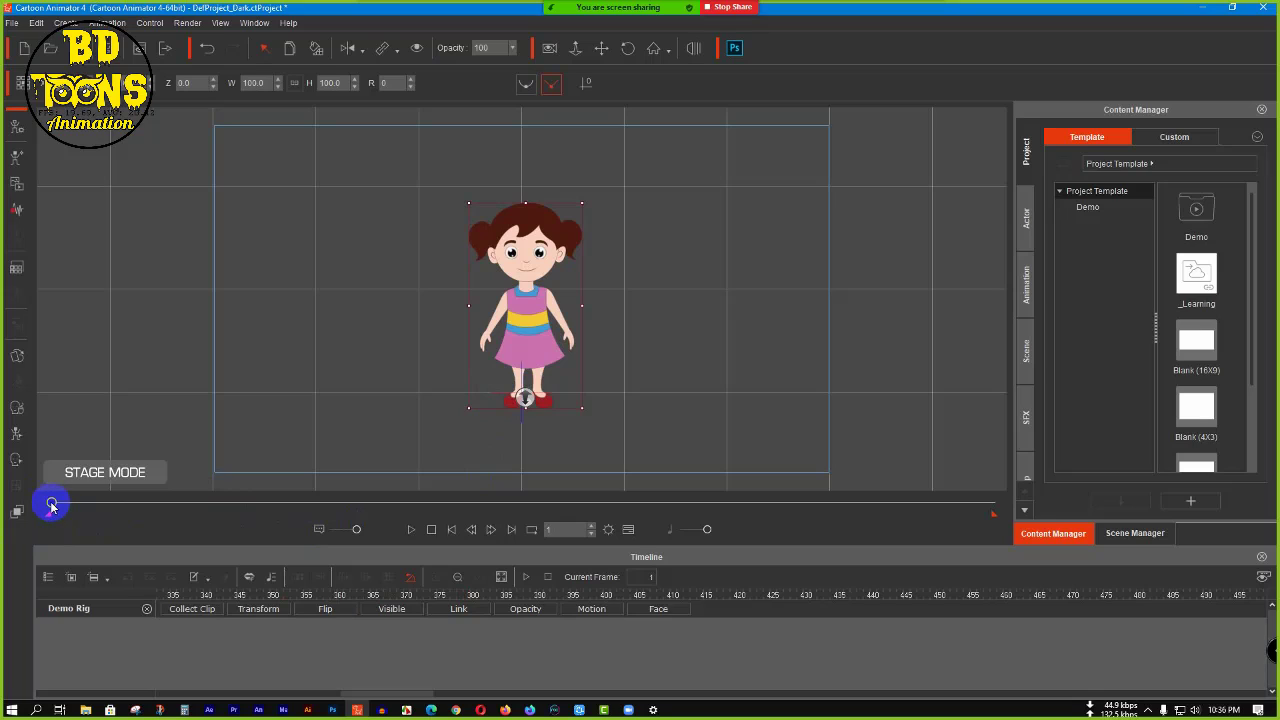
drag(52, 507, 251, 506)
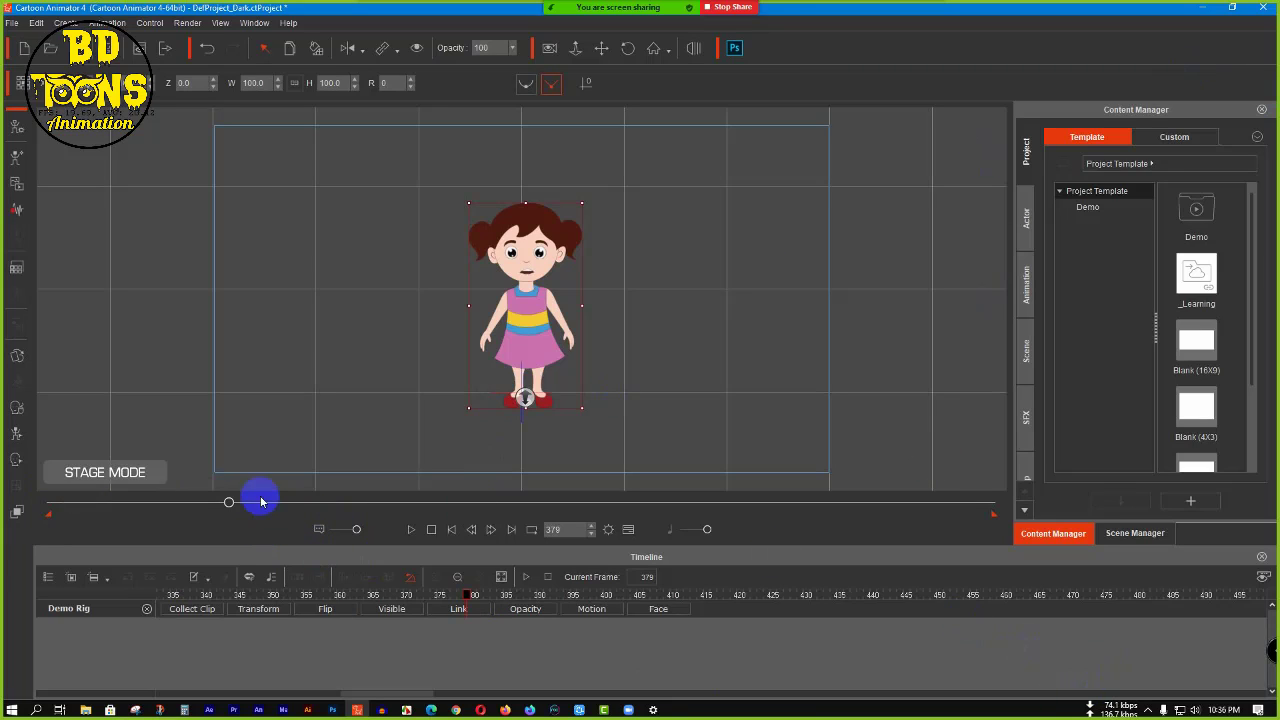
drag(226, 508, 11, 557)
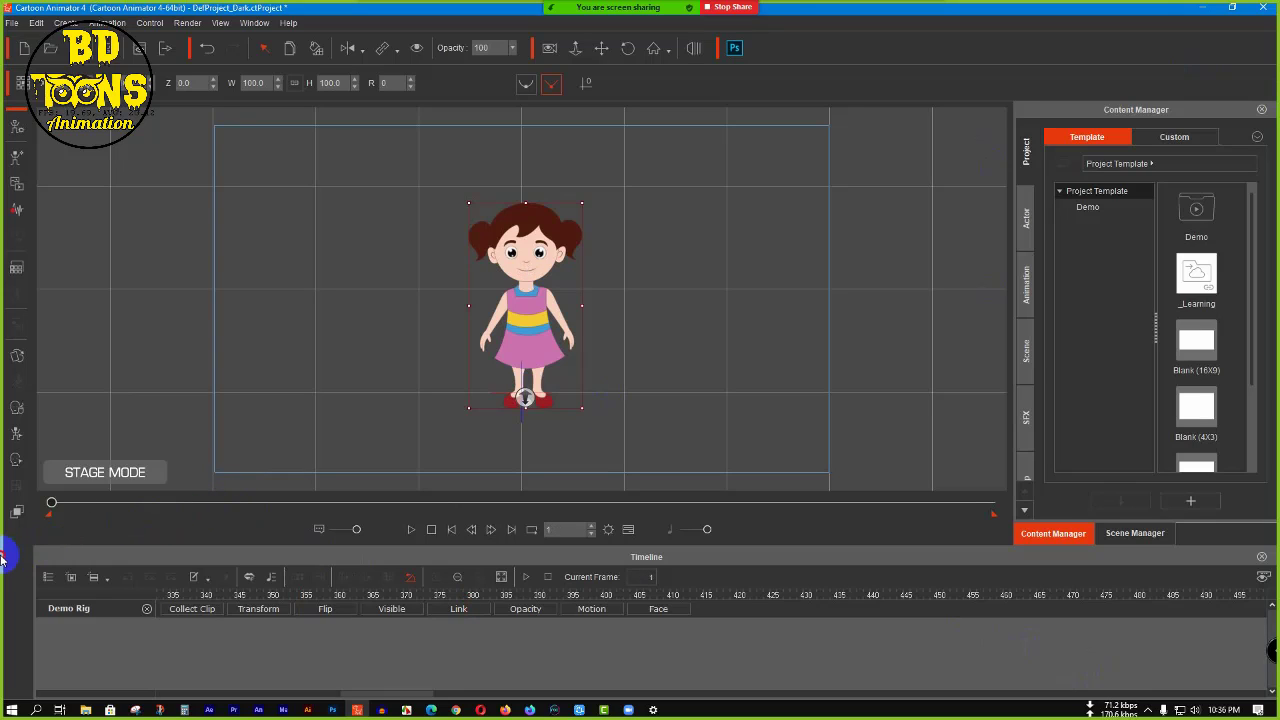
- At frame 50, apply the Walk motion from the 1_G3 Human > Elastic Folks front > Move templates to the girl
click(292, 221)
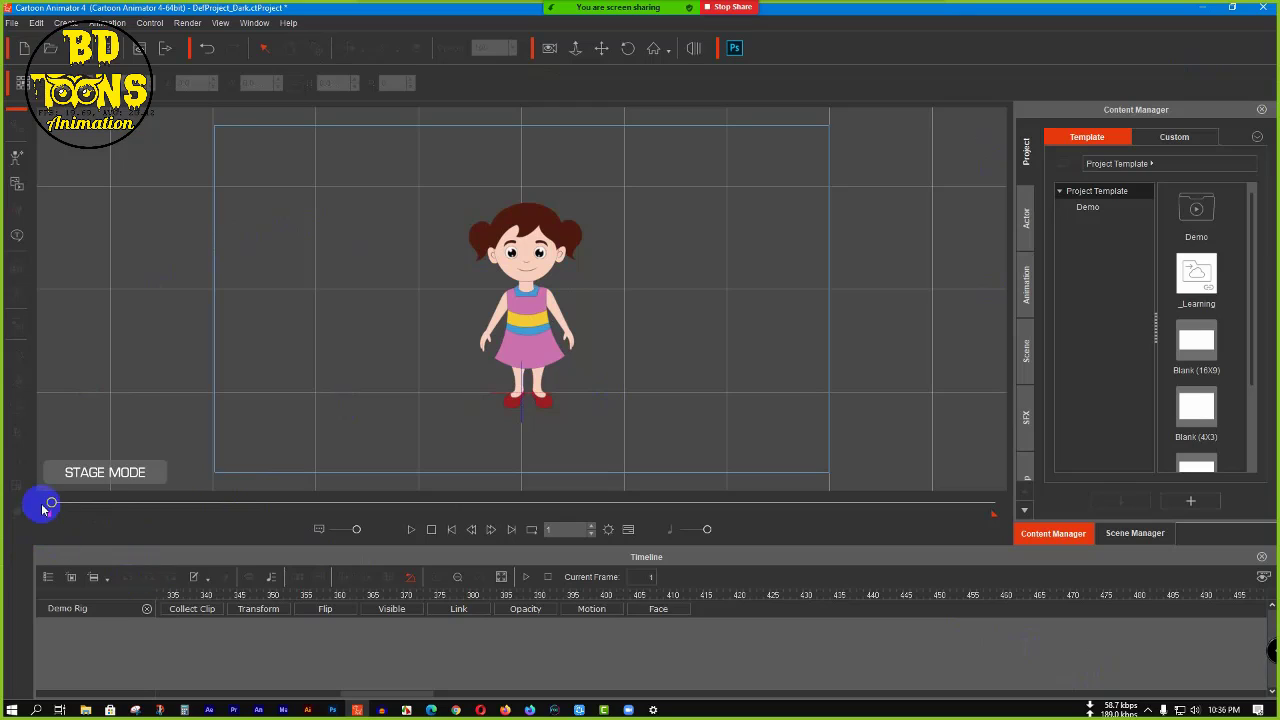
drag(51, 507, 71, 545)
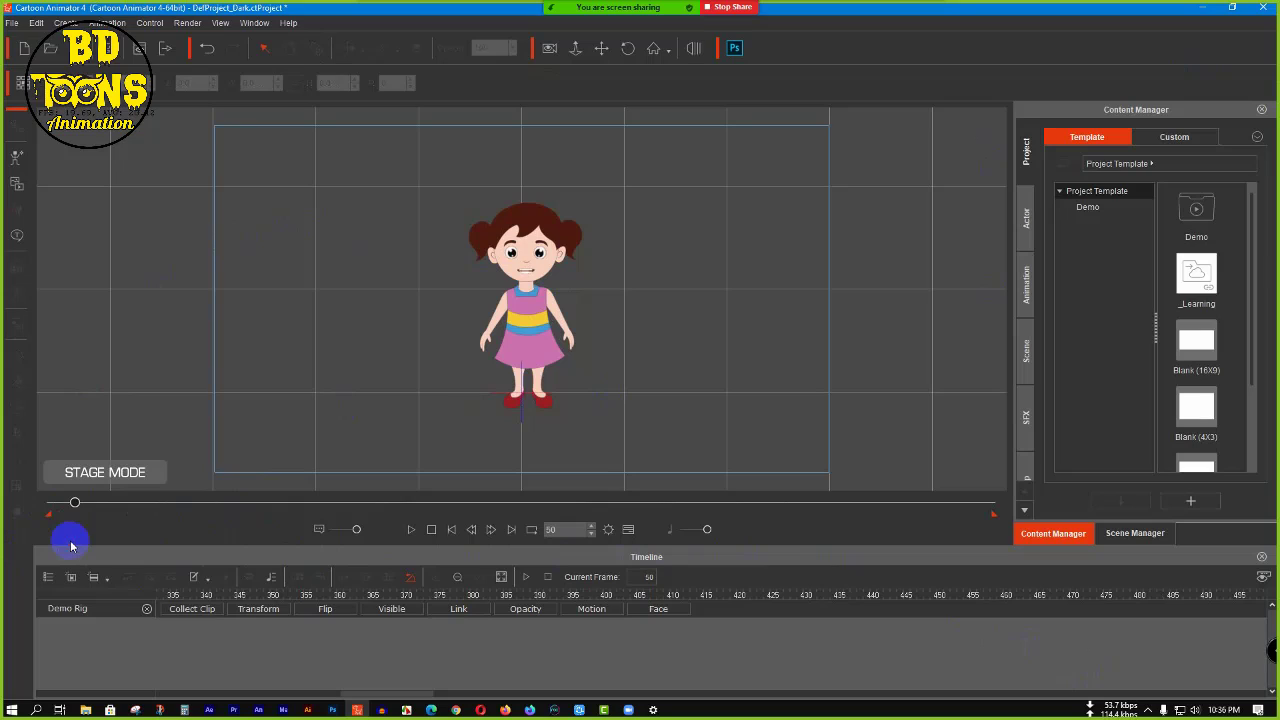
click(546, 255)
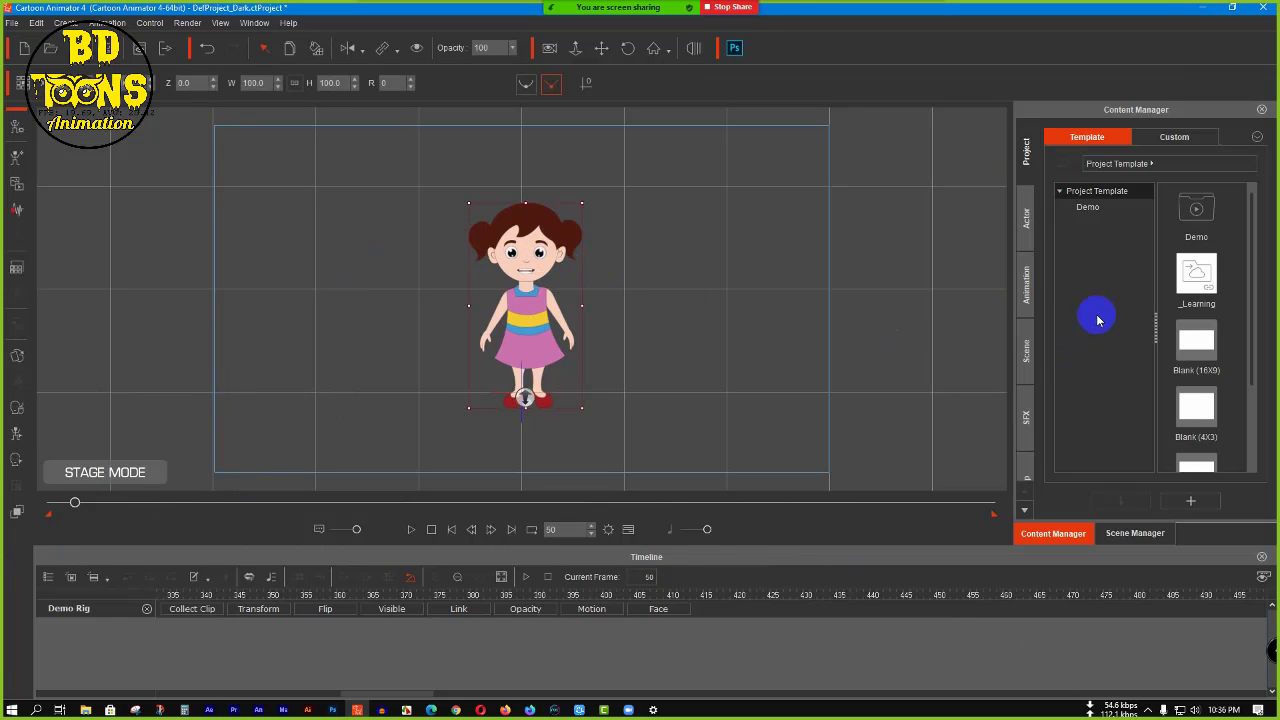
click(1027, 285)
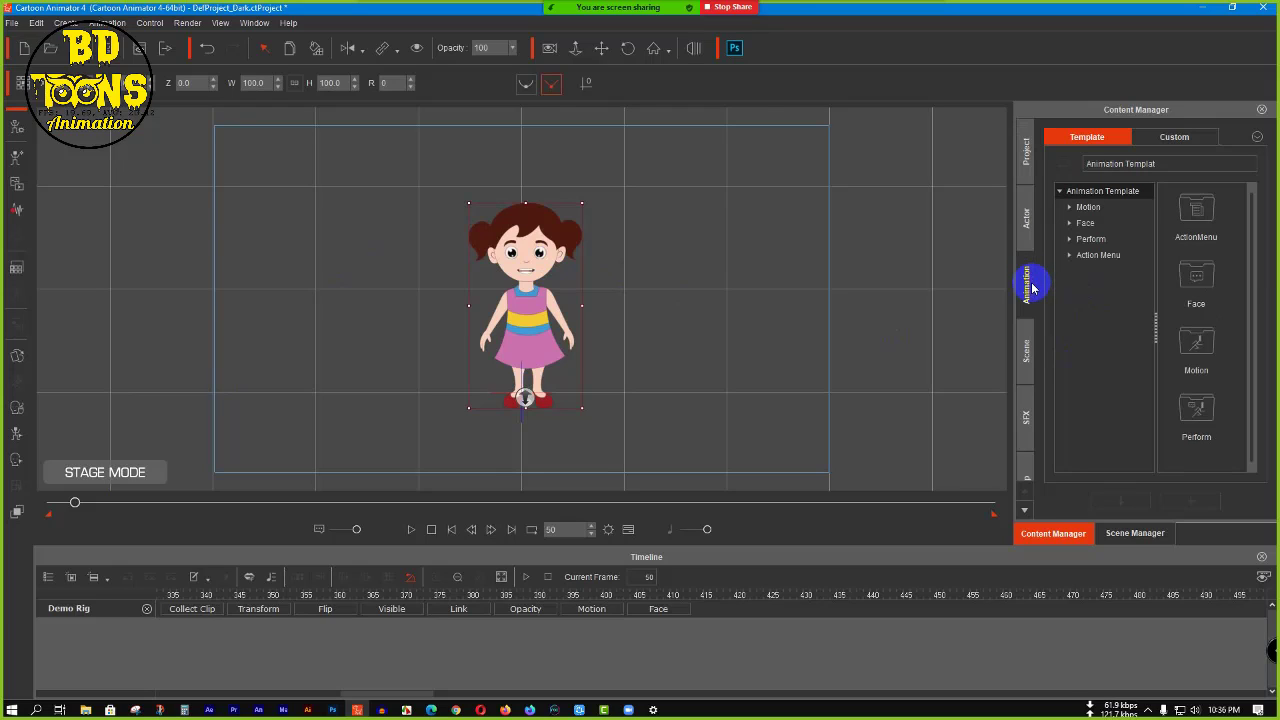
double_click(1196, 342)
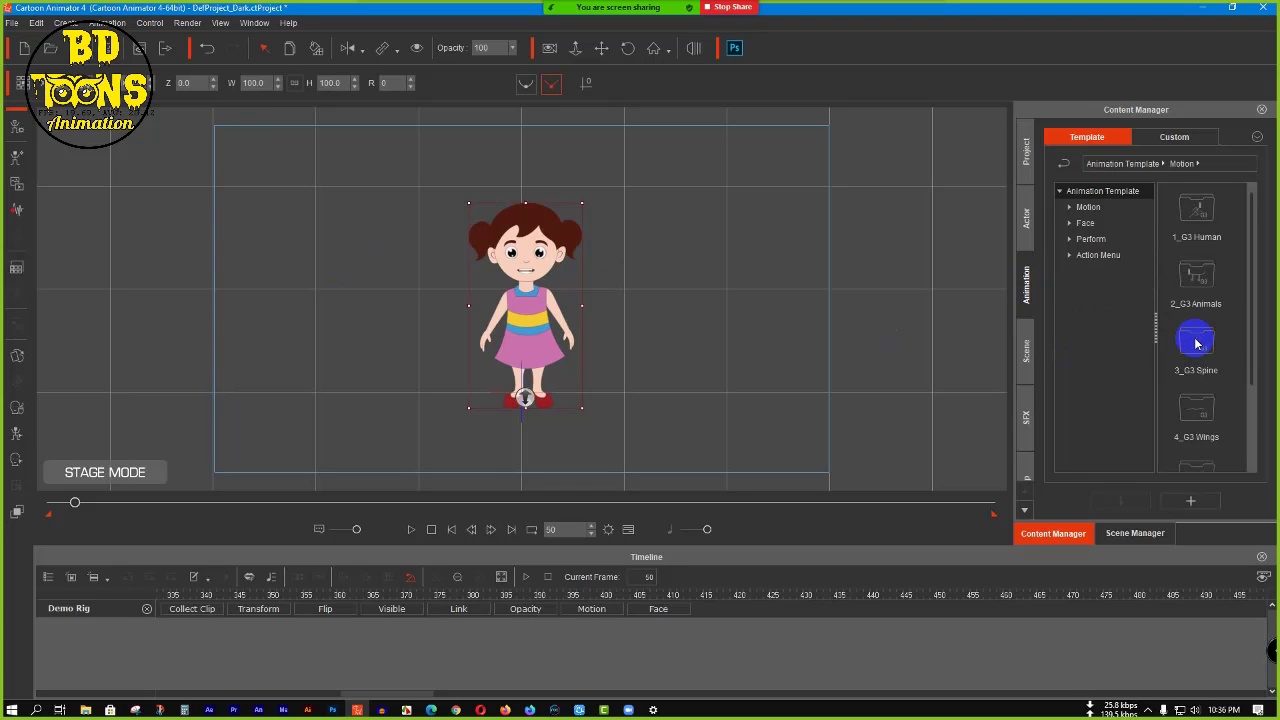
double_click(1195, 218)
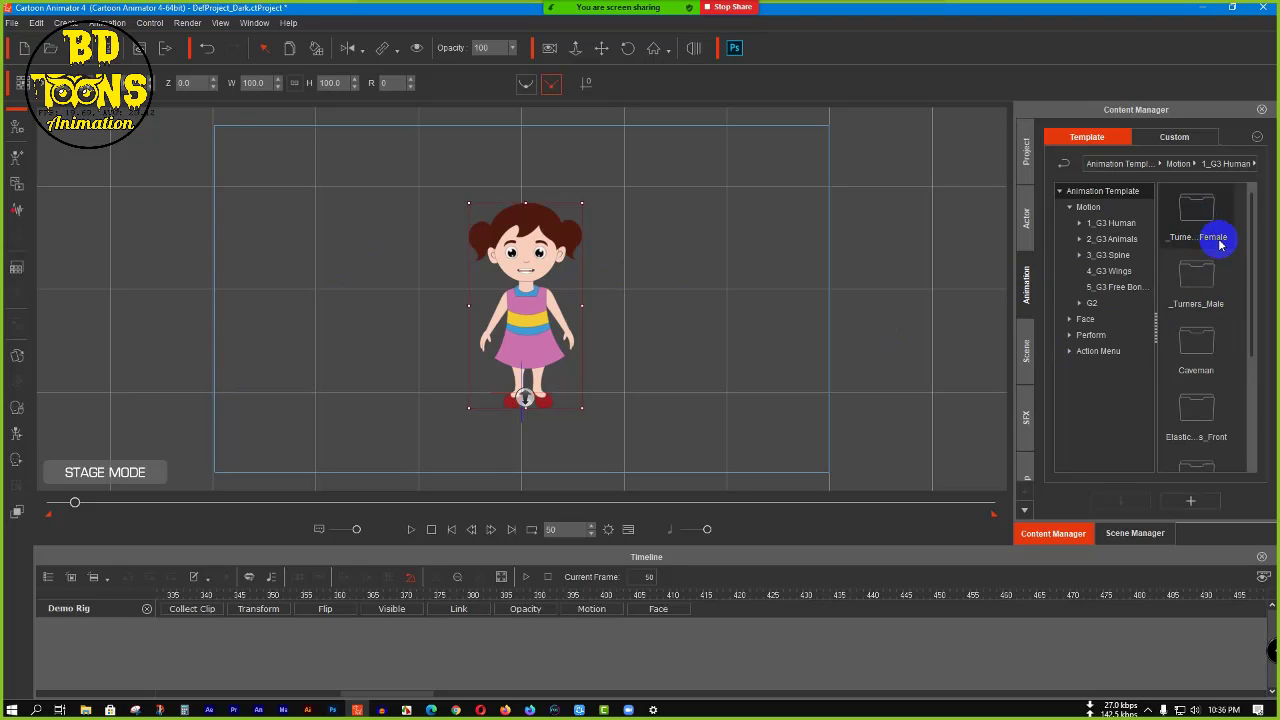
drag(1248, 283, 1249, 357)
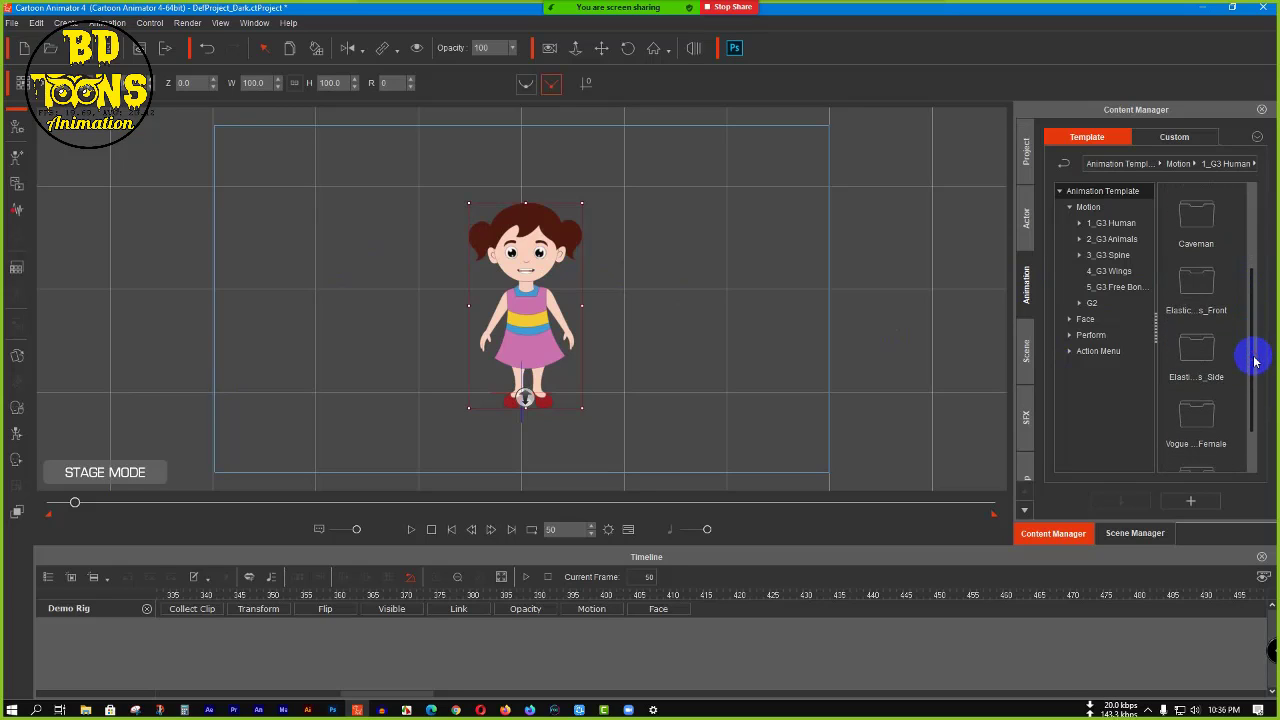
double_click(1209, 291)
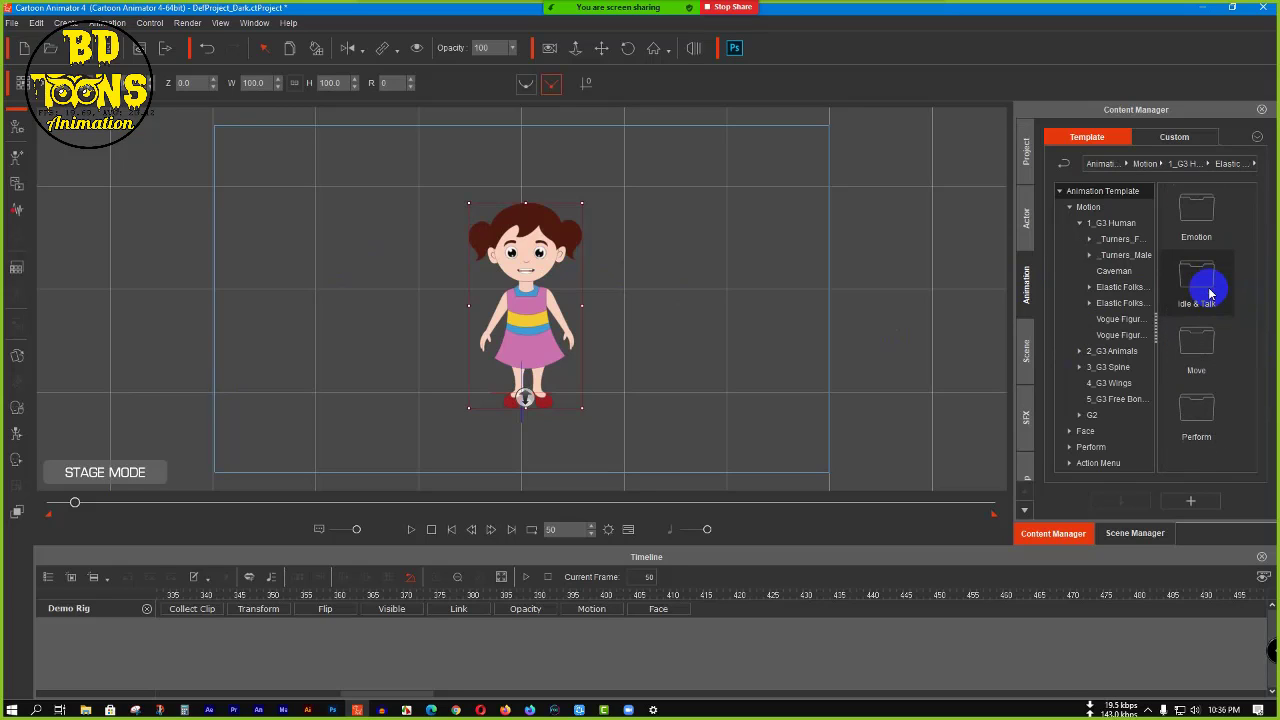
double_click(1209, 343)
drag(1250, 275, 1251, 437)
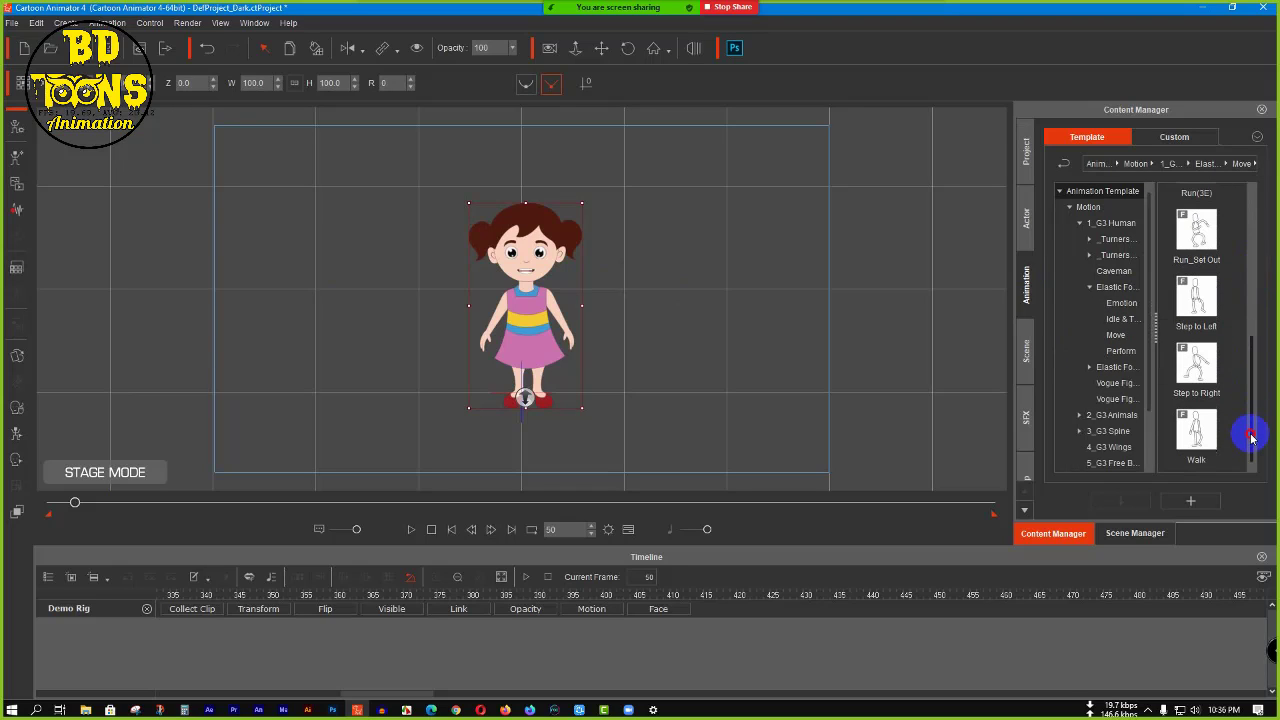
double_click(1197, 433)
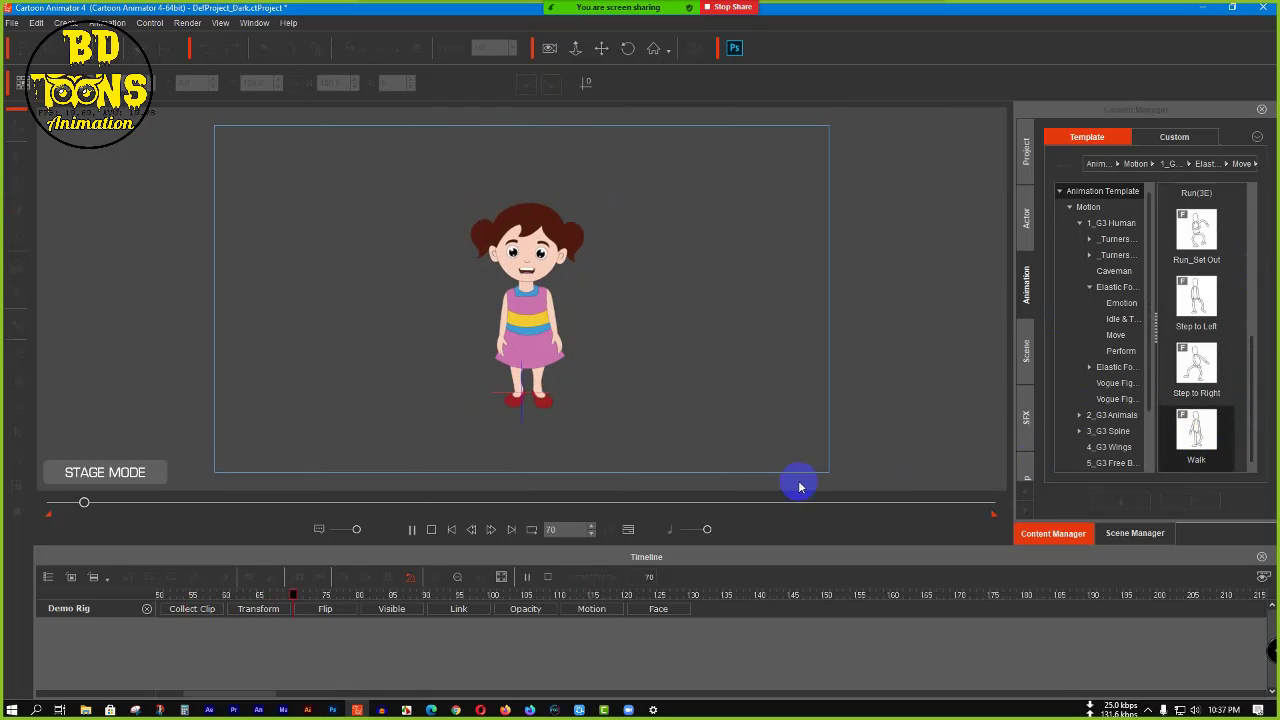
- Show the girl's Motion track and make the Walk clip start at frame 1 and loop to about frame 570
key(space)
click(289, 622)
click(65, 519)
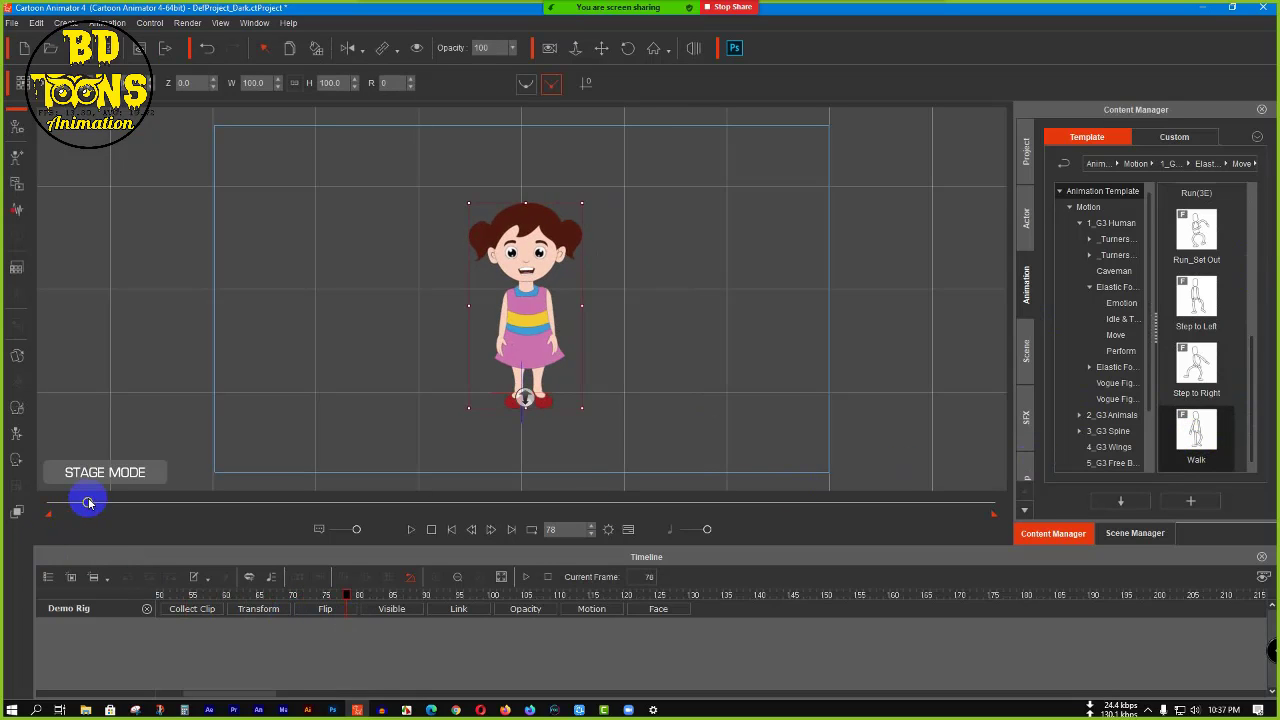
drag(88, 503, 11, 505)
click(255, 617)
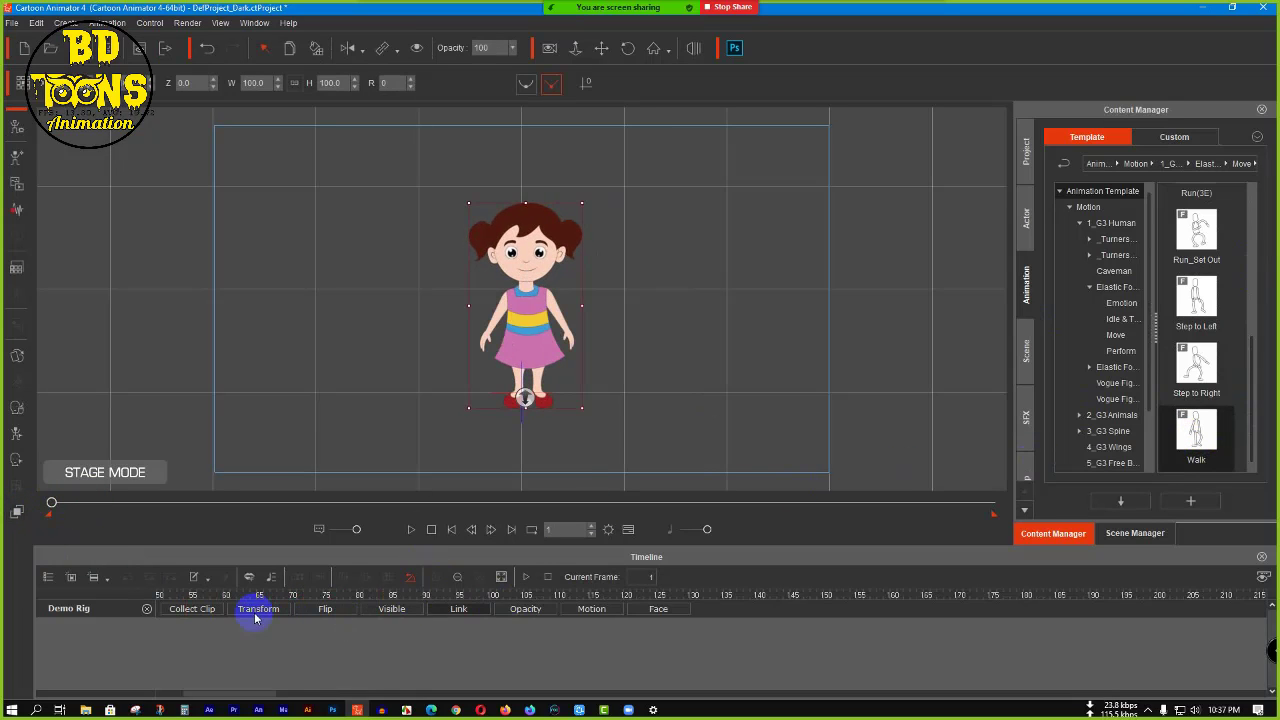
click(593, 611)
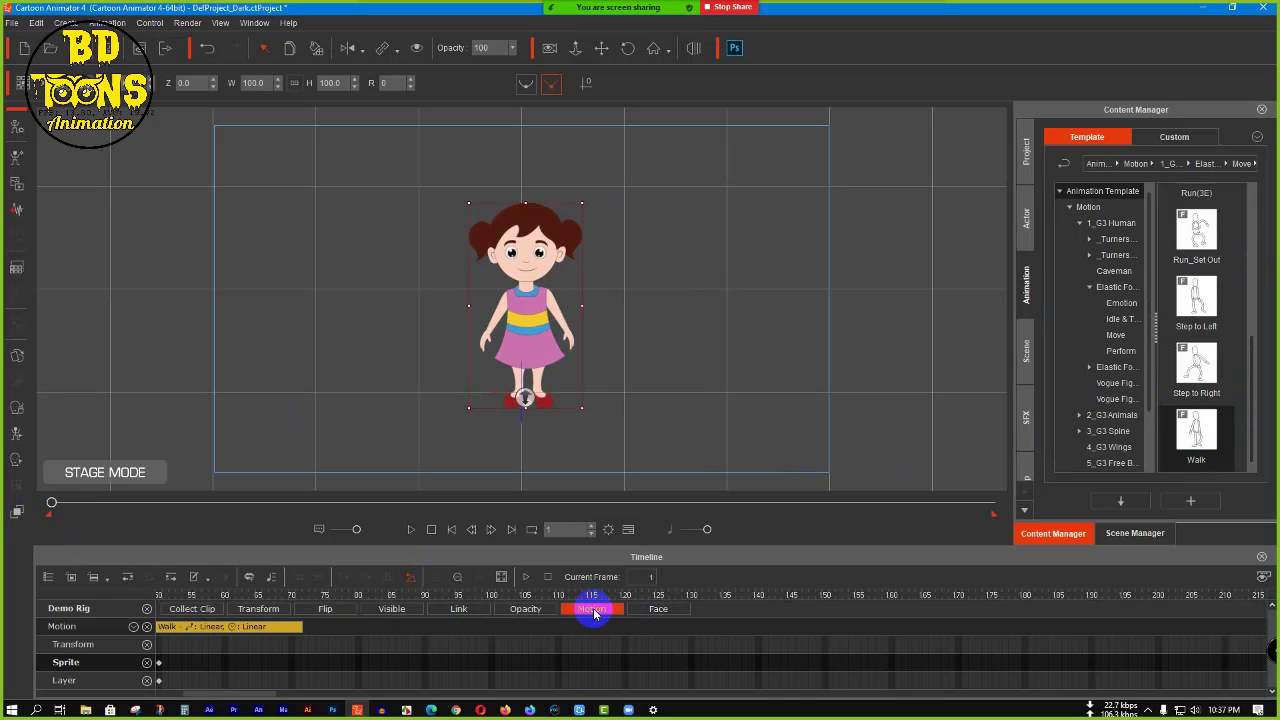
click(460, 577)
click(460, 577)
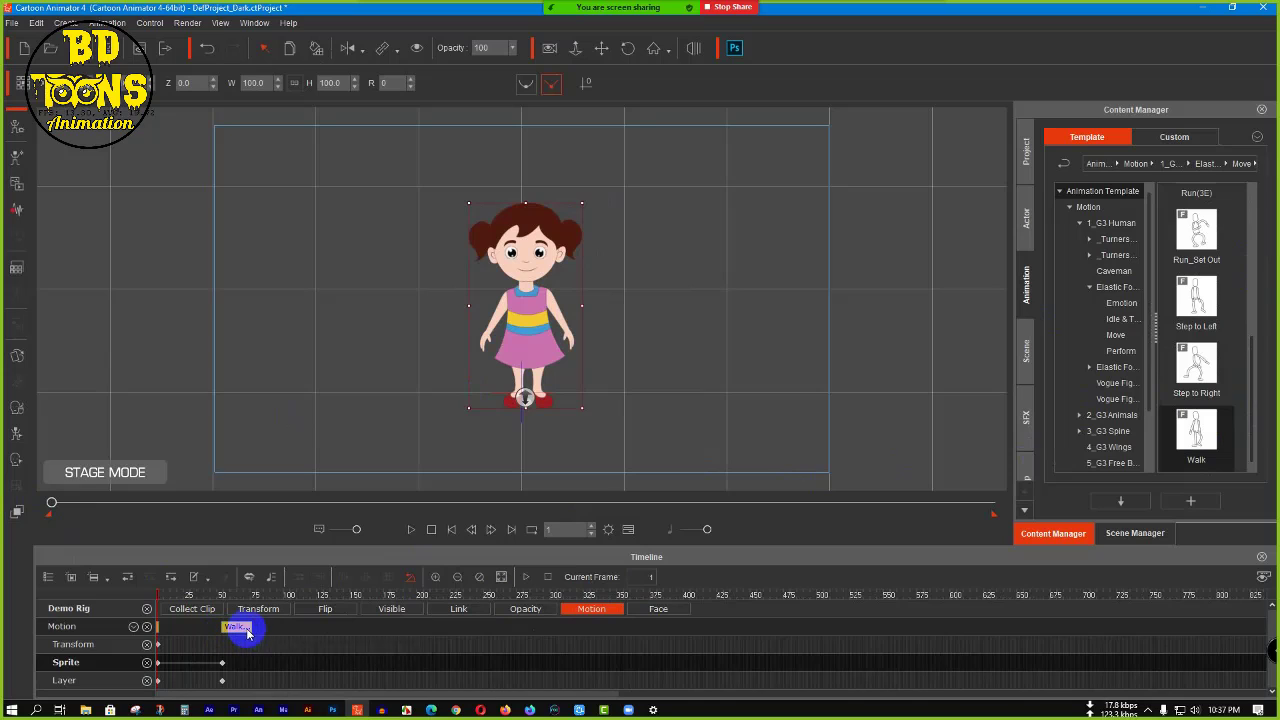
drag(238, 630, 915, 628)
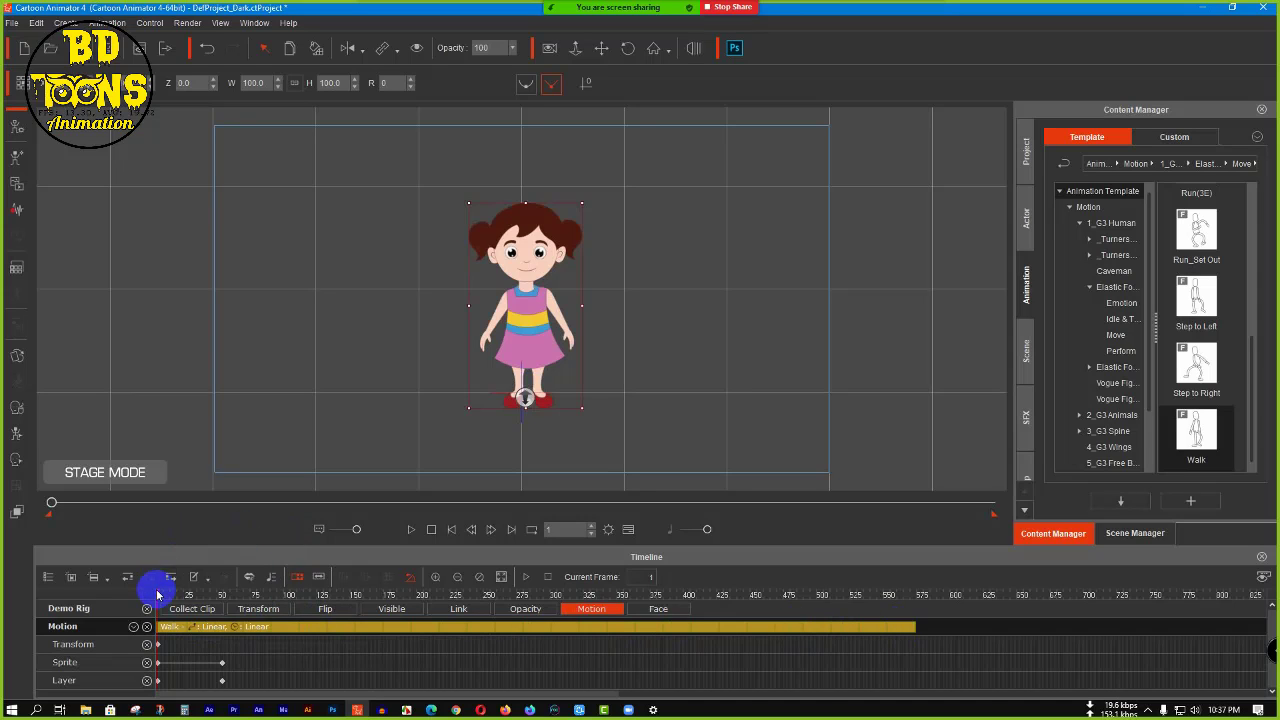
- Preview the looped walk by playing it to frame 109, and return to frame 1
click(406, 532)
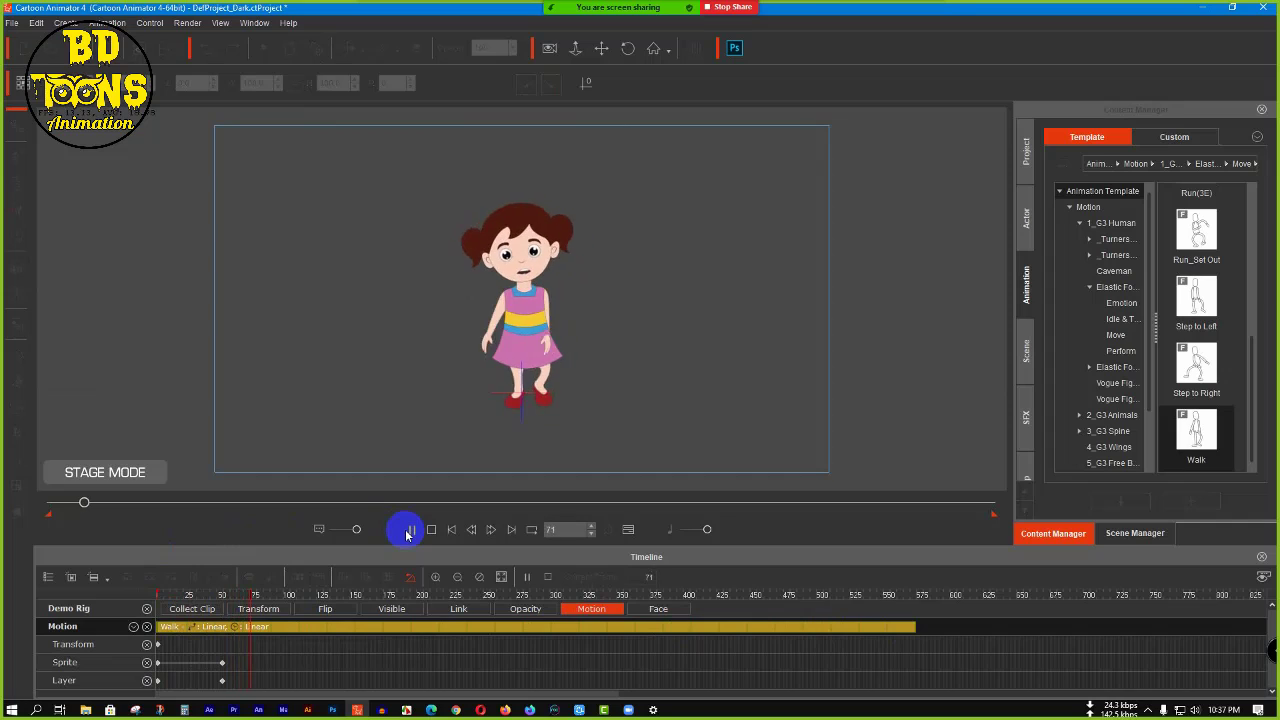
click(406, 533)
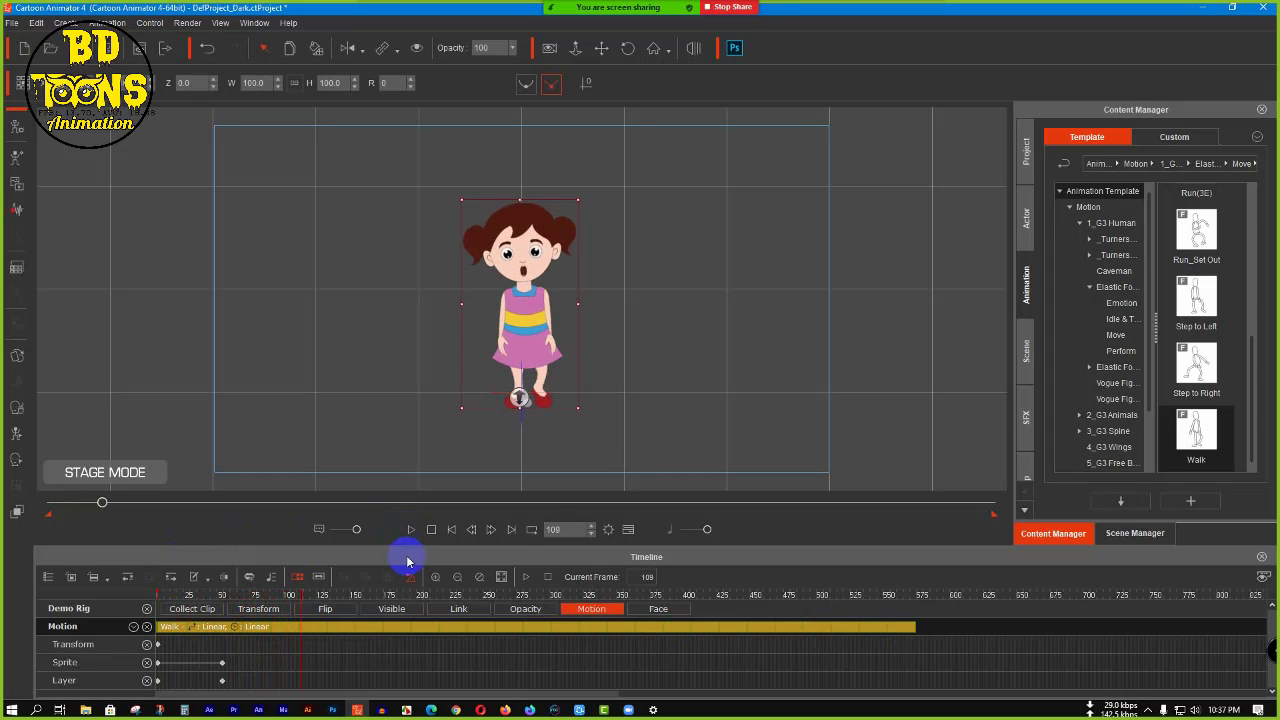
drag(224, 609, 123, 610)
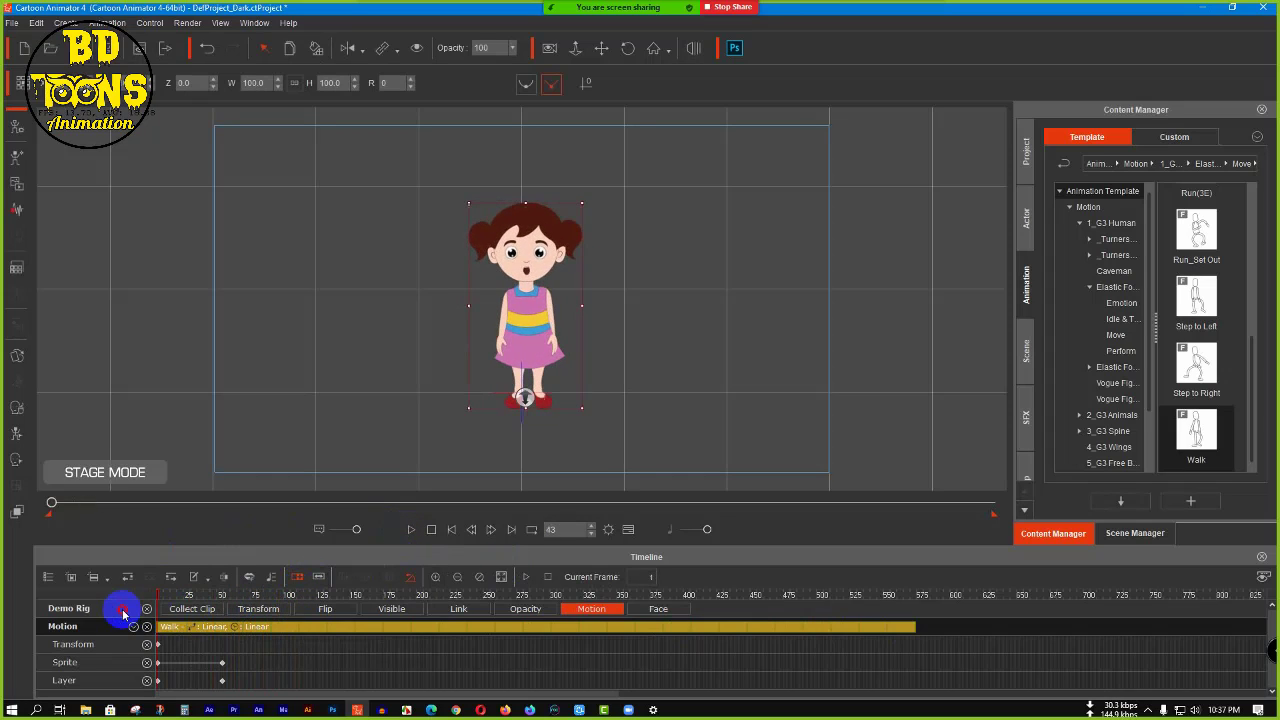
click(157, 475)
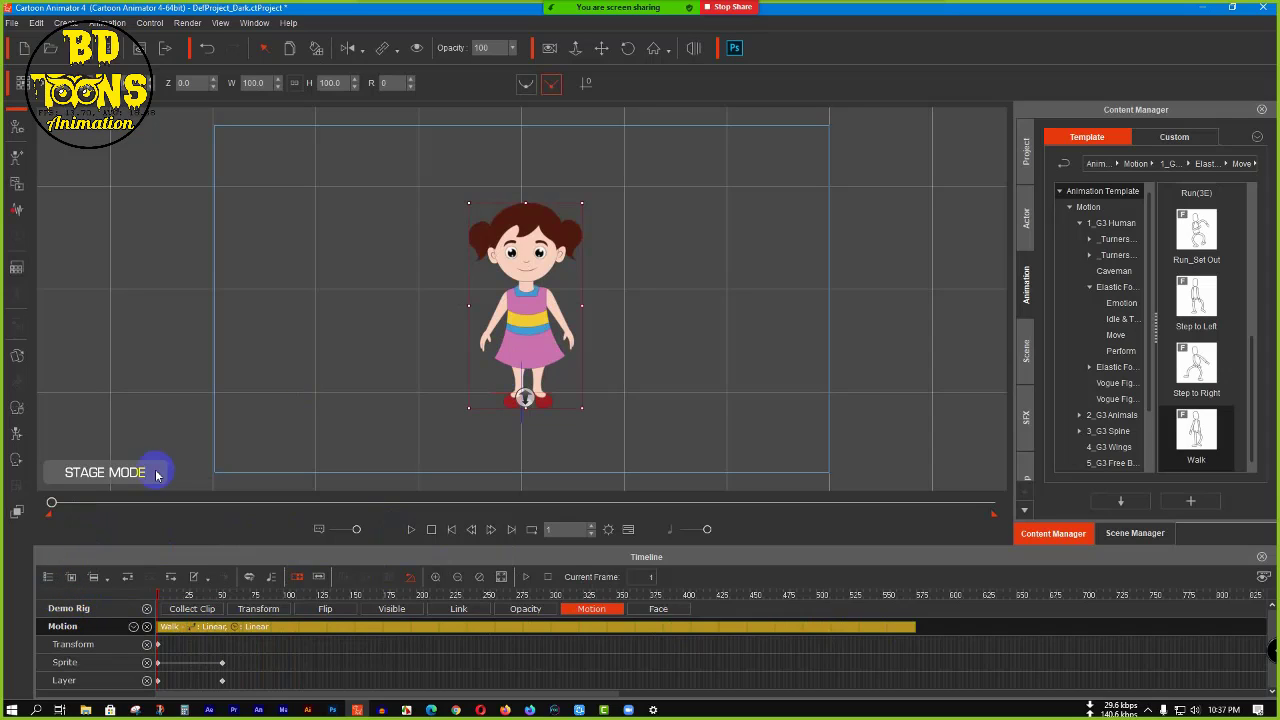
- In the 2D Motion Key Editor at frame 1, rotate the girl's RArm bone to 12 and her LArm bone to 340
click(16, 432)
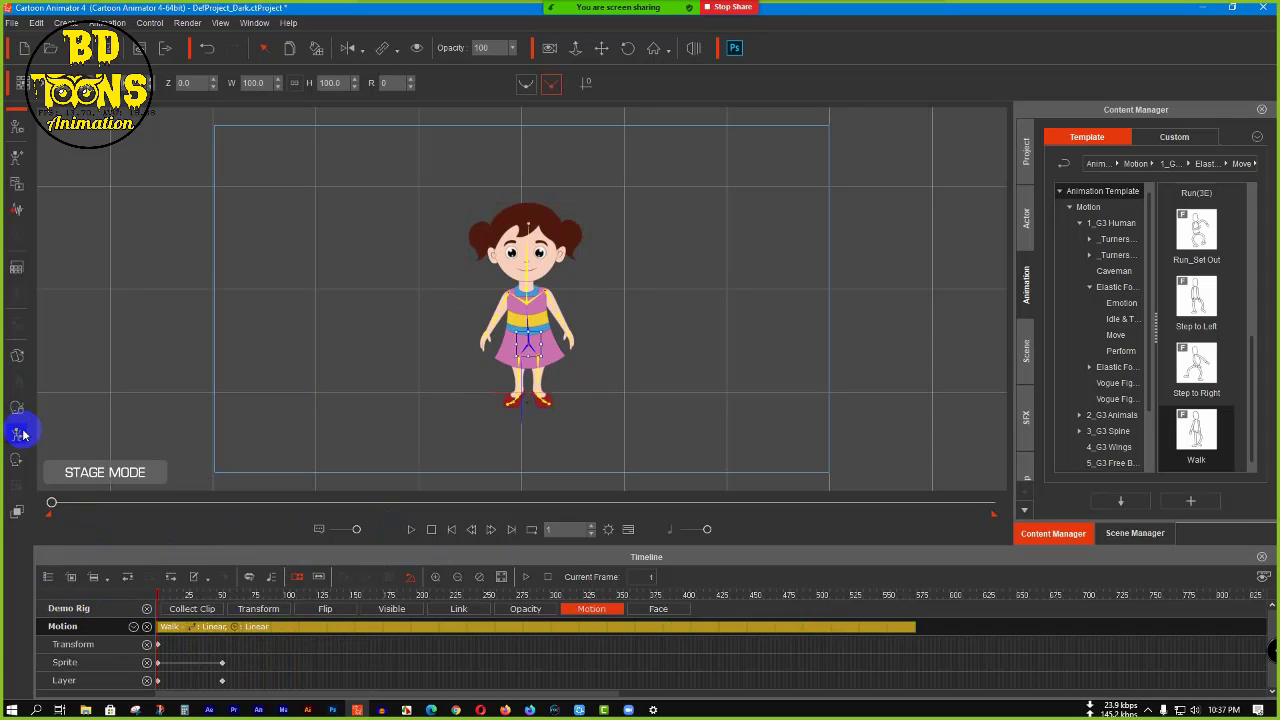
click(934, 348)
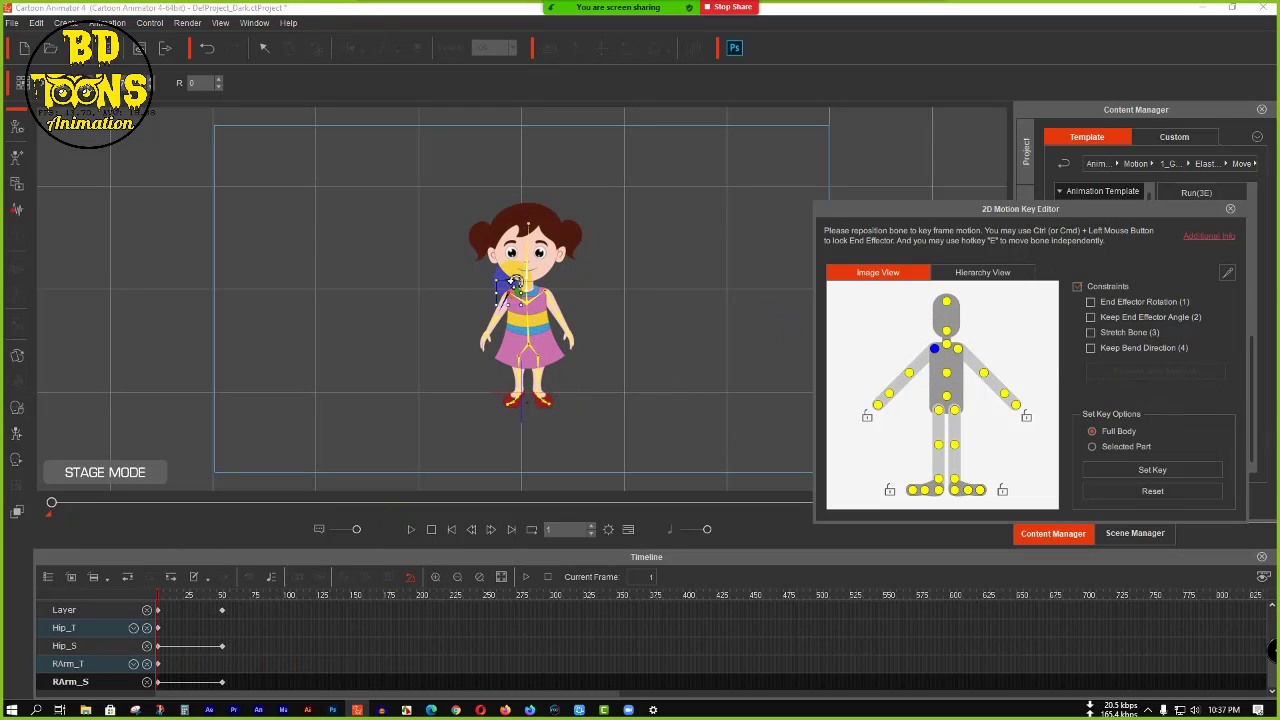
click(490, 279)
drag(489, 276, 491, 268)
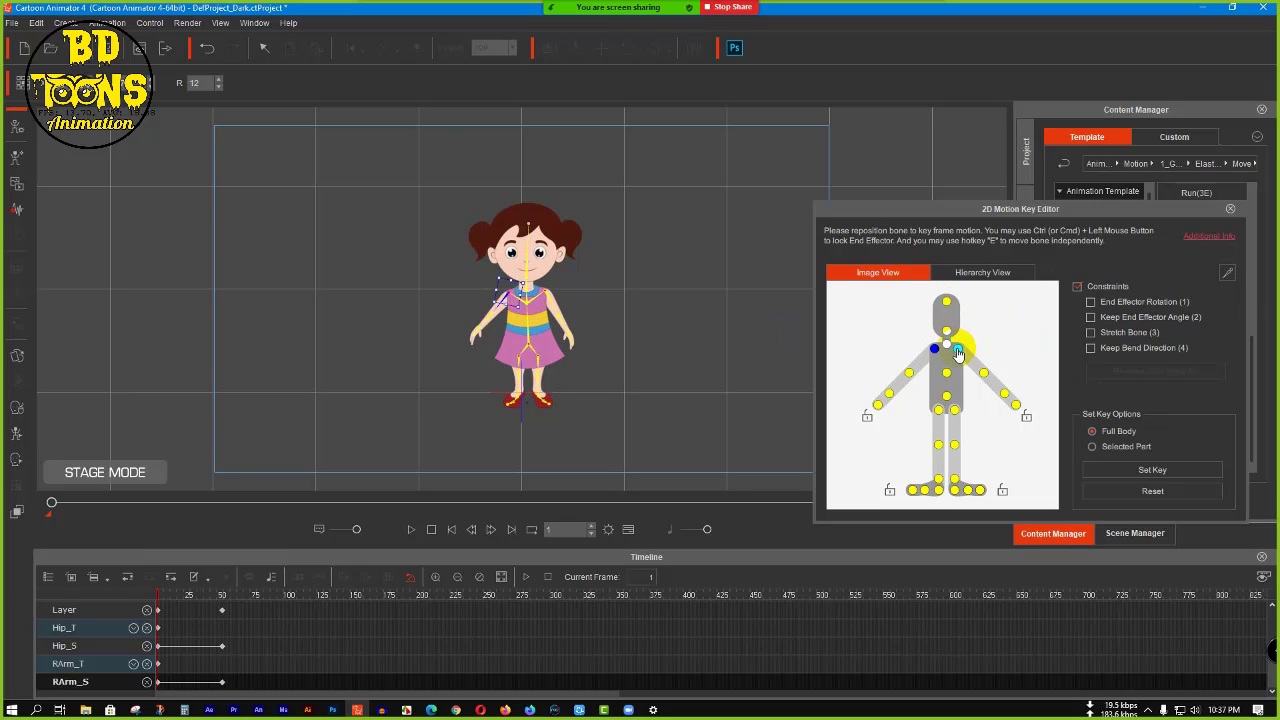
click(957, 350)
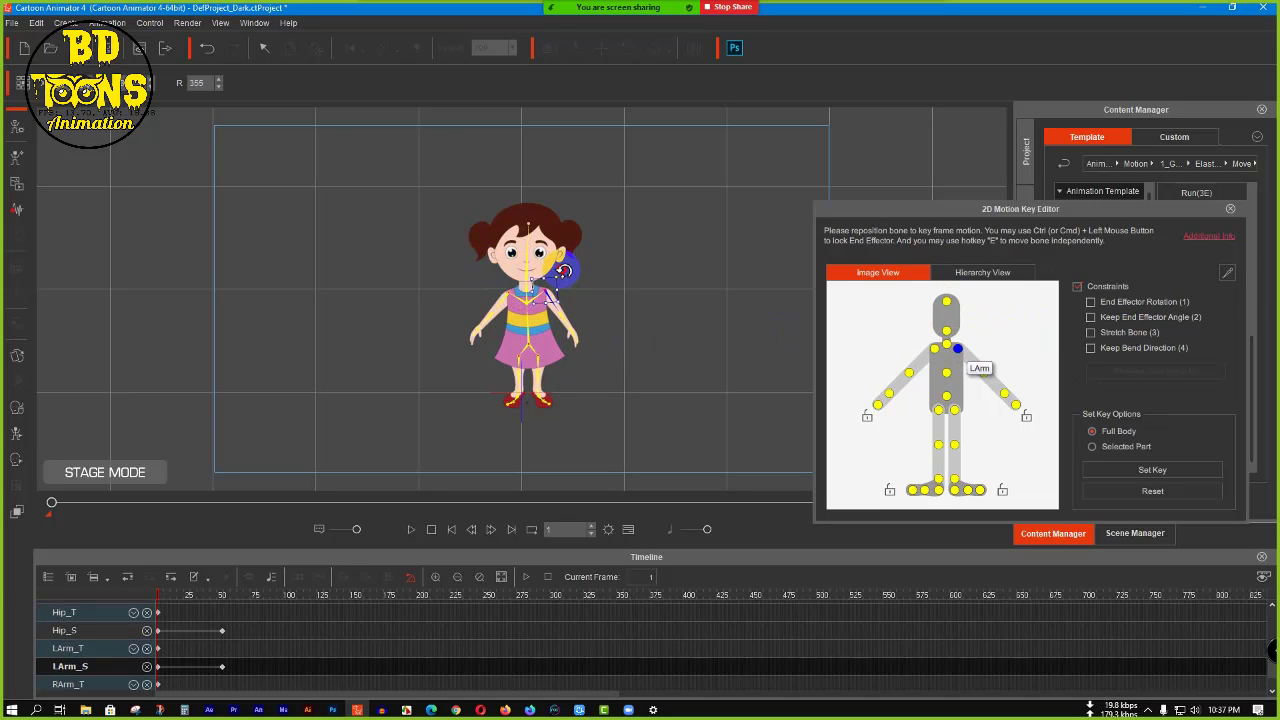
drag(546, 295, 548, 299)
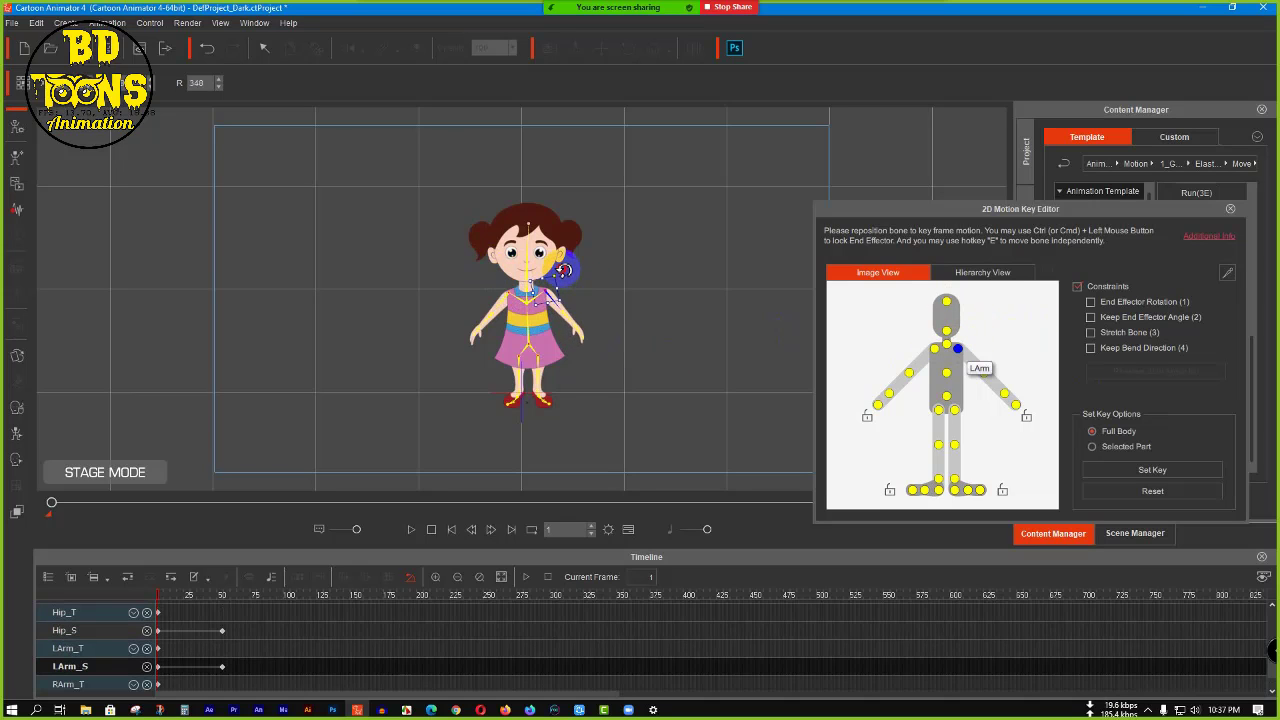
click(1230, 212)
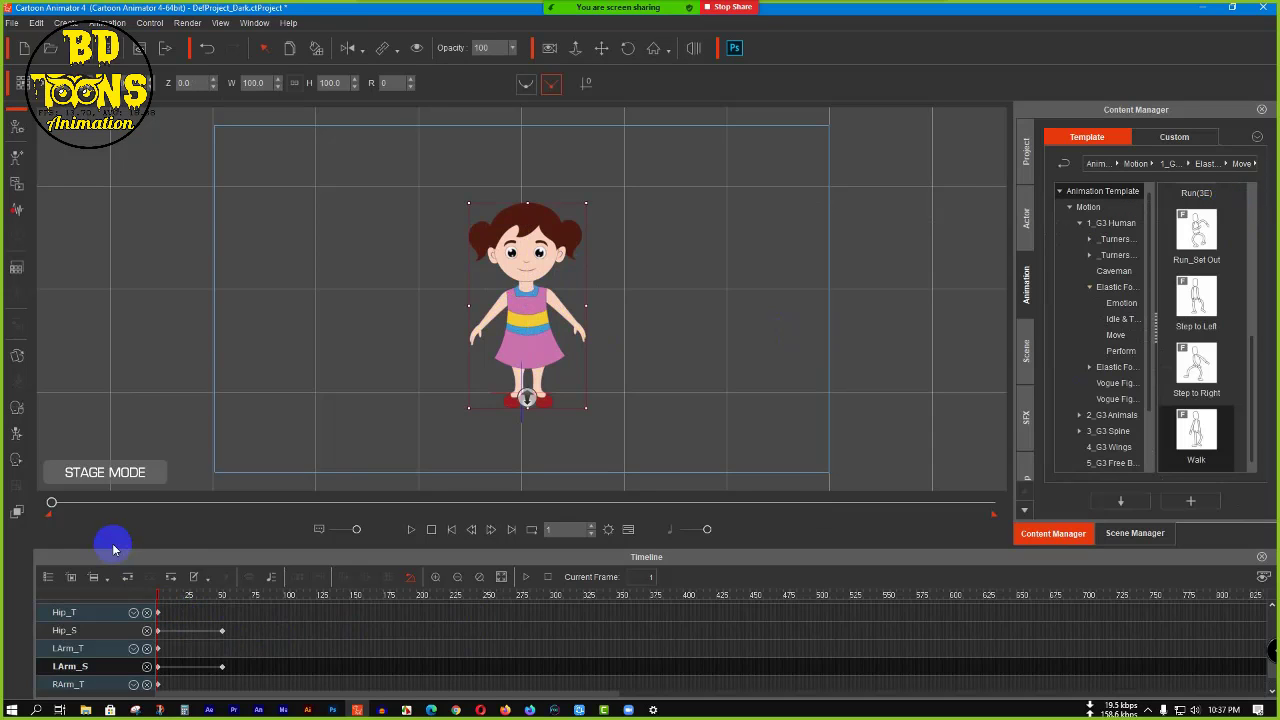
- Preview the walk with the adjusted arms by playing it to frame 129, scrubbing back to frame 49, and returning to frame 1
click(410, 532)
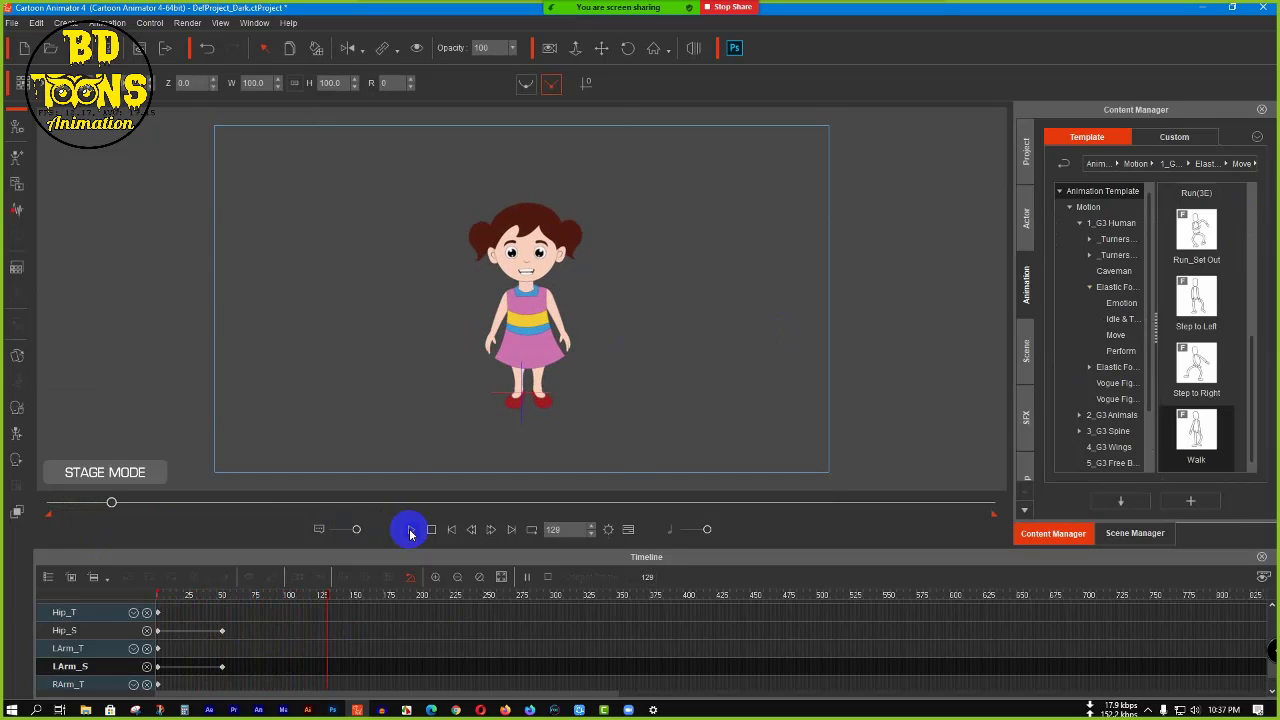
click(410, 532)
drag(329, 598, 218, 618)
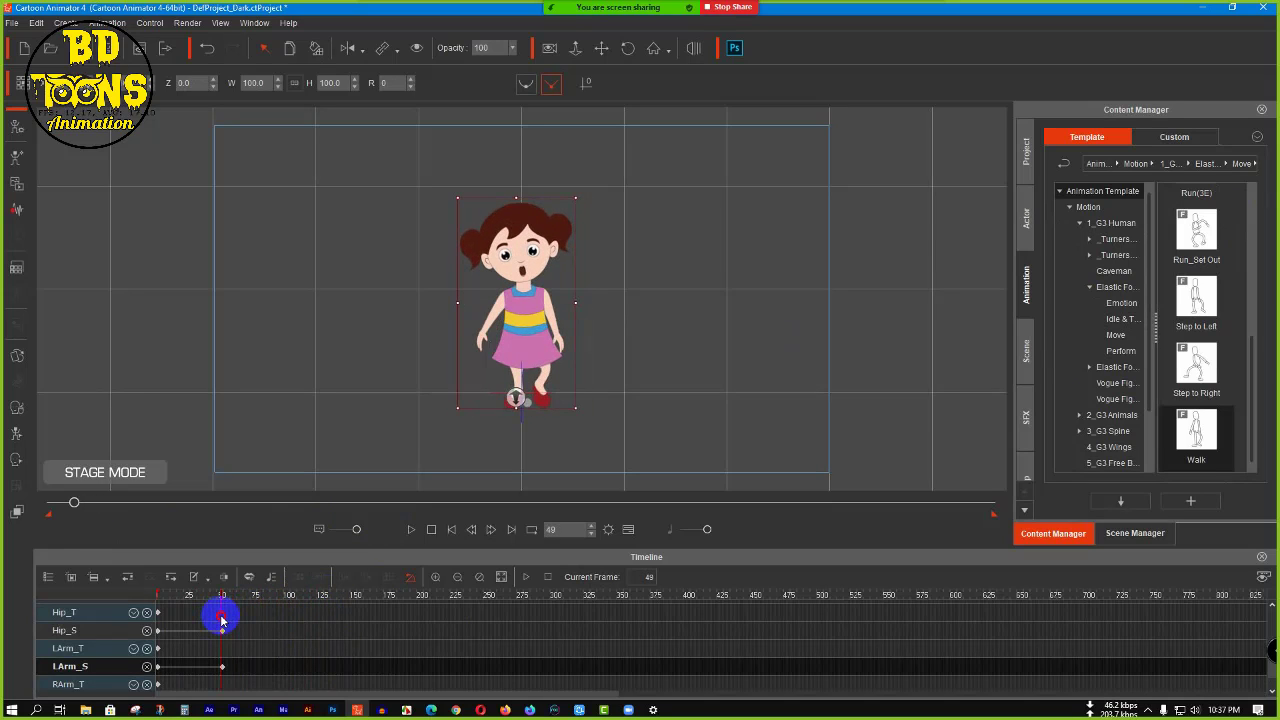
drag(219, 619, 86, 614)
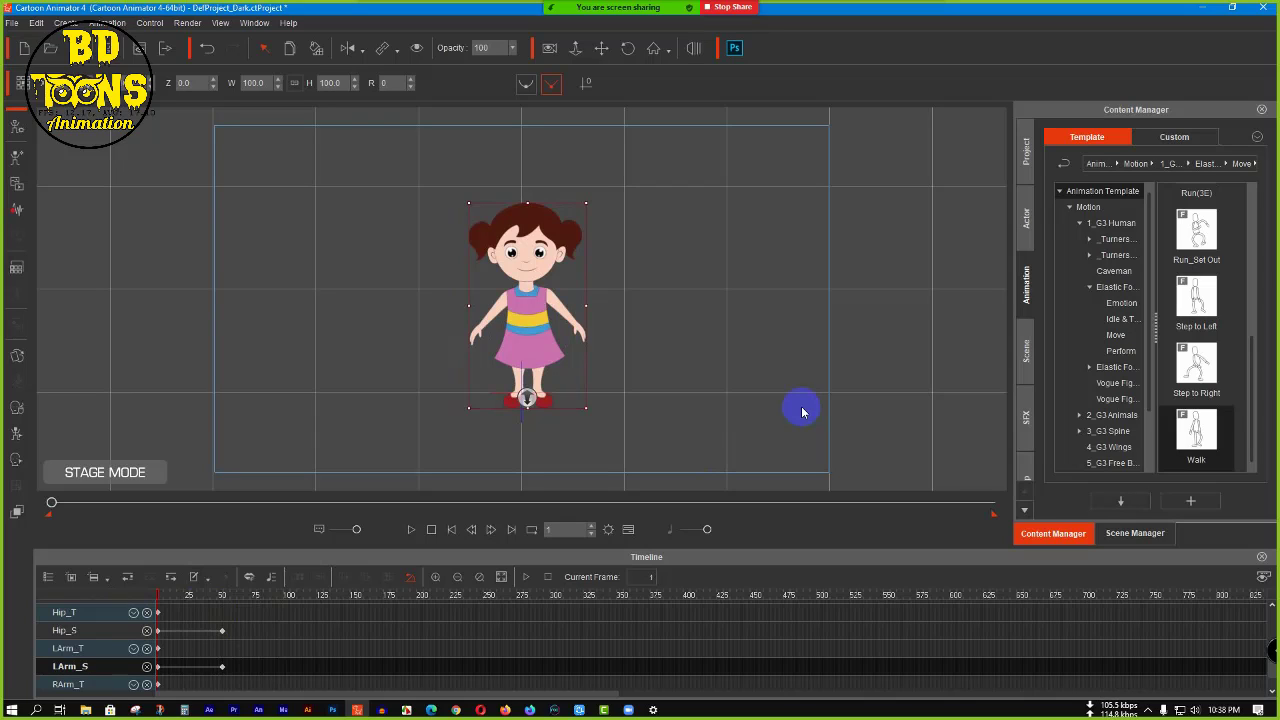
- Close the girl's Motion track in the timeline and deselect her
scroll(155, 625, up, 3)
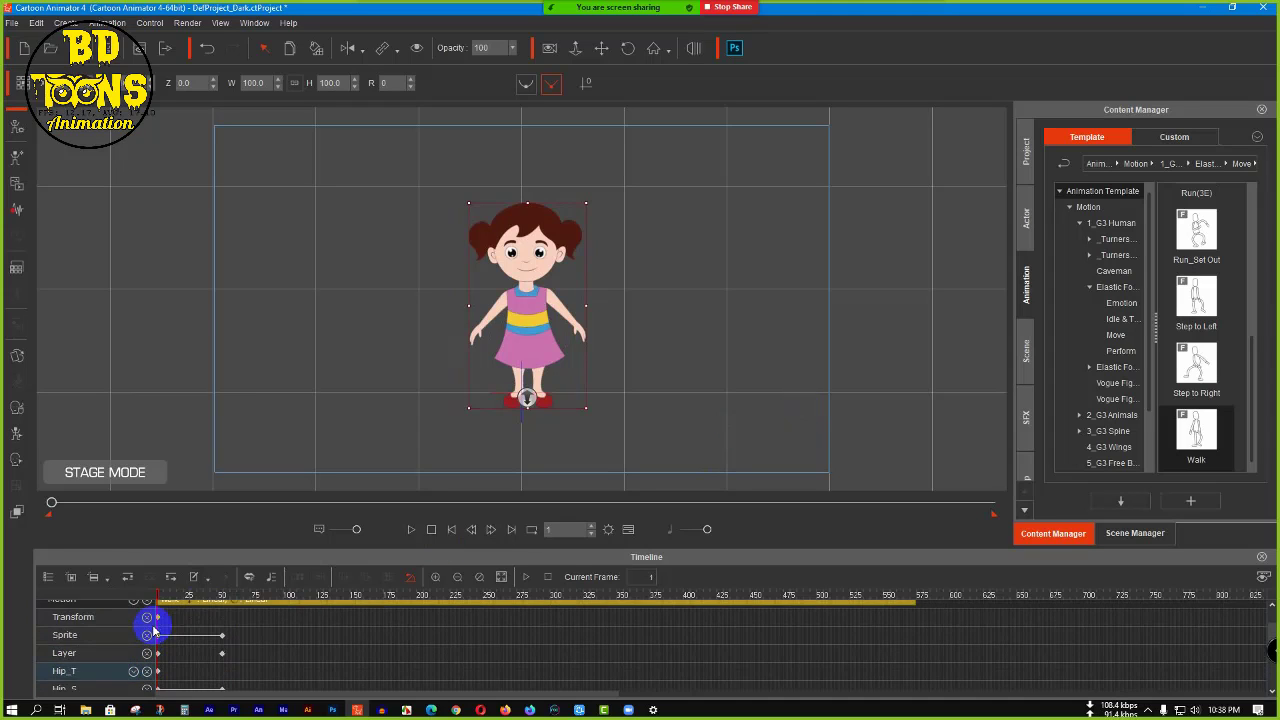
scroll(155, 630, up, 1)
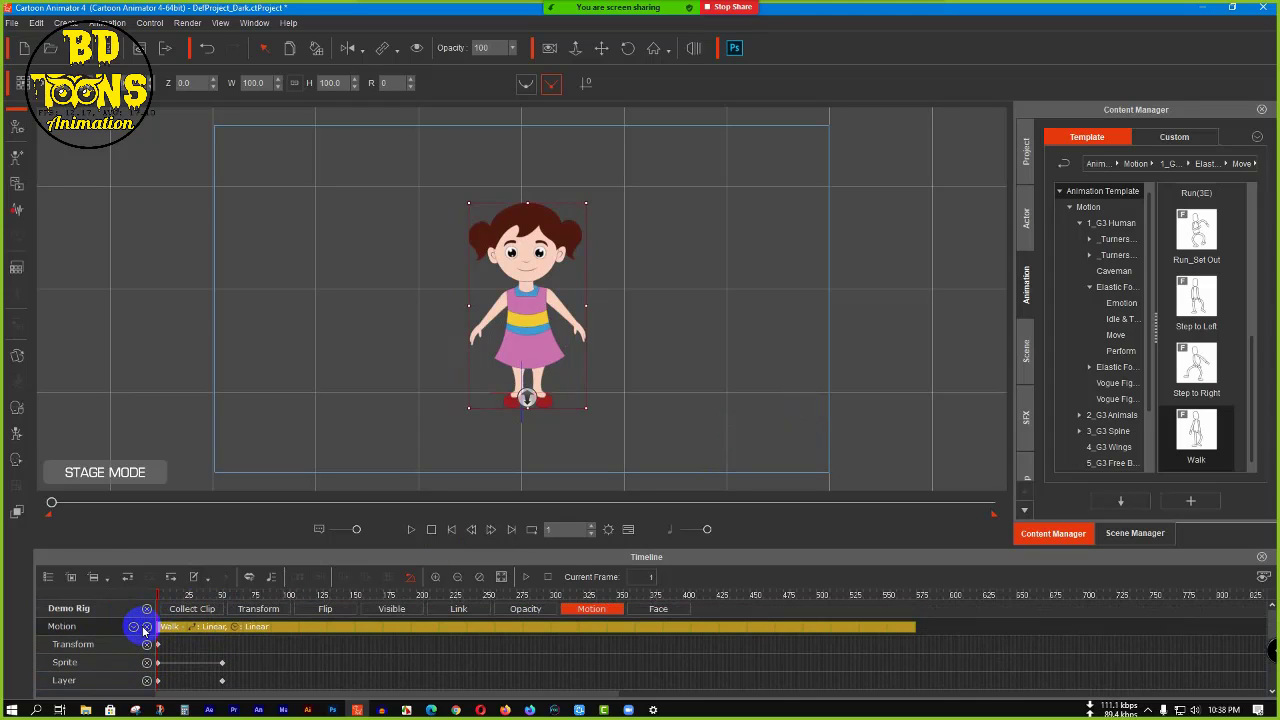
click(147, 628)
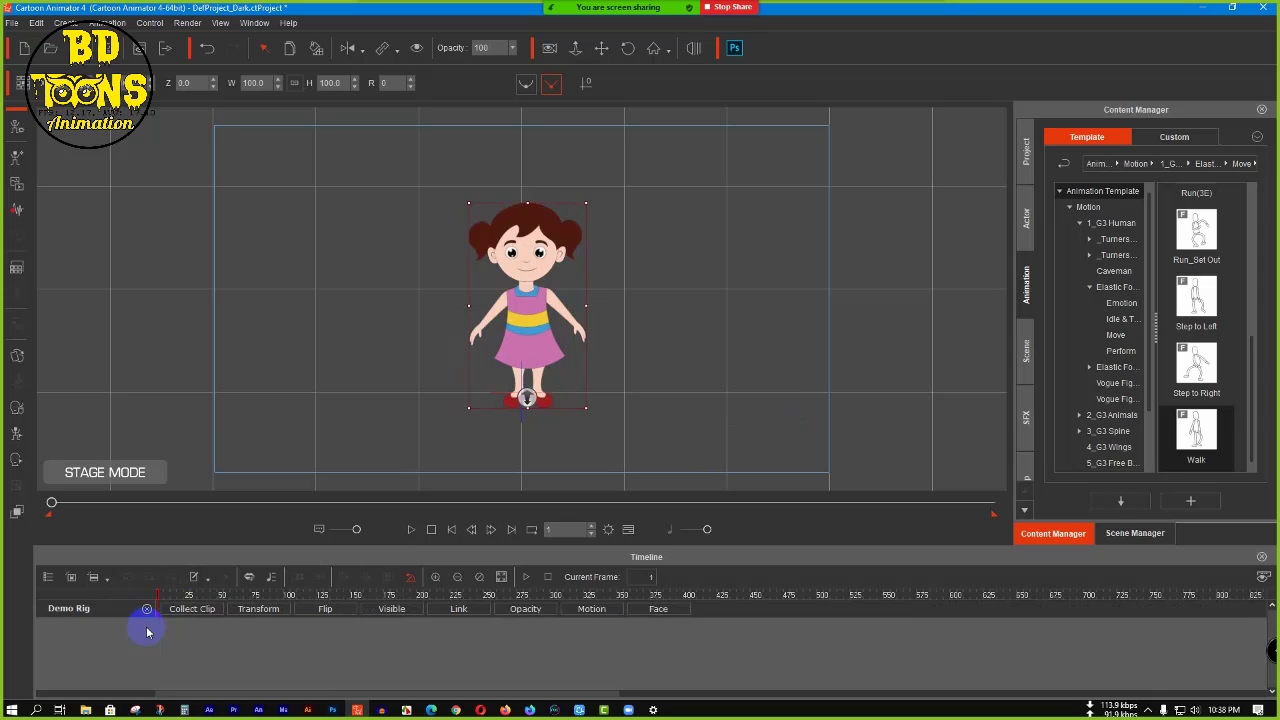
click(178, 360)
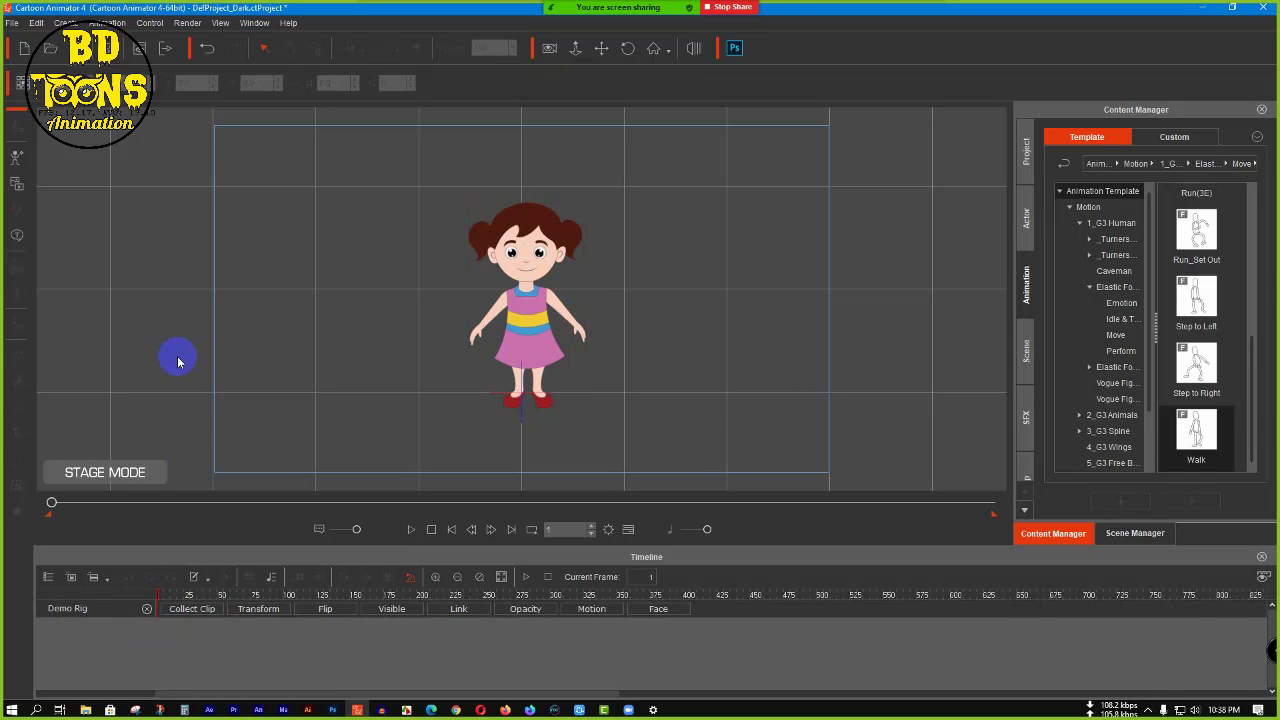
- Review the Display preferences and the grid color choices, closing both dialogs without changing anything
click(13, 27)
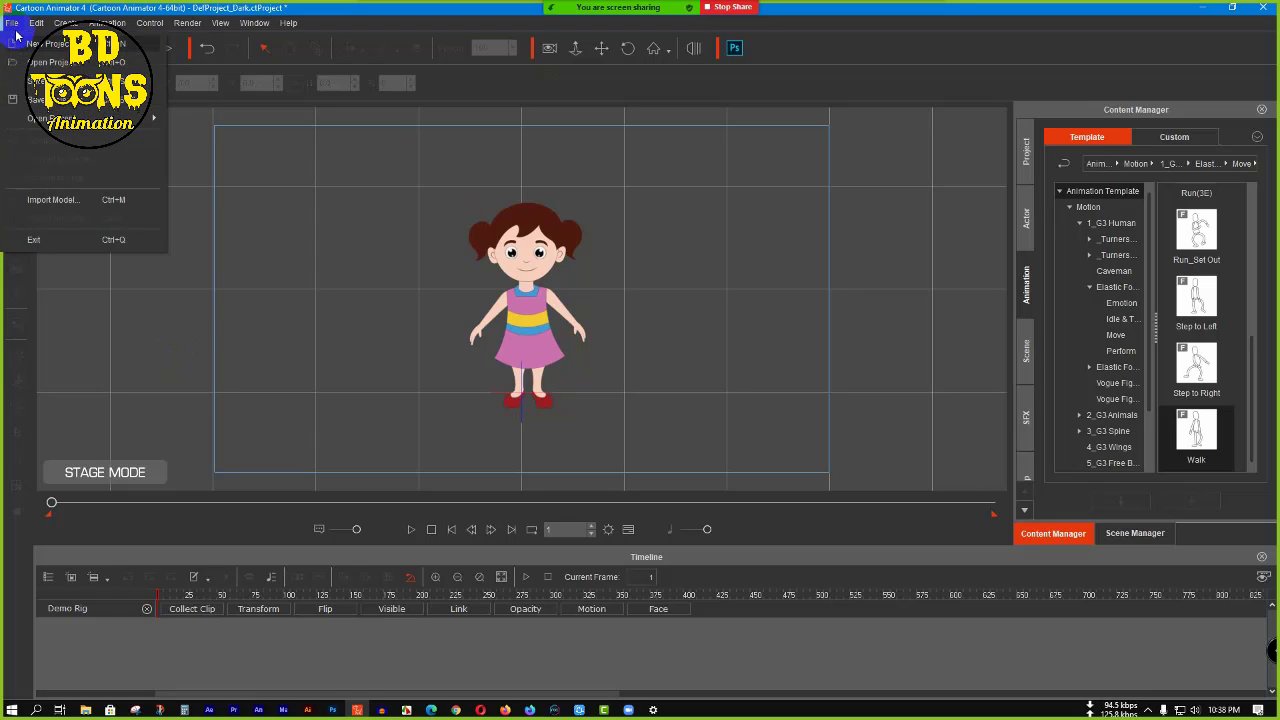
click(14, 23)
click(36, 22)
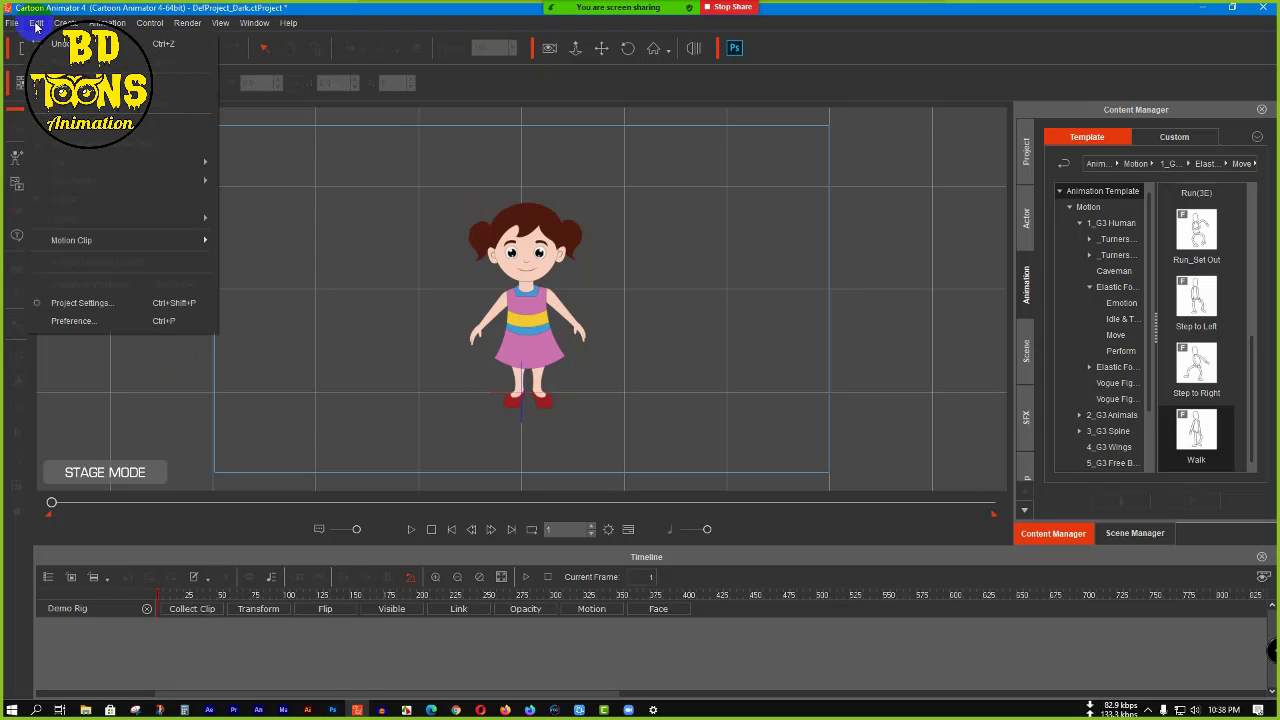
click(73, 322)
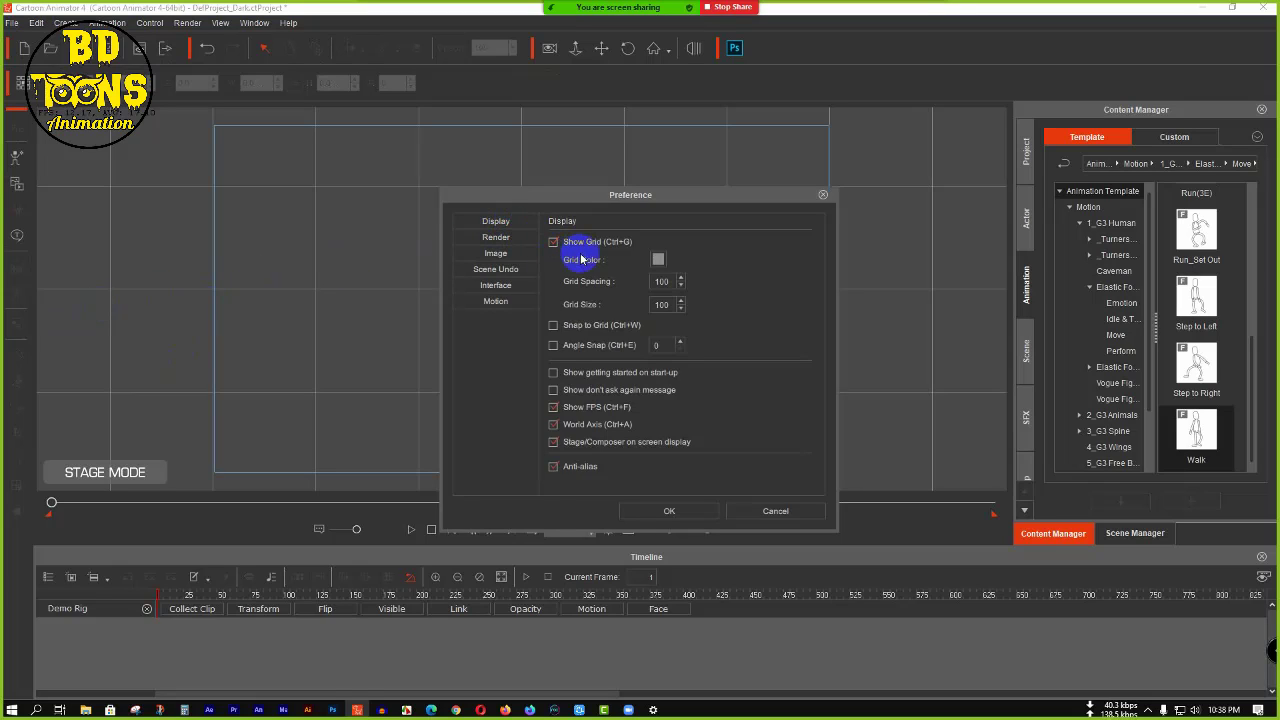
click(657, 260)
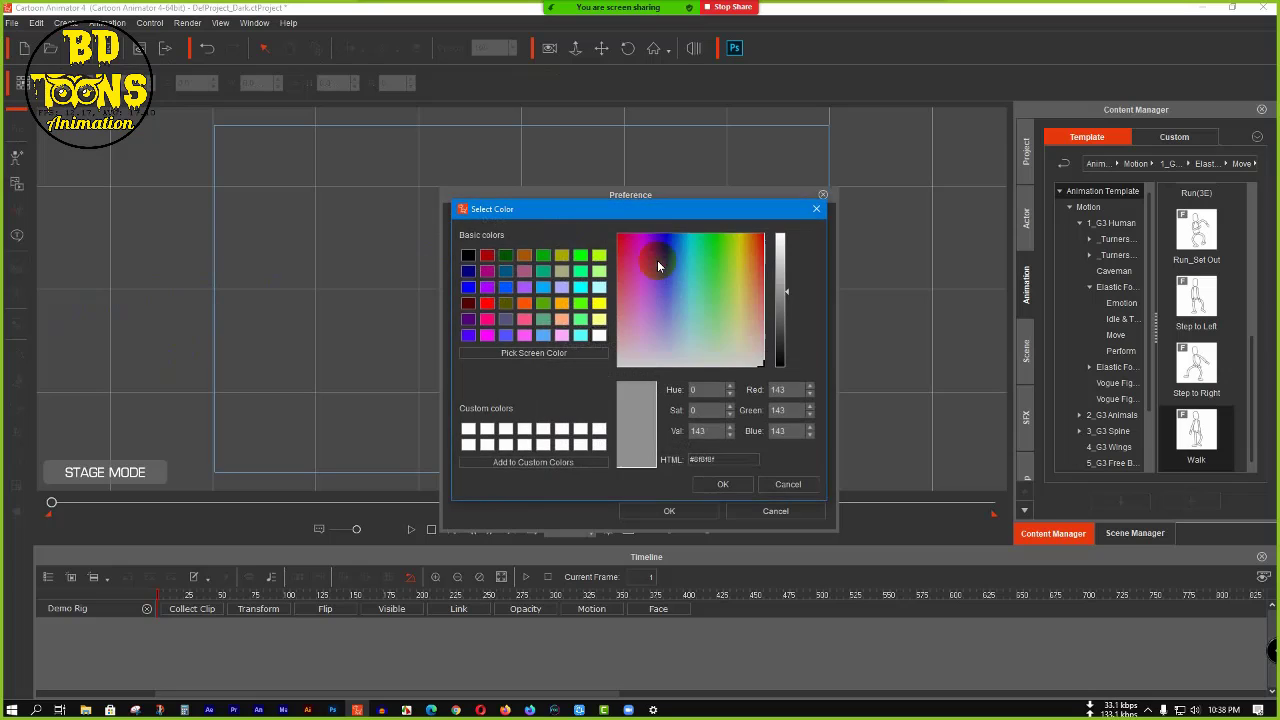
click(816, 216)
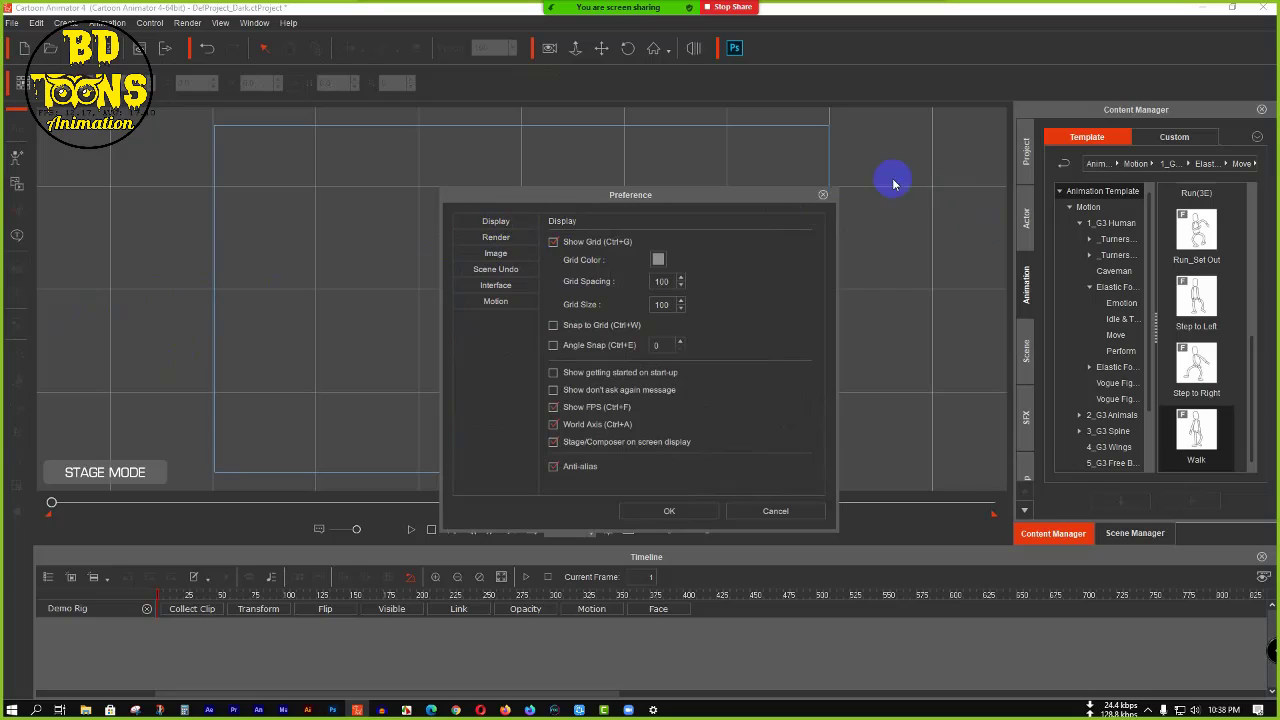
click(823, 194)
- Set the project's background color to white in the project settings
click(31, 22)
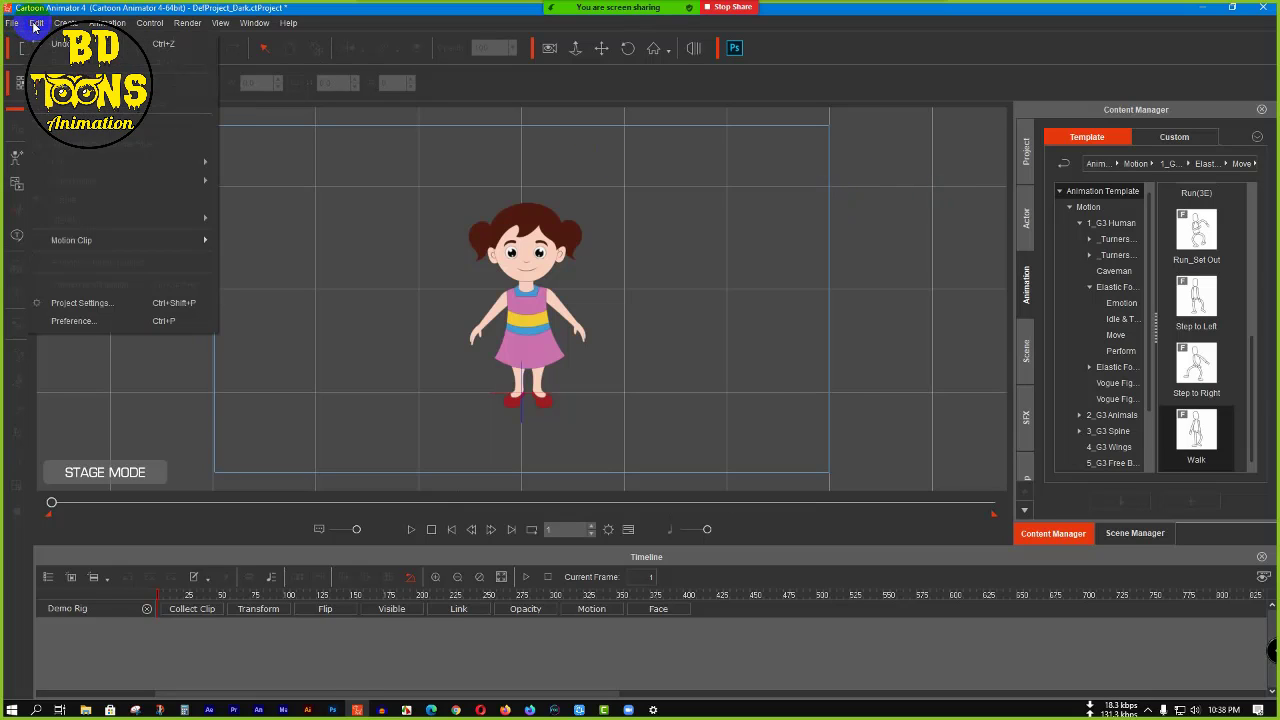
click(100, 303)
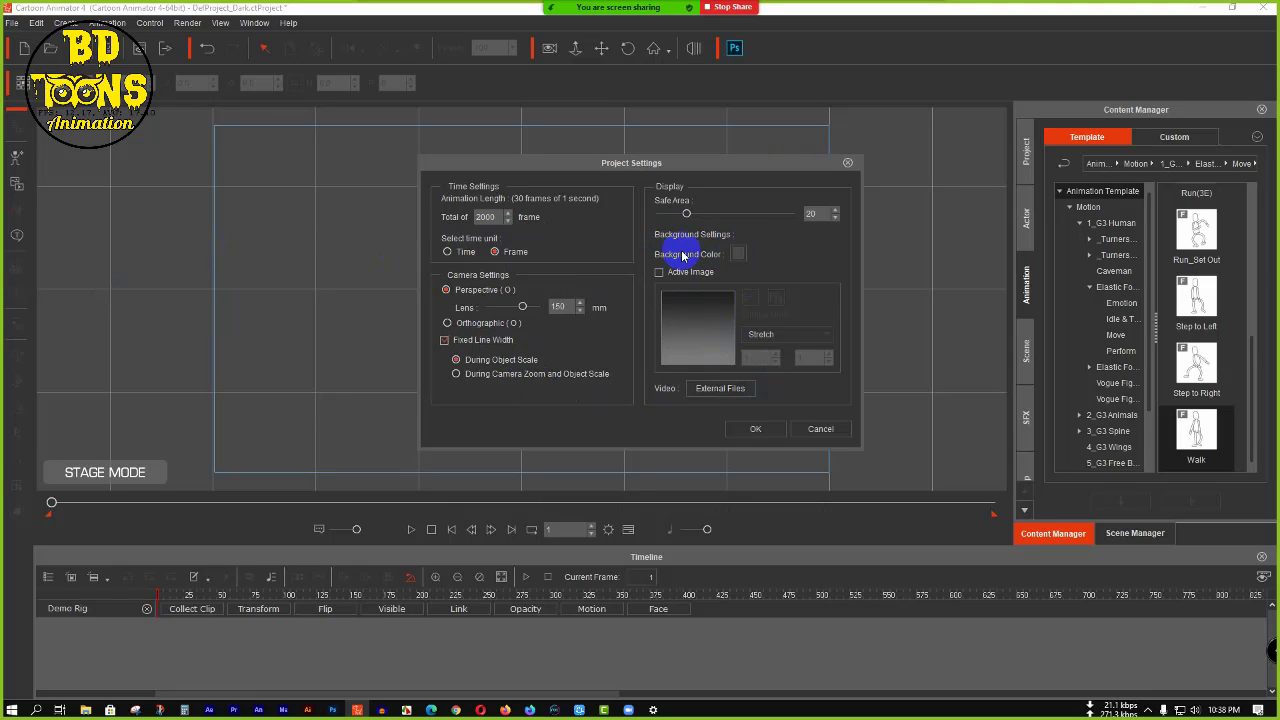
click(739, 255)
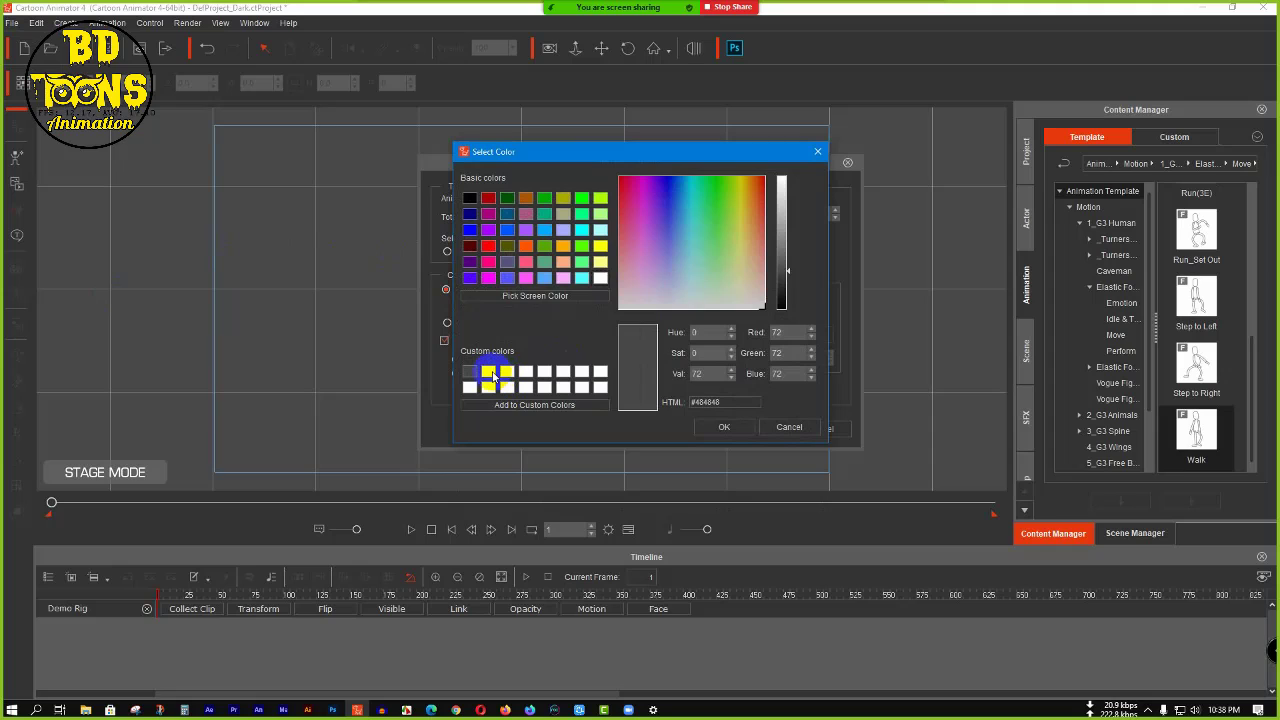
click(490, 372)
click(724, 427)
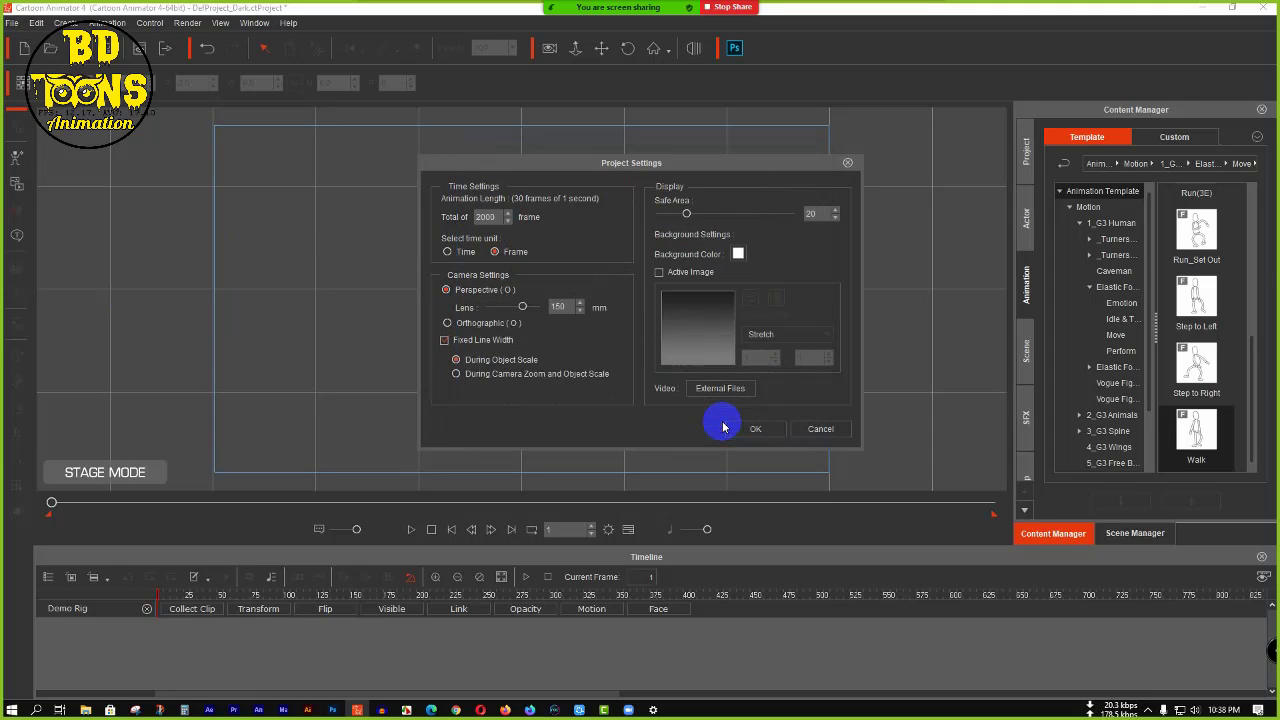
click(740, 431)
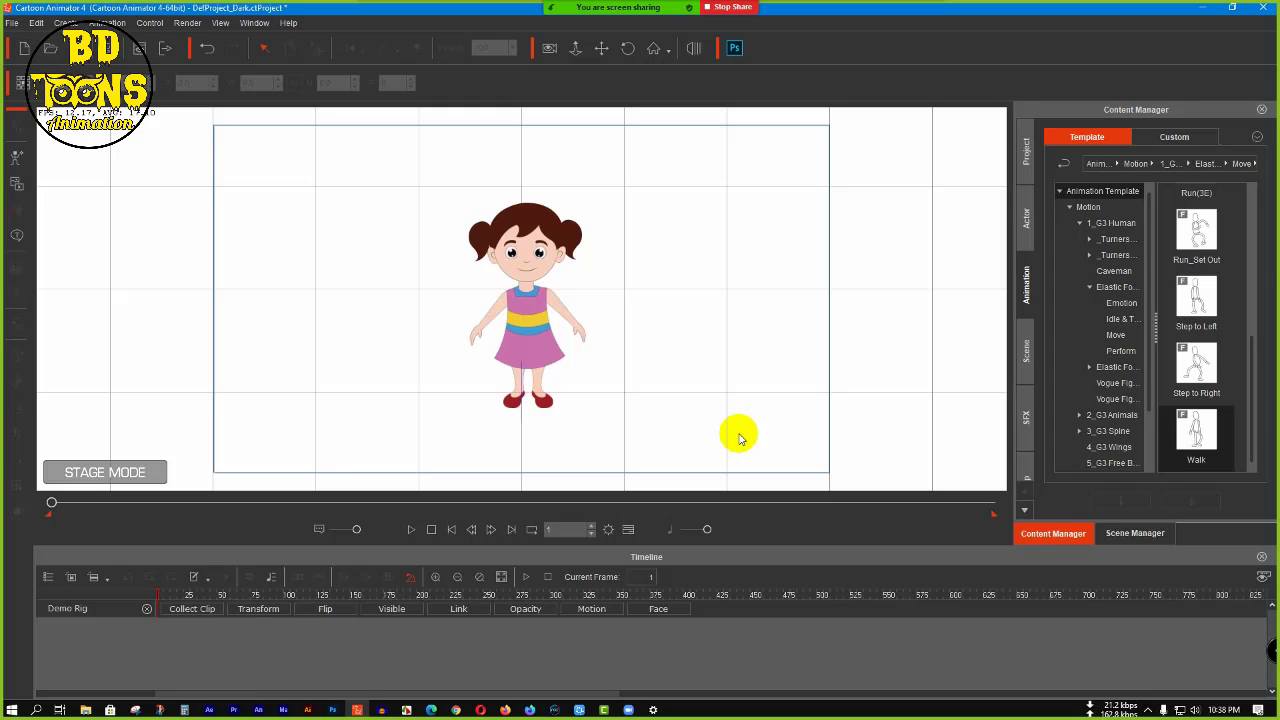
- Set the project's background color to dark gray #4a4a4a in the project settings
click(36, 22)
click(63, 301)
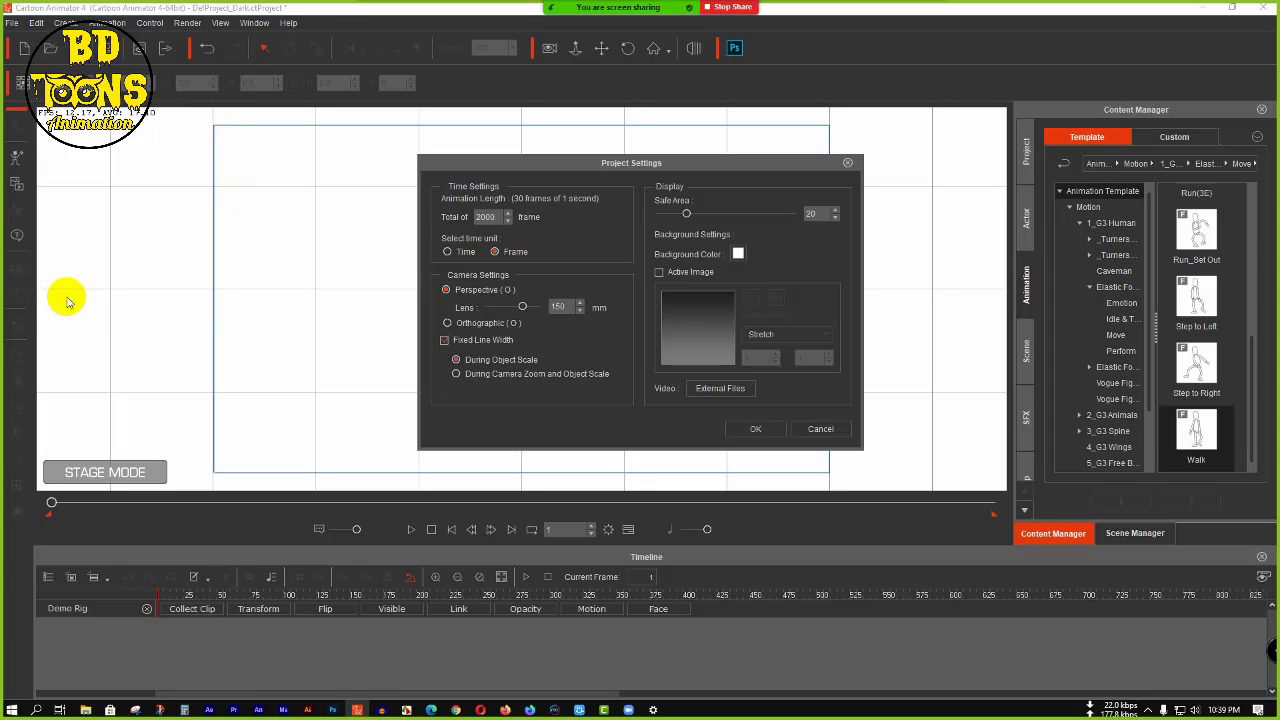
click(737, 253)
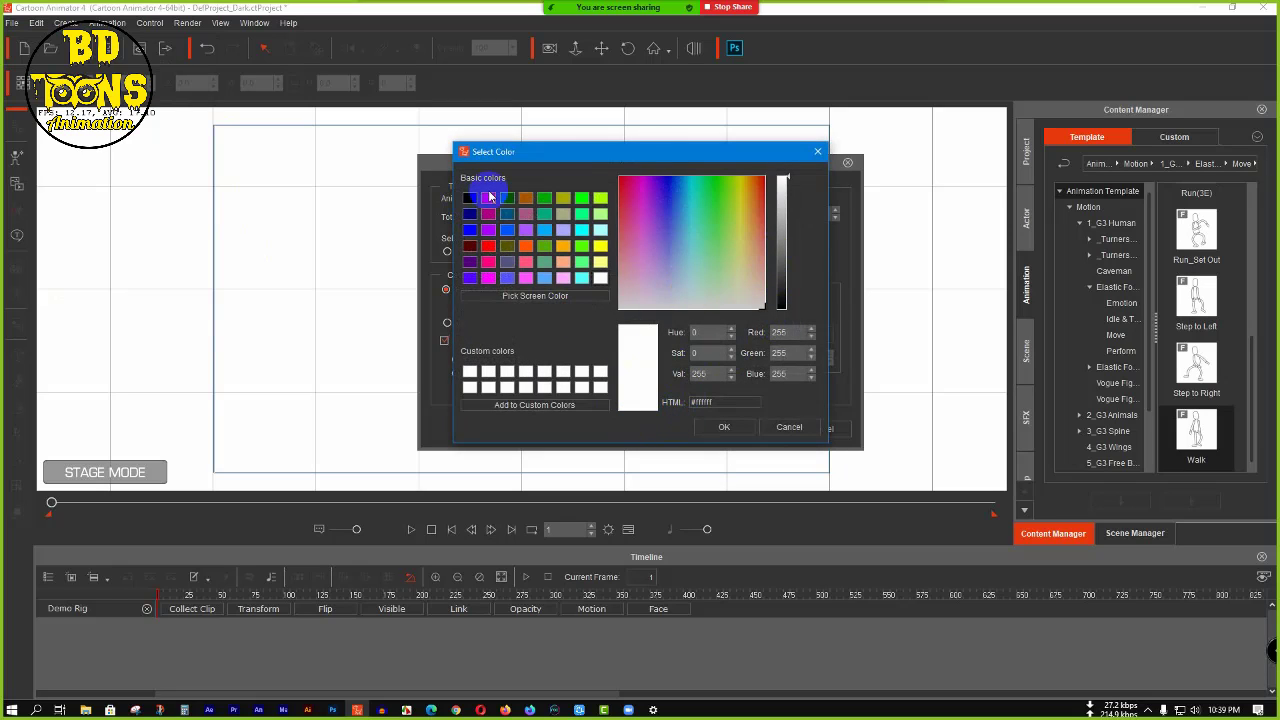
drag(784, 256, 788, 270)
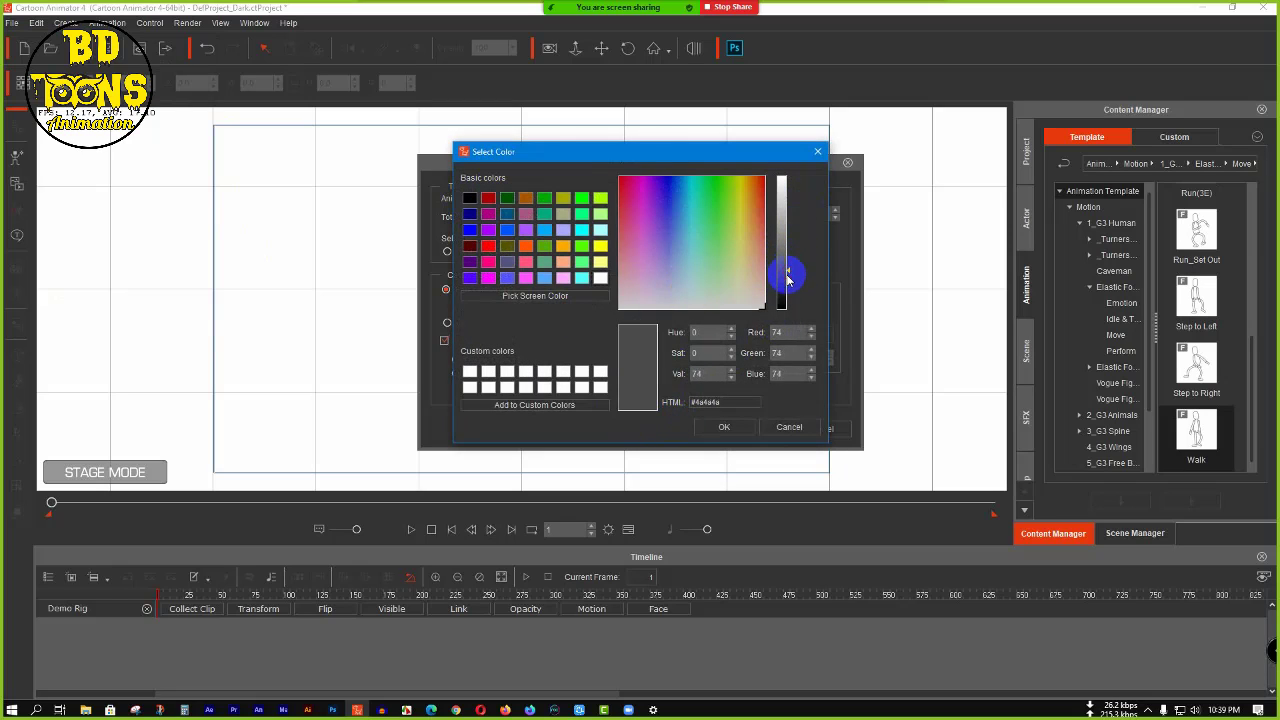
click(729, 427)
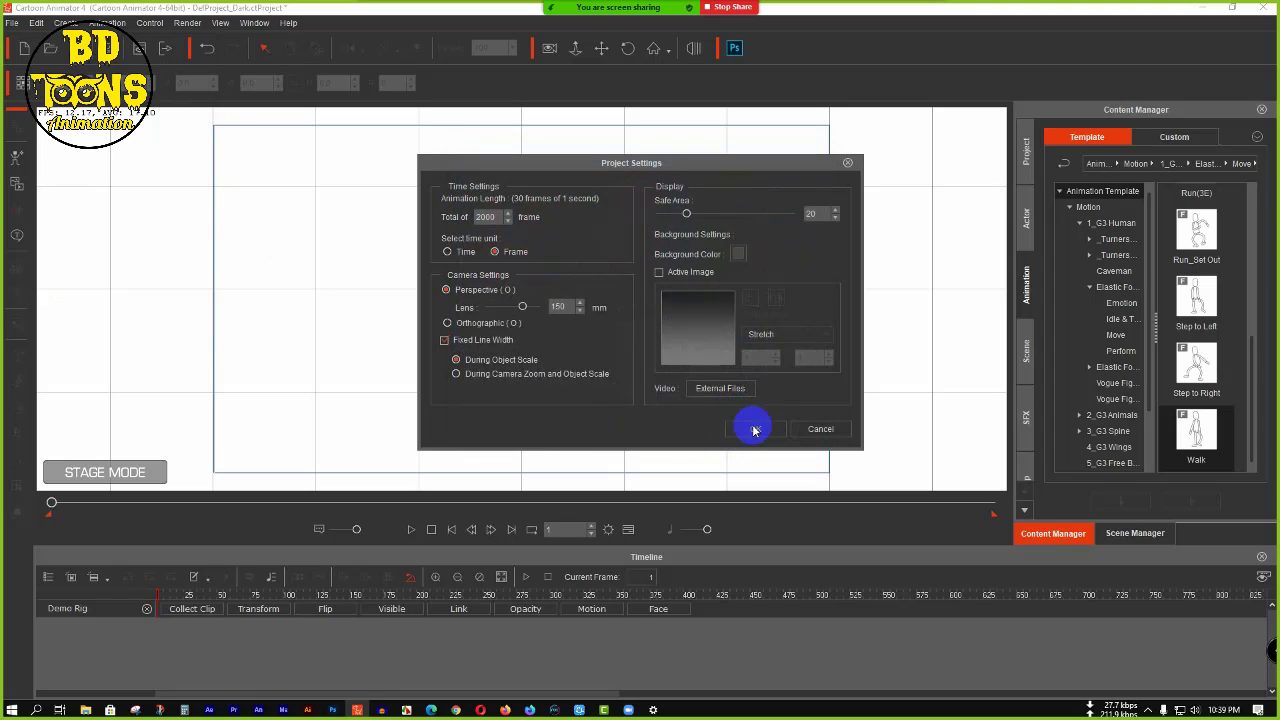
click(756, 429)
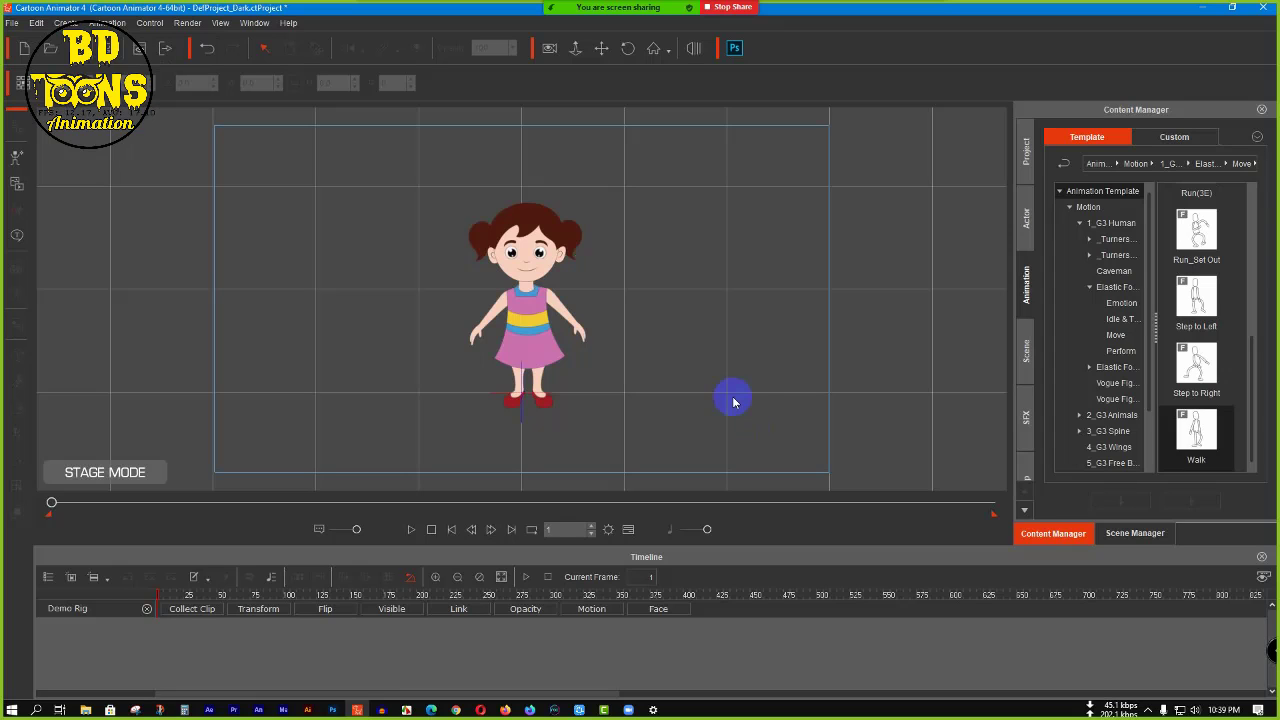
- Review the Render, Image, Scene Undo and Interface pages of the preferences
click(12, 23)
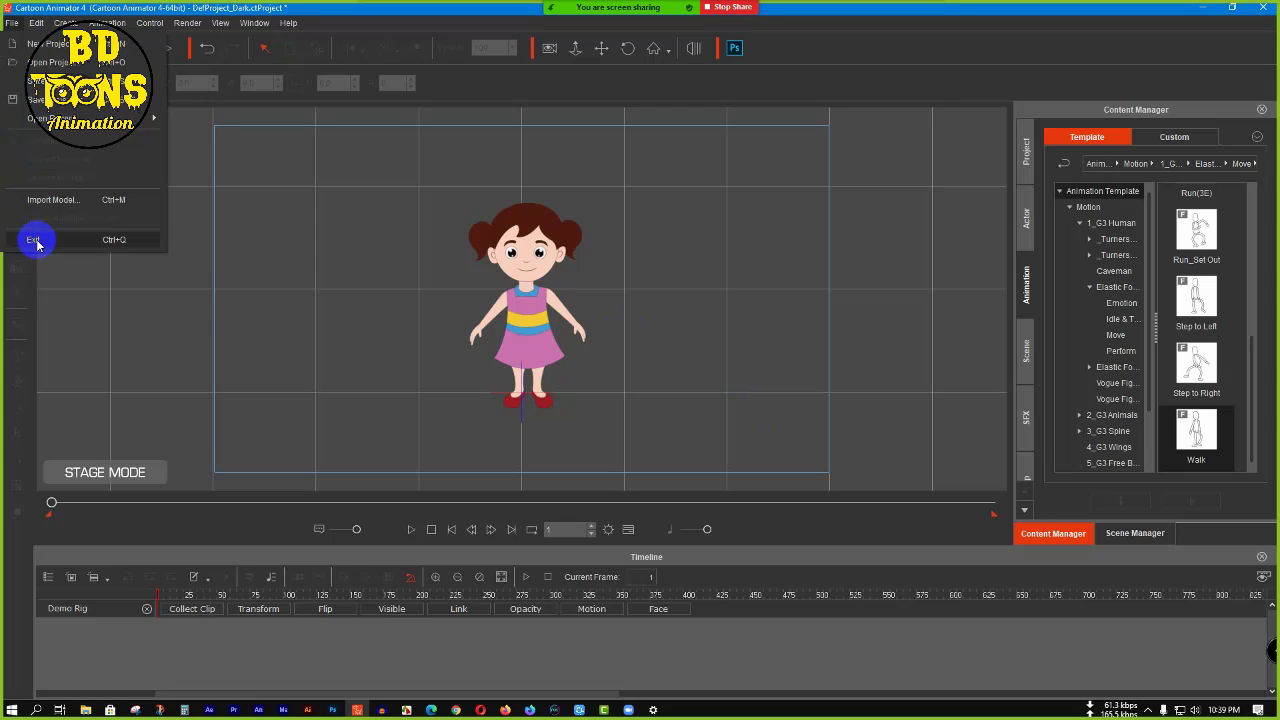
mouse_move(36, 22)
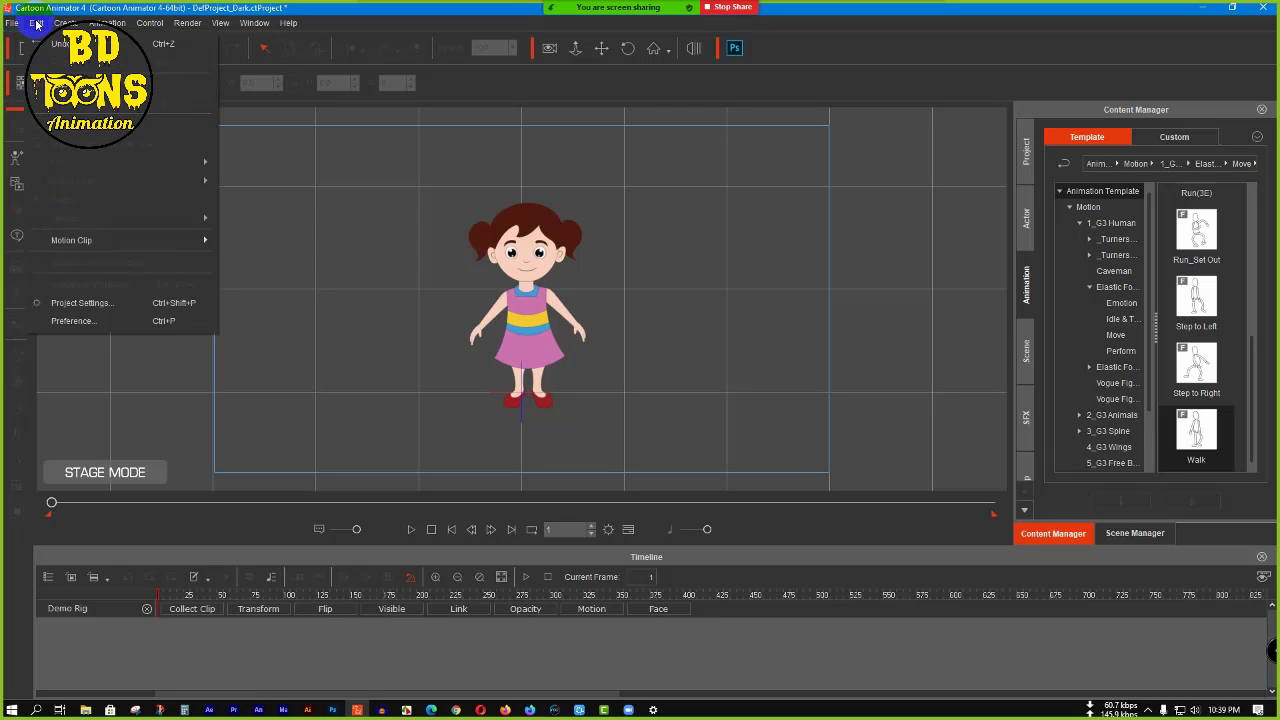
click(120, 322)
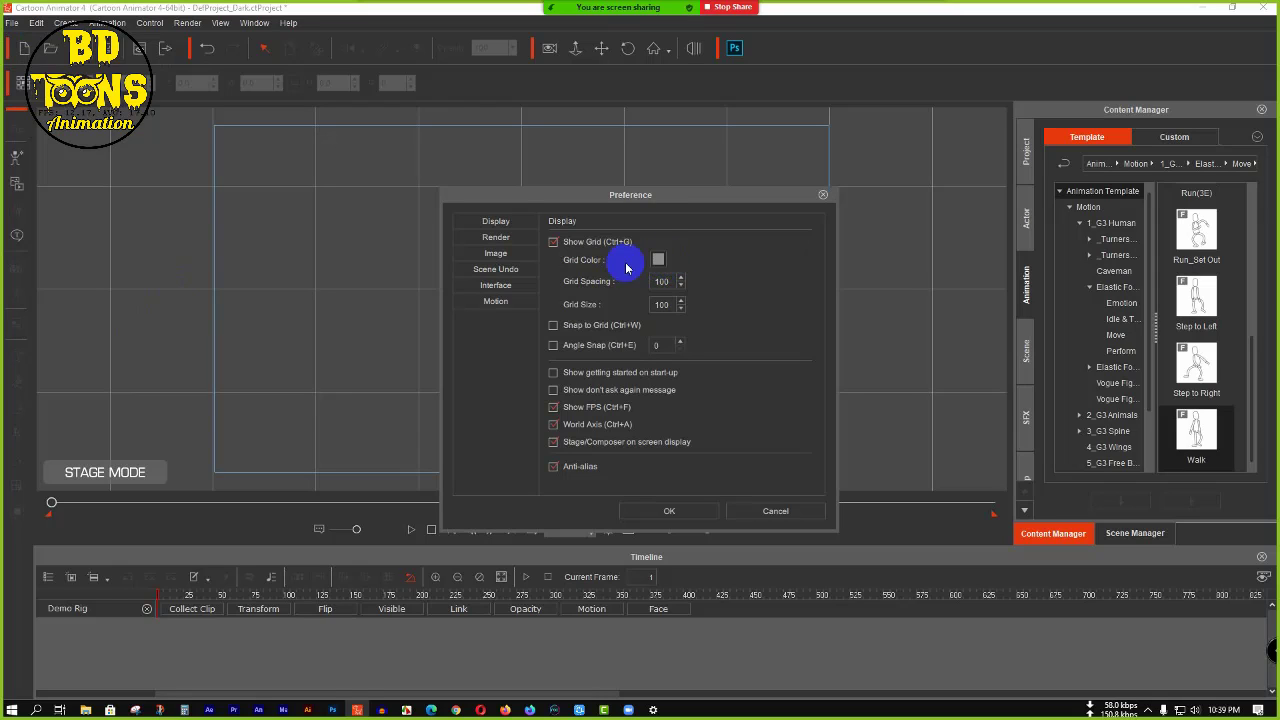
click(498, 239)
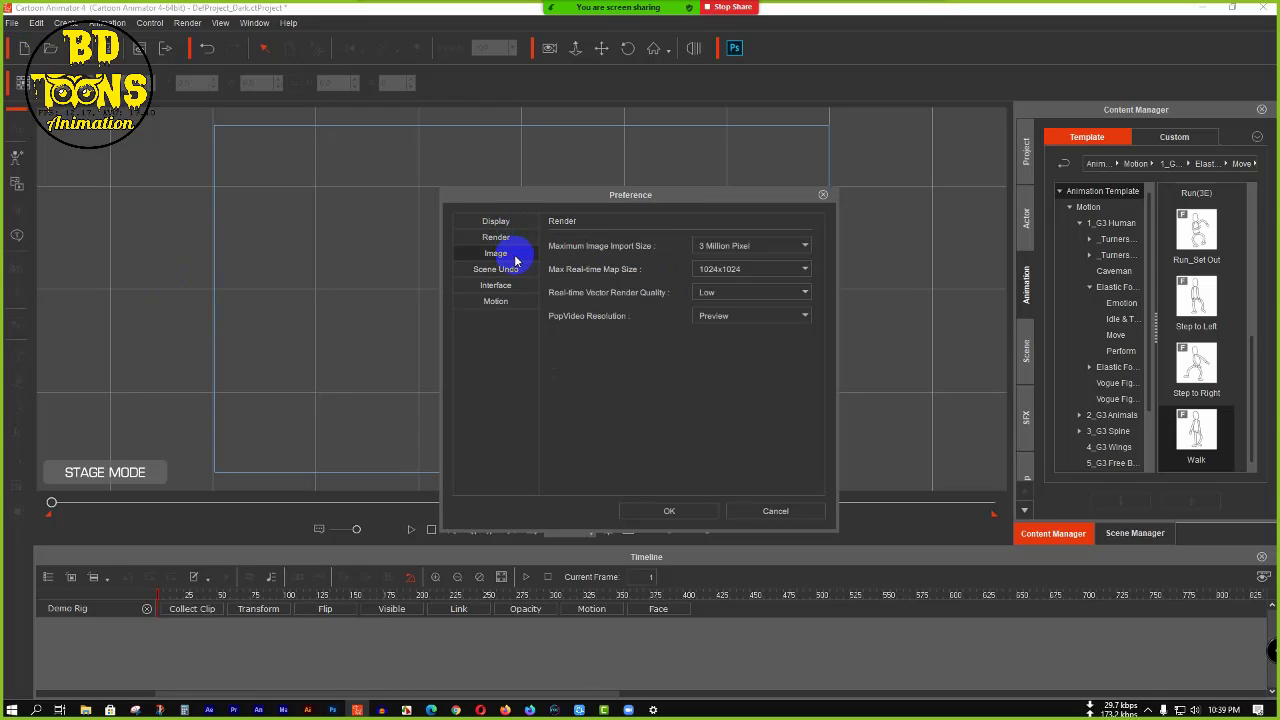
click(514, 256)
click(514, 270)
click(513, 286)
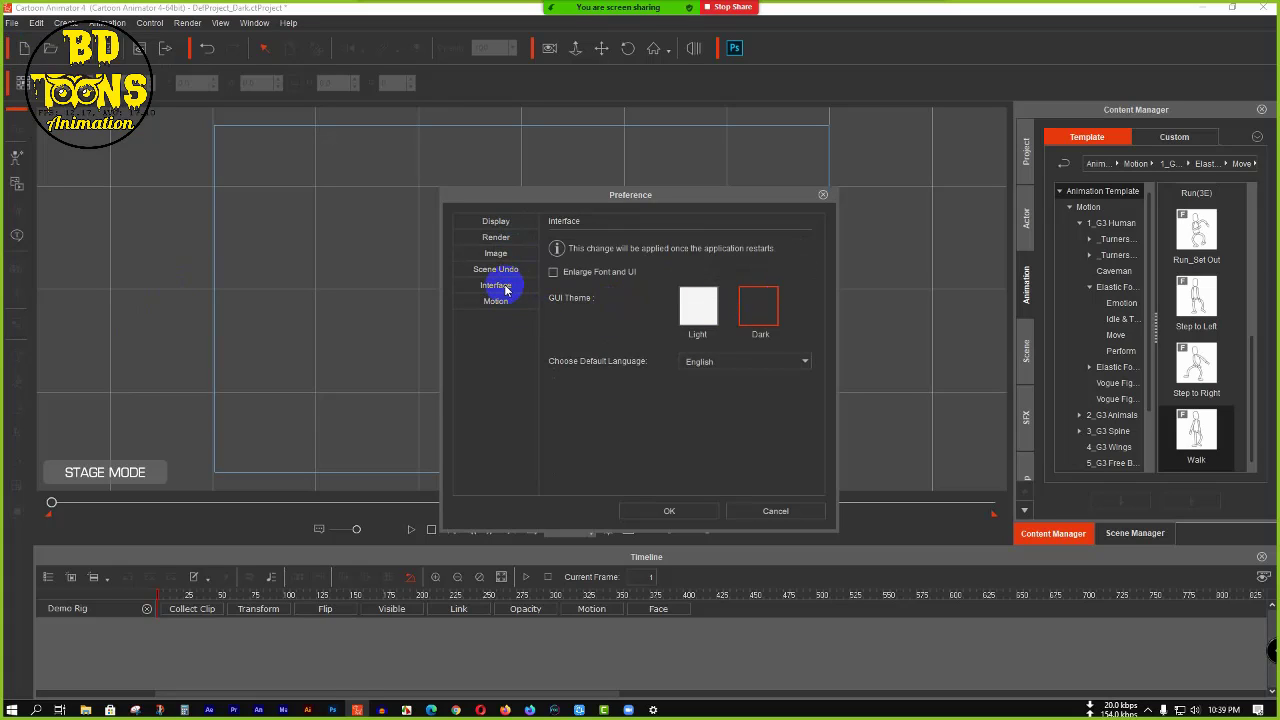
- Set the GUI theme to Light in the Interface preferences and apply the change
click(695, 306)
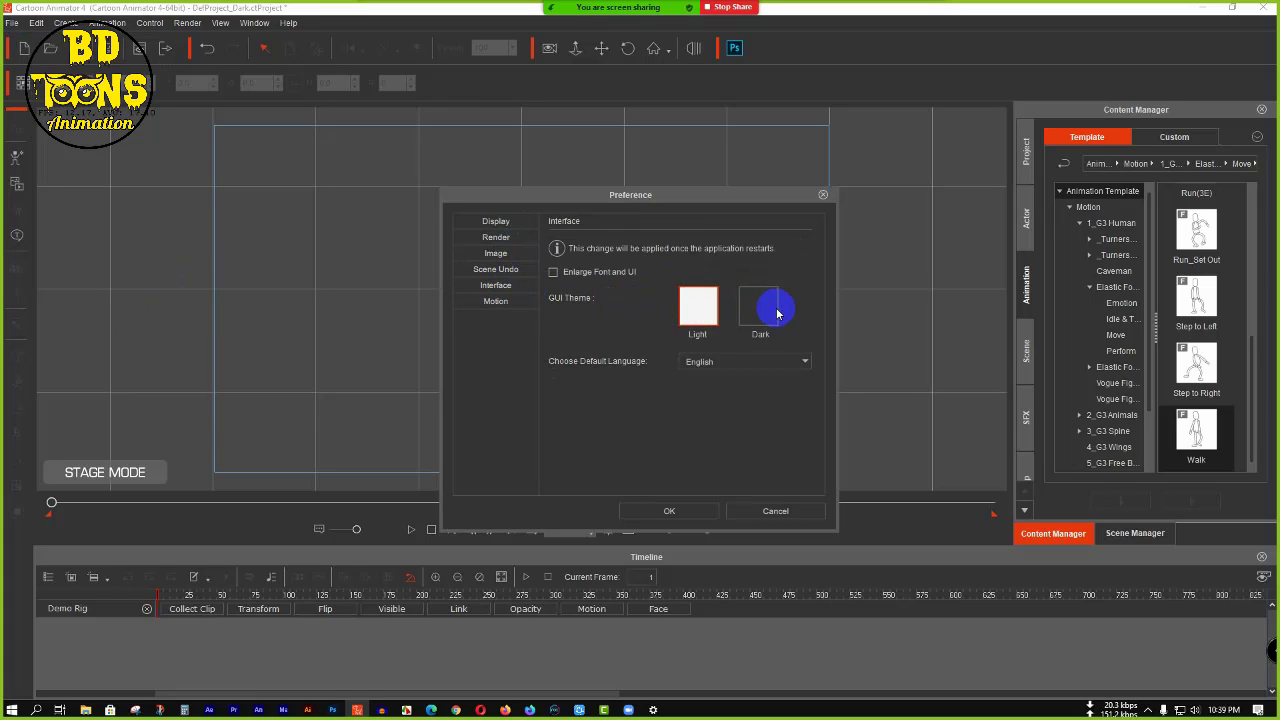
click(502, 294)
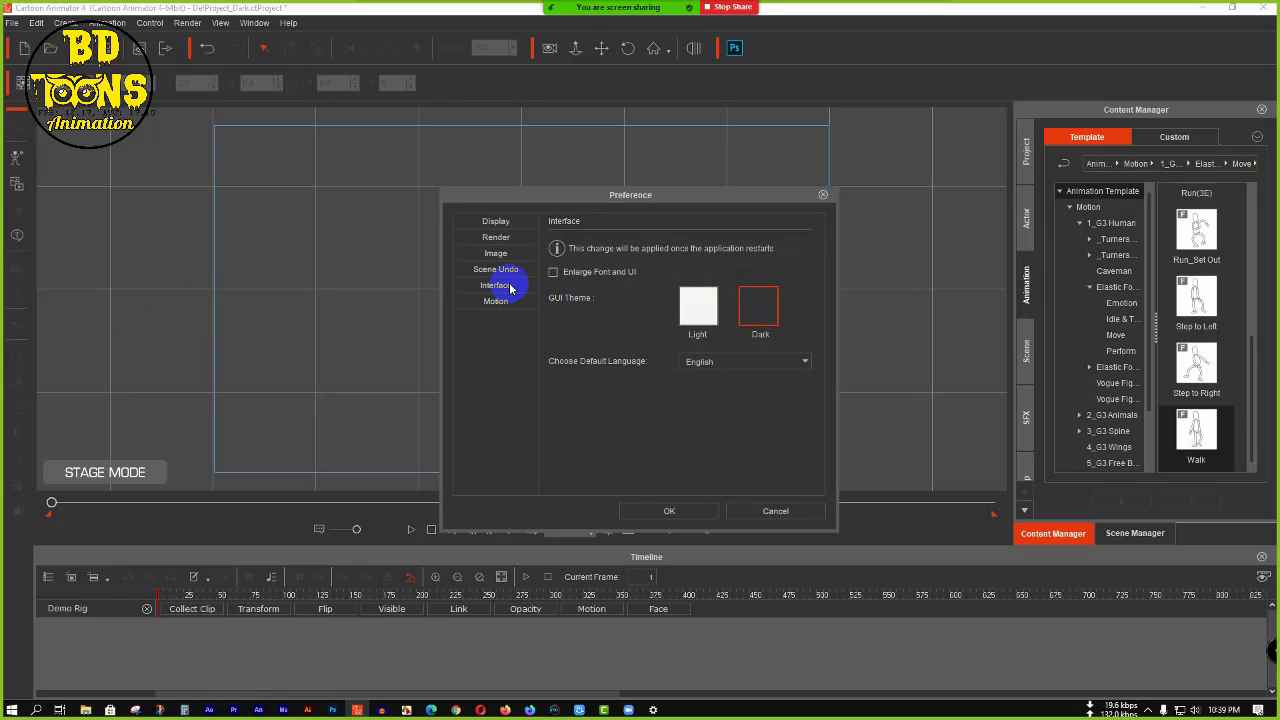
click(697, 303)
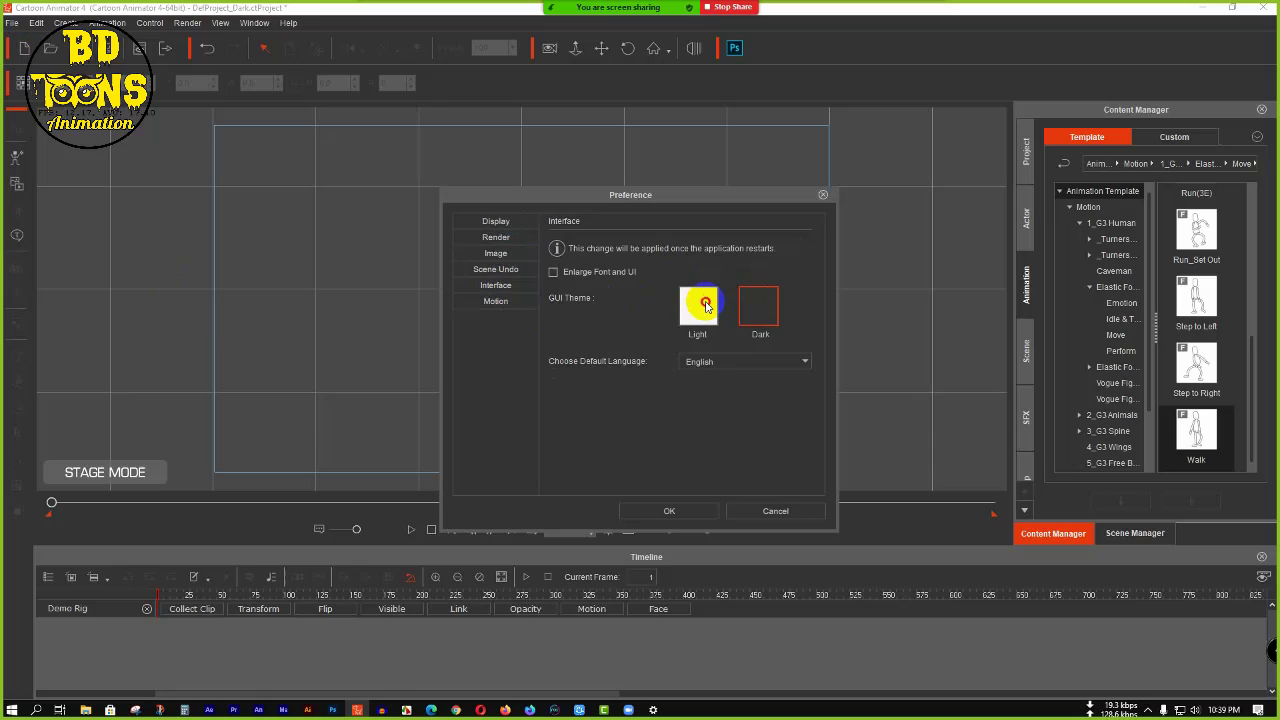
click(696, 511)
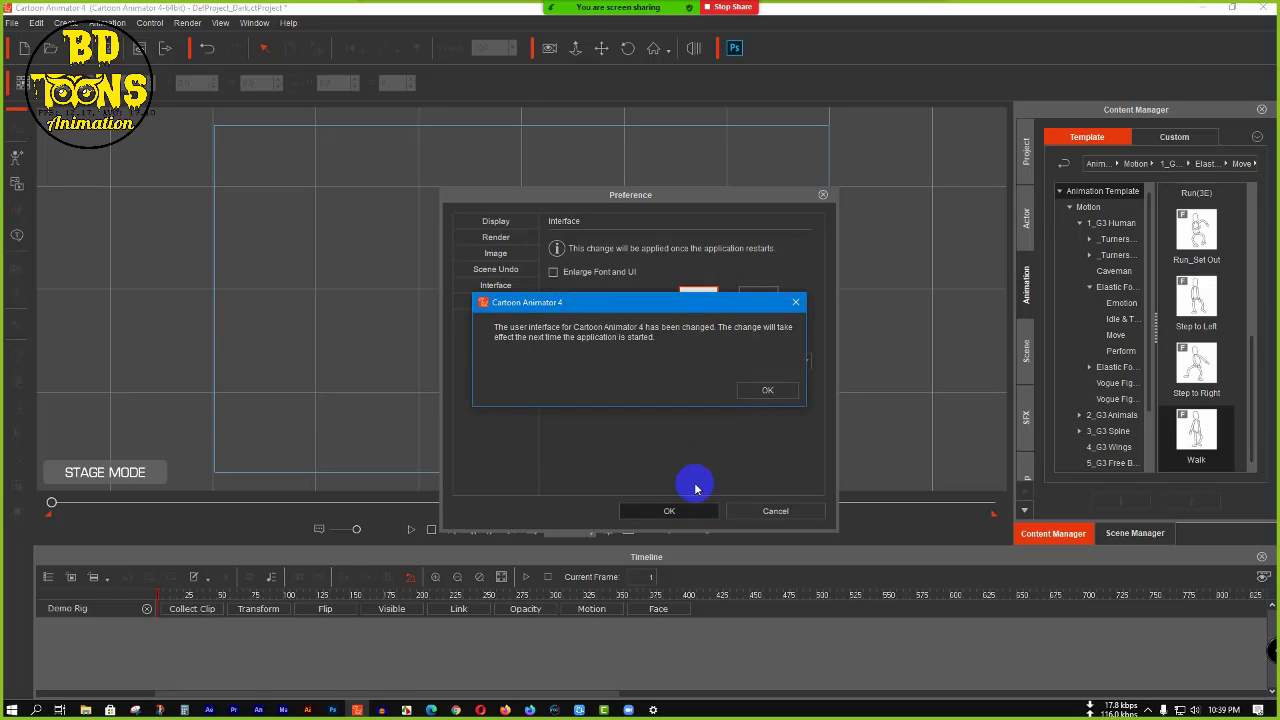
click(766, 391)
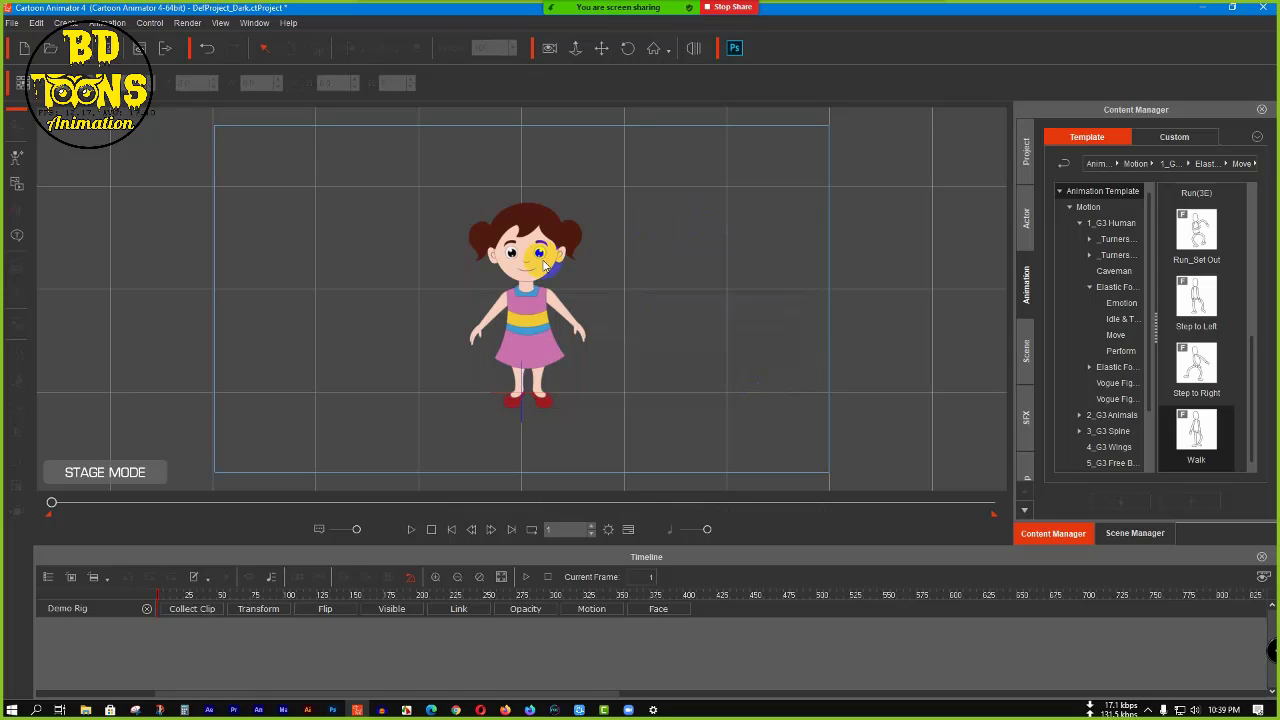
- Select the girl on the stage and open her in Composer mode
click(543, 259)
click(710, 331)
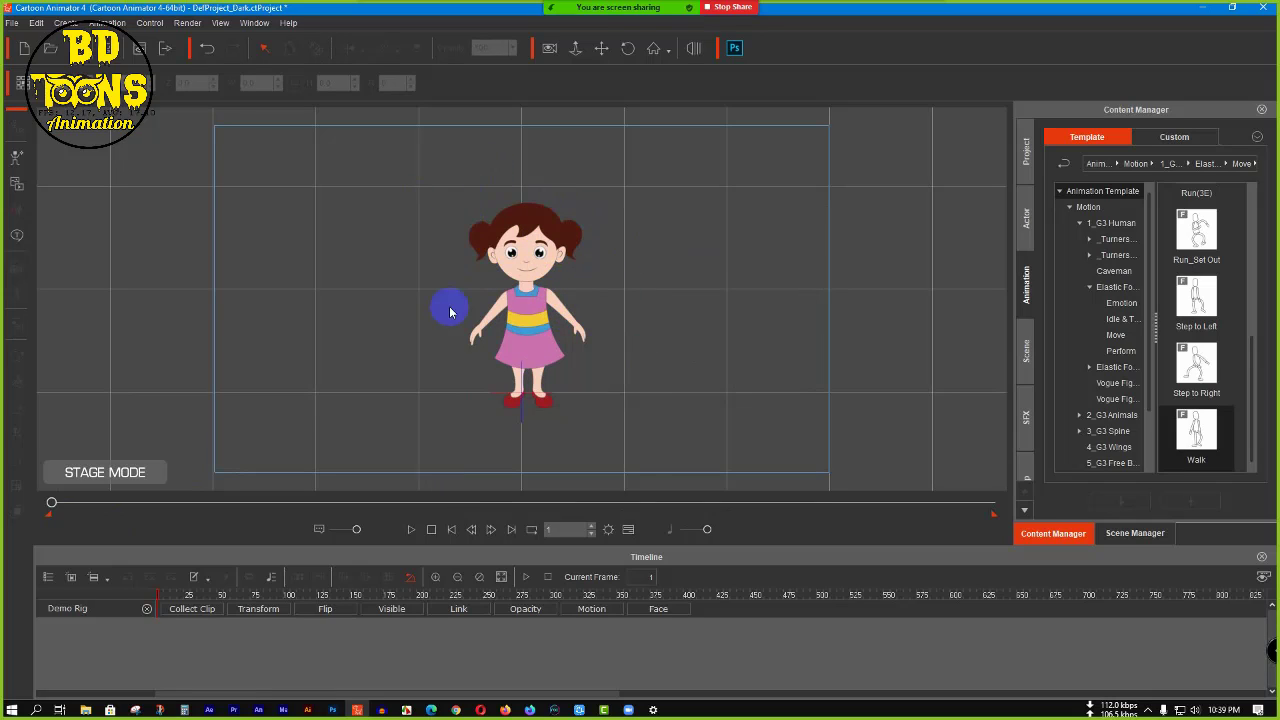
click(528, 255)
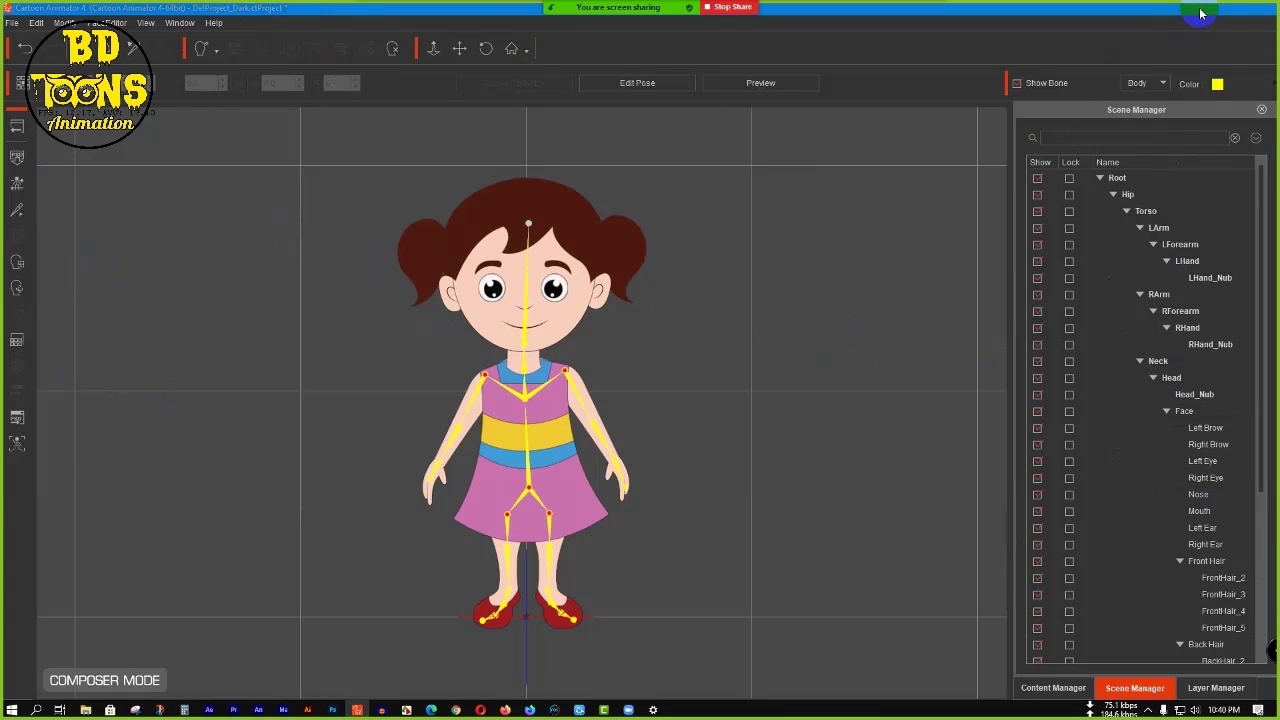
- Look inside the CTA_PSD& Ai_Trial Resource Pack folder in Class-3, and switch back to Cartoon Animator 4
click(1232, 7)
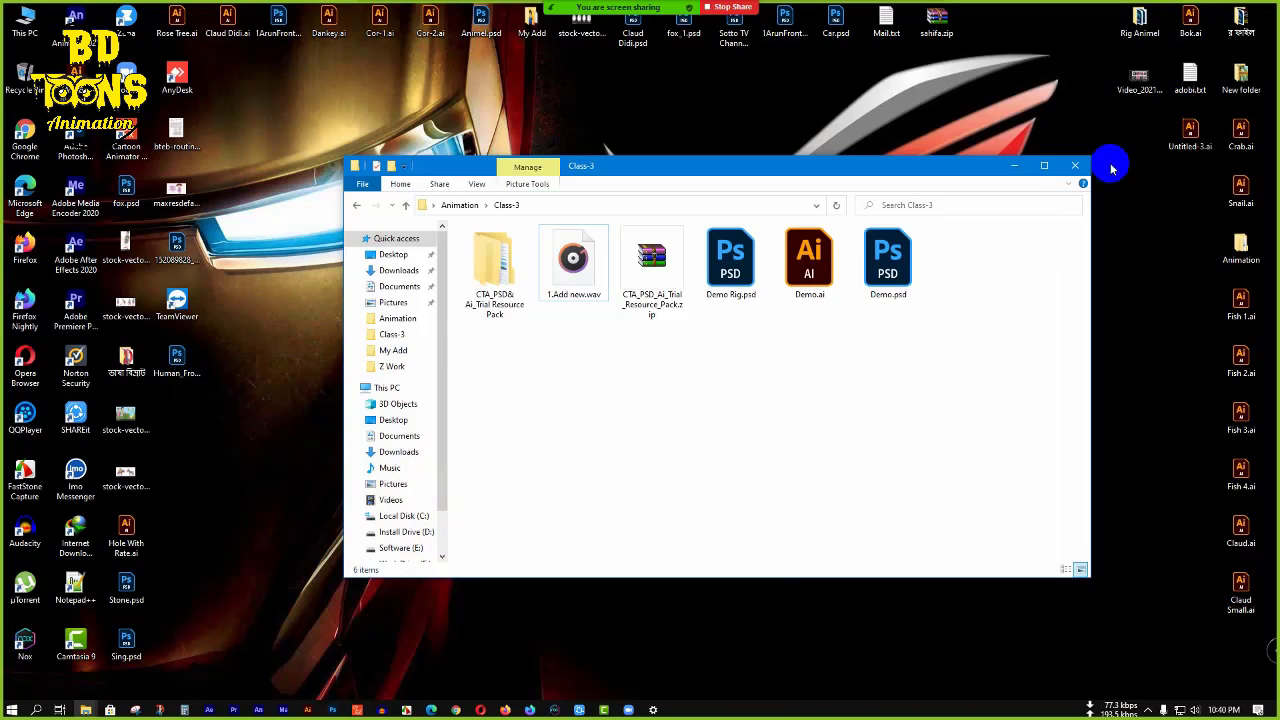
double_click(500, 258)
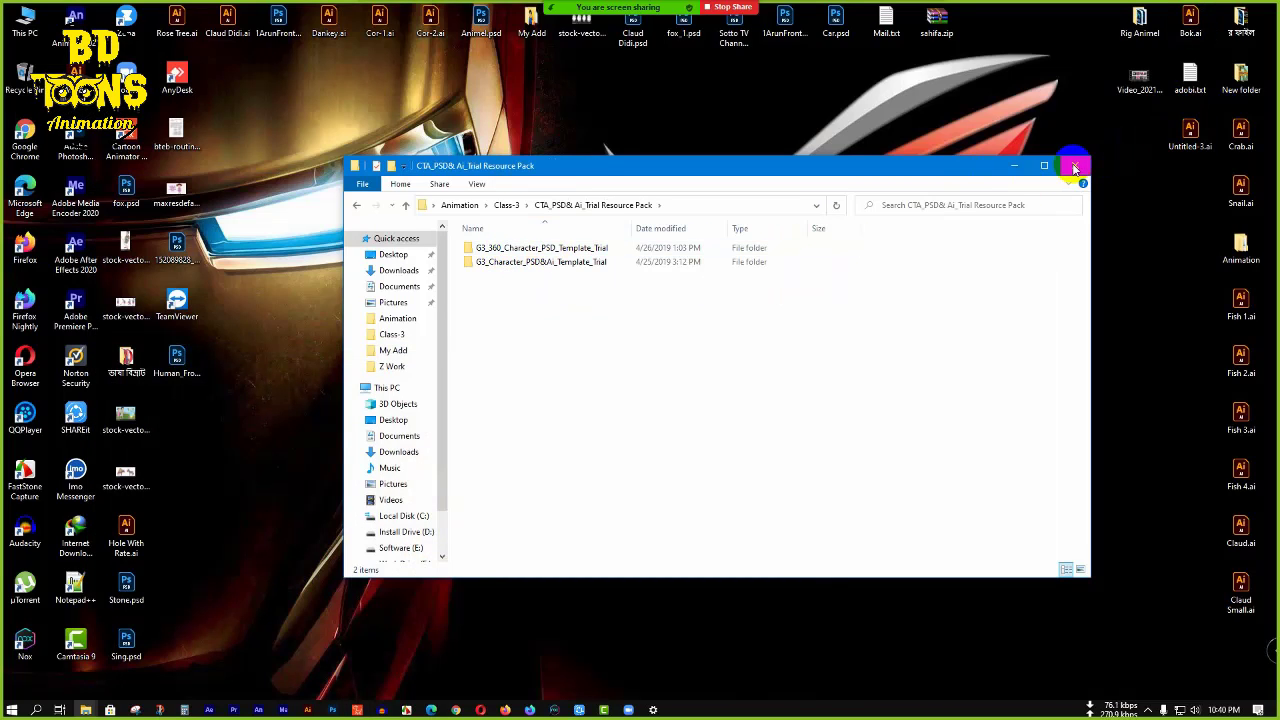
click(352, 210)
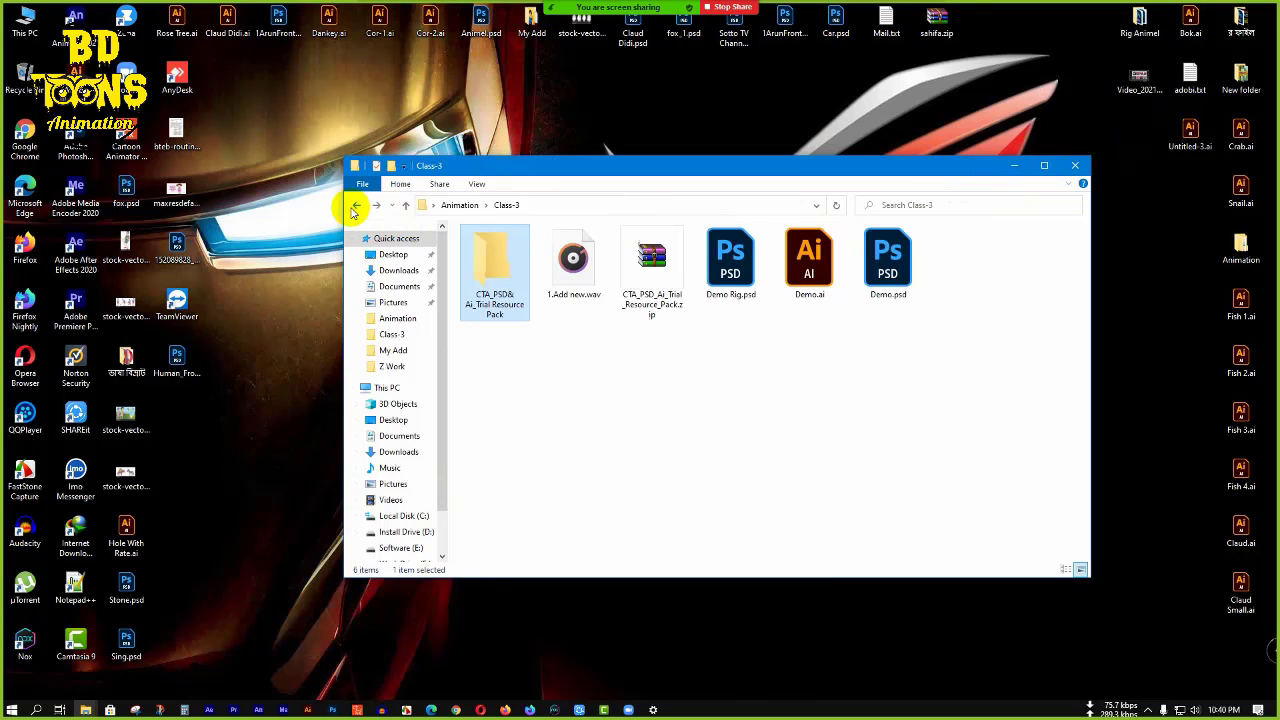
click(357, 710)
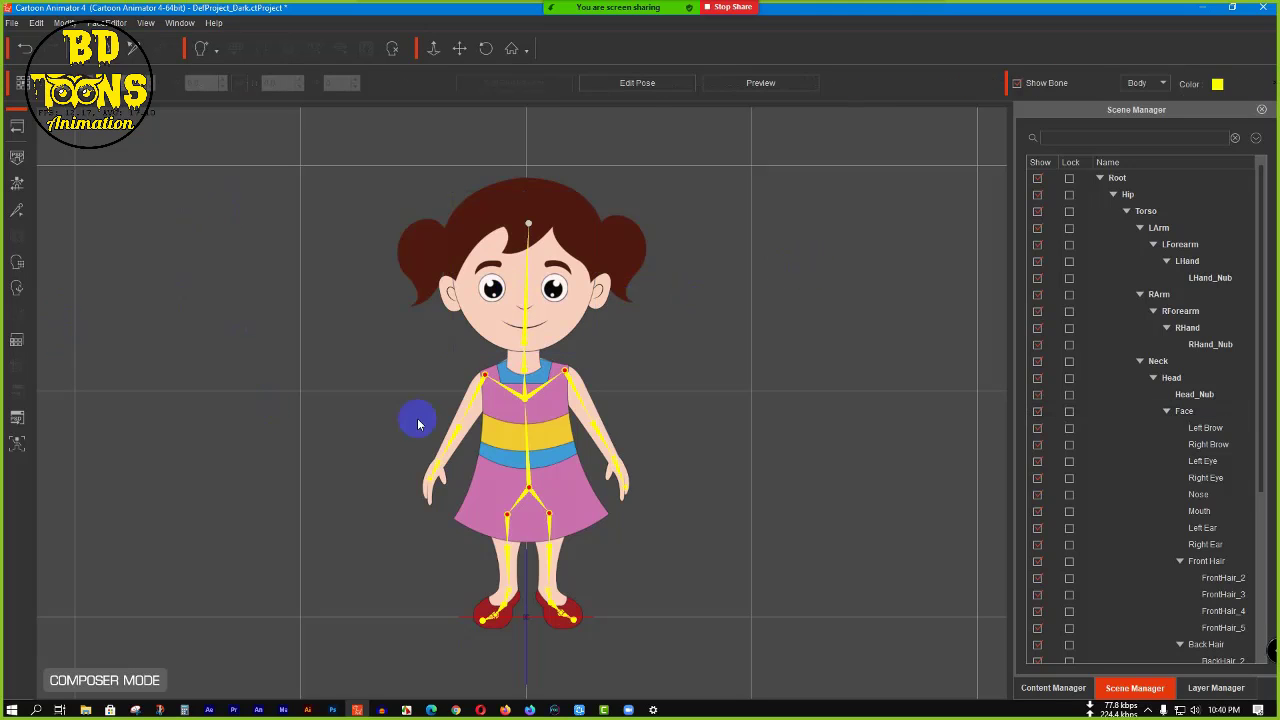
- Open the 360 Head Creator for the girl and preview her head turning to different angles
click(17, 291)
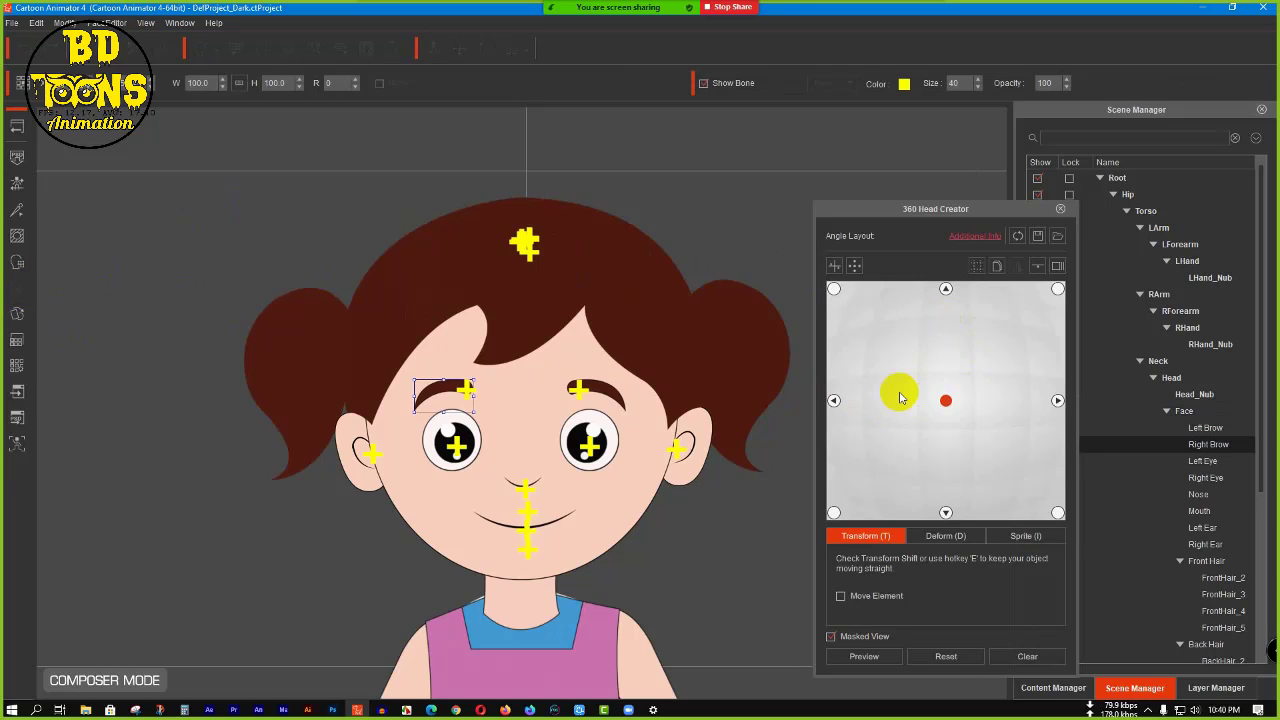
click(866, 657)
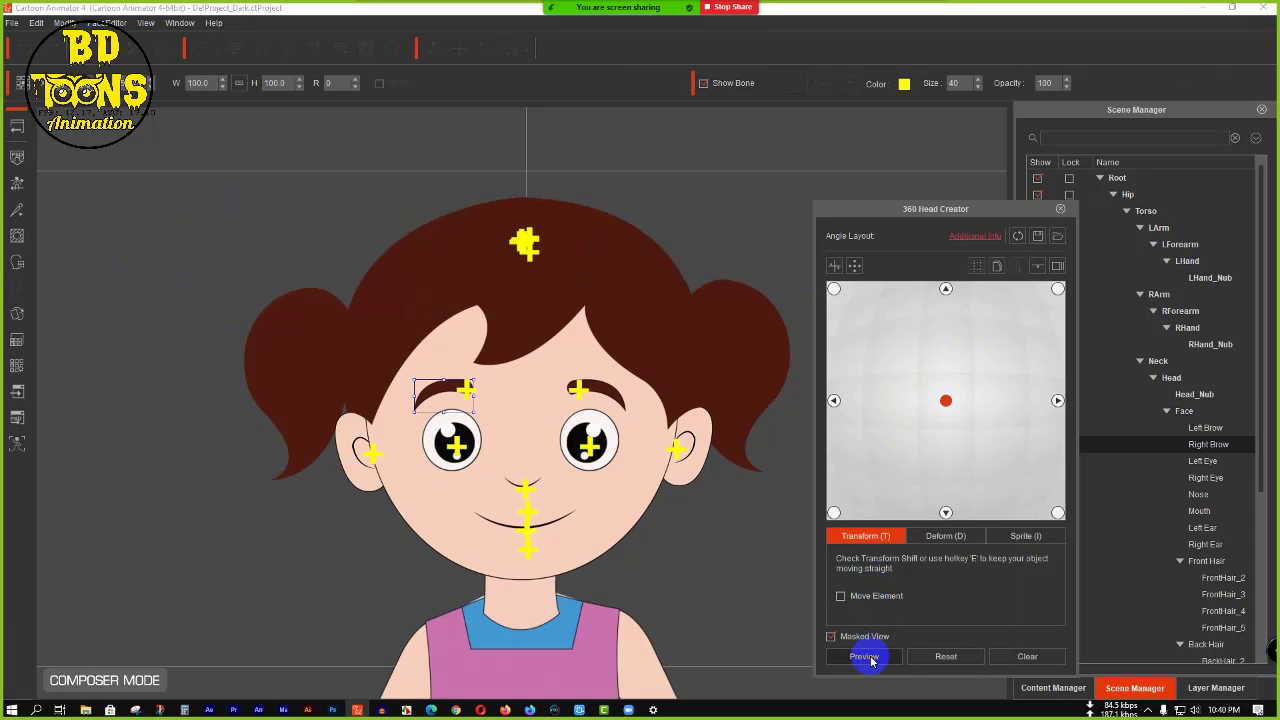
drag(945, 400, 789, 366)
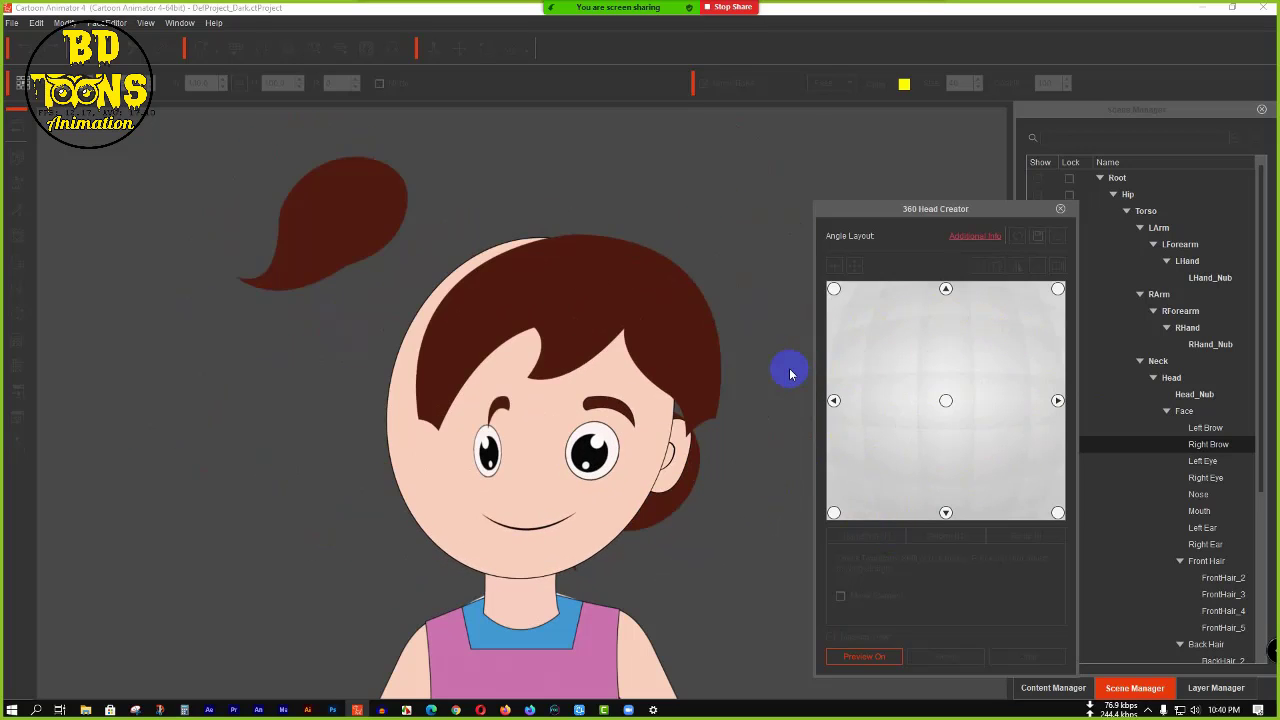
click(946, 380)
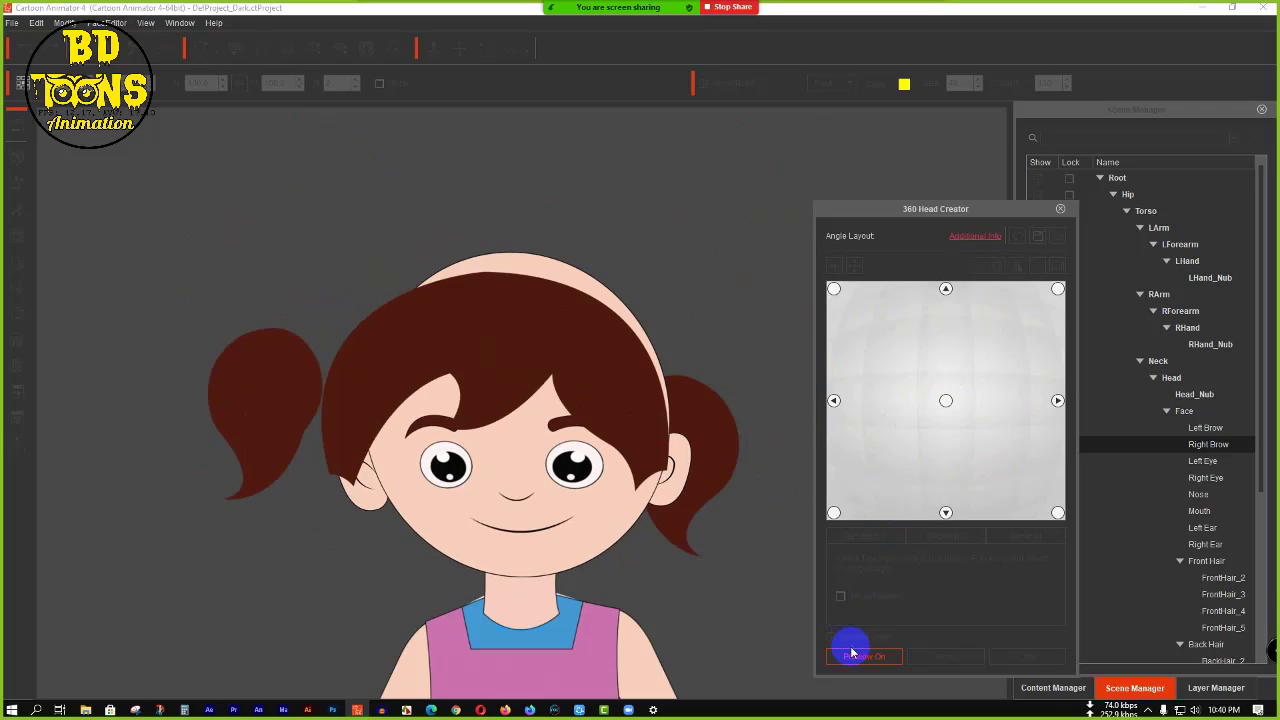
- End the head preview and load the PhilippF.sad profile from the Class-3 G3_360_Character_PSD_Template_Trial folder into the 360 Head Creator
click(853, 657)
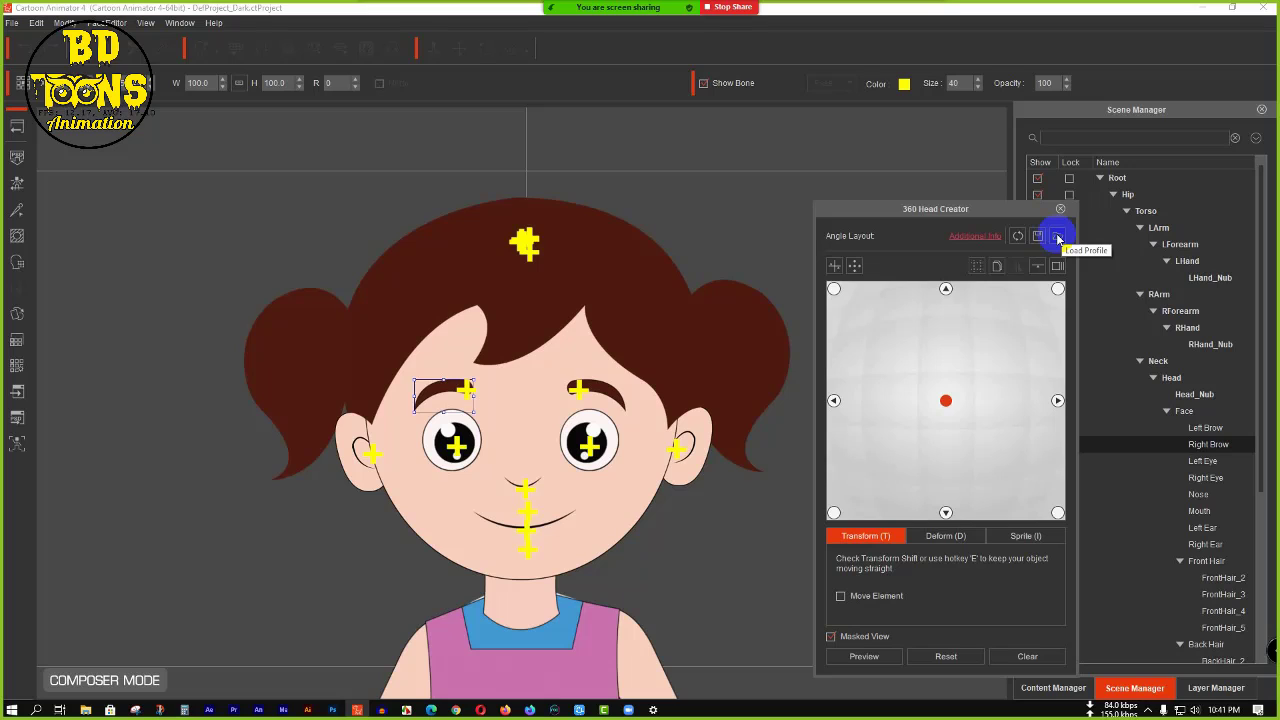
click(1057, 237)
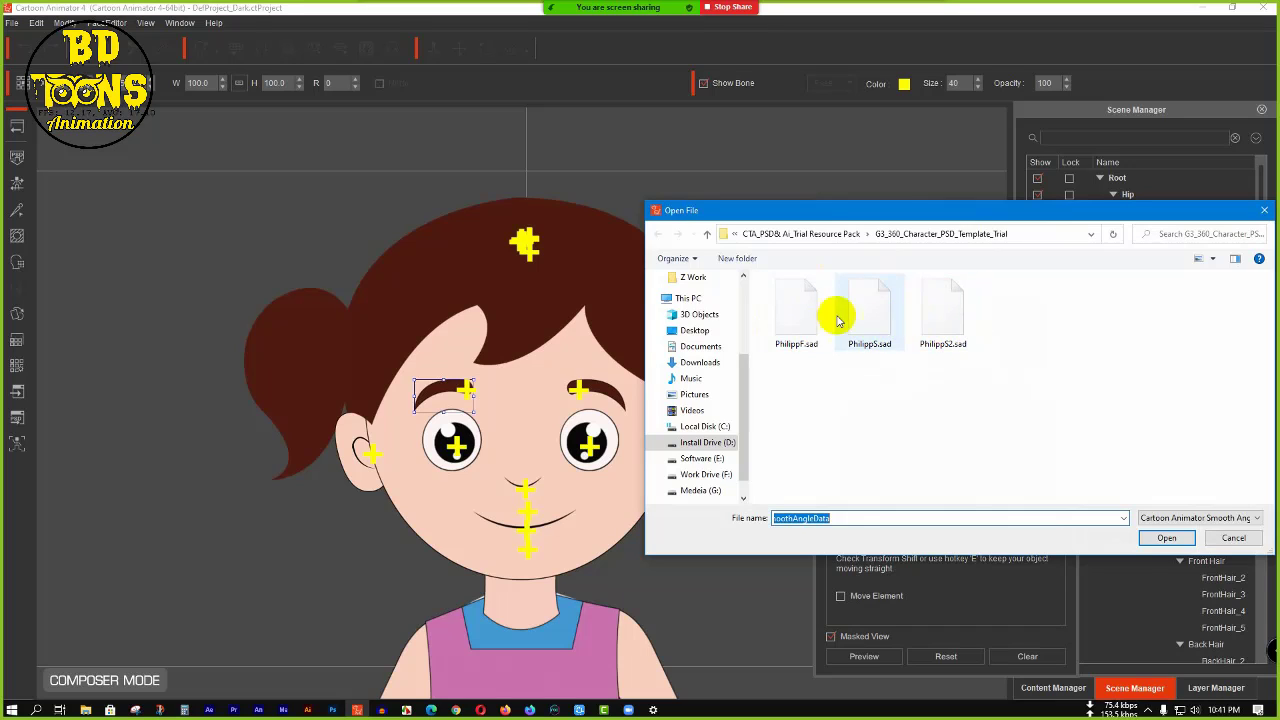
click(695, 330)
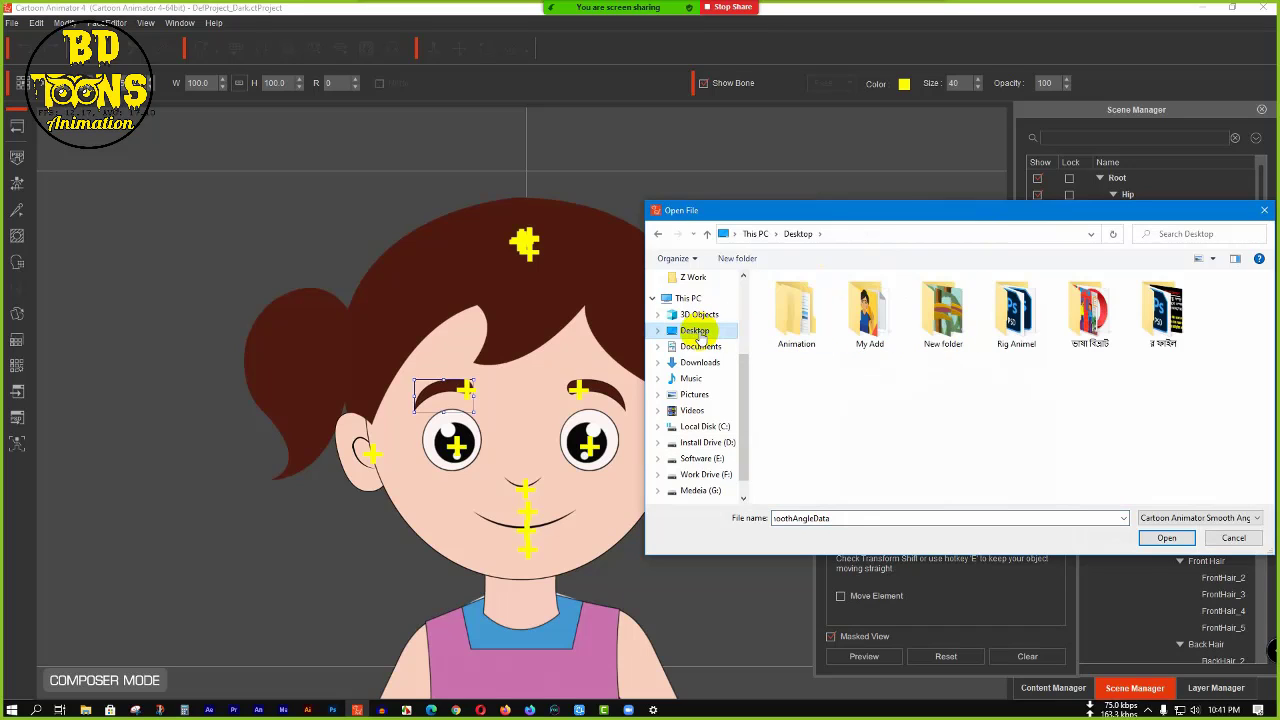
double_click(797, 314)
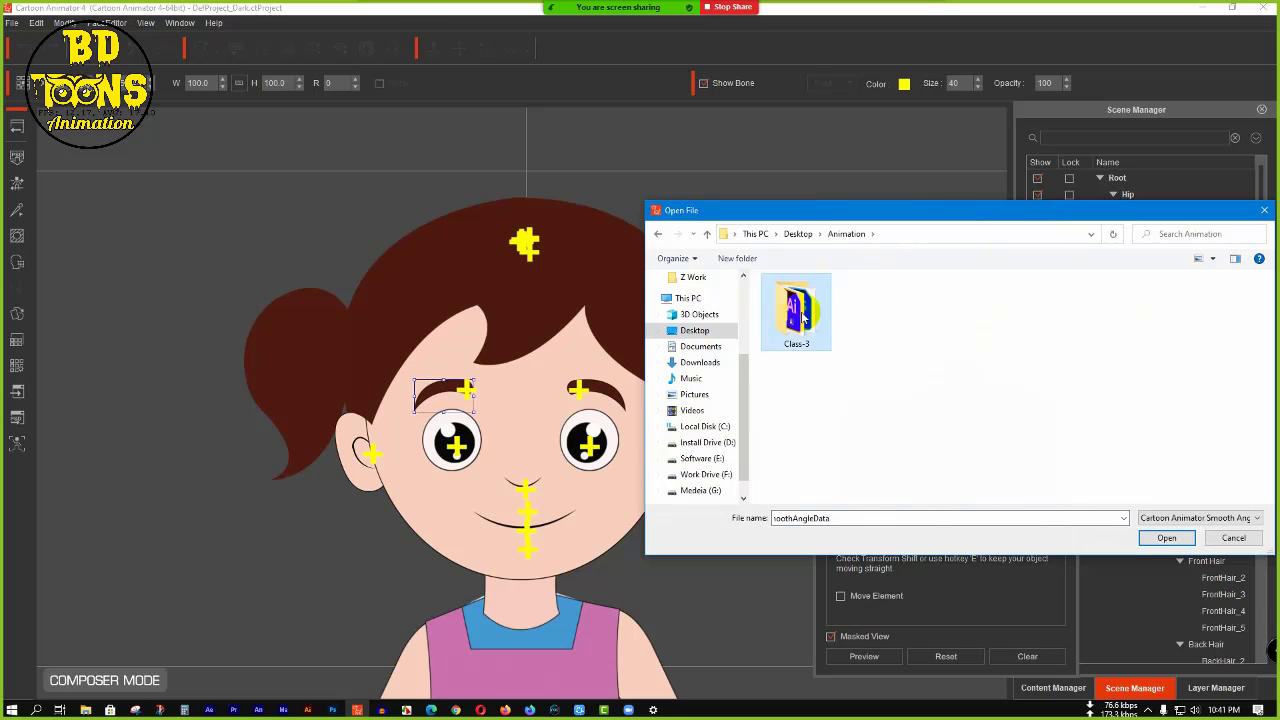
double_click(800, 315)
double_click(803, 297)
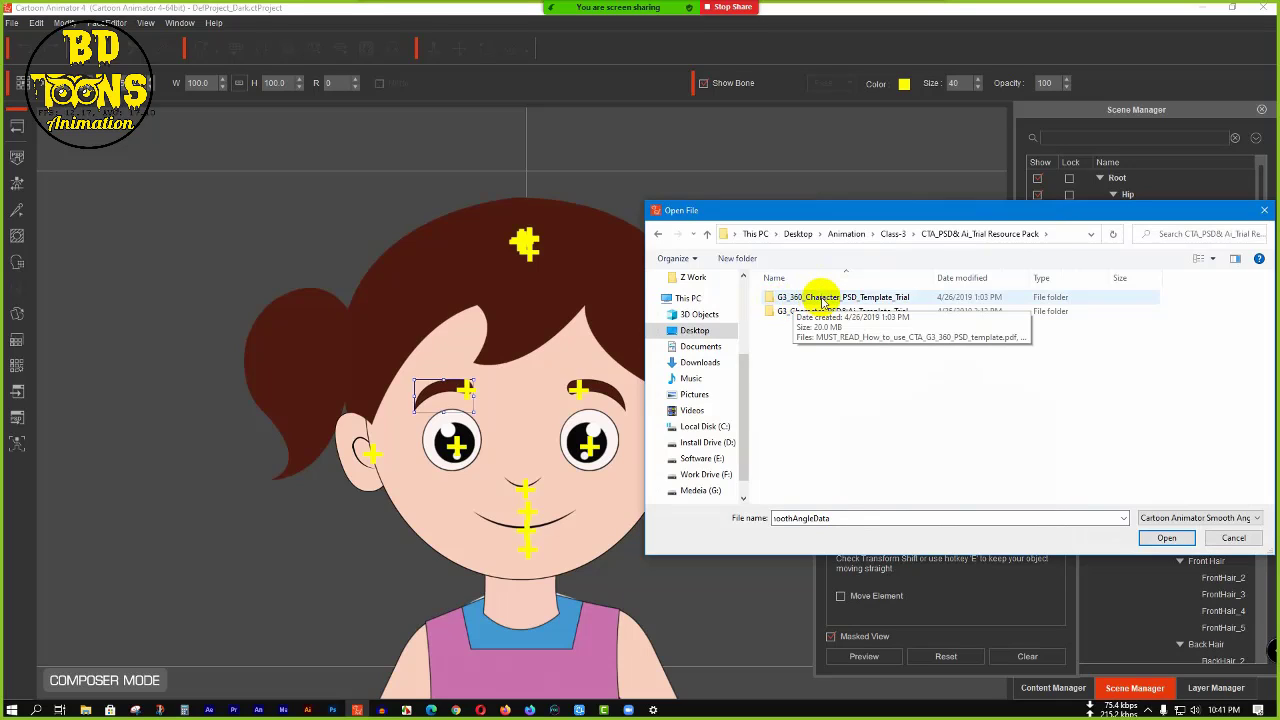
double_click(830, 298)
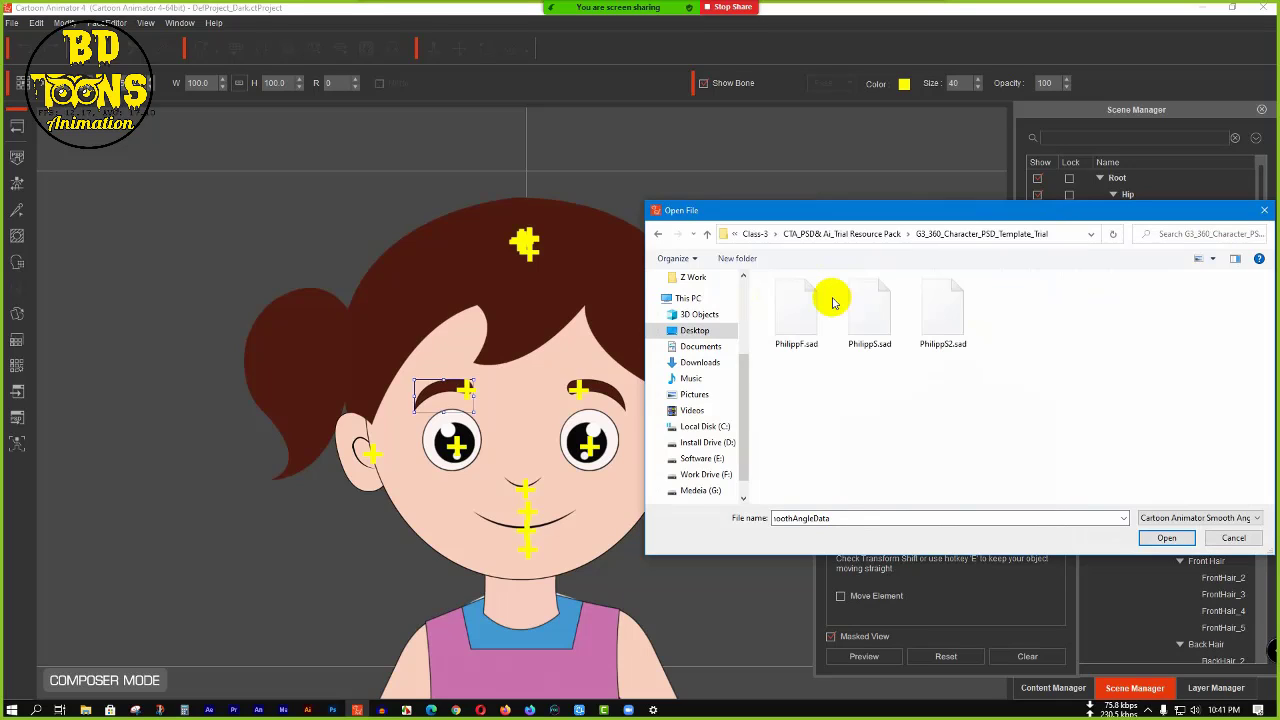
click(780, 320)
click(1170, 538)
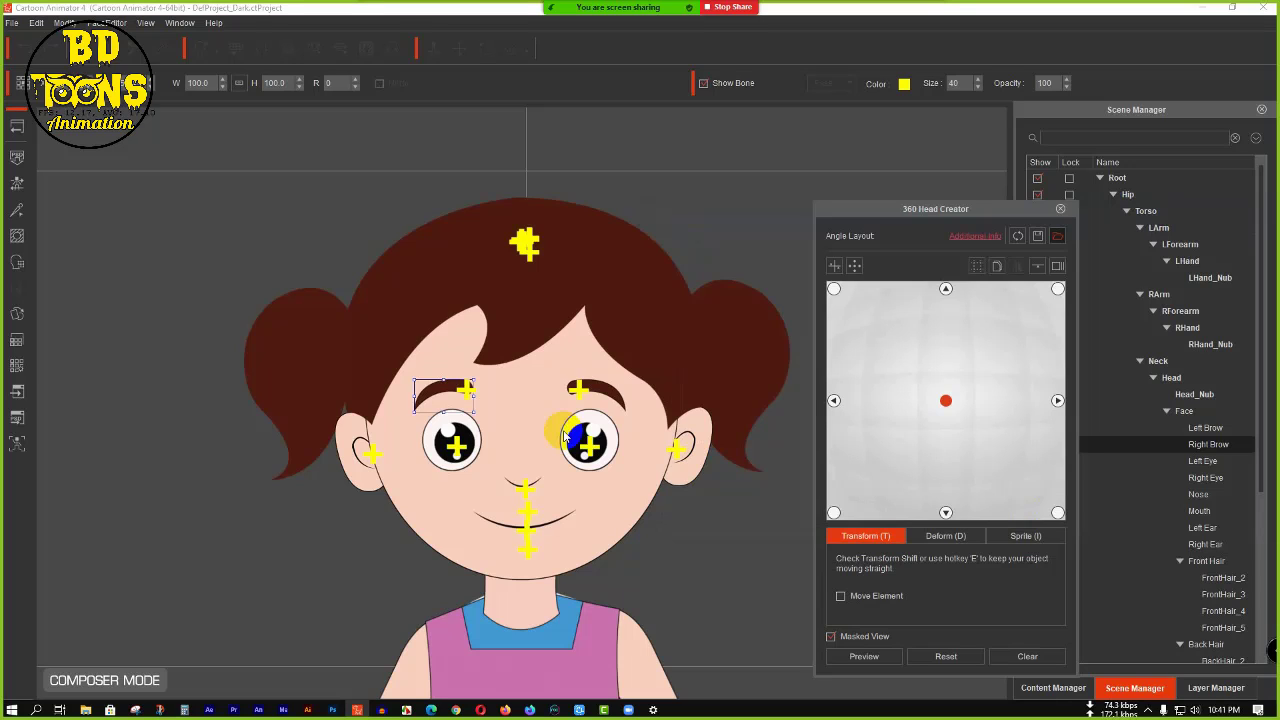
- Preview the girl's head turning sideways with the loaded profile, and end the preview
click(670, 411)
click(884, 402)
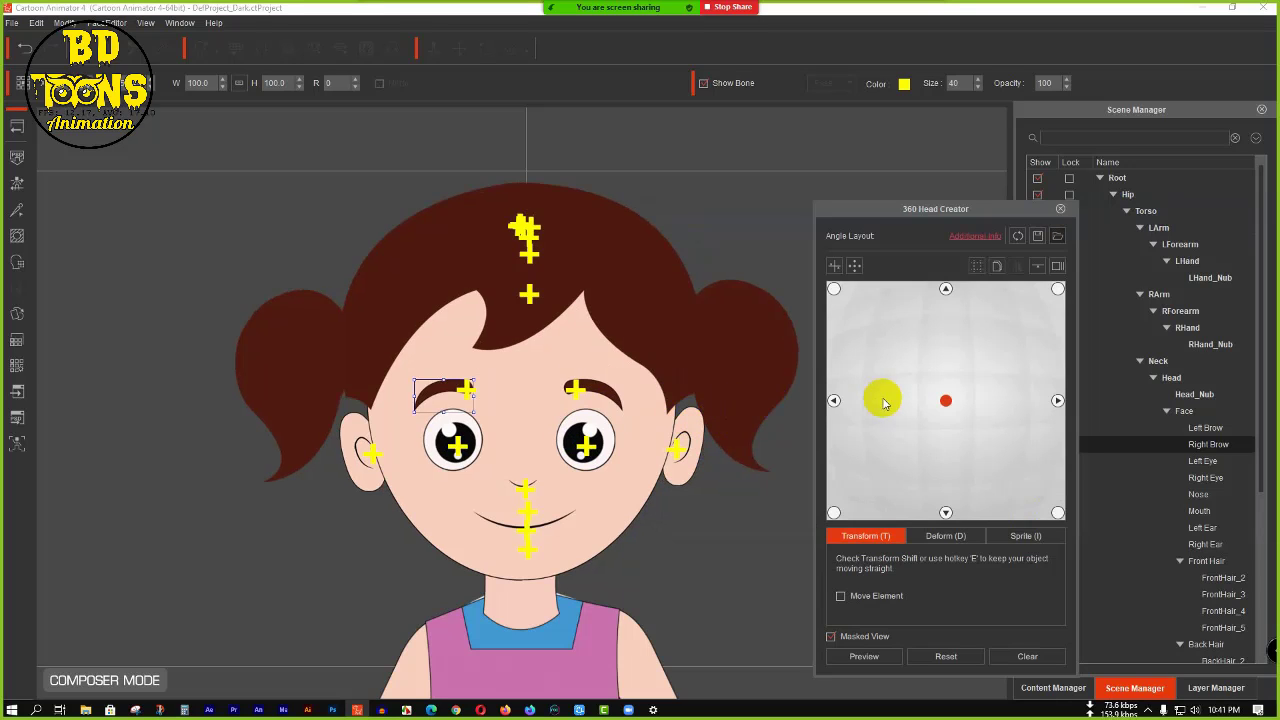
click(858, 658)
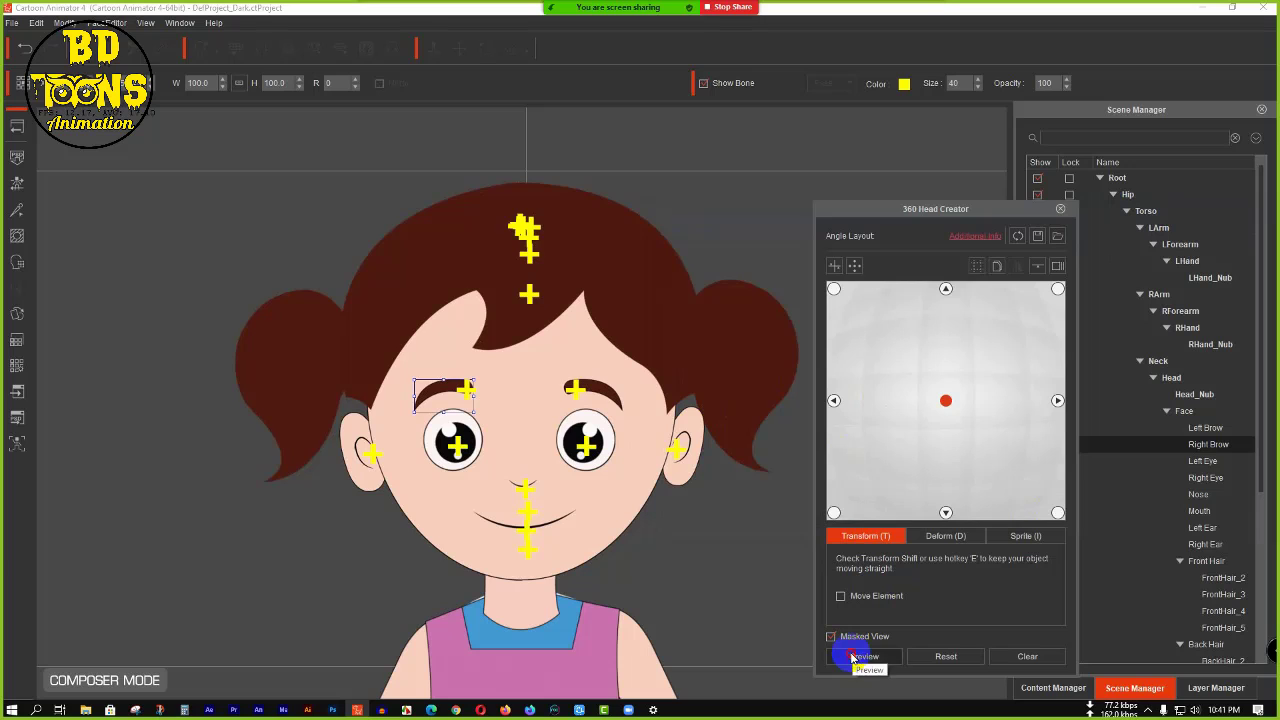
drag(945, 405, 1060, 405)
click(880, 655)
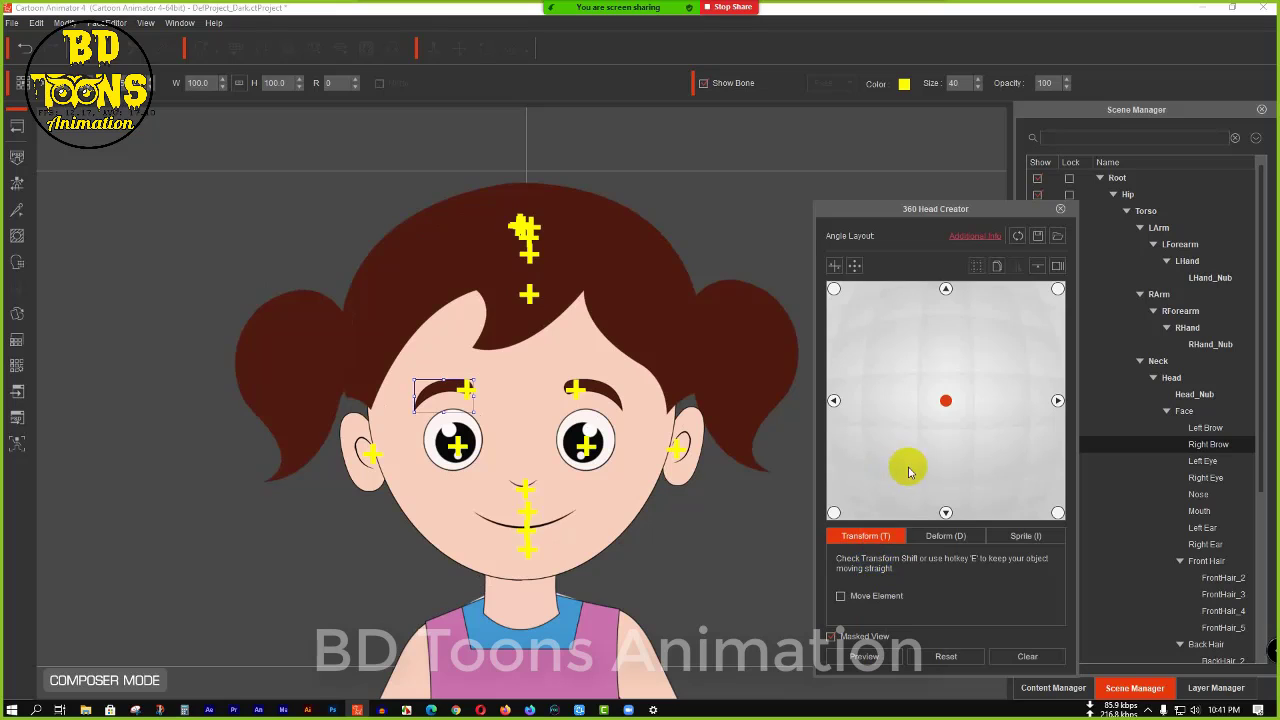
- In the left-facing head angle, move both pigtails inward so they sit against the head
click(836, 402)
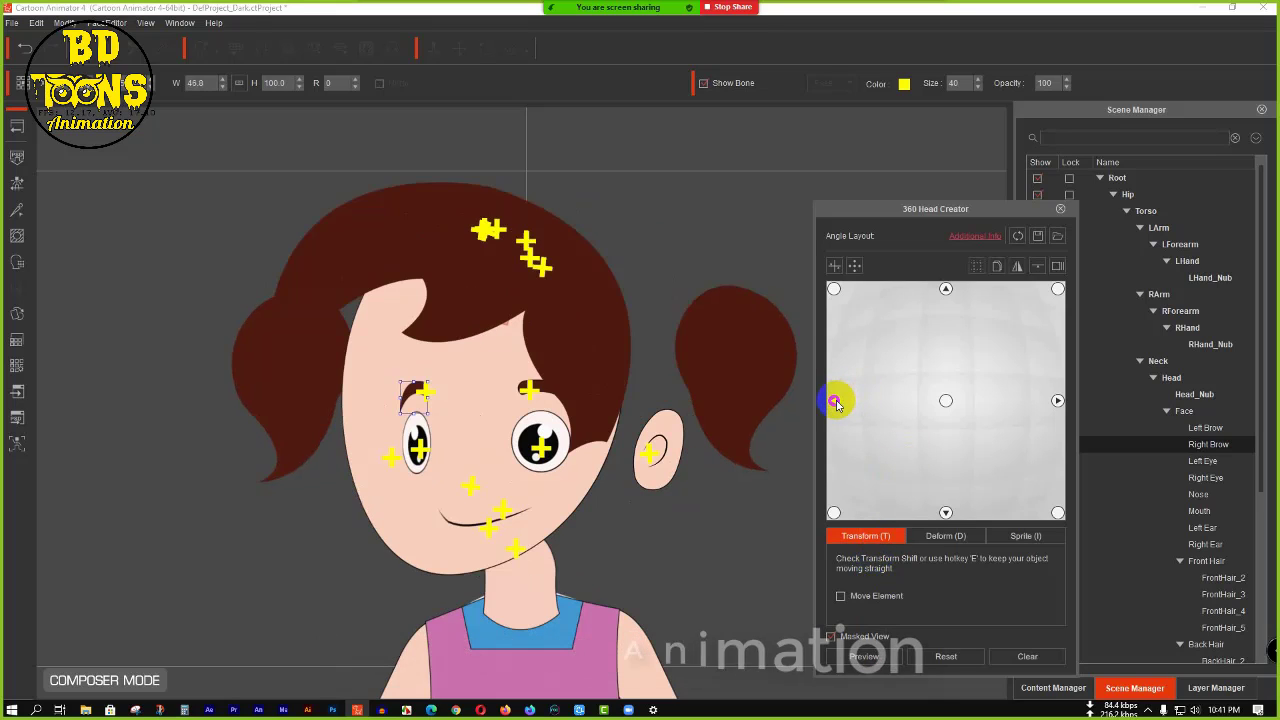
click(736, 347)
drag(735, 347, 640, 327)
drag(178, 341, 323, 331)
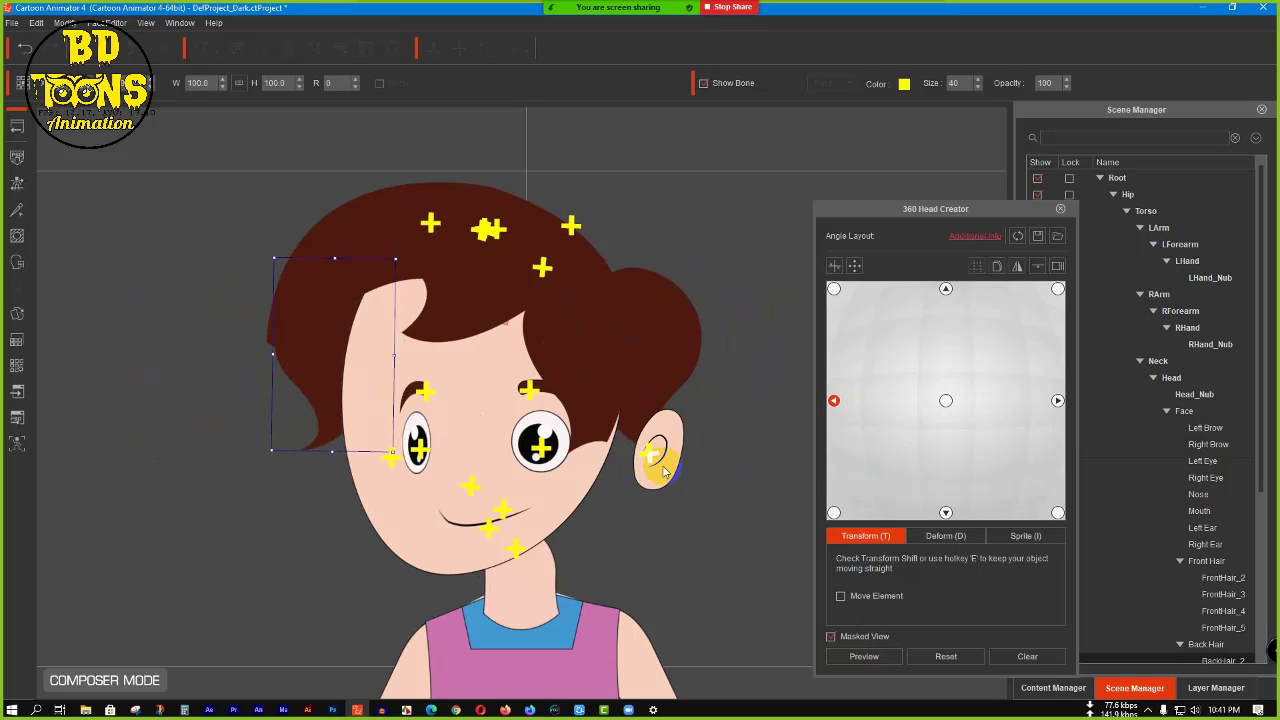
- Move the left ear, left eye and left brow inward on the face in the left-facing angle
click(645, 476)
drag(641, 473, 610, 468)
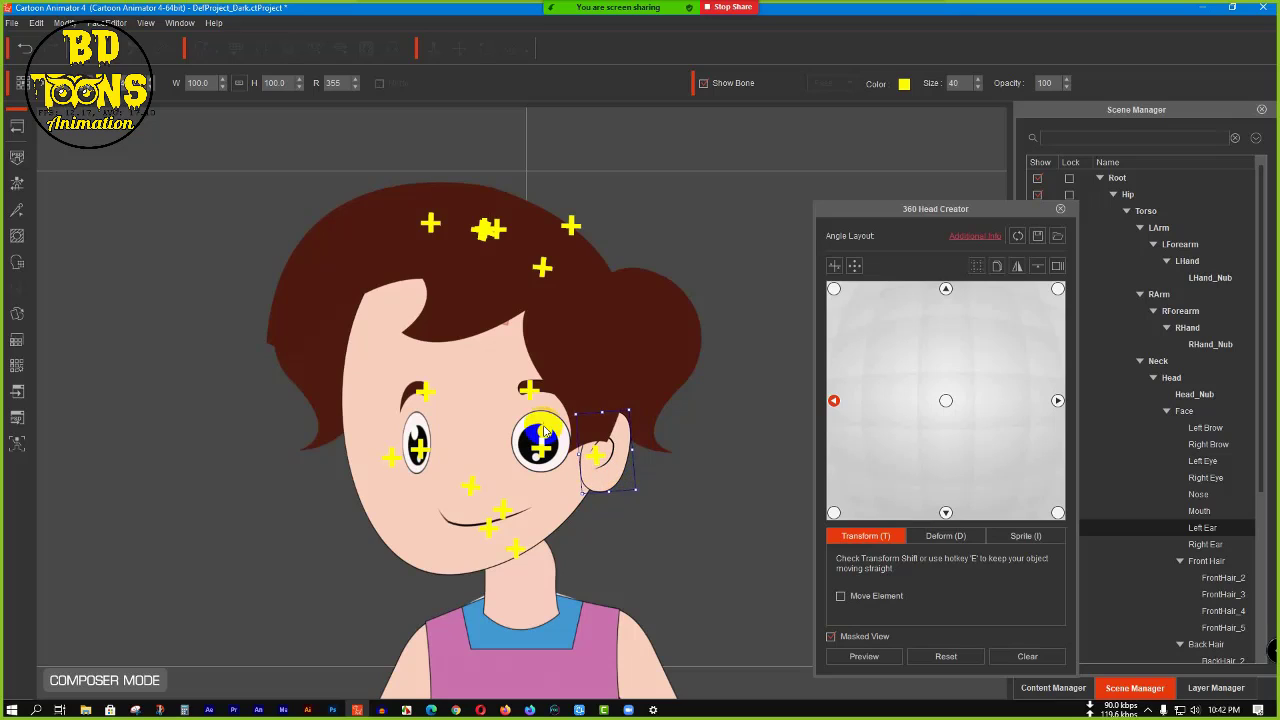
click(542, 428)
drag(529, 425, 540, 388)
click(540, 388)
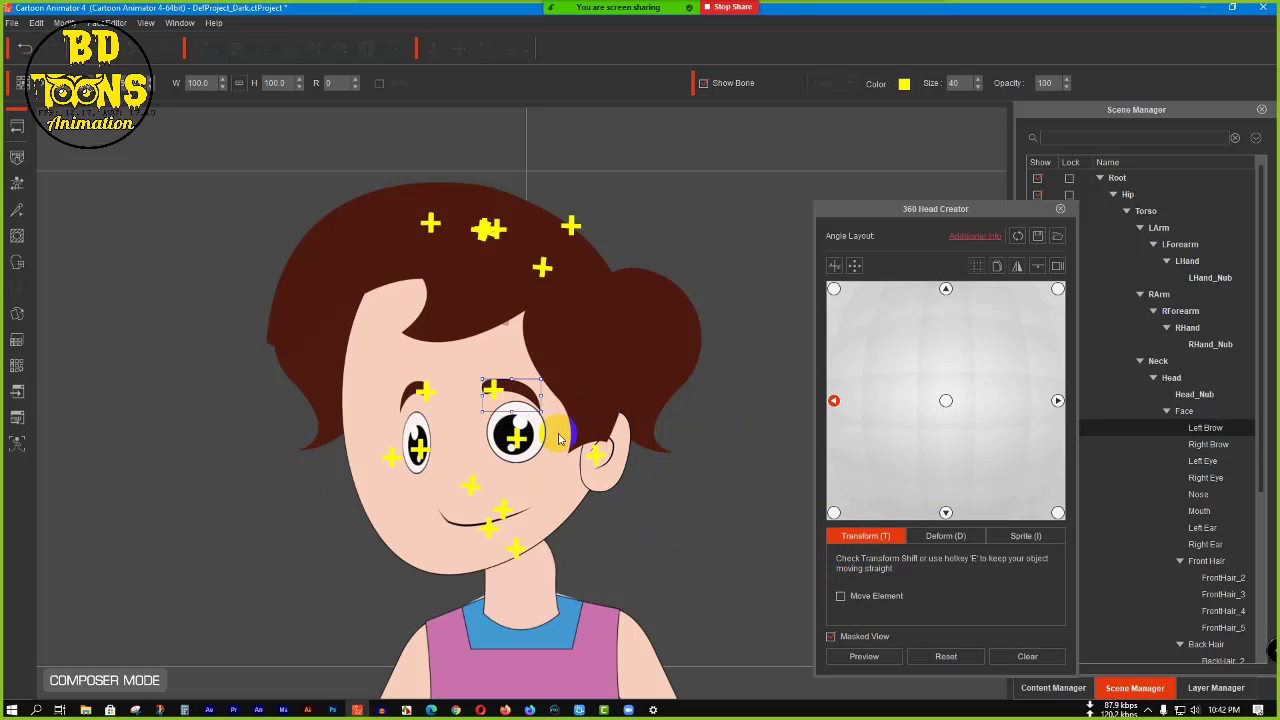
click(387, 379)
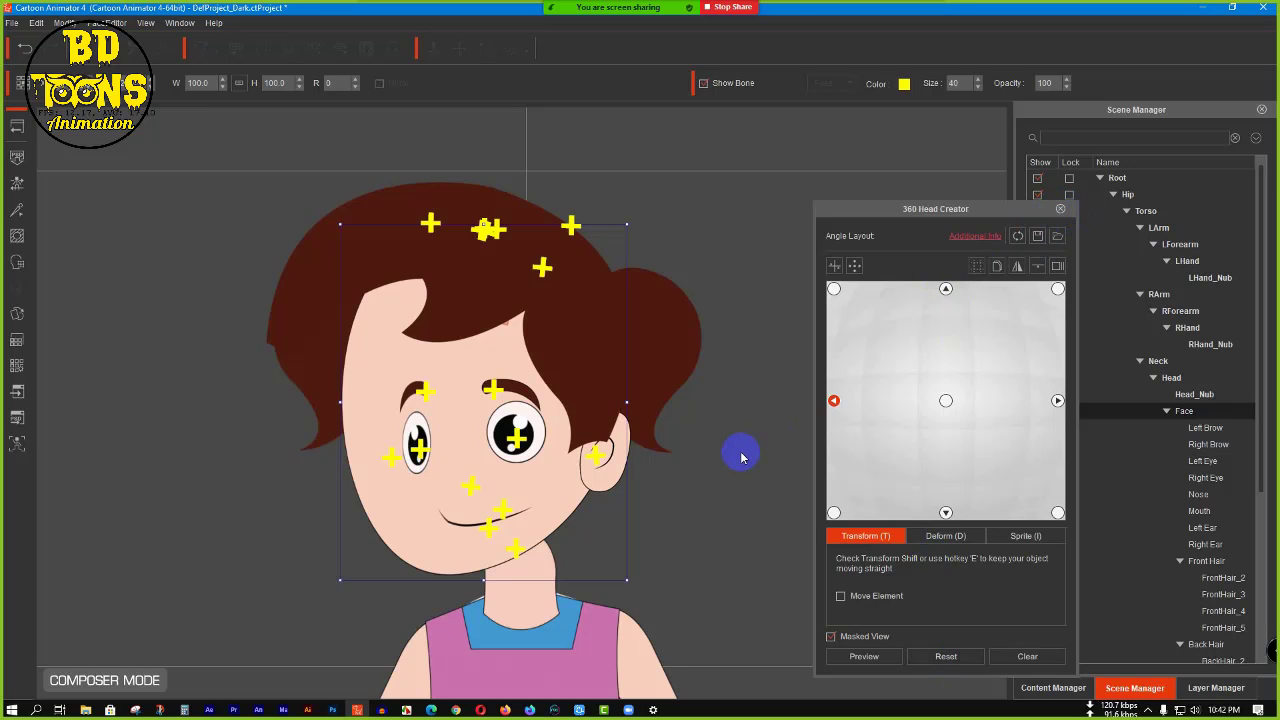
- Close the 360 Head Creator and return from Composer mode to Stage mode
click(1060, 212)
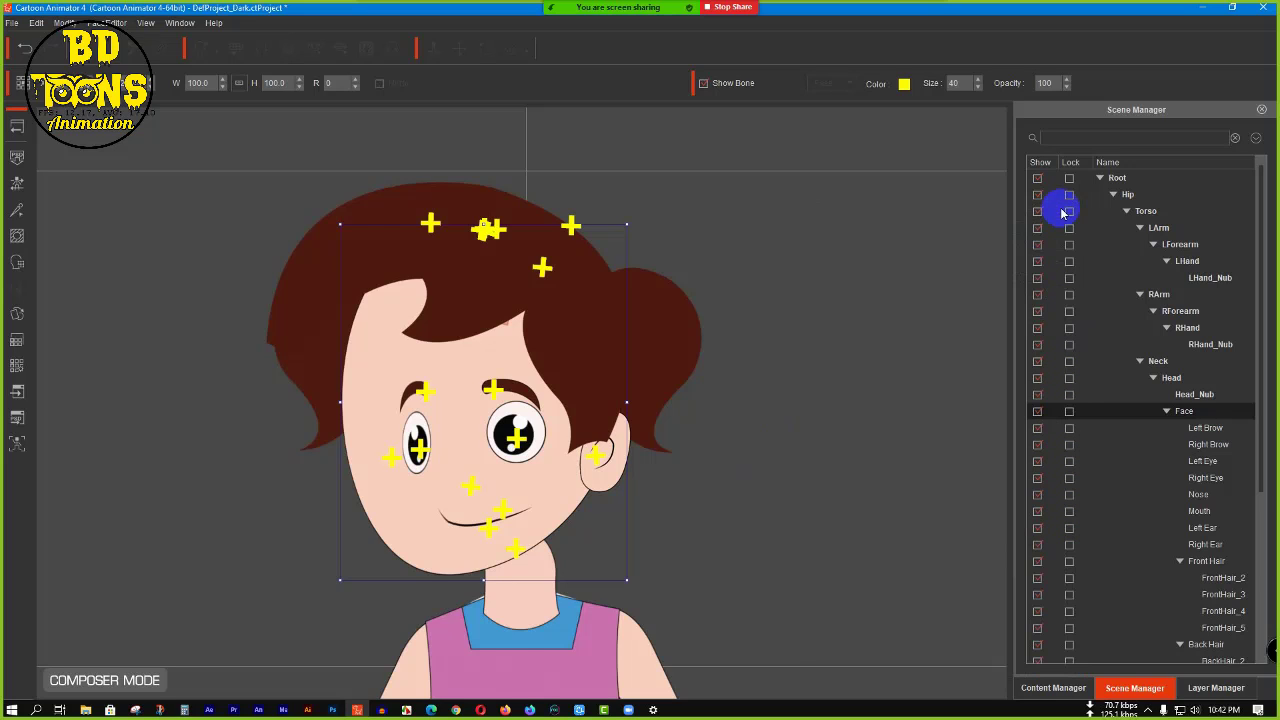
click(18, 127)
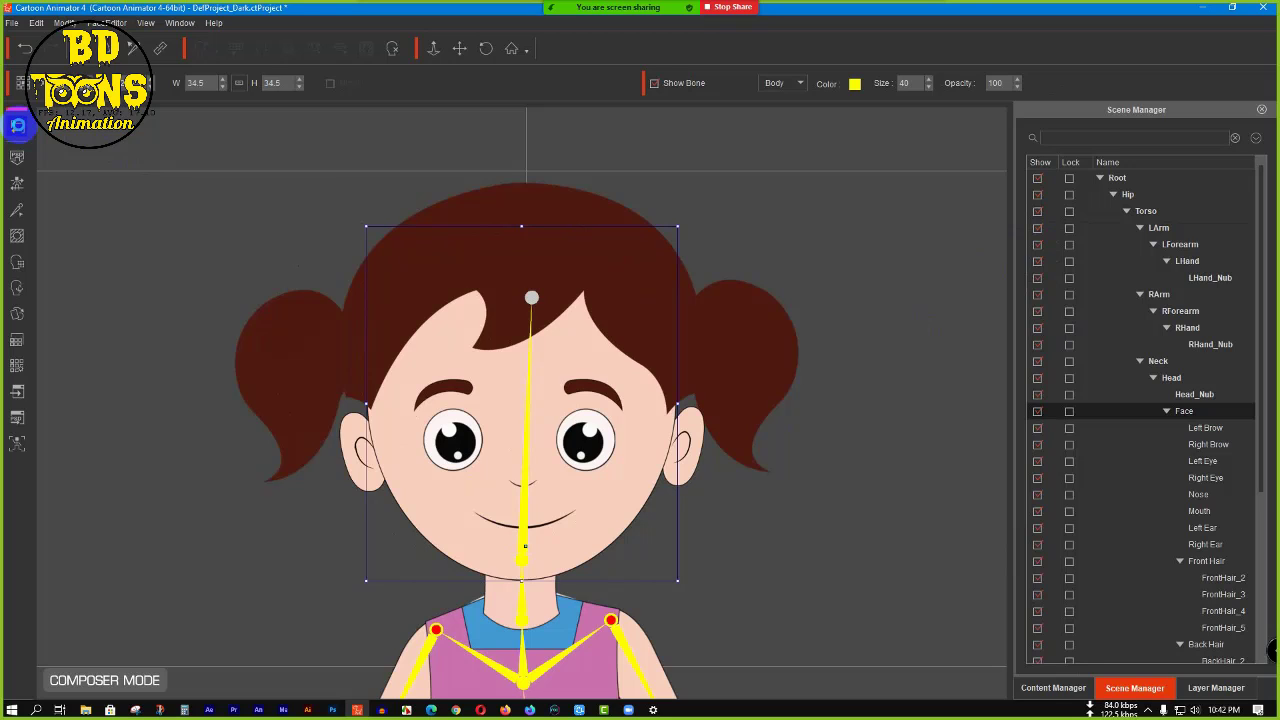
click(18, 125)
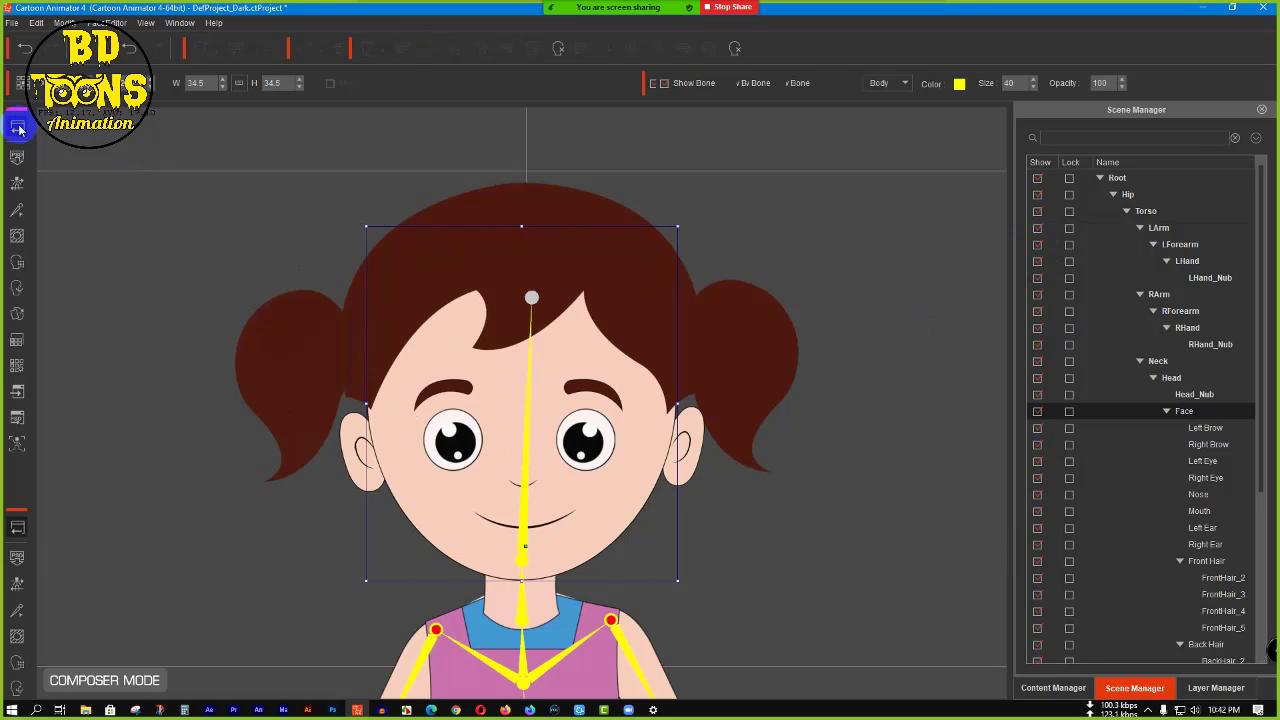
- Scale the girl on the stage to 130.4 in width and height, and move her slightly lower in the frame
click(505, 210)
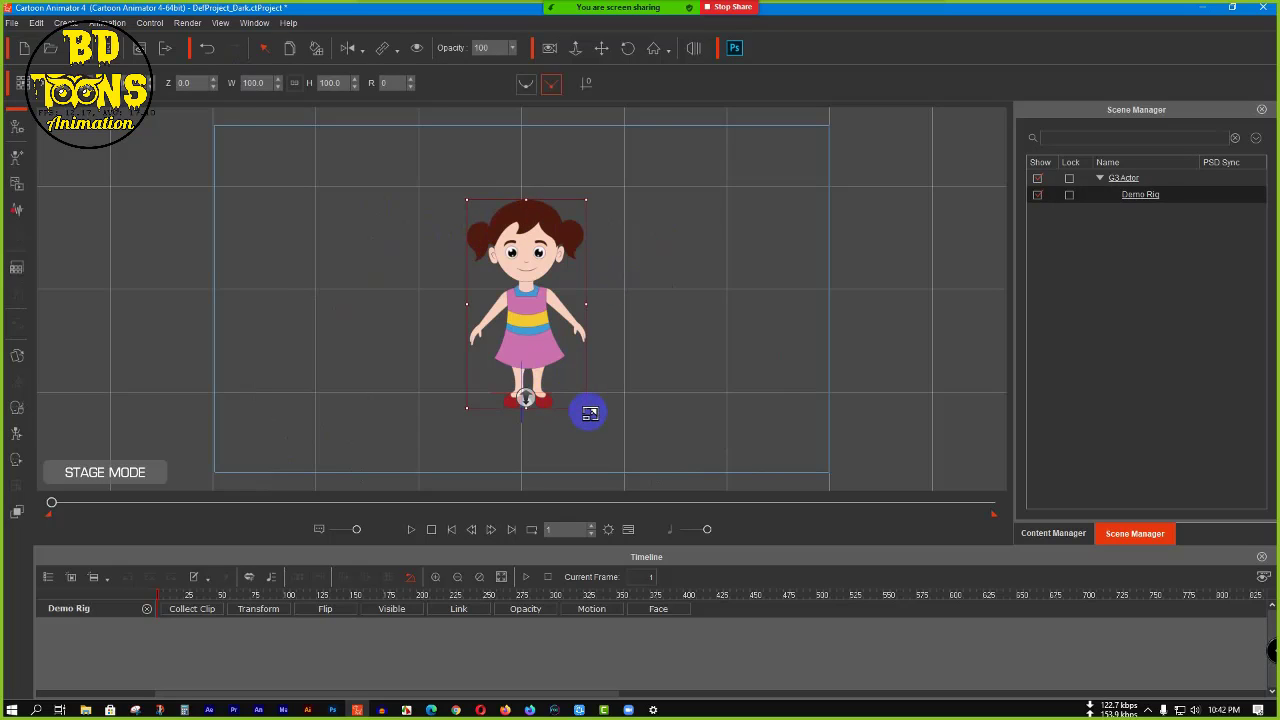
drag(589, 413, 654, 477)
click(641, 408)
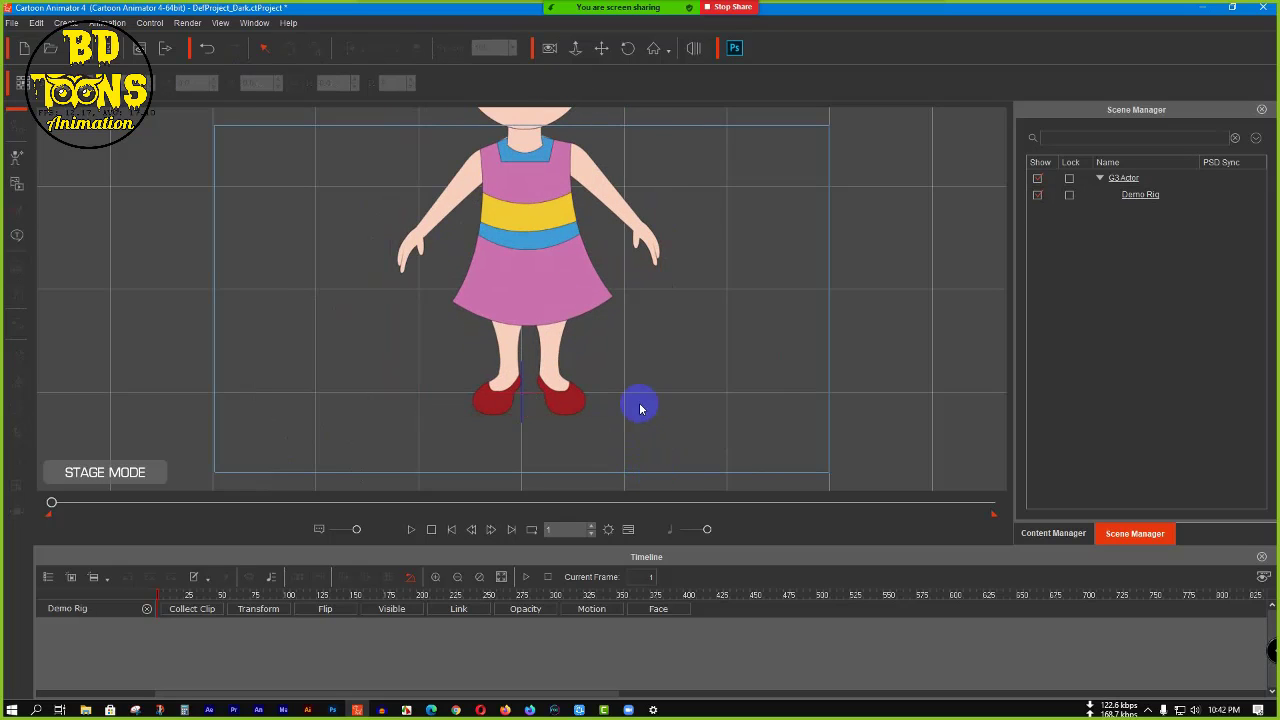
click(650, 405)
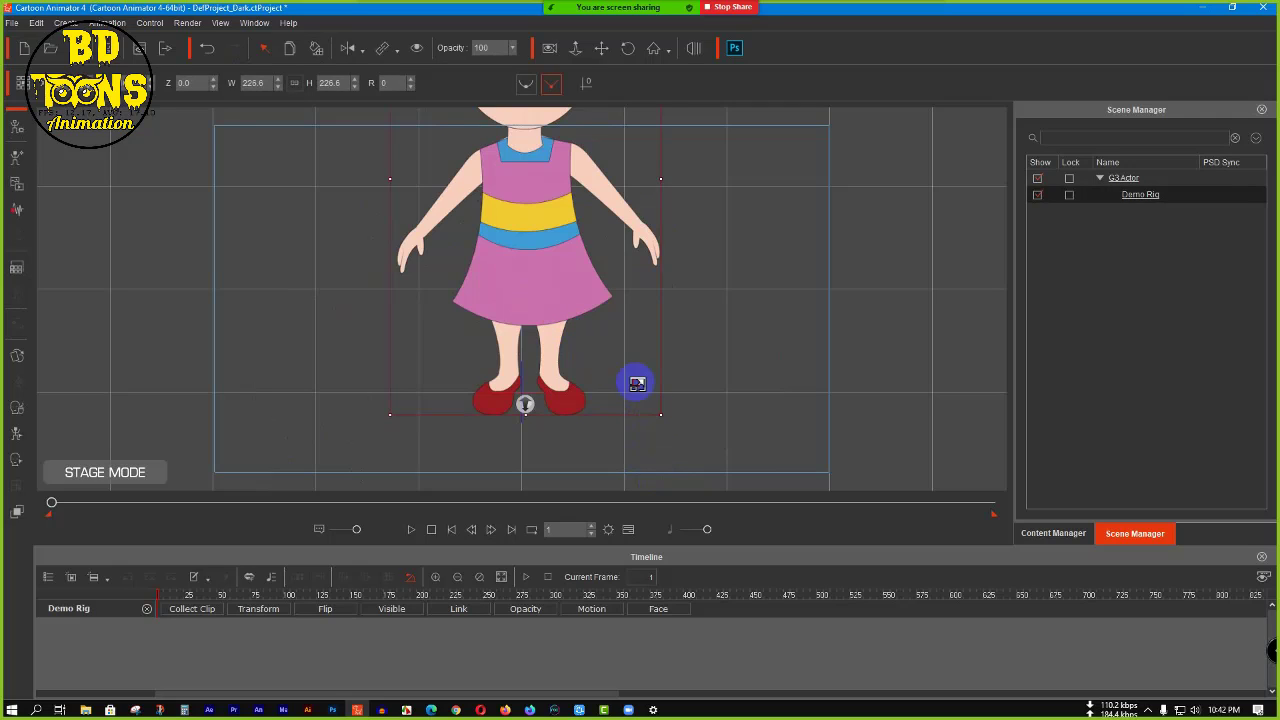
drag(637, 383, 600, 351)
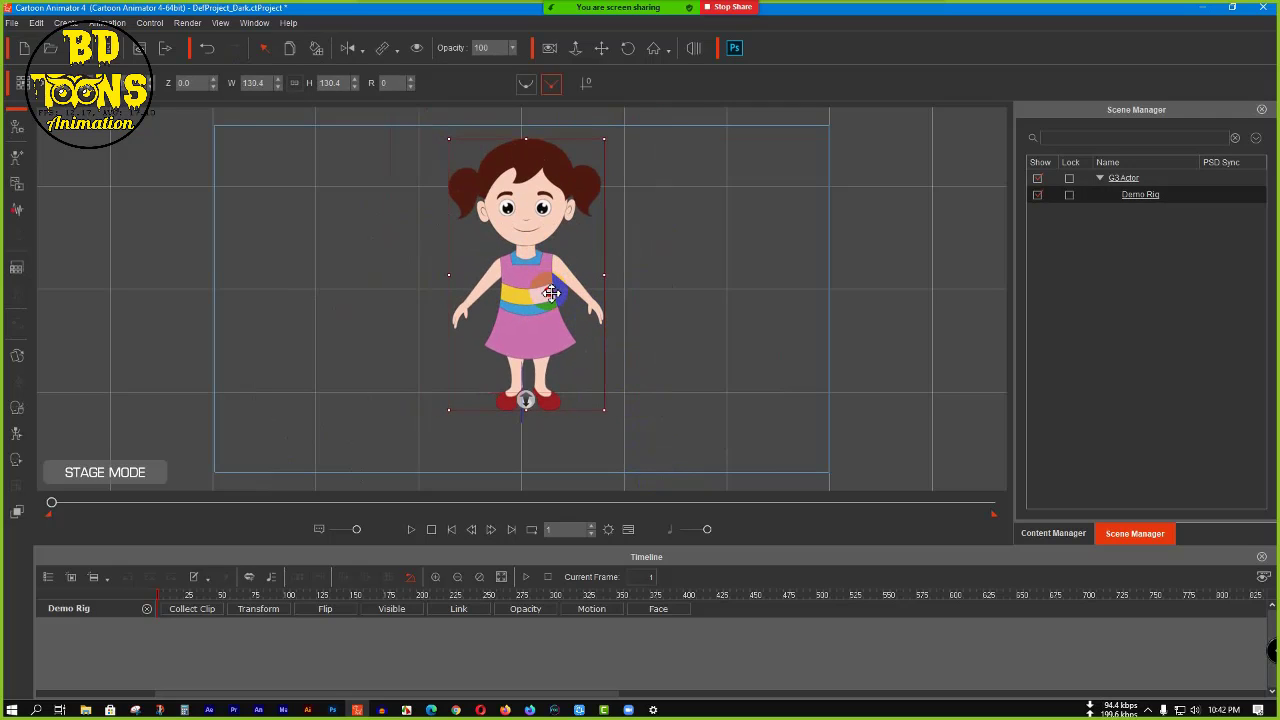
drag(543, 252, 551, 292)
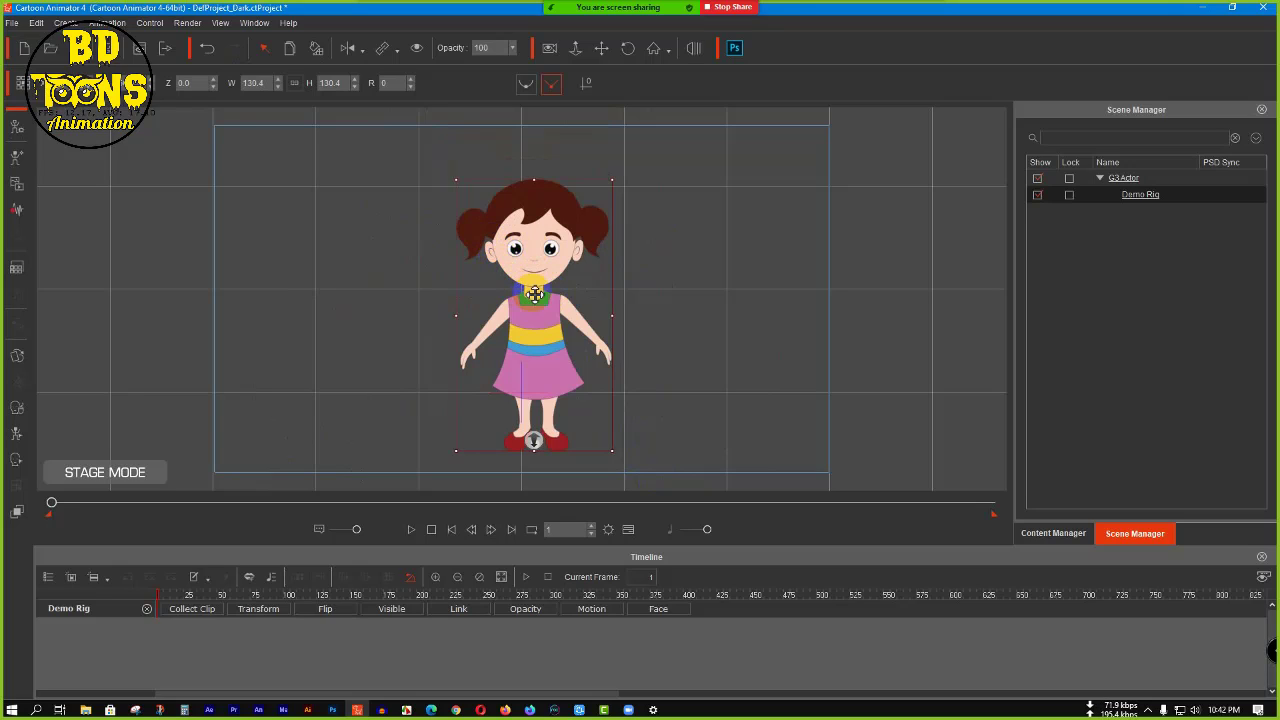
drag(535, 292, 567, 330)
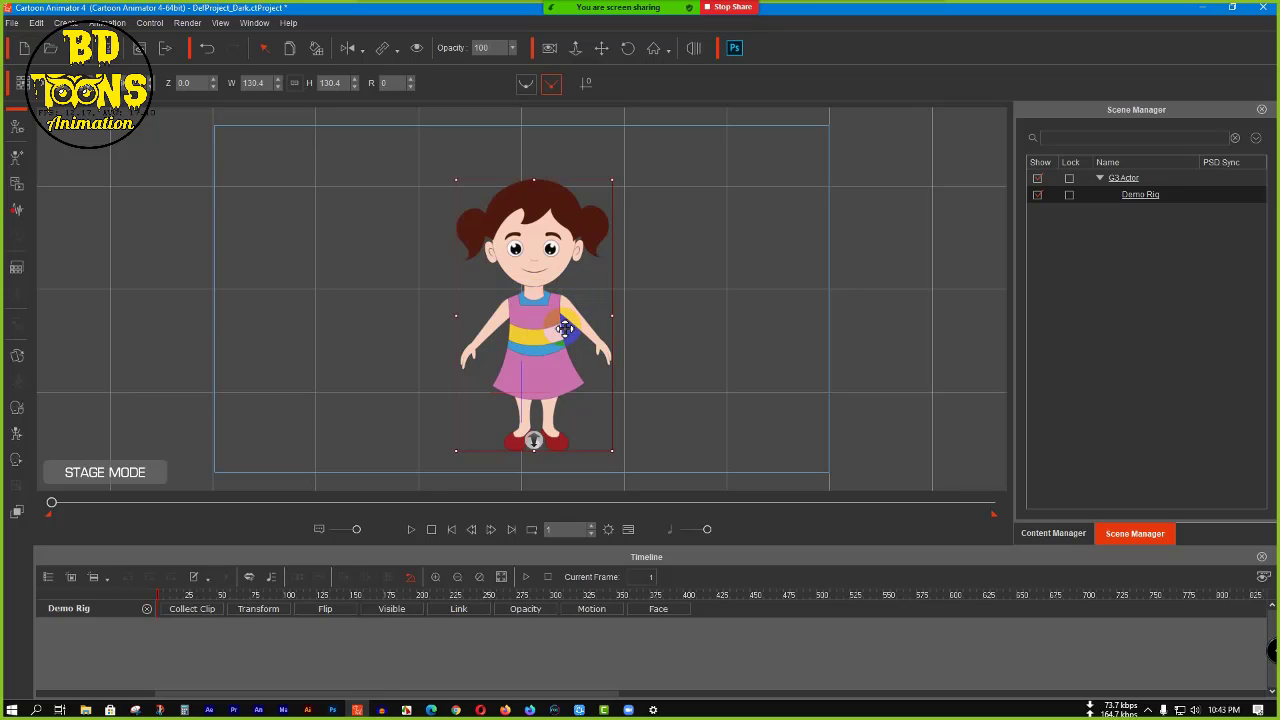
drag(565, 330, 546, 418)
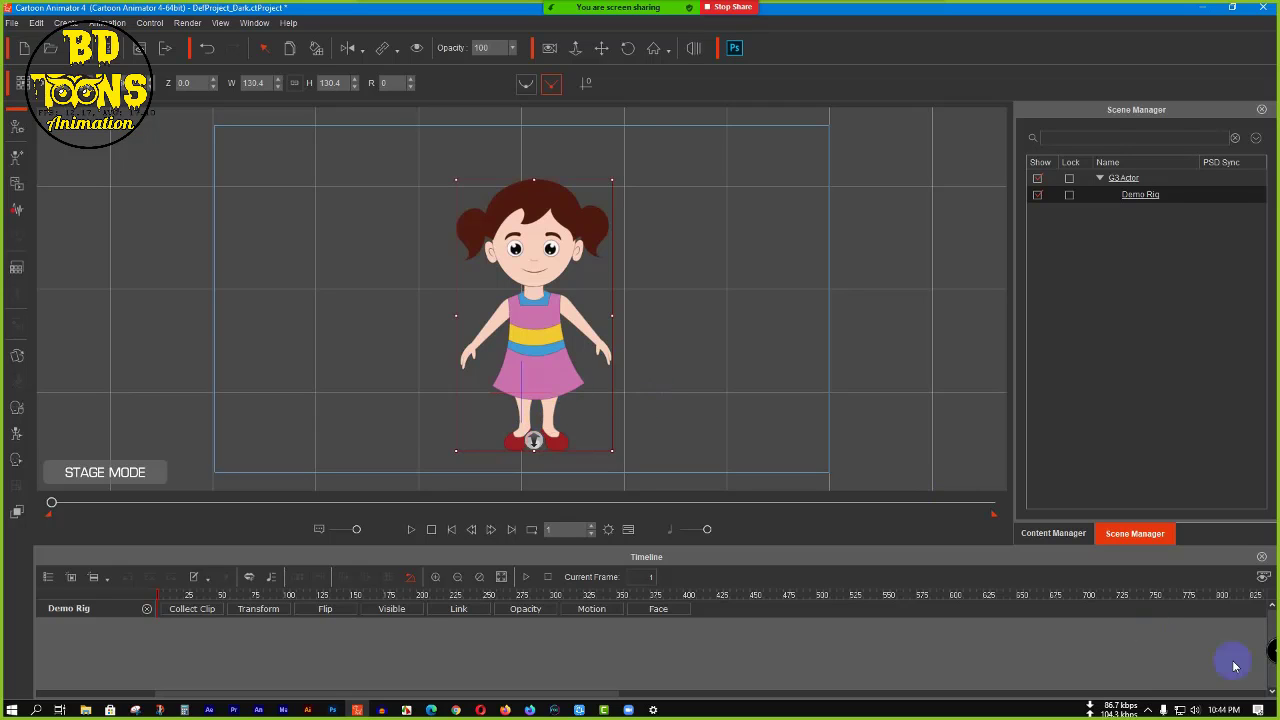
- Clear all Windows notifications and reselect the girl on the stage
click(1256, 712)
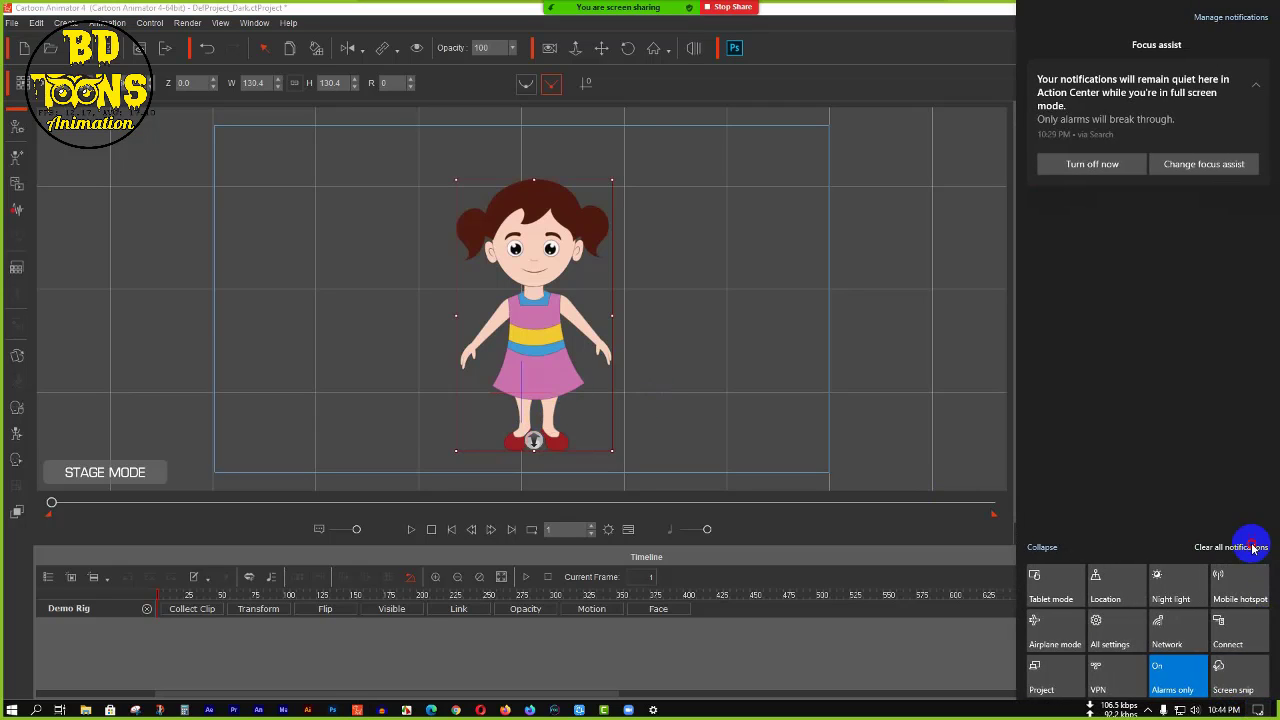
click(1240, 544)
click(900, 415)
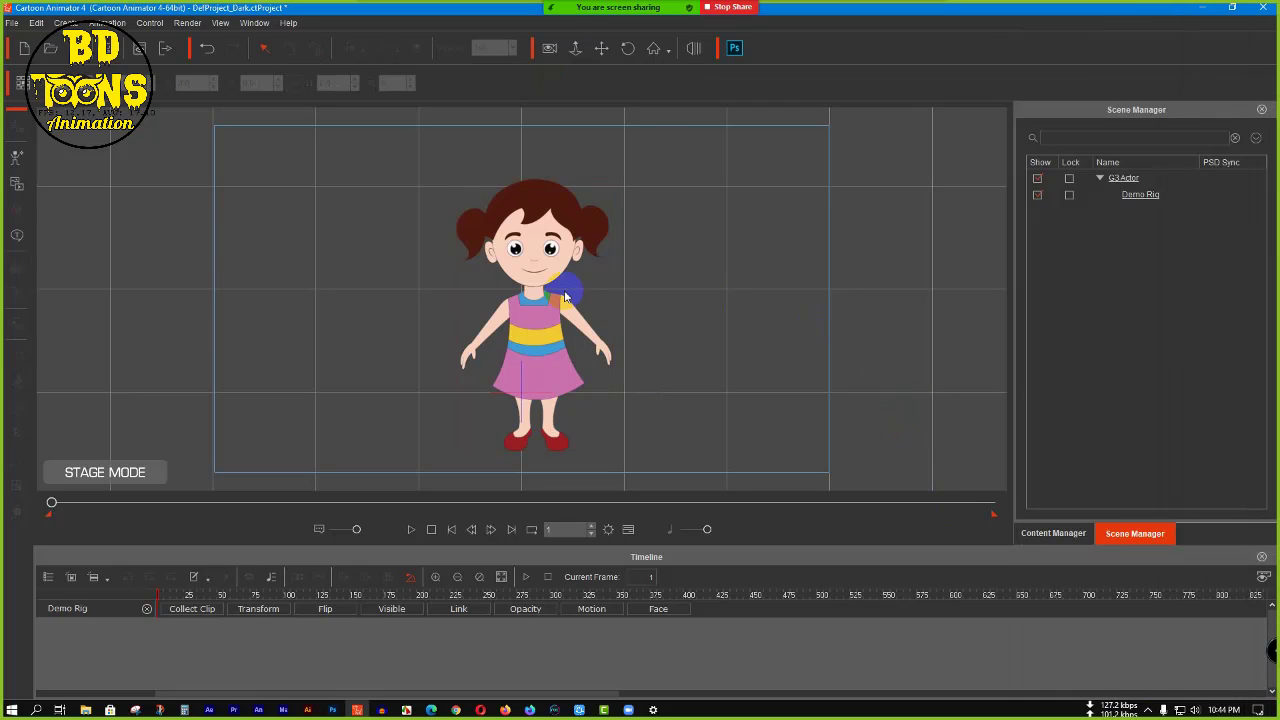
click(545, 247)
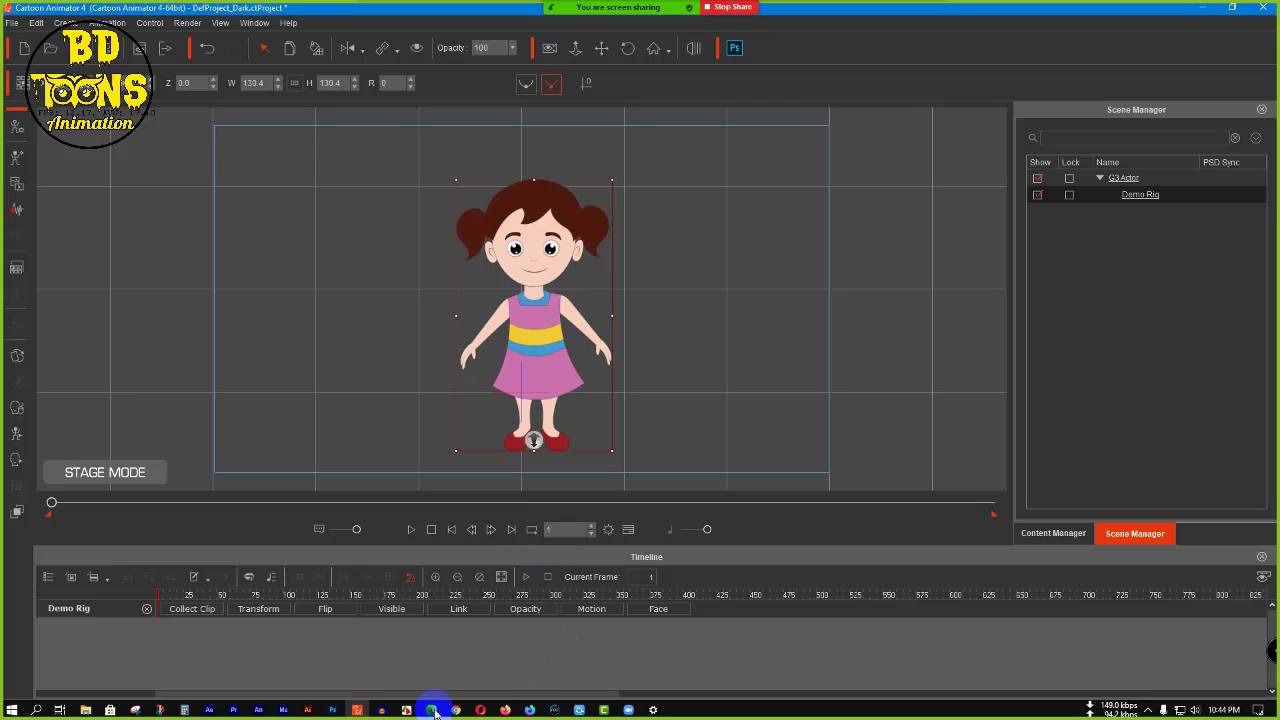
- Switch to Google Chrome and search Google for "2d boy" in a new tab
mouse_move(361, 713)
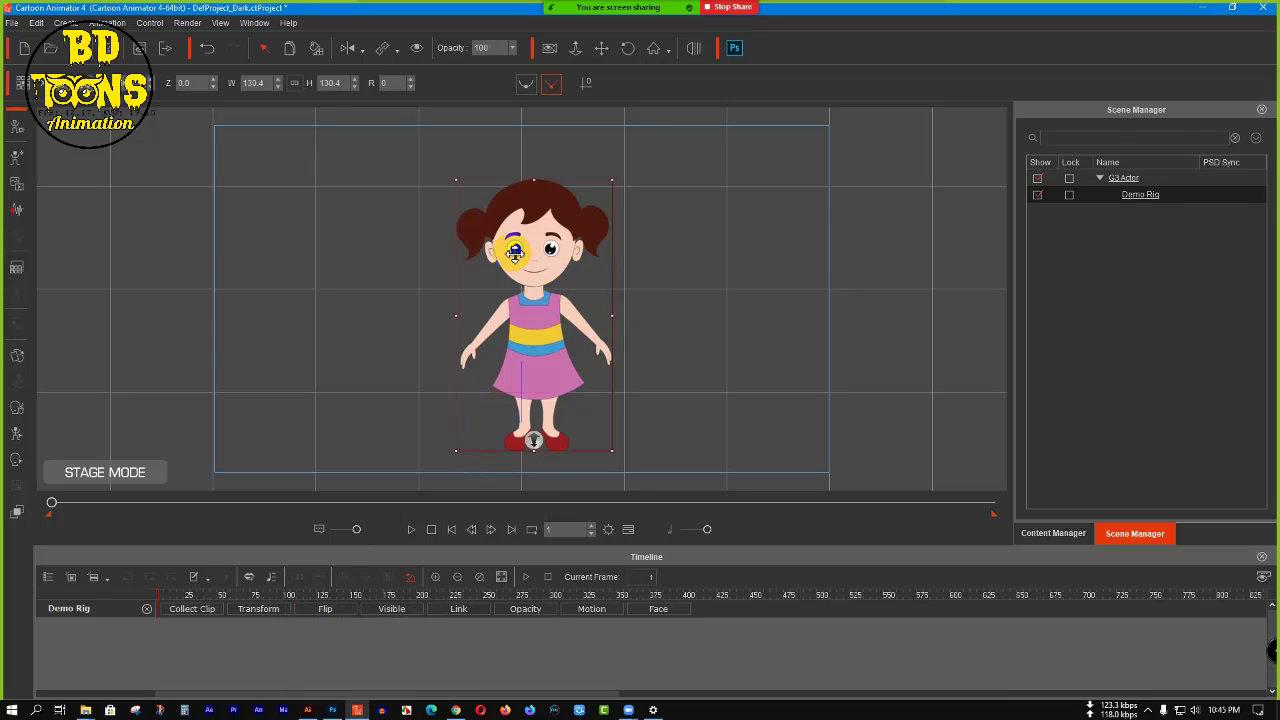
click(456, 710)
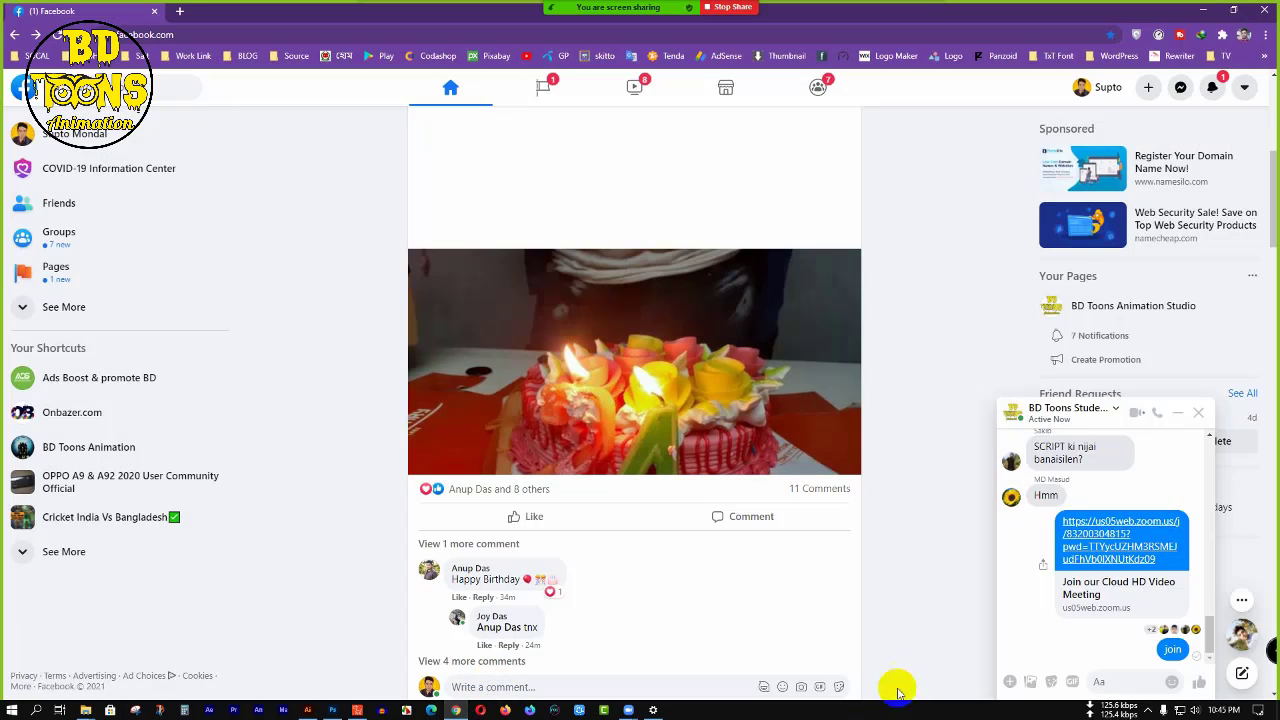
click(180, 10)
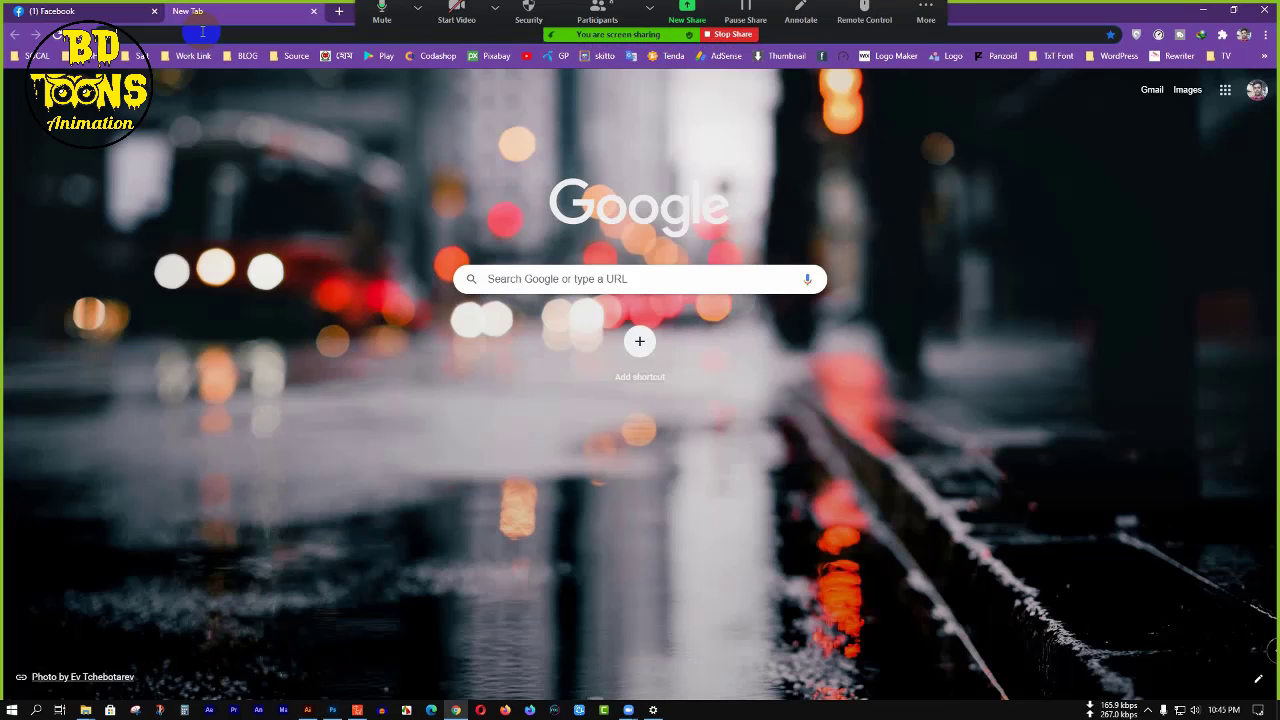
click(202, 32)
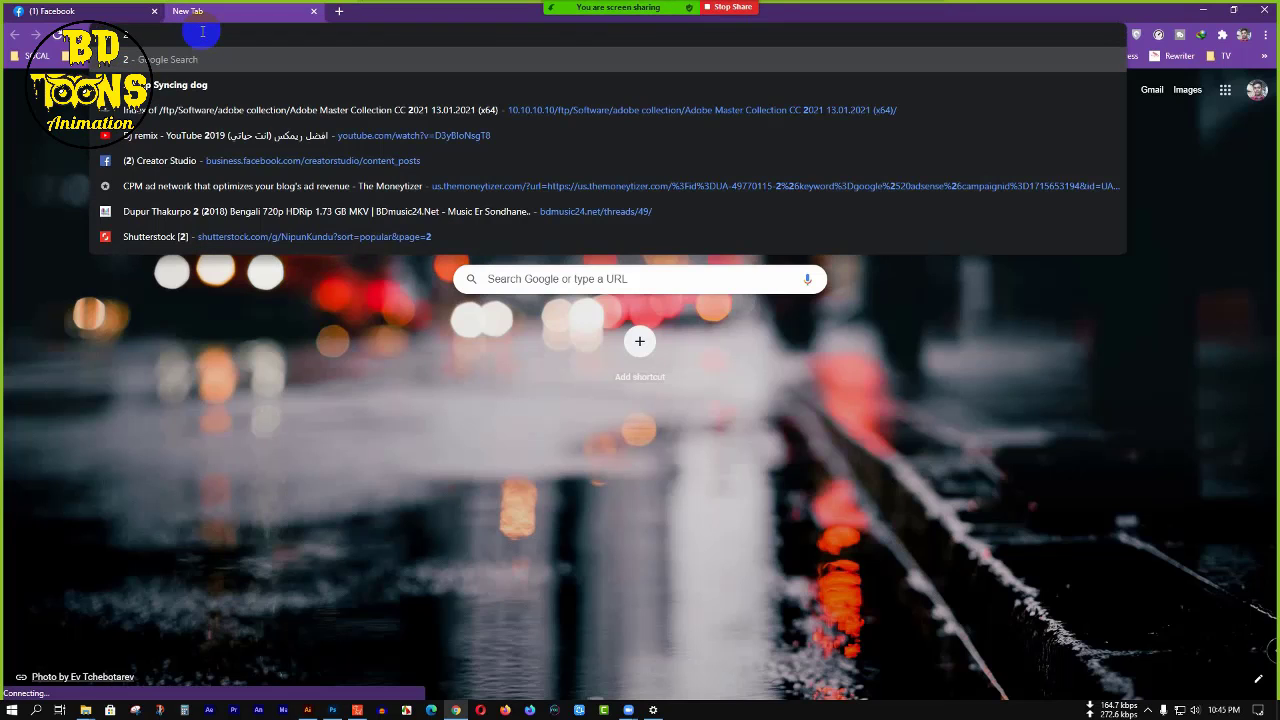
text(2s)
key(BackSpace)
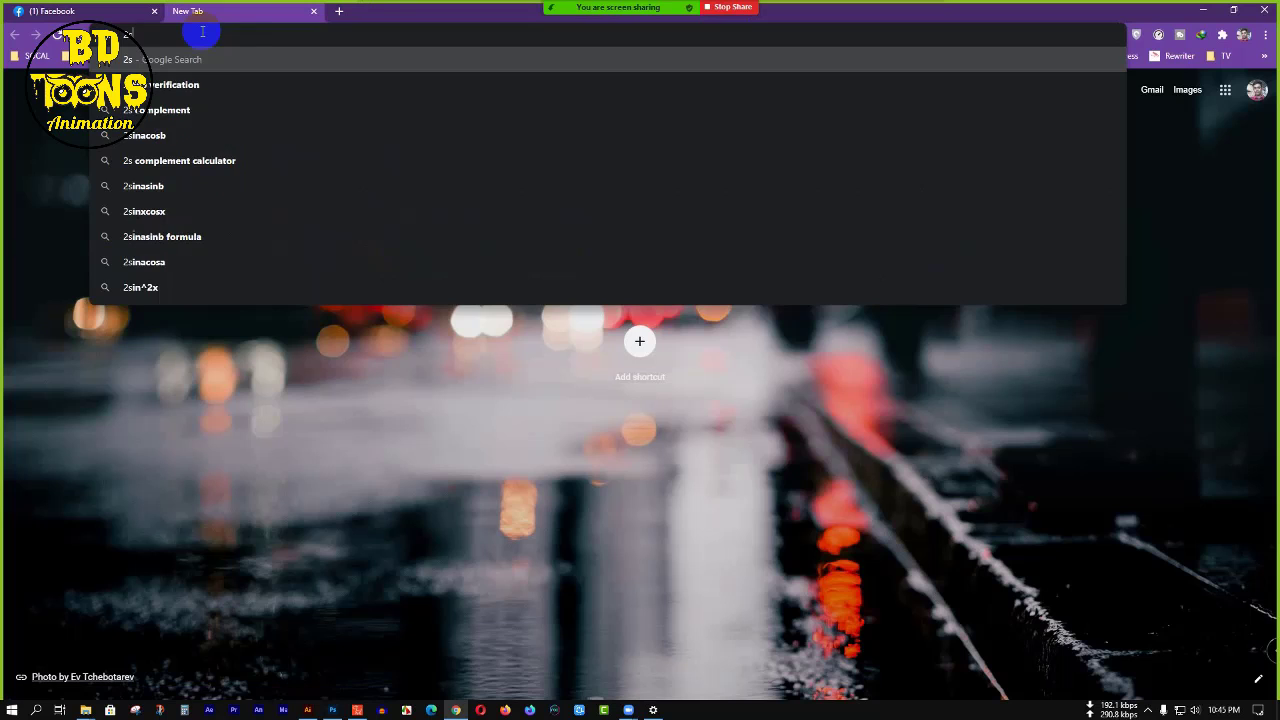
text(d boy)
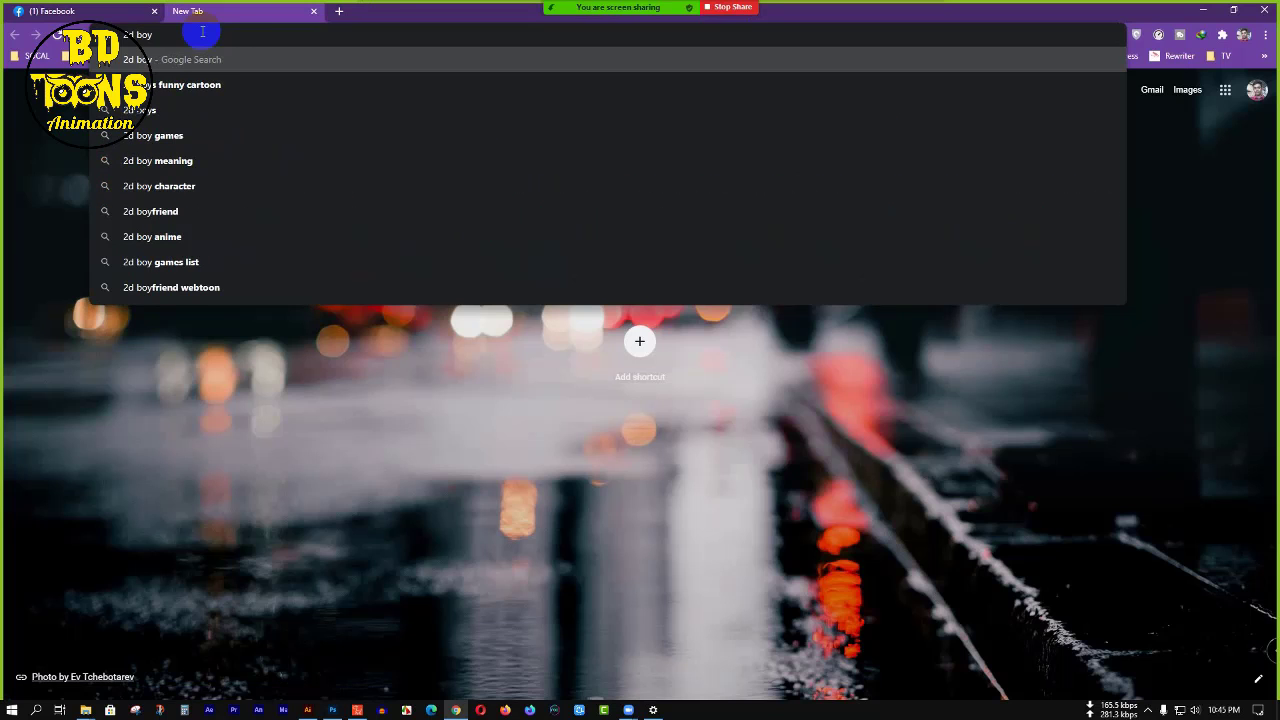
key(Return)
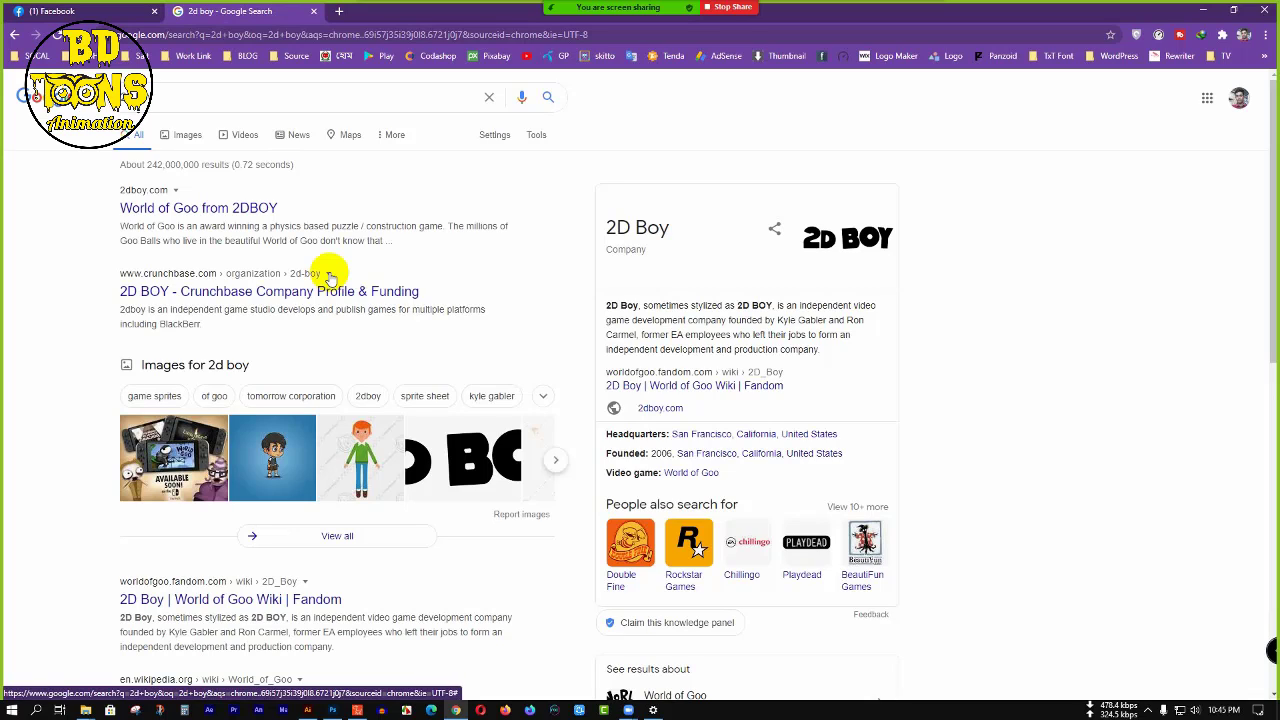
- Show the image results for "2d boy" and open the preview of the "2d boy turnaround character" picture from Freelancer
click(330, 276)
click(191, 136)
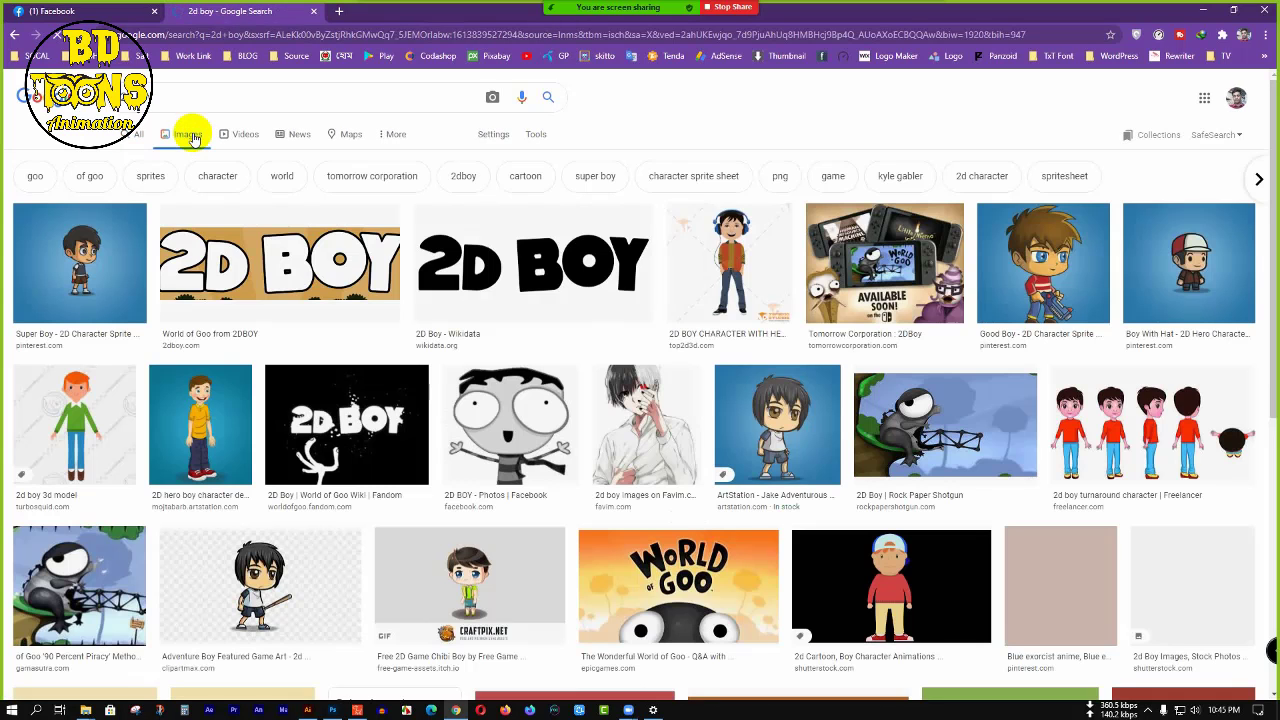
click(1108, 415)
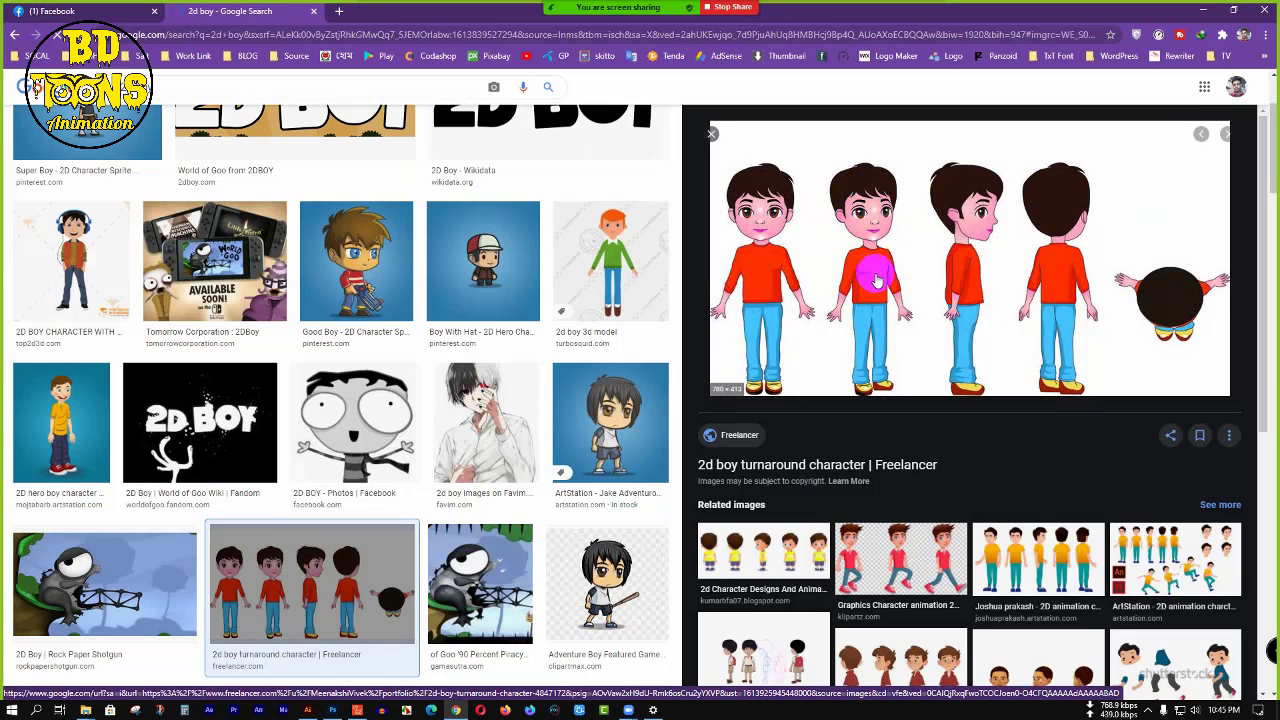
- Examine the turnaround character's front, side and back views, and browse the related images and other boy character results
scroll(914, 440, down, 2)
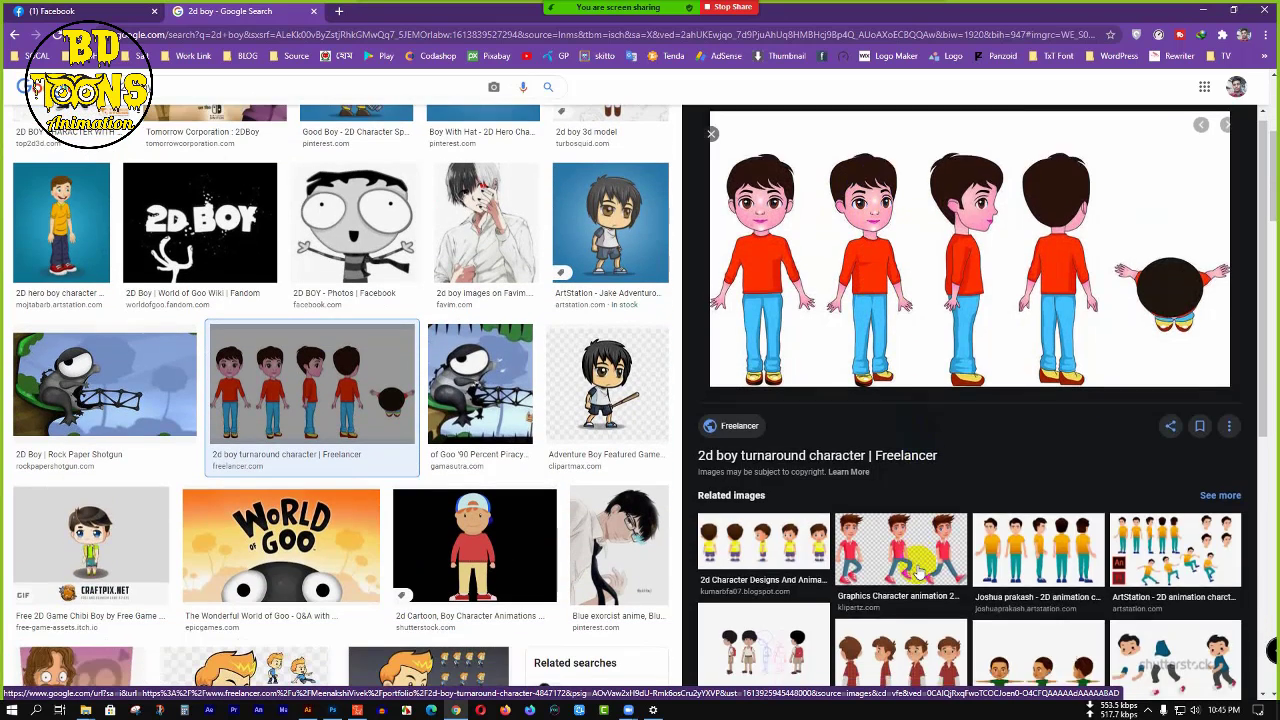
scroll(918, 572, down, 5)
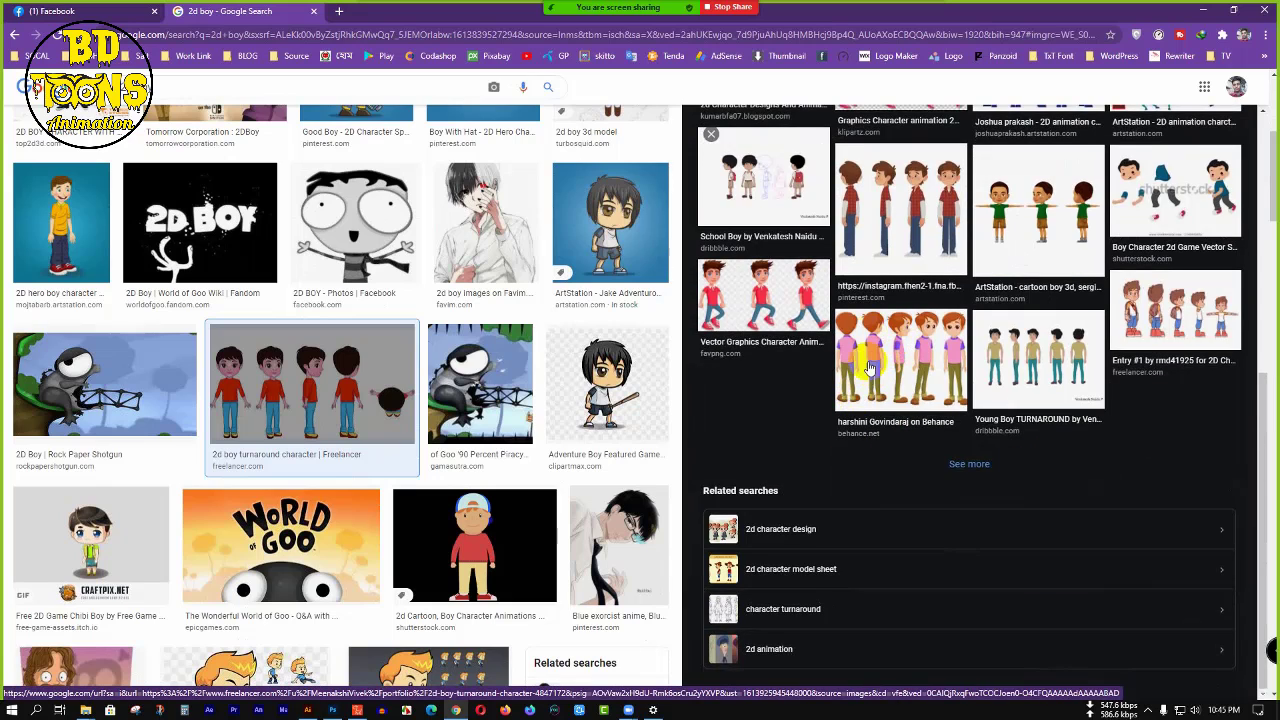
scroll(870, 368, up, 5)
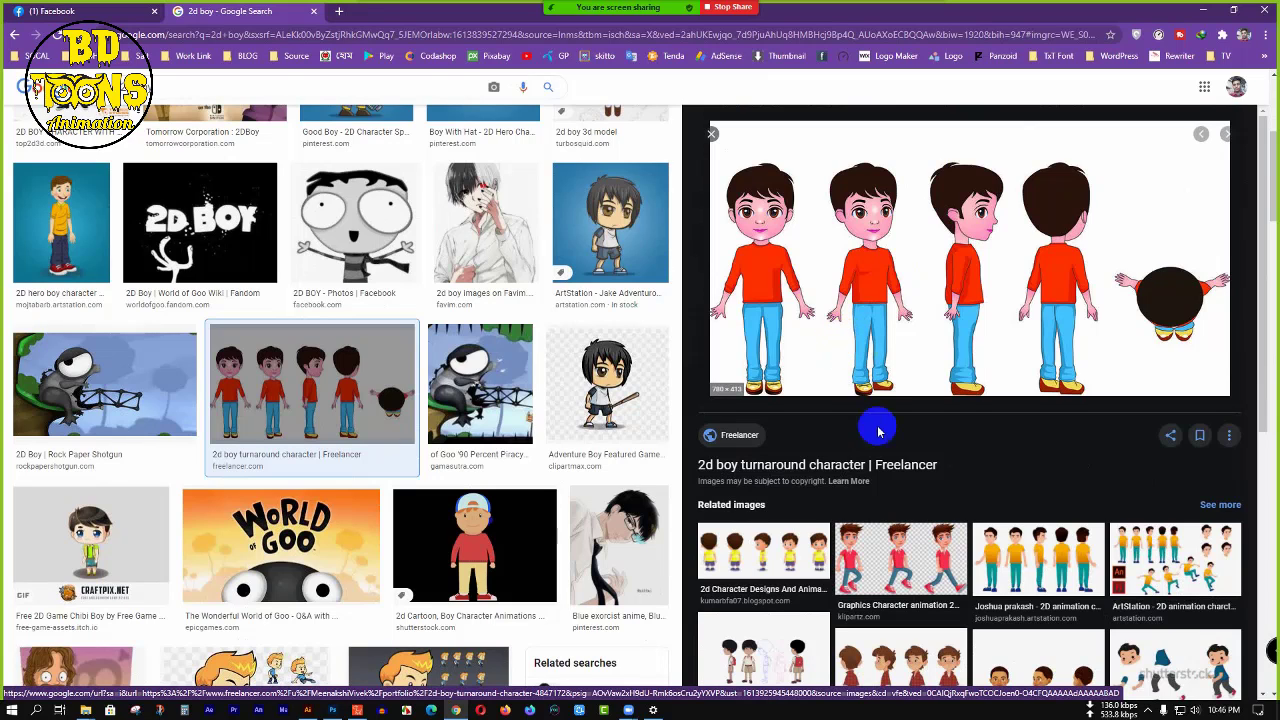
scroll(880, 450, down, 3)
scroll(888, 477, down, 3)
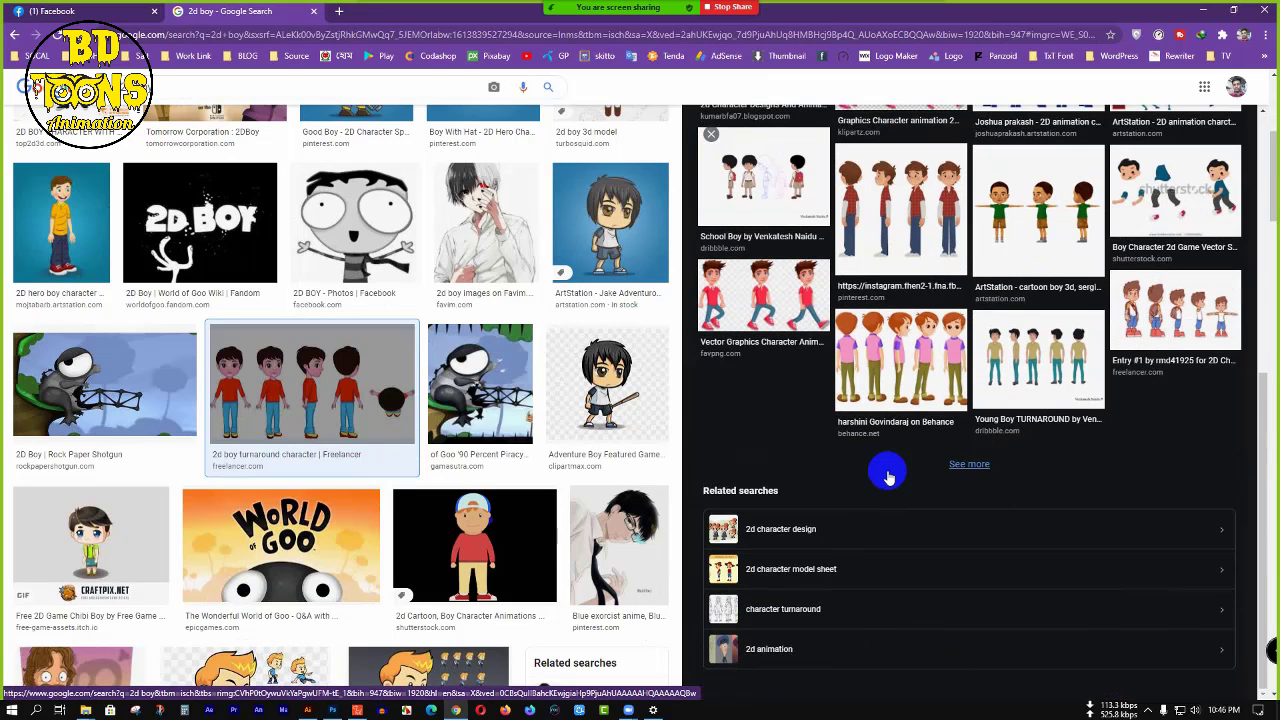
scroll(888, 477, down, 3)
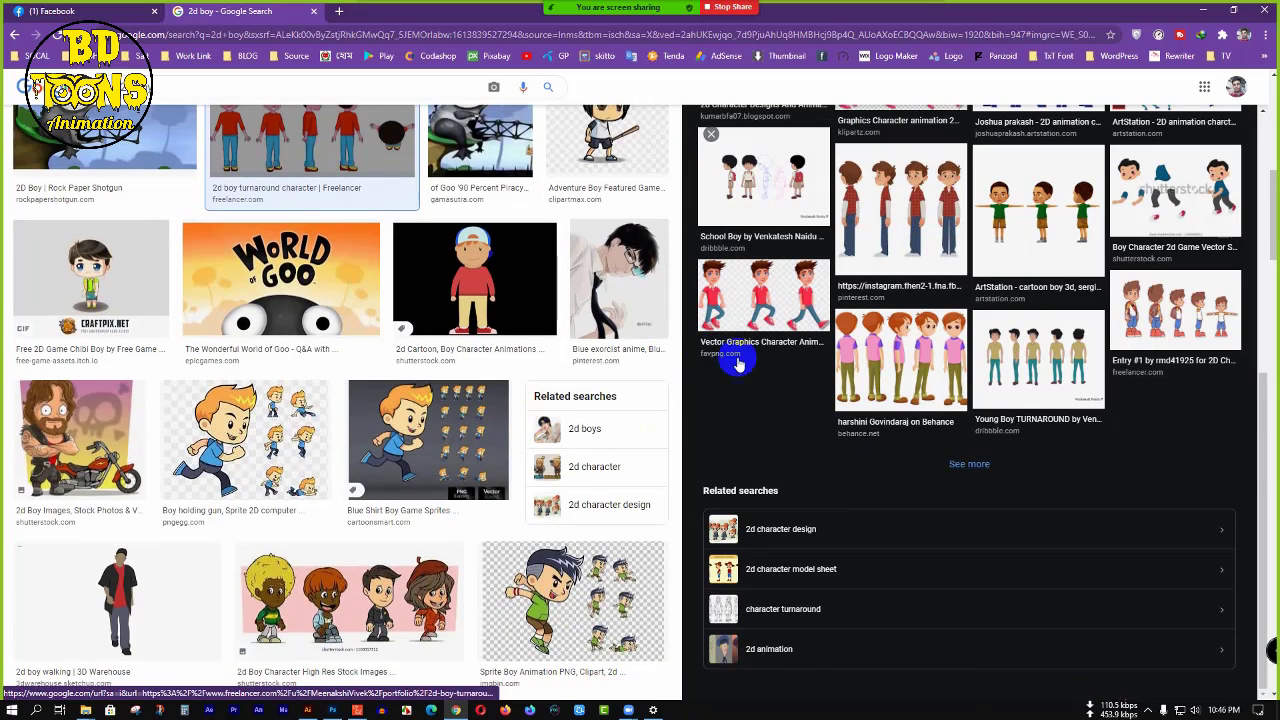
scroll(996, 316, up, 3)
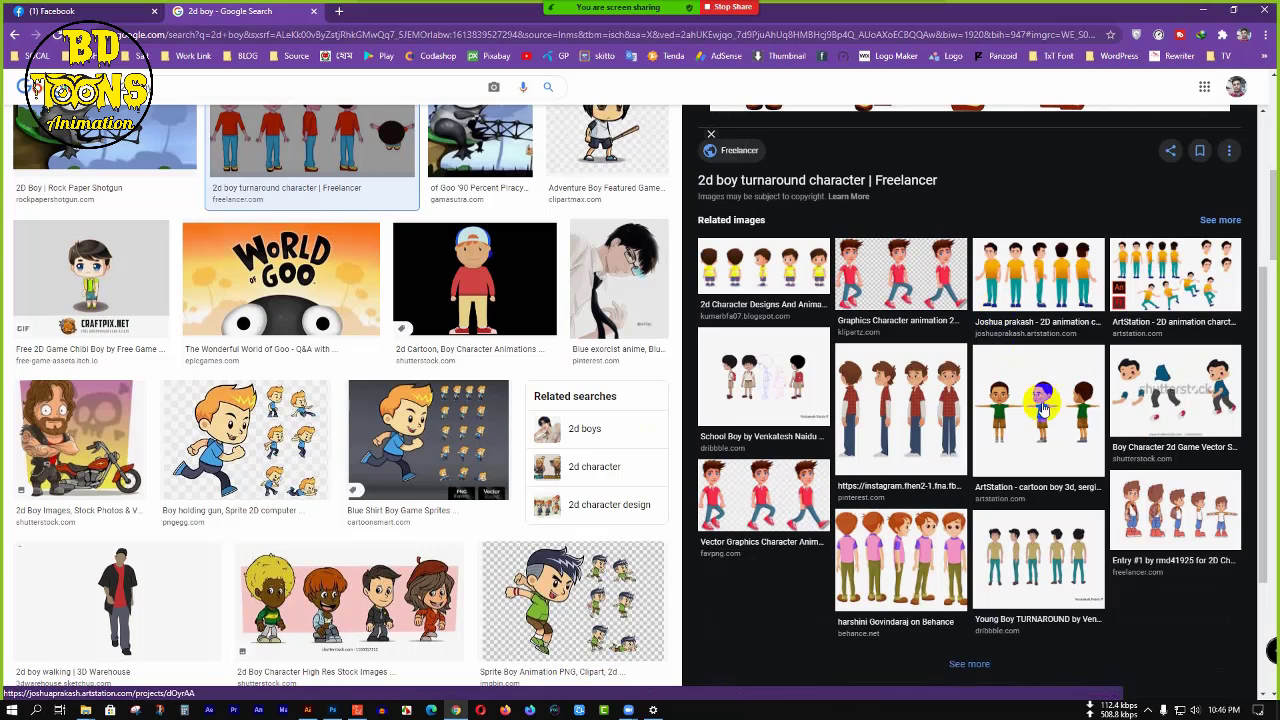
scroll(944, 452, up, 4)
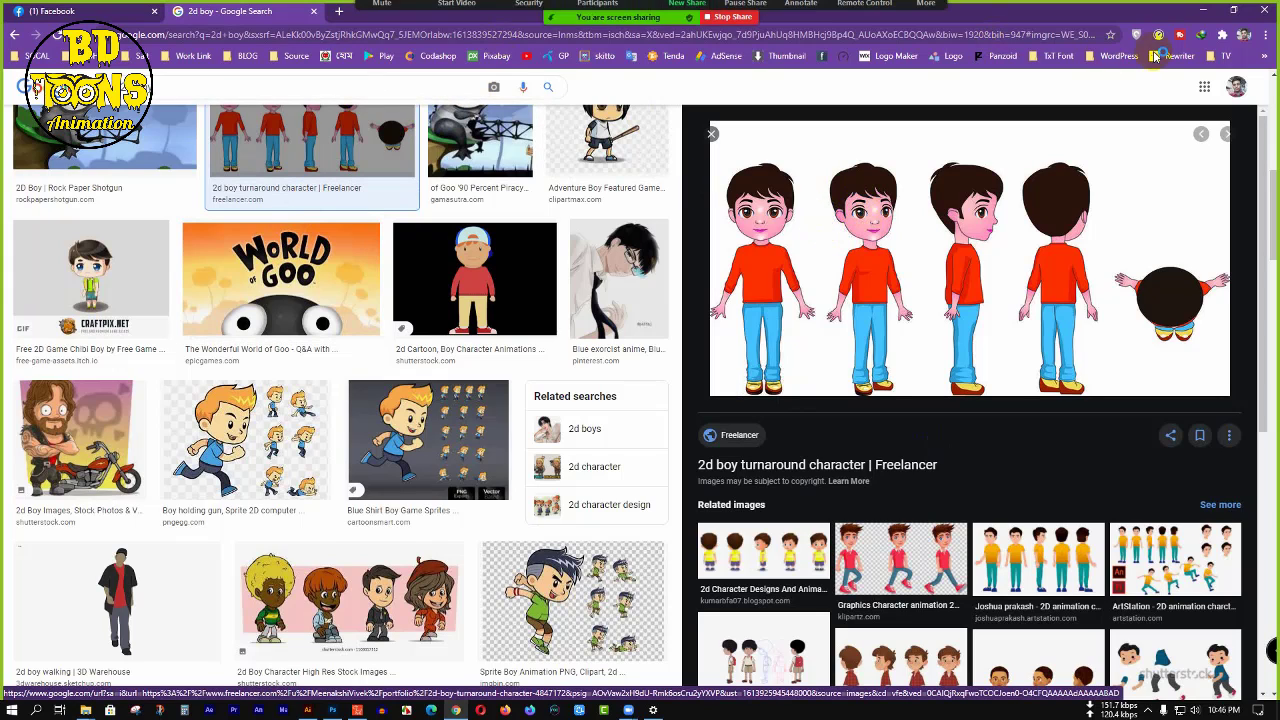
- Switch to Cartoon Animator 4, turn the girl's head slightly with the Face Key Editor's head rotation gizmo, and shift her slightly up and left
key(alt+Tab)
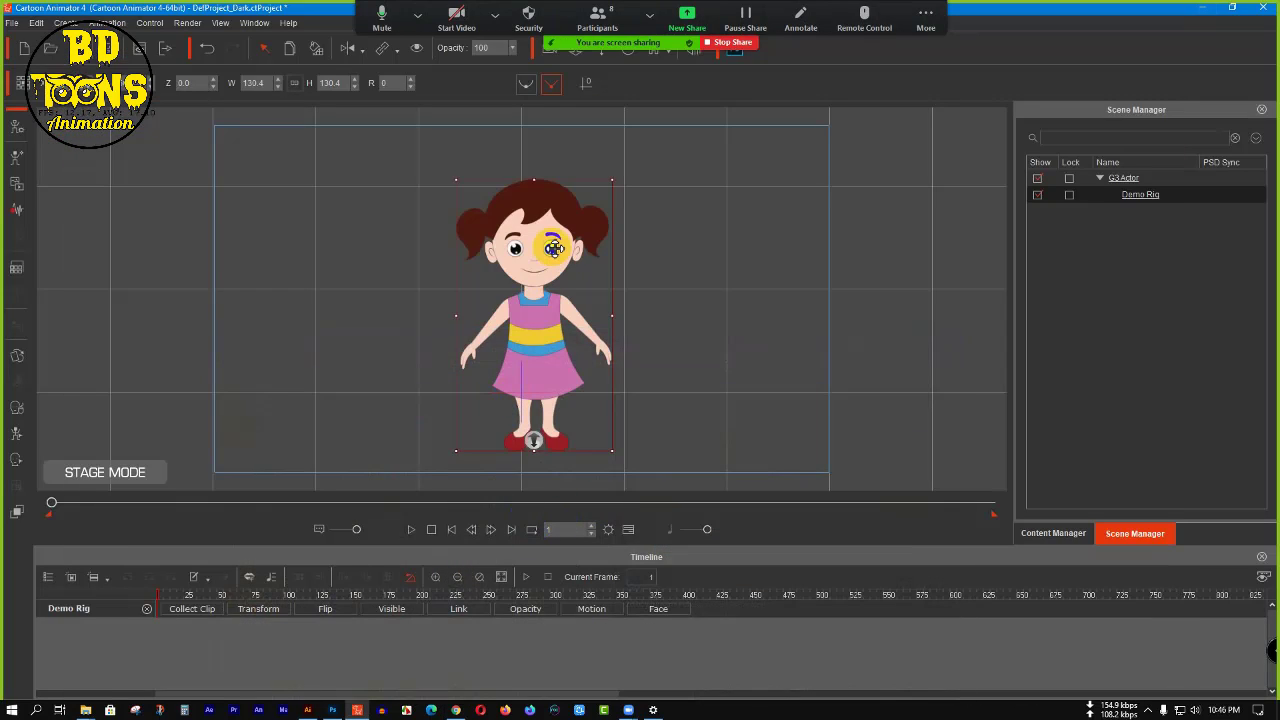
click(15, 464)
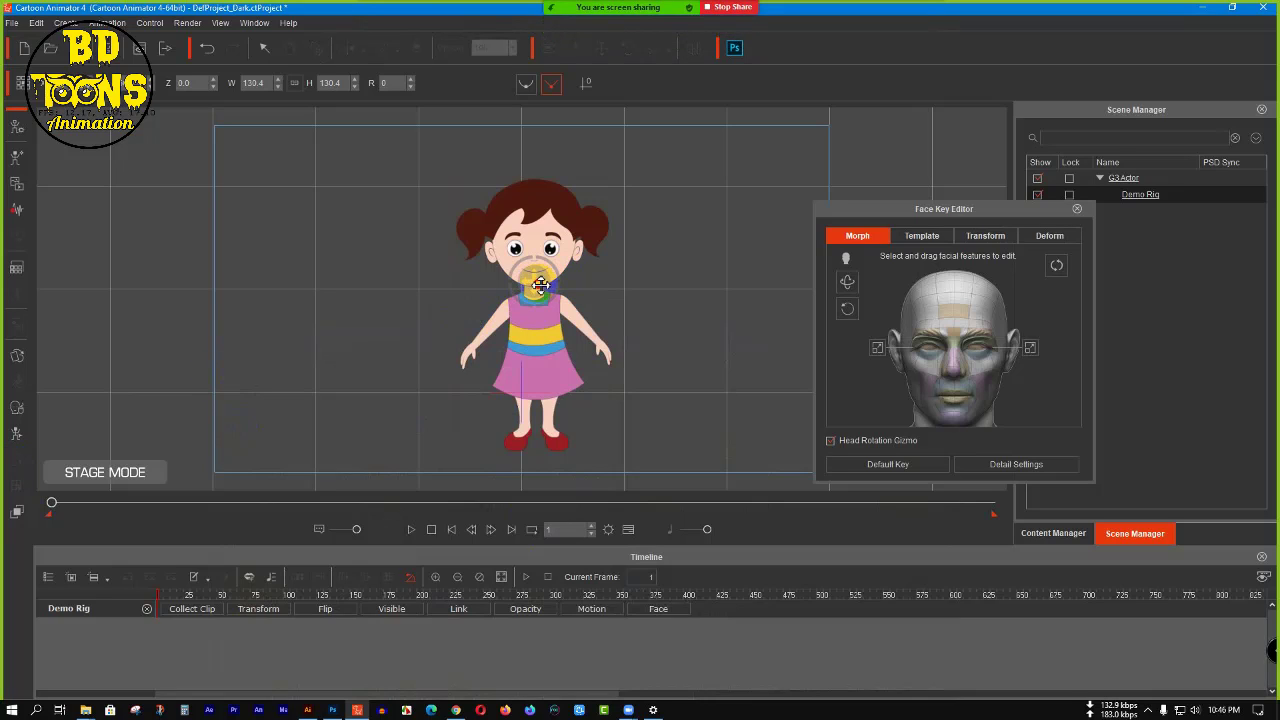
mouse_move(549, 283)
mouse_down()
mouse_move(464, 271)
mouse_move(563, 234)
mouse_move(669, 274)
mouse_move(663, 287)
mouse_move(615, 285)
mouse_move(534, 246)
mouse_move(503, 400)
mouse_move(517, 449)
mouse_move(537, 86)
mouse_move(543, 424)
mouse_move(540, 232)
mouse_move(555, 200)
mouse_move(534, 229)
mouse_move(535, 253)
mouse_move(654, 269)
mouse_move(449, 259)
mouse_move(409, 274)
mouse_move(528, 245)
mouse_move(548, 282)
mouse_up()
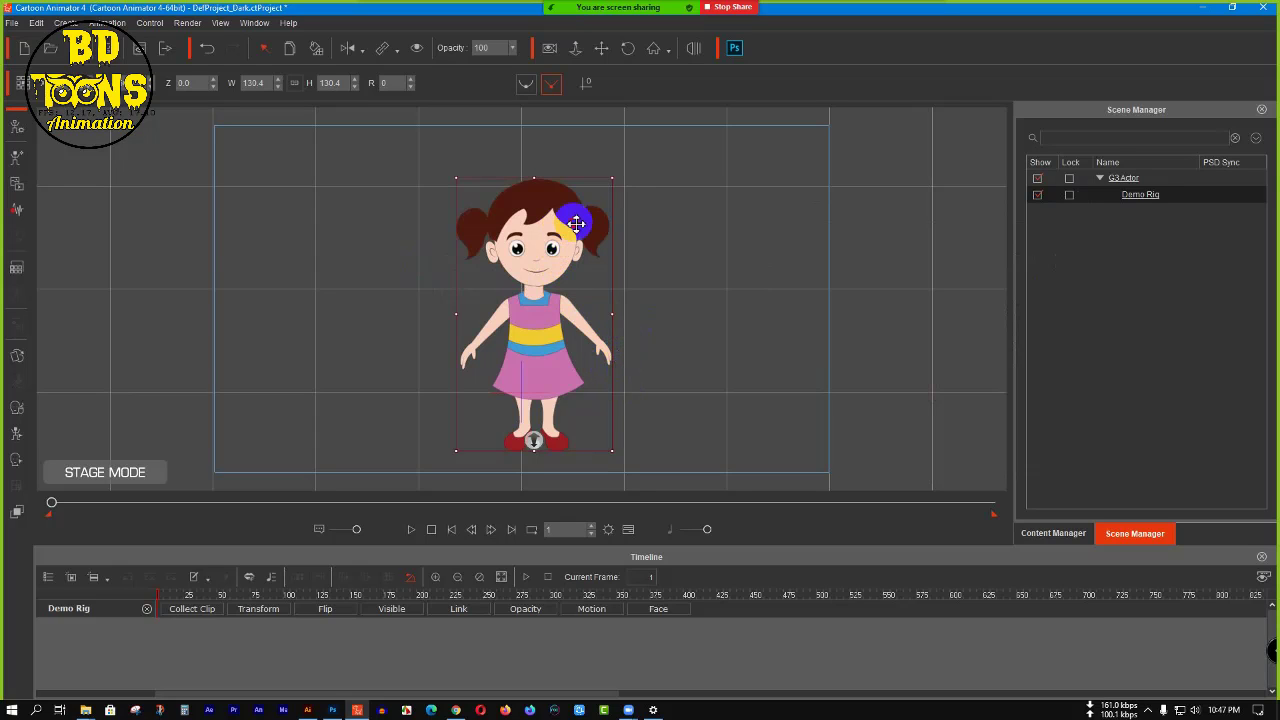
drag(576, 223, 552, 243)
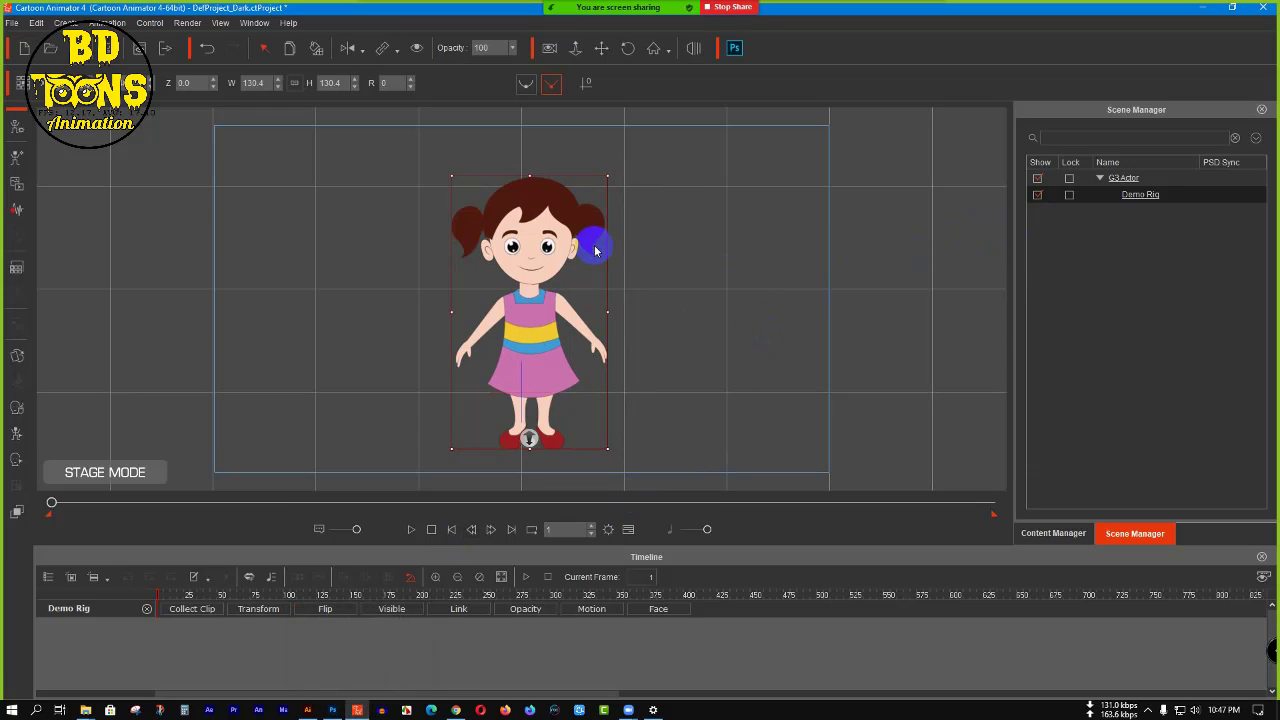
click(698, 214)
- Minimize Cartoon Animator 4, close the Class-3 folder window, and open the Youtube video folder on Work Drive (F:)
click(1204, 9)
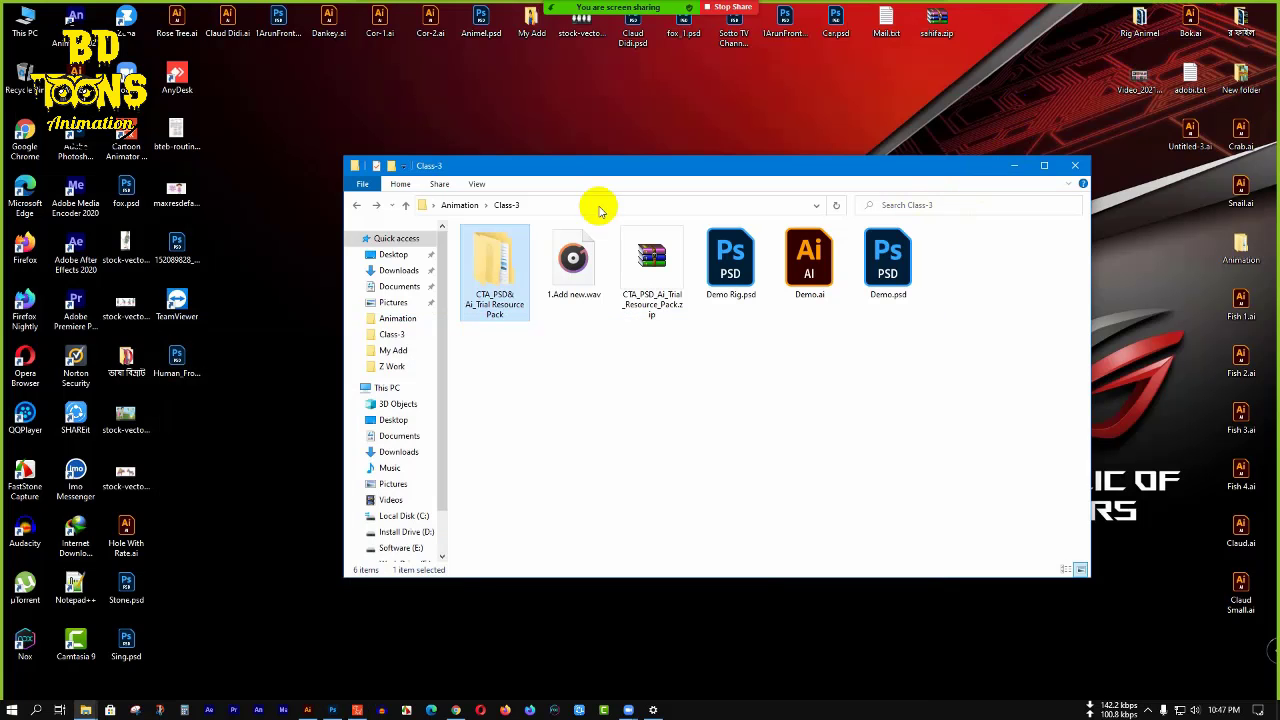
click(1072, 167)
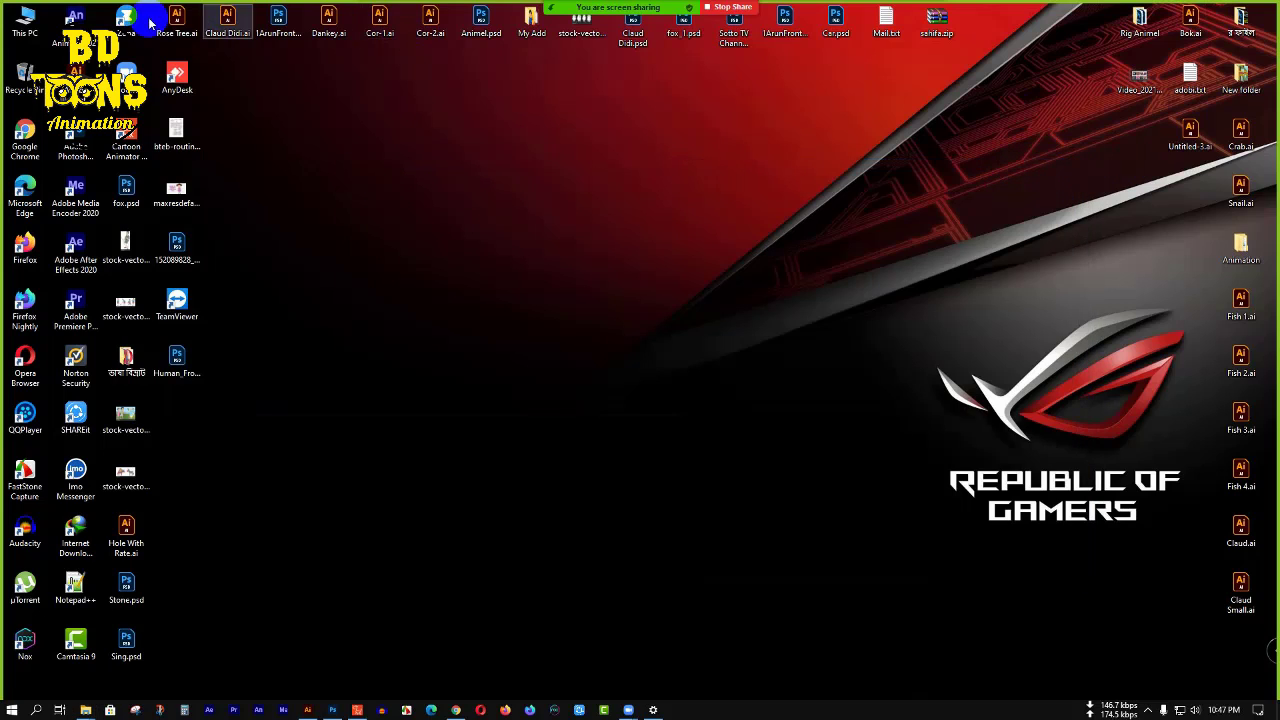
double_click(24, 18)
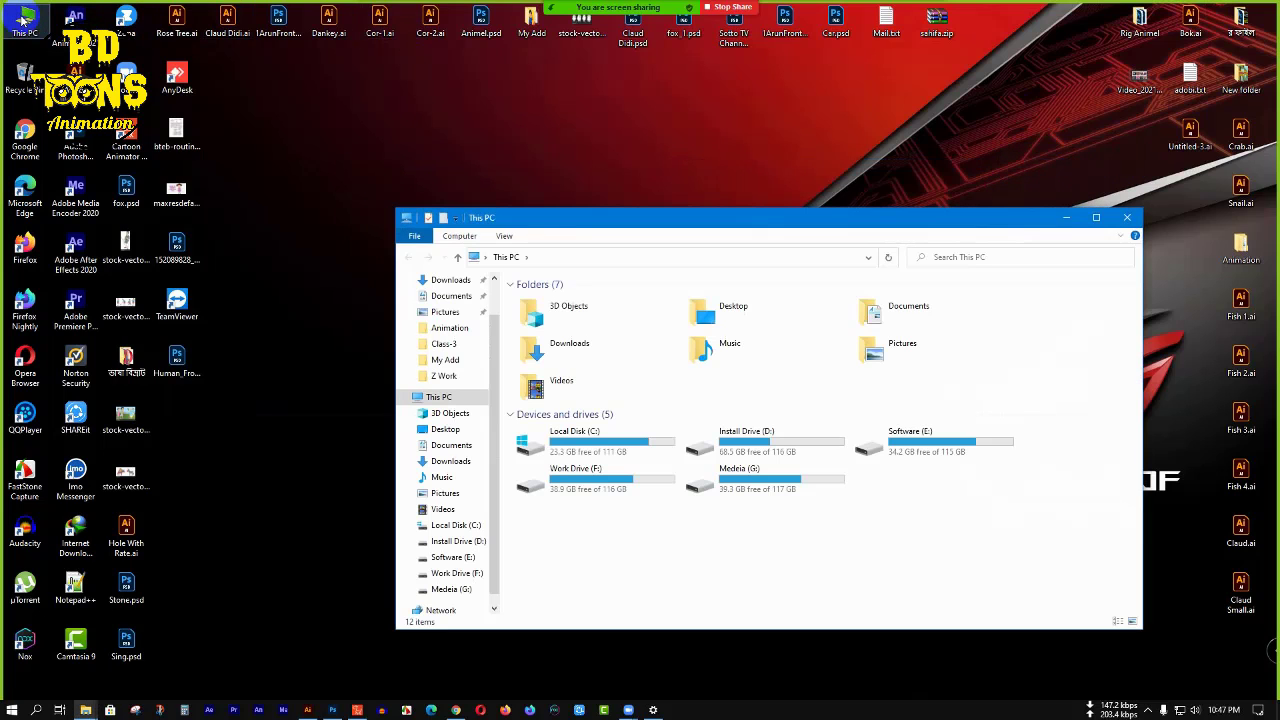
double_click(558, 478)
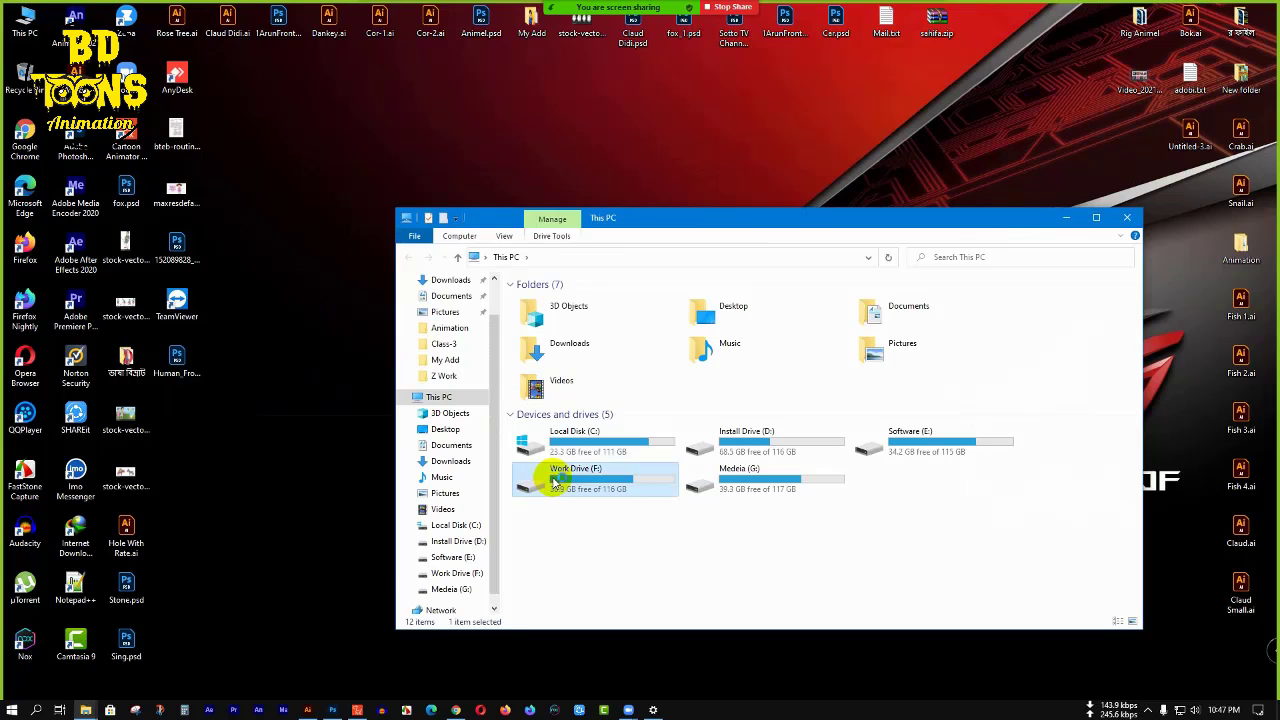
scroll(569, 566, down, 3)
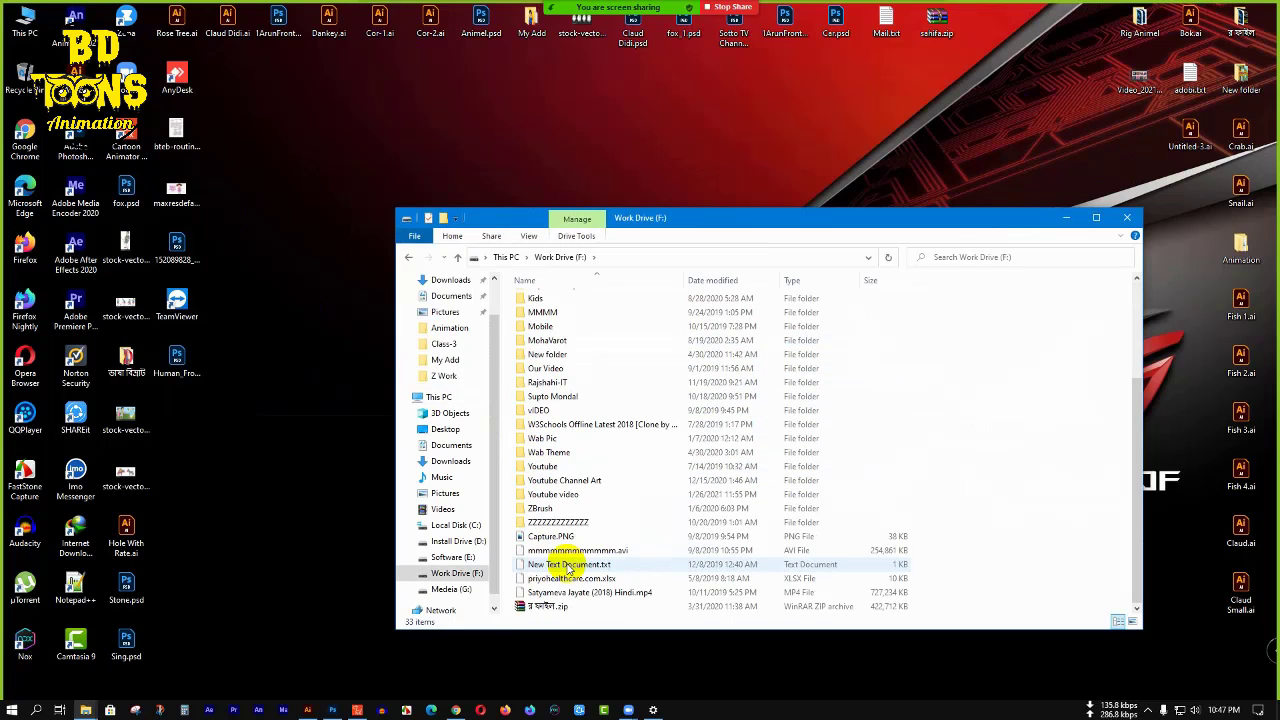
double_click(583, 496)
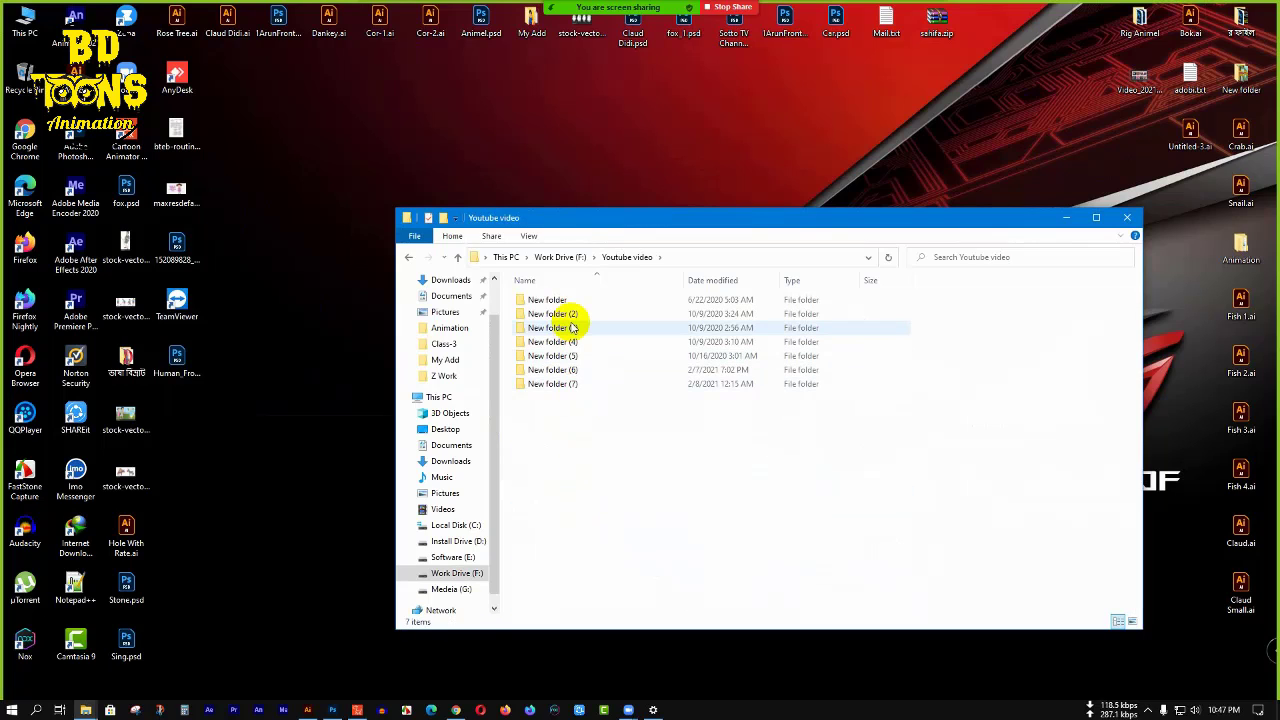
- Check the contents of New folder (3) and New folder (2), returning to the Youtube video folder after each
click(572, 328)
double_click(572, 328)
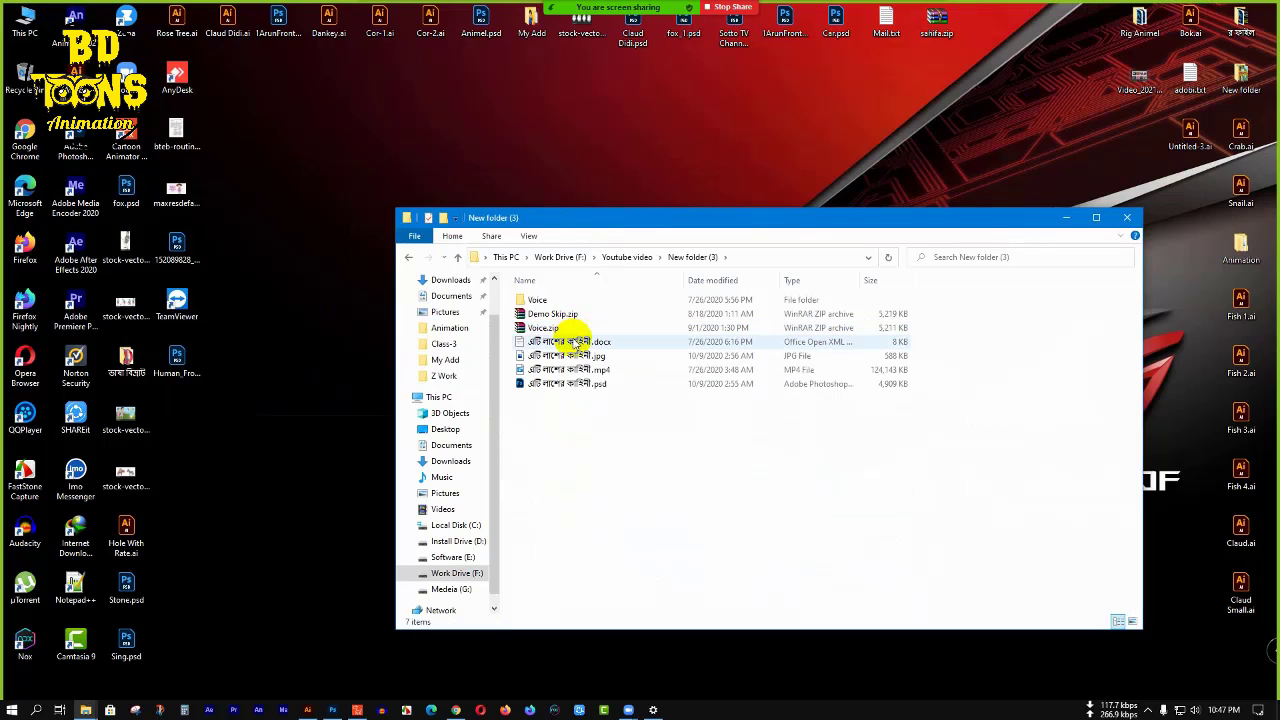
click(407, 259)
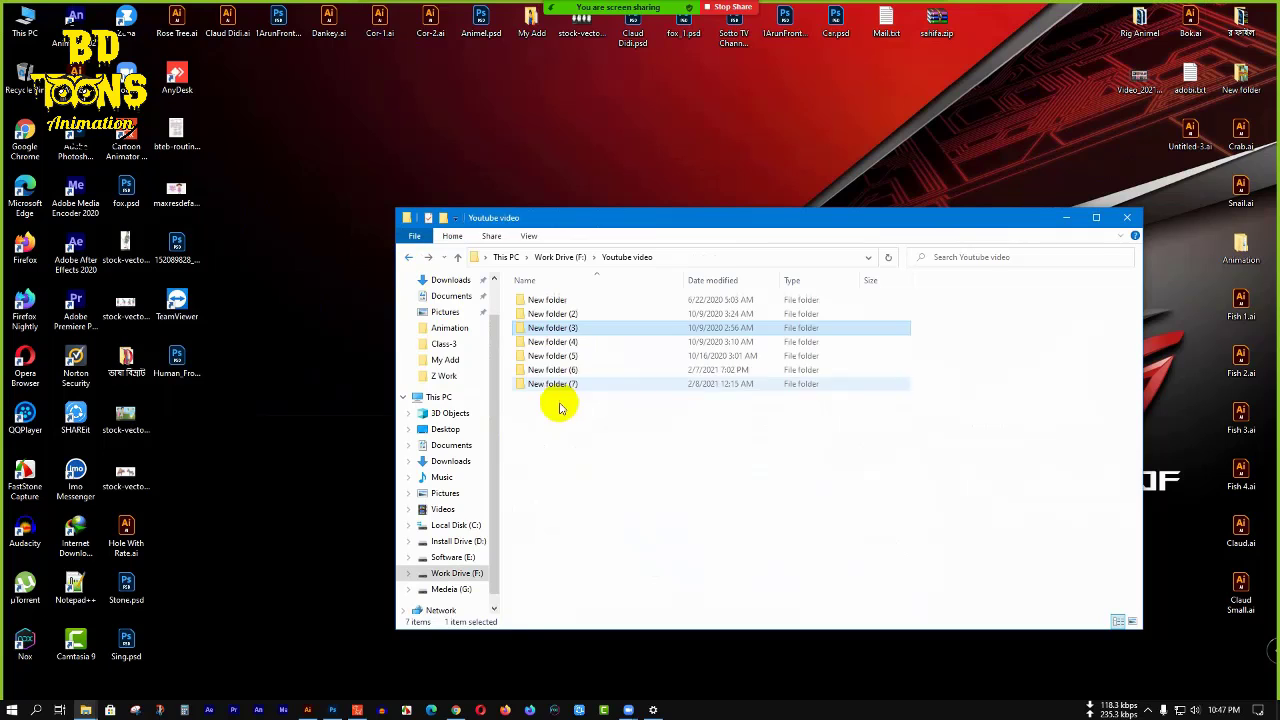
click(545, 315)
double_click(547, 316)
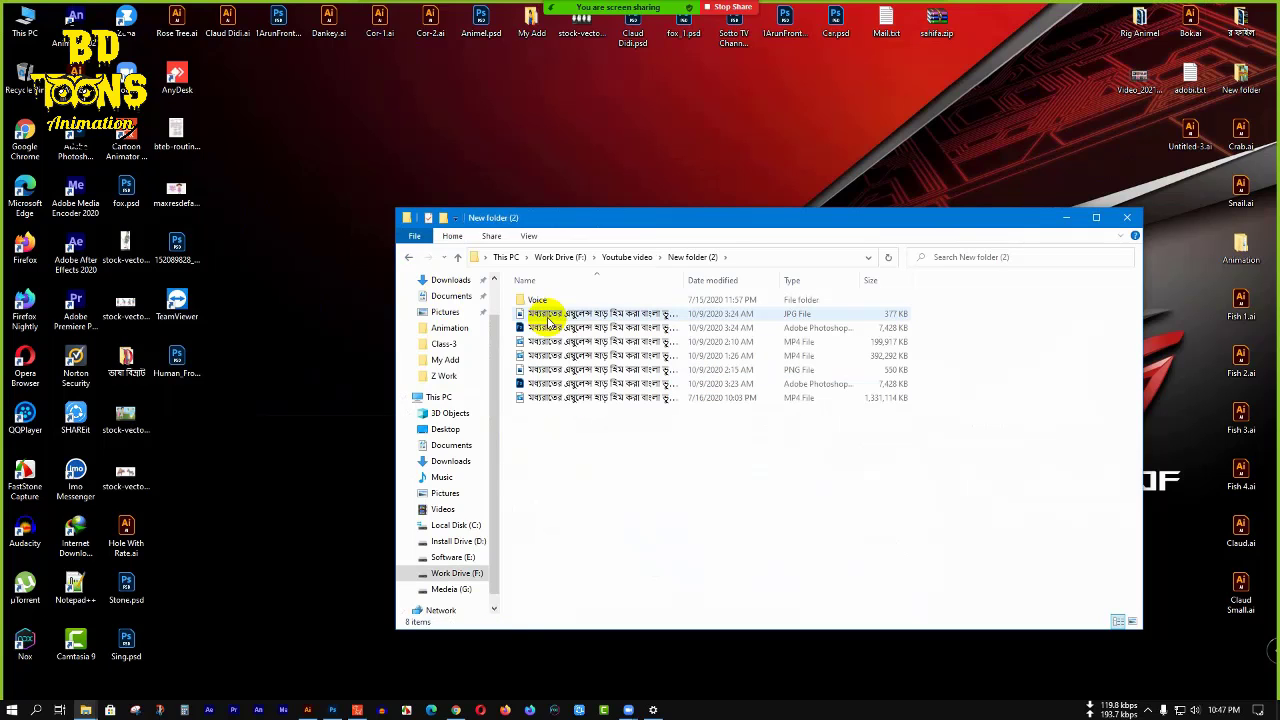
click(408, 258)
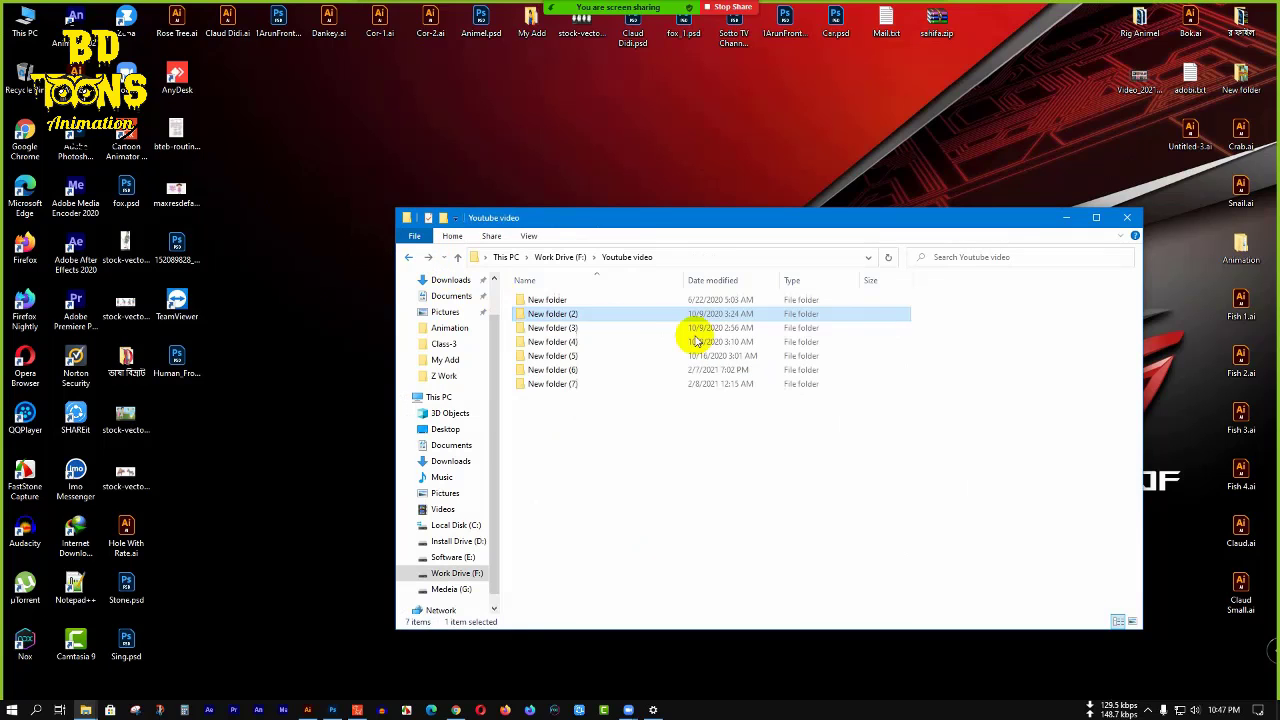
- Open New folder (4) and play its MP4 video in QQPlayer instead of the default player
double_click(592, 345)
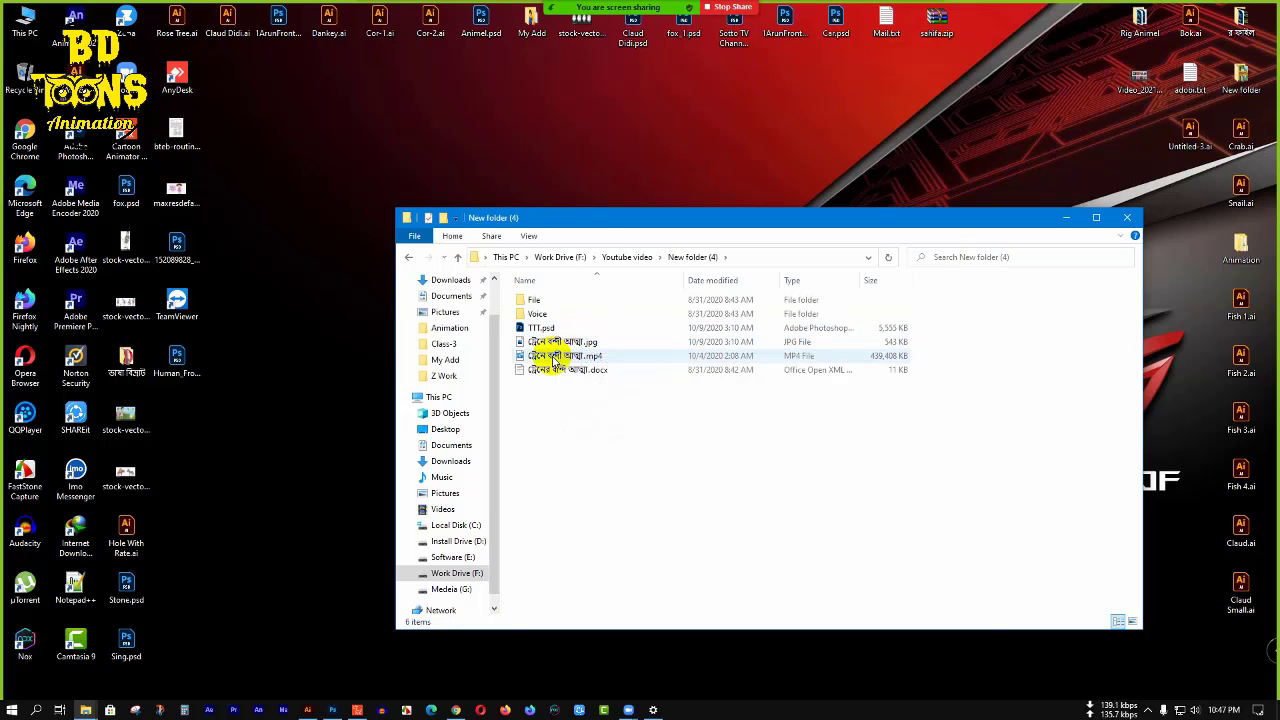
double_click(555, 356)
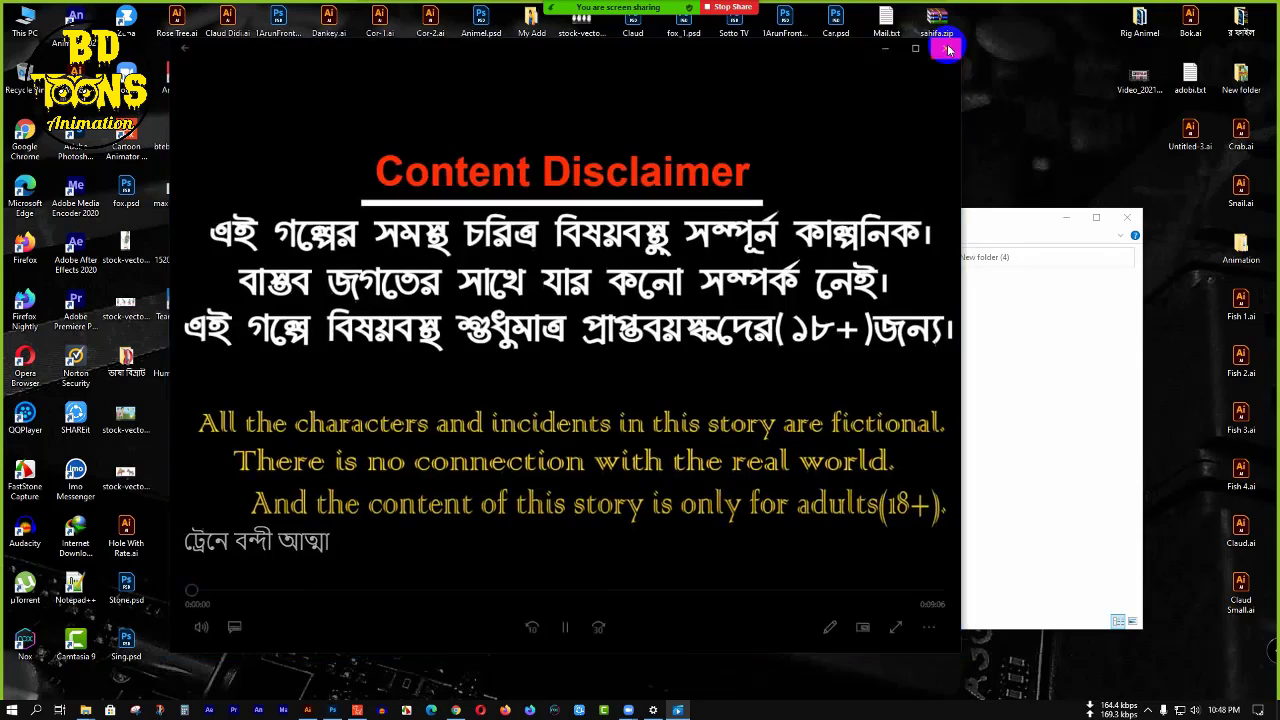
click(948, 49)
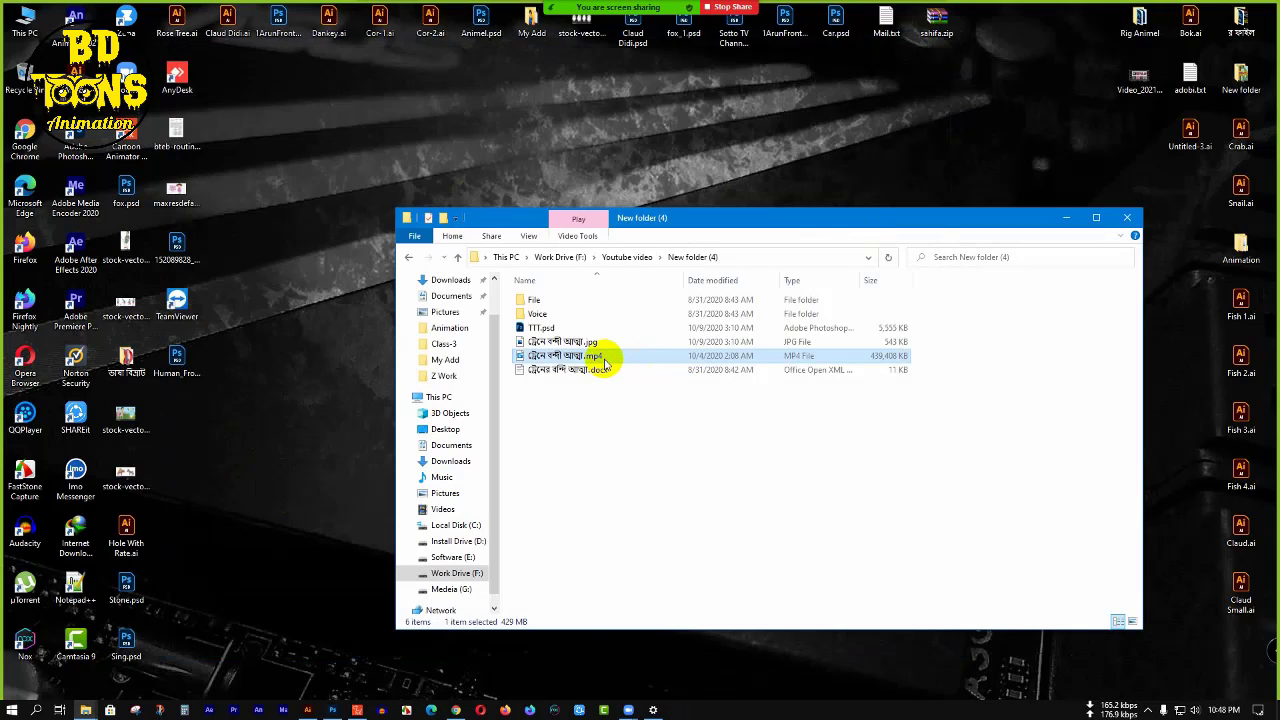
right_click(604, 363)
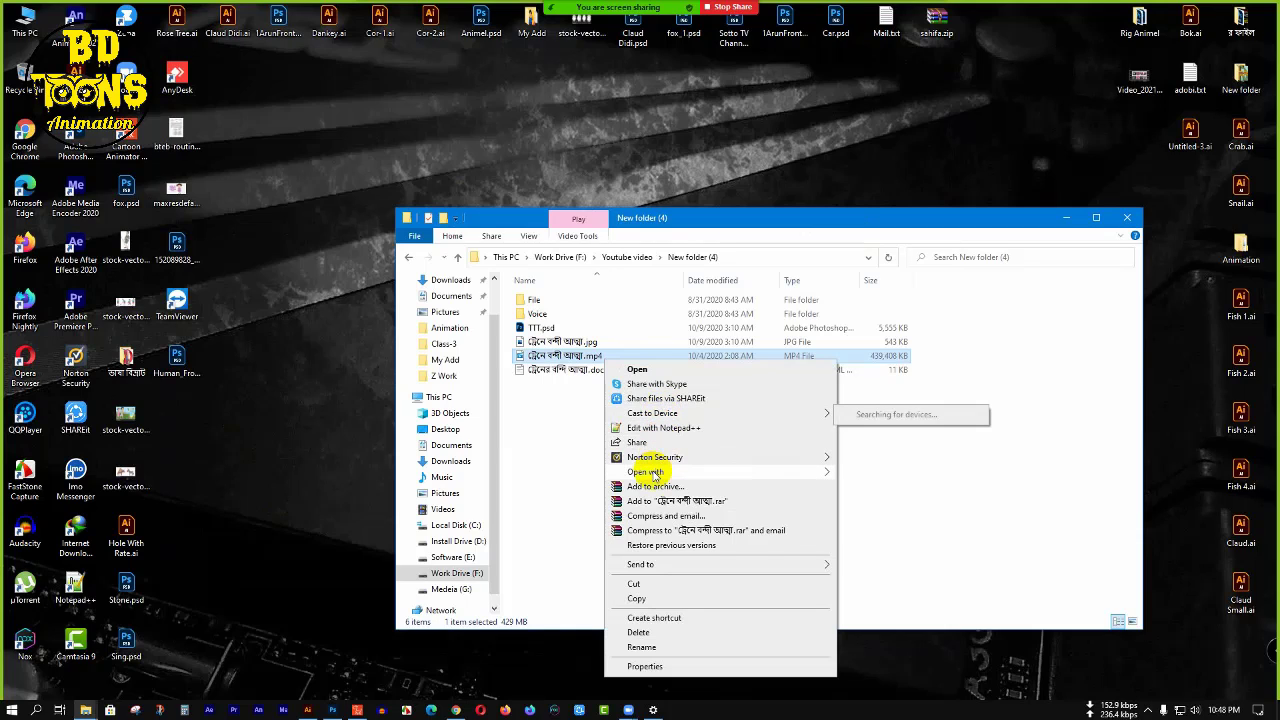
mouse_move(655, 474)
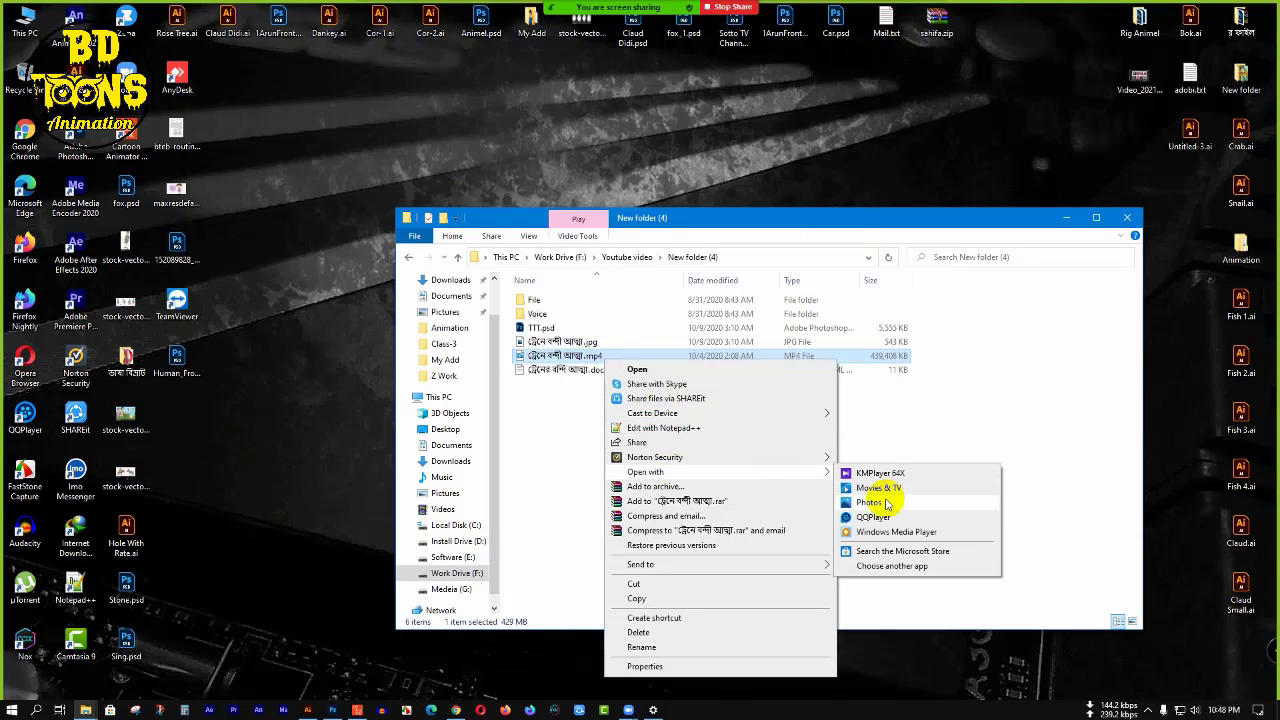
click(881, 517)
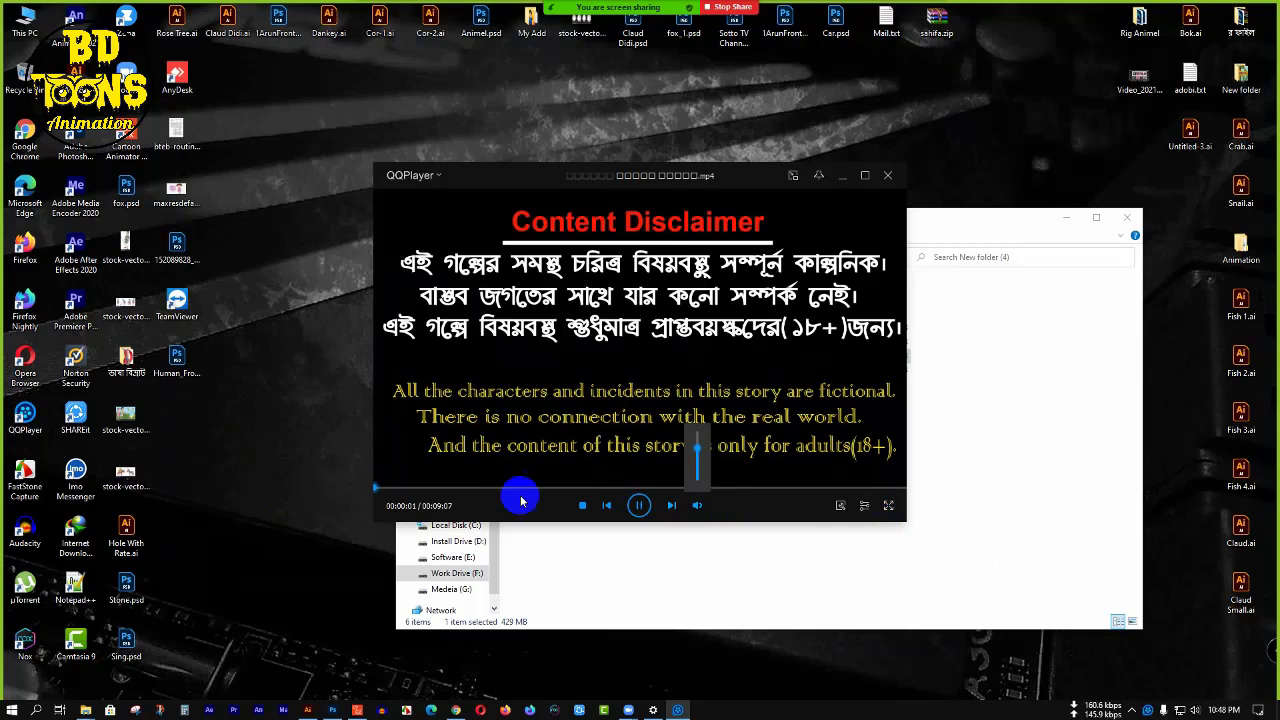
- Skip the video to about 4:29, where the woman and man stand in the train, pause it and show it full screen
drag(464, 489, 636, 492)
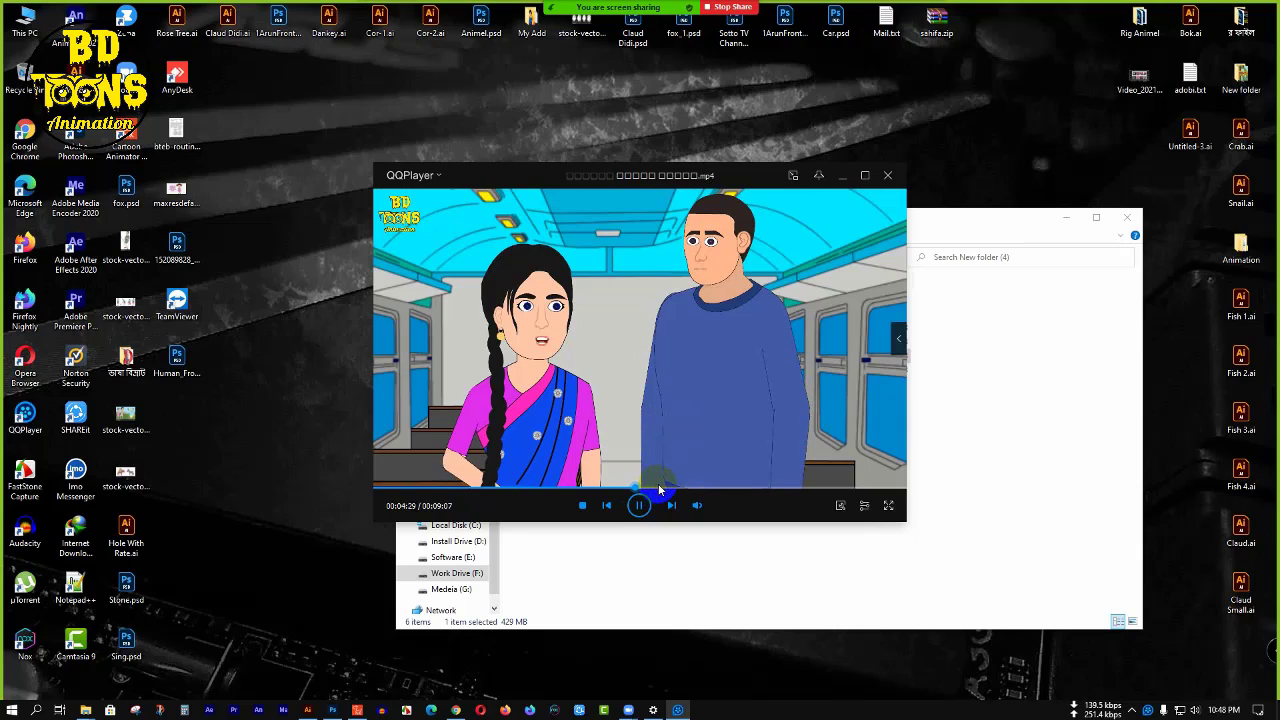
key(space)
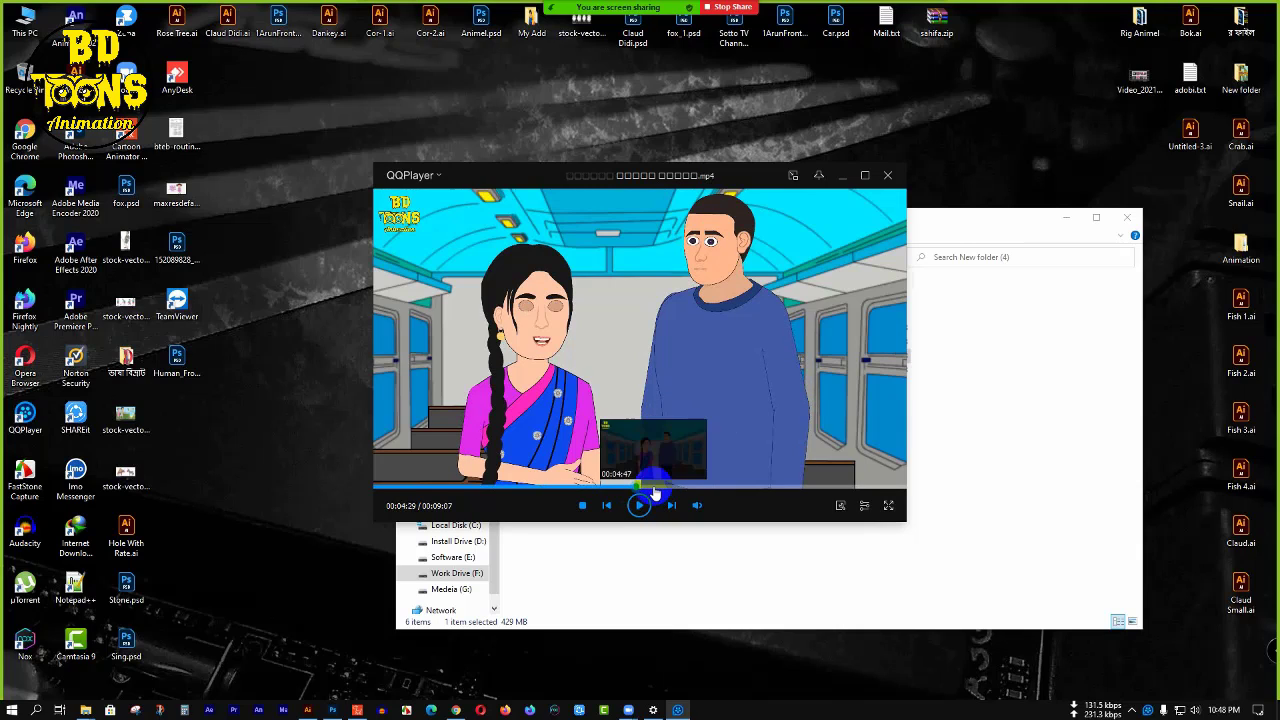
click(888, 508)
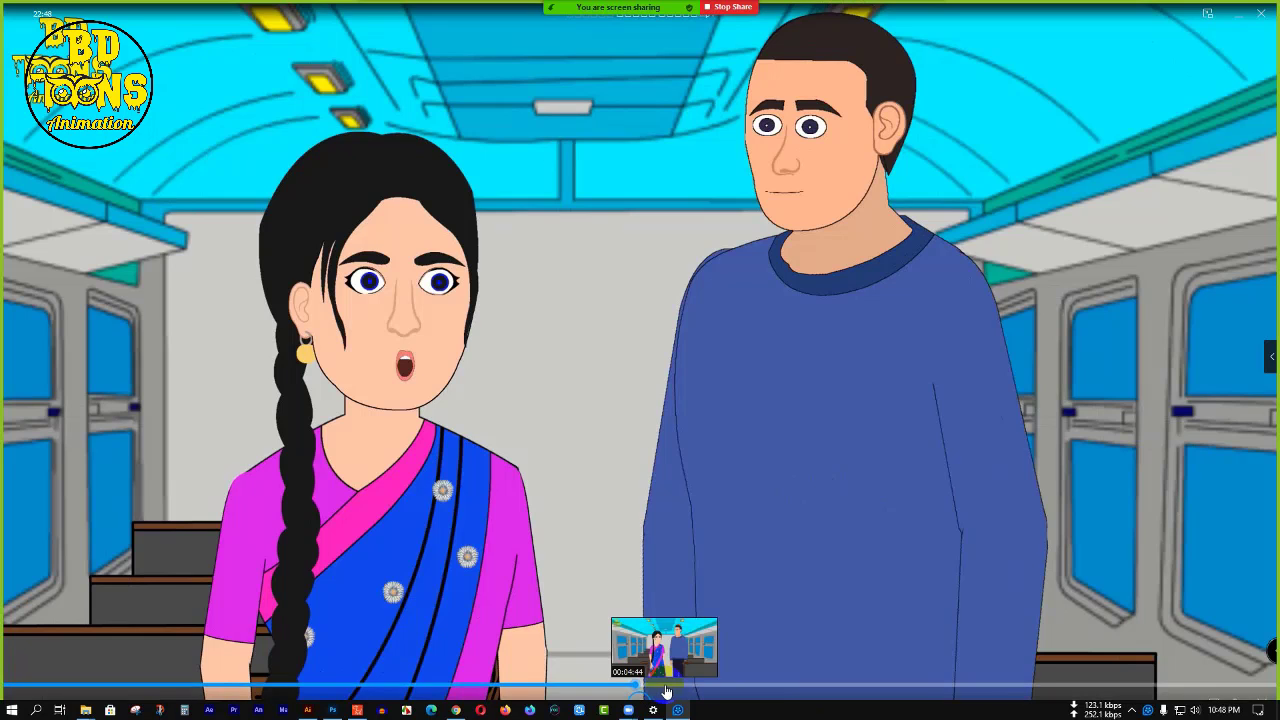
- Shrink the player to its small window, skip the video to about 6:09, and enlarge the view of the characters seen from behind
click(1210, 22)
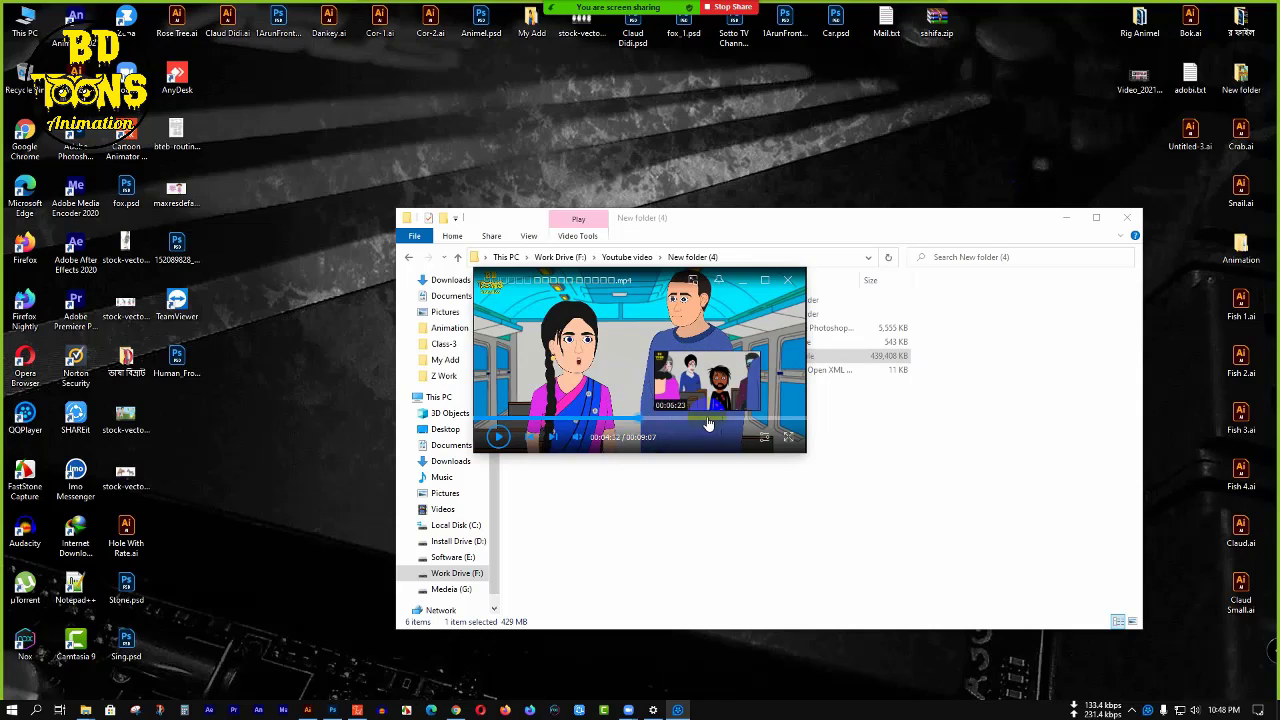
click(700, 422)
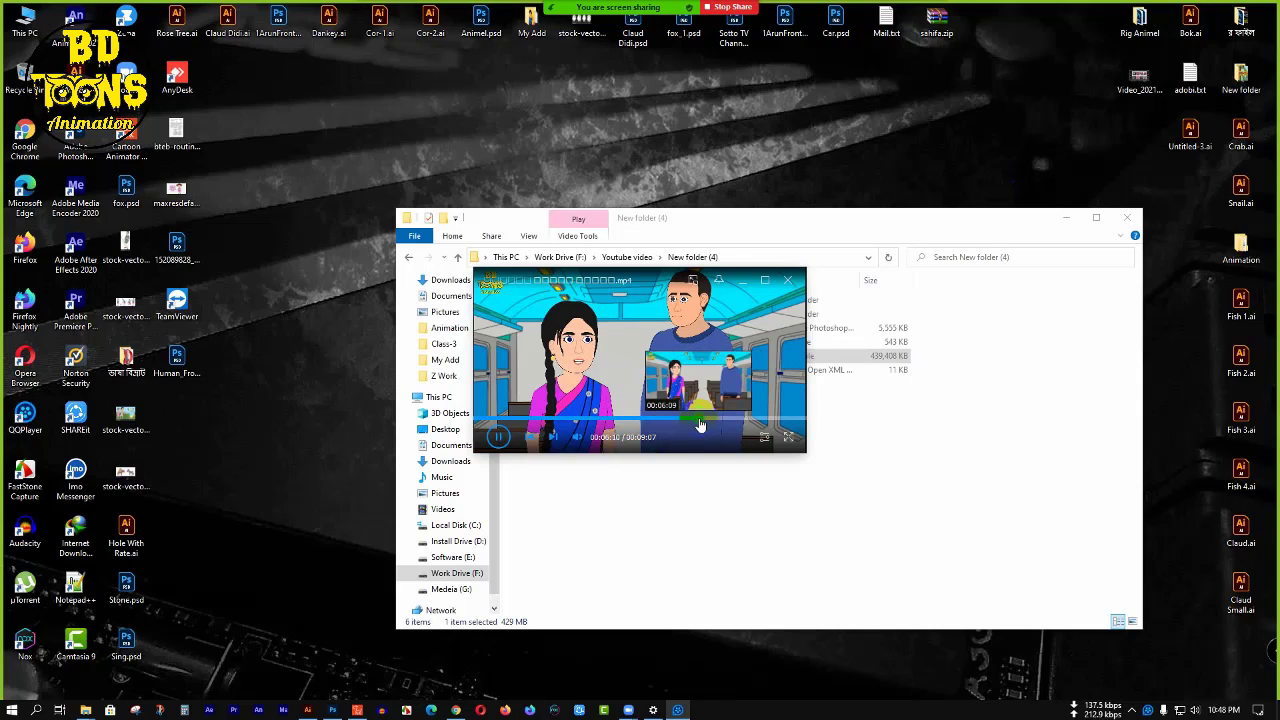
click(760, 291)
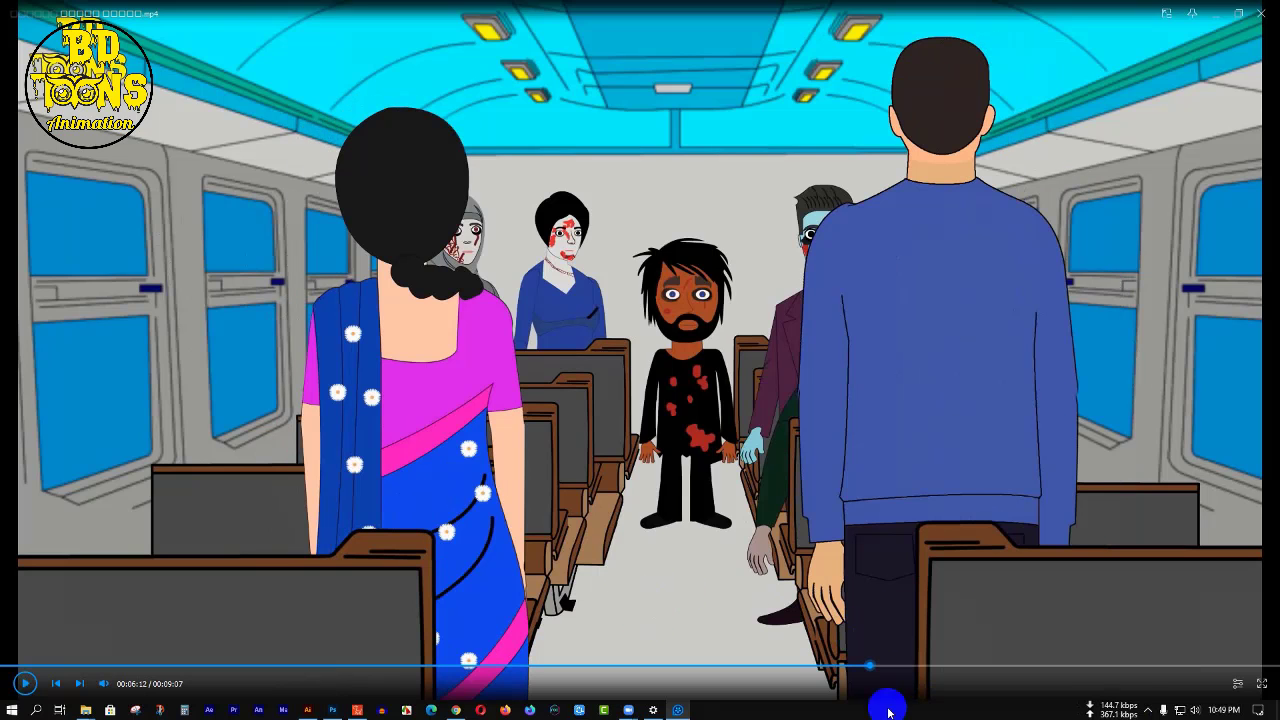
- Replay the train scene from about 6:06 to the characters' back views, and close the player to return to New folder (4)
click(864, 667)
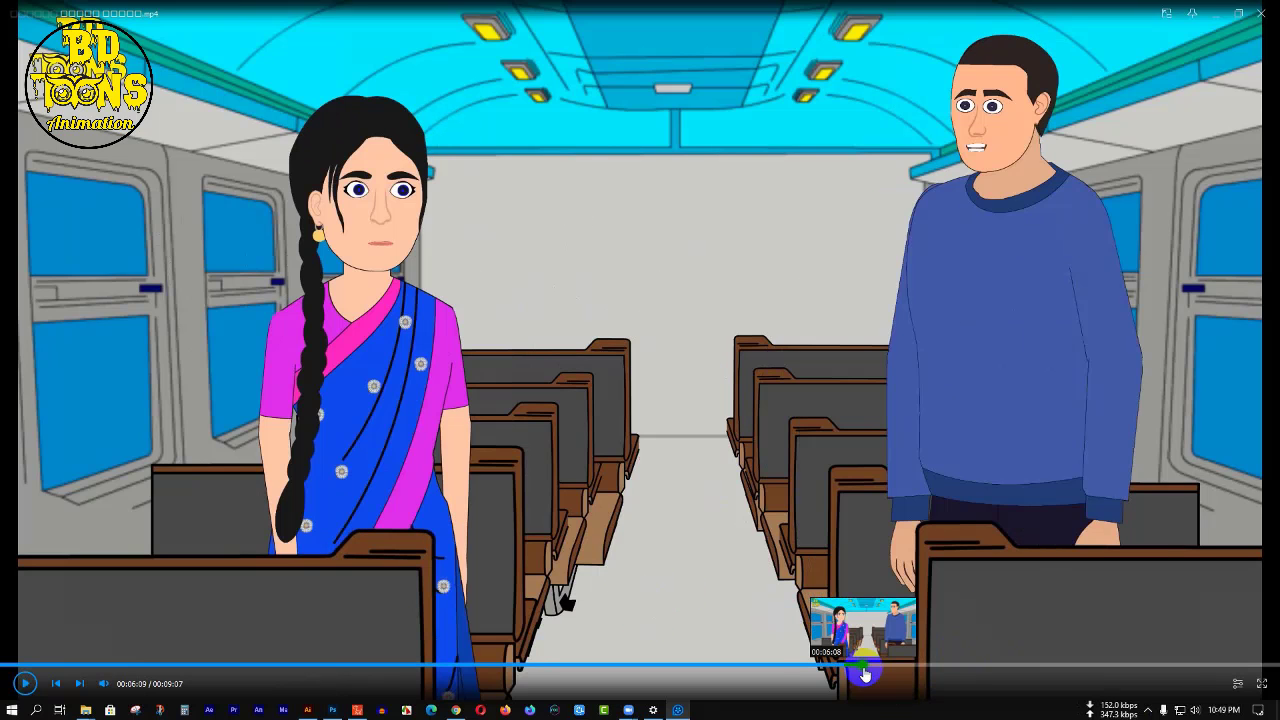
click(857, 668)
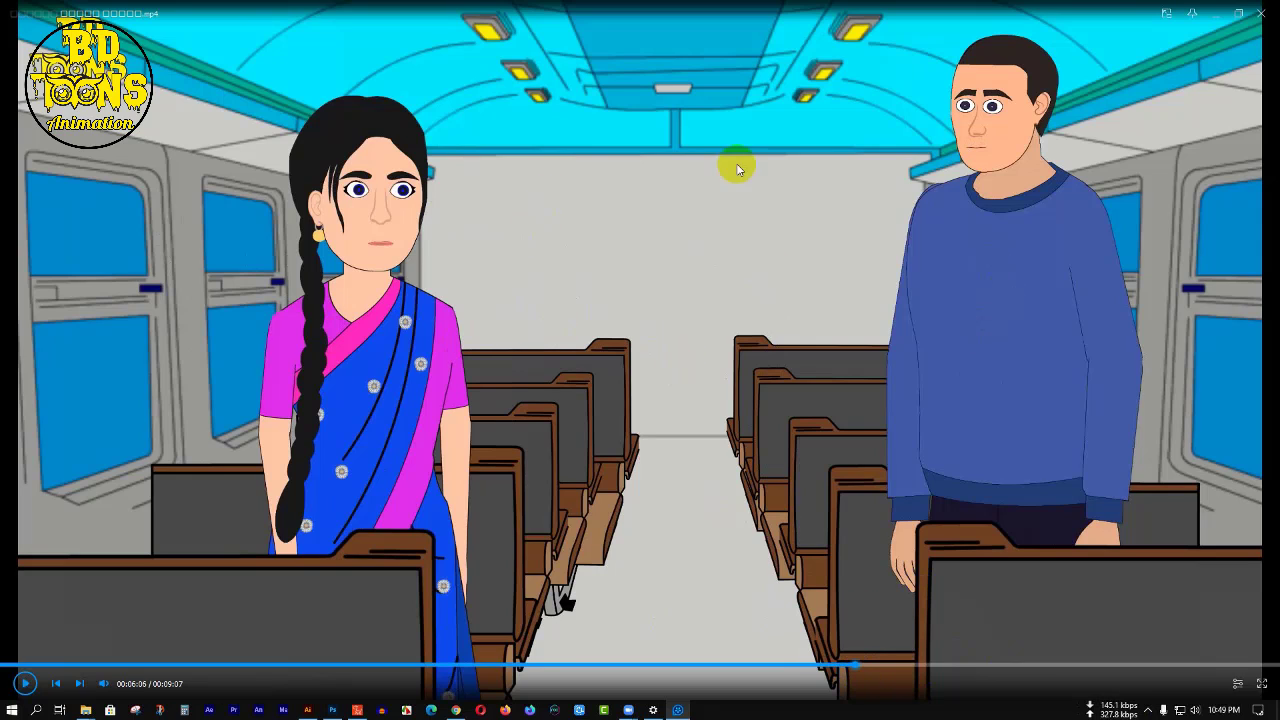
click(722, 388)
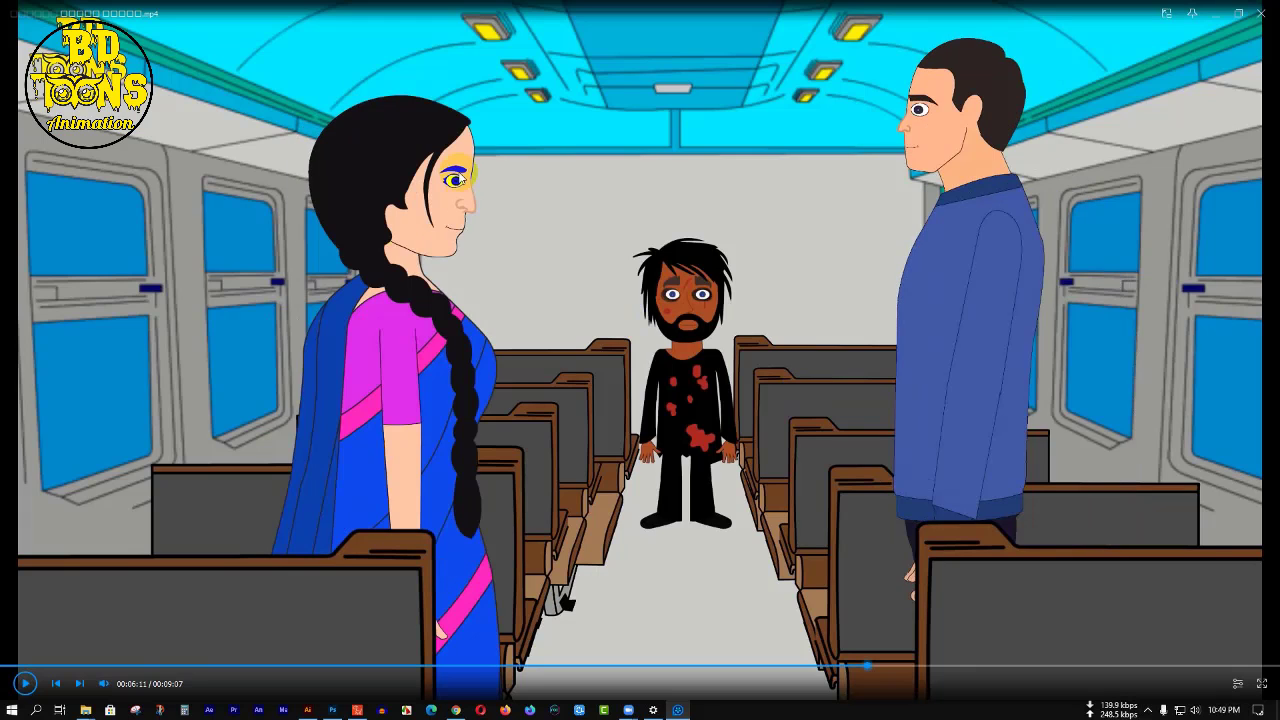
click(380, 350)
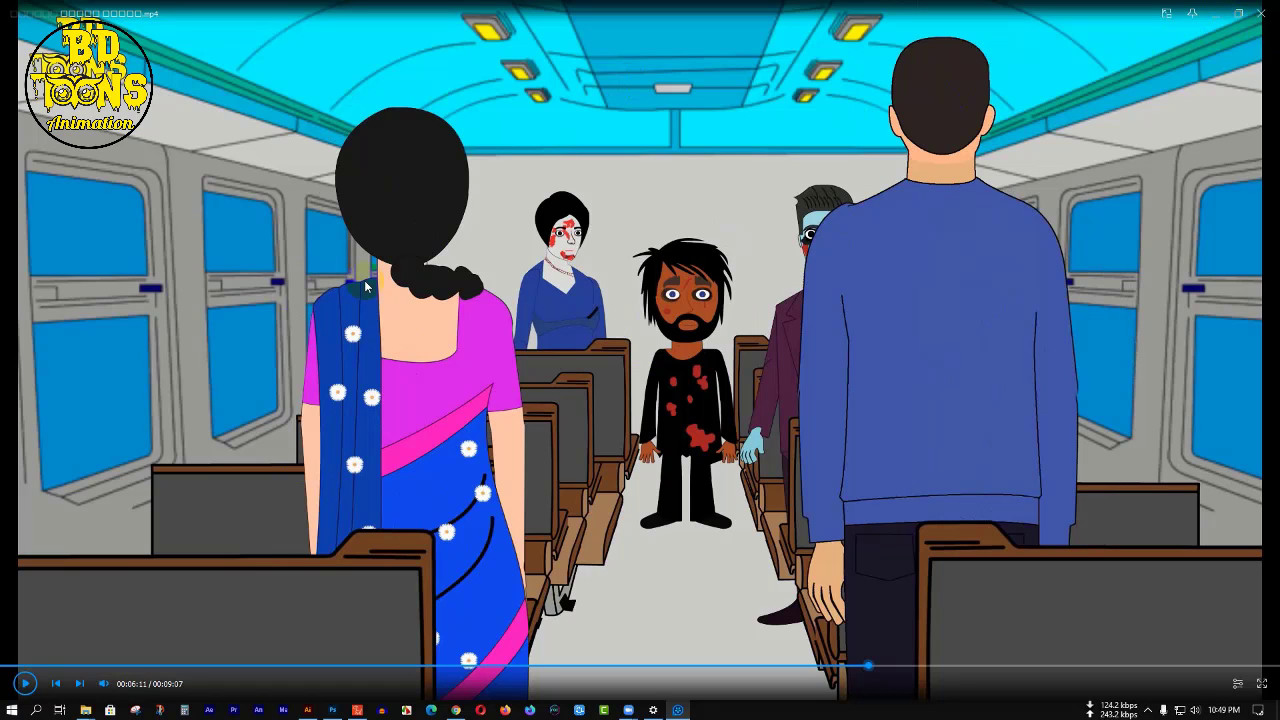
click(1246, 15)
click(752, 209)
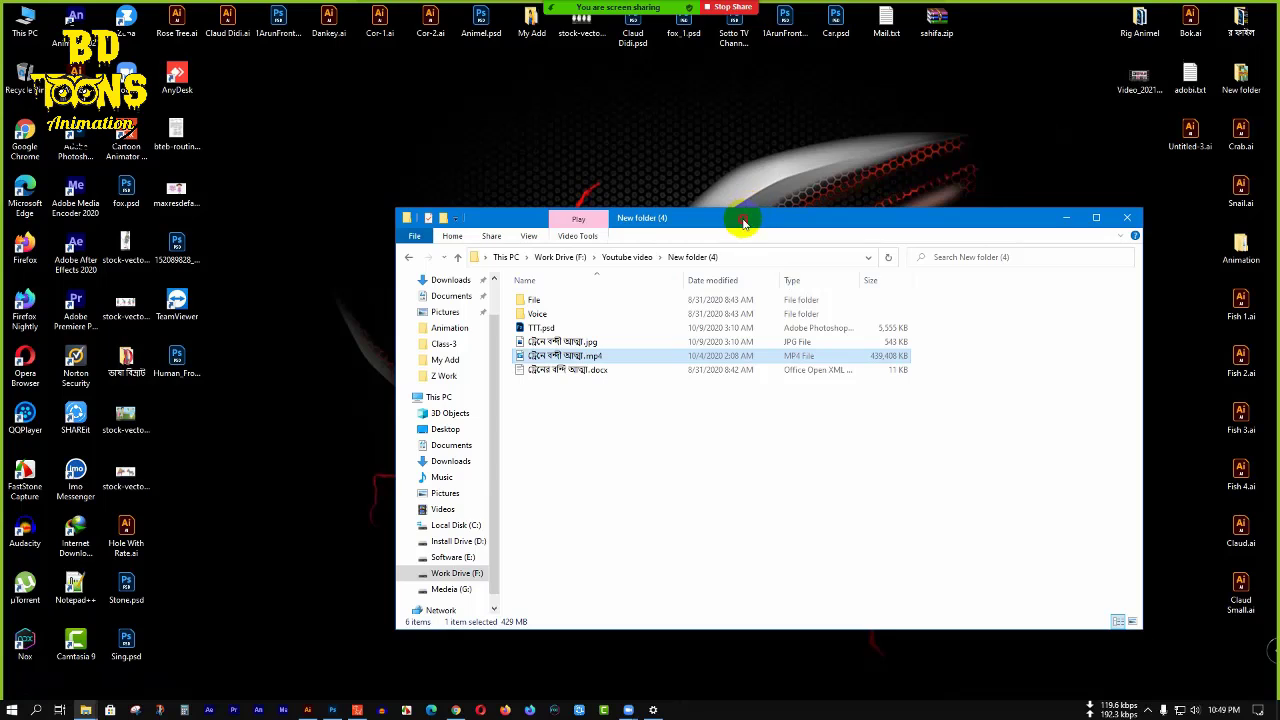
drag(743, 222, 695, 96)
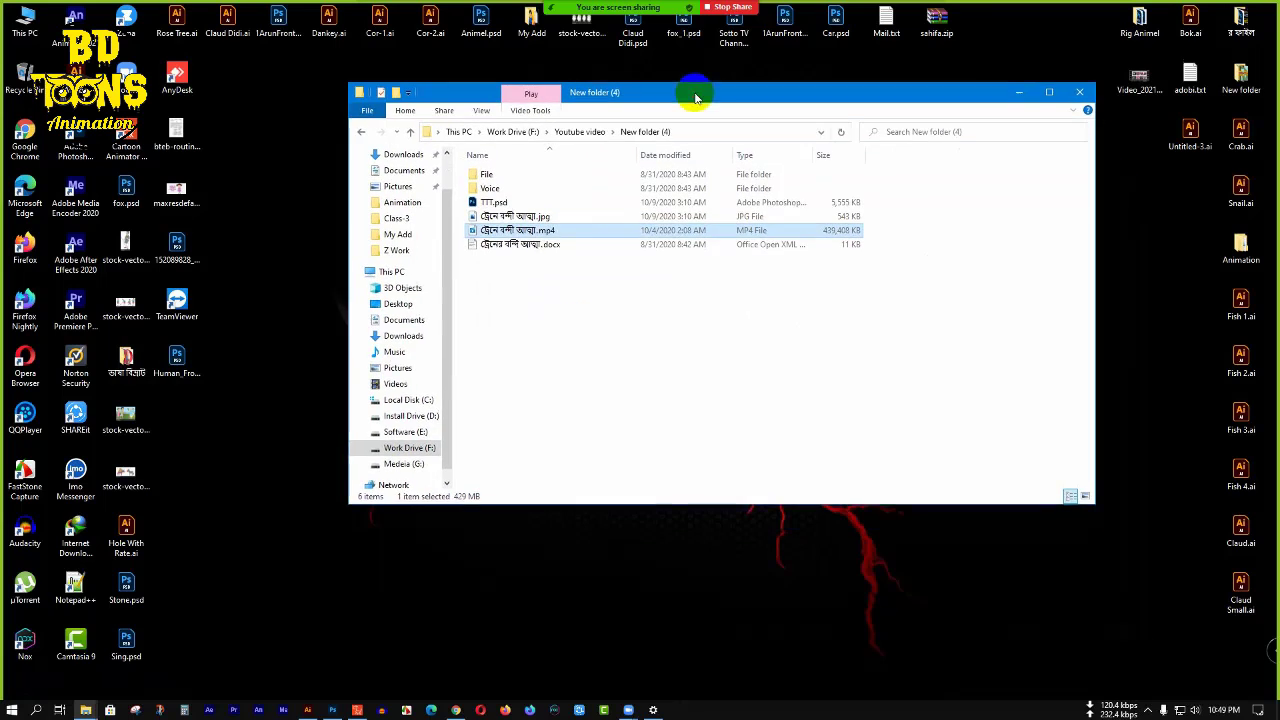
- Switch to Chrome, look further through the 2d boy image results and related turnaround images, and minimize the browser
click(456, 710)
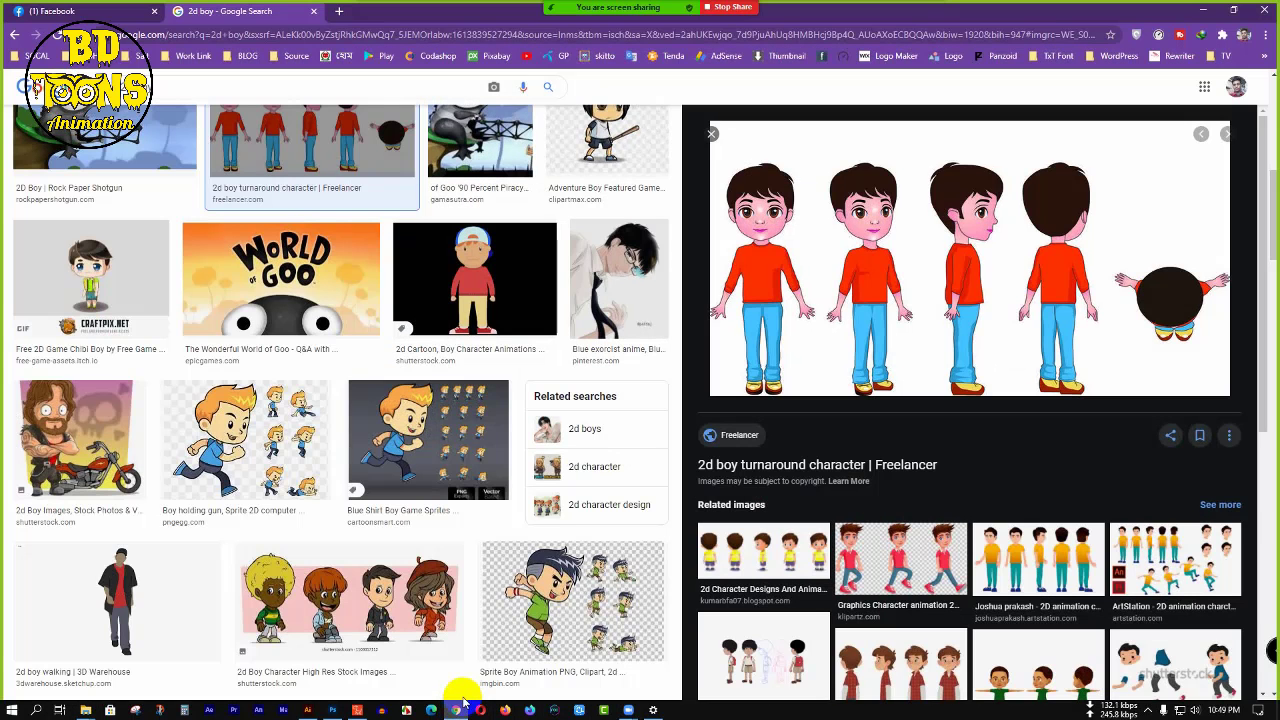
scroll(948, 558, down, 5)
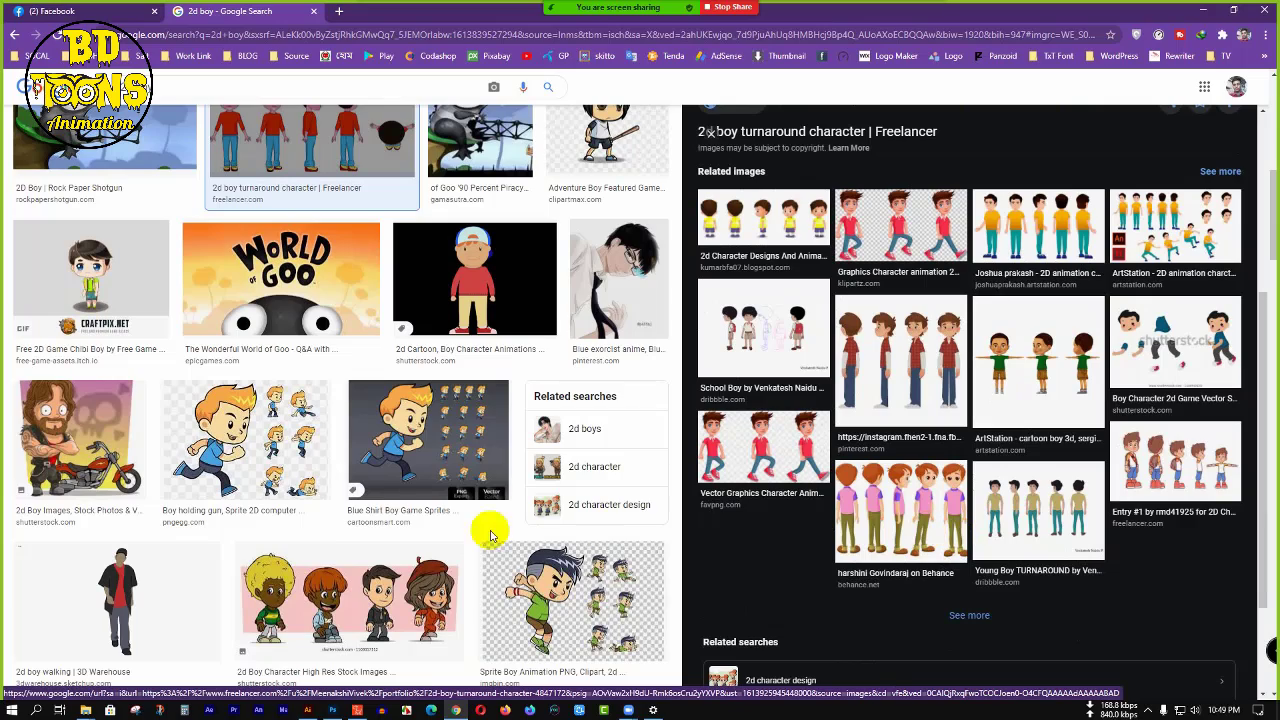
scroll(436, 530, down, 3)
scroll(440, 533, down, 15)
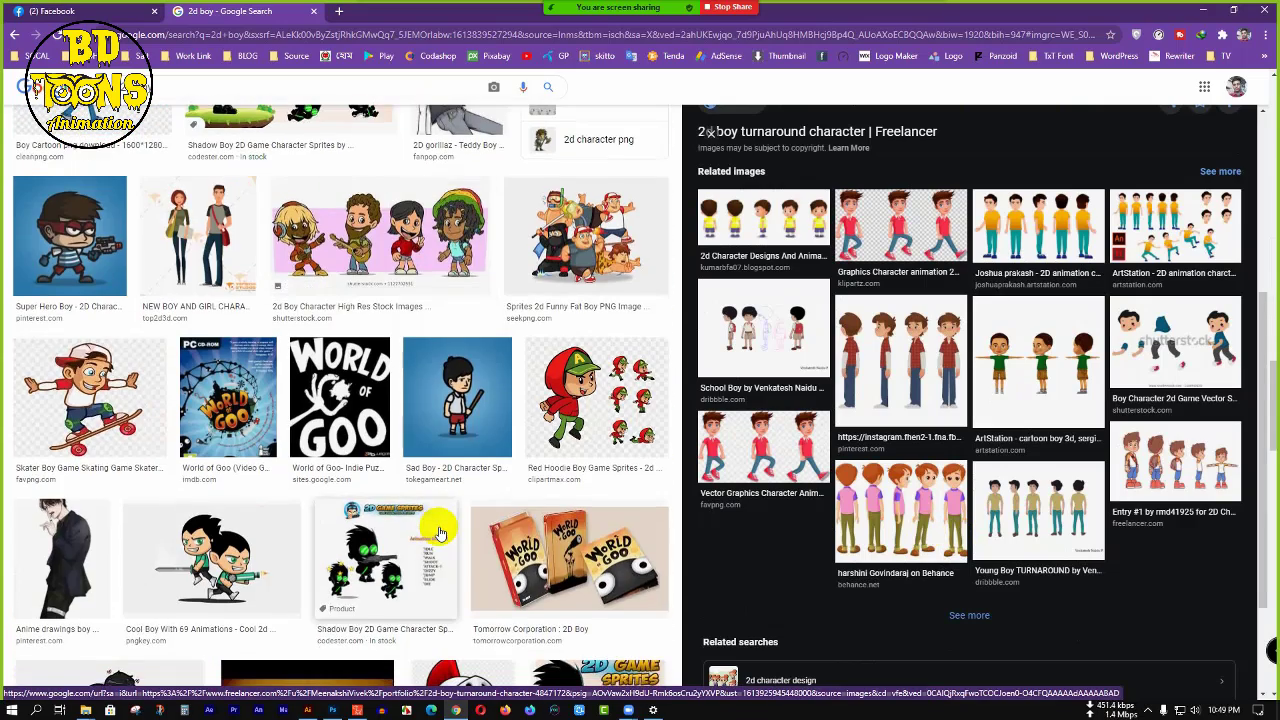
scroll(440, 533, down, 10)
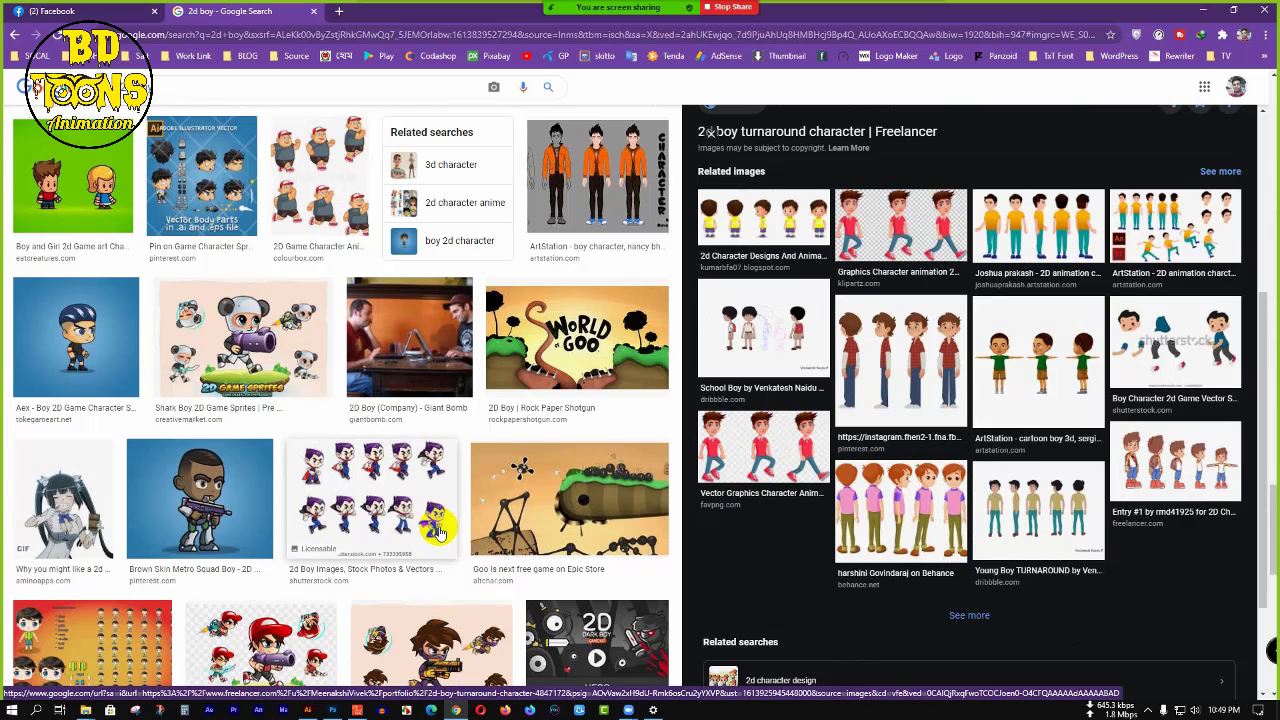
click(1210, 13)
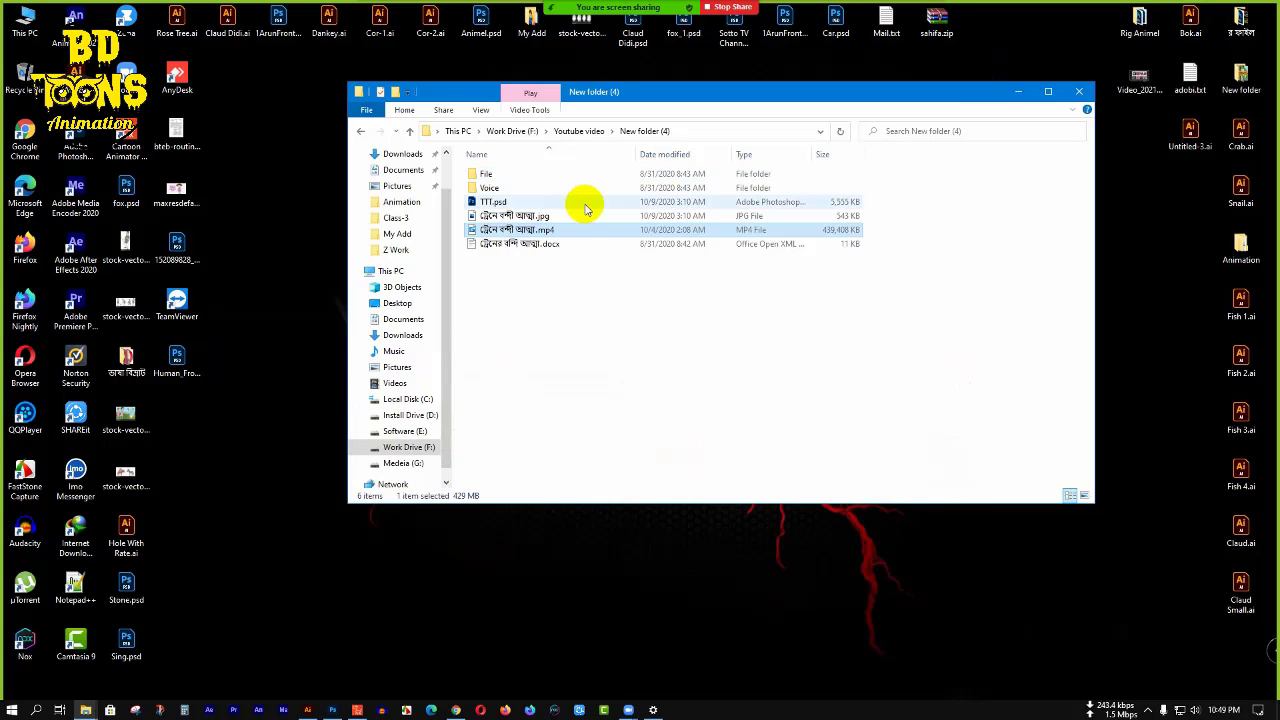
- Open the MP4 video in the default player and skip to about 3:21, where the man and woman talk
double_click(562, 234)
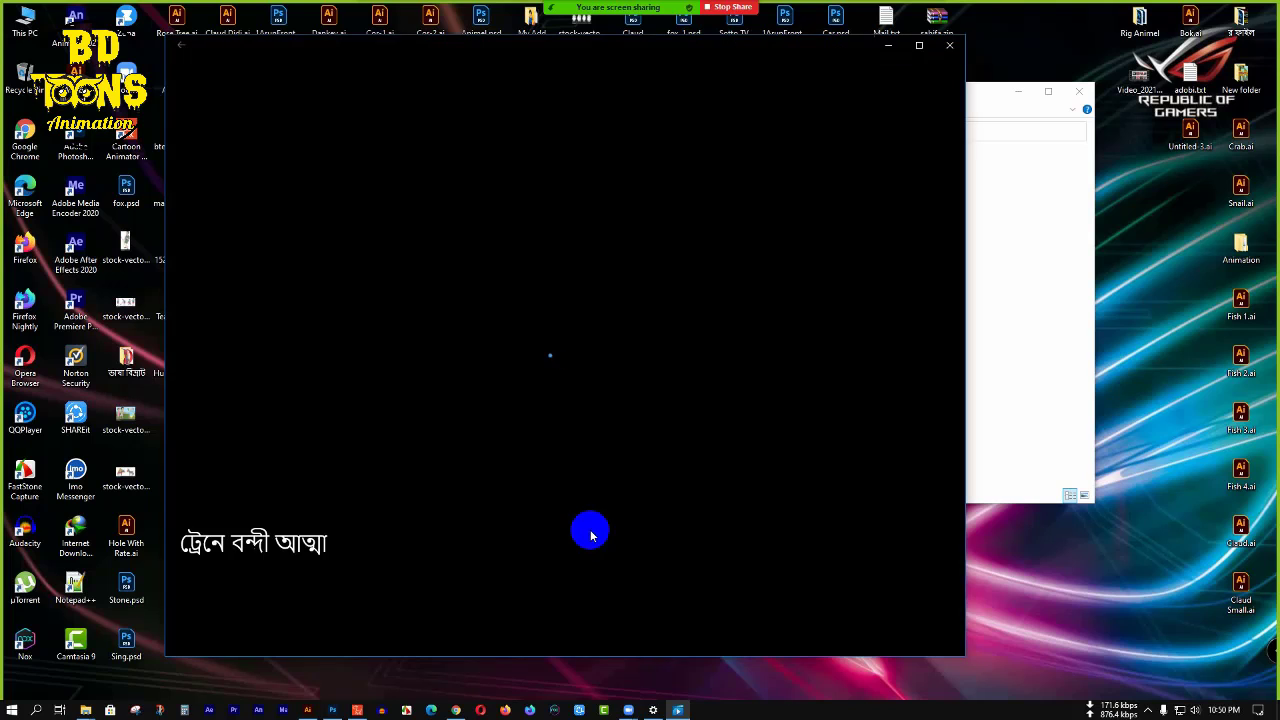
click(295, 596)
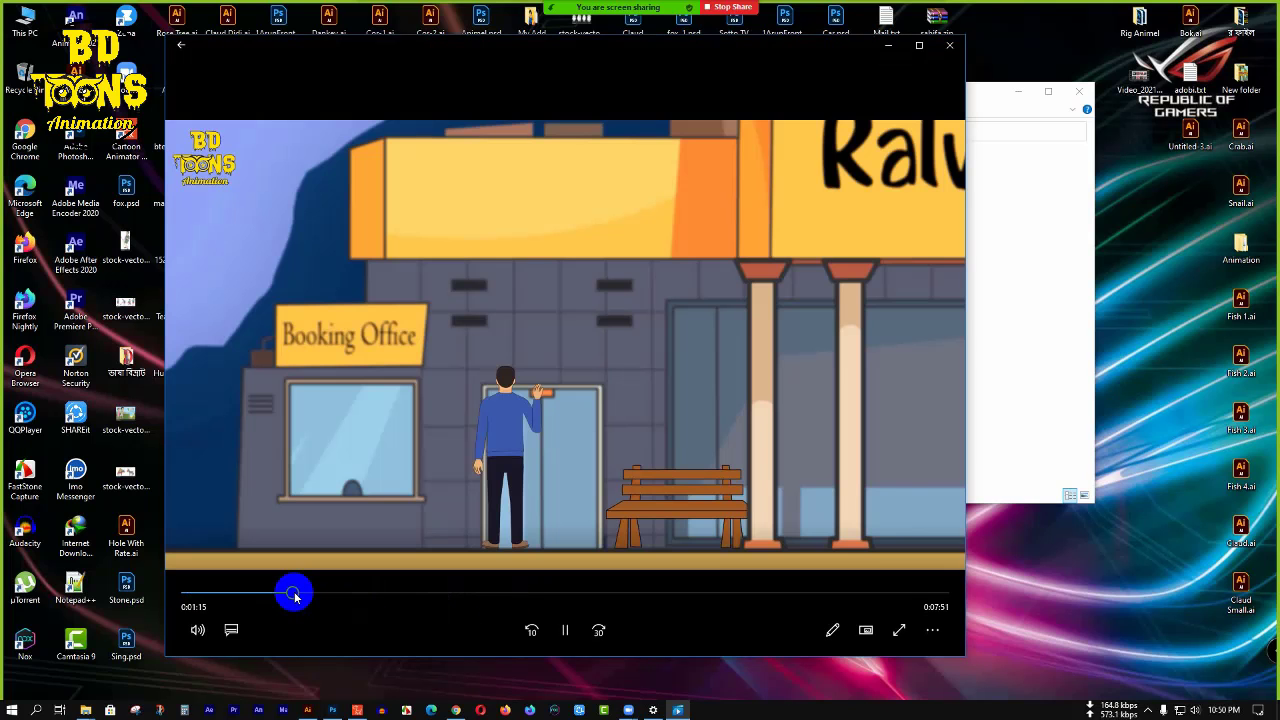
click(468, 596)
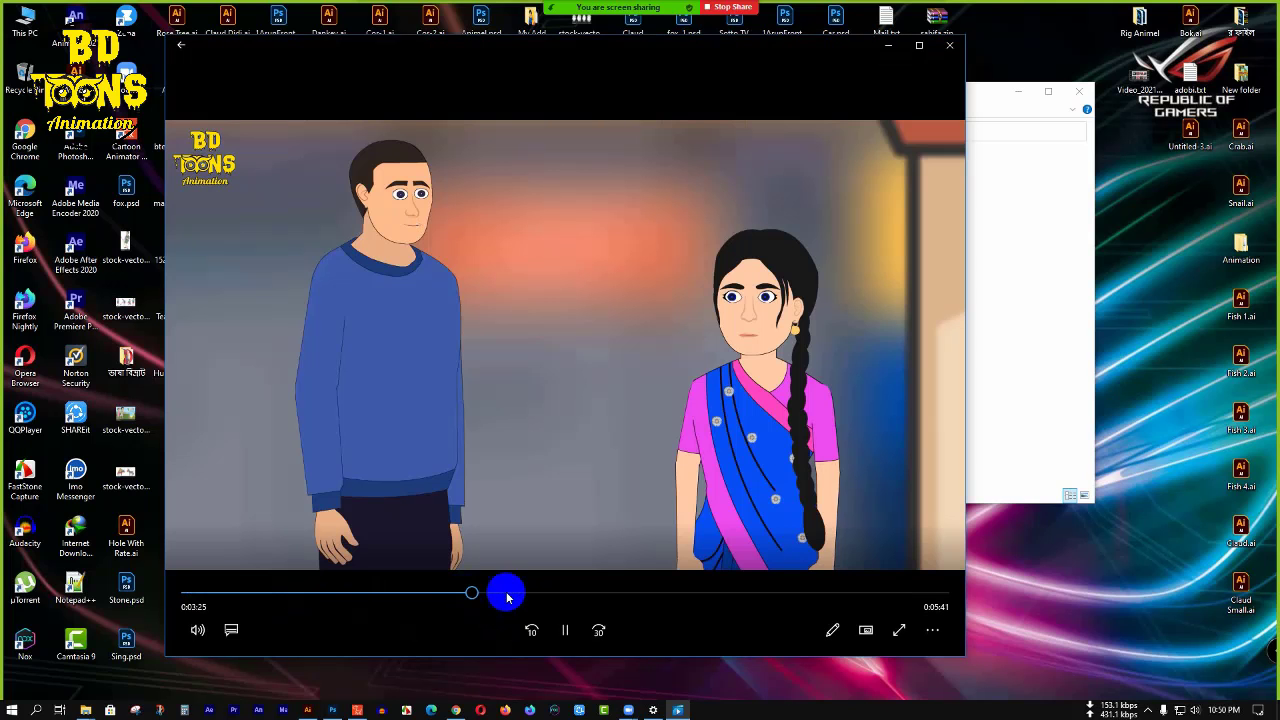
click(409, 596)
click(467, 596)
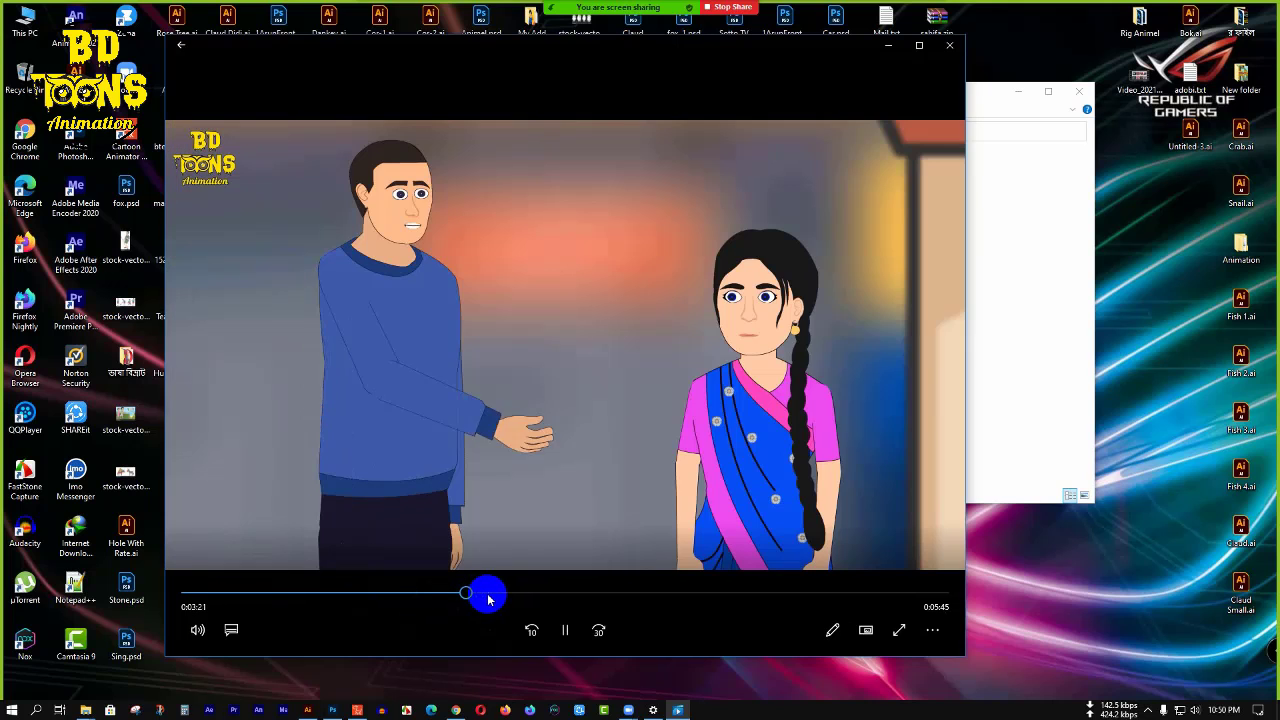
- Skip ahead to the railway station scene, pause at 3:45 on the seated couple, and close the player and folder windows
click(491, 596)
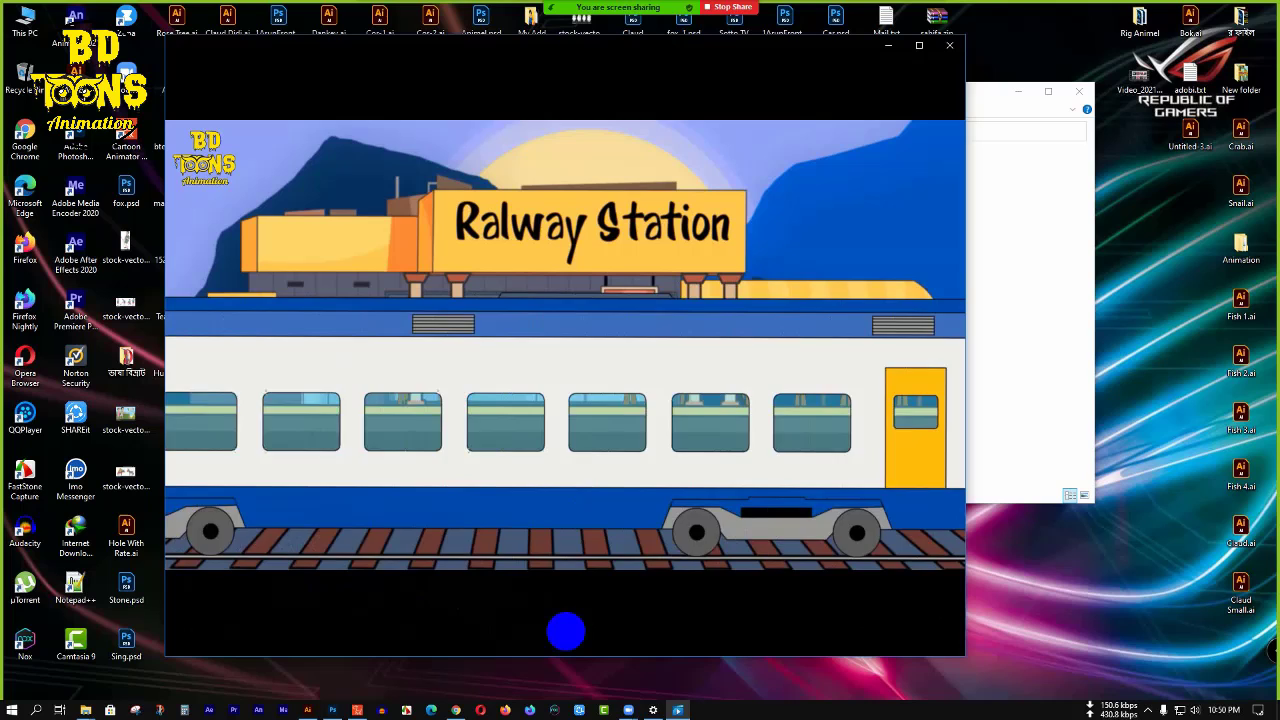
click(566, 631)
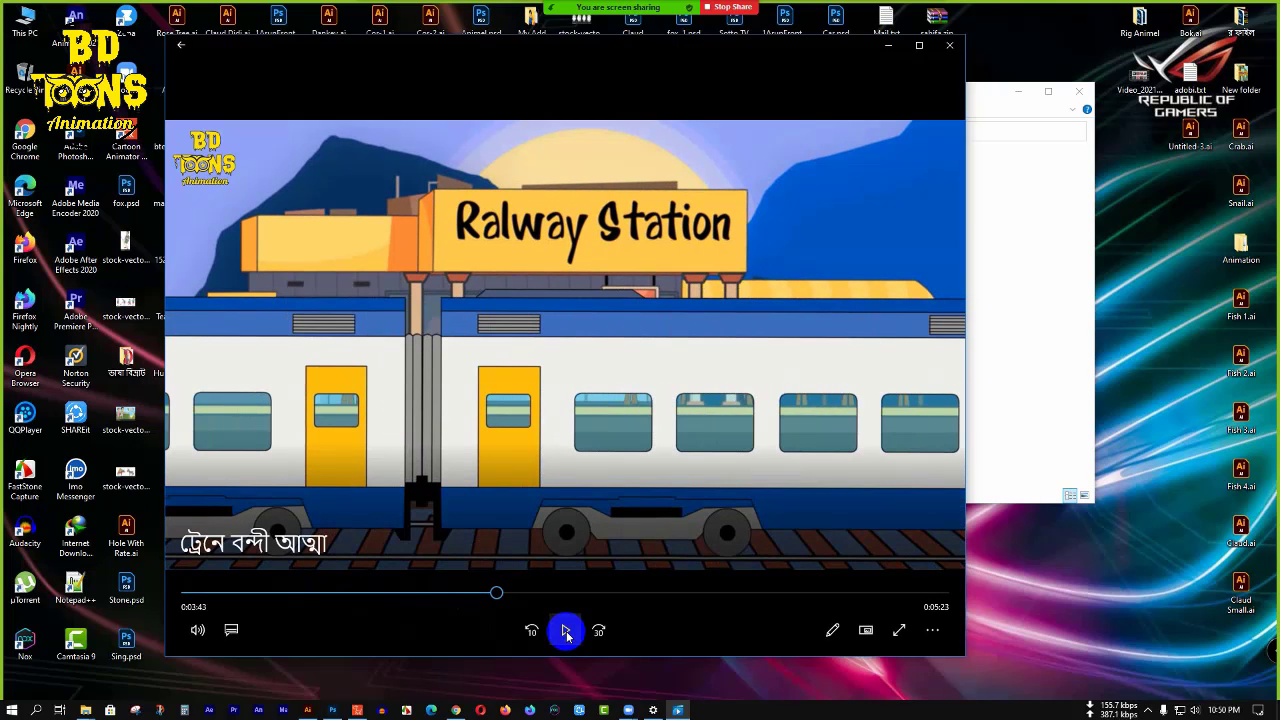
click(566, 631)
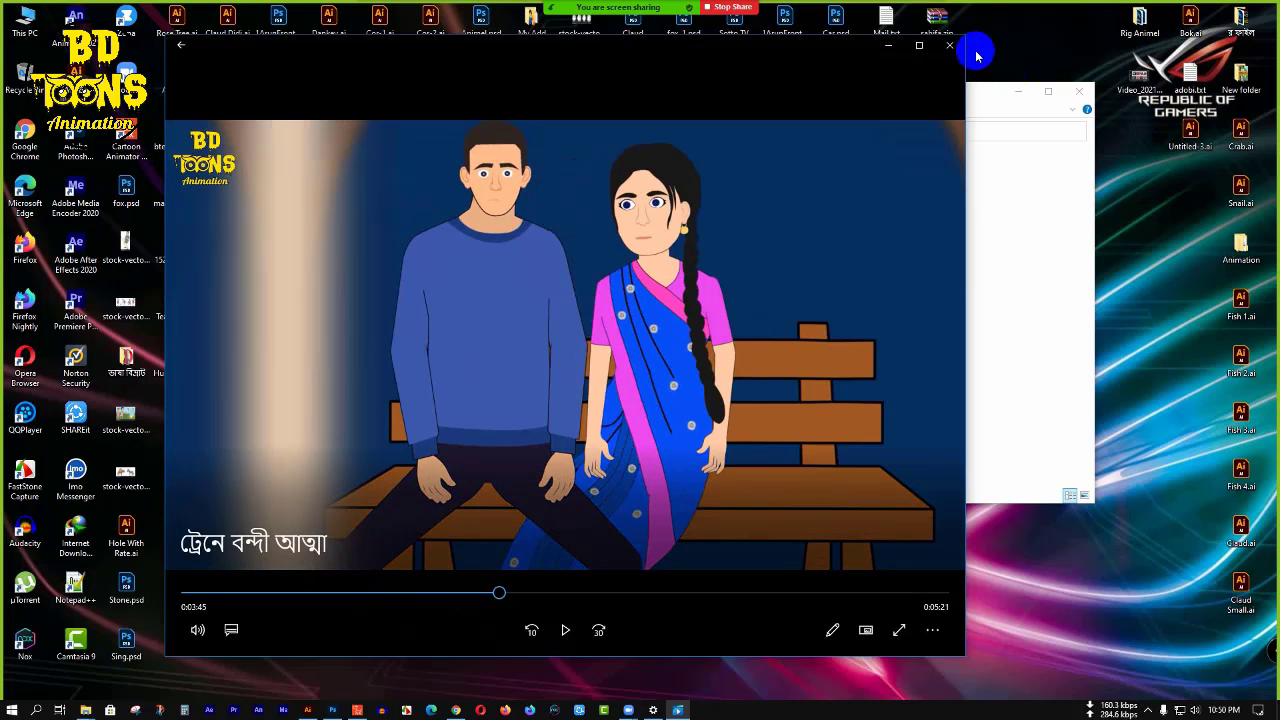
click(949, 45)
click(1081, 93)
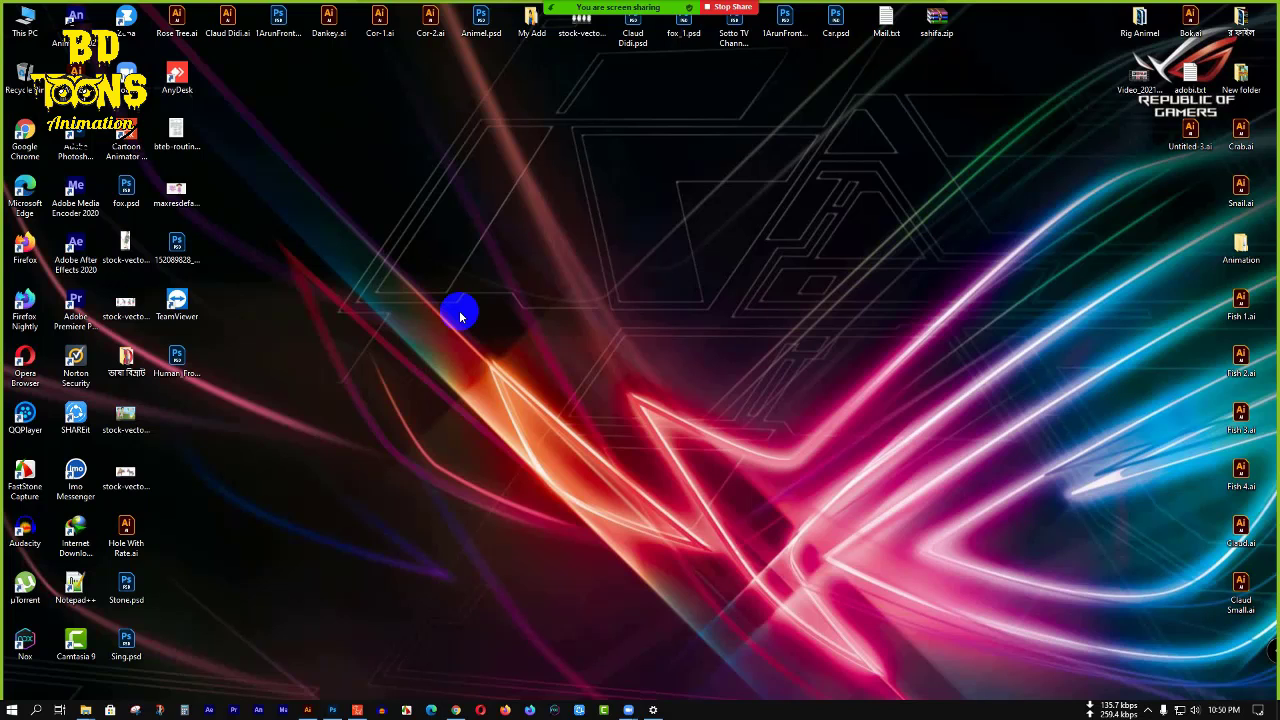
right_click(524, 197)
click(600, 263)
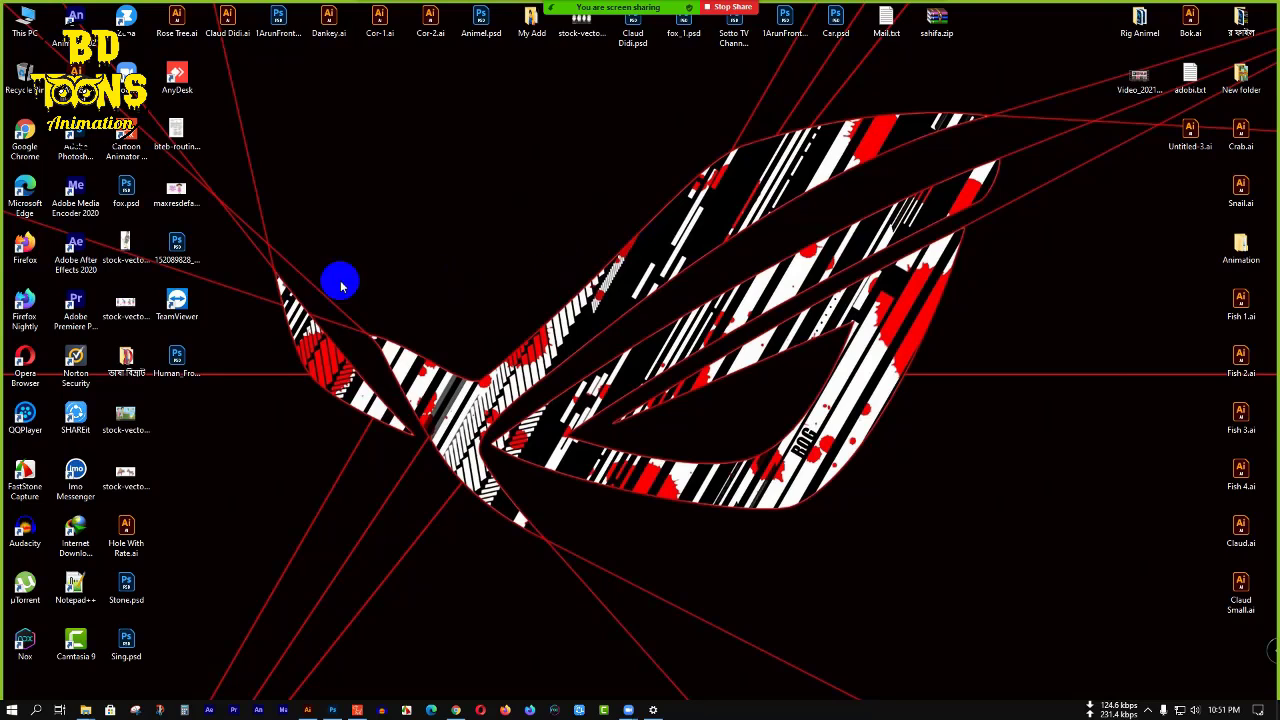
mouse_move(1026, 96)
mouse_down()
mouse_move(523, 514)
mouse_move(257, 600)
mouse_move(260, 560)
mouse_move(680, 352)
mouse_move(952, 192)
mouse_move(1026, 100)
mouse_move(1010, 102)
mouse_up()
mouse_move(1011, 98)
mouse_down()
mouse_move(966, 240)
mouse_move(373, 551)
mouse_move(258, 577)
mouse_move(280, 551)
mouse_move(1063, 126)
mouse_move(1029, 83)
mouse_move(998, 106)
mouse_up()
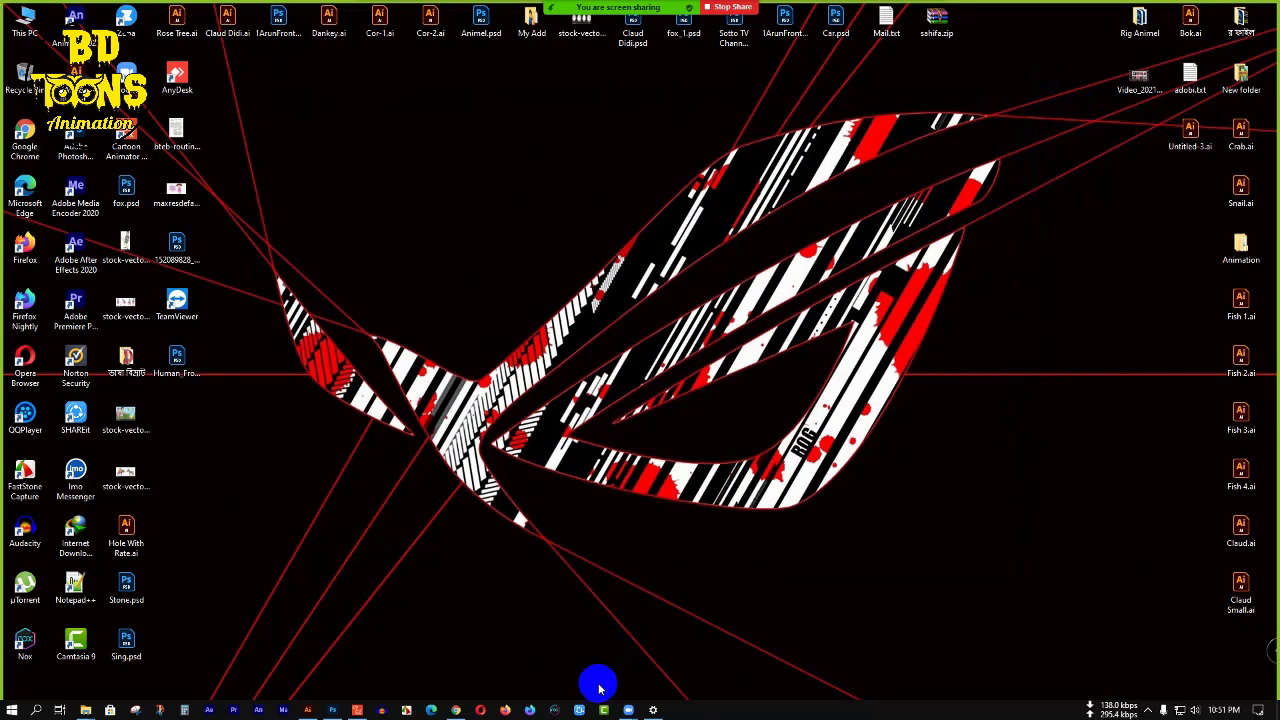
mouse_move(630, 710)
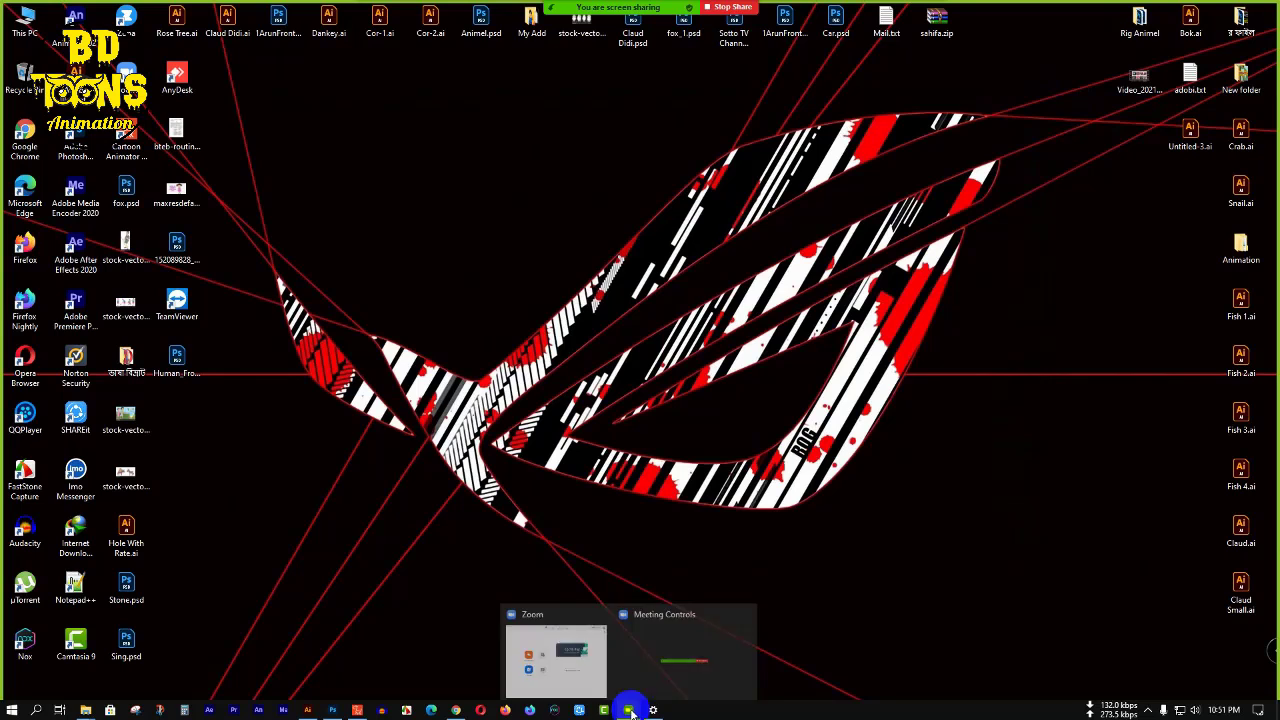
right_click(592, 123)
click(641, 184)
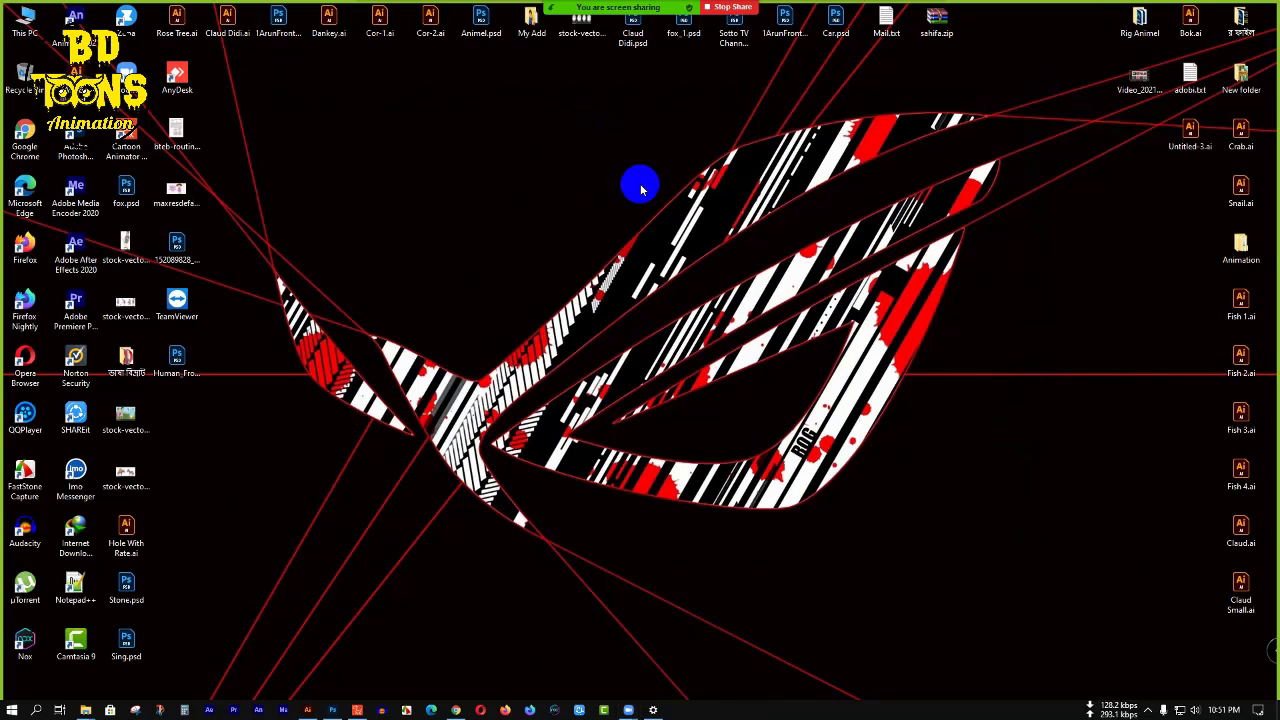
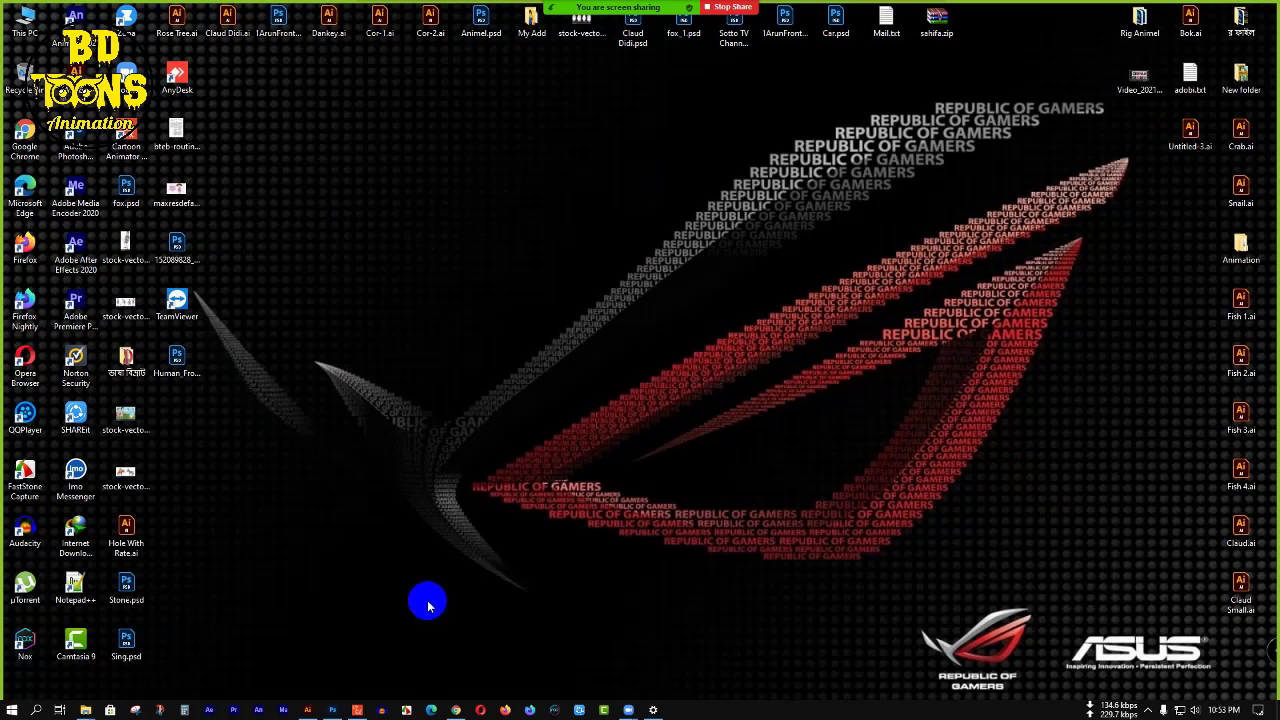
- Switch to Cartoon Animator 4, move the Demo Rig girl slightly up and to the left on the stage, and deselect her
click(358, 710)
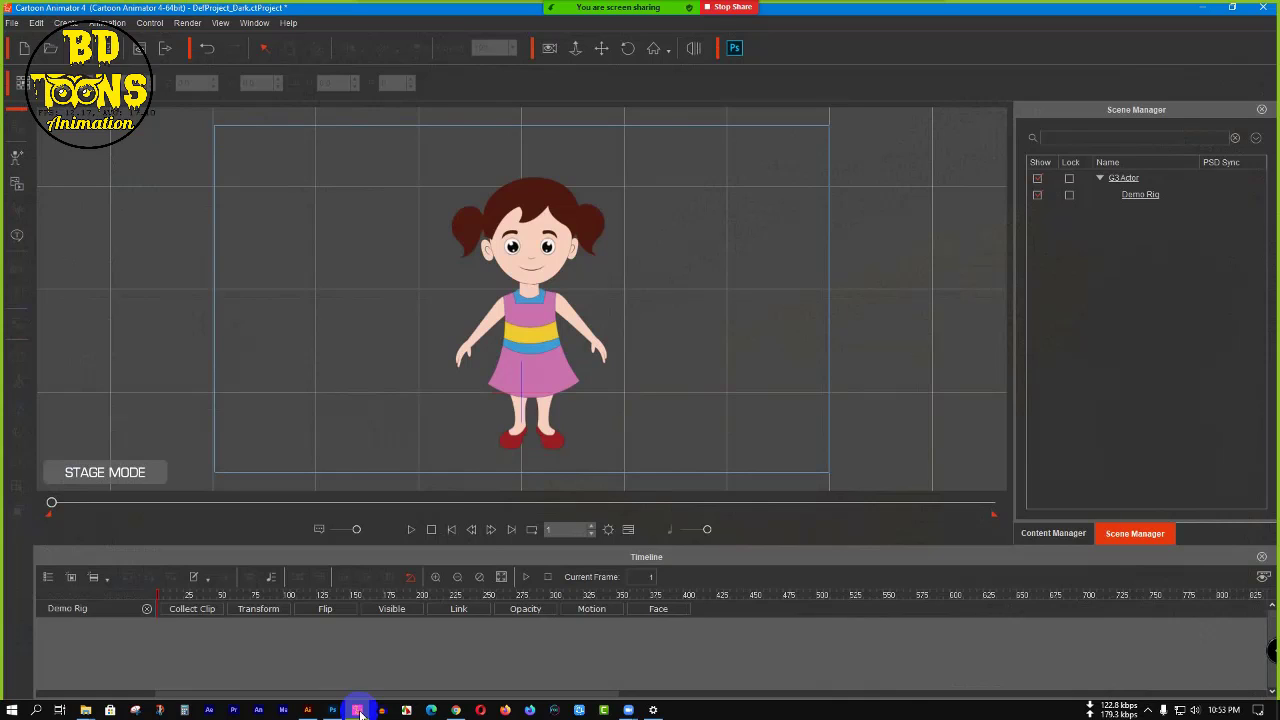
drag(680, 204, 435, 395)
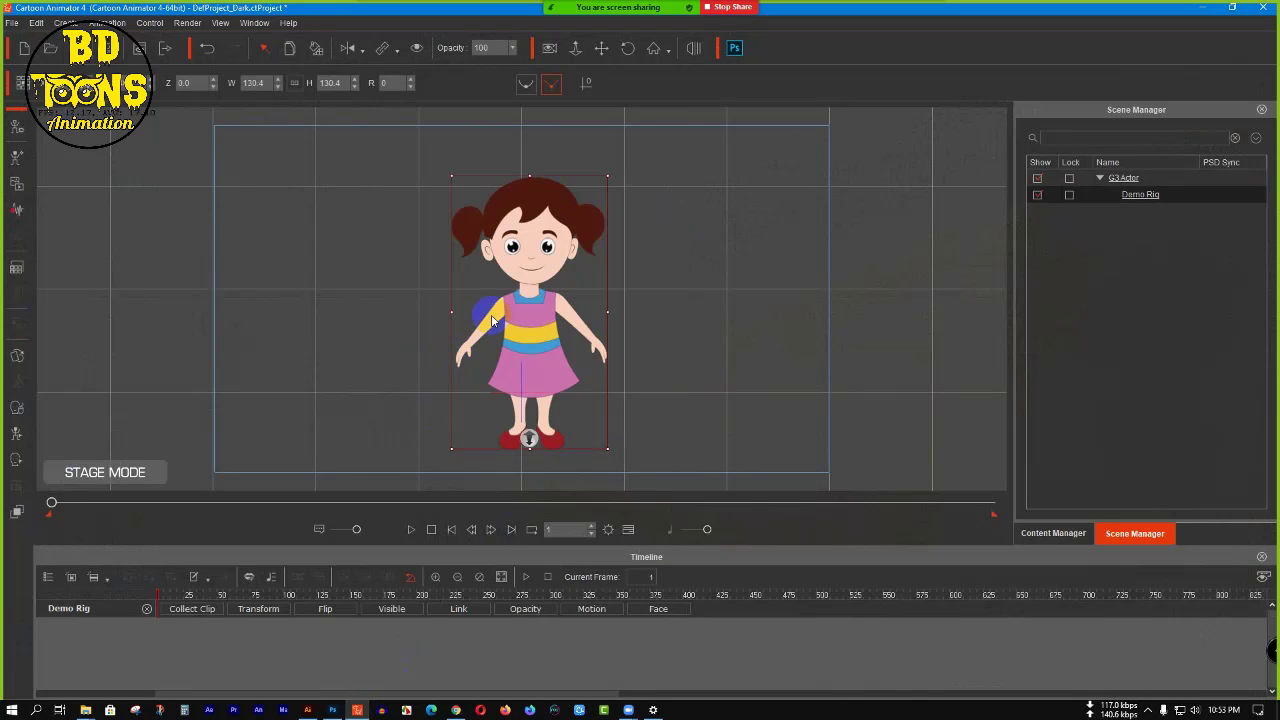
mouse_move(540, 232)
mouse_down()
mouse_move(523, 232)
mouse_move(528, 222)
mouse_up()
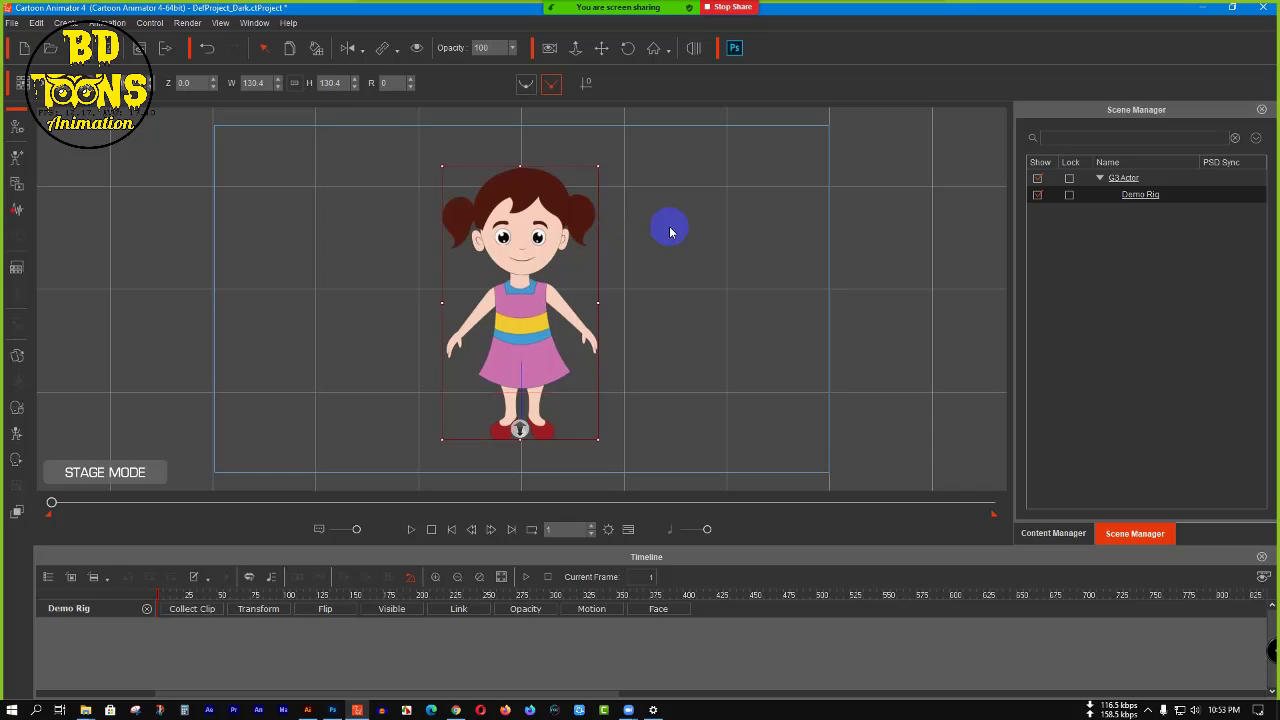
drag(531, 224, 531, 224)
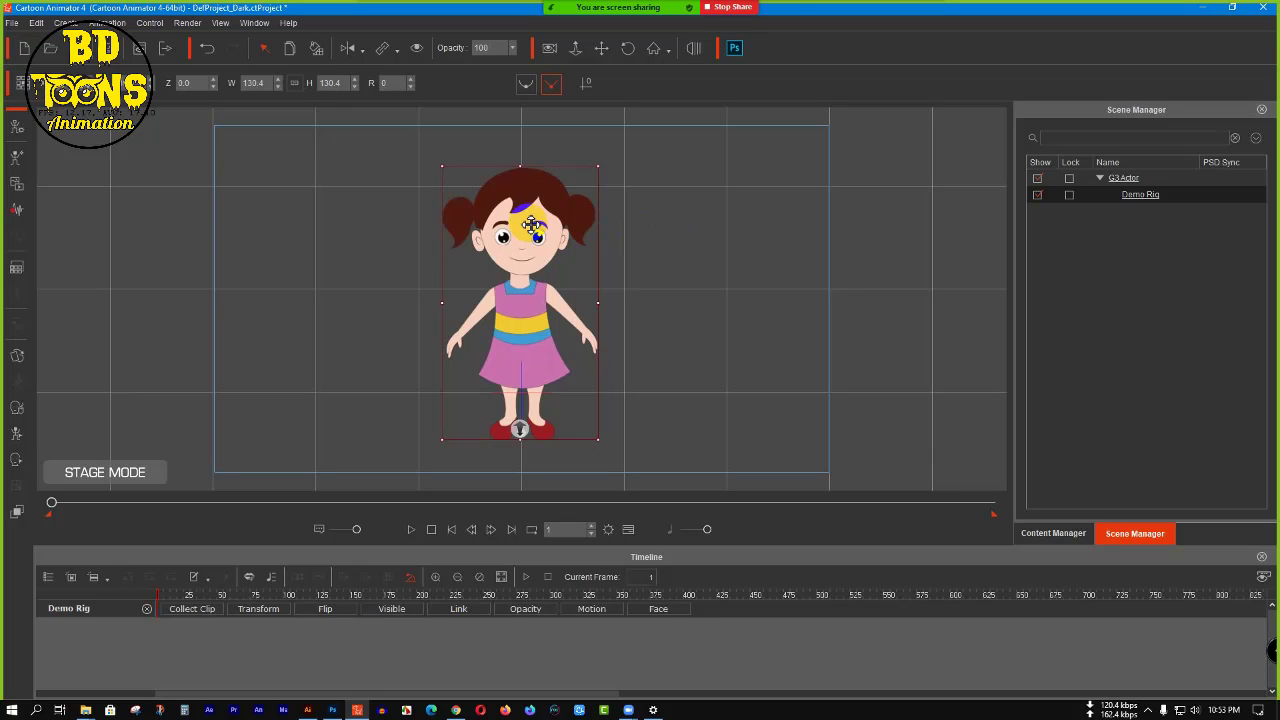
click(649, 250)
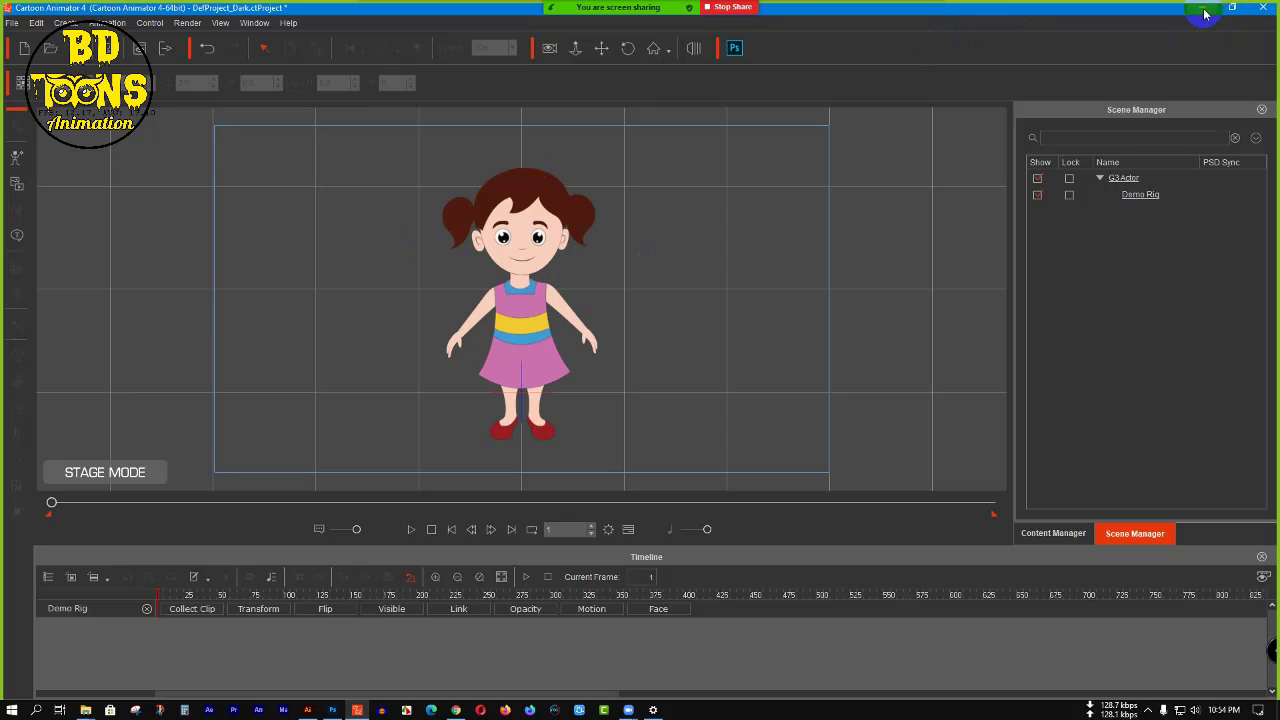
click(1205, 13)
right_click(682, 187)
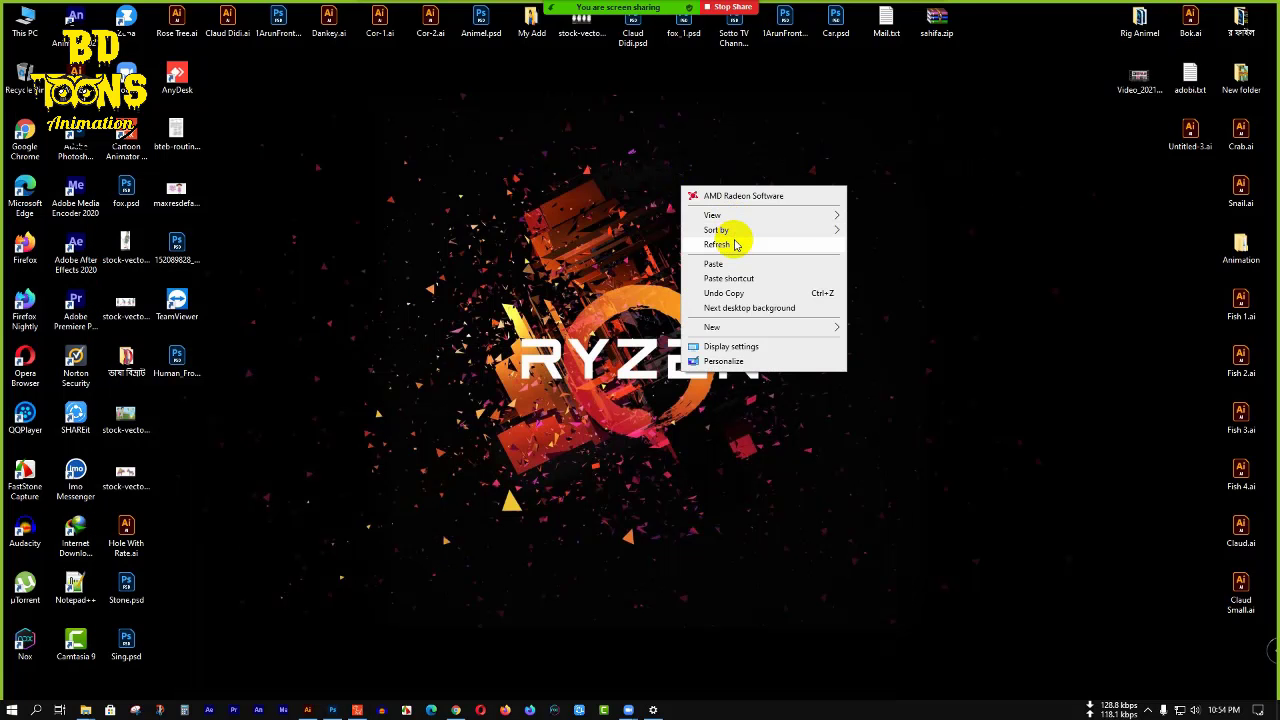
click(735, 245)
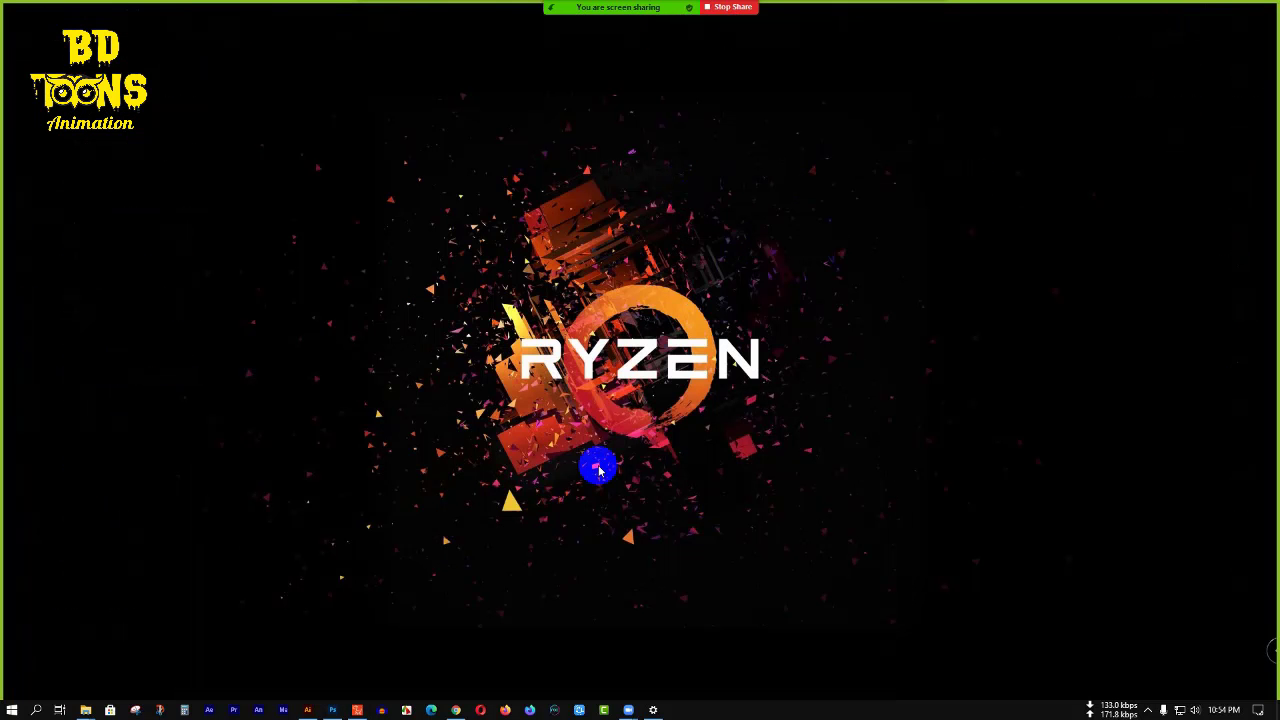
- Return to Cartoon Animator 4, scale the Demo Rig girl up and back down, and reposition her whole figure inside the camera frame
click(350, 710)
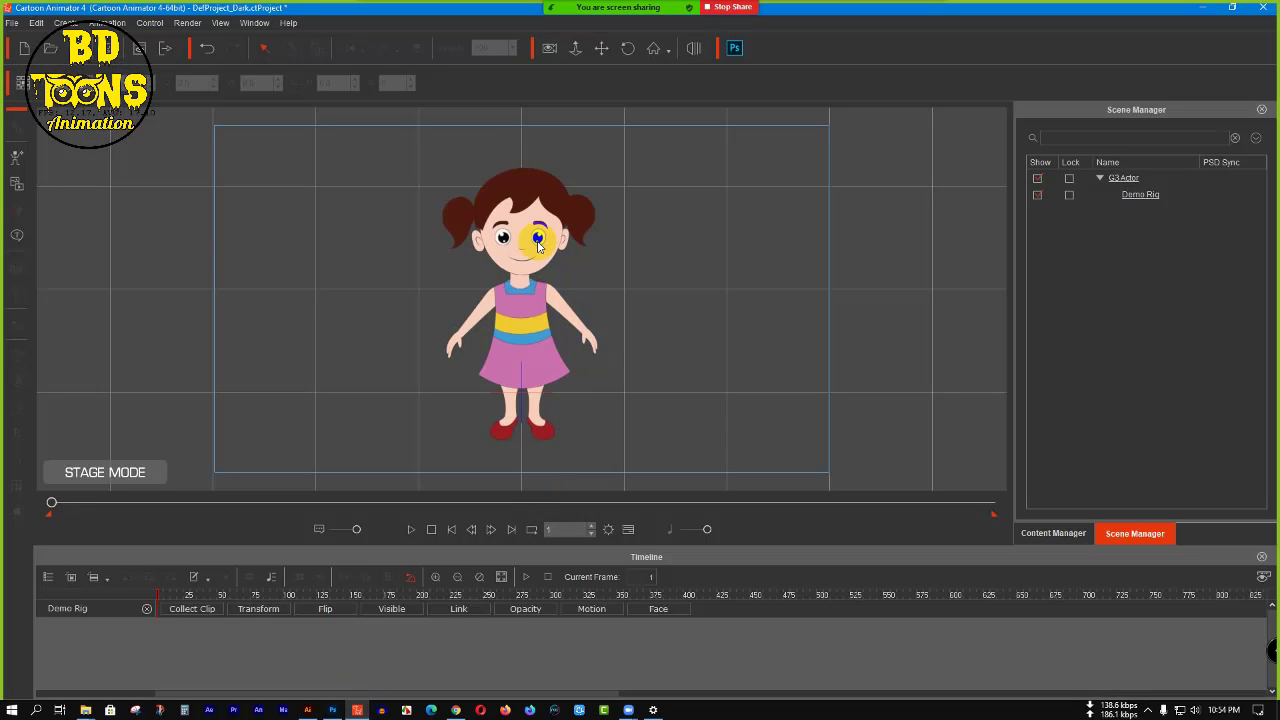
click(560, 206)
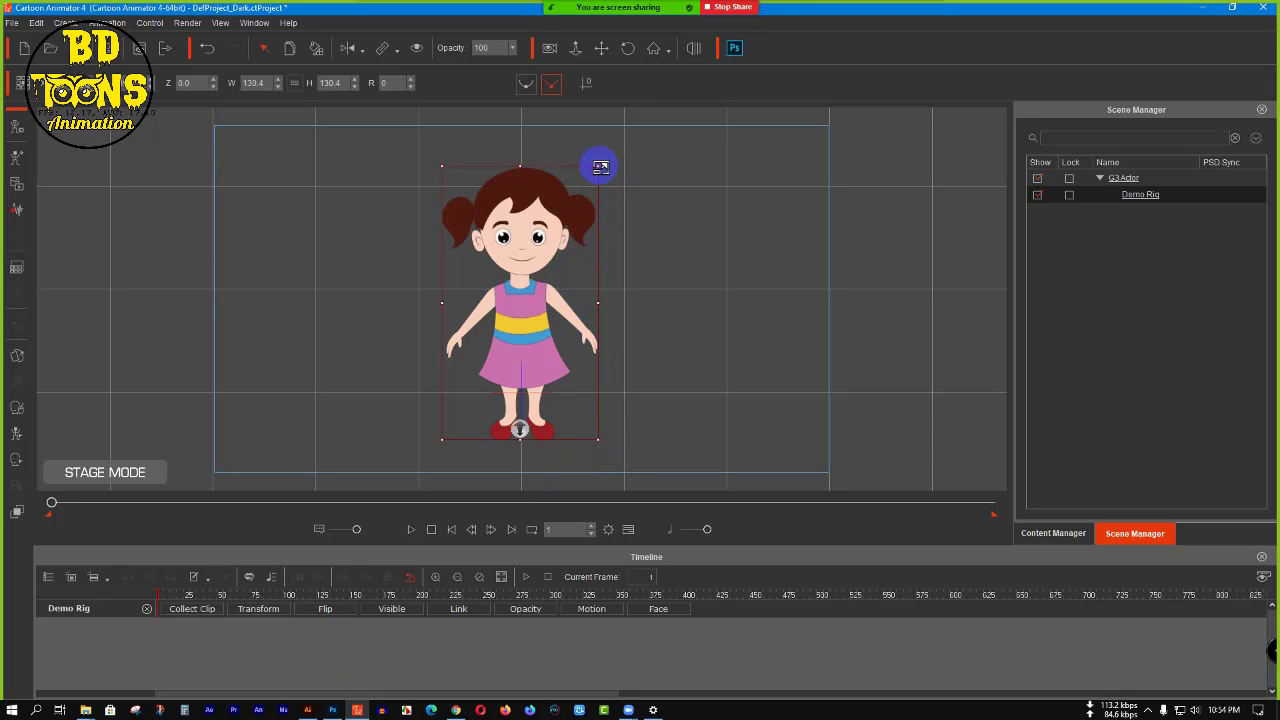
drag(603, 166, 838, 63)
drag(528, 266, 507, 393)
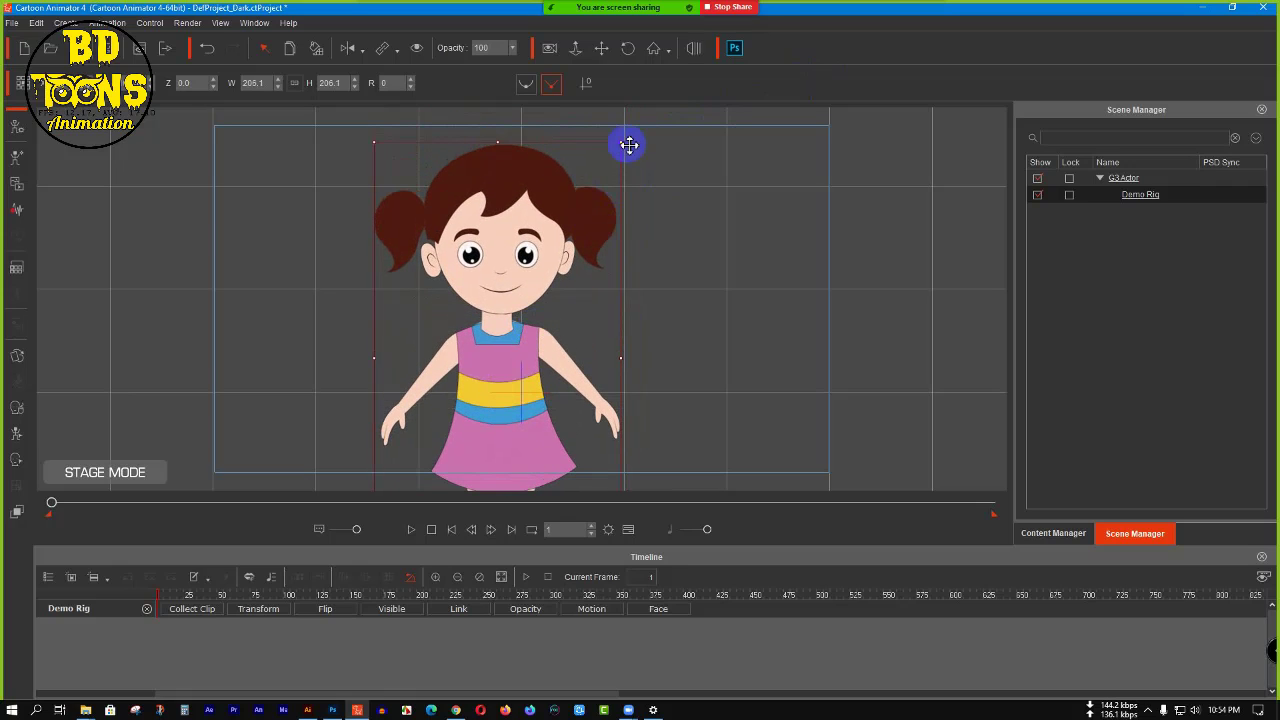
drag(627, 143, 565, 278)
drag(524, 343, 536, 218)
click(713, 279)
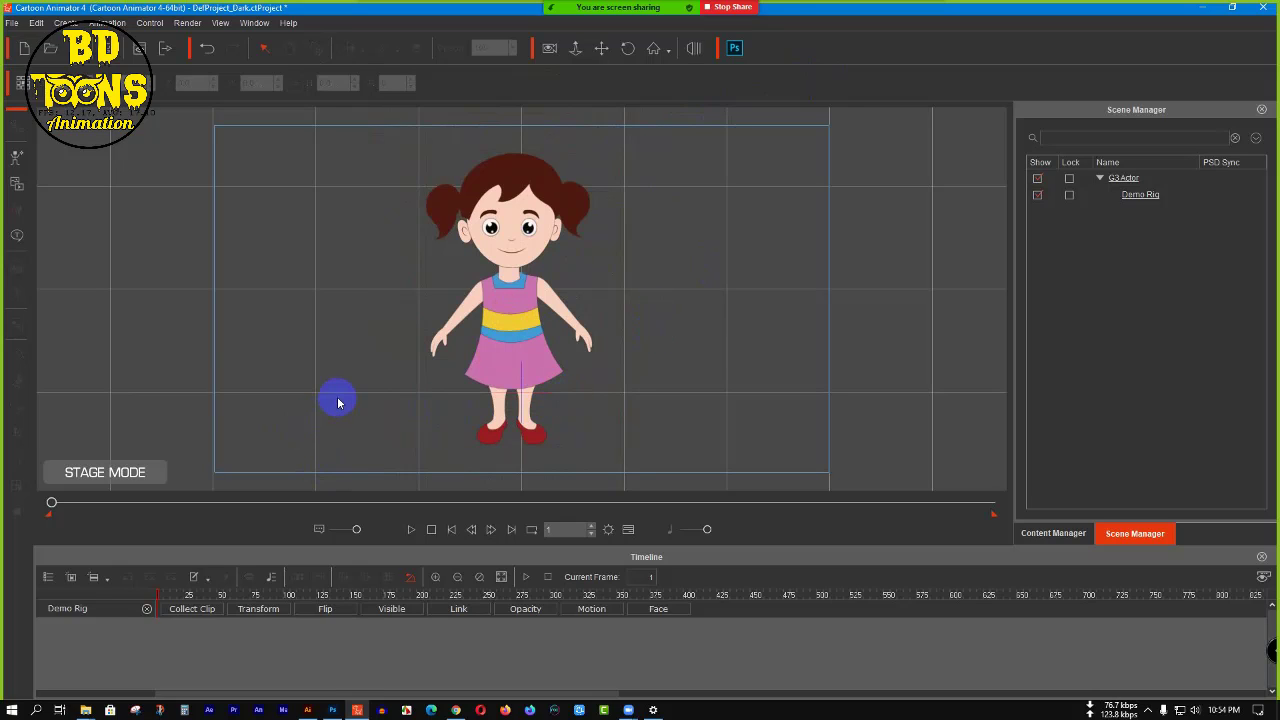
- Minimize Cartoon Animator, bring Key.png from the desktop's asset folder onto the stage beside the girl, and import it as a Prop
click(1200, 7)
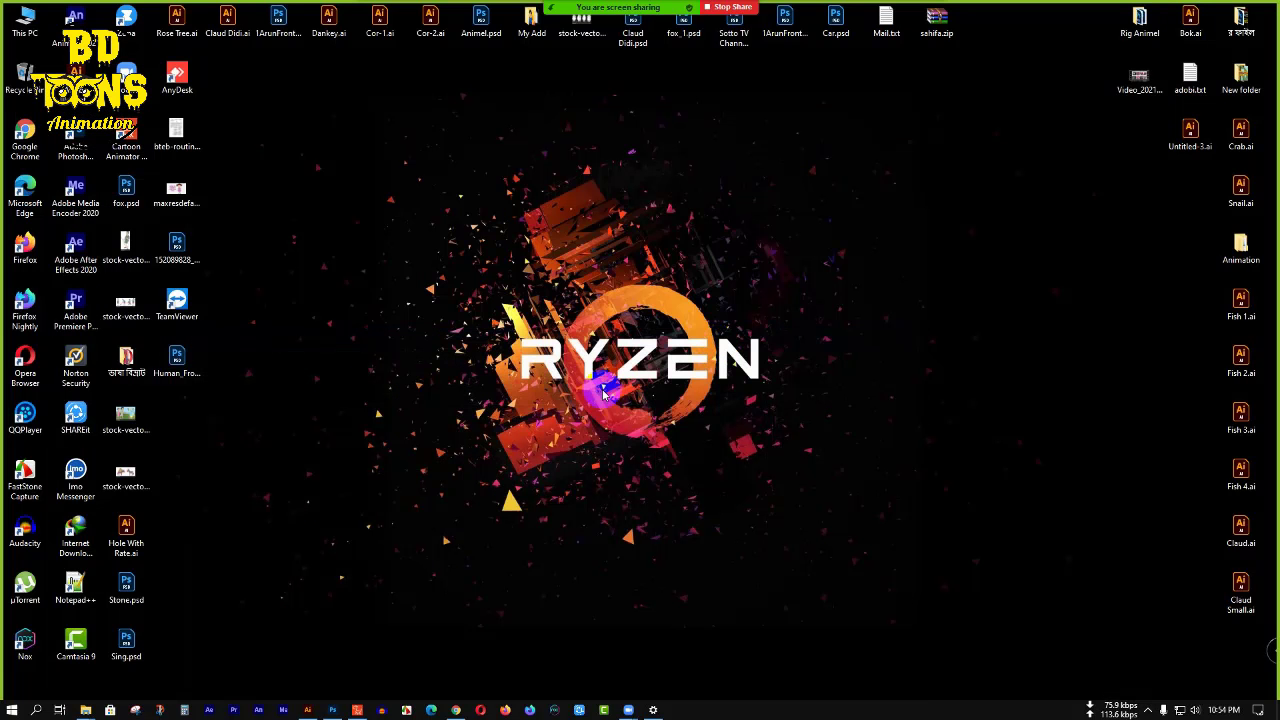
double_click(1240, 18)
scroll(517, 415, down, 8)
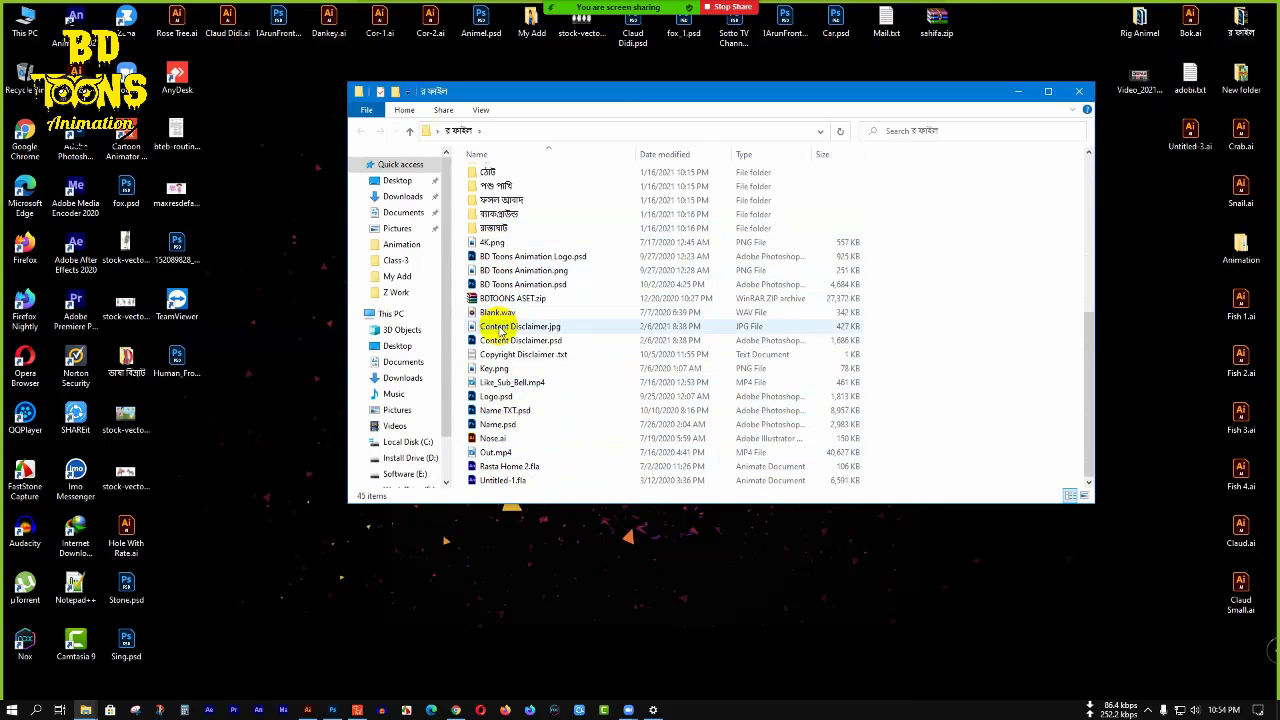
click(493, 368)
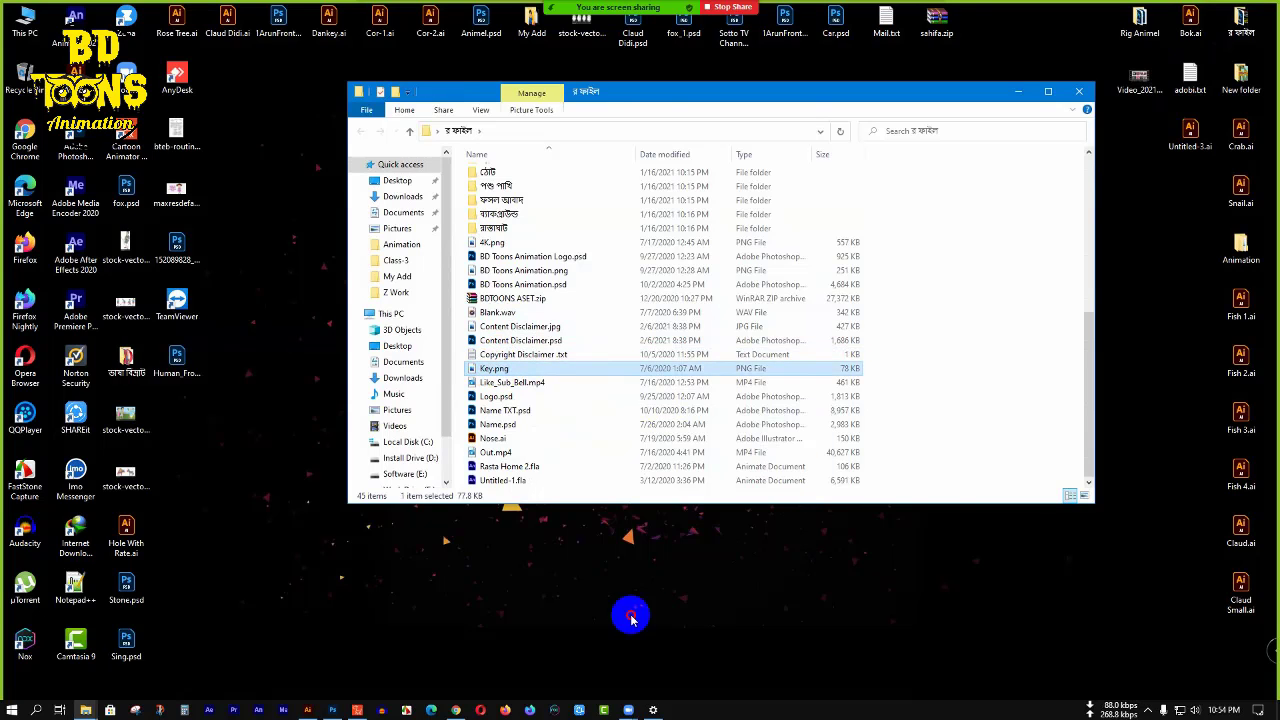
drag(631, 618, 427, 386)
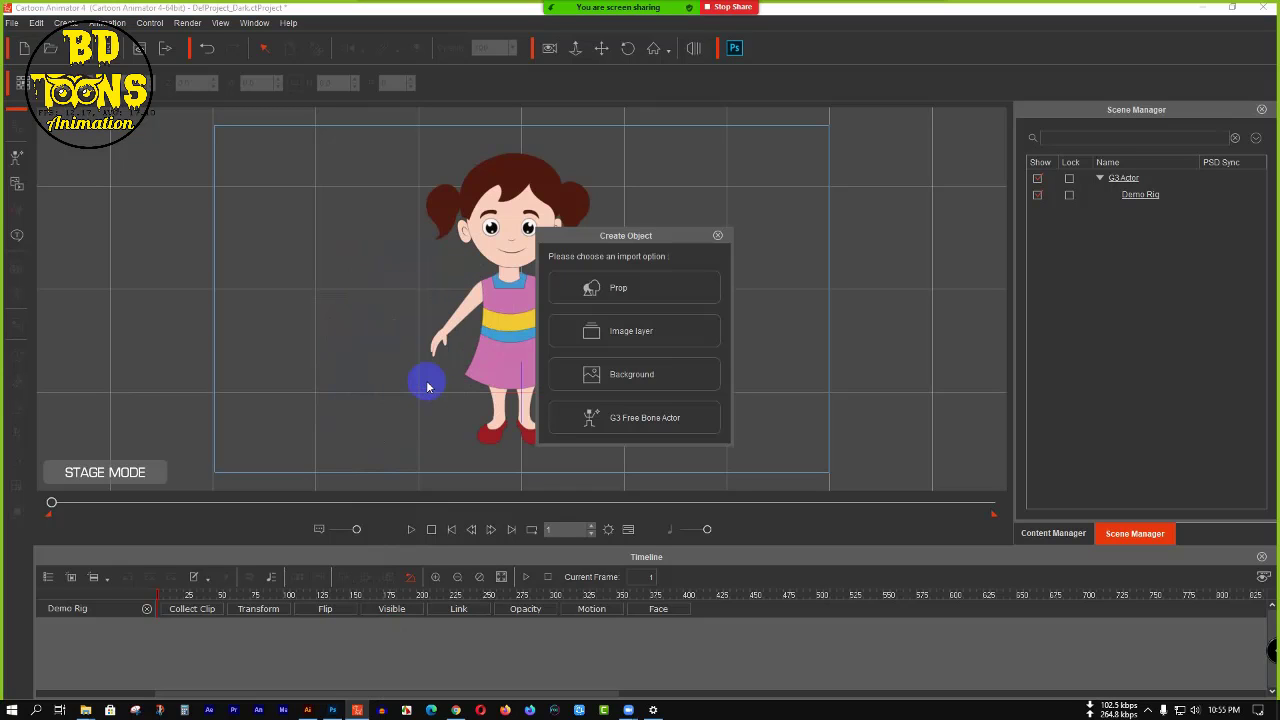
click(651, 290)
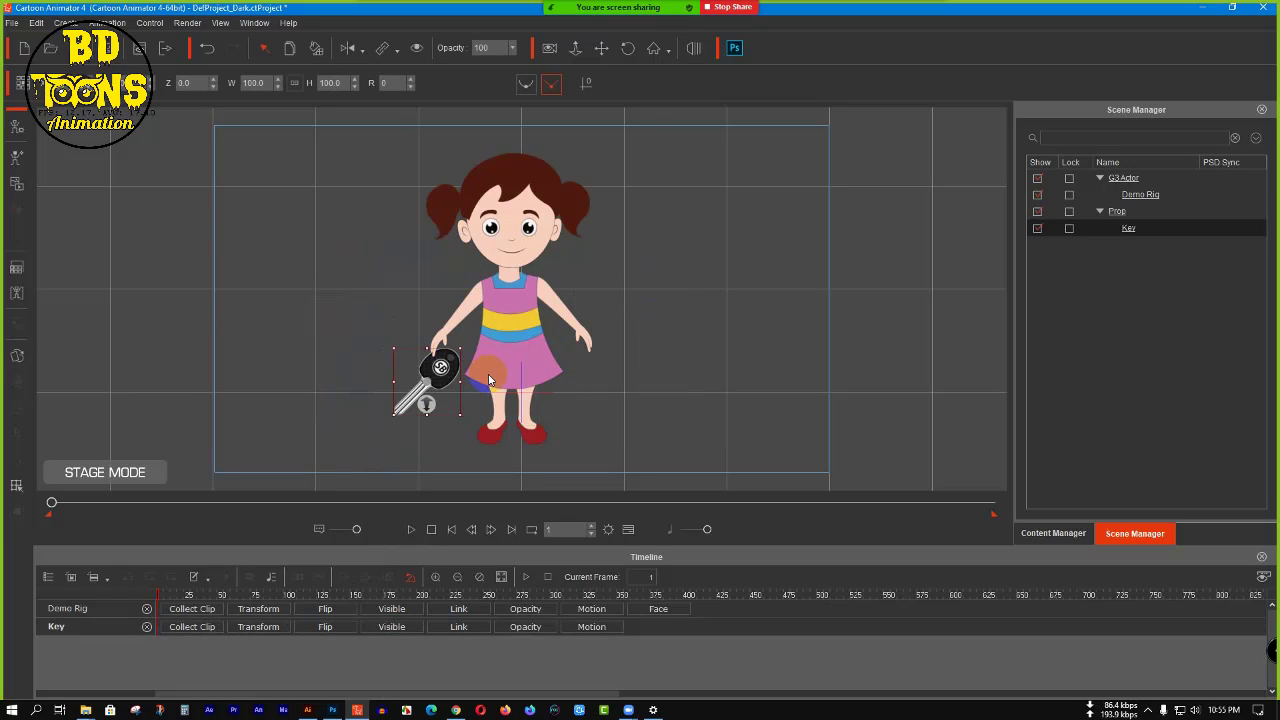
- Scale the Key prop down to about 42%, place it just below the girl's right hand, and deselect it
drag(461, 352, 444, 373)
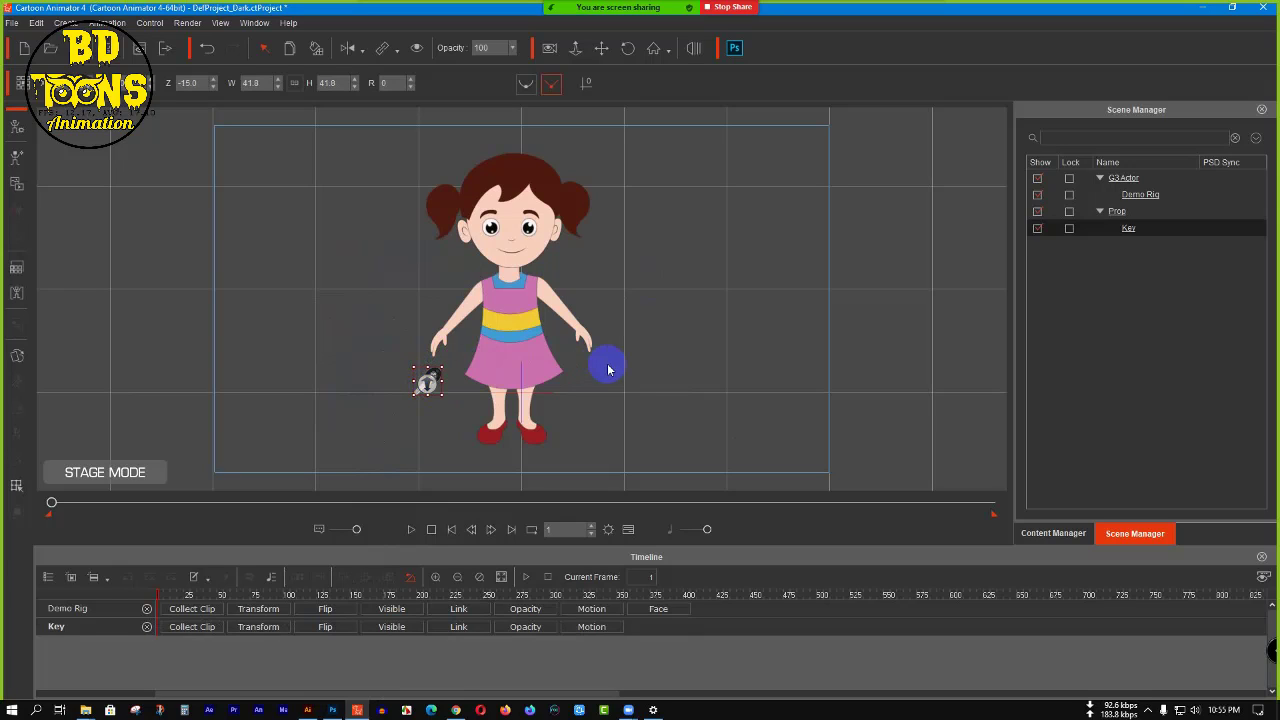
click(608, 369)
click(433, 376)
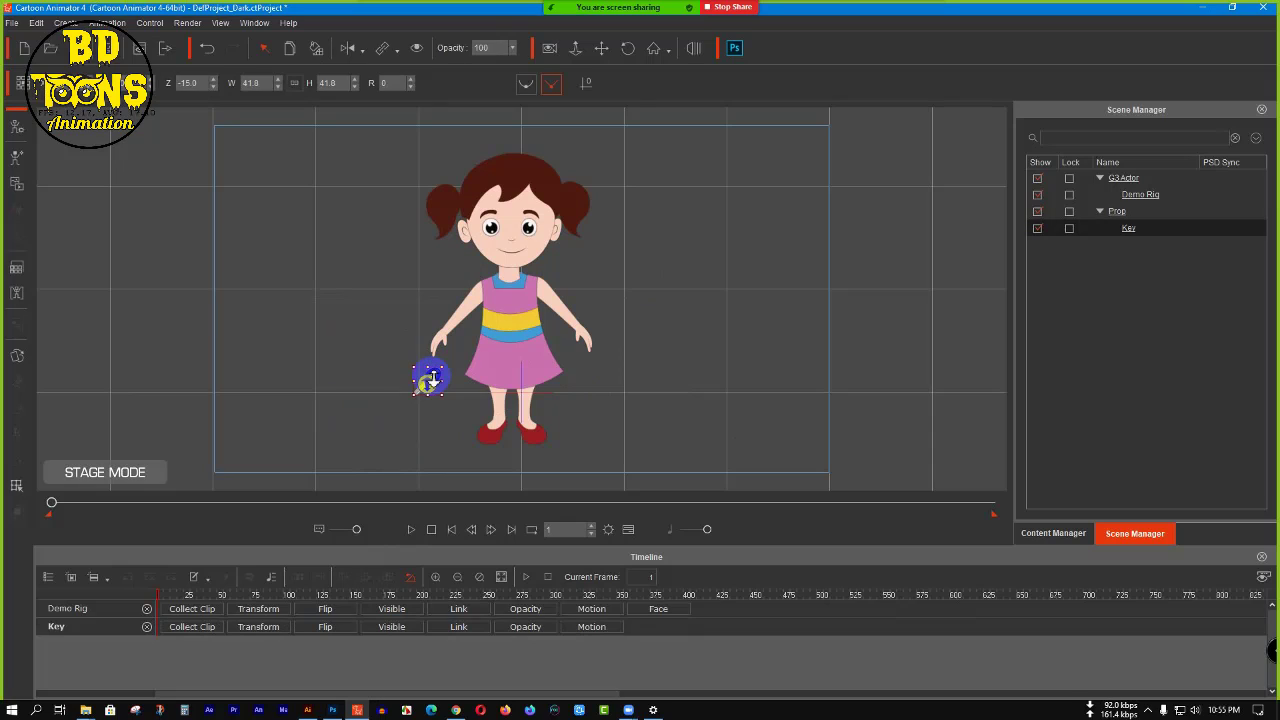
drag(438, 375, 451, 381)
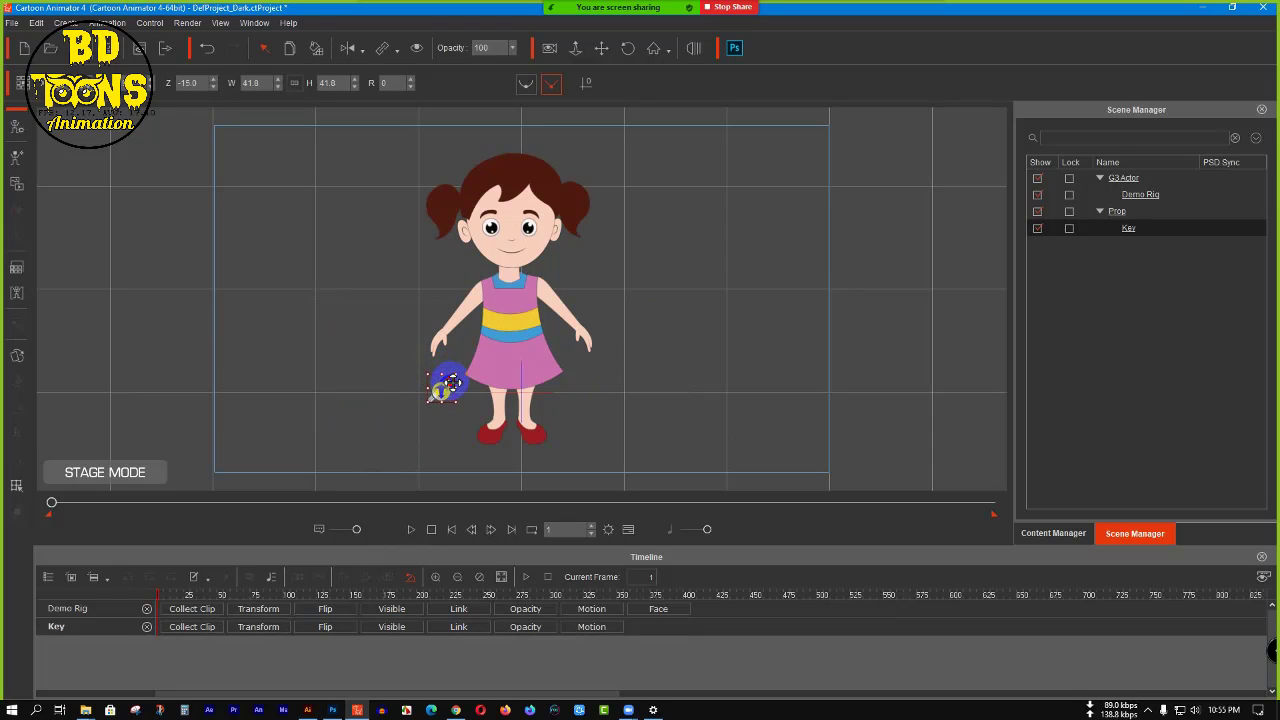
click(697, 388)
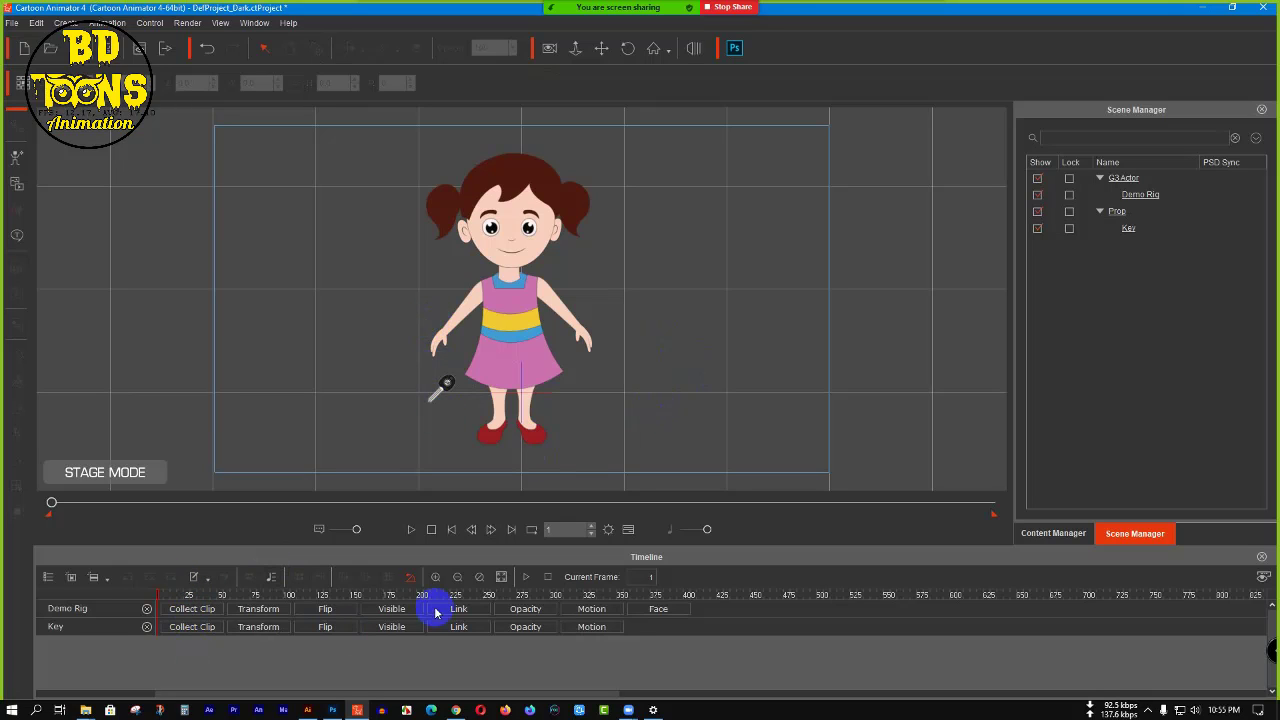
click(448, 386)
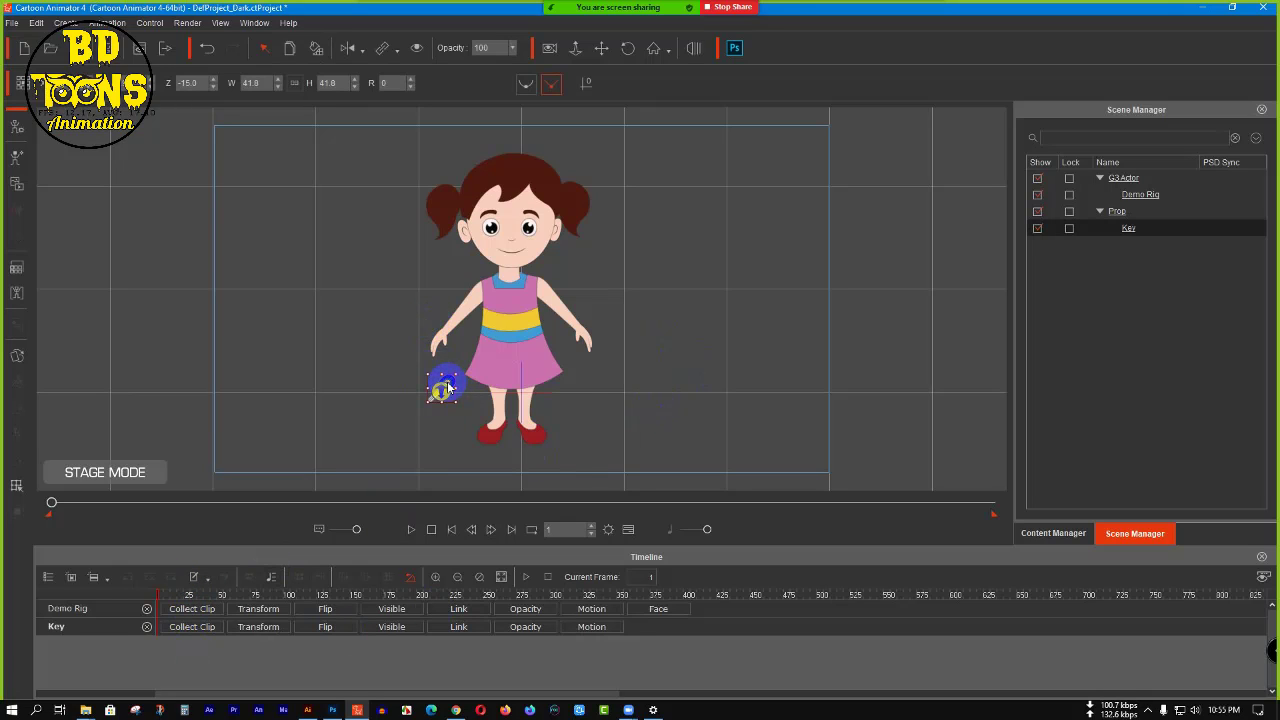
right_click(445, 382)
click(484, 467)
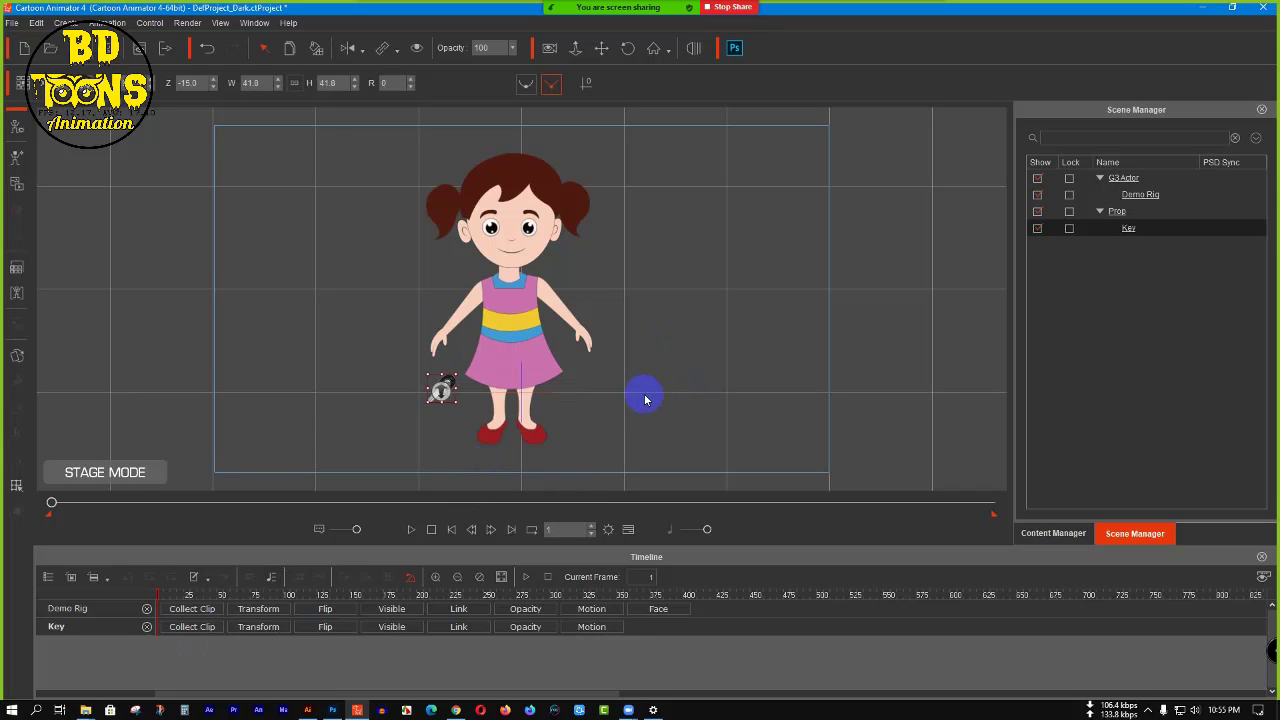
click(508, 336)
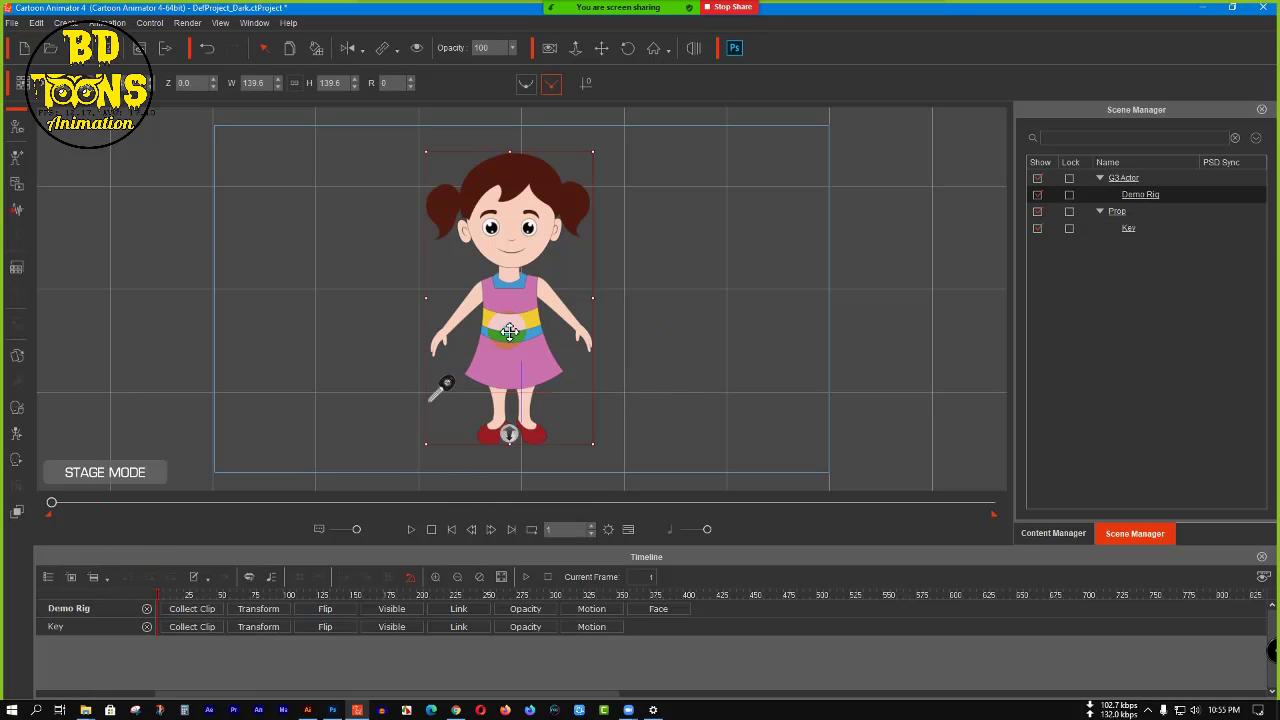
right_click(508, 334)
click(549, 452)
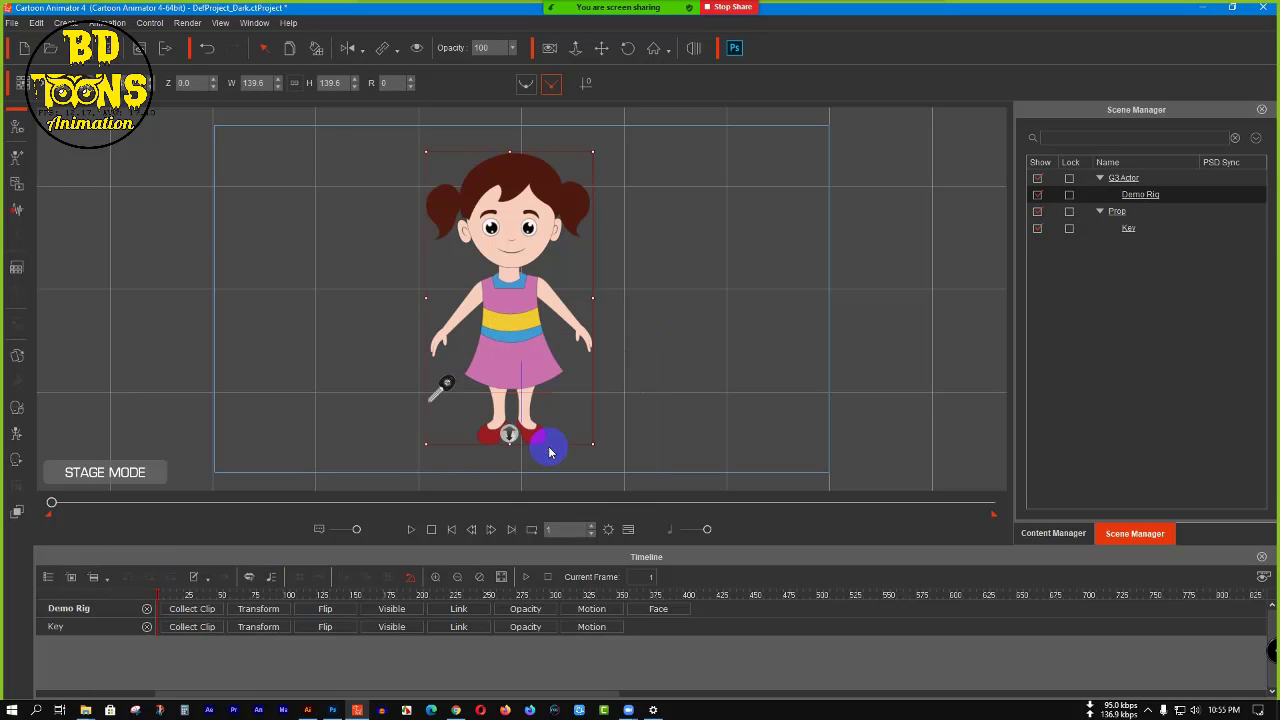
click(153, 604)
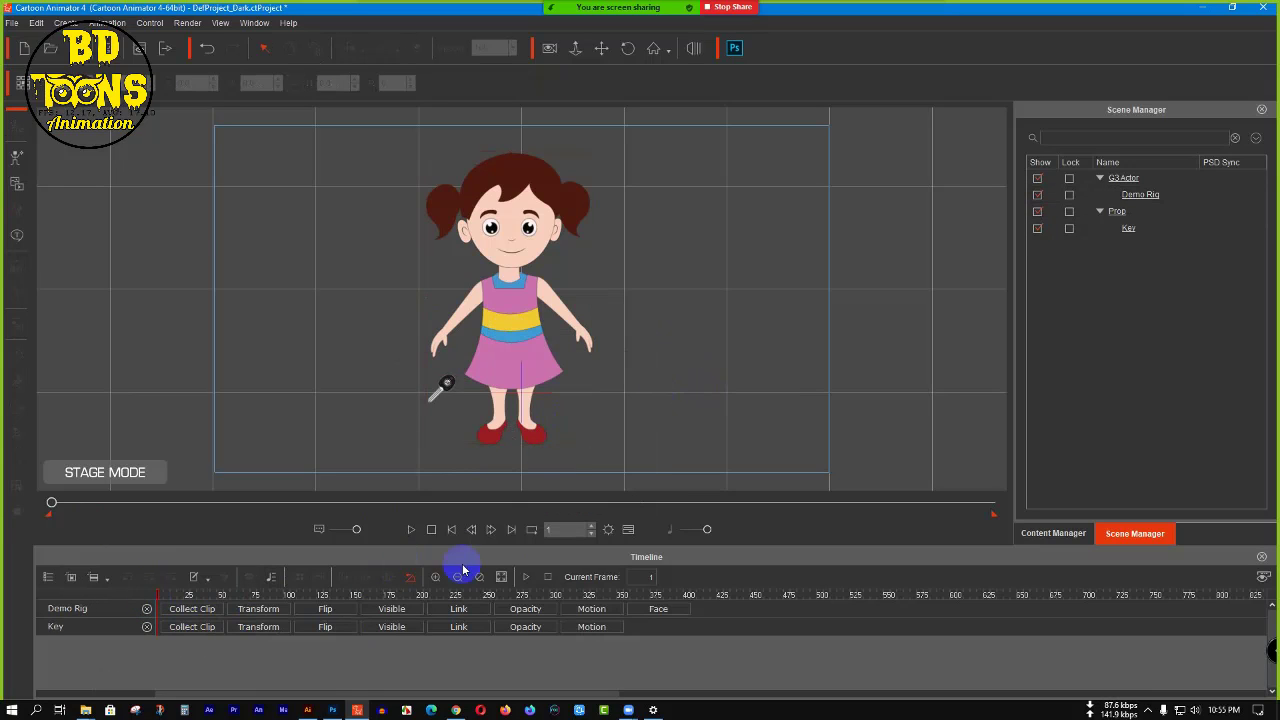
- Enlarge the timeline scale, go to frame 20, and set a full-body key for the Demo Rig girl in the 2D Motion Key Editor
click(440, 580)
drag(165, 601, 295, 608)
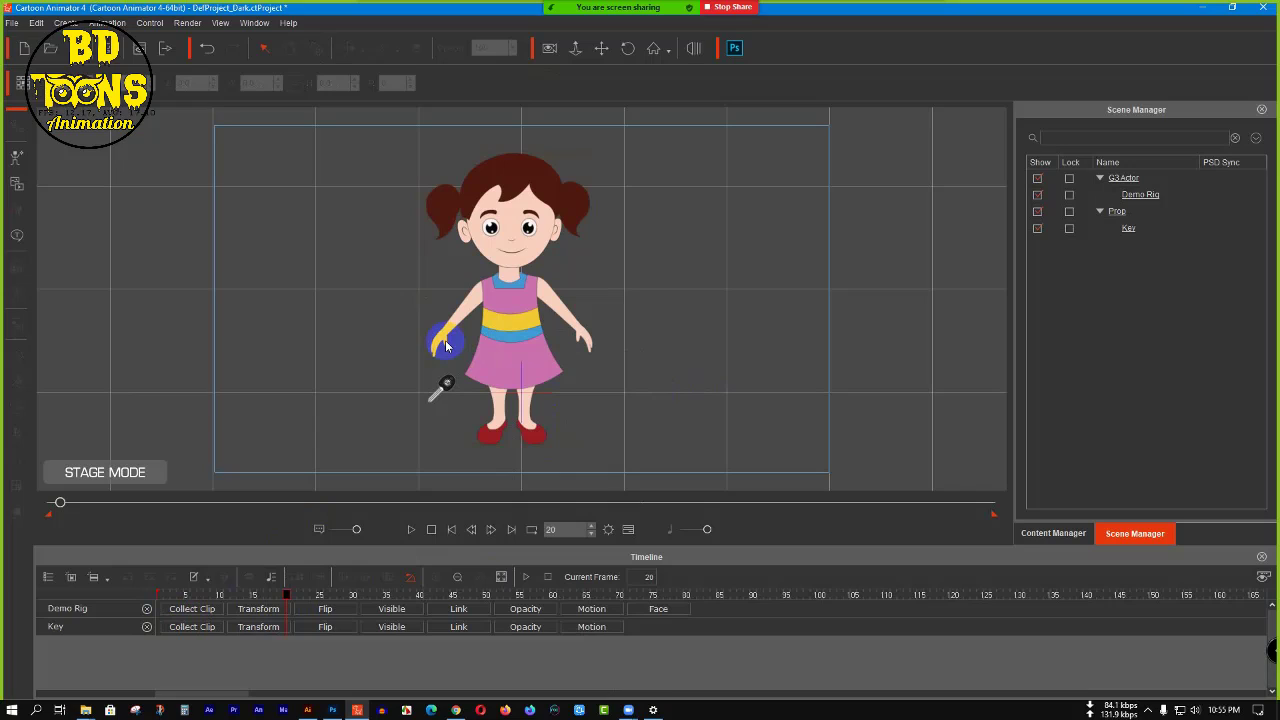
drag(447, 345, 447, 383)
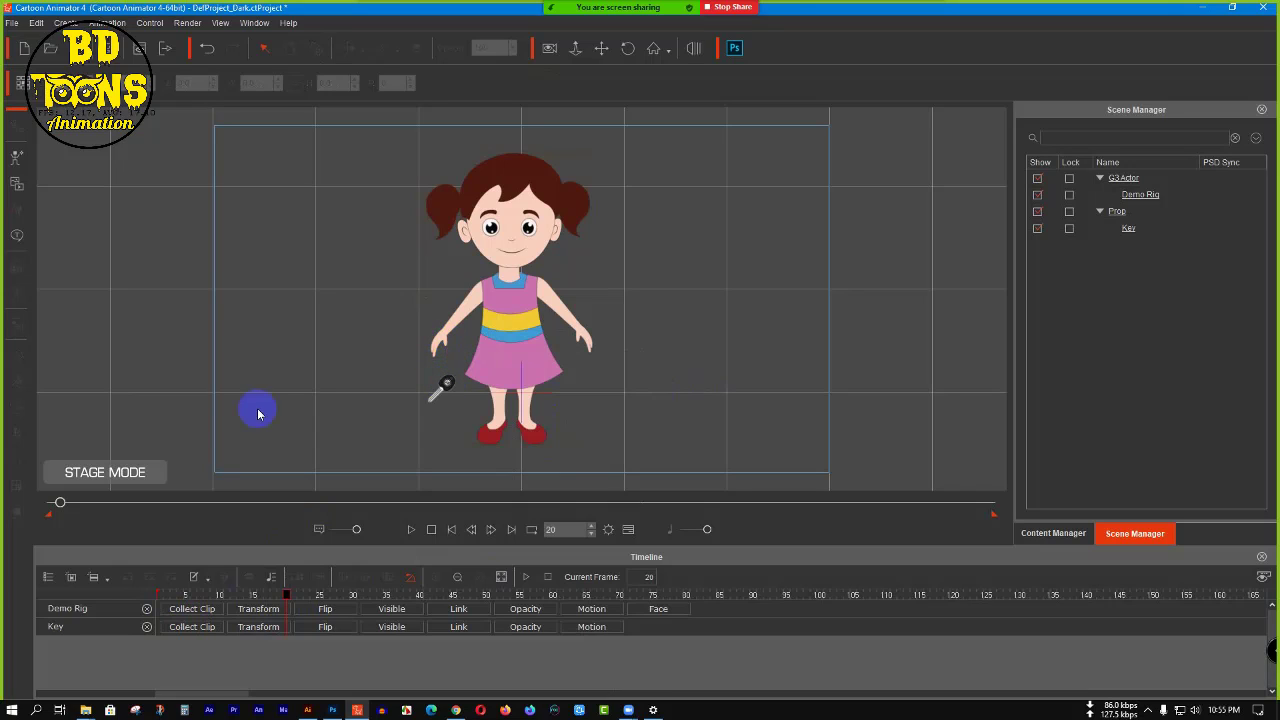
click(528, 226)
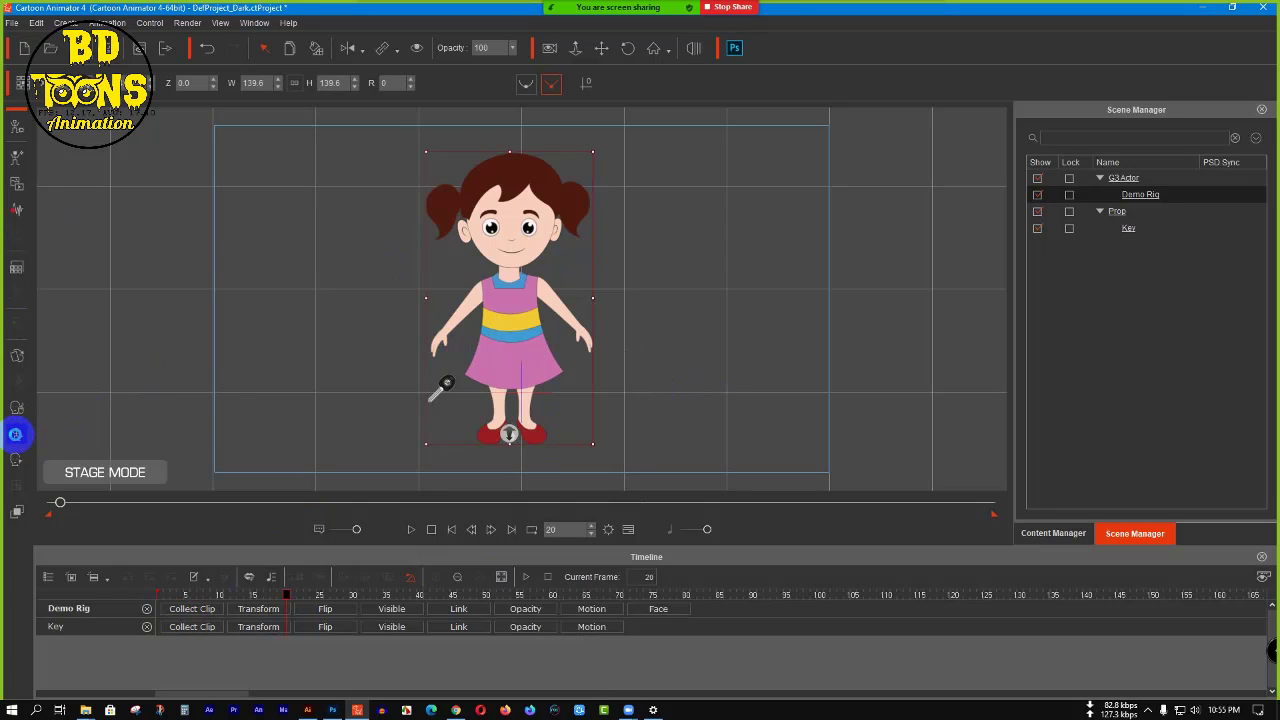
click(15, 434)
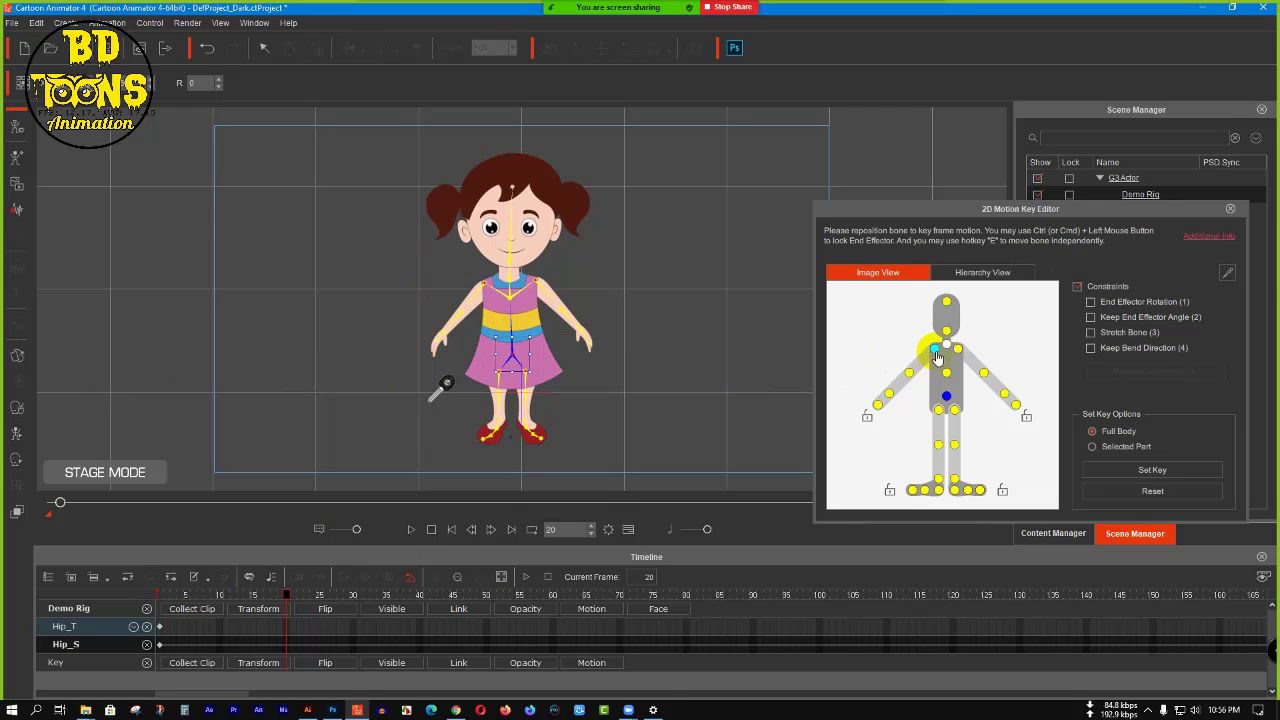
click(1150, 470)
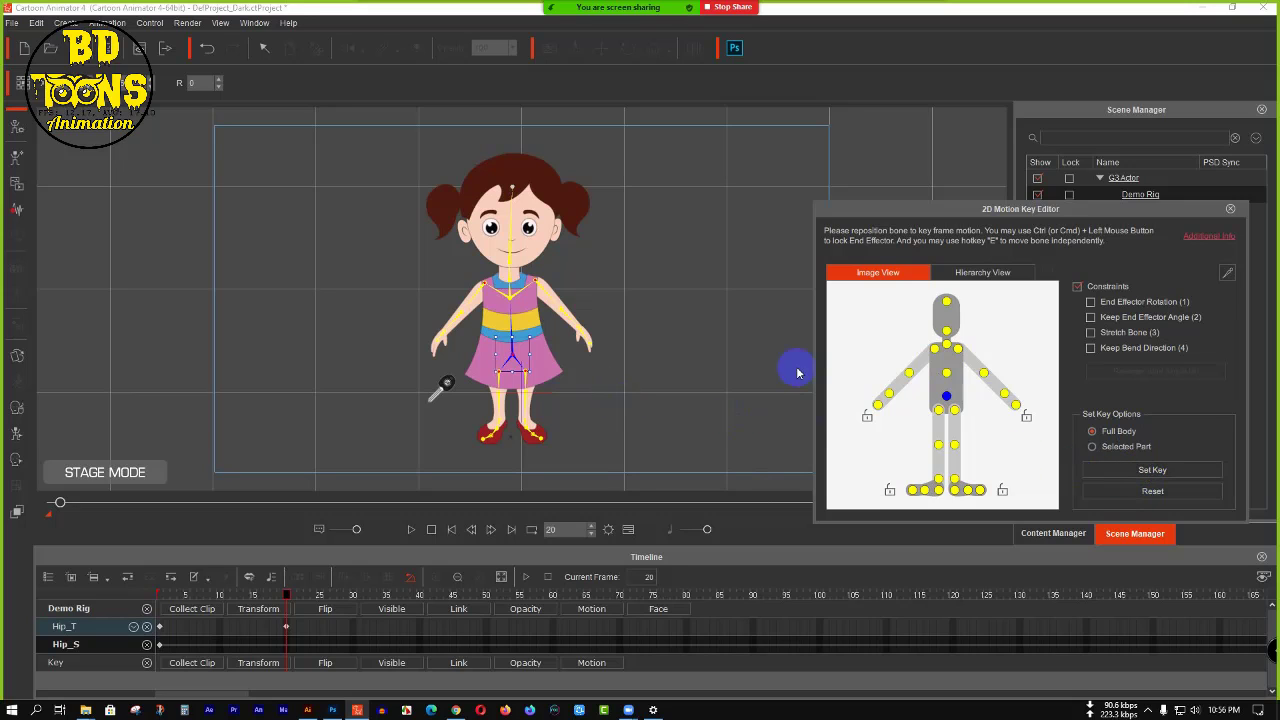
- Rotate the girl's torso to 348 so she tilts toward the key, and lock both feet
click(948, 376)
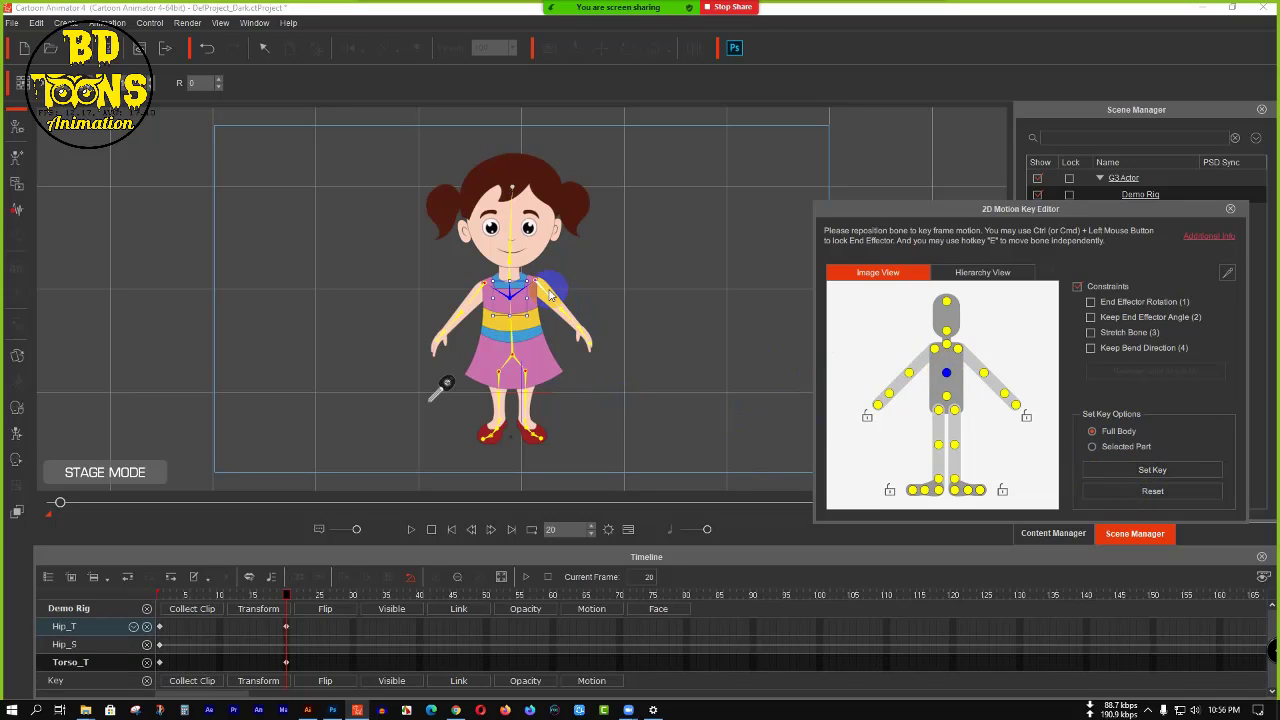
drag(527, 276, 580, 308)
click(889, 490)
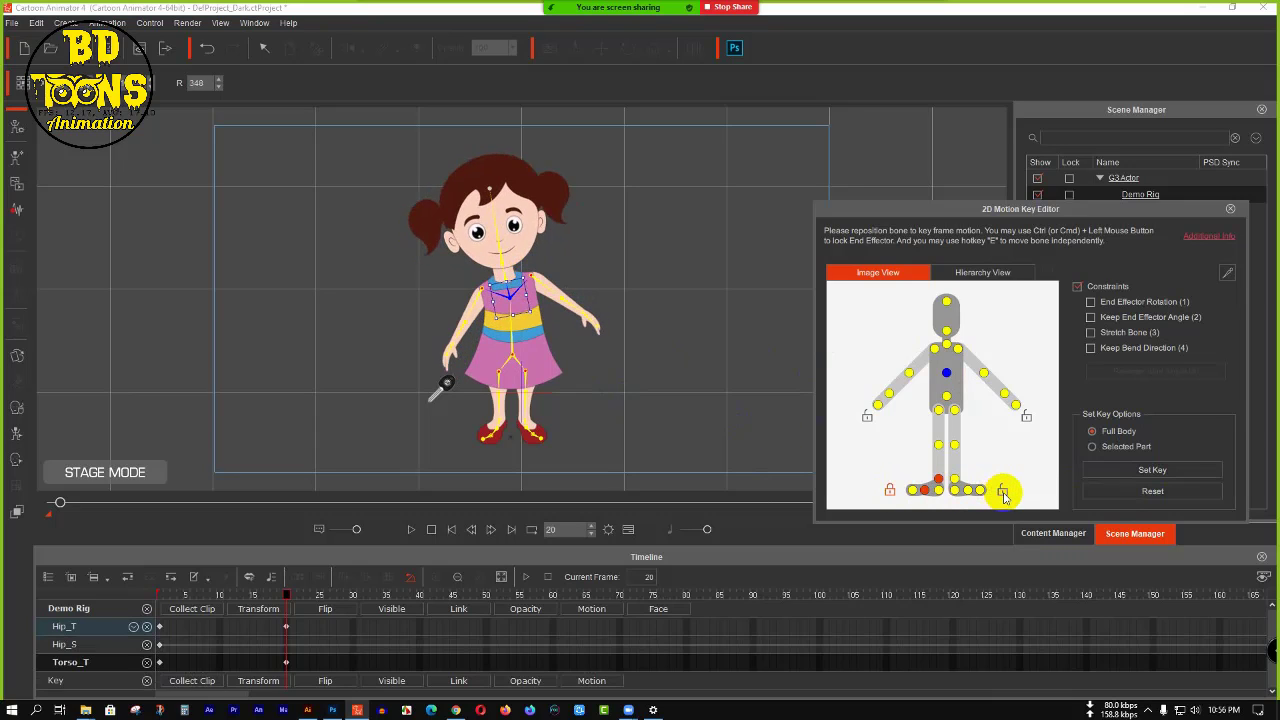
- Rotate the hip to 340 to lean her further down, and rotate the right forearm to 19 so the hand reaches the key
click(950, 398)
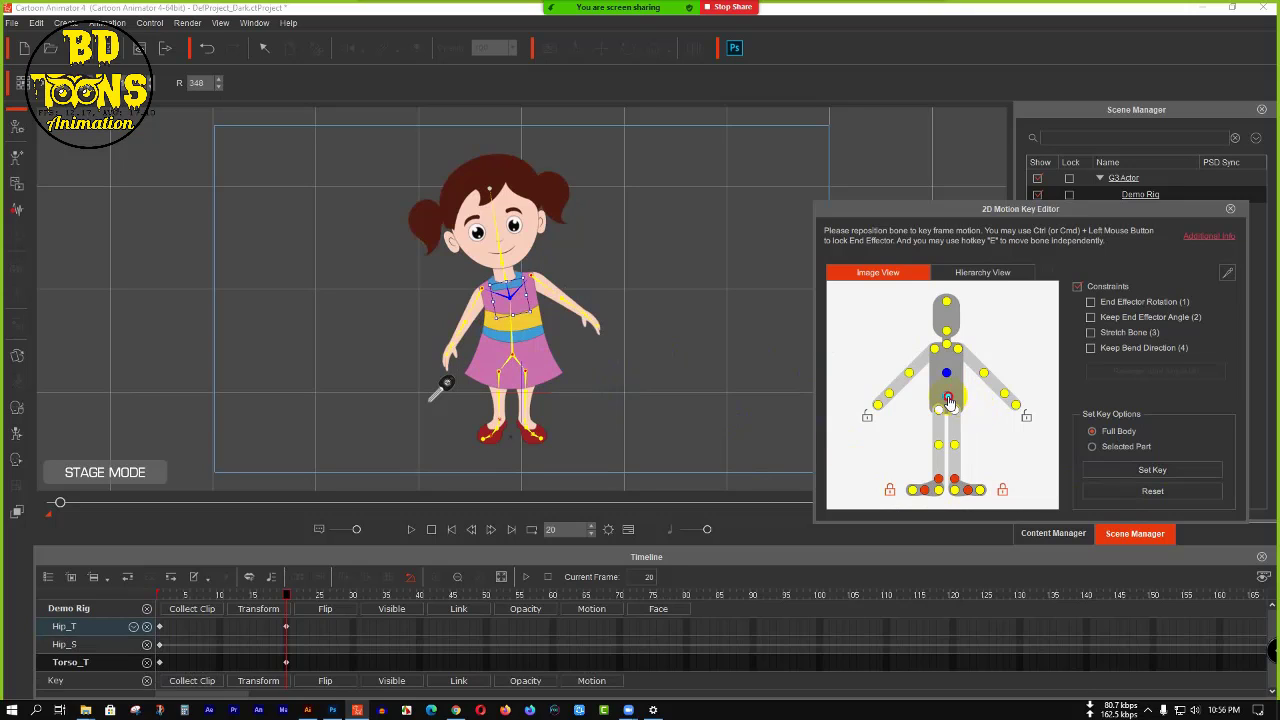
drag(532, 335, 522, 331)
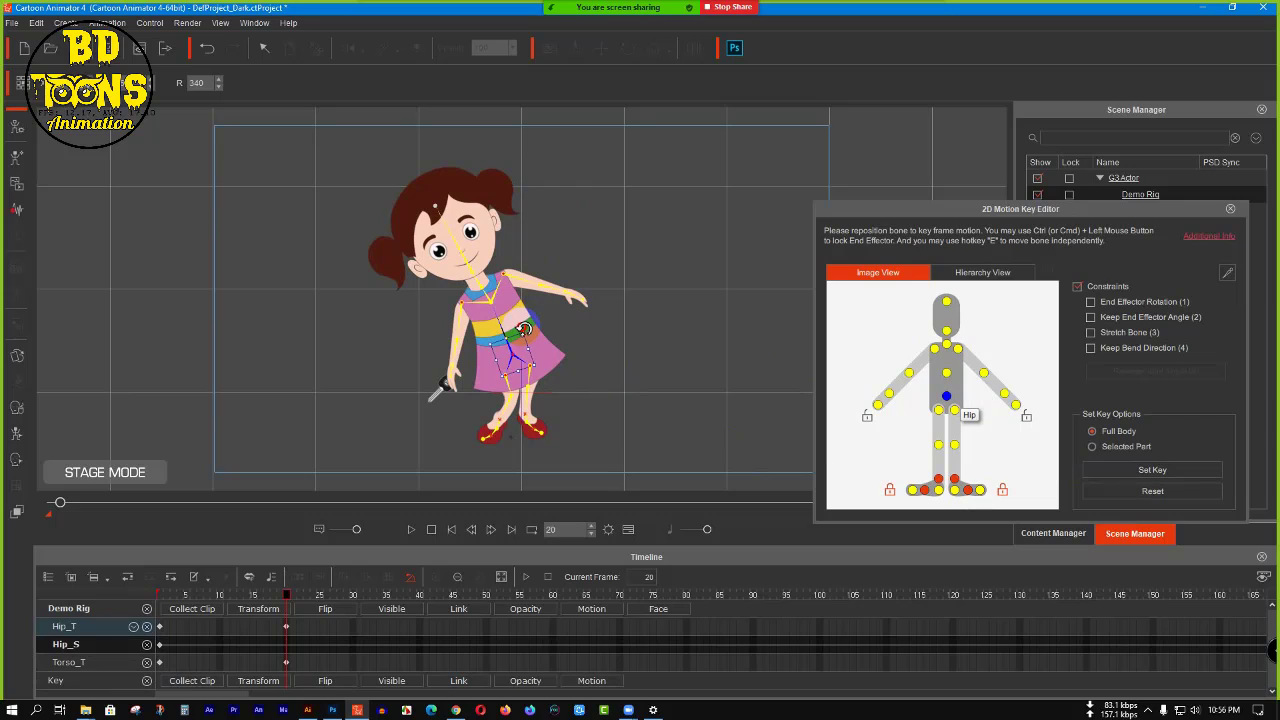
click(909, 373)
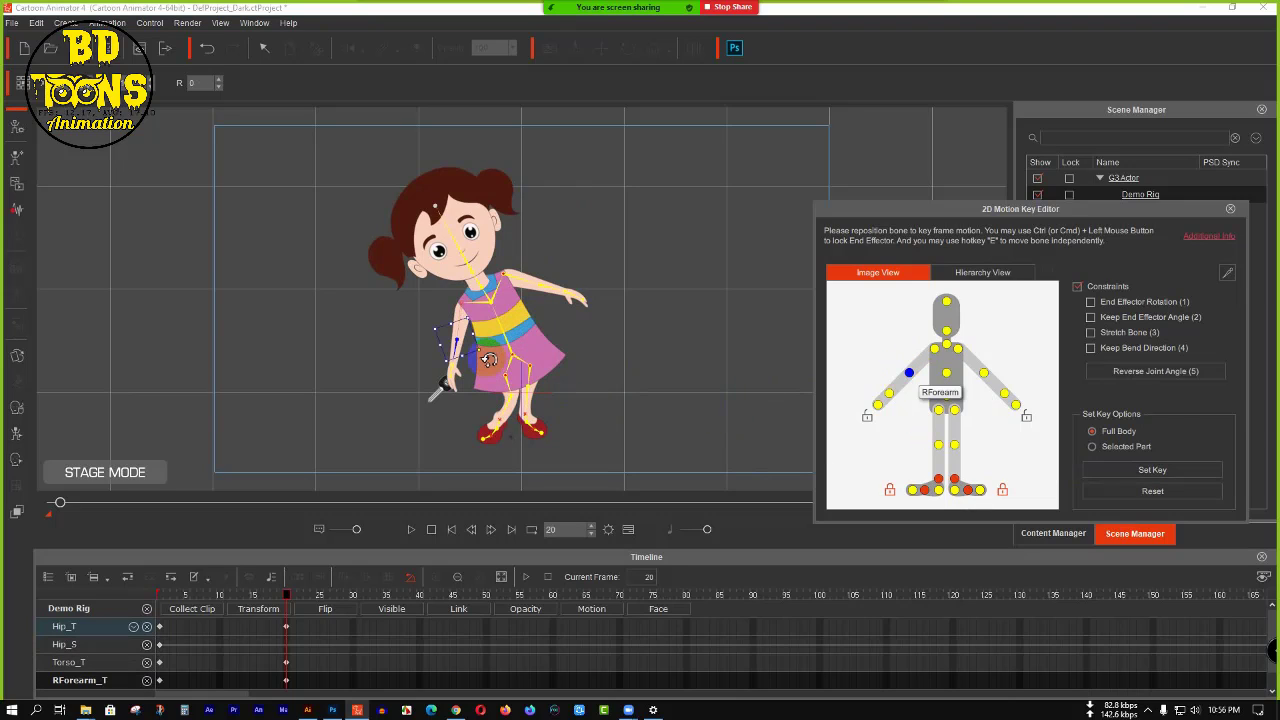
drag(487, 360, 480, 367)
- Preview the bending motion from frame 1, stop playback, and return to frame 20
drag(286, 595, 109, 614)
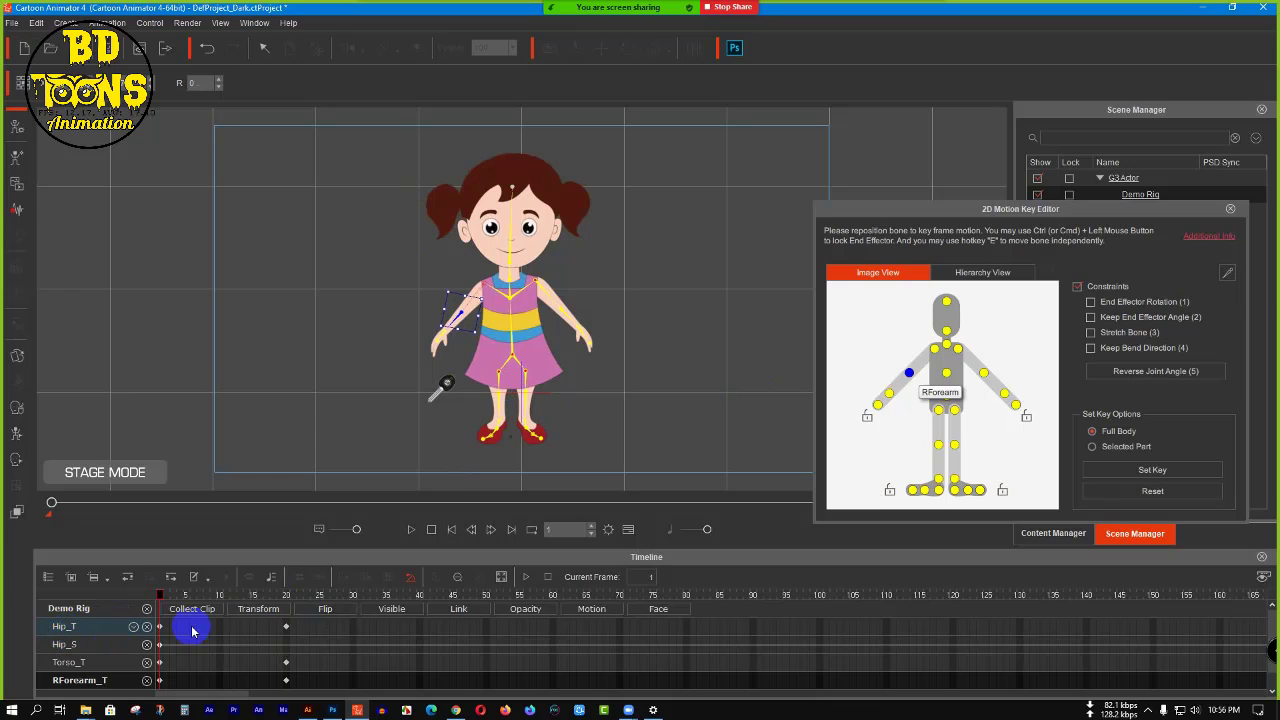
key(space)
key(space)
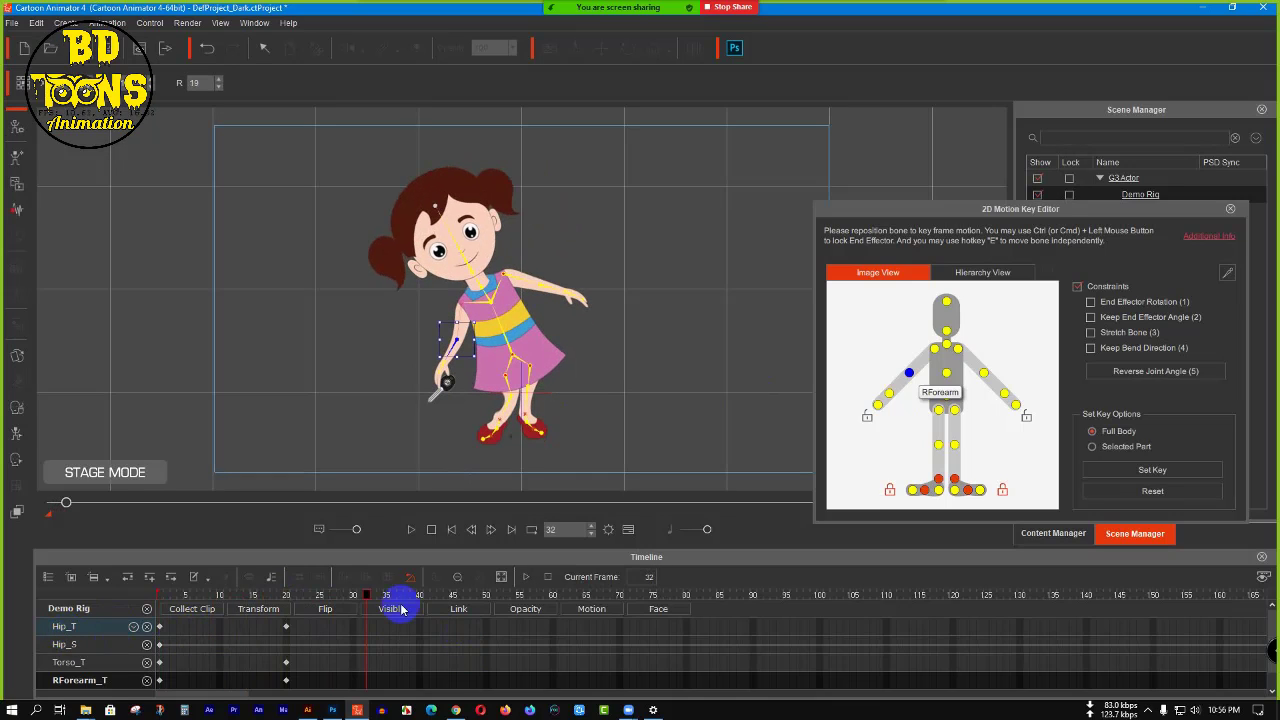
drag(375, 599, 291, 608)
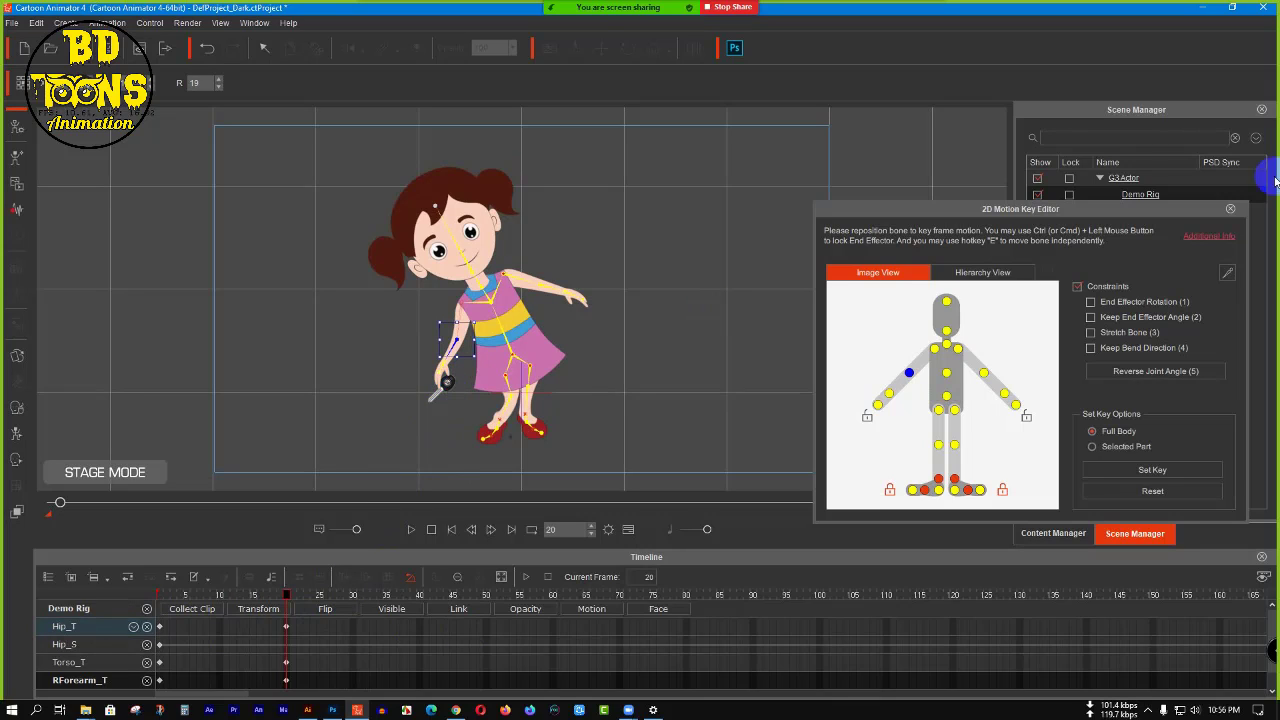
- Close the 2D Motion Key Editor, nudge the Key prop slightly up into the girl's right hand, and deselect it
click(1231, 209)
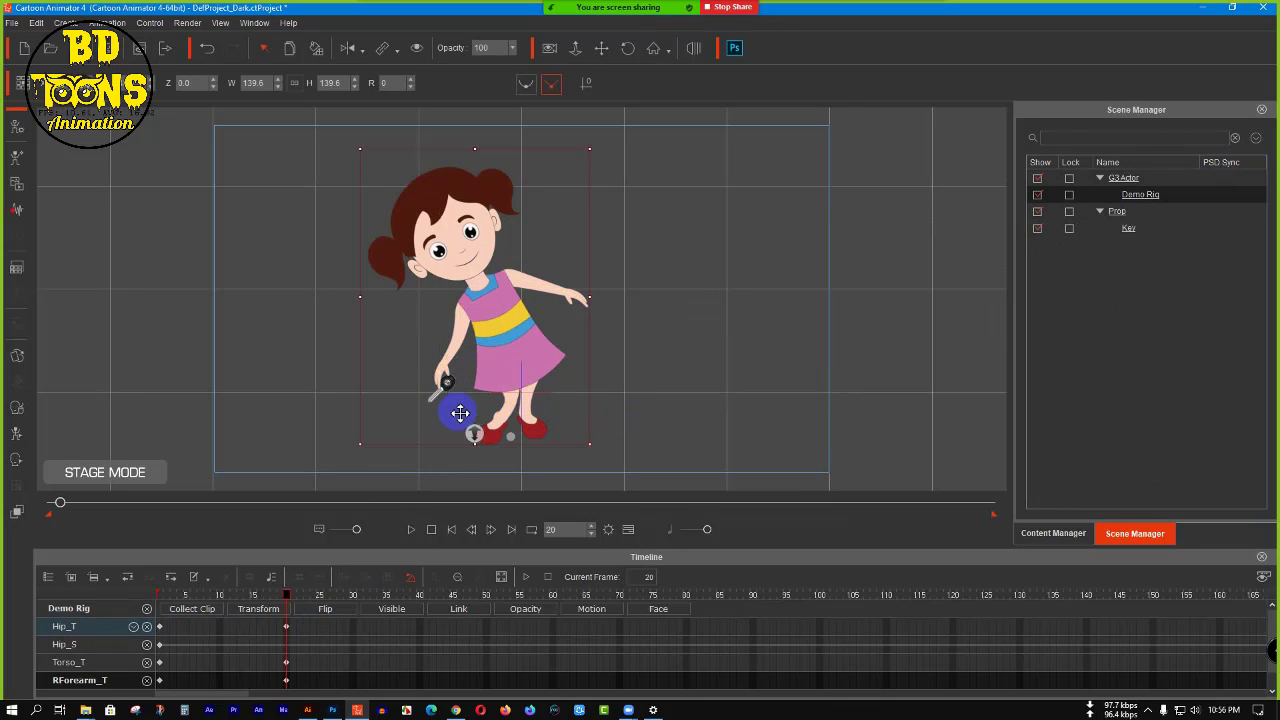
click(748, 378)
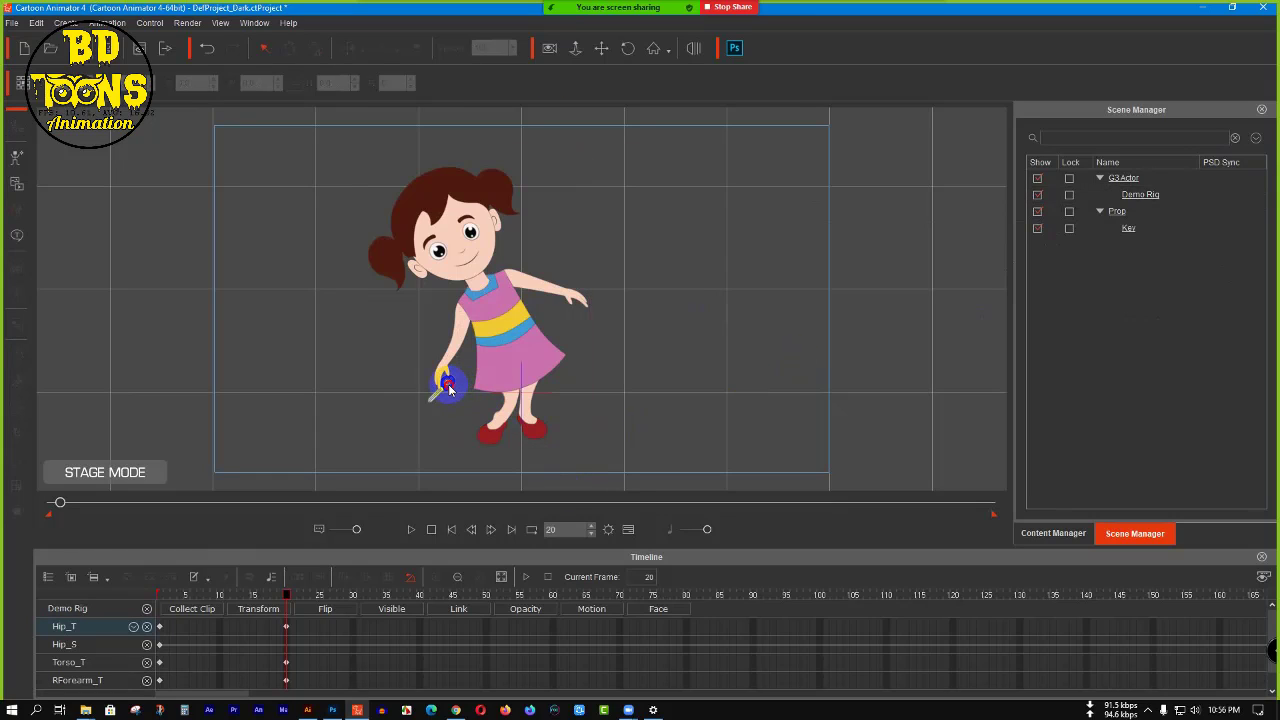
click(448, 388)
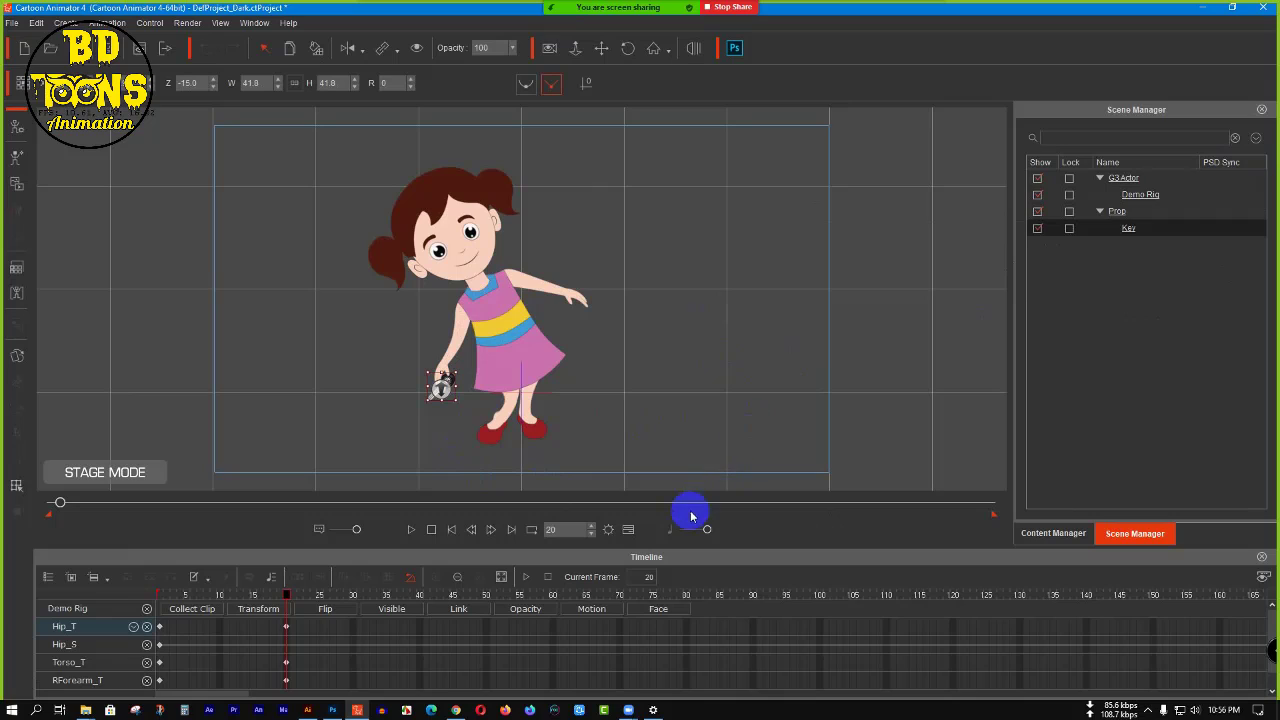
click(705, 368)
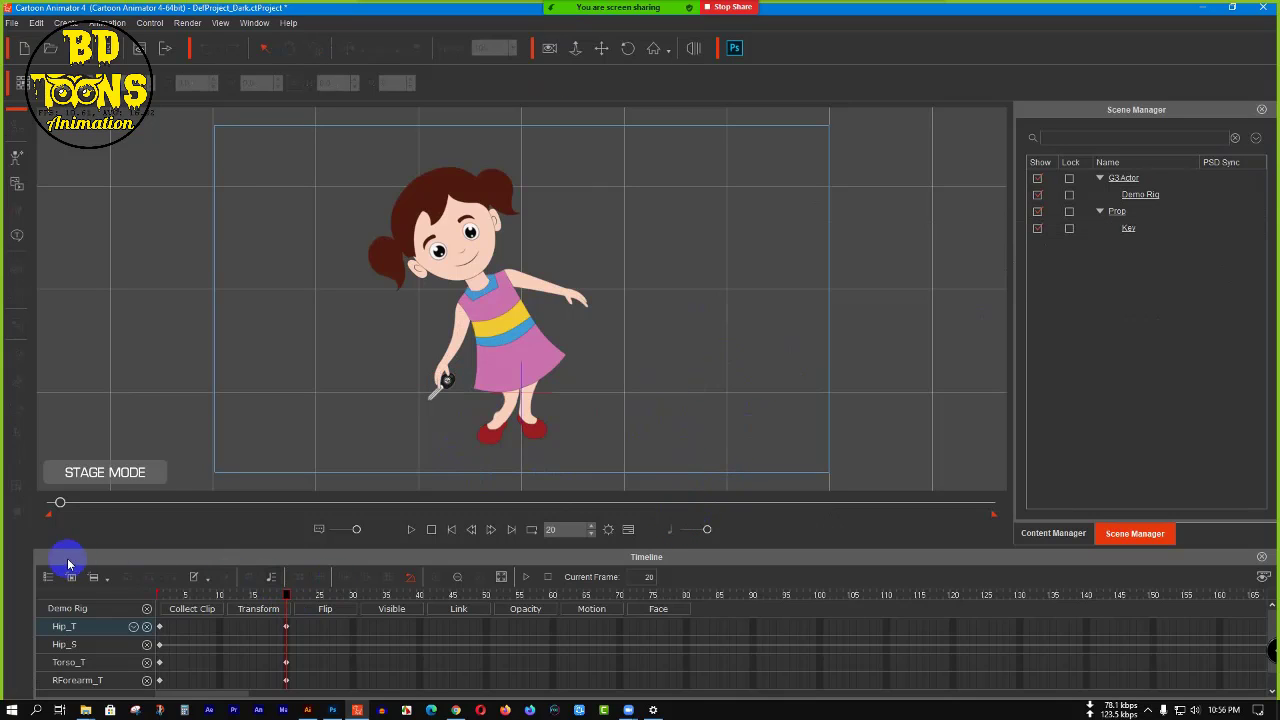
- Reopen the 2D Motion Key Editor for the girl, go to frame 40, and reset her to the default standing pose
click(483, 320)
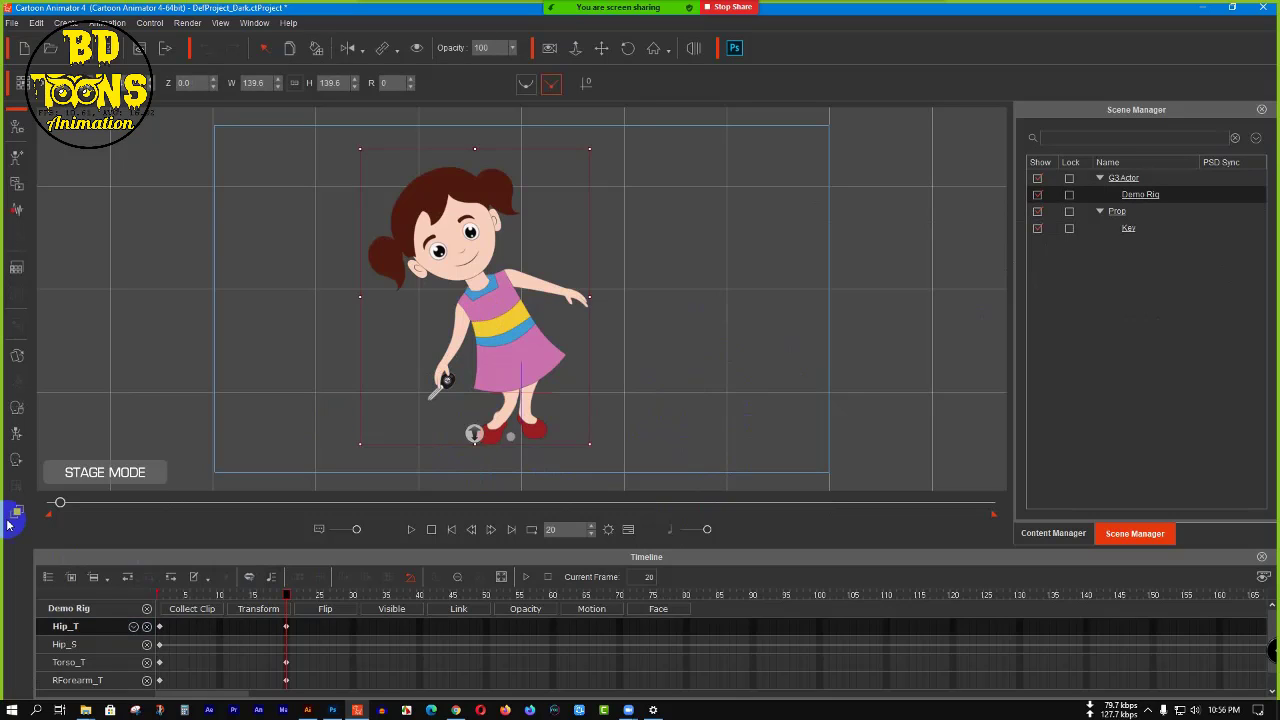
click(15, 435)
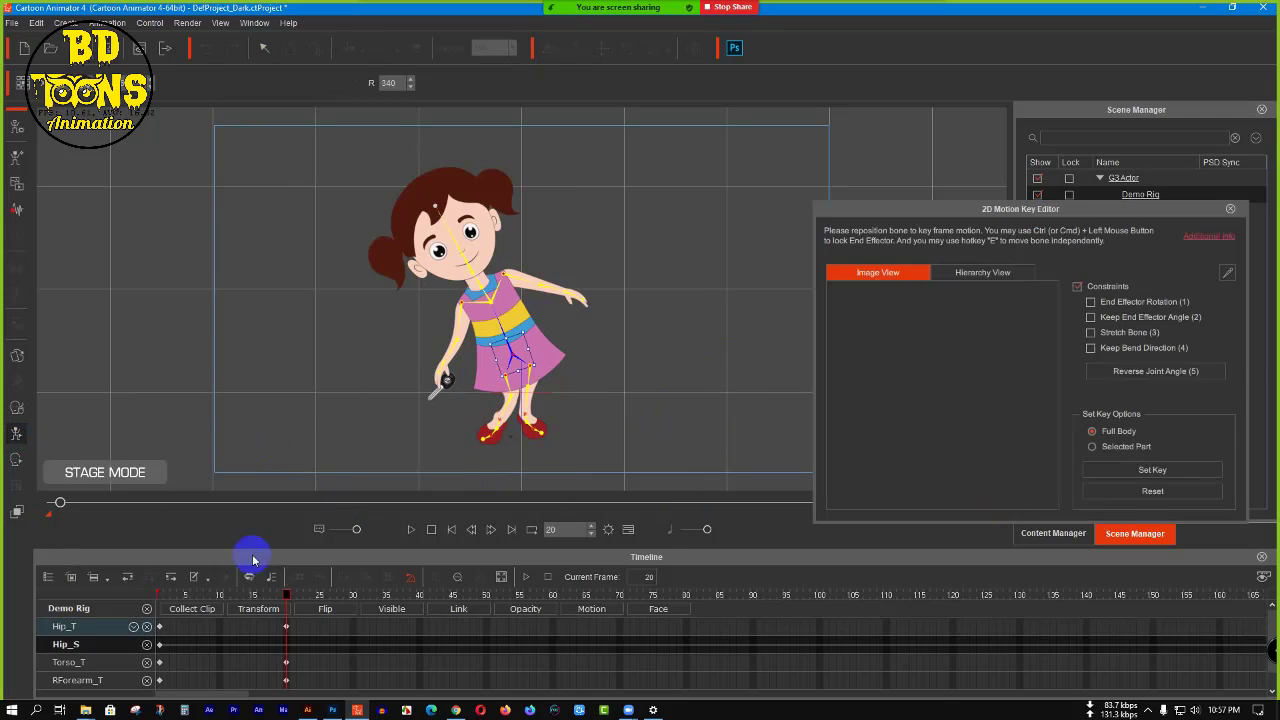
drag(286, 594, 420, 624)
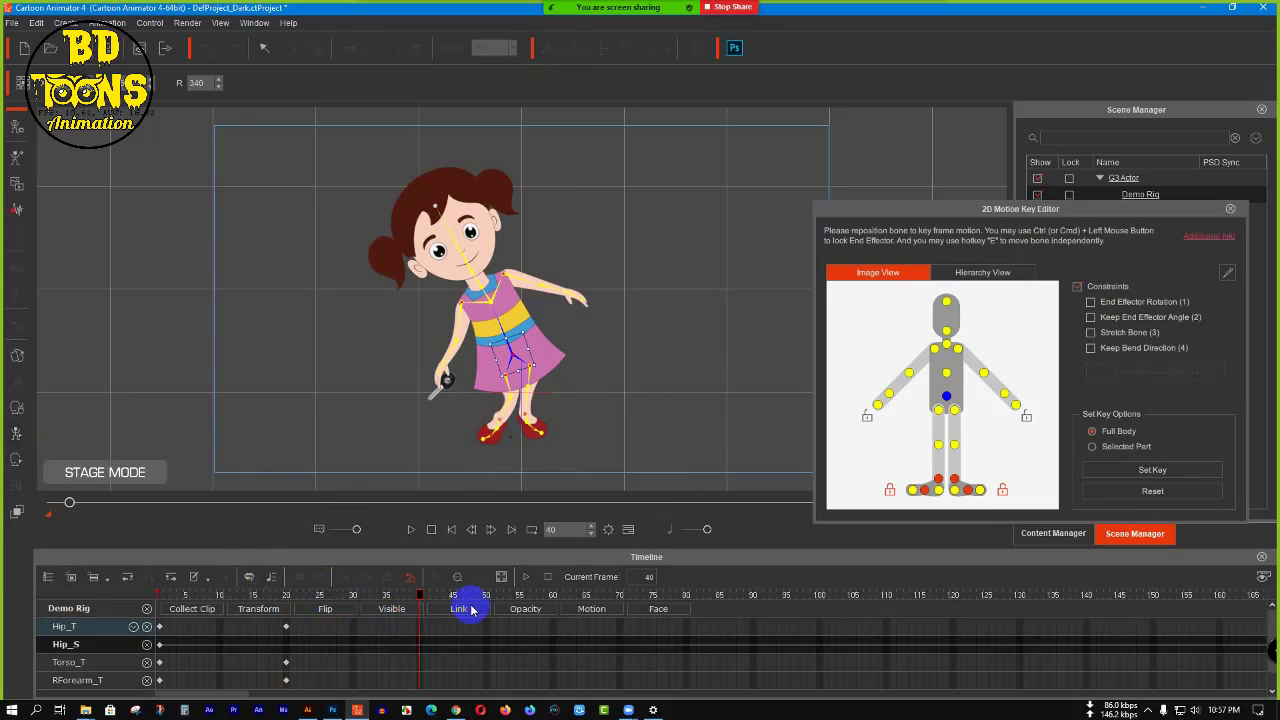
click(1155, 491)
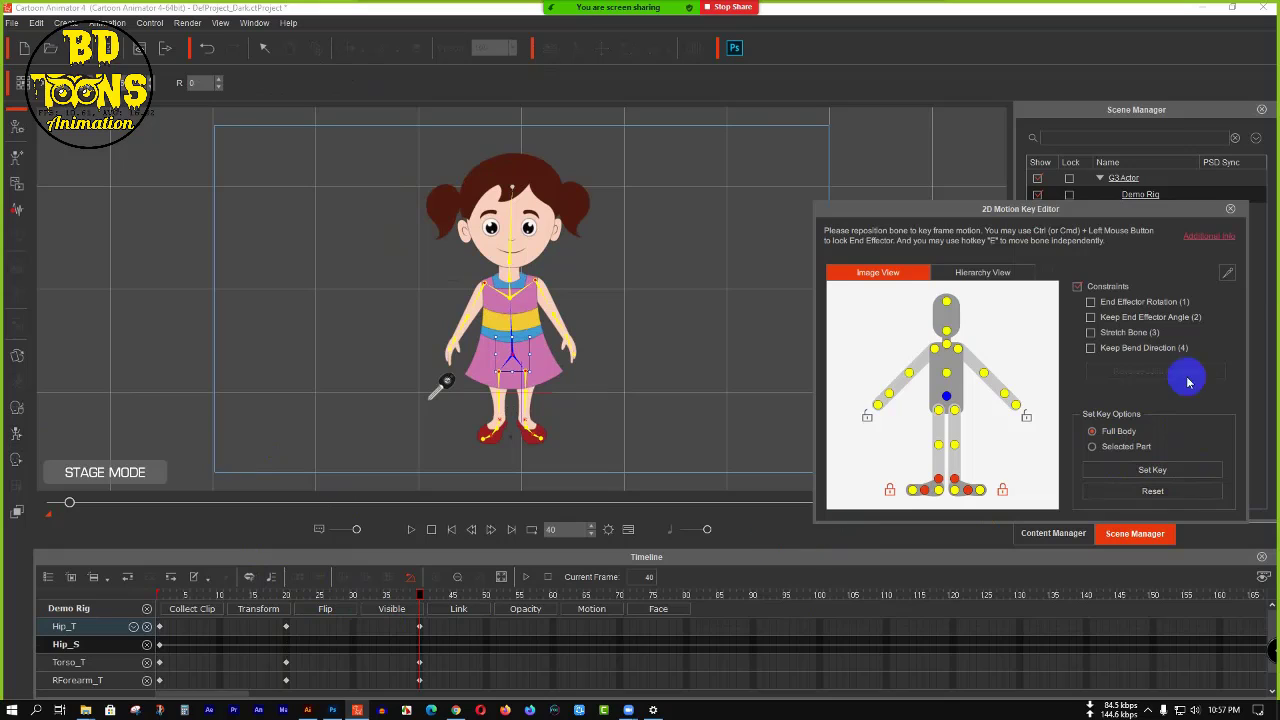
- Close the 2D Motion Key Editor and move the Key prop up into the girl's right hand at frame 40
click(1230, 211)
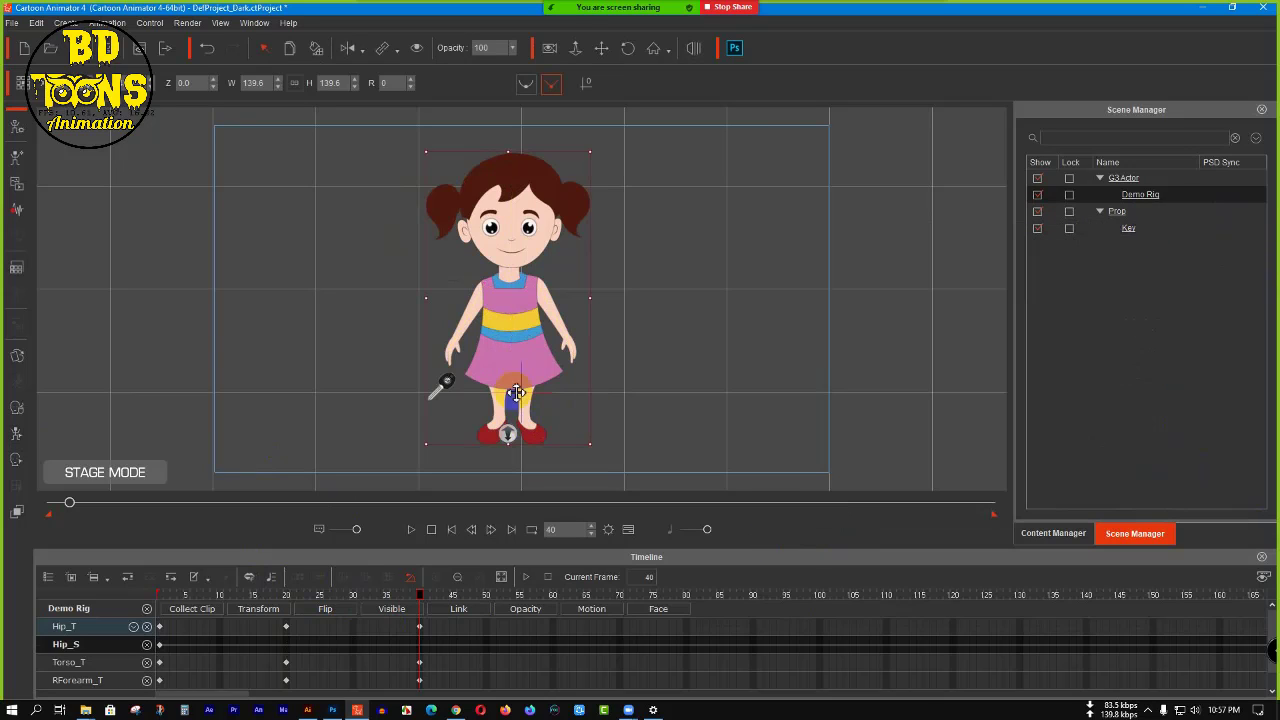
click(444, 386)
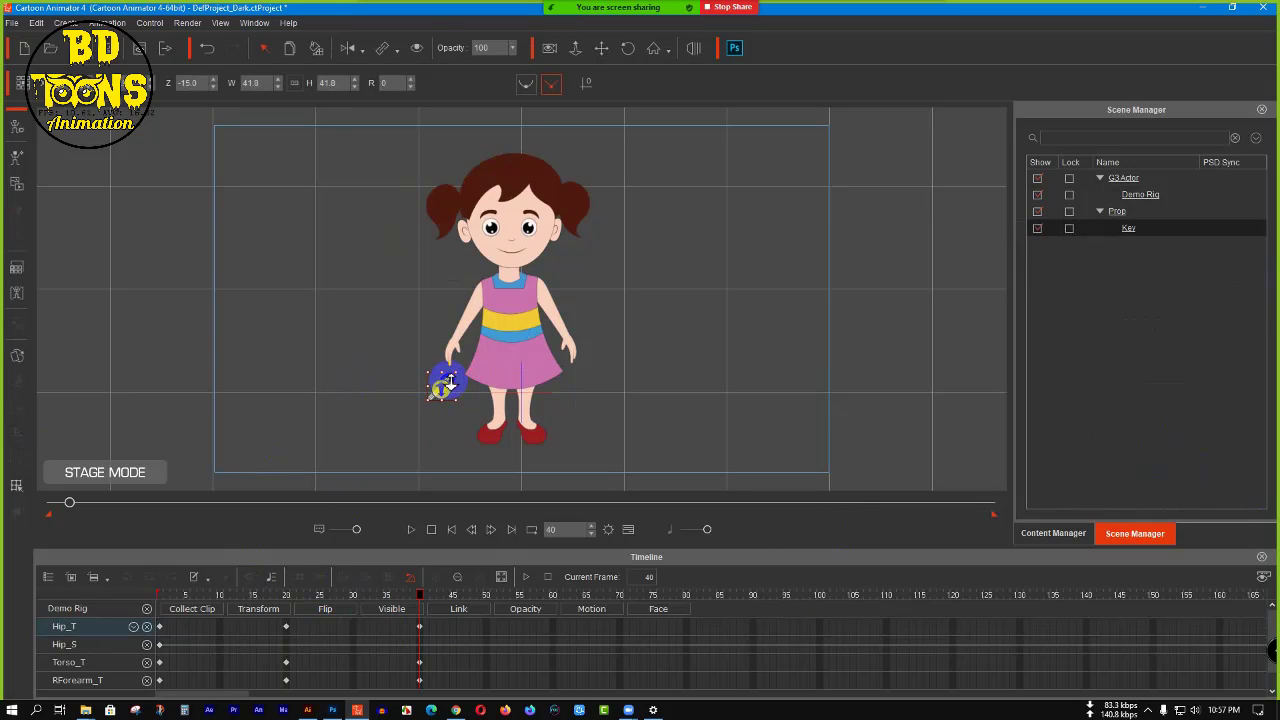
drag(452, 378, 458, 353)
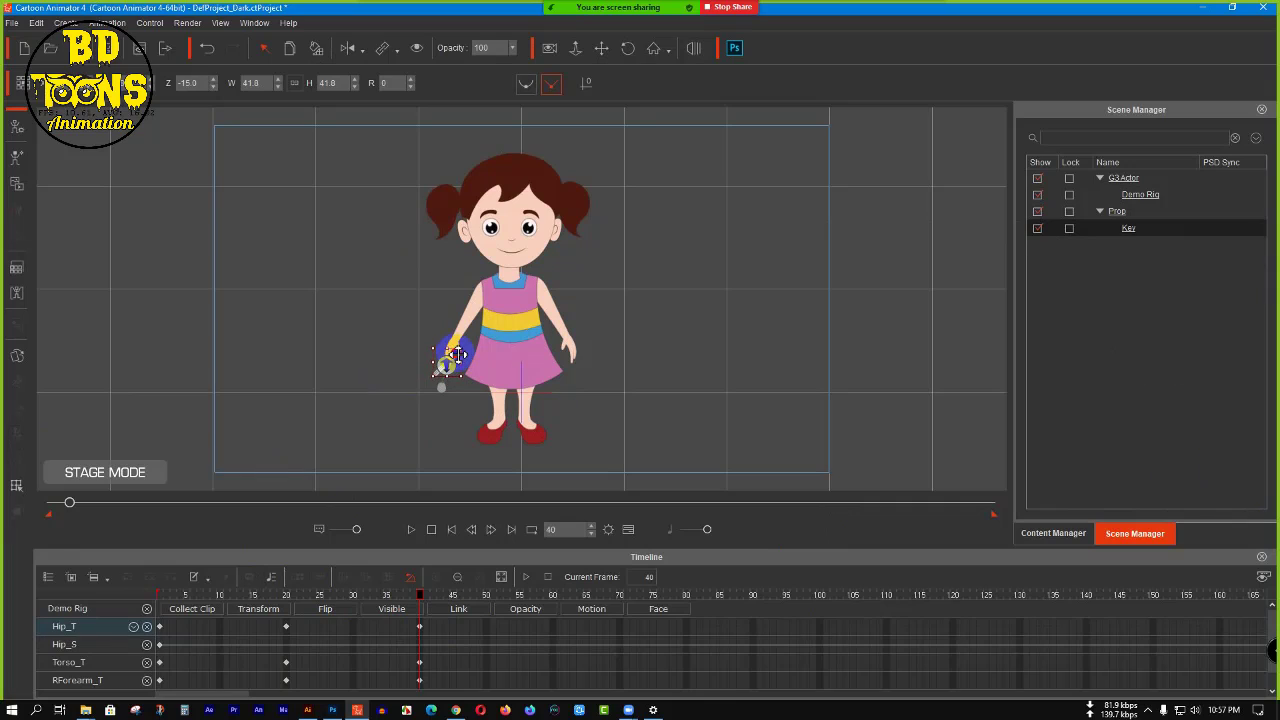
- Preview the pick-up animation from frame 1, stop playback, and return to frame 1
drag(420, 594, 34, 674)
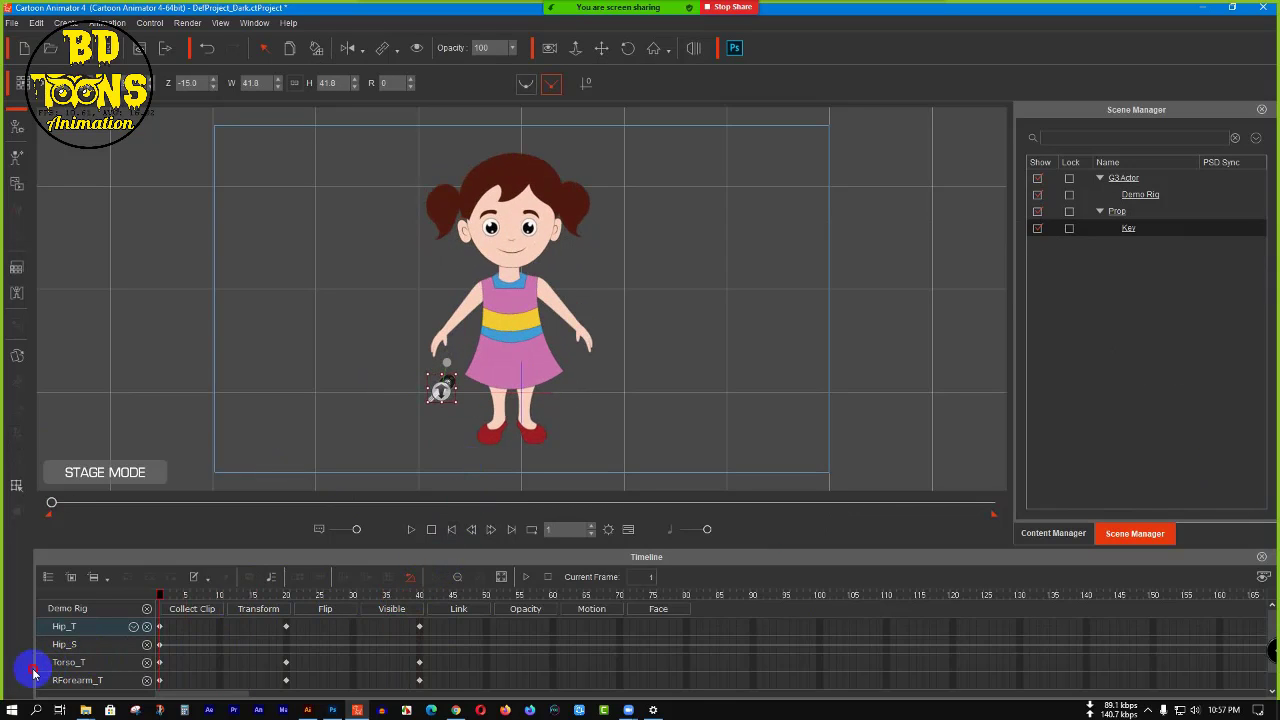
click(794, 320)
click(412, 530)
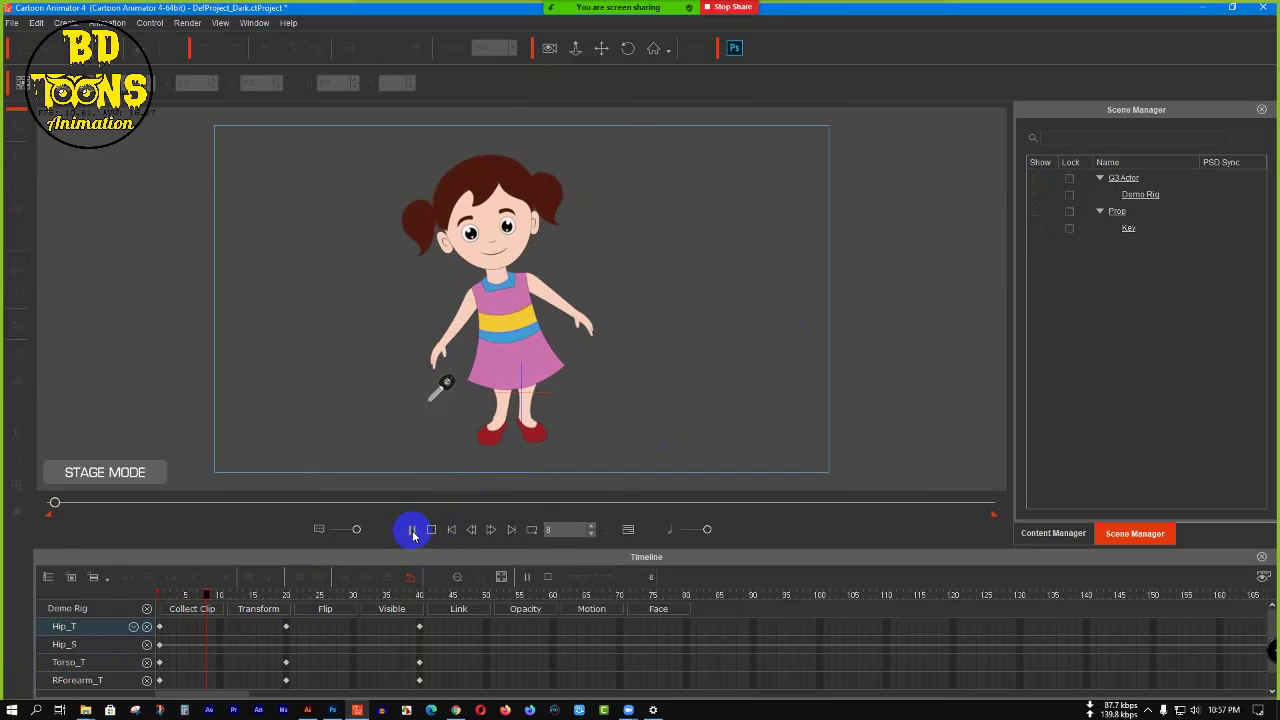
click(412, 531)
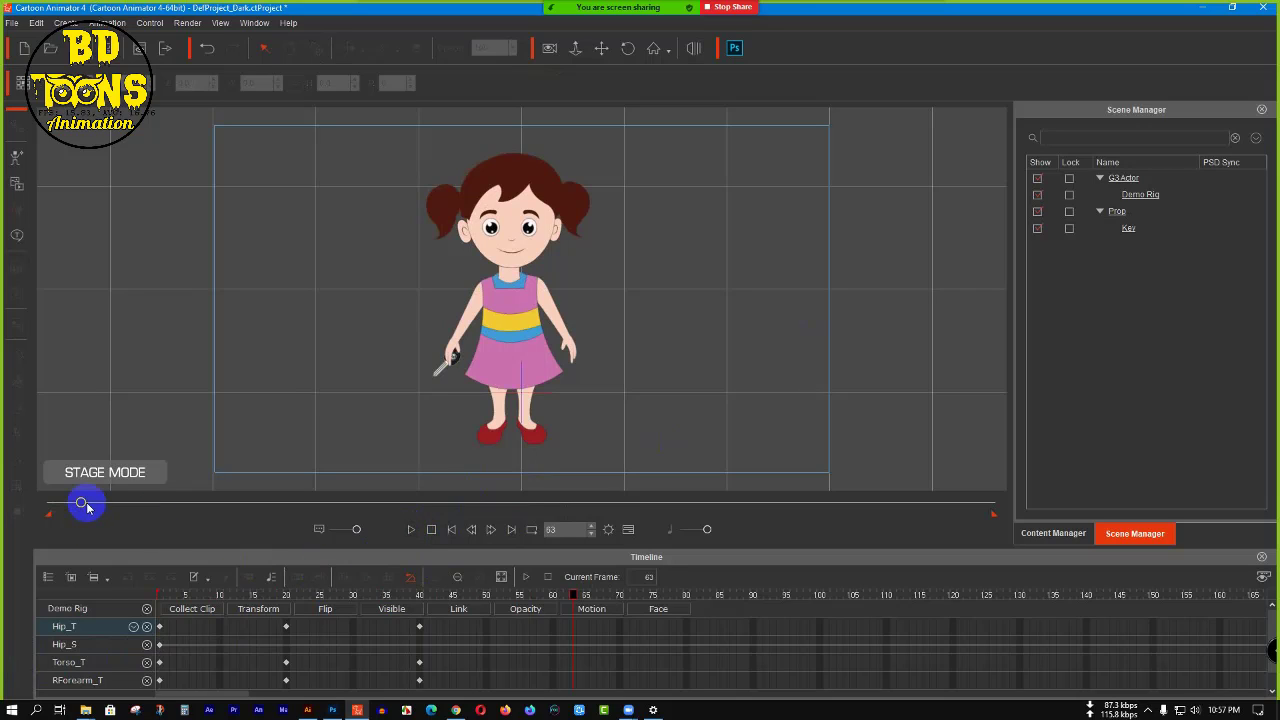
drag(85, 503, 3, 513)
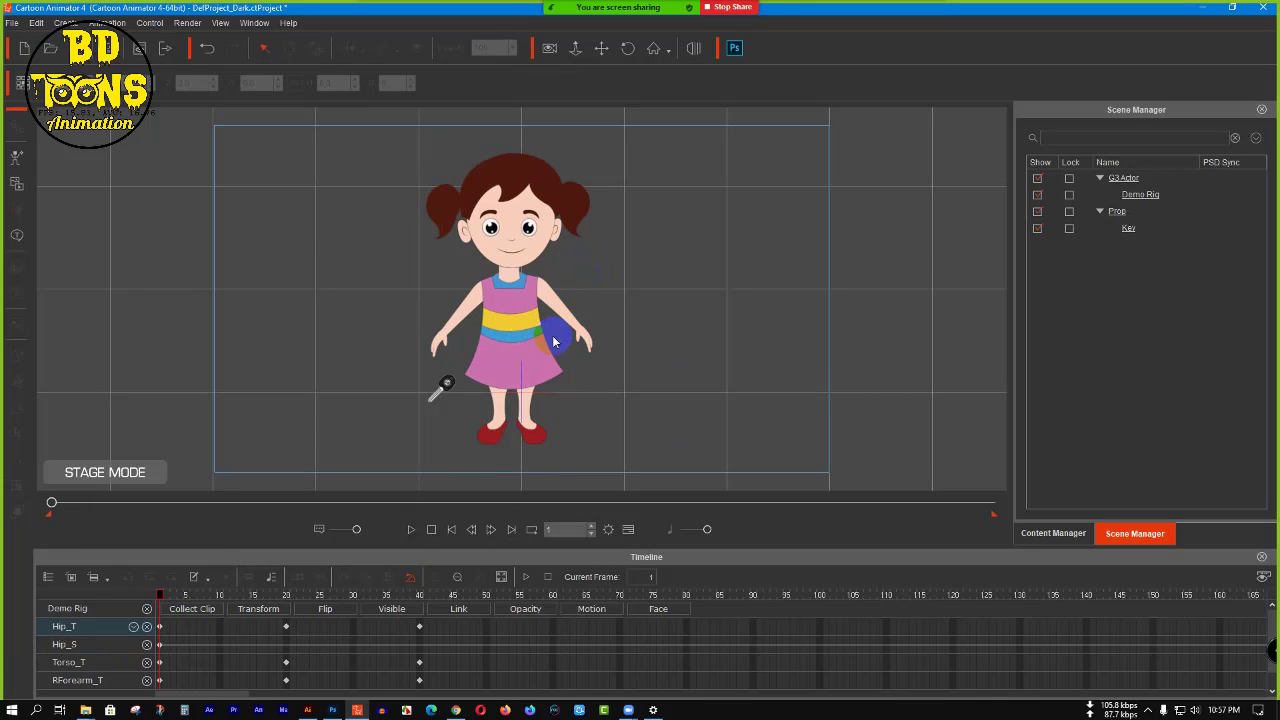
- Remove all object animation from the girl character at frame 1
click(530, 330)
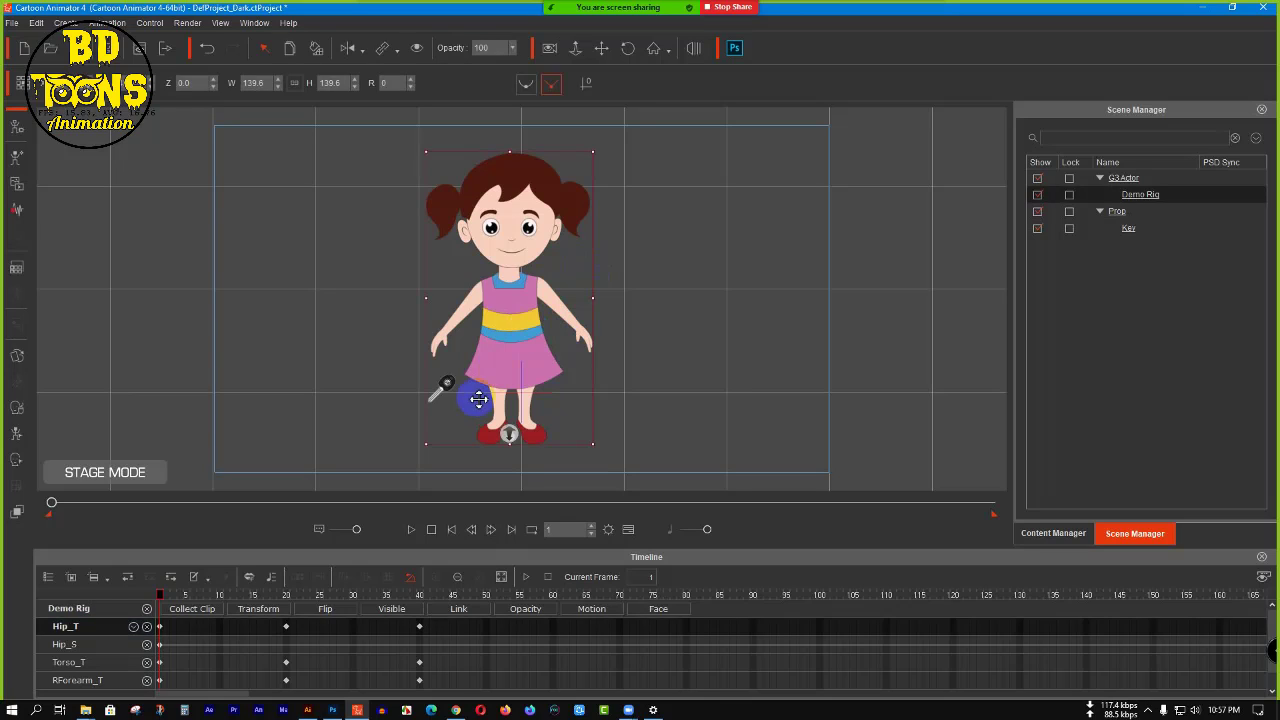
right_click(522, 286)
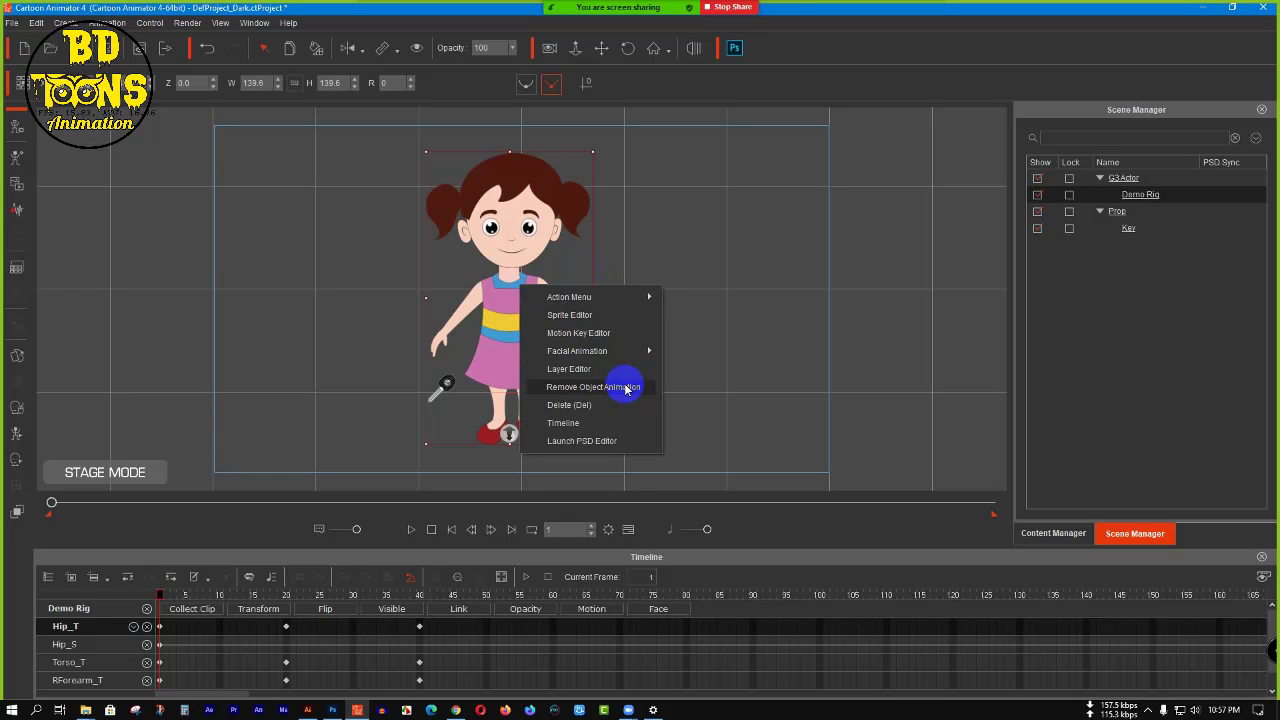
click(627, 388)
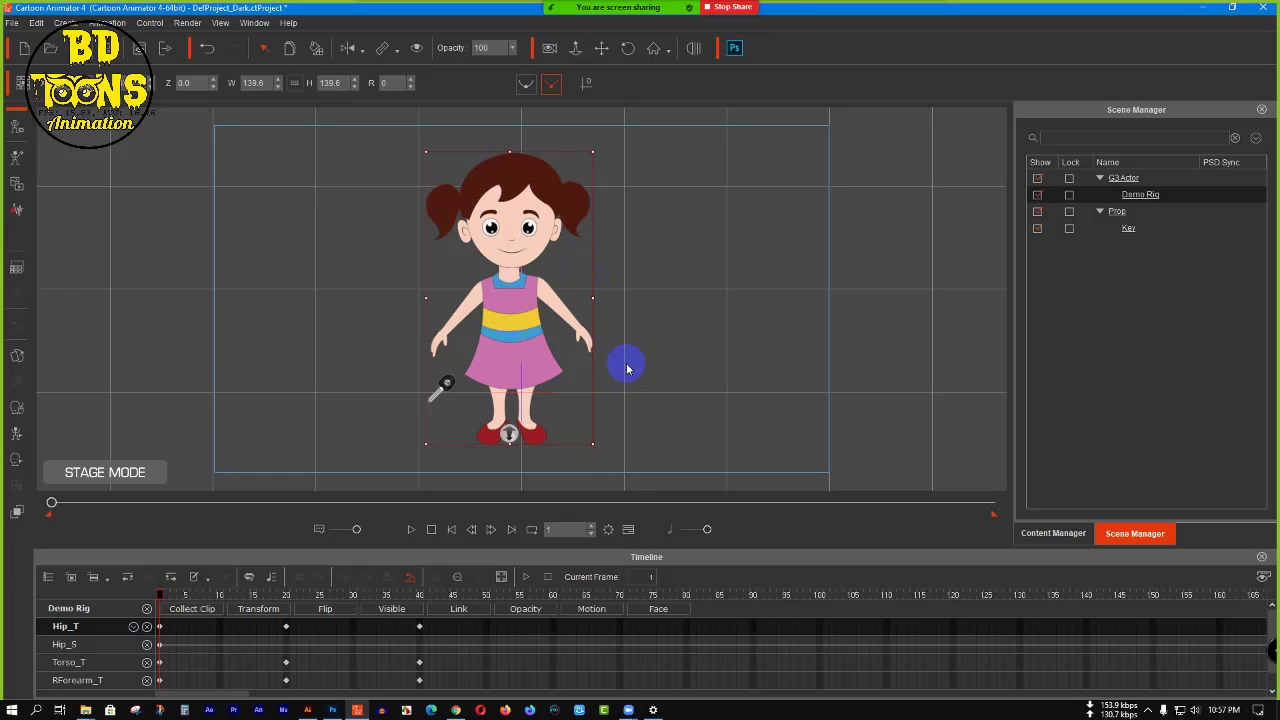
- Lock both feet in the 2D Motion Key Editor, test lowering and raising the girl's hip, and close the editor
click(18, 436)
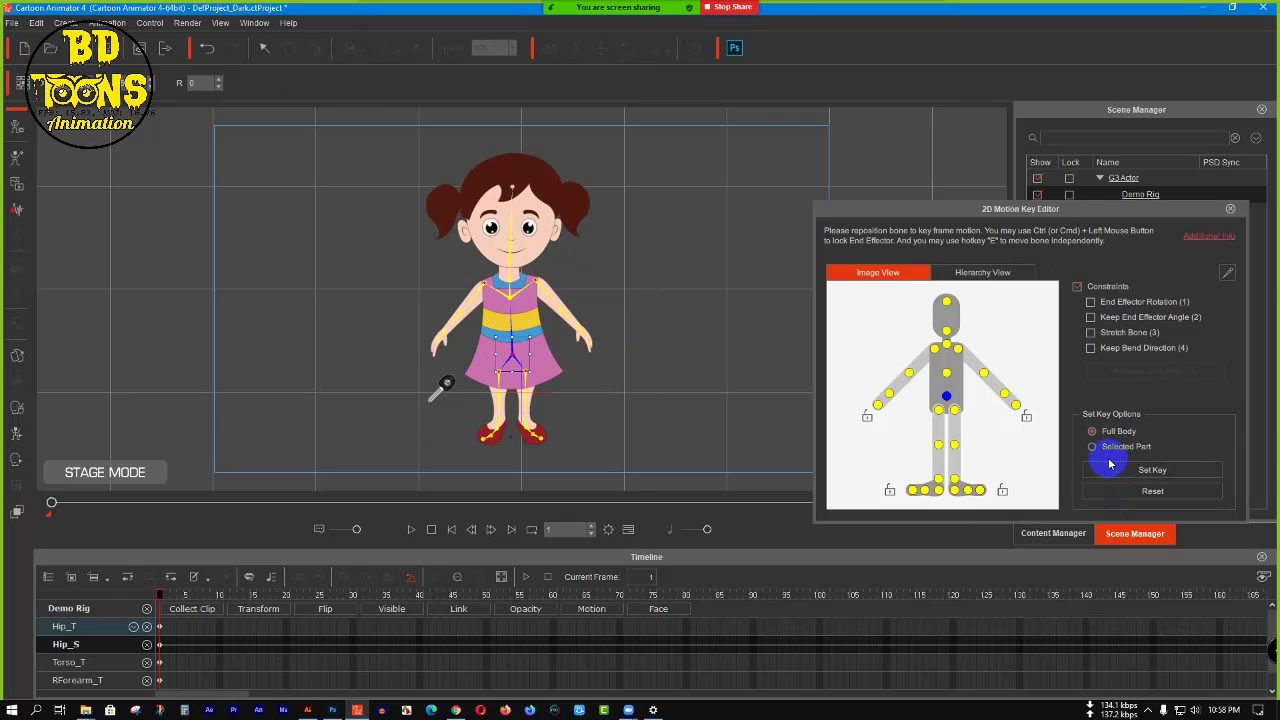
click(888, 492)
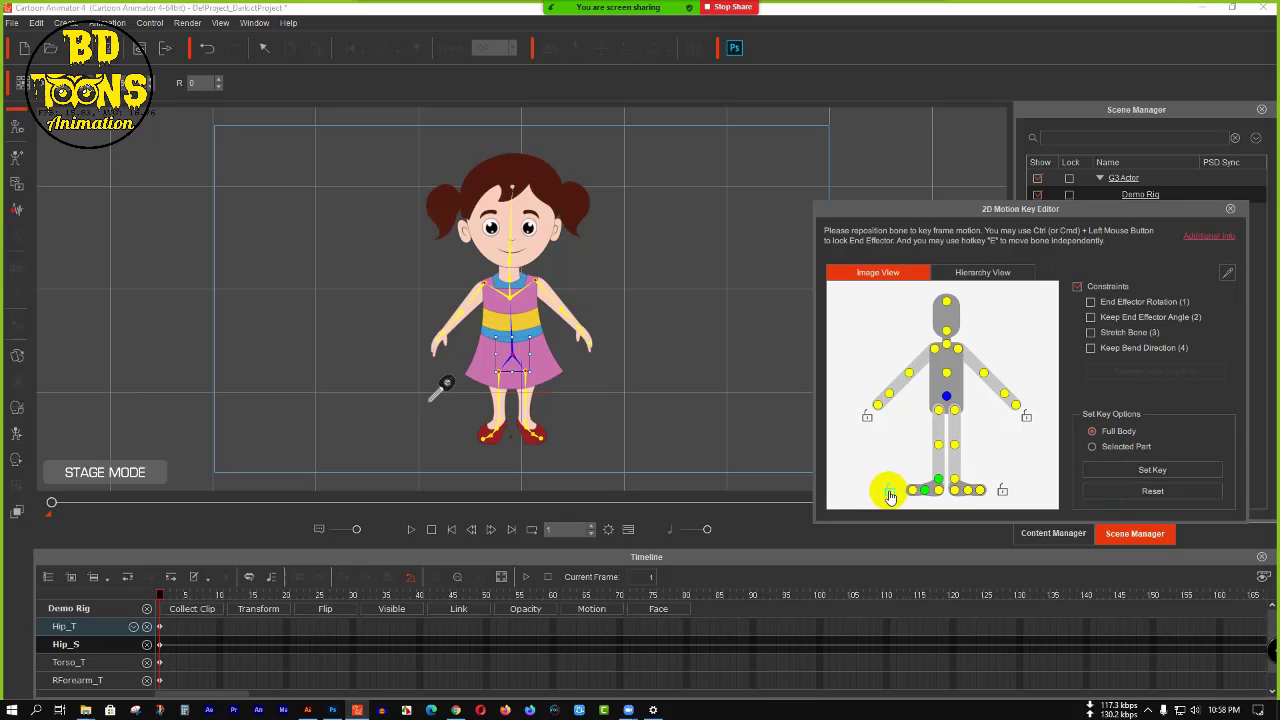
click(1004, 491)
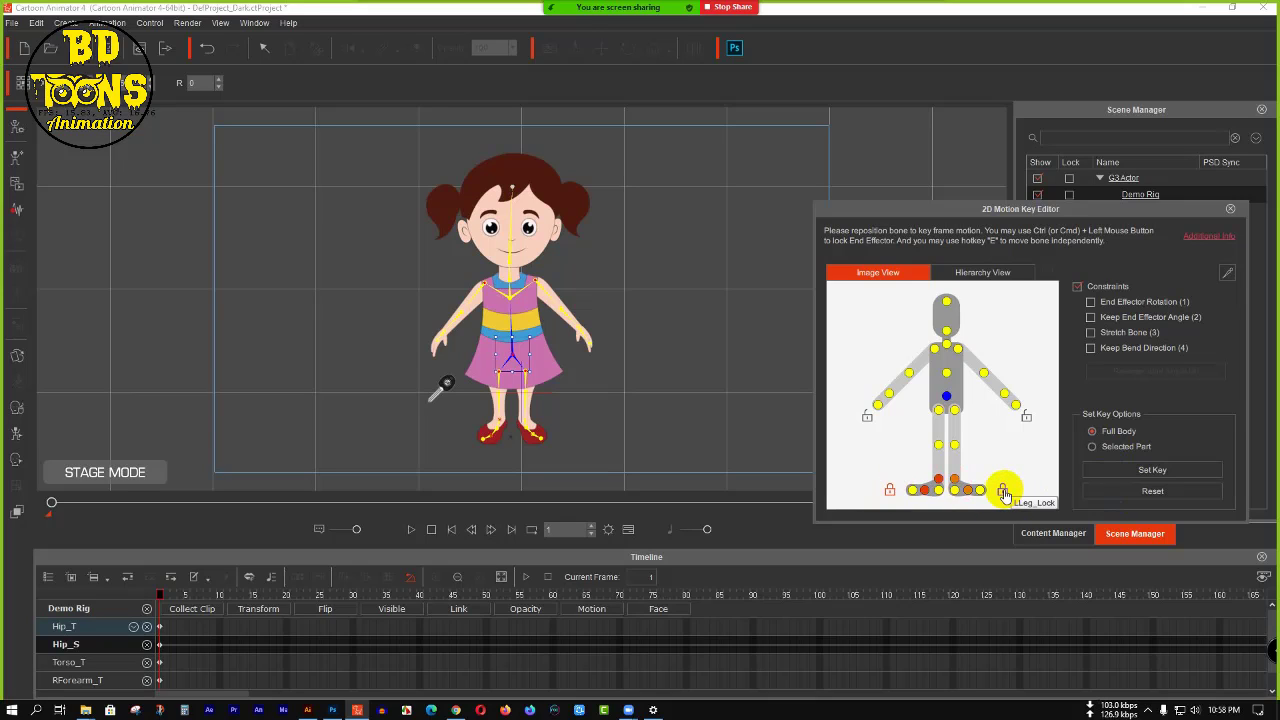
click(946, 397)
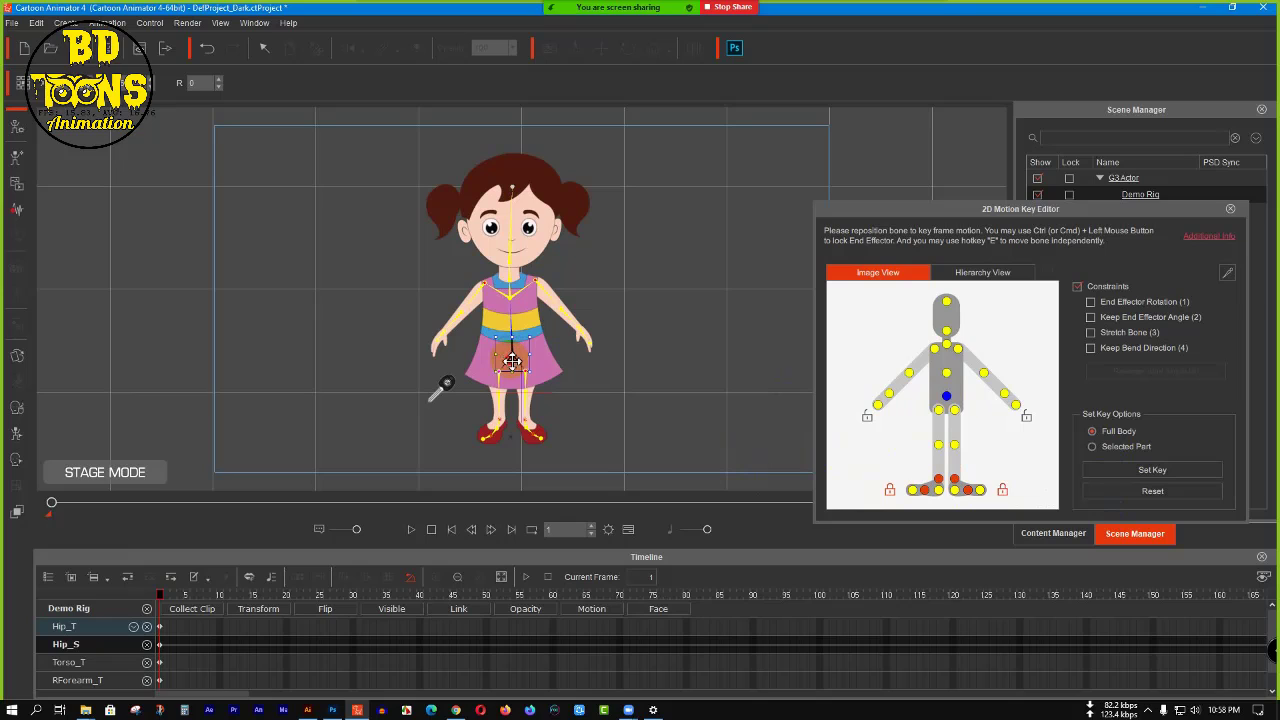
drag(512, 361, 510, 383)
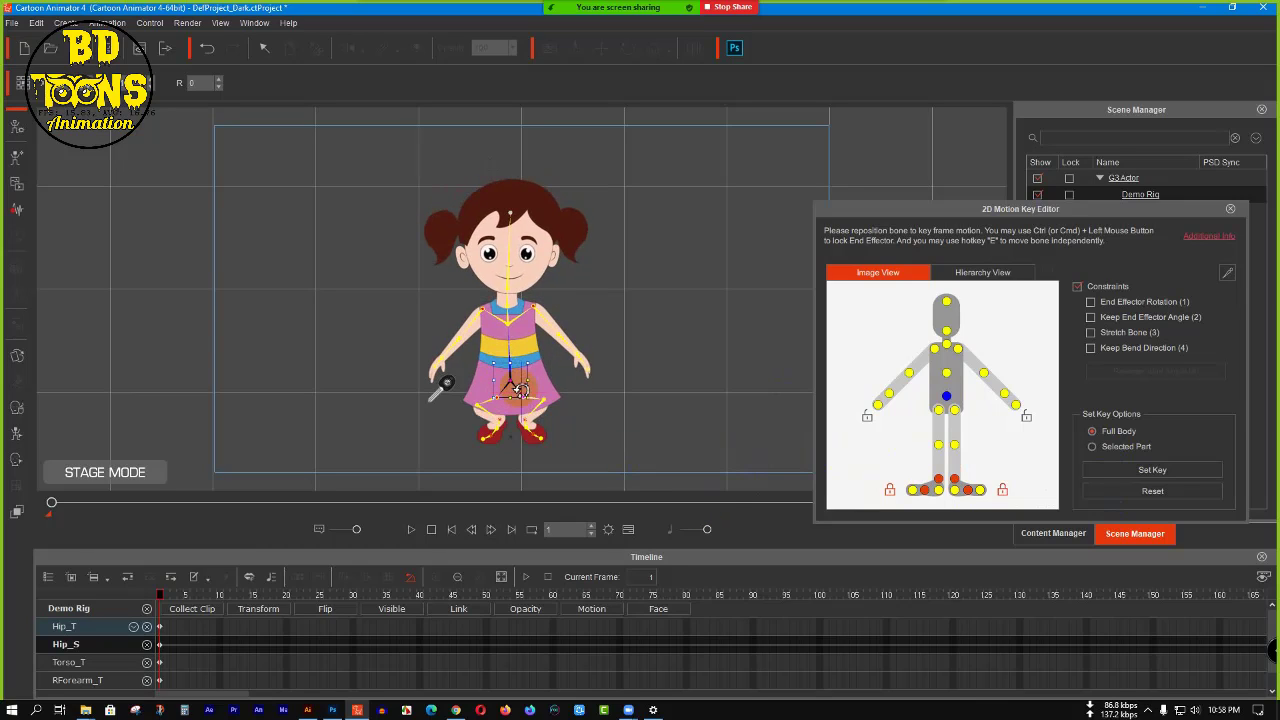
drag(517, 375, 517, 352)
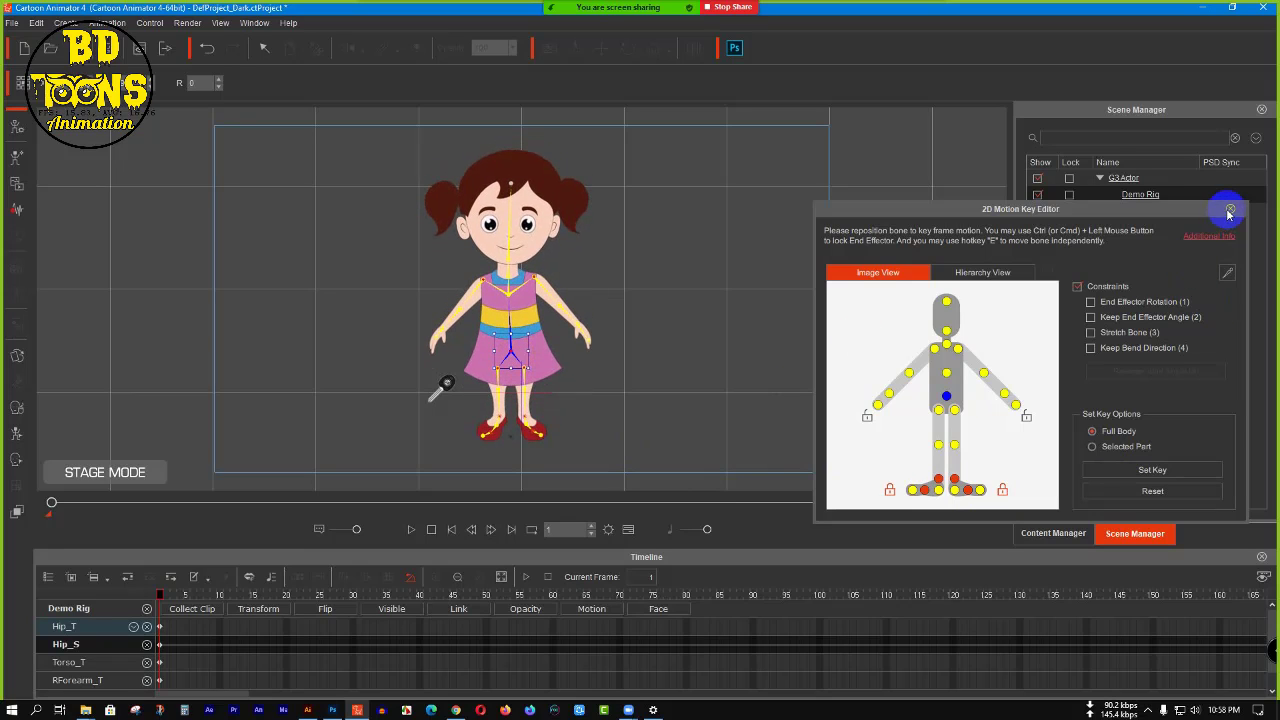
click(1230, 208)
- Delete the girl character and the Key prop from the scene
click(527, 327)
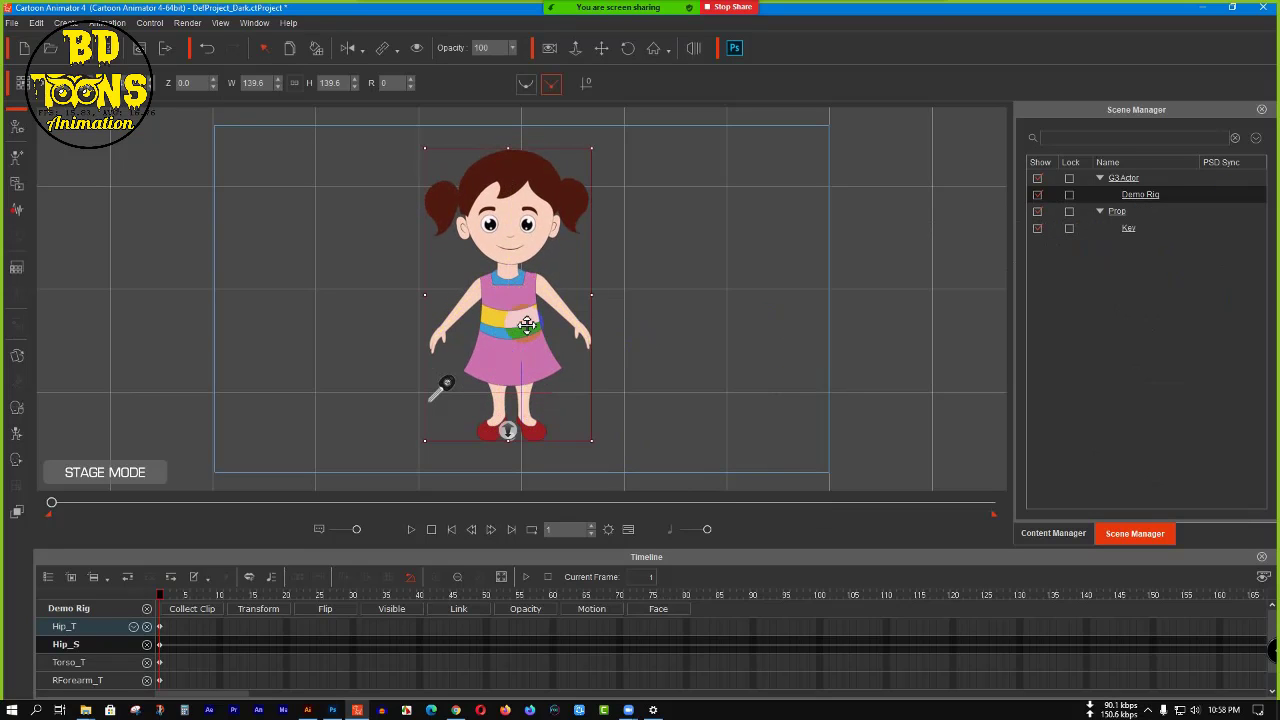
key(Delete)
click(445, 388)
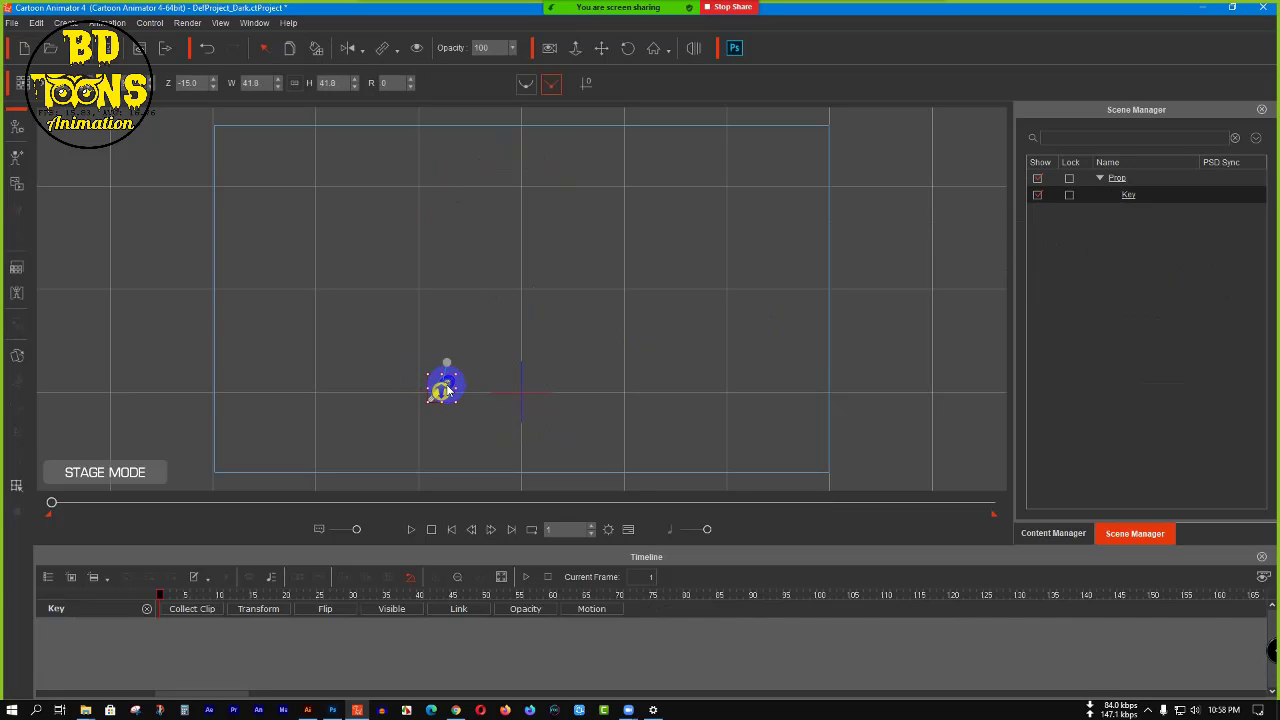
key(Delete)
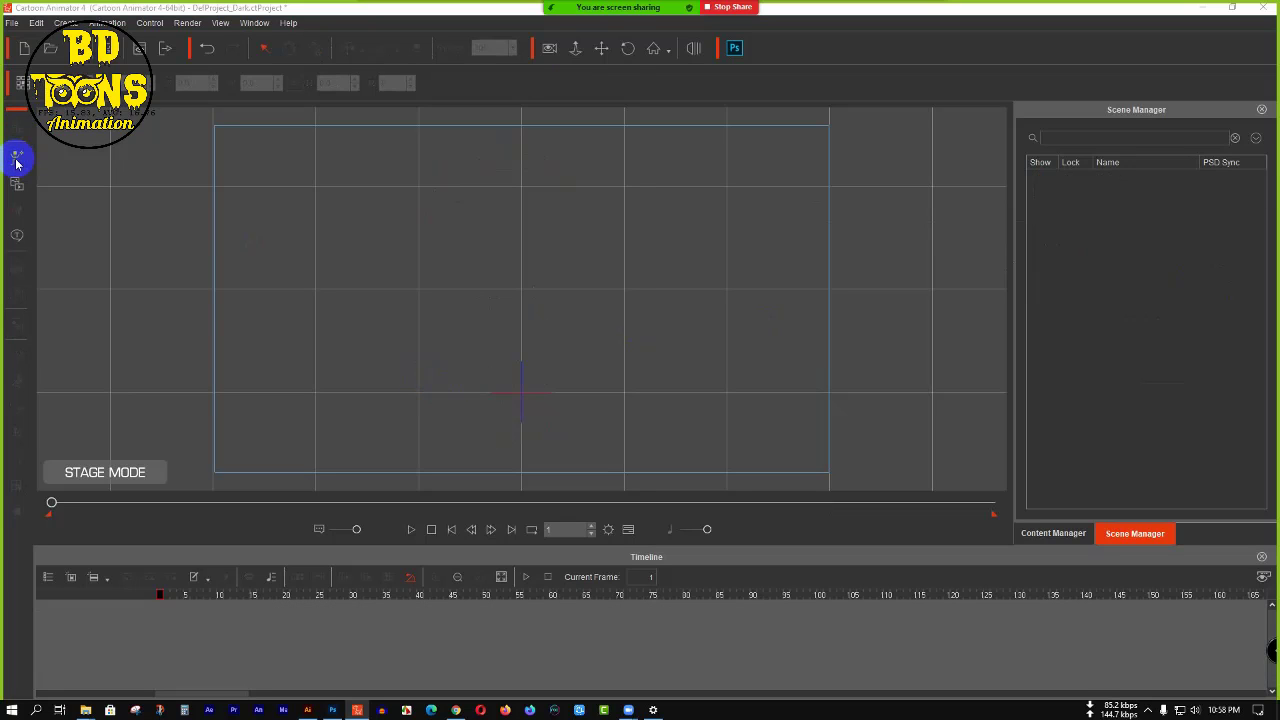
- Import 2.Guard Said.psd as a character from the Desktop folder র ফাইল > চরিত্র > ALL C > 2.Guard > PSD
click(16, 160)
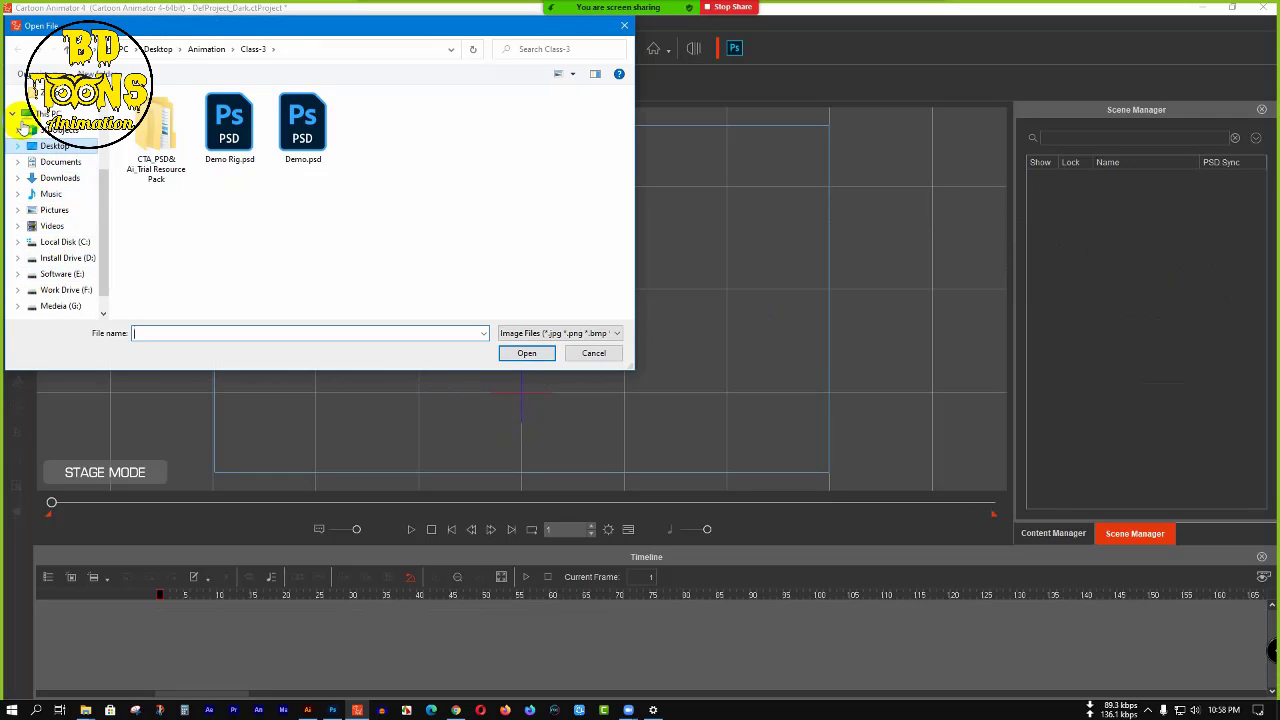
click(55, 145)
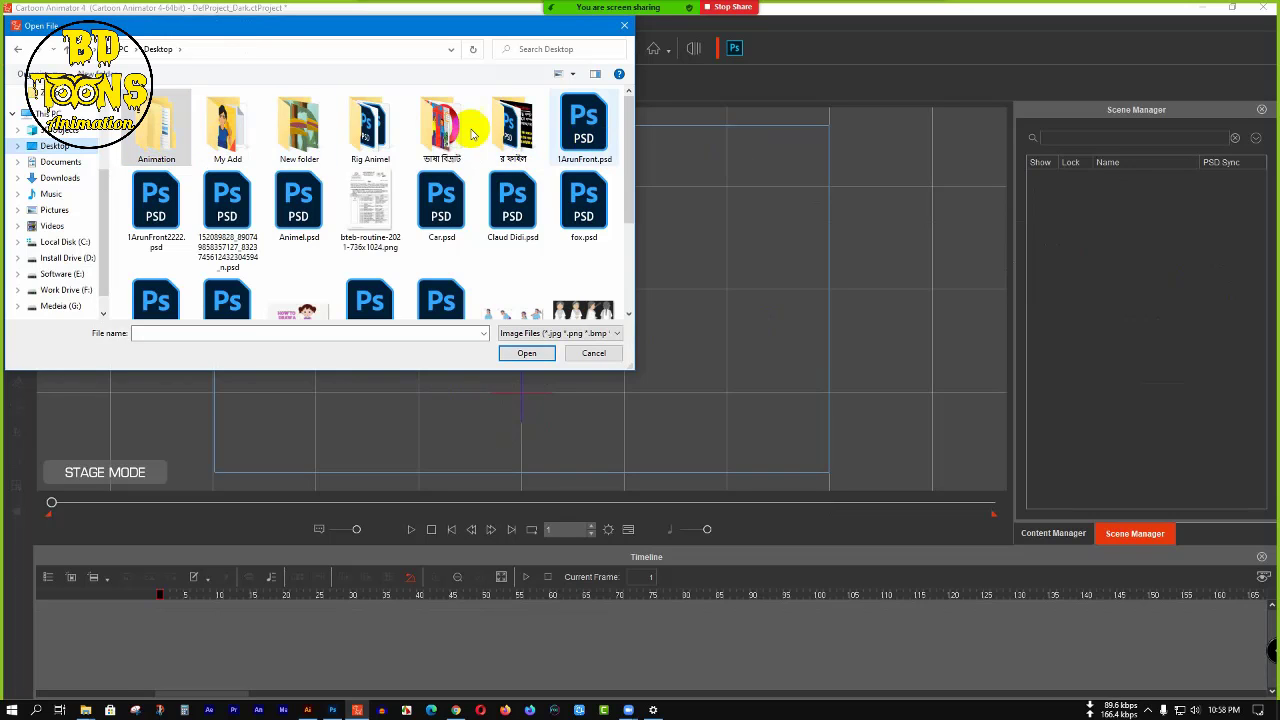
double_click(540, 137)
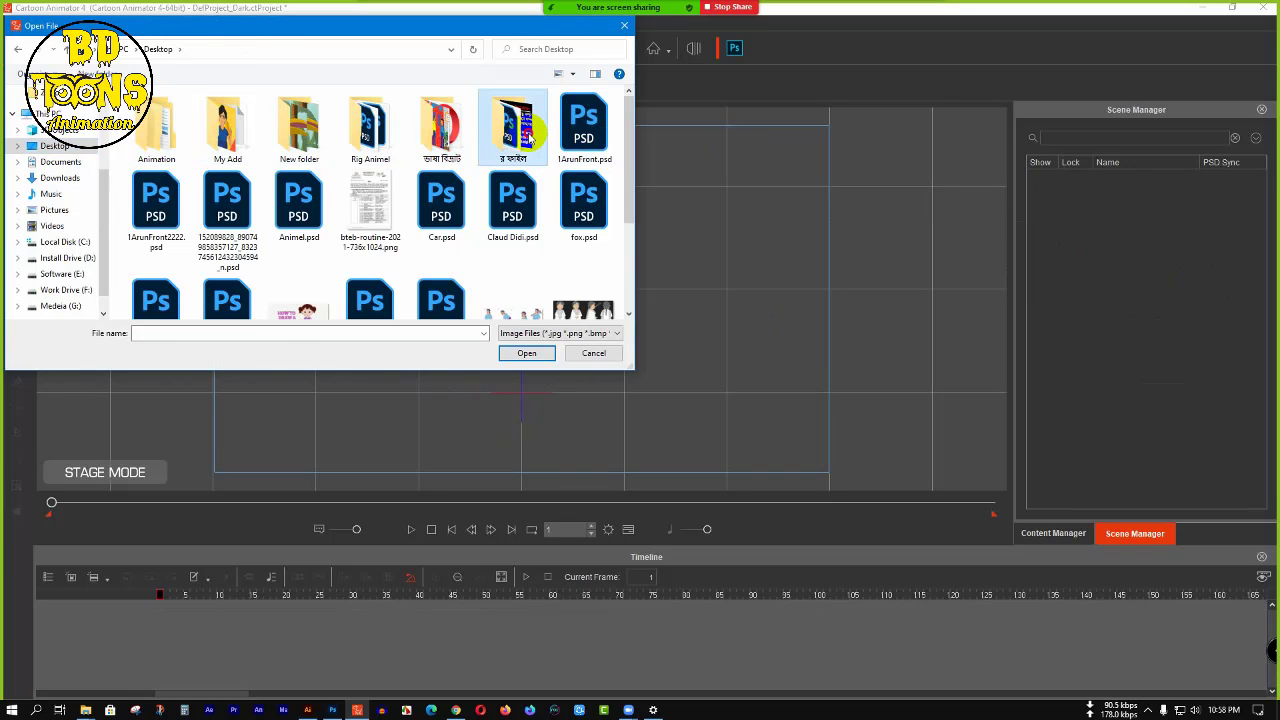
scroll(354, 236, down, 3)
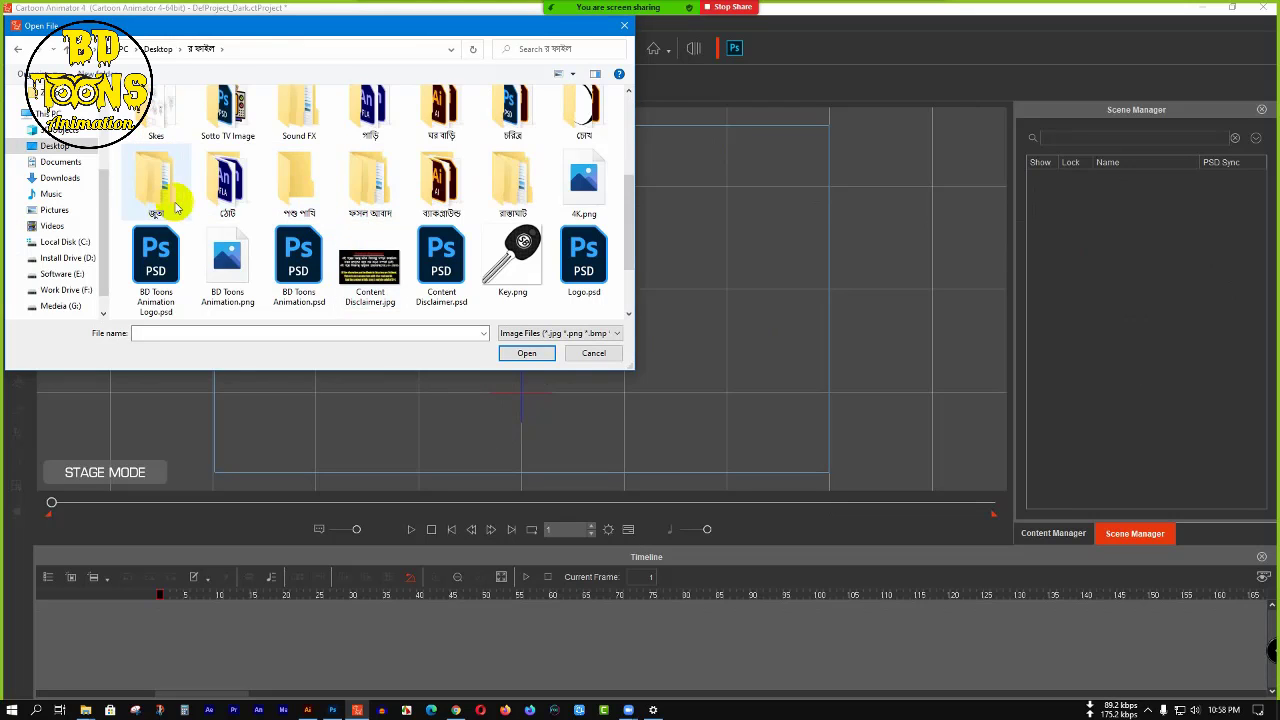
double_click(511, 122)
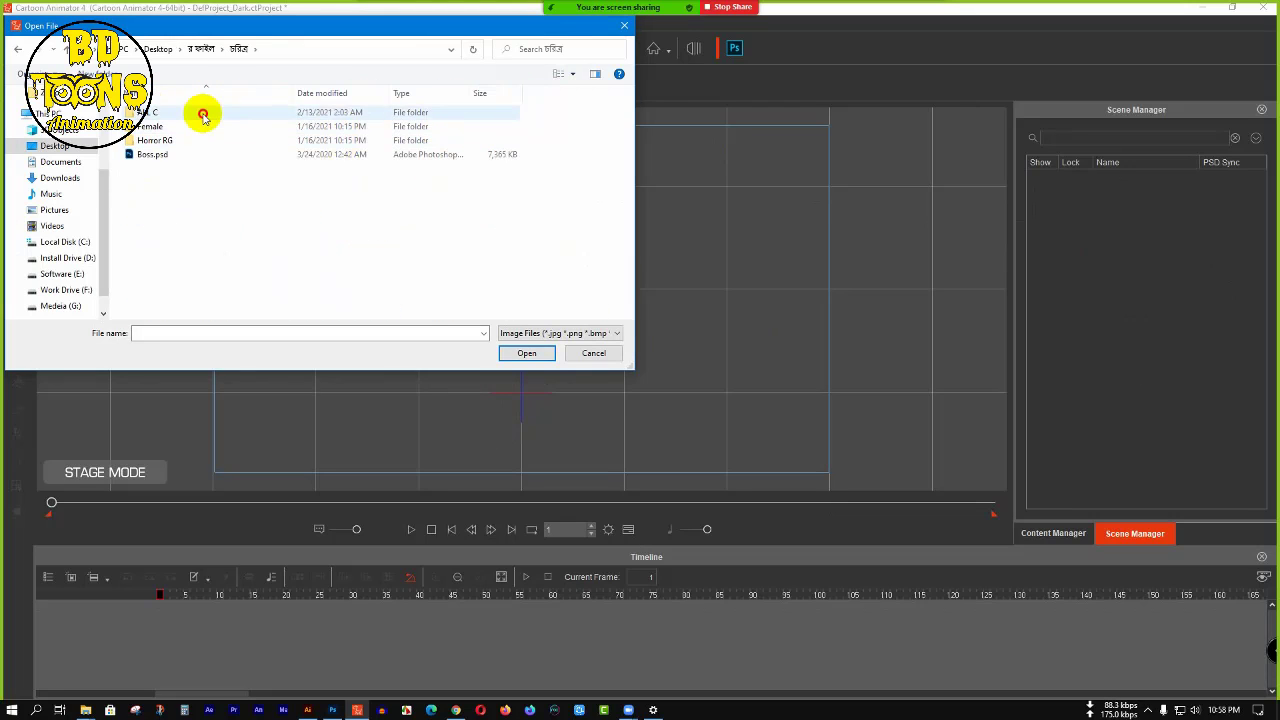
double_click(200, 112)
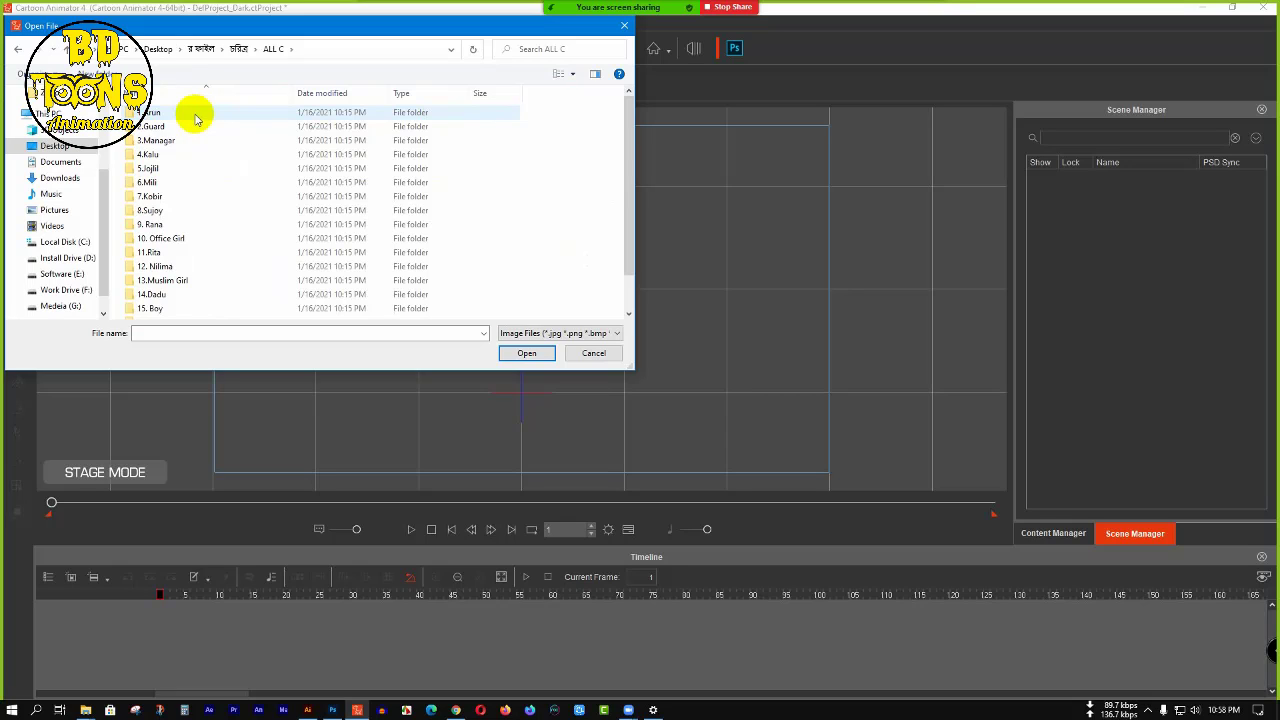
double_click(186, 125)
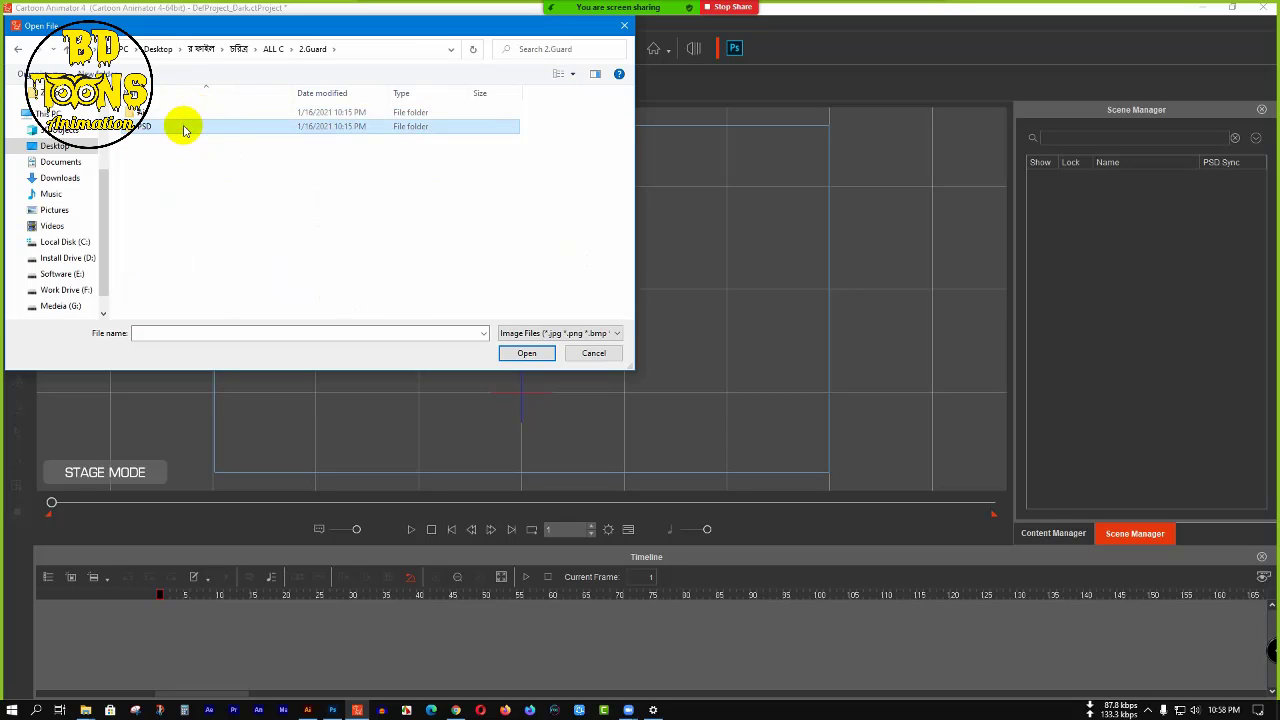
double_click(184, 128)
click(232, 135)
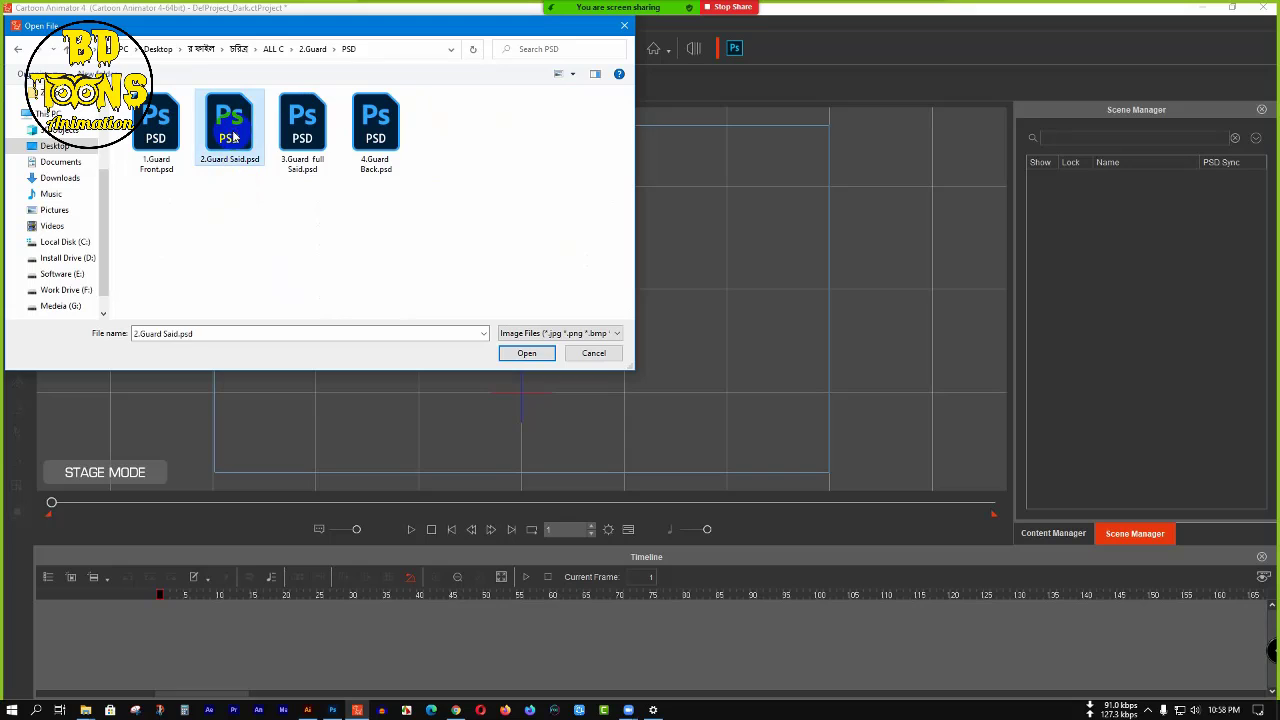
click(524, 353)
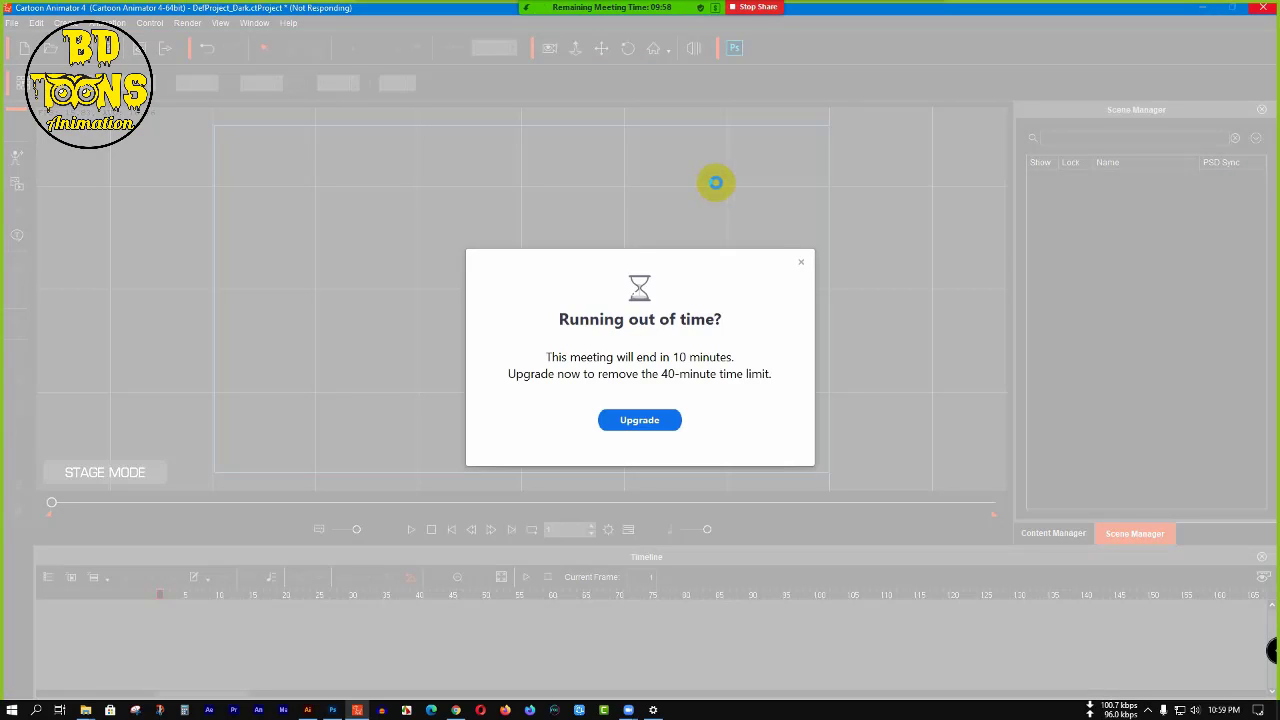
- Dismiss the meeting time notice, minimise Cartoon Animator, close the File Explorer window, and refresh the desktop
click(801, 261)
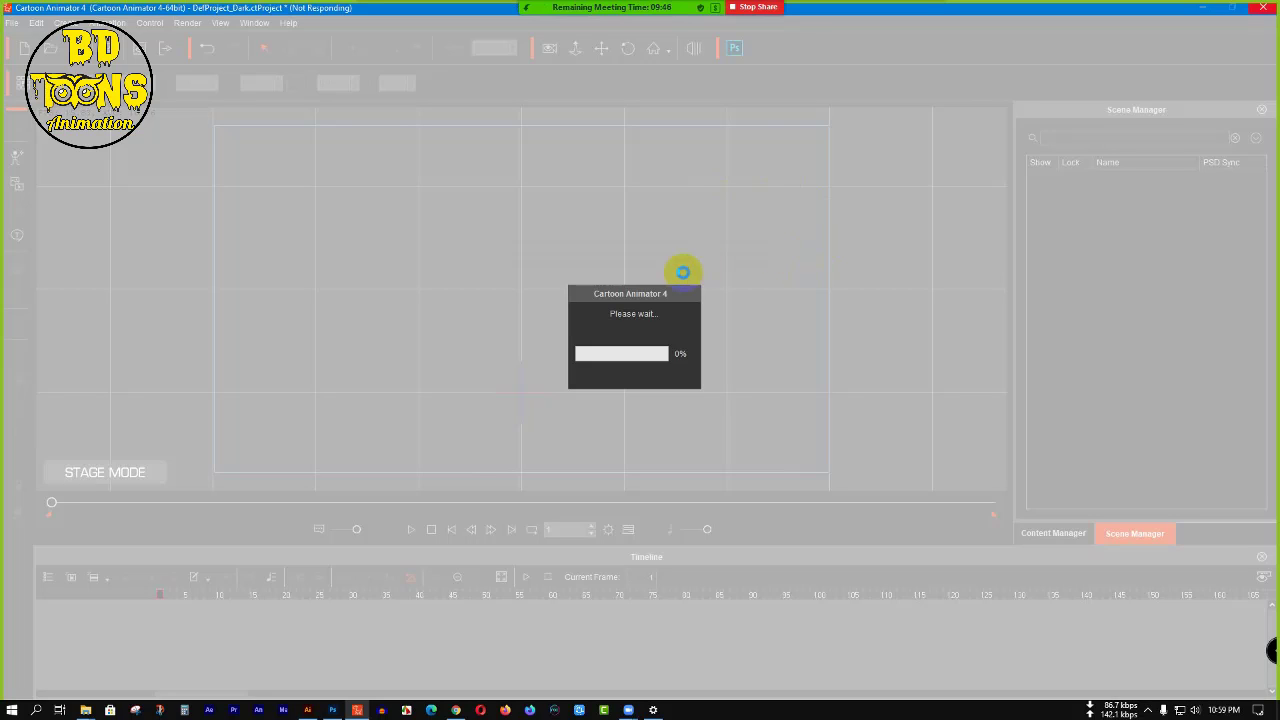
click(1211, 13)
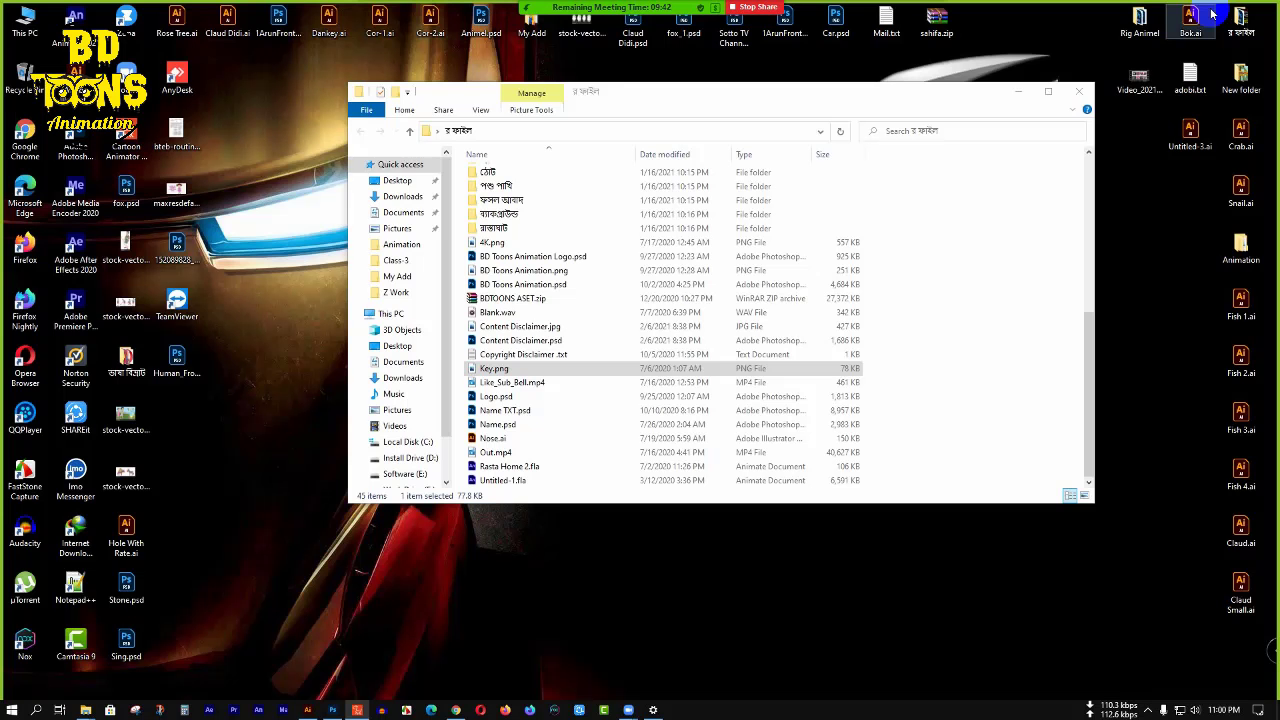
click(1066, 92)
right_click(584, 192)
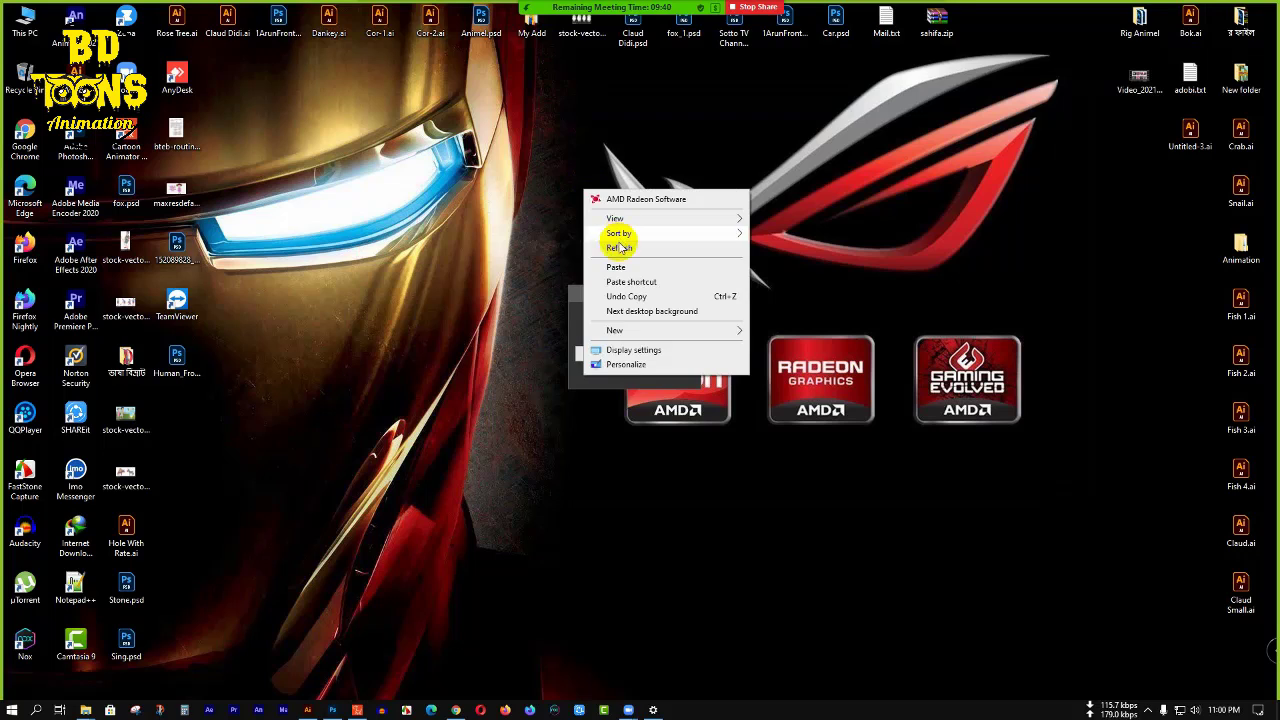
click(600, 237)
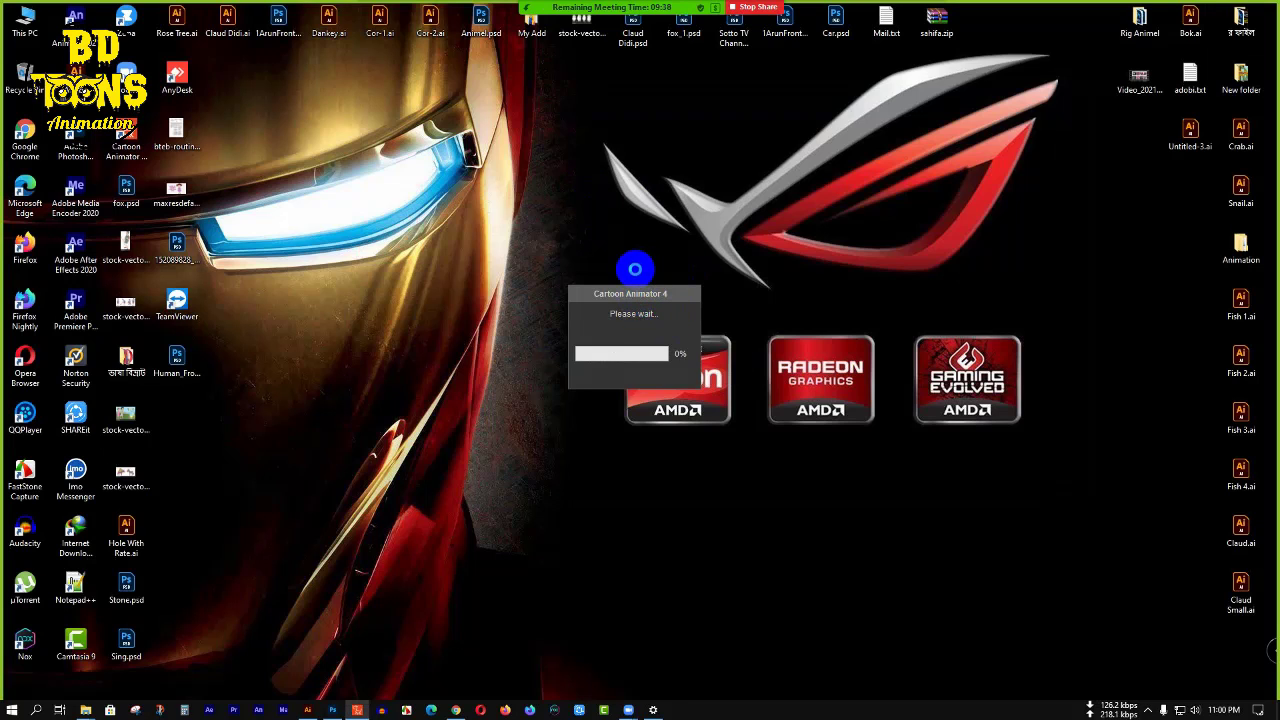
- Dismiss the prompt about the unresponsive program, end the Cartoon Animator 4 task in Task Manager, and close Task Manager
click(354, 712)
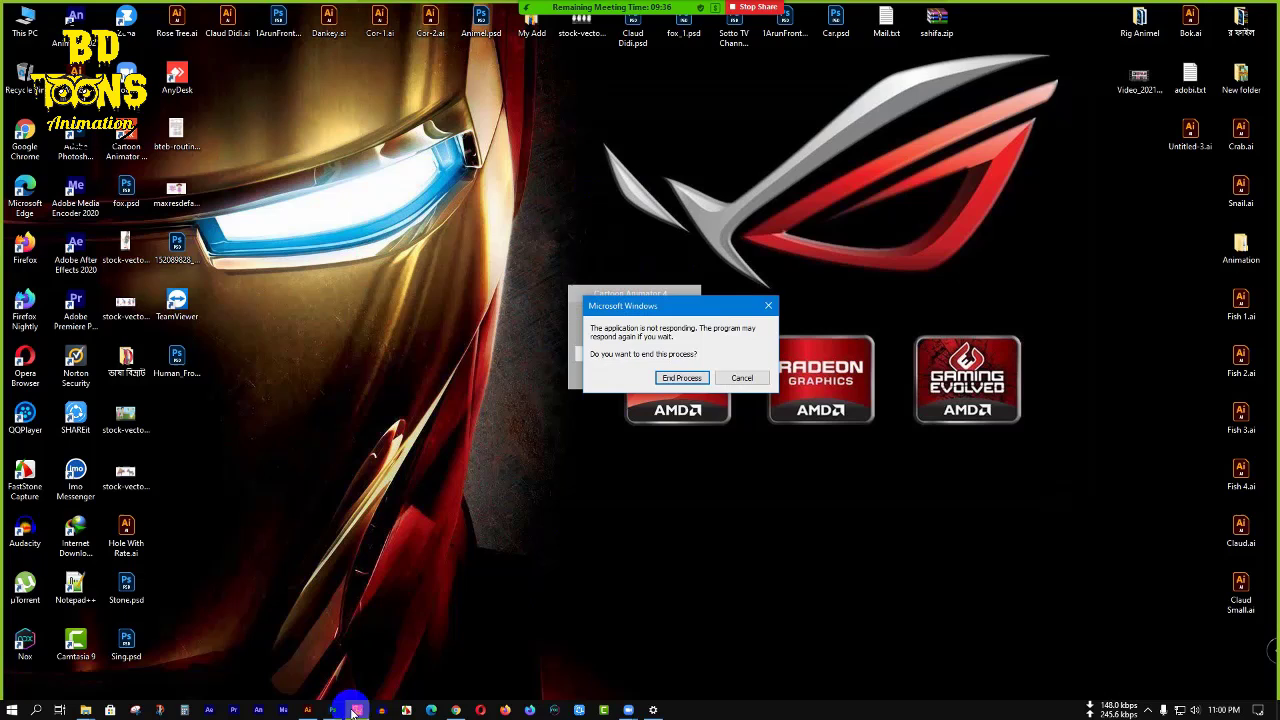
click(769, 307)
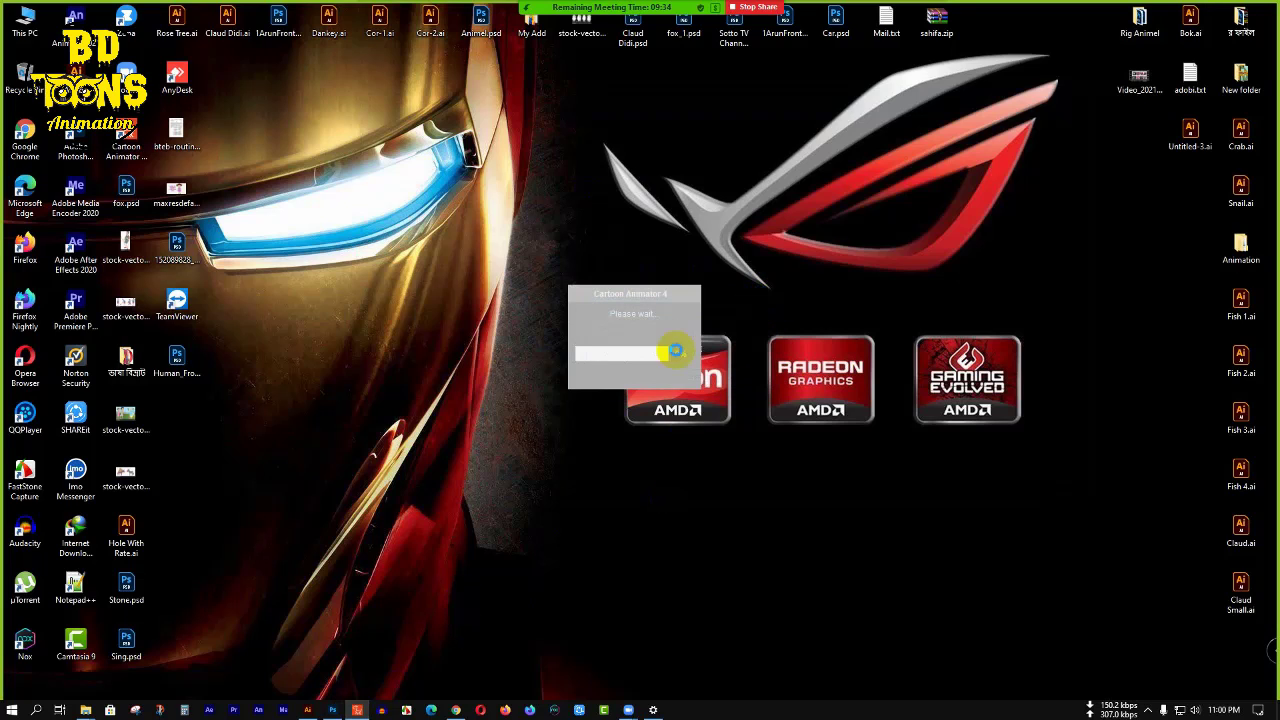
right_click(684, 708)
click(703, 646)
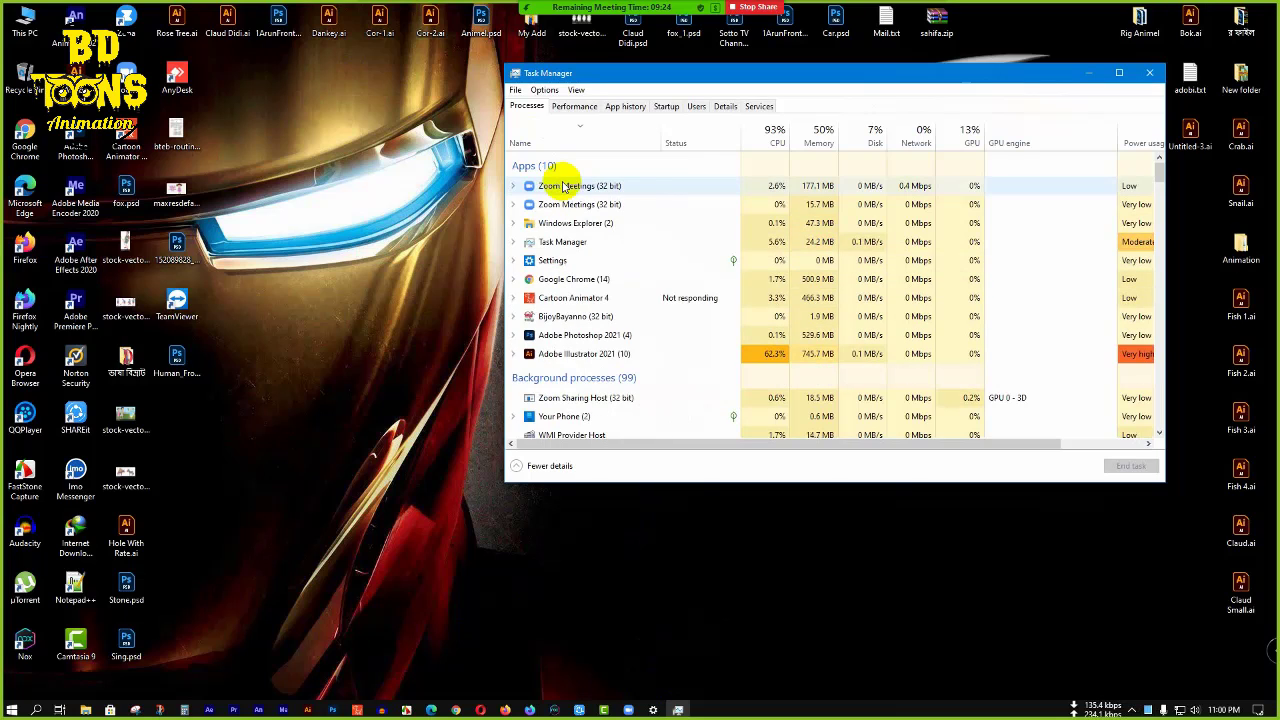
right_click(604, 300)
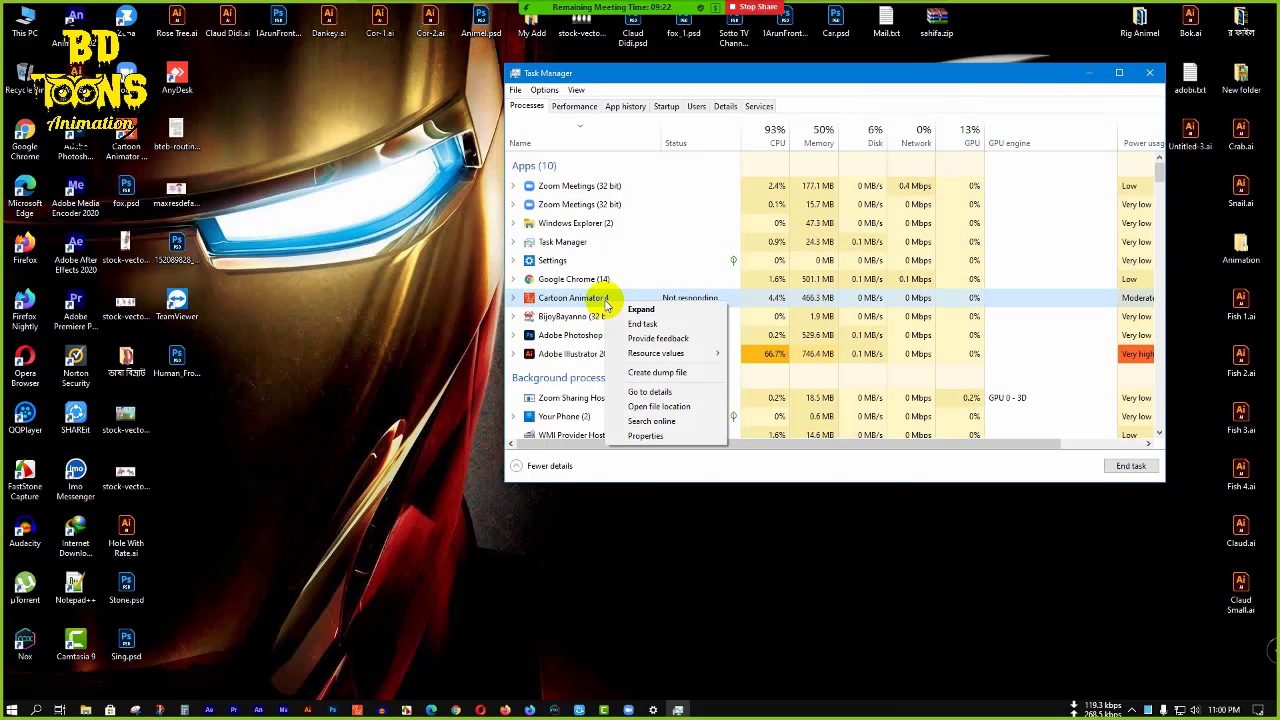
click(645, 324)
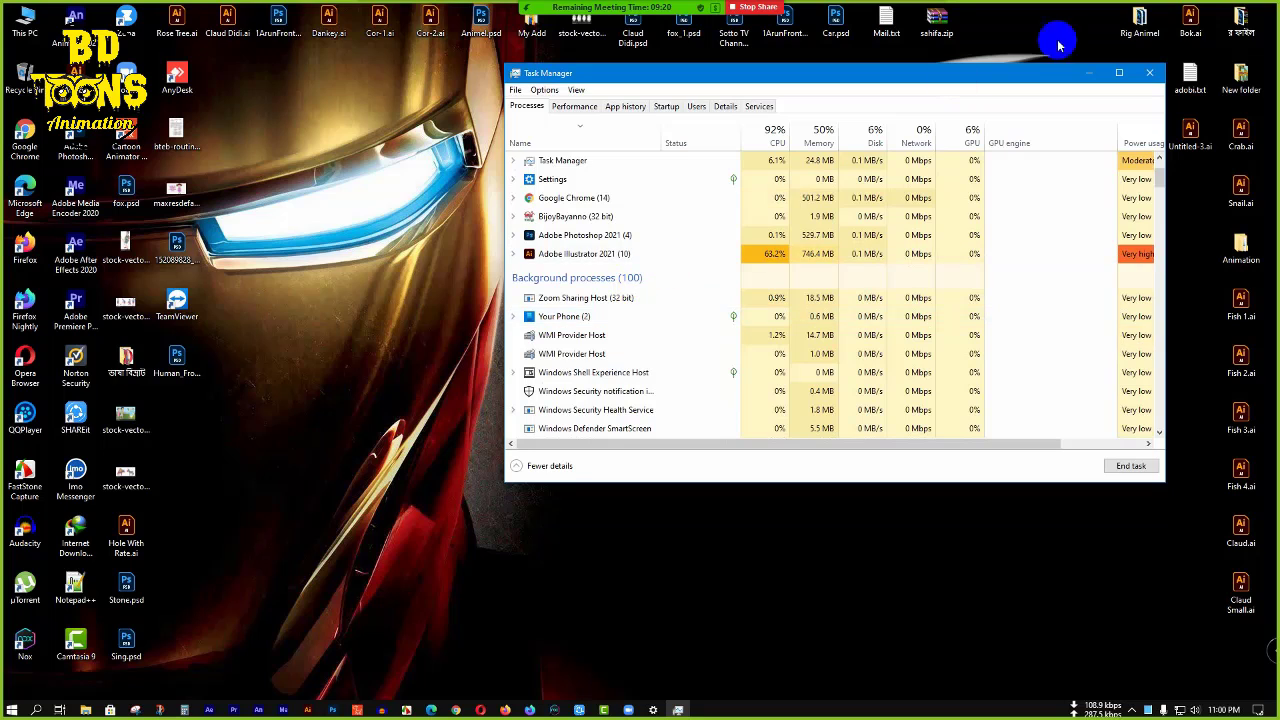
click(1152, 75)
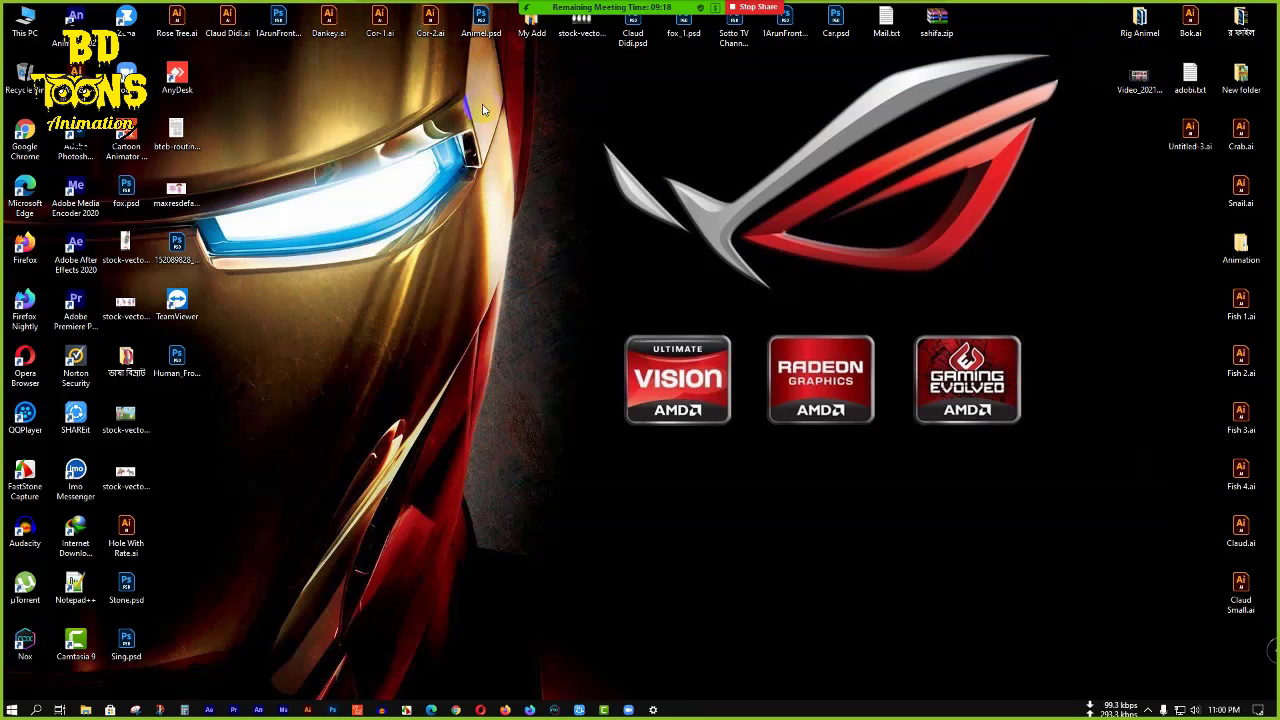
- Refresh the desktop twice and show the hidden system tray icons
right_click(474, 98)
click(510, 154)
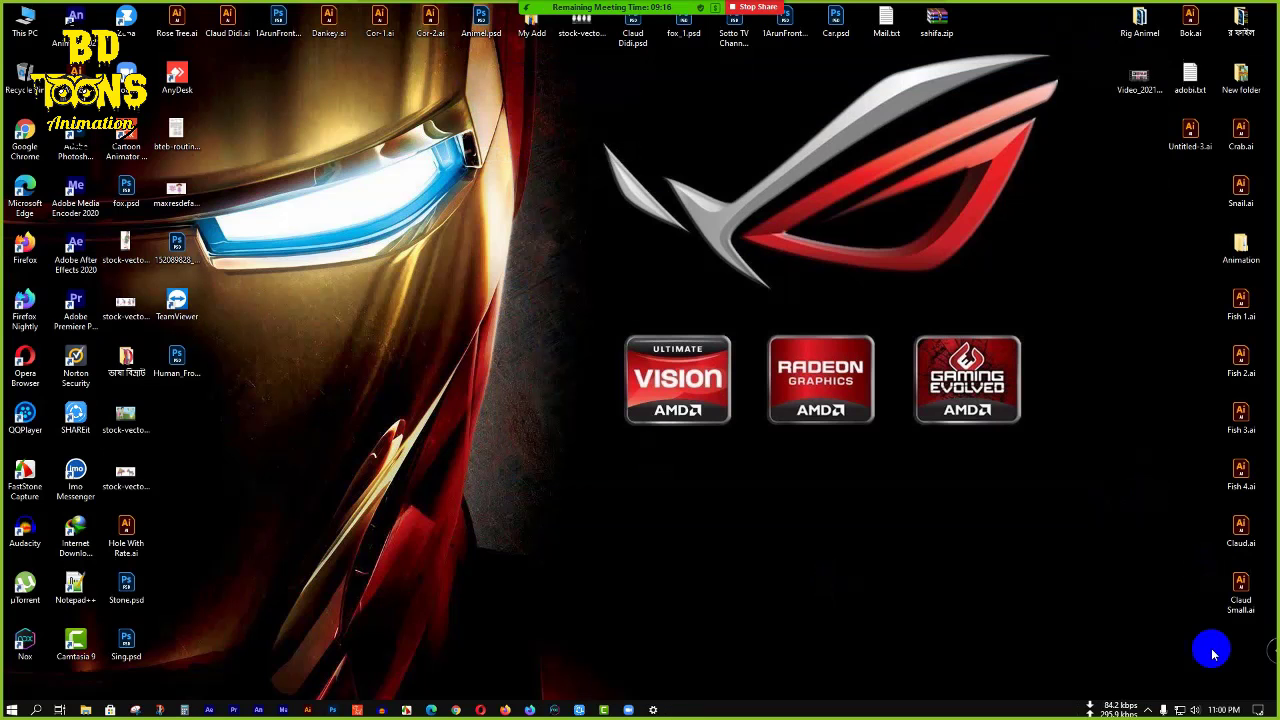
right_click(553, 352)
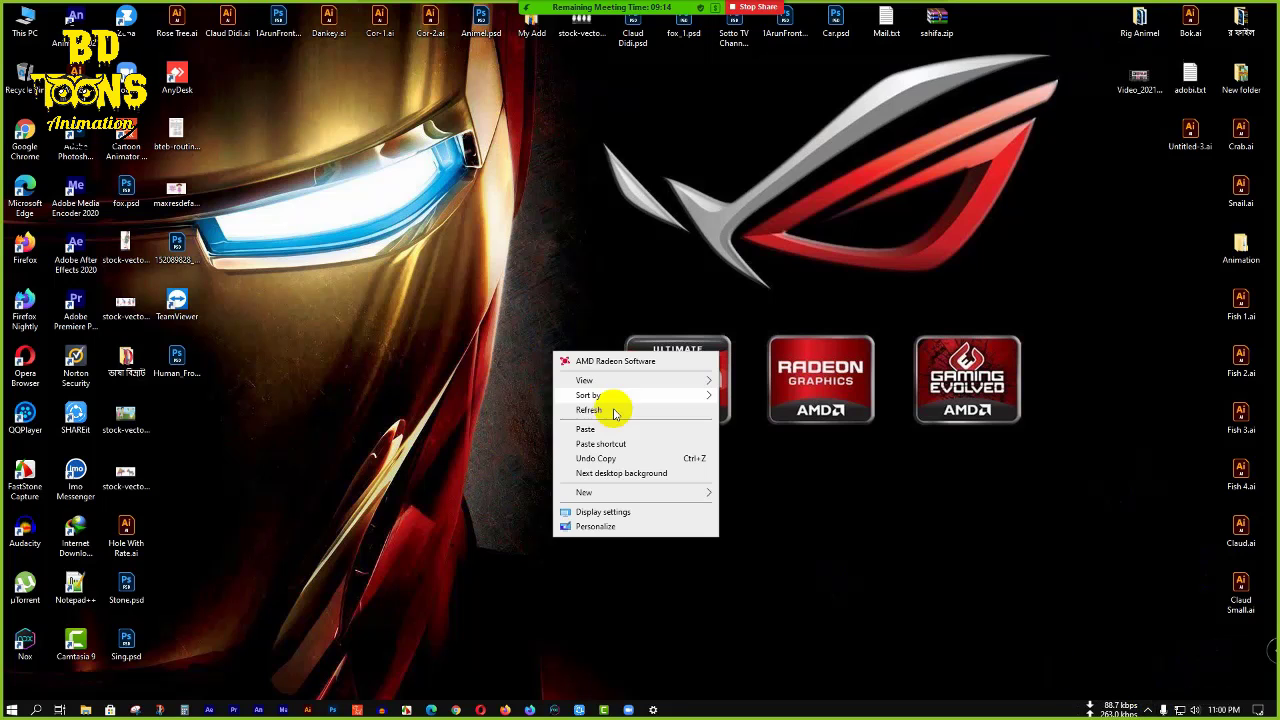
click(619, 418)
click(1148, 710)
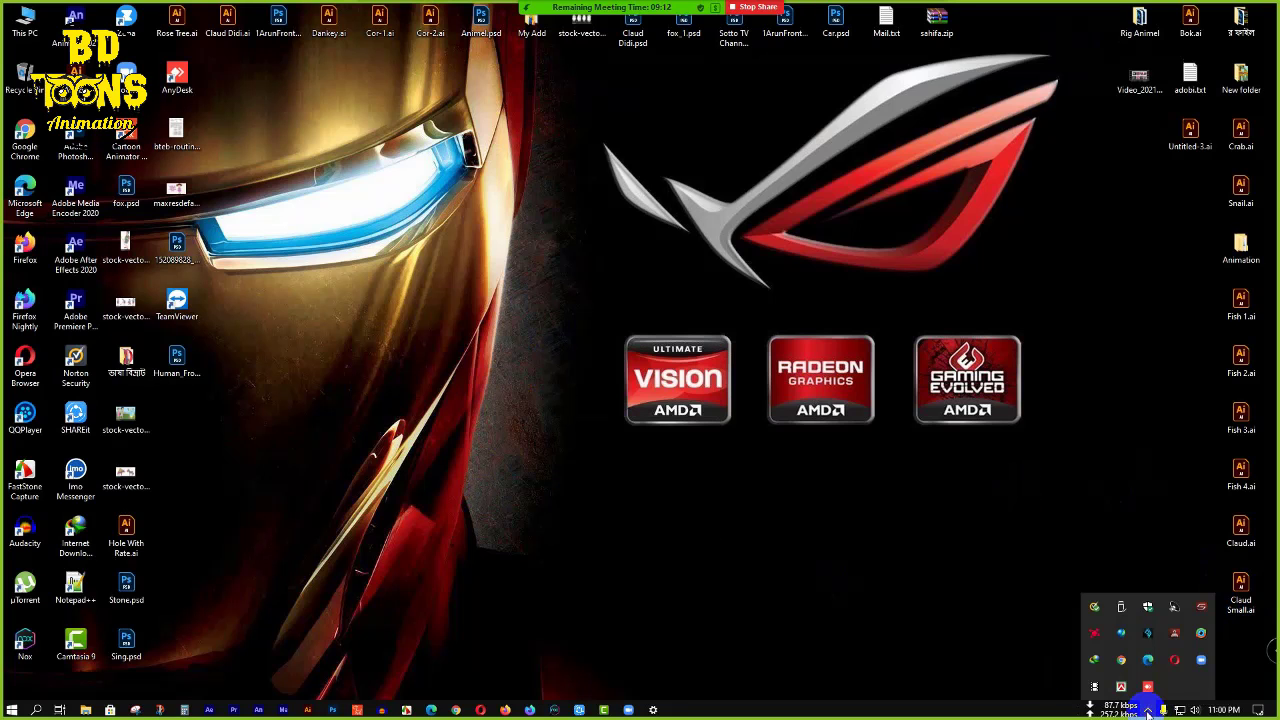